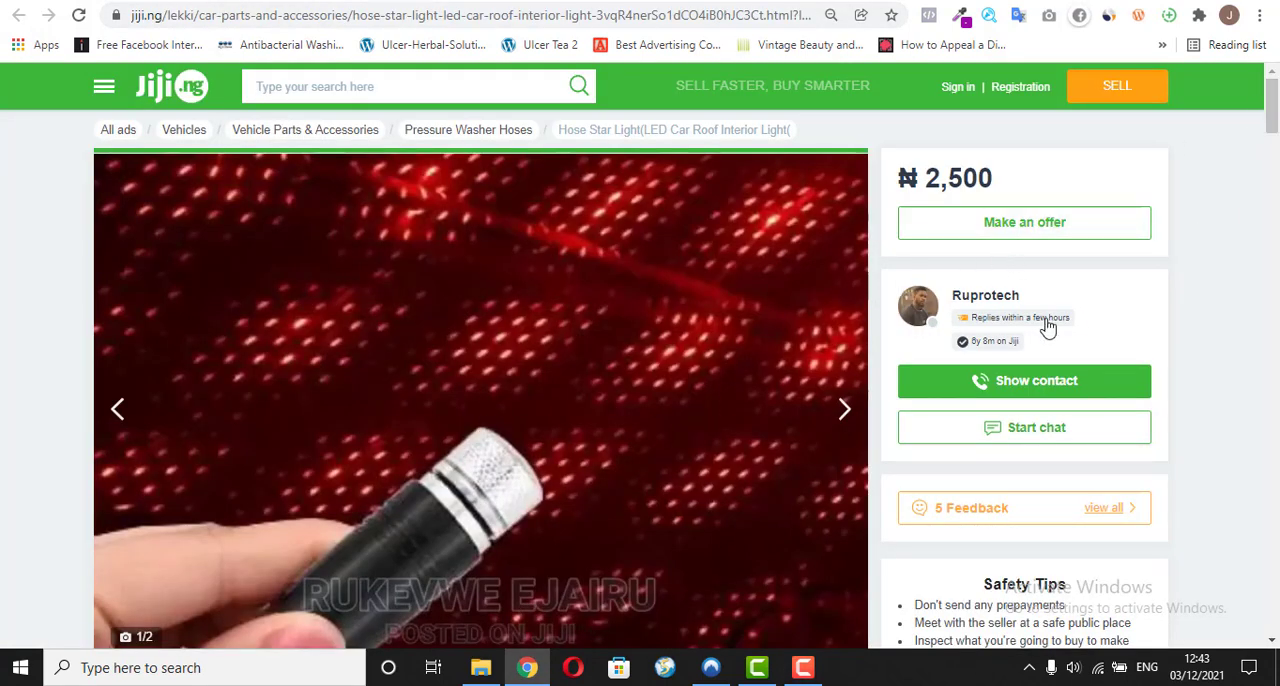
Step: Examine the Jiji listing for the hose star light car roof light, including its price and second photo
mouse_move(1273, 98)
left_mouse_down()
mouse_move(1273, 145)
mouse_move(1275, 97)
left_mouse_up()
mouse_move(1270, 128)
left_mouse_down()
mouse_move(1271, 160)
mouse_move(1274, 108)
left_mouse_up()
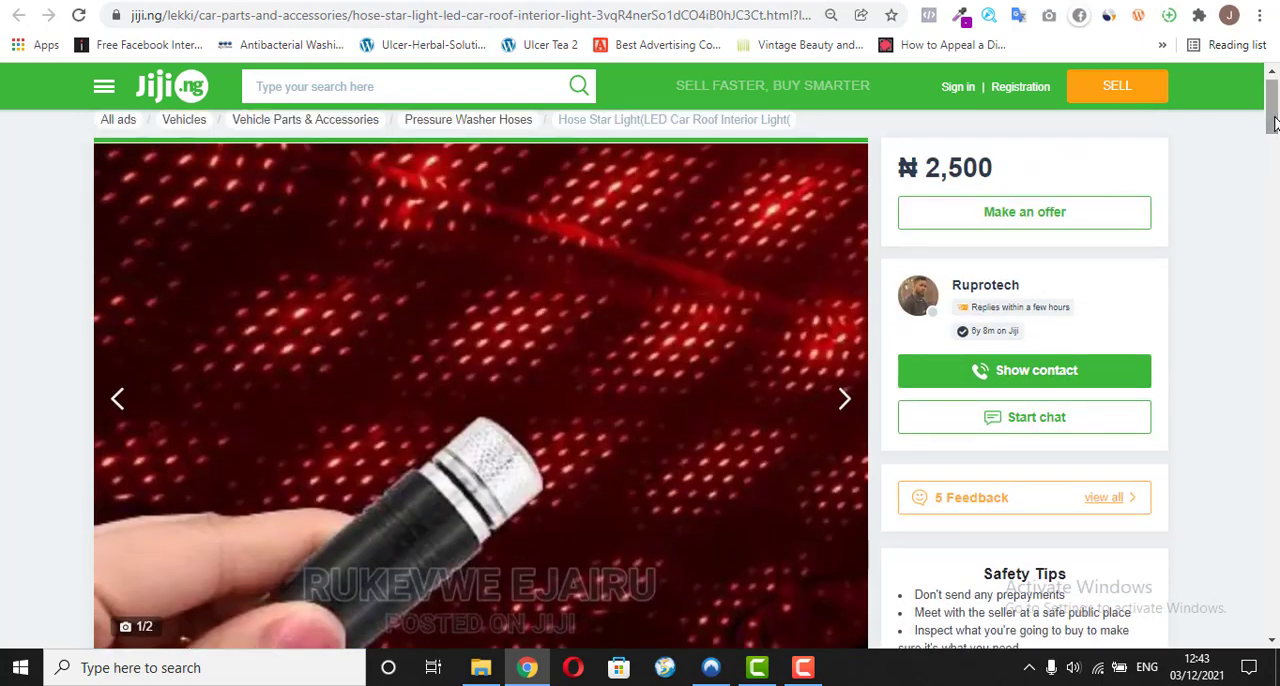
left_click(850, 410)
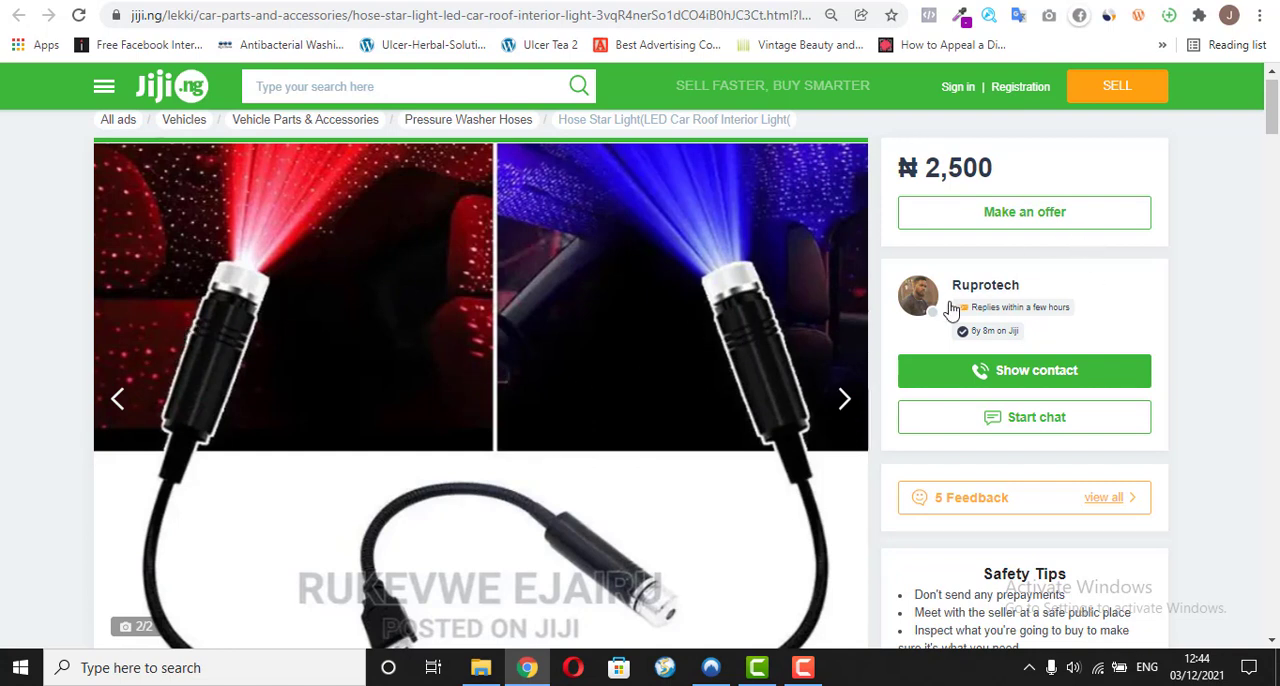
scroll(1274, 150, "up", 1)
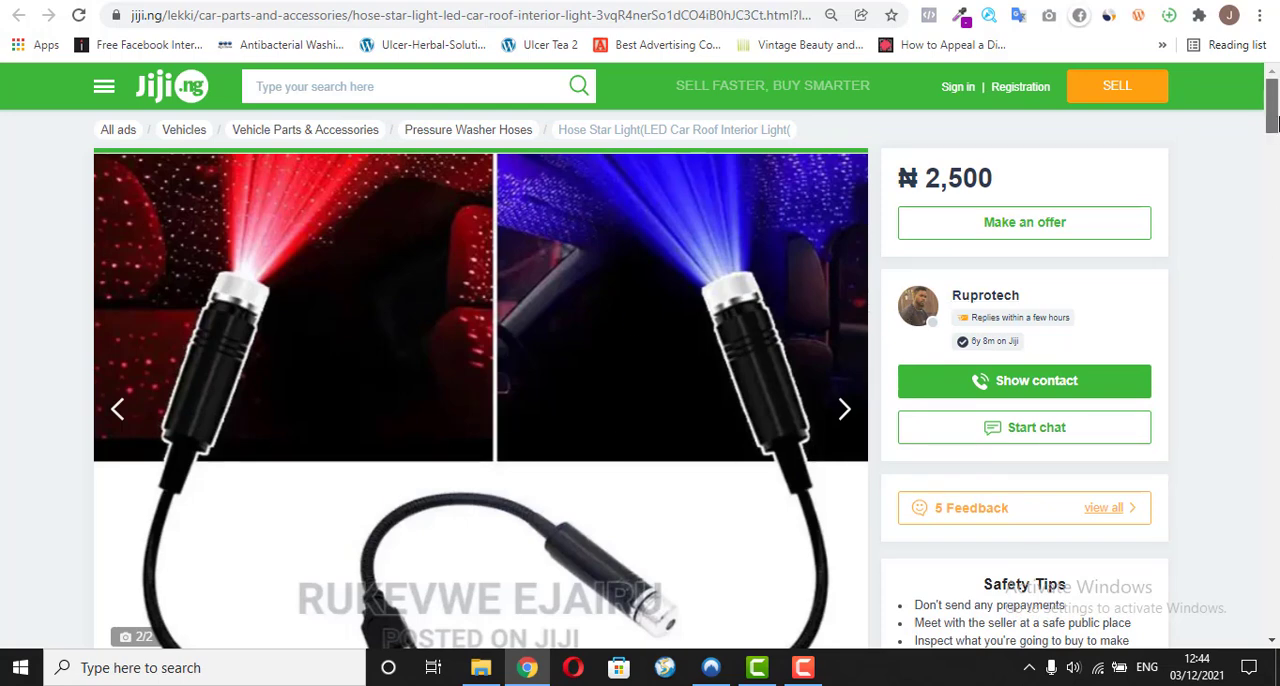
left_click(1274, 152)
left_click_drag(1274, 150, 1274, 95)
mouse_move(1273, 112)
left_mouse_down()
mouse_move(1273, 146)
mouse_move(1275, 100)
left_mouse_up()
Step: Switch to the Mini LED Sparkle Light sales page at vadike.com/o/ and look it over
left_click(505, 0)
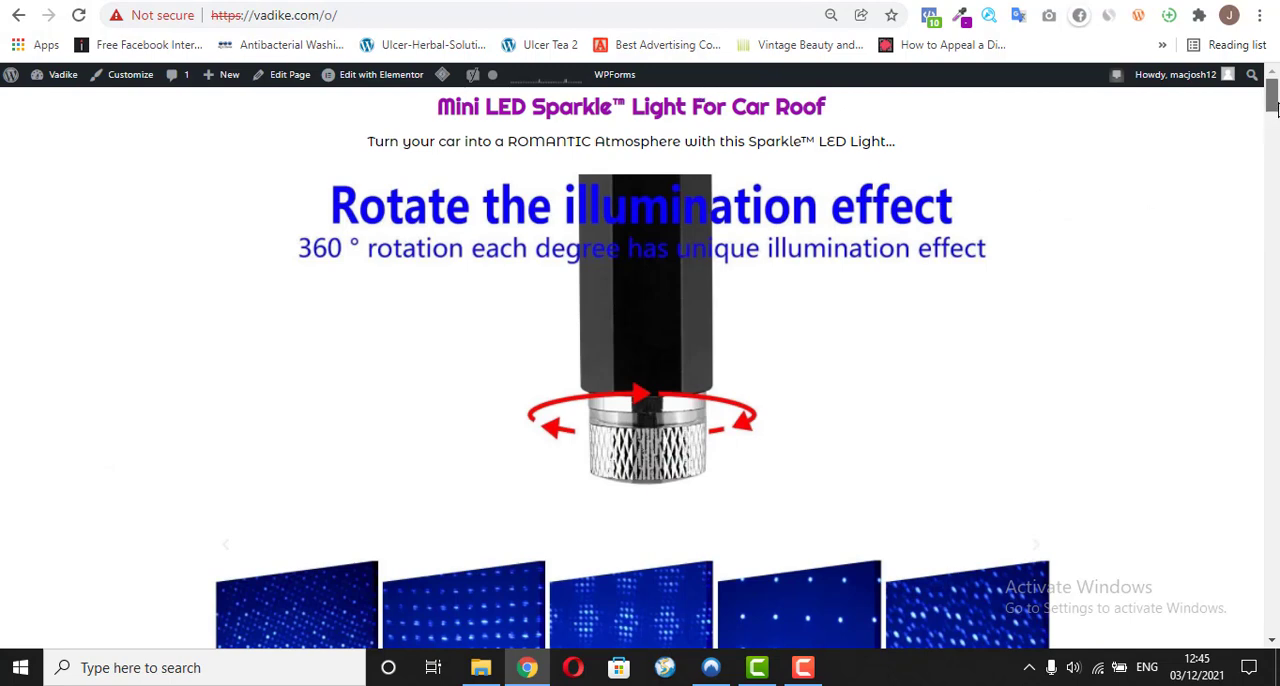
mouse_move(1272, 108)
left_mouse_down()
mouse_move(1269, 609)
mouse_move(1271, 92)
left_mouse_up()
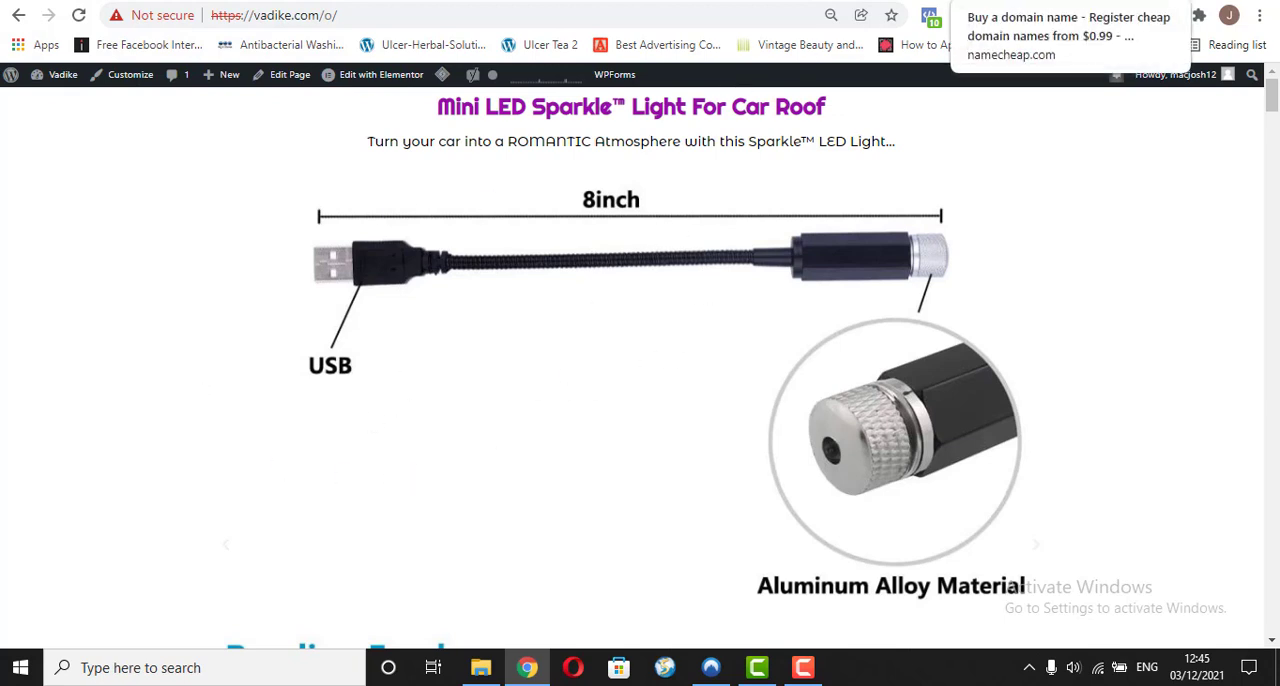
Step: Switch to the Namecheap page and load namecheap.com again from its address
left_click(1000, 2)
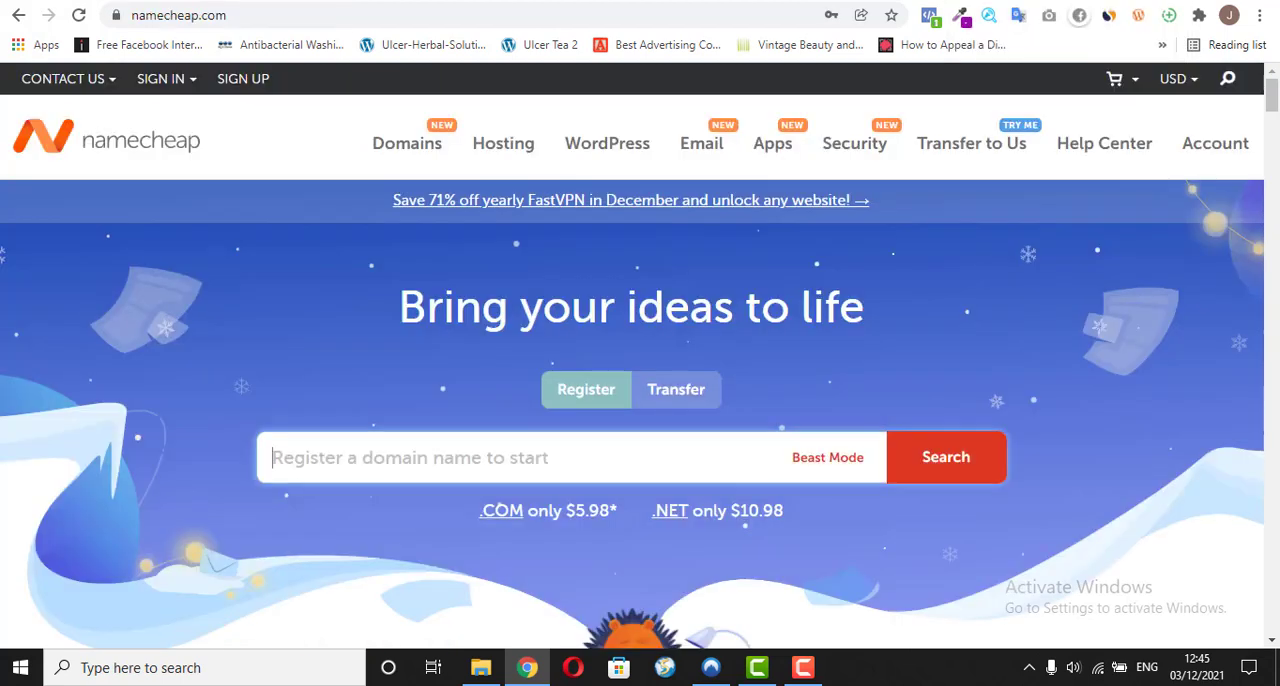
left_click(415, 18)
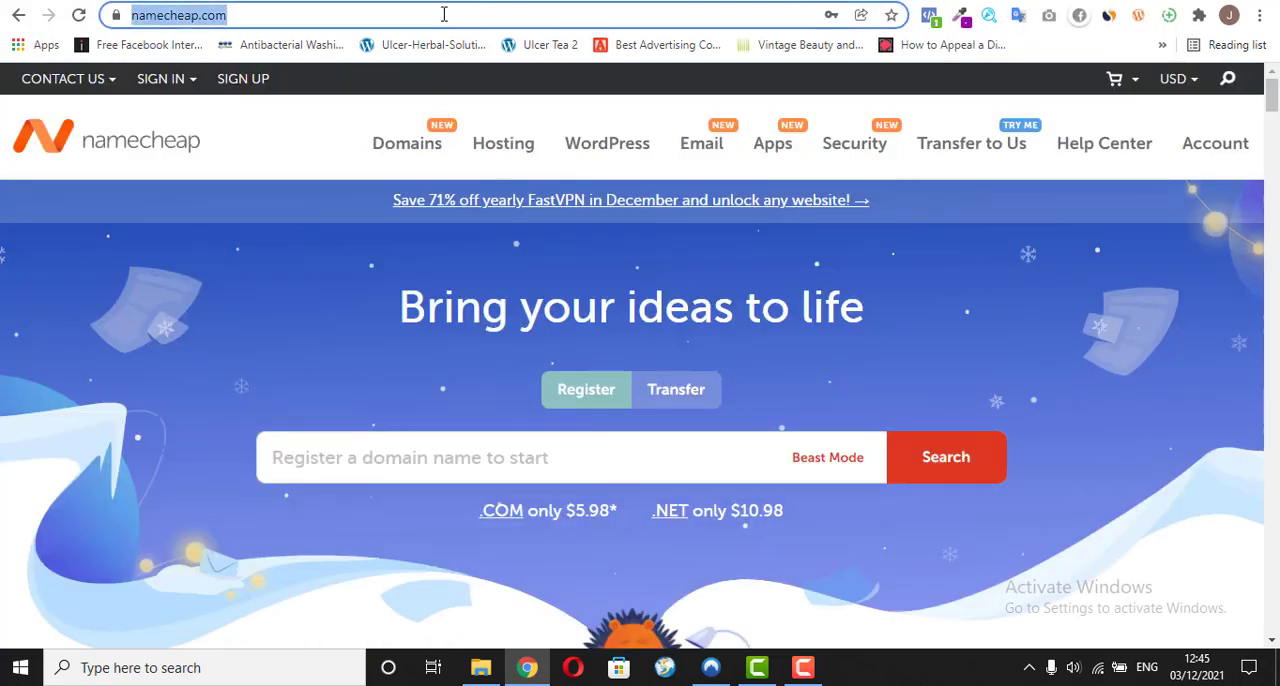
type("nam")
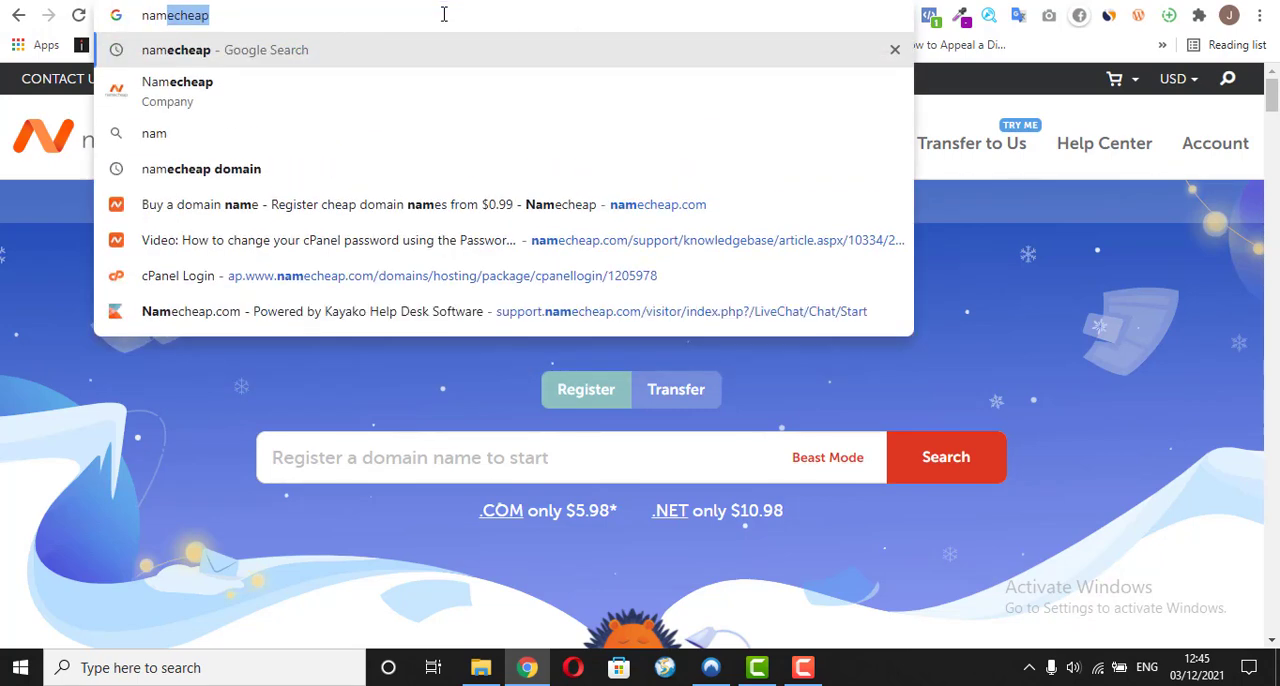
type("echeap")
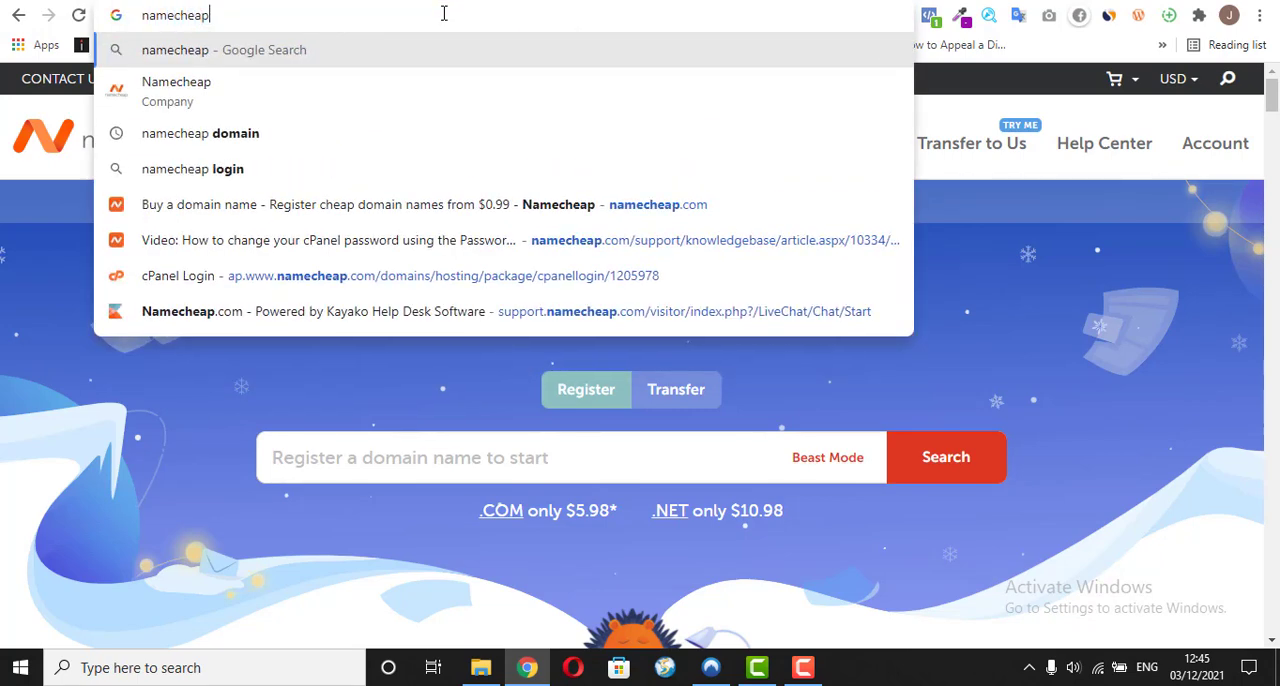
type(".co")
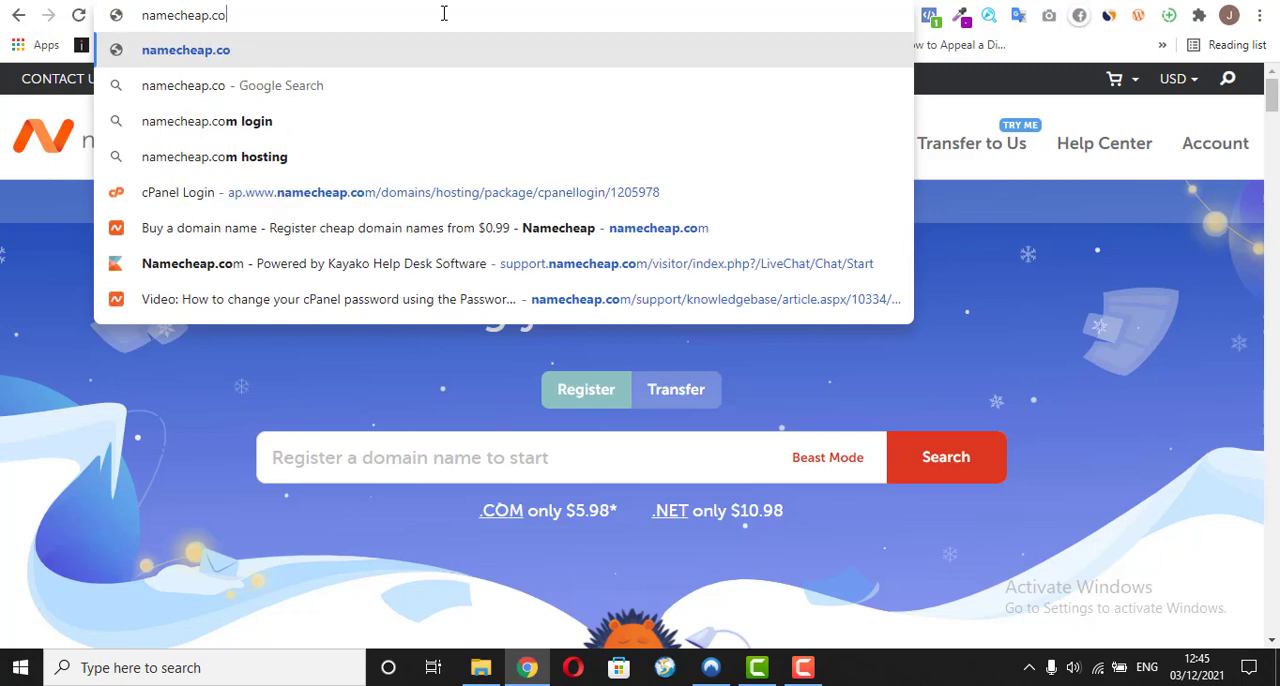
type(".")
key("BackSpace")
type("m")
key("Return")
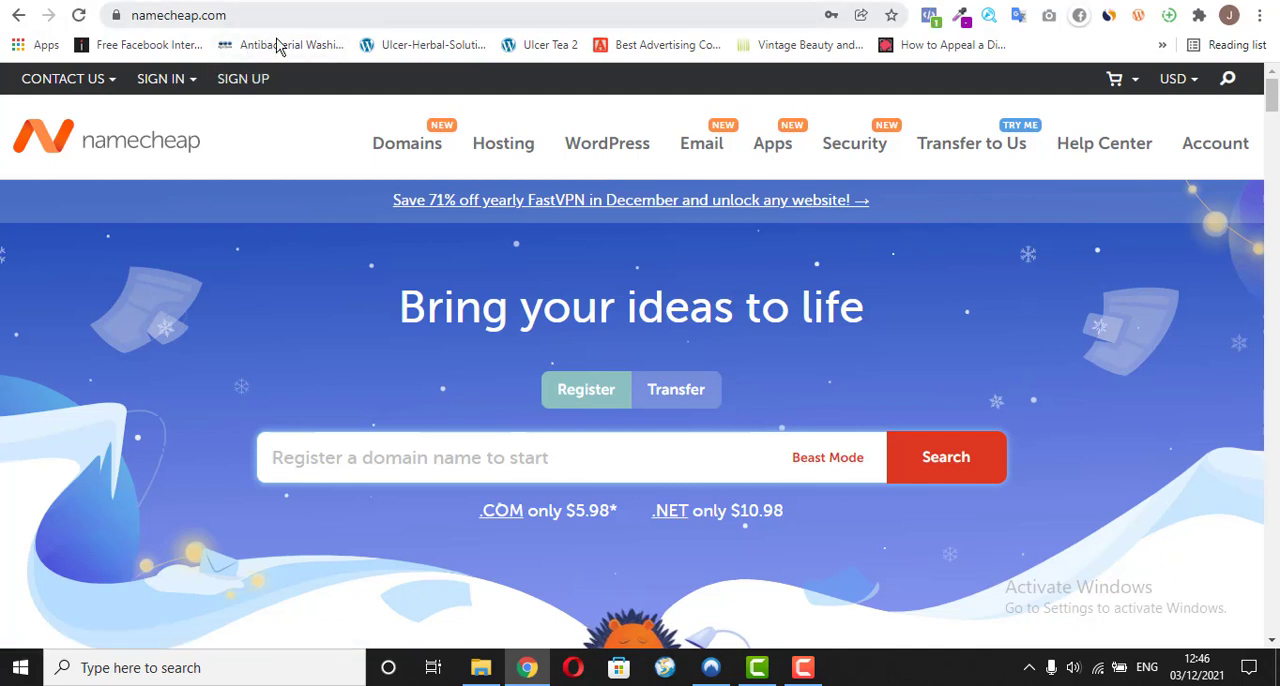
Step: Examine the sign-in and sign-up options on the Namecheap homepage
left_click(165, 78)
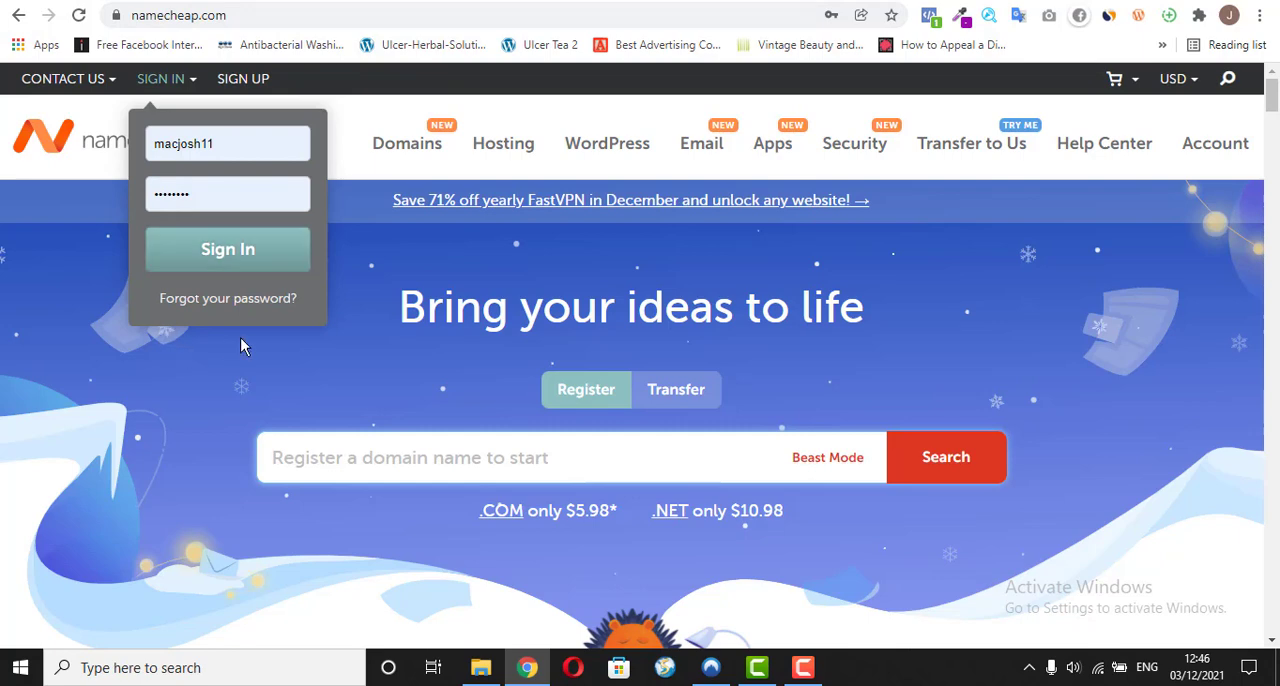
left_click(338, 130)
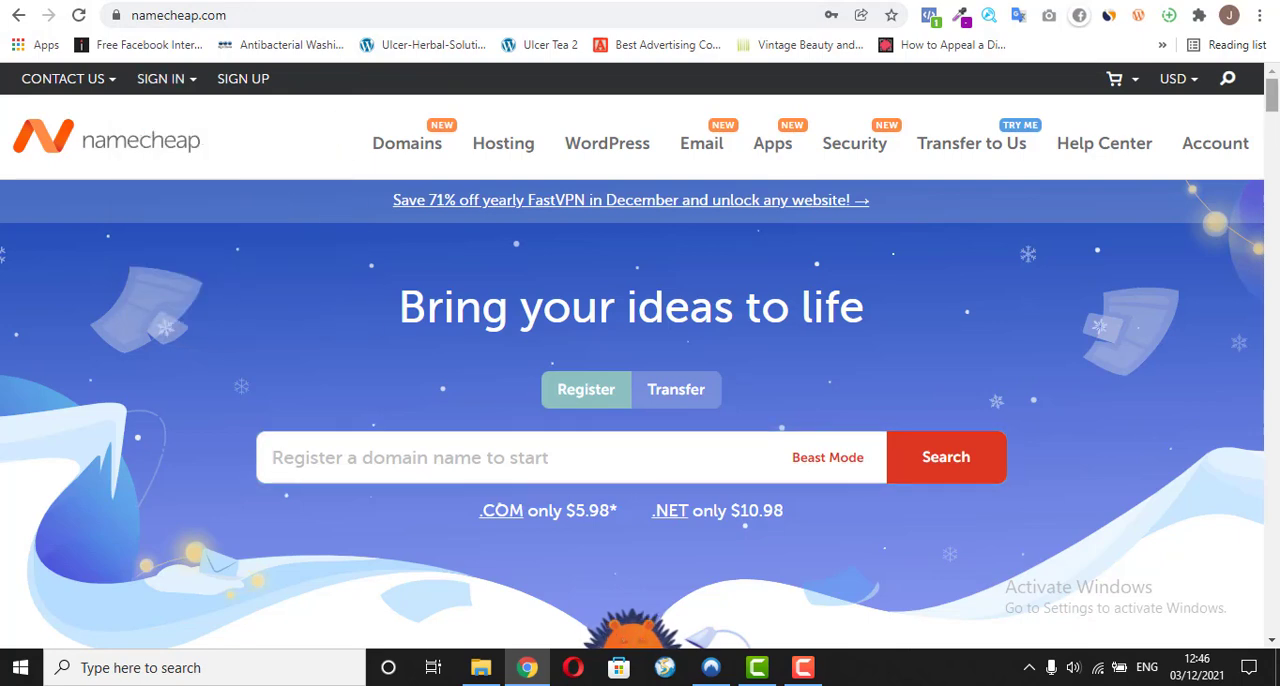
scroll(640, 360, "down", 6)
scroll(180, 100, "up", 6)
left_click(160, 88)
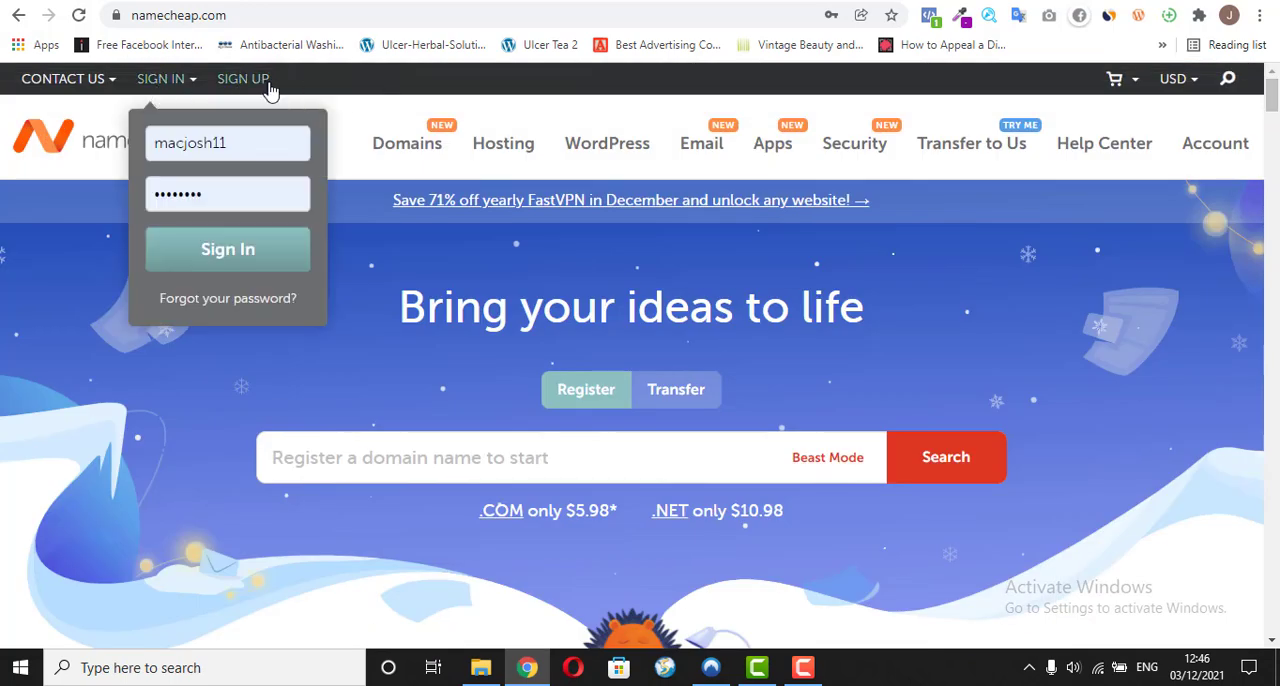
left_click(350, 90)
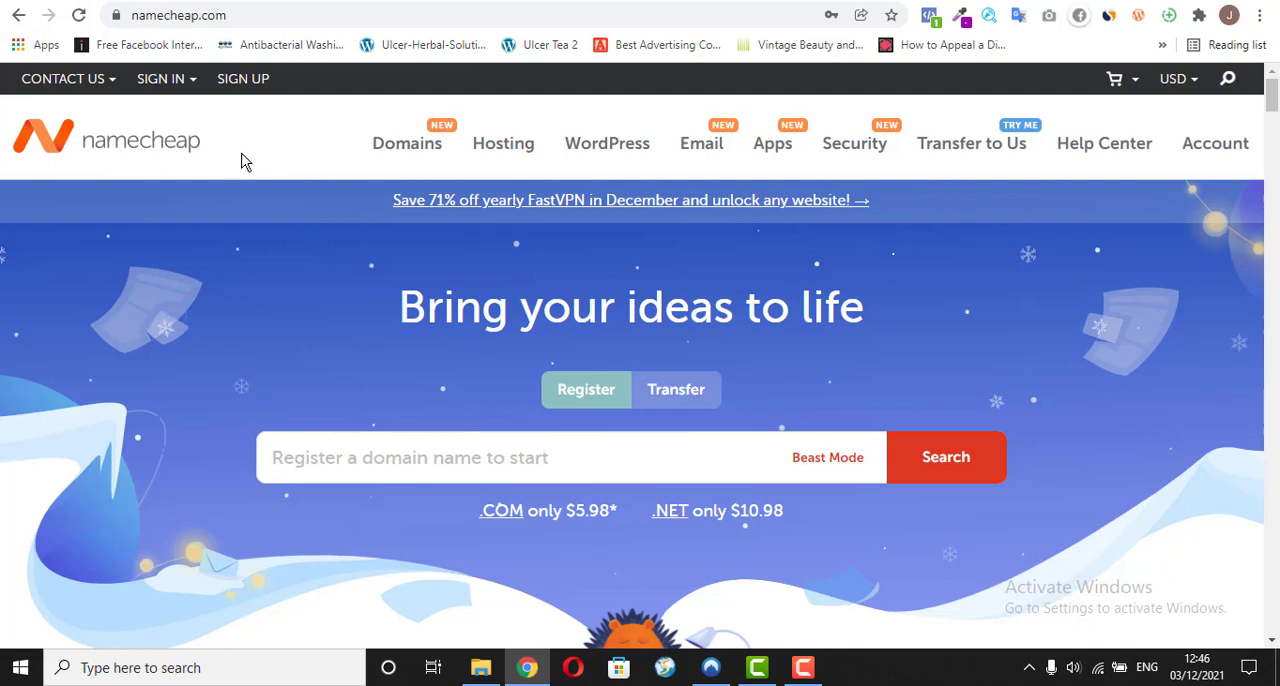
left_click(165, 78)
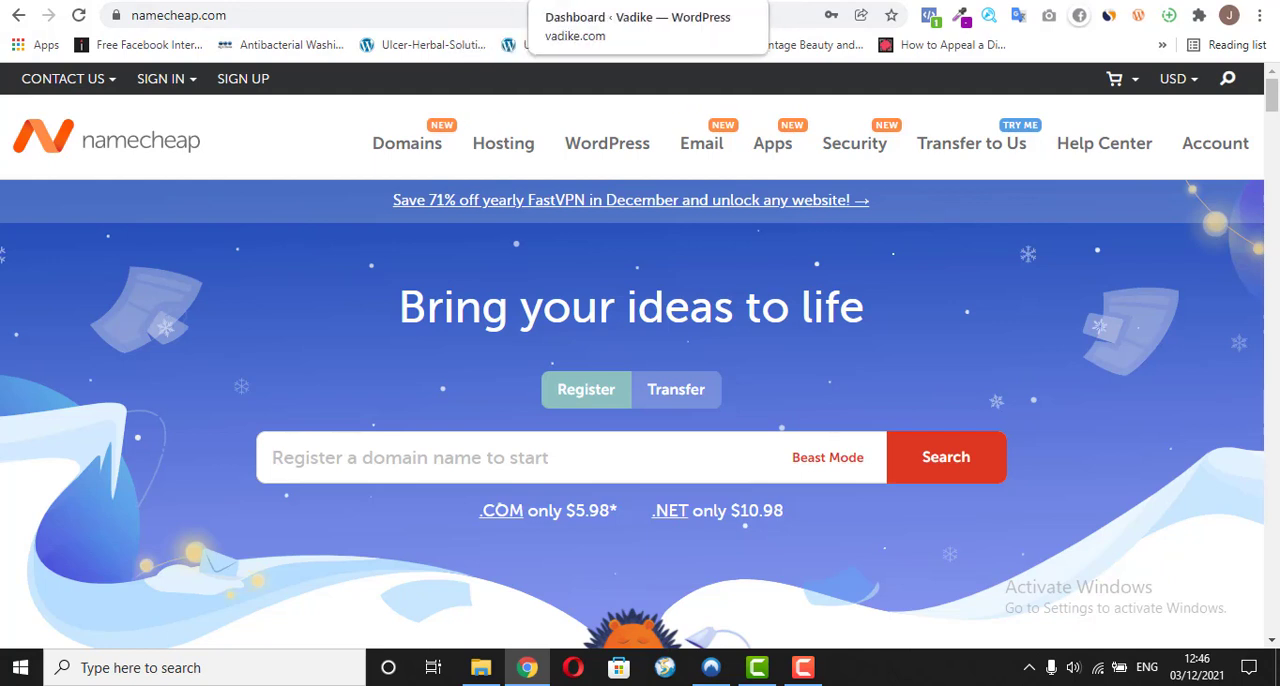
Step: Switch to the Vadike WordPress dashboard and look through its overview and admin sections
mouse_move(162, 80)
left_click(572, 1)
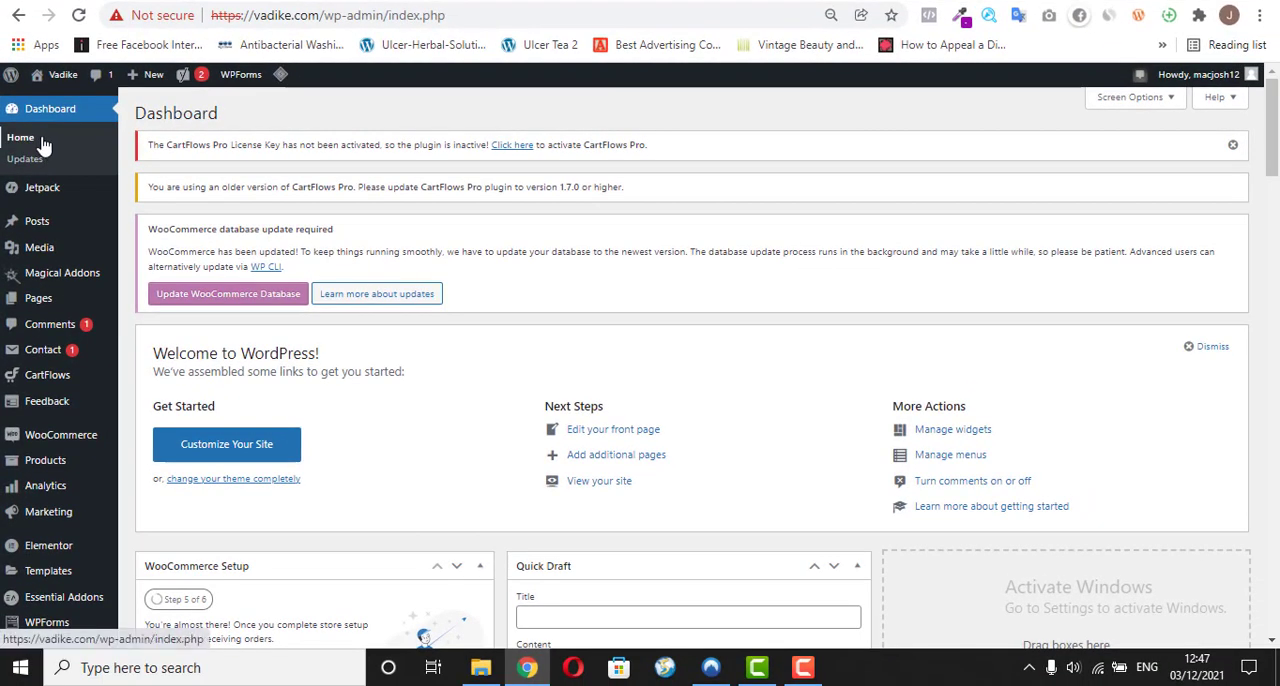
mouse_move(46, 490)
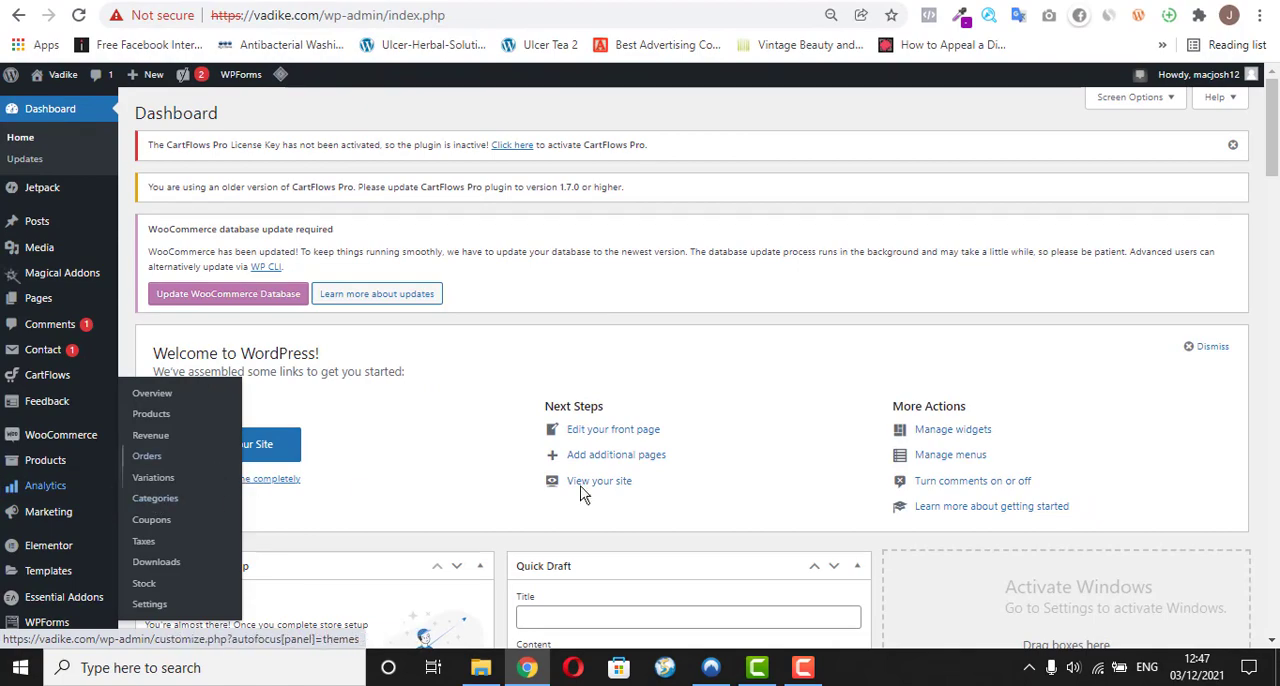
mouse_move(1268, 113)
left_mouse_down()
mouse_move(1268, 343)
mouse_move(1274, 103)
left_mouse_up()
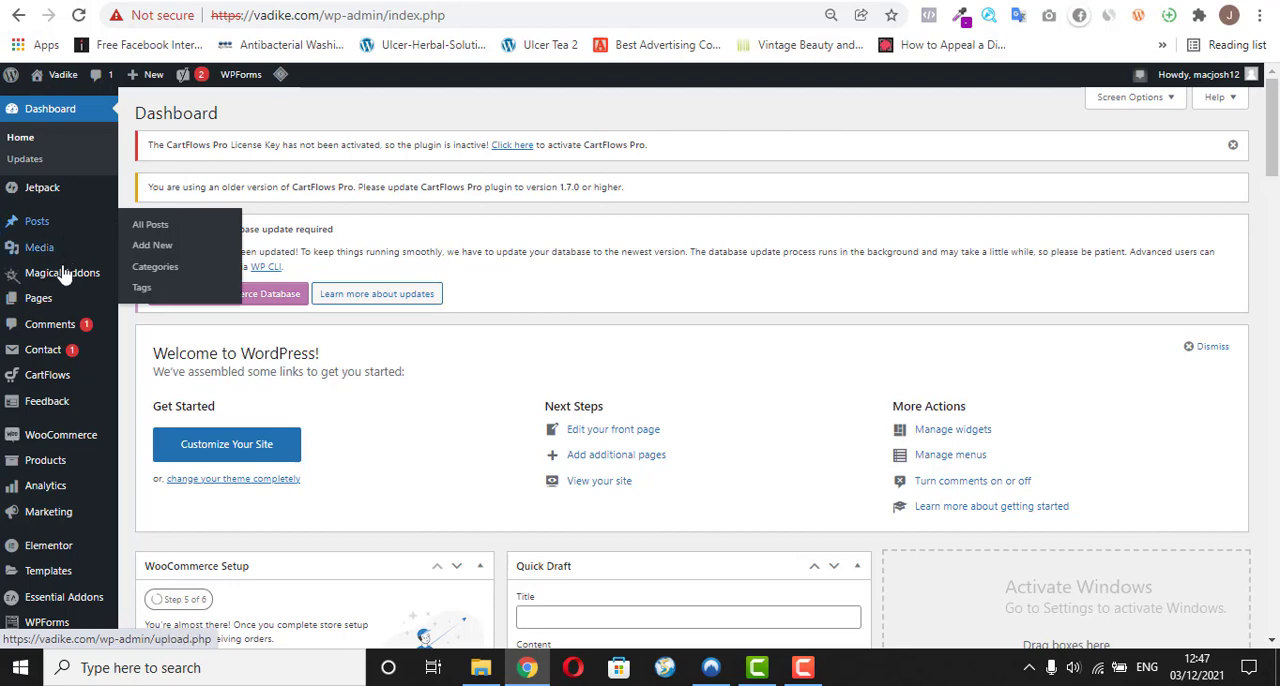
mouse_move(62, 444)
Step: Go to the page for adding new WordPress plugins and search for "elementor"
scroll(60, 450, "down", 5)
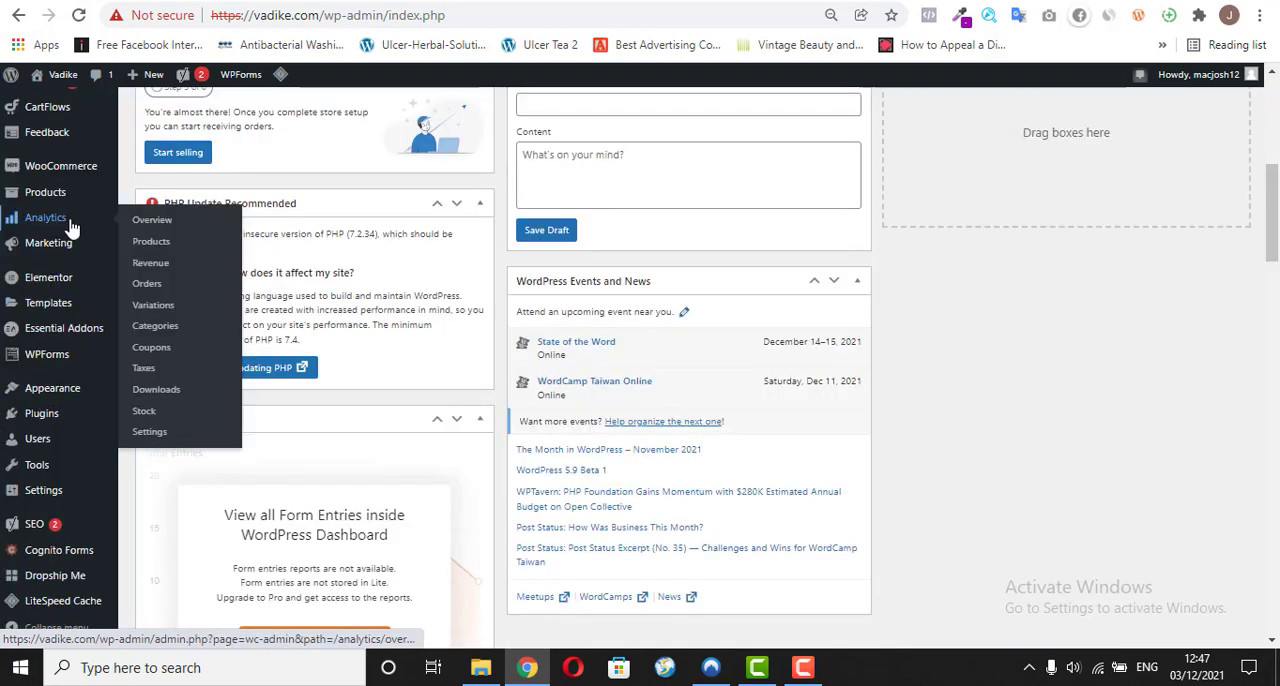
left_click(52, 423)
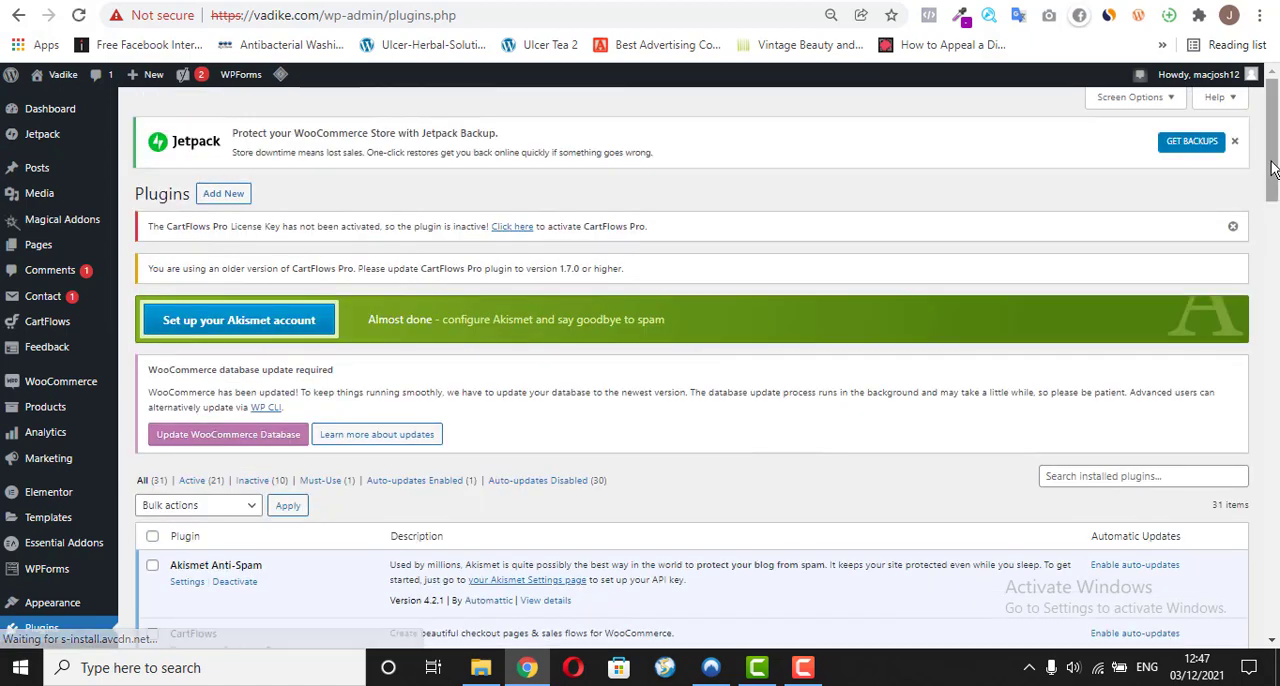
left_click_drag(1273, 170, 1272, 140)
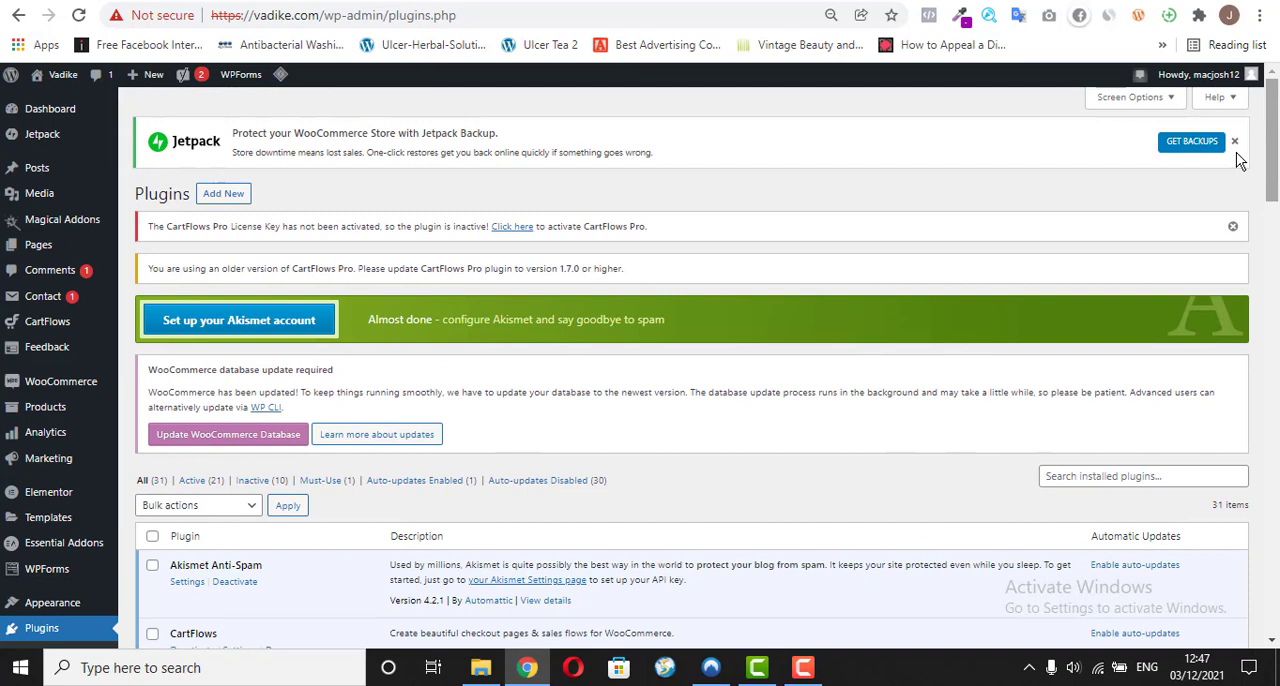
left_click(233, 195)
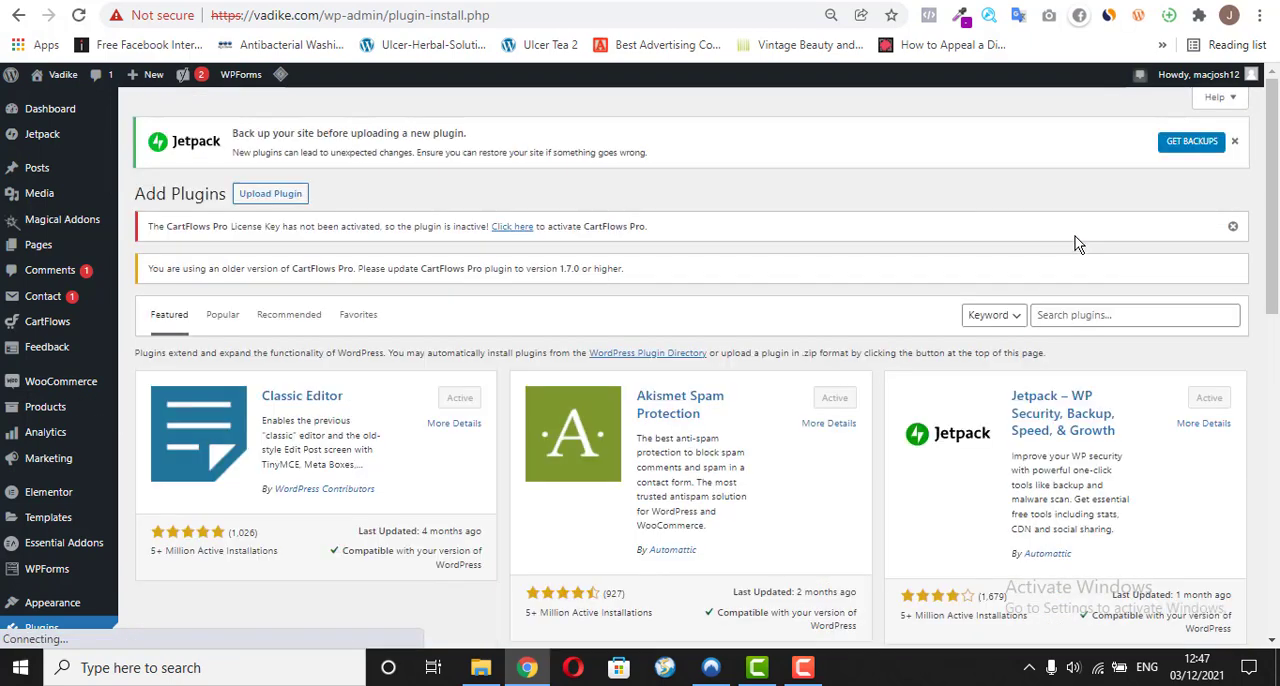
left_click(1069, 314)
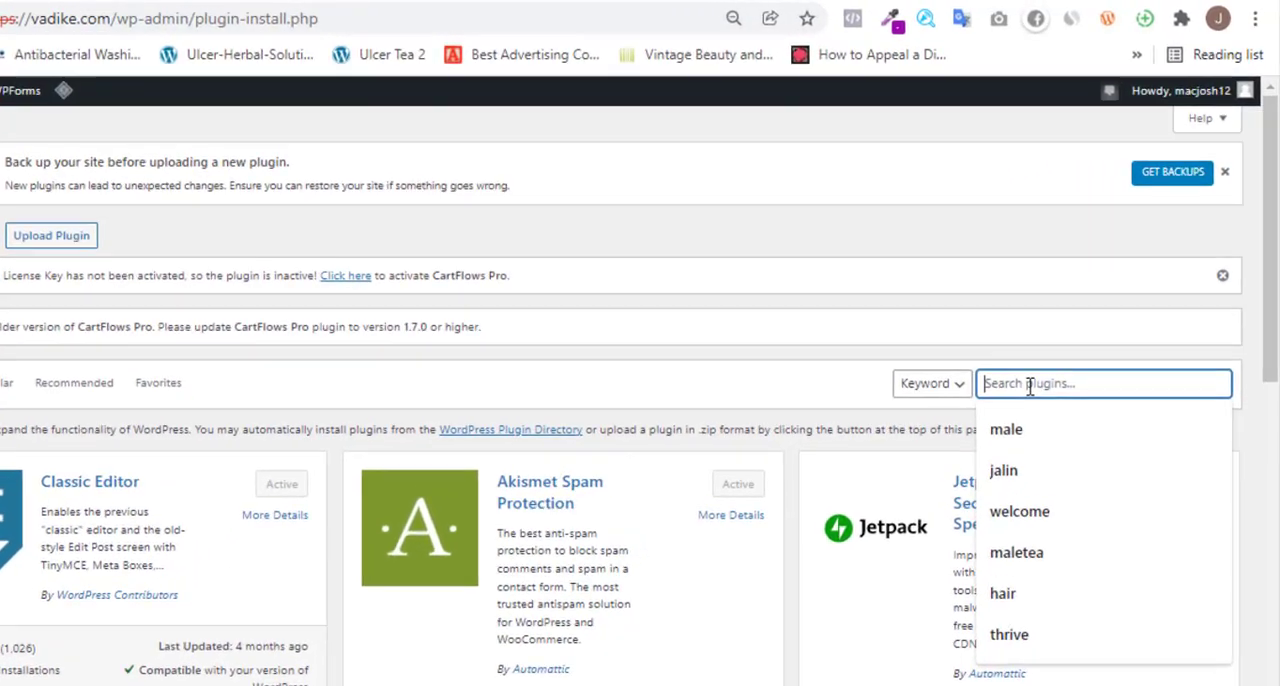
type("elem")
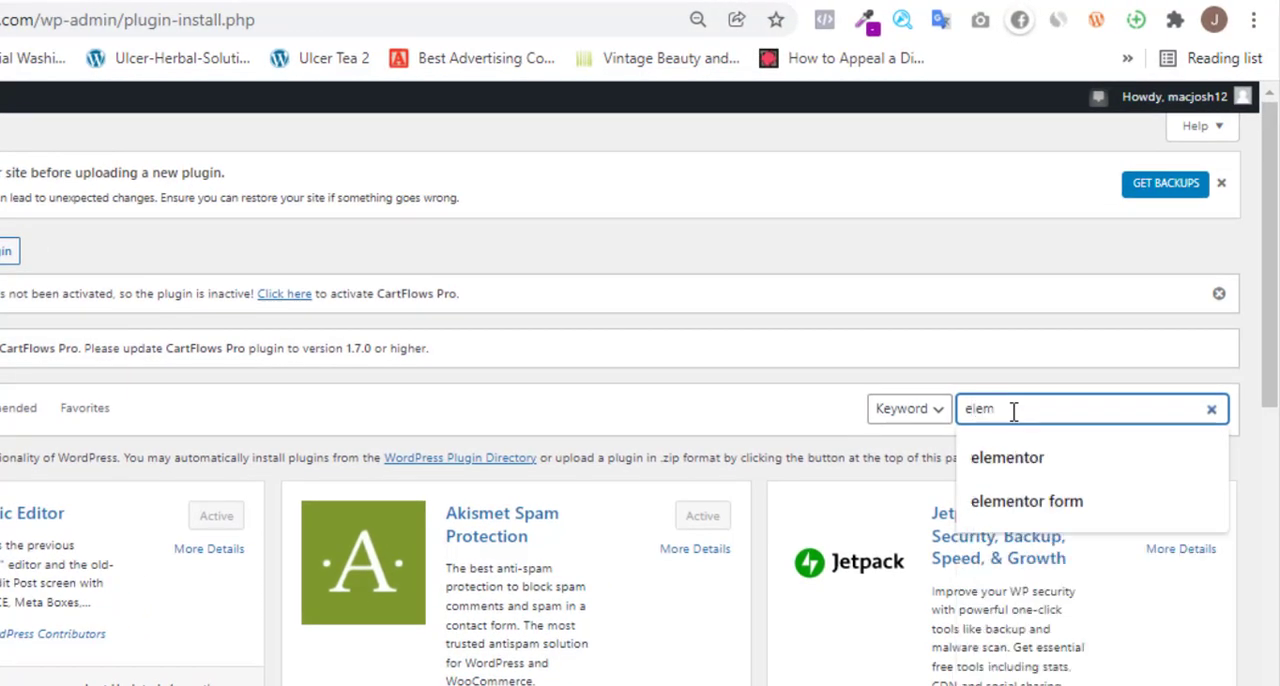
type("entor")
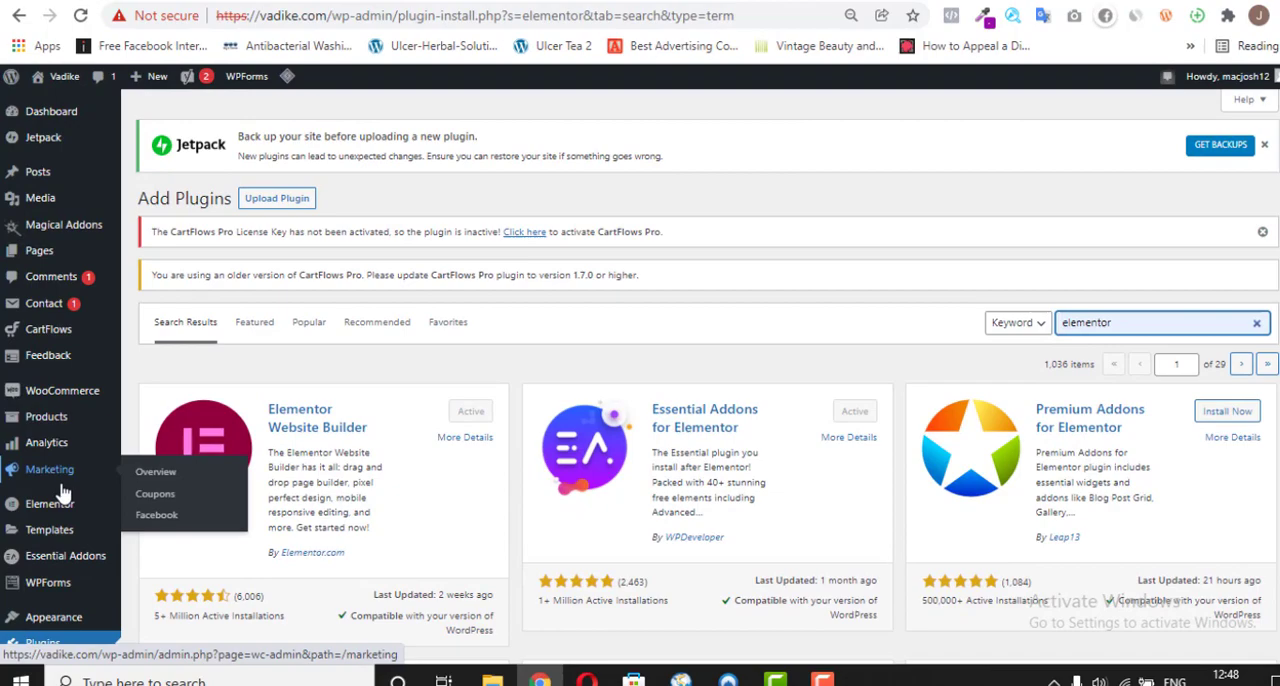
mouse_move(59, 497)
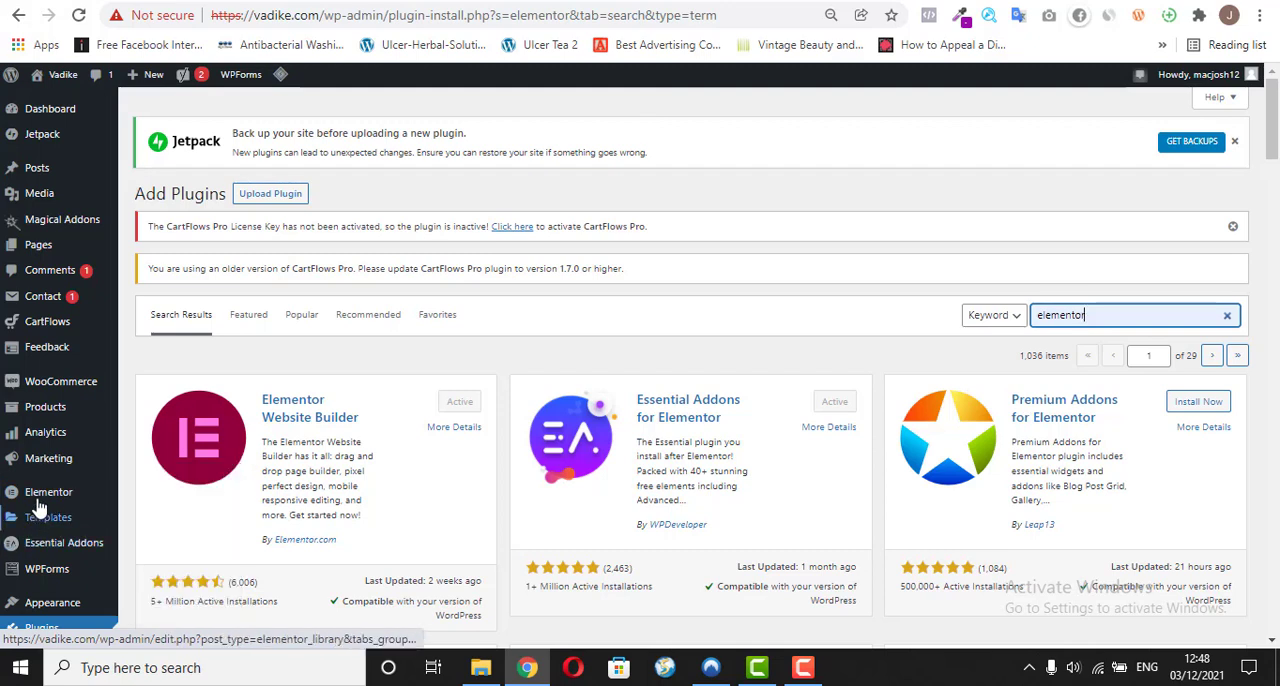
mouse_move(43, 492)
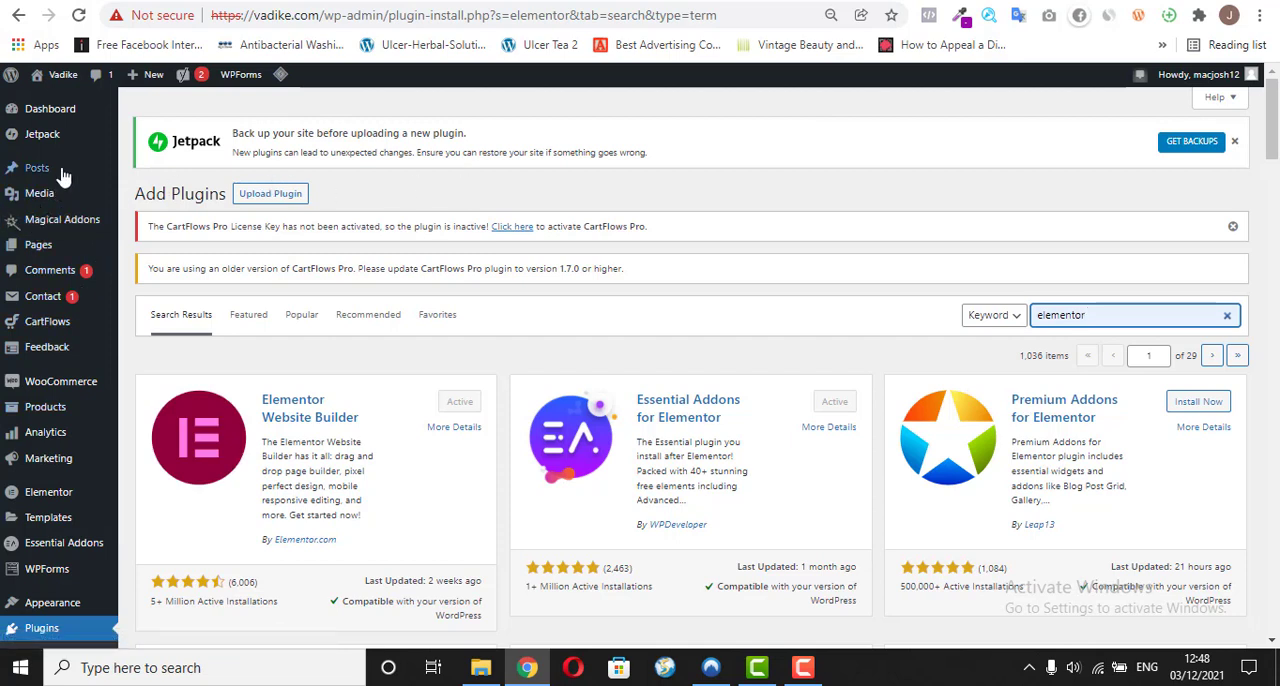
mouse_move(62, 246)
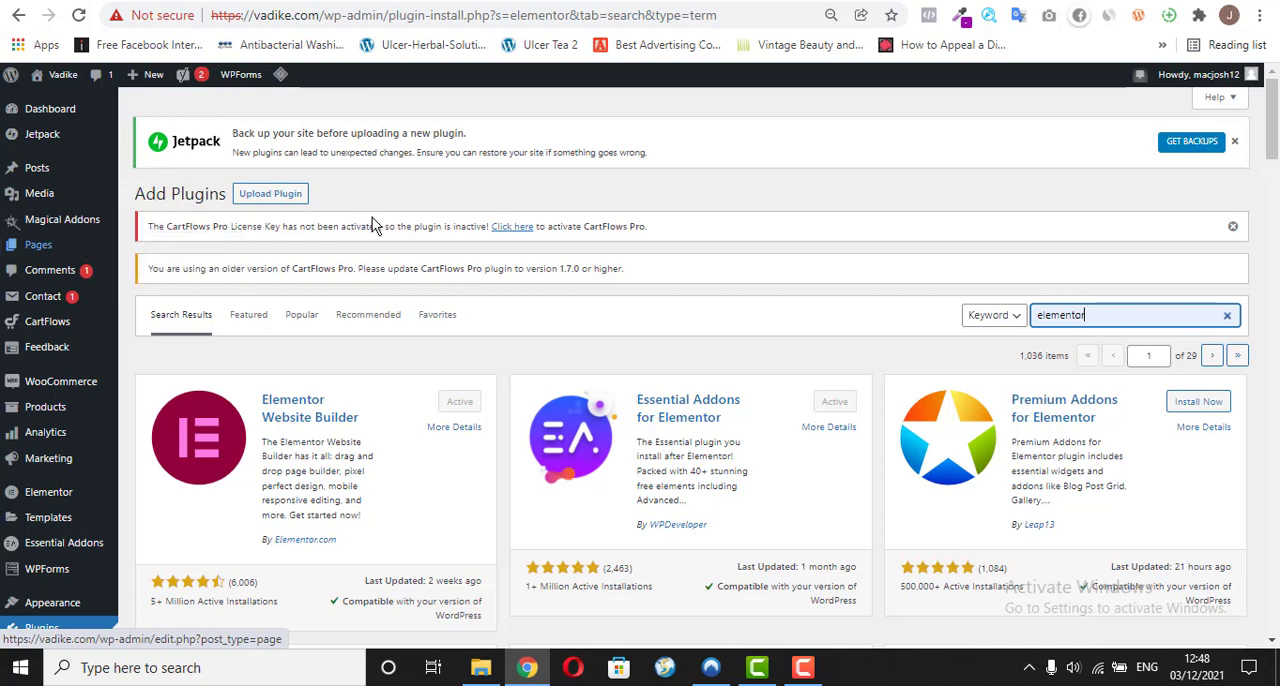
left_click(849, 182)
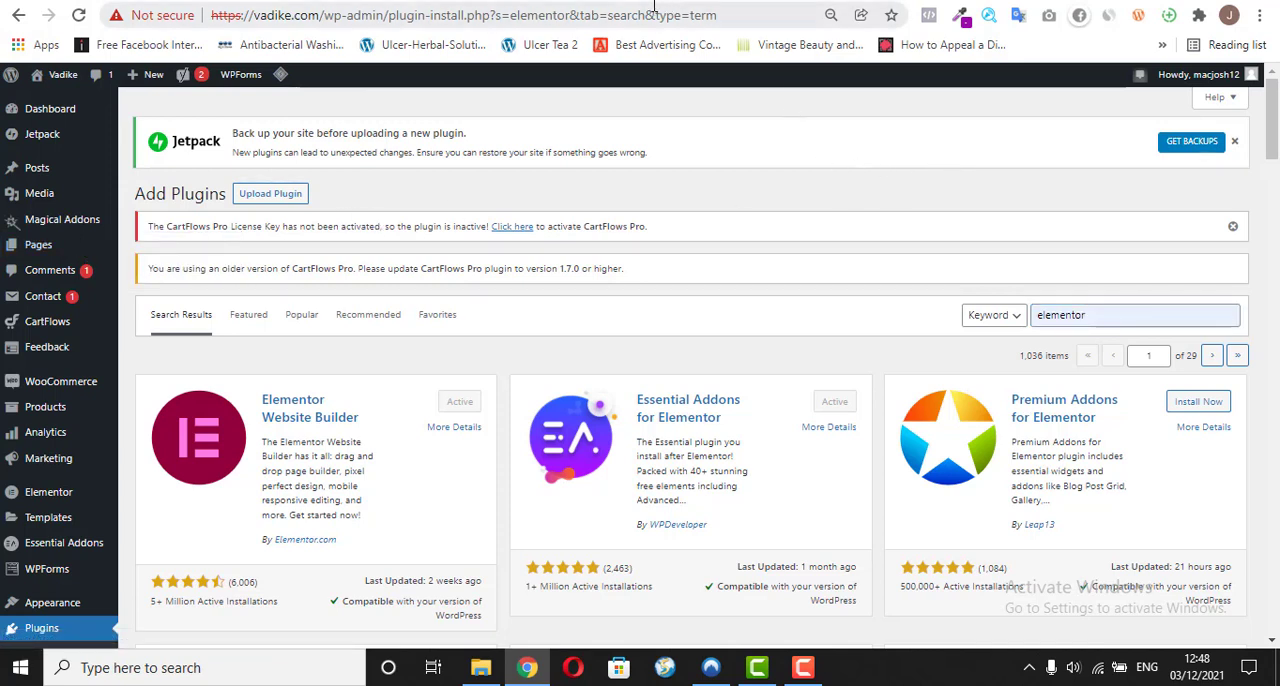
Step: Review the vadike.com/o/ sales page again and compare it with Amazon's LEDCARE USB Star Projector Night Light listing
left_click(478, 3)
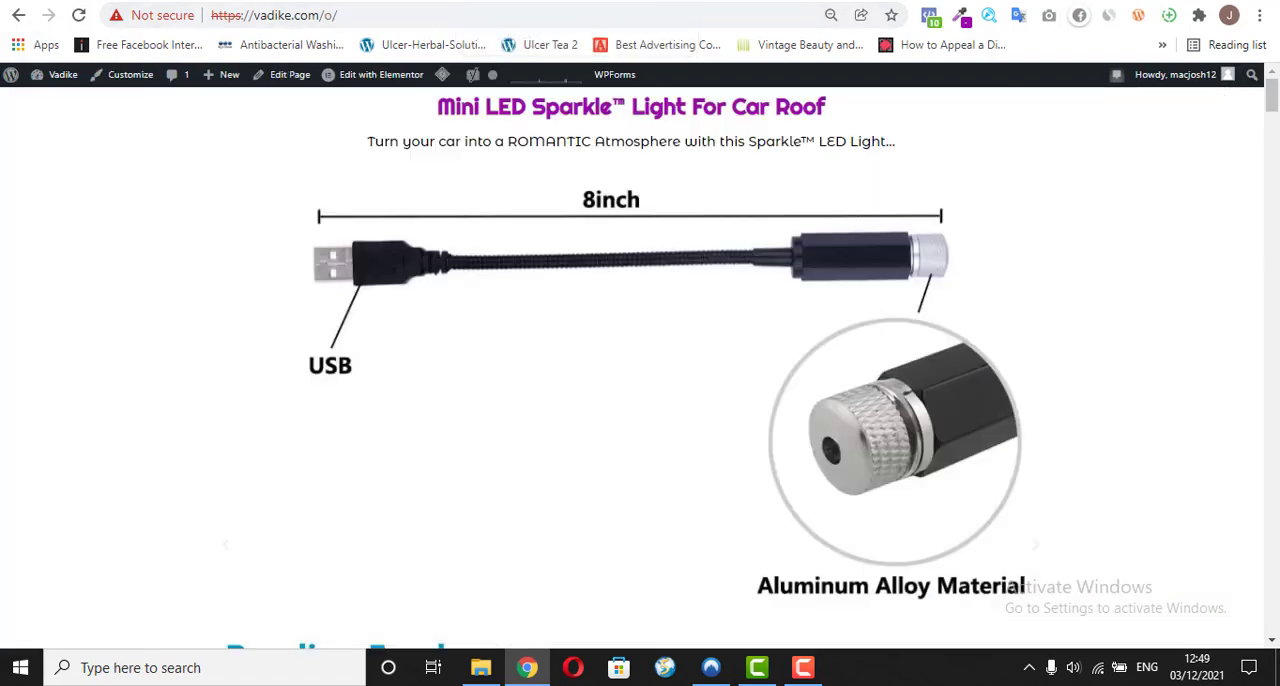
mouse_move(1273, 100)
left_mouse_down()
mouse_move(1274, 411)
mouse_move(1258, 552)
mouse_move(1272, 560)
mouse_move(1268, 612)
mouse_move(1273, 96)
left_mouse_up()
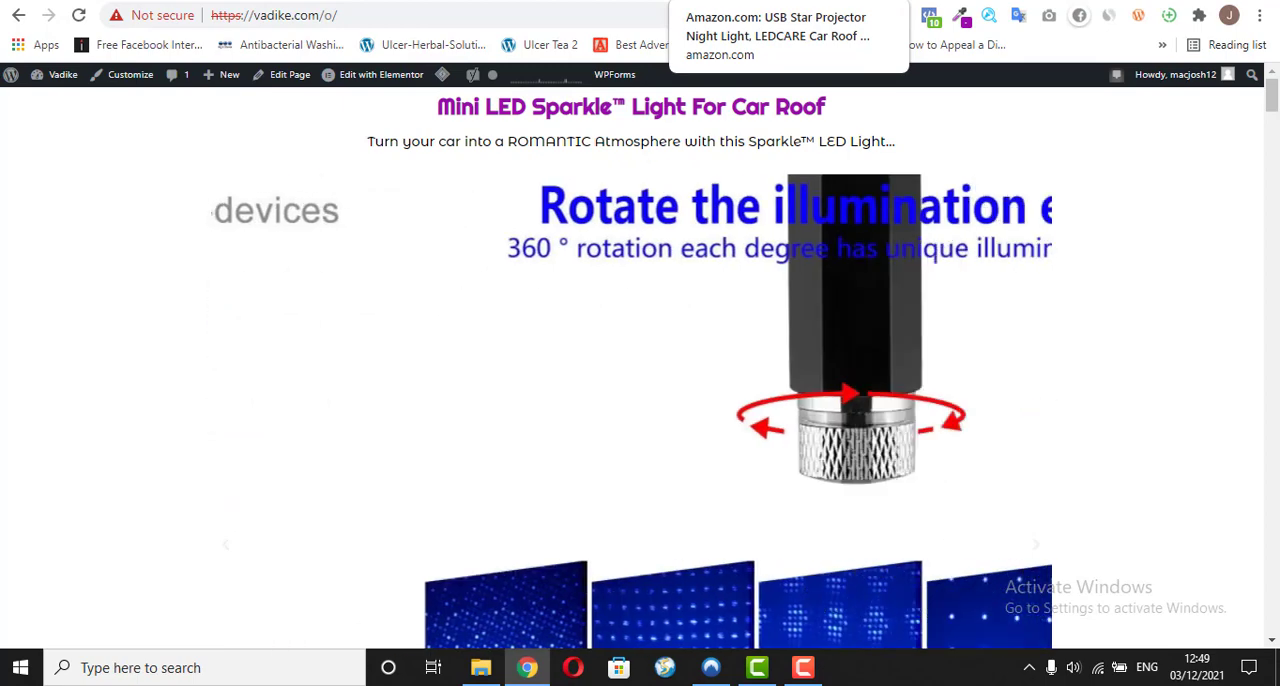
left_click(728, 1)
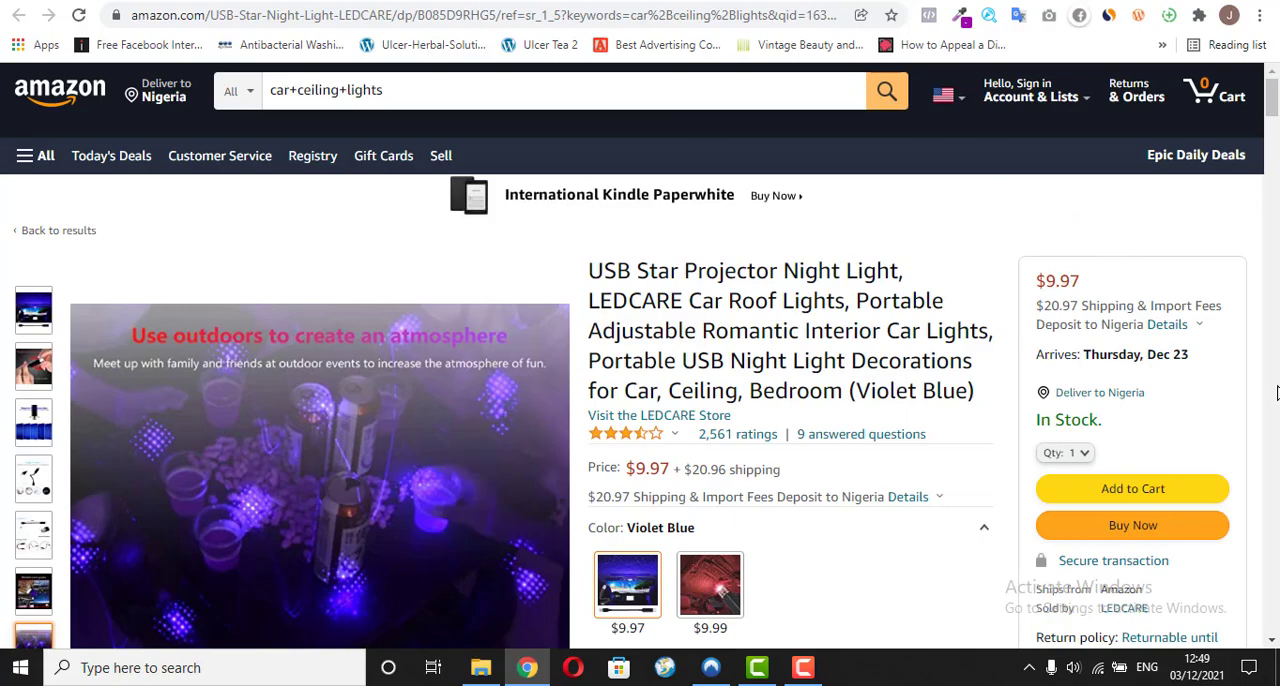
mouse_move(1273, 104)
left_mouse_down()
mouse_move(1275, 480)
mouse_move(1270, 86)
left_mouse_up()
Step: Examine the Mini LED Ambient Star Light for car roof product page on hozzey.com
scroll(640, 356, "down", 5)
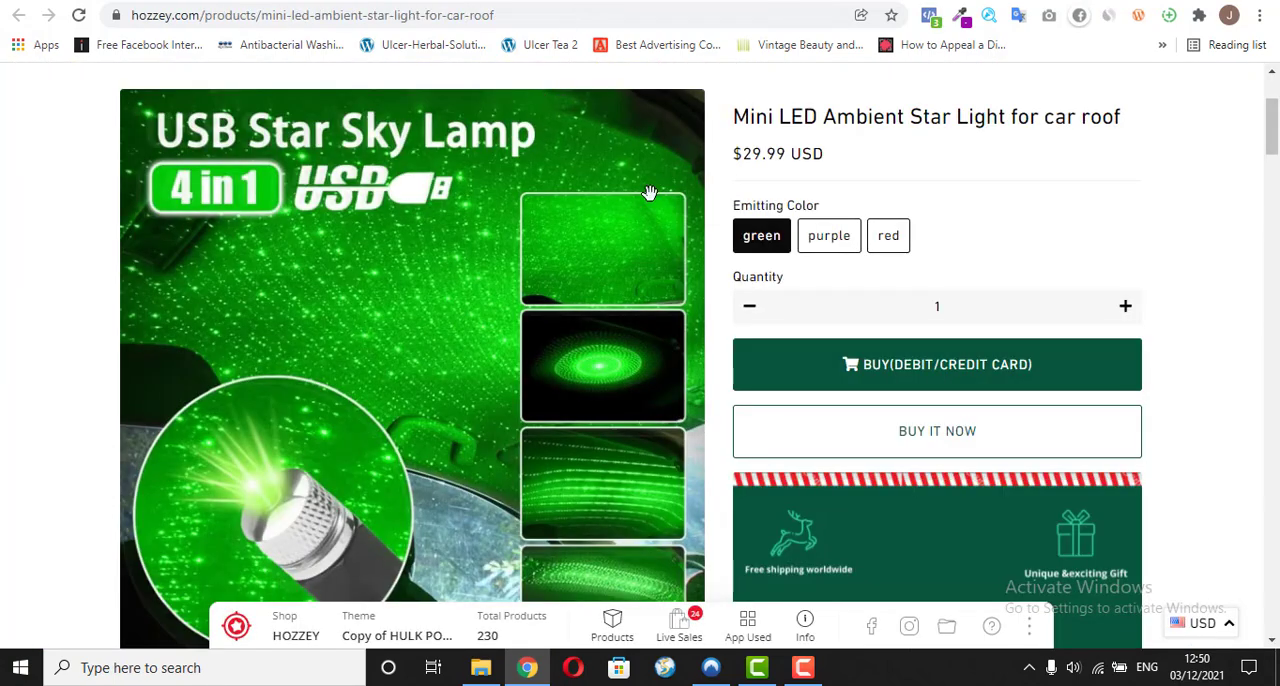
mouse_move(1270, 152)
left_mouse_down()
mouse_move(1272, 117)
mouse_move(1272, 230)
mouse_move(1273, 104)
mouse_move(1270, 427)
mouse_move(1275, 148)
left_mouse_up()
scroll(1275, 148, "up", 5)
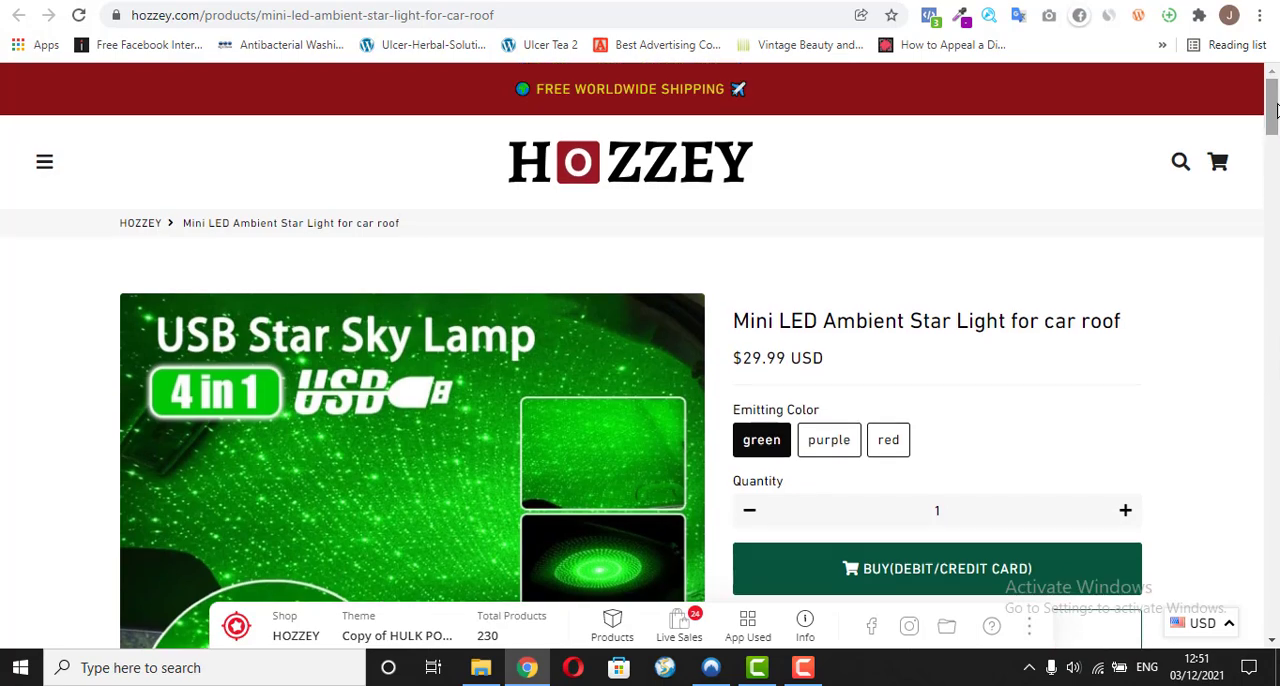
Step: Return to the Vadike WordPress dashboard and start a new page from the Pages list
left_click_drag(1274, 120, 1274, 78)
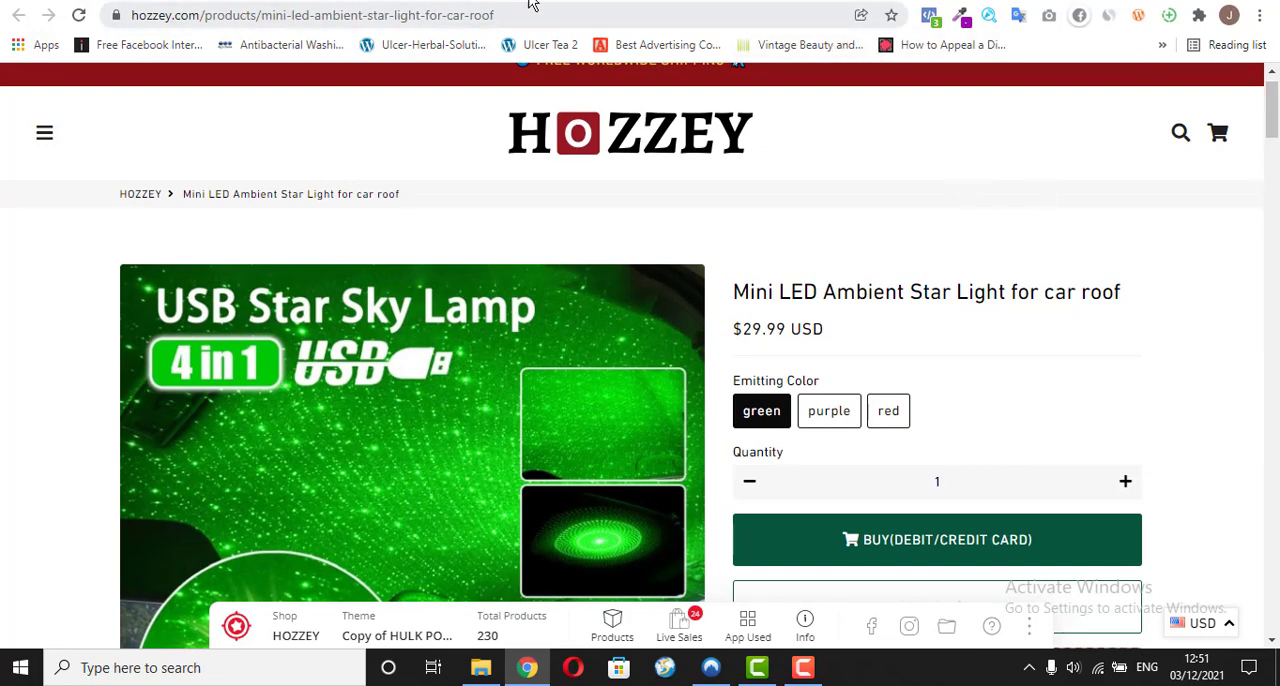
left_click(711, 1)
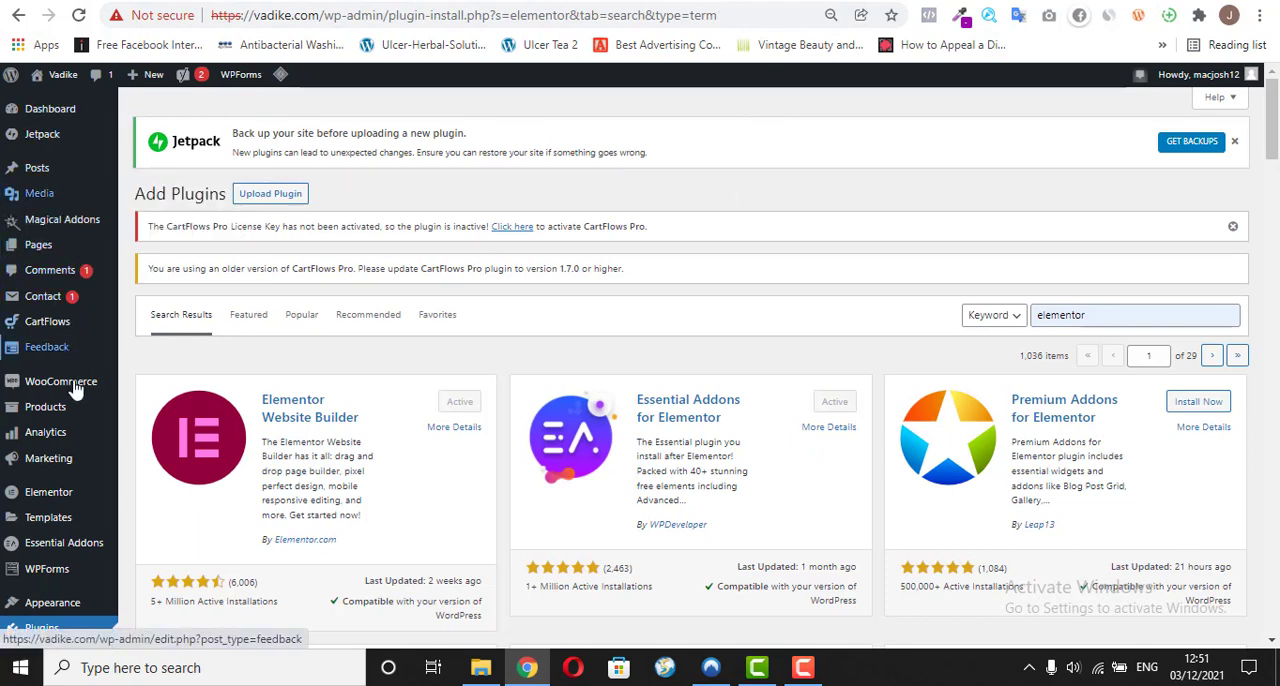
mouse_move(70, 453)
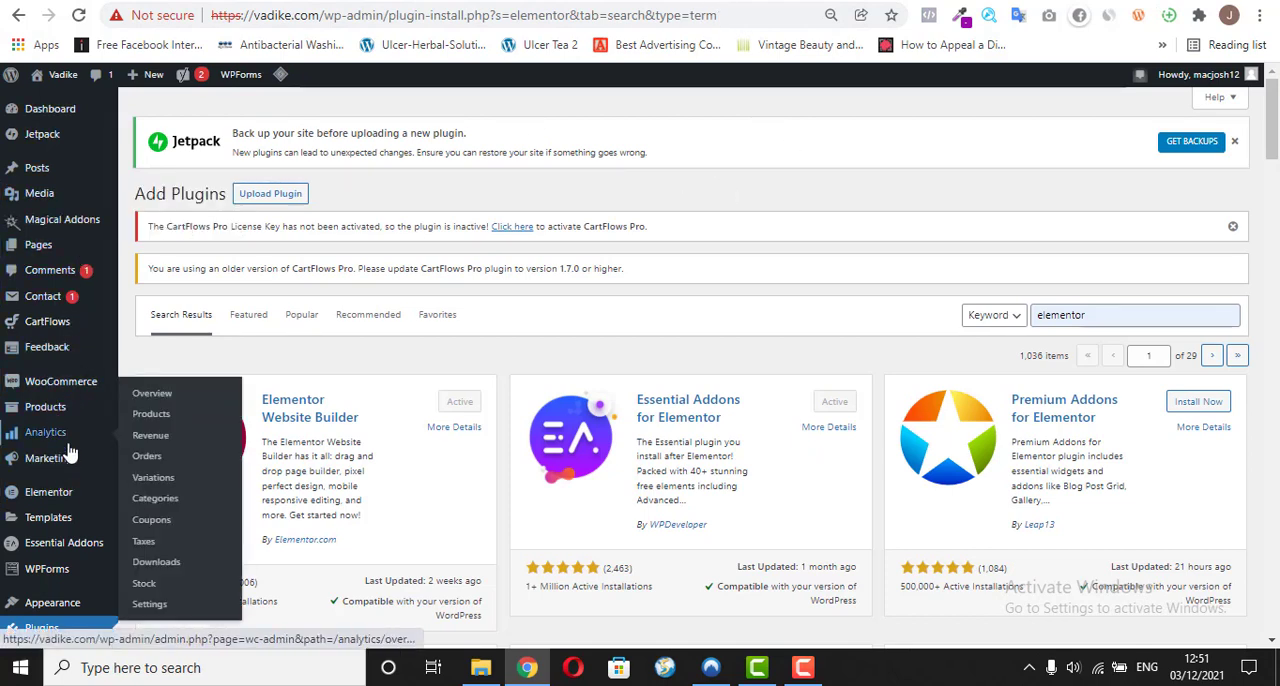
scroll(80, 262, "down", 6)
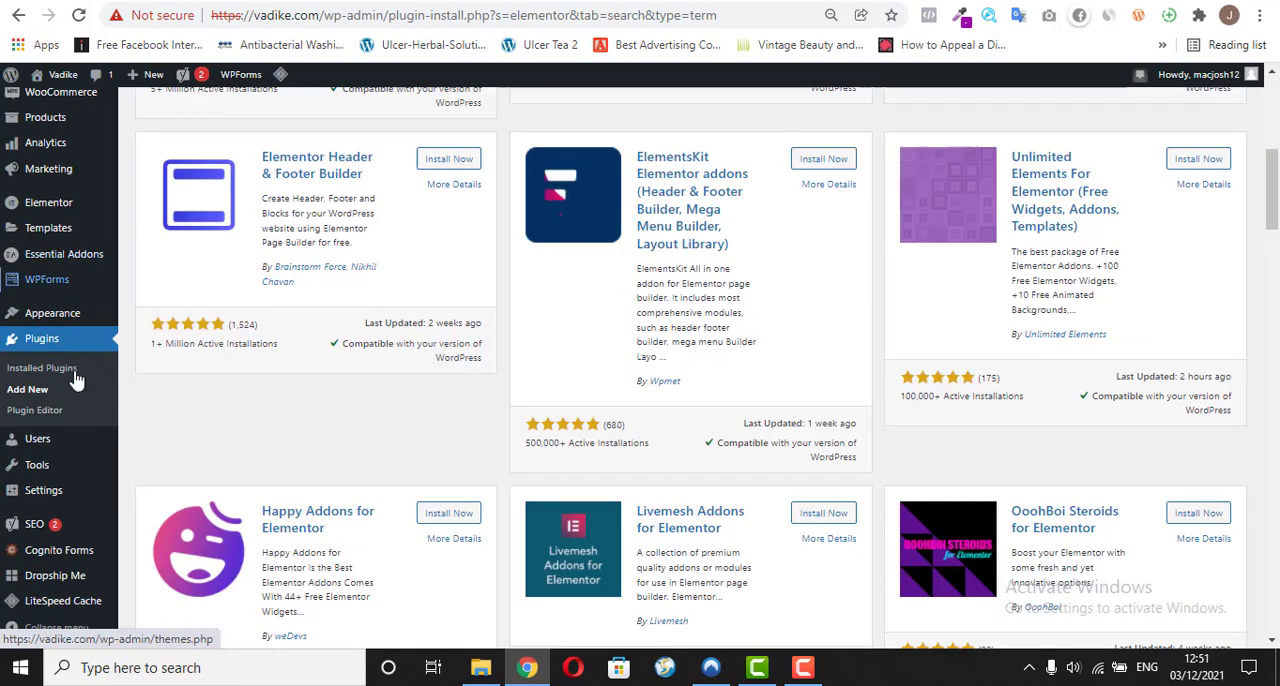
scroll(47, 455, "up", 7)
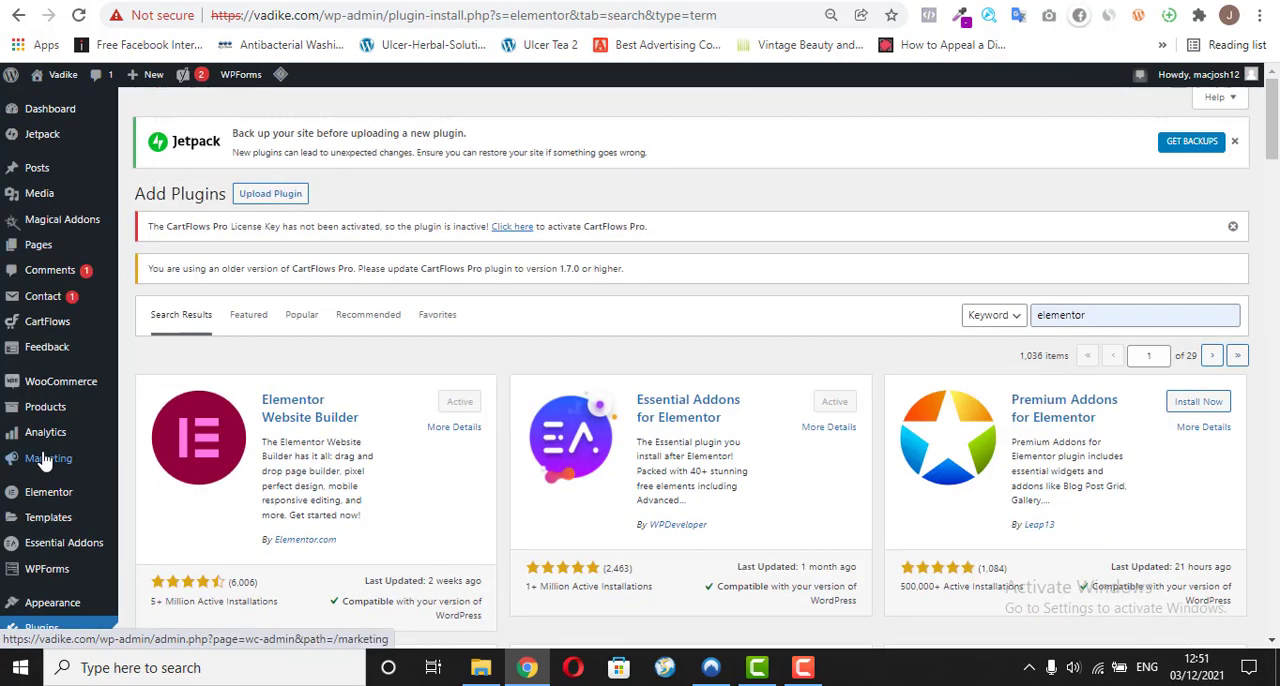
left_click(55, 252)
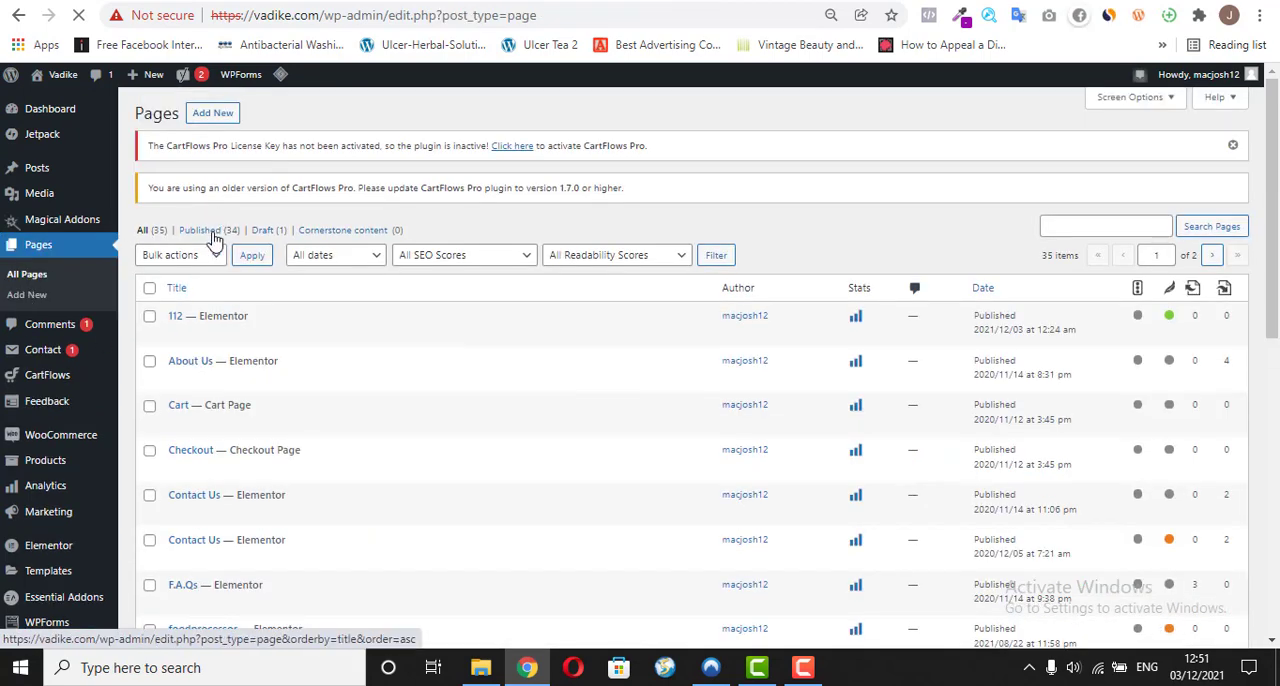
left_click(212, 114)
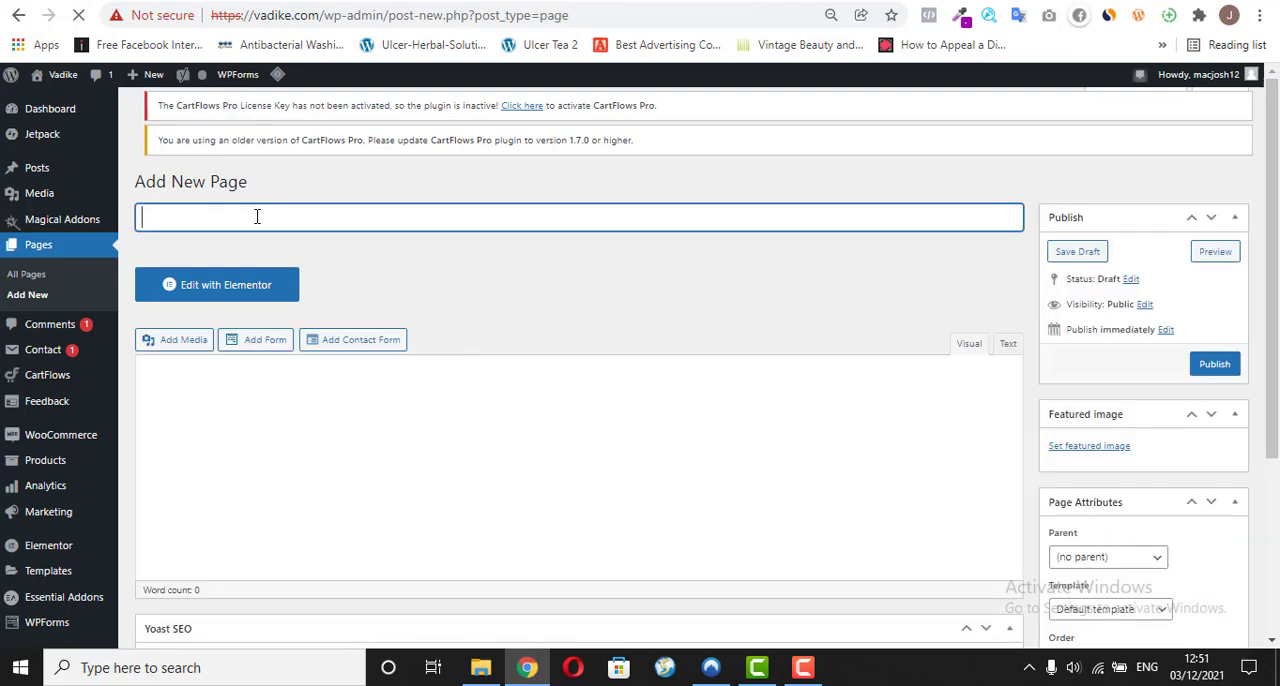
Step: Try to title the new page "Carlights" and open it in the Elementor editor, going back to the page form
type("Ca")
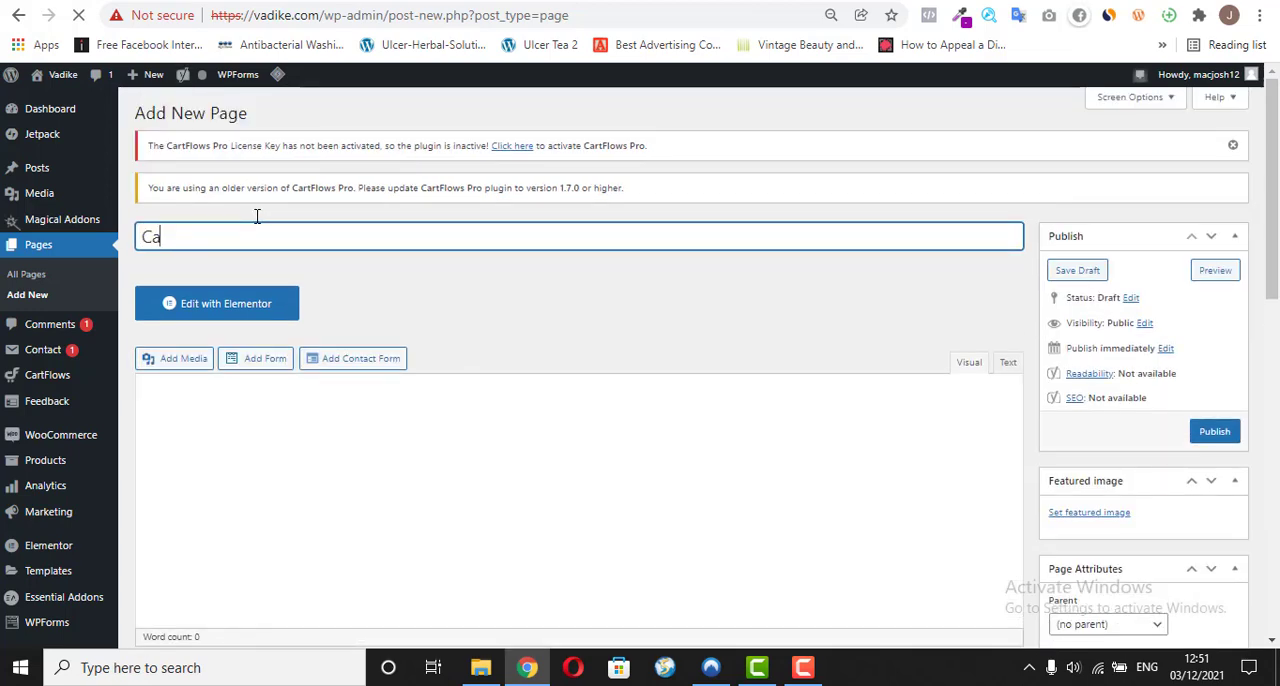
type("rlig")
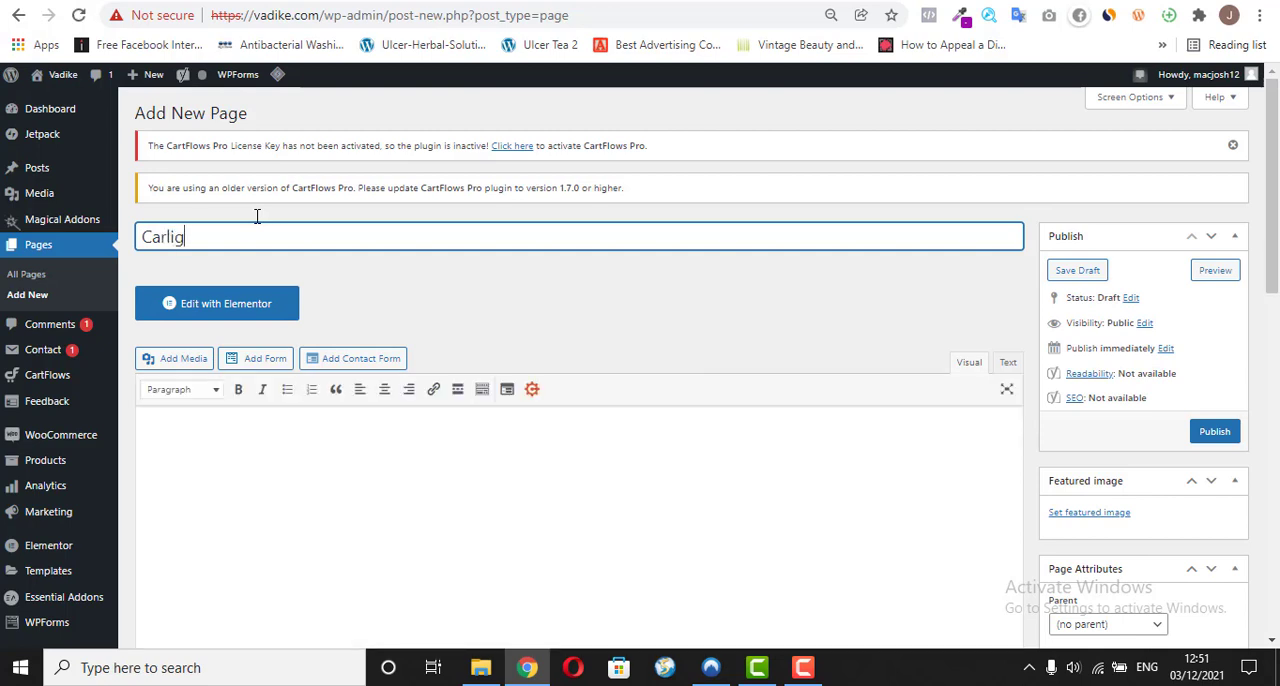
type("hts")
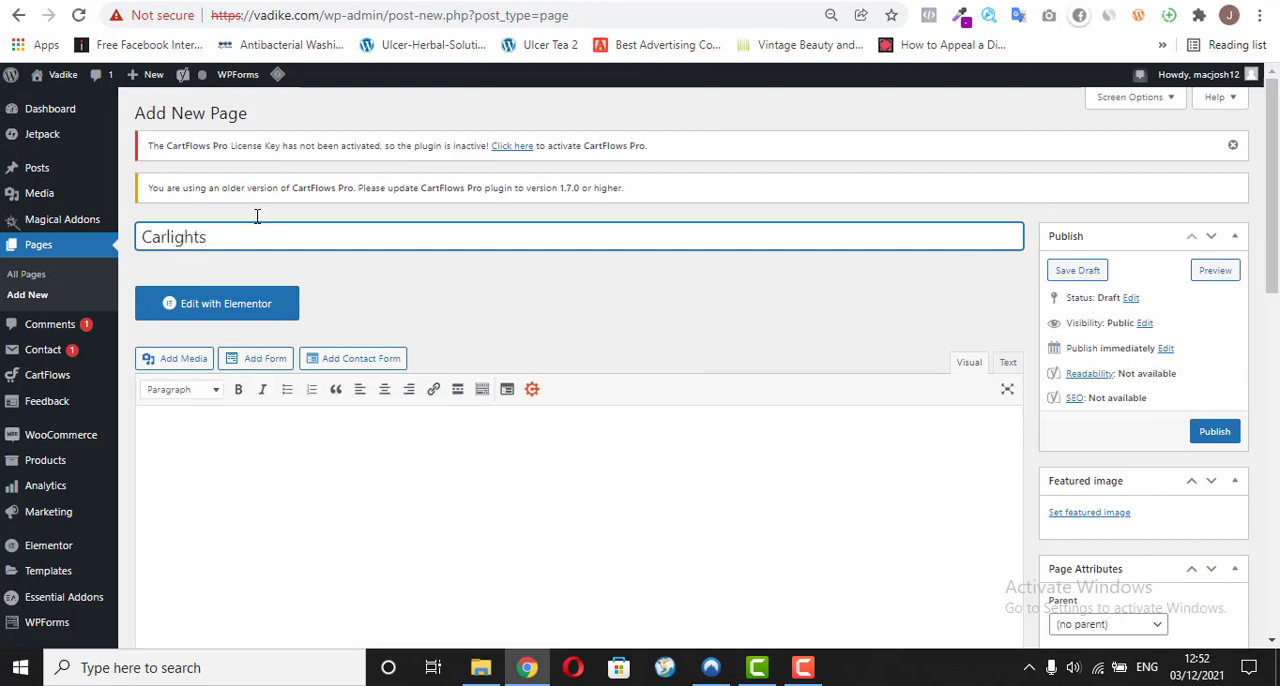
key("Tab")
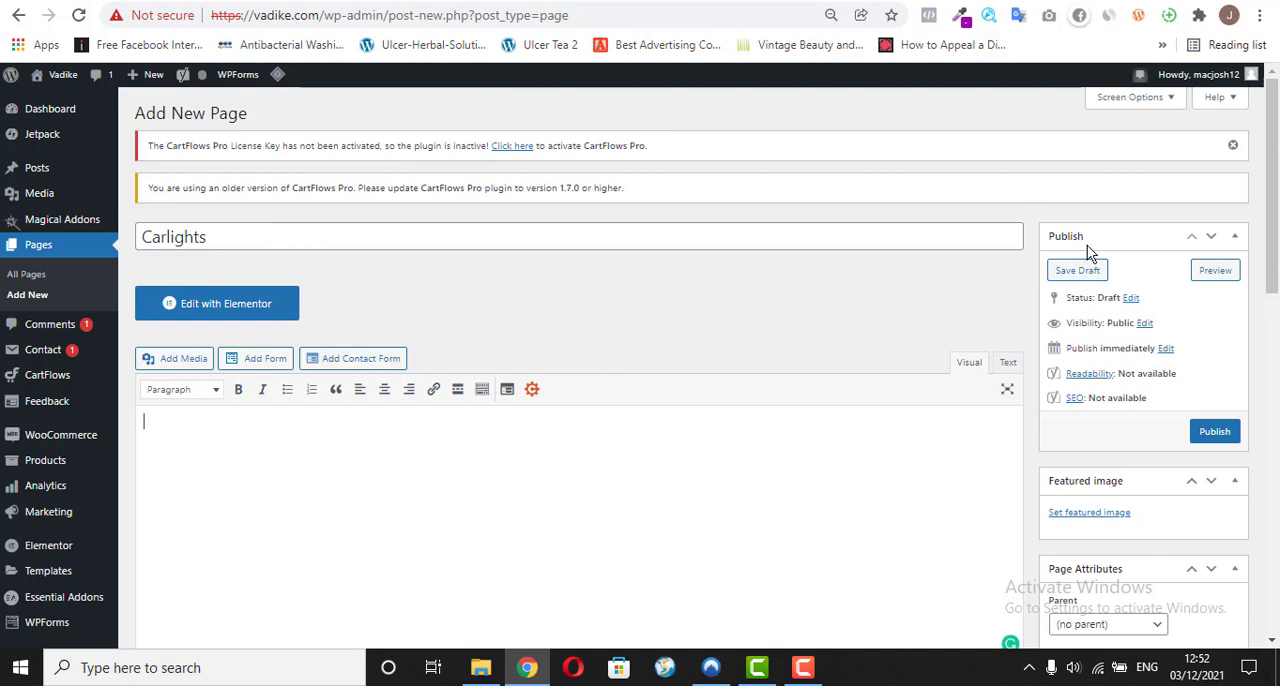
left_click(229, 305)
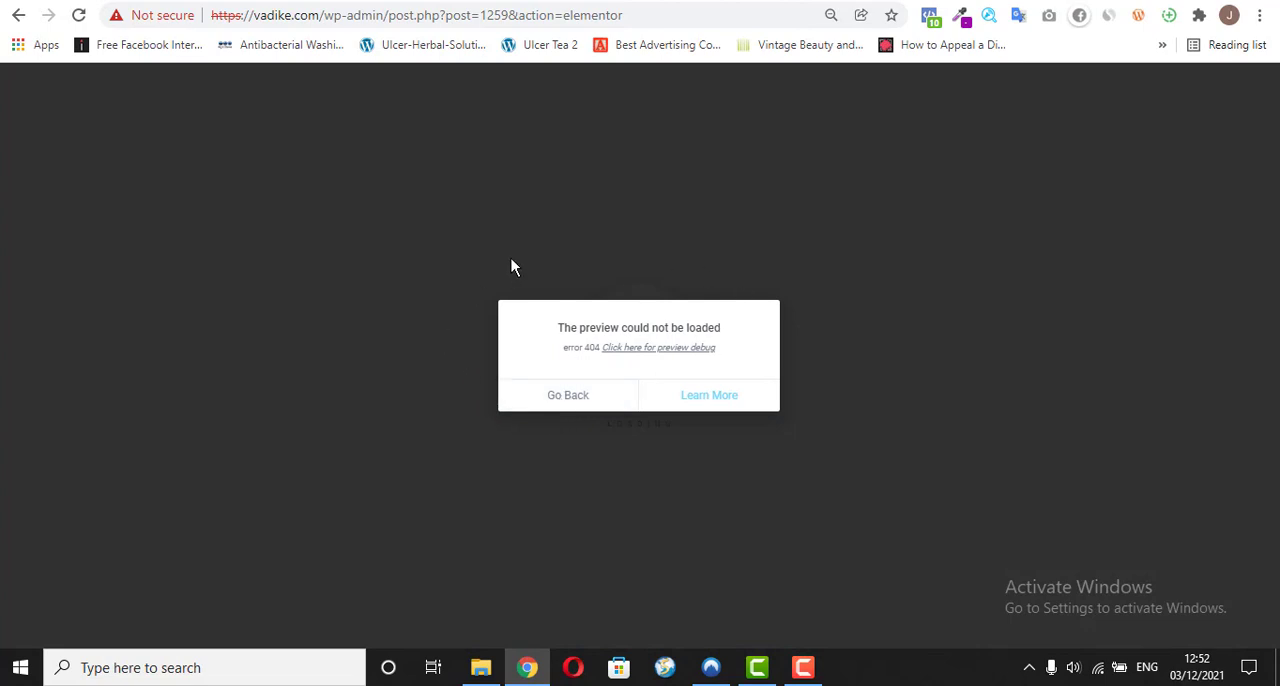
left_click(592, 404)
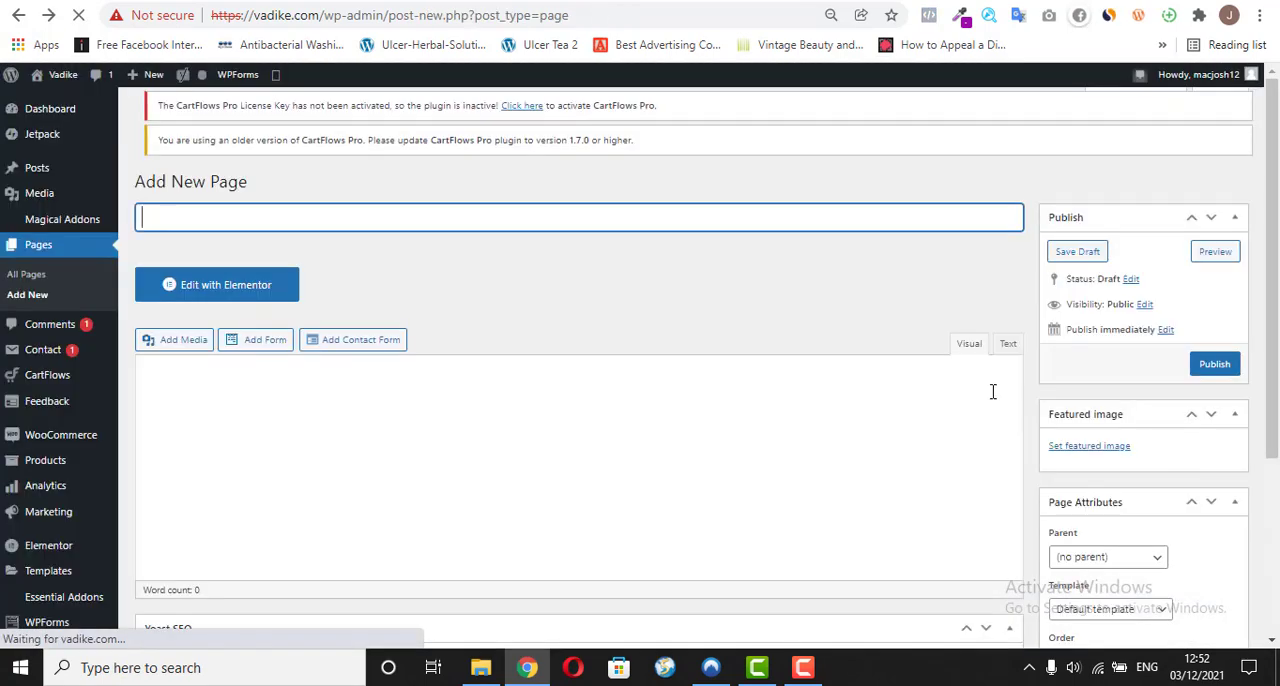
Step: Title the new page "Carlight" and open it for editing with Elementor
type("Ca")
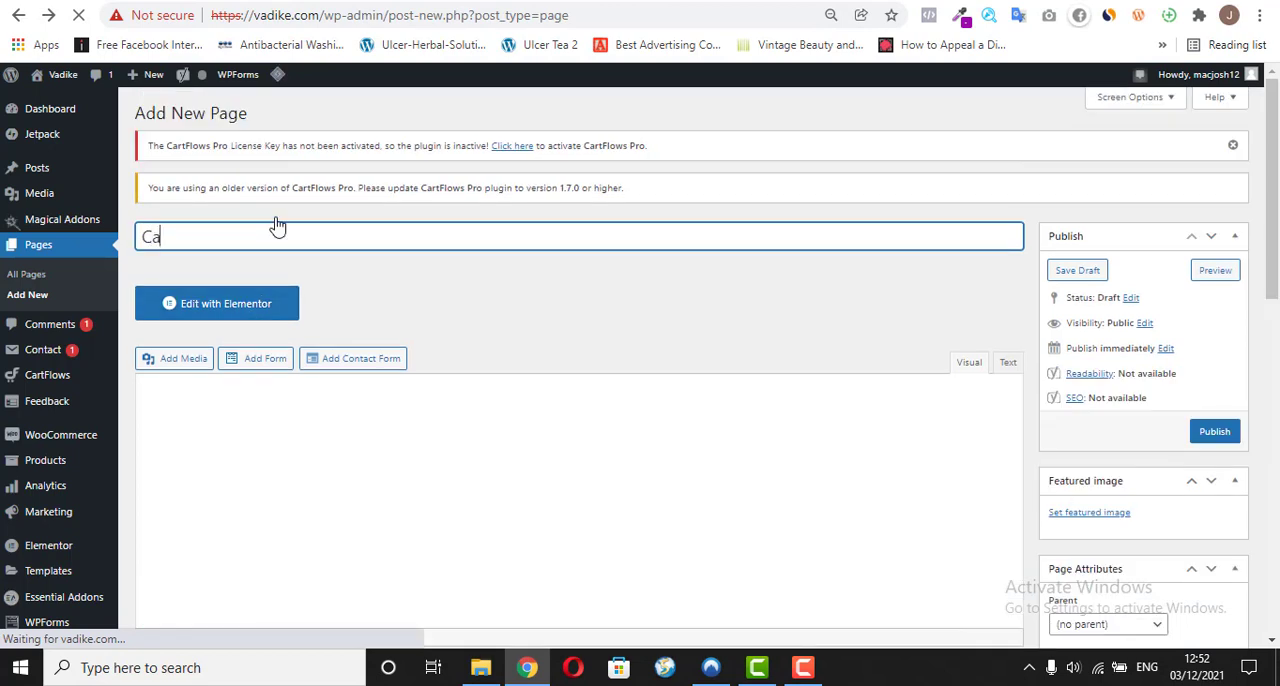
type("rlights")
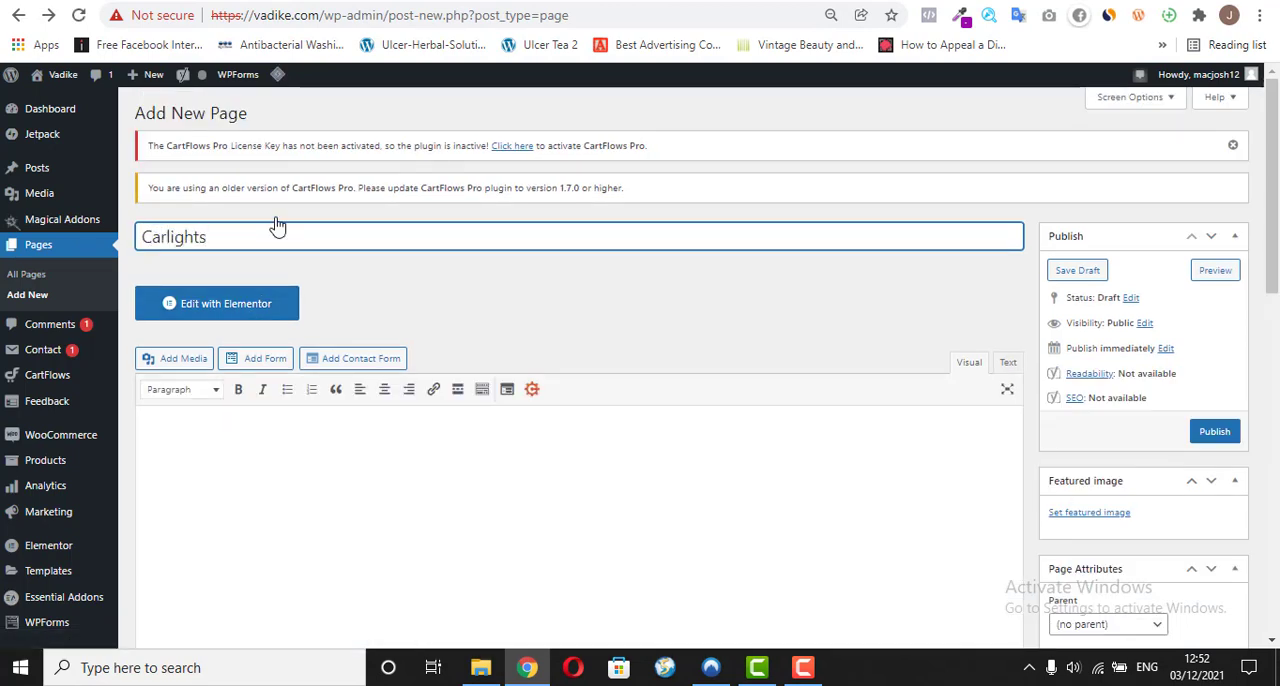
key("BackSpace")
key("Tab")
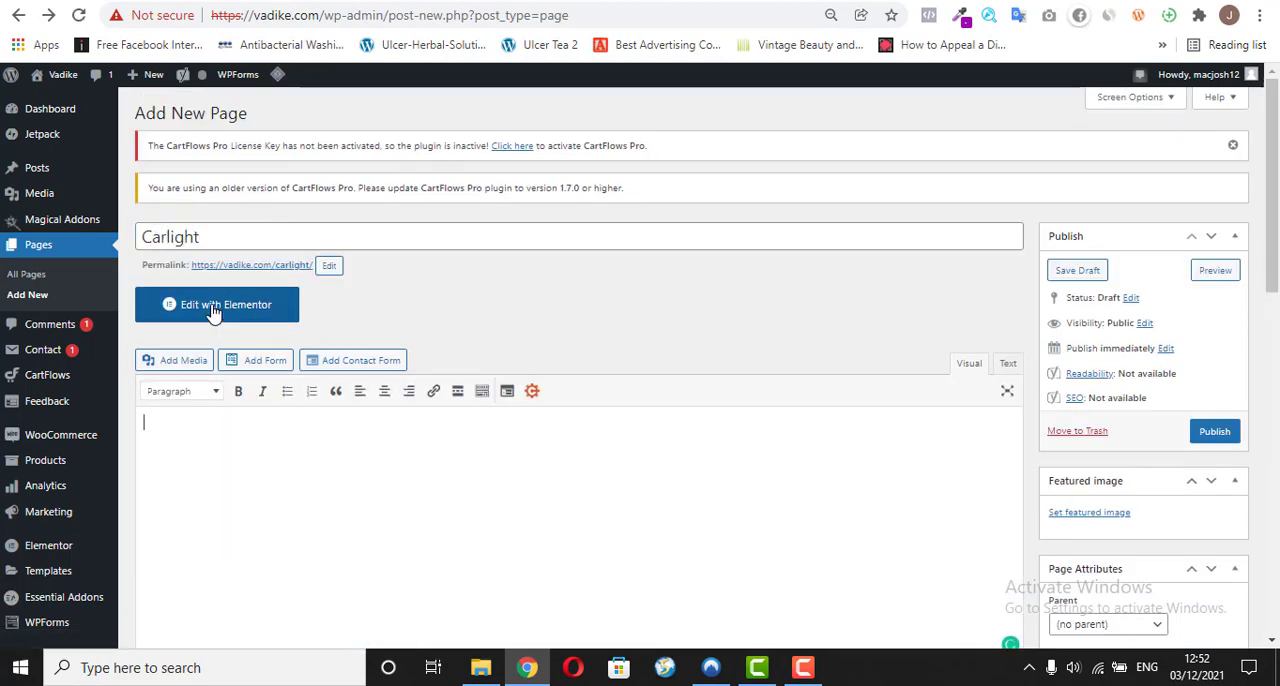
left_click(212, 311)
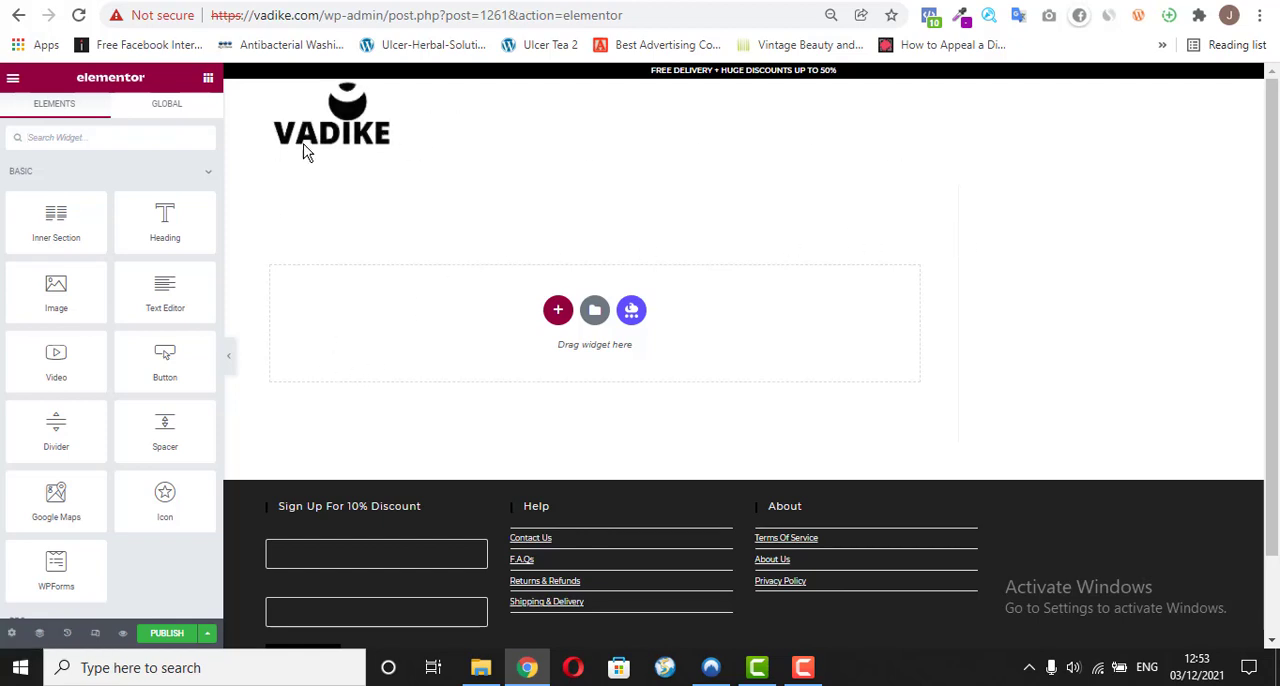
Step: Review the vadike.com/o/ sales page through its customer reviews and return to its beginning
left_click(498, 1)
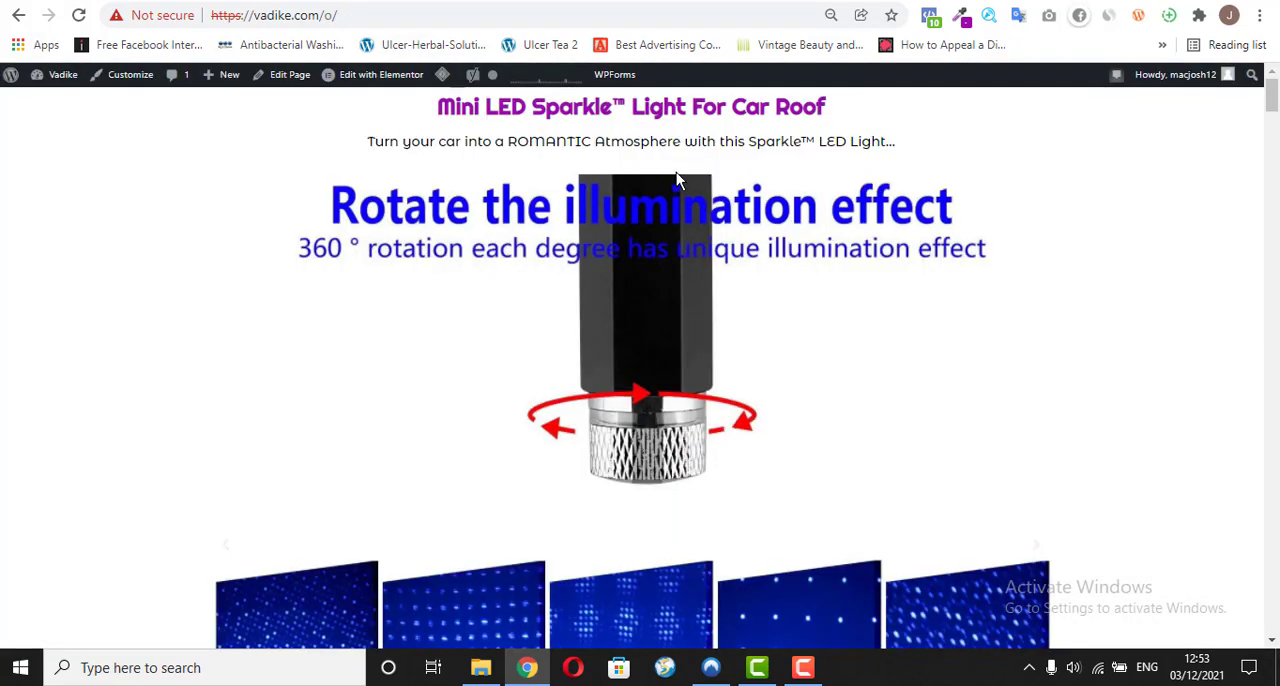
left_click_drag(1272, 96, 1271, 363)
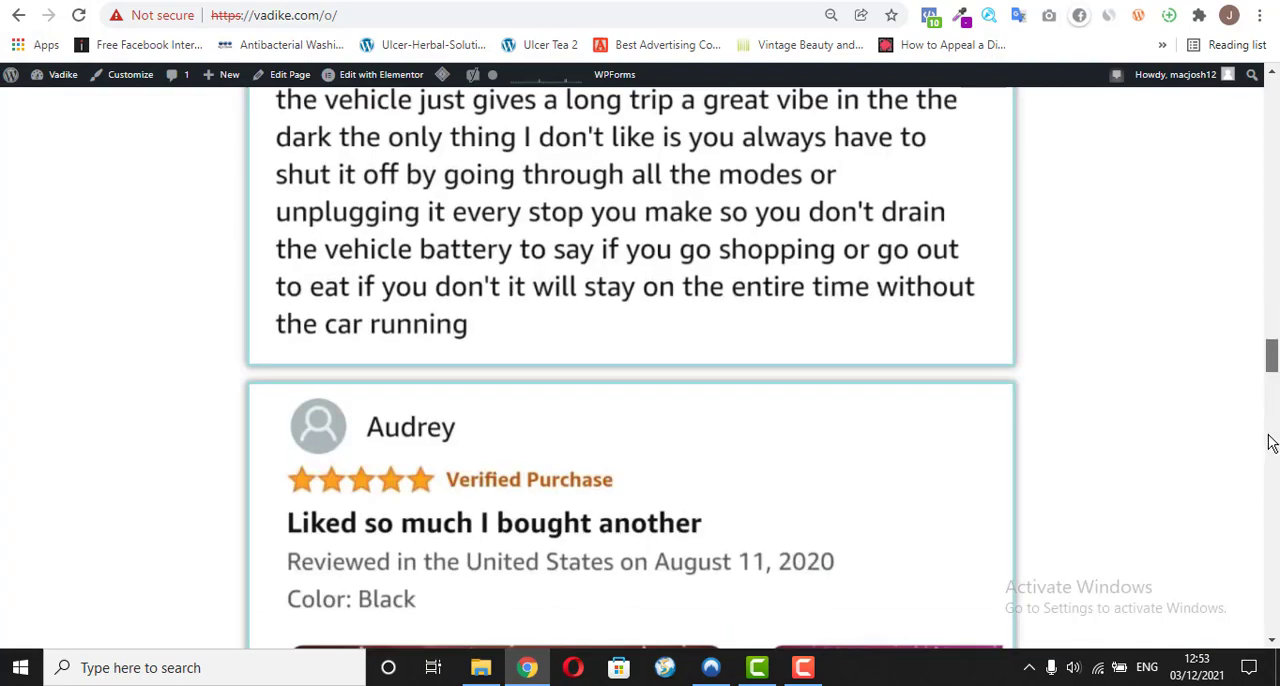
scroll(1276, 420, "down", 5)
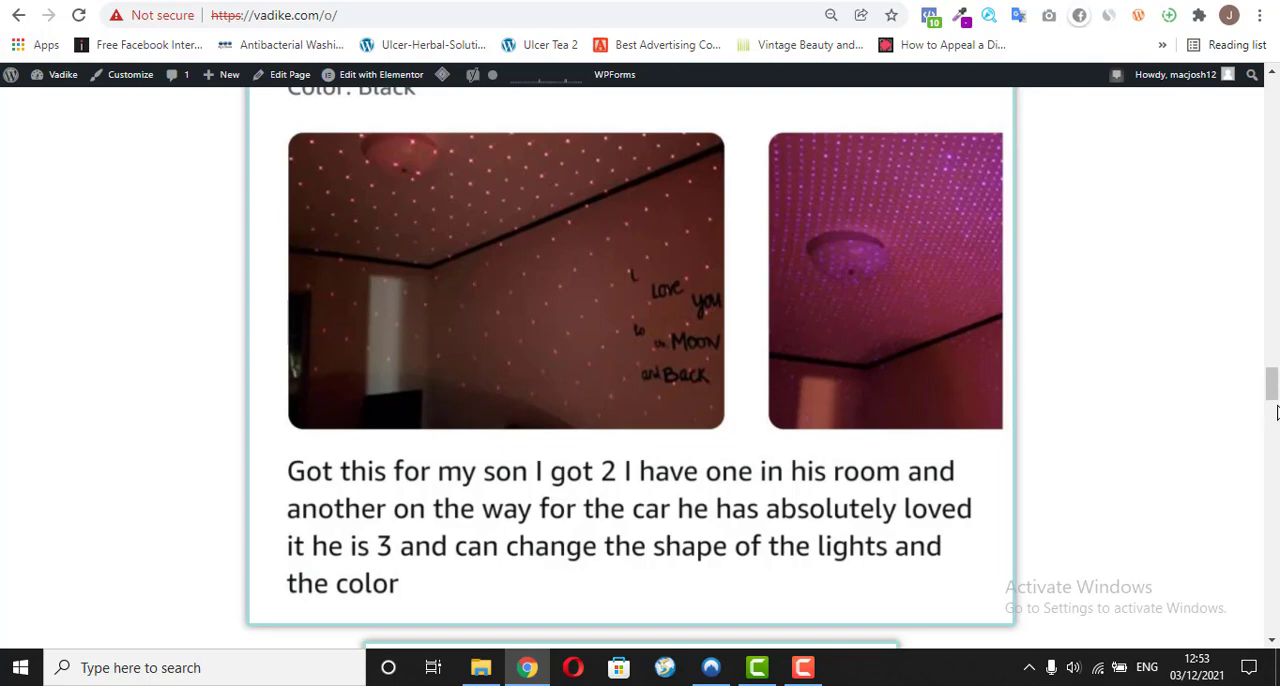
scroll(1276, 440, "down", 20)
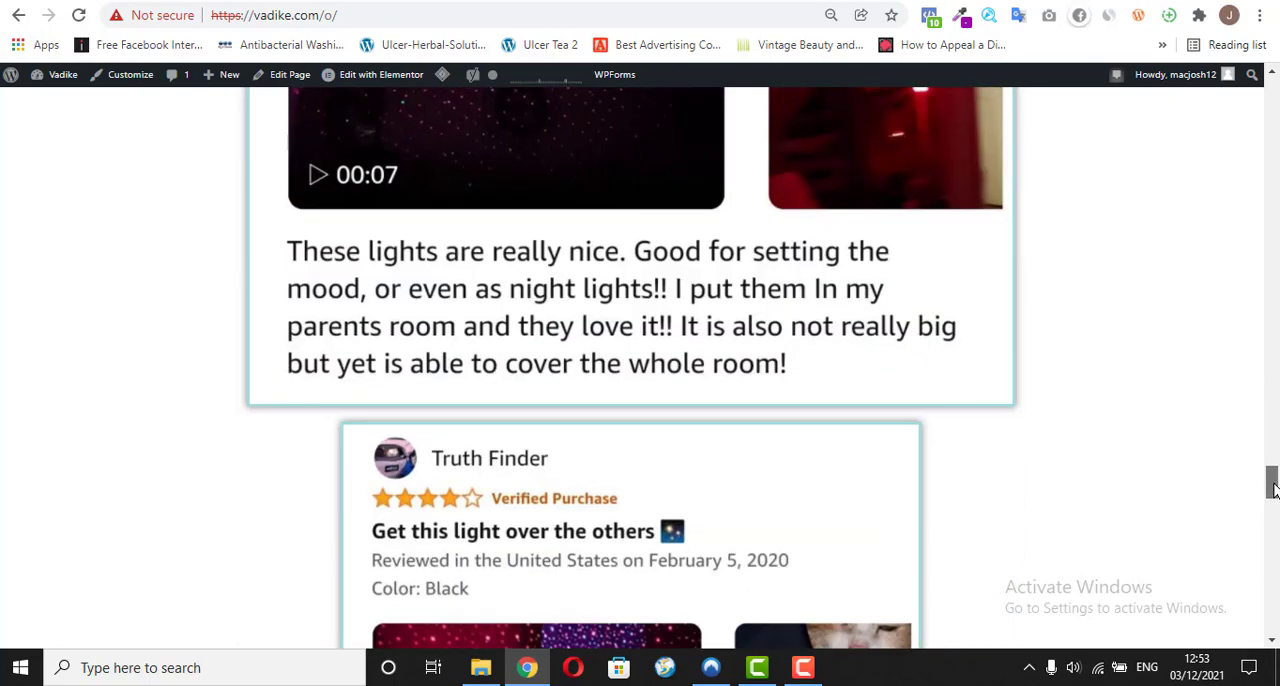
left_click_drag(1275, 556, 1276, 100)
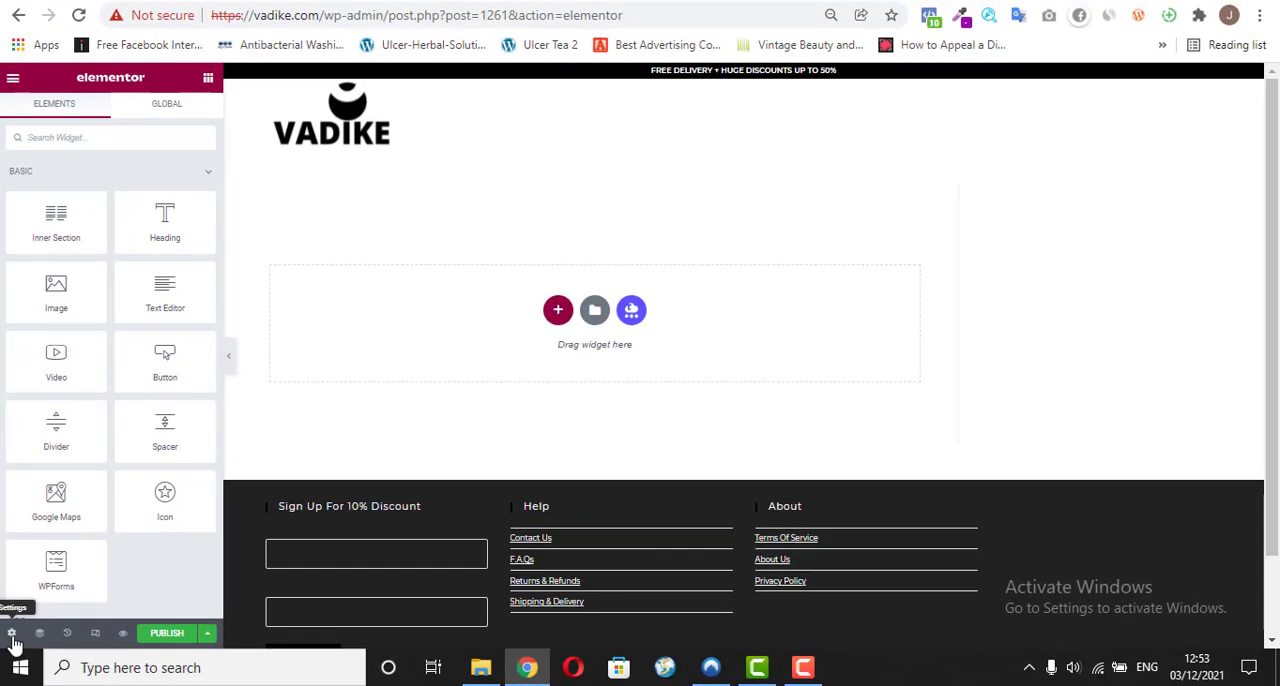
Step: In the Carlight page settings, hide the title and set the page layout to Elementor Canvas
left_click(11, 633)
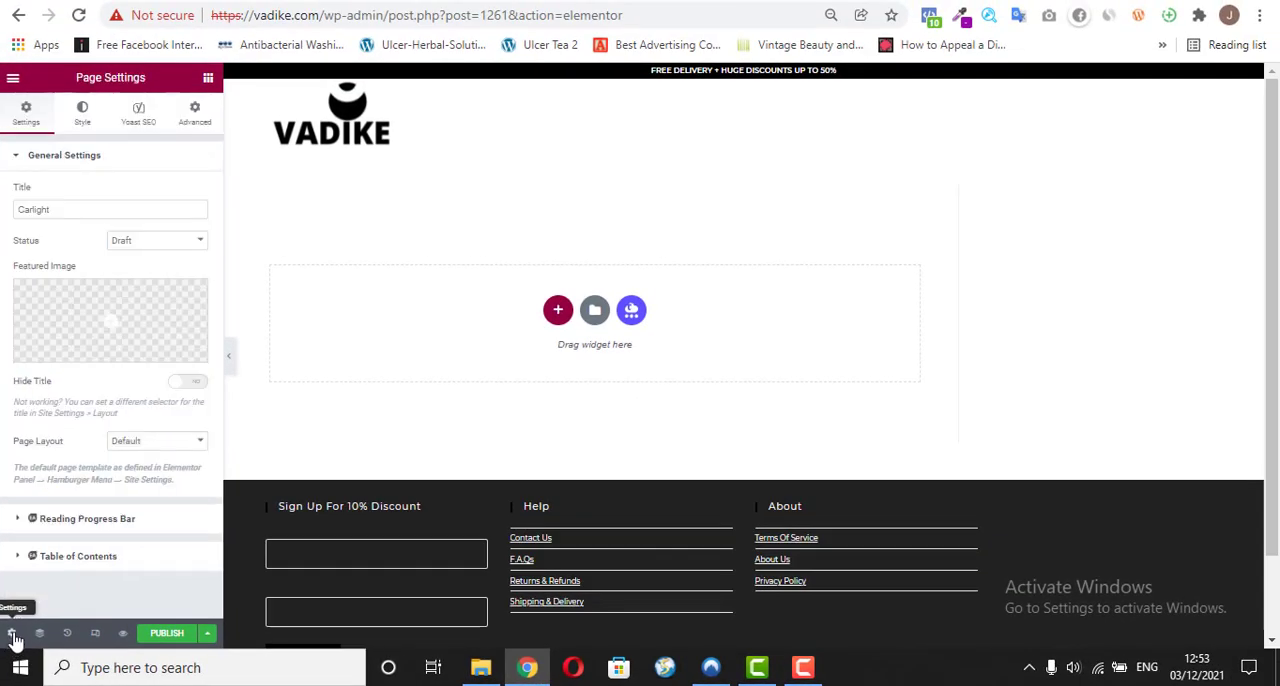
left_click(191, 384)
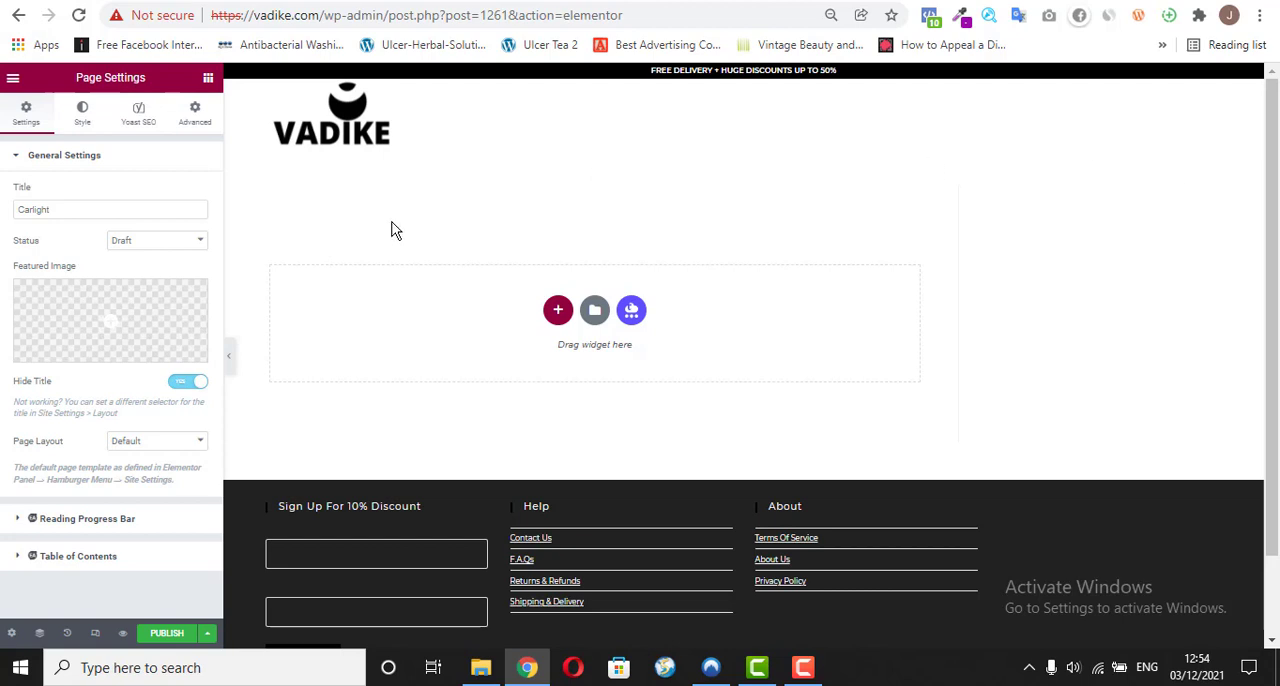
left_click(149, 448)
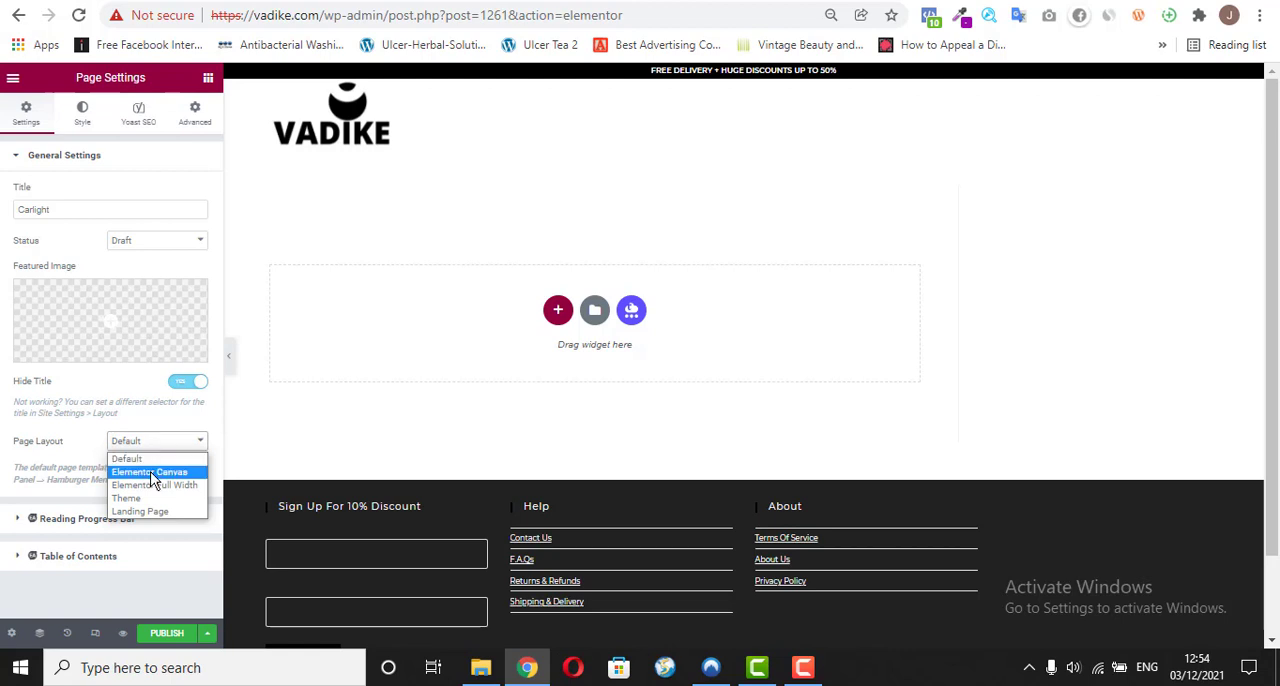
left_click(150, 472)
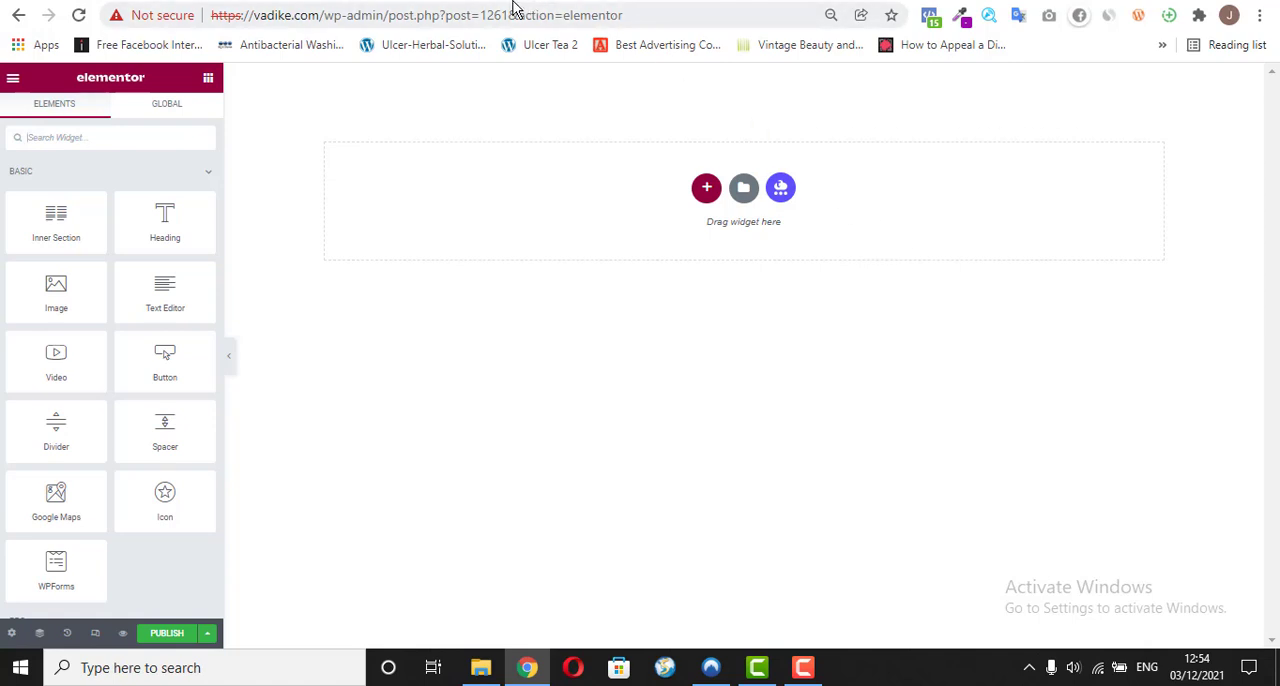
Step: Check the headline area of the vadike.com/o/ sales page, and add a single-column section with a Heading widget to the Carlight page
left_click(545, 1)
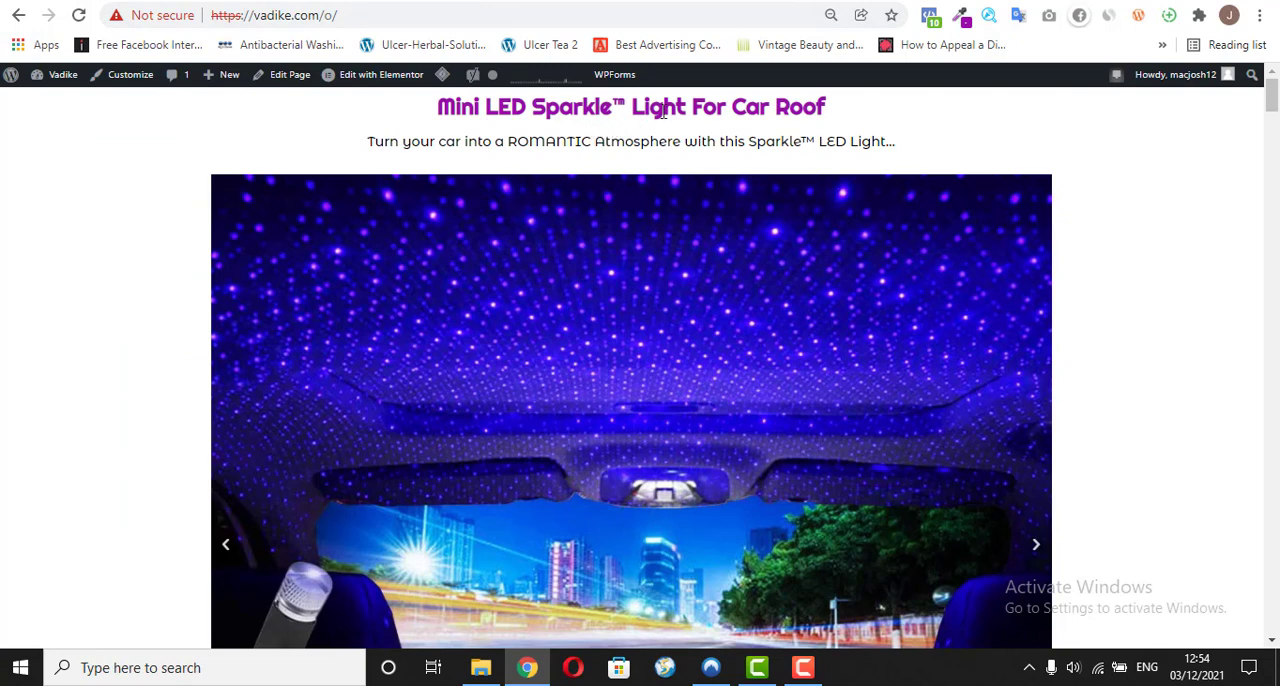
left_click_drag(837, 114, 888, 162)
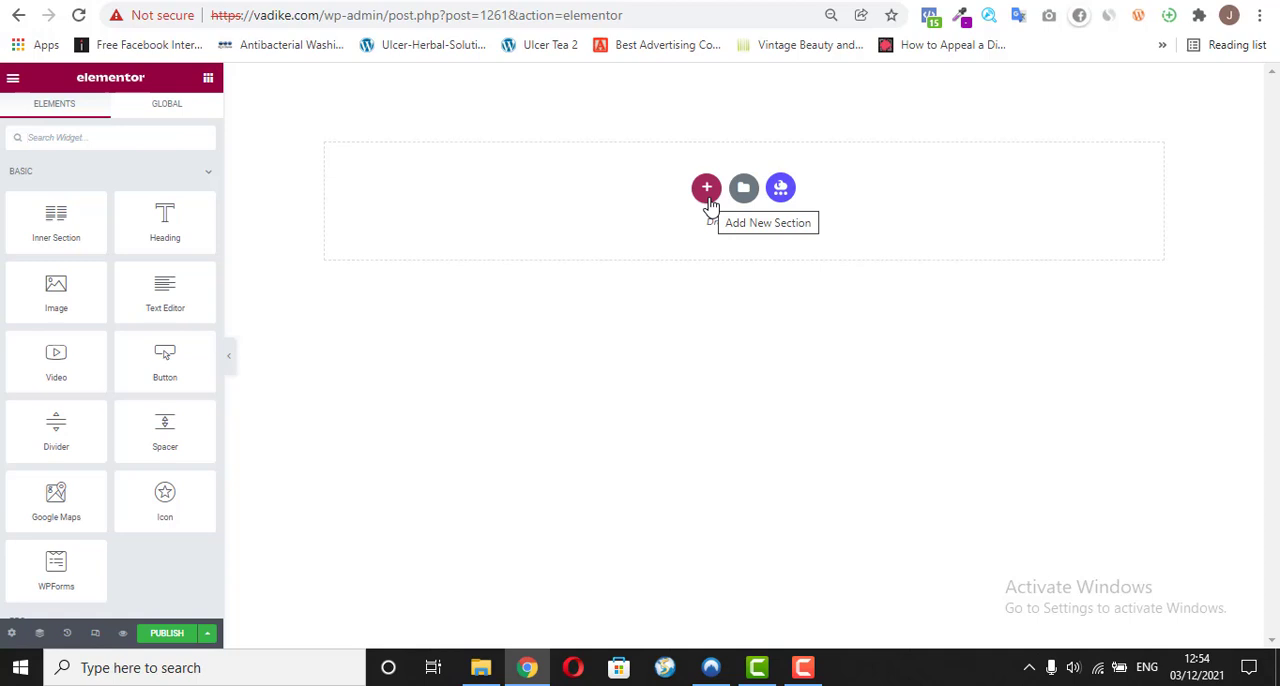
left_click(707, 190)
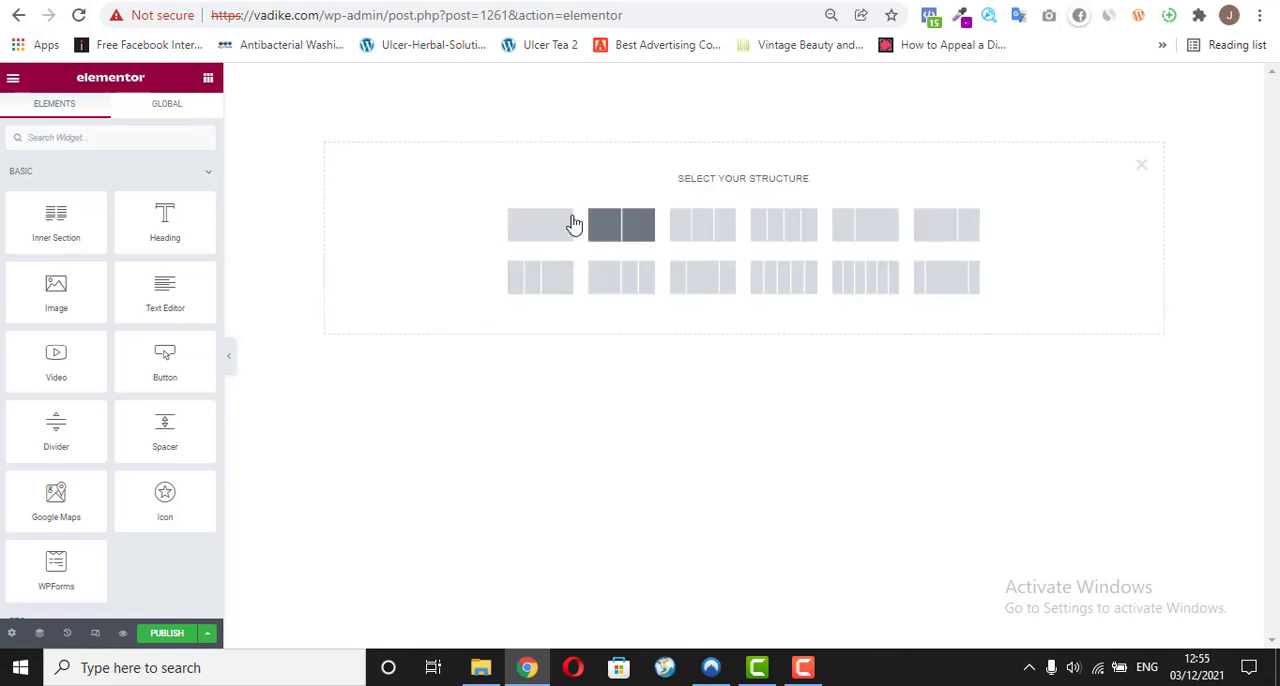
left_click(537, 224)
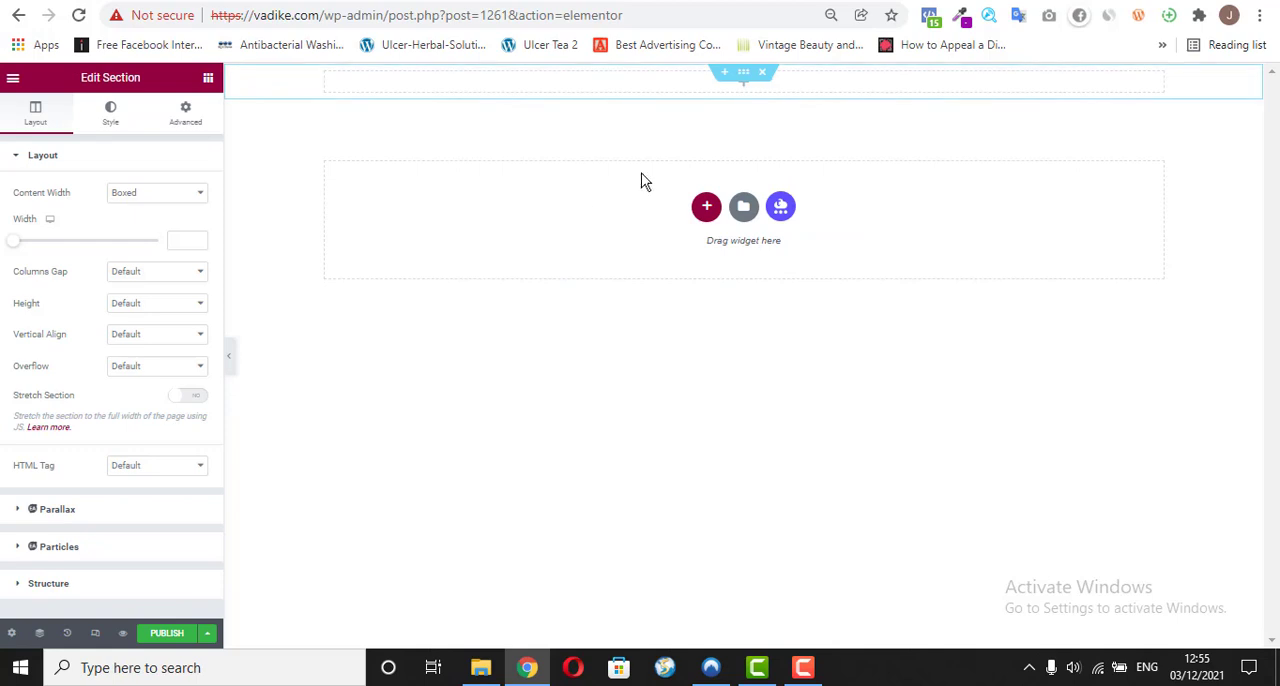
left_click(208, 79)
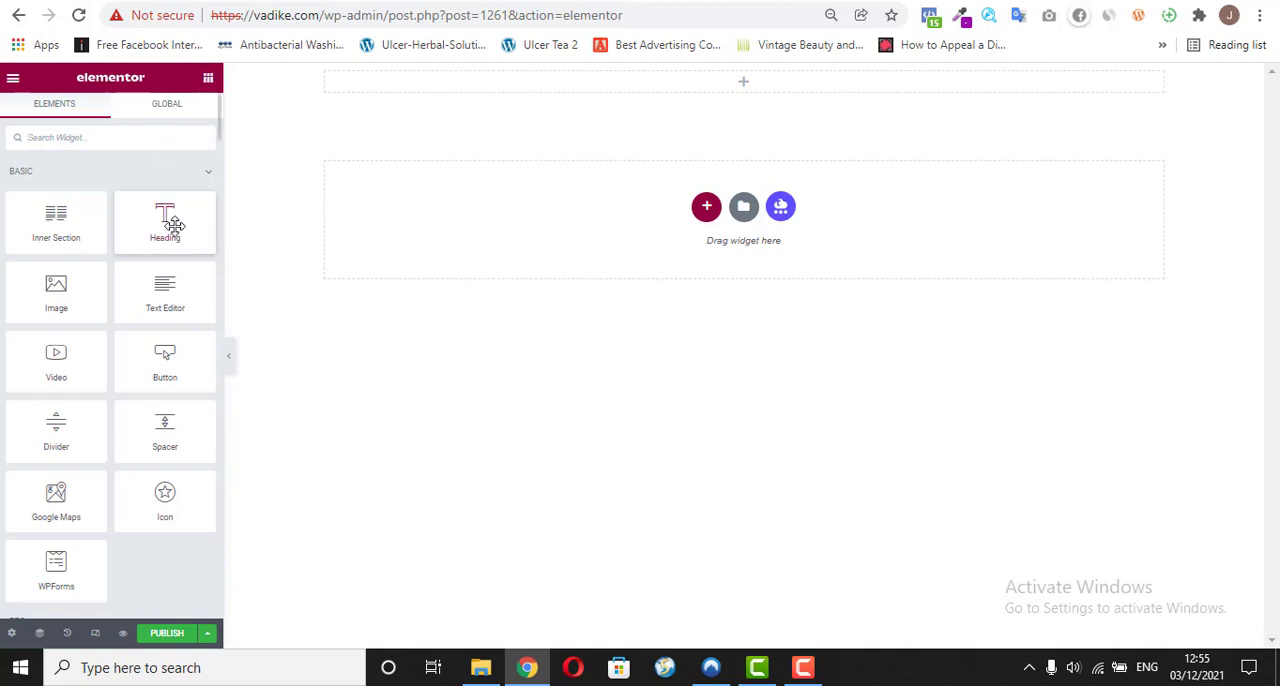
left_click_drag(174, 225, 634, 78)
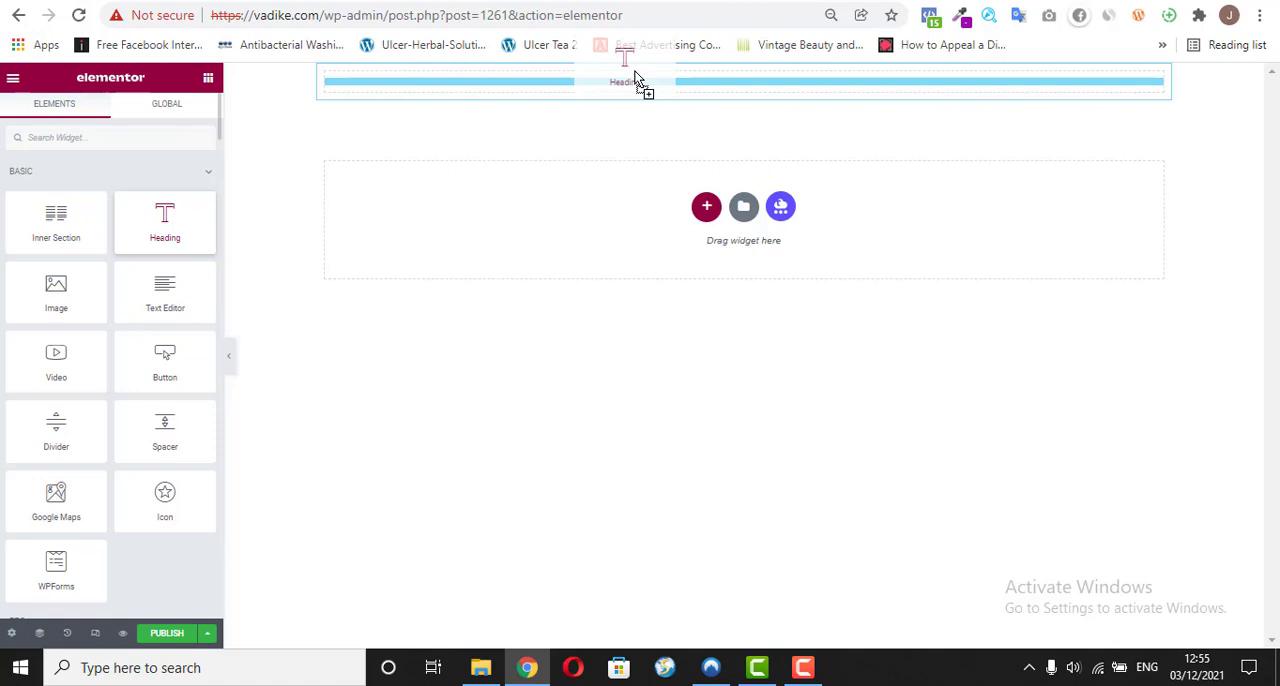
left_click_drag(634, 78, 634, 80)
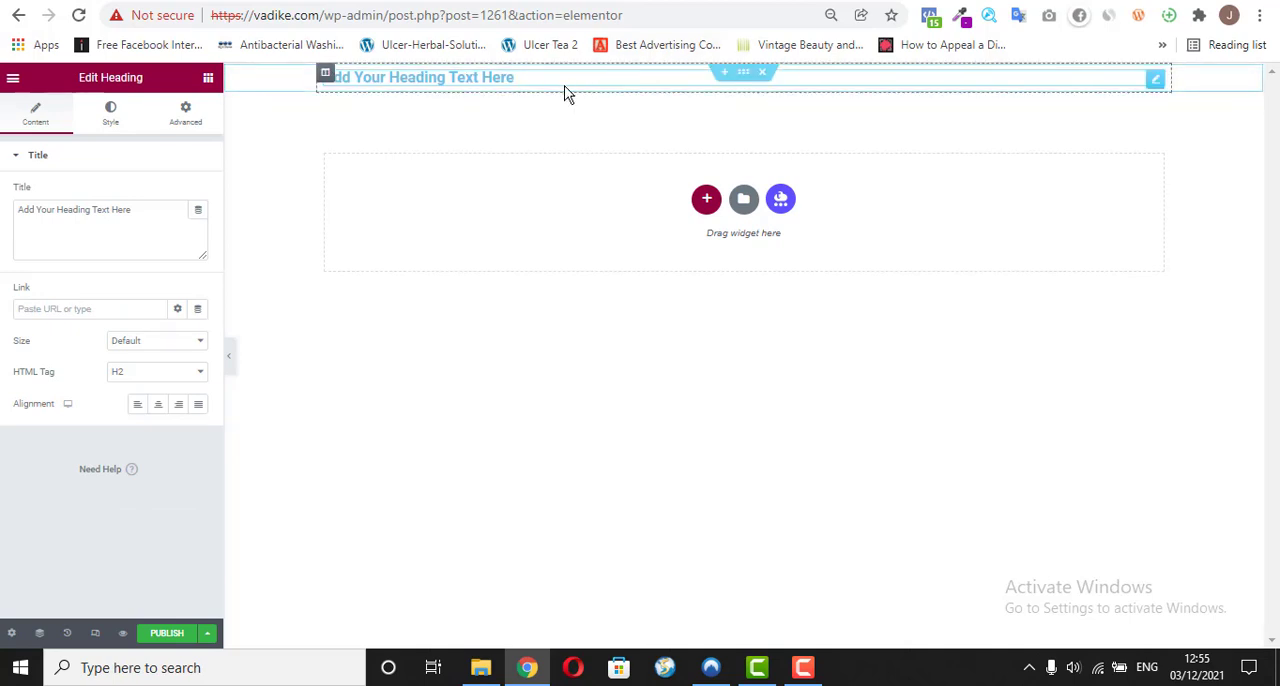
Step: Select the new heading's placeholder text and copy the headline "Mini LED Sparkle™ Light For Car Roof" from the vadike.com/o/ sales page
left_click(140, 206)
key("ctrl+a")
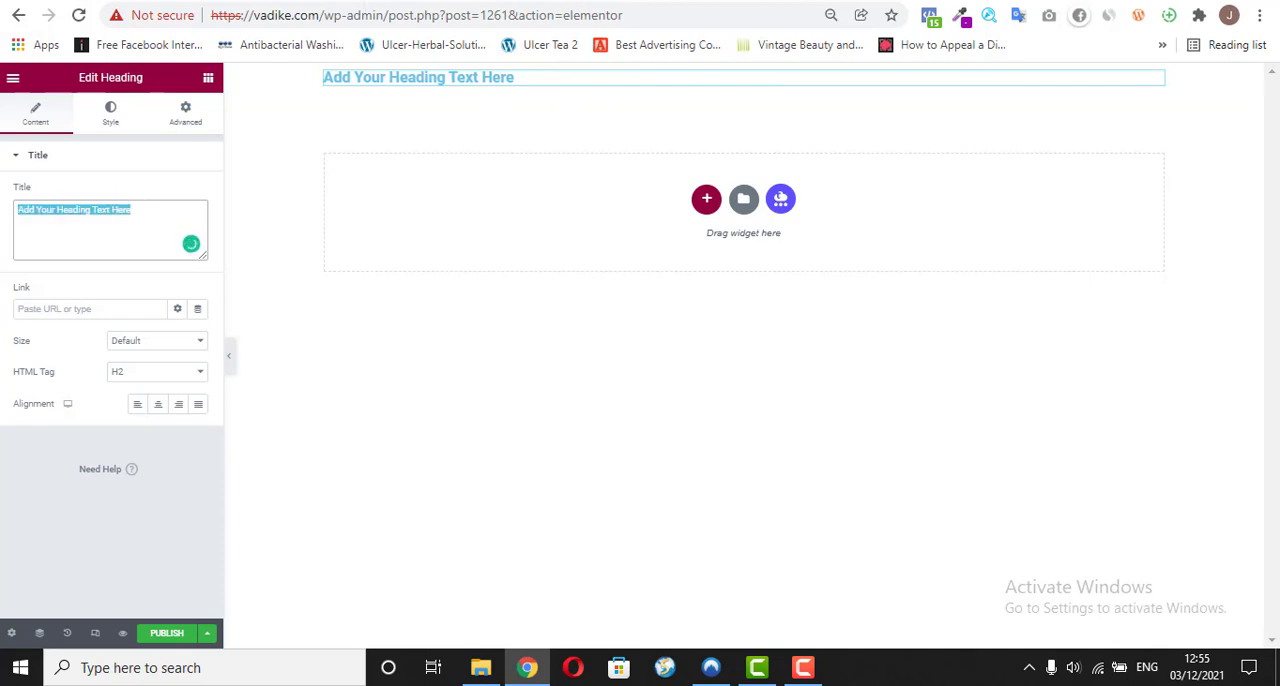
left_click(484, 1)
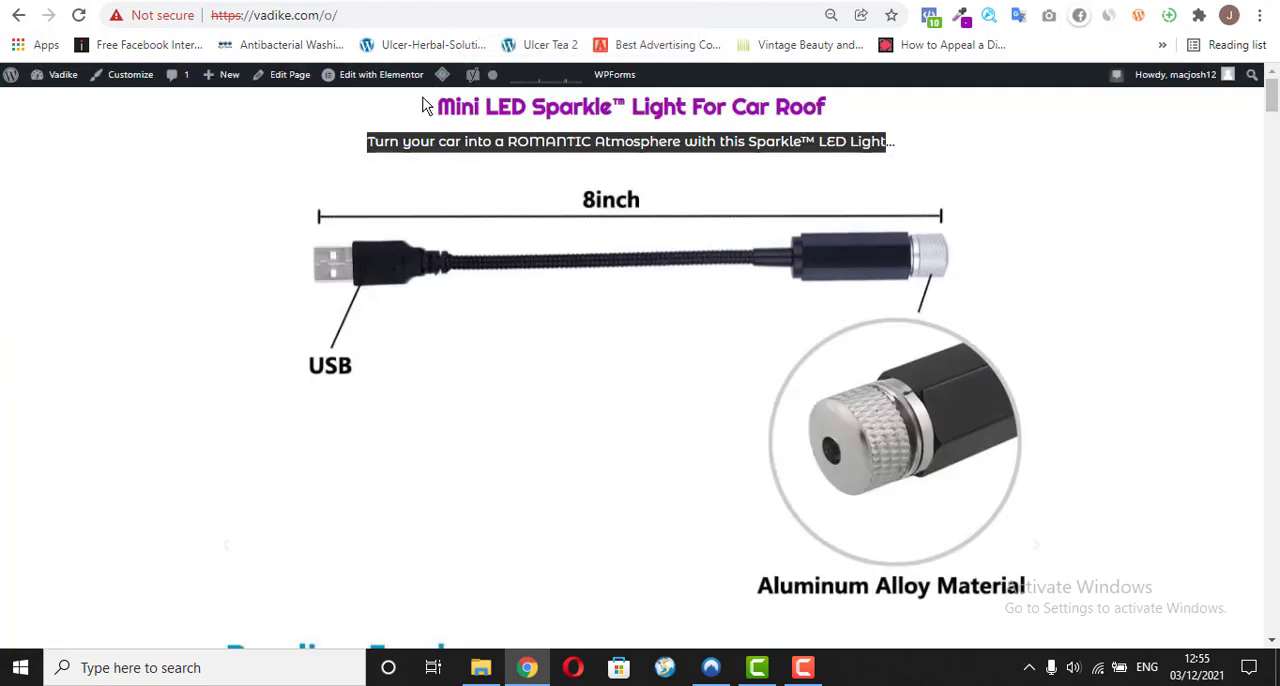
double_click(622, 108)
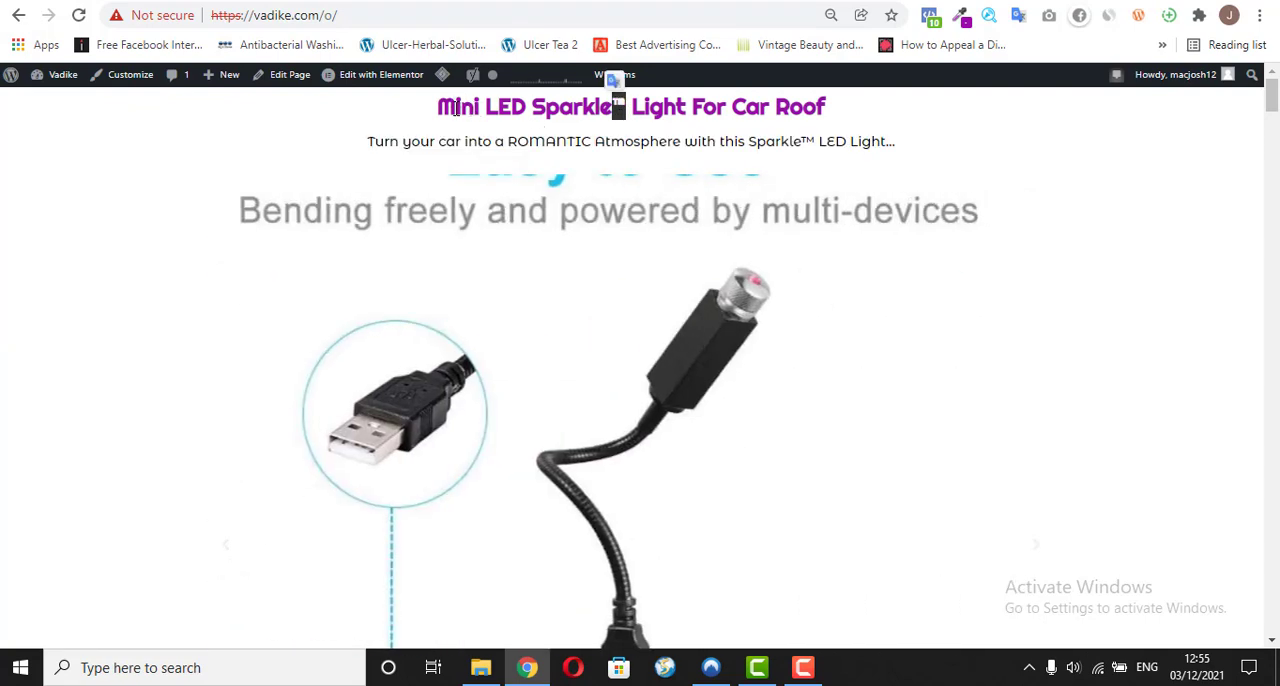
left_click_drag(437, 107, 828, 110)
right_click(772, 110)
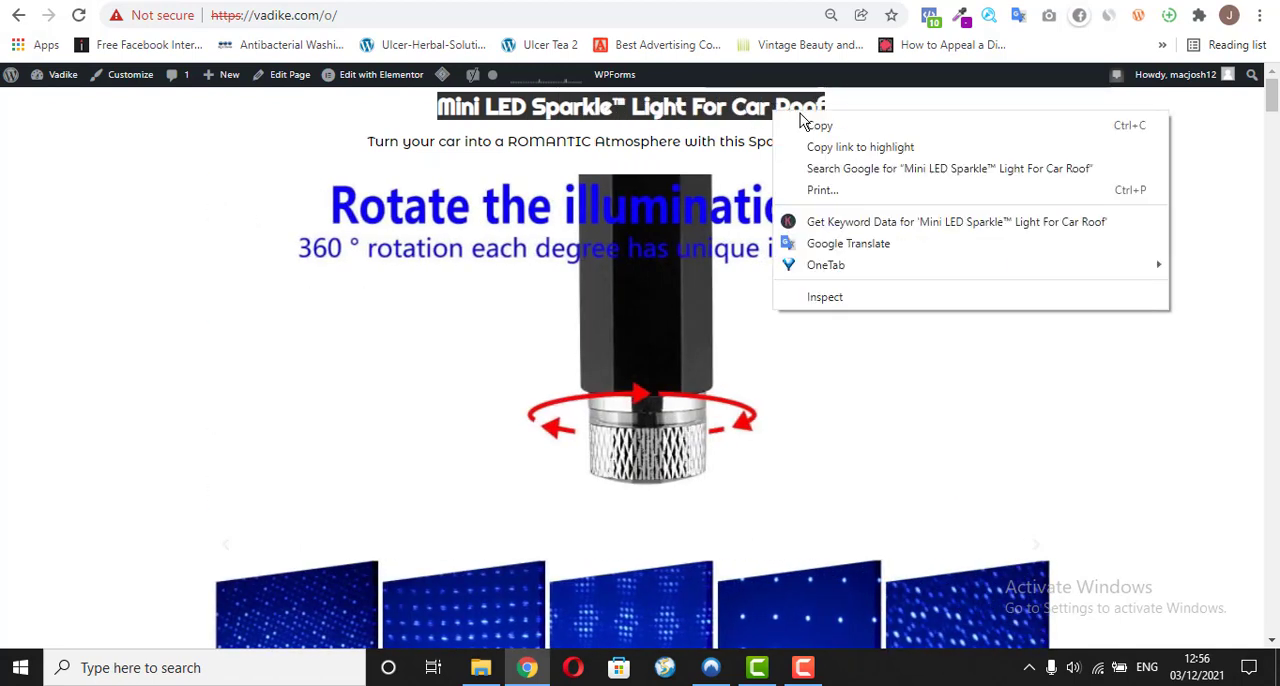
left_click(813, 127)
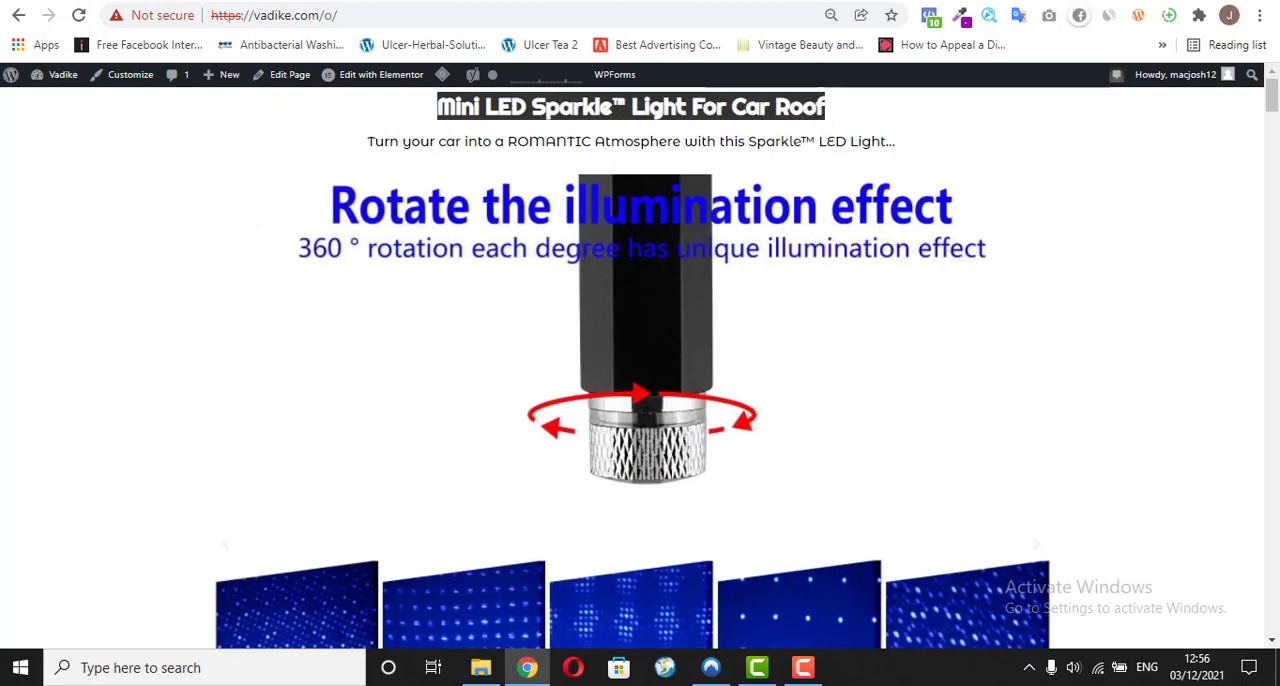
Step: Replace the Carlight heading's placeholder text with the copied headline as plain text, and center the heading
left_click(610, 1)
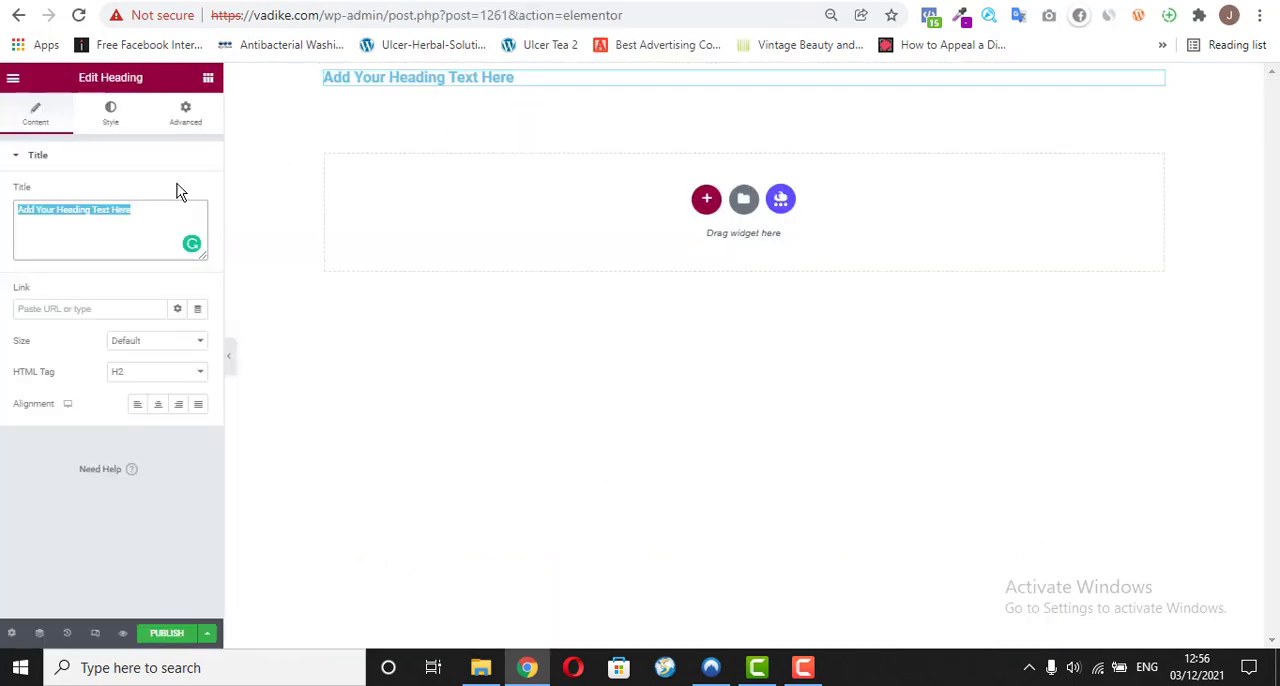
right_click(104, 209)
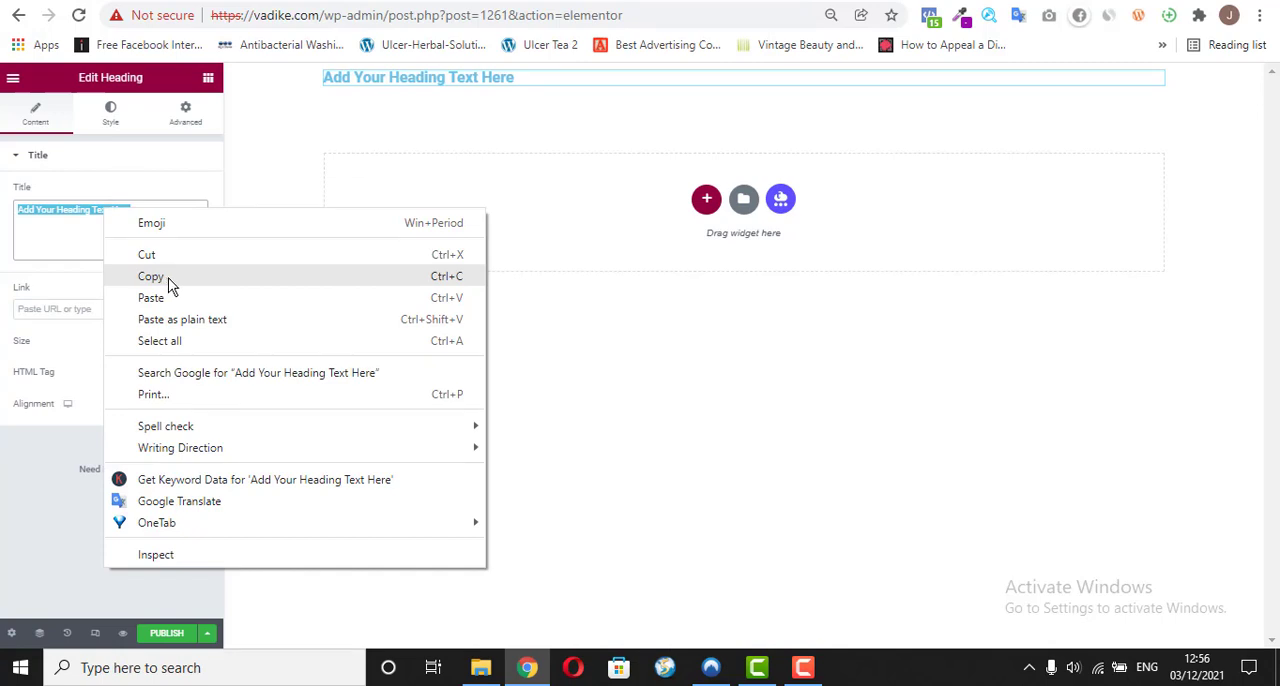
left_click(170, 319)
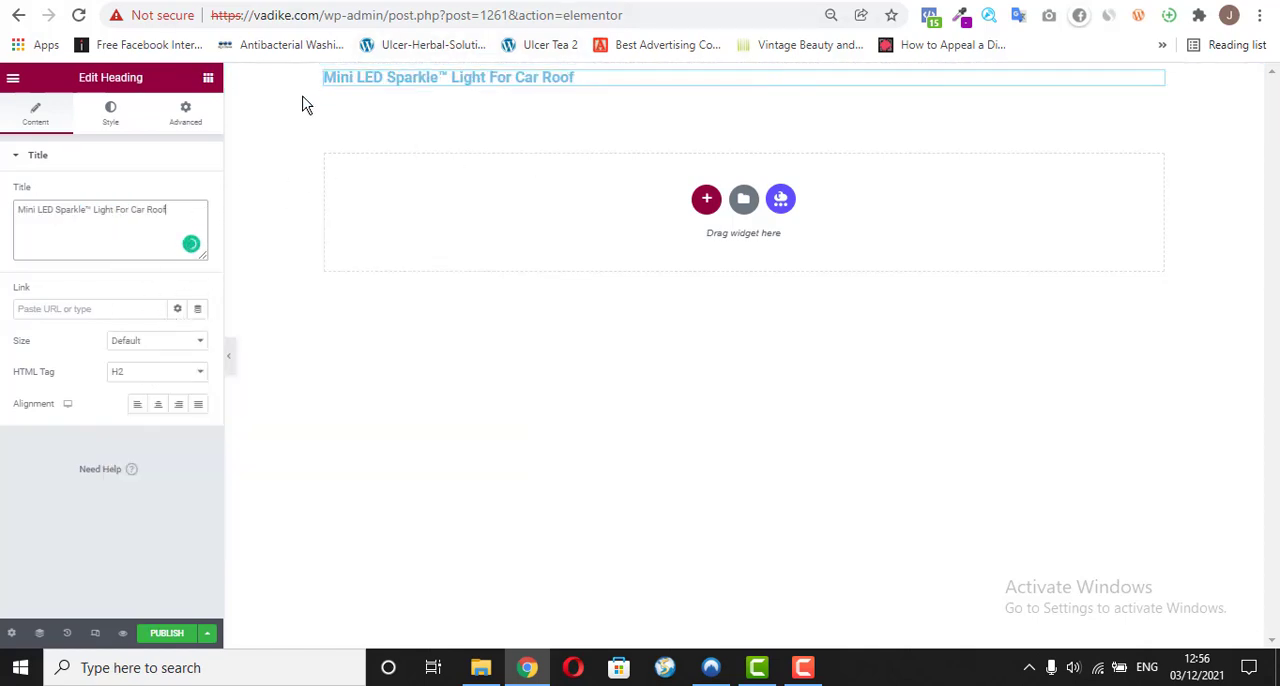
left_click(158, 410)
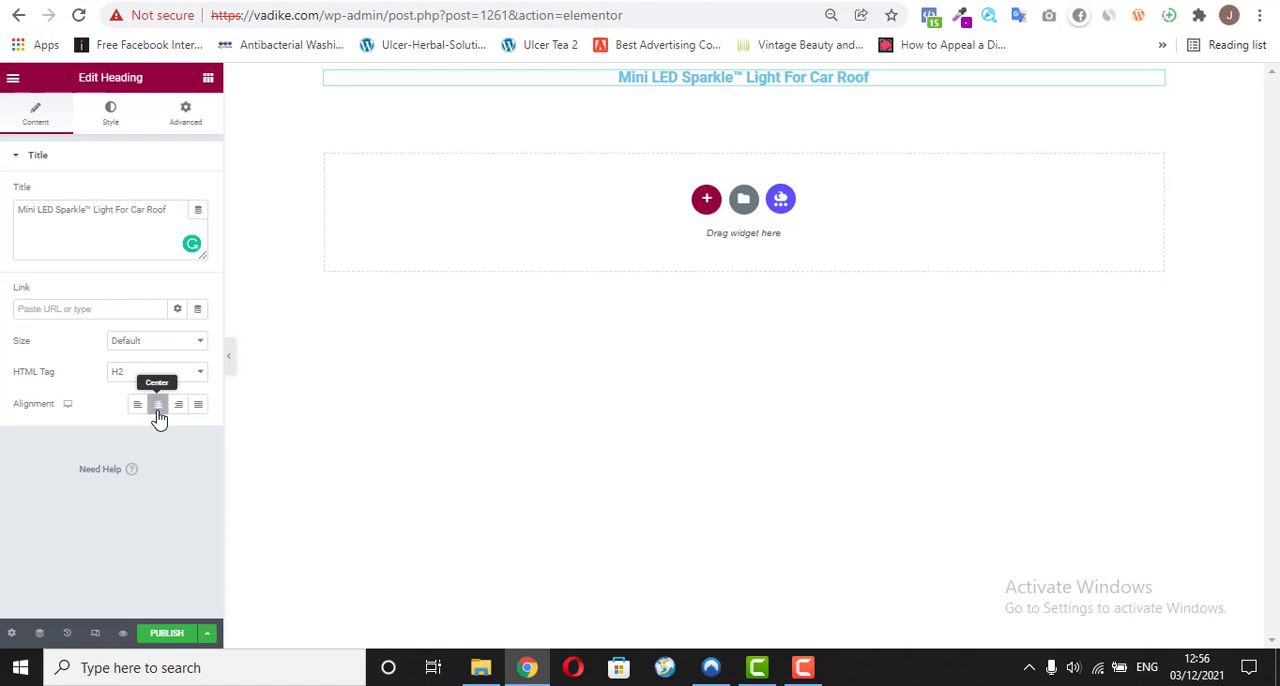
Step: Open the heading's text color for editing, and switch to the vadike.com/o/ sales page with its headline deselected
left_click(114, 106)
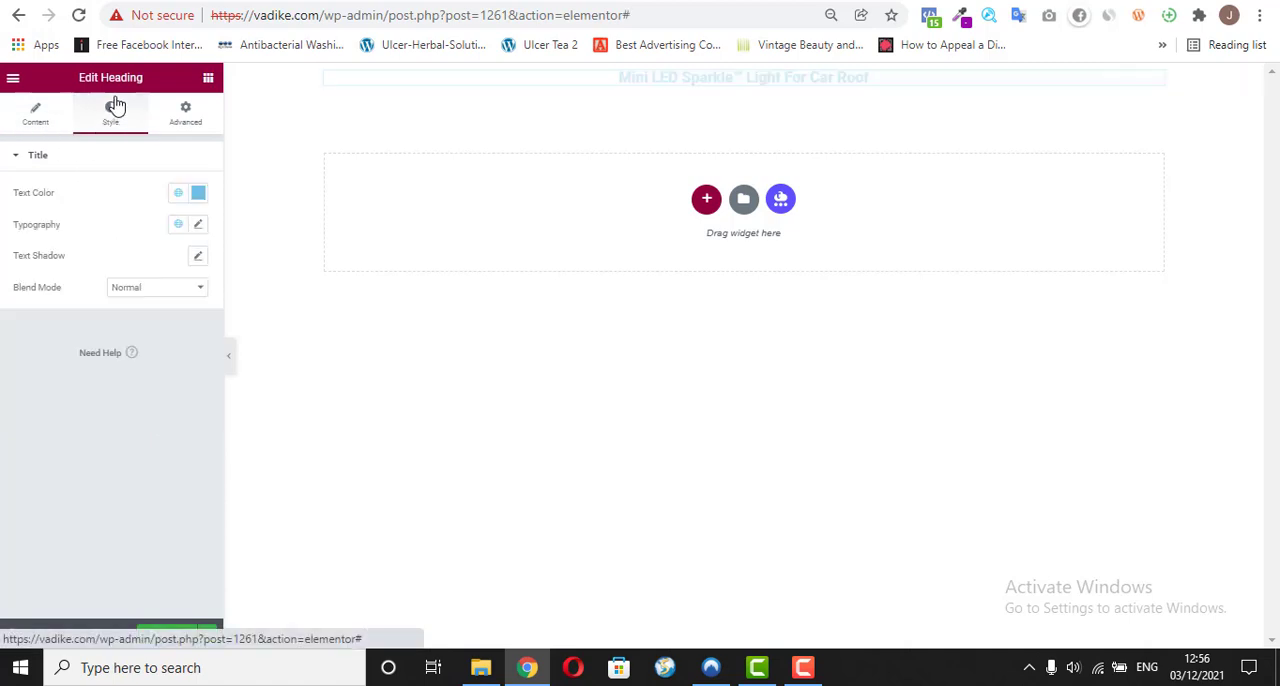
left_click(199, 196)
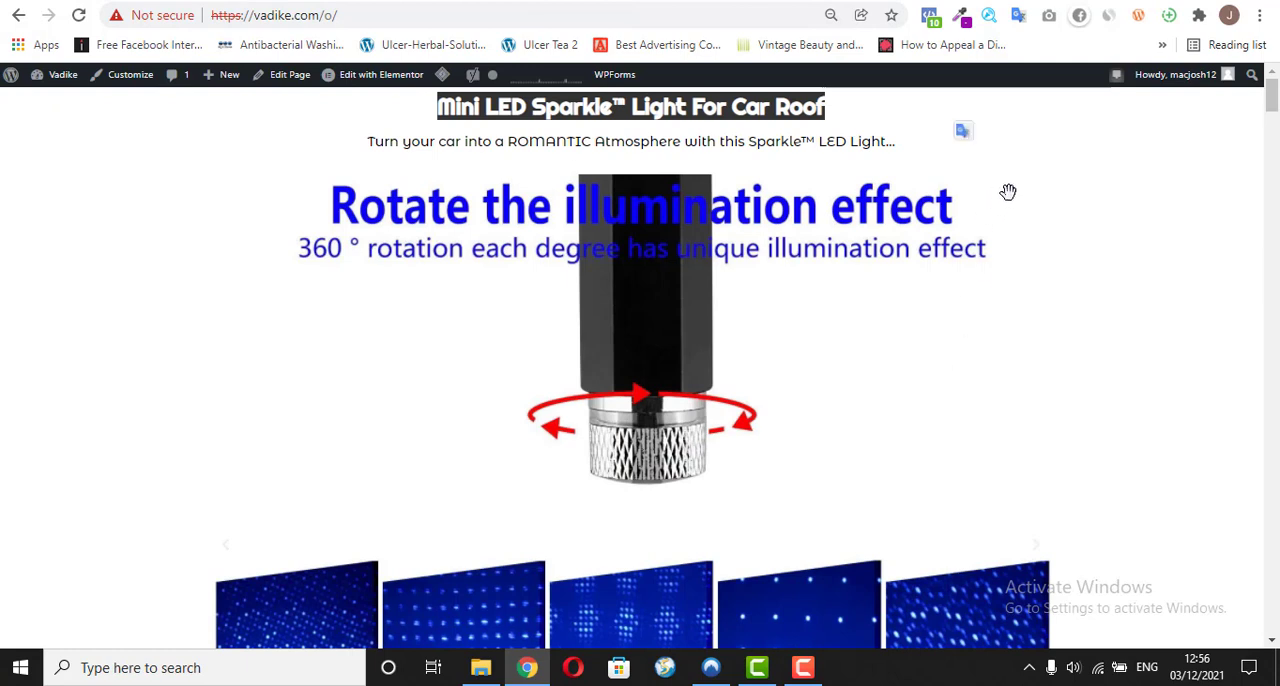
left_click(829, 114)
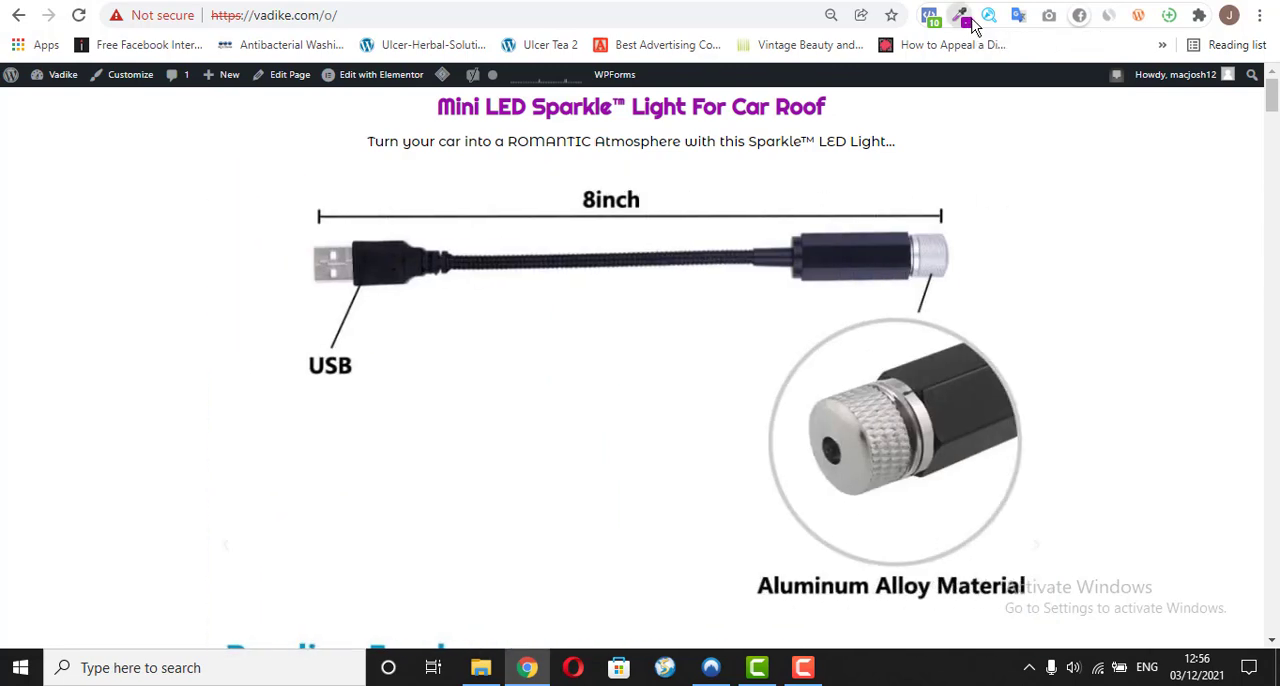
left_click(958, 22)
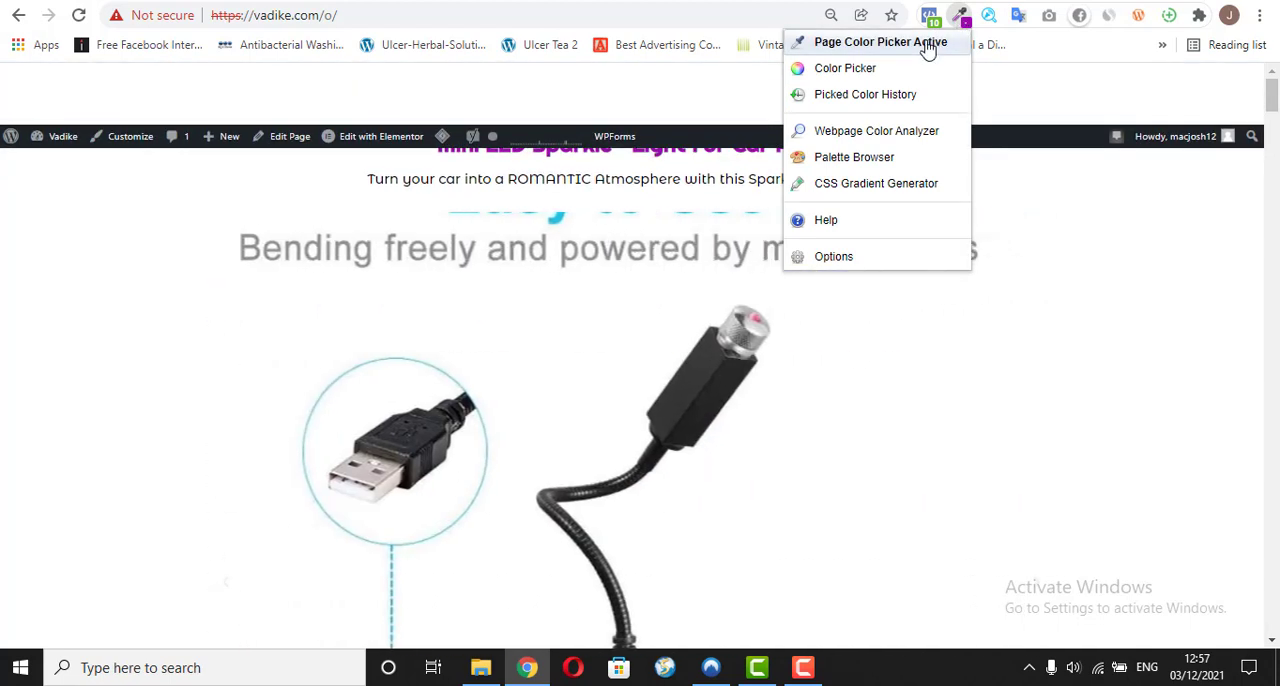
left_click(928, 50)
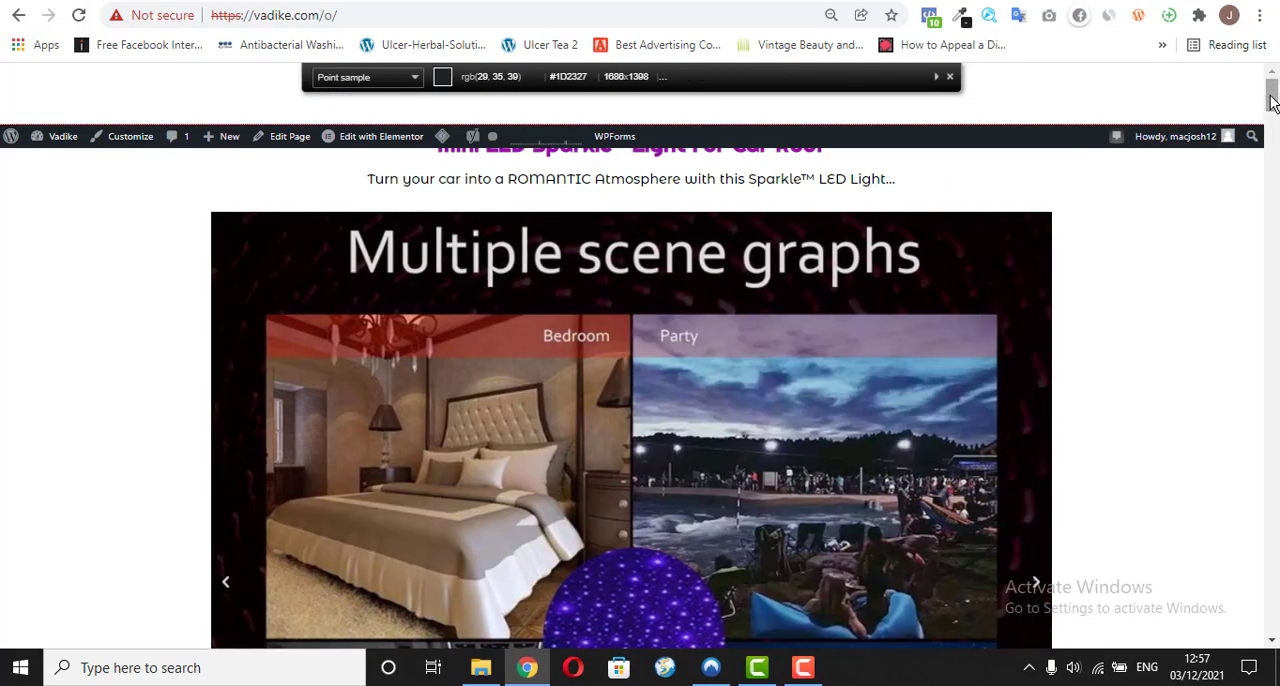
left_click_drag(1274, 90, 1272, 154)
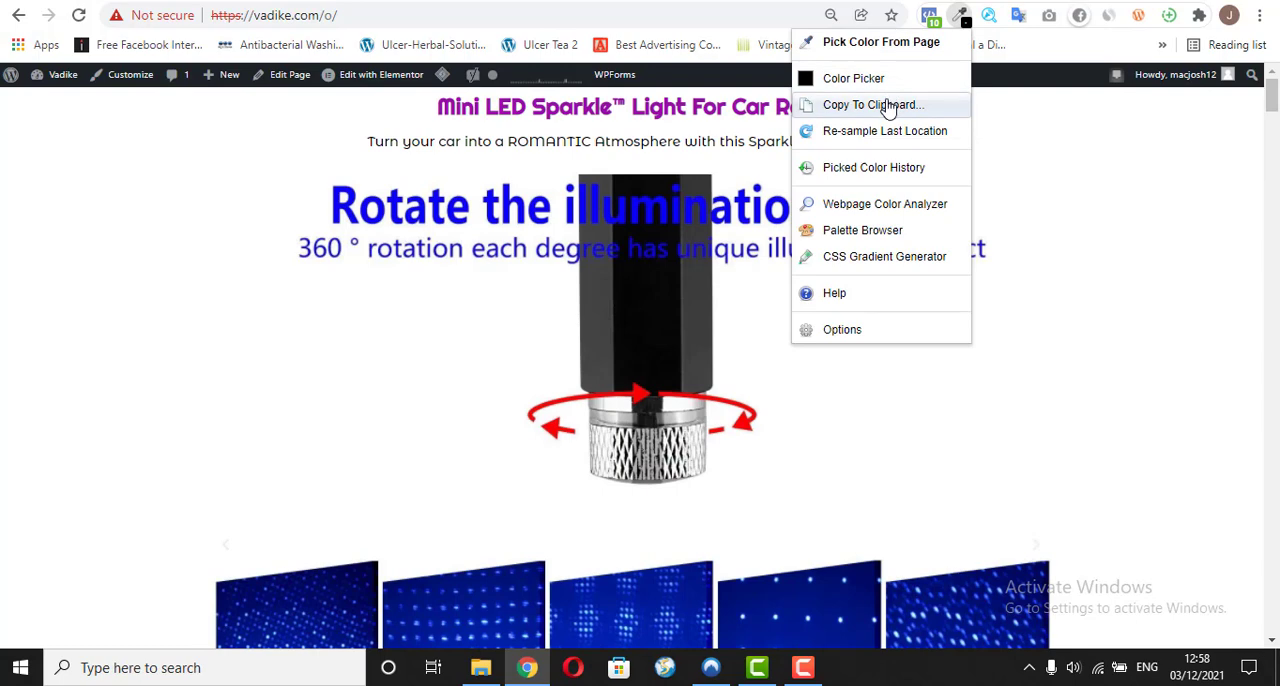
Step: Sample the blue #1D15B4 from the "360 ° rotation" caption in the sales page's image carousel with the page color picker
left_click(963, 20)
left_click(963, 20)
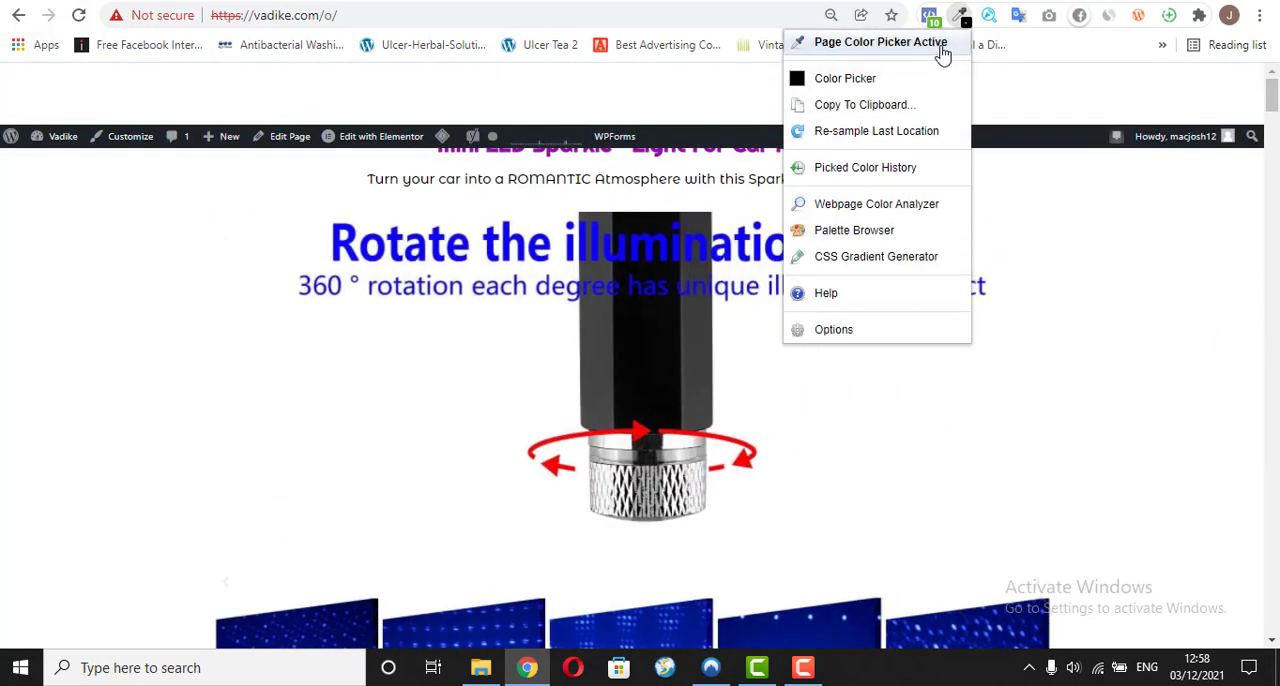
left_click(941, 45)
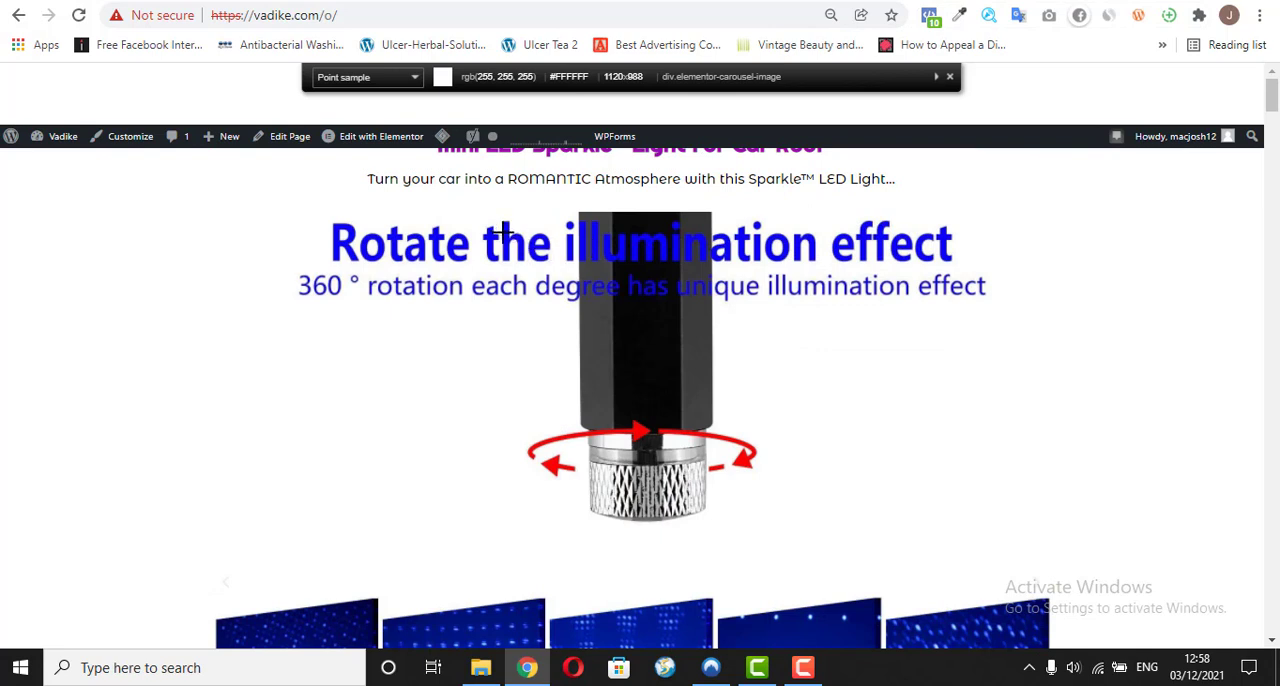
left_click(873, 285)
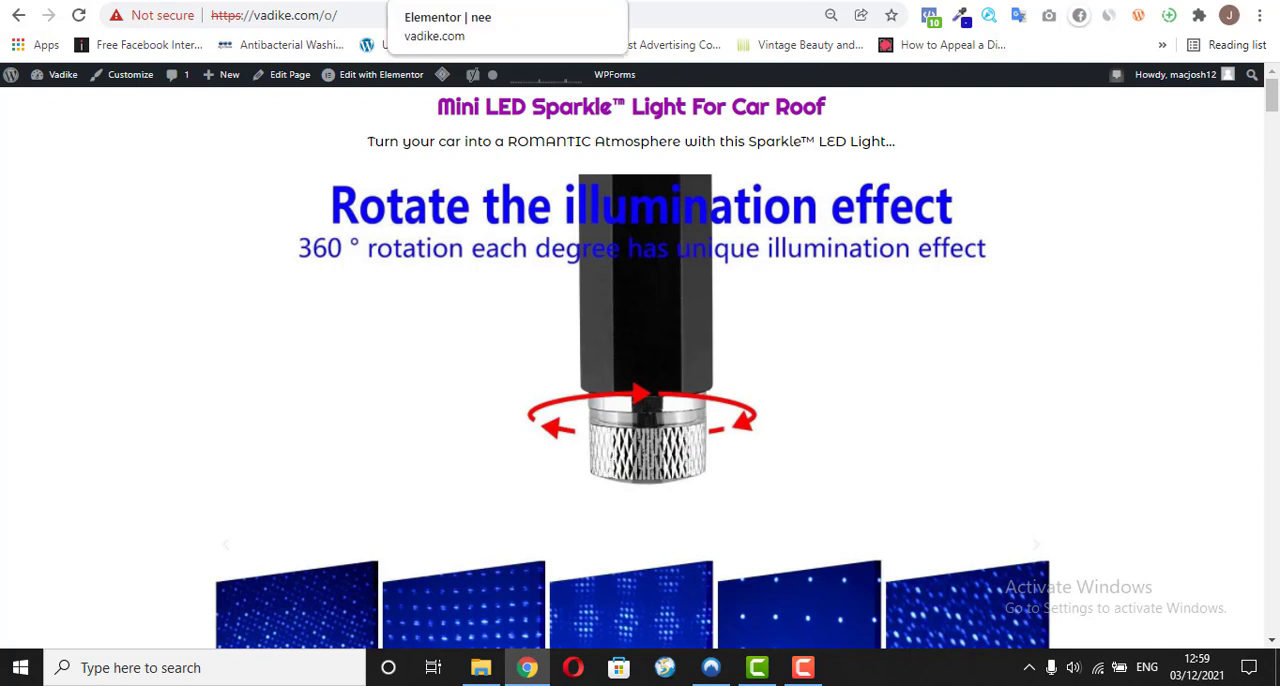
Step: Set the Carlight heading's text color to the sampled blue #1D15B4
left_click(590, 2)
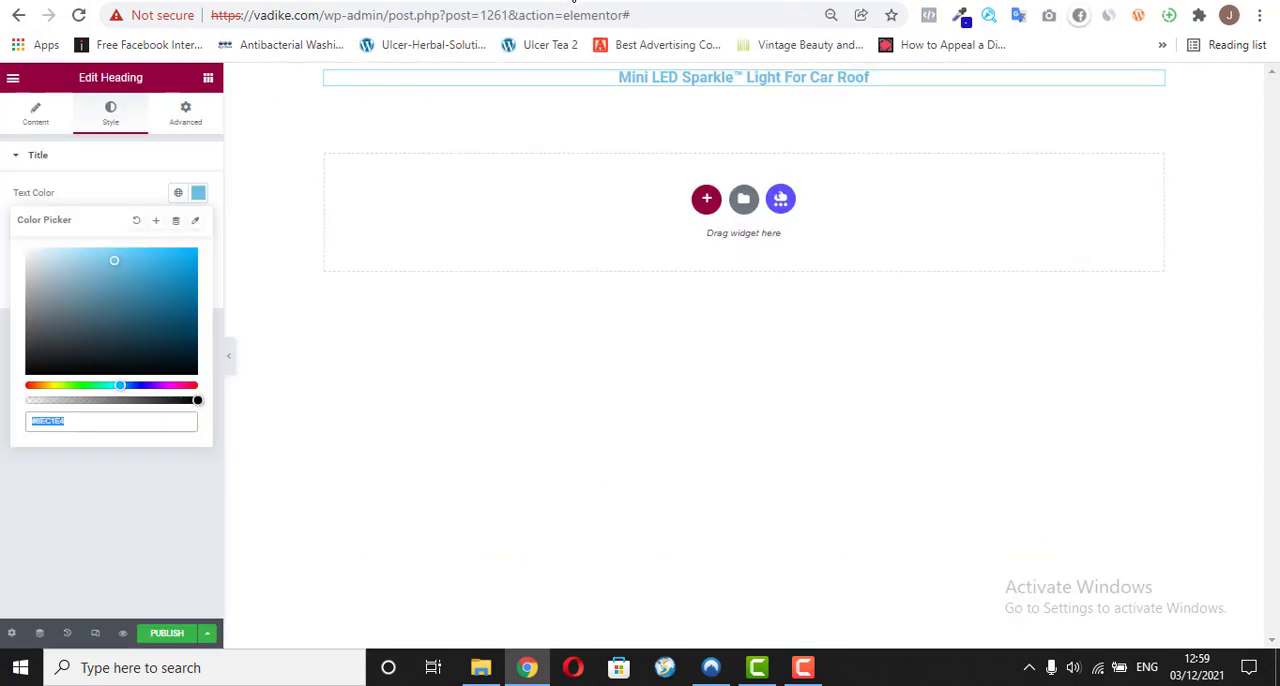
right_click(54, 420)
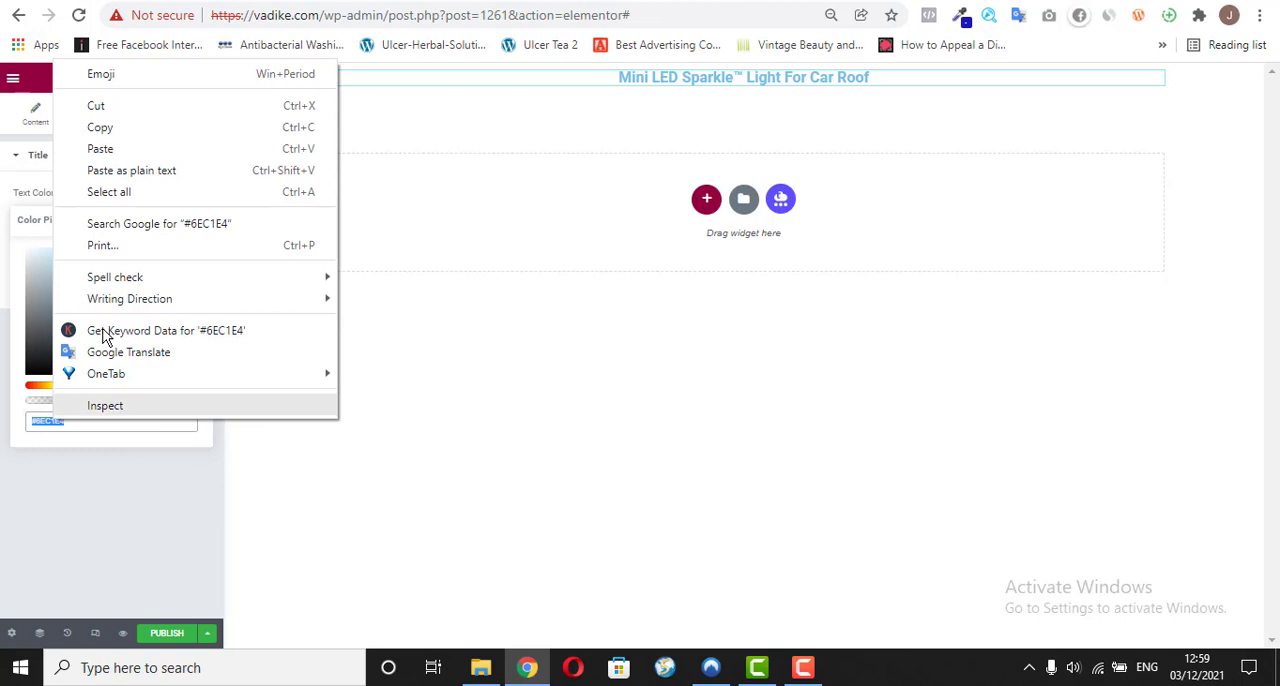
left_click(155, 153)
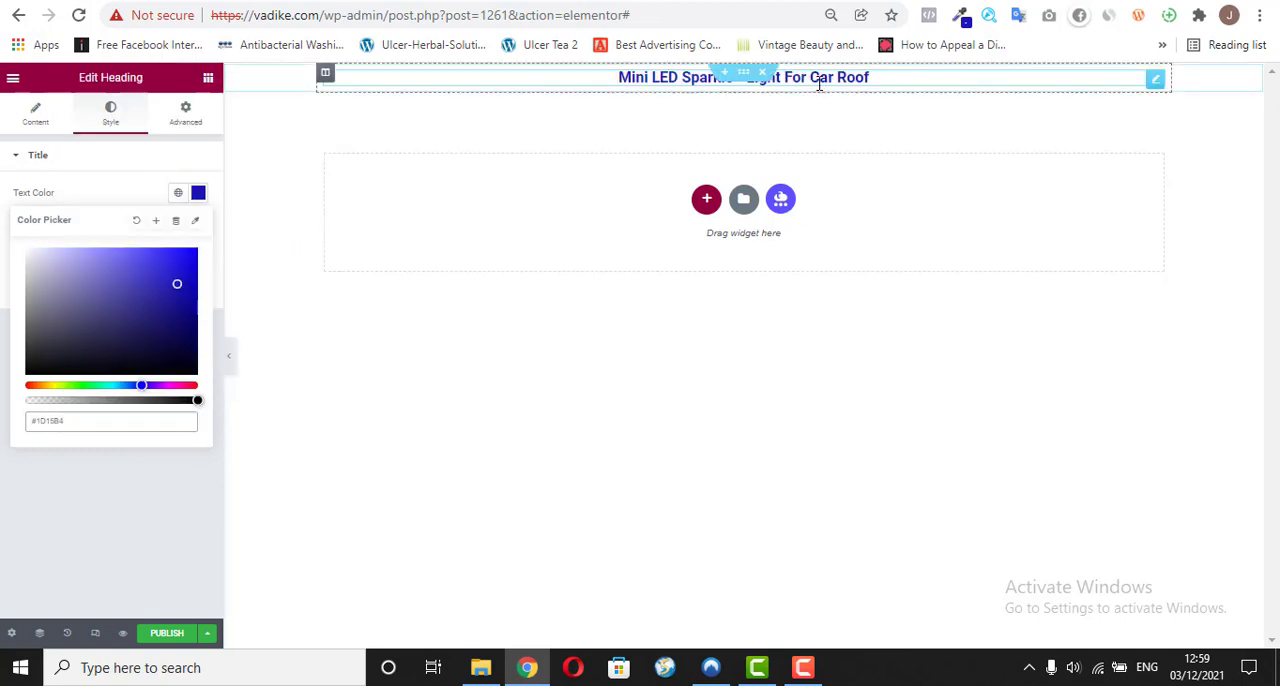
left_click(173, 516)
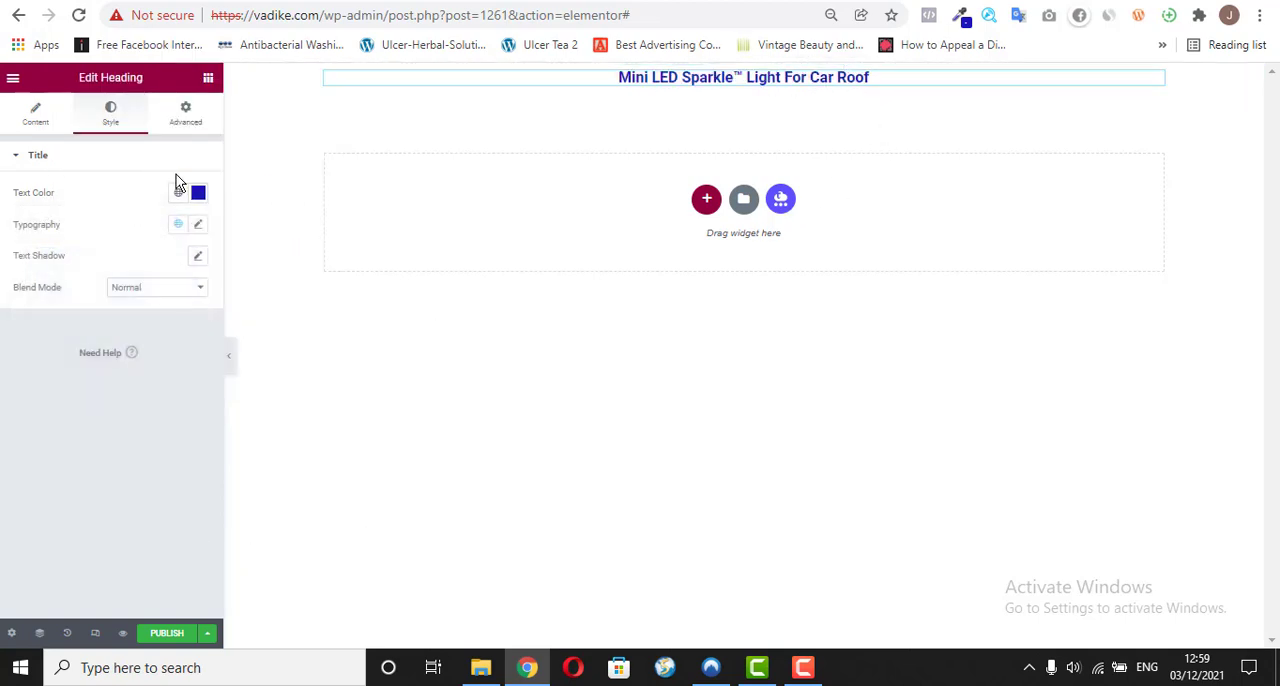
Step: Change the heading's font family to Montserrat
left_click(198, 226)
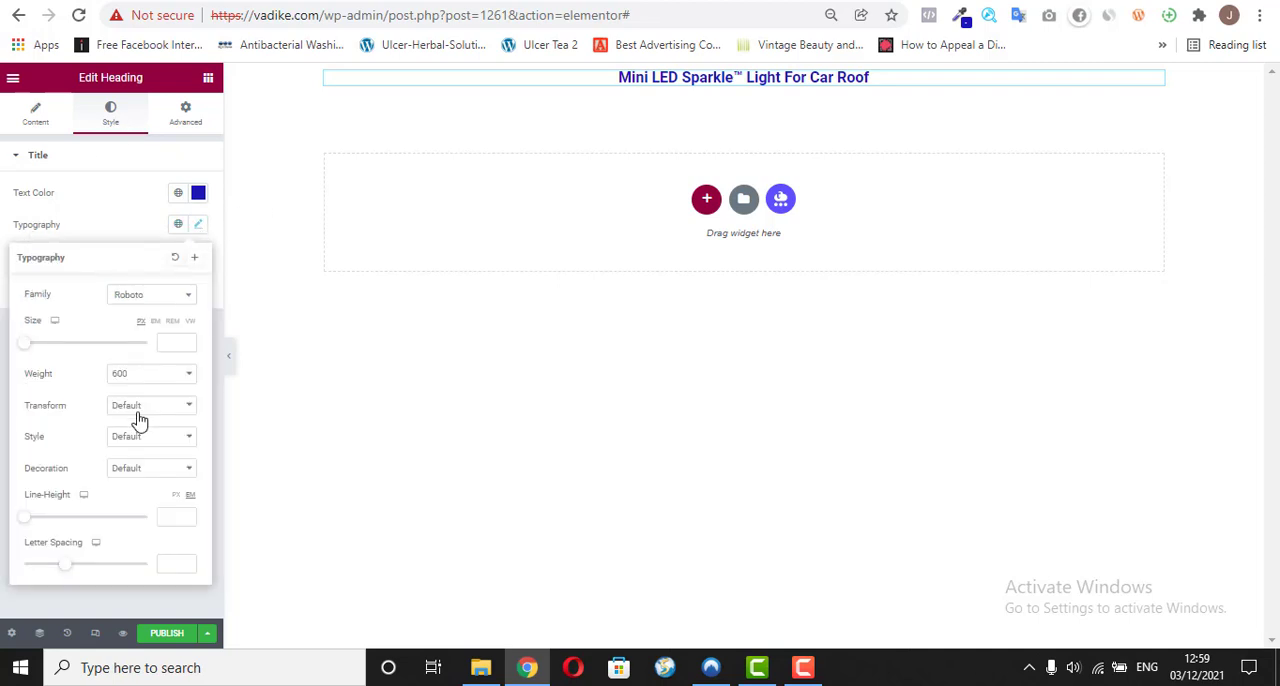
left_click(177, 300)
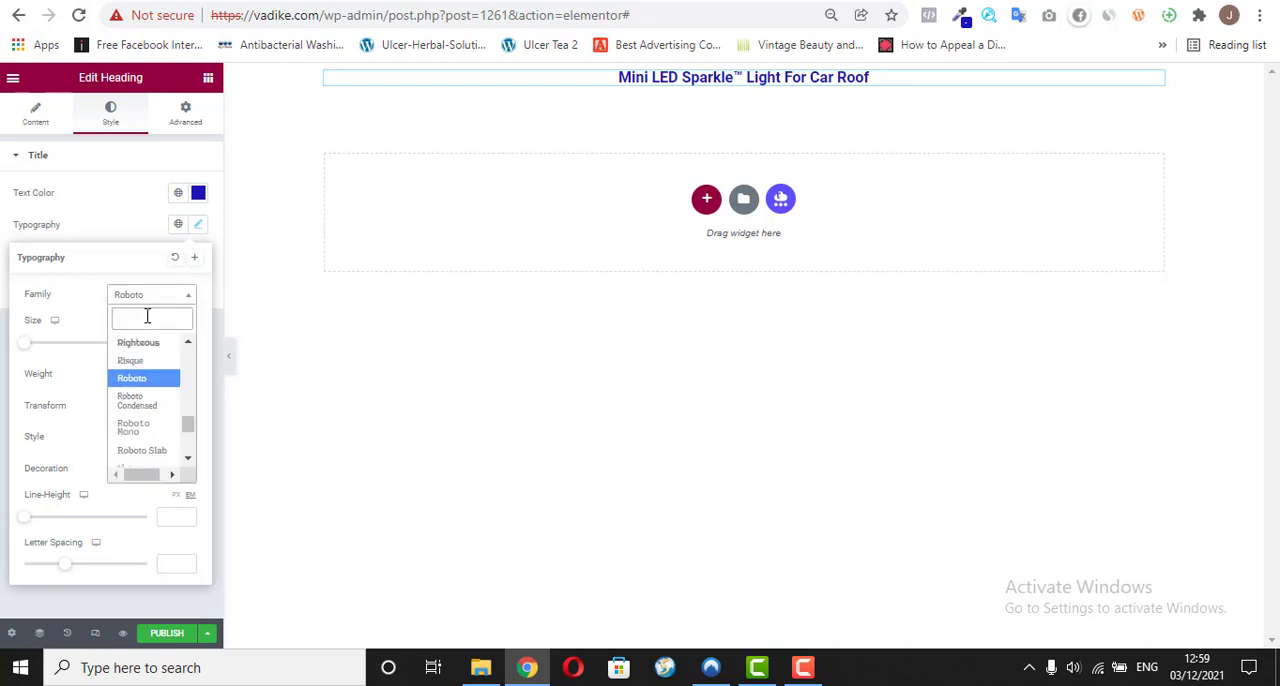
type("monte")
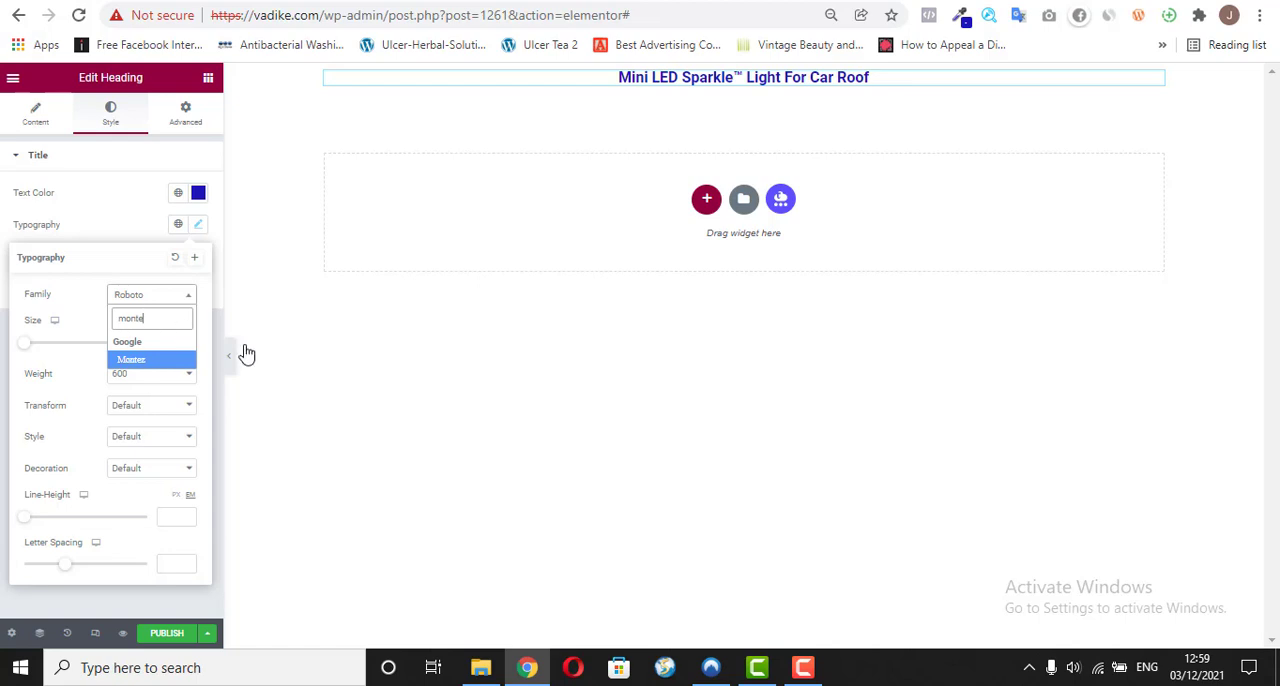
key("BackSpace")
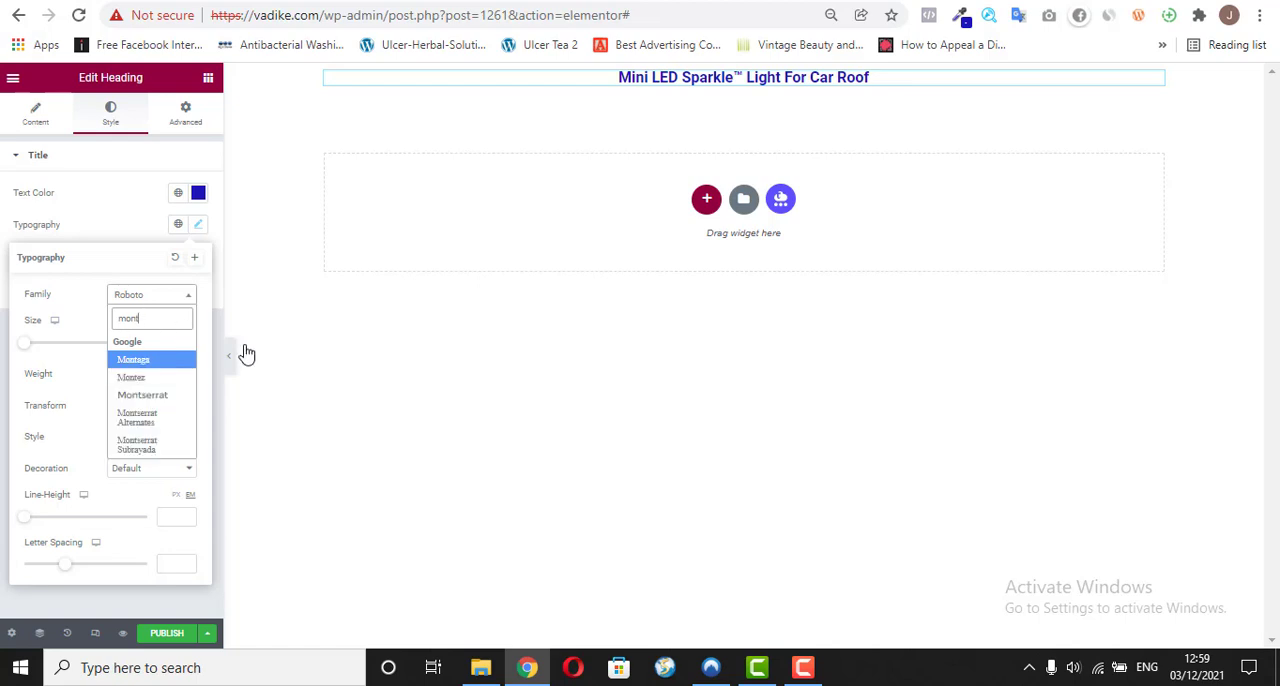
left_click(166, 396)
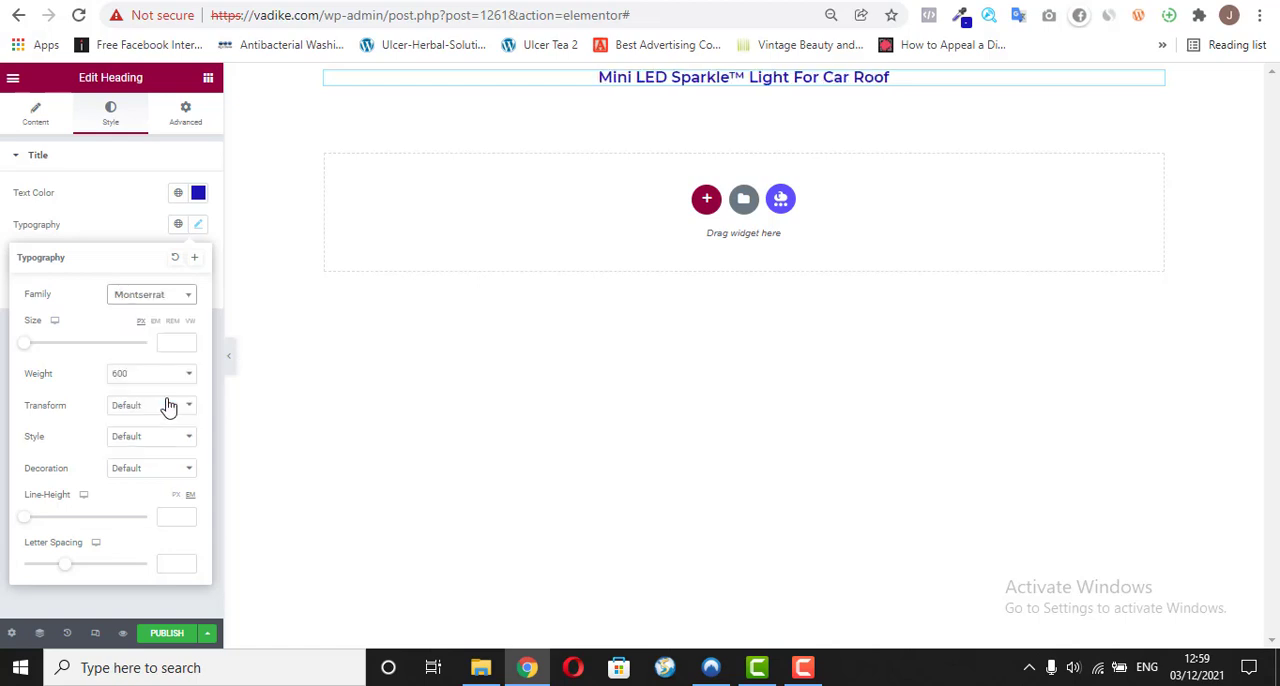
left_click(96, 204)
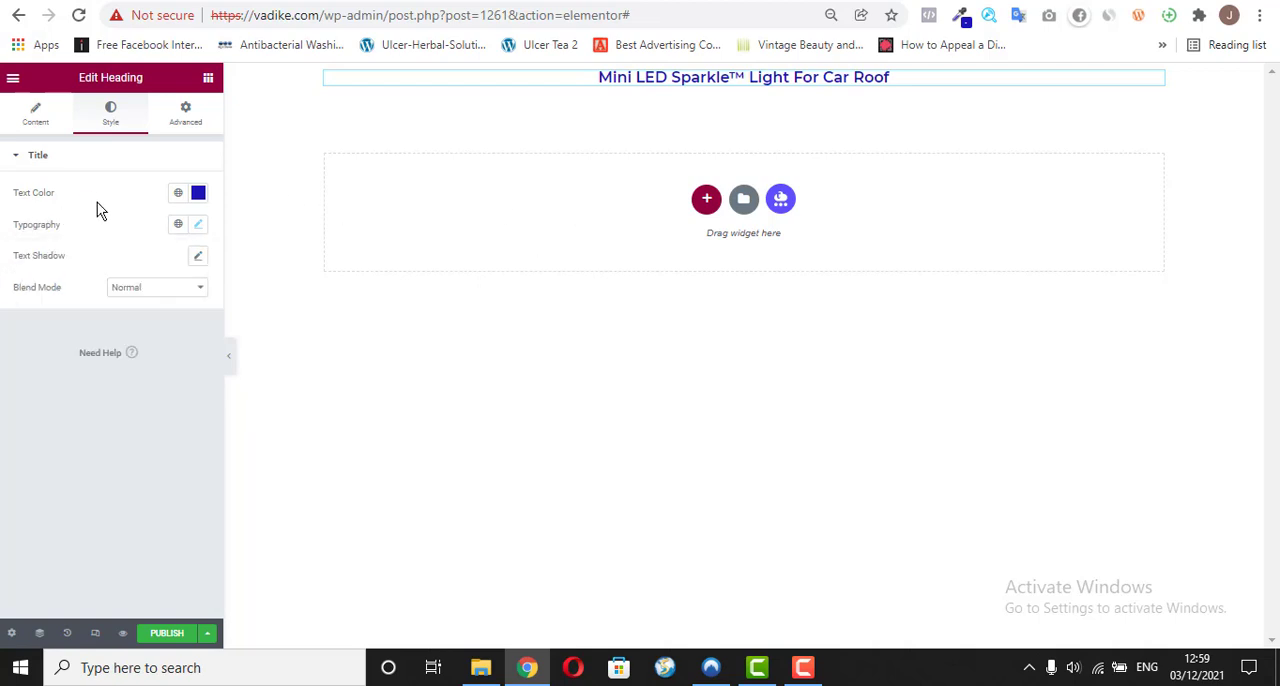
Step: Set the heading's font size to 35 px with a font weight of 600
left_click(198, 224)
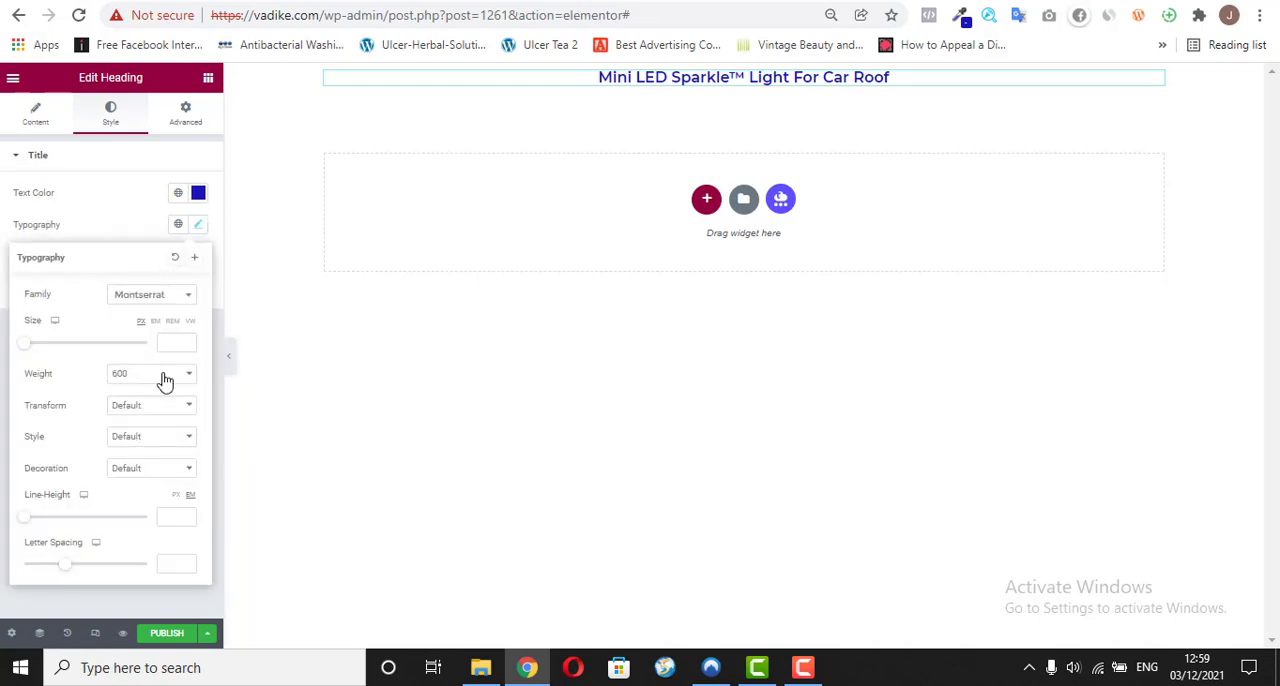
left_click(32, 346)
left_click_drag(32, 346, 42, 346)
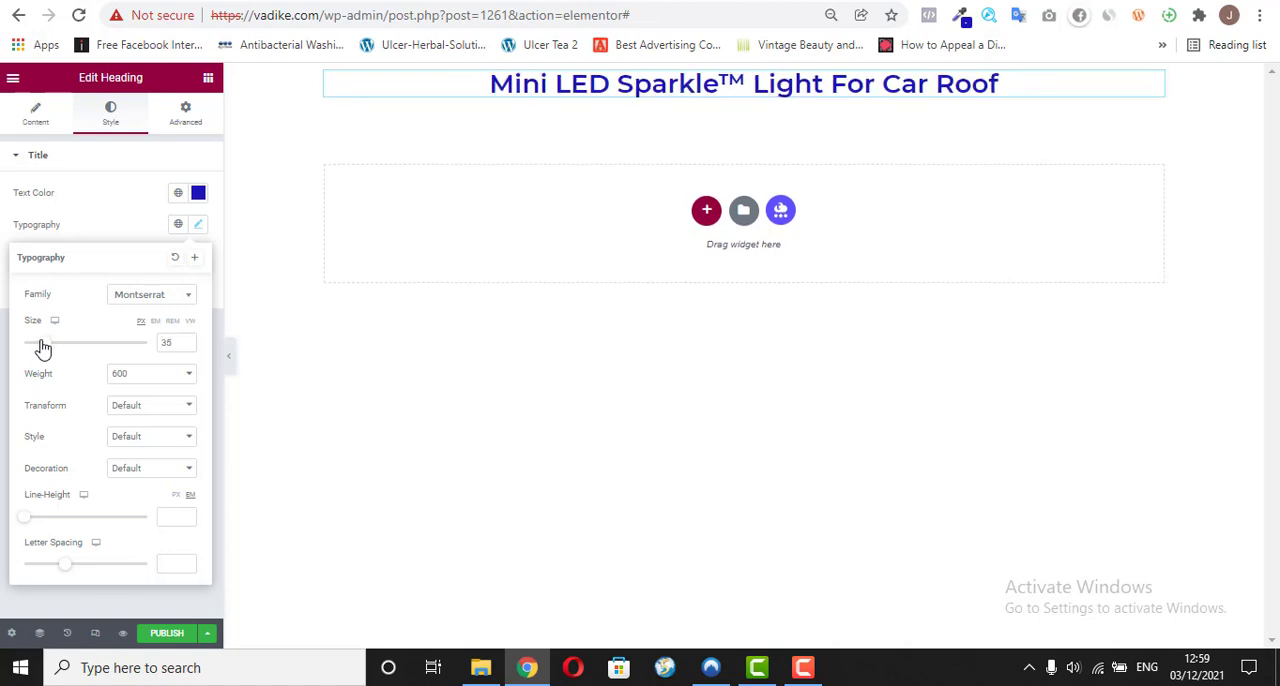
left_click(148, 380)
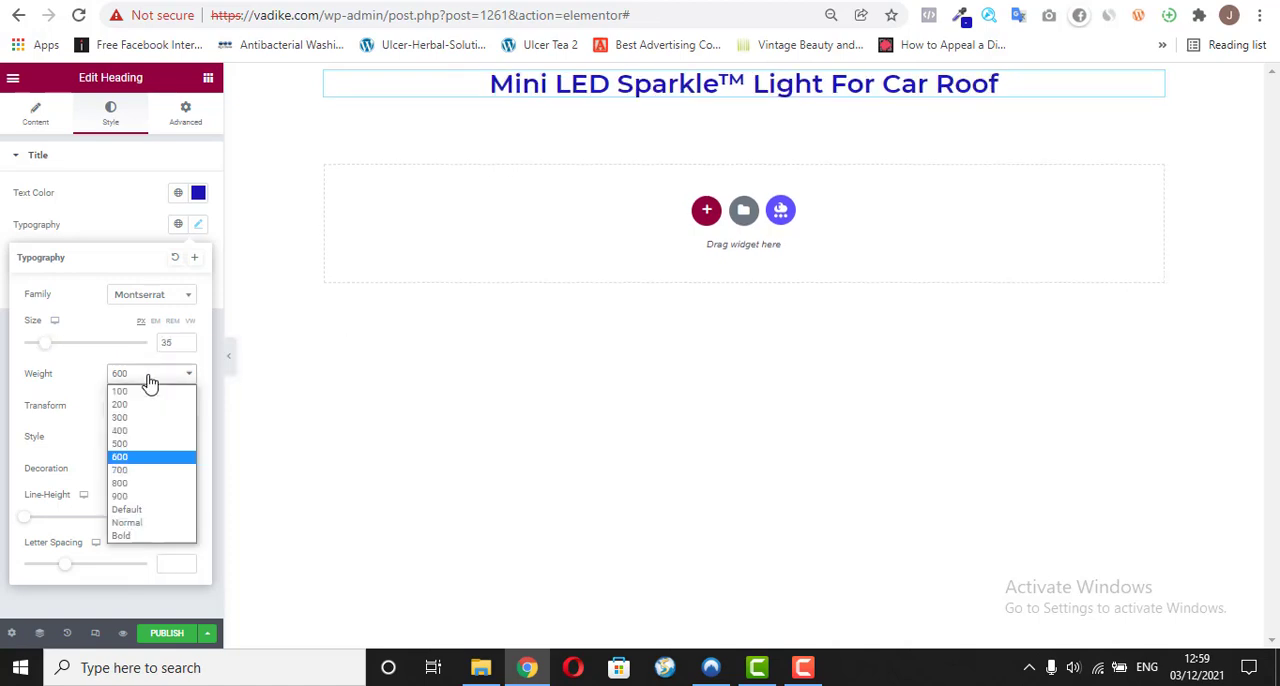
left_click(140, 457)
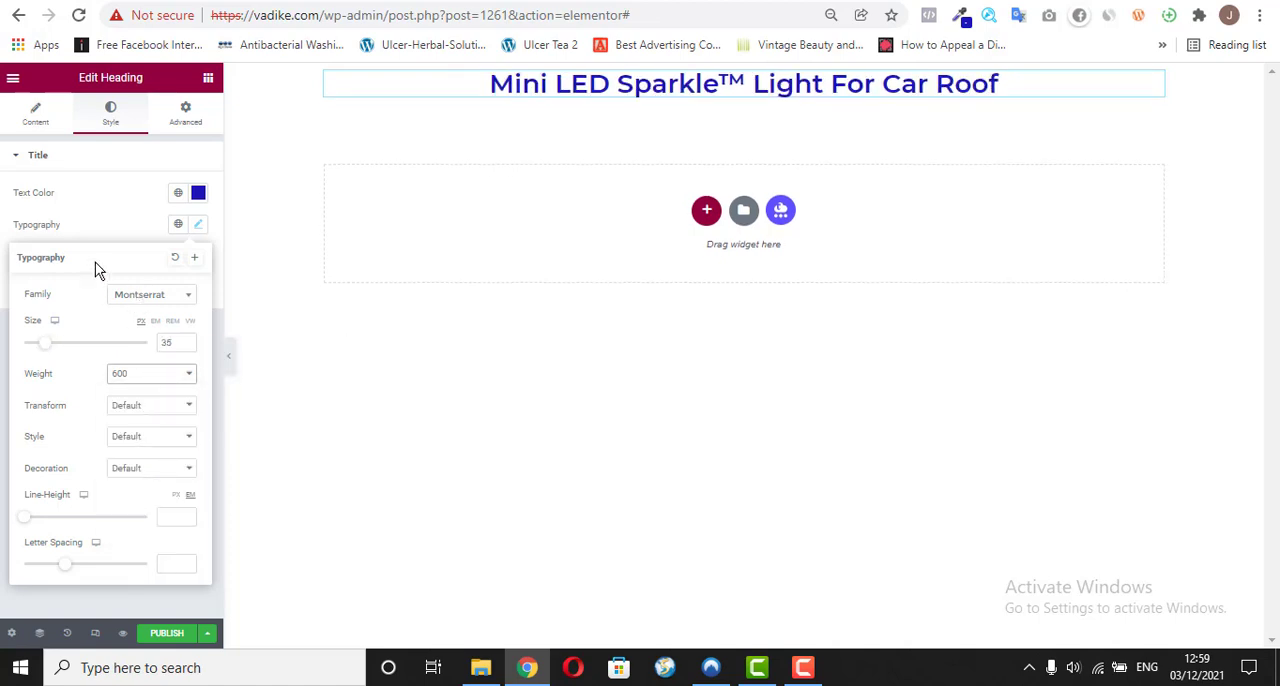
left_click(121, 218)
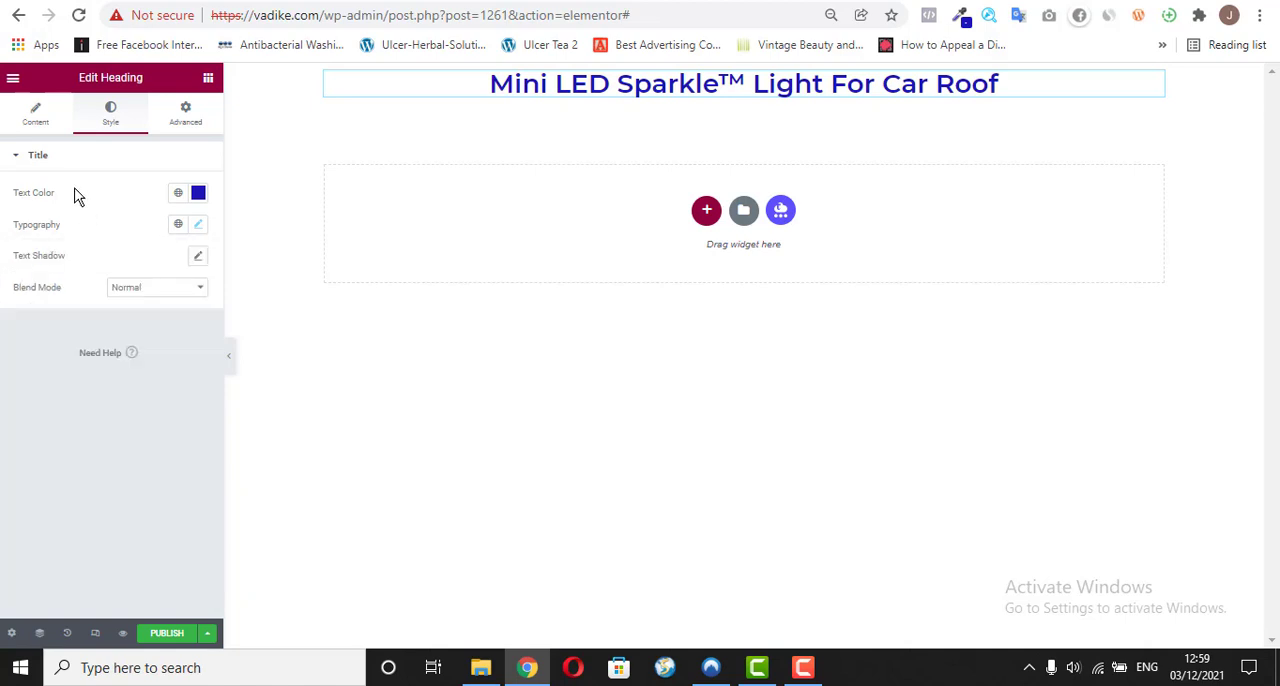
left_click(37, 117)
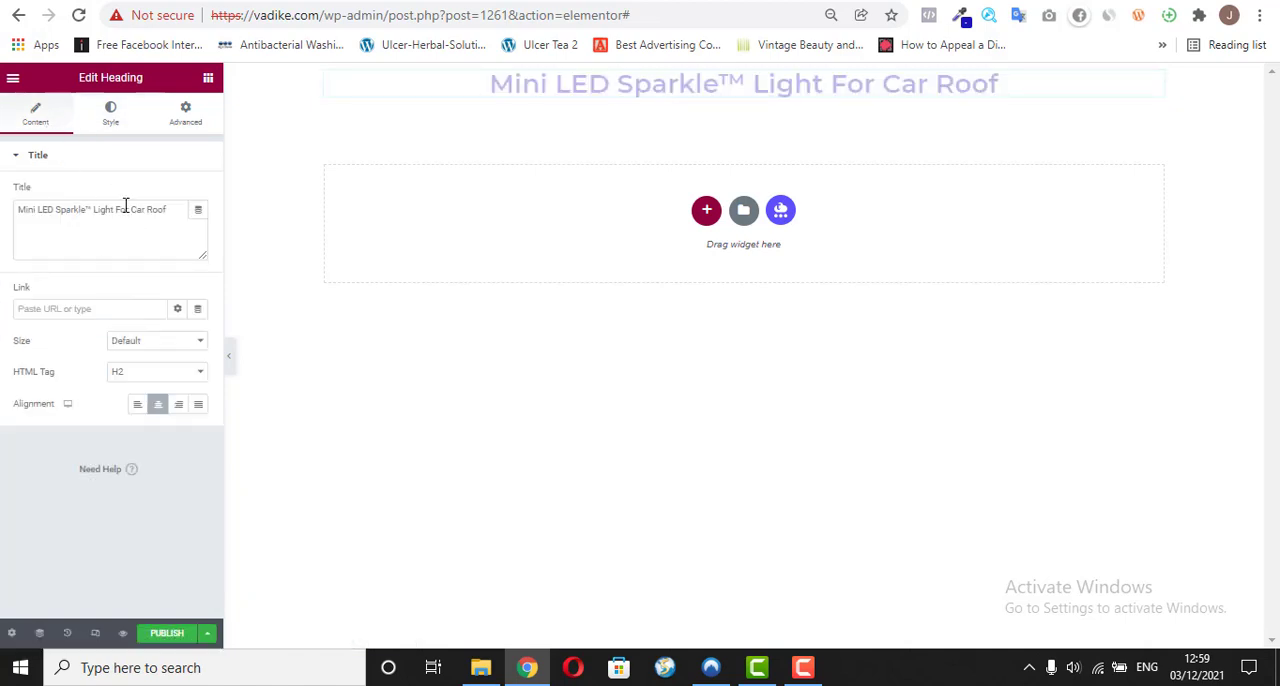
left_click(113, 114)
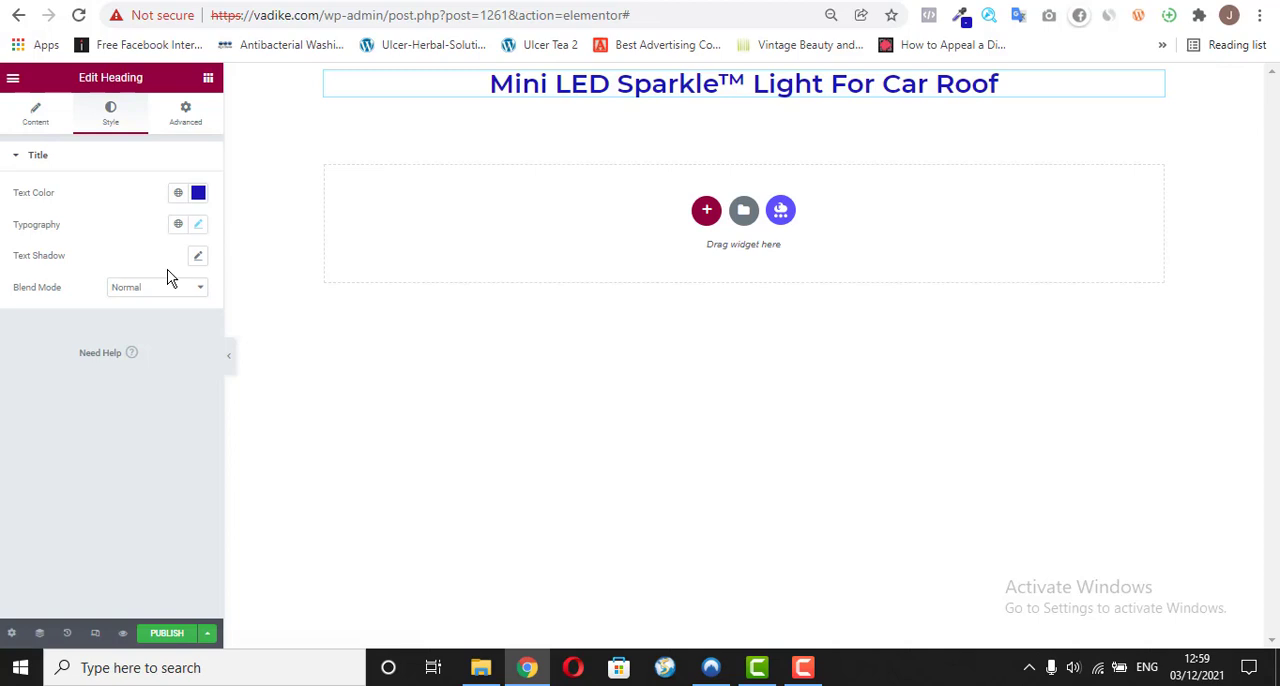
Step: Set the heading's font weight to 700
left_click(199, 225)
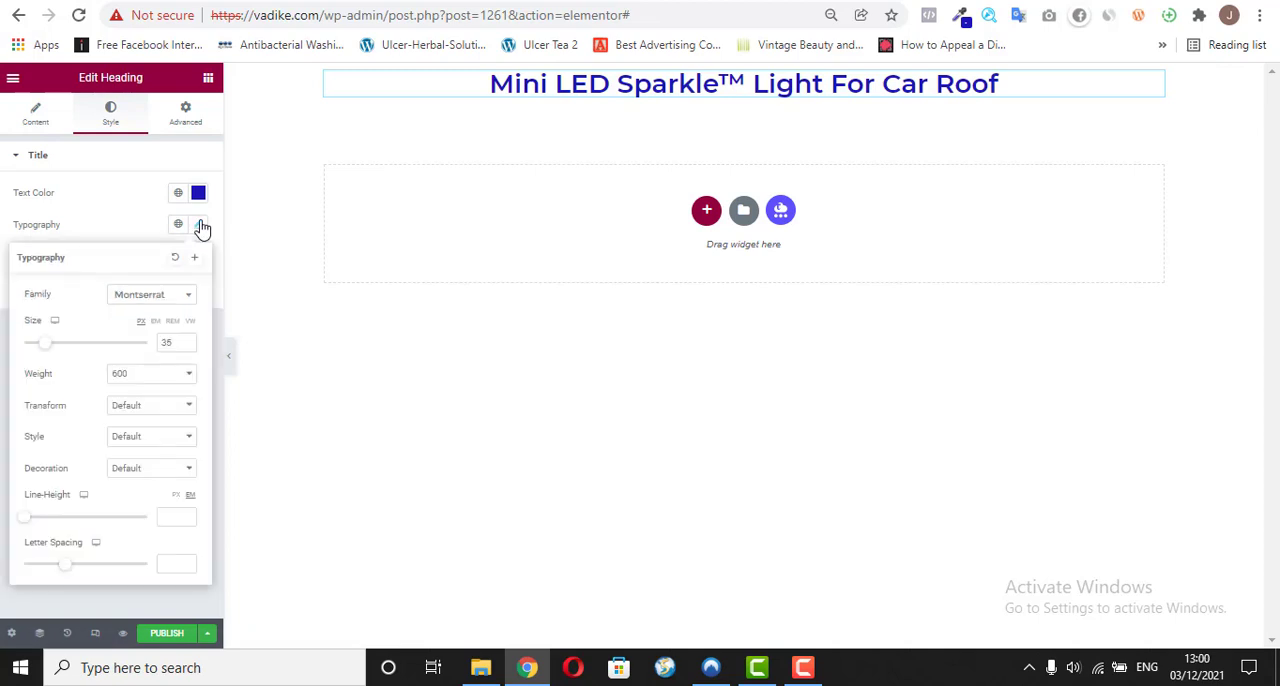
left_click(155, 378)
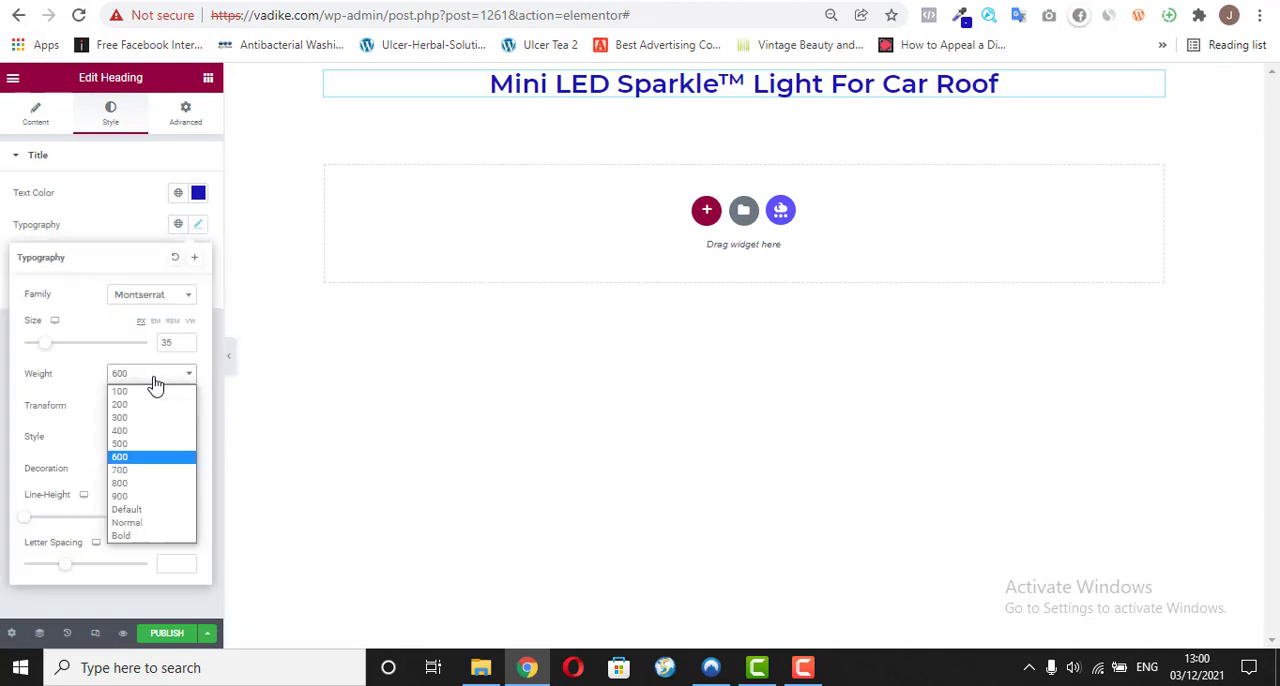
left_click(137, 477)
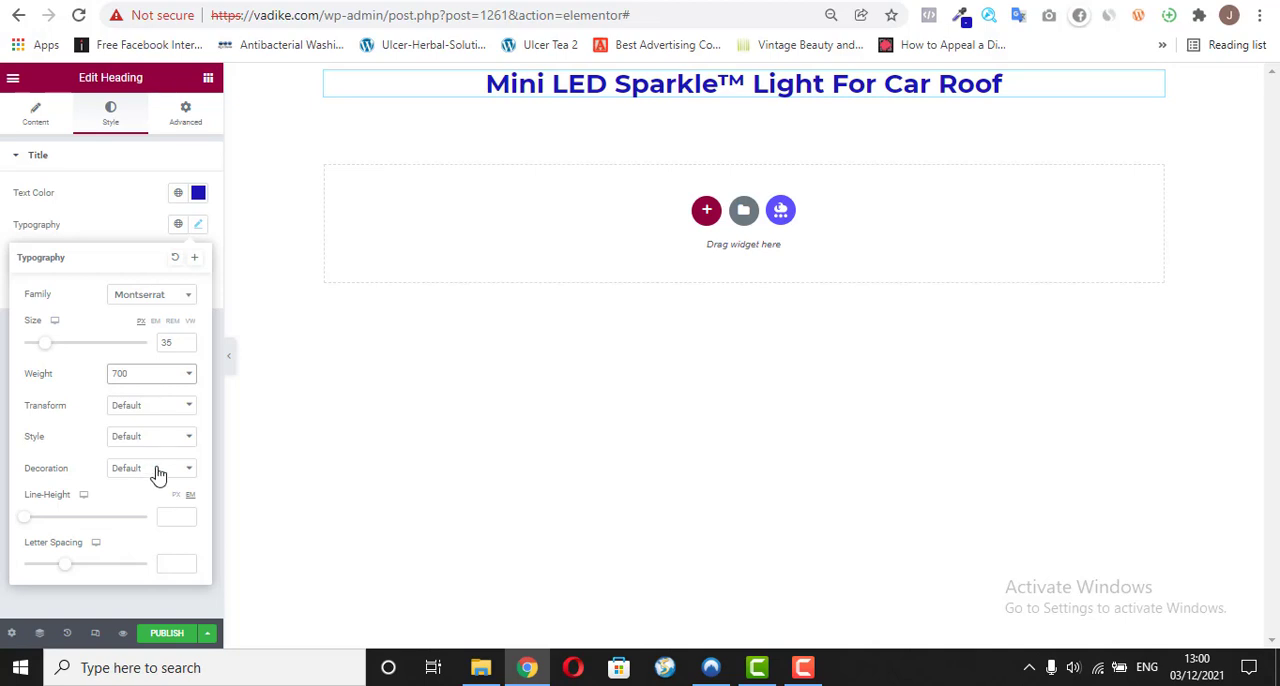
left_click(108, 225)
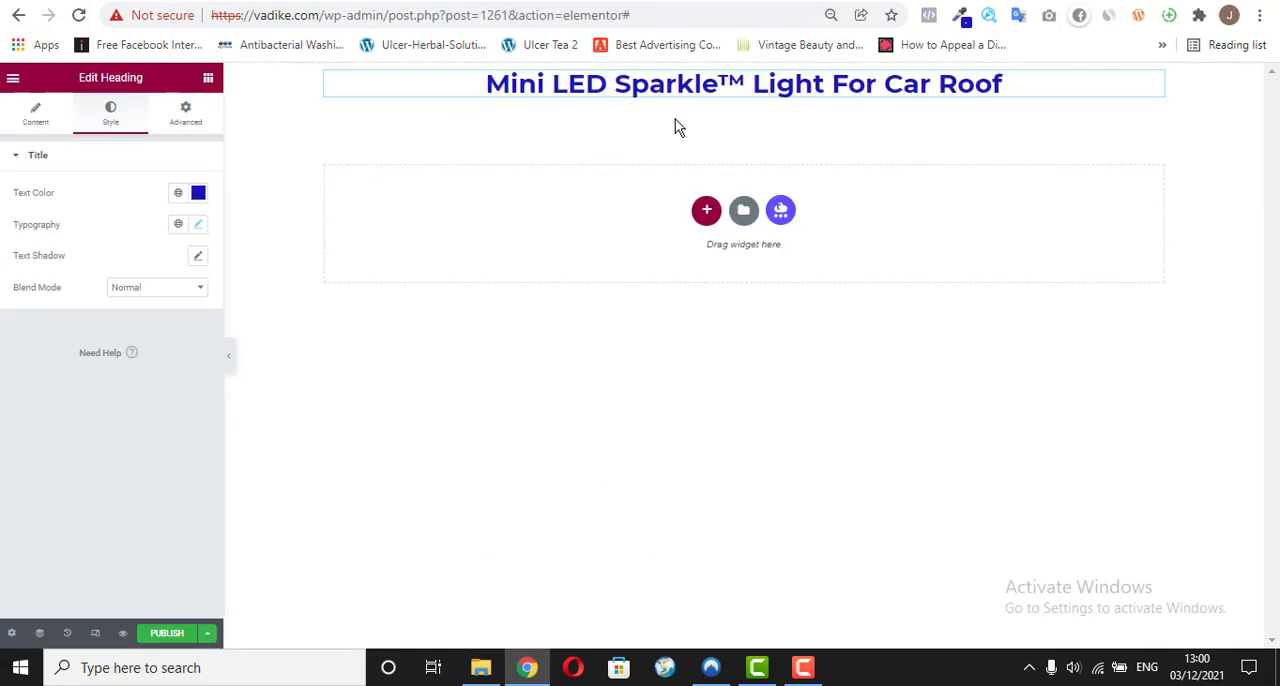
Step: Add a Text Editor widget directly below the Mini LED Sparkle heading
left_click(208, 80)
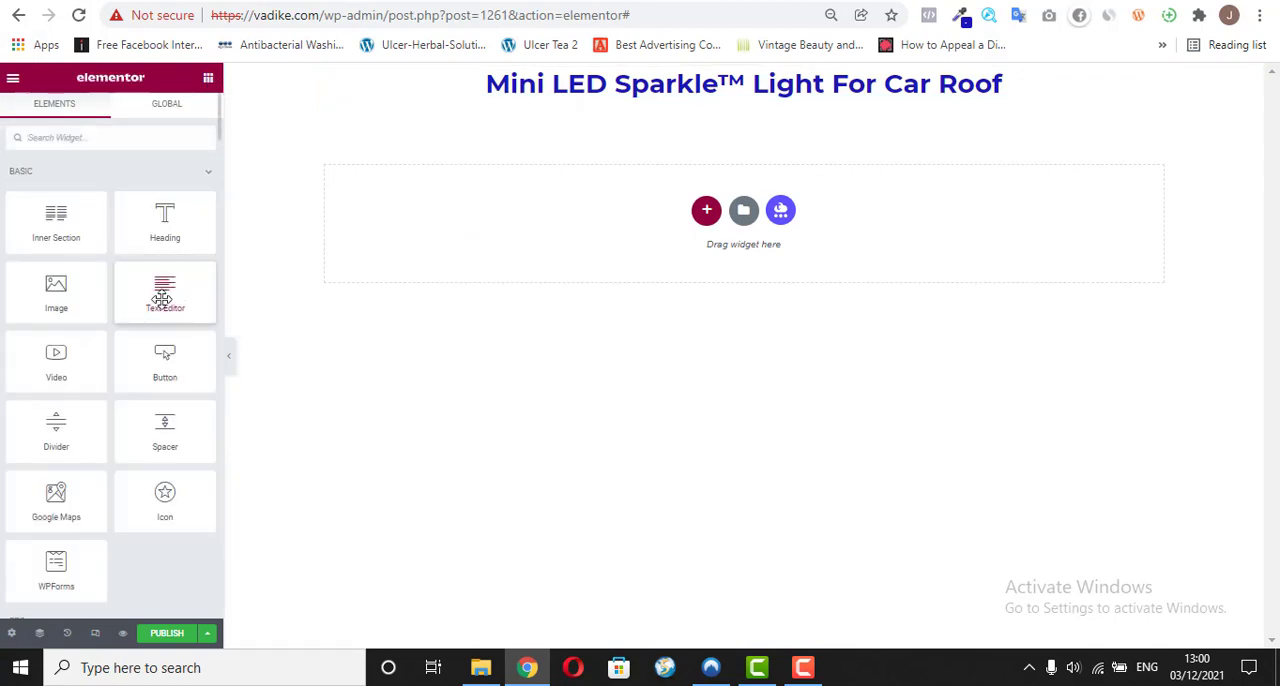
left_click_drag(162, 298, 669, 110)
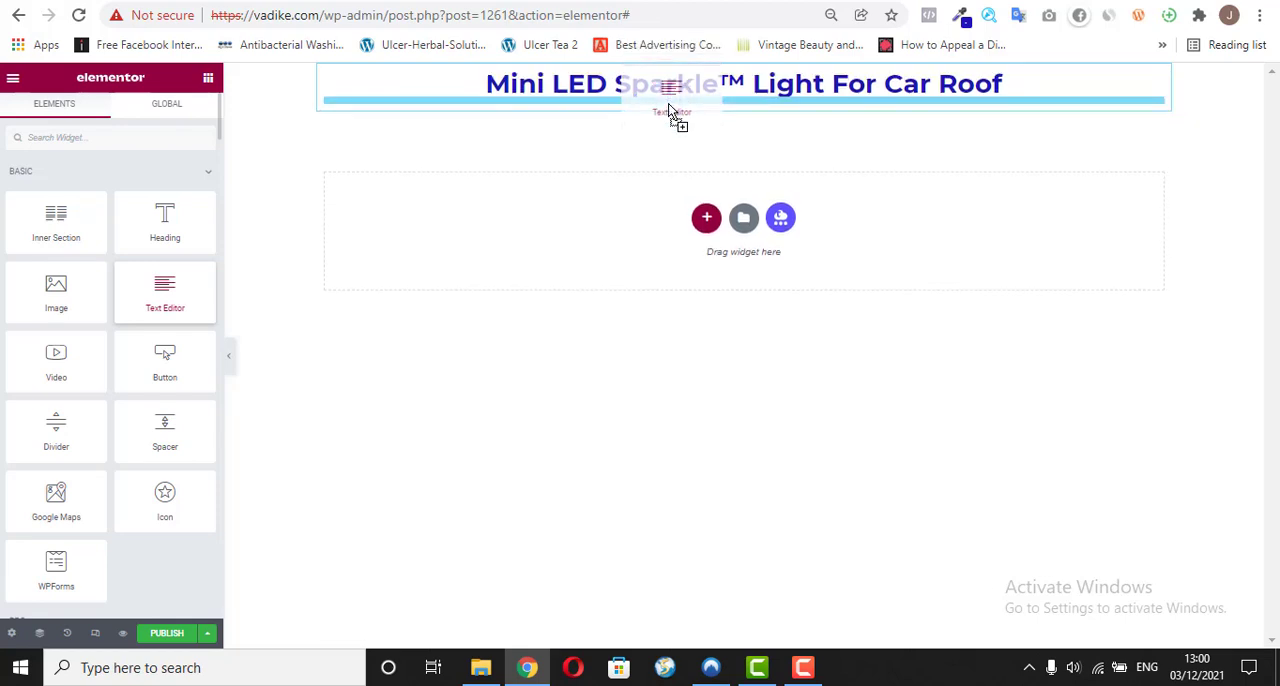
left_click_drag(669, 110, 672, 113)
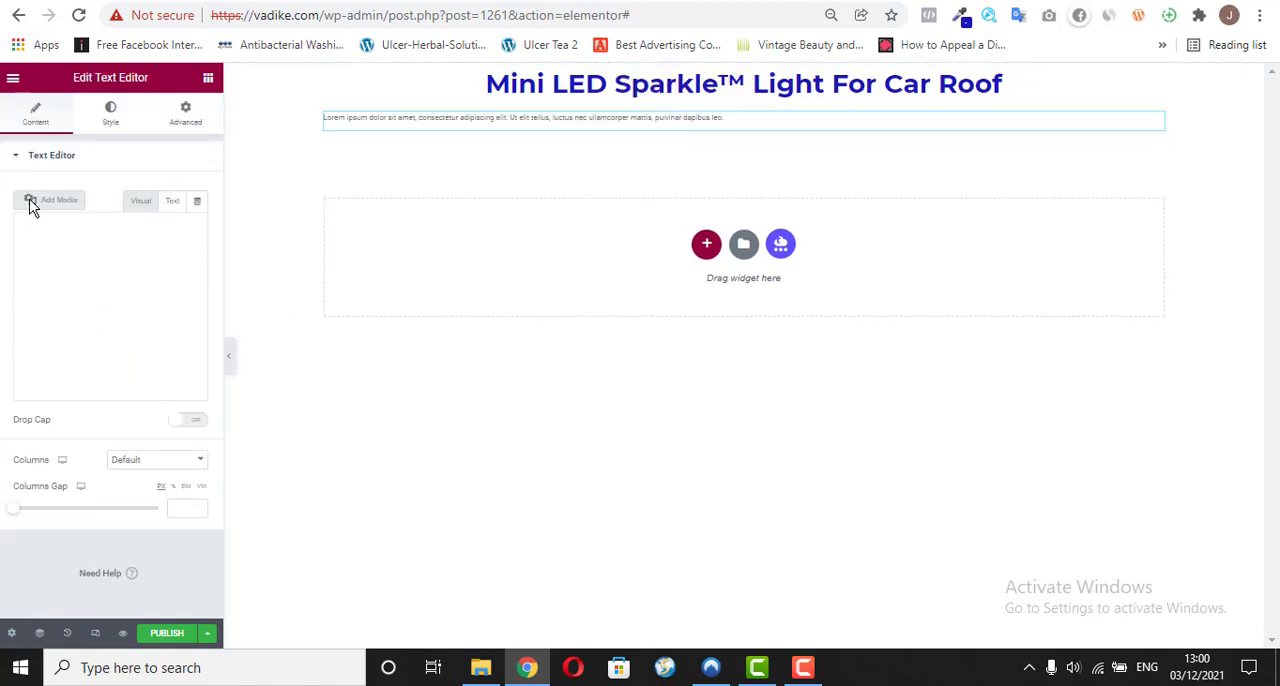
Step: Replace the widget's placeholder text with the "Turn your car into a ROMANTIC Atmosphere…" line copied from the vadike.com/o/ page, pasted as plain text
double_click(159, 331)
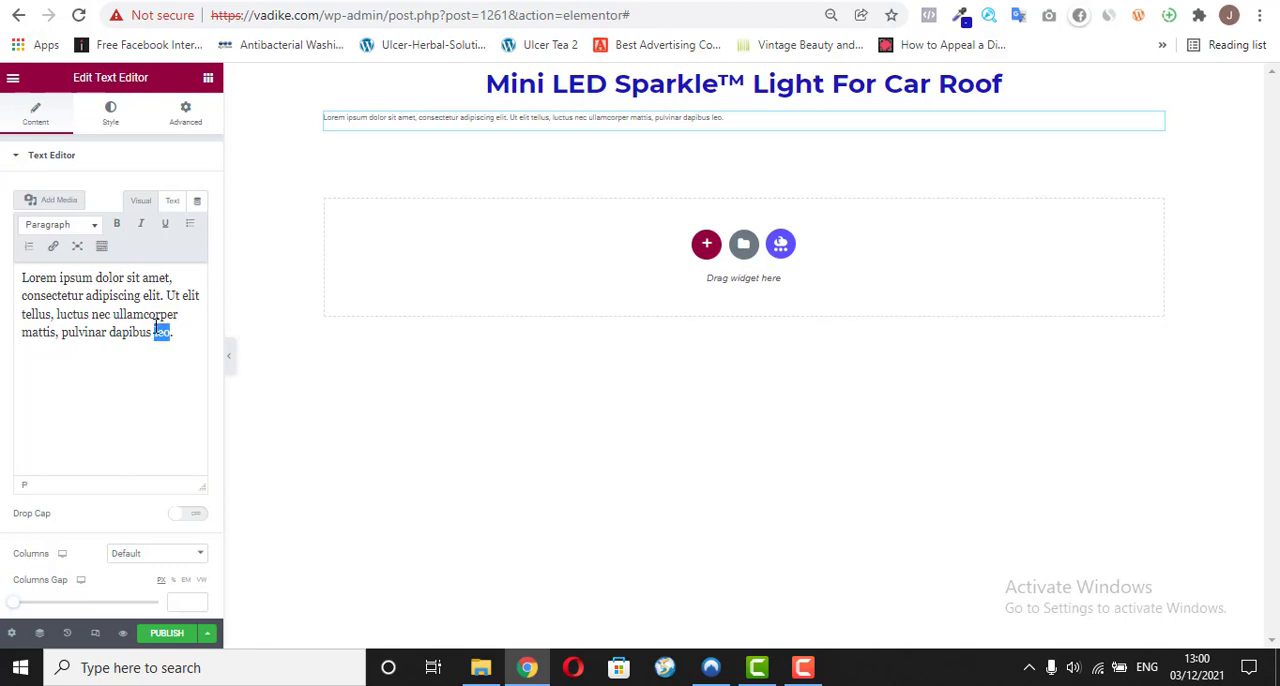
key("ctrl+a")
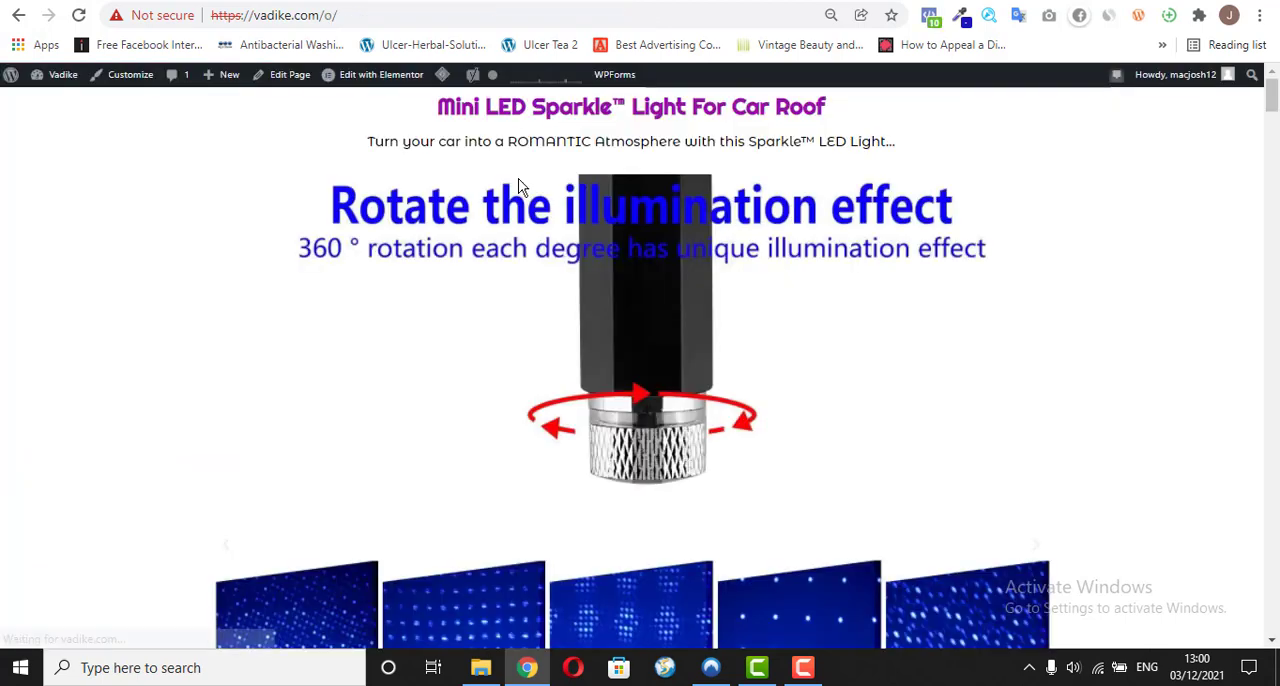
left_click_drag(370, 141, 869, 148)
right_click(867, 149)
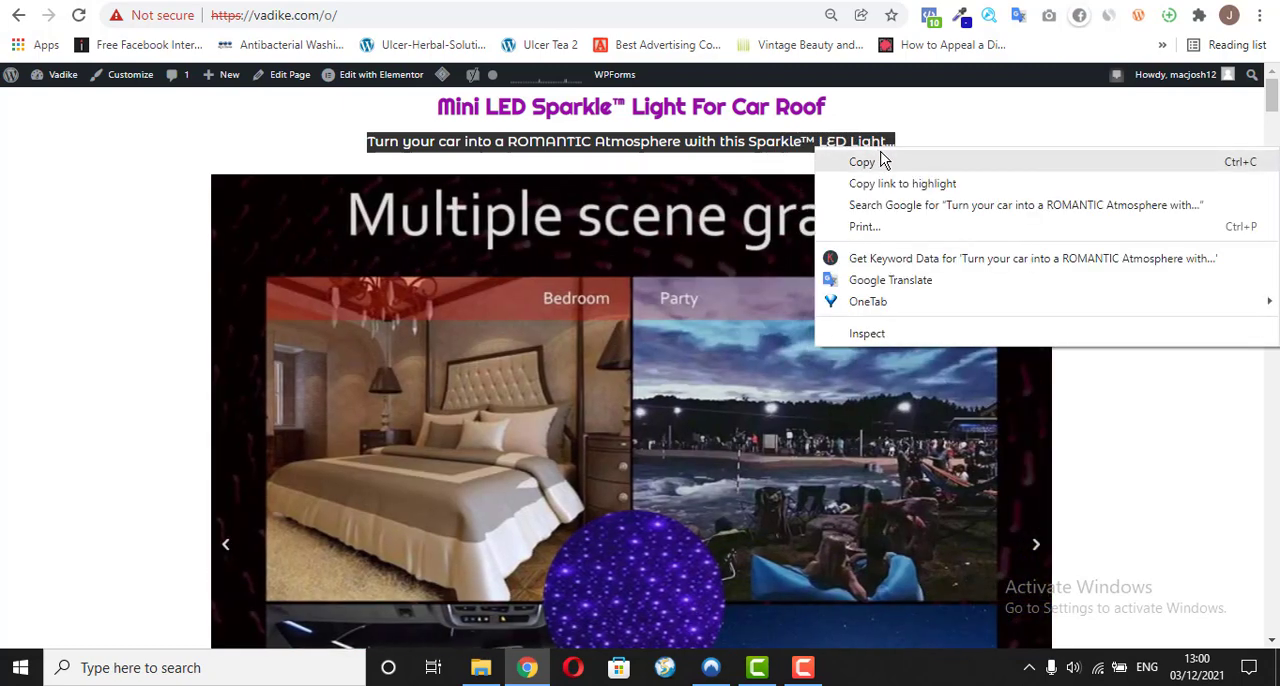
left_click(880, 160)
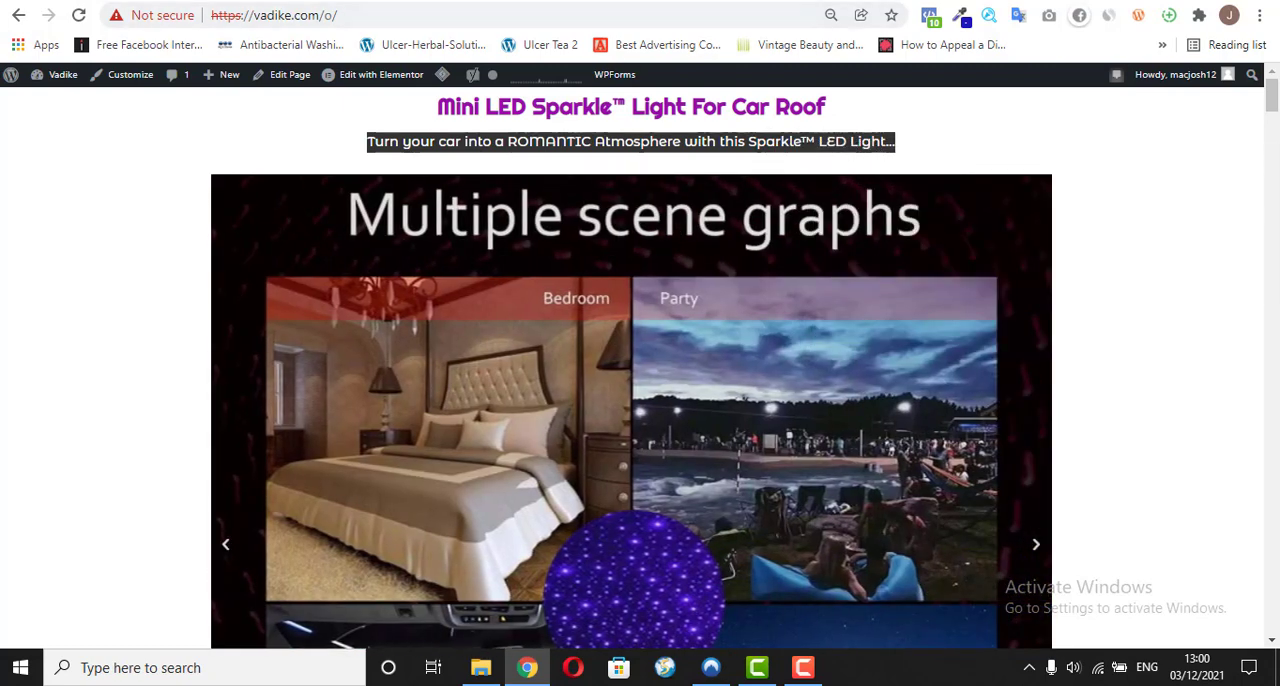
key("ctrl+Tab")
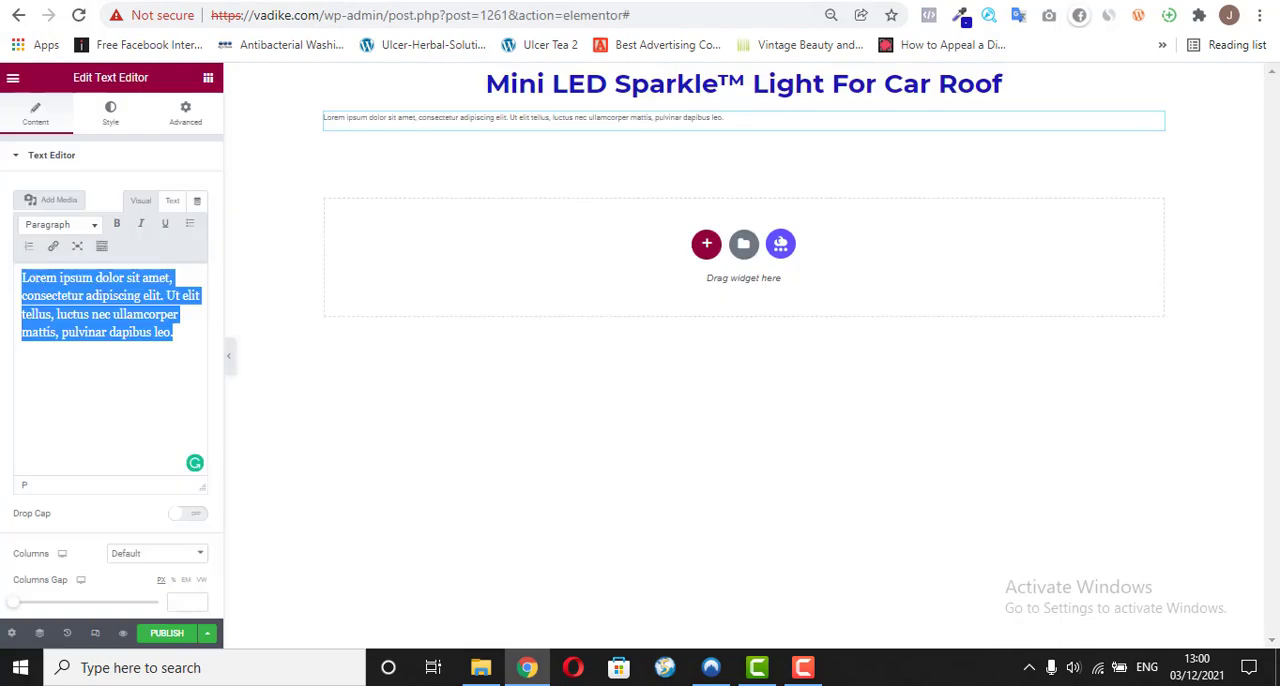
right_click(60, 287)
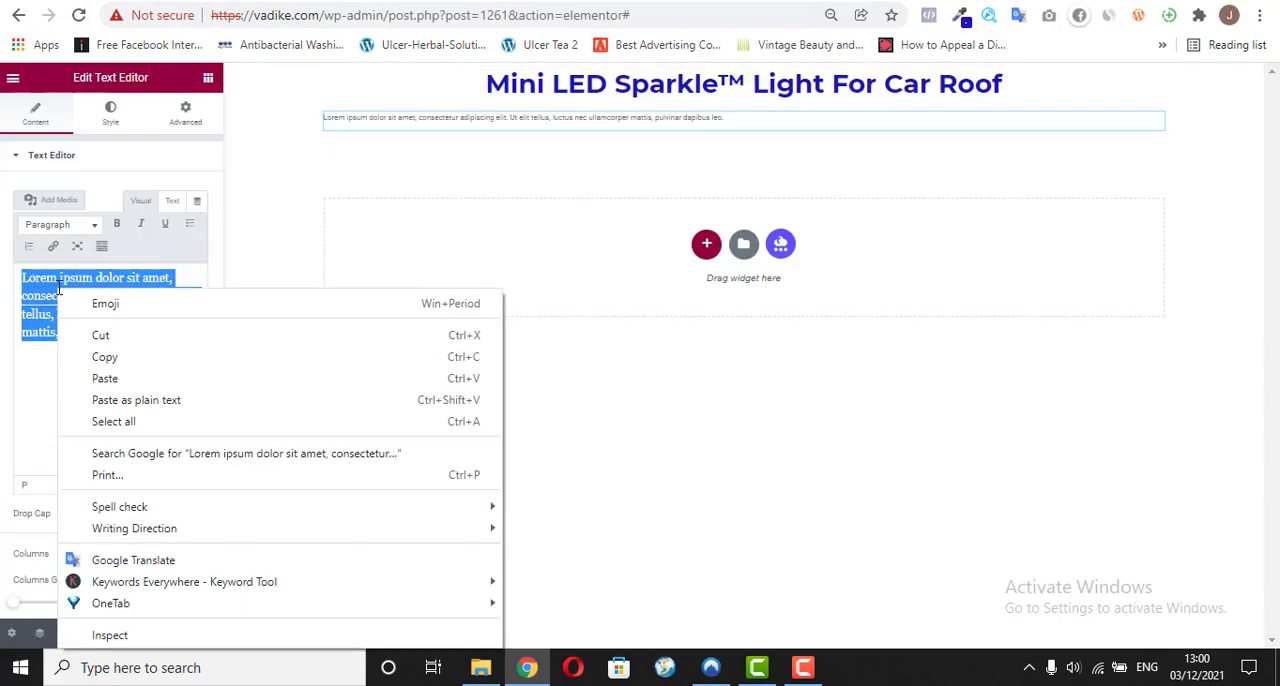
left_click(100, 401)
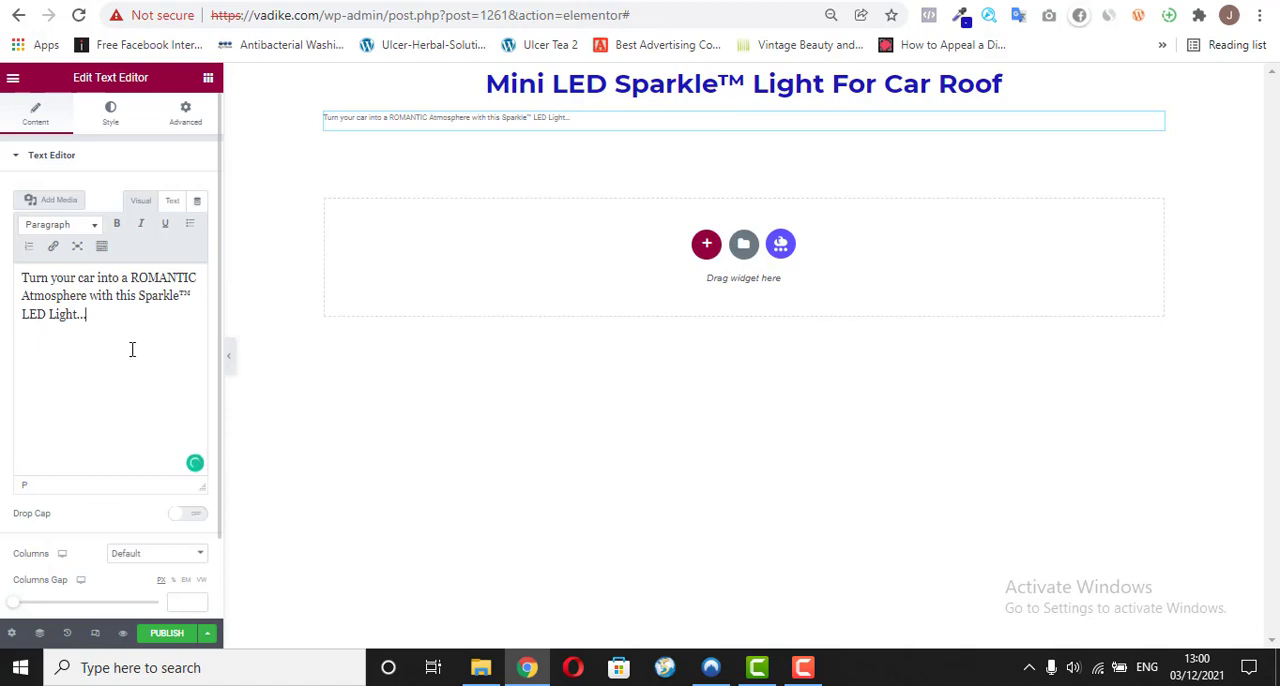
Step: Center the subheadline text and set its text color to near-black #030303
left_click(86, 160)
left_click(114, 166)
left_click(110, 114)
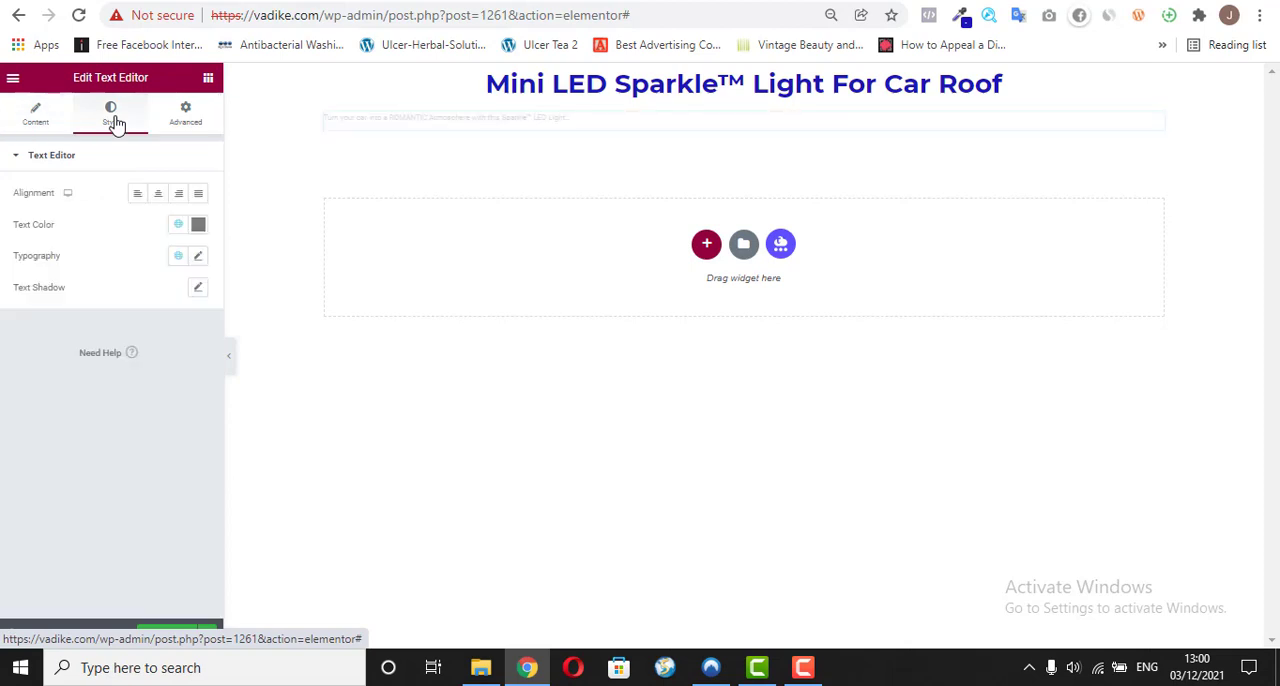
left_click(159, 194)
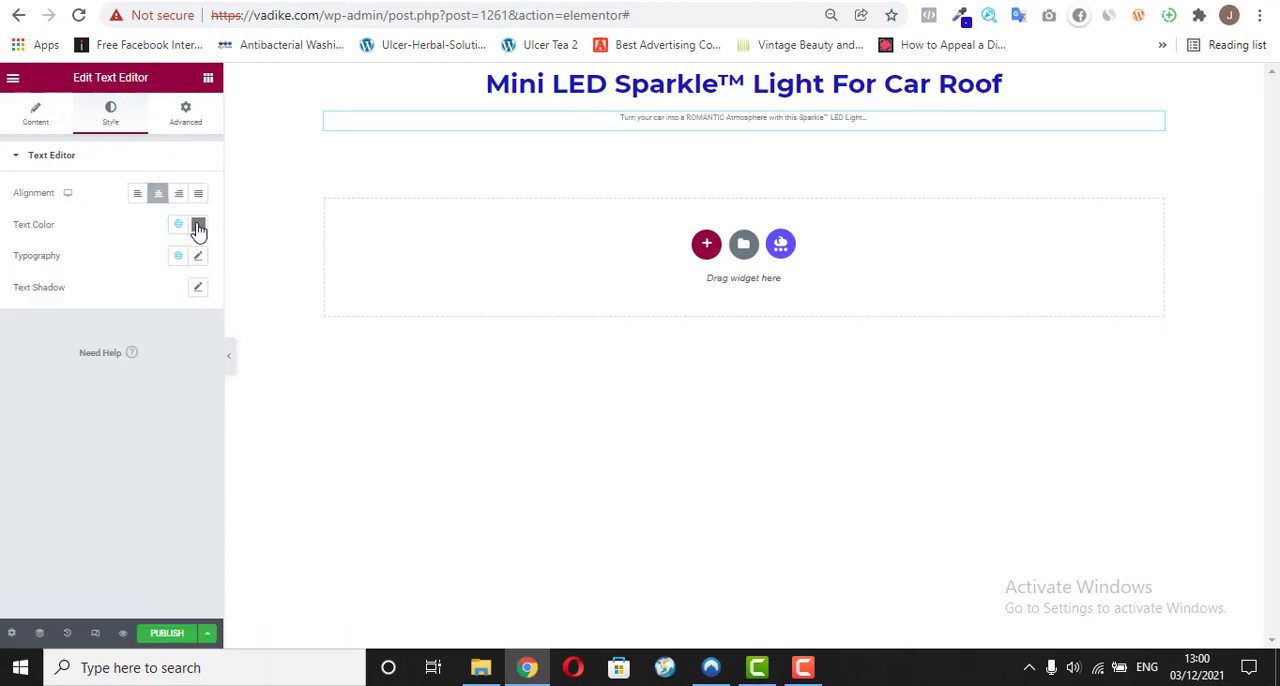
left_click(198, 225)
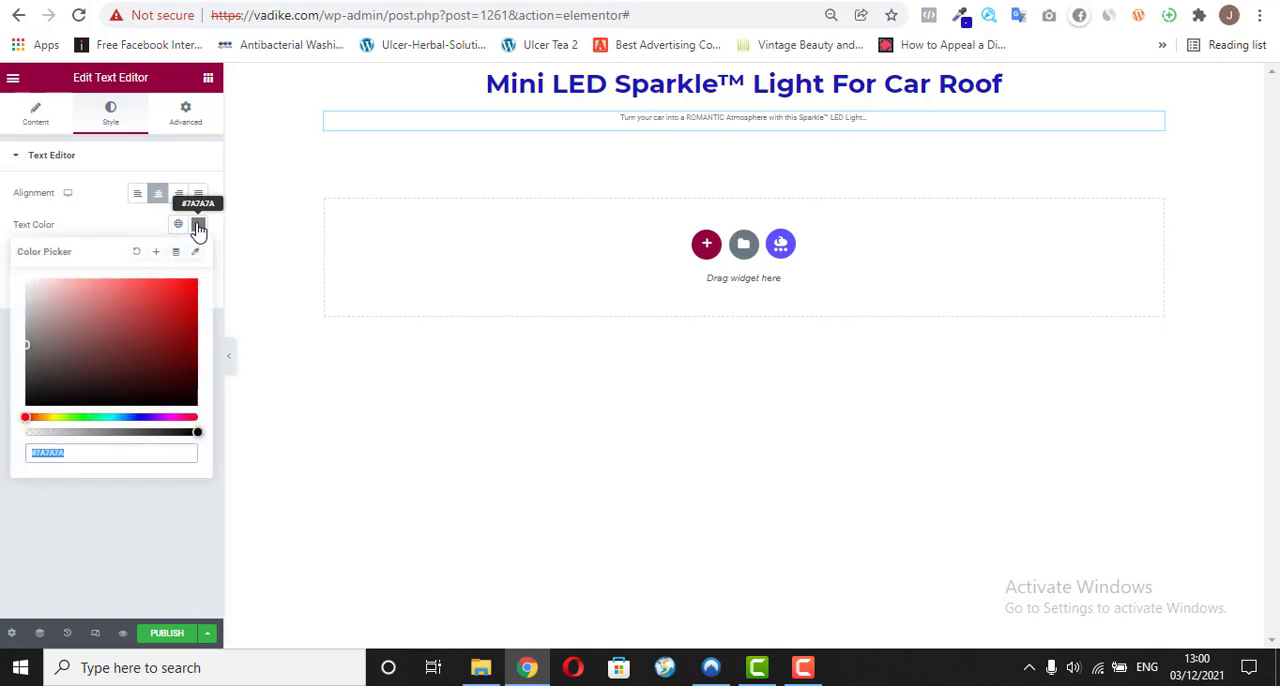
left_click(35, 396)
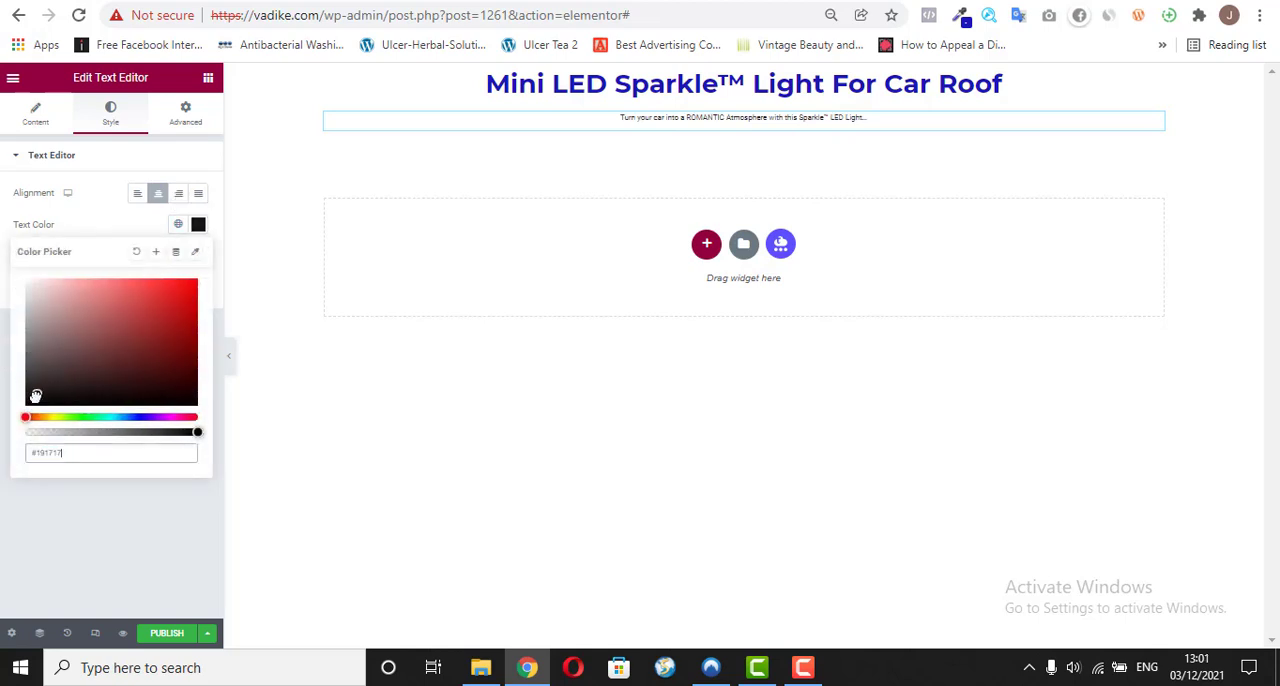
left_click_drag(35, 396, 26, 404)
left_click(23, 509)
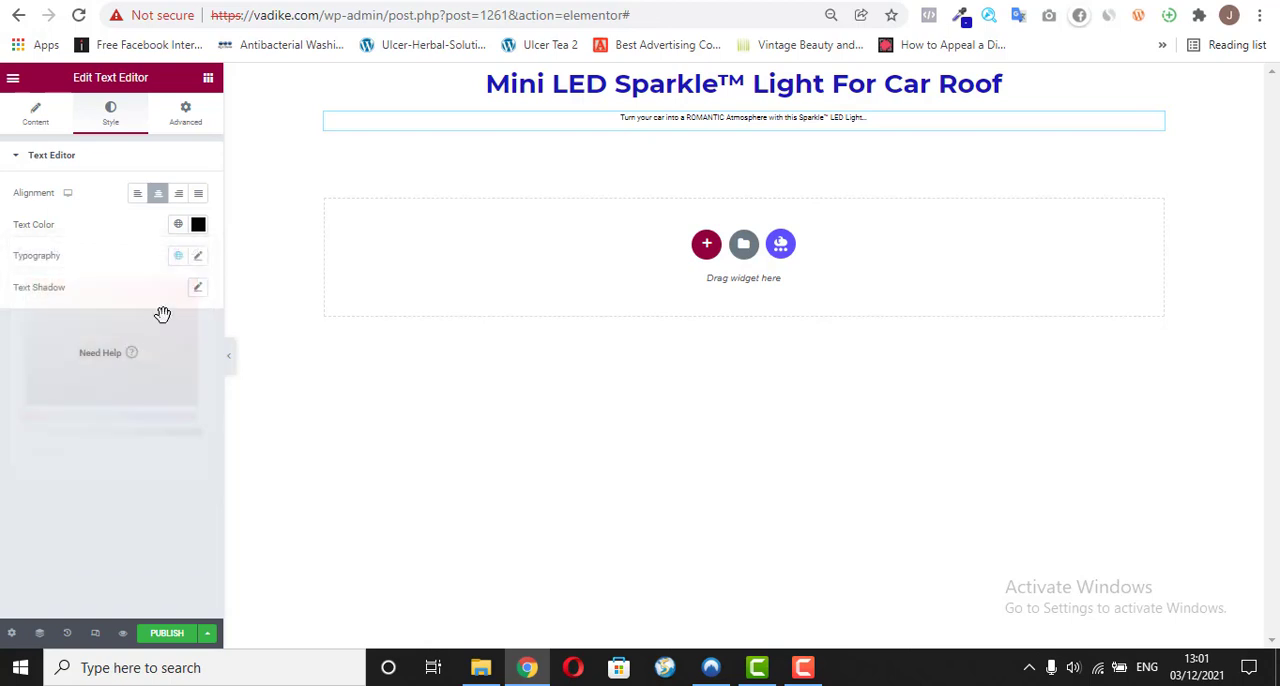
Step: Change the subheadline's font family to Montserrat
left_click(198, 257)
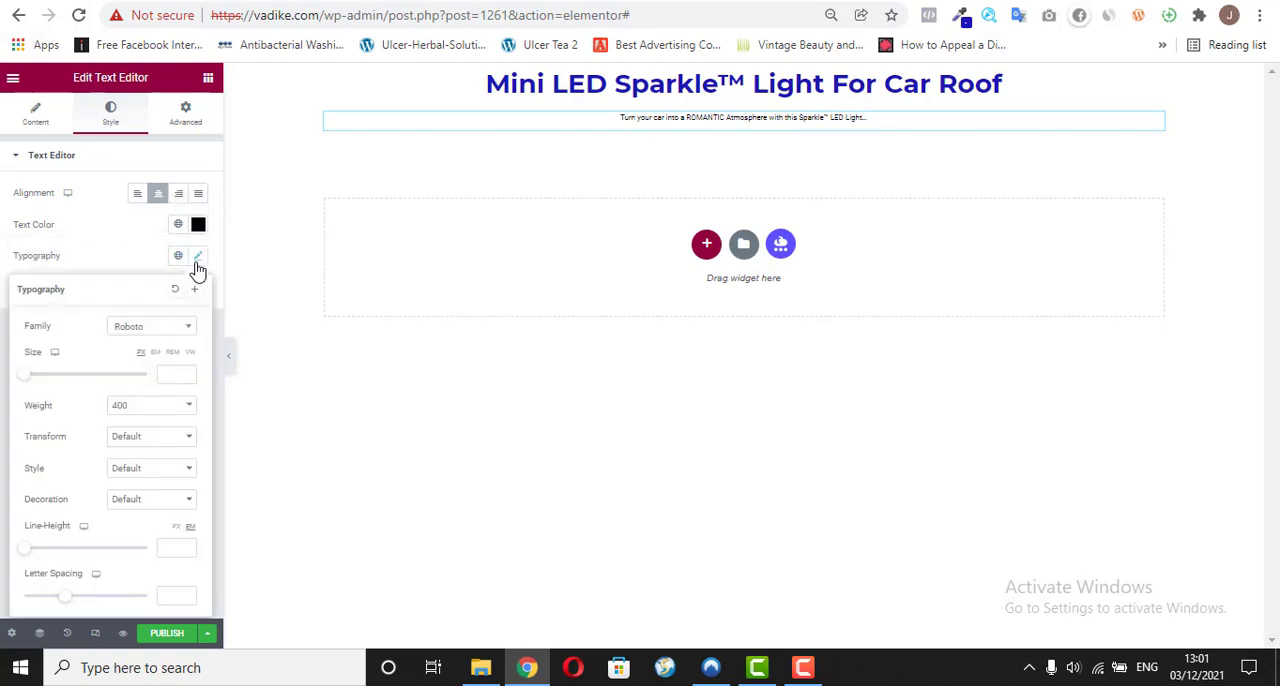
left_click(184, 331)
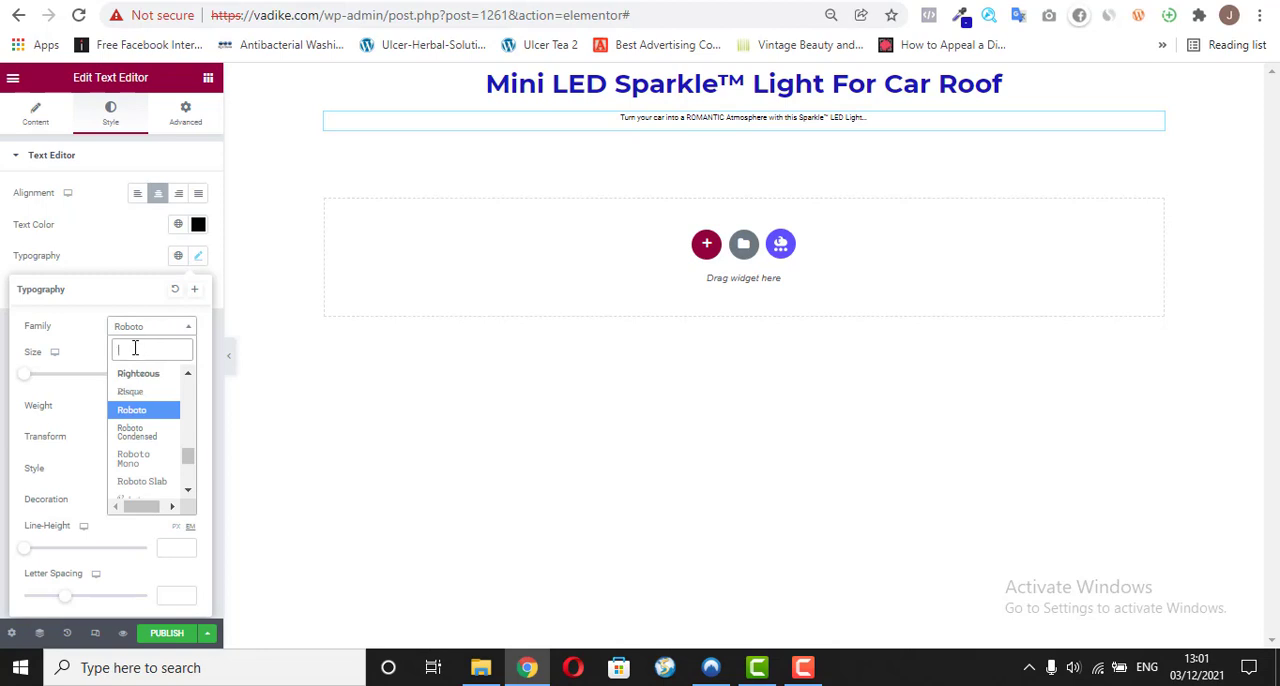
type("mon")
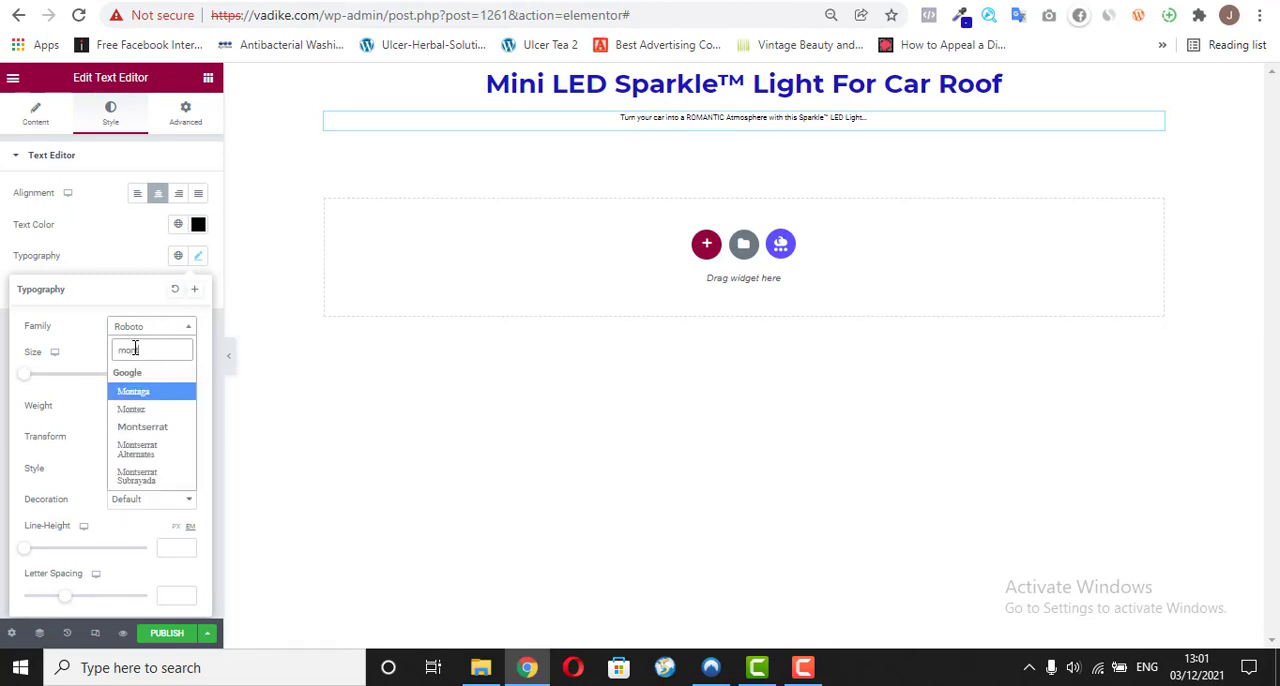
type("t")
left_click(131, 410)
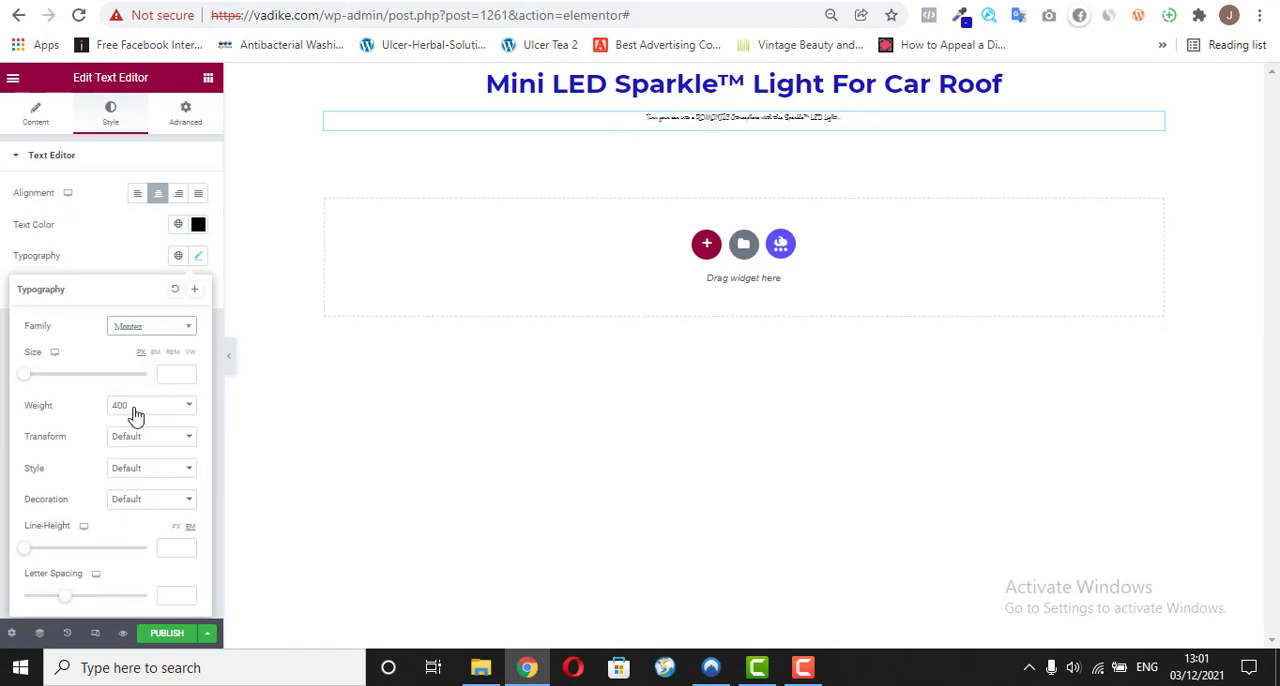
left_click(162, 340)
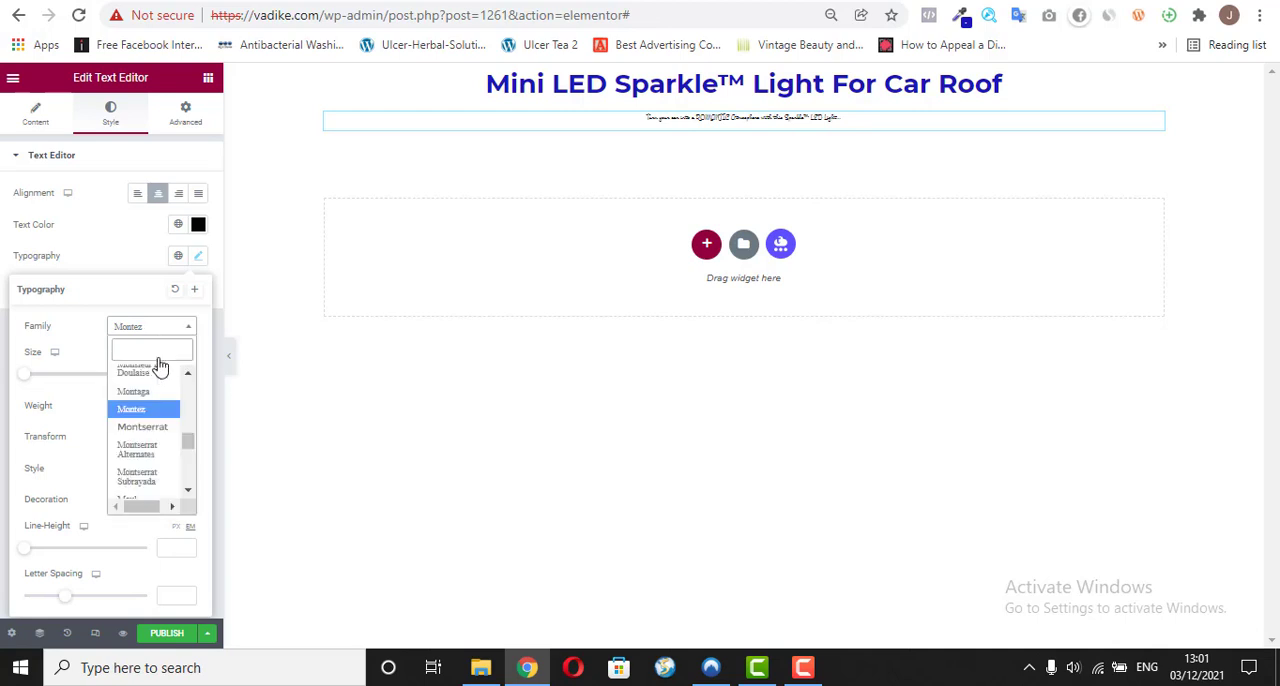
left_click(152, 440)
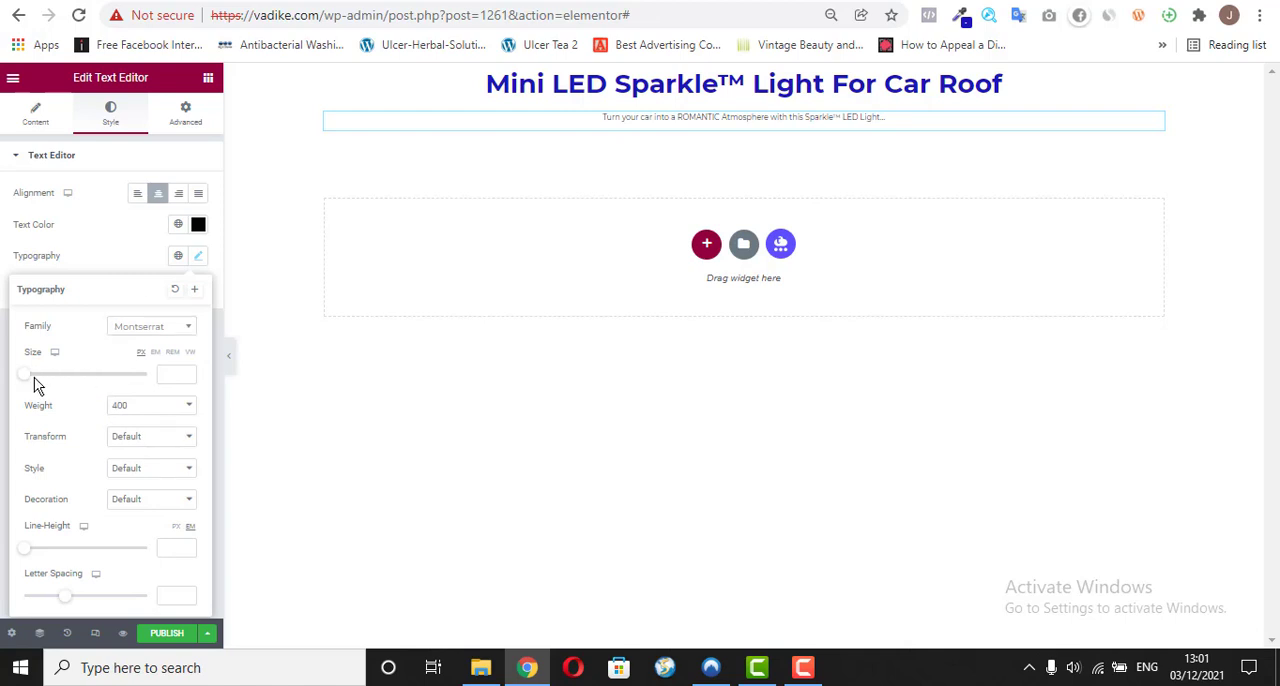
Step: Set the subheadline's font size to 20 px and its font weight to 500
mouse_move(26, 380)
left_mouse_down()
mouse_move(44, 381)
mouse_move(32, 386)
left_mouse_up()
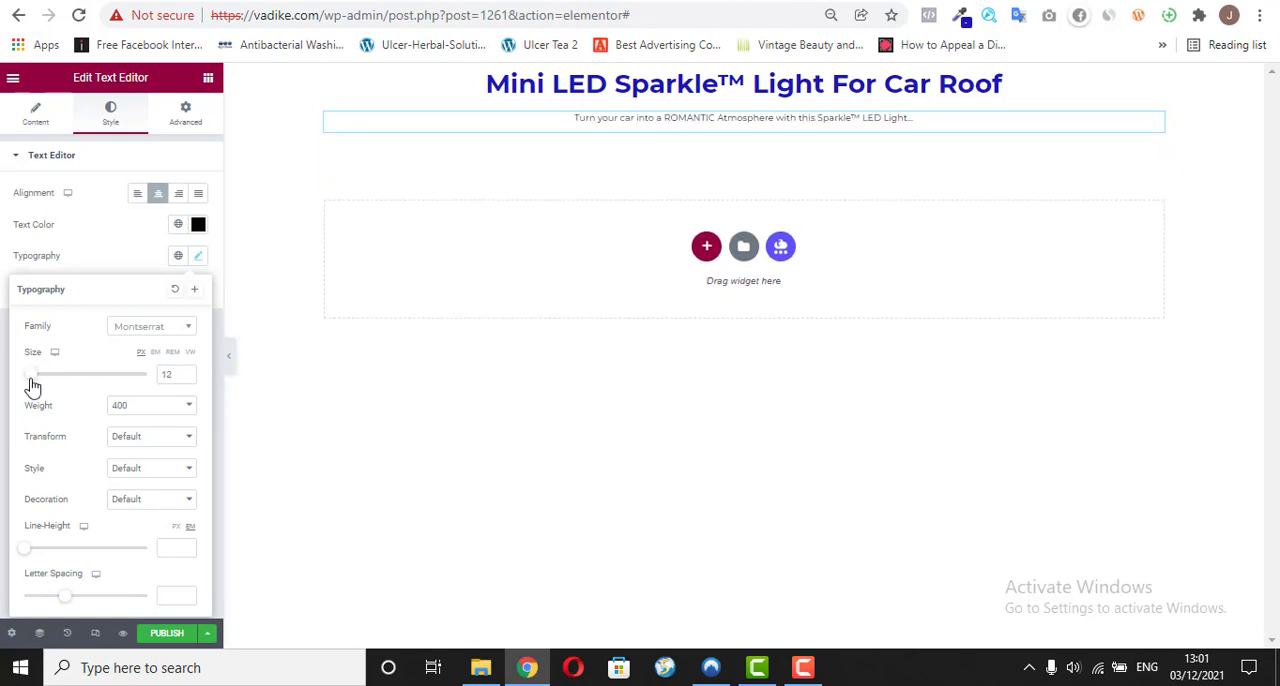
left_click(185, 371)
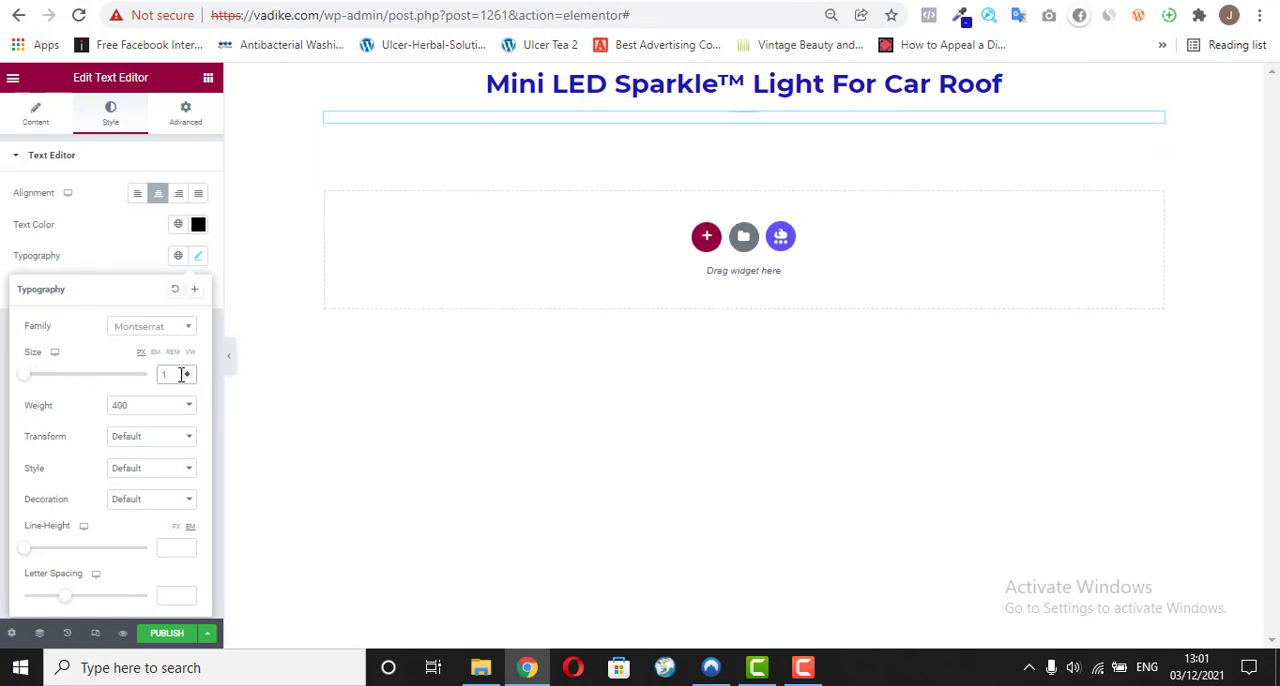
left_click(185, 371)
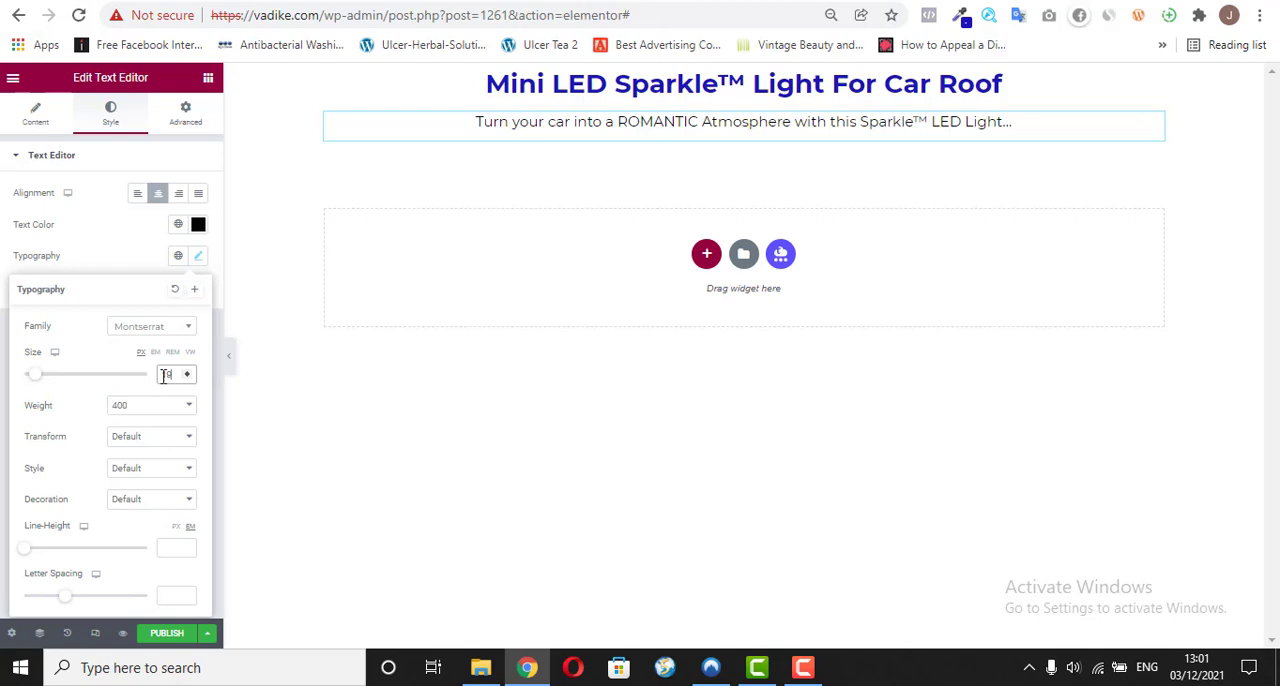
key("BackSpace")
type("20")
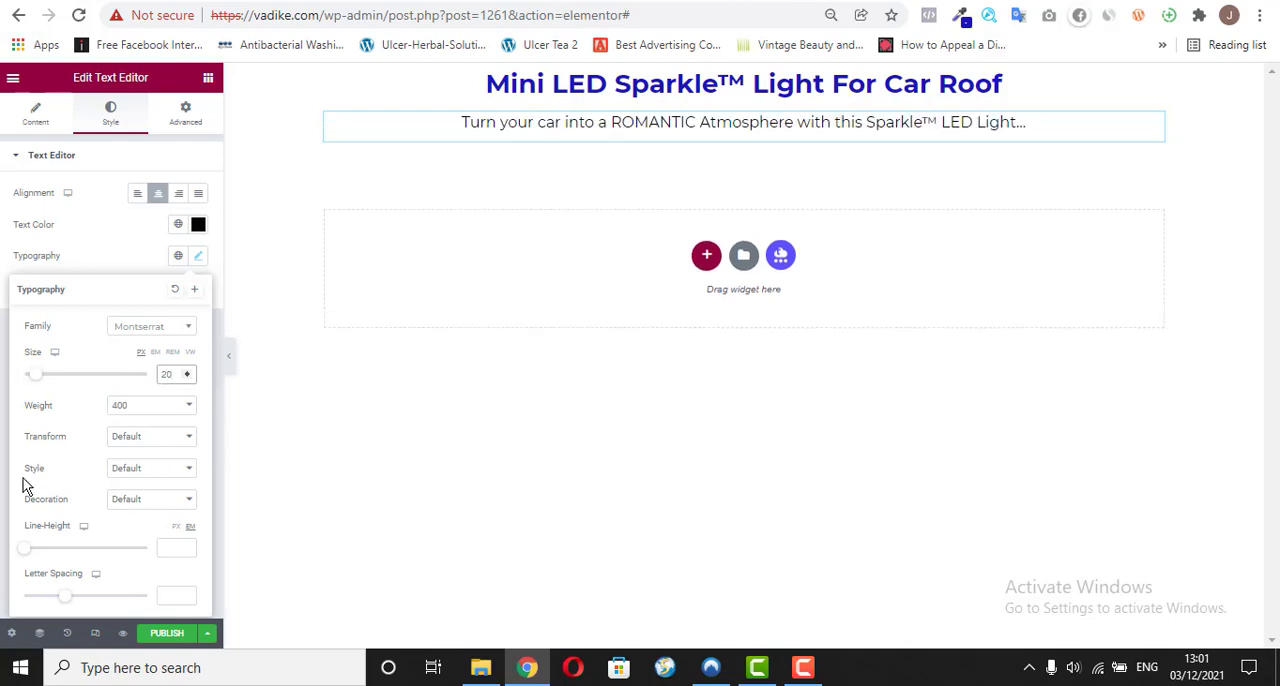
left_click(140, 412)
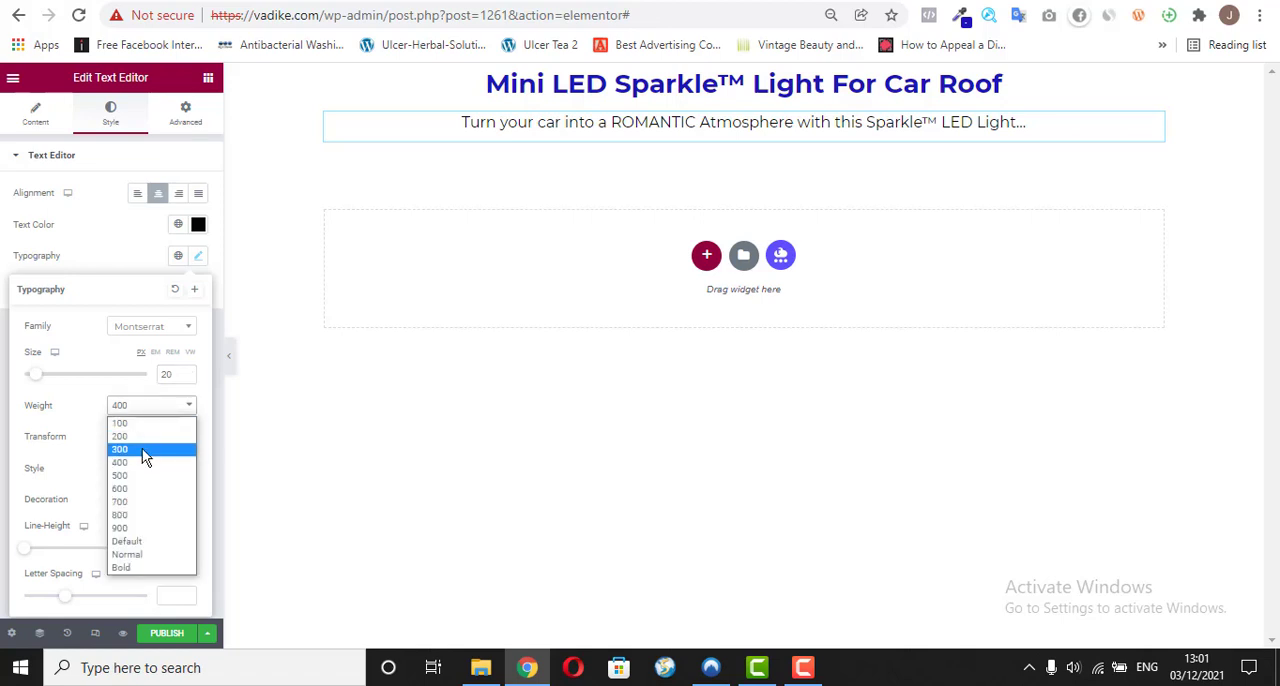
left_click(137, 477)
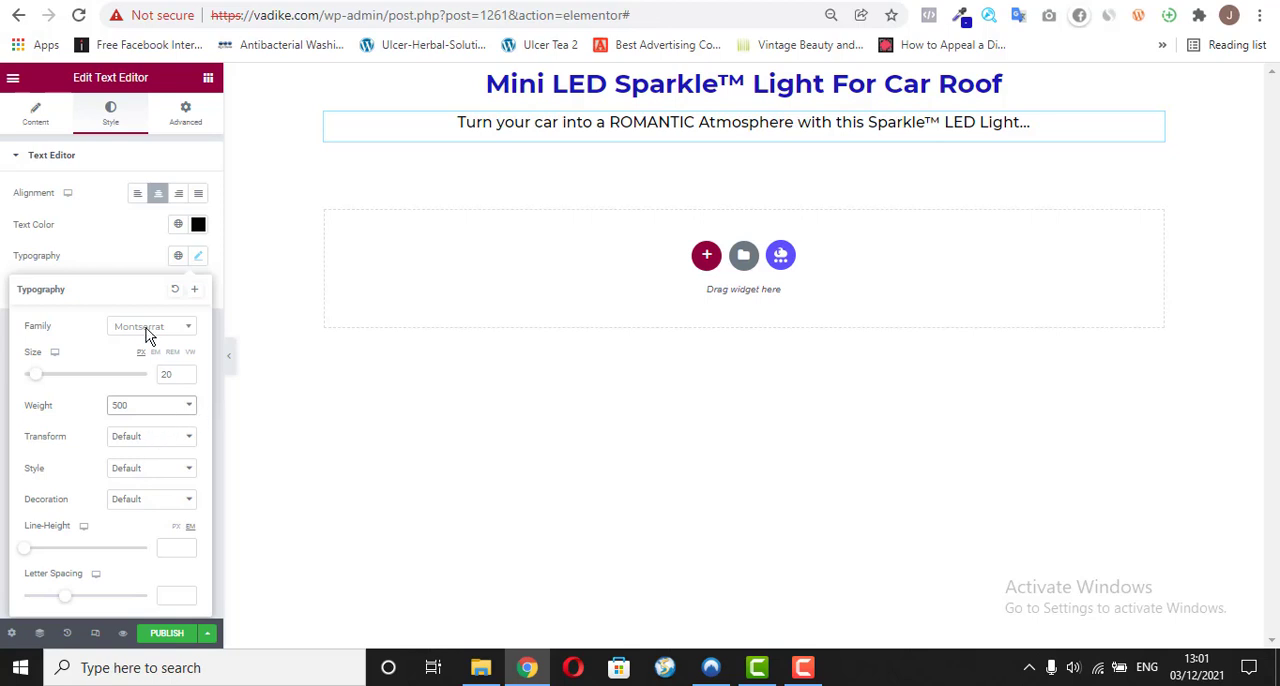
left_click(114, 253)
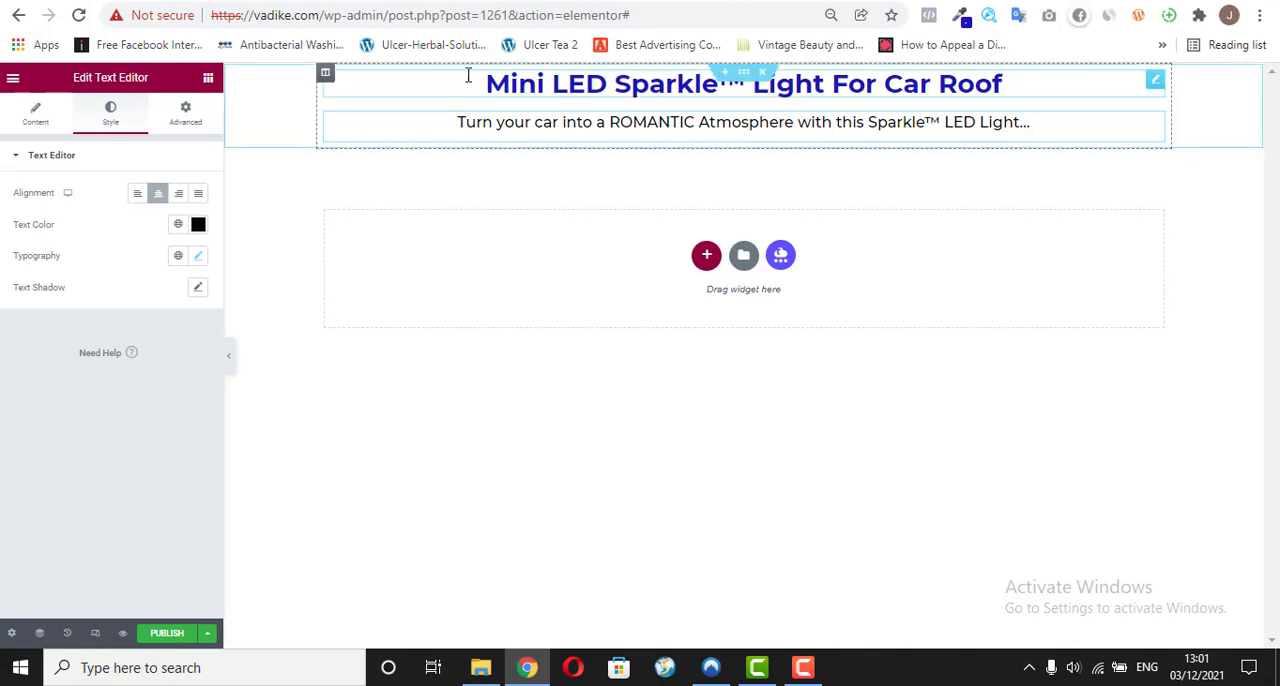
Step: Make the entire subheadline text bold in the text editor's content
left_click(49, 122)
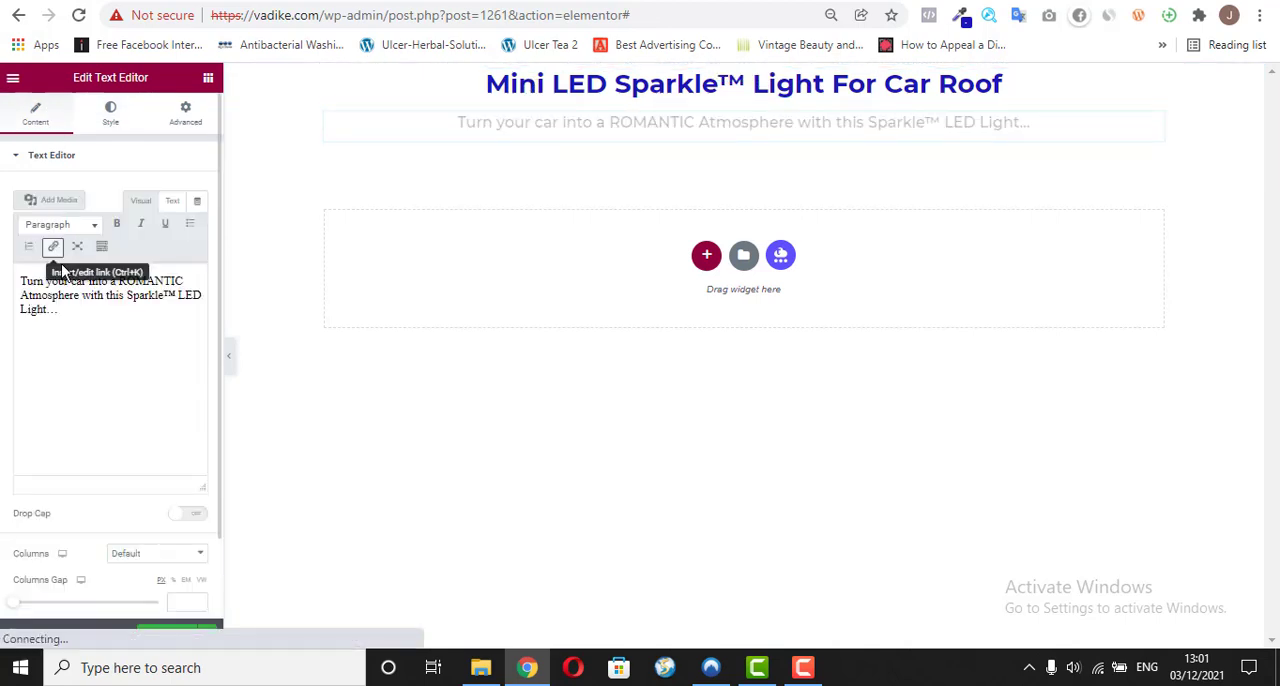
triple_click(80, 281)
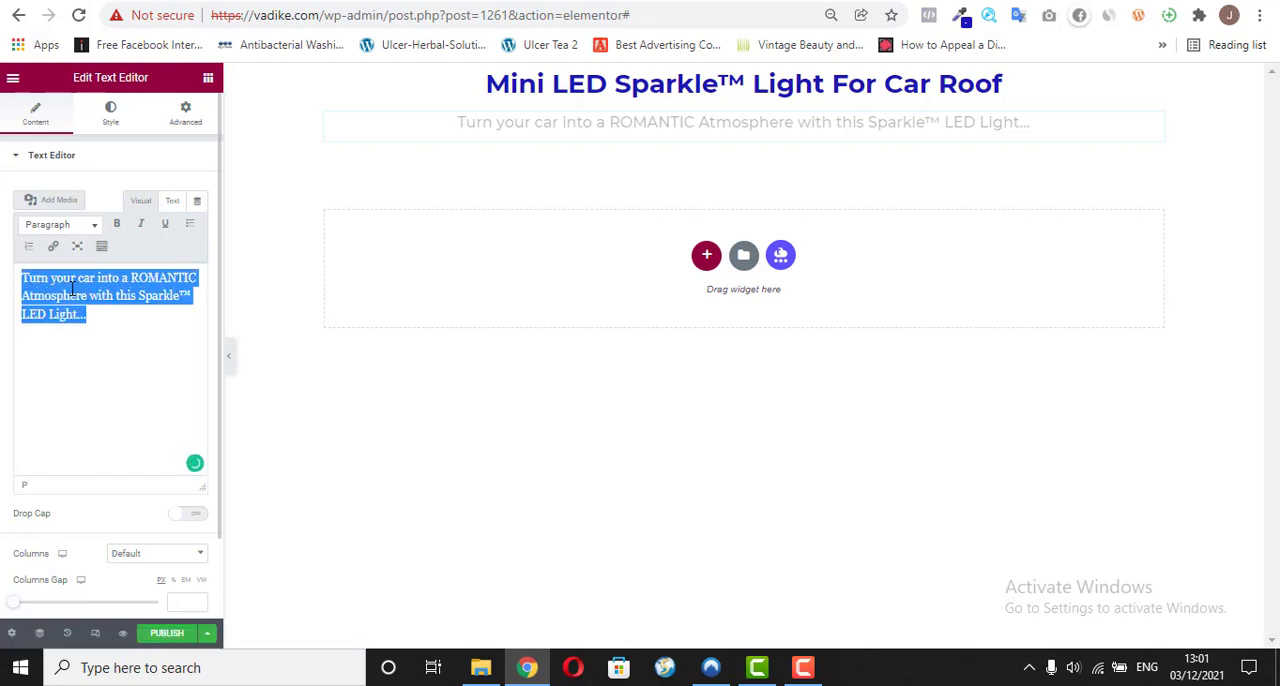
left_click(115, 226)
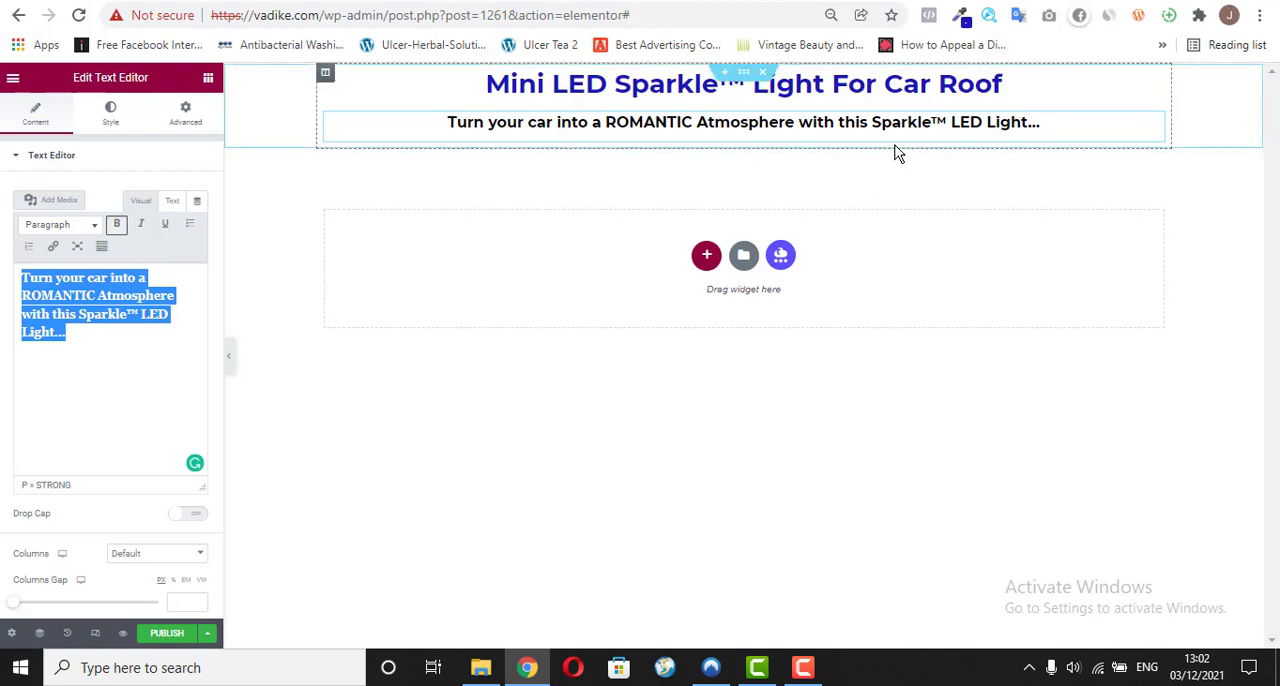
Step: Examine the image slides beneath the subheadline on the existing vadike.com/o/ page and compare them with the new page
left_click(94, 162)
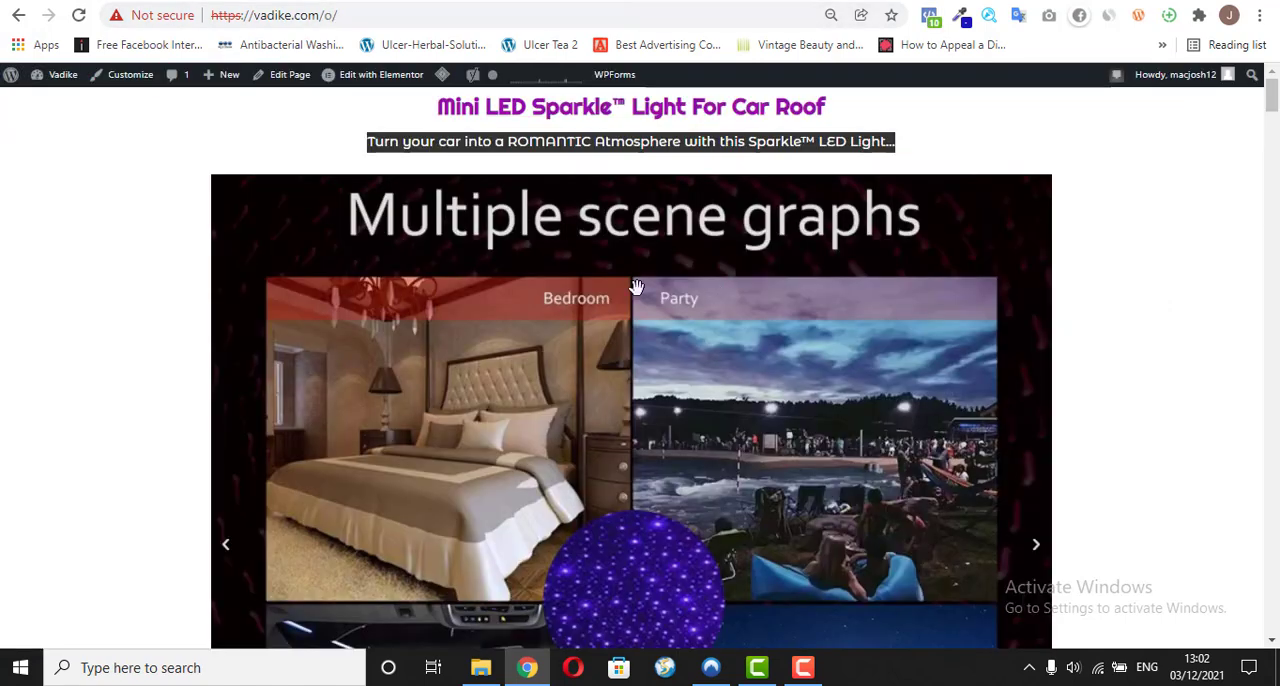
left_click(1240, 139)
mouse_move(1276, 105)
left_mouse_down()
mouse_move(1277, 144)
mouse_move(1276, 98)
left_mouse_up()
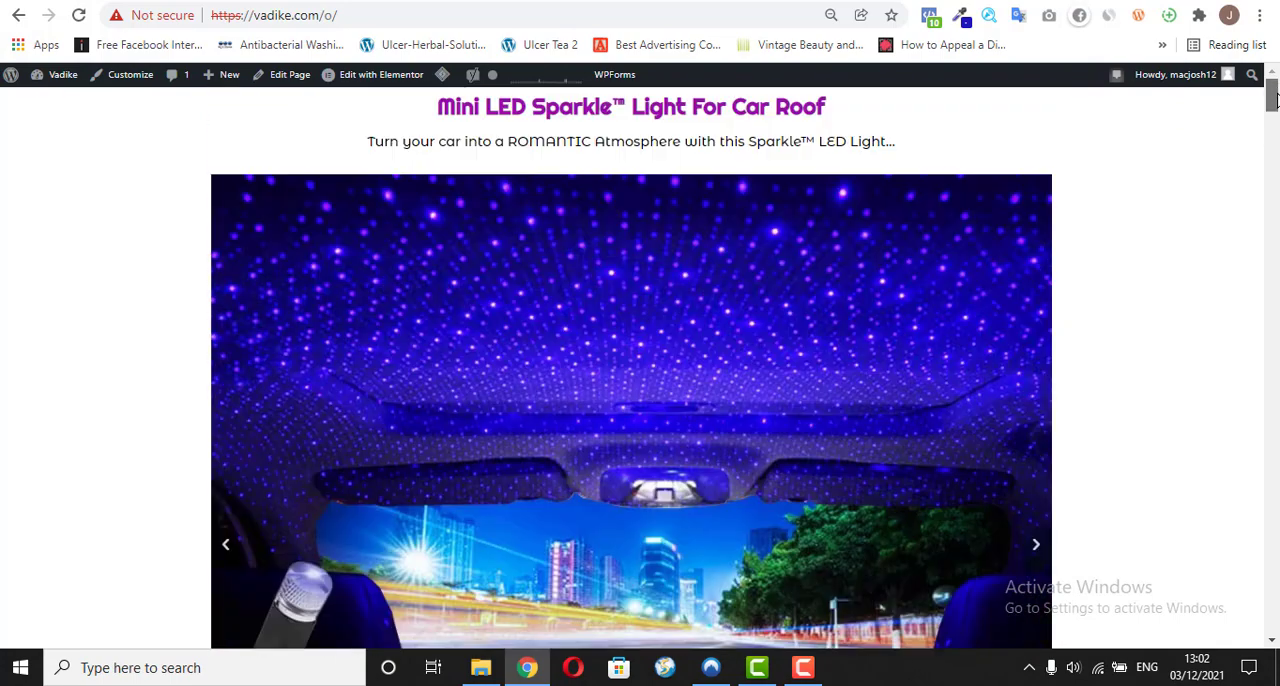
left_click(1037, 549)
left_click(1037, 549)
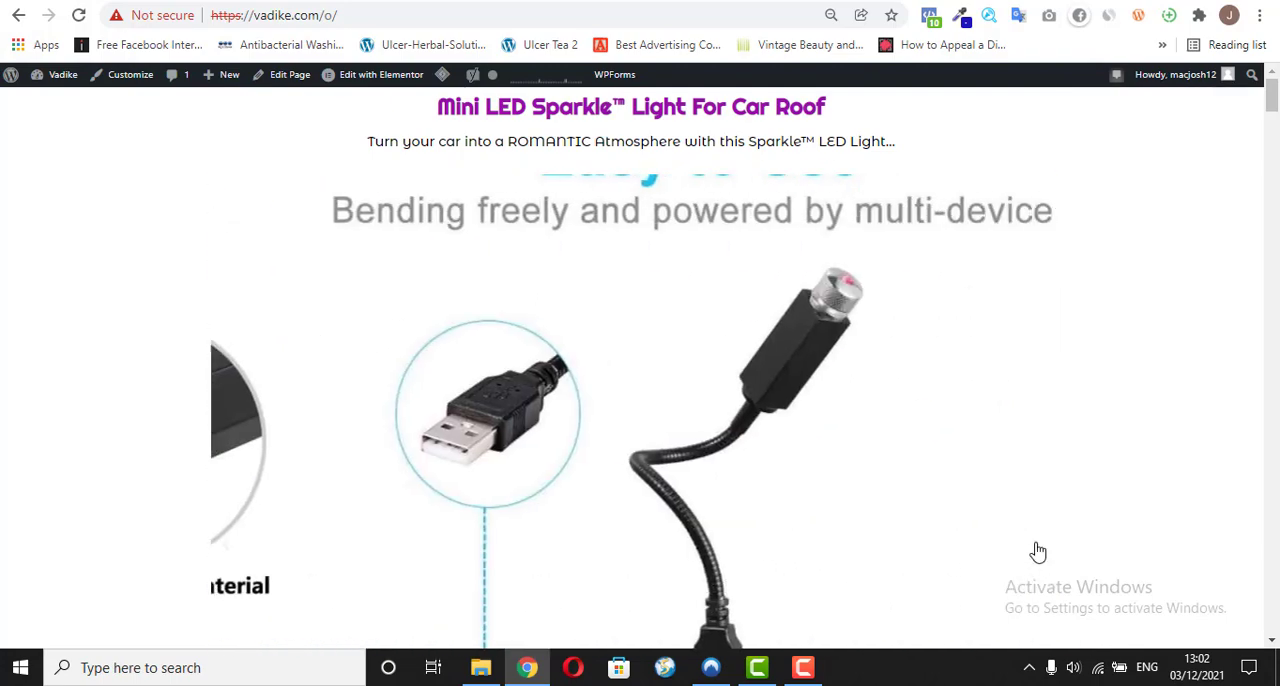
left_click(1037, 549)
left_click(1037, 549)
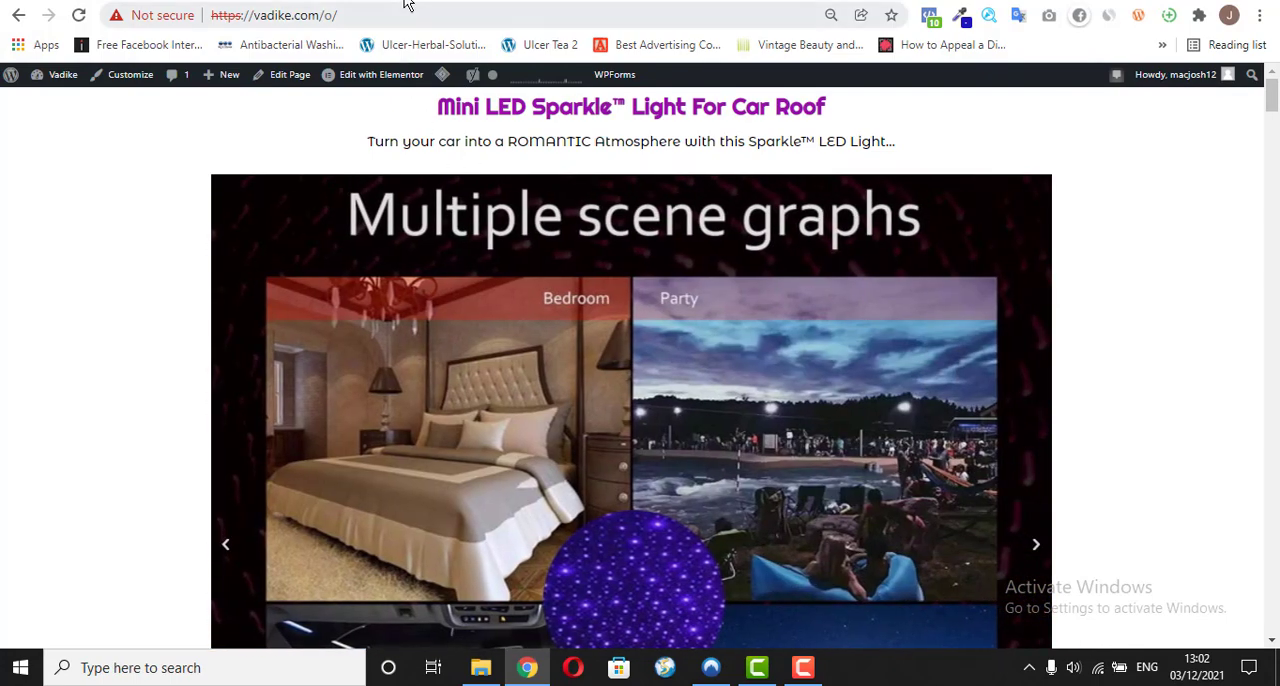
left_click(565, 2)
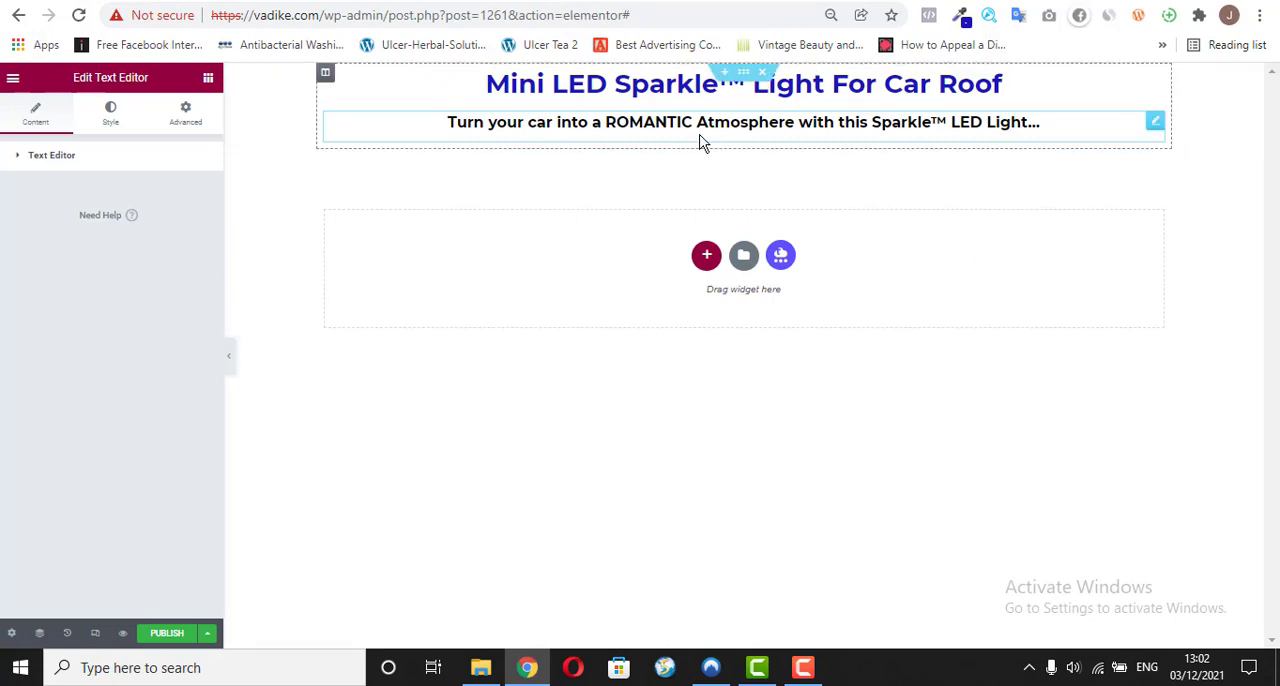
left_click(500, 2)
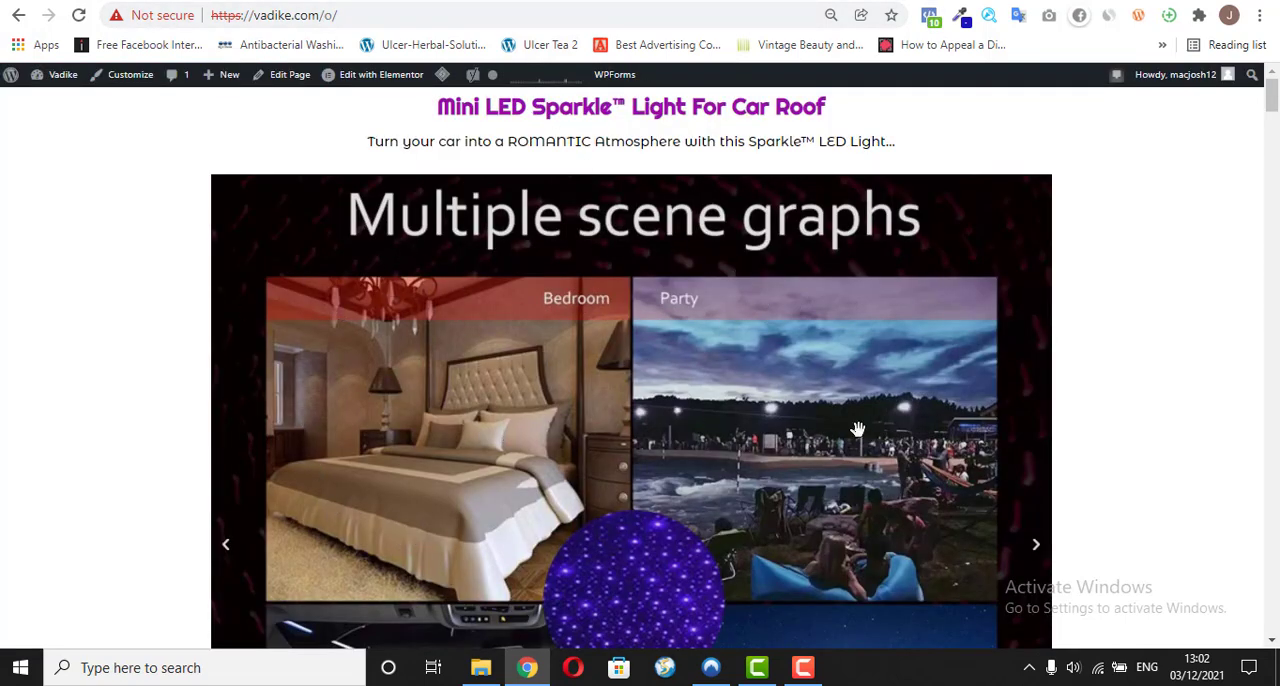
key("ctrl+Tab")
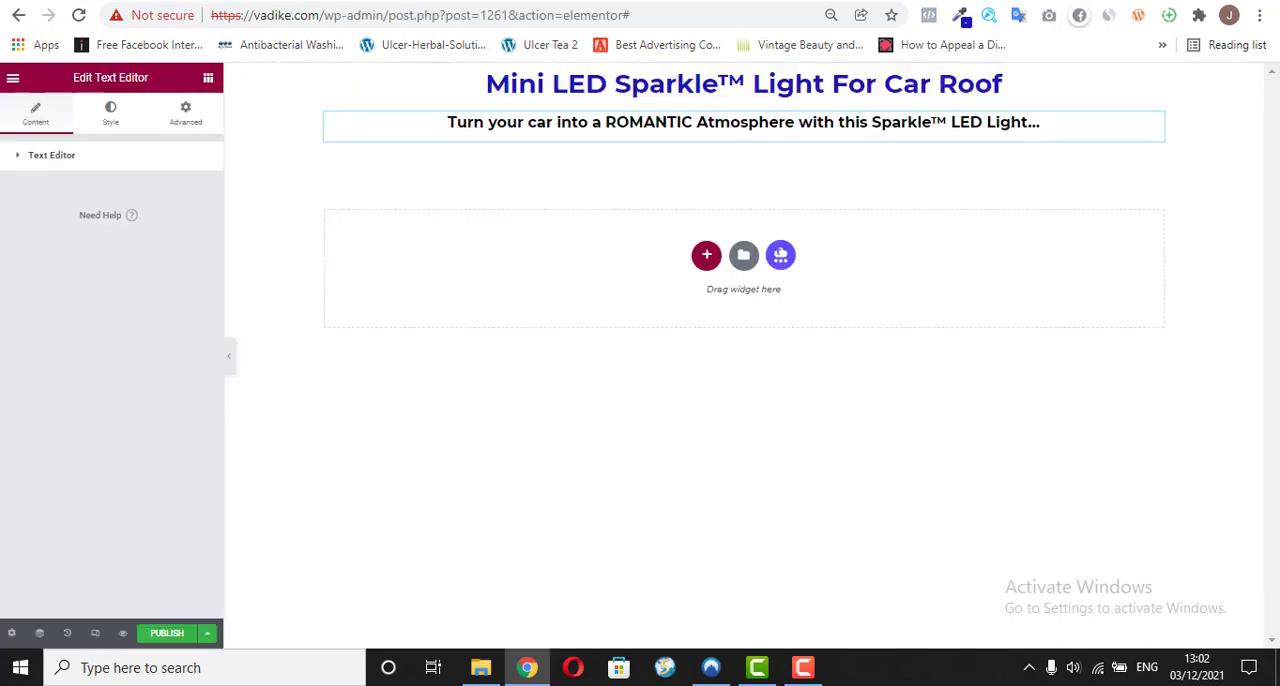
Step: Try a Media Carousel widget below the subheadline and delete it from the page
left_click(208, 78)
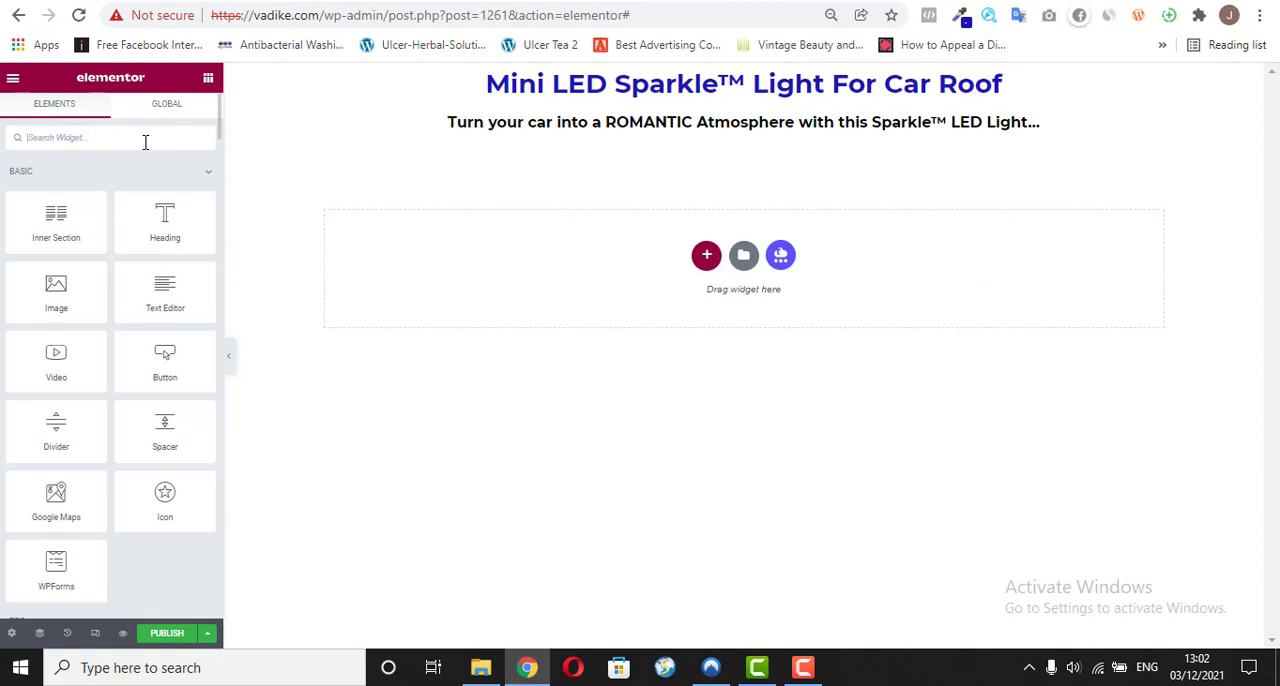
type("slide")
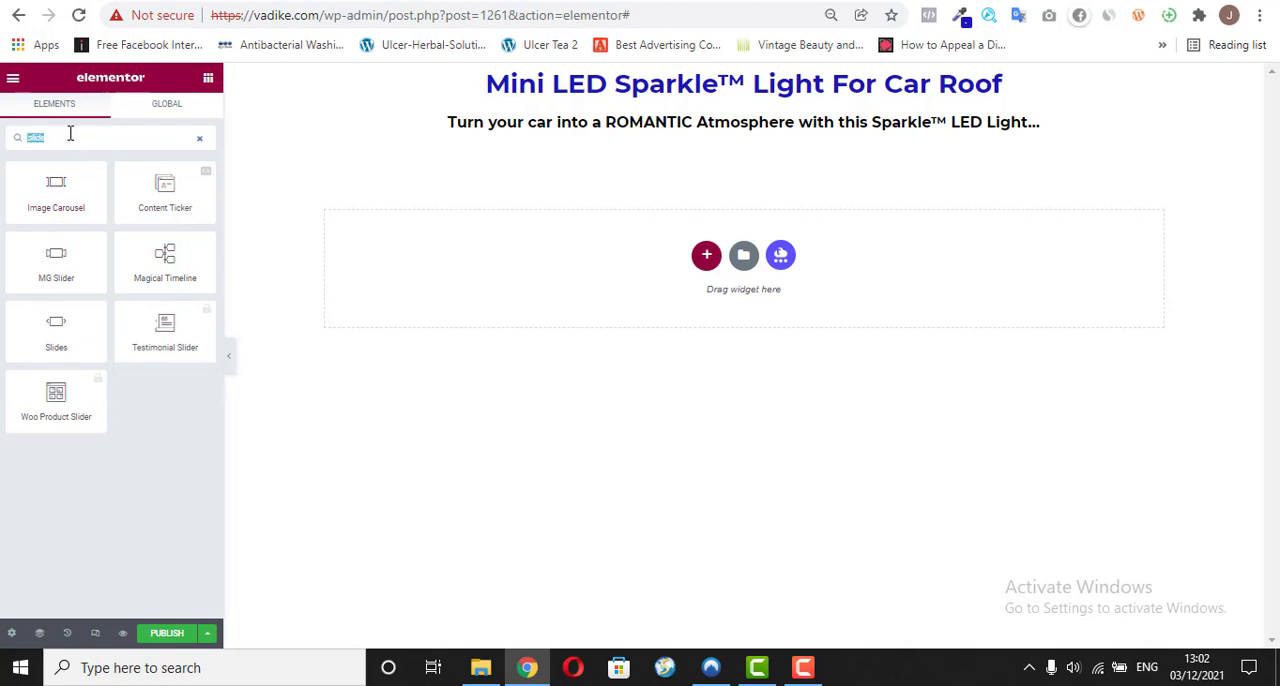
type("media")
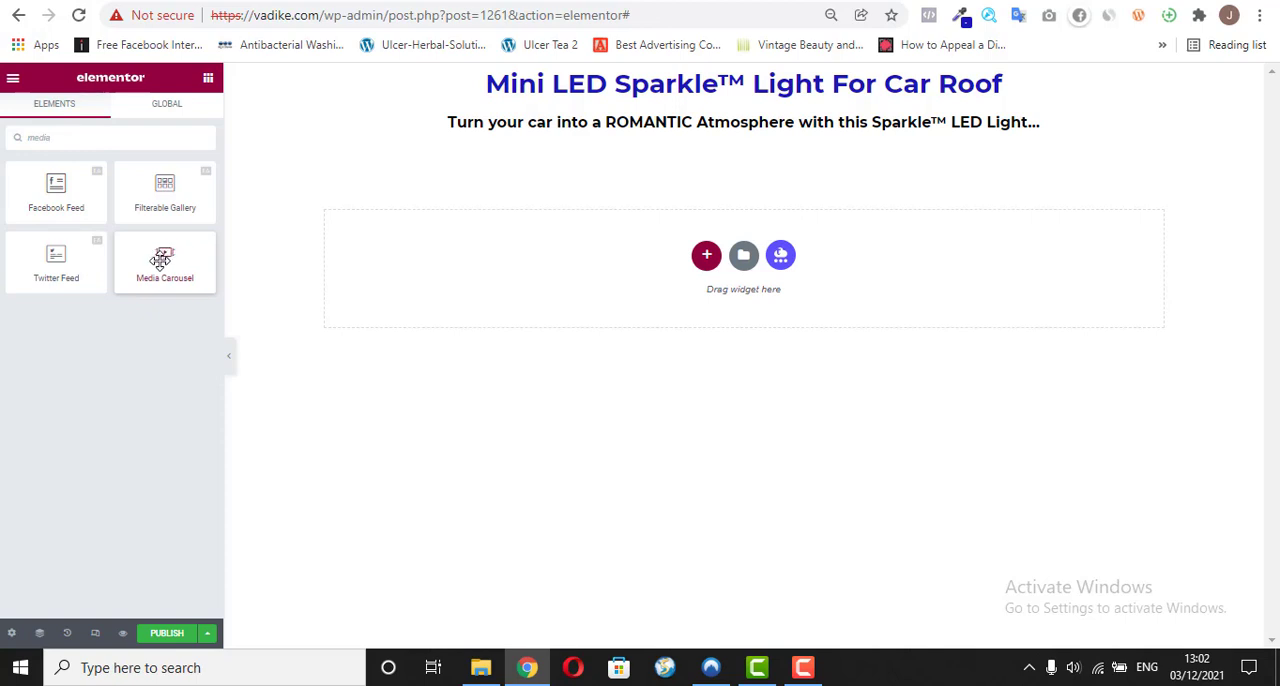
left_click_drag(160, 258, 580, 146)
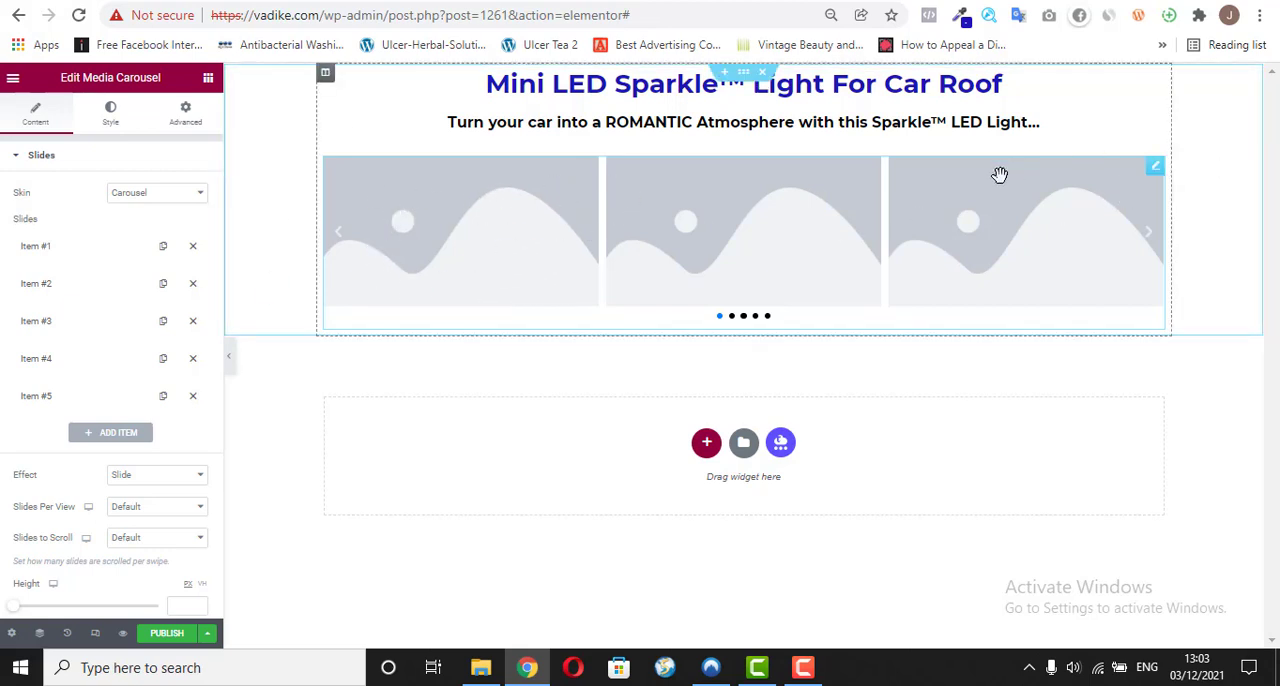
right_click(1152, 178)
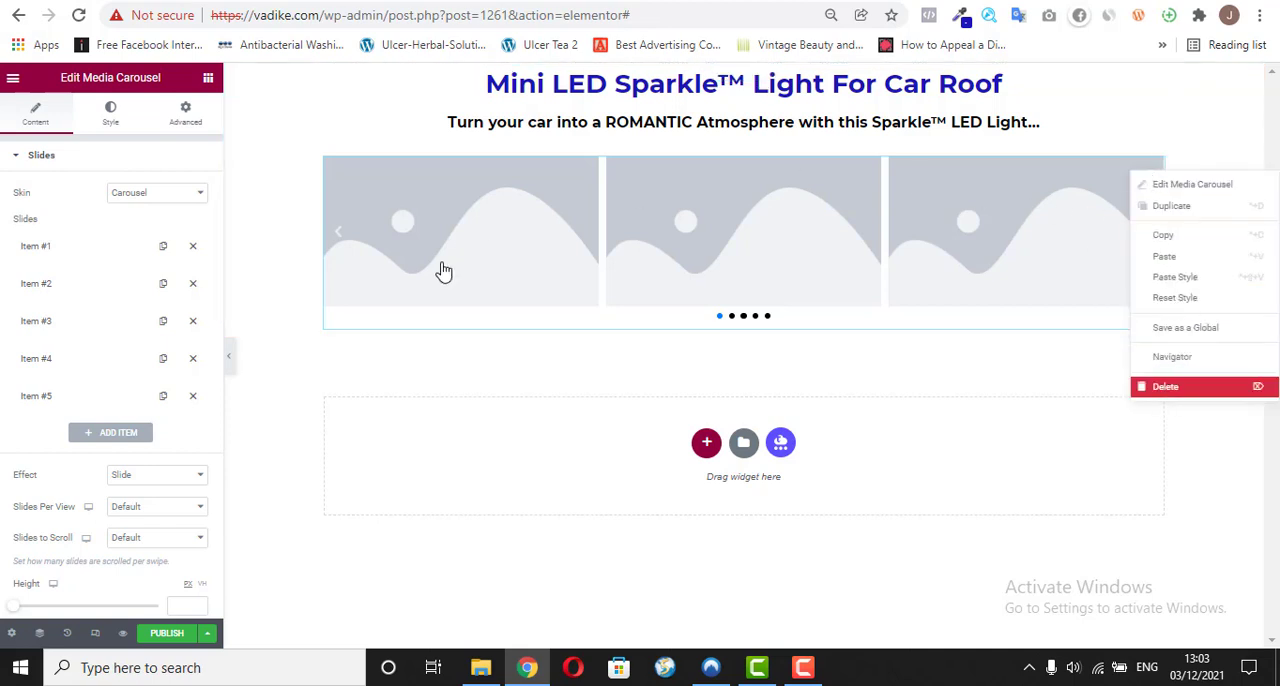
key("Delete")
Step: Add an Image widget below the subheadline and open its image selection
left_click_drag(46, 286, 658, 129)
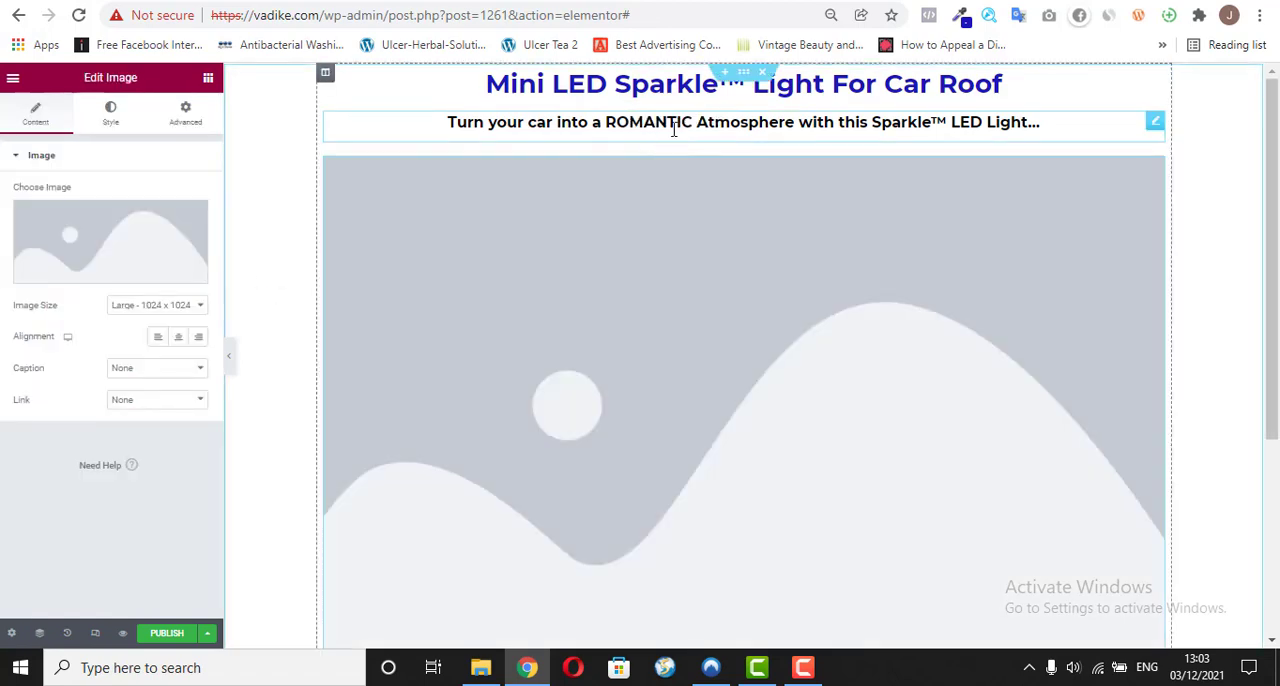
mouse_move(63, 277)
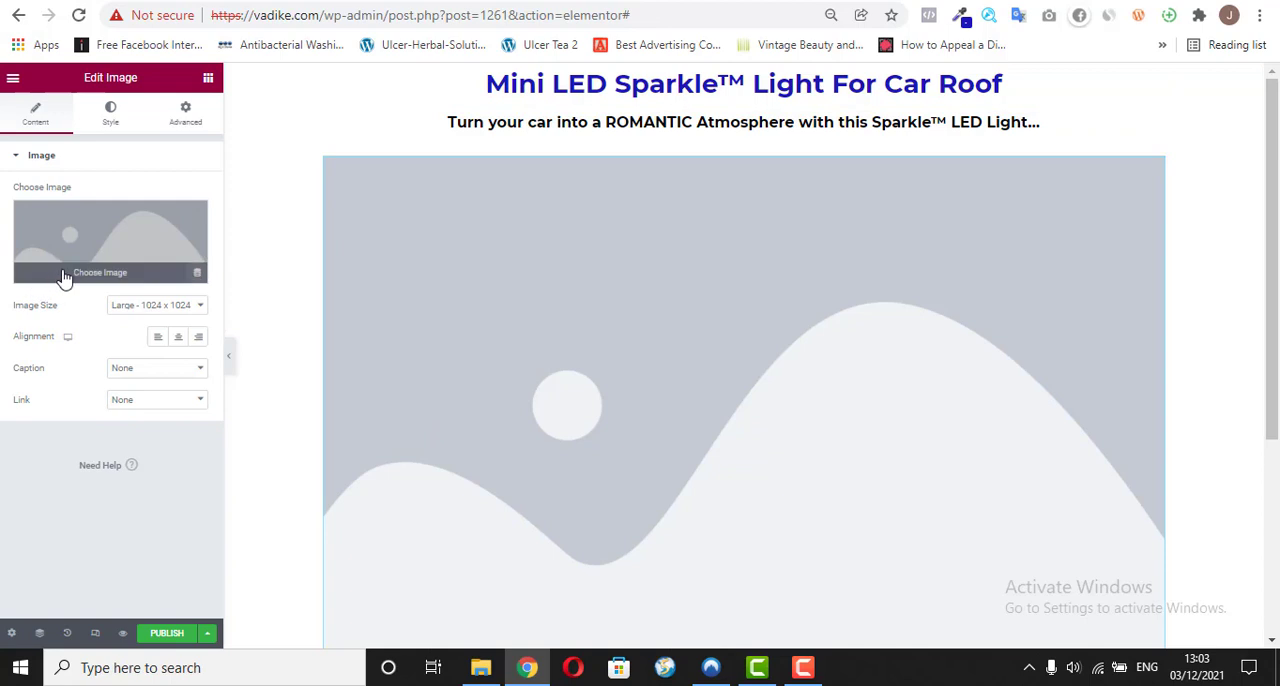
left_click(356, 240)
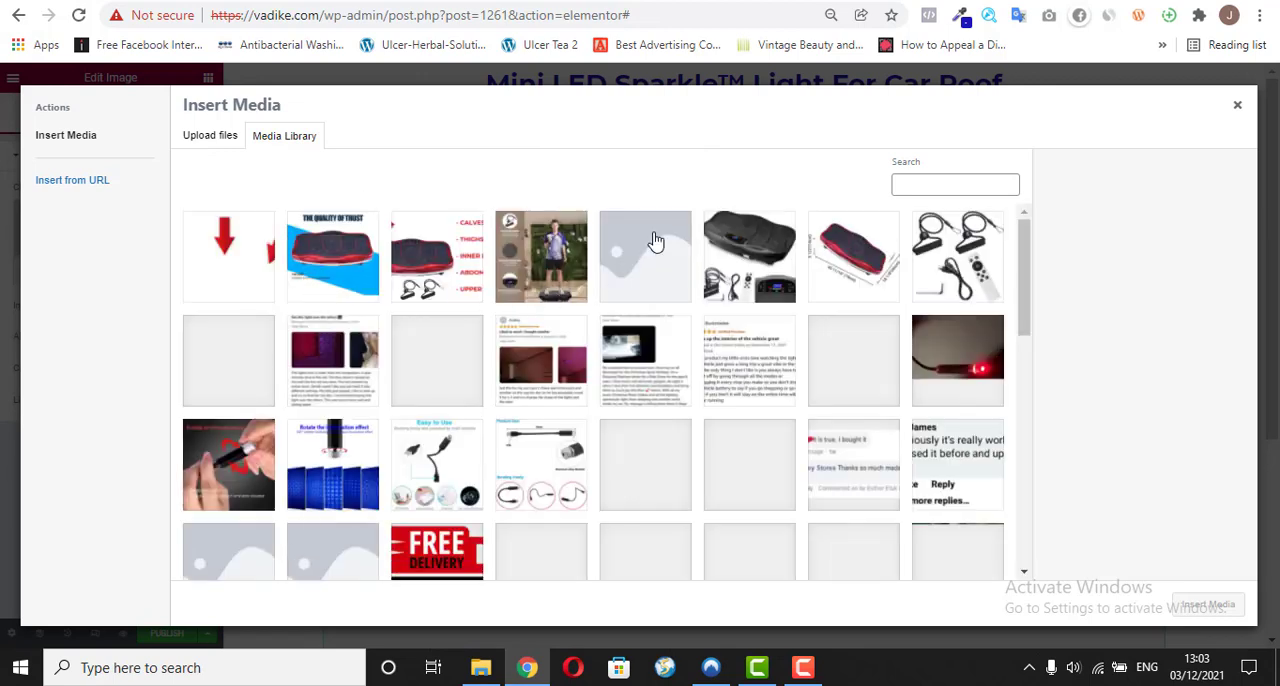
left_click(190, 135)
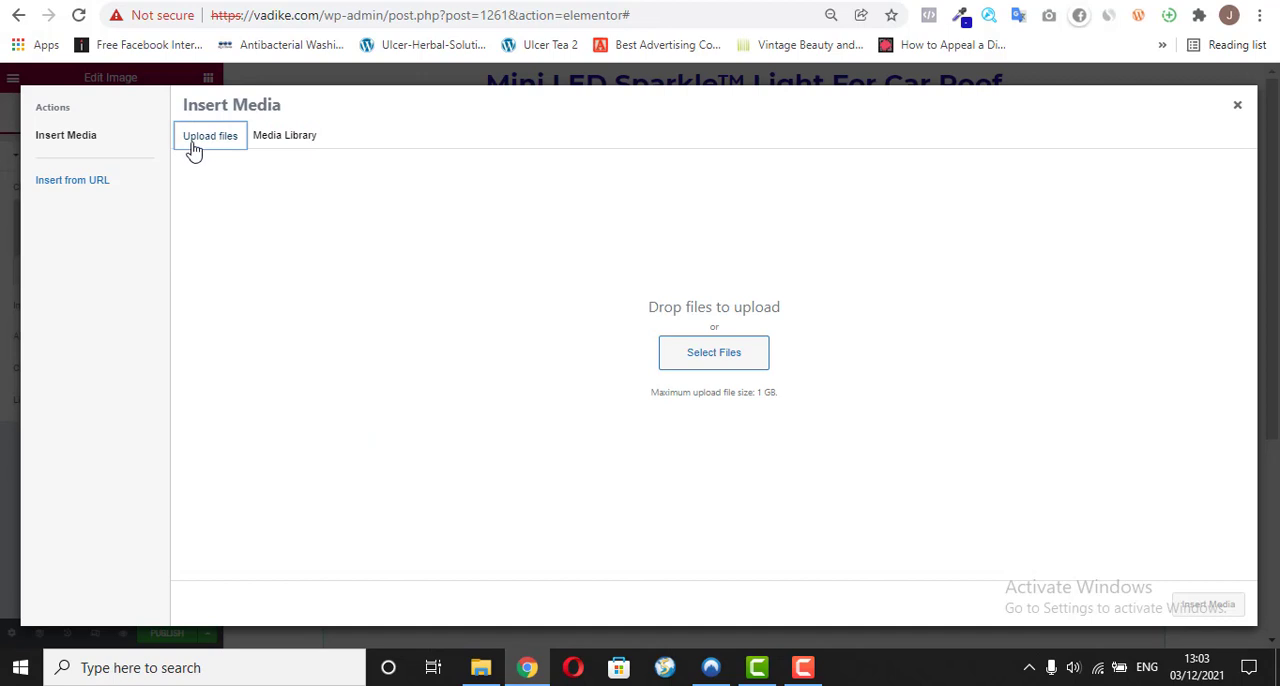
left_click(727, 349)
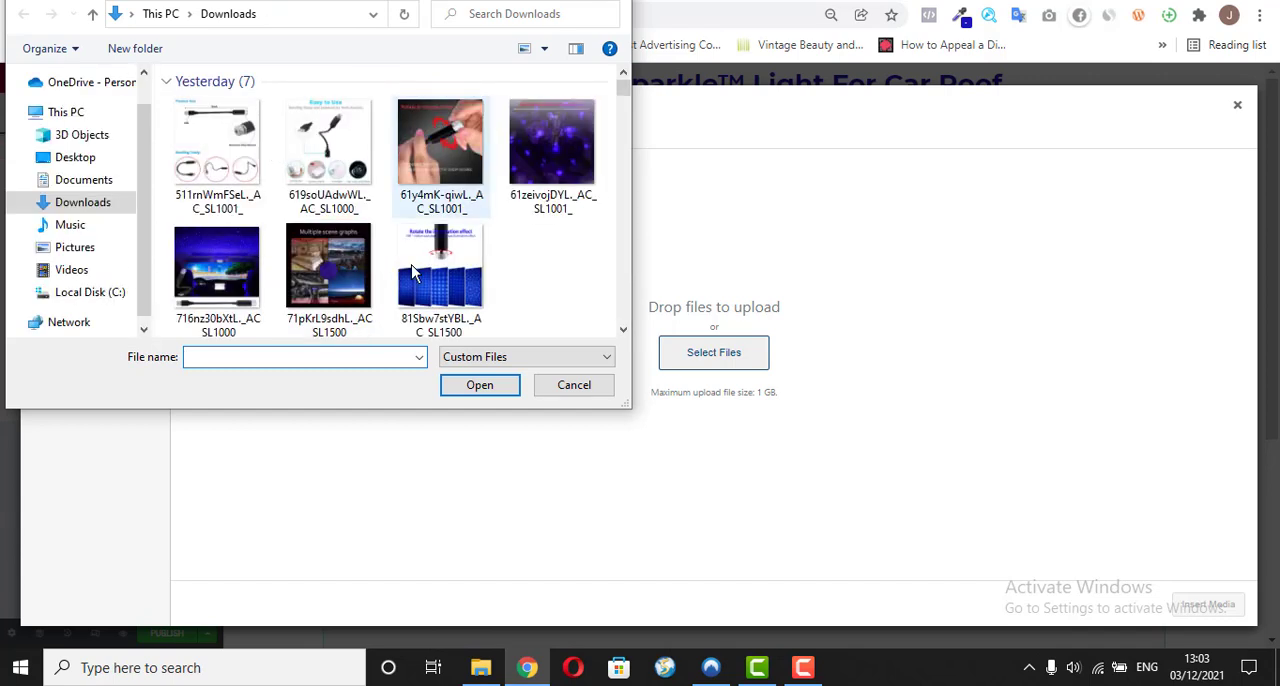
left_click(432, 243)
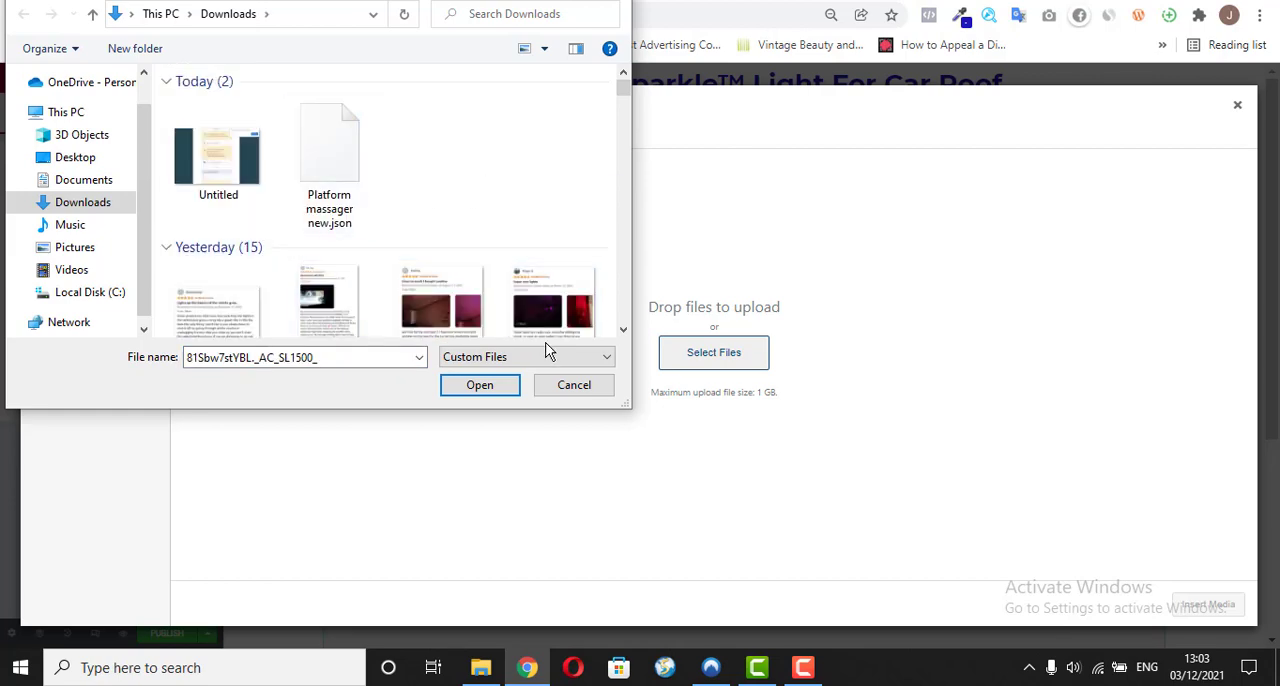
left_click(624, 330)
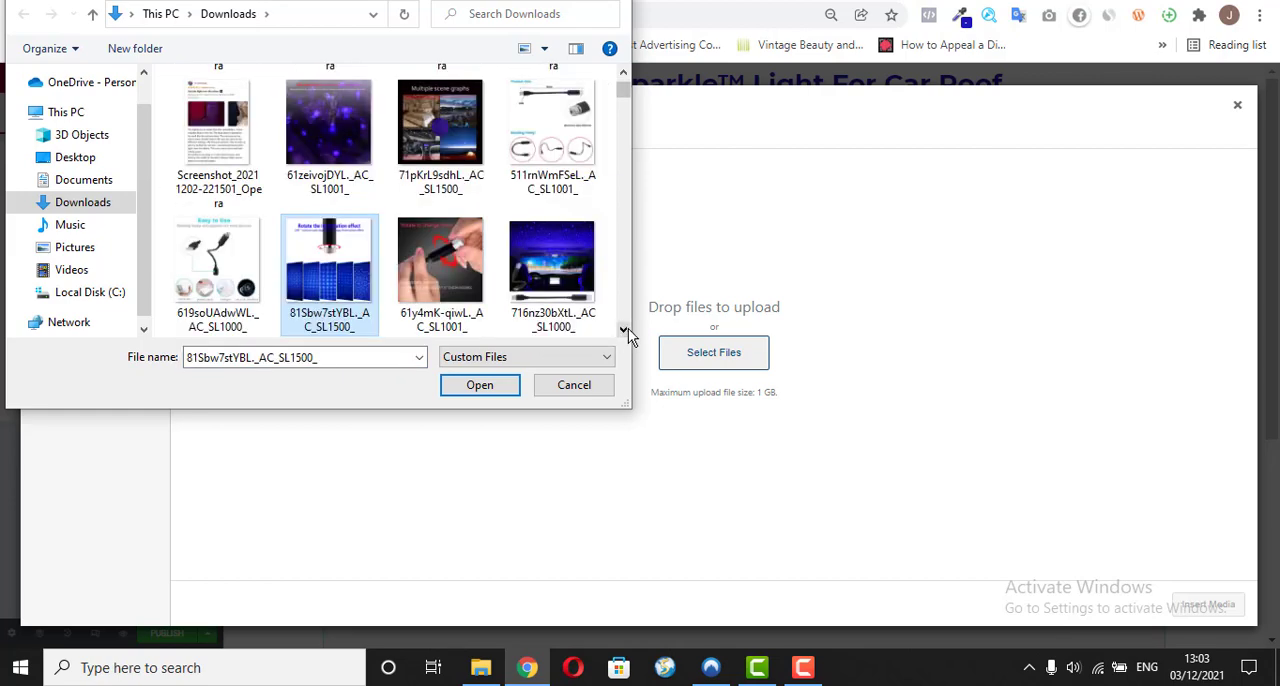
left_click(242, 290)
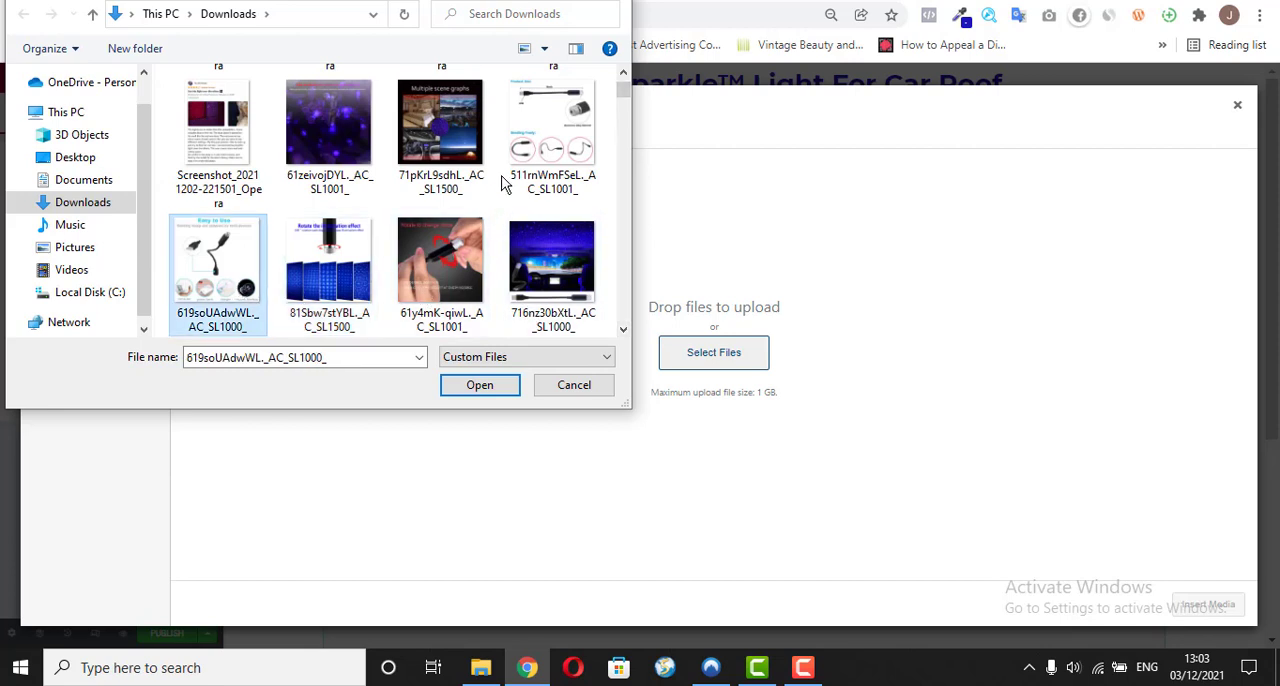
left_click(530, 160)
left_click(450, 150)
left_click(362, 146)
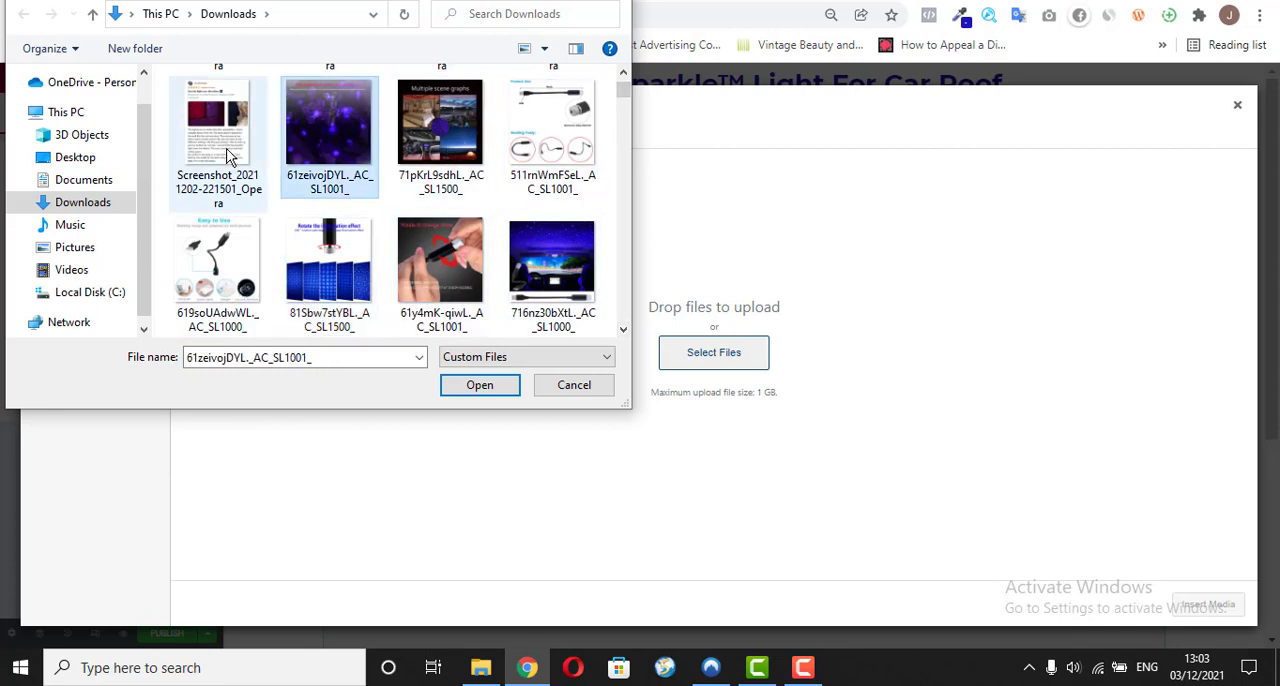
left_click(234, 252)
left_click(316, 252)
left_click(477, 265)
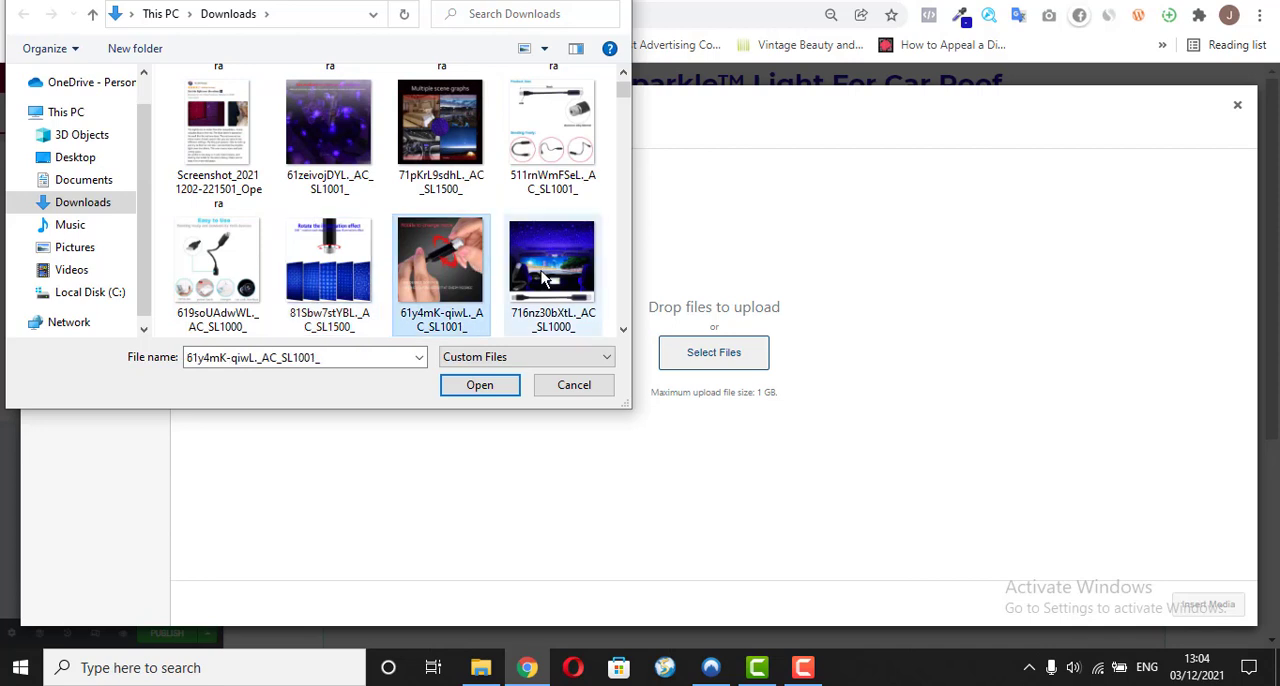
left_click(548, 272)
left_click(564, 196)
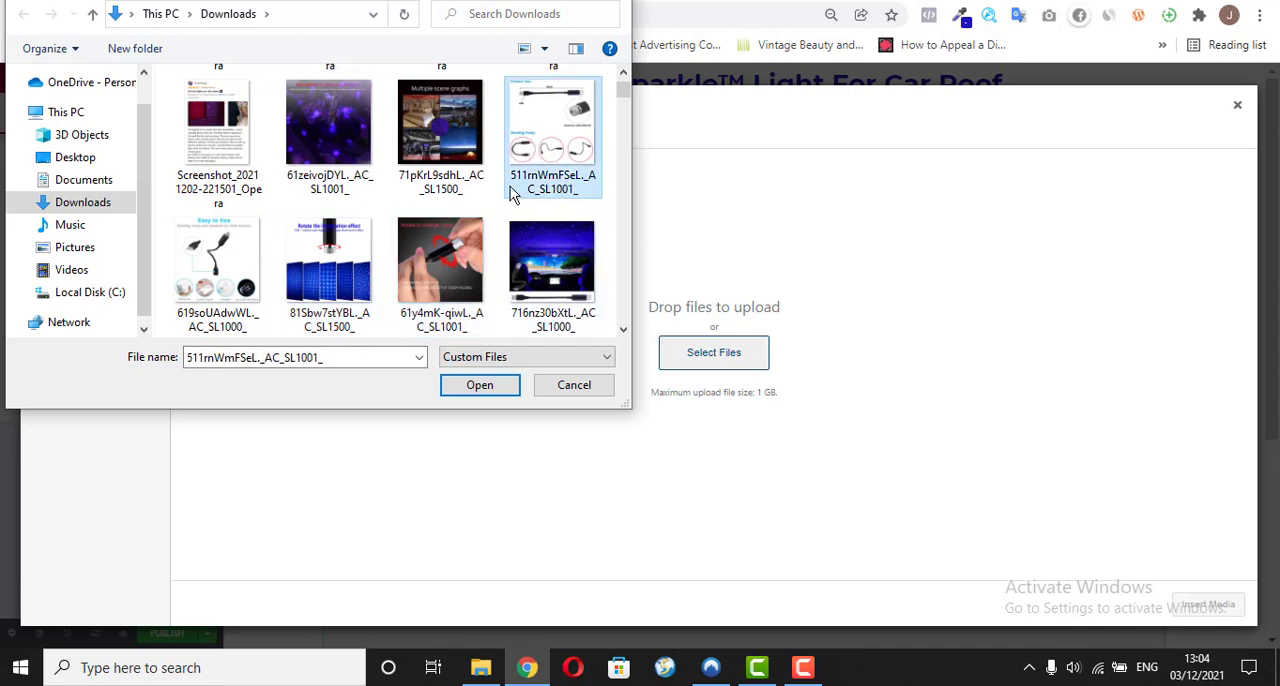
left_click(478, 176)
left_click(340, 160)
left_click(248, 164)
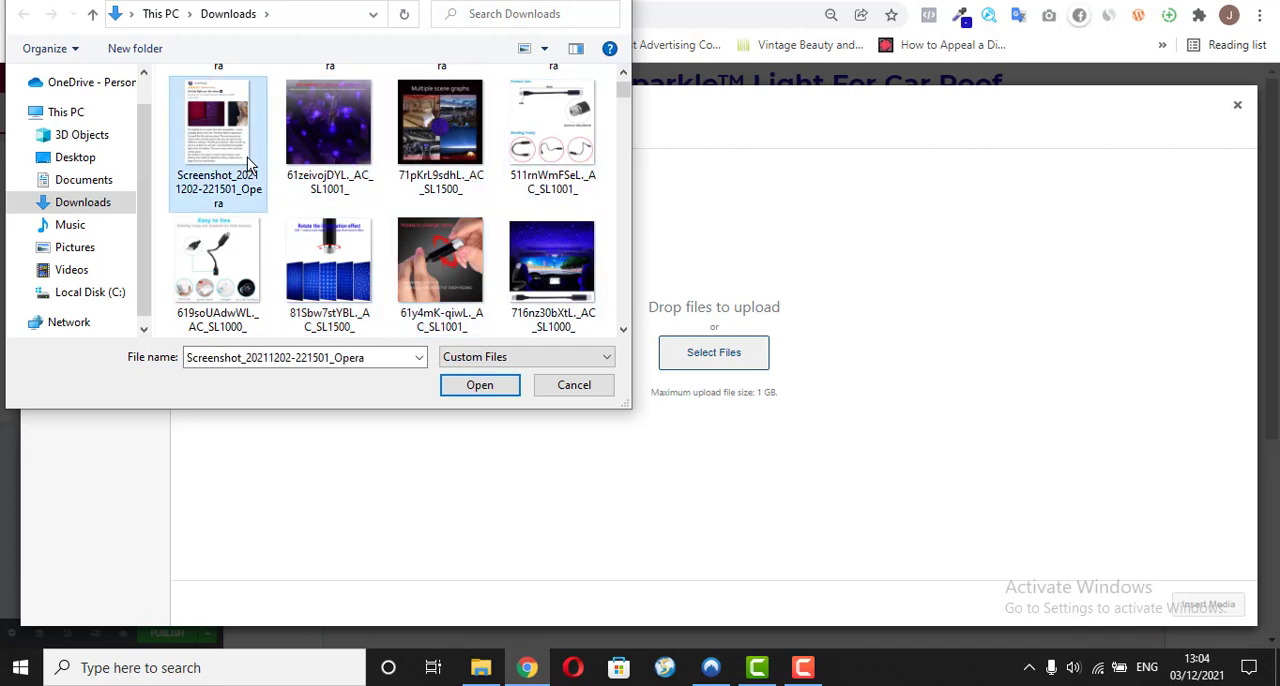
scroll(621, 336, "down", 2)
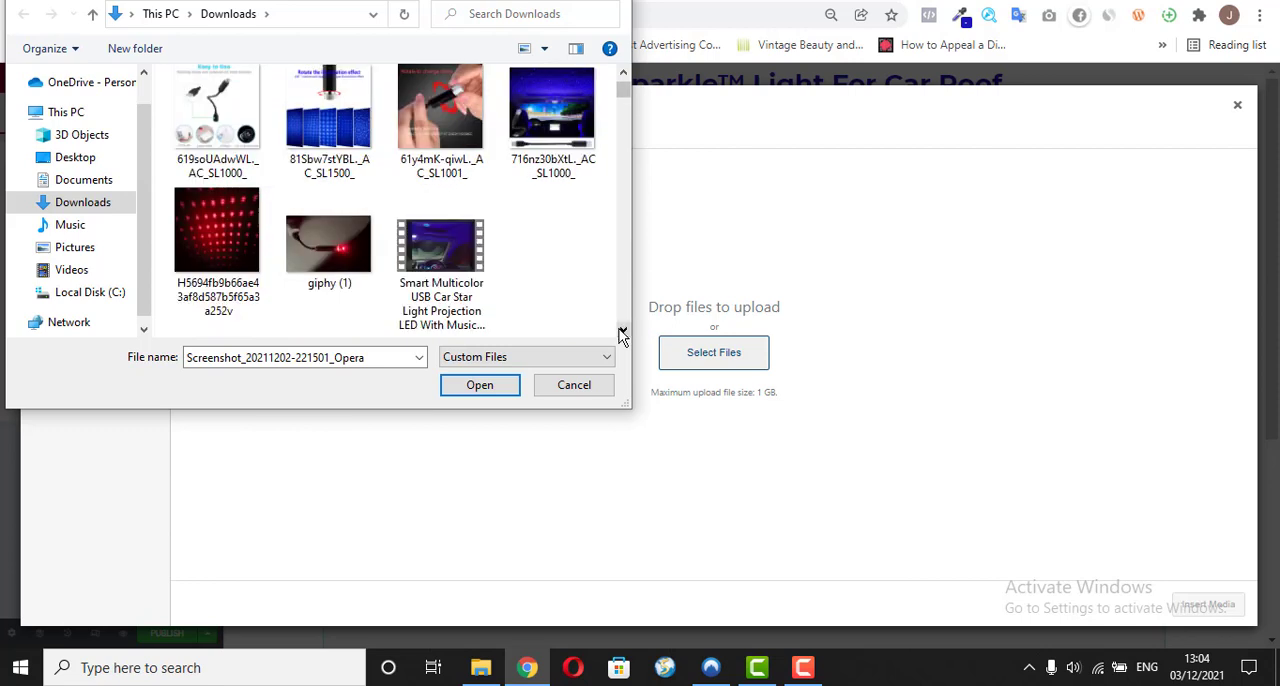
left_click(300, 250)
left_click(210, 230)
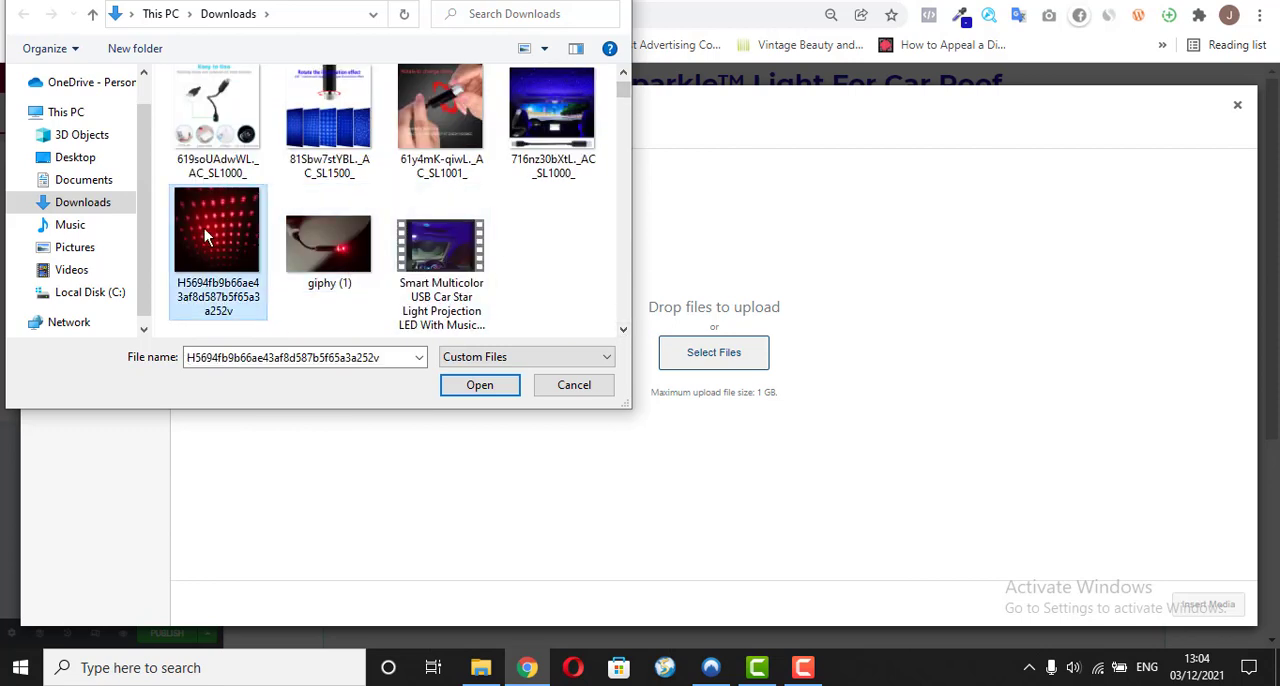
left_click(215, 115)
left_click(440, 115)
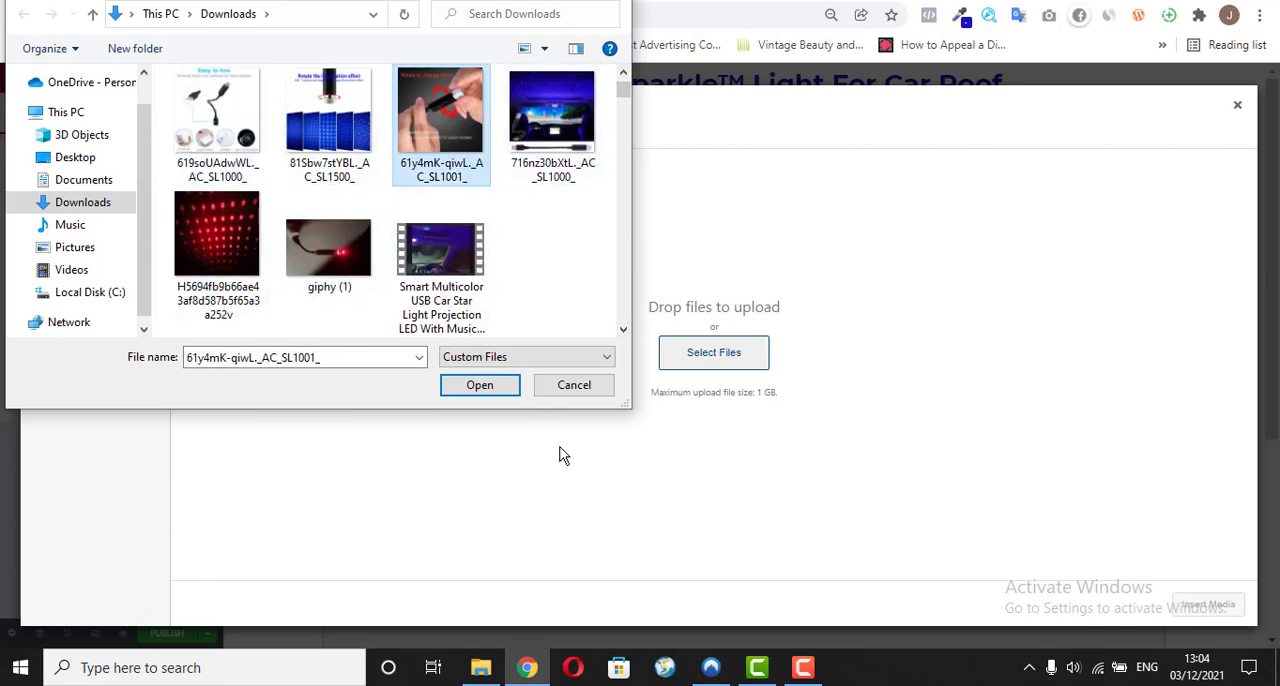
left_click(567, 386)
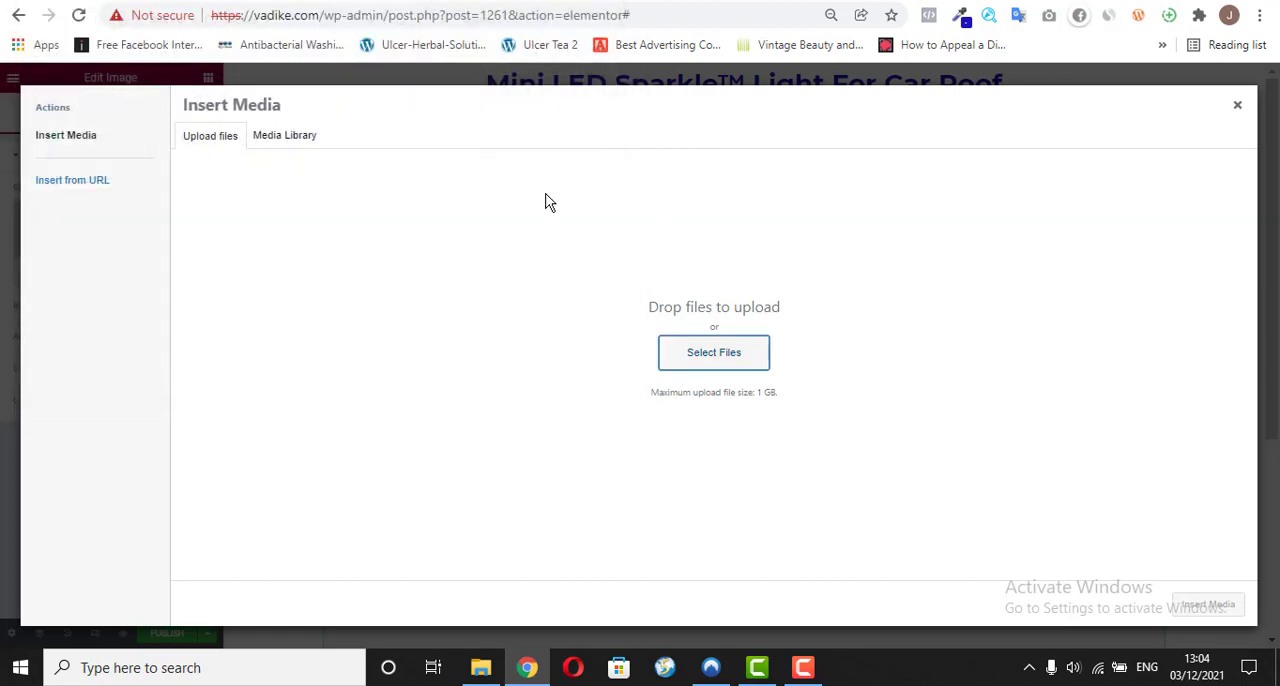
Step: Insert the car interior star light picture 716nz30bXtL._AC_SL1000_ from the media library into the Image widget
left_click(278, 141)
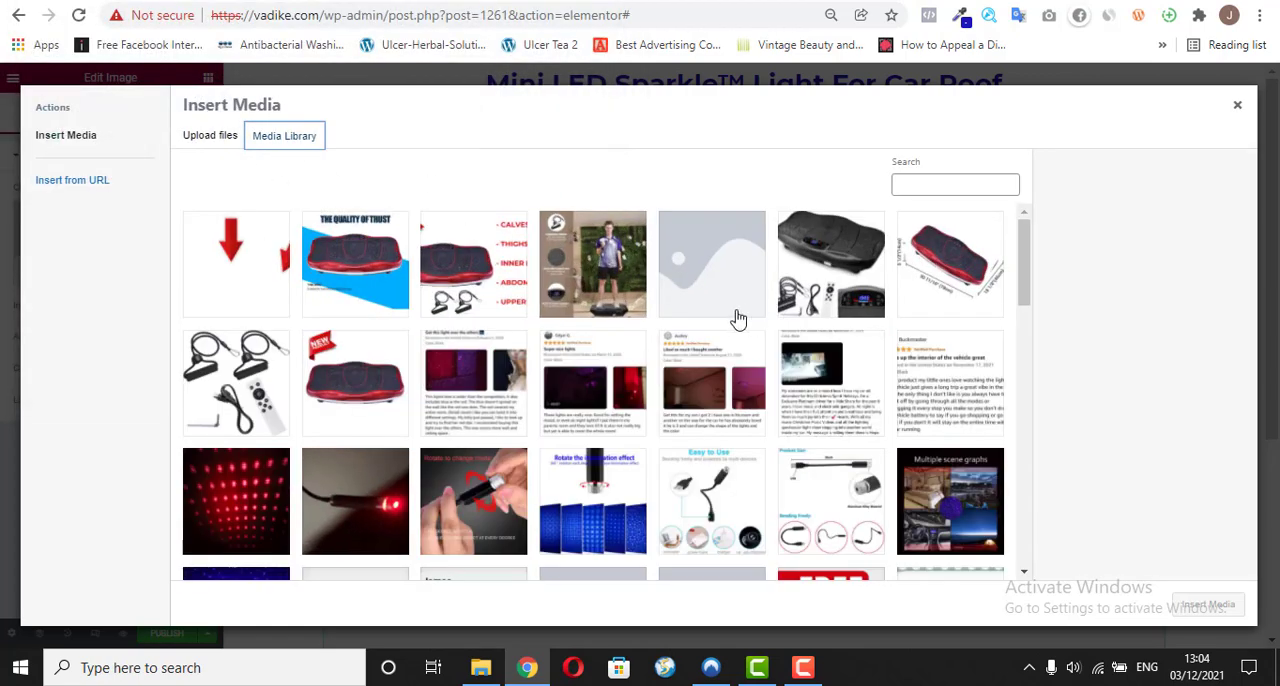
left_click(1024, 572)
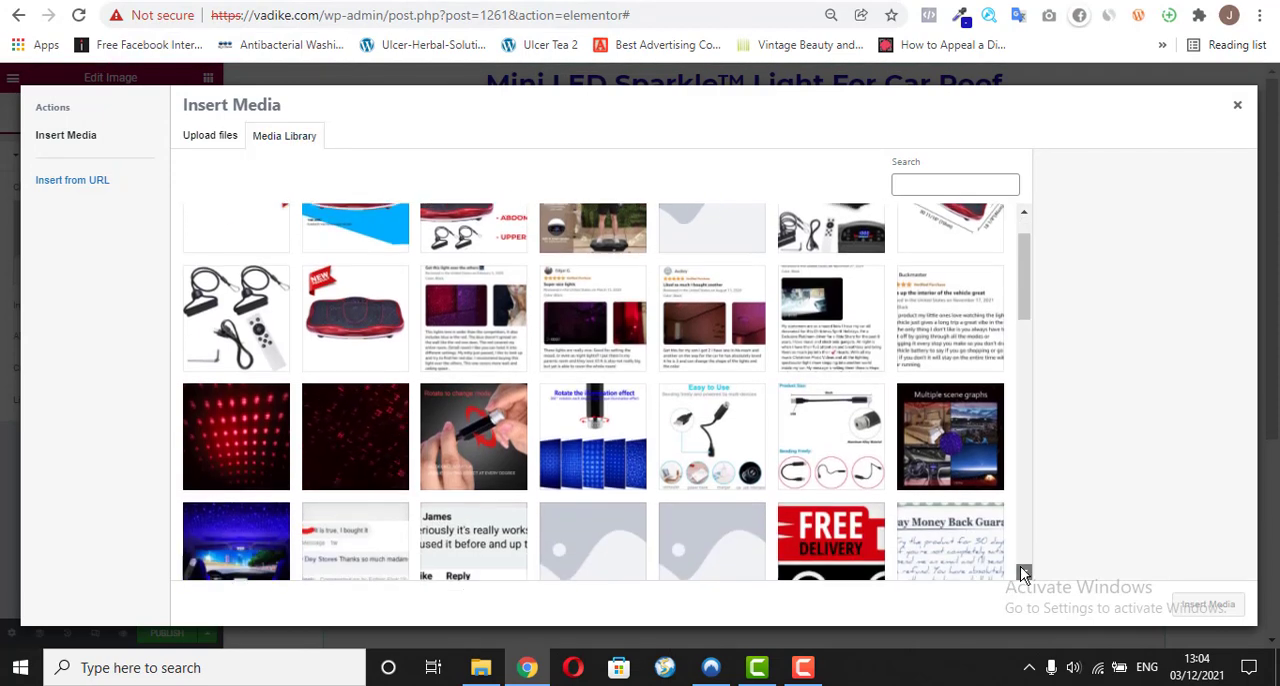
left_click(1024, 572)
left_click(250, 461)
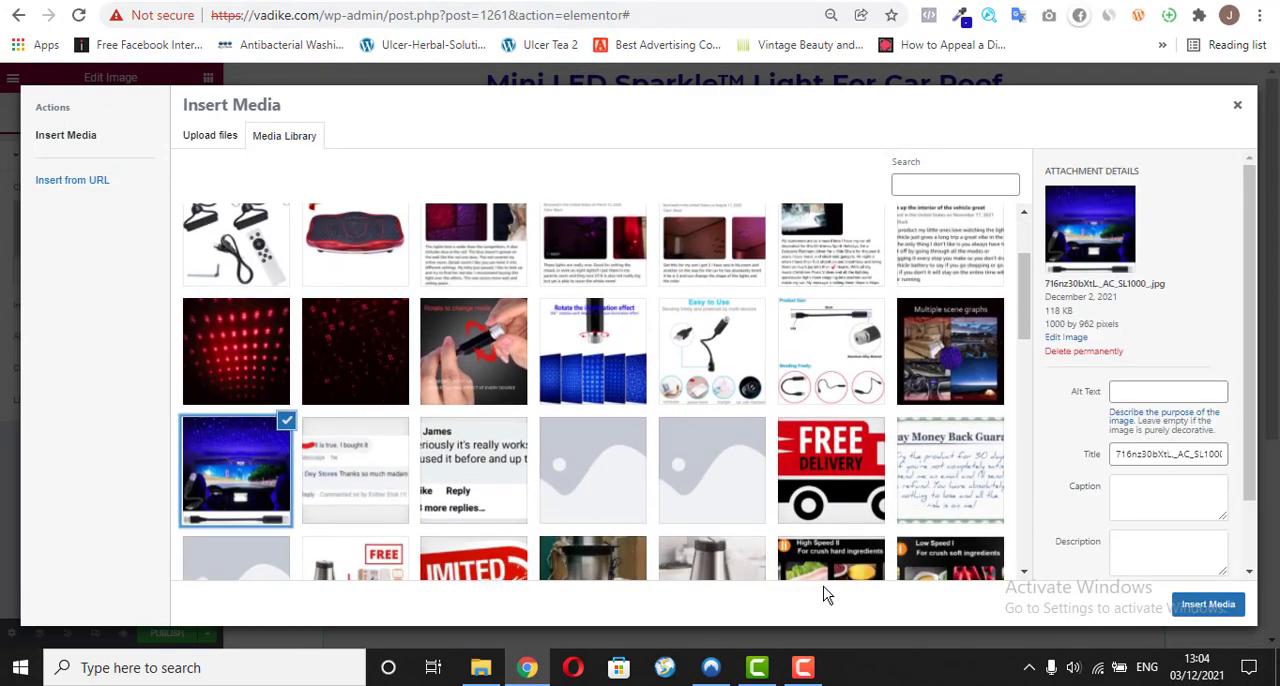
left_click(1186, 600)
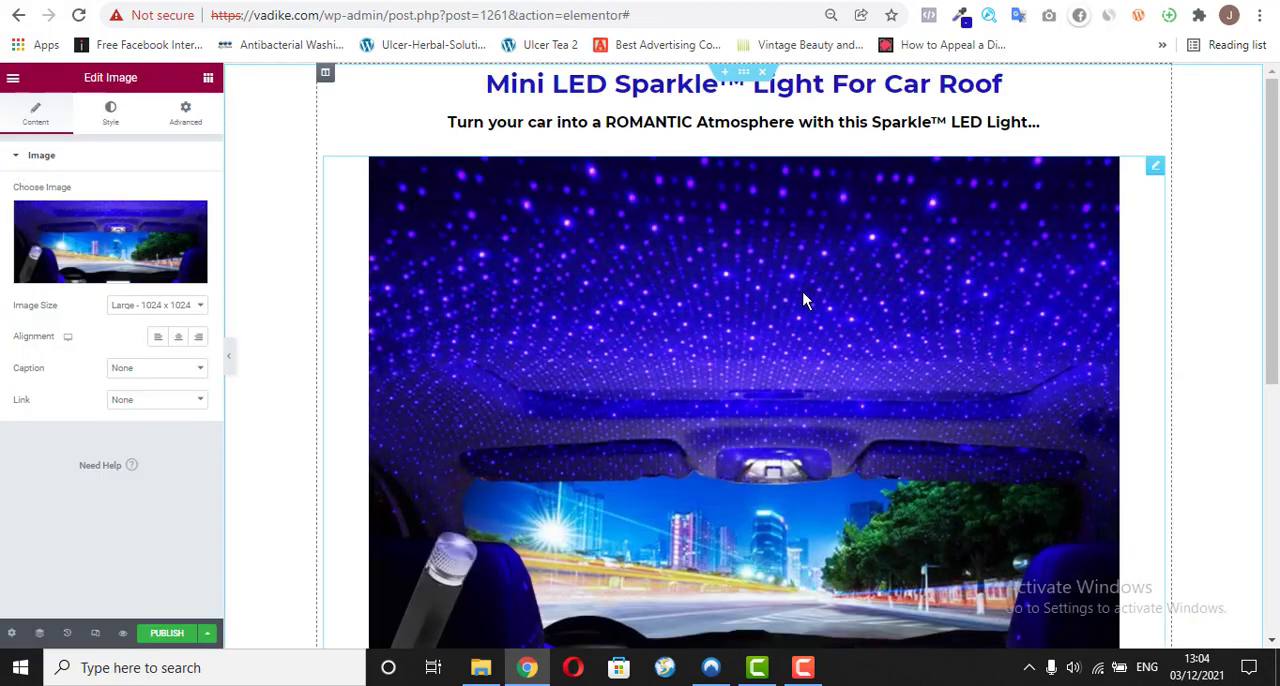
Step: Review the inserted image and check which content follows the main images on the existing vadike.com/o/ page
left_click_drag(1276, 302, 1277, 367)
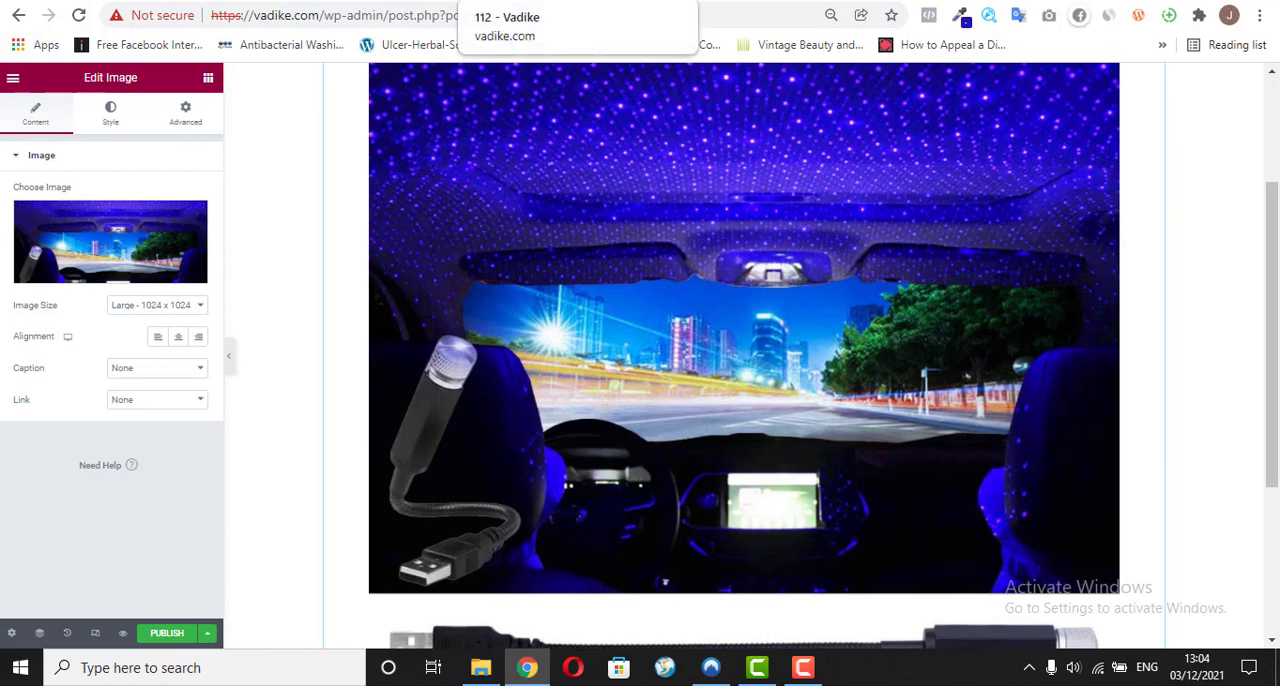
left_click(530, 2)
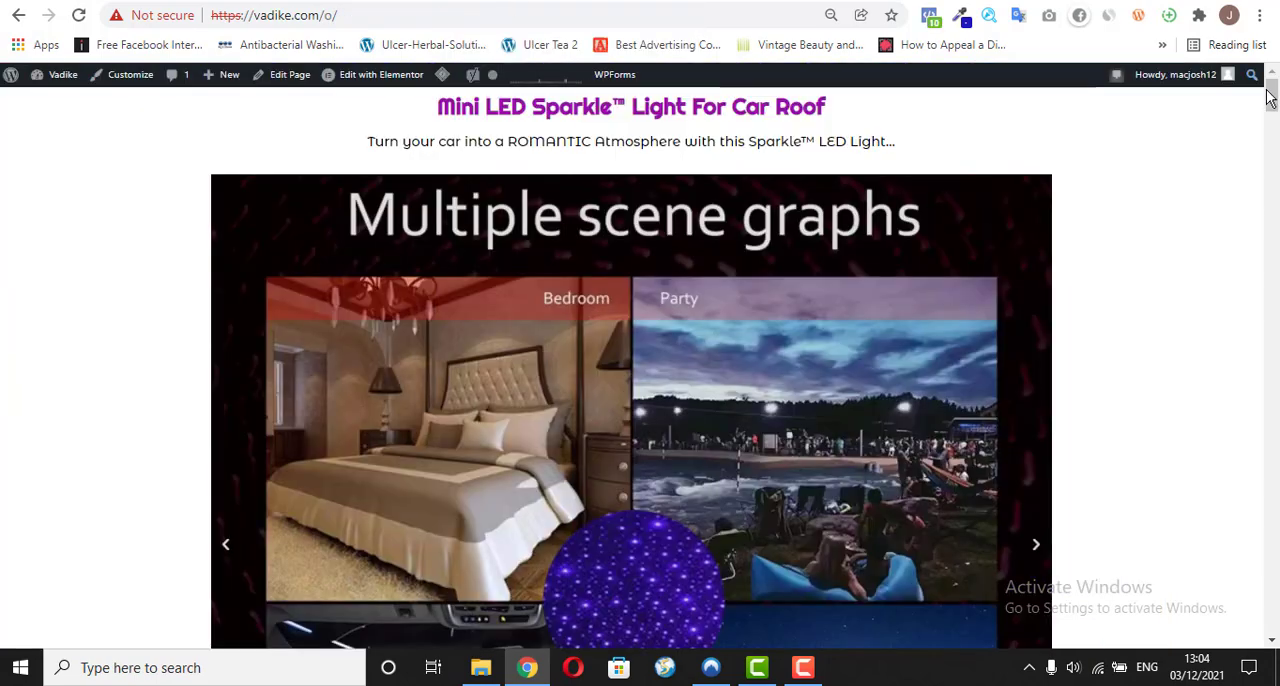
left_click_drag(1272, 100, 1273, 147)
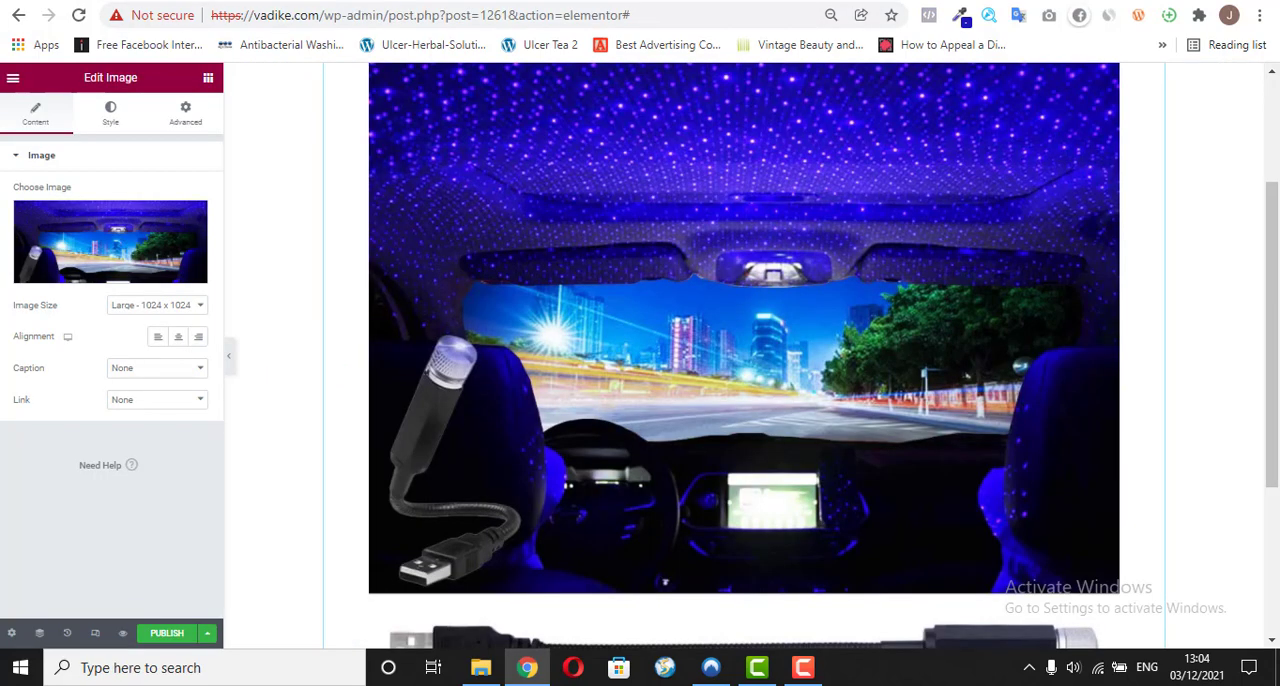
Step: Add a single-column section below the product image and place a centred Button widget in it
scroll(867, 510, "down", 3)
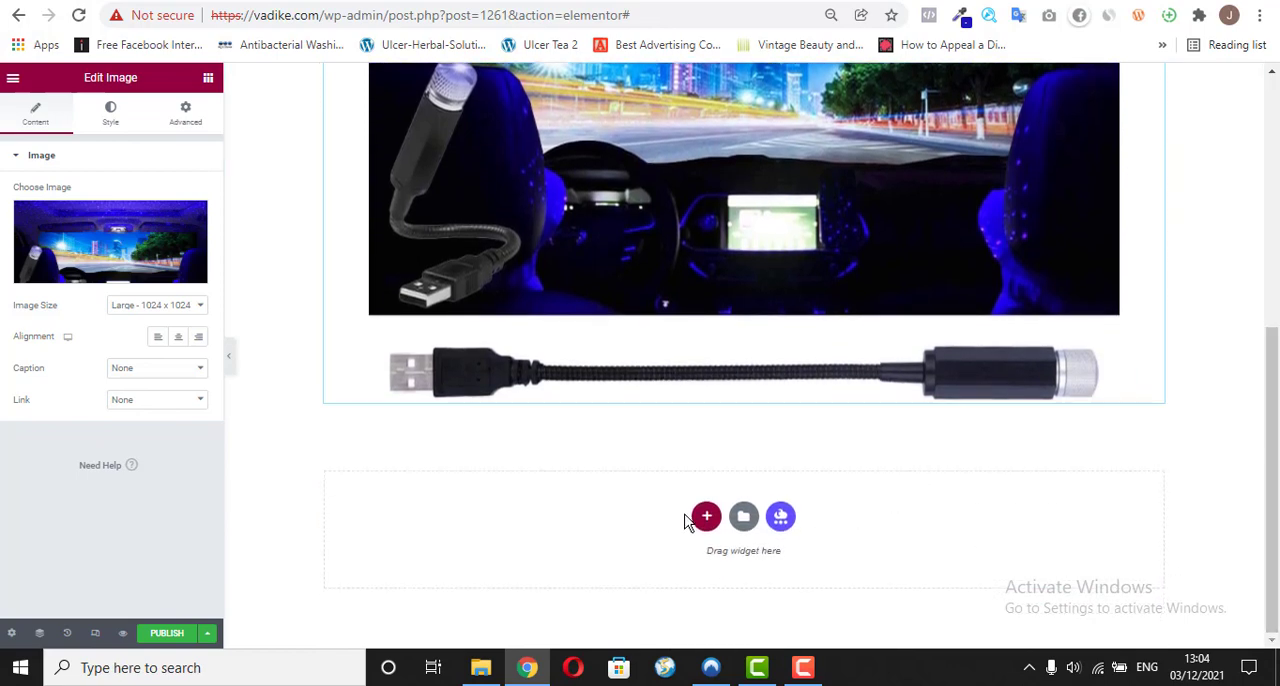
left_click(706, 516)
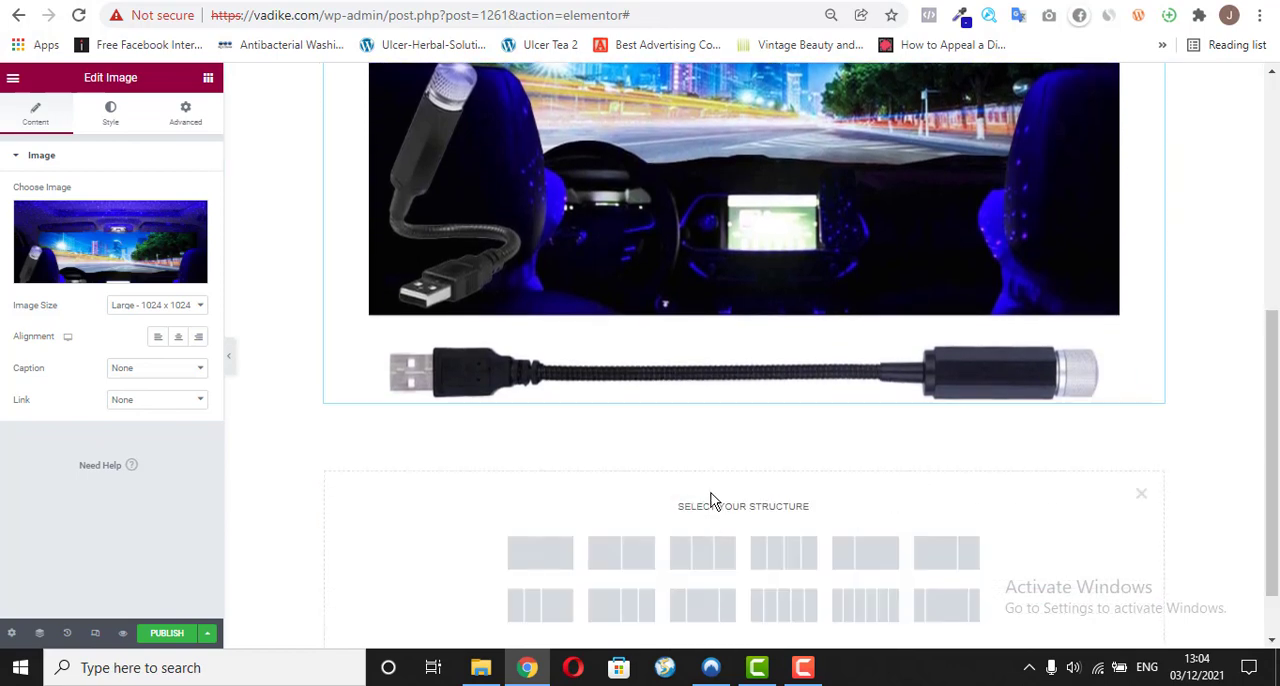
left_click(554, 552)
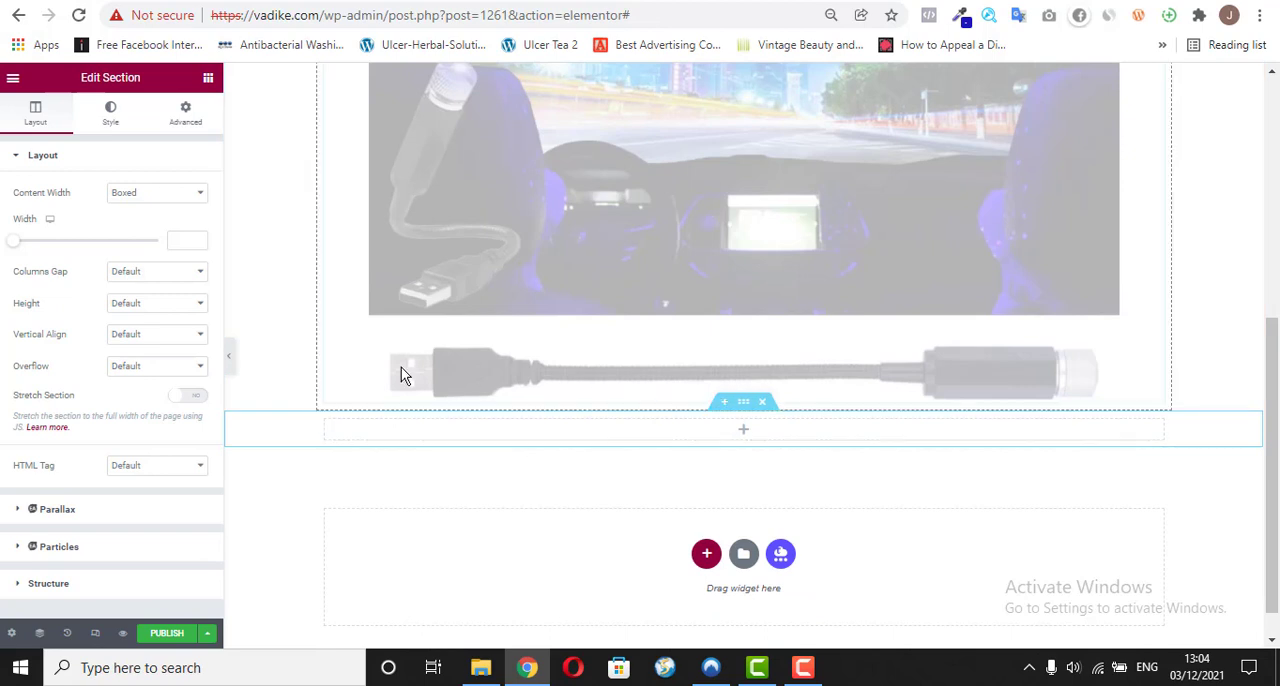
left_click(208, 78)
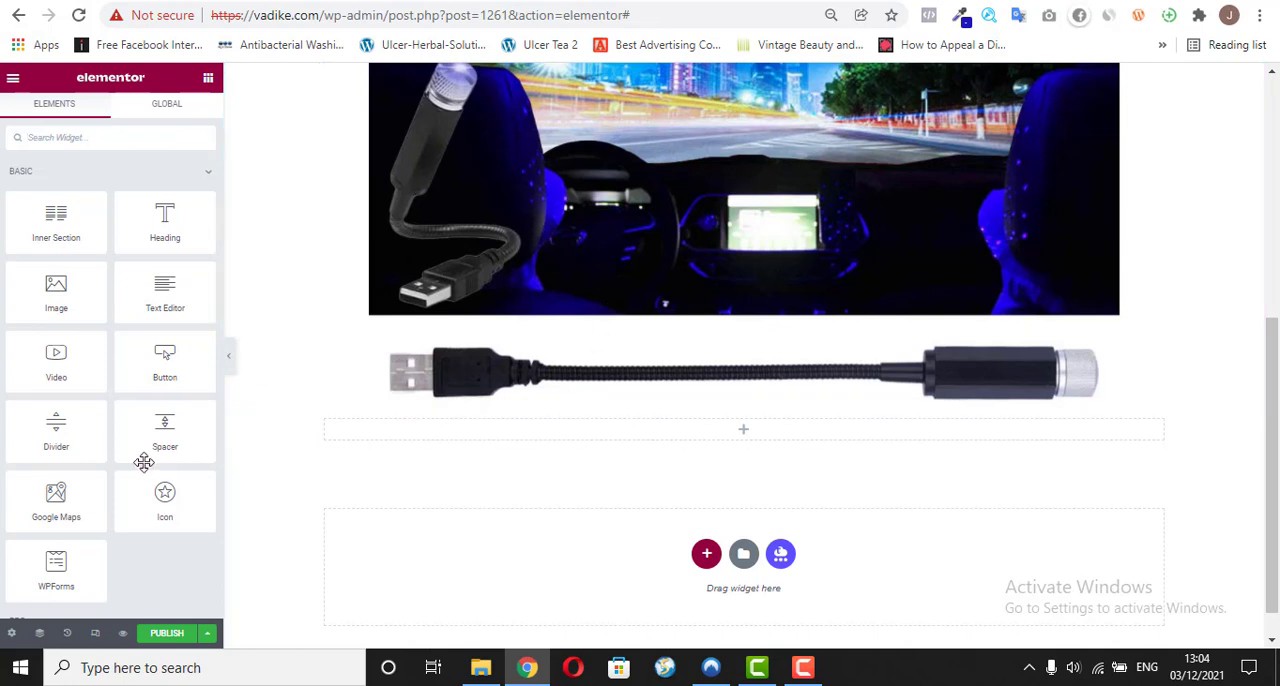
left_click_drag(160, 370, 627, 442)
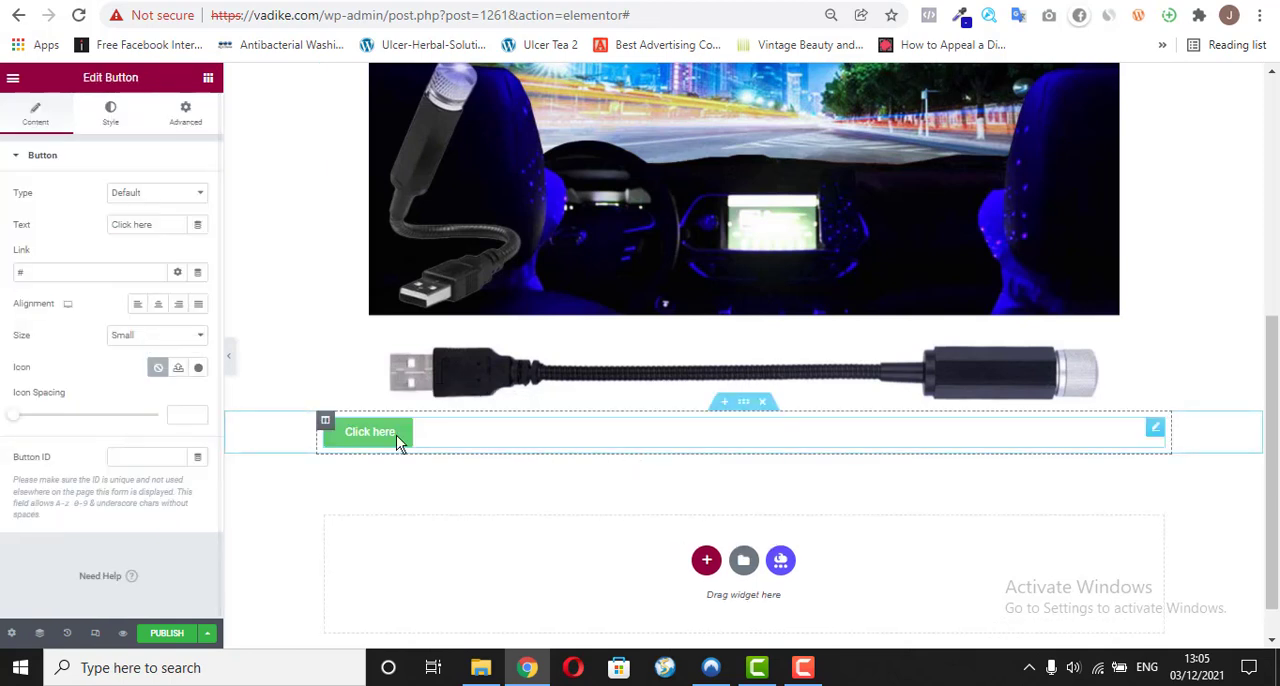
left_click(160, 306)
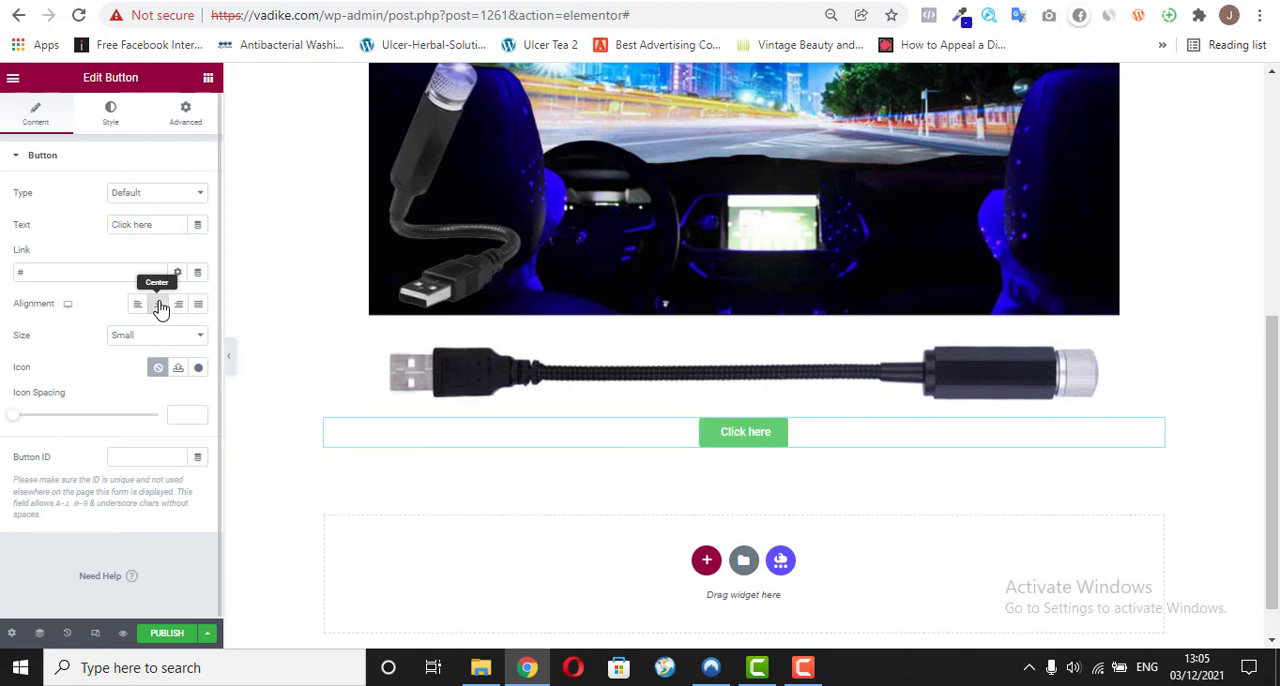
Step: Set the new button's text to "I Just Want To Order Now"
triple_click(157, 226)
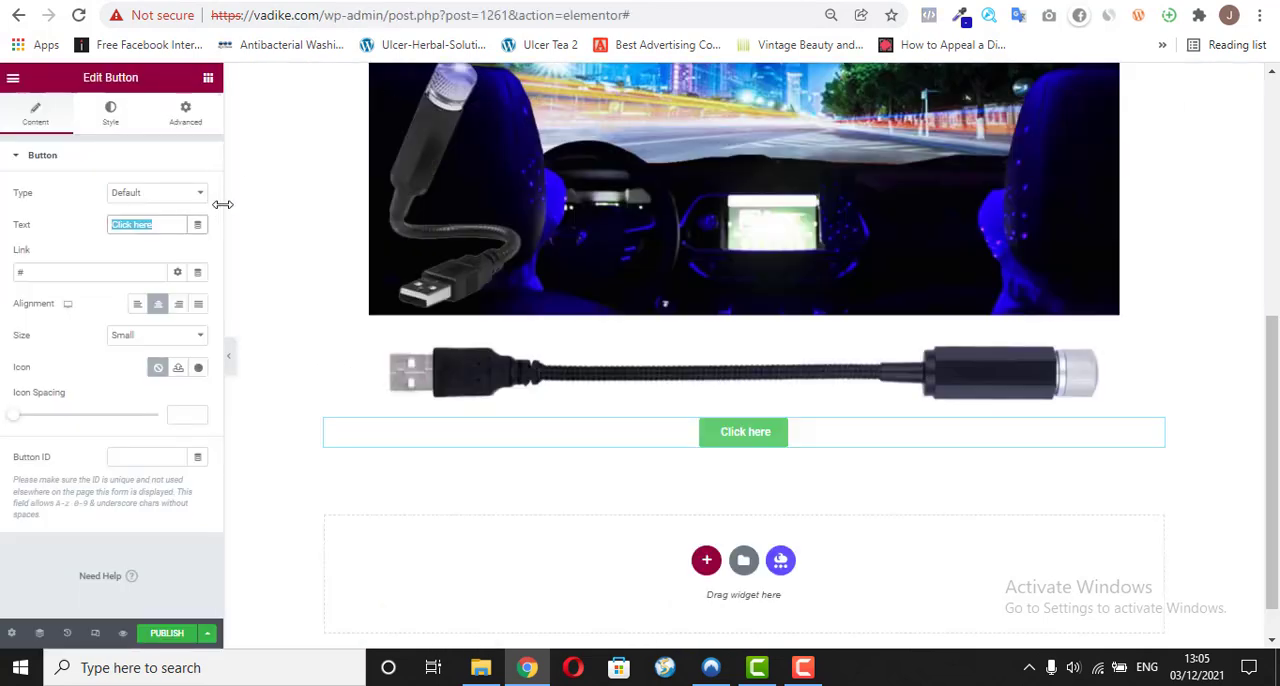
type("I Ju")
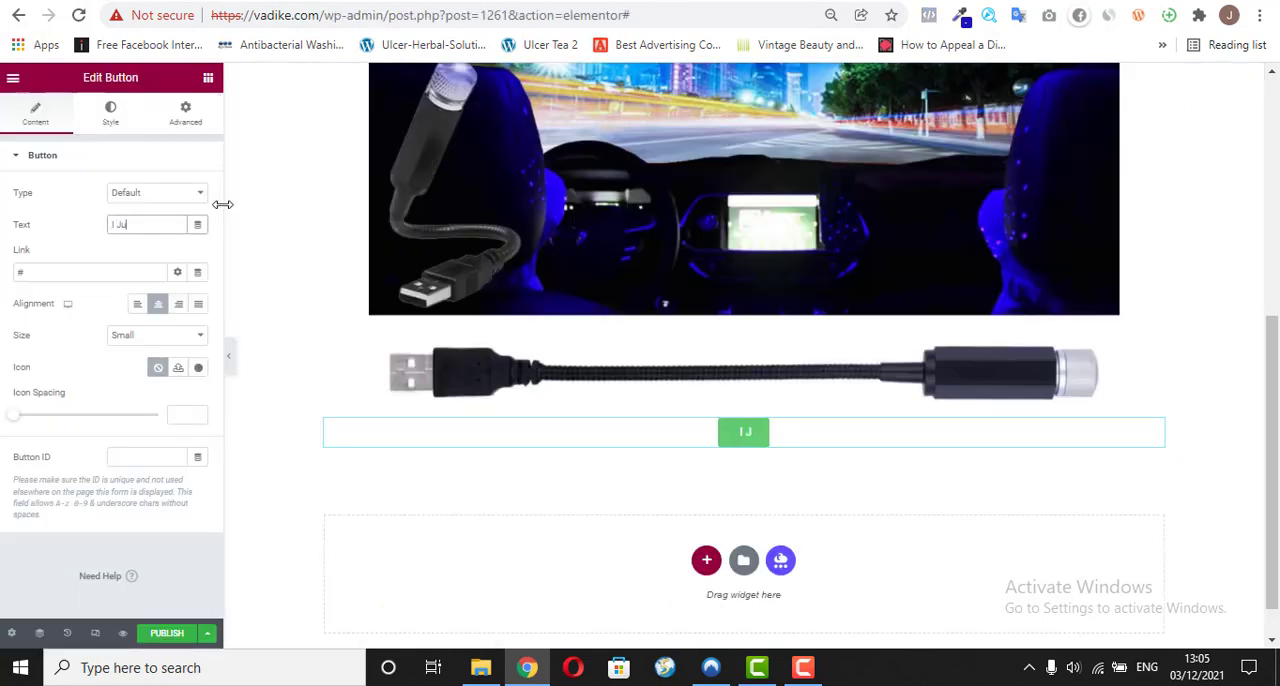
type("st Want T")
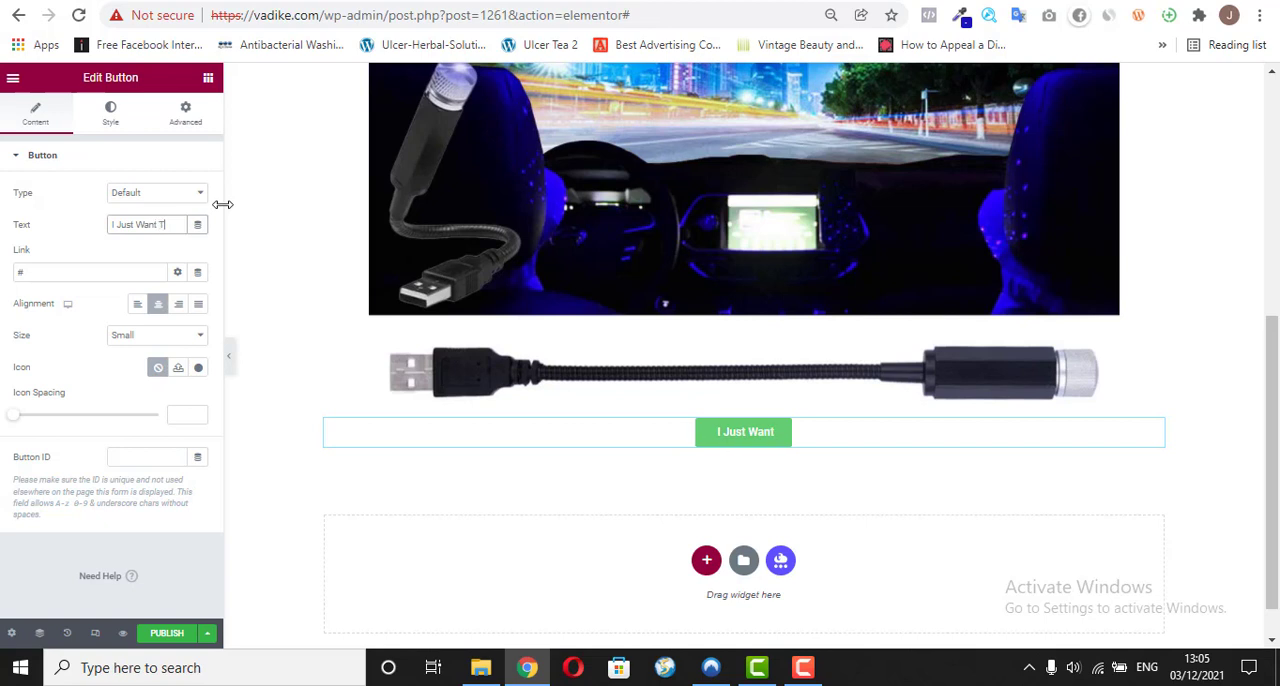
type("o Or")
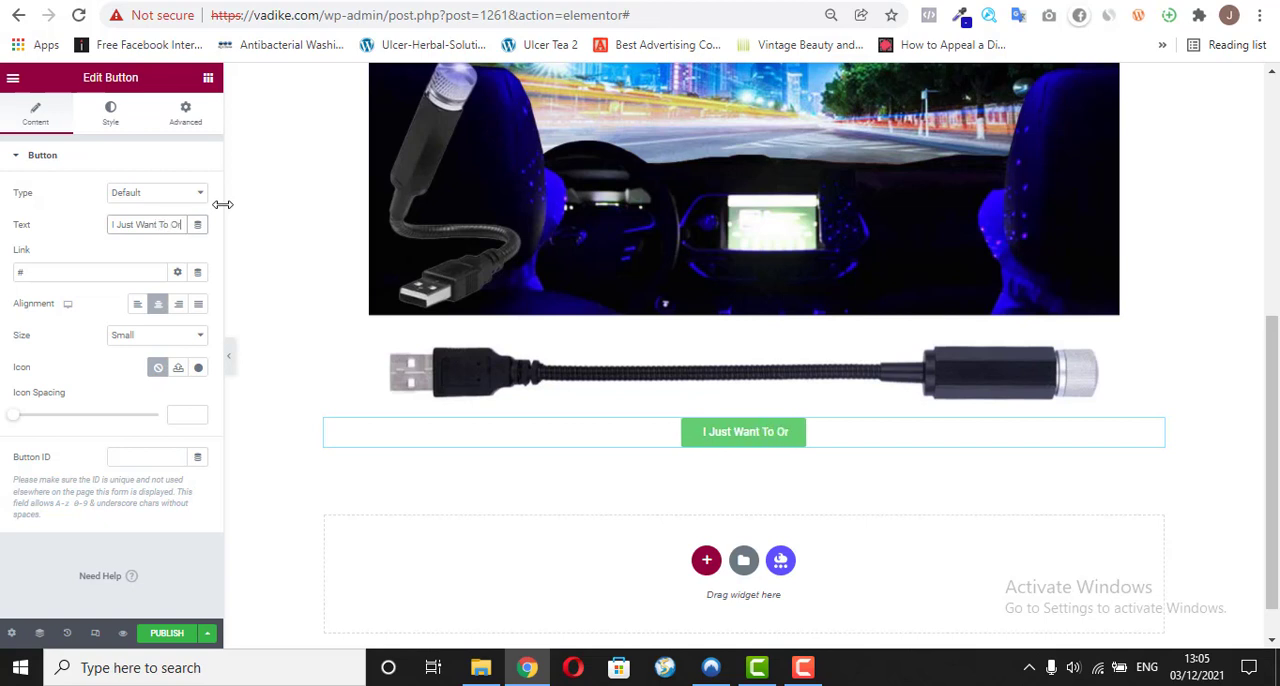
type("der Now")
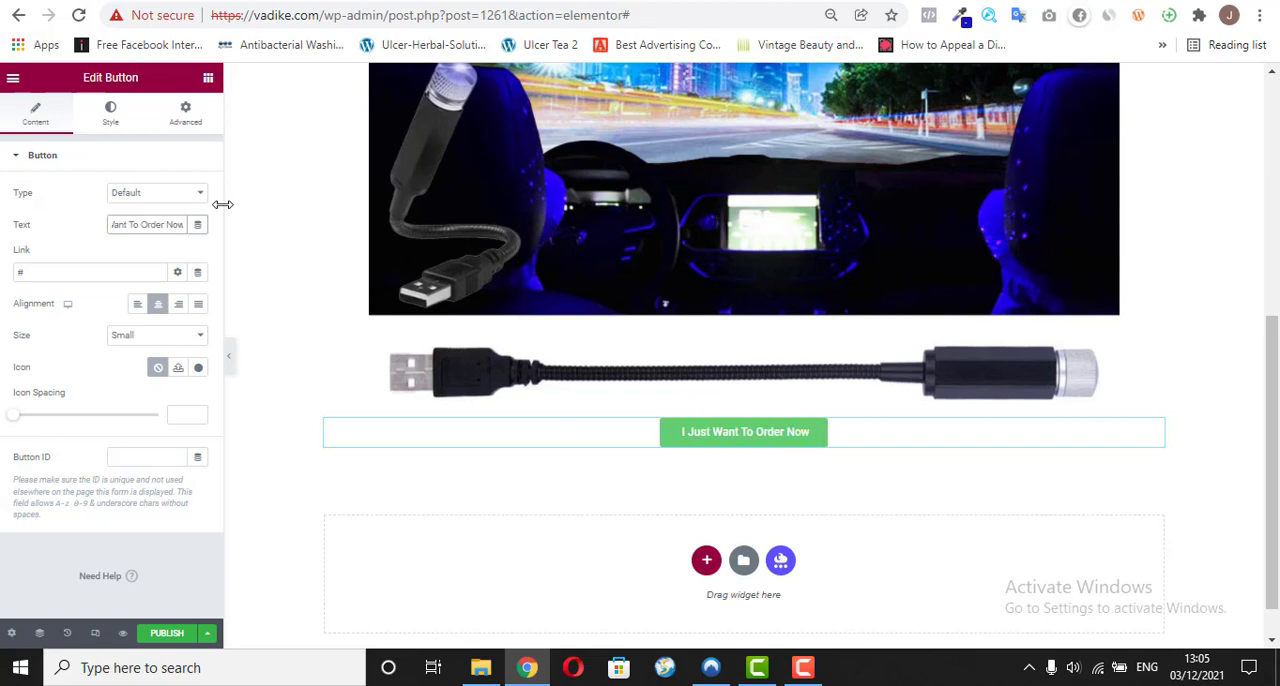
Step: Give the order button the outlined circle right-arrow icon from the icon library and position it after the text
left_click(195, 371)
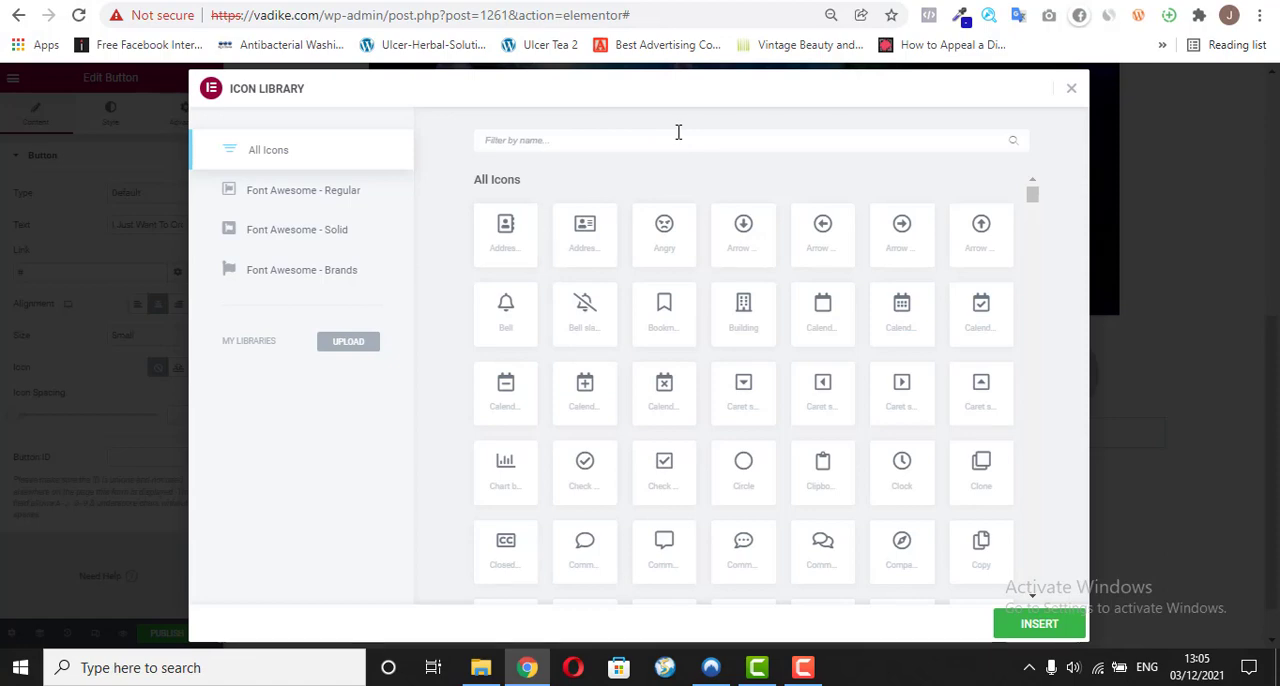
type("arro")
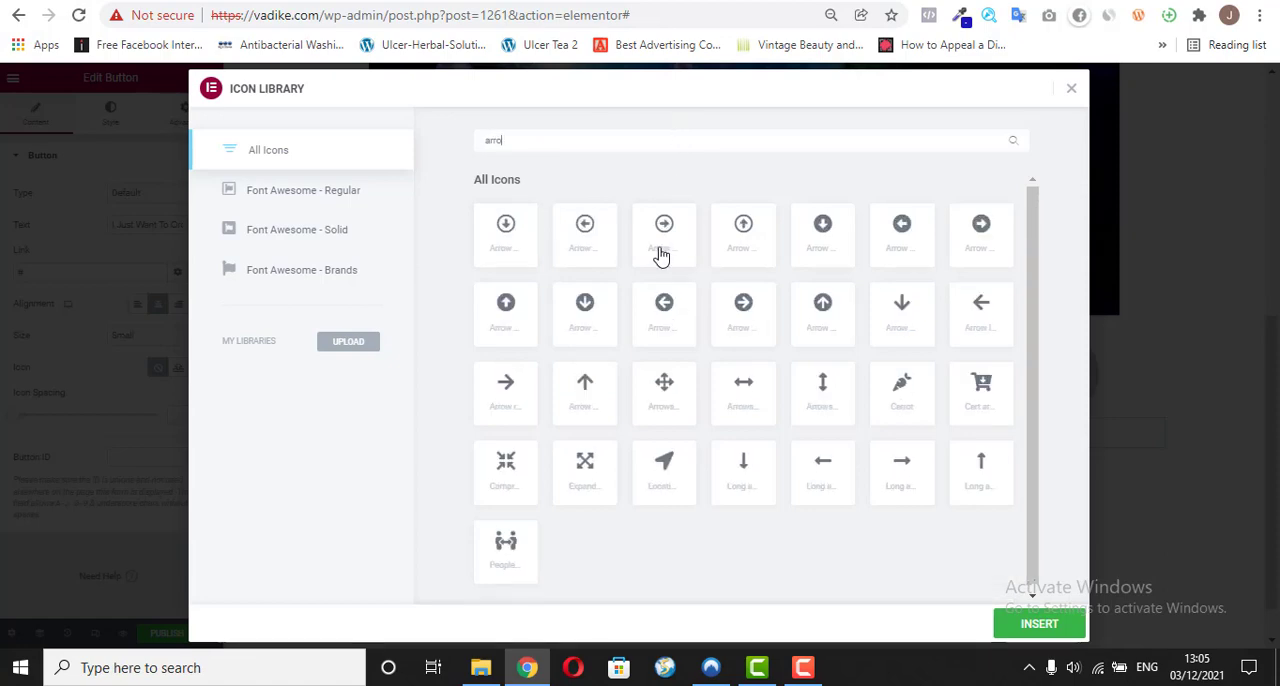
left_click(661, 250)
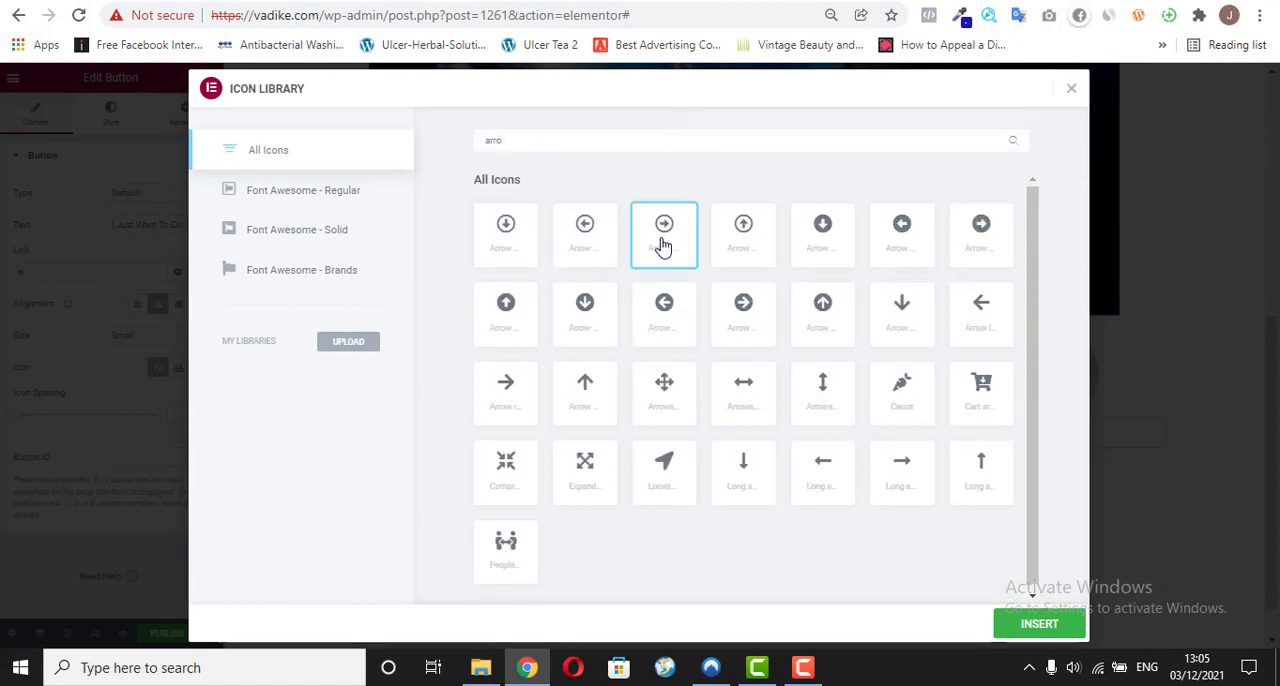
left_click(1052, 622)
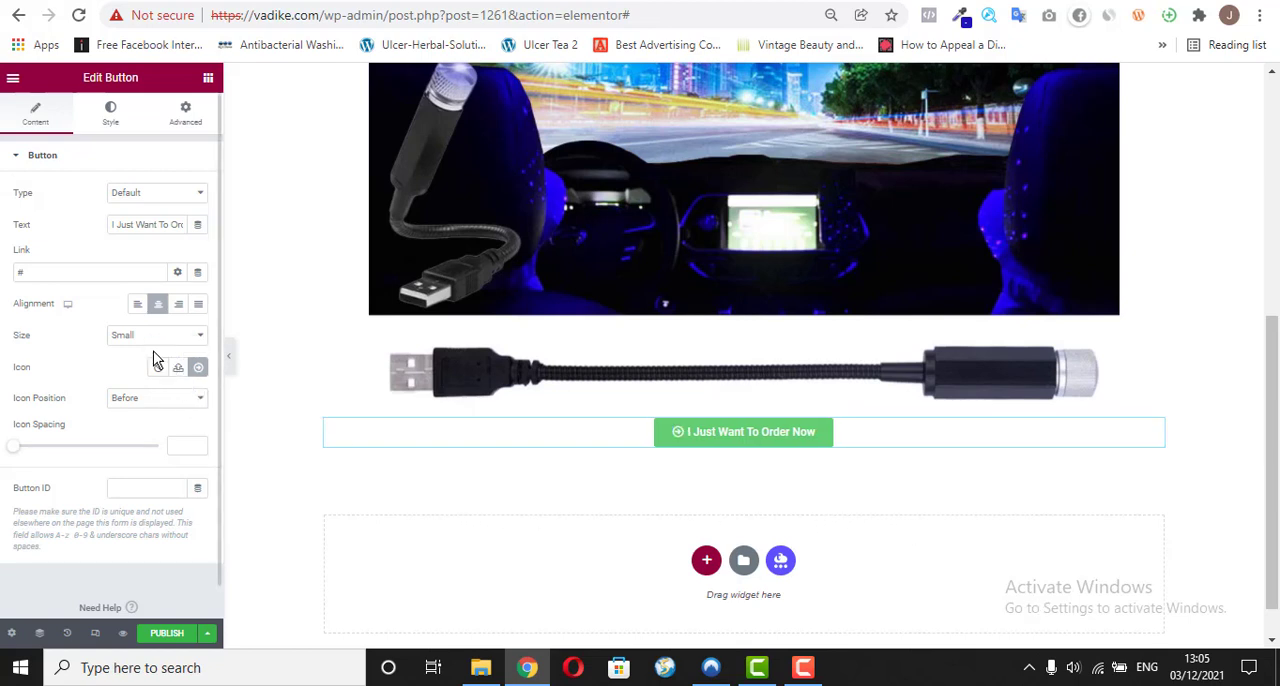
left_click(138, 401)
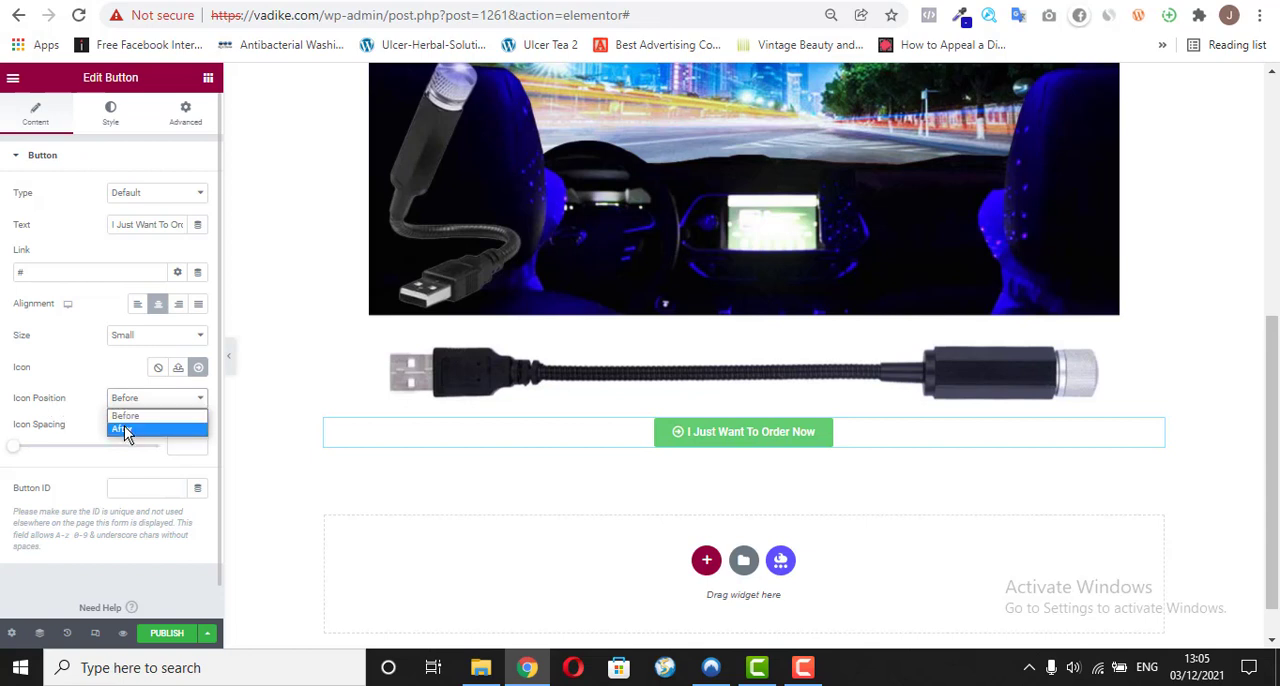
left_click(124, 430)
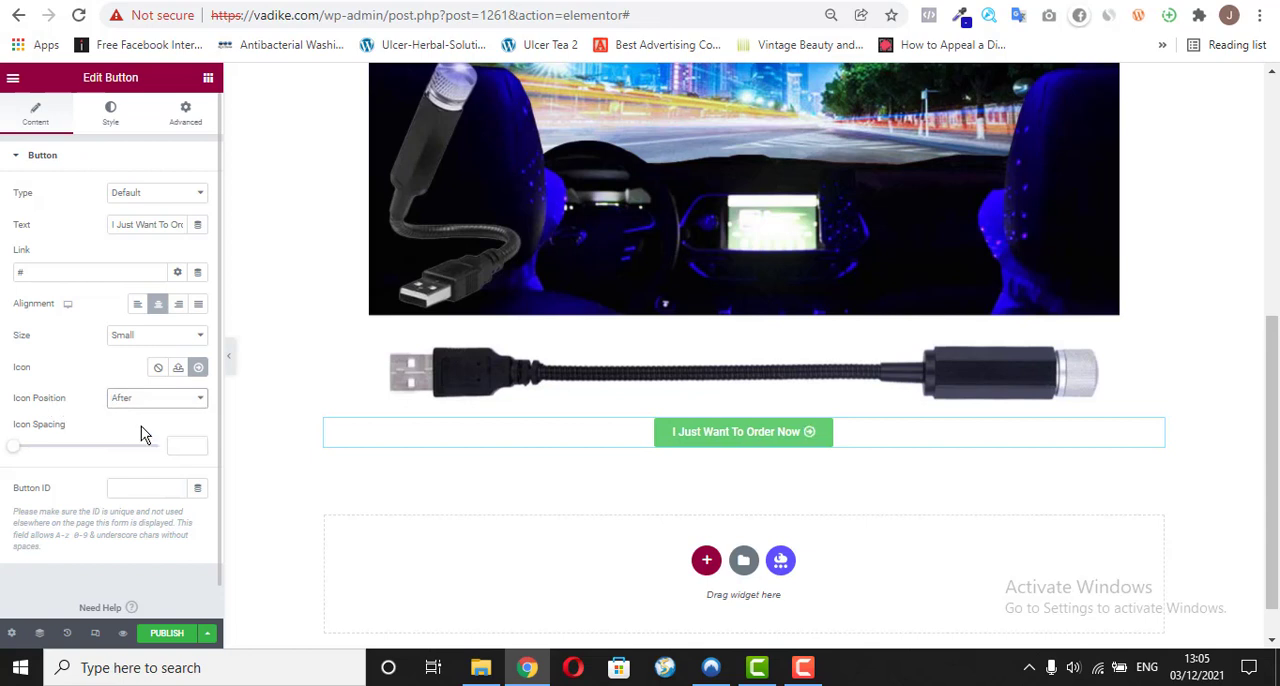
left_click(514, 1)
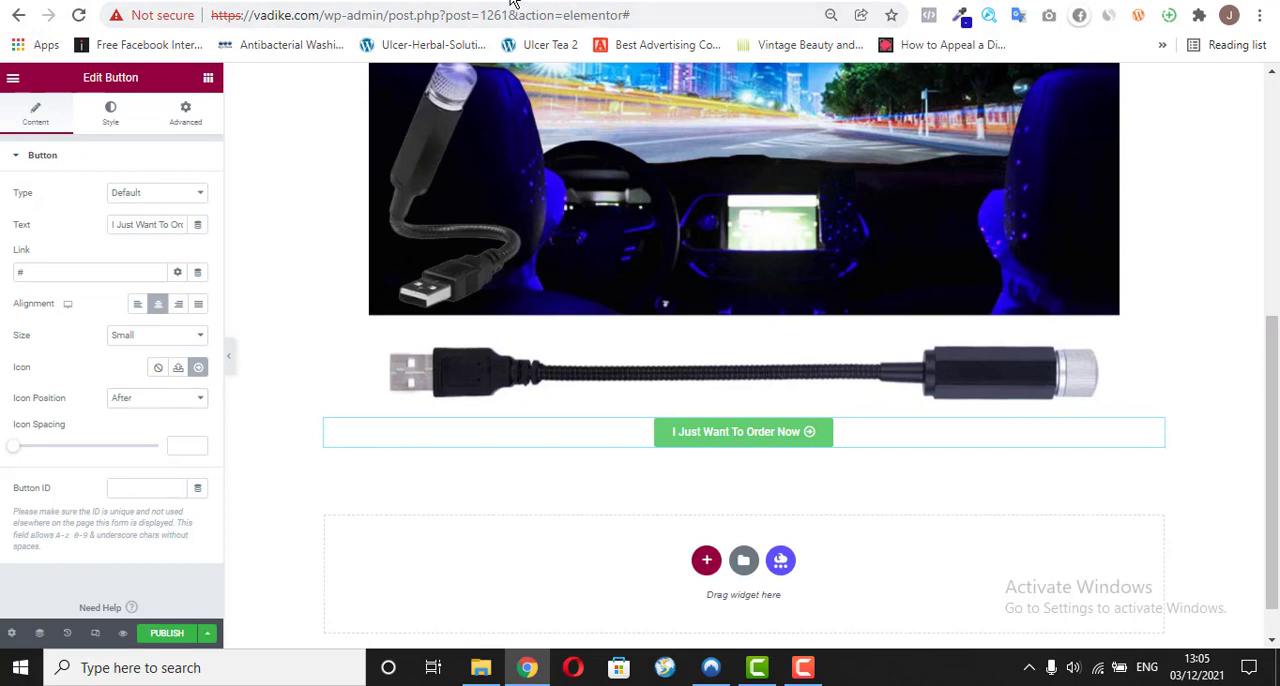
left_click(640, 1)
Step: Set the order button's font family to Montserrat
left_click(109, 114)
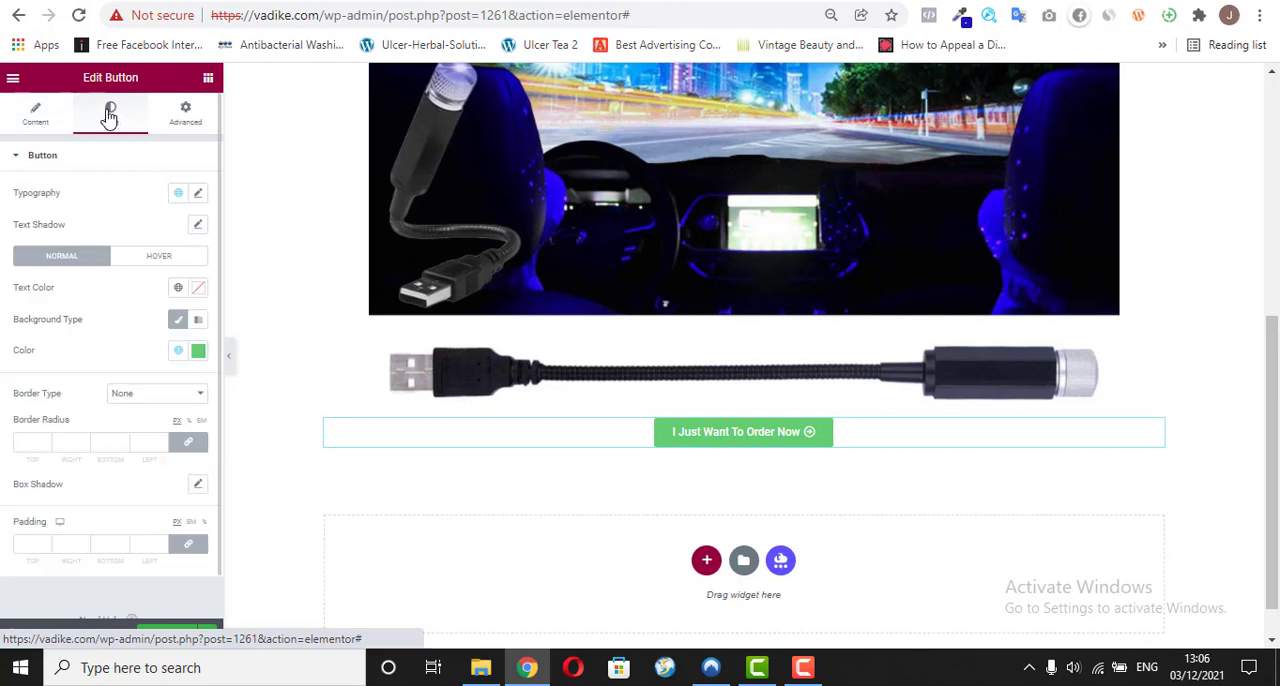
left_click(198, 196)
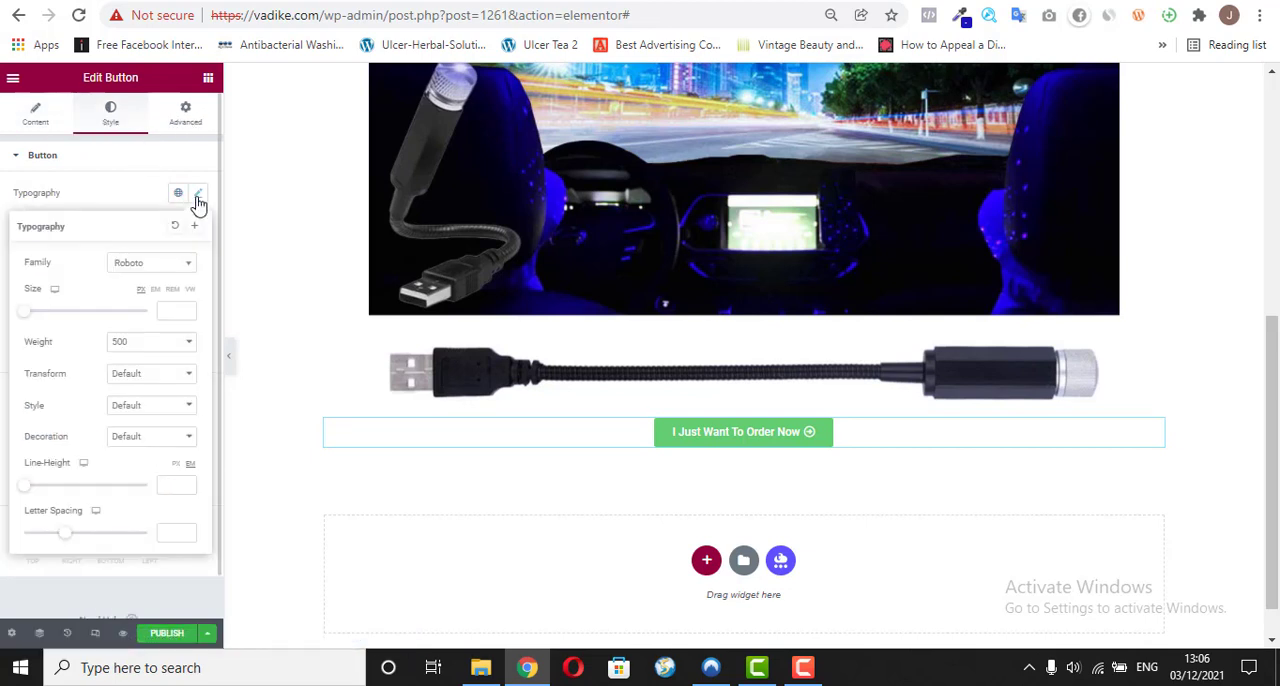
left_click(140, 266)
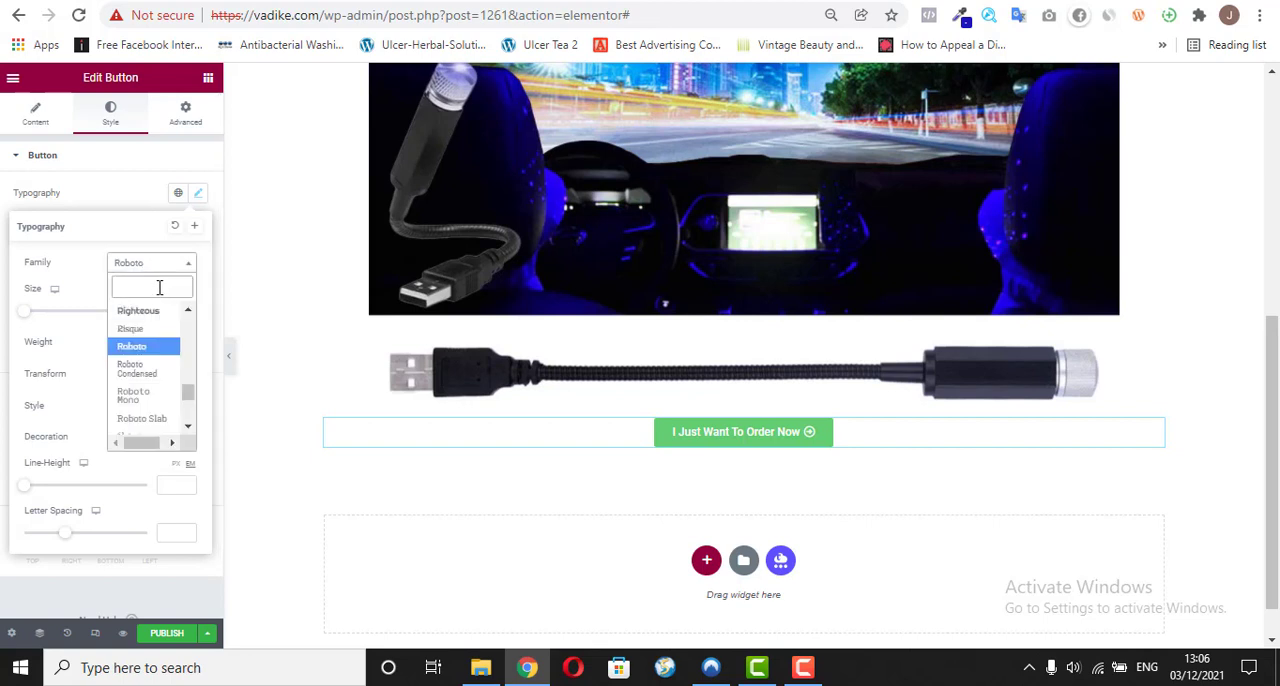
type("mon")
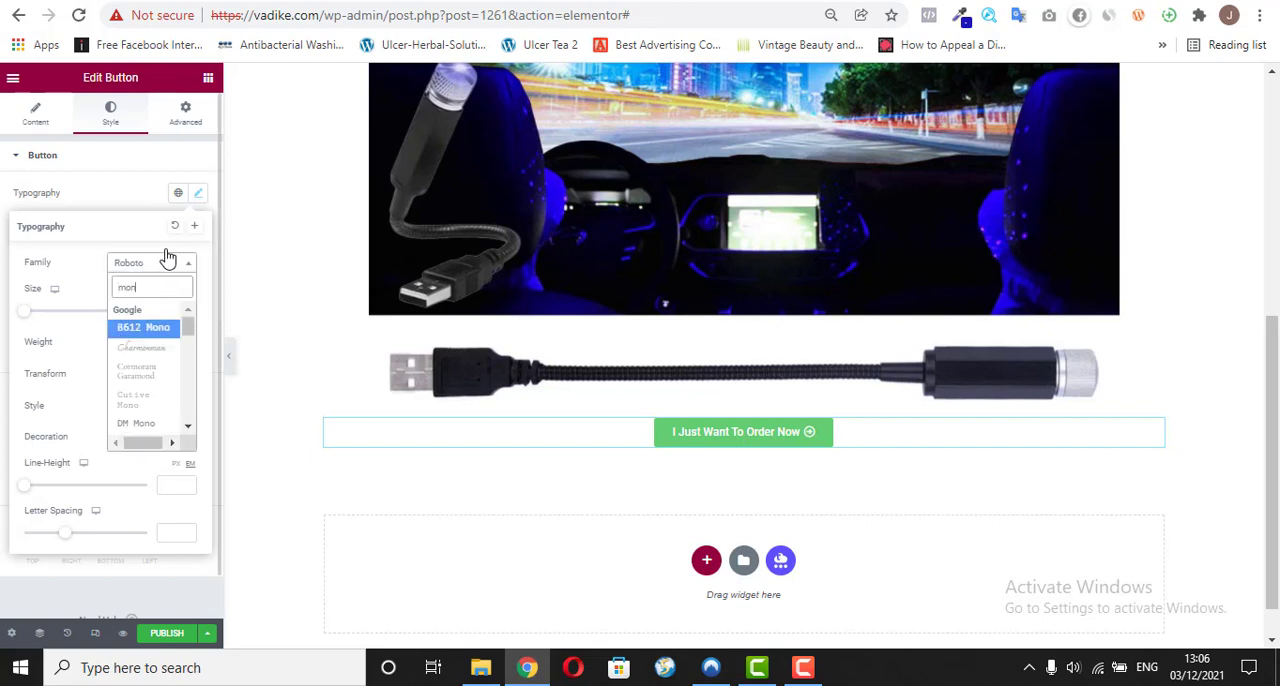
type("t")
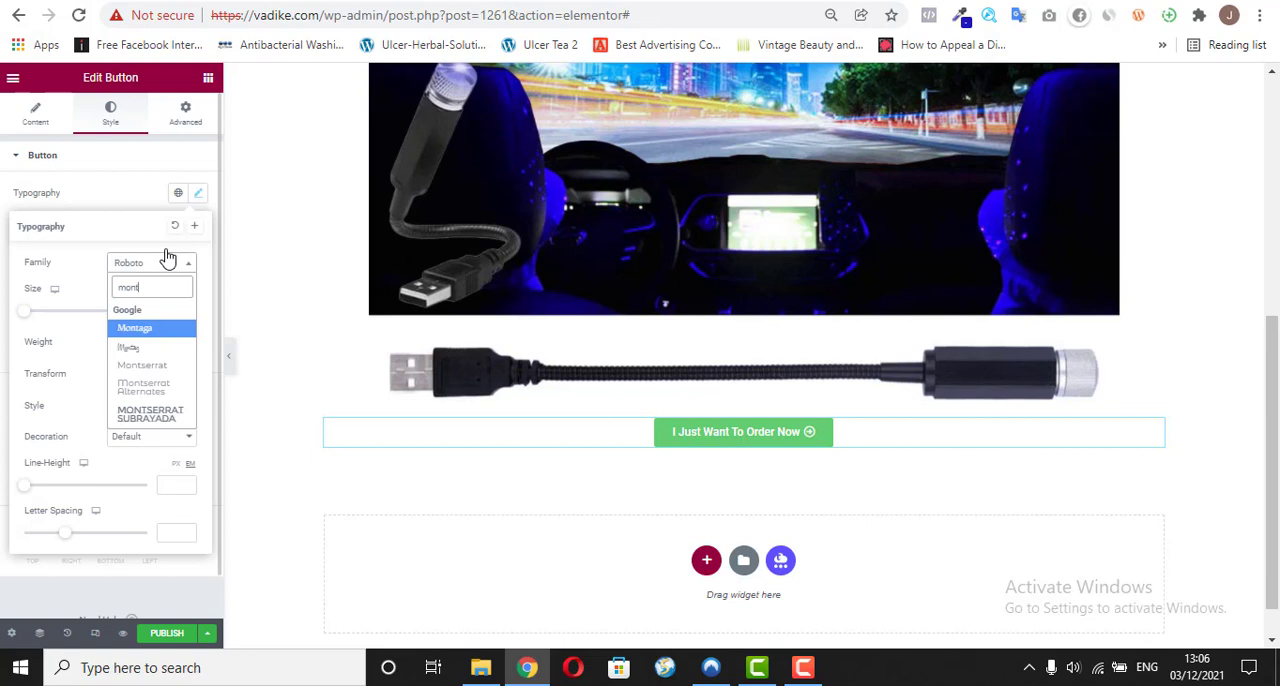
left_click(145, 332)
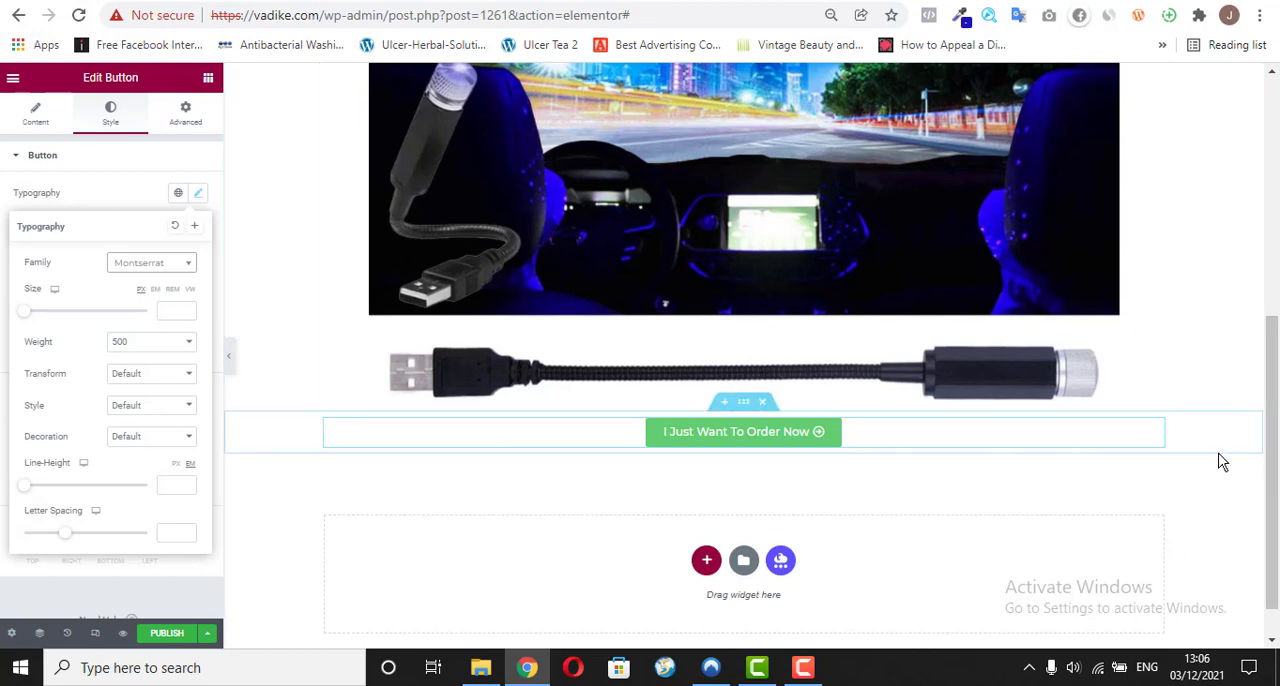
left_click_drag(1274, 450, 1277, 212)
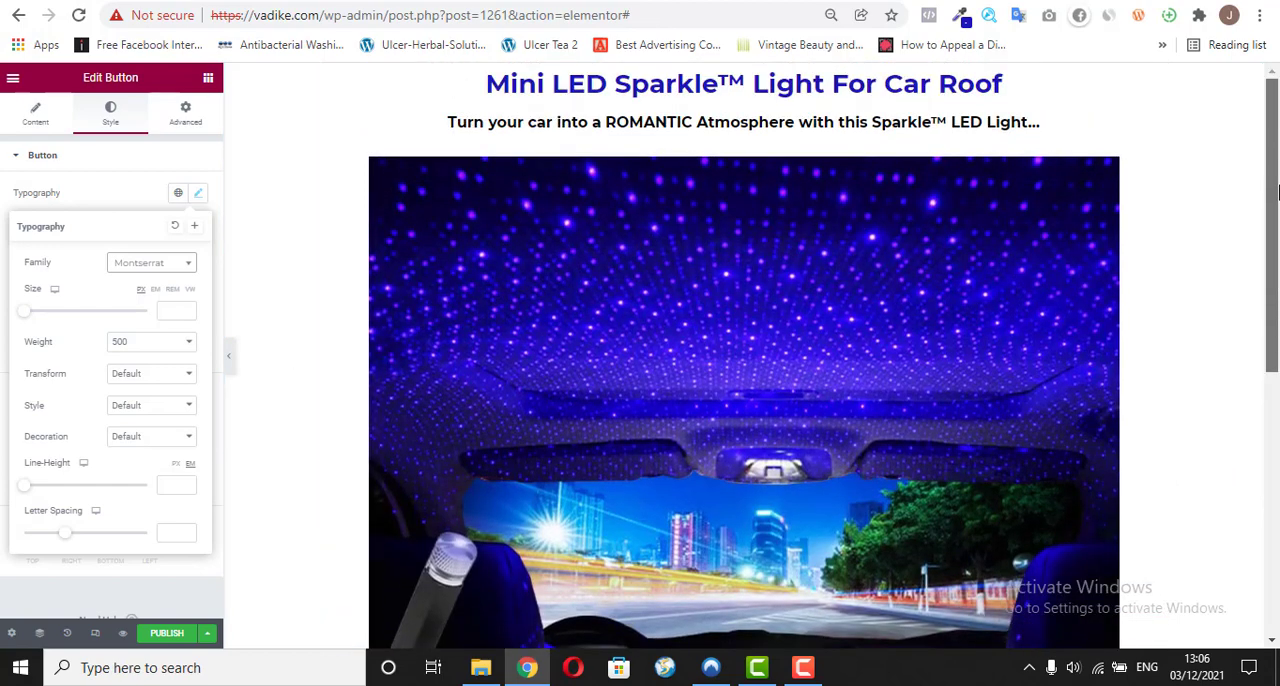
scroll(891, 408, "down", 5)
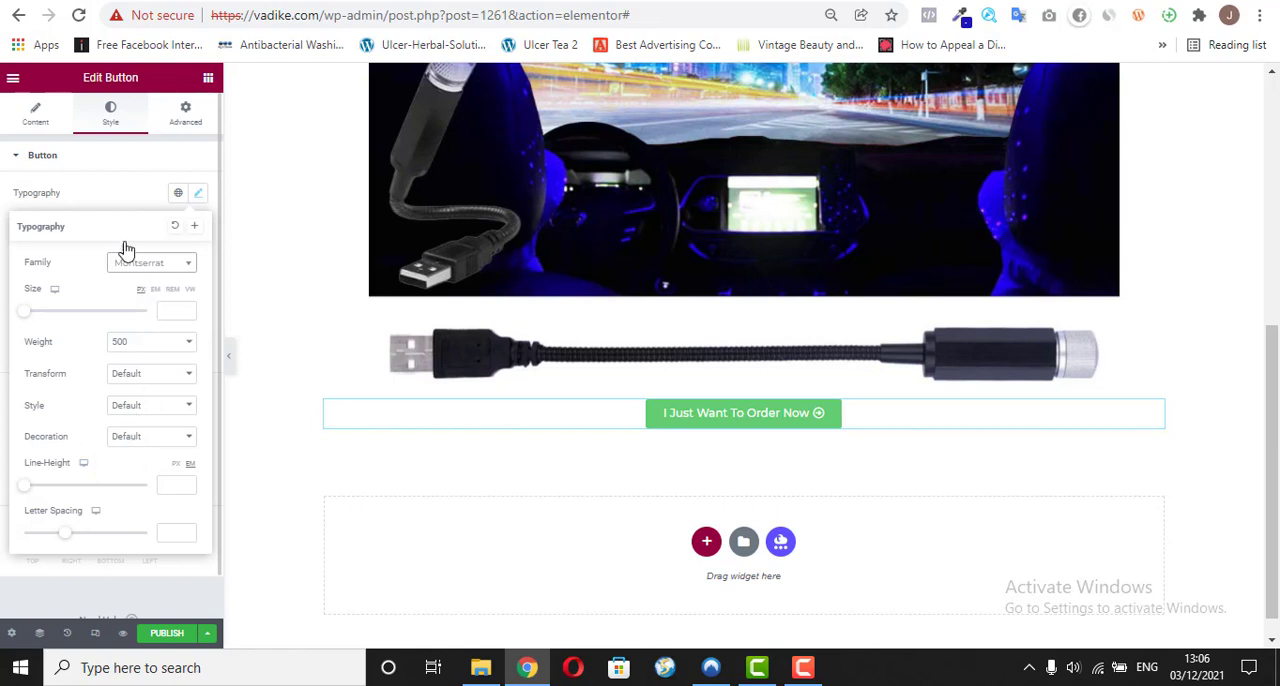
left_click(114, 199)
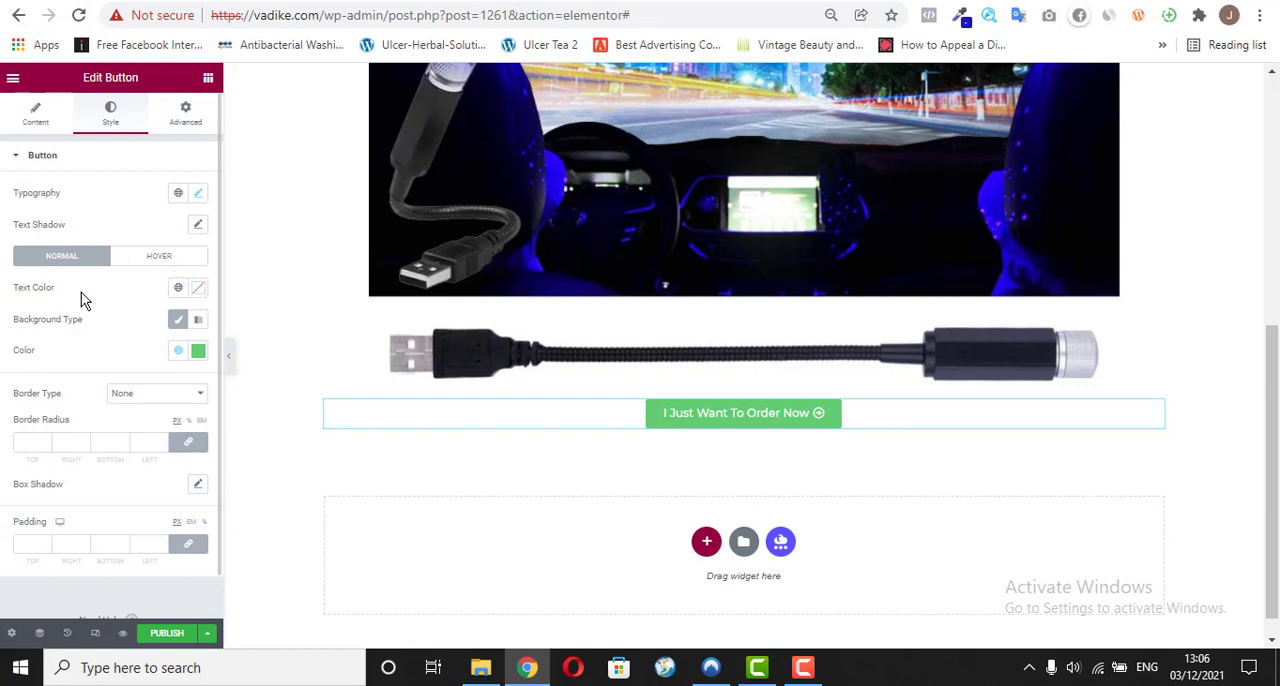
Step: Change the order button's background to a darker green and apply a box shadow to it
left_click(175, 321)
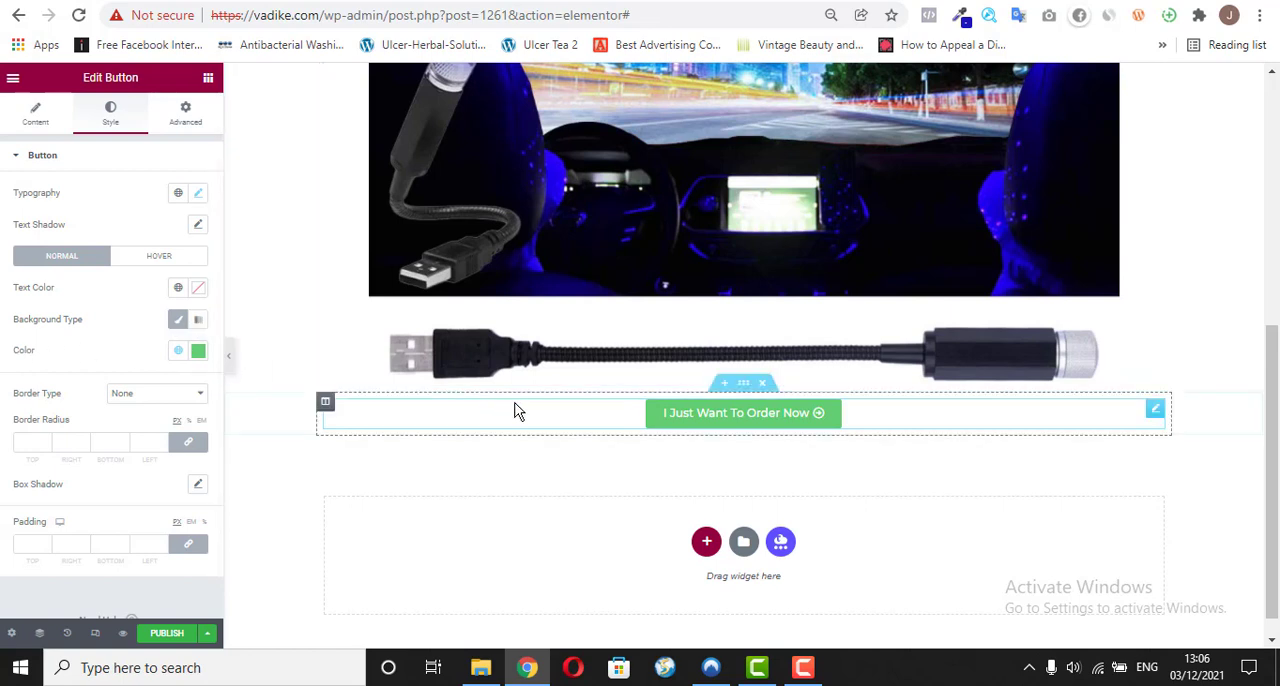
left_click(199, 357)
left_click(131, 458)
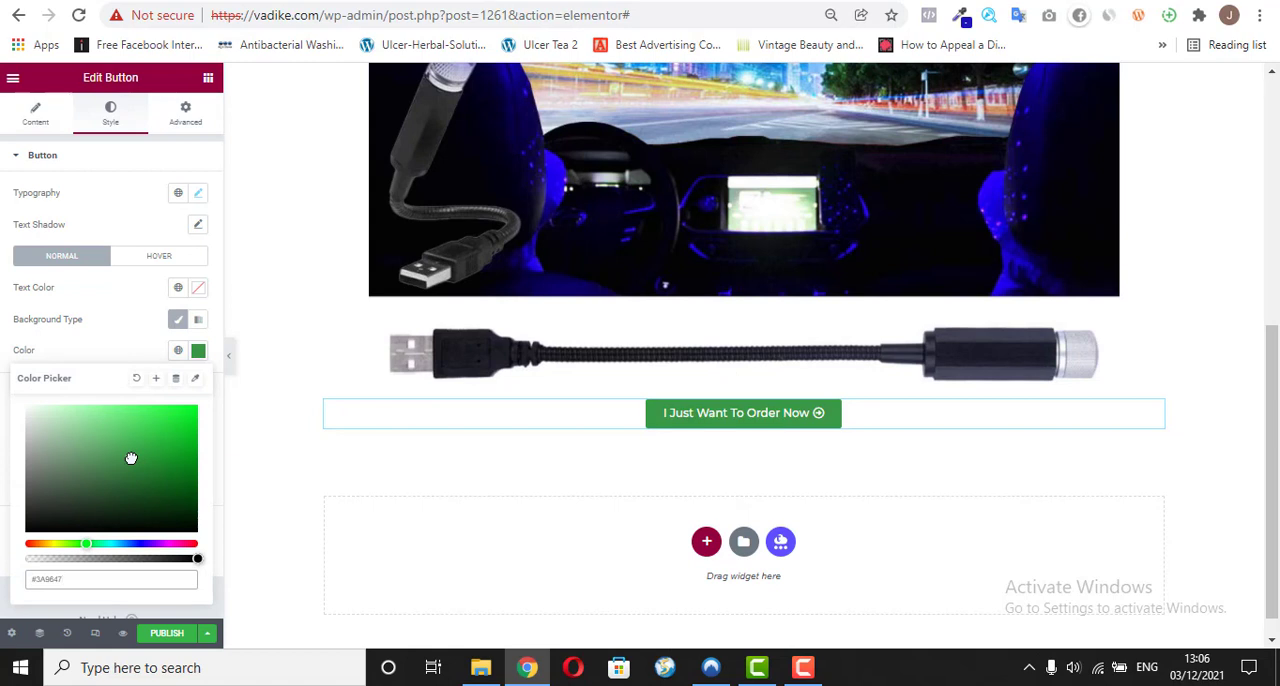
left_click(127, 321)
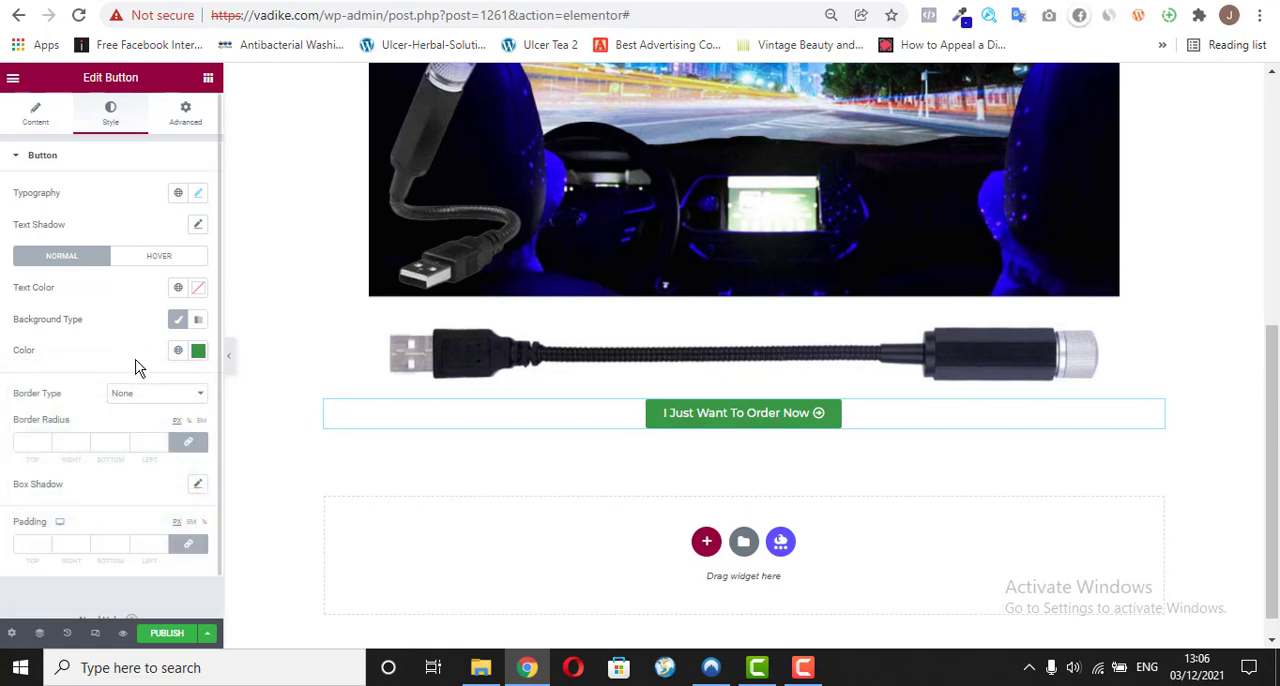
left_click(197, 486)
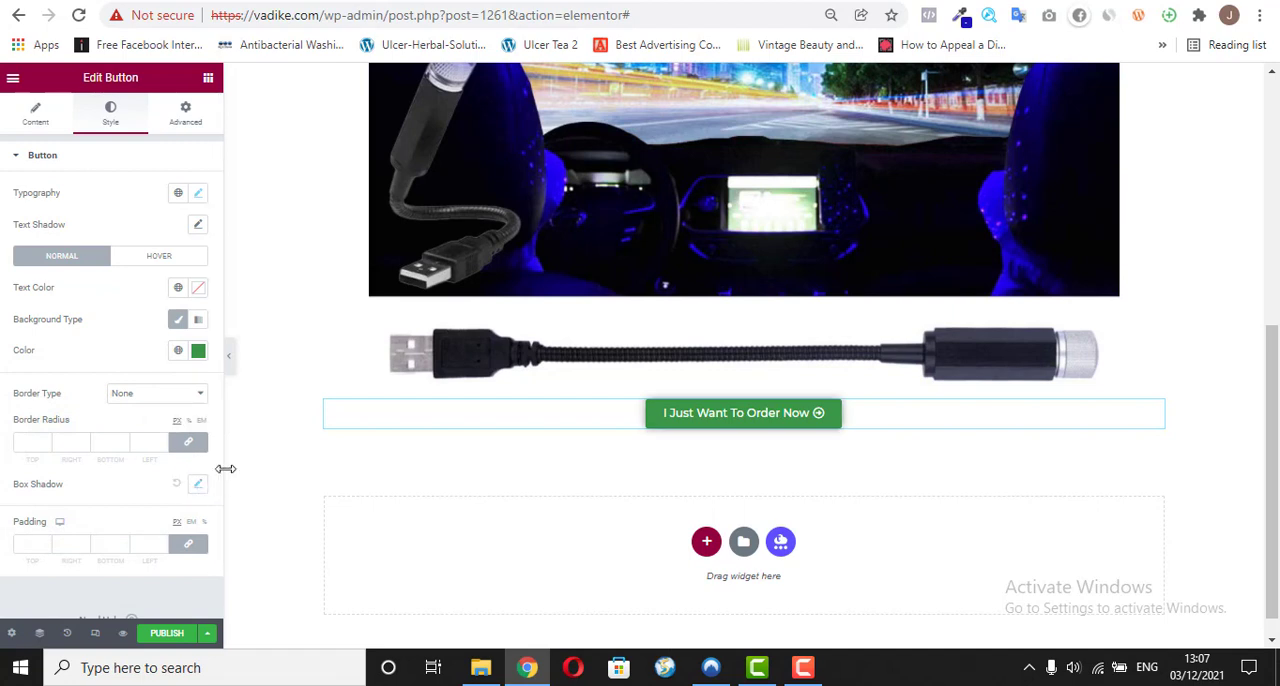
Step: Compare with the order button on the existing vadike.com/o/ page and round the new button's corners with an 18 px border radius
key("ctrl+Tab")
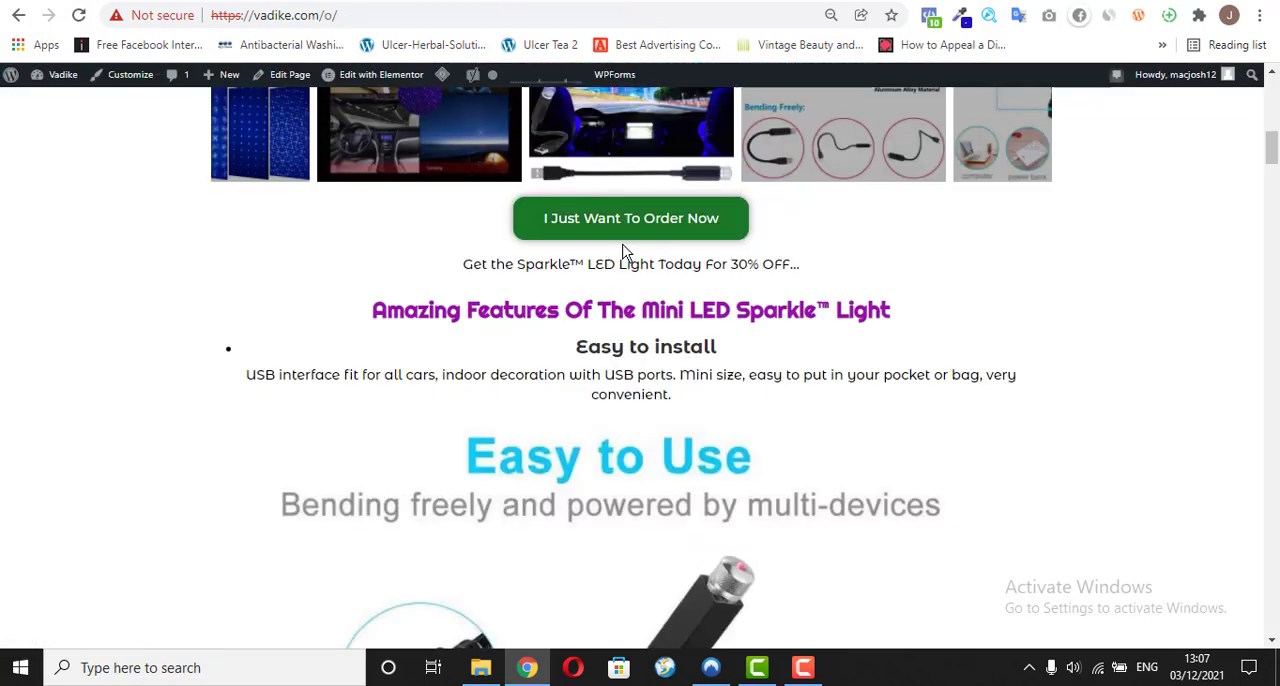
key("ctrl+Tab")
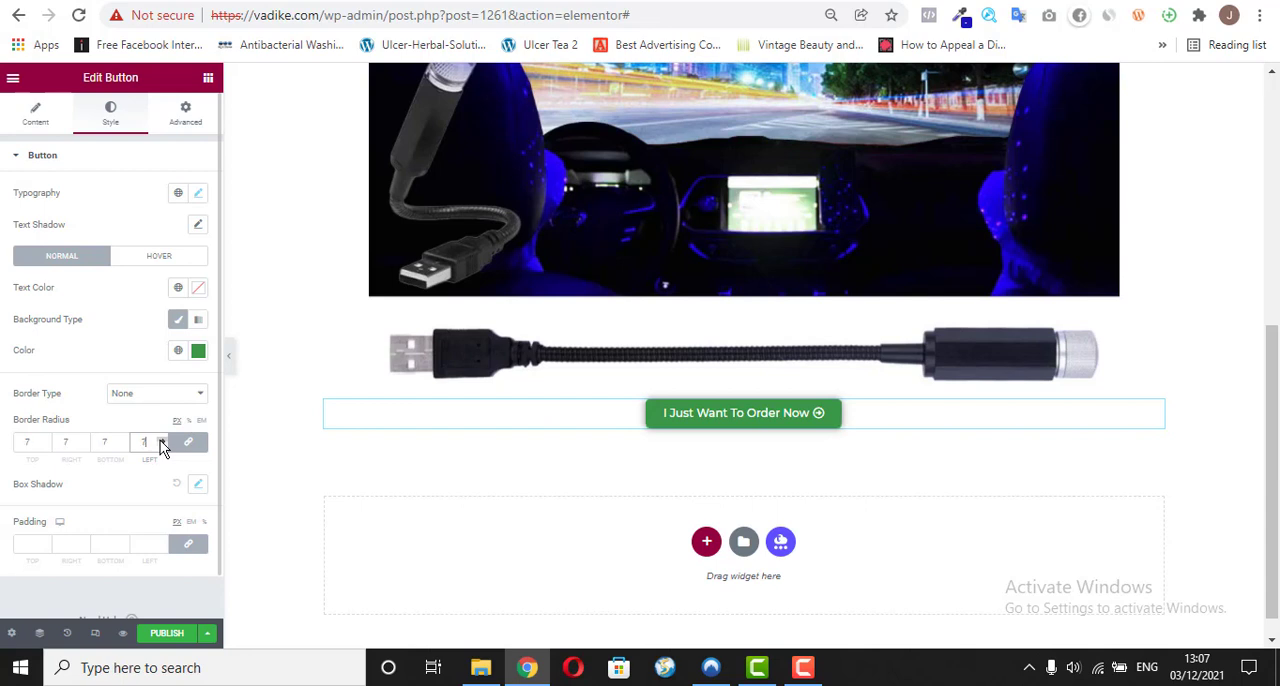
left_click(160, 440)
left_click(160, 440)
left_click(160, 440)
left_click(160, 440)
left_click(160, 440)
left_click(160, 440)
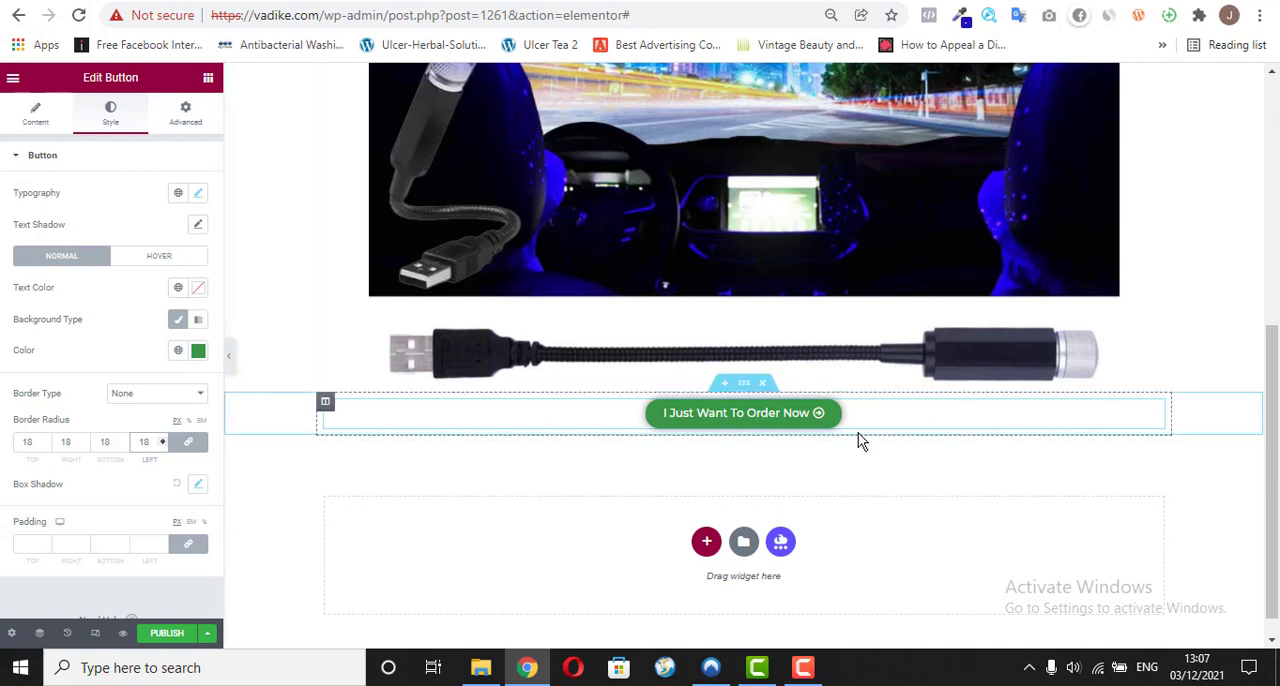
Step: Set the order button's size to Large
left_click(40, 125)
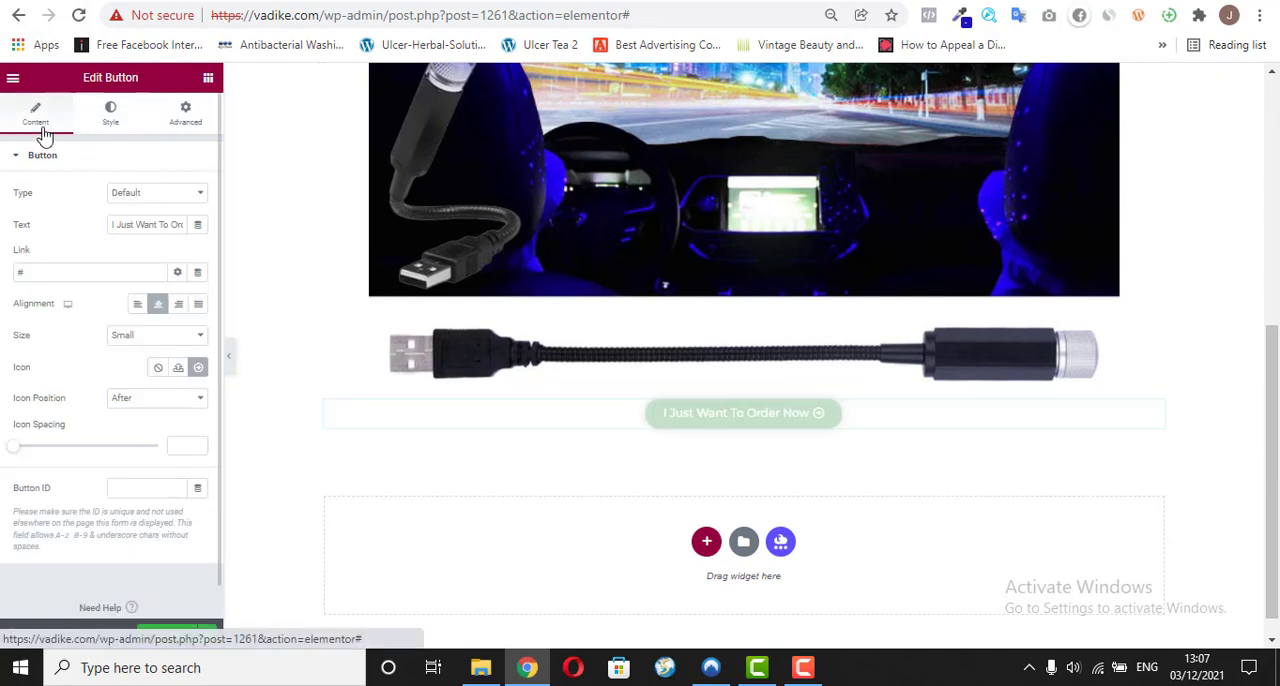
left_click(144, 344)
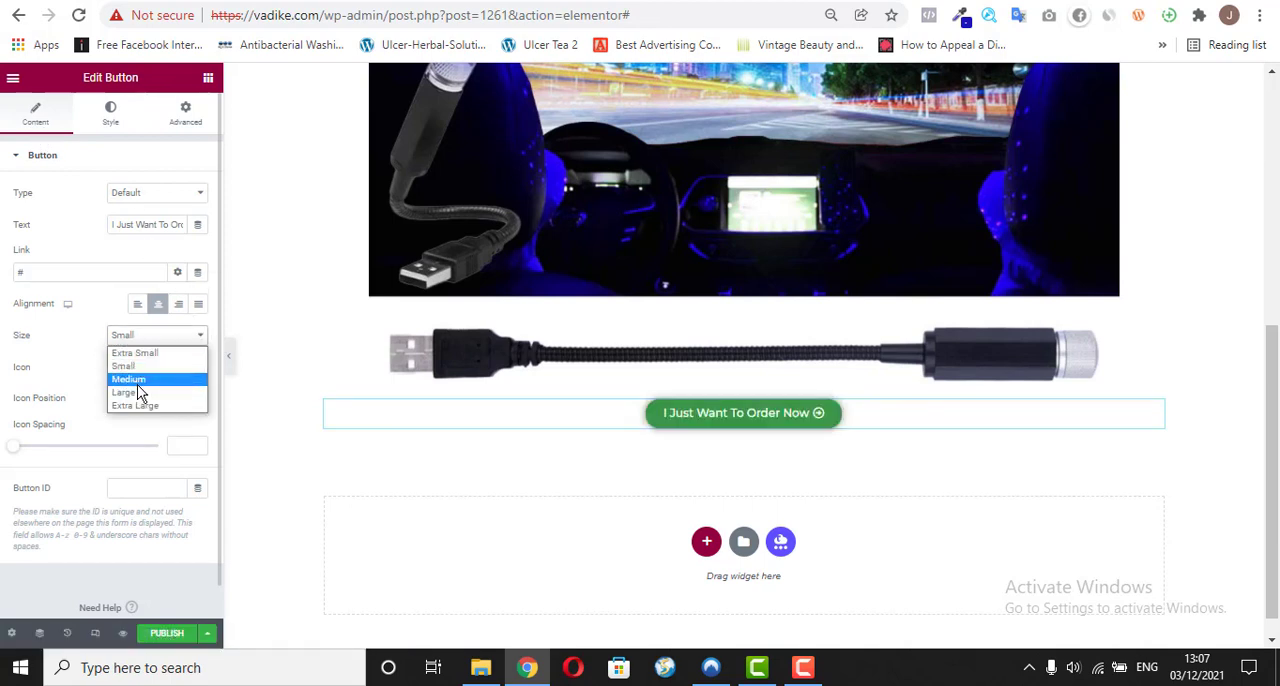
left_click(137, 393)
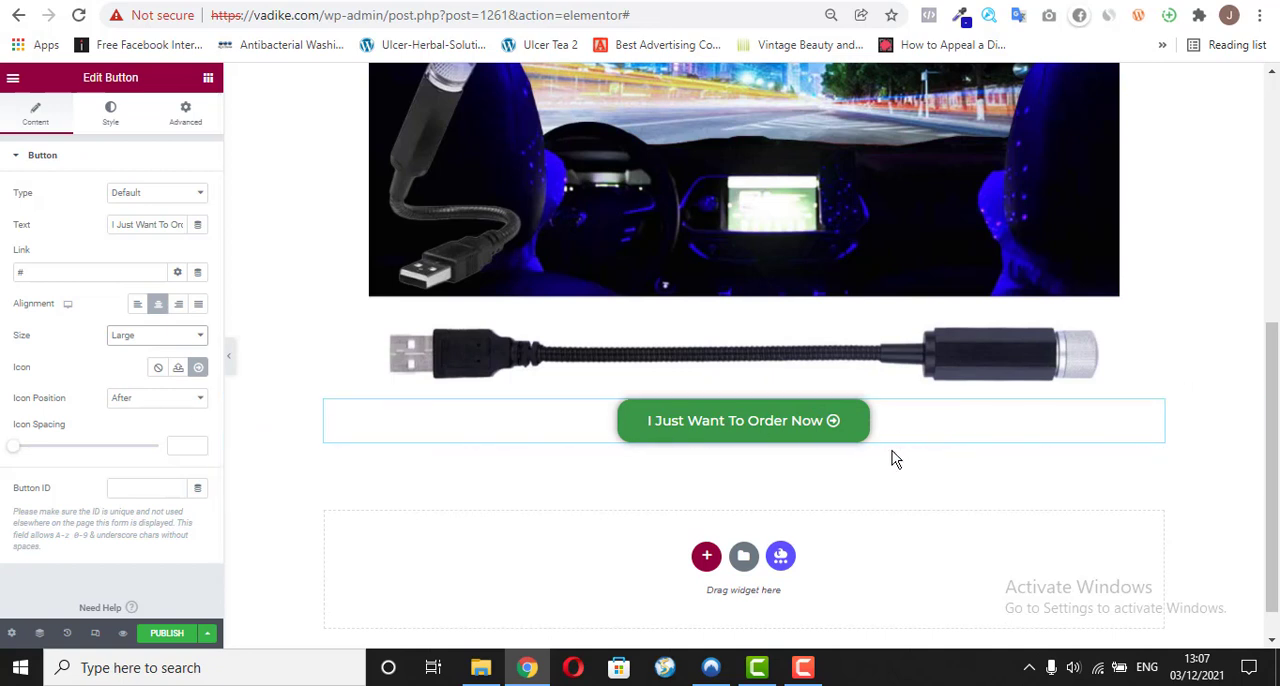
scroll(1274, 441, "down", 1)
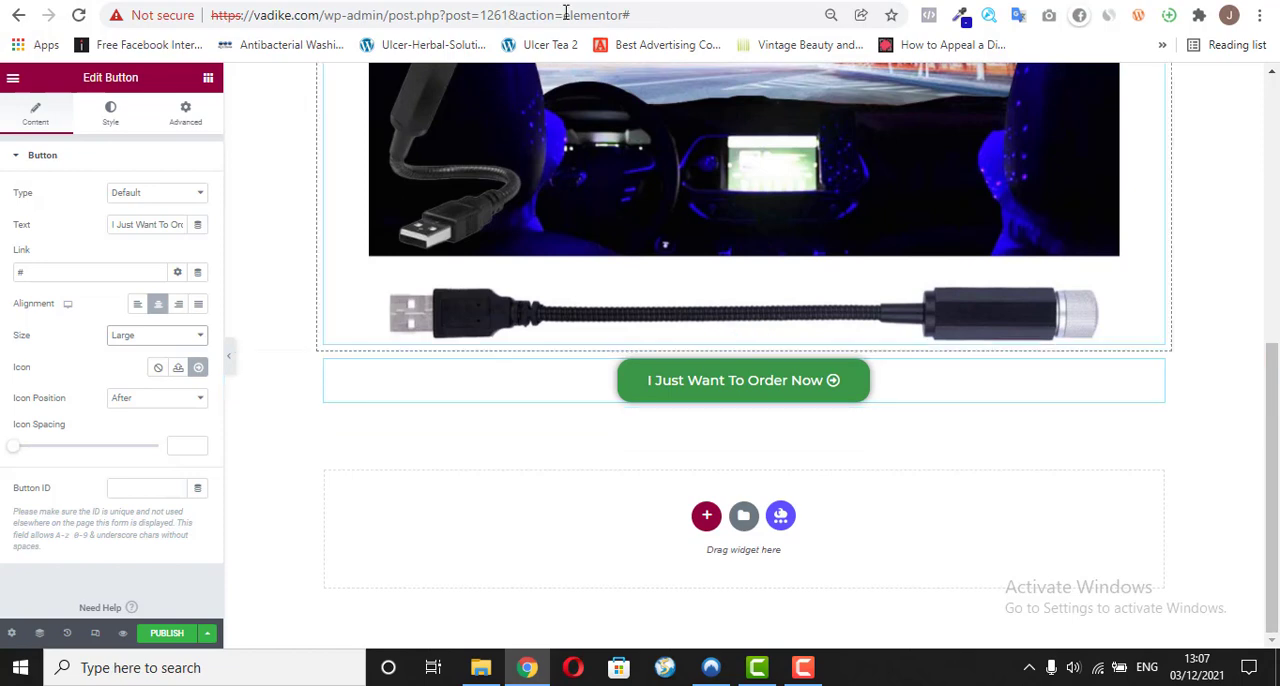
Step: Copy the line "Get the Sparkle™ LED Light Today For 30% OFF..." from the existing vadike.com/o/ page and return to the Elementor editor
left_click(492, 1)
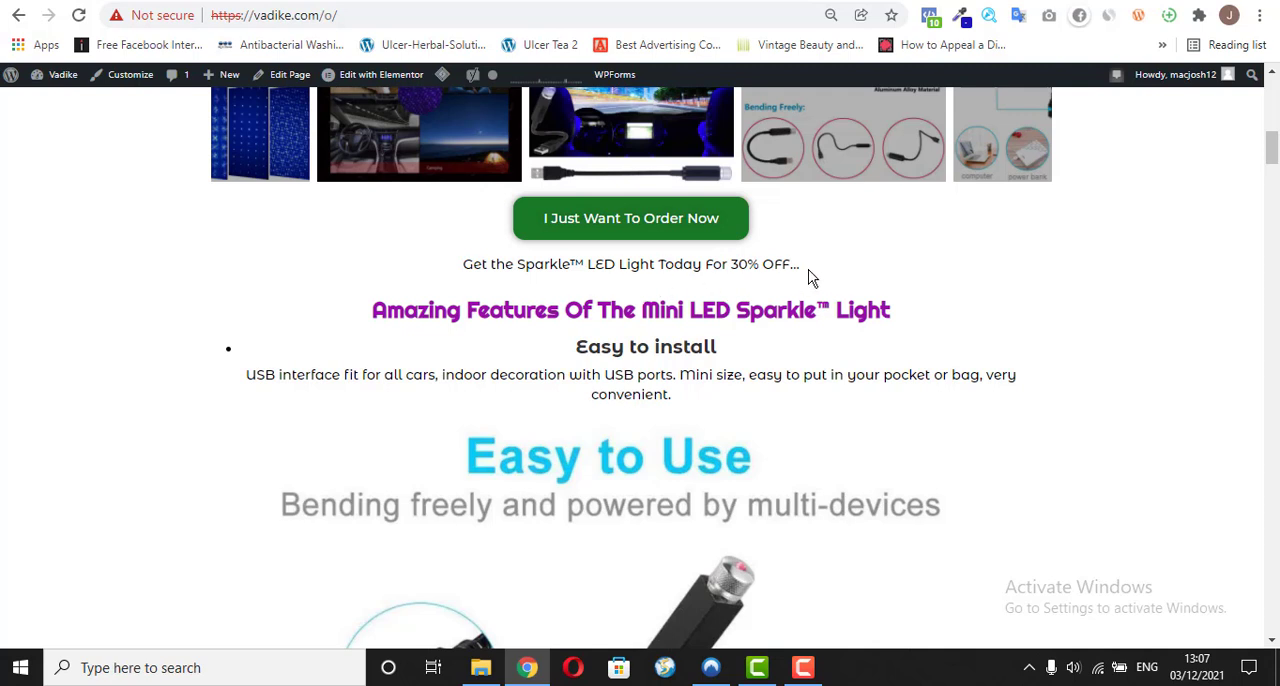
left_click_drag(800, 264, 463, 264)
right_click(491, 270)
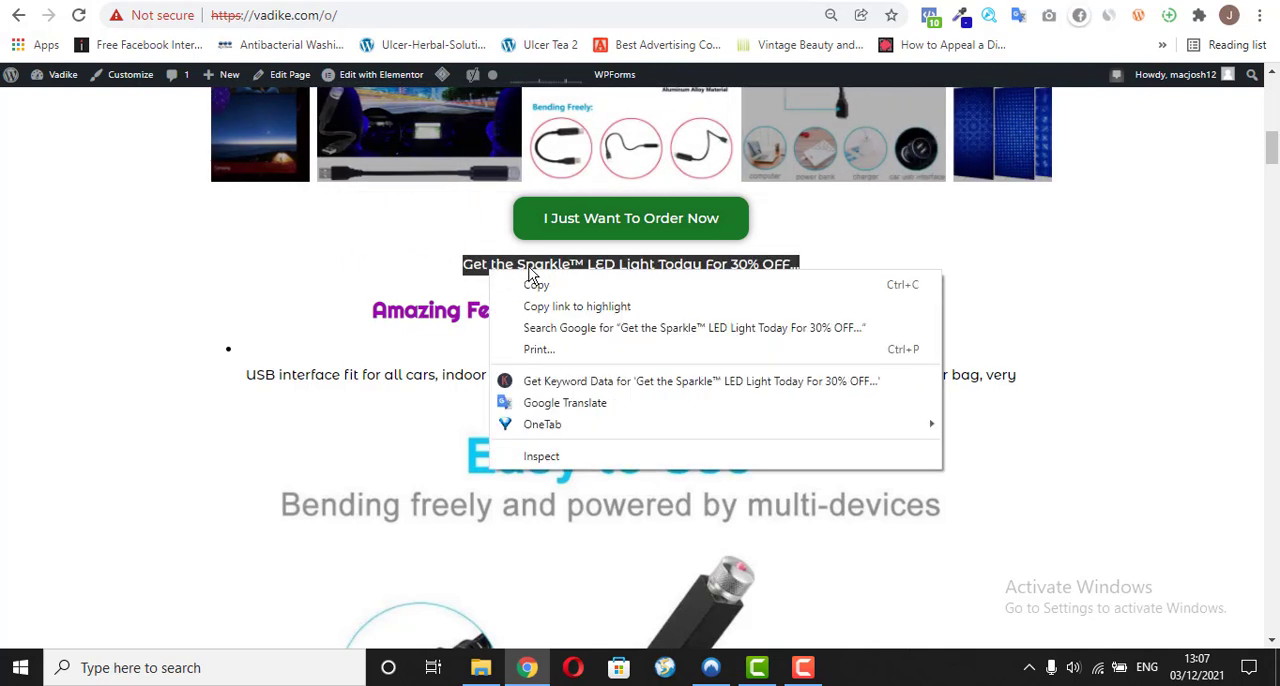
left_click(549, 288)
key("ctrl+Tab")
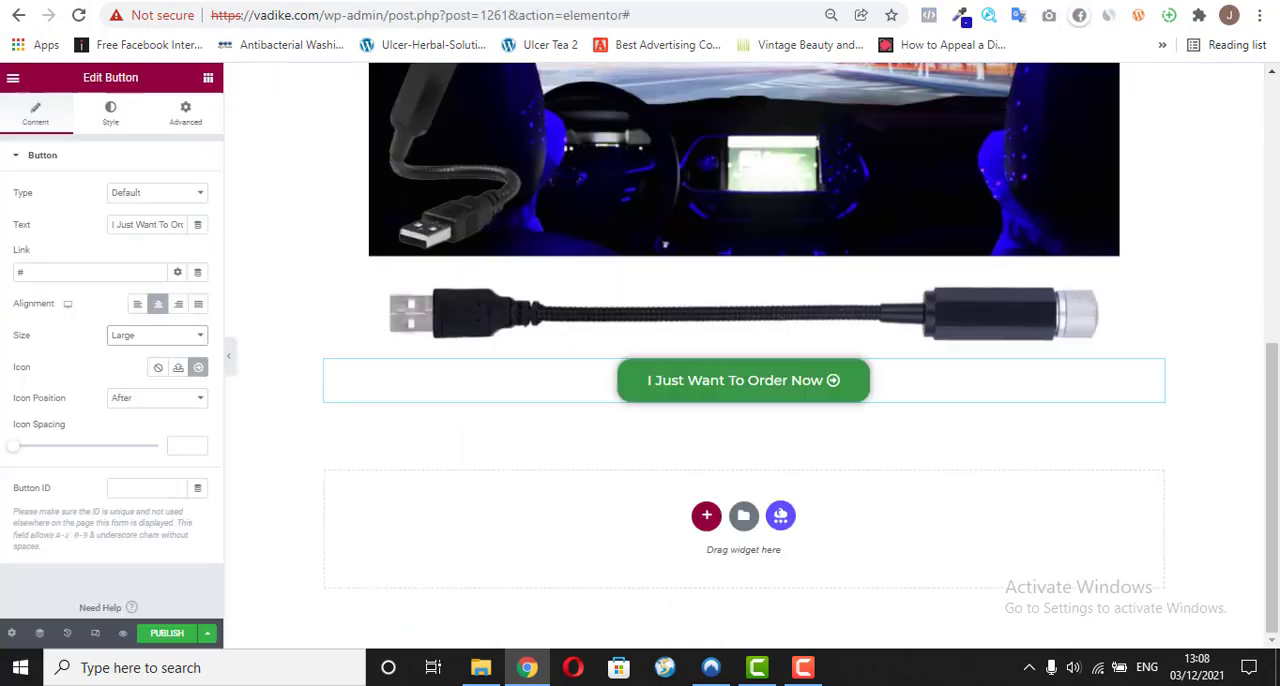
Step: Duplicate the "Turn your car into a ROMANTIC Atmosphere" text widget and move the copy directly below the order button
left_click_drag(1275, 398, 1275, 136)
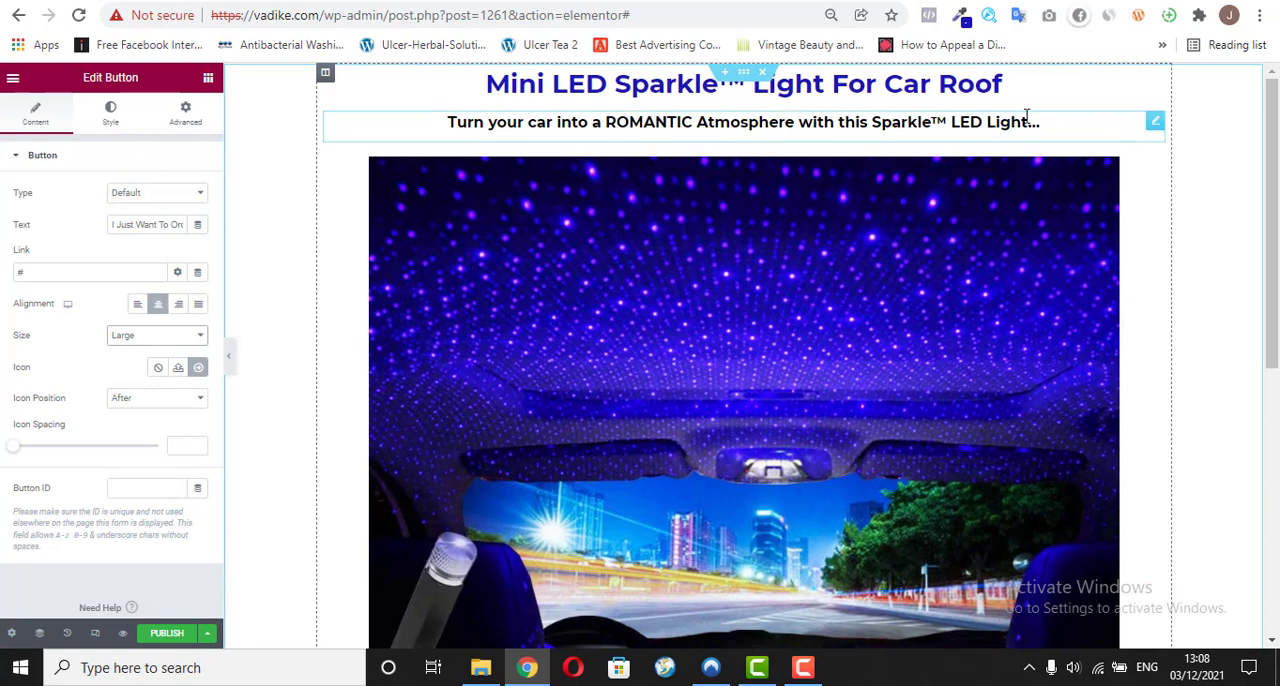
right_click(1153, 122)
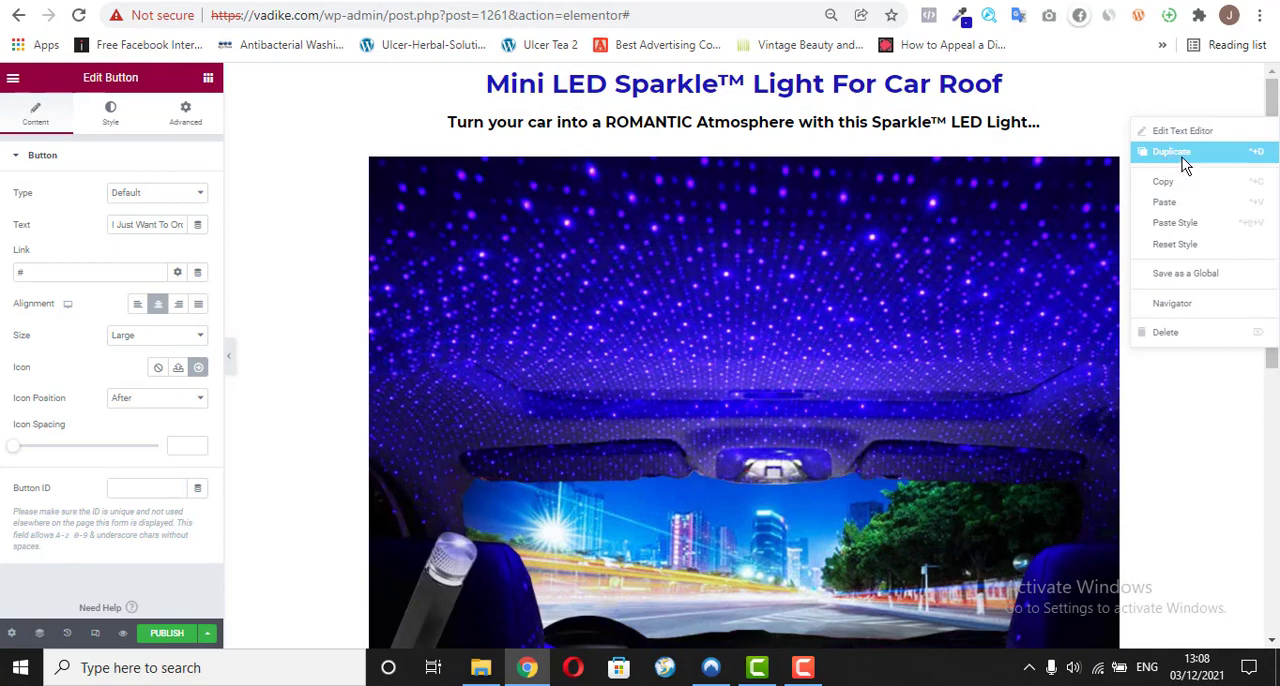
left_click(1182, 157)
left_click_drag(1153, 166, 895, 393)
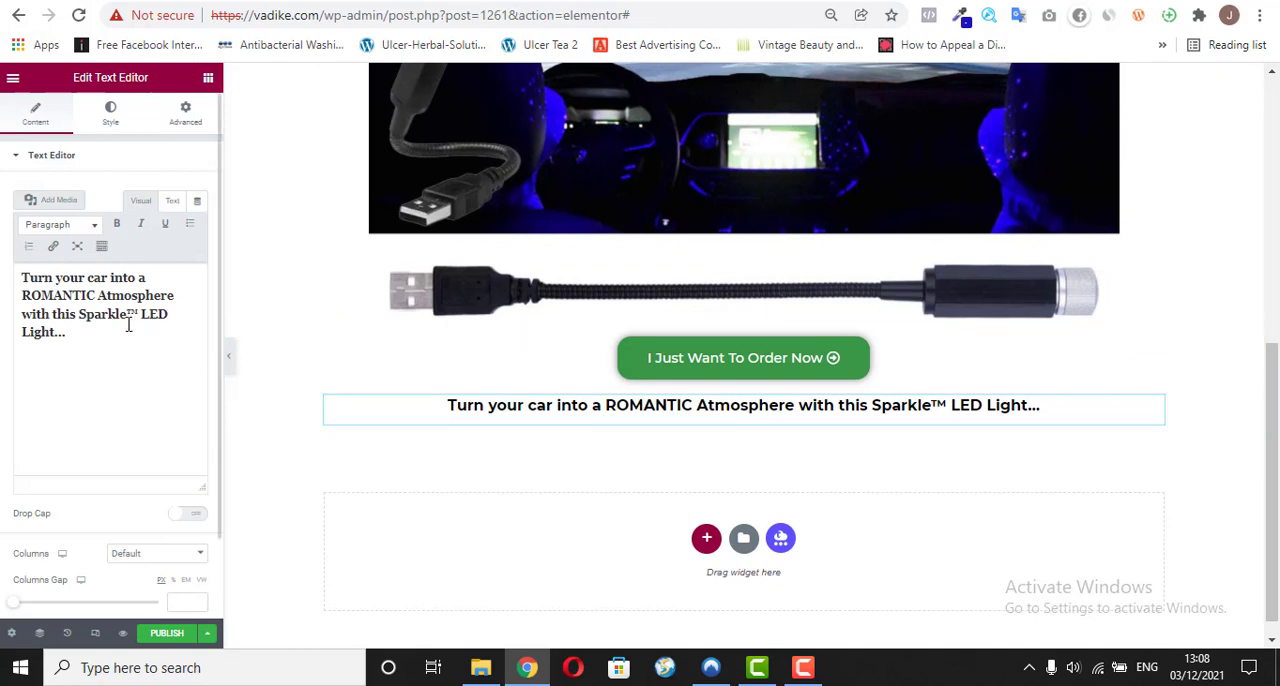
Step: Replace the duplicated widget's text with the copied "Get the Sparkle™ LED Light Today For 30% OFF..." as plain text
left_click(82, 335)
key("ctrl+a")
right_click(82, 295)
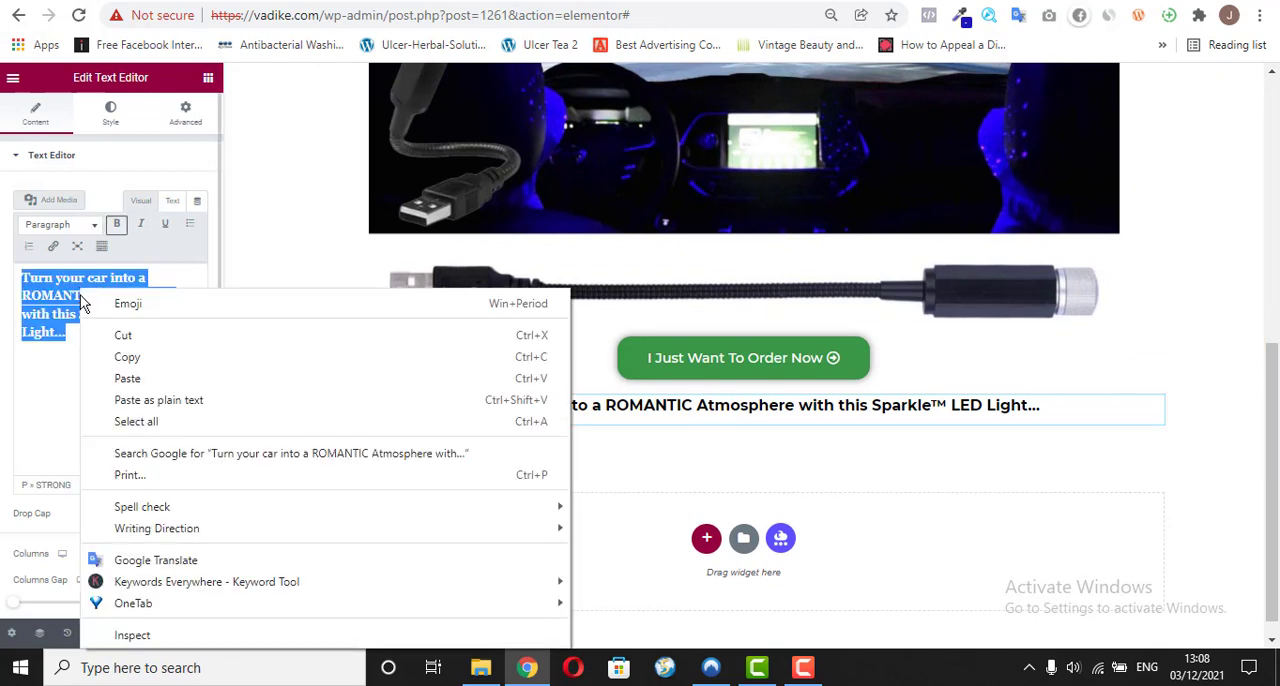
left_click(160, 403)
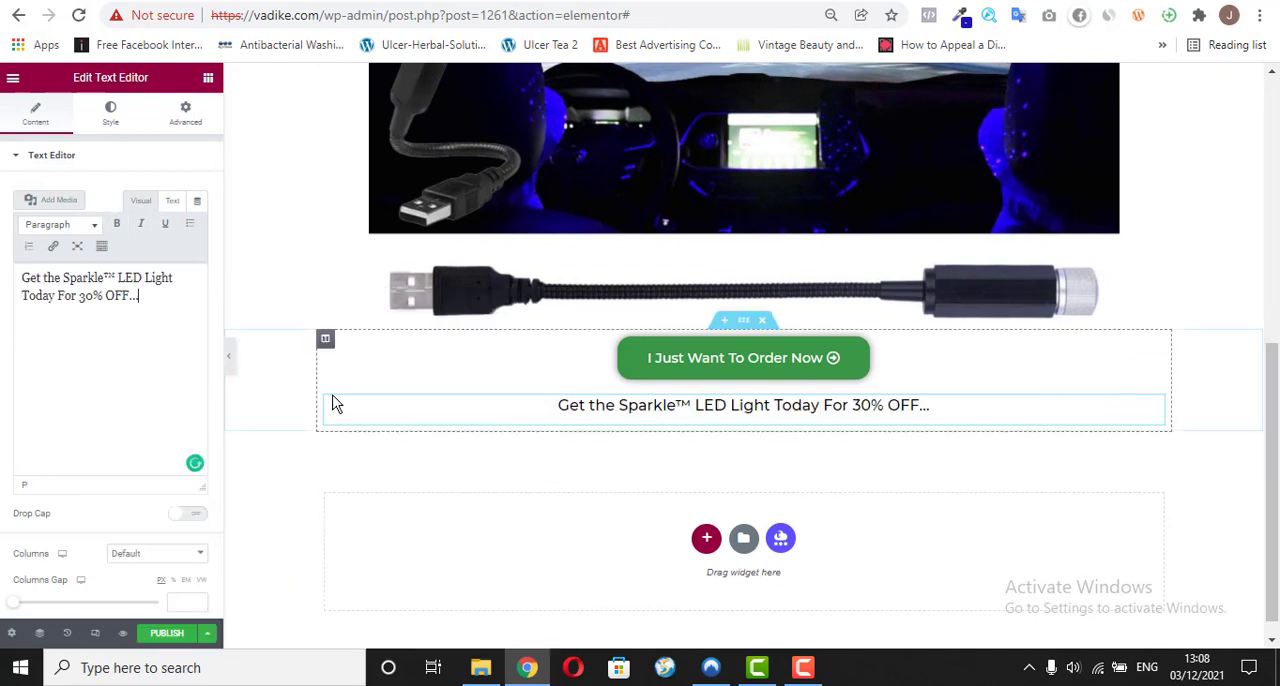
Step: Change the 30% OFF line's text color to bright red, #FF0A0A
left_click(112, 118)
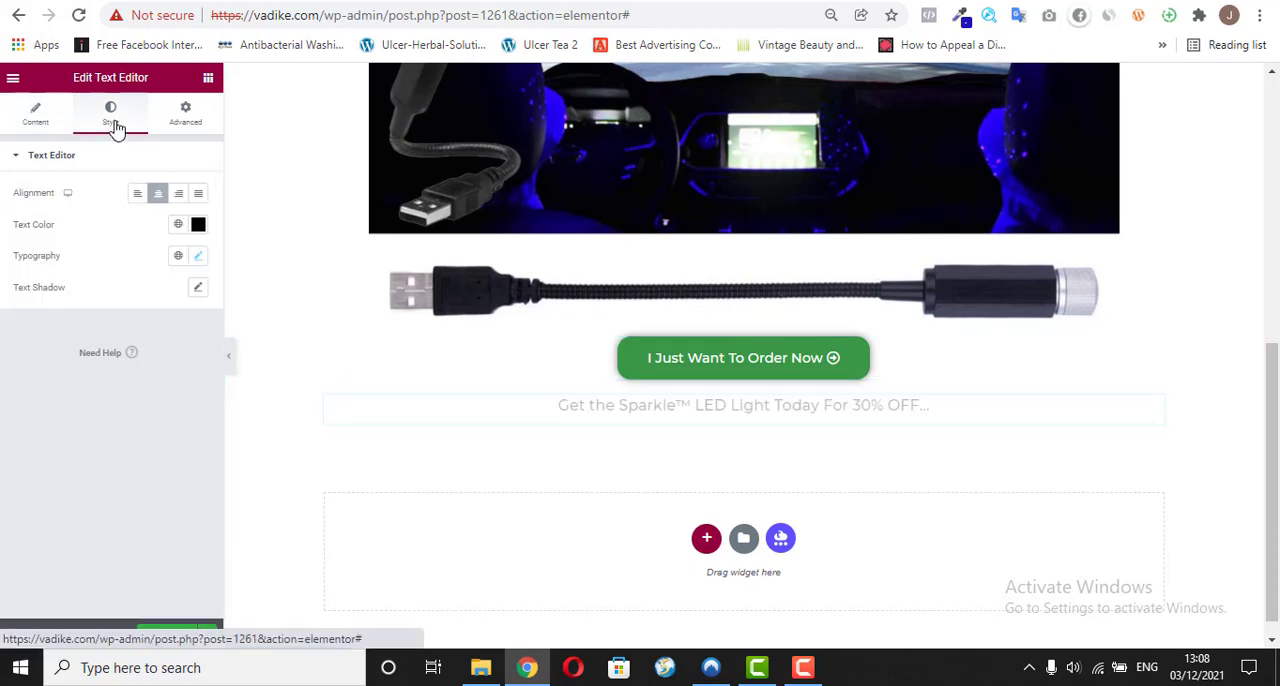
left_click(200, 230)
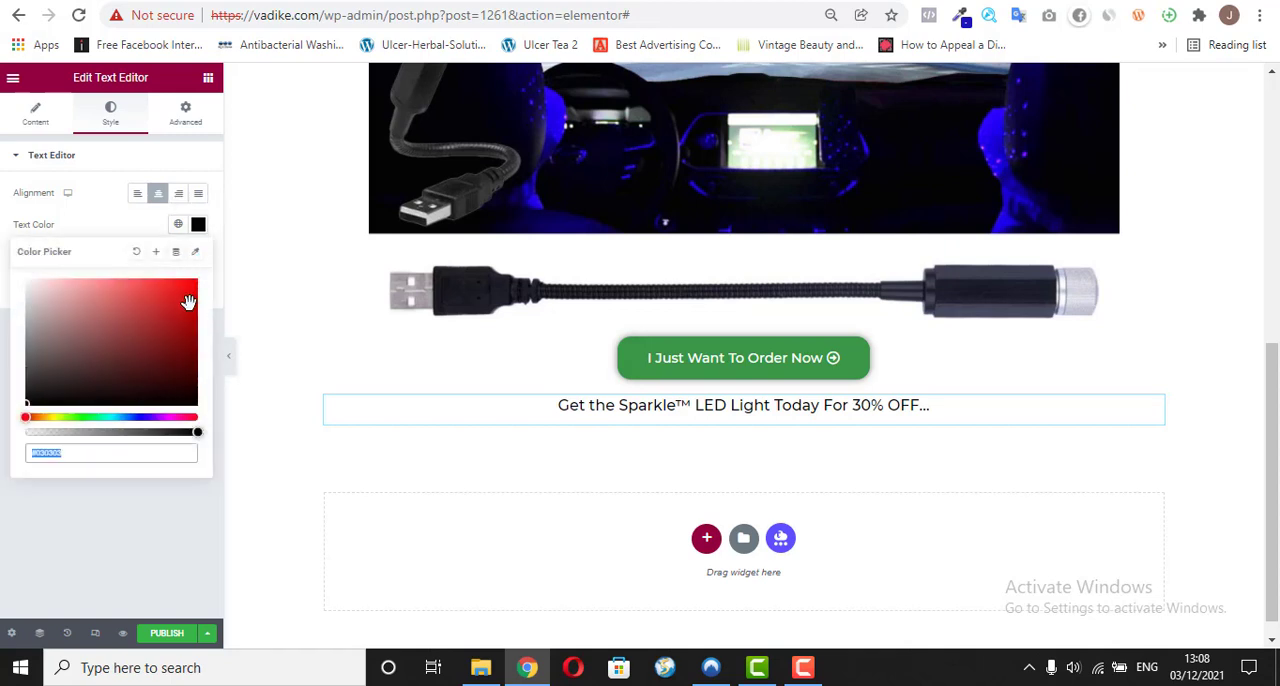
left_click_drag(188, 302, 192, 280)
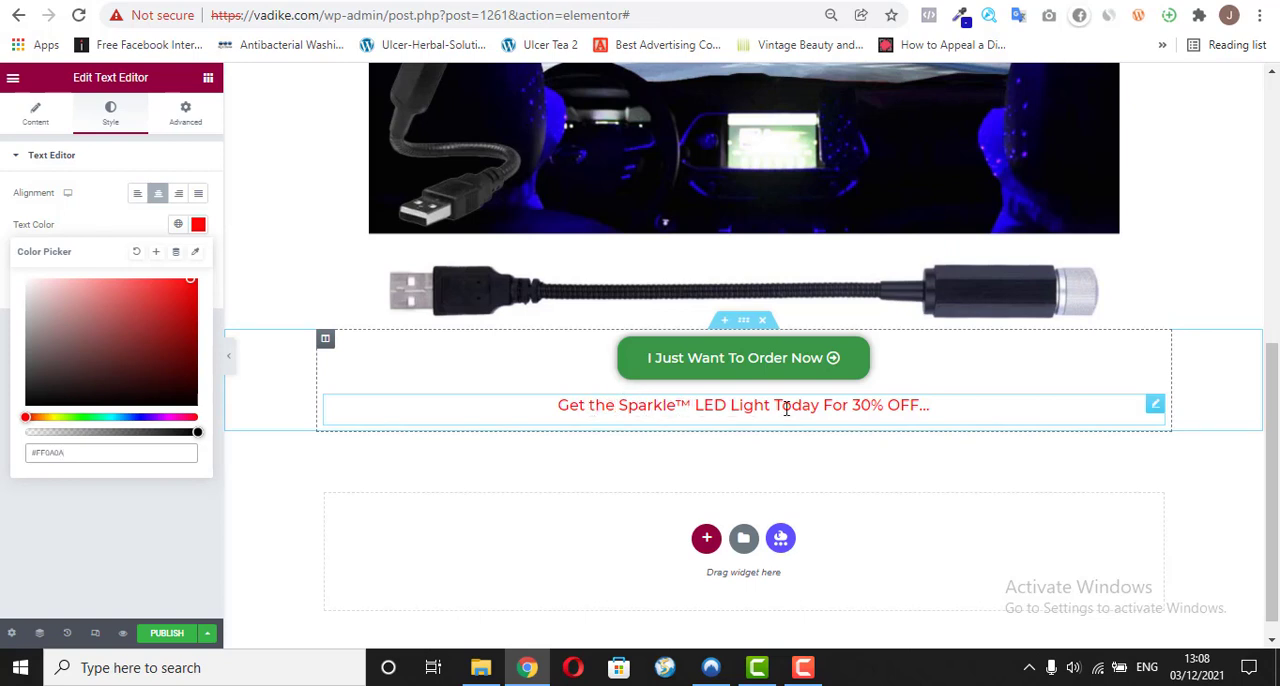
left_click(67, 211)
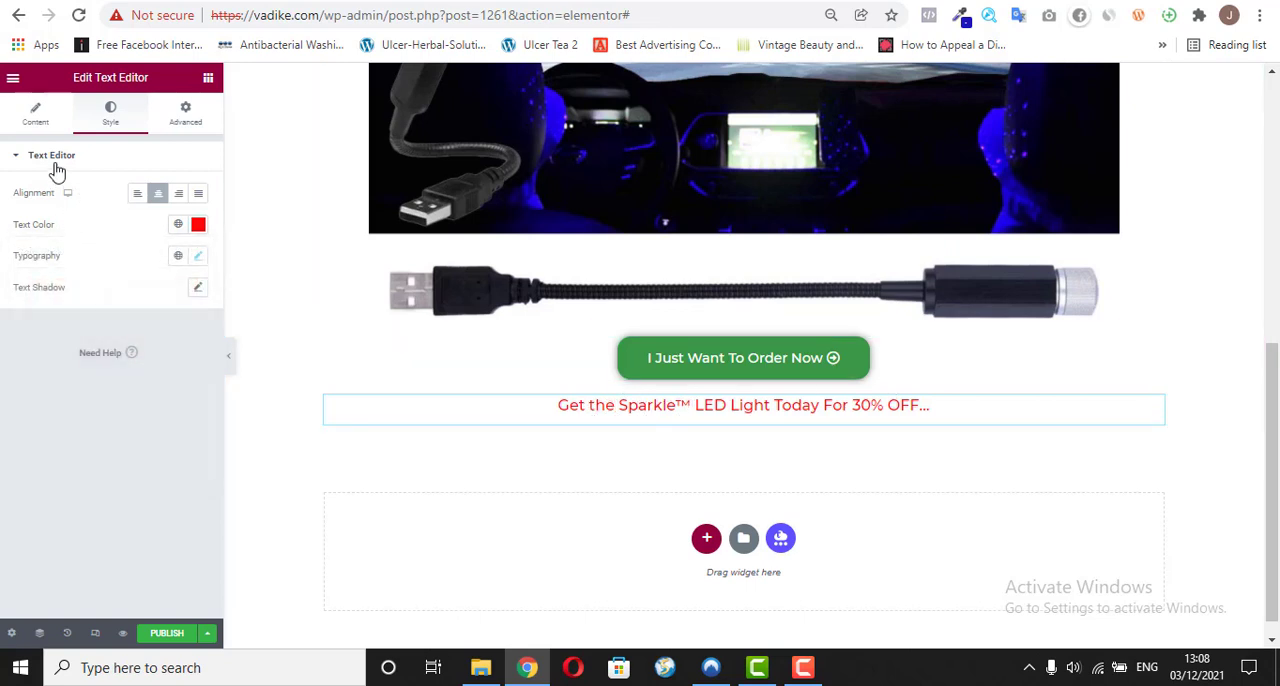
Step: Make the entire "Get the Sparkle™ LED Light Today For 30% OFF..." line bold
left_click(38, 110)
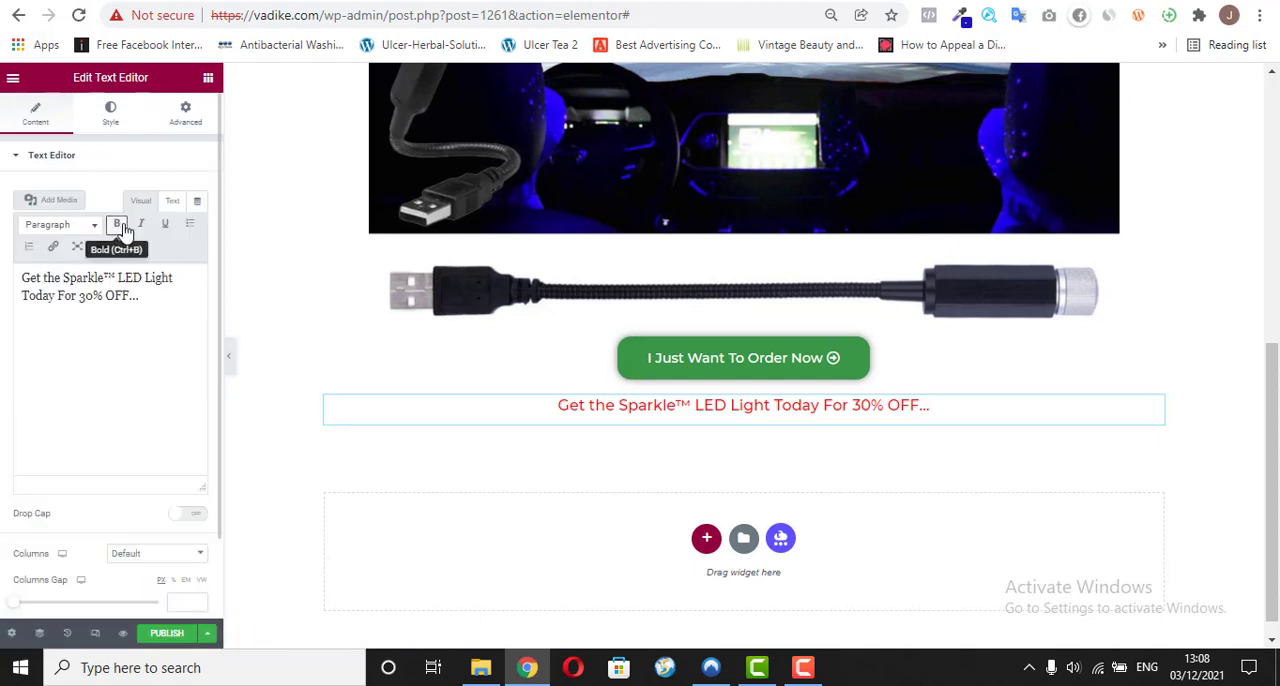
left_click(118, 227)
double_click(138, 296)
triple_click(140, 285)
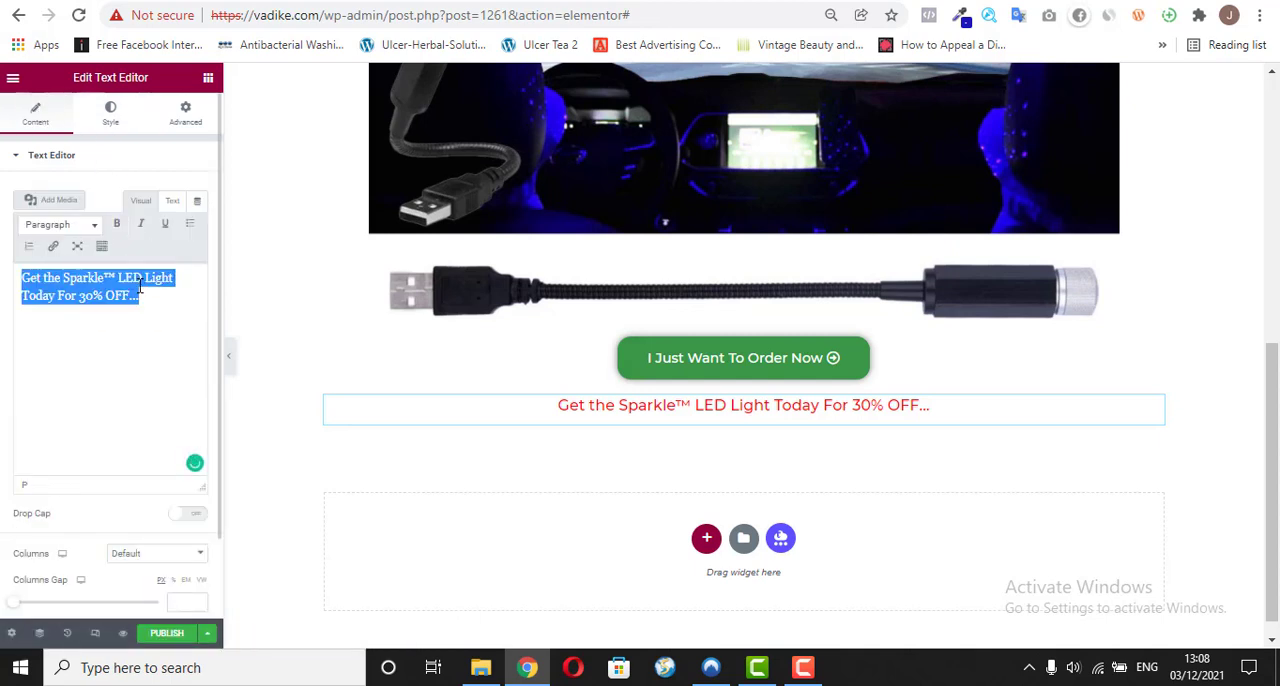
left_click(122, 228)
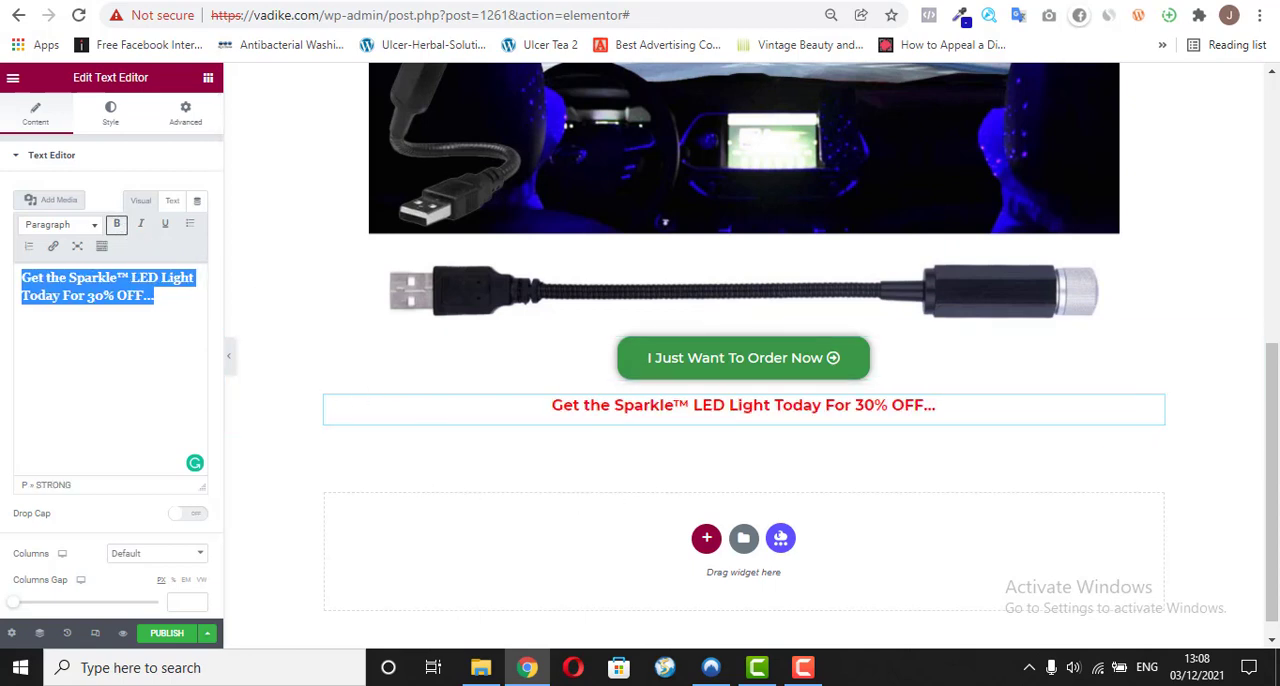
Step: Check the "Amazing Features Of The Mini LED Sparkle™ Light" heading on the existing vadike.com/o/ page
left_click_drag(1272, 400, 1272, 403)
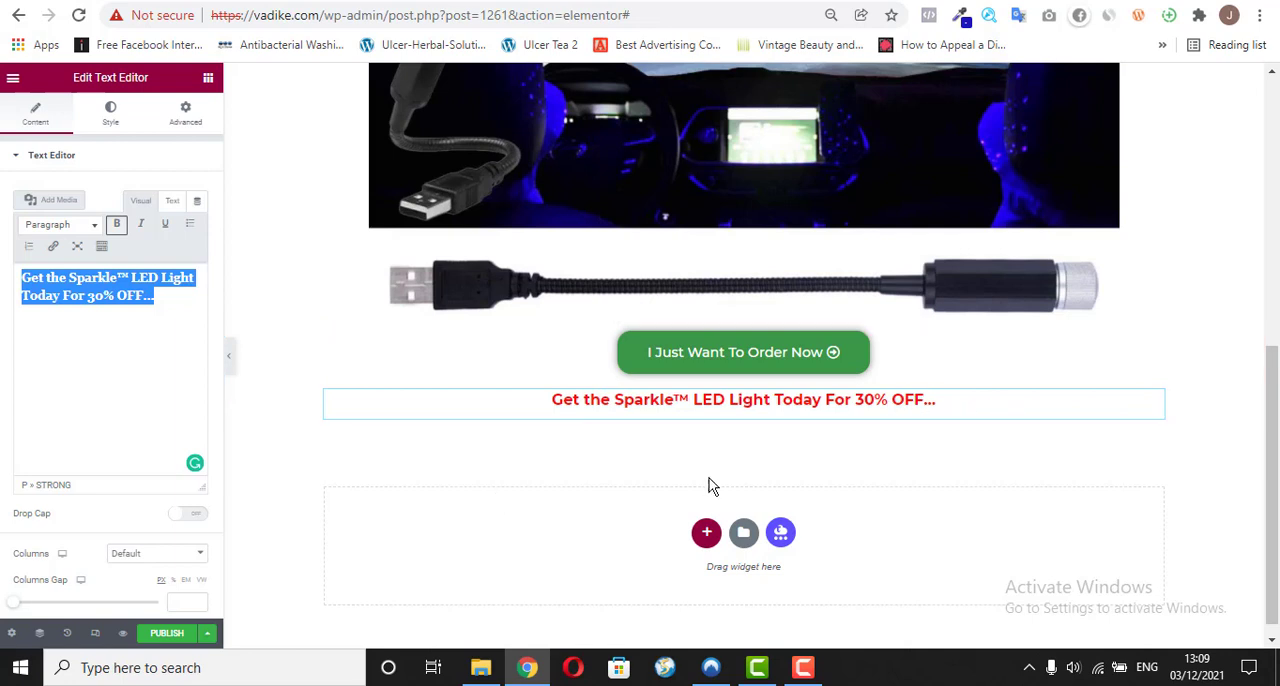
left_click(900, 1)
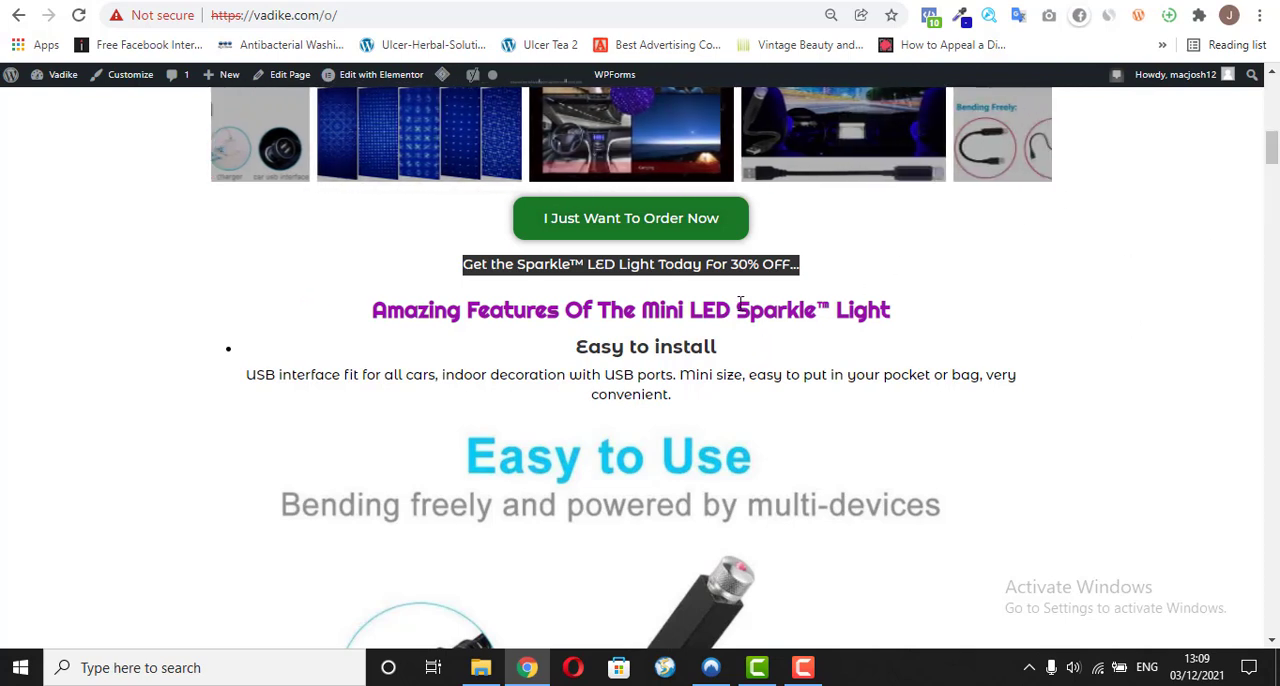
left_click_drag(738, 308, 830, 310)
left_click(799, 316)
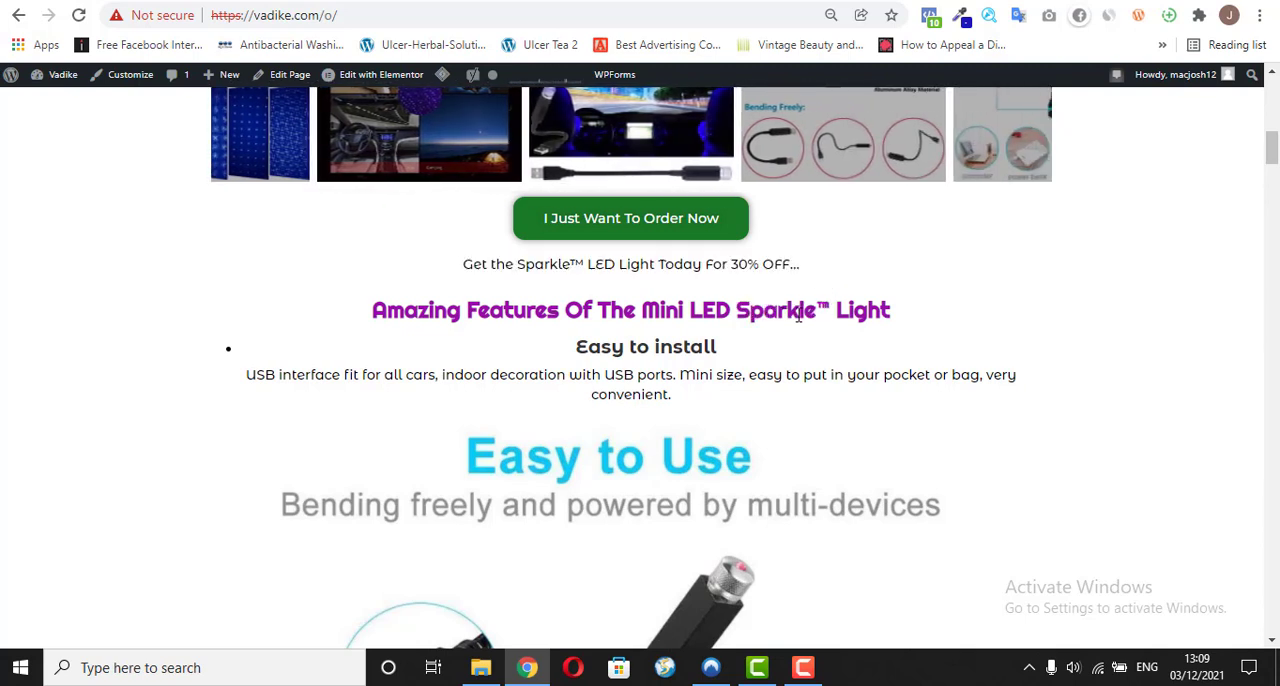
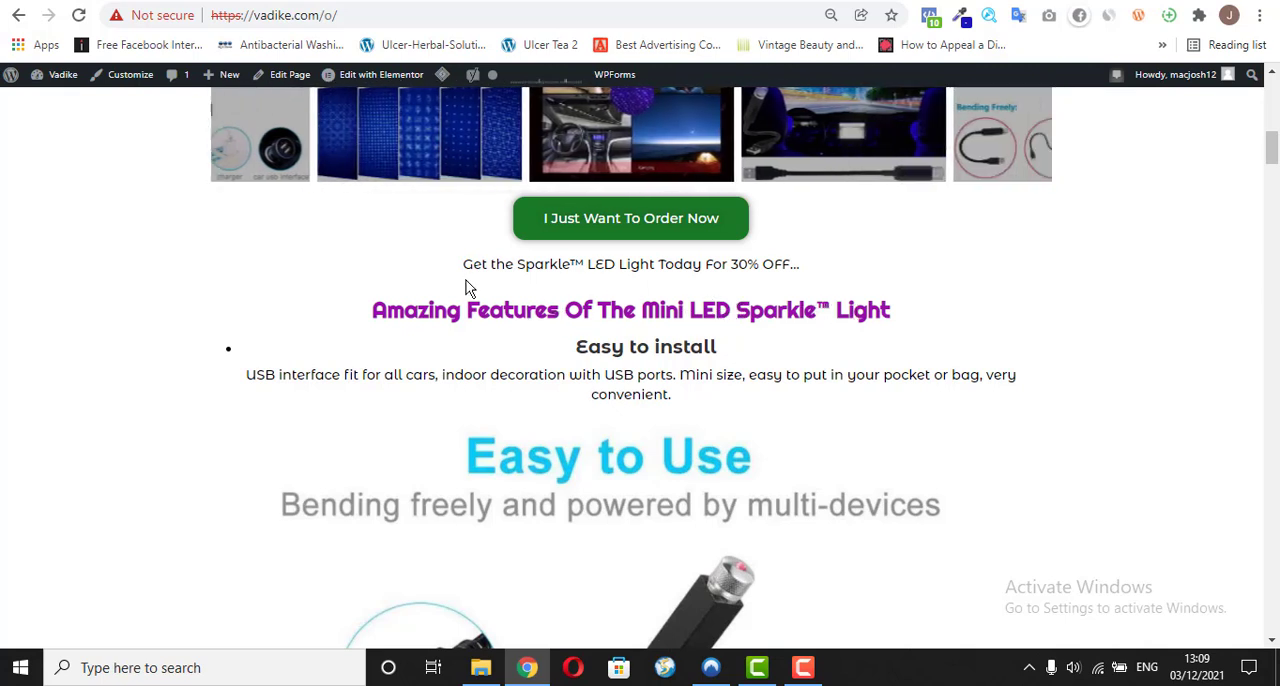
Step: Copy the "Amazing Features Of The Mini LED Sparkle™ Light" heading from the vadike.com/o/ page and return to the Elementor editor
left_click_drag(372, 311, 890, 318)
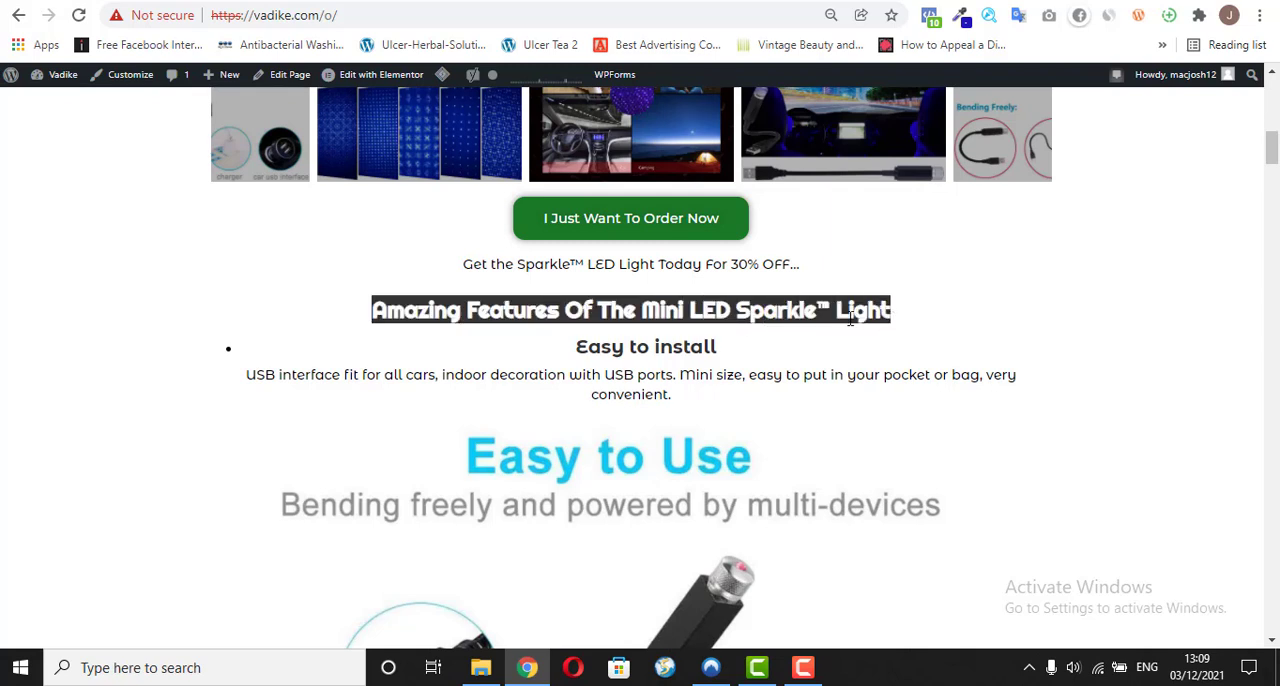
right_click(882, 321)
left_click(867, 334)
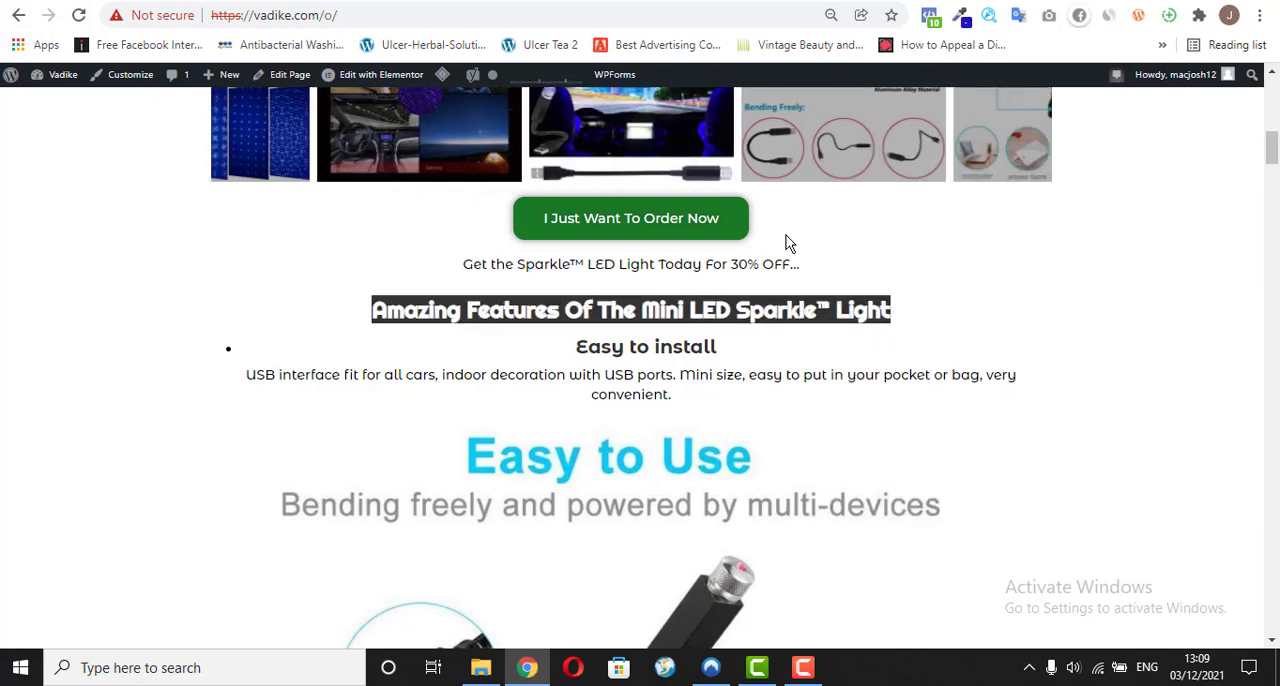
left_click(381, 74)
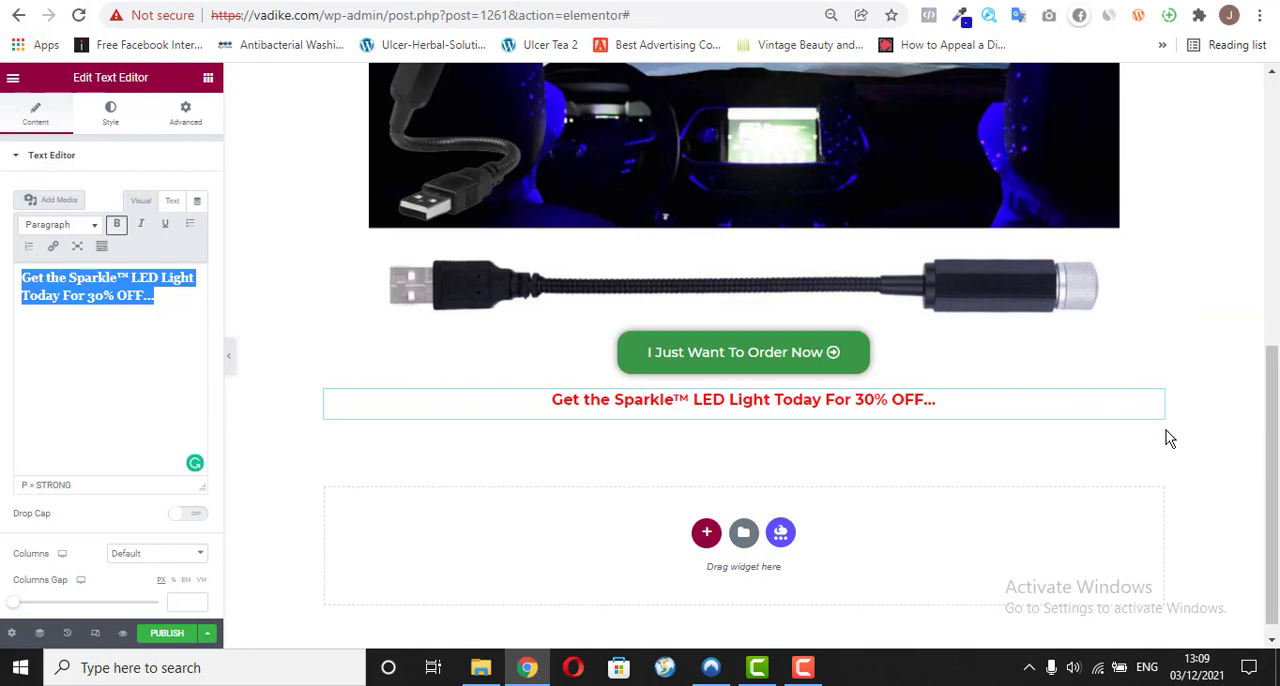
Step: Add a new single-column section below the red 30% OFF line
left_click_drag(1277, 437, 1277, 390)
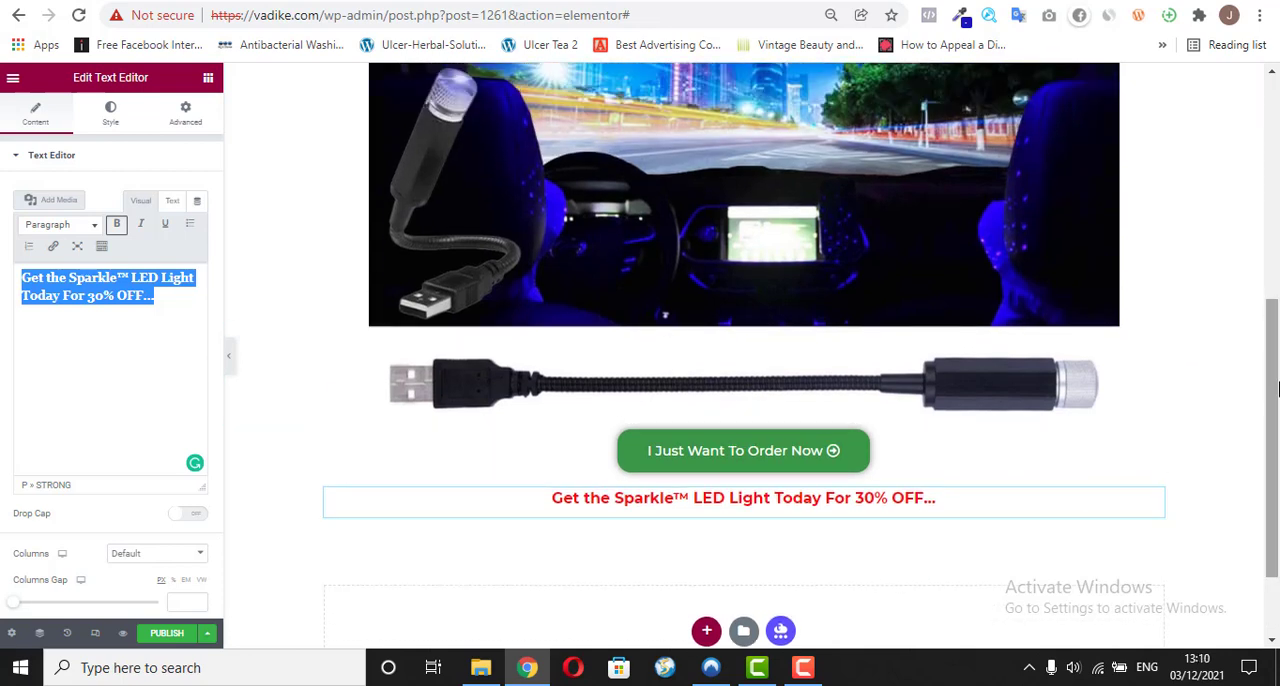
left_click_drag(1278, 389, 1278, 447)
left_click(711, 517)
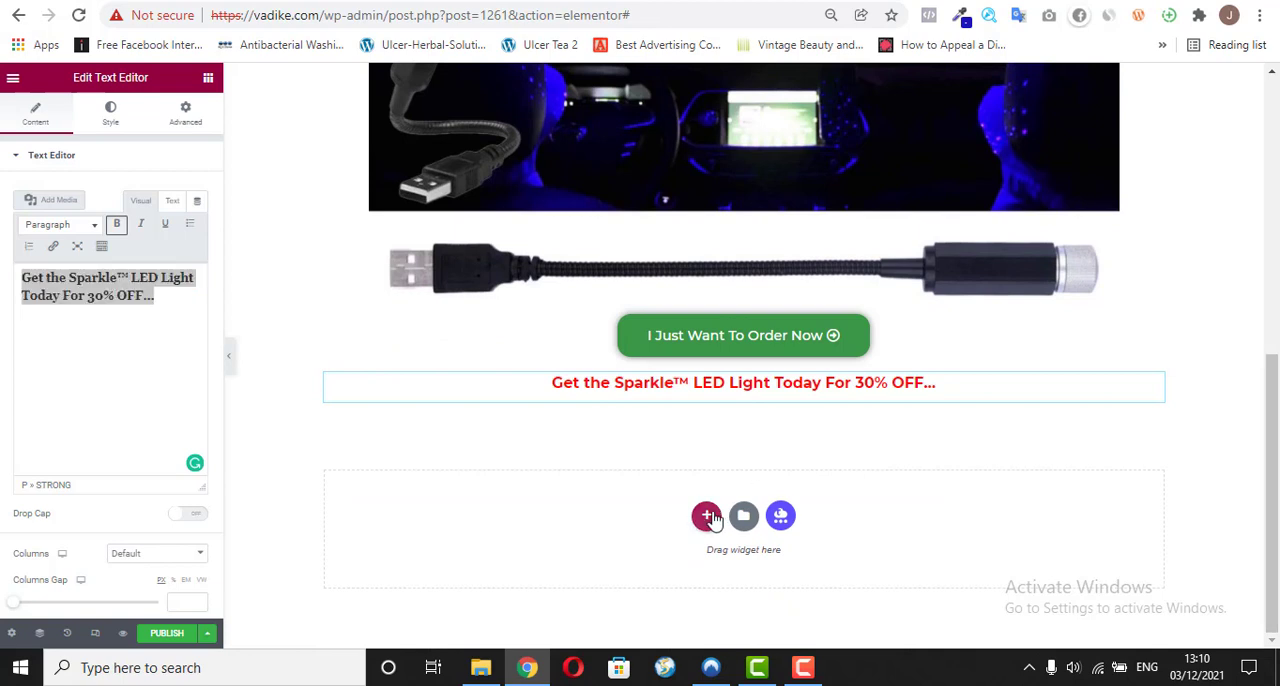
left_click(543, 550)
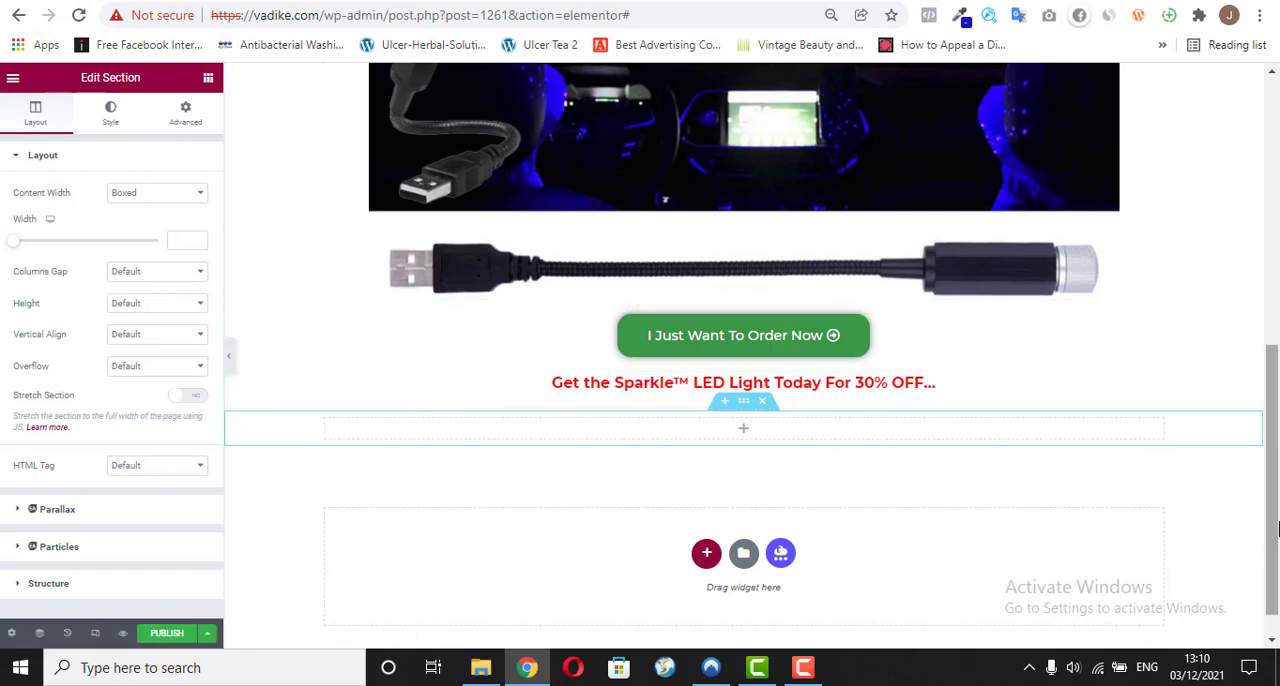
mouse_move(1277, 512)
left_mouse_down()
mouse_move(1277, 486)
mouse_move(1278, 520)
left_mouse_up()
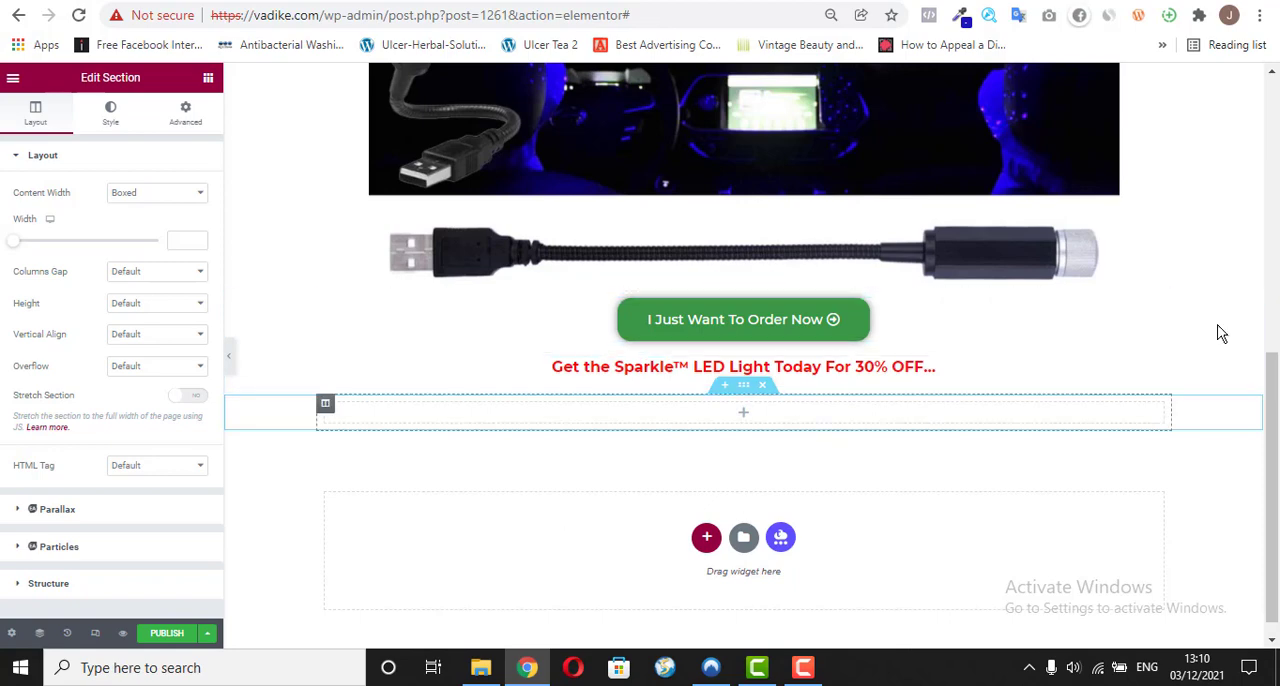
Step: Duplicate the "Mini LED Sparkle™ Light For Car Roof" heading and move the copy into the empty section below the 30% OFF line
left_click_drag(1277, 385, 1277, 95)
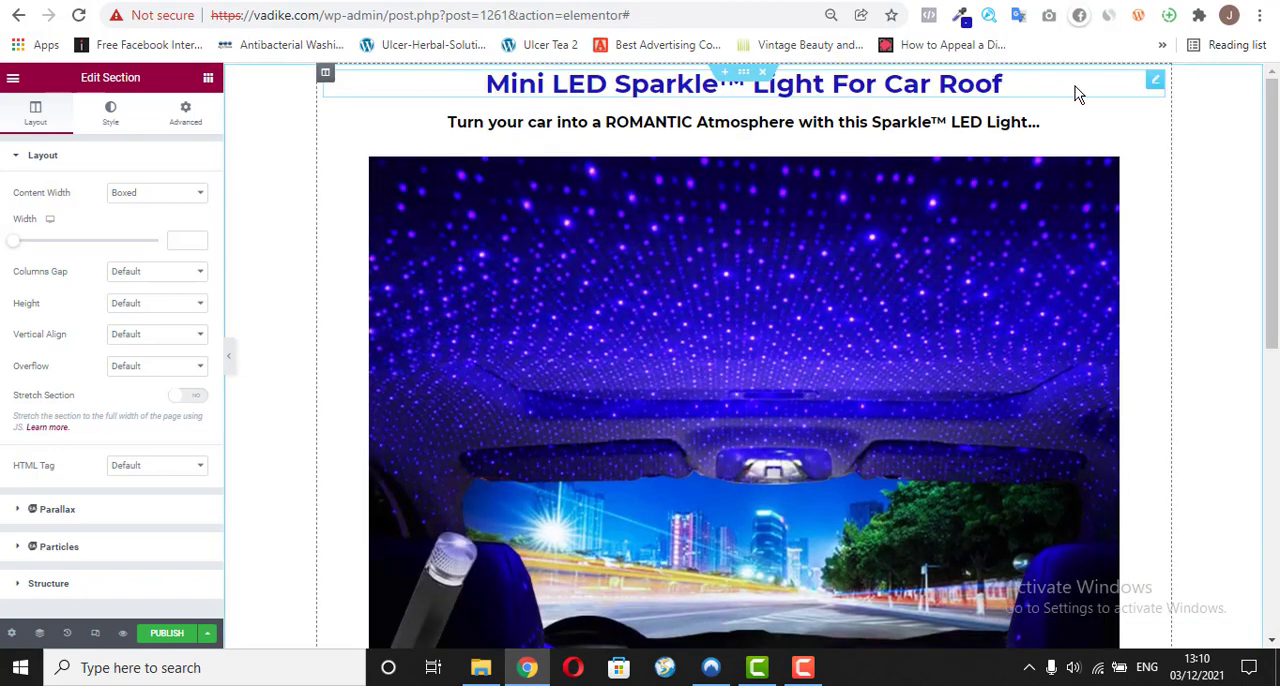
right_click(1155, 82)
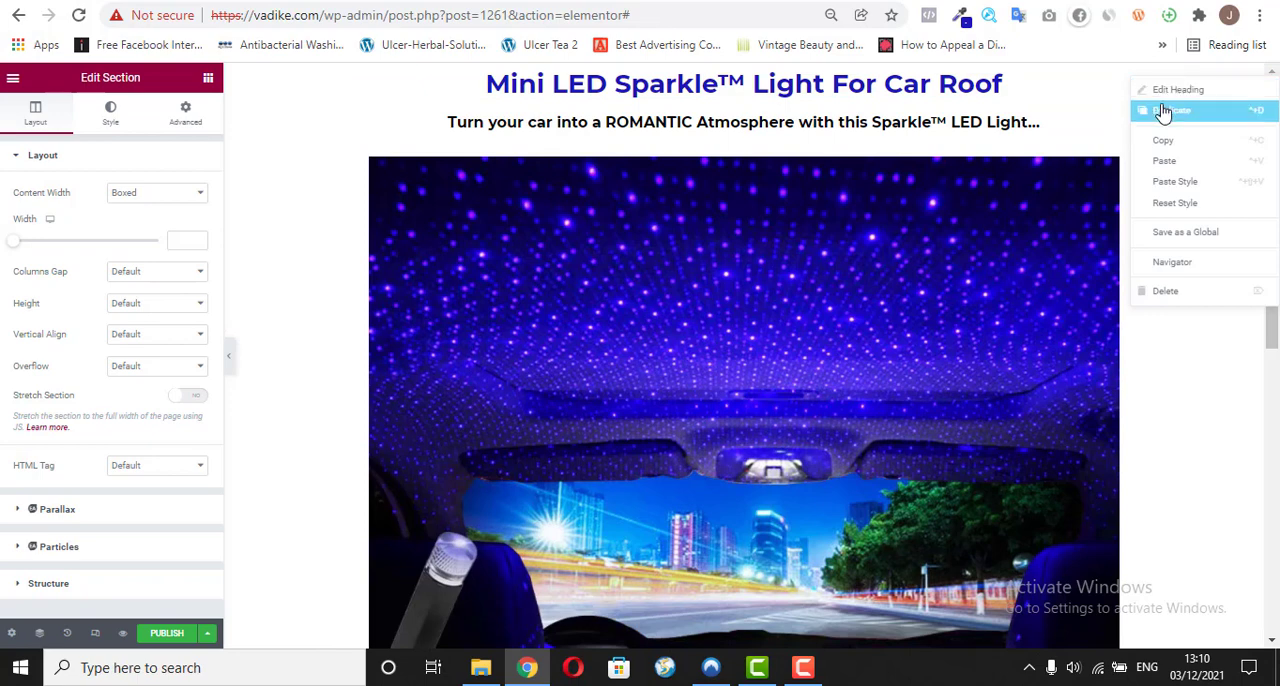
left_click(1163, 111)
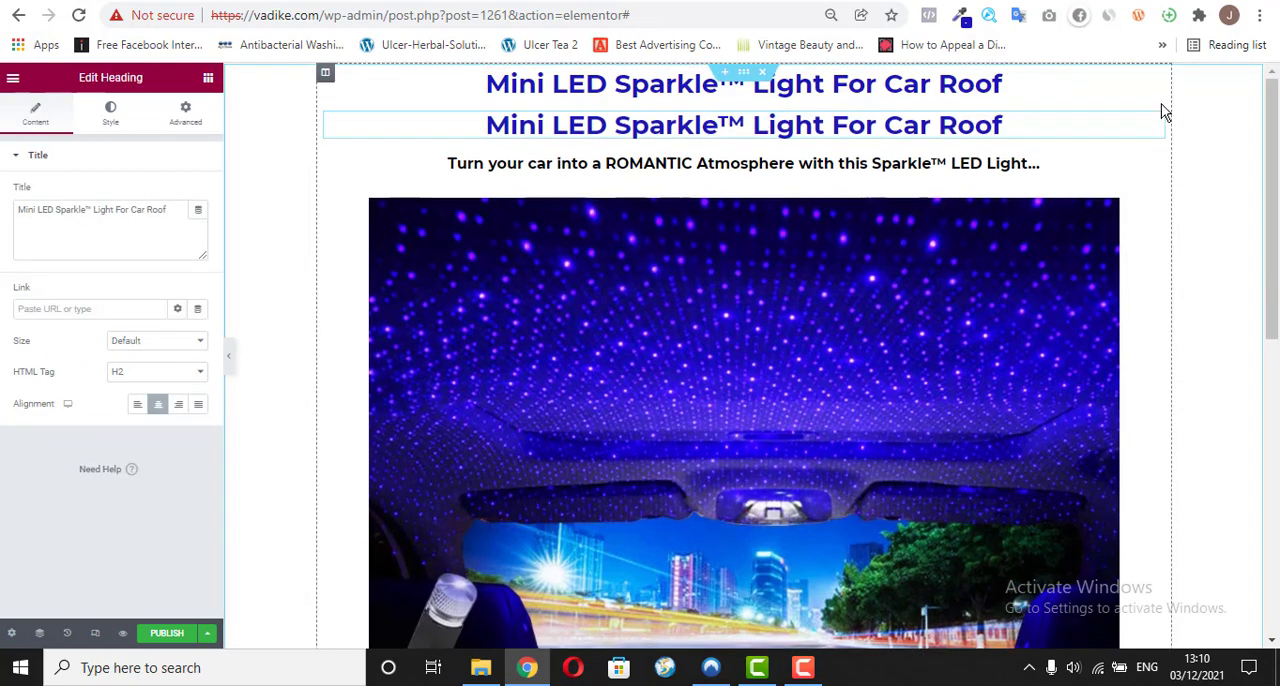
left_click_drag(1157, 123, 826, 389)
scroll(866, 578, "down", 5)
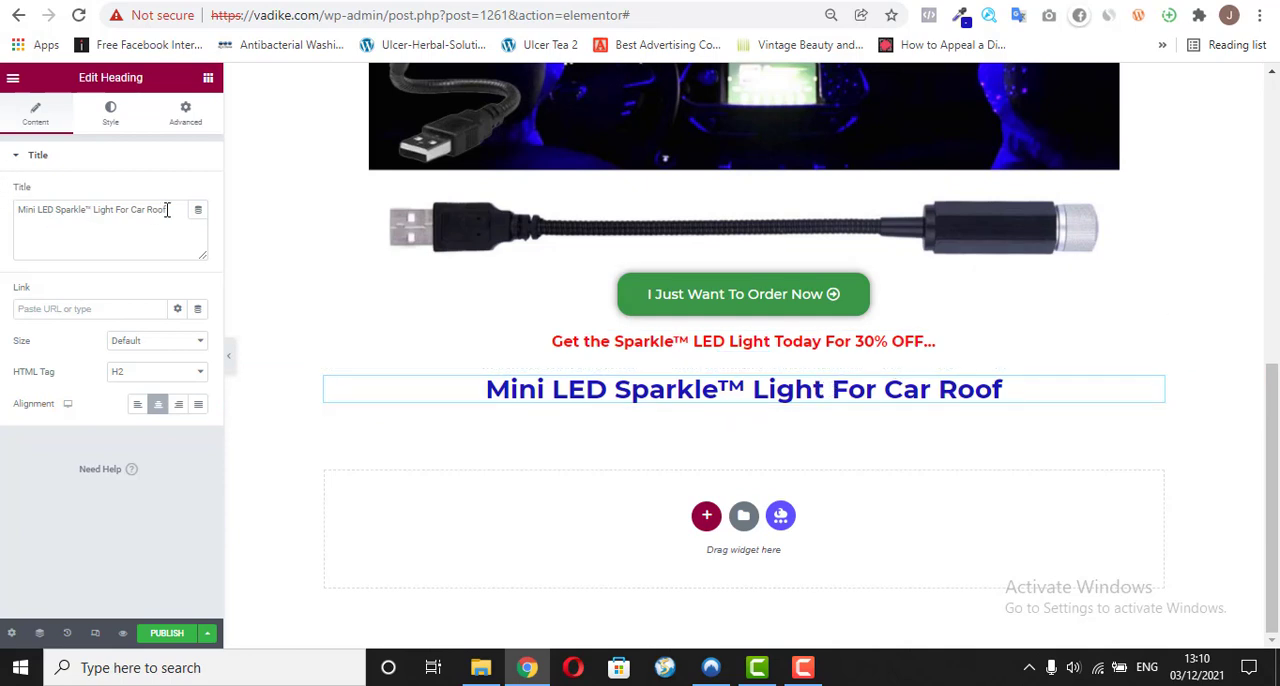
Step: Replace the duplicated heading's title with the copied "Amazing Features Of The Mini LED Sparkle™ Light" as plain text
left_click_drag(167, 209, 5, 214)
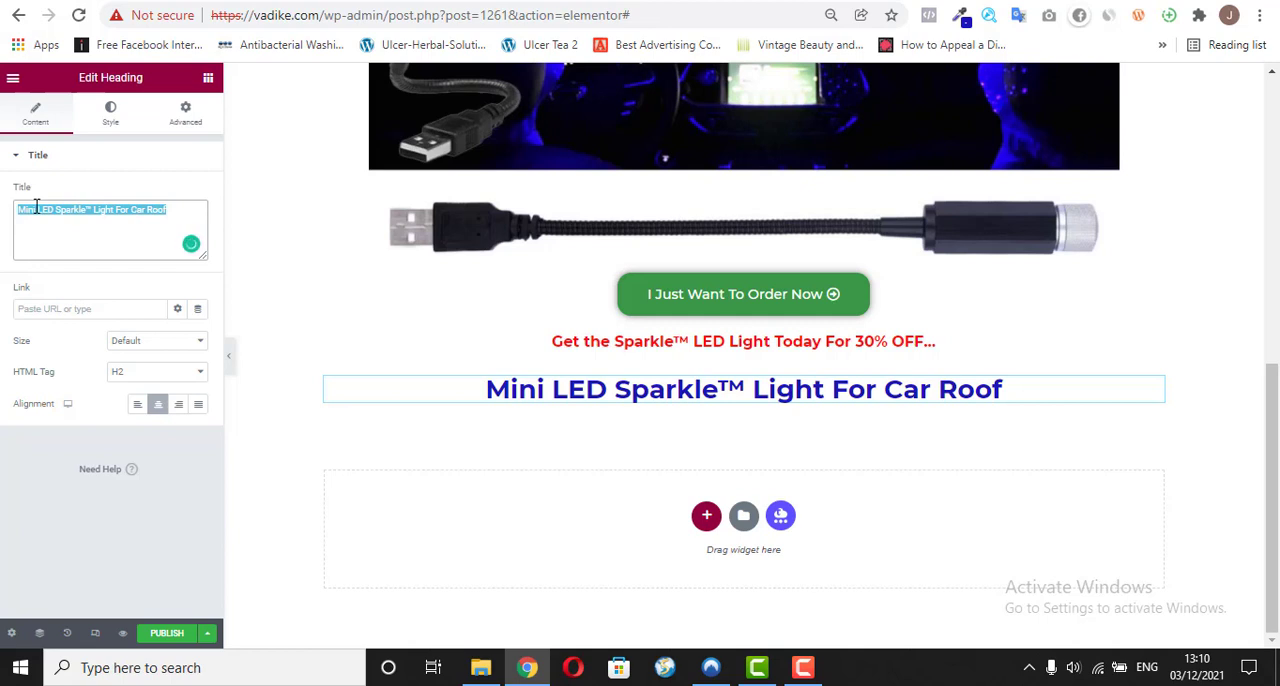
right_click(36, 207)
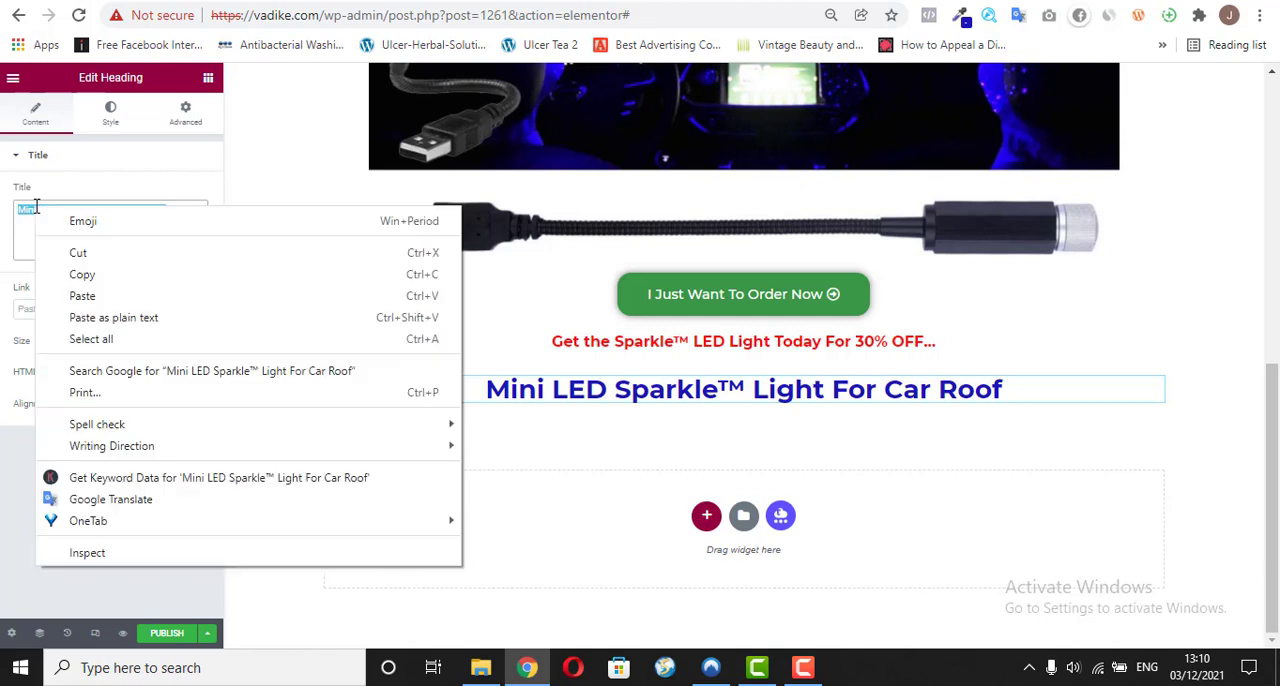
left_click(97, 318)
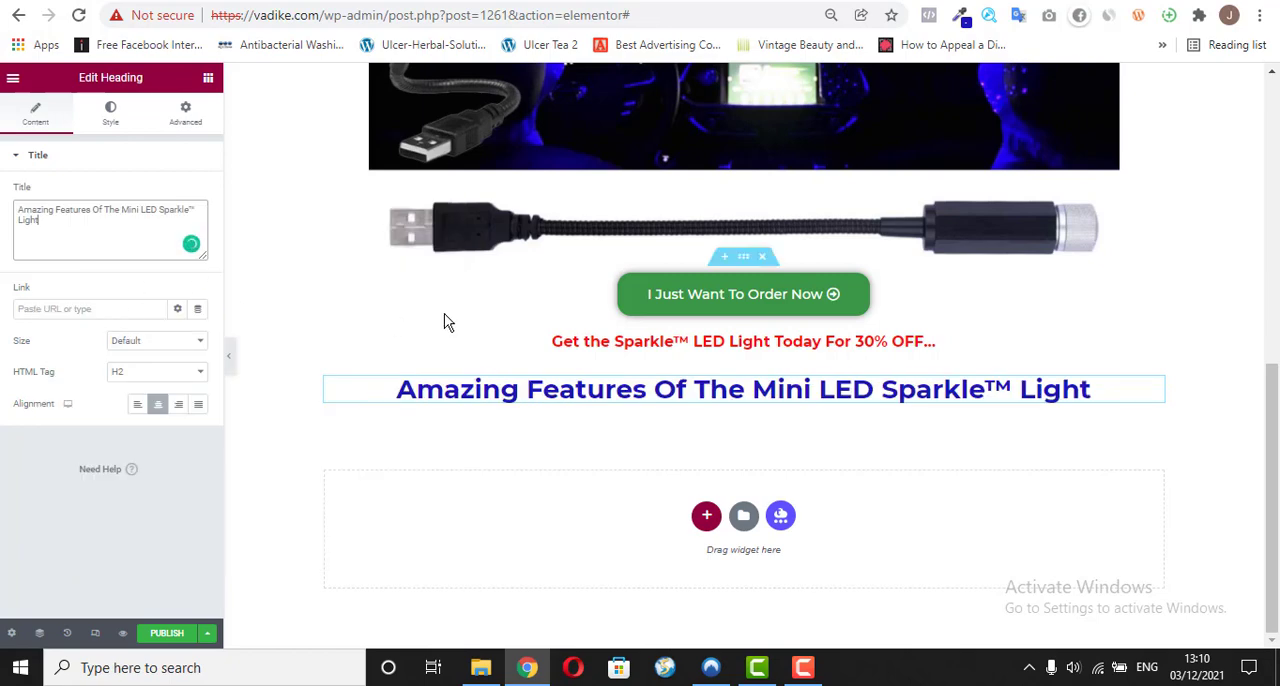
Step: Copy the "Easy to install" subheading from the vadike.com/o/ page and return to the Elementor editor
key("ctrl+Tab")
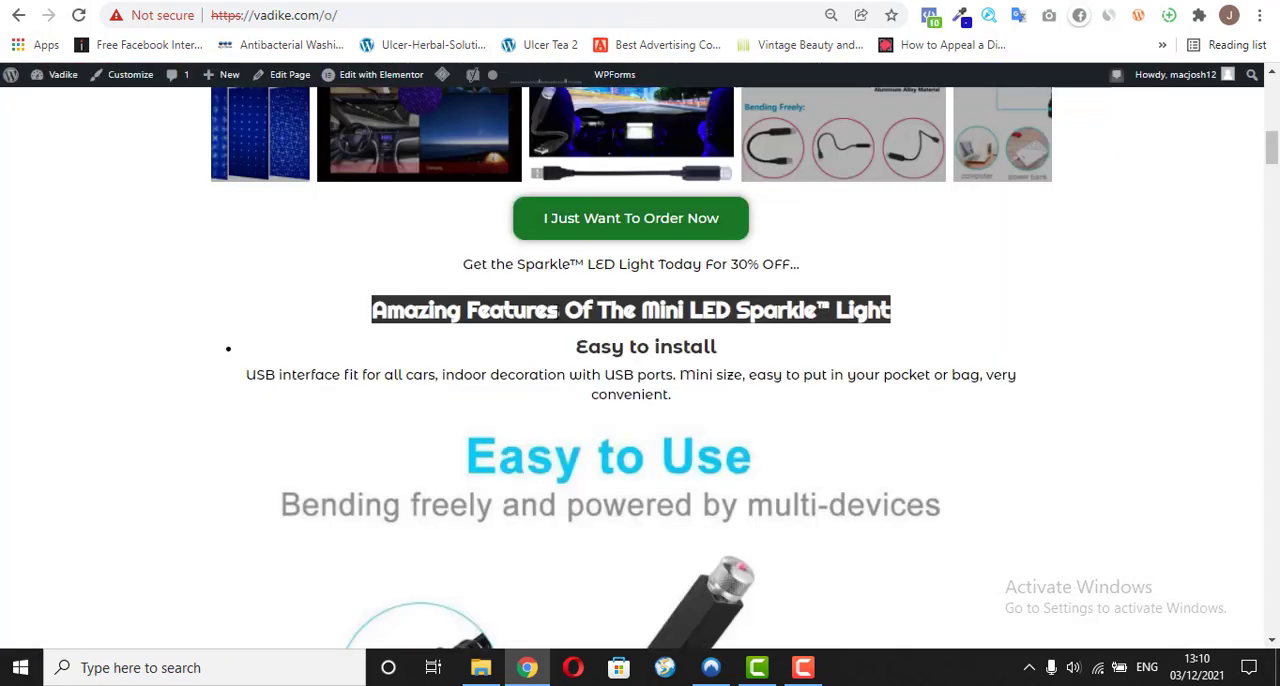
left_click(561, 315)
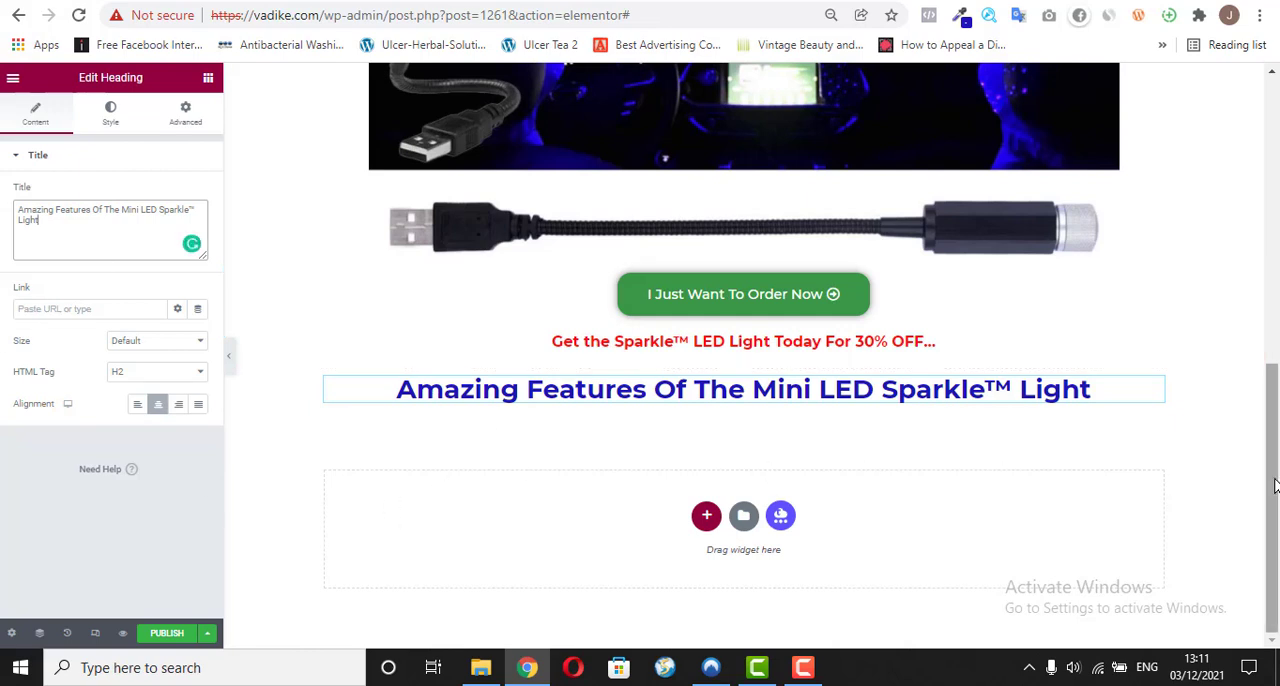
left_click_drag(1273, 441, 1273, 488)
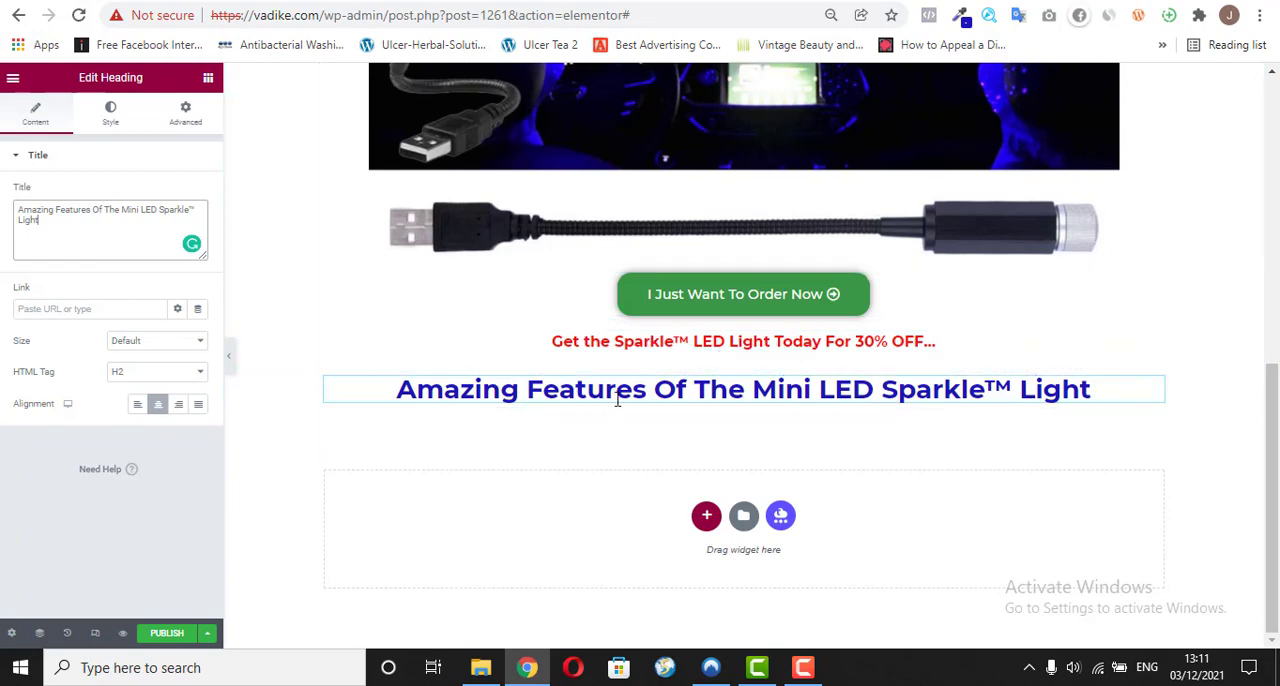
left_click(510, 3)
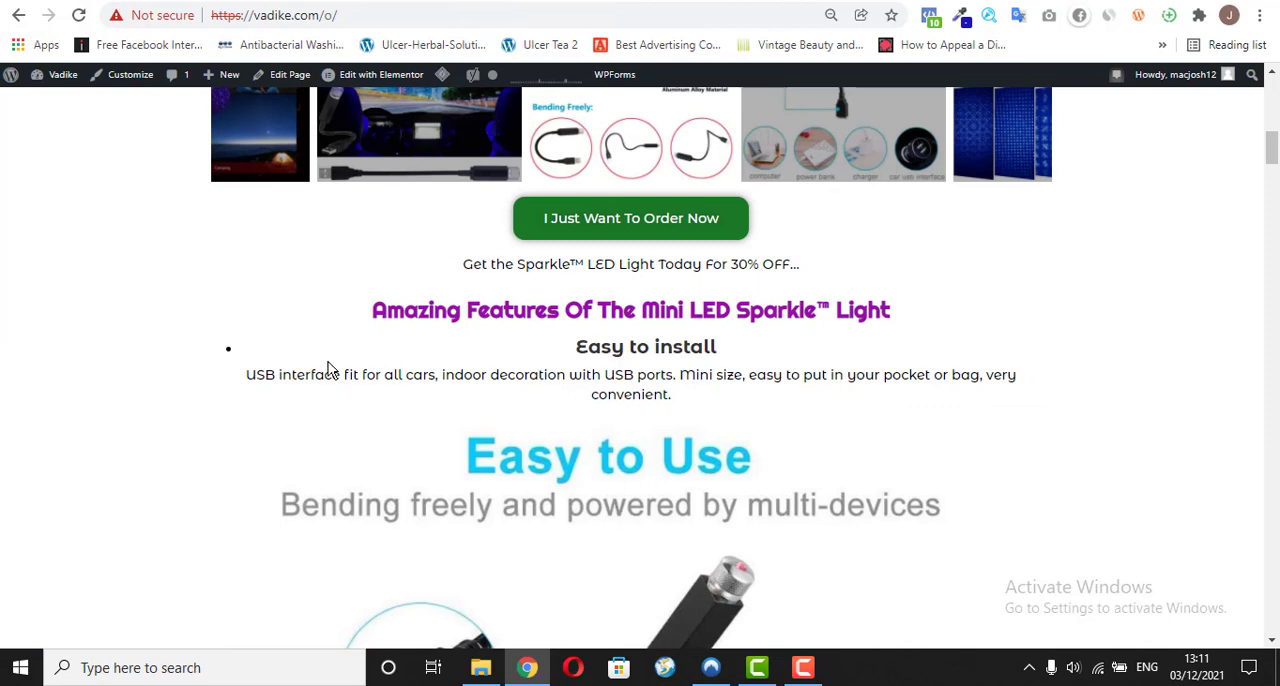
left_click_drag(242, 374, 719, 404)
left_click(728, 378)
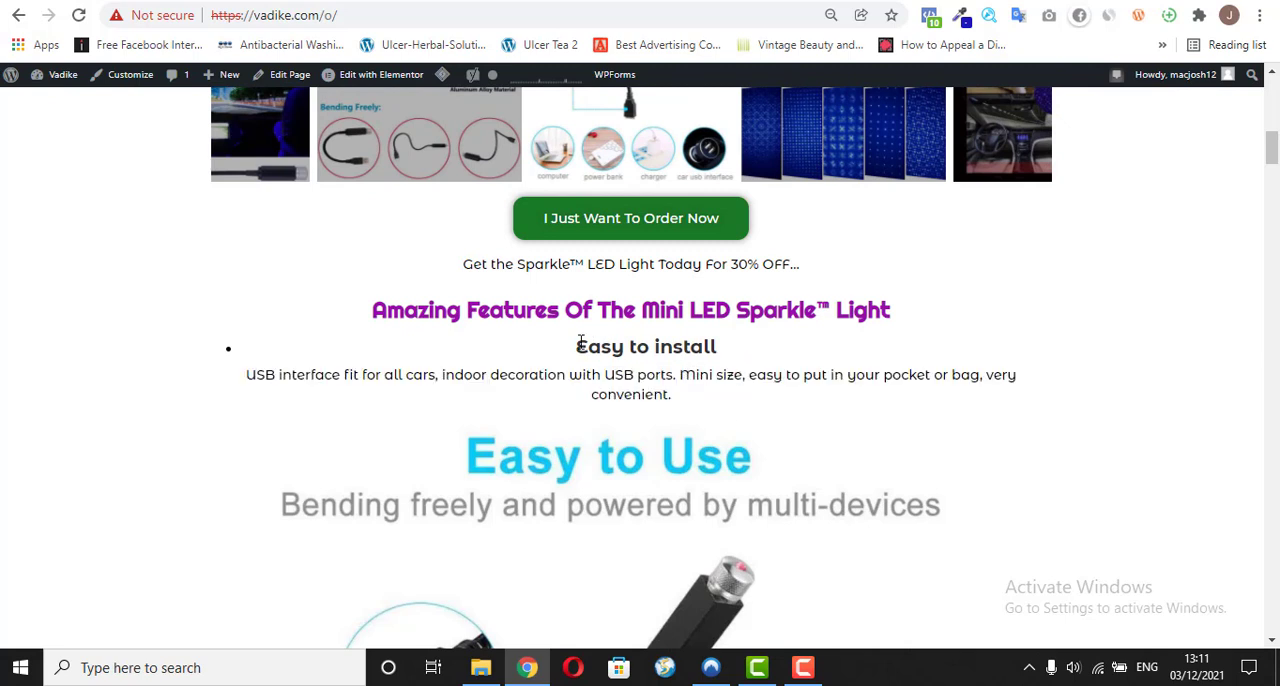
left_click_drag(577, 346, 674, 347)
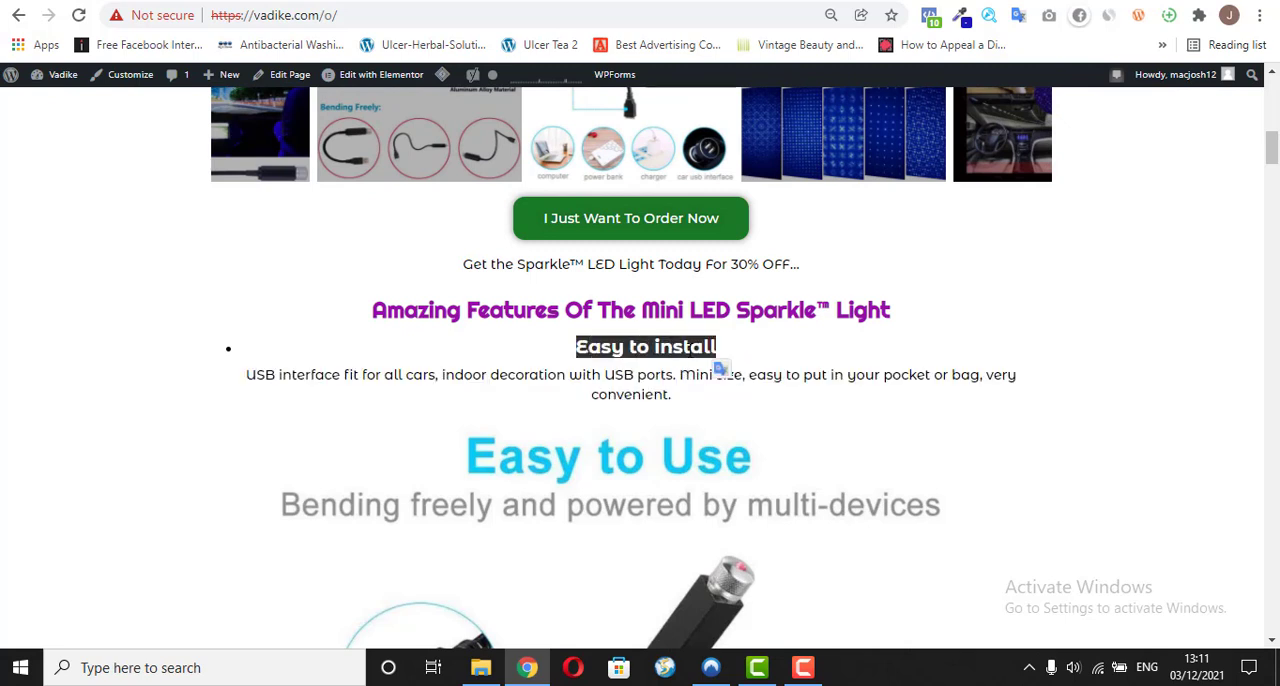
right_click(708, 346)
left_click(712, 364)
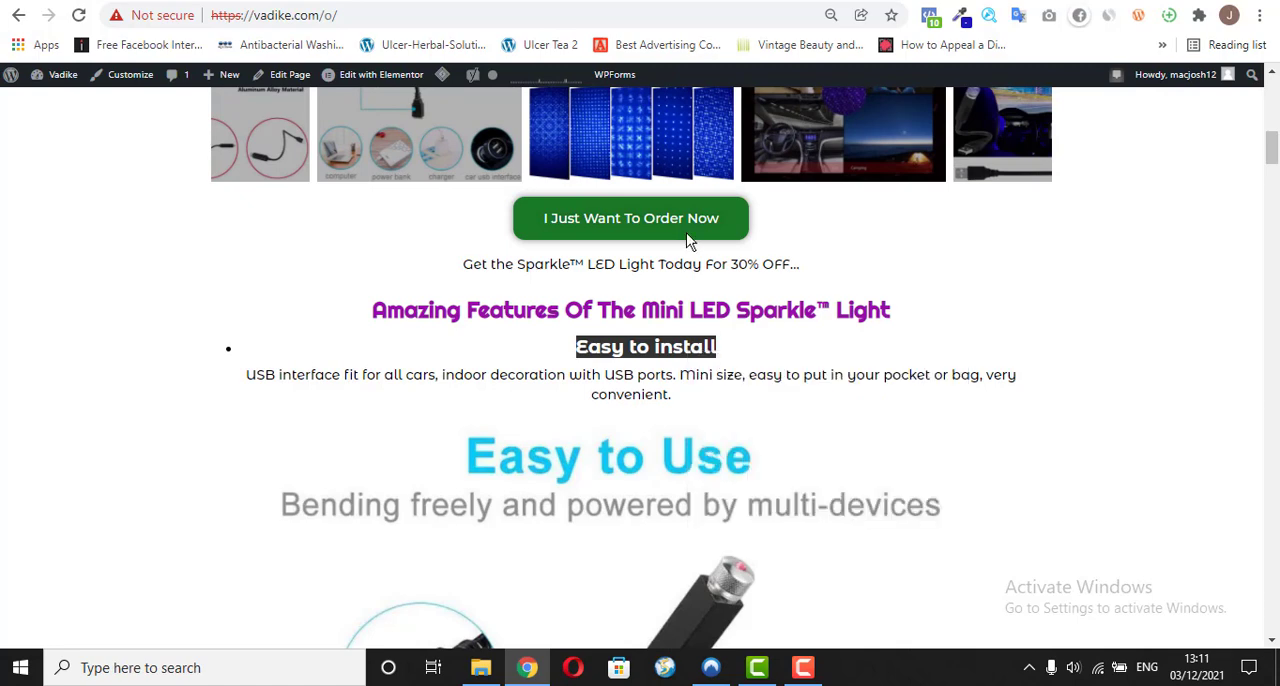
key("ctrl+Tab")
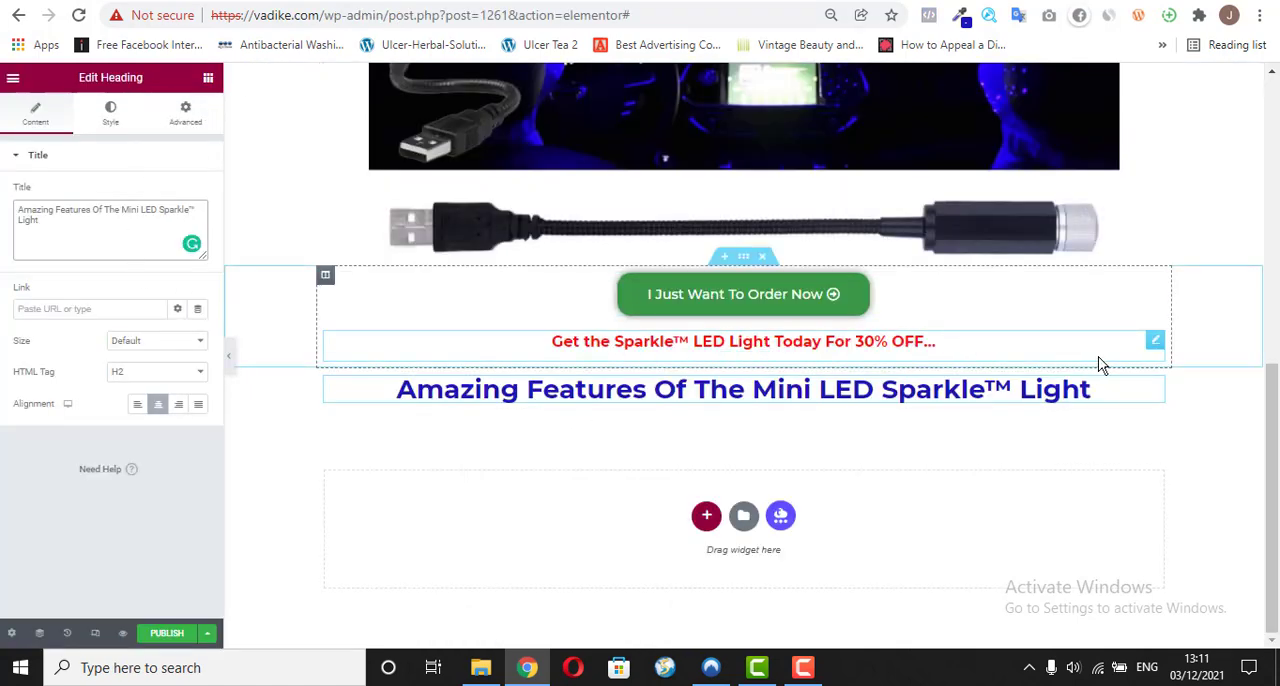
Step: Duplicate the red 30% OFF text widget and move the copy directly below the "Amazing Features" heading
right_click(1150, 340)
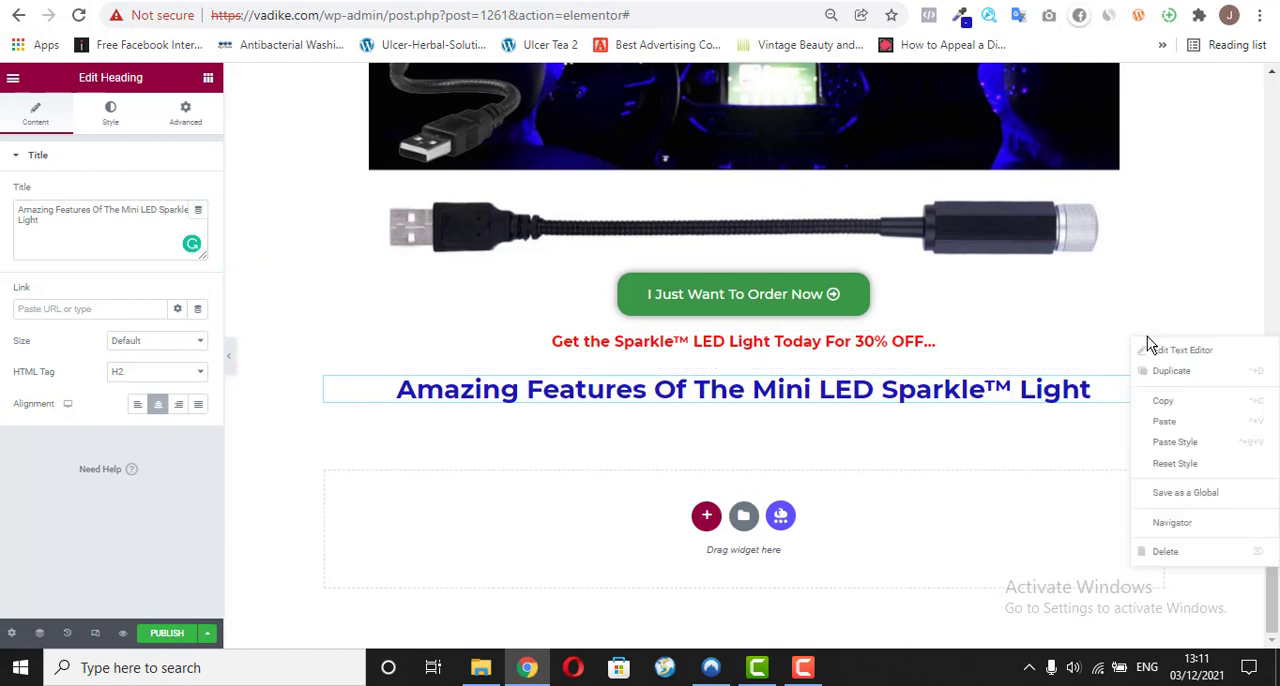
left_click(1155, 372)
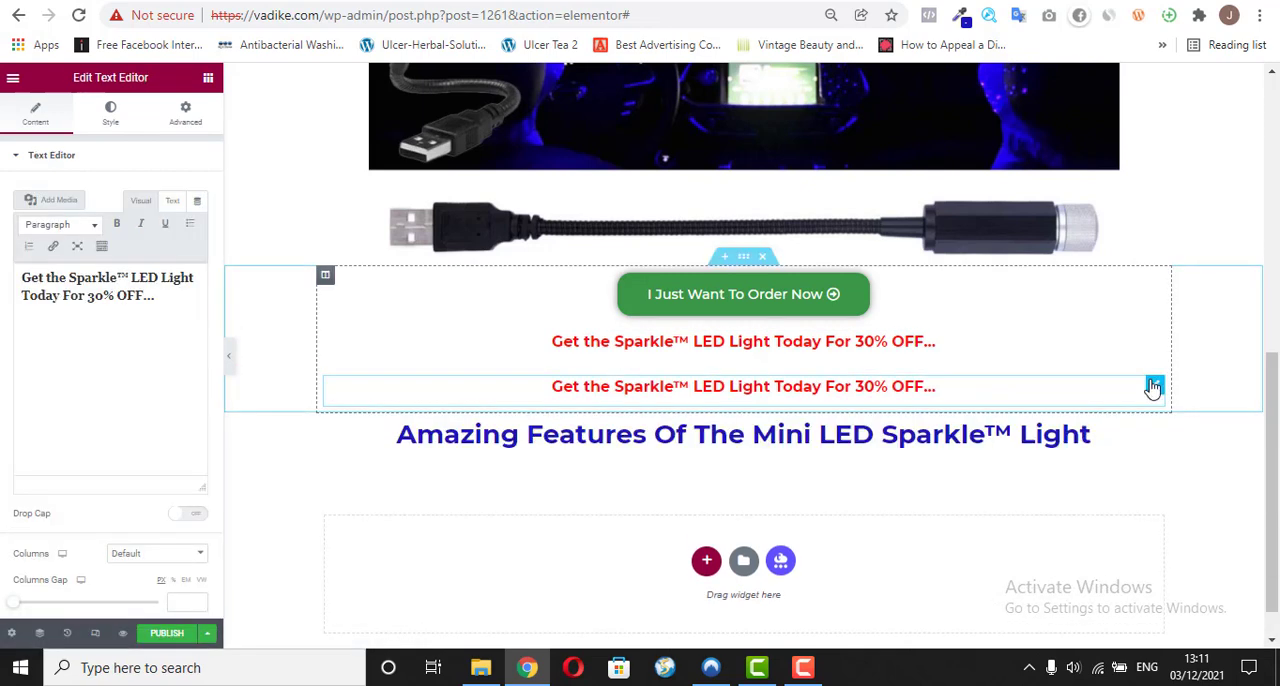
left_click_drag(1150, 381, 970, 441)
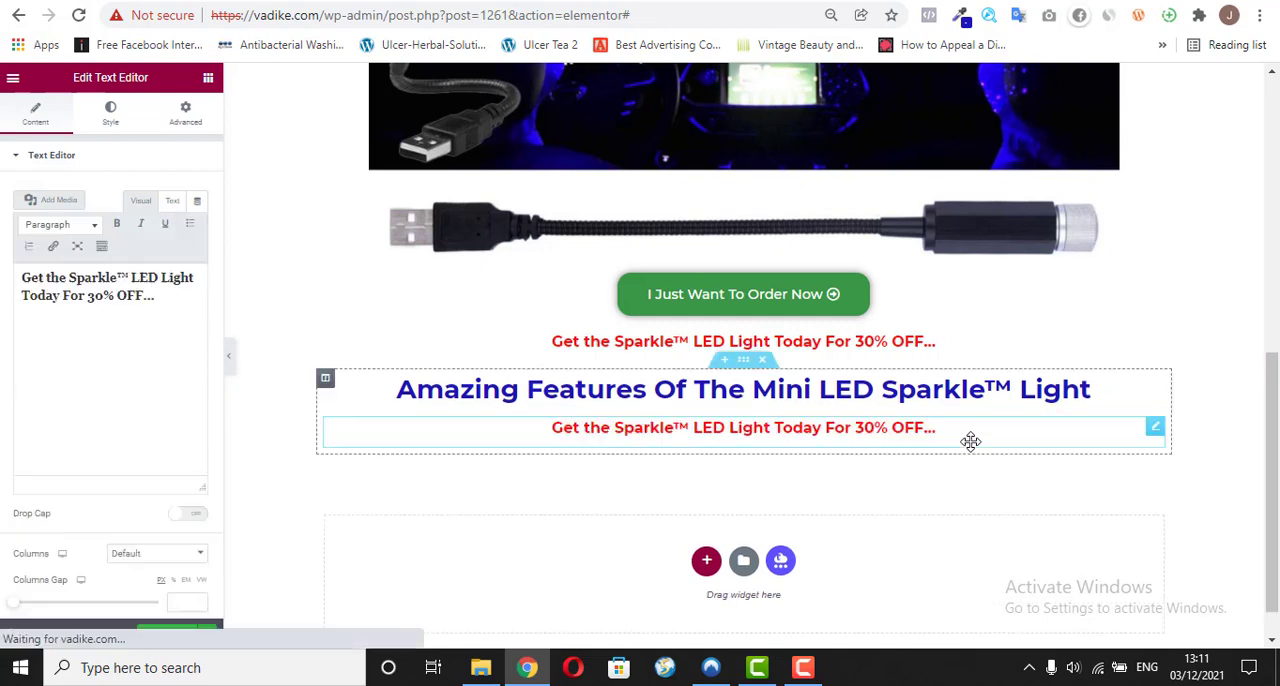
Step: Replace the text of the widget below the "Amazing Features" heading with the copied "Easy to install" as plain text
left_click(135, 300)
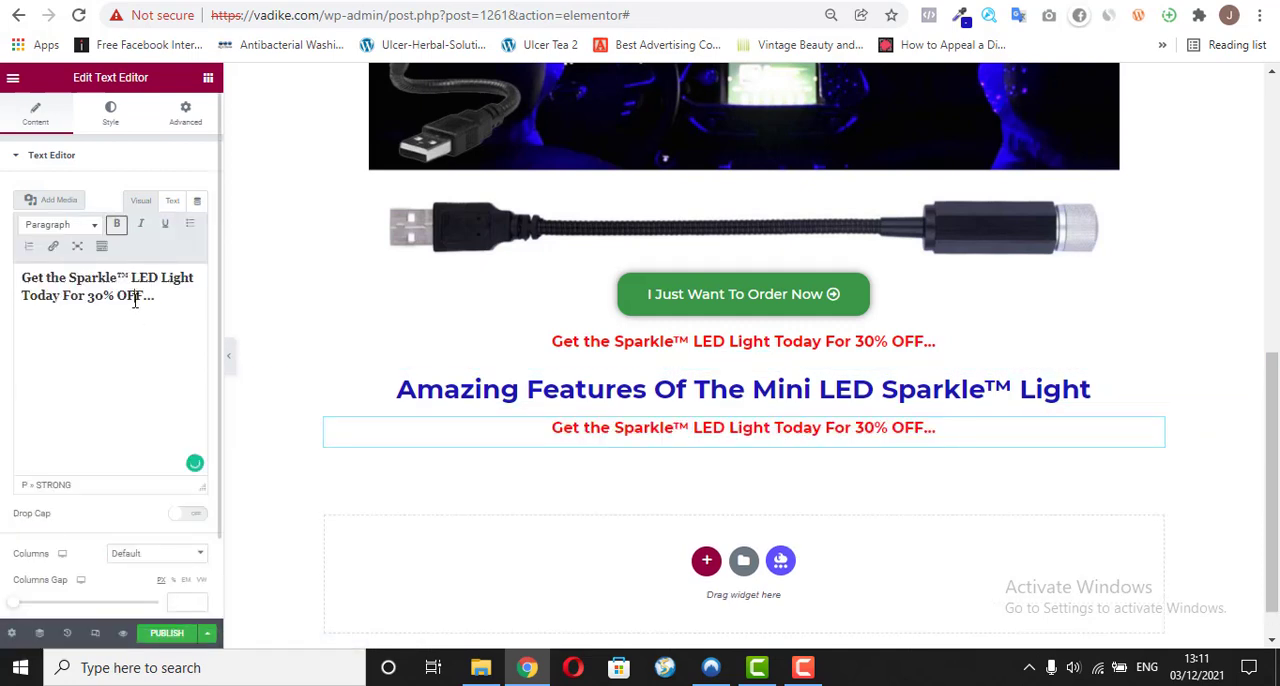
triple_click(72, 281)
right_click(72, 281)
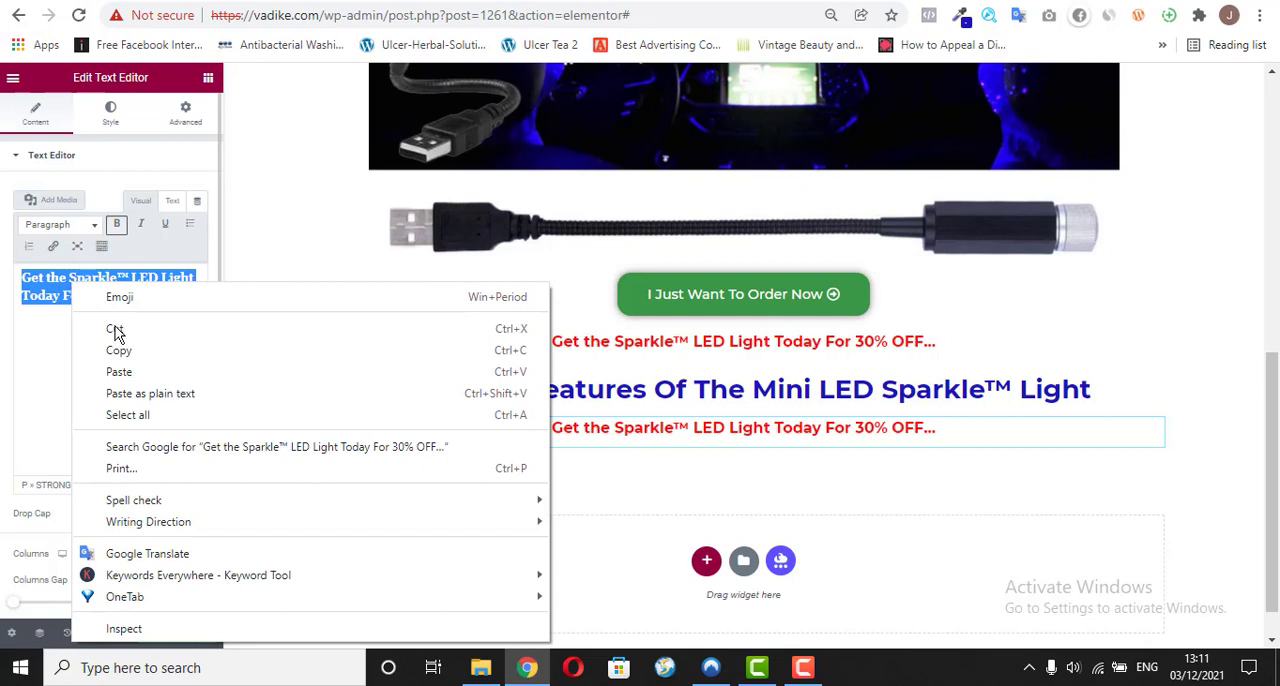
left_click(118, 398)
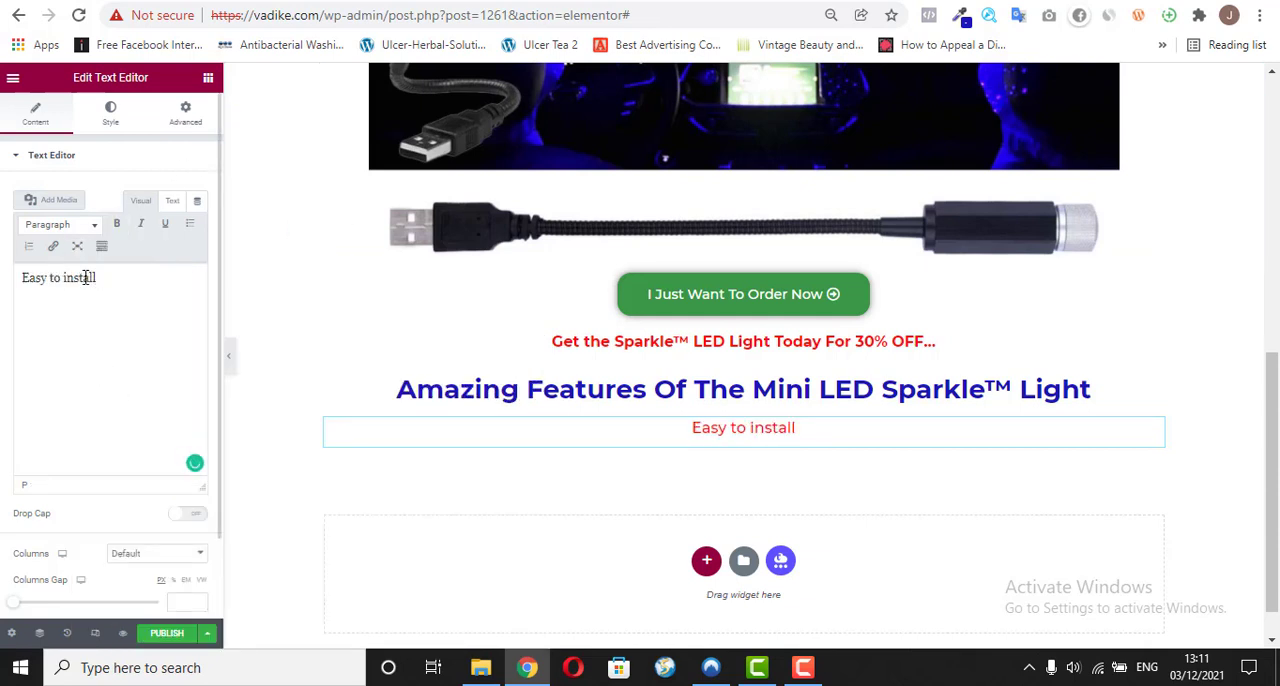
Step: Format the "Easy to install" text as Heading 1 and make it bold
left_click_drag(112, 278, 18, 278)
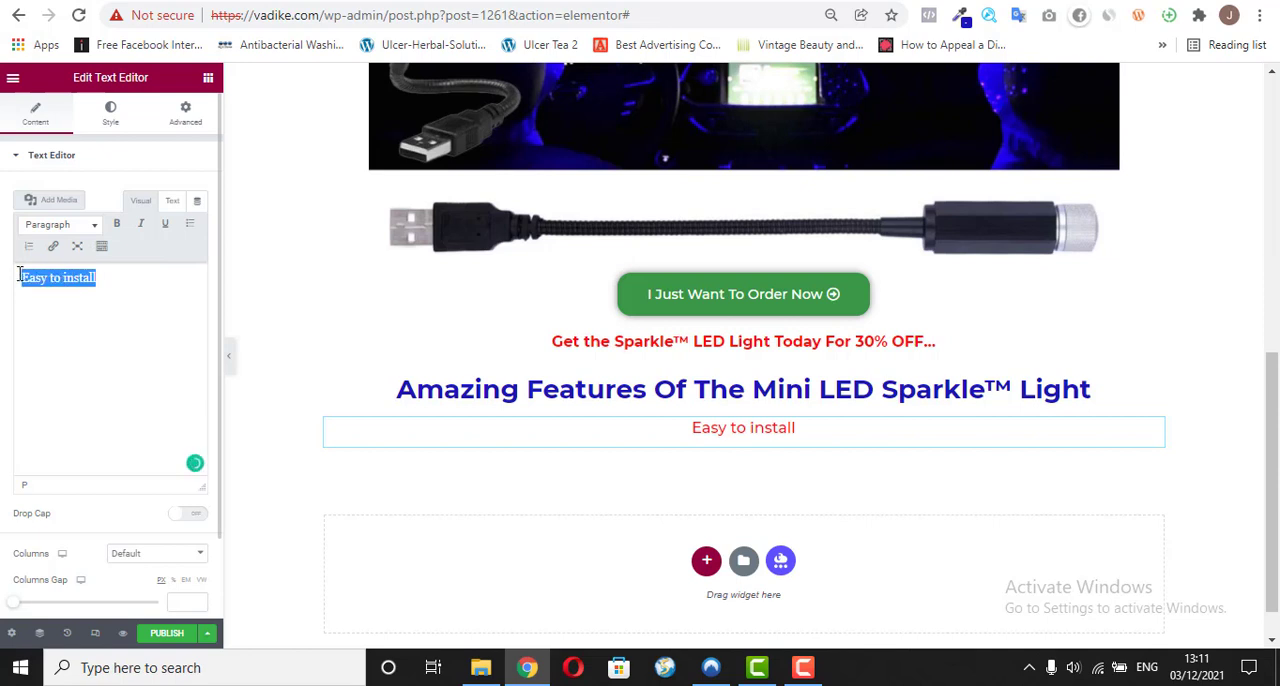
left_click(96, 228)
left_click(97, 282)
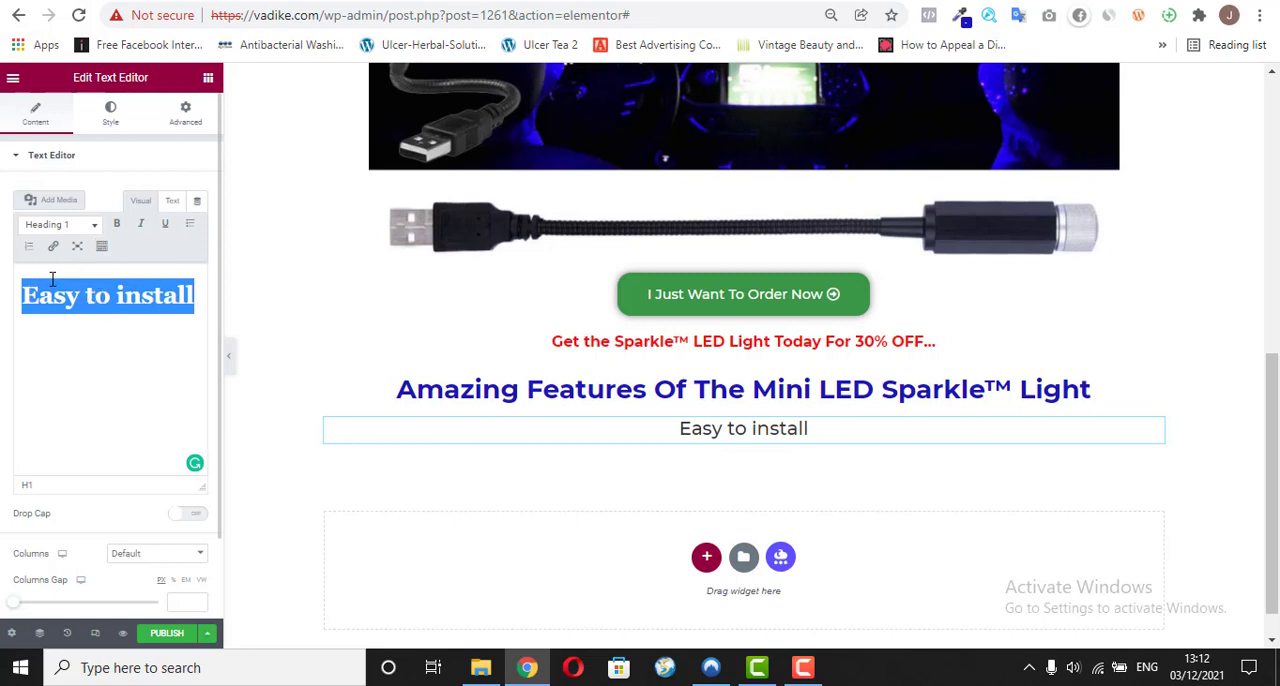
left_click(116, 224)
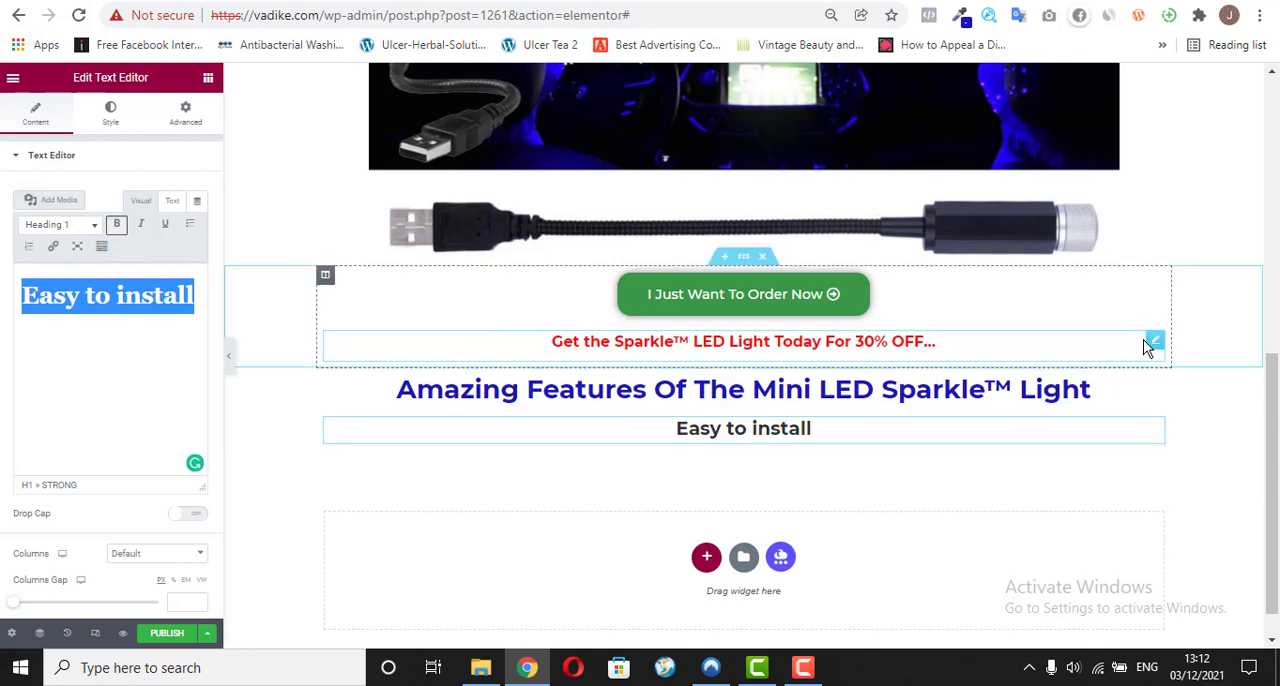
Step: Duplicate the red 30% OFF text widget into the "Amazing Features" section and switch to the vadike.com/o/ page
right_click(1149, 340)
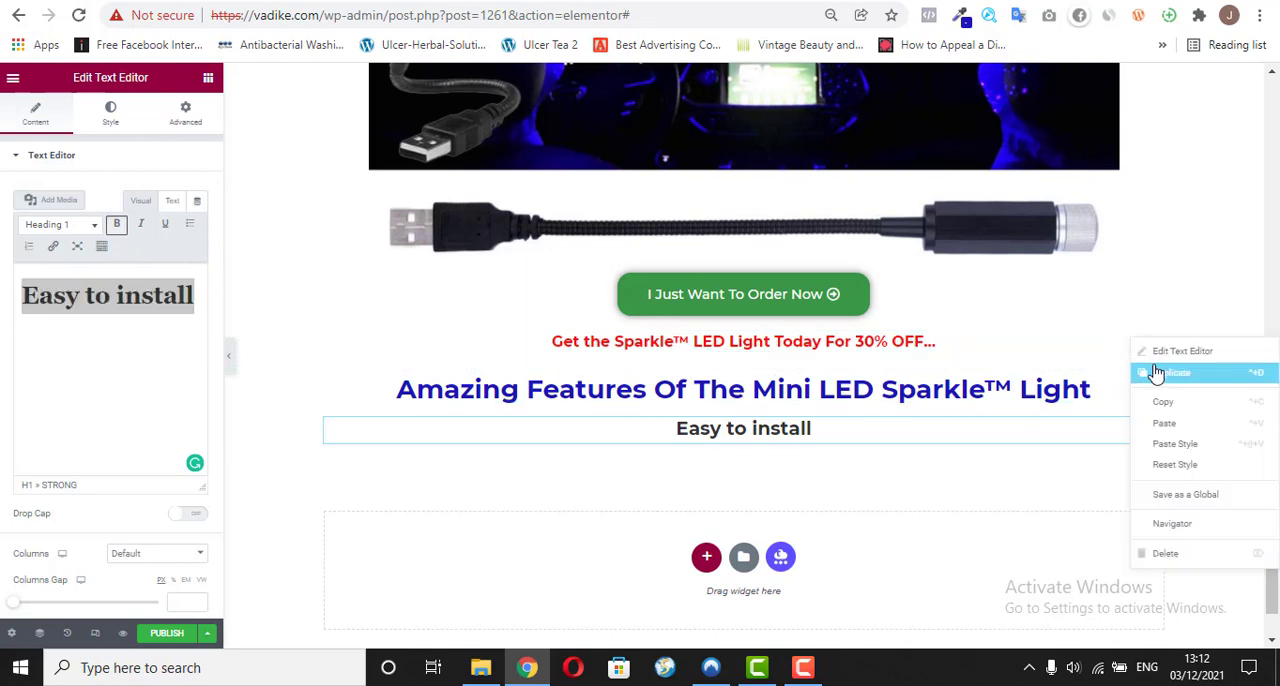
left_click(1157, 373)
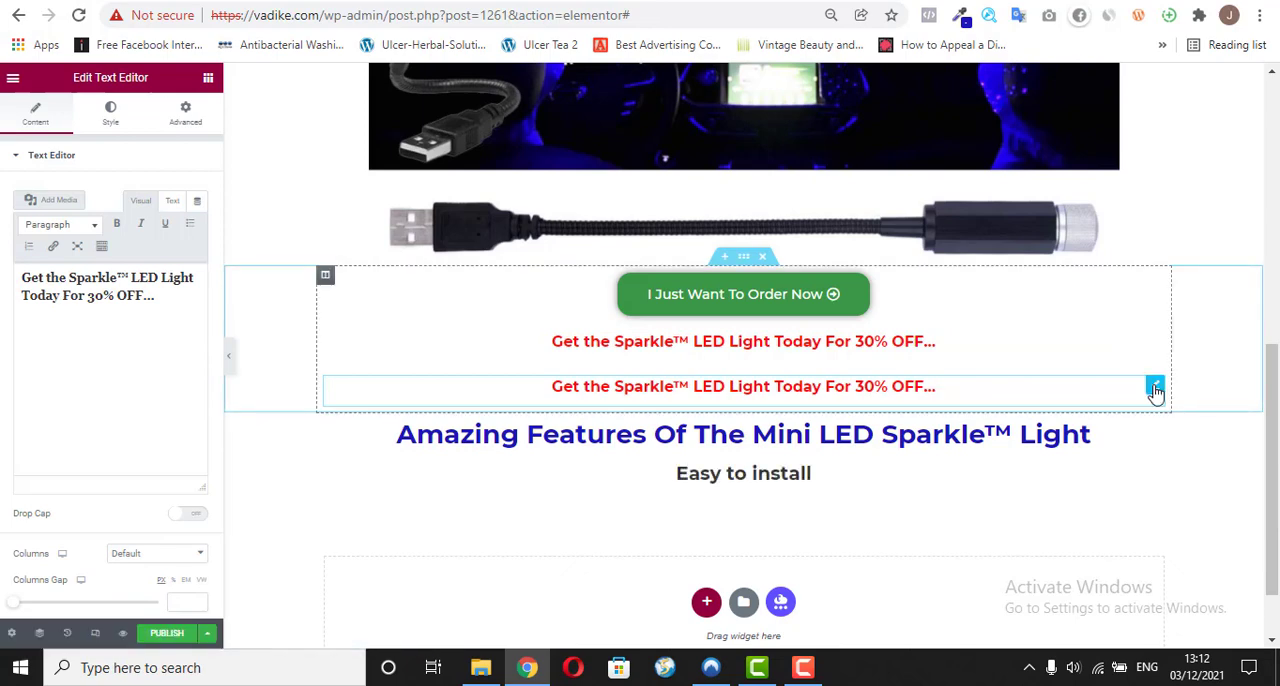
left_click_drag(1155, 388, 1056, 432)
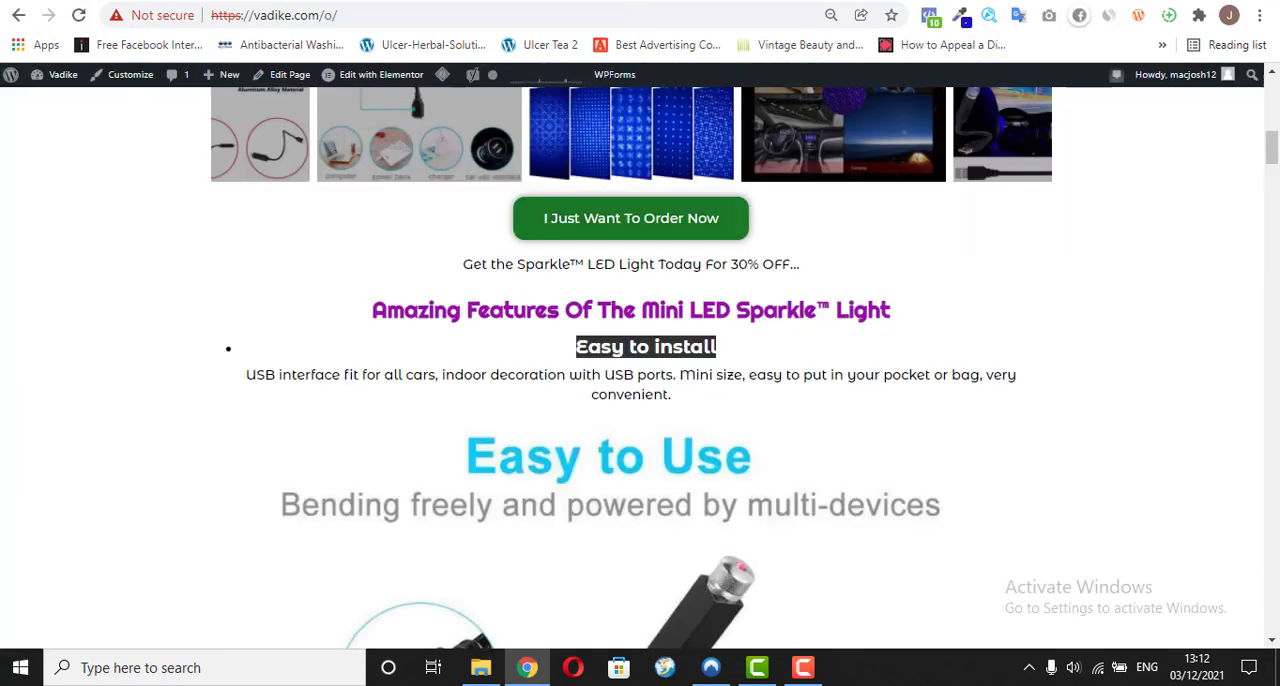
left_click(717, 420)
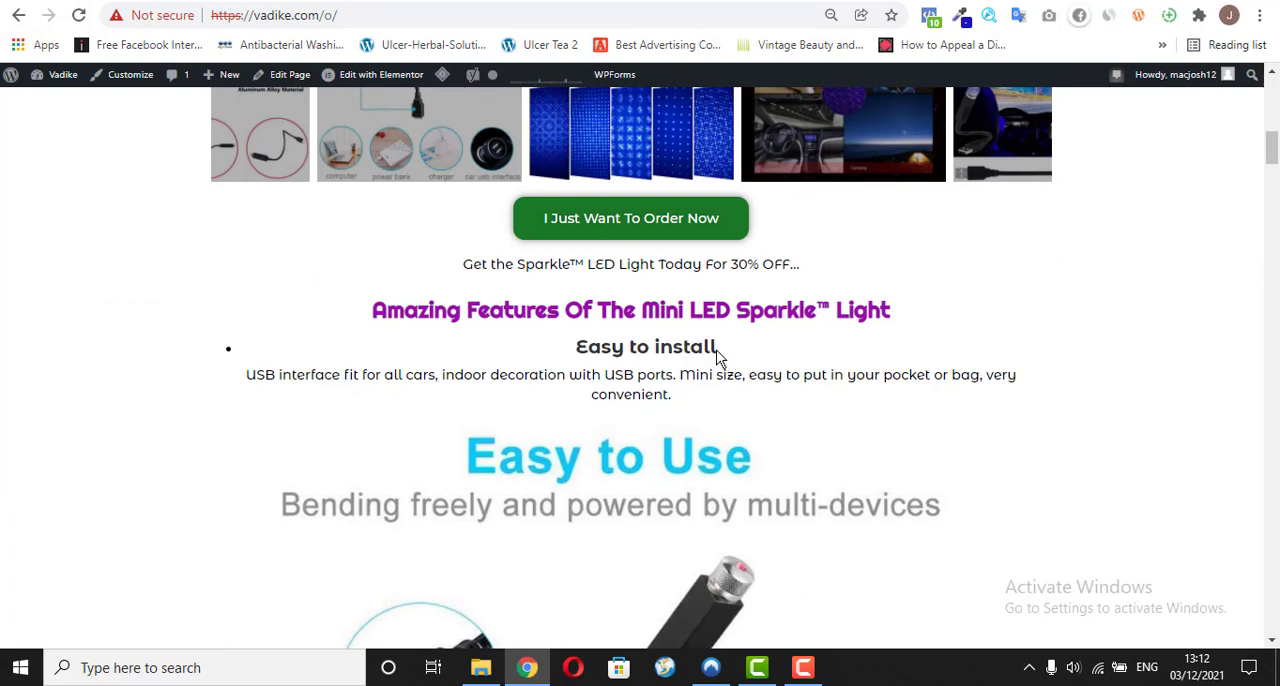
Step: Replace the duplicated 30% OFF text below "Easy to install" with the USB interface description copied from the vadike.com/o/ page
left_click_drag(717, 352, 600, 350)
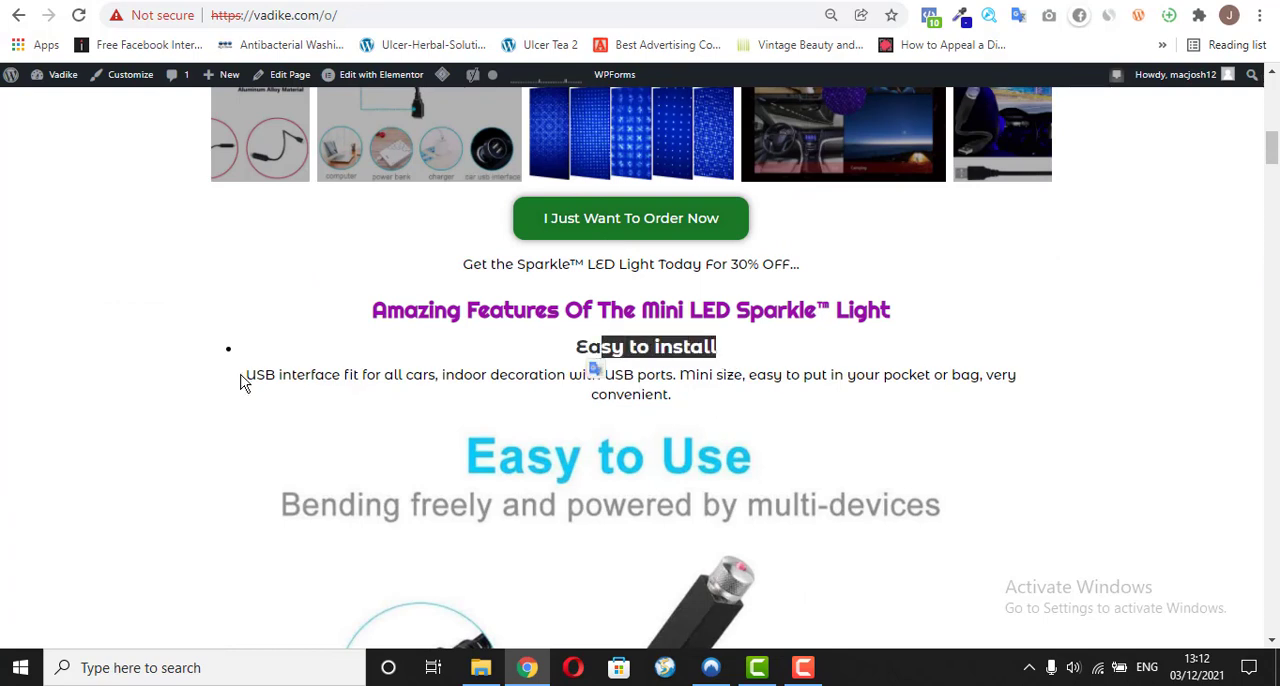
left_click_drag(242, 380, 675, 398)
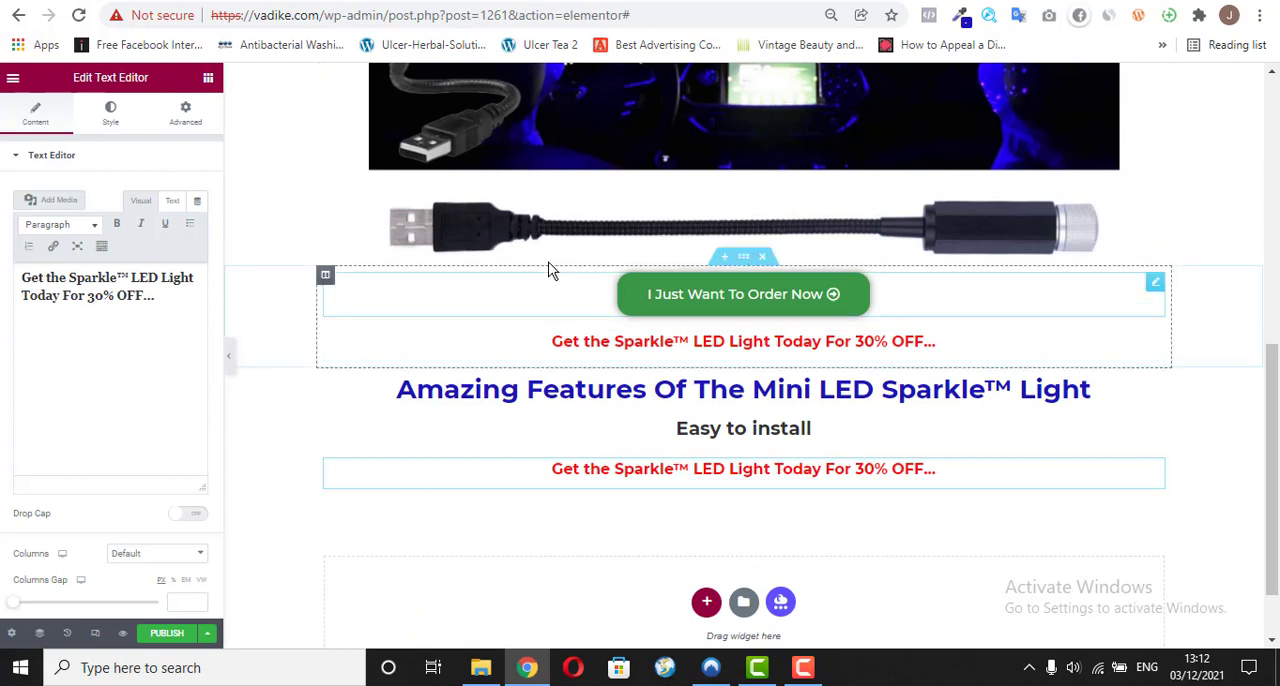
triple_click(90, 296)
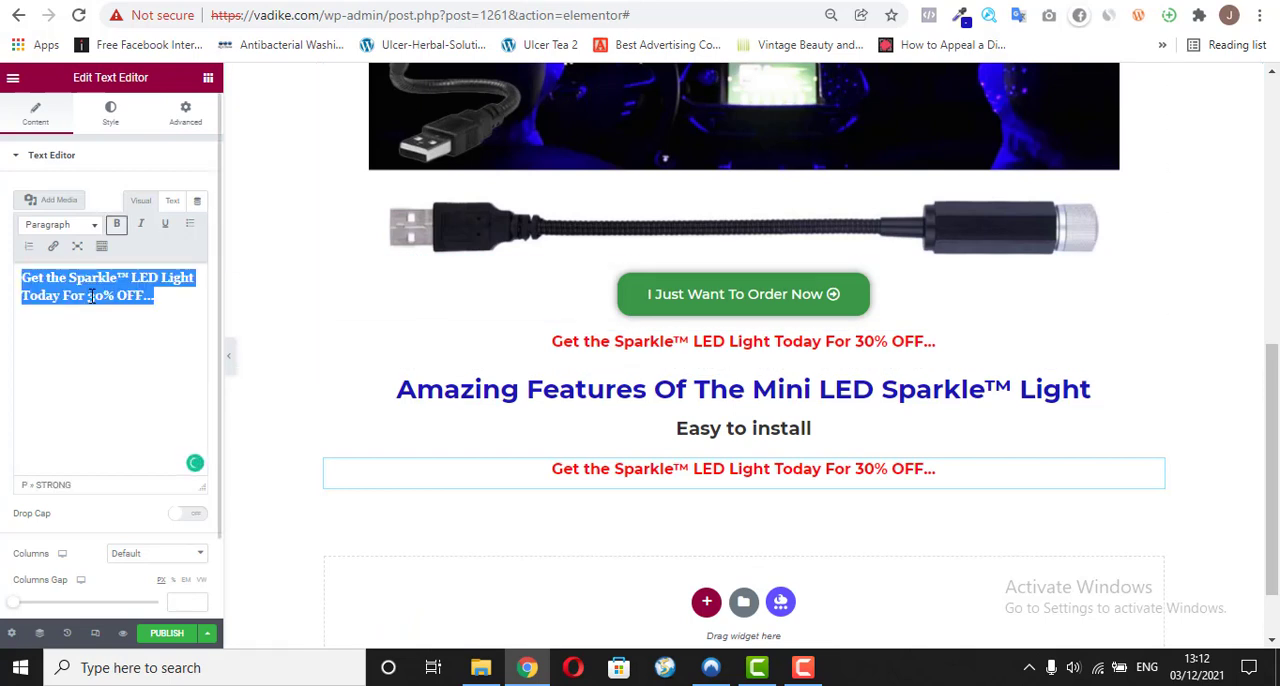
right_click(90, 296)
left_click(158, 405)
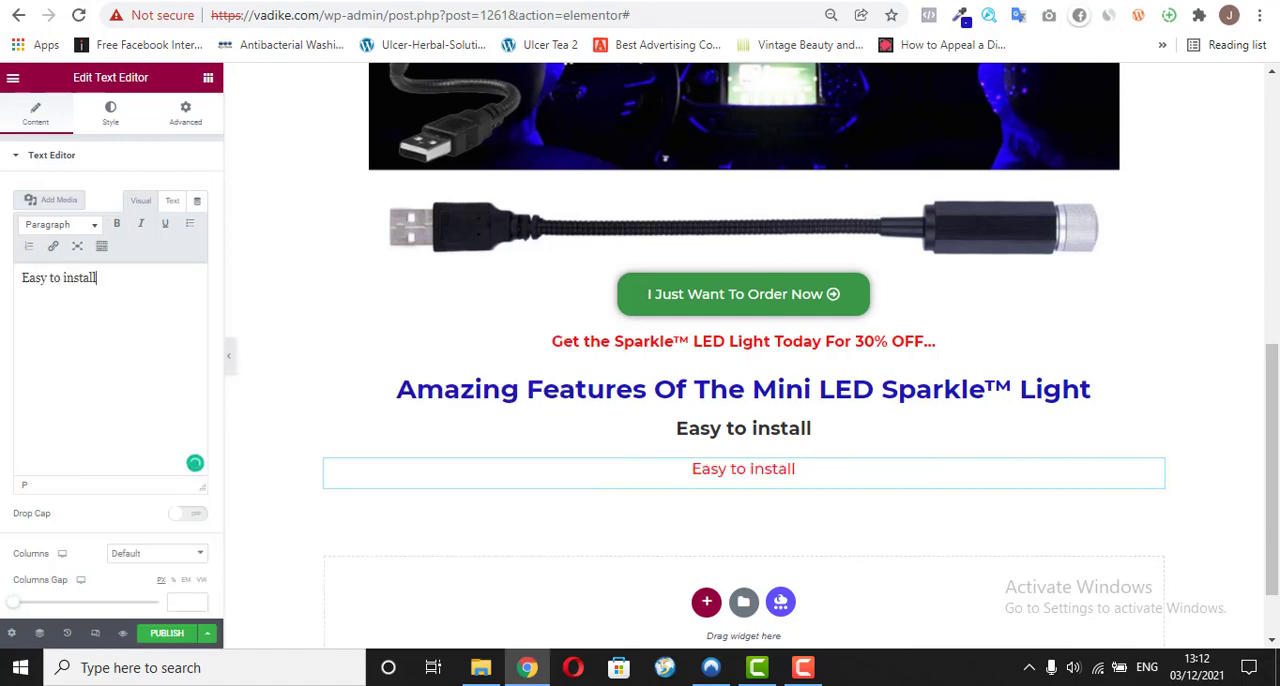
key("ctrl+Tab")
right_click(416, 366)
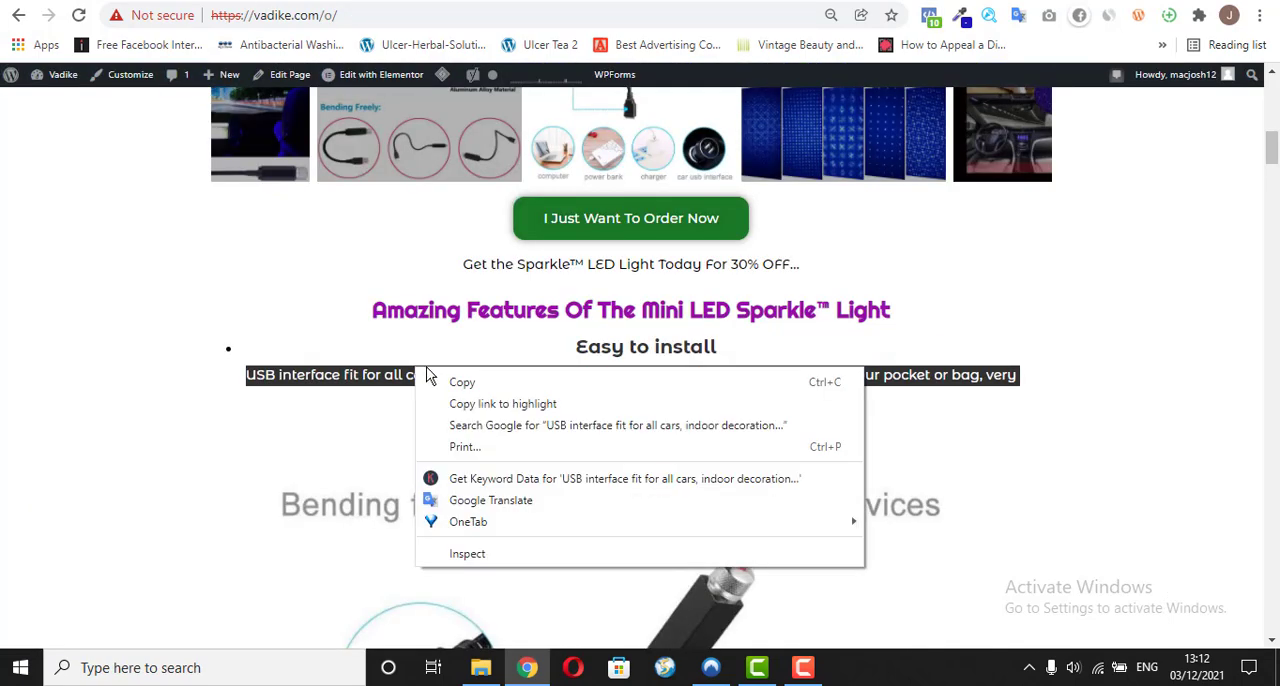
left_click(455, 379)
key("ctrl+Tab")
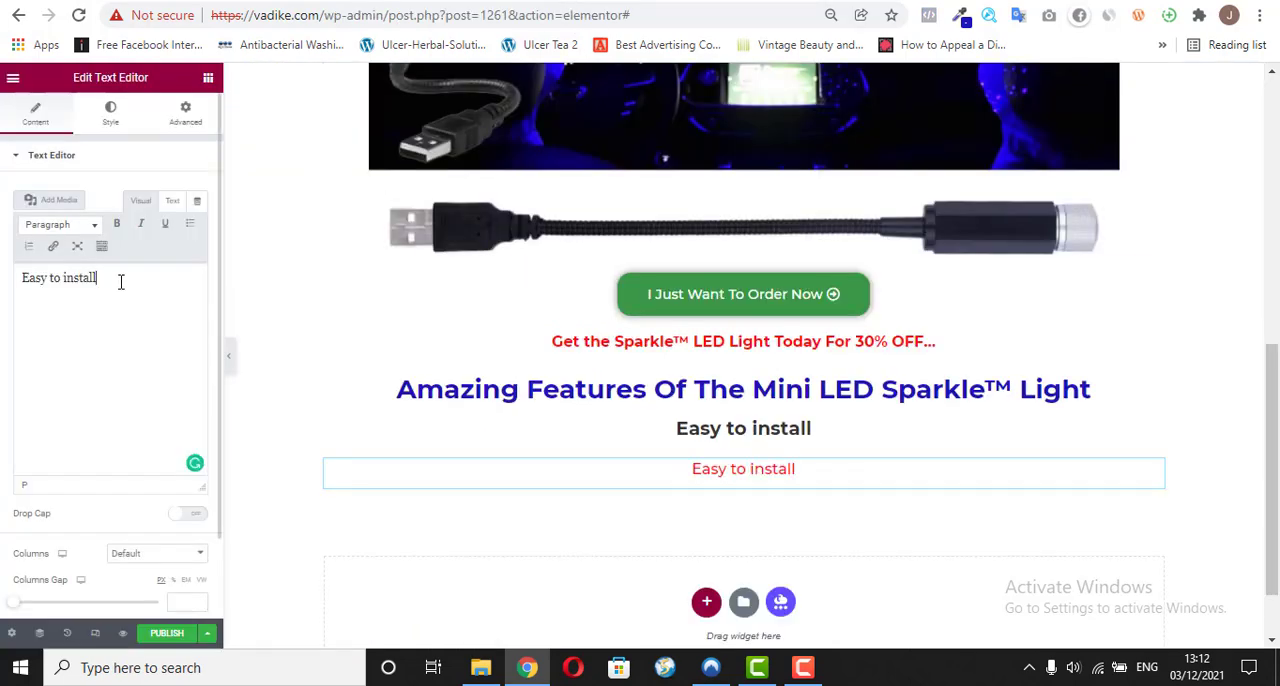
key("ctrl+a")
right_click(82, 282)
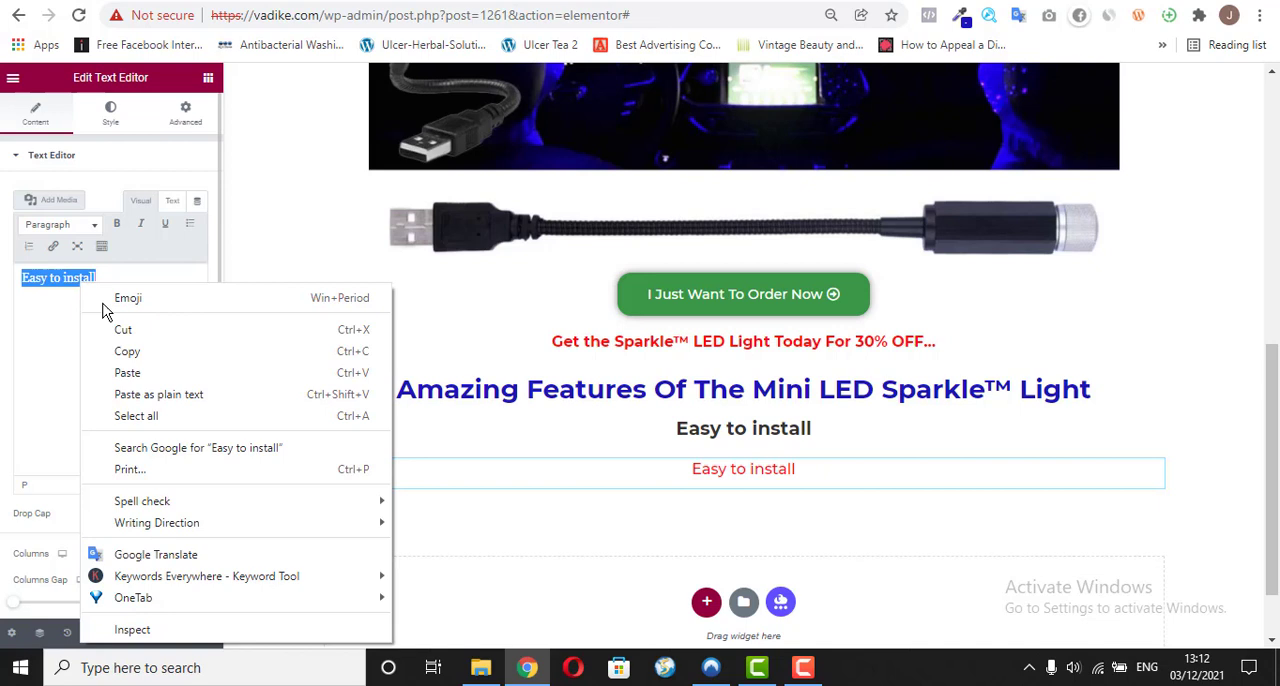
left_click(124, 372)
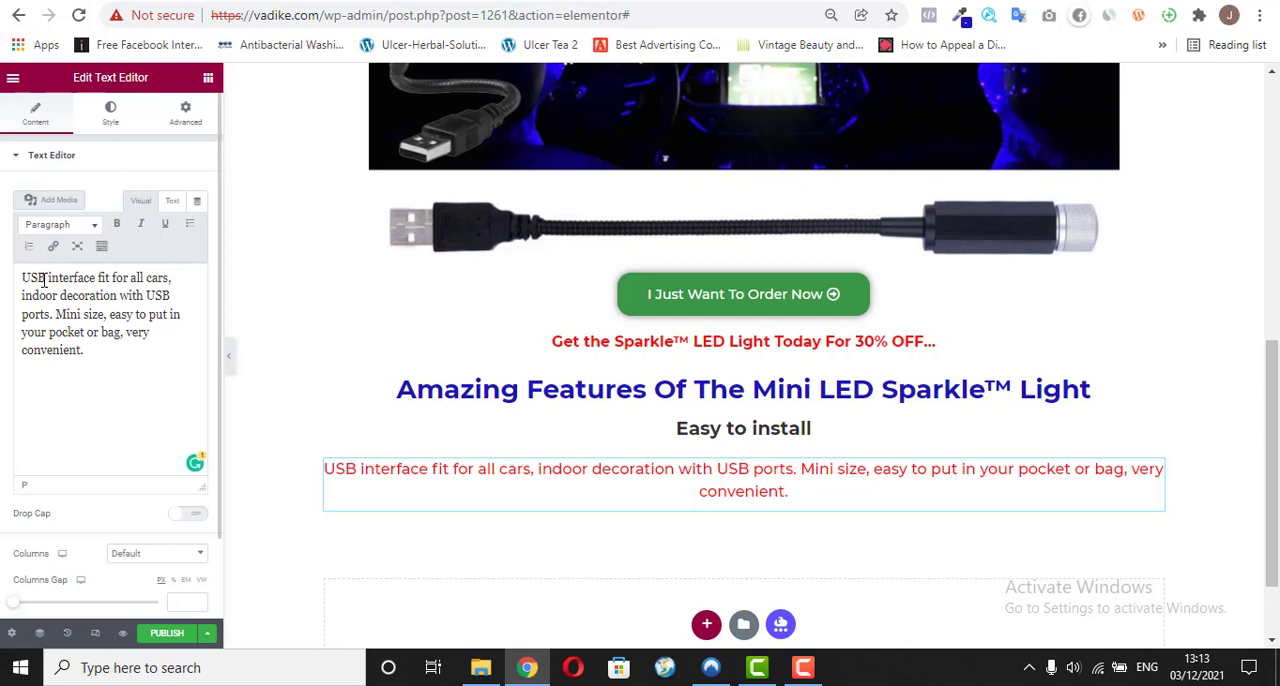
Step: Add "It comes with a" before "USB interface" at the start of the description paragraph
type("Come")
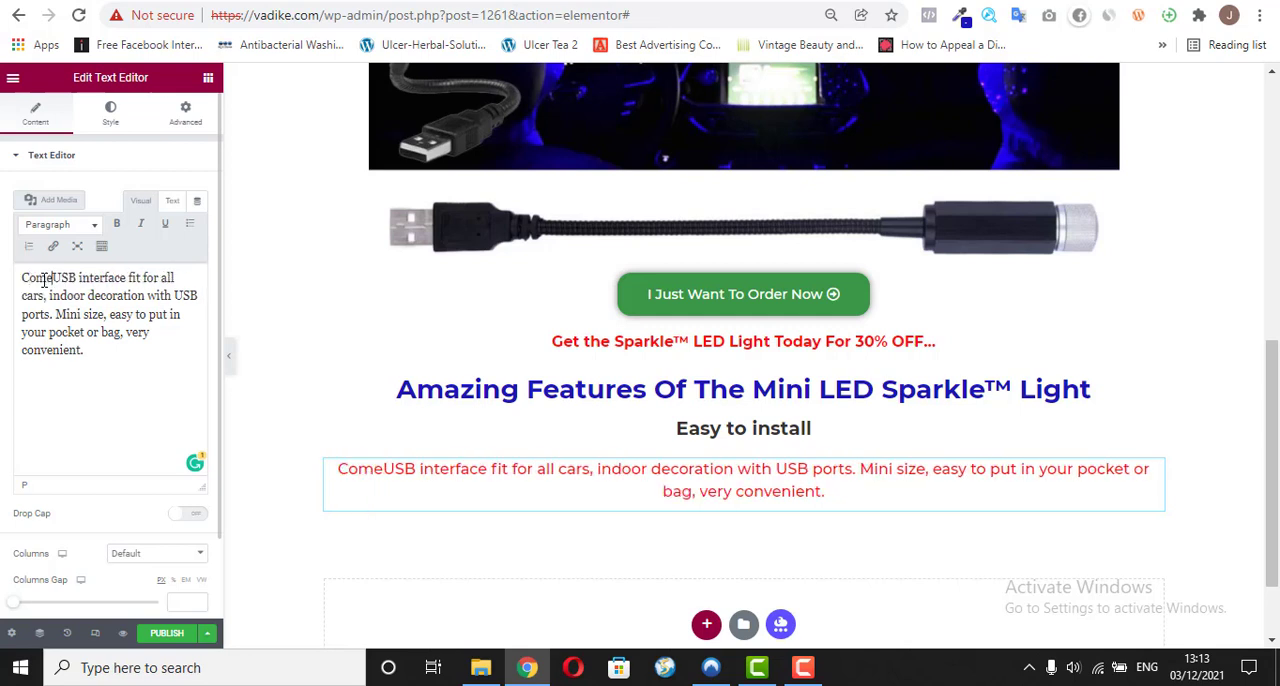
type("s")
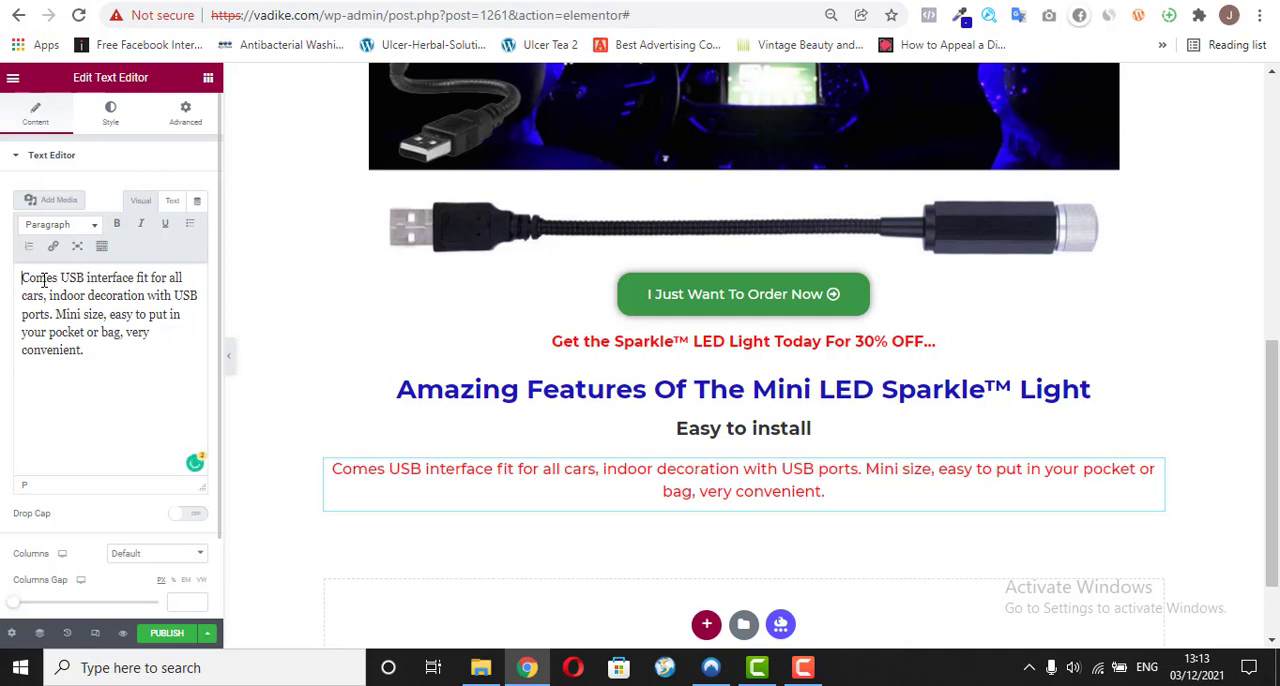
key("Home")
type("It")
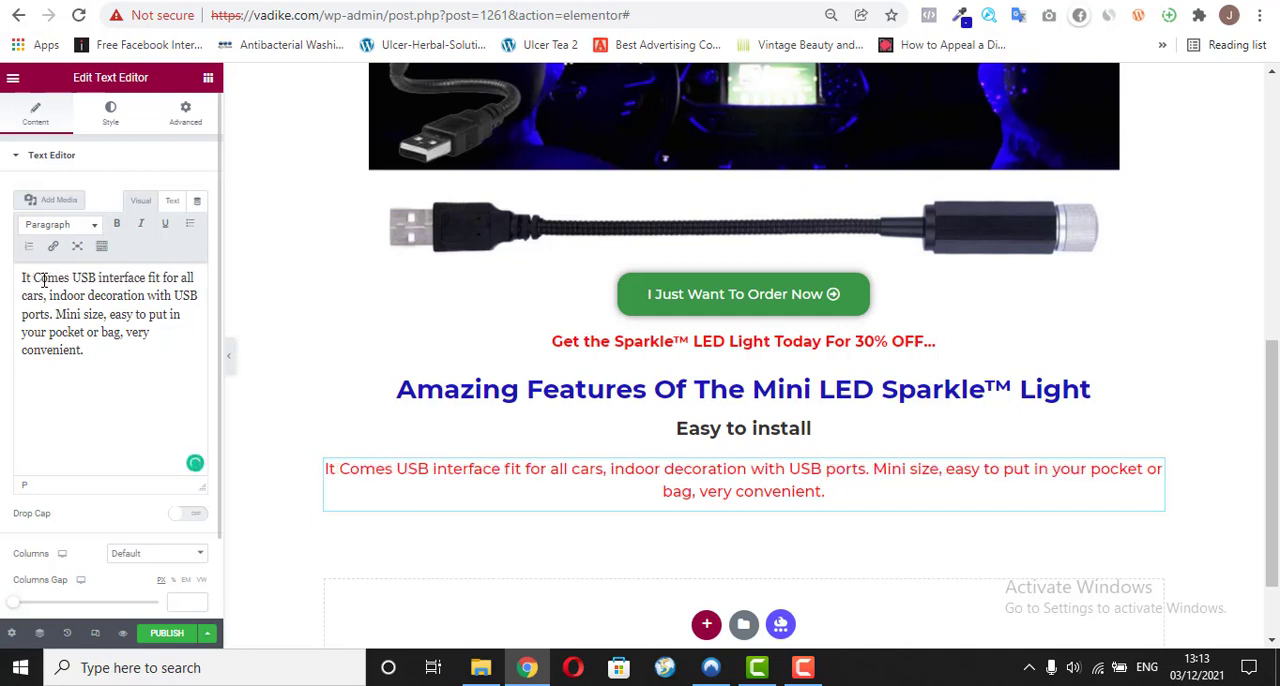
key("BackSpace")
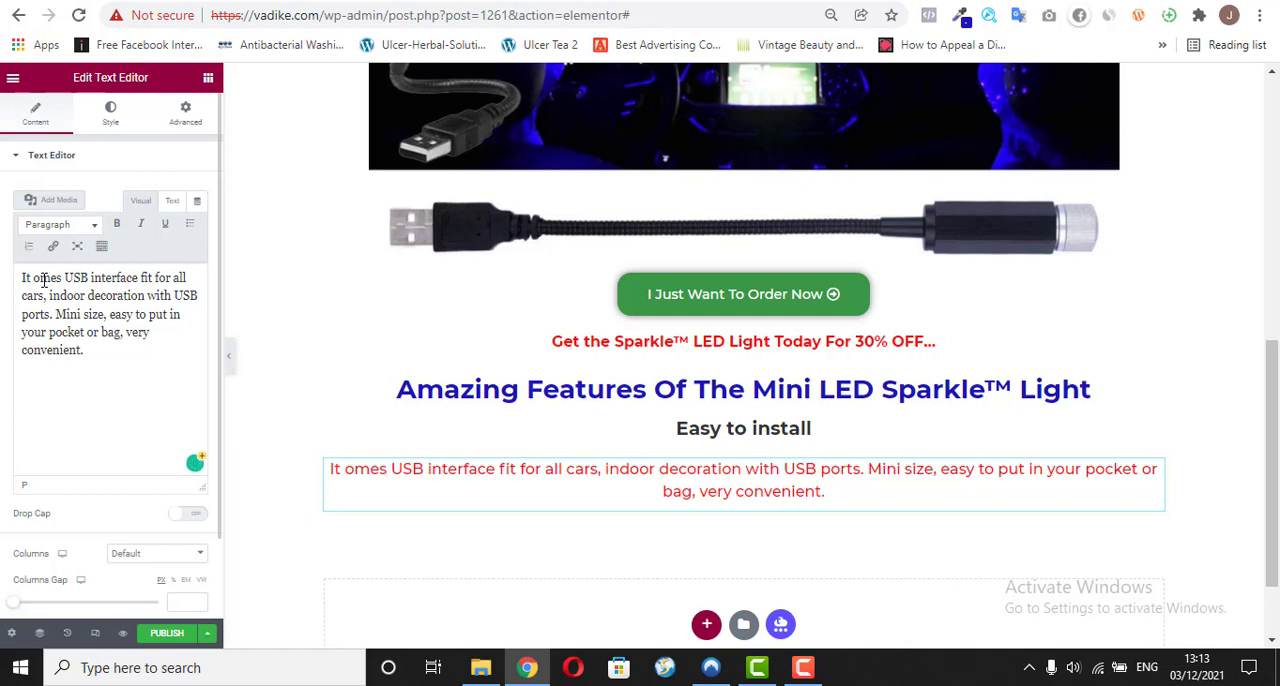
type("comes ")
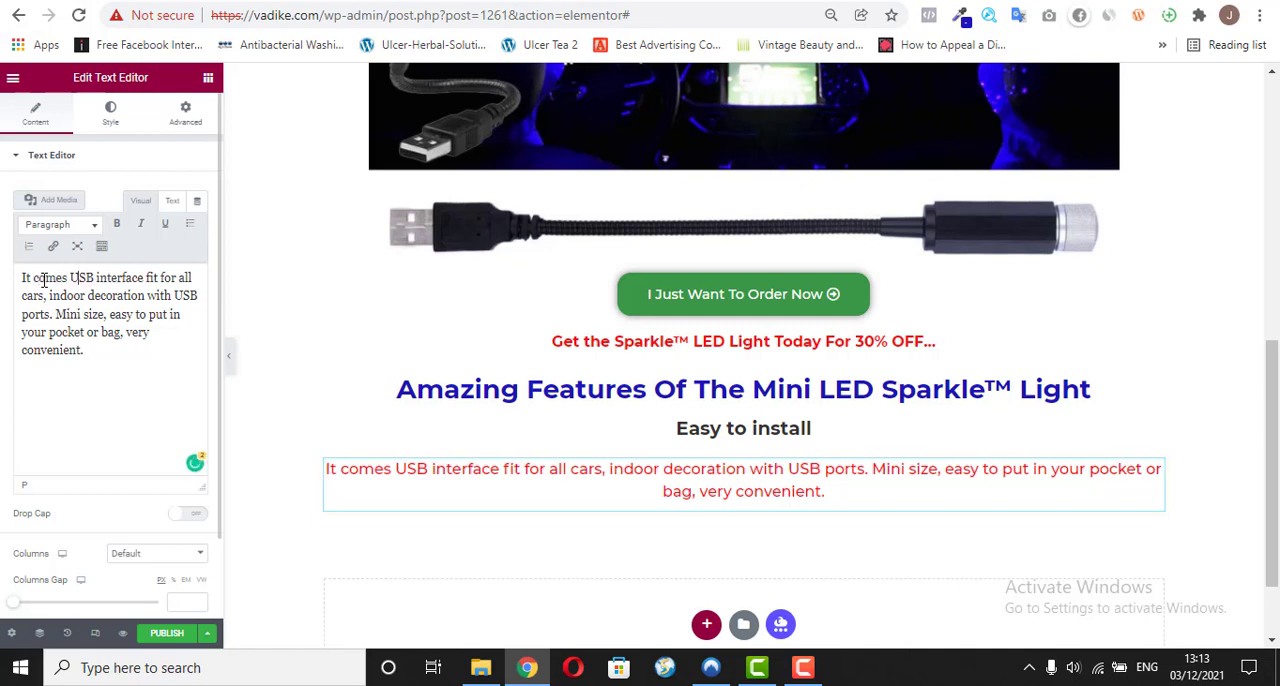
type("with a")
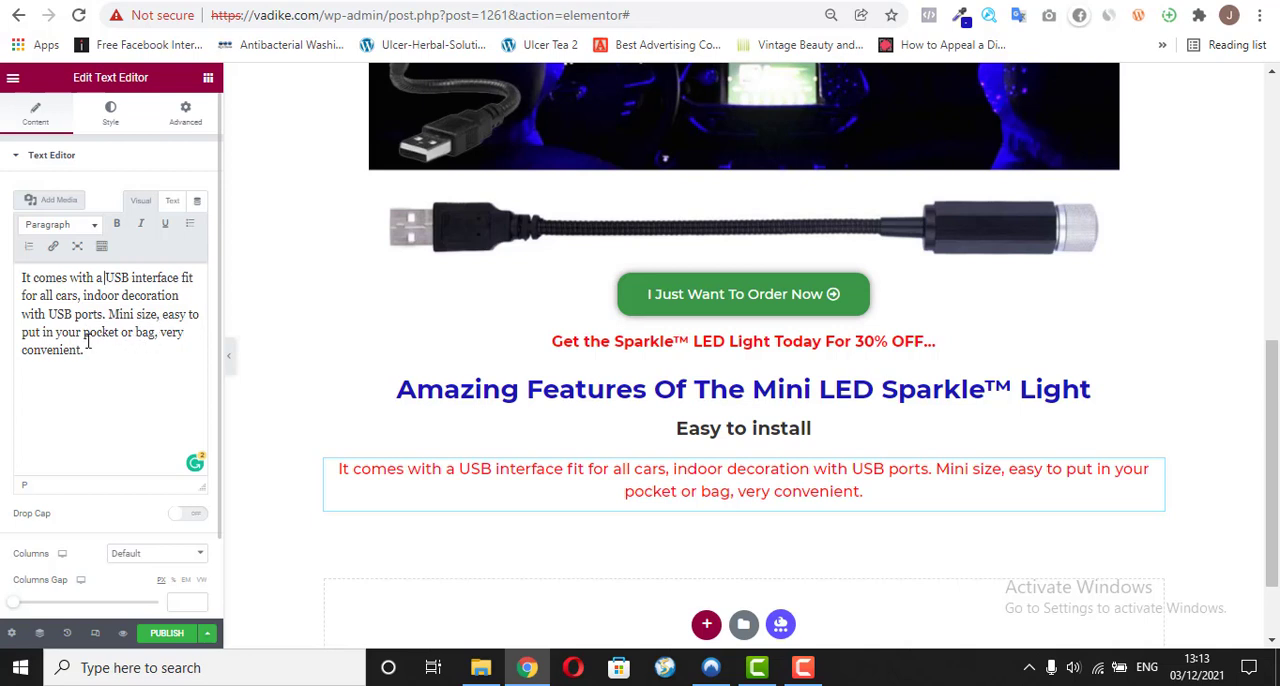
Step: Extend the end of the description paragraph so it reads "very convenient to carry about."
key("BackSpace")
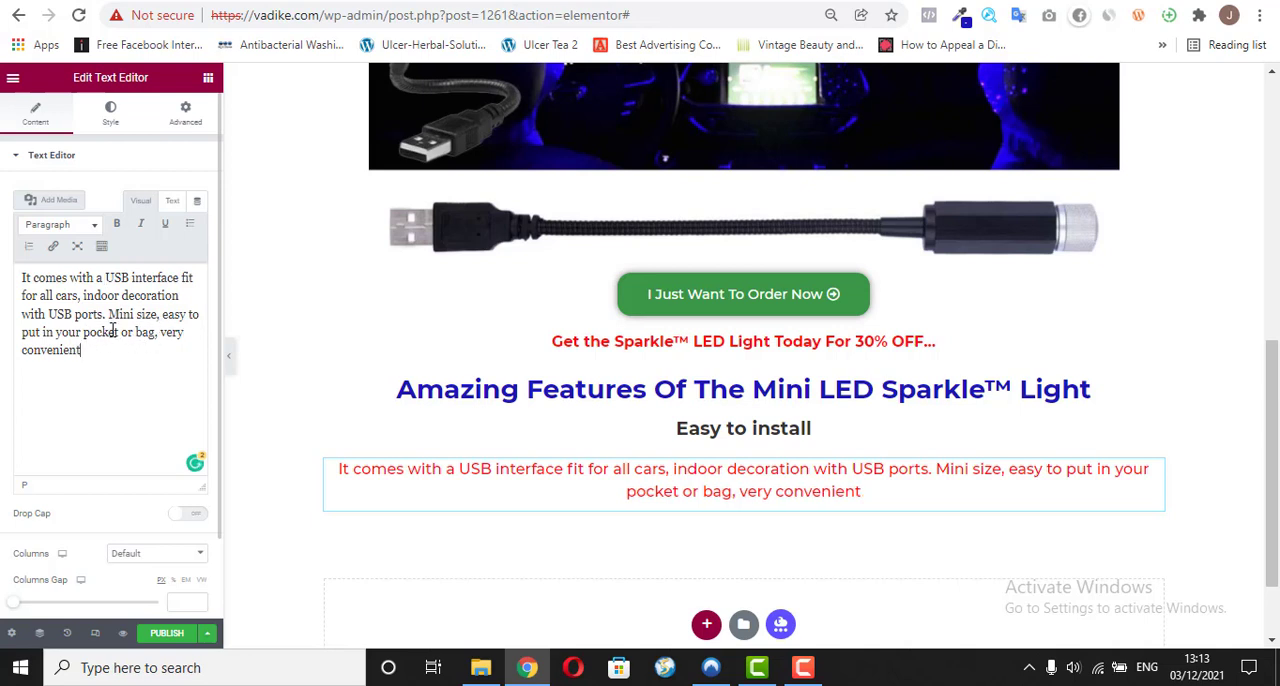
type("t")
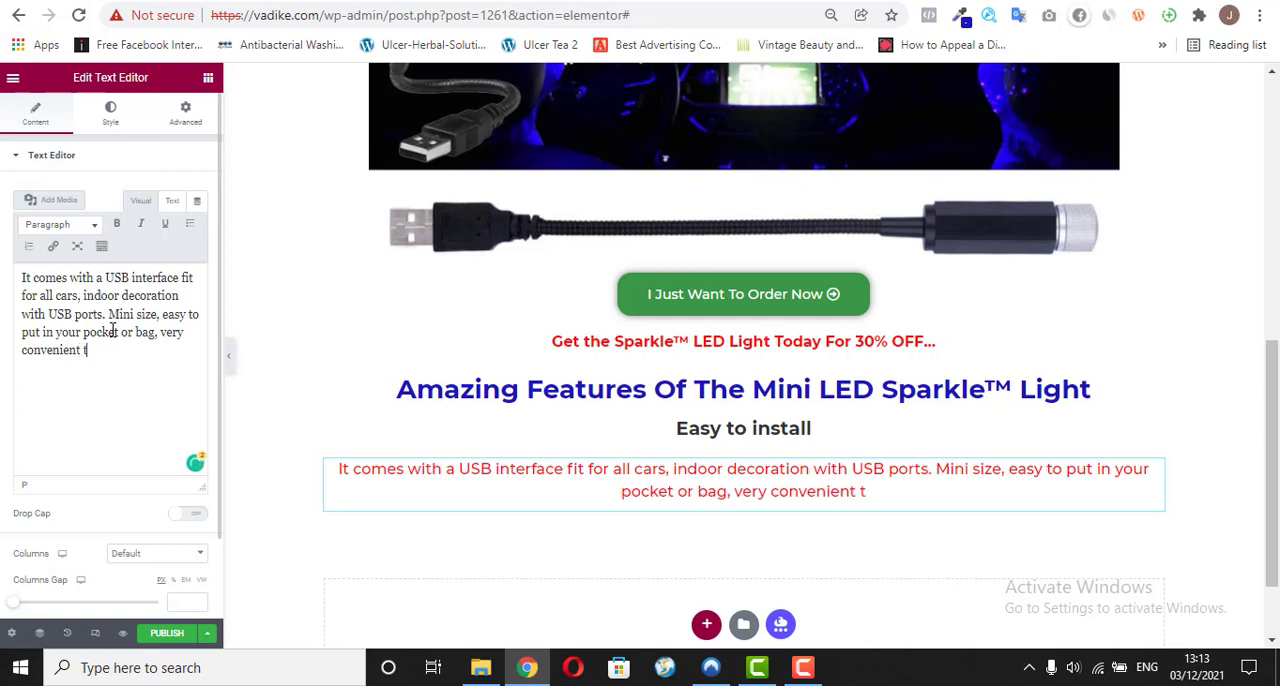
type("o carry ab")
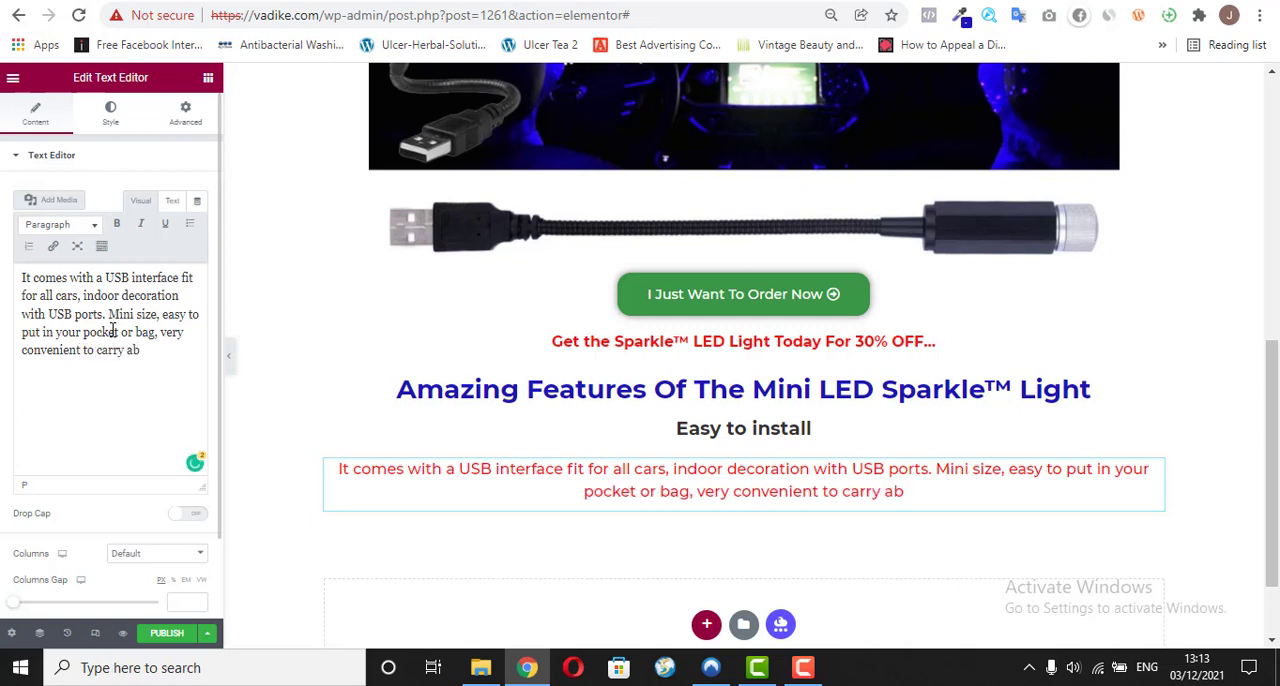
type("out.")
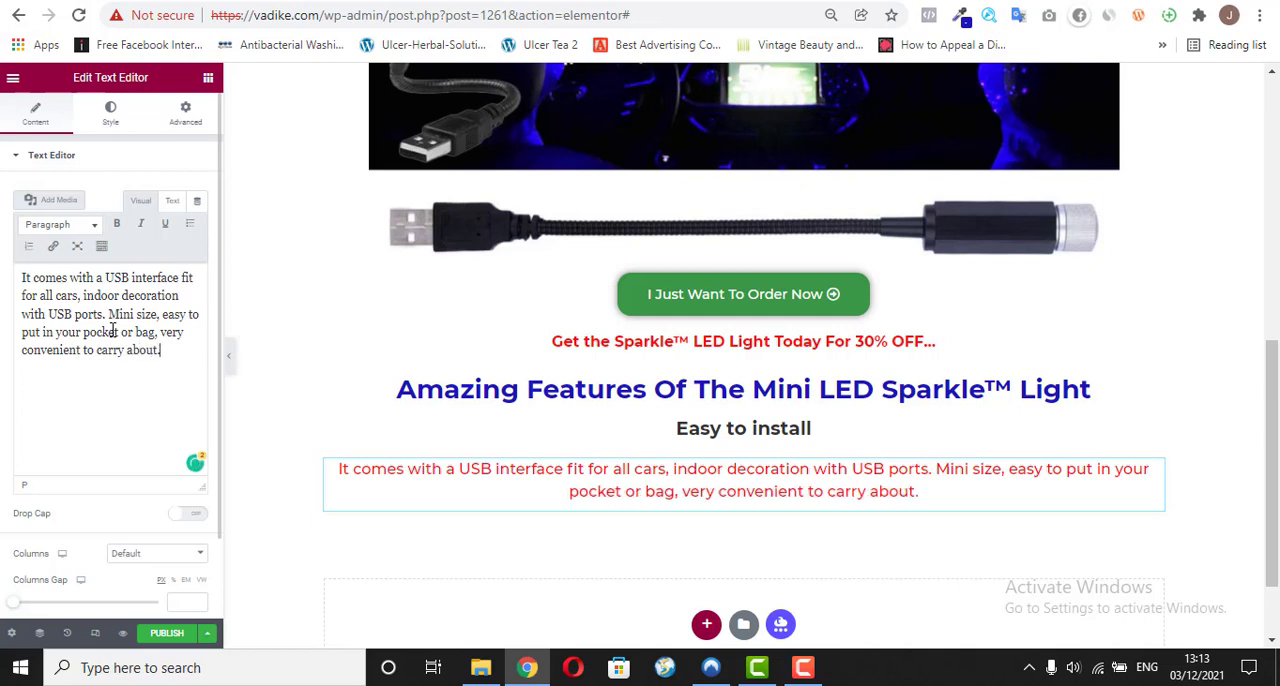
Step: Change the description paragraph's text colour from red to near-black #010101
left_click(119, 133)
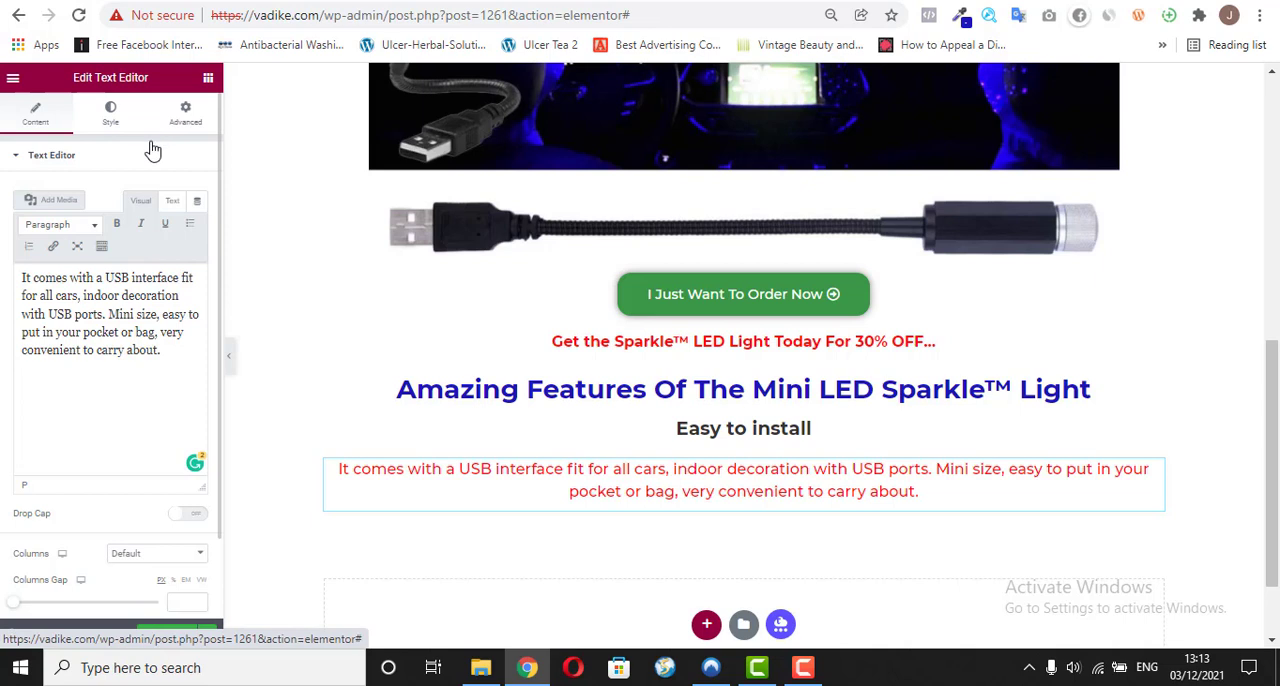
left_click(196, 225)
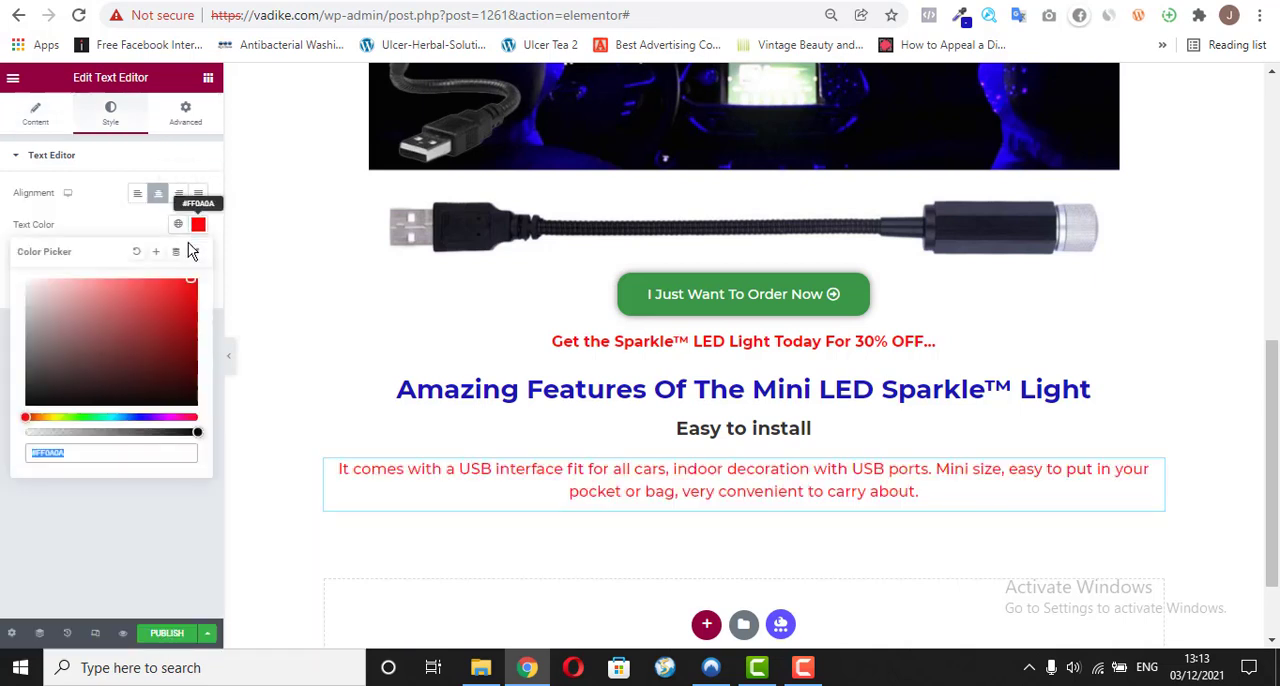
left_click(61, 407)
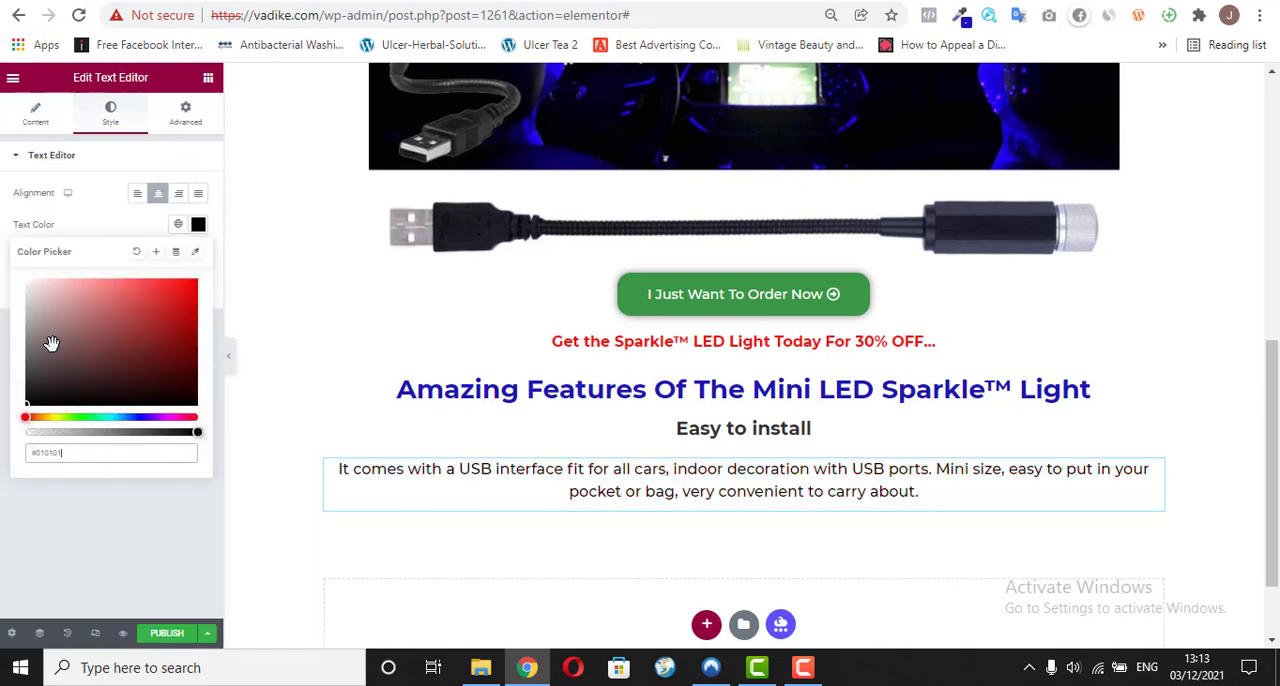
left_click(104, 542)
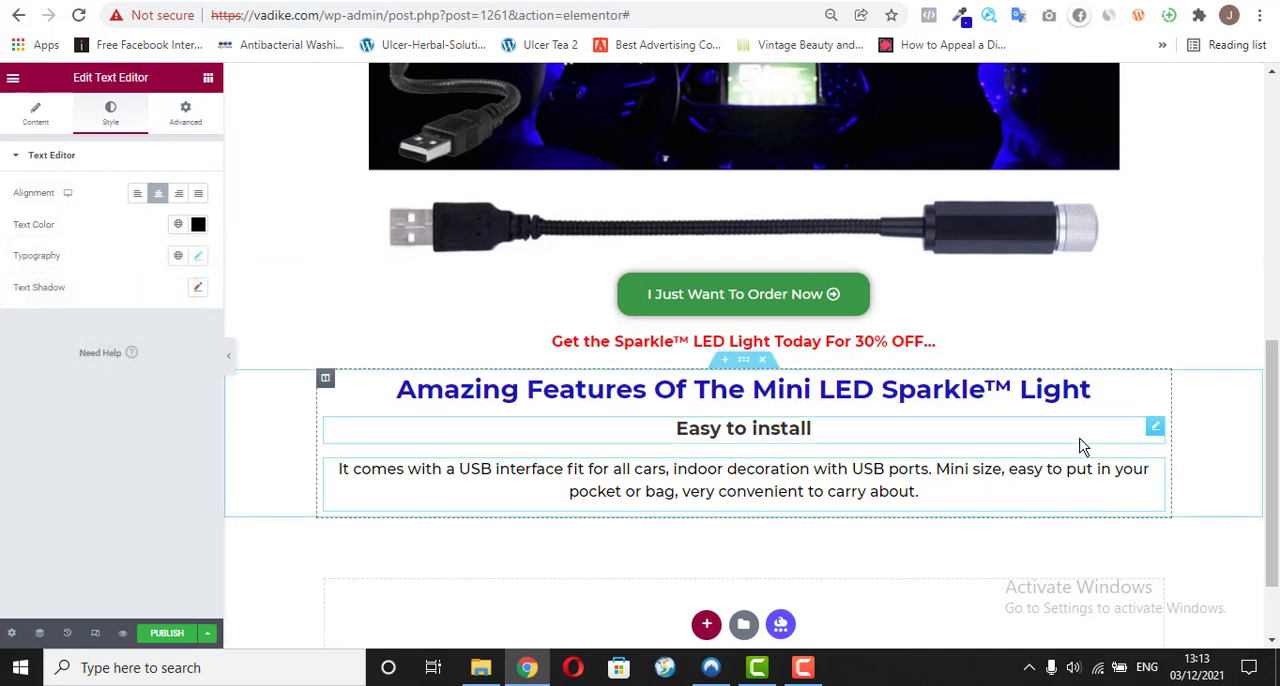
Step: Check the next item on the vadike.com/o/ page and add an Image widget directly below the description paragraph
scroll(743, 400, "down", 1)
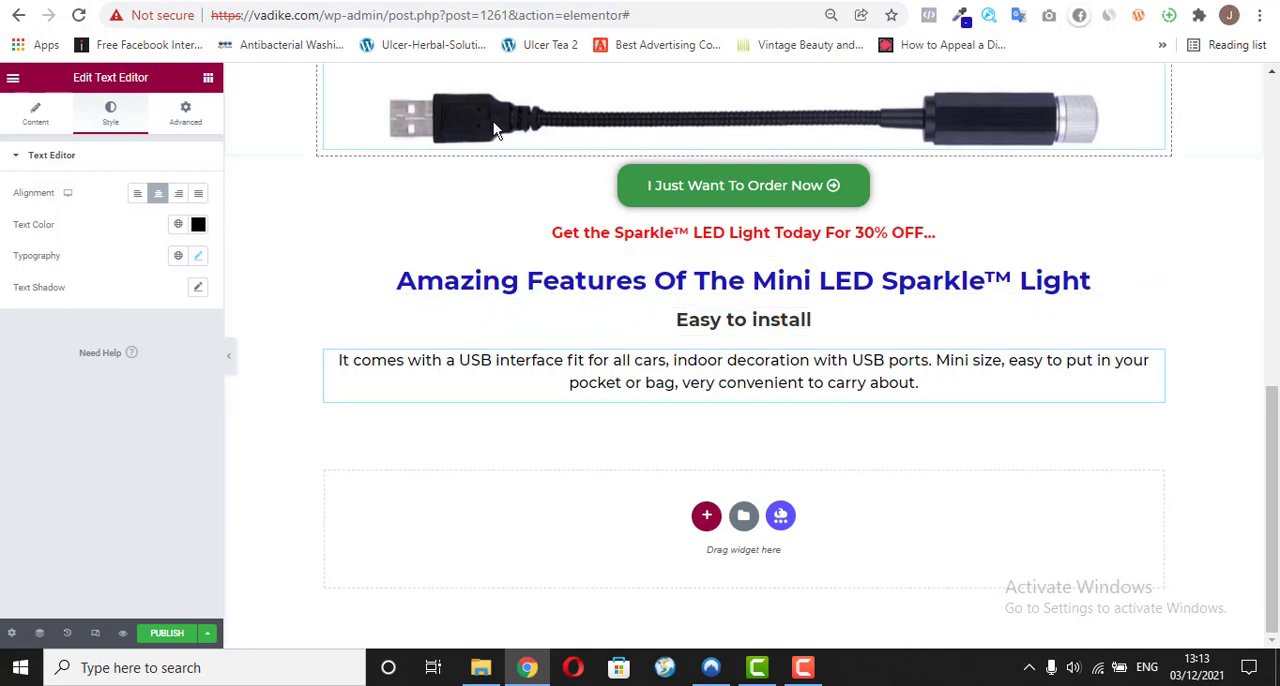
left_click(209, 79)
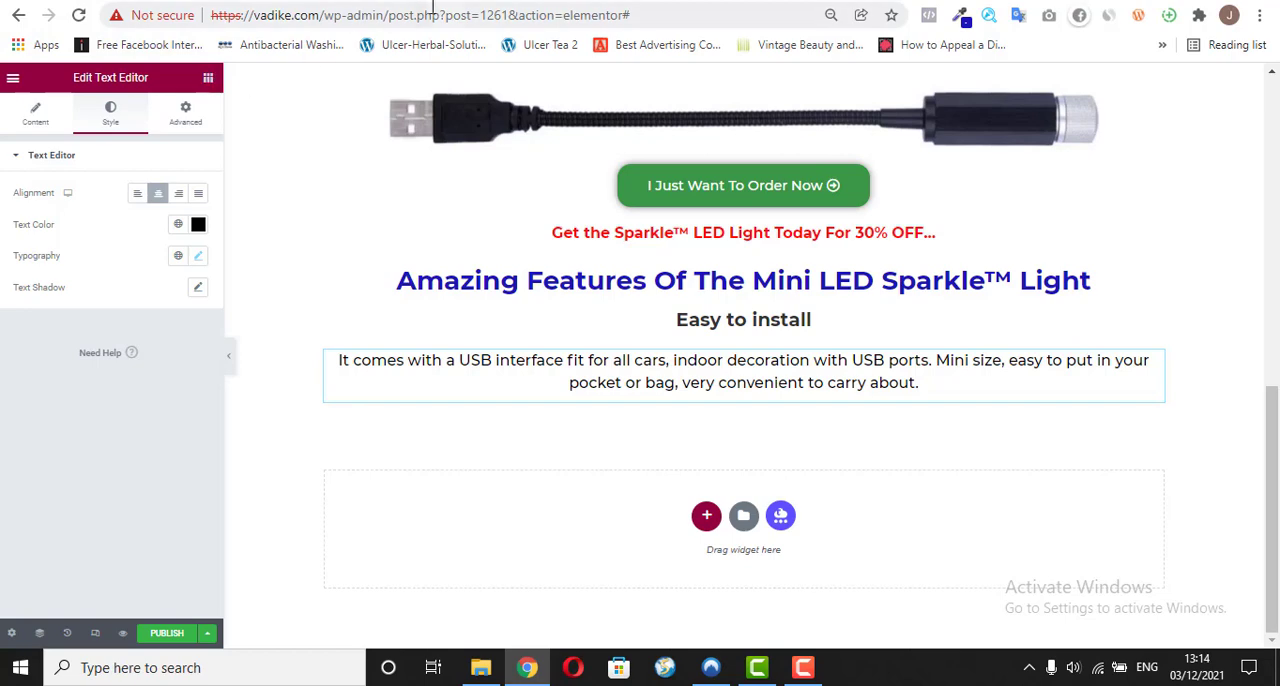
left_click(462, 1)
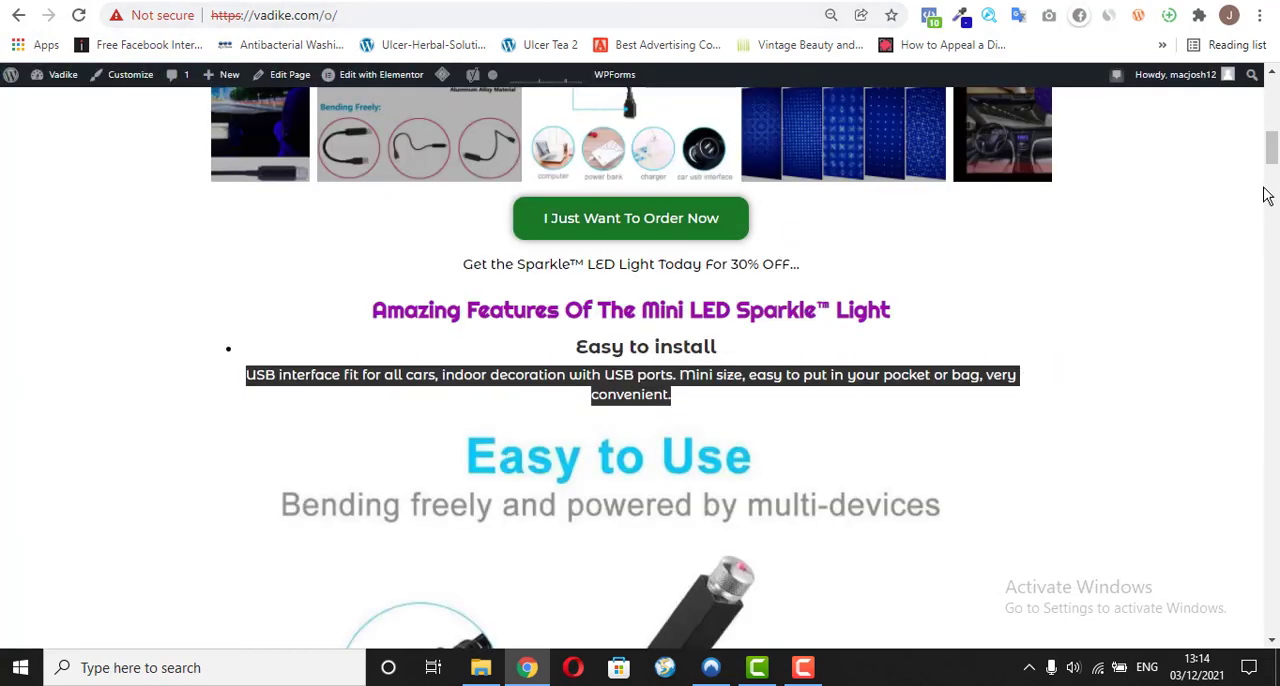
left_click_drag(1273, 158, 1273, 175)
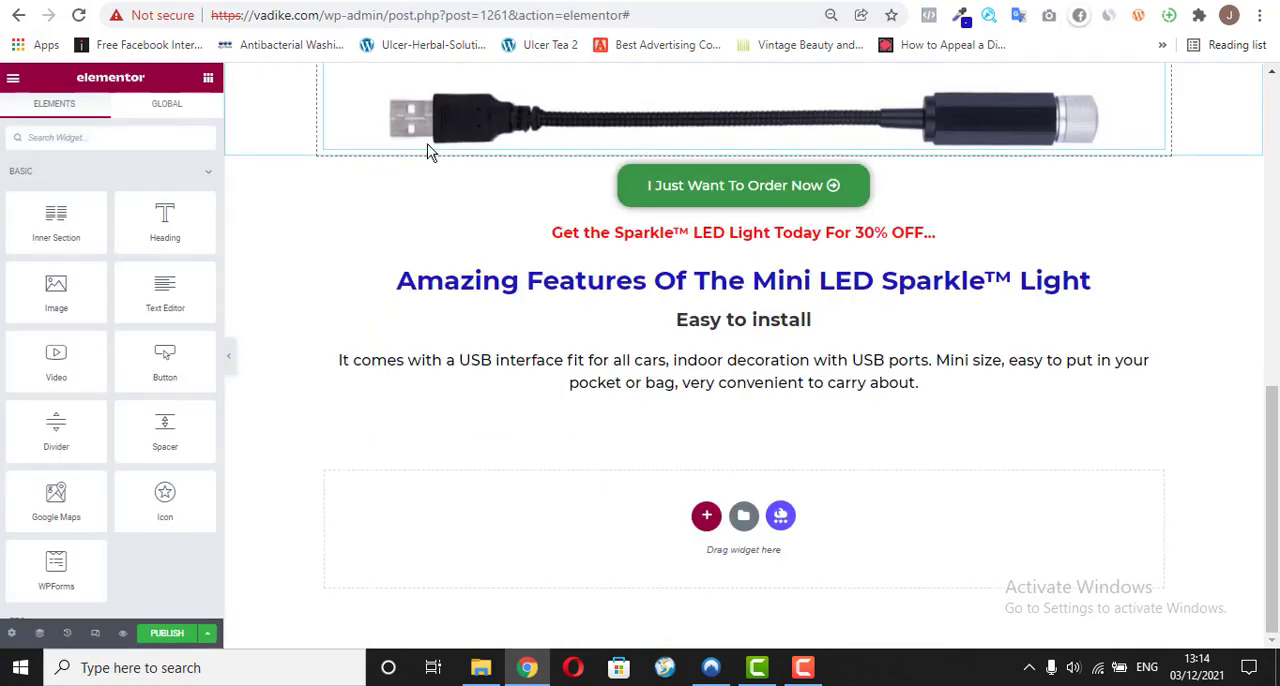
left_click_drag(72, 285, 572, 387)
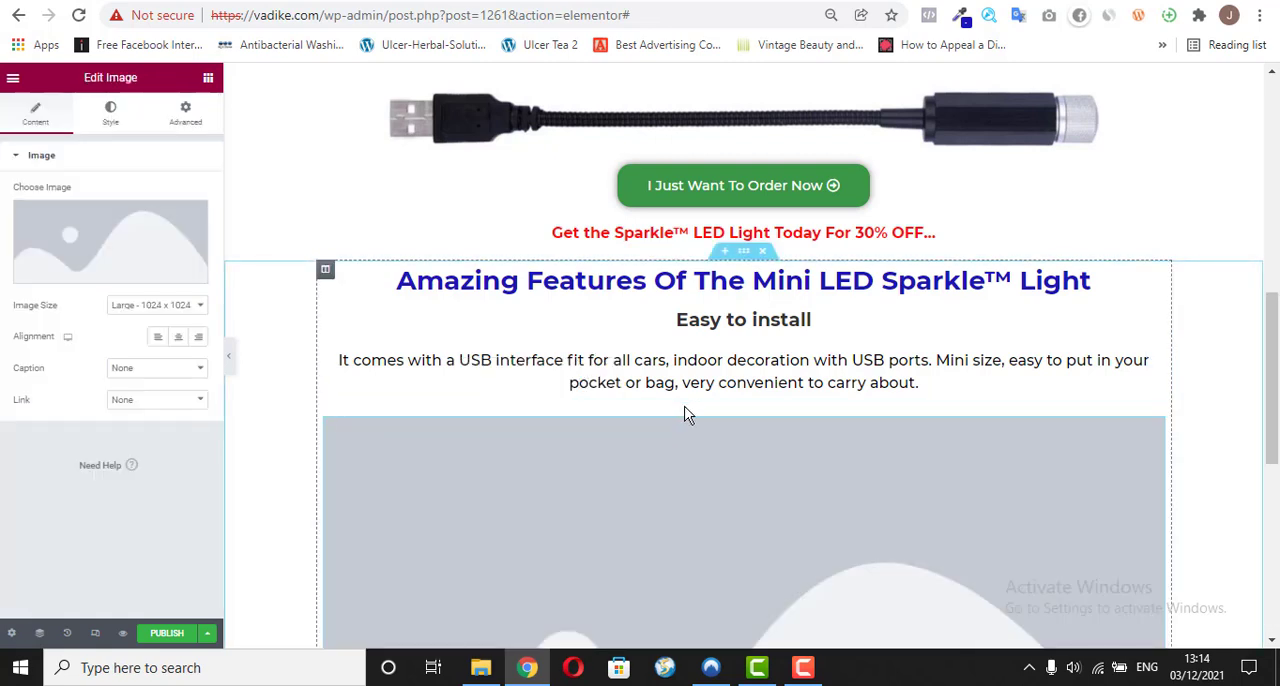
Step: Insert the "Easy to Use" USB light picture from the media library into the new image widget
mouse_move(38, 279)
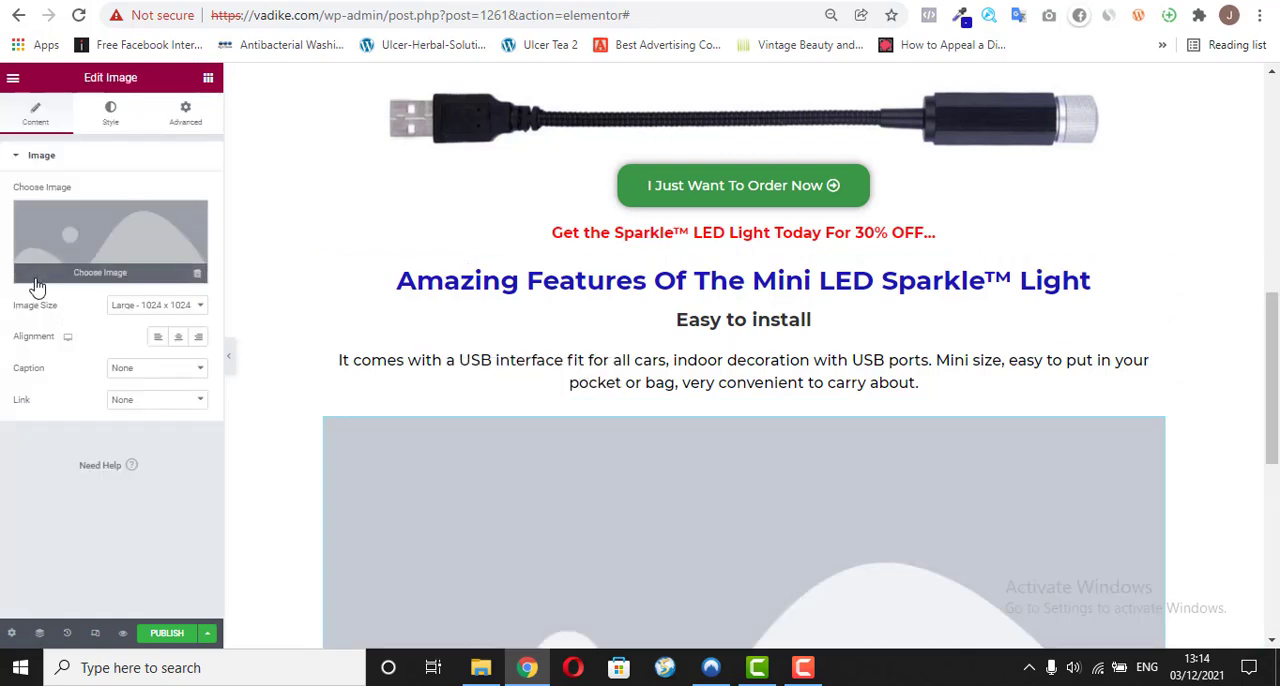
left_click(55, 274)
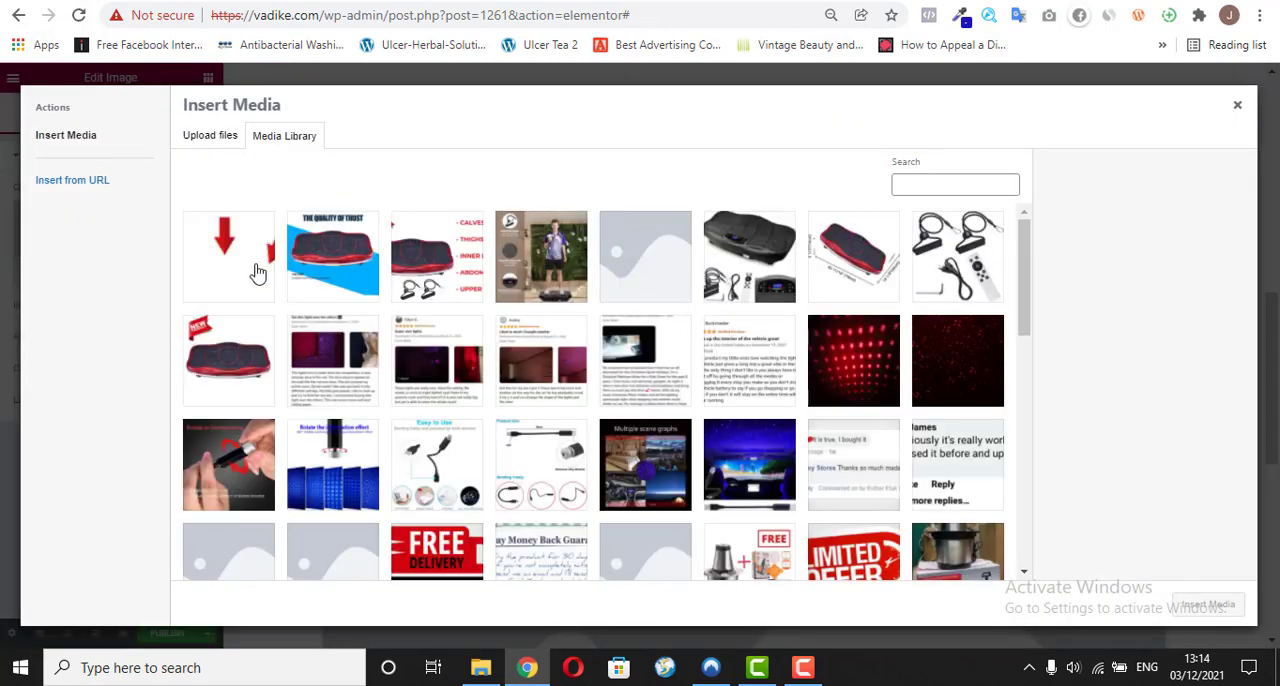
left_click_drag(1022, 250, 1028, 280)
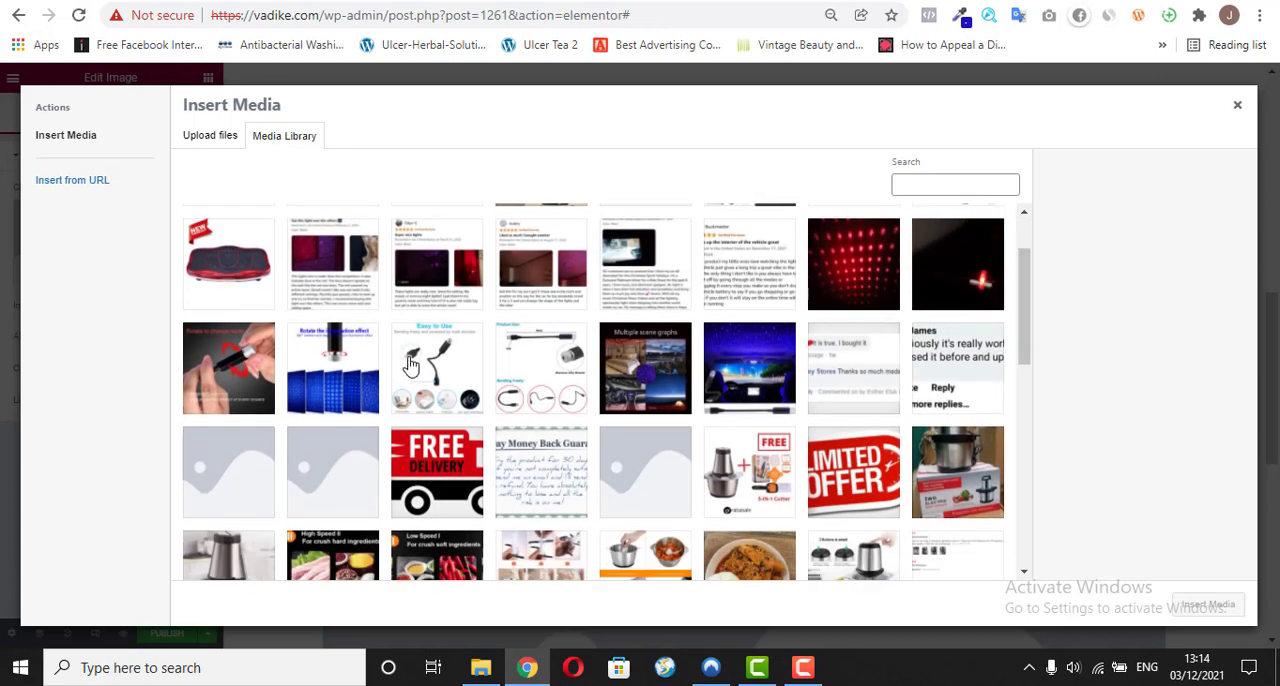
left_click(410, 365)
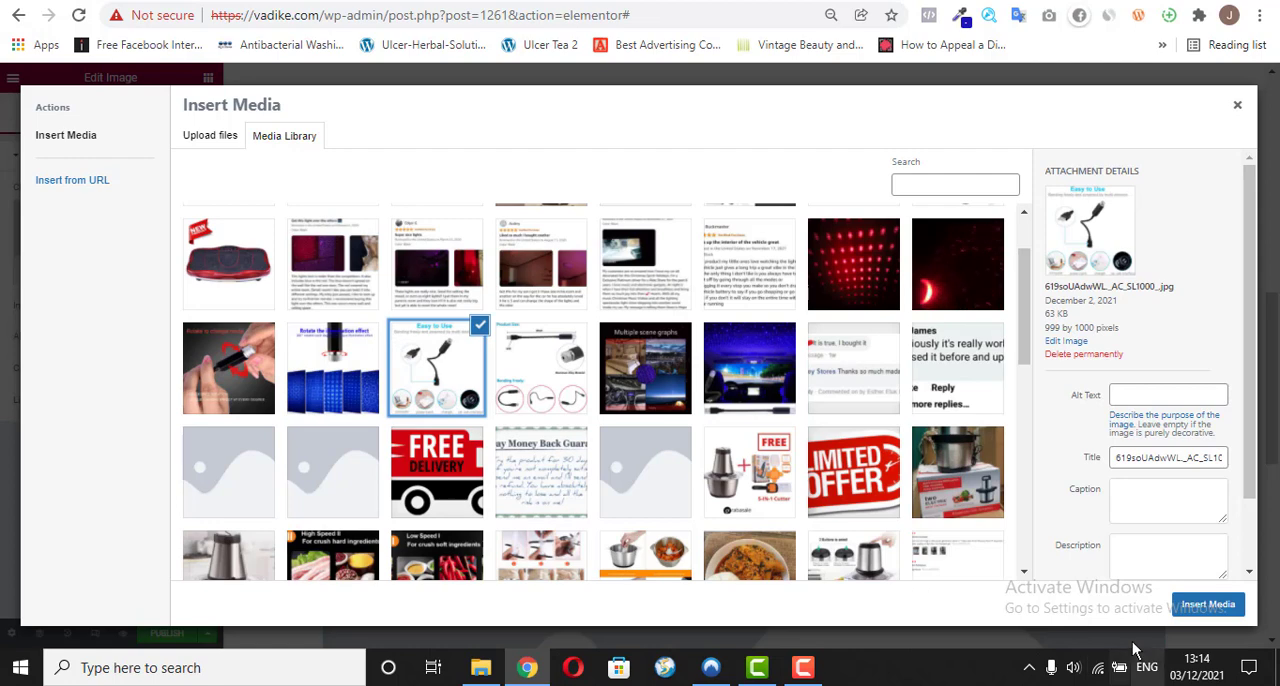
left_click(1208, 604)
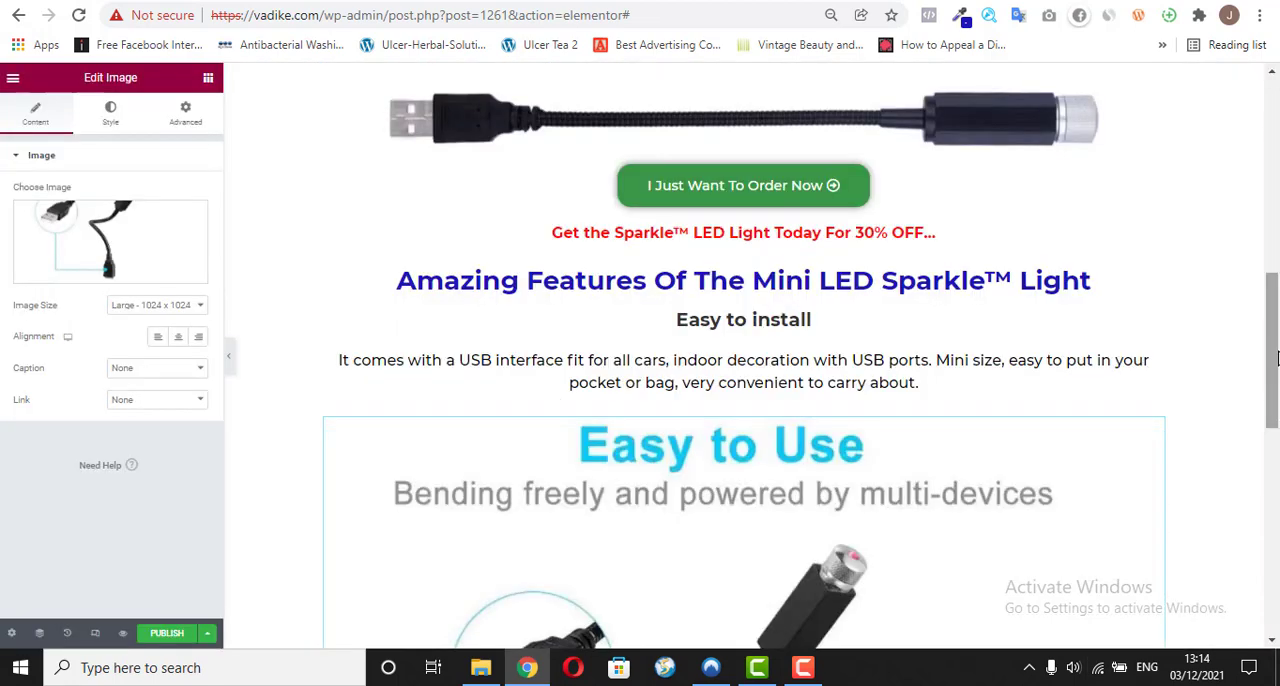
Step: Center-align the "Easy to Use" image and review its placement in the features section
left_click_drag(1277, 362, 1269, 462)
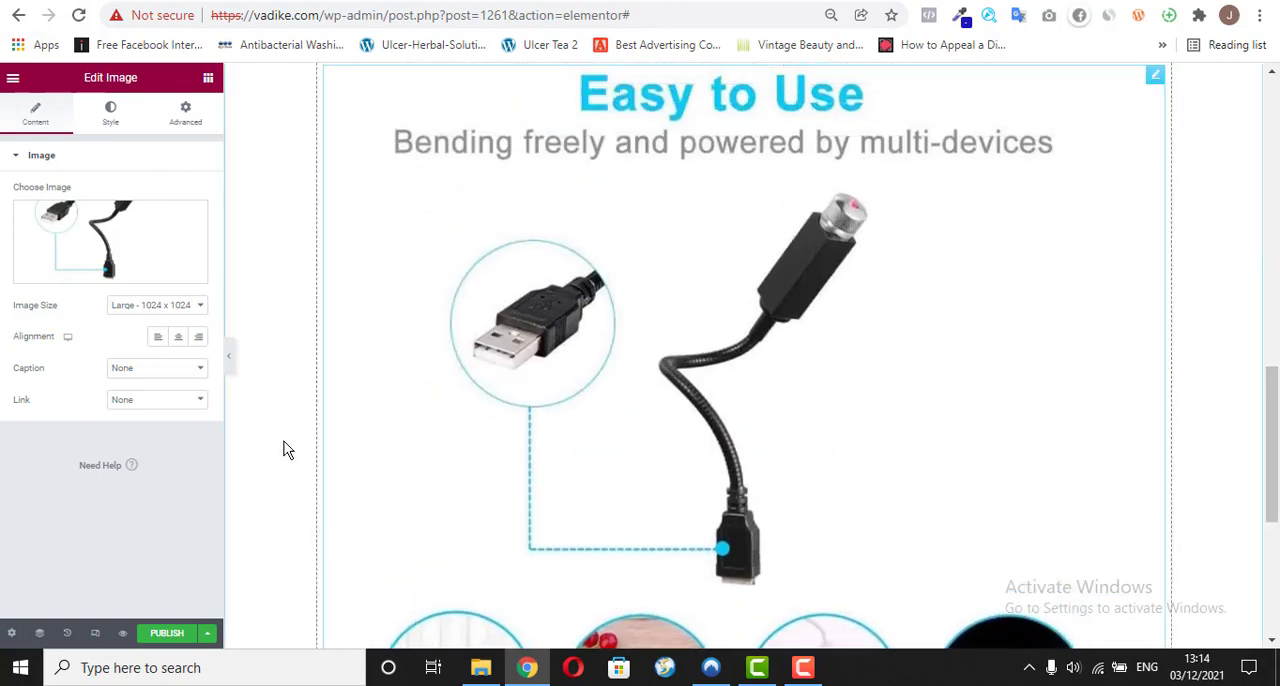
left_click(176, 341)
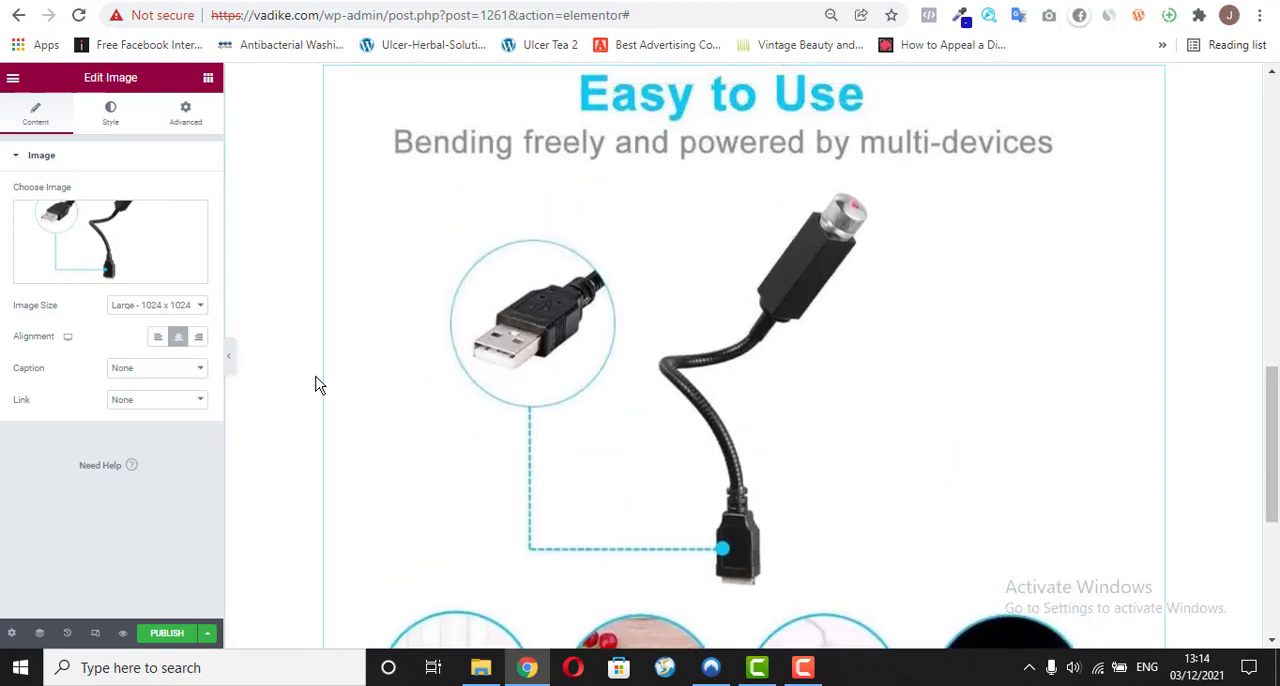
left_click(55, 160)
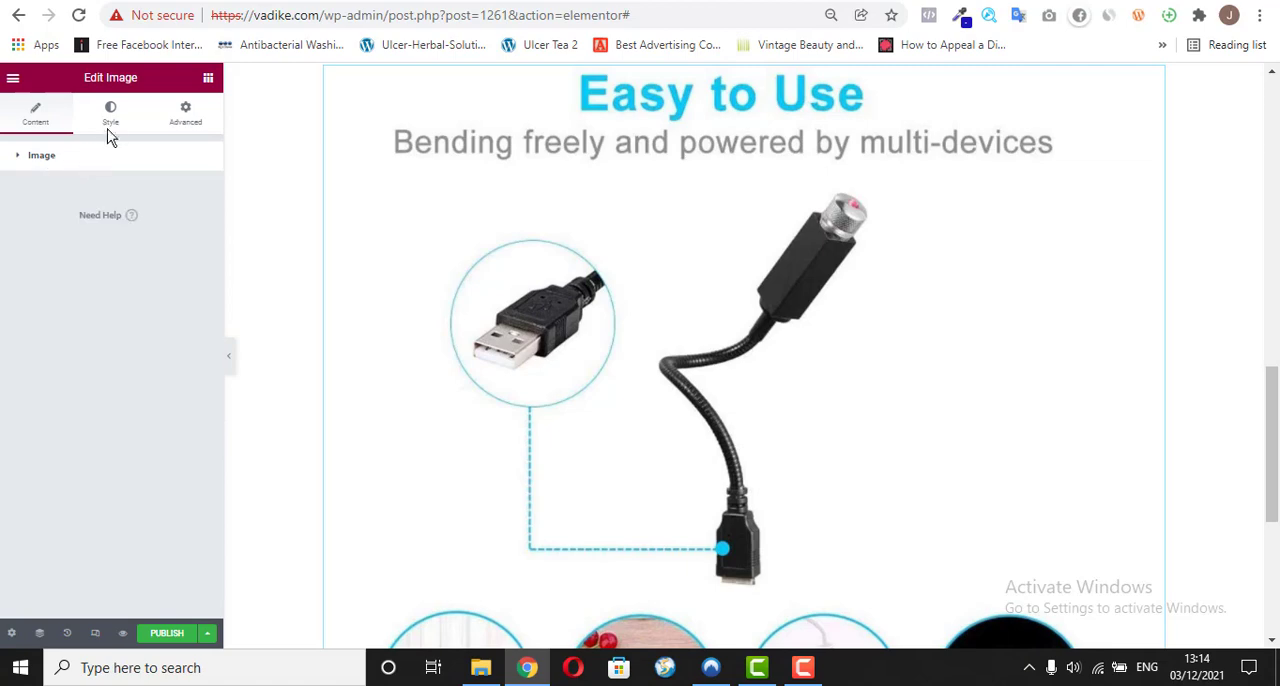
left_click_drag(1270, 438, 1270, 348)
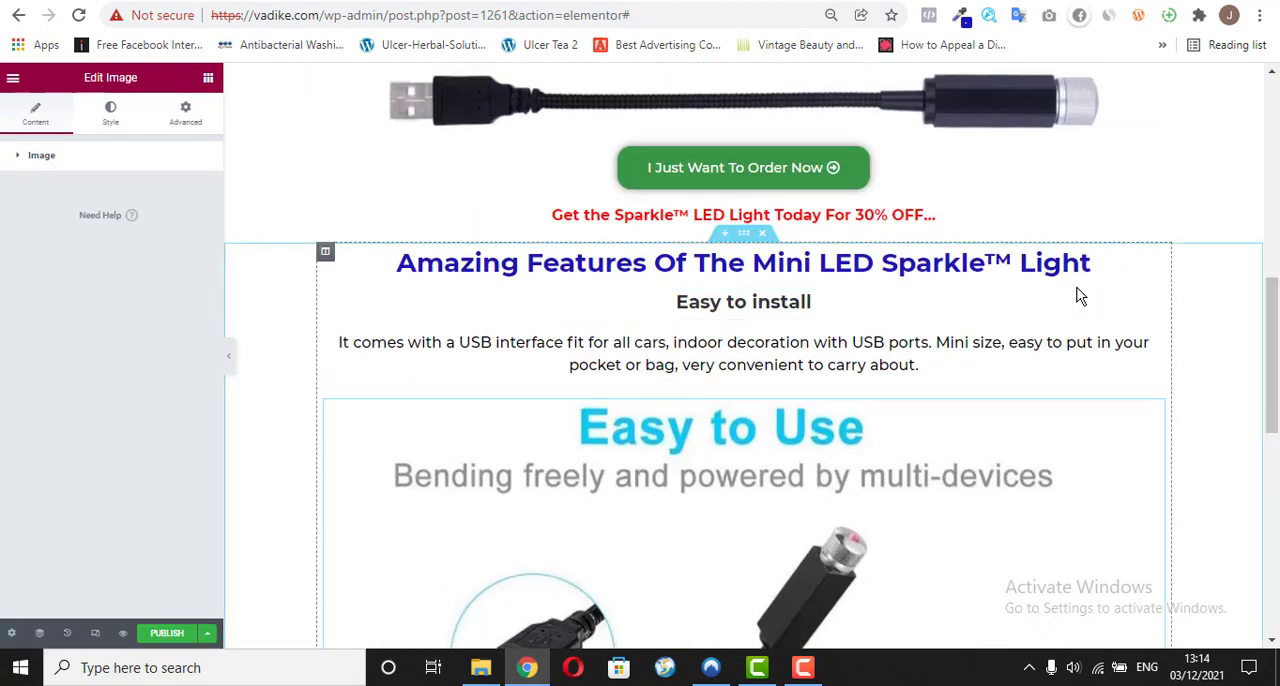
Step: Find the feature that follows the "Easy to Use" image on vadike.com/o/ and copy its "Flicker Mode" heading
left_click_drag(1275, 348, 1275, 285)
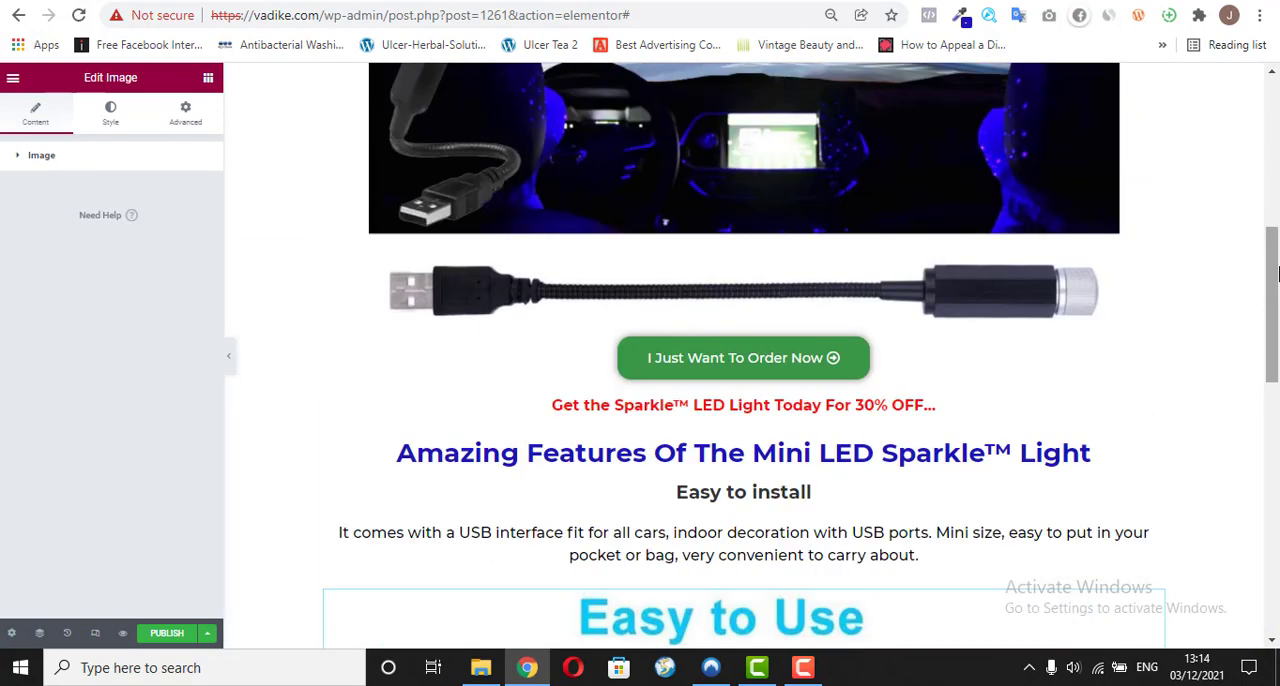
left_click(590, 1)
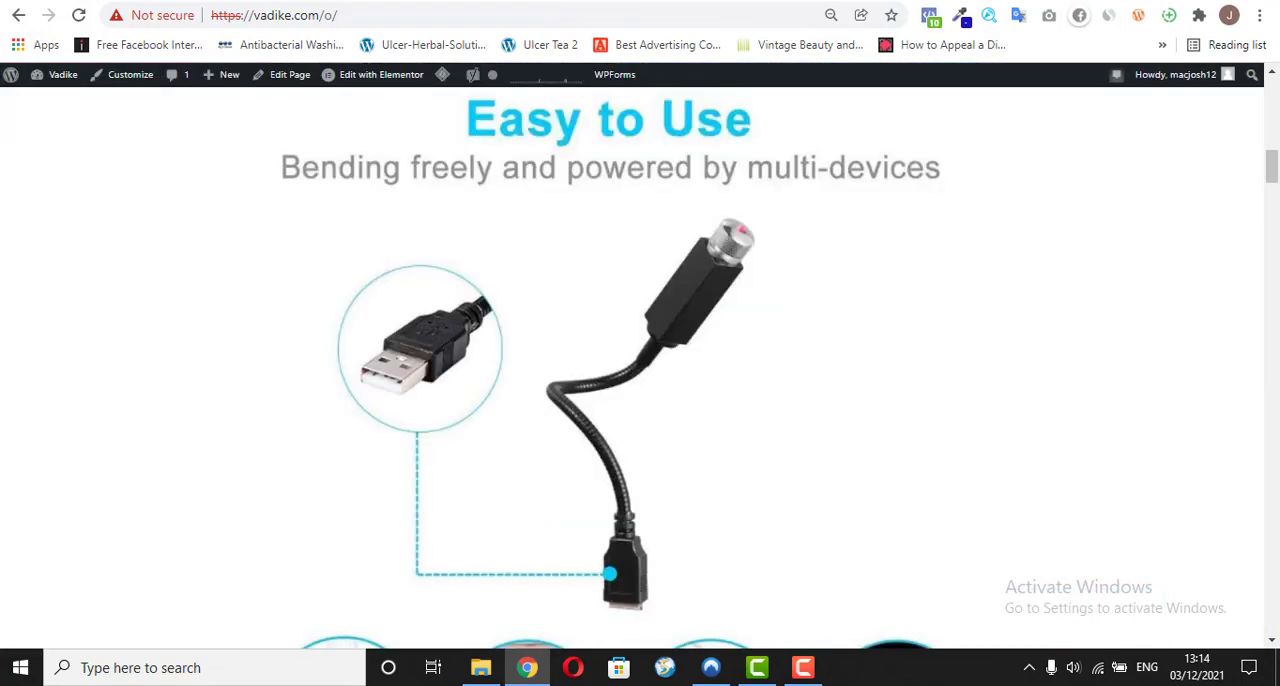
left_click_drag(1274, 190, 1276, 205)
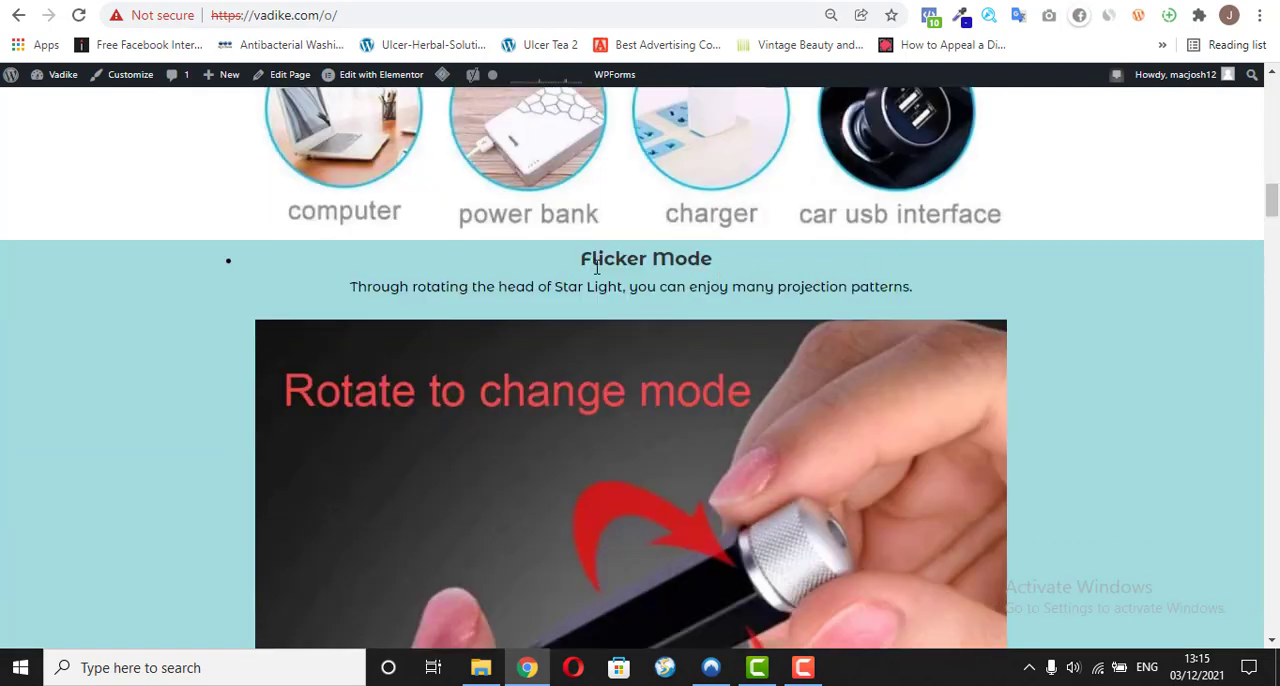
left_click_drag(584, 250, 718, 262)
right_click(674, 258)
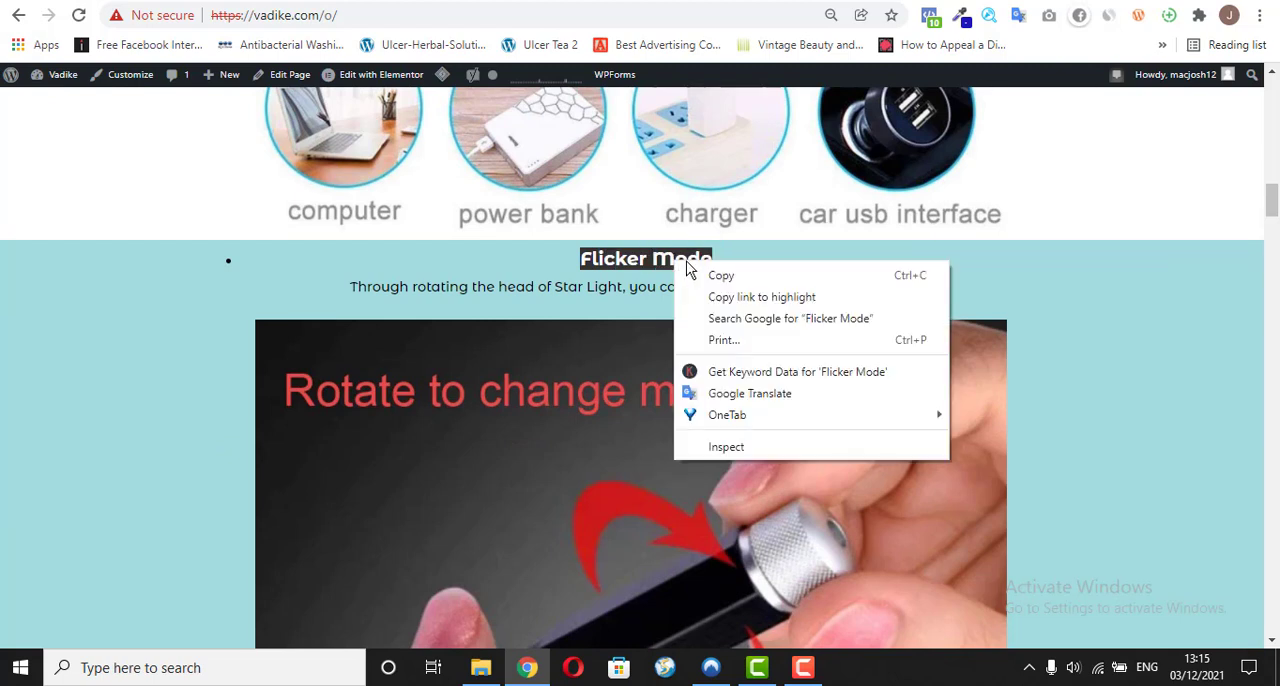
left_click(730, 276)
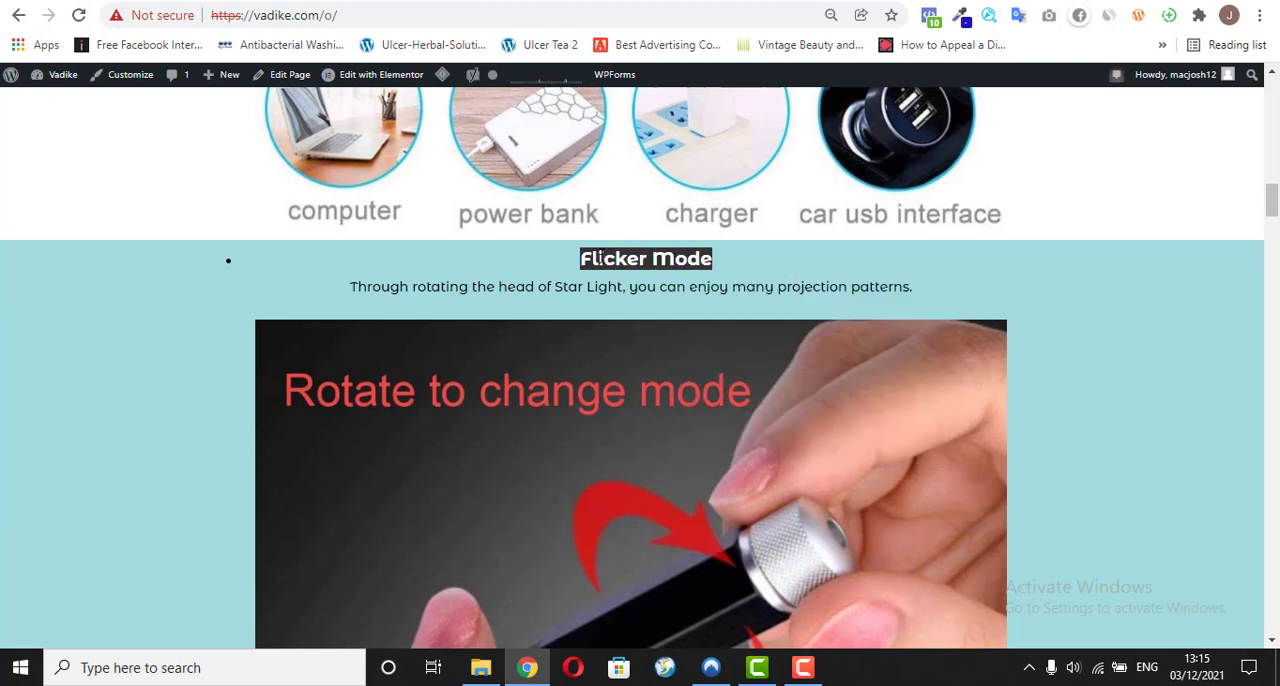
left_click(572, 2)
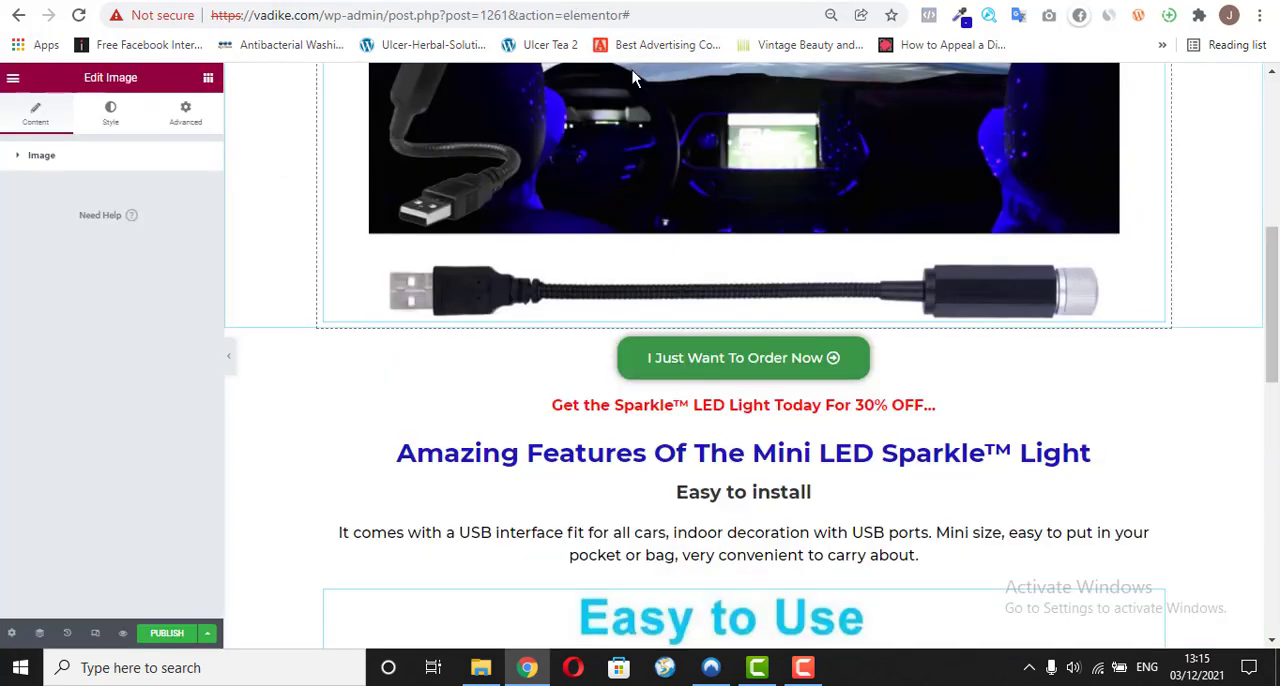
left_click(530, 2)
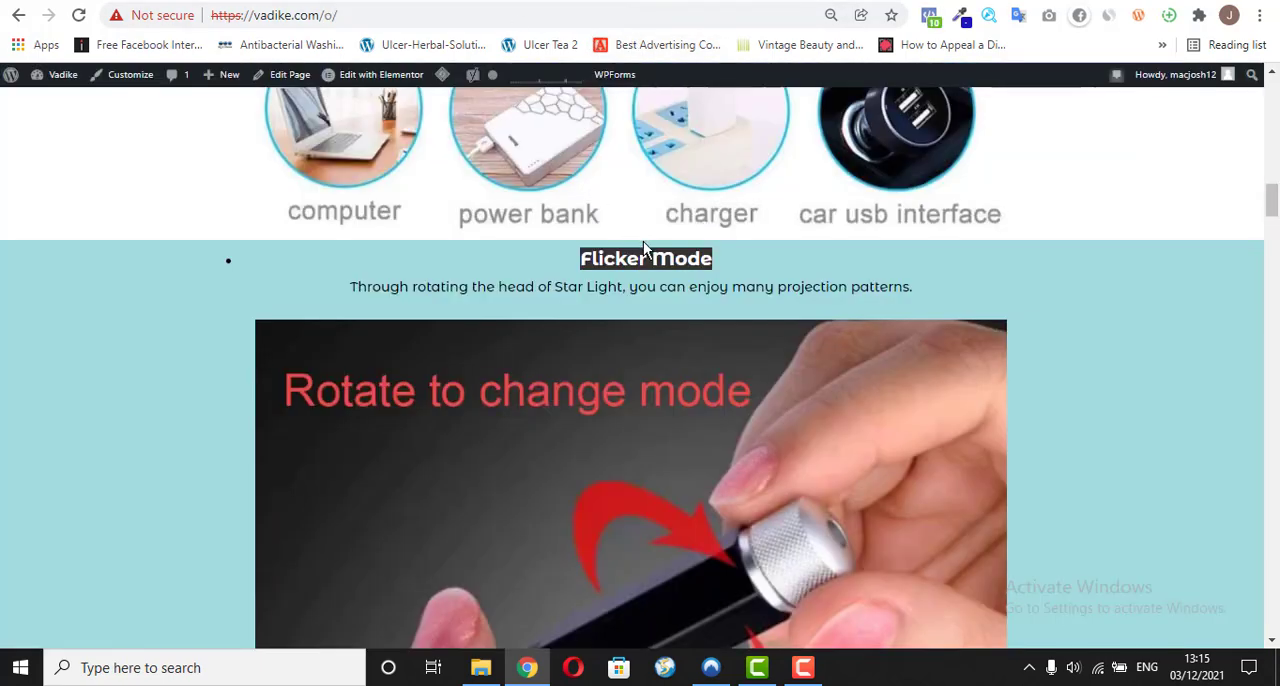
left_click(643, 260)
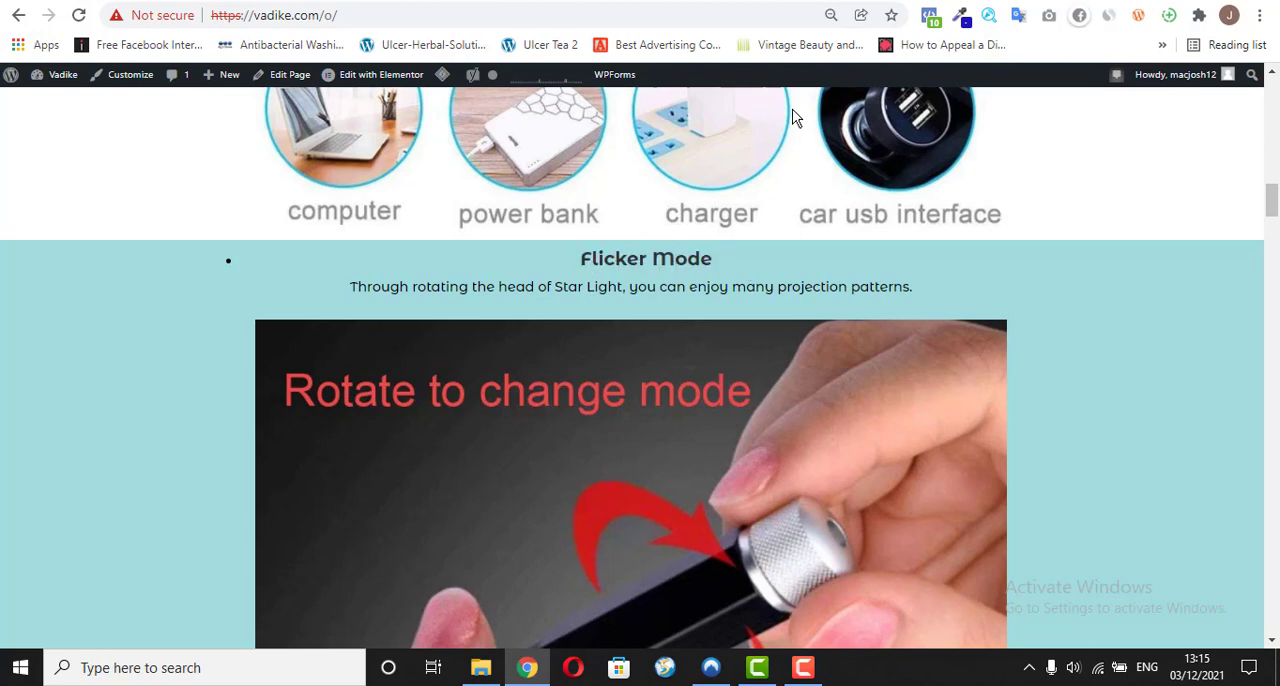
Step: Copy the phrase "Multi-Pattern Change" from the About this item list of the Amazon star light listing
left_click(708, 3)
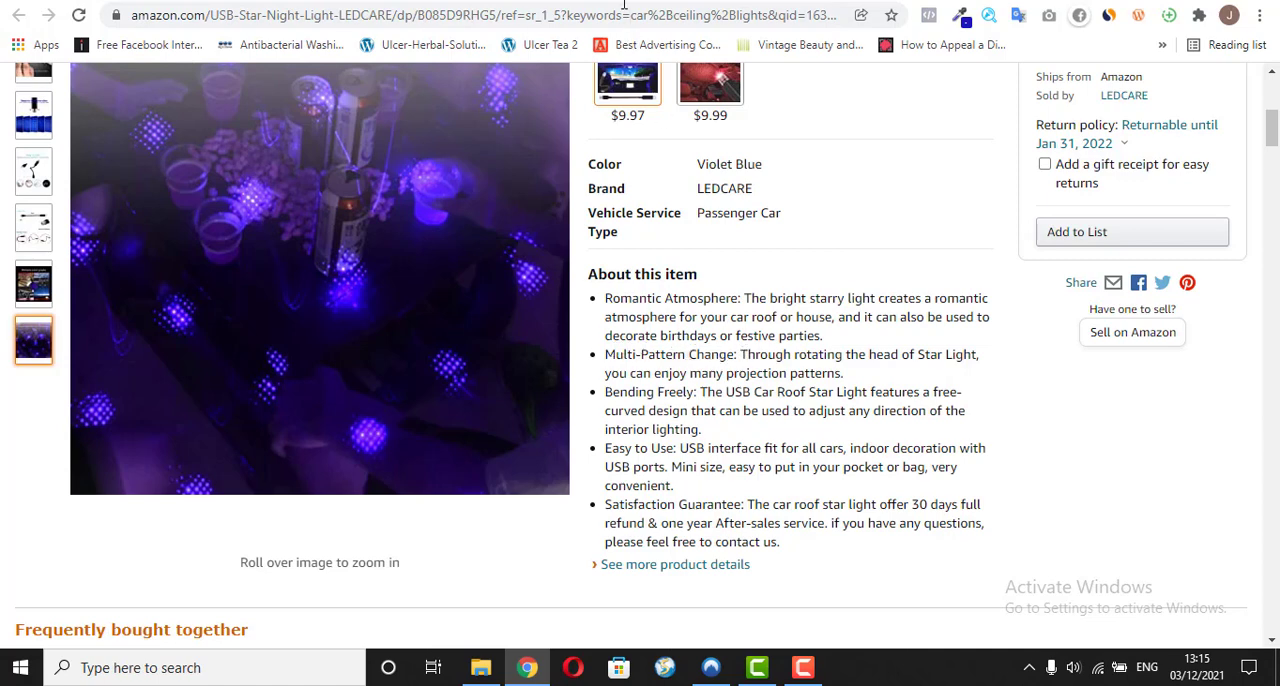
left_click(545, 3)
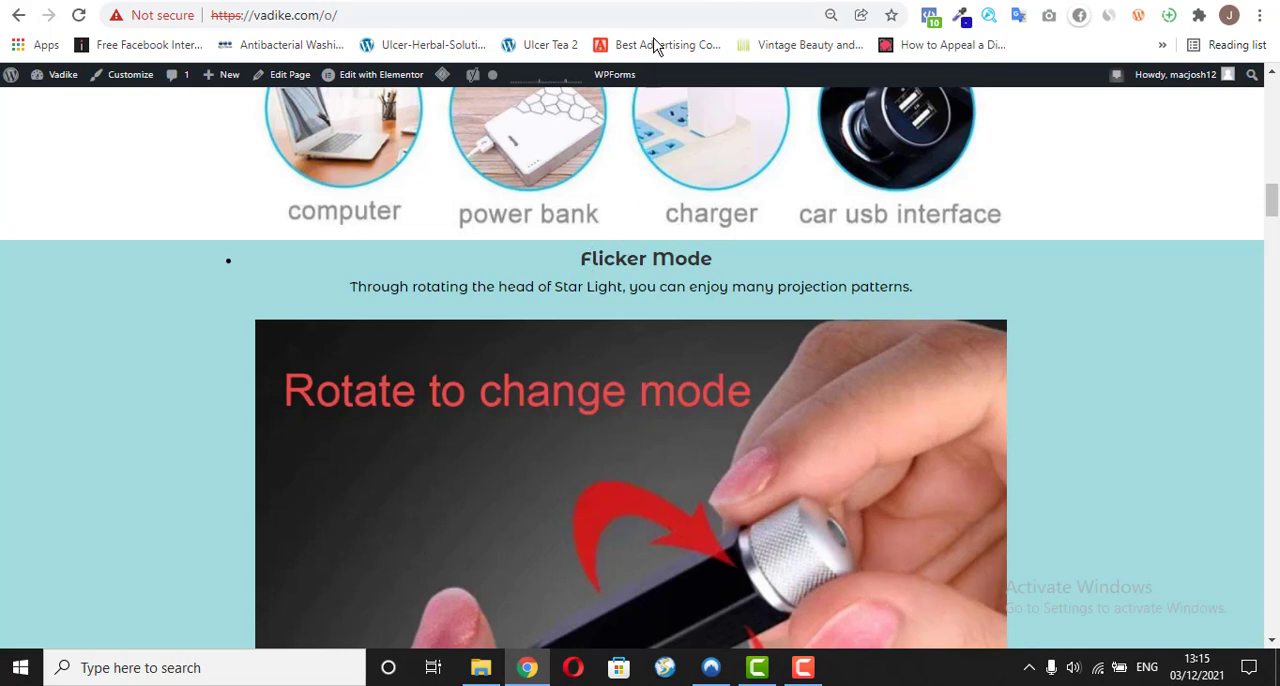
left_click(688, 2)
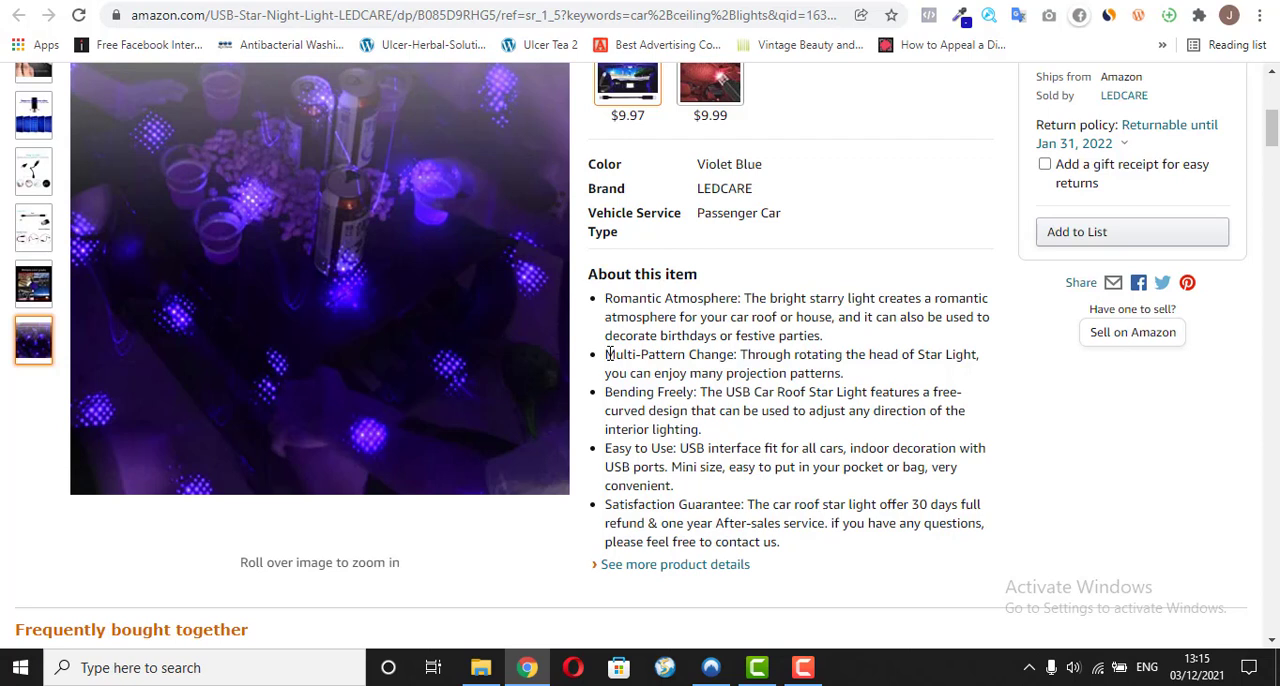
left_click_drag(607, 354, 720, 354)
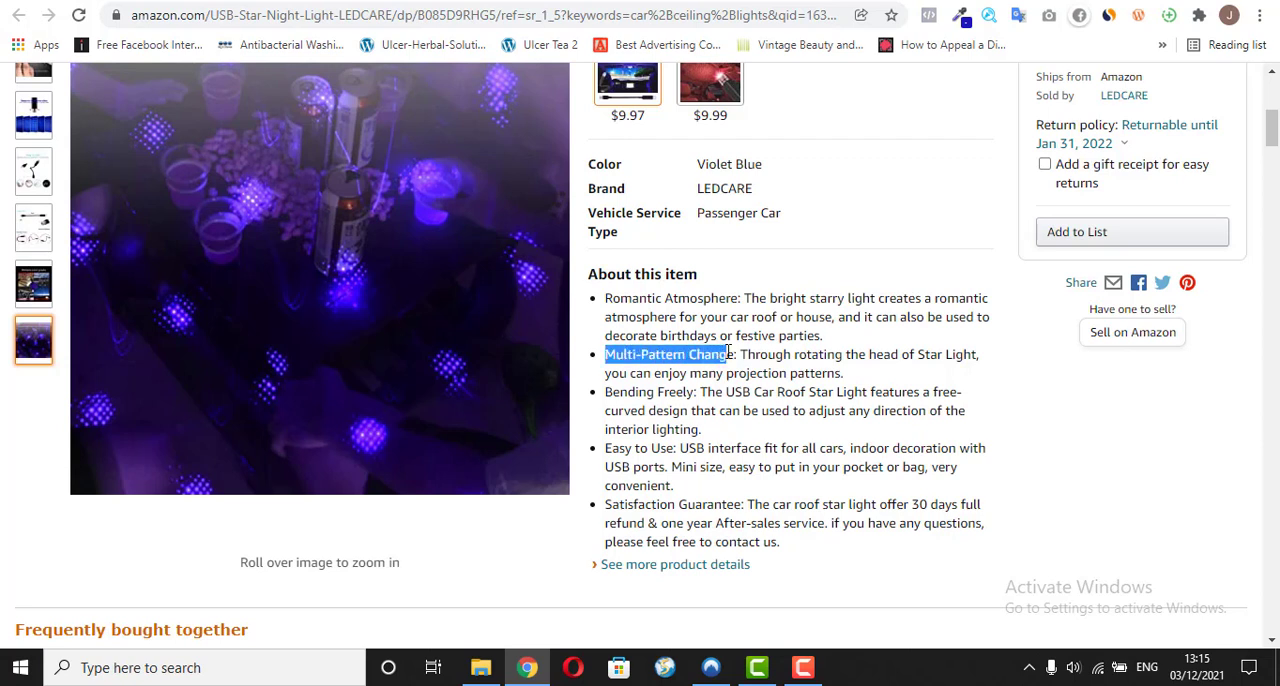
left_click(648, 352)
left_click_drag(607, 356, 733, 356)
right_click(726, 355)
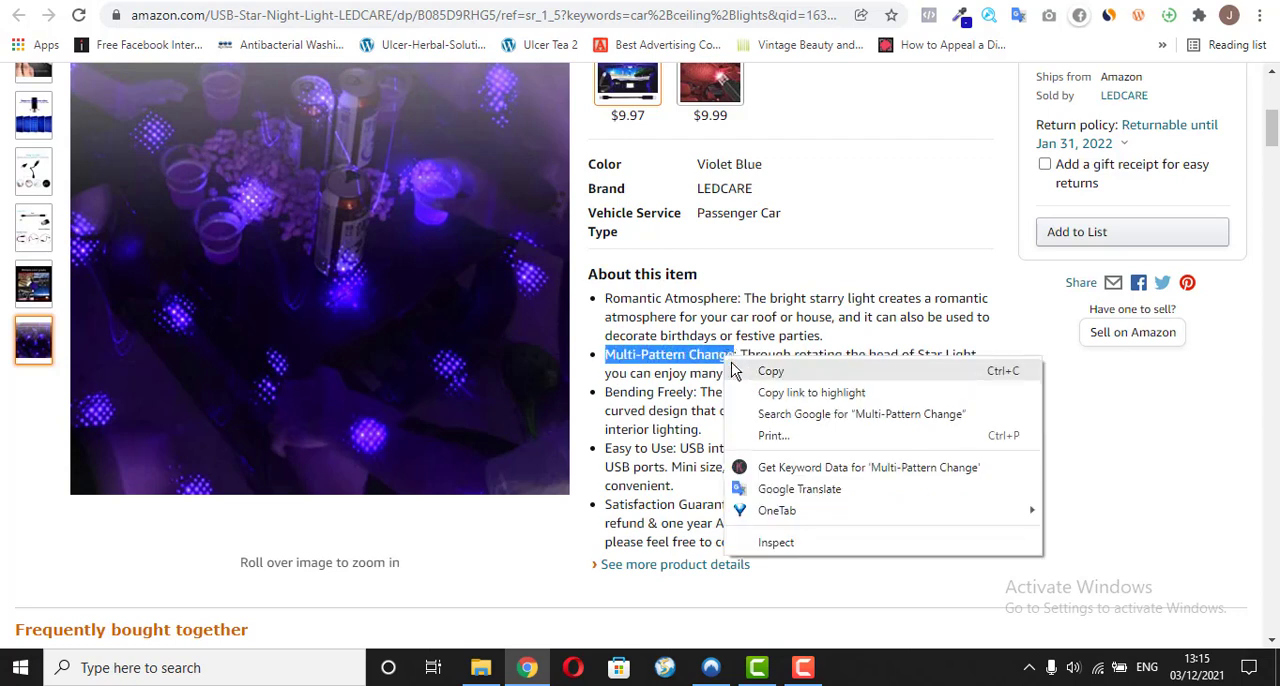
left_click(766, 369)
Step: Duplicate the whole "Amazing Features Of The Mini LED Sparkle™ Light" section in the Elementor page and bring up the copy
key("ctrl+Tab")
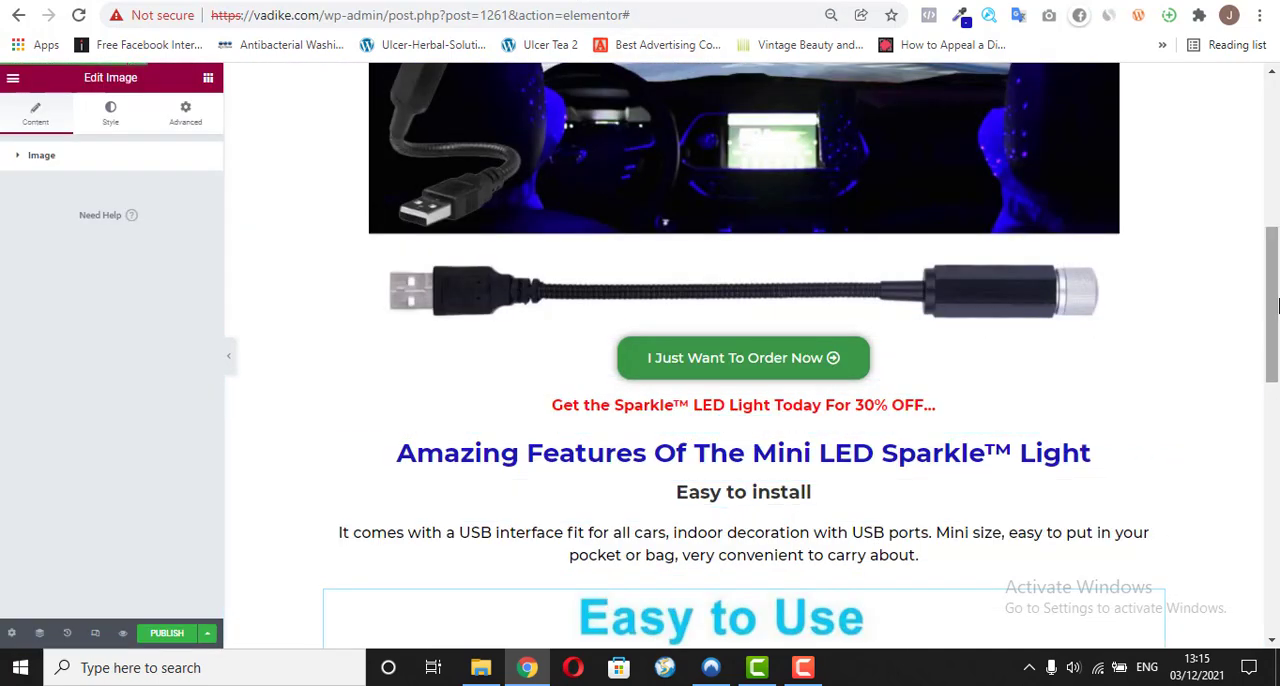
left_click_drag(1278, 306, 1278, 374)
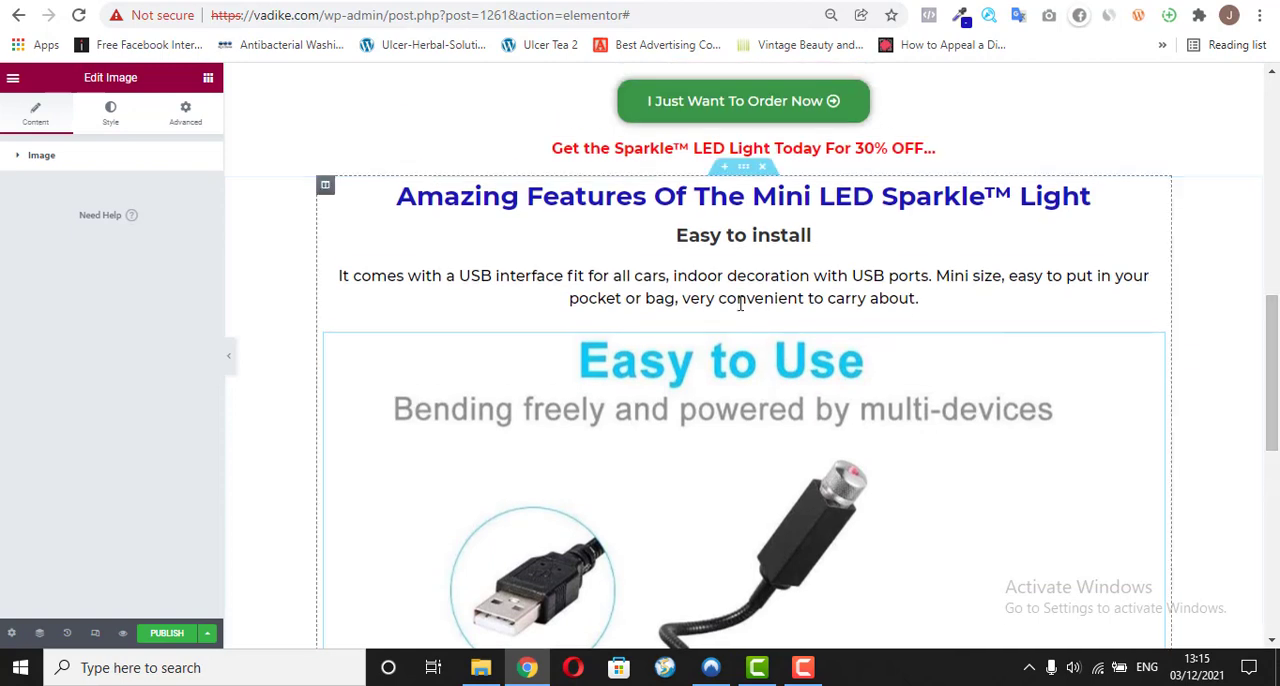
right_click(747, 173)
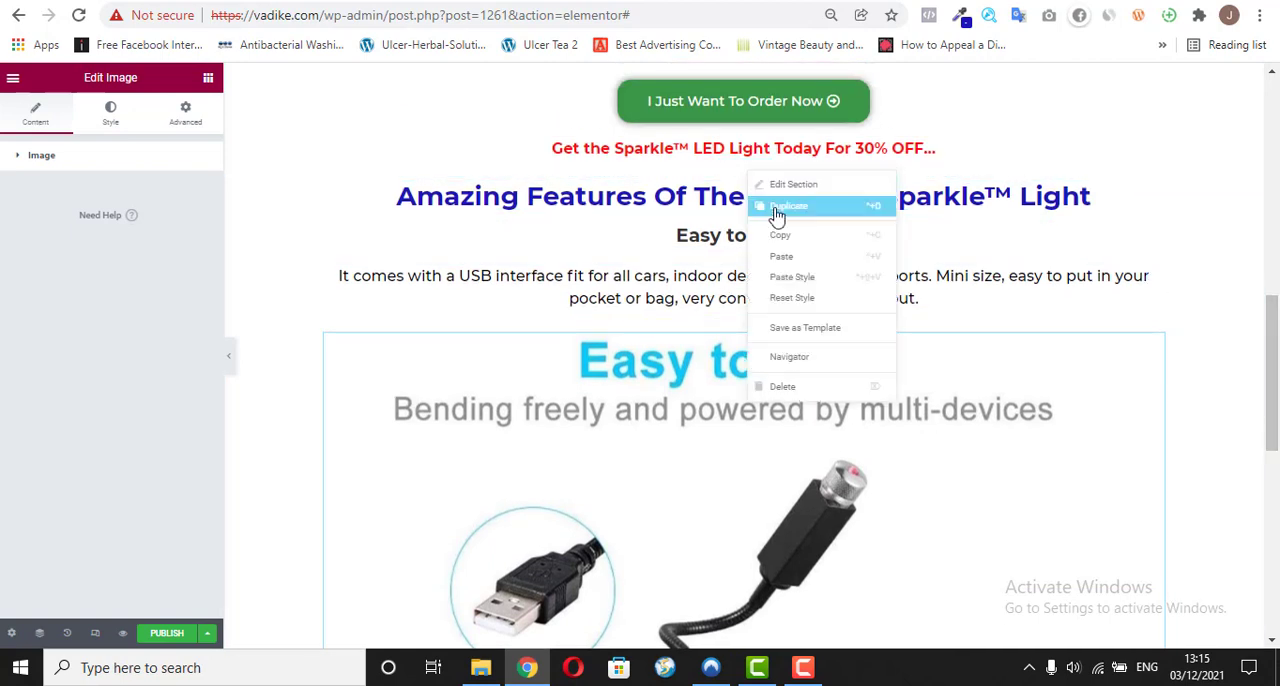
left_click(777, 216)
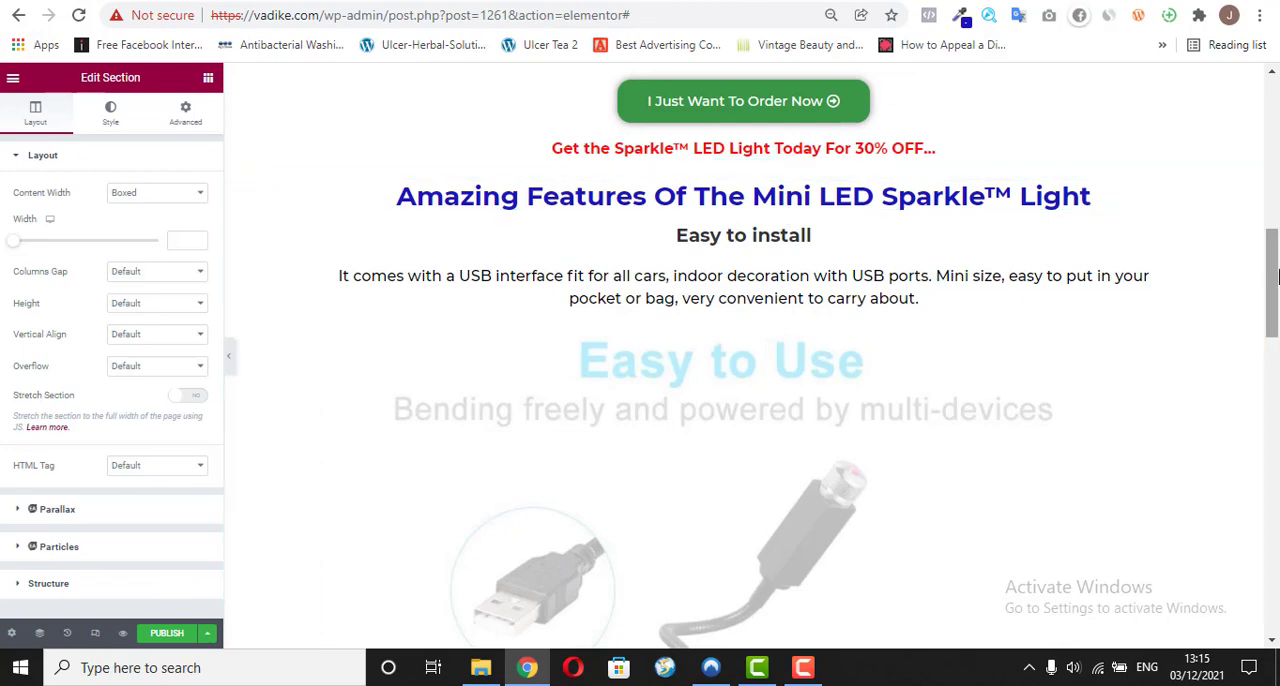
left_click_drag(1277, 275, 1262, 420)
scroll(1262, 443, "down", 1)
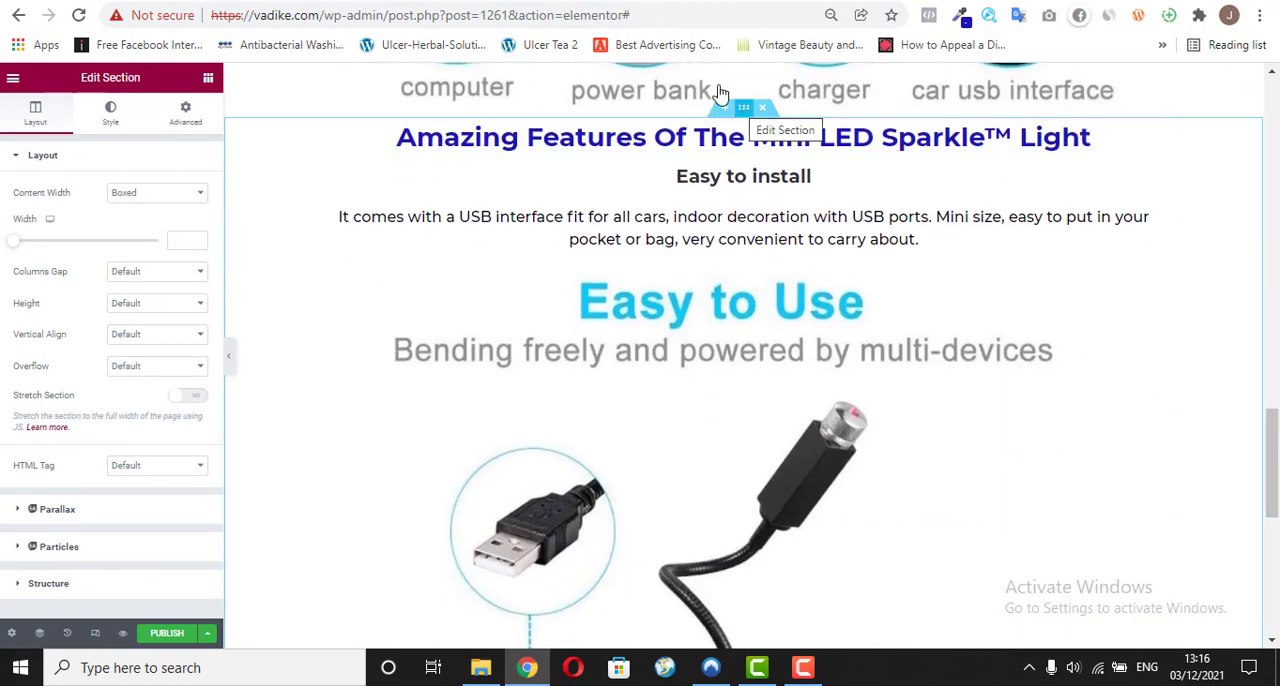
Step: Sample the light teal background #A1DCDD of the Flicker Mode section on vadike.com/o/ with the page color picker
key("ctrl+Tab")
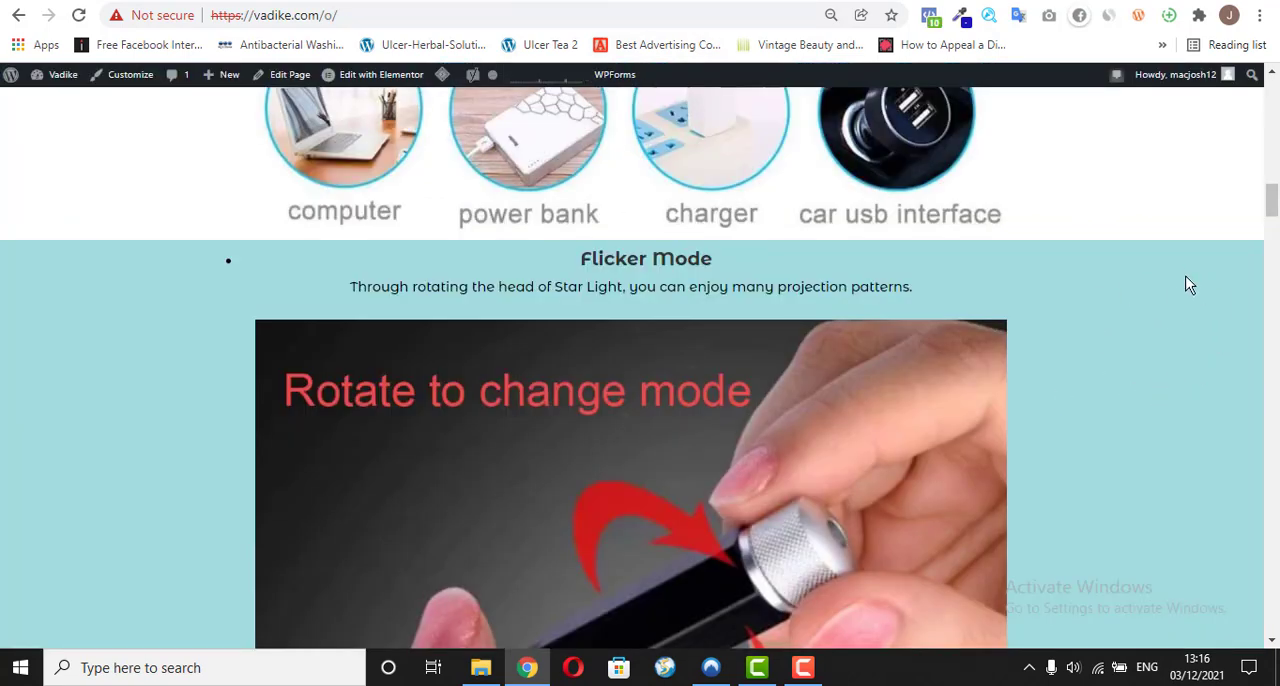
scroll(1272, 230, "down", 1)
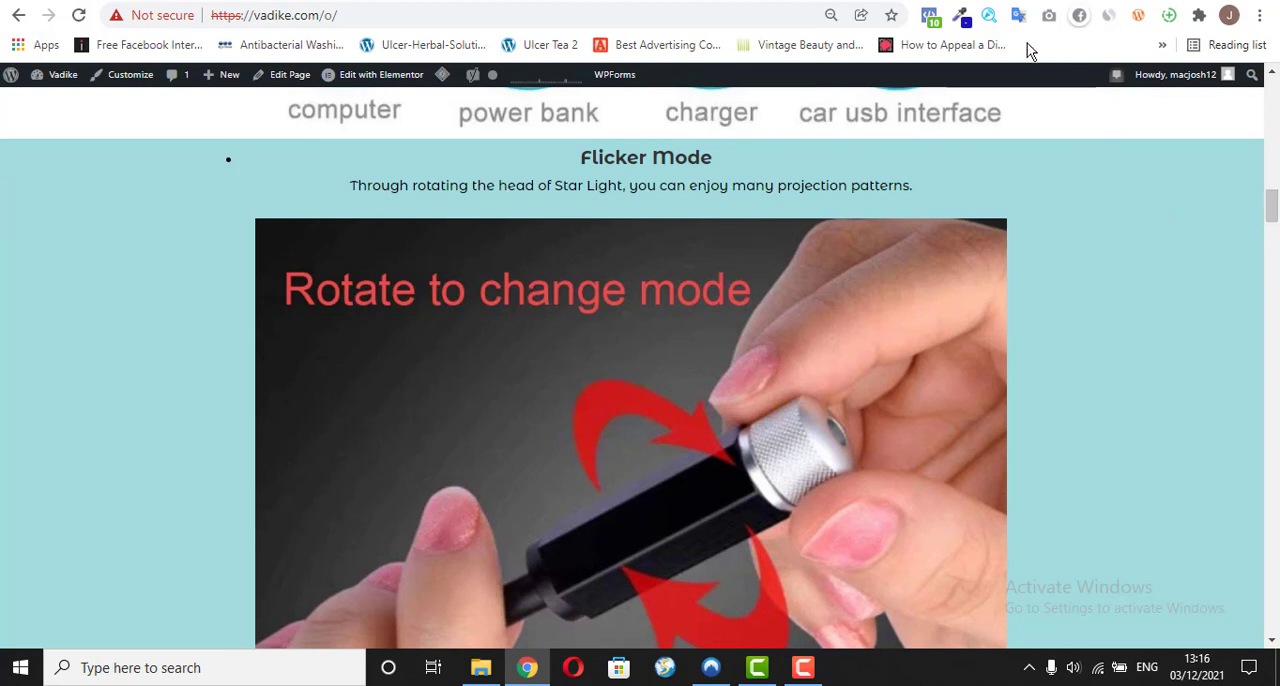
left_click(963, 20)
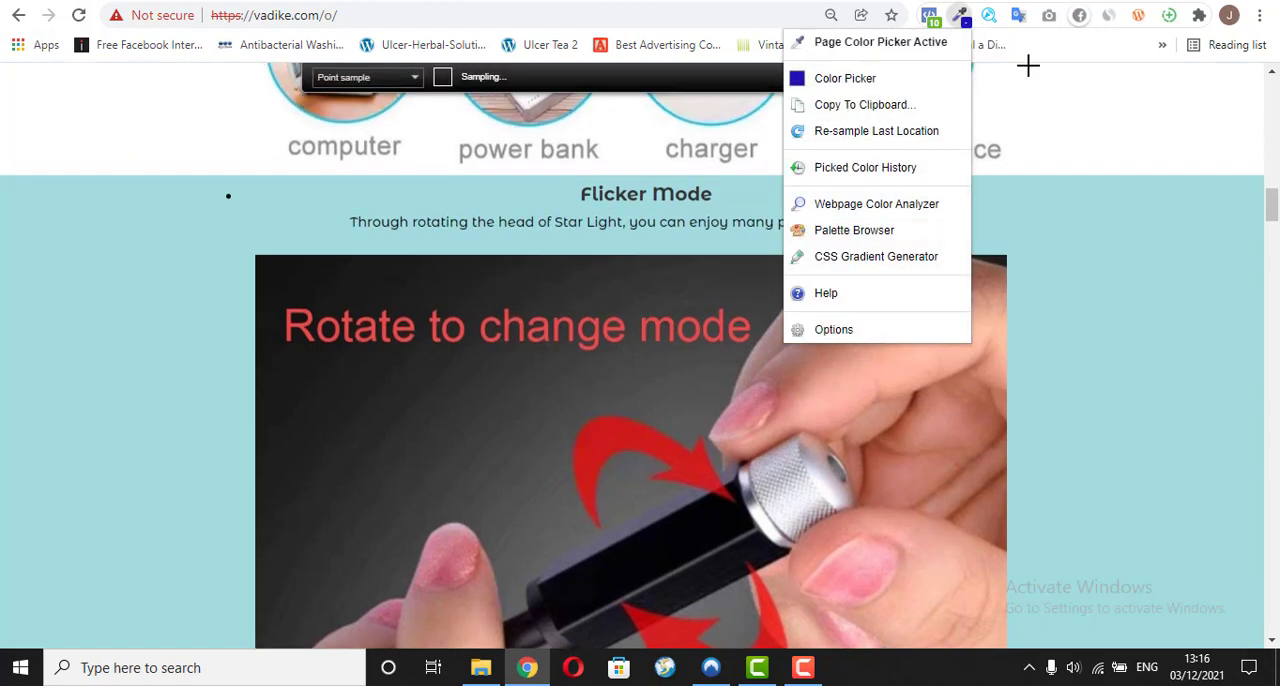
left_click(927, 46)
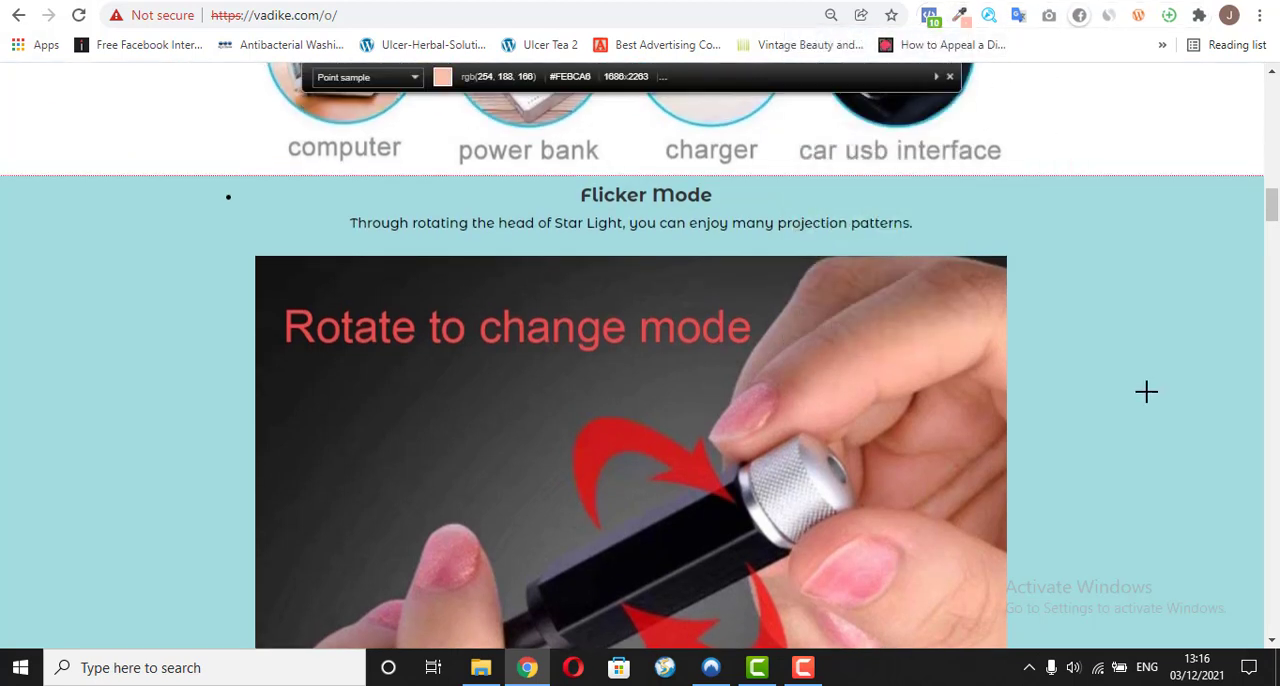
left_click(1234, 285)
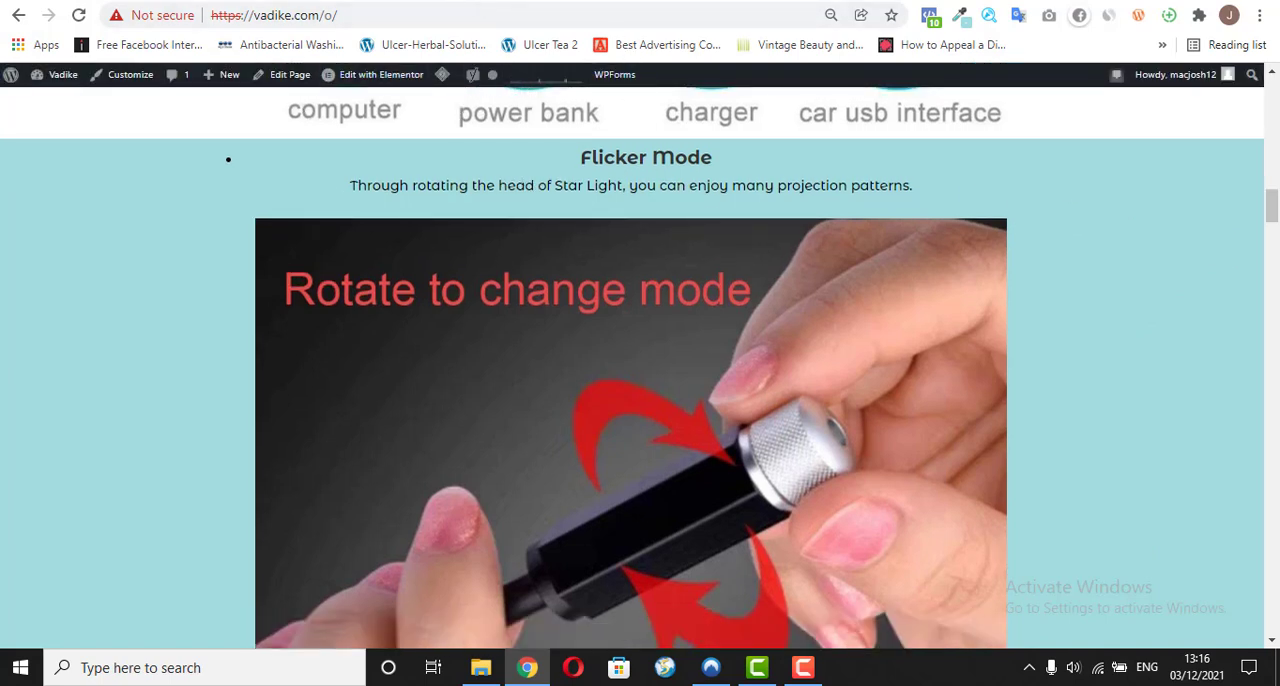
Step: Give the duplicated section a classic background in #A1DCDD and delete its "Amazing Features Of The Mini LED Sparkle™ Light" heading
left_click(640, 1)
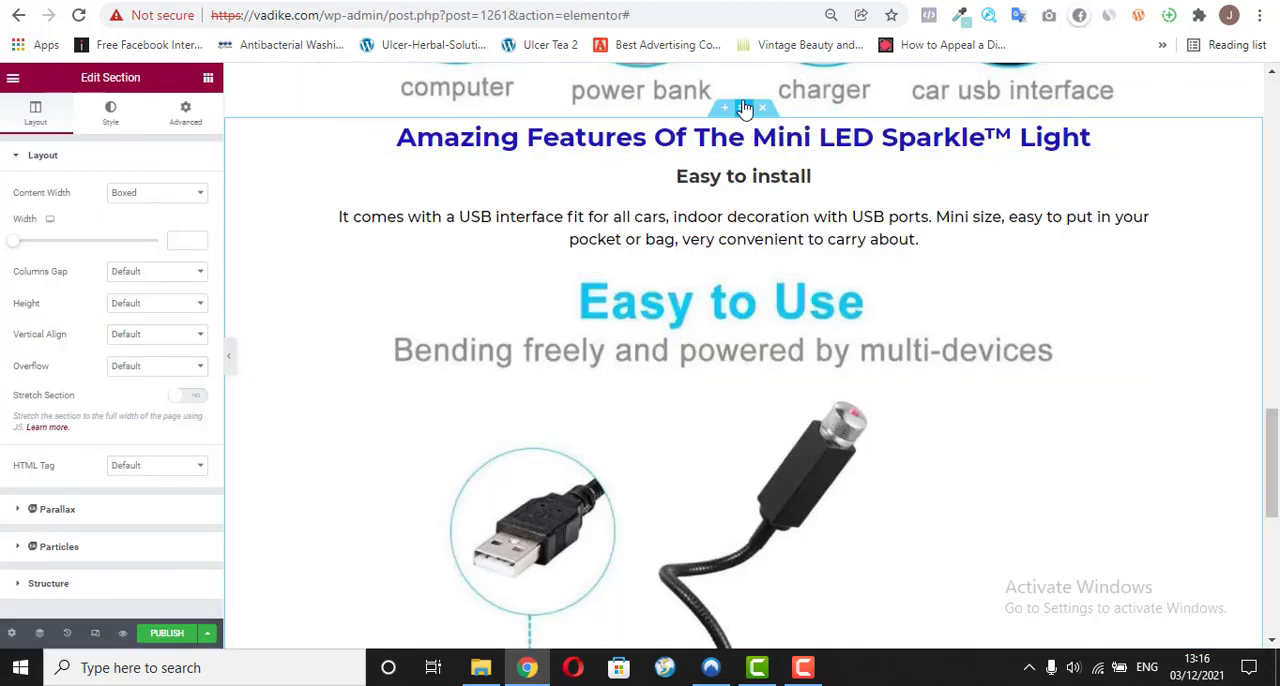
left_click(112, 118)
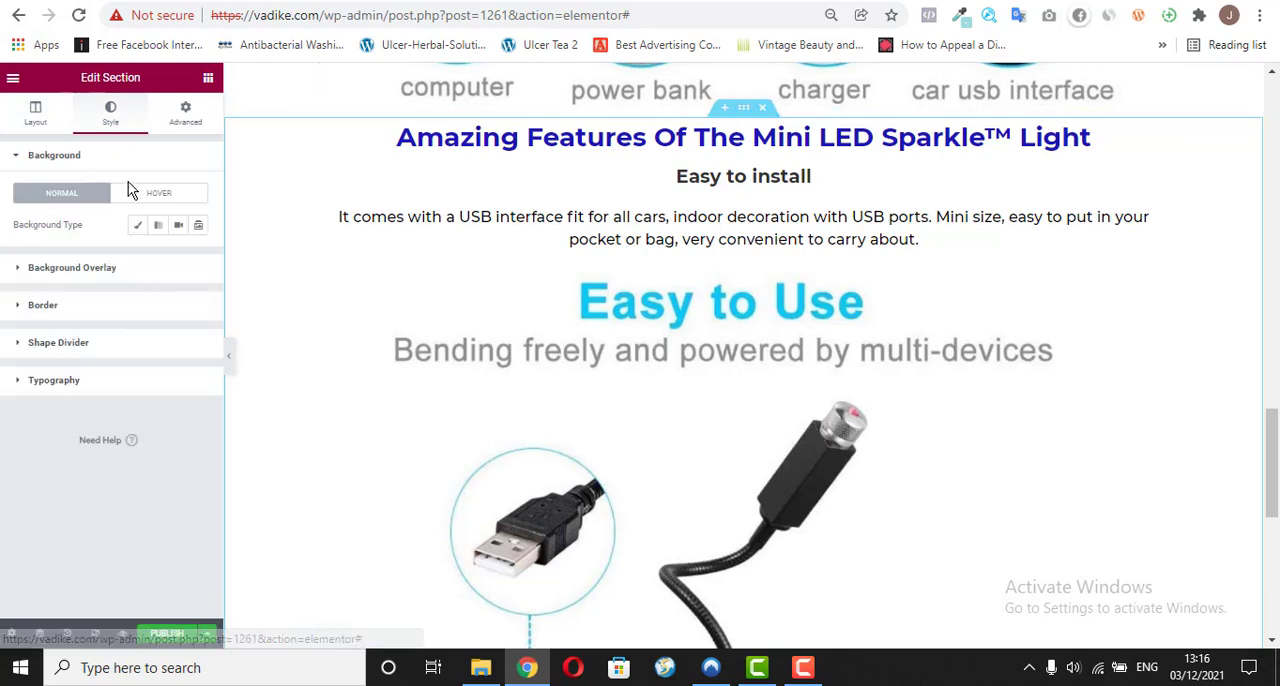
left_click(136, 228)
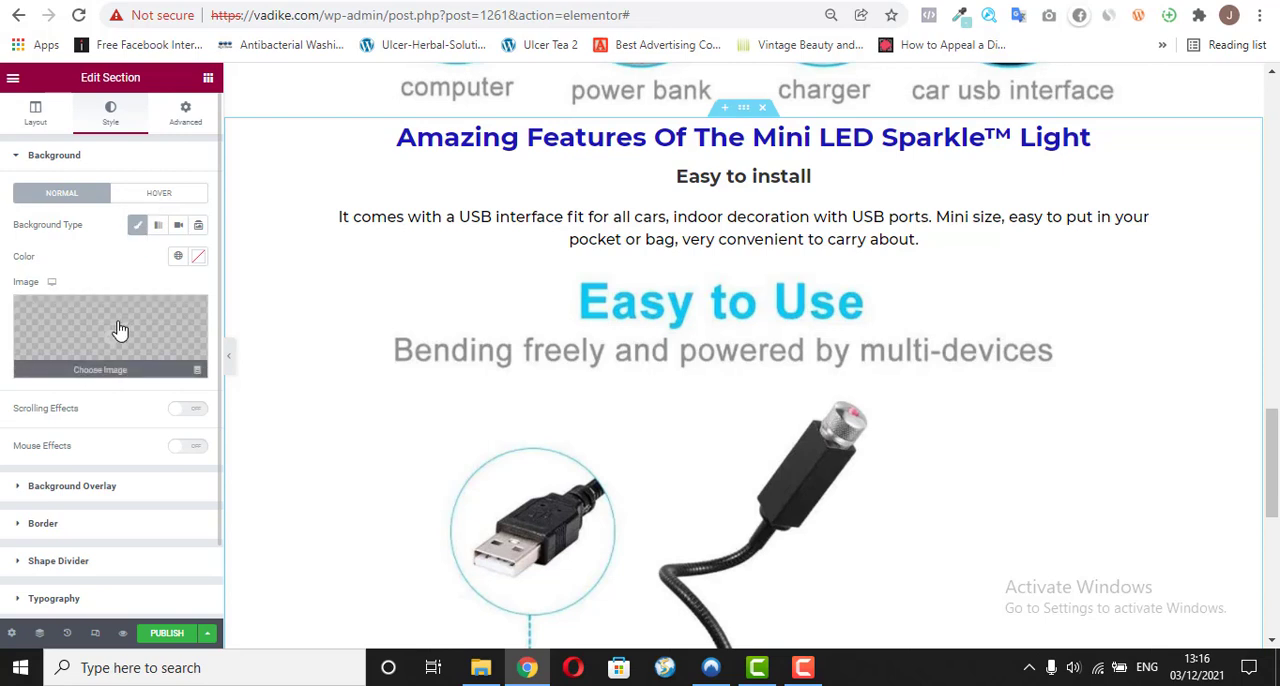
left_click(197, 258)
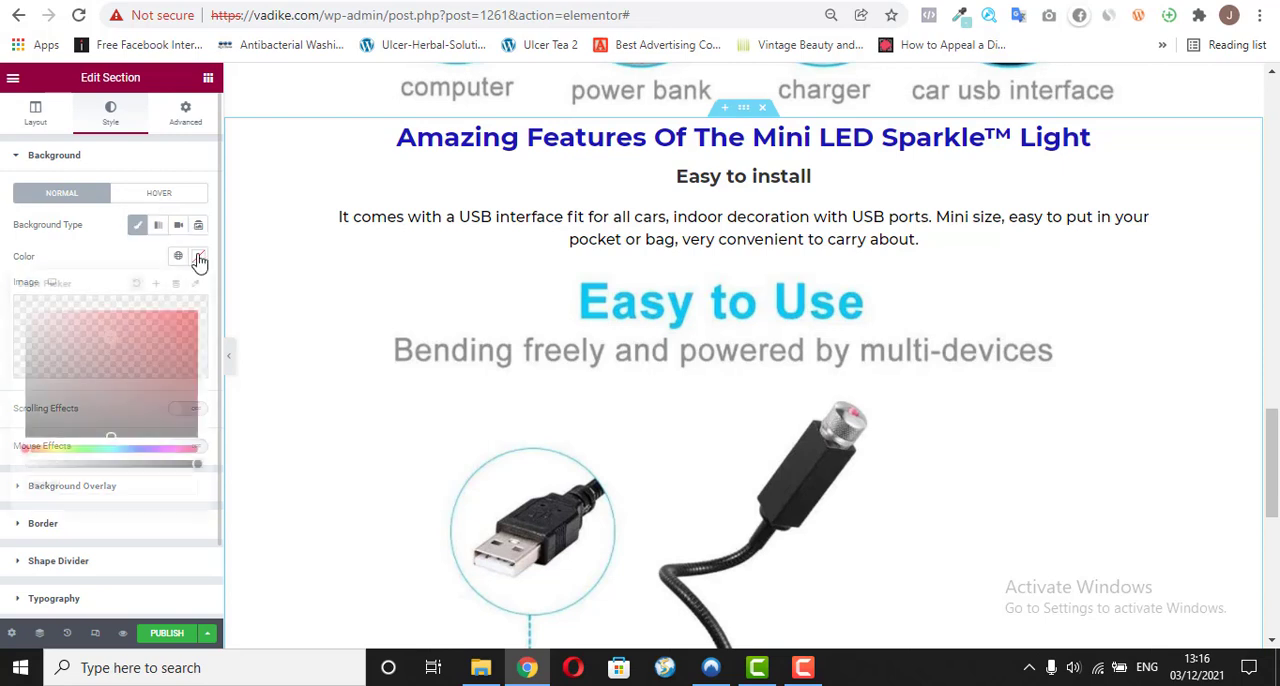
right_click(52, 490)
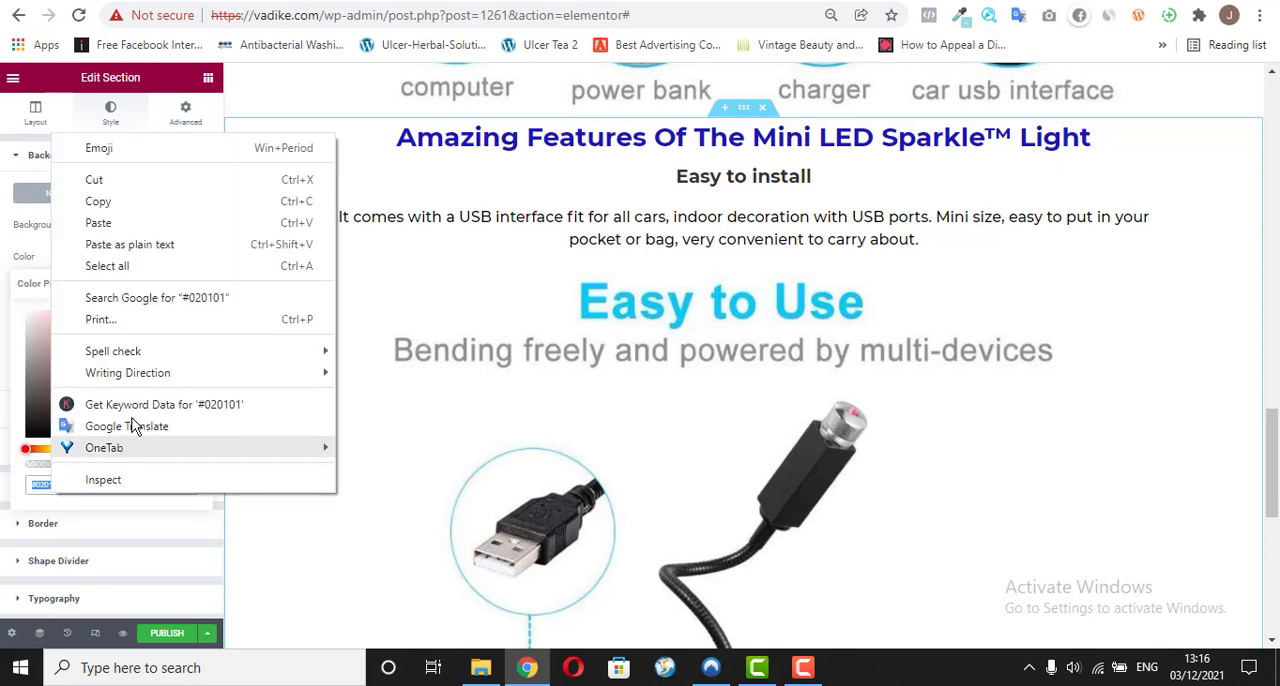
left_click(130, 245)
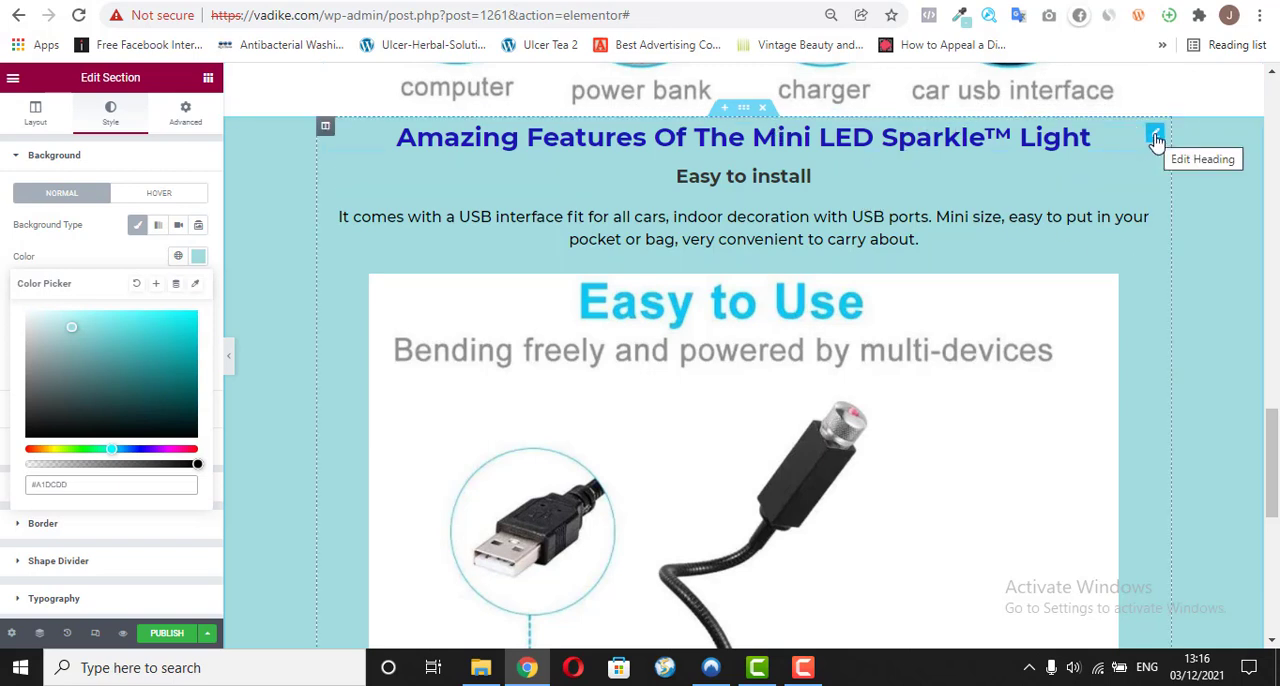
right_click(1155, 140)
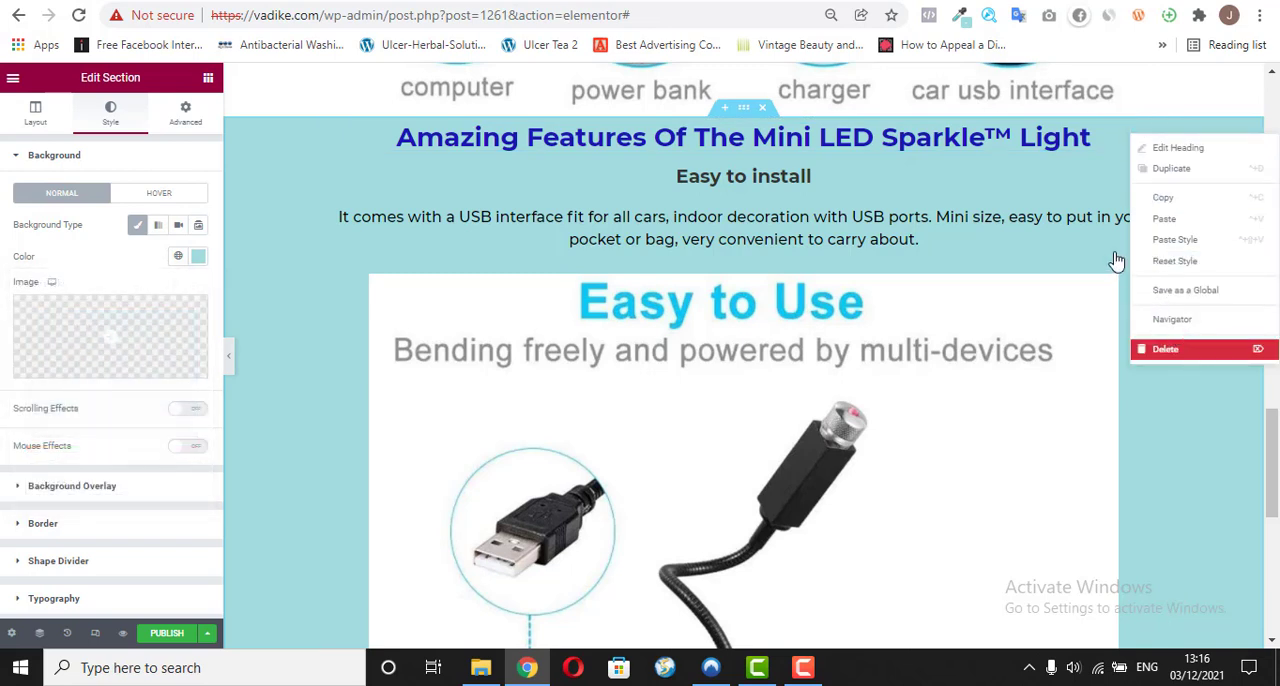
left_click(1190, 350)
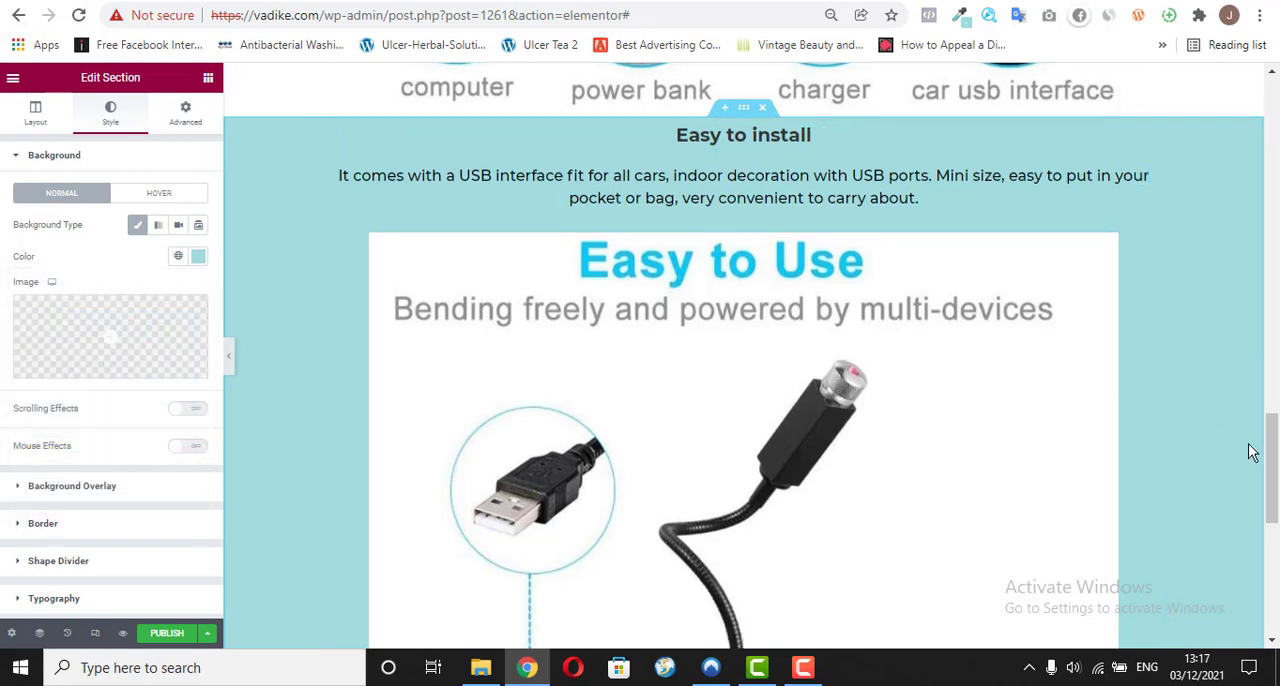
Step: Replace the teal section's "Easy to install" heading with "Multi-Pattern Change" copied from the Amazon star light listing
left_click(1131, 143)
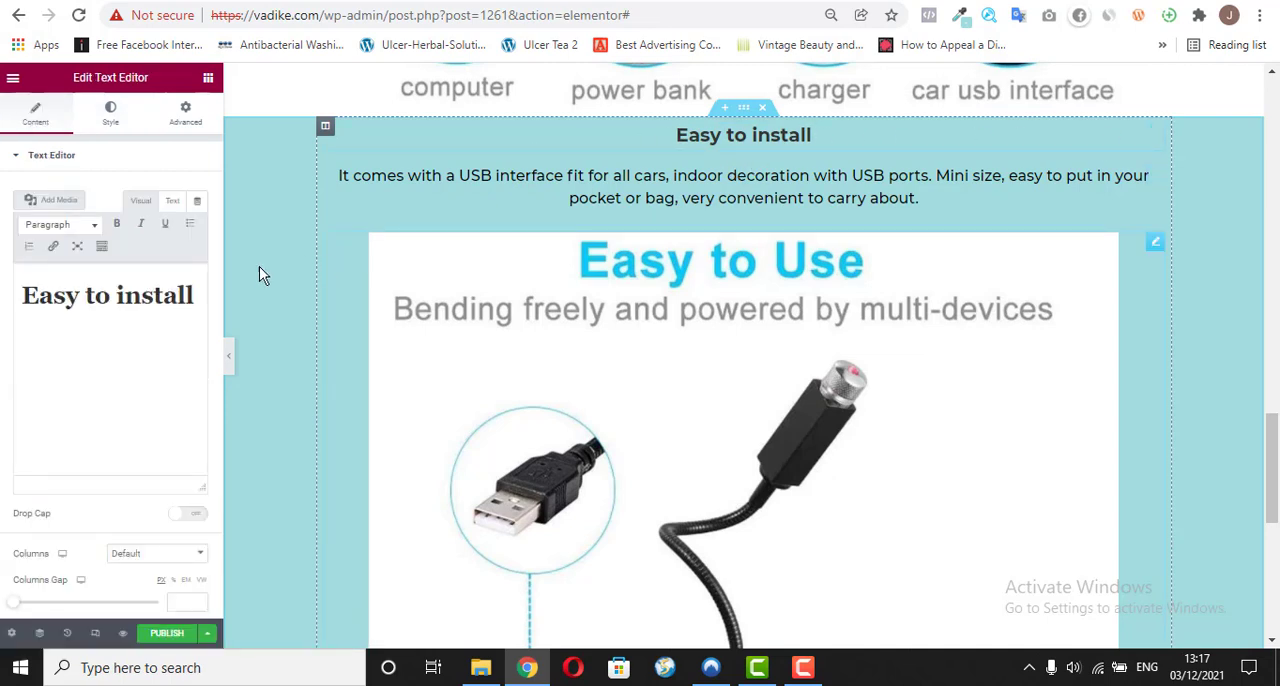
triple_click(154, 308)
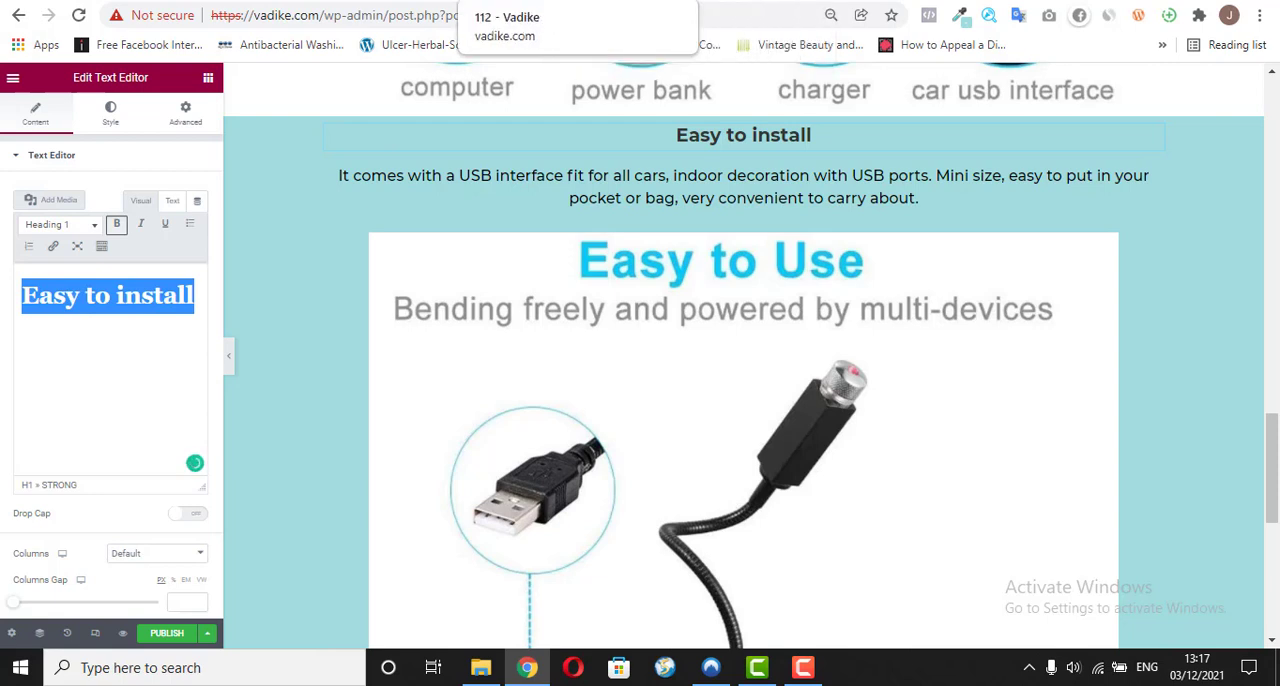
left_click(510, 1)
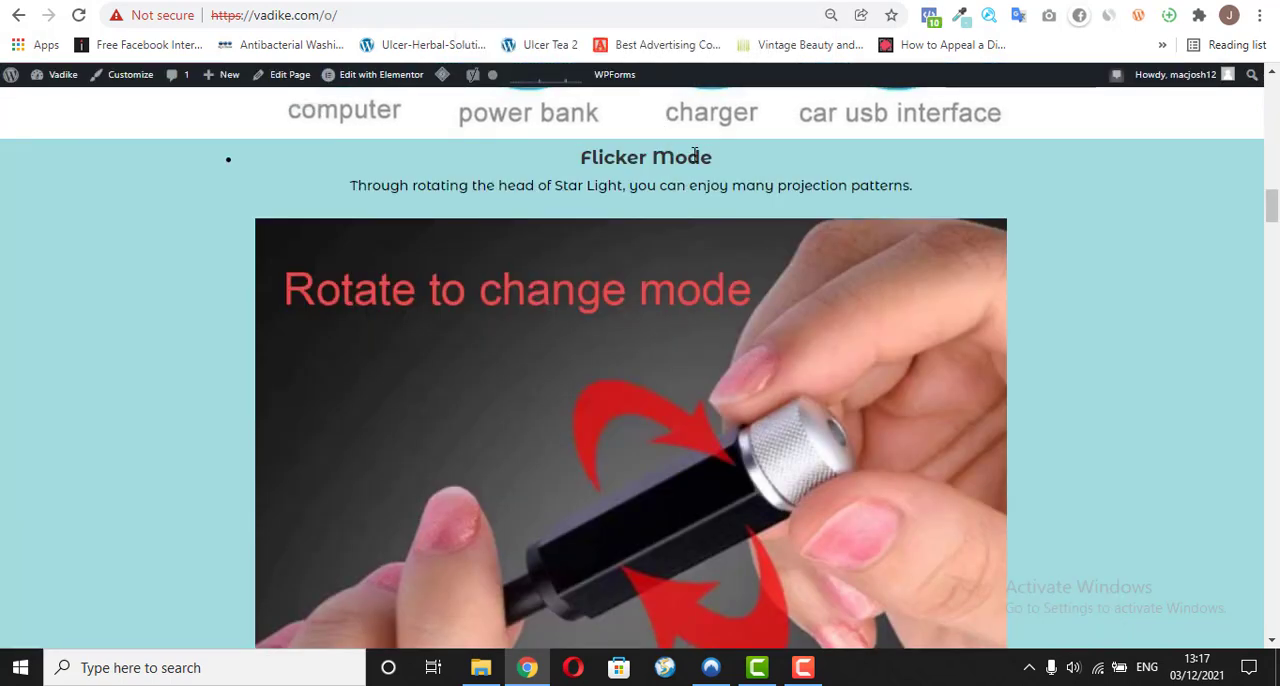
left_click(705, 2)
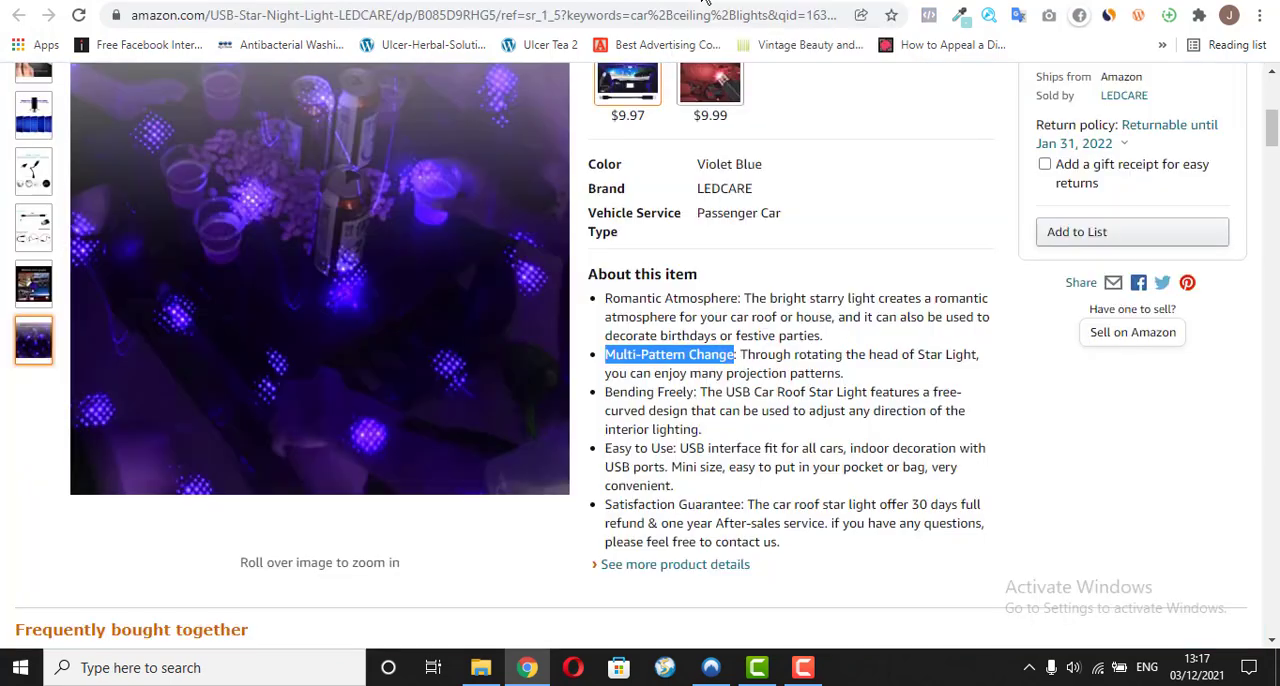
right_click(655, 356)
left_click(690, 372)
left_click(480, 2)
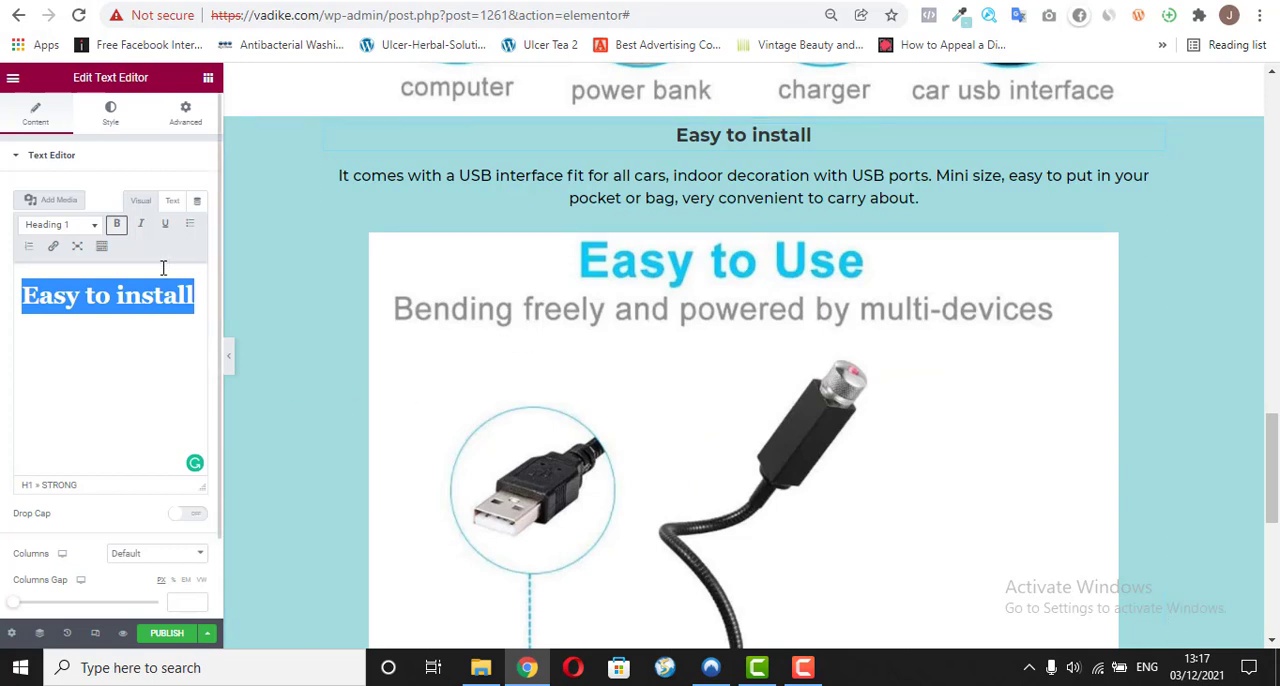
right_click(132, 293)
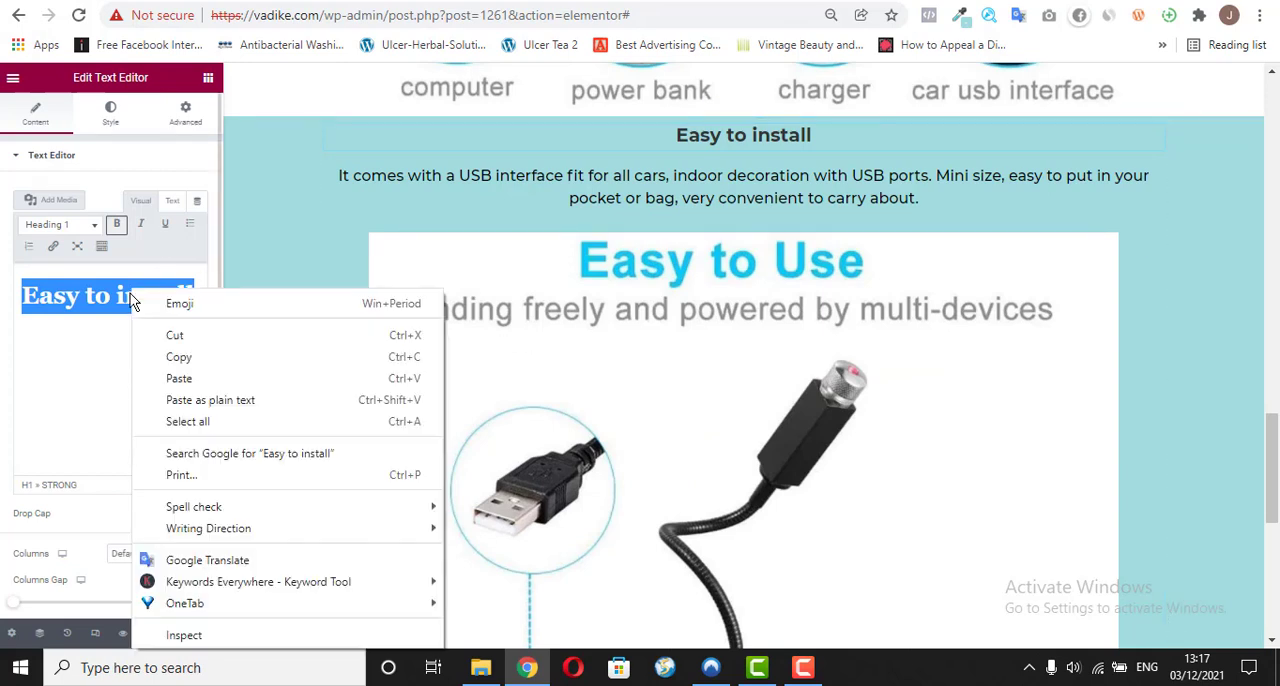
left_click(178, 379)
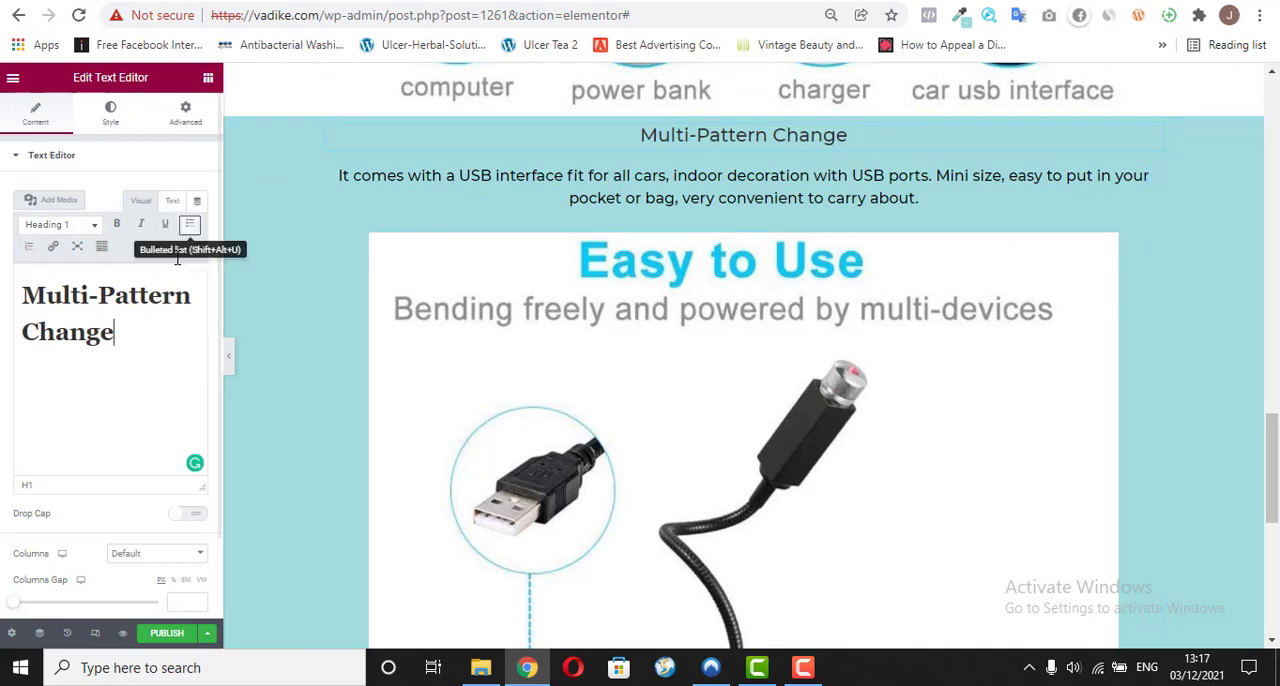
Step: Make the whole "Multi-Pattern Change" heading bold
double_click(117, 338)
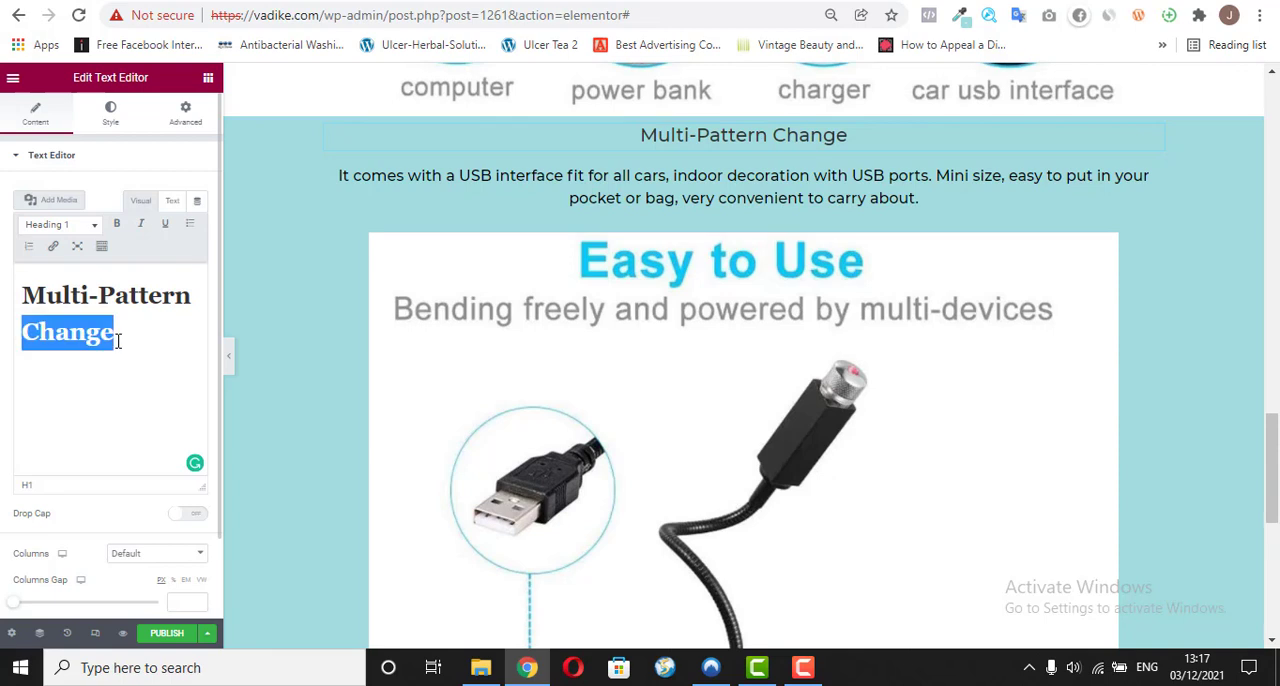
triple_click(117, 340)
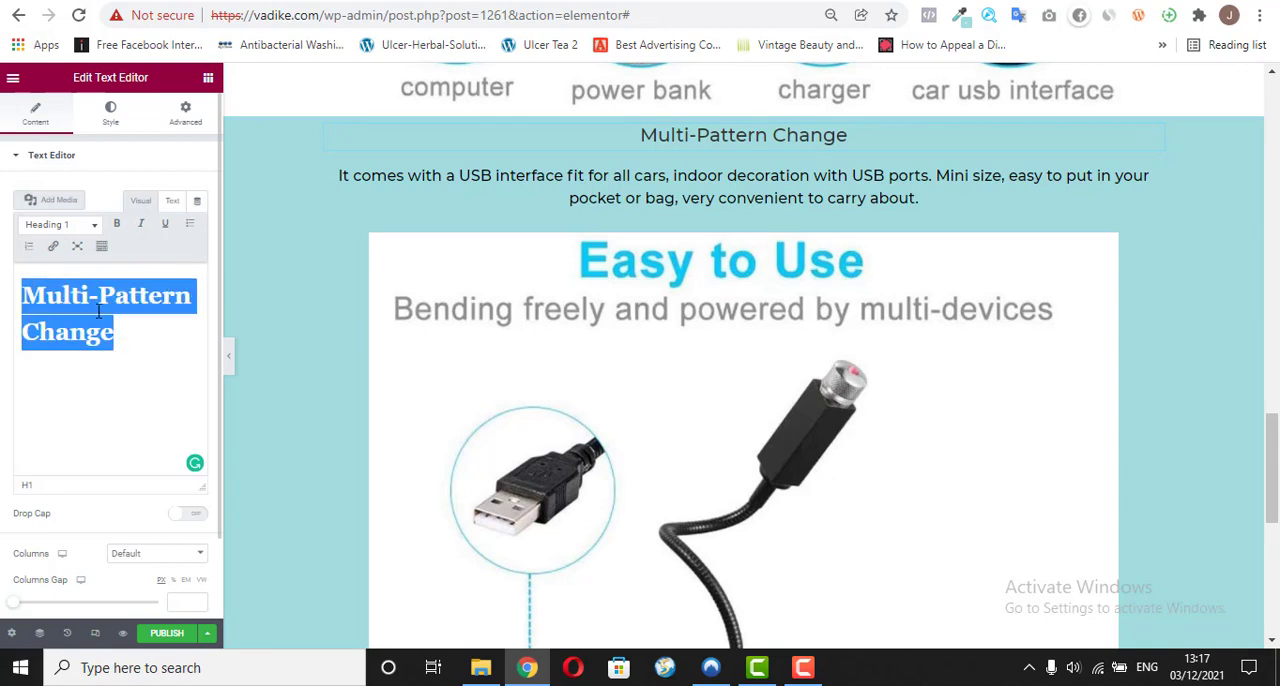
left_click(116, 232)
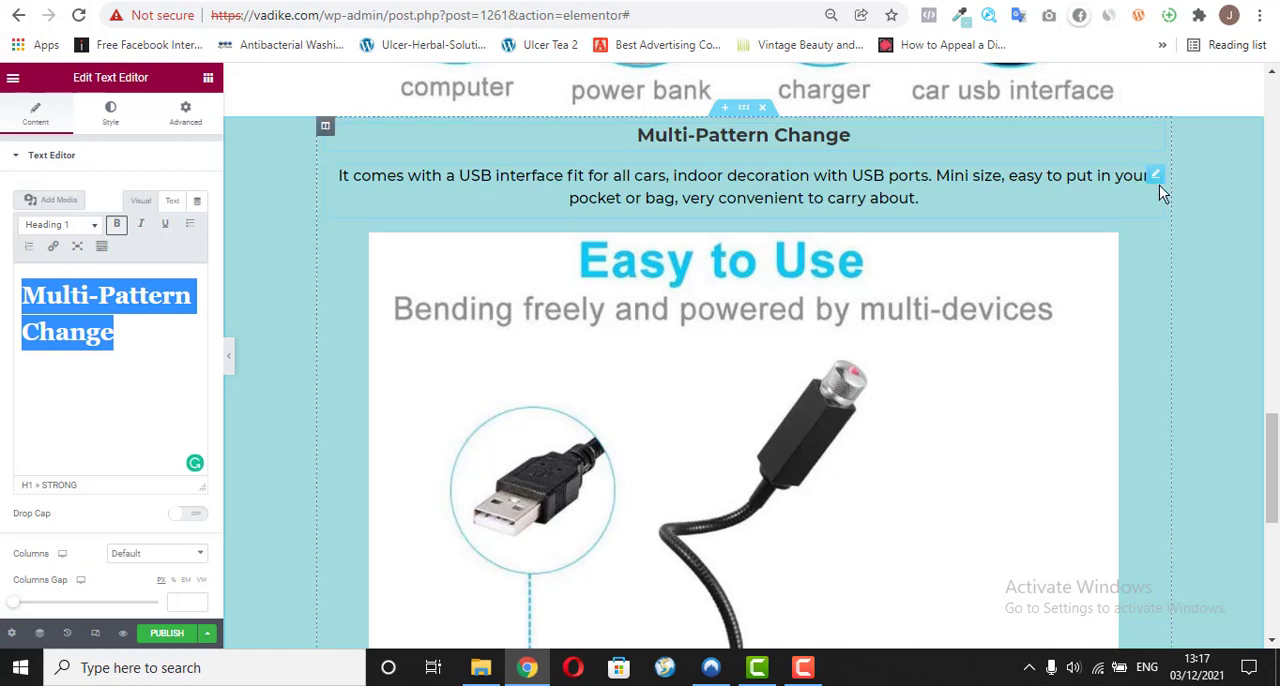
Step: Open the teal section's paragraph for editing and copy the sentence below the Flicker Mode heading on vadike.com/o/
left_click(1155, 180)
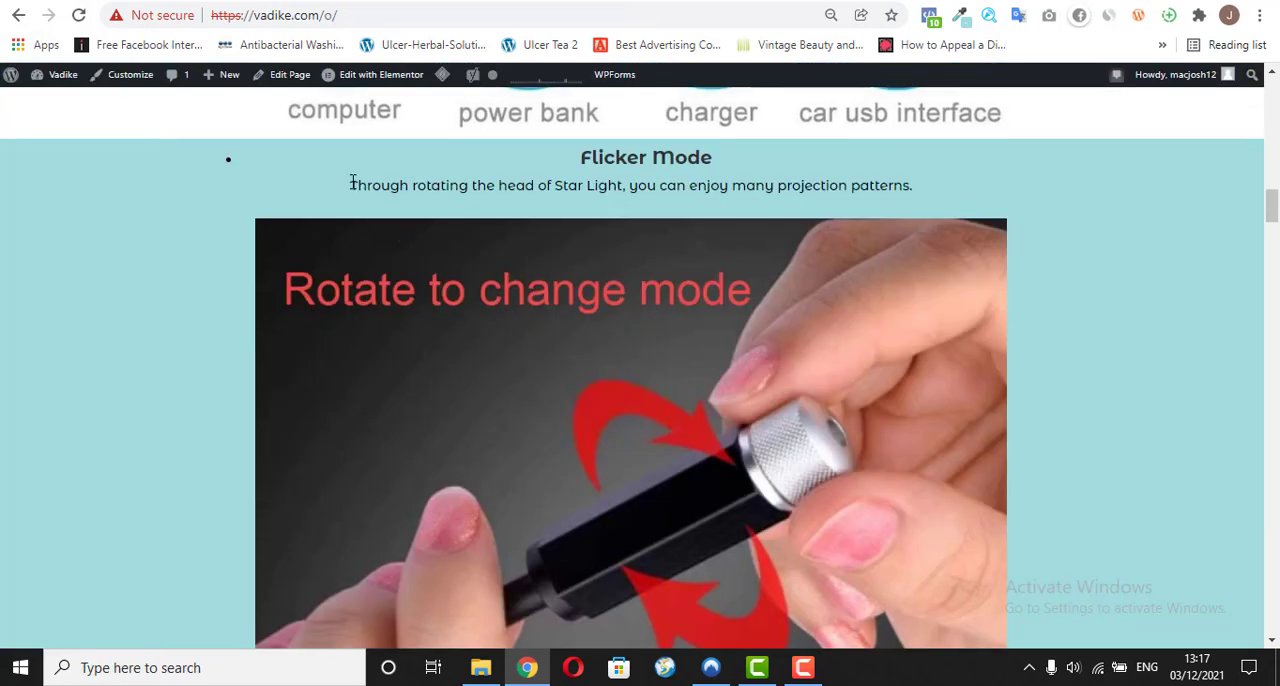
left_click_drag(352, 184, 764, 221)
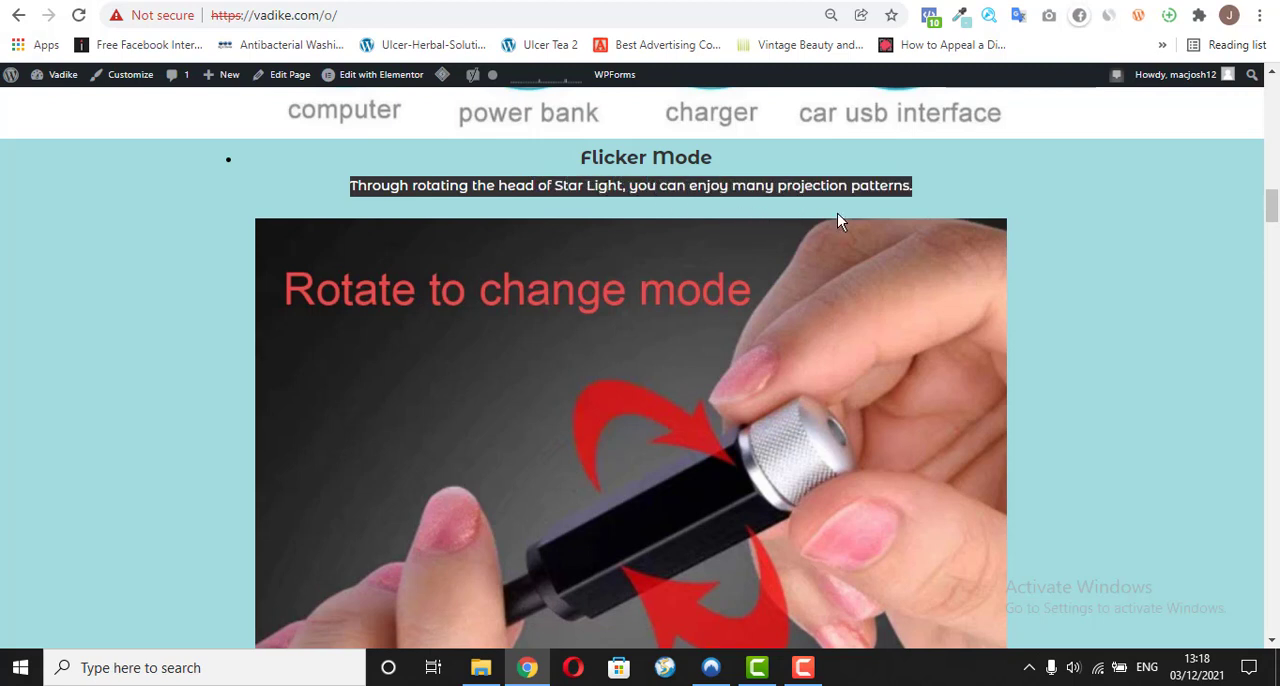
right_click(873, 178)
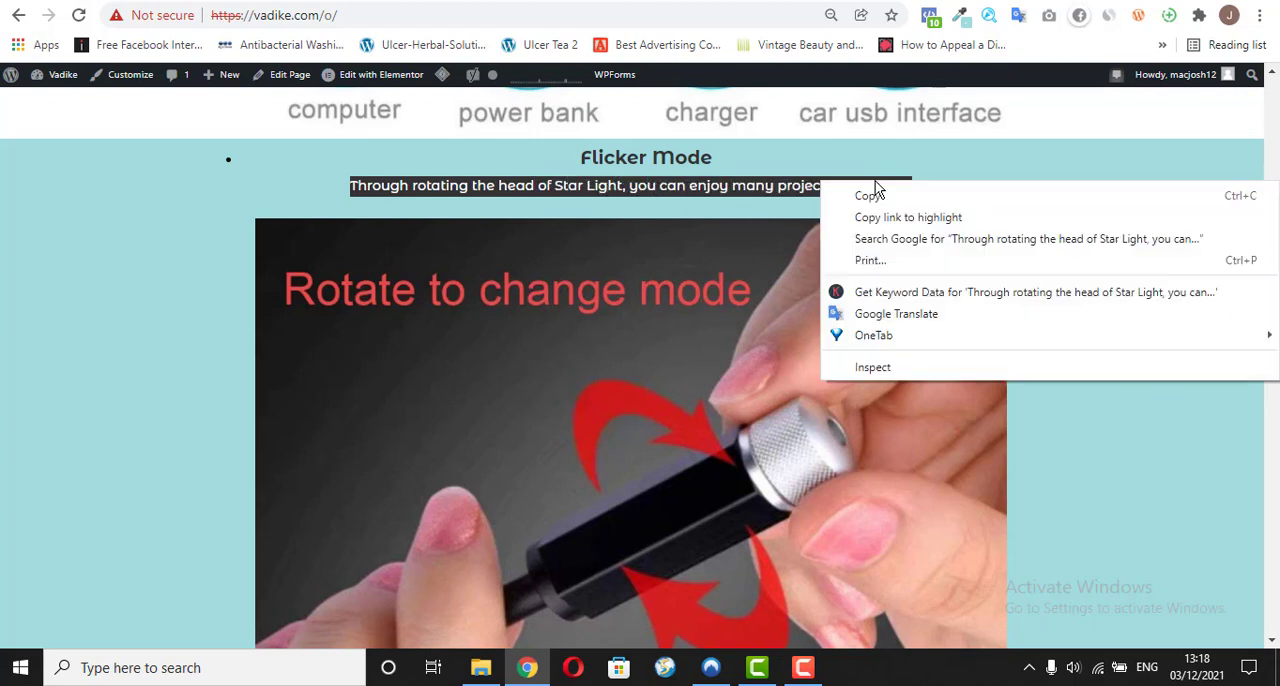
left_click(886, 197)
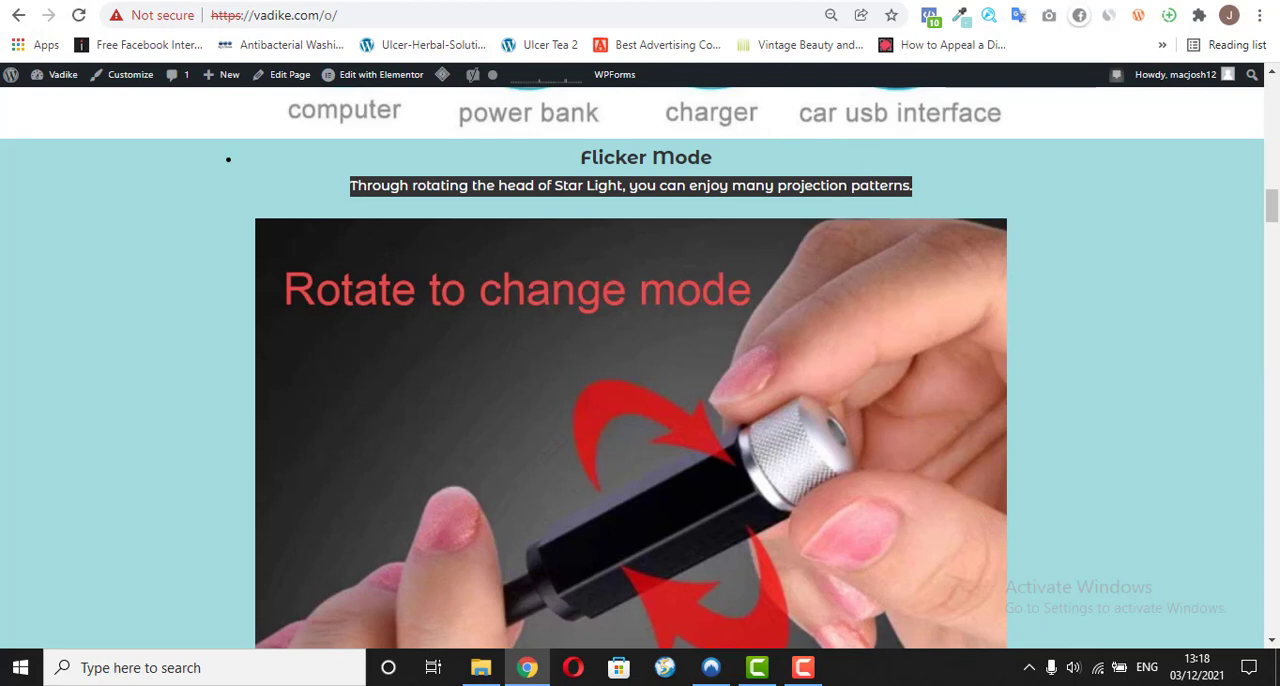
Step: Replace the teal section's USB paragraph with the copied "Through rotating the head of Star Light, you can enjoy many projection patterns." as plain text
left_click(600, 1)
double_click(69, 349)
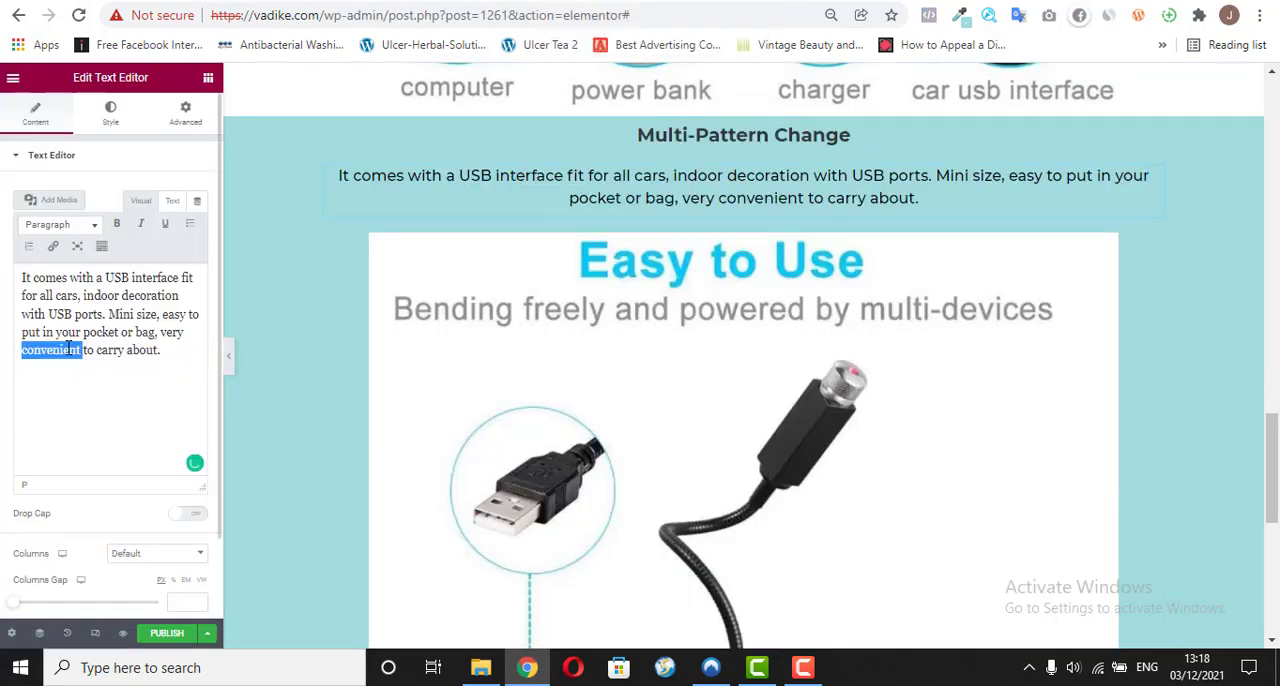
triple_click(67, 346)
right_click(50, 338)
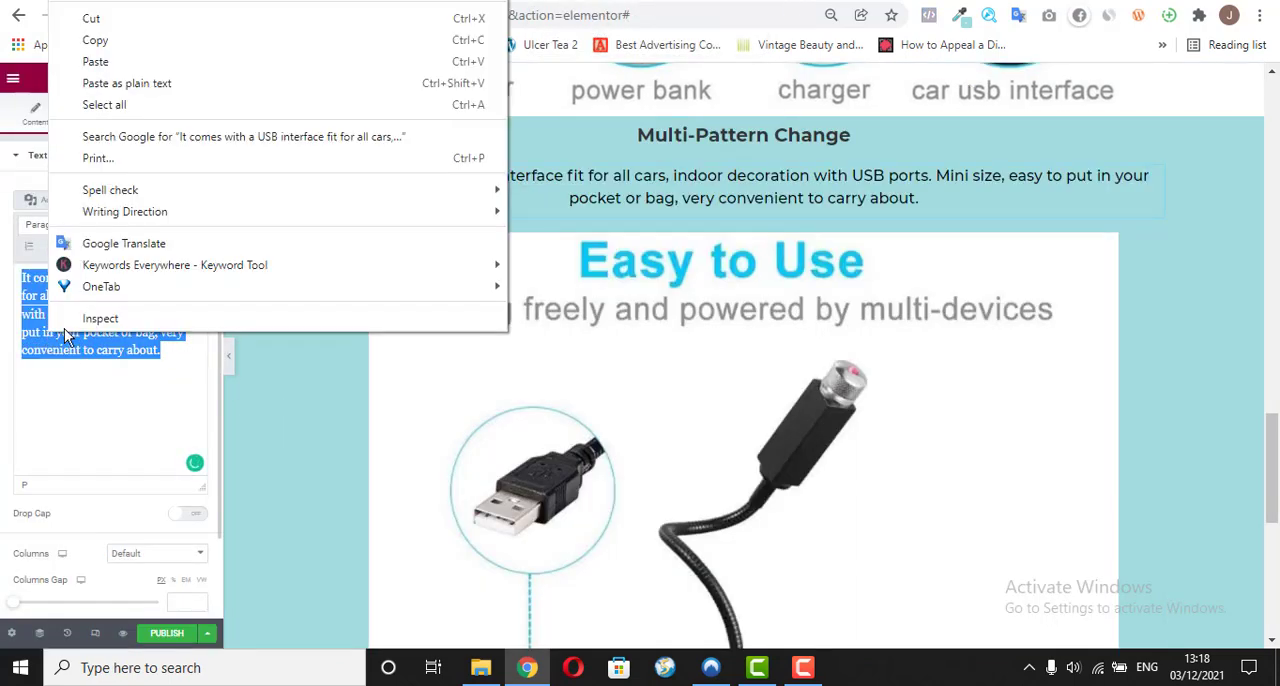
left_click(140, 85)
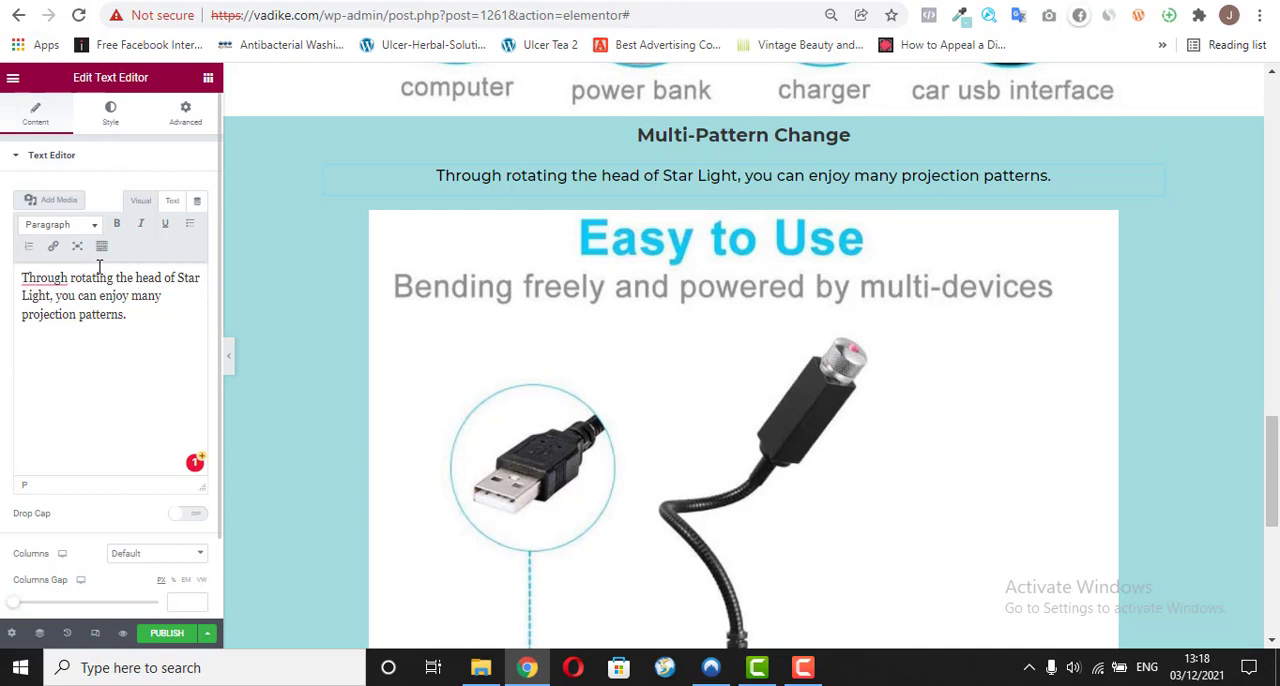
Step: Reword the paragraph to "By rotating the head of the Star Light, you can enjoy multiple projection patterns."
type("the")
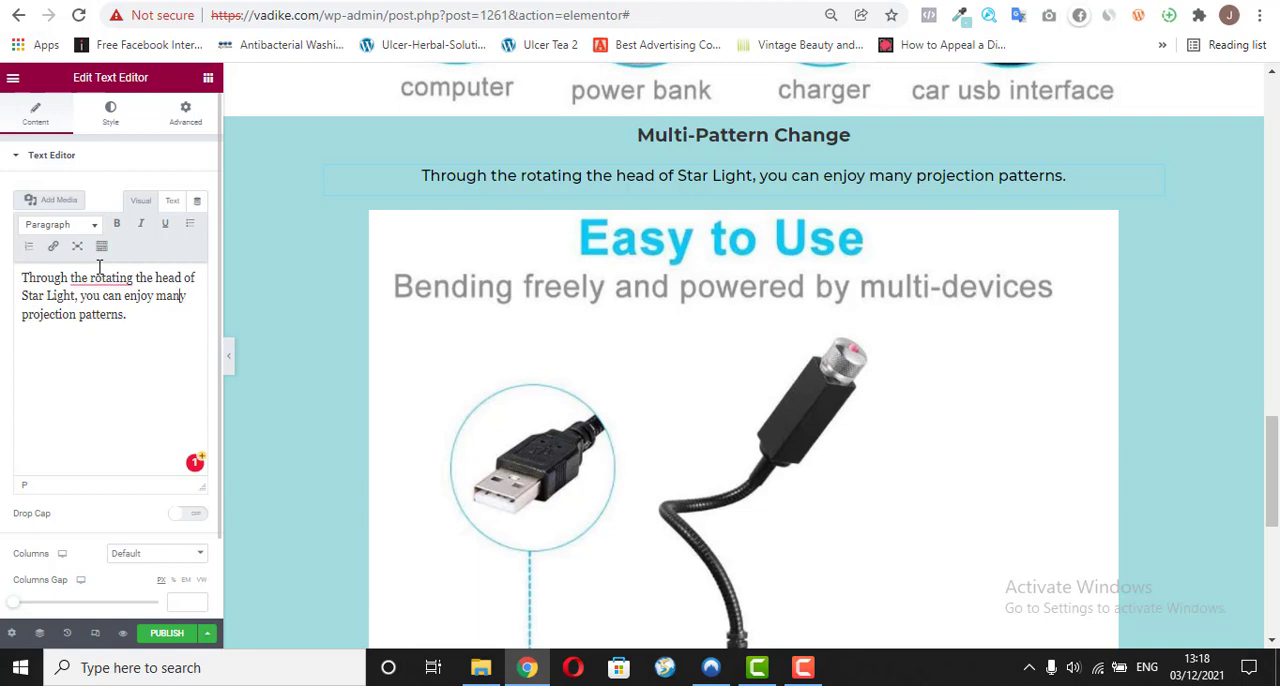
type("ultiple")
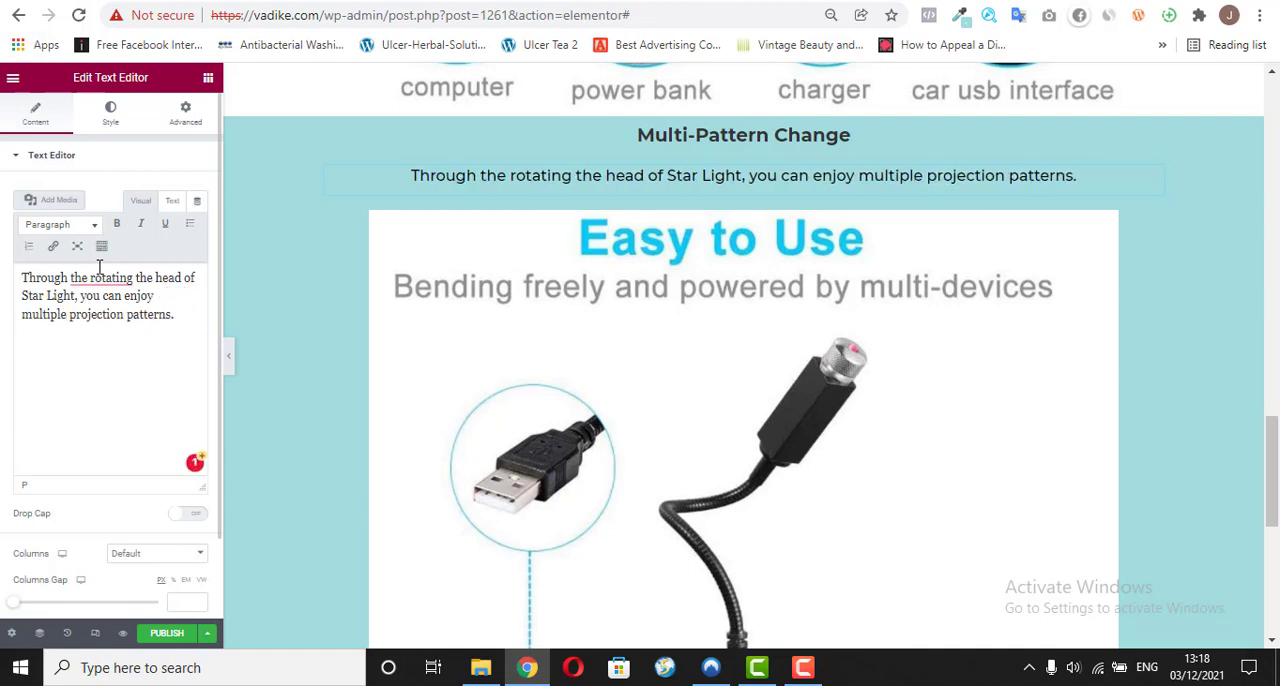
mouse_move(110, 278)
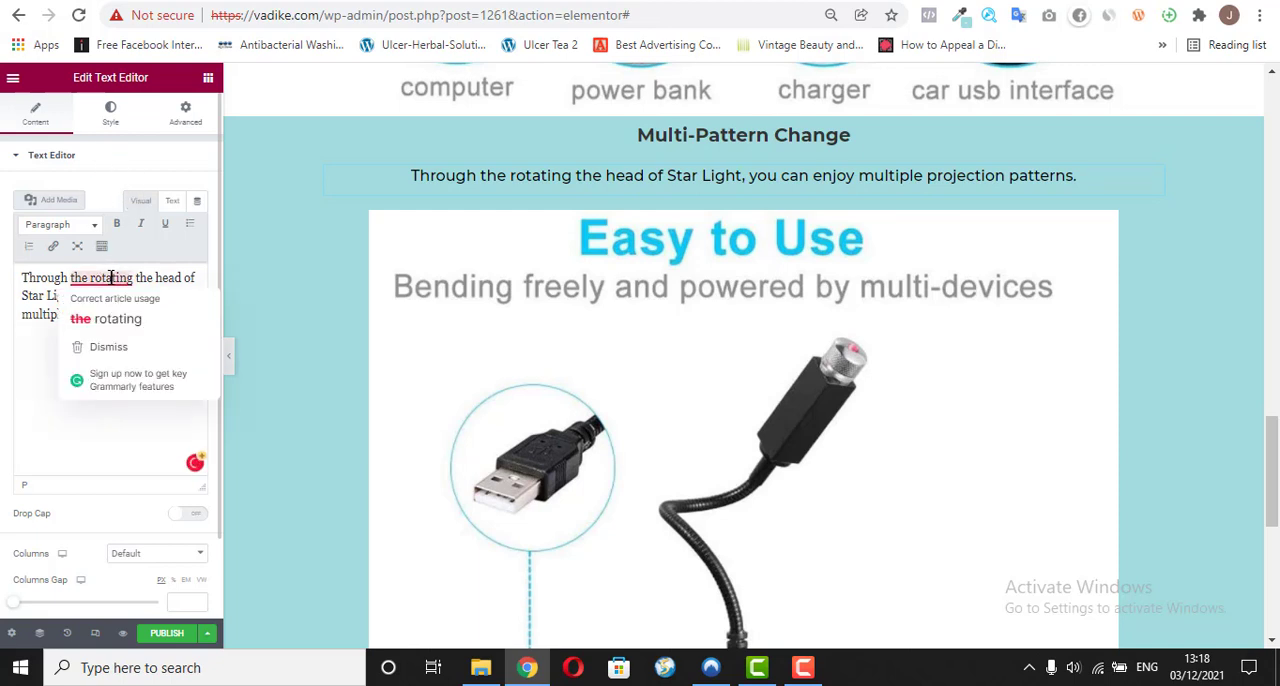
left_click(106, 318)
mouse_move(62, 283)
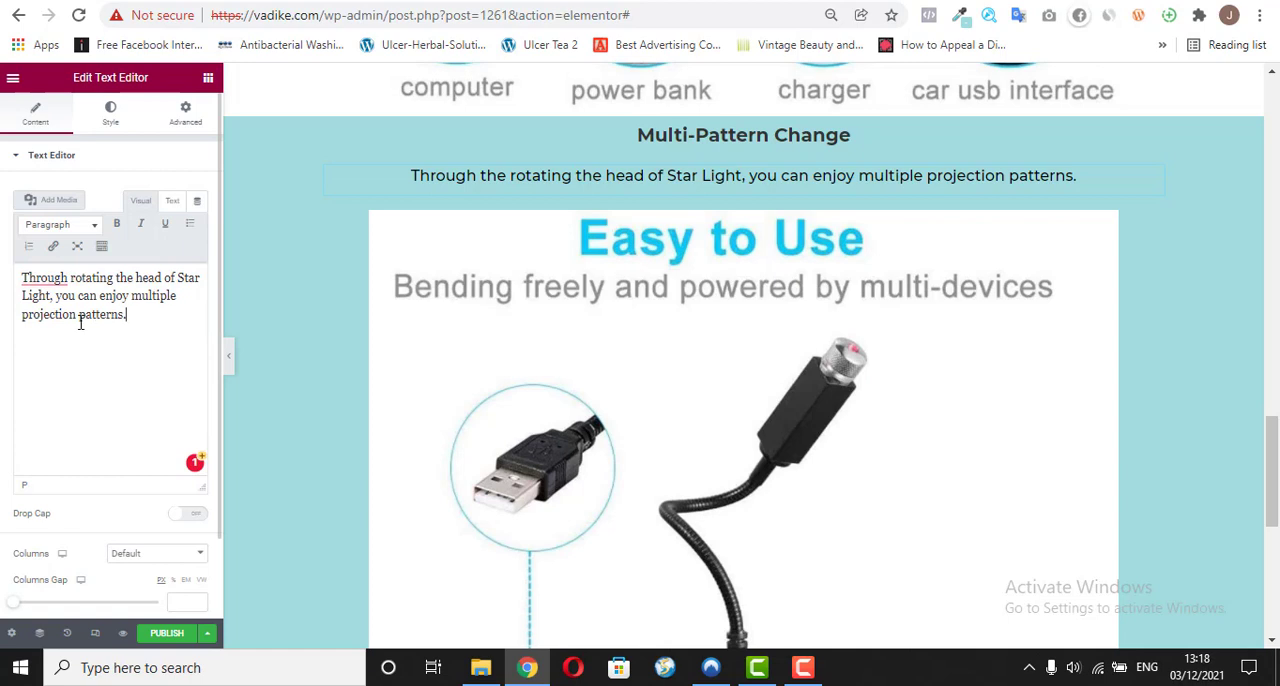
left_click(46, 308)
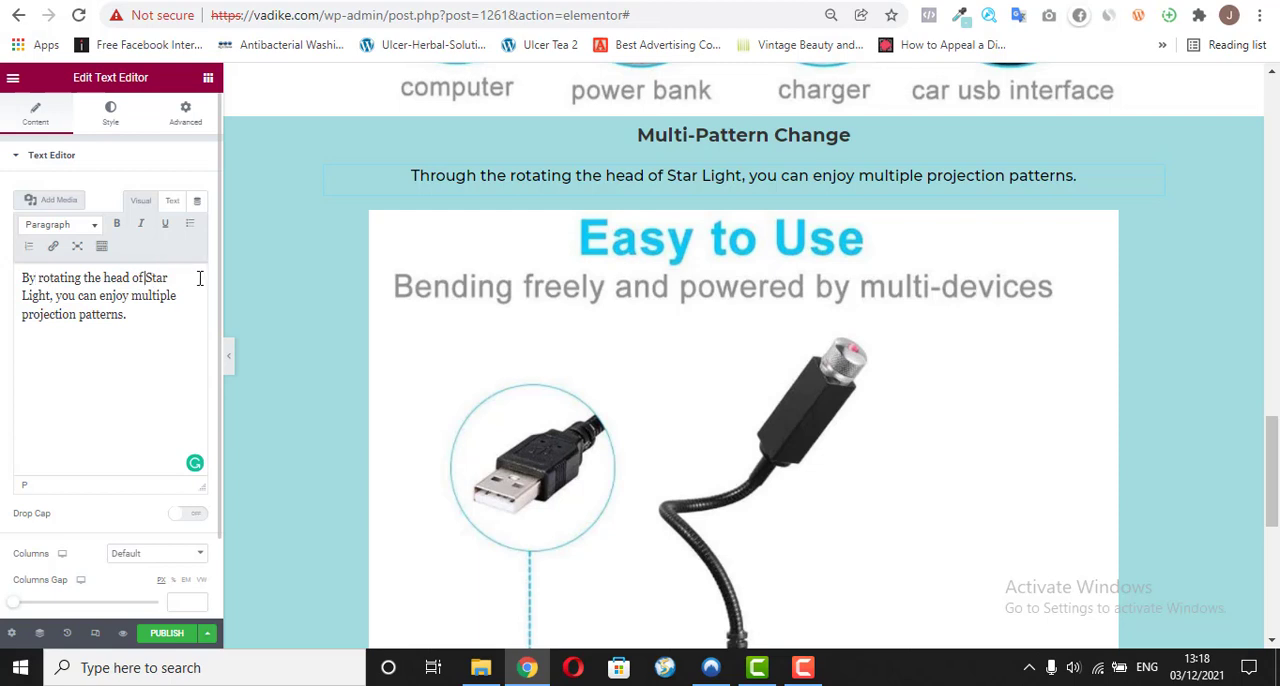
type("the")
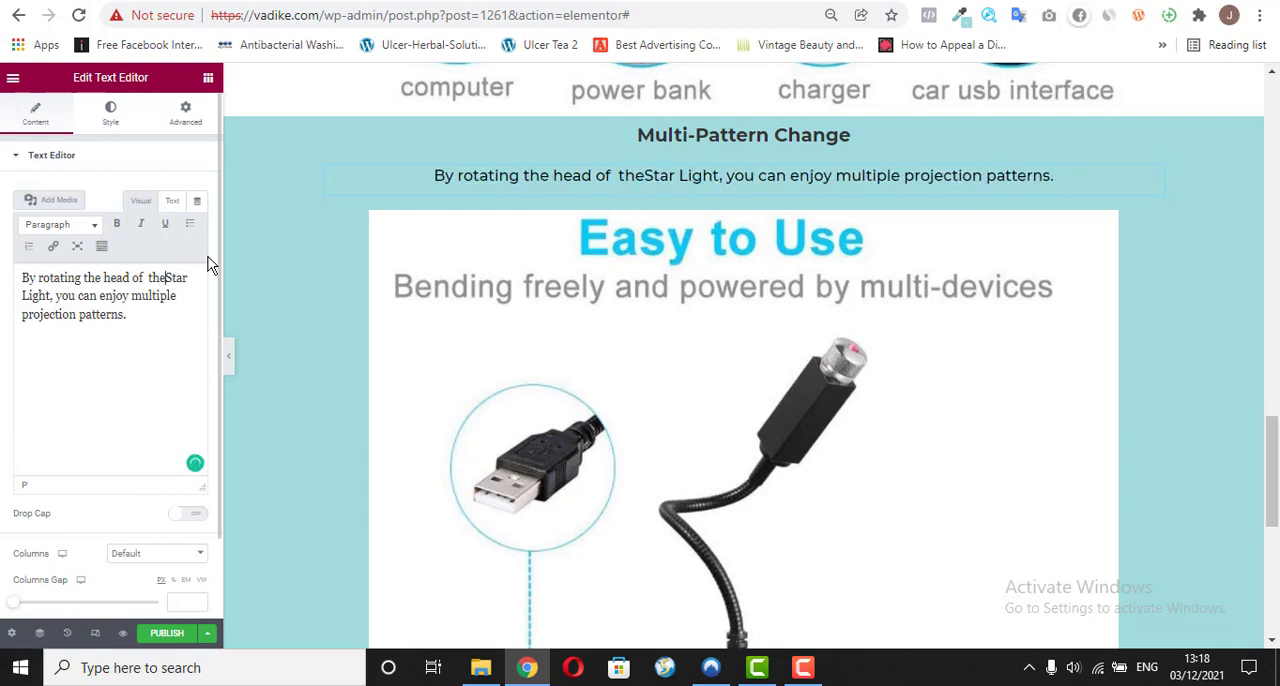
mouse_move(145, 281)
left_click(155, 316)
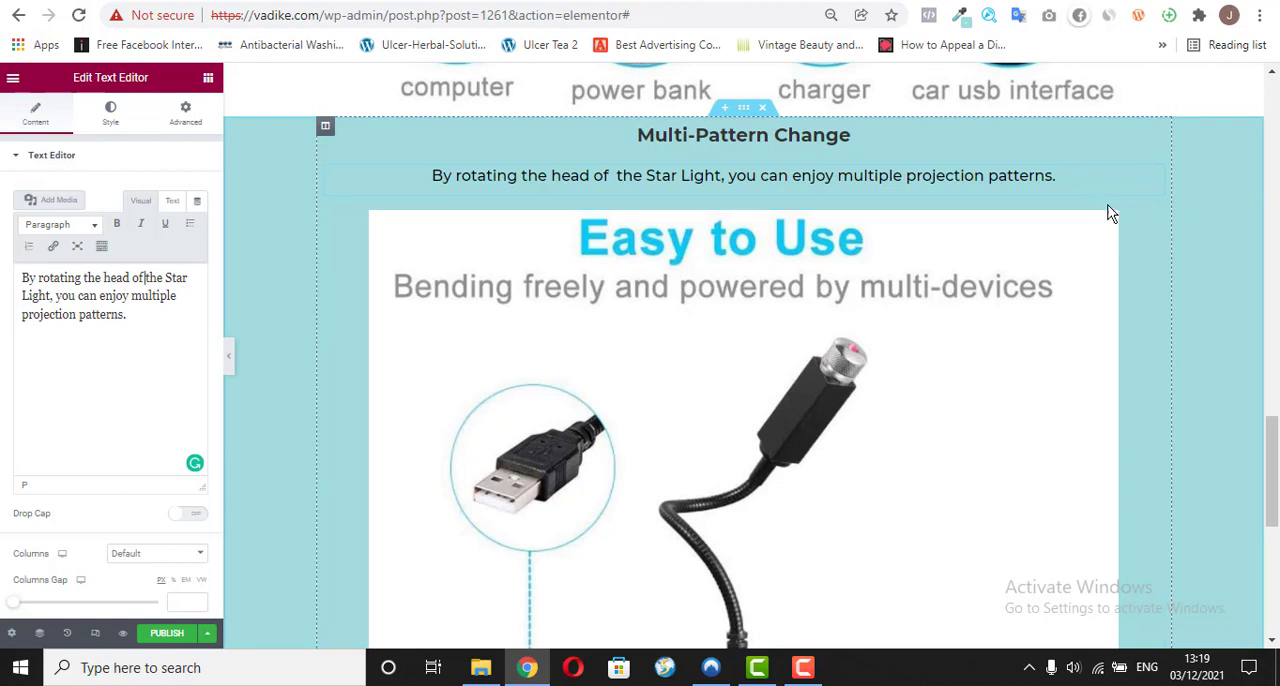
Step: Replace the "Easy to Use" image in the teal section with the "Rotate to change mode" image from the media library
left_click(1152, 222)
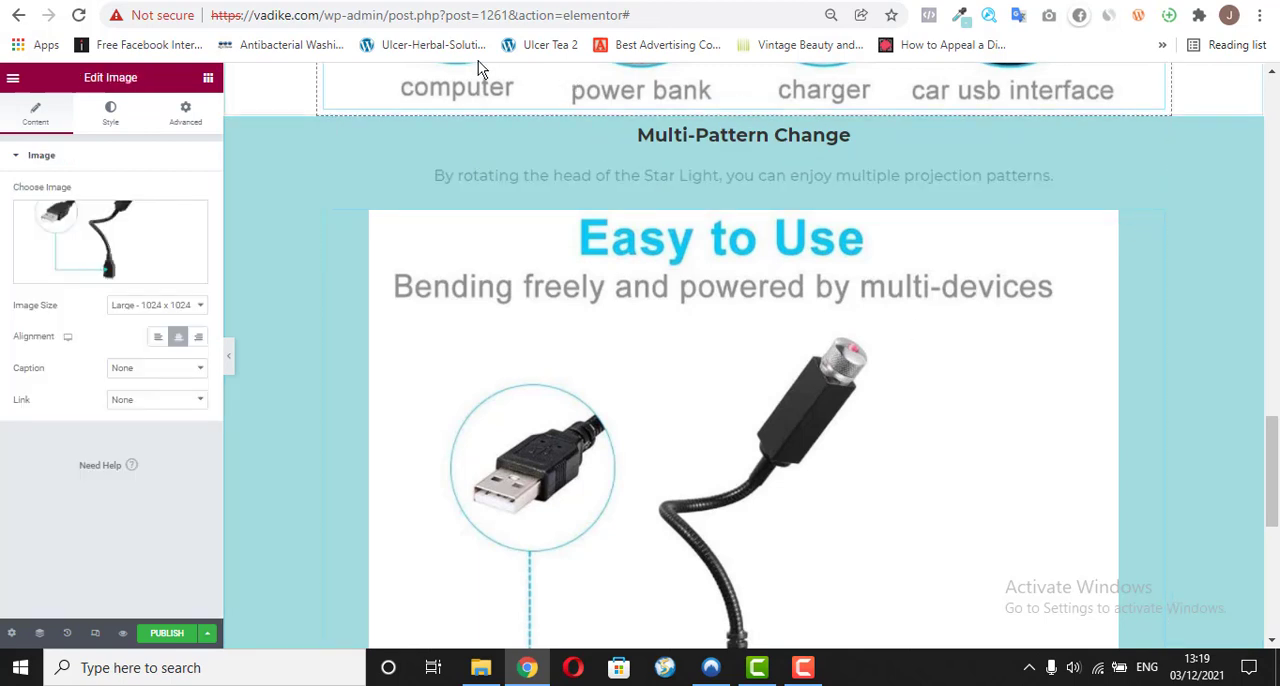
left_click(486, 0)
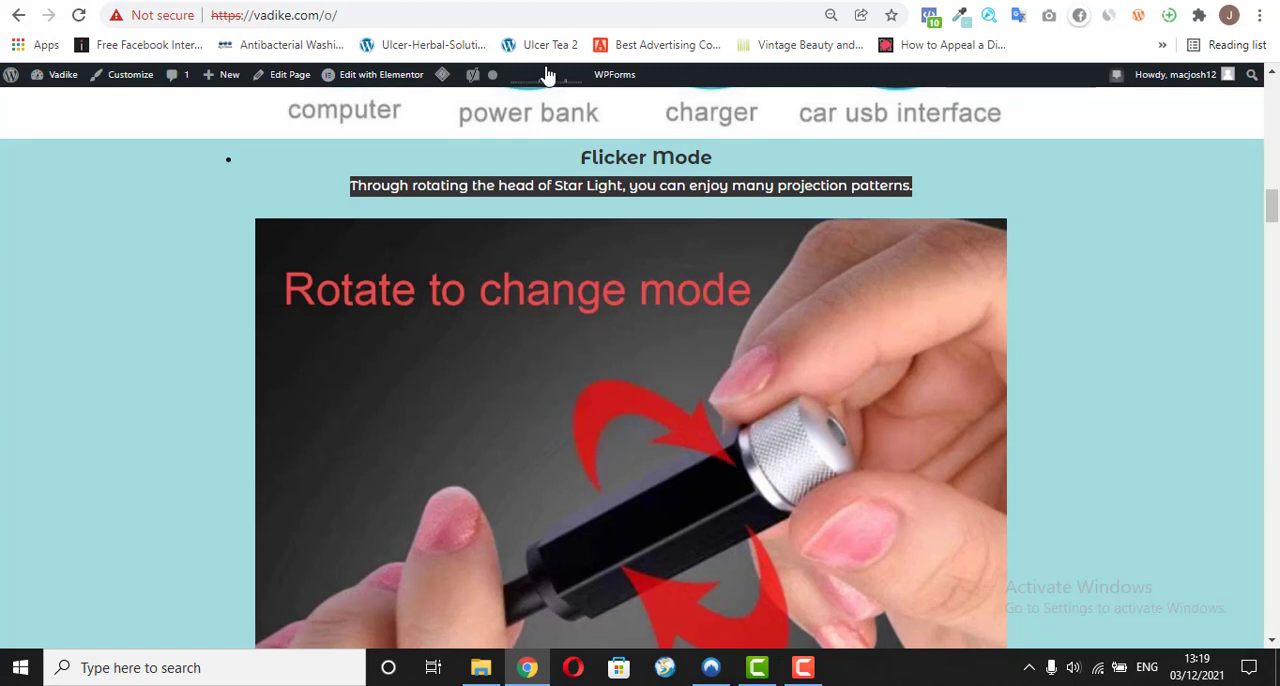
left_click(548, 0)
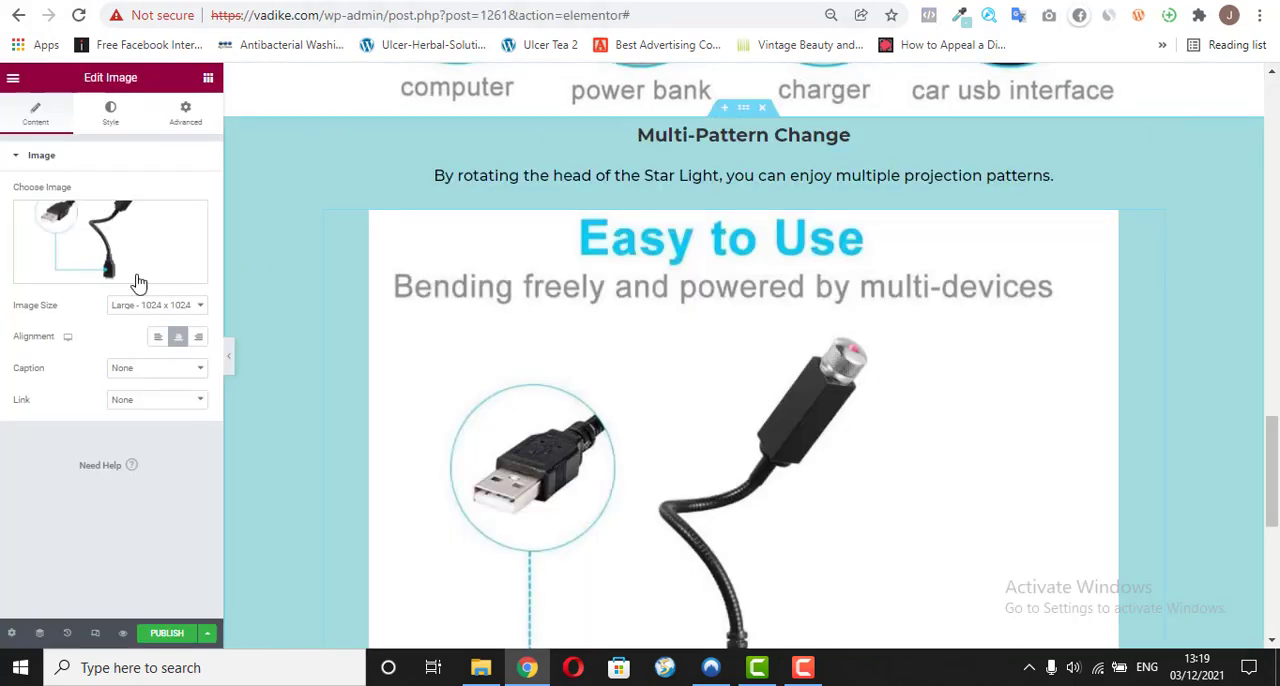
left_click(86, 272)
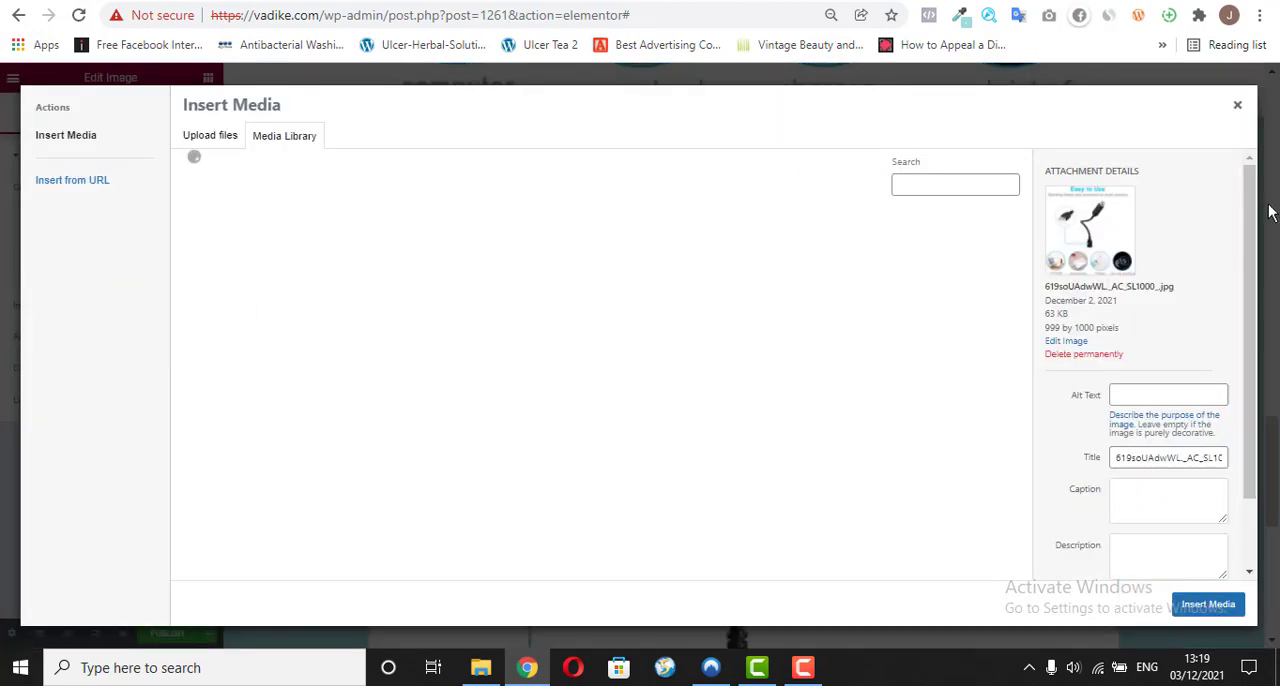
left_click_drag(1250, 212, 1254, 232)
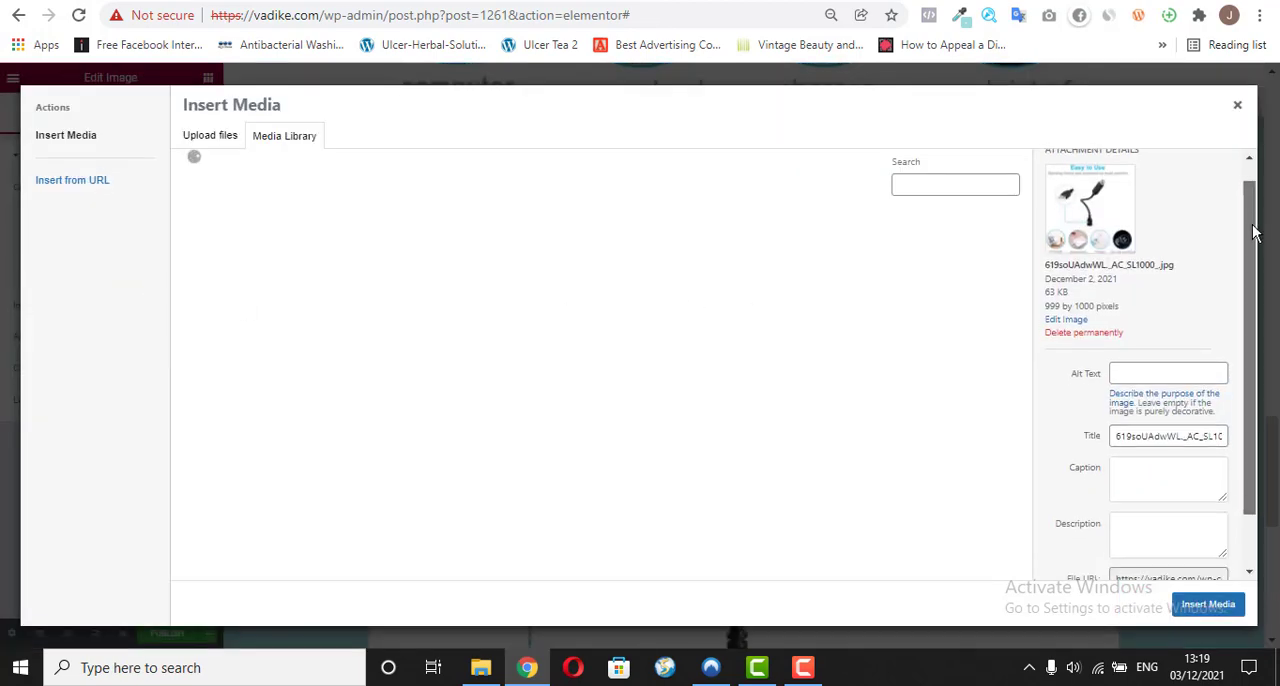
scroll(1256, 232, "down", 1)
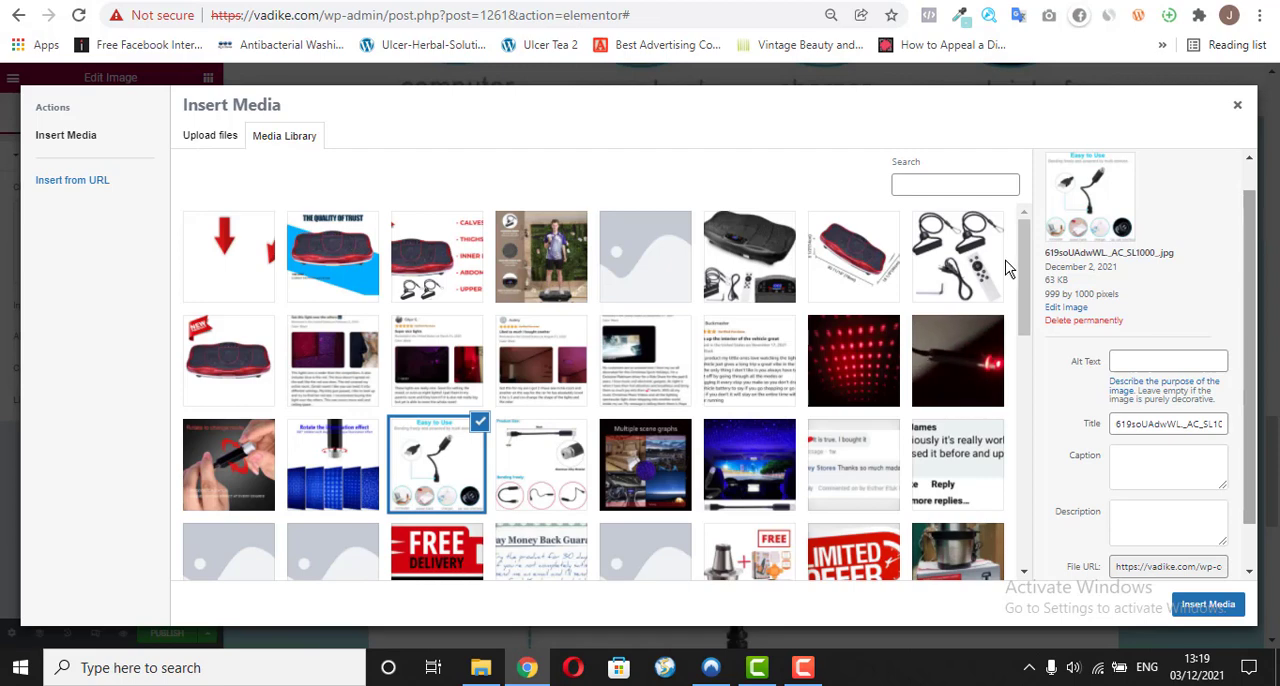
left_click(240, 479)
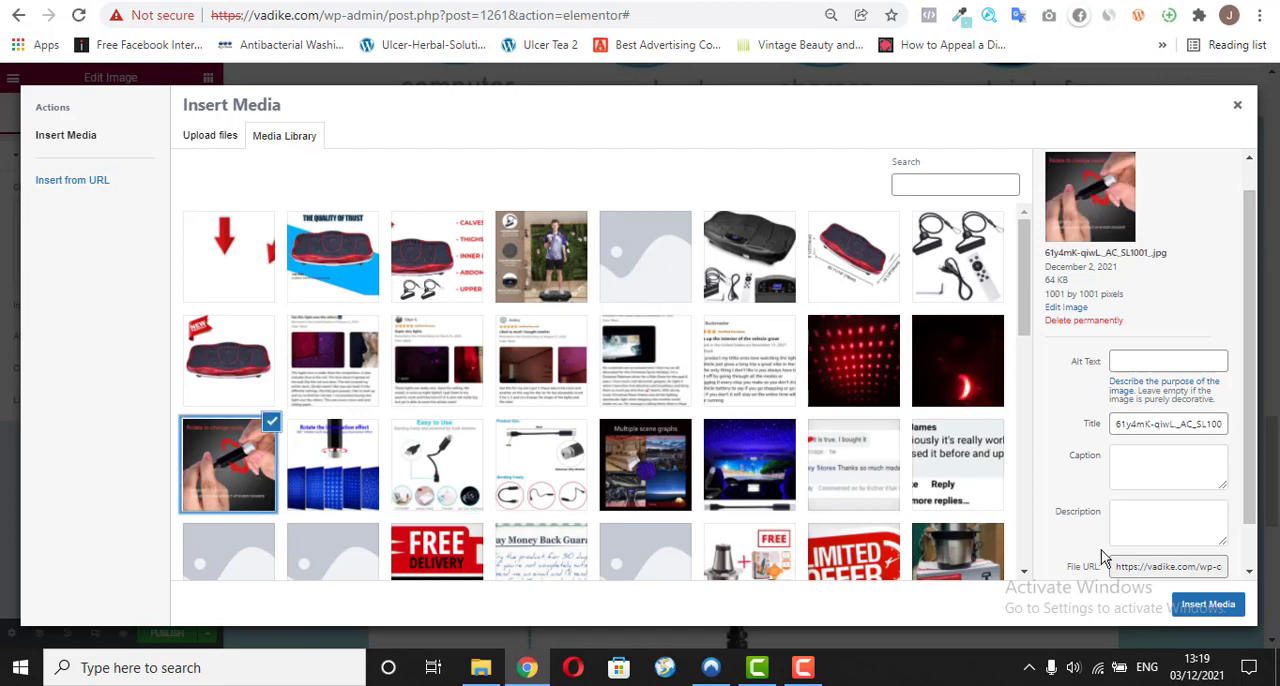
left_click(1228, 601)
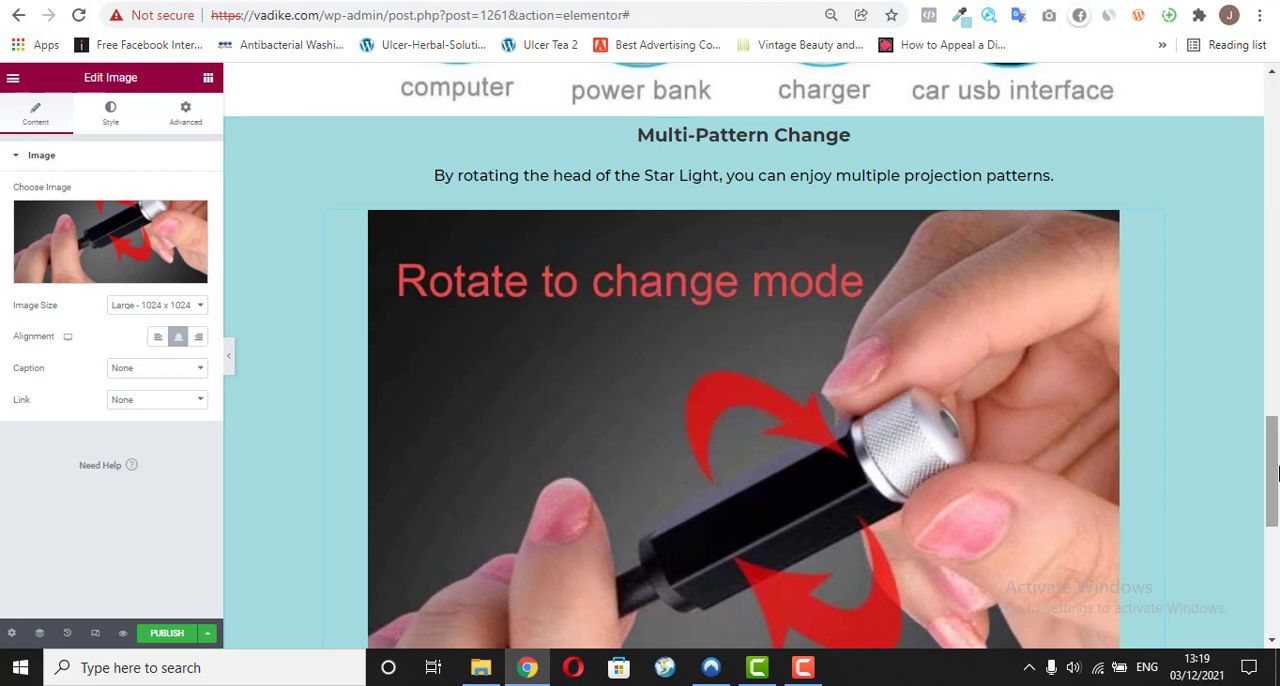
Step: Copy the "Romantic Atmosphere" heading from vadike.com/o/ and return to the Elementor editor
left_click_drag(1274, 461, 1274, 279)
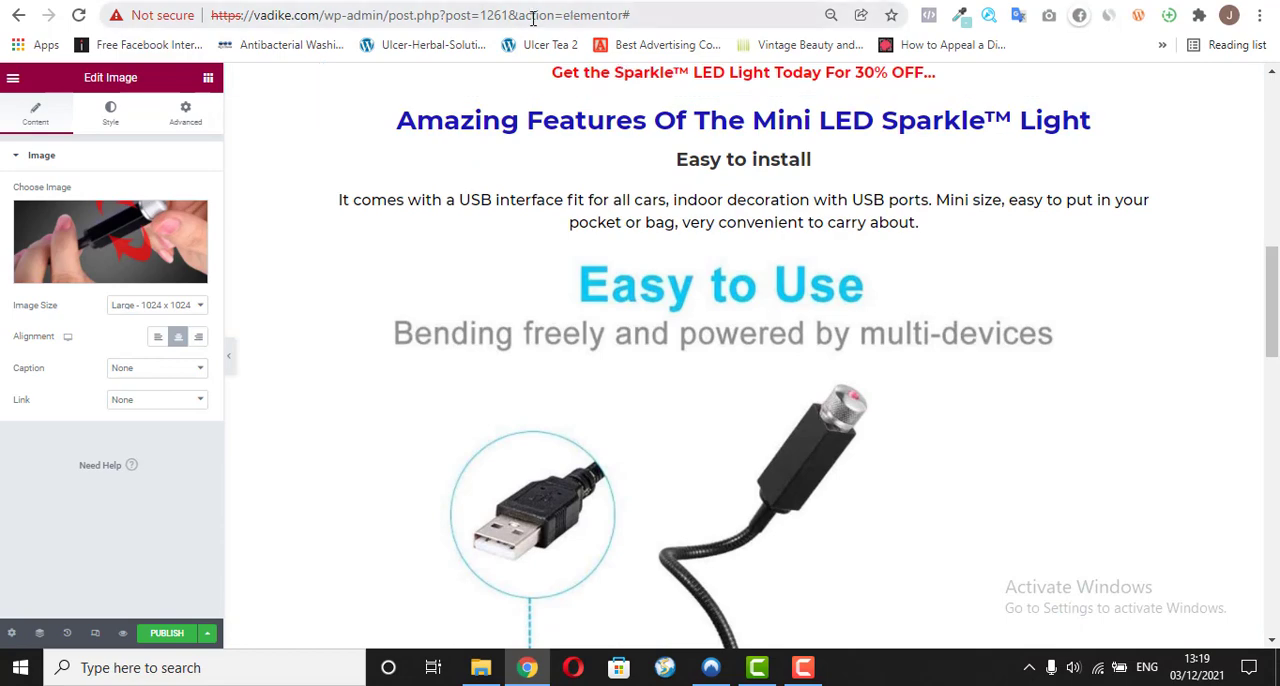
left_click(580, 1)
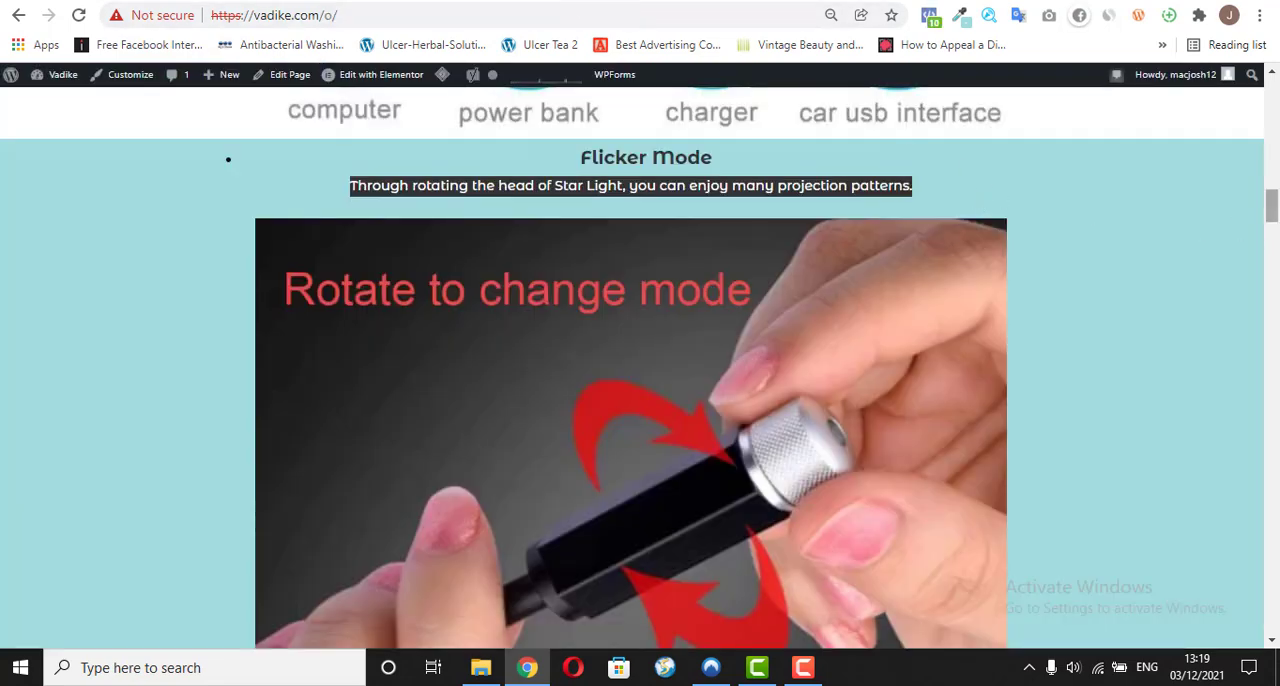
left_click_drag(1273, 205, 1274, 248)
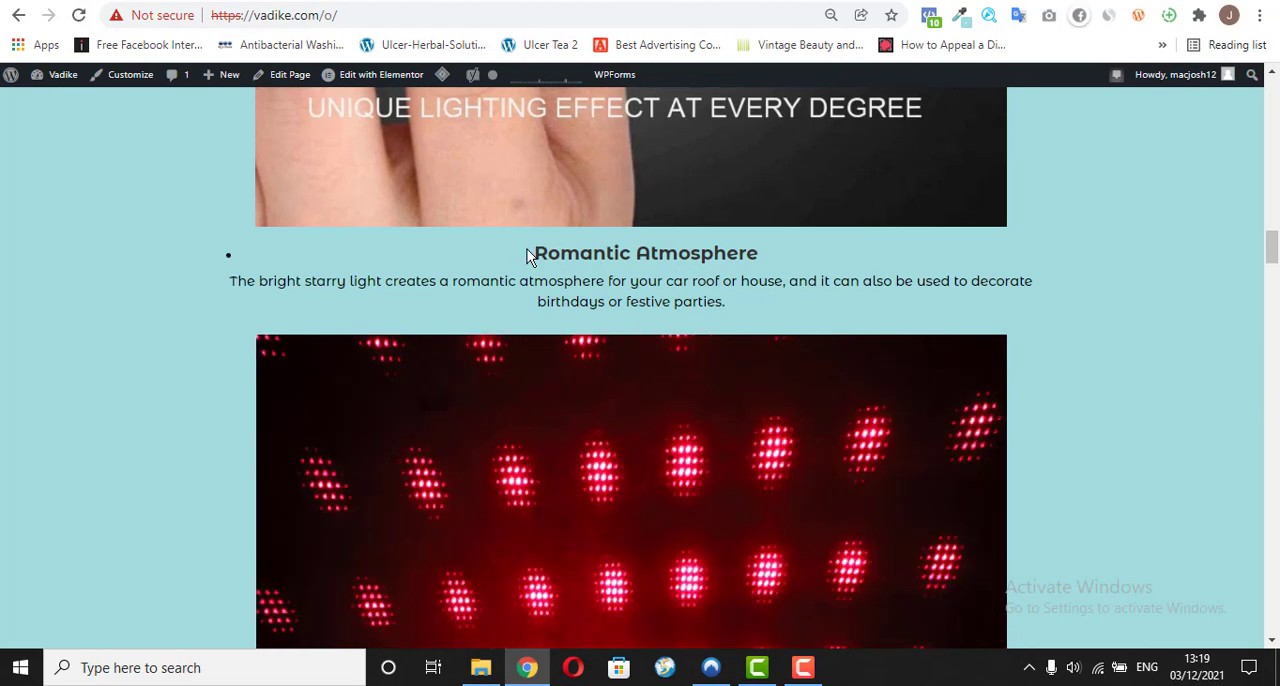
left_click_drag(528, 255, 760, 260)
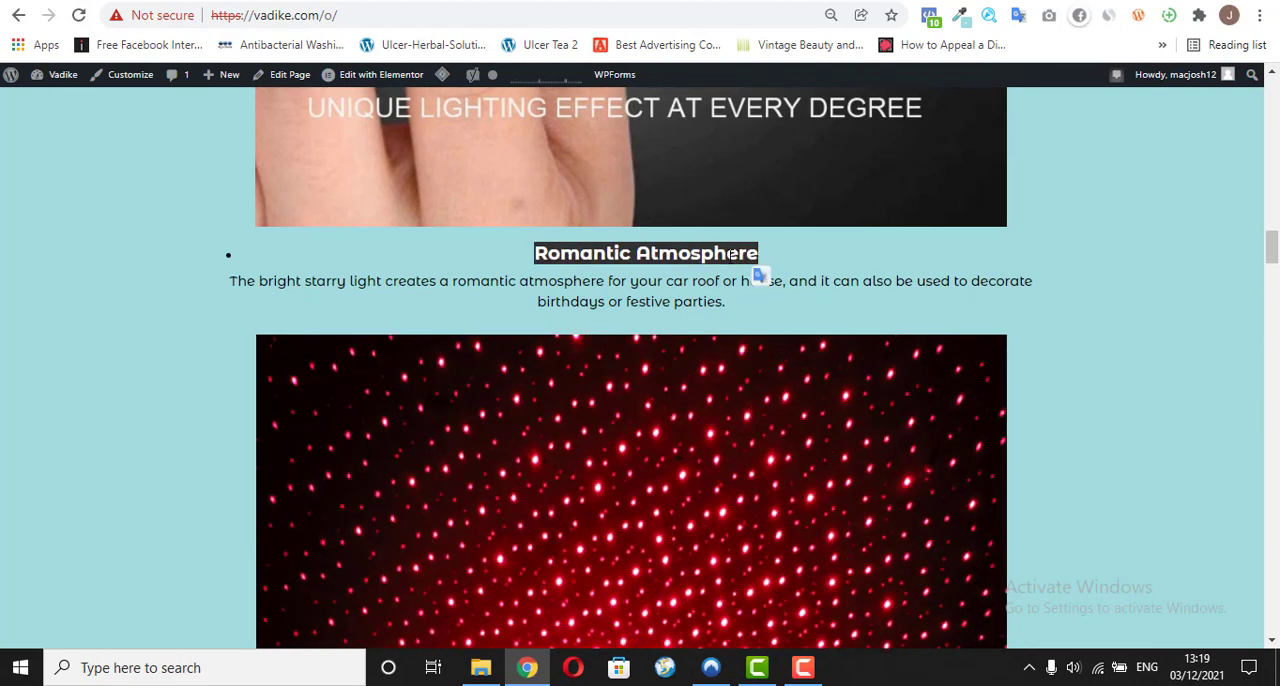
right_click(758, 262)
left_click(749, 270)
left_click(452, 2)
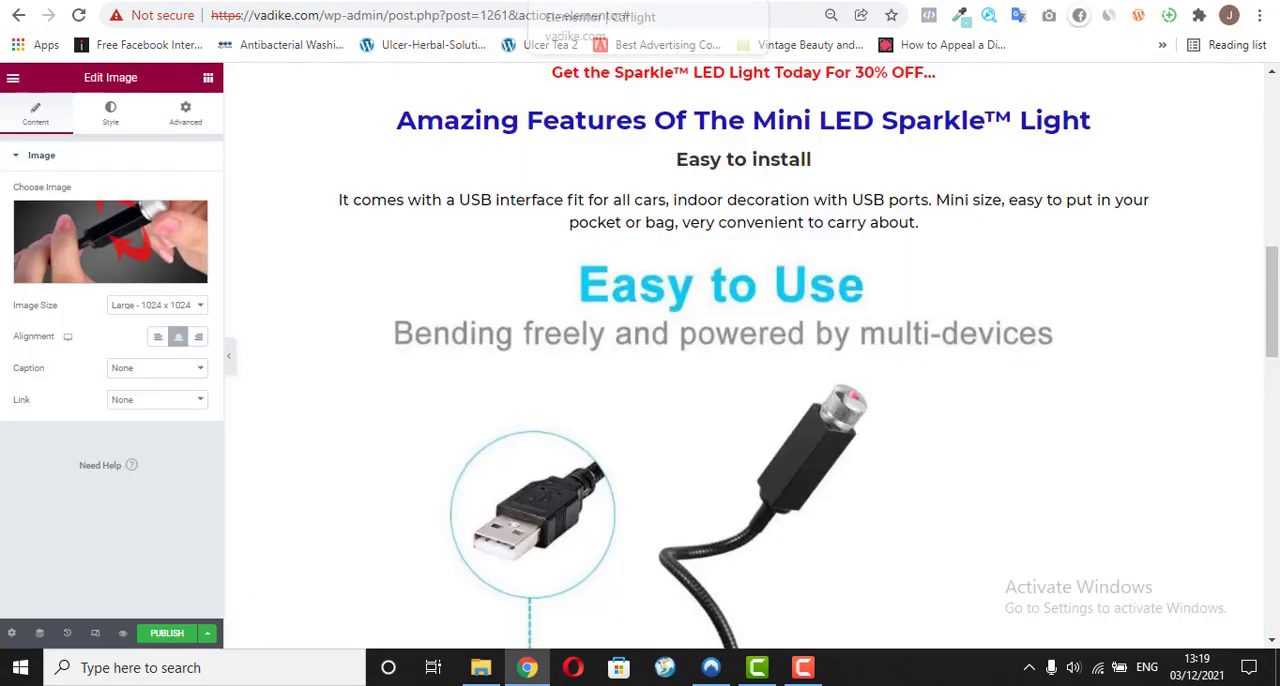
Step: Duplicate the "Multi-Pattern Change" heading and move the copy below the "Rotate to change mode" image in the teal section
scroll(1158, 200, "down", 6)
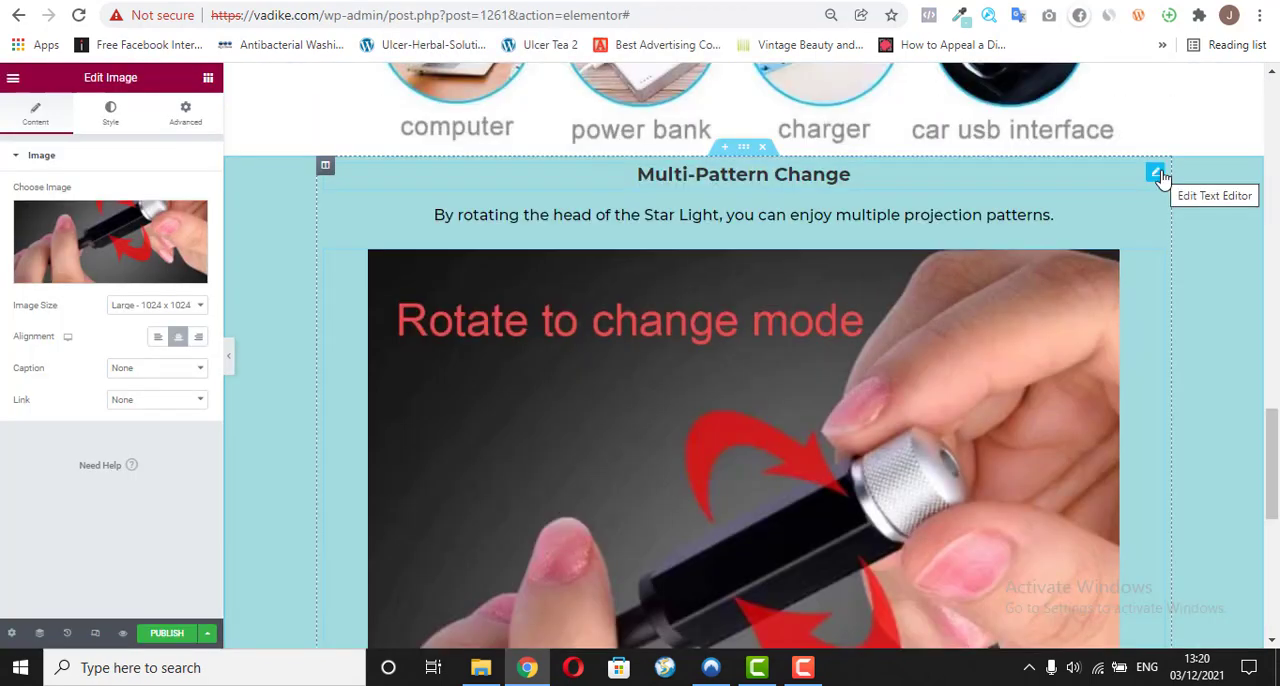
right_click(1159, 178)
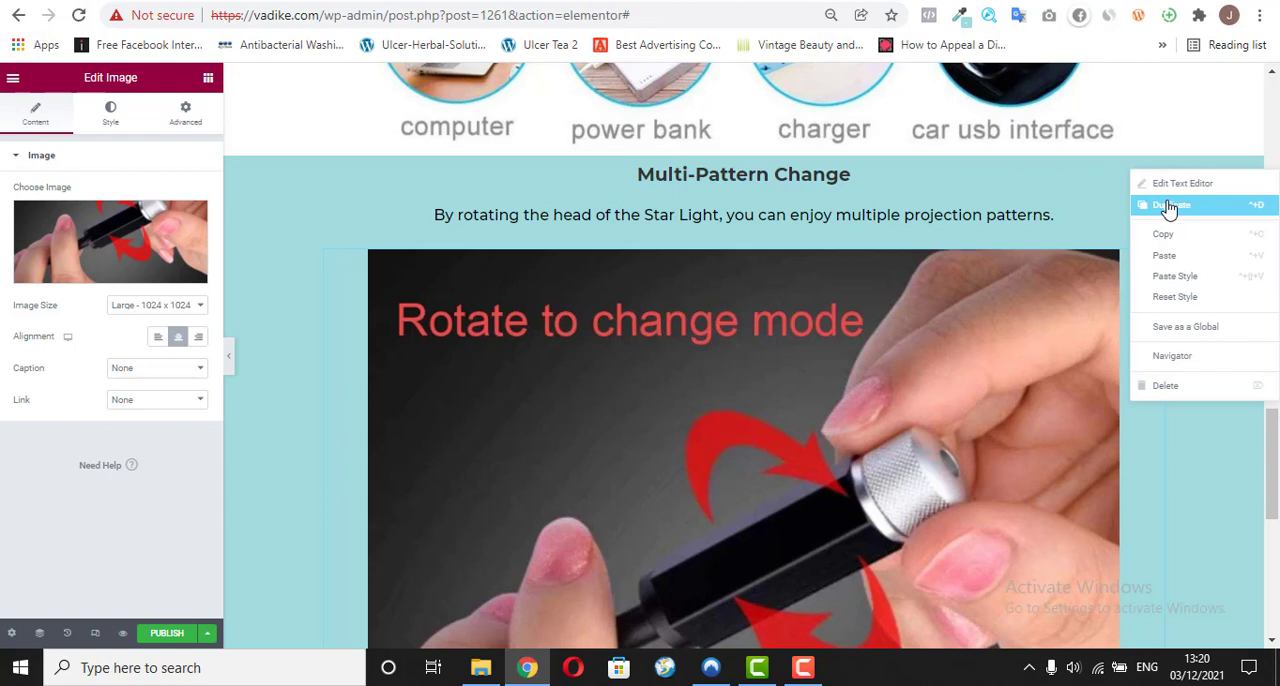
left_click(1170, 206)
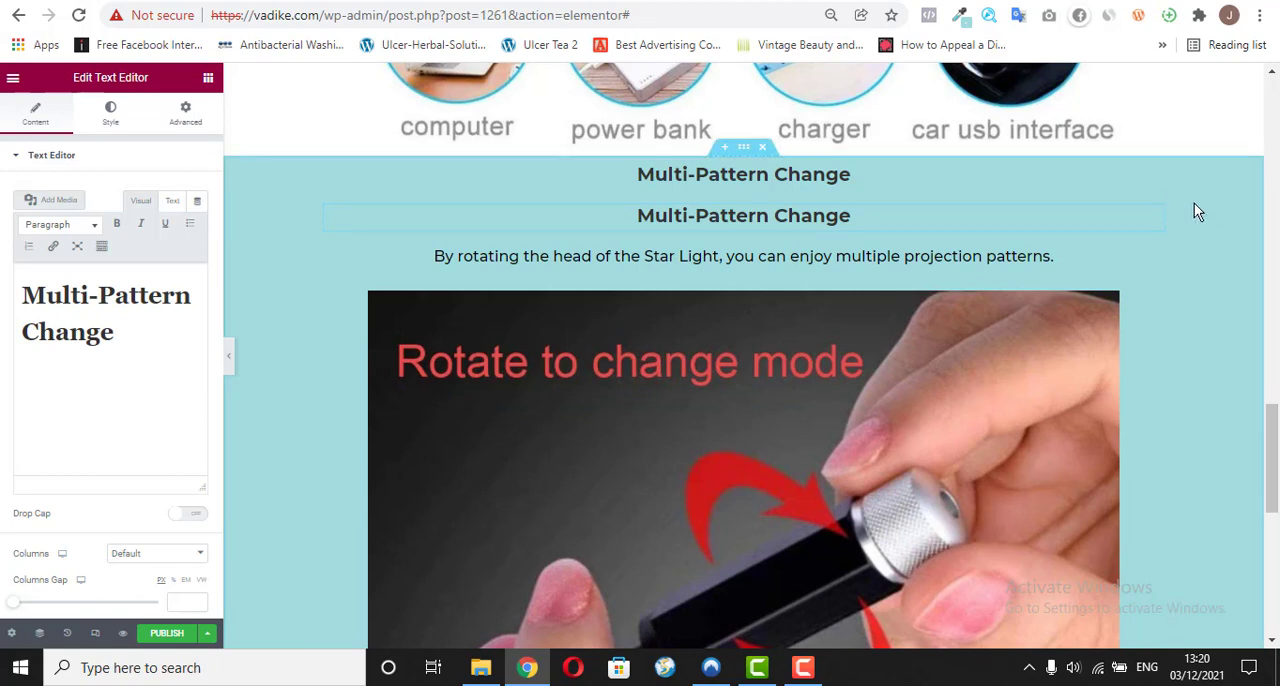
left_click(1137, 217)
left_click_drag(1154, 222, 752, 467)
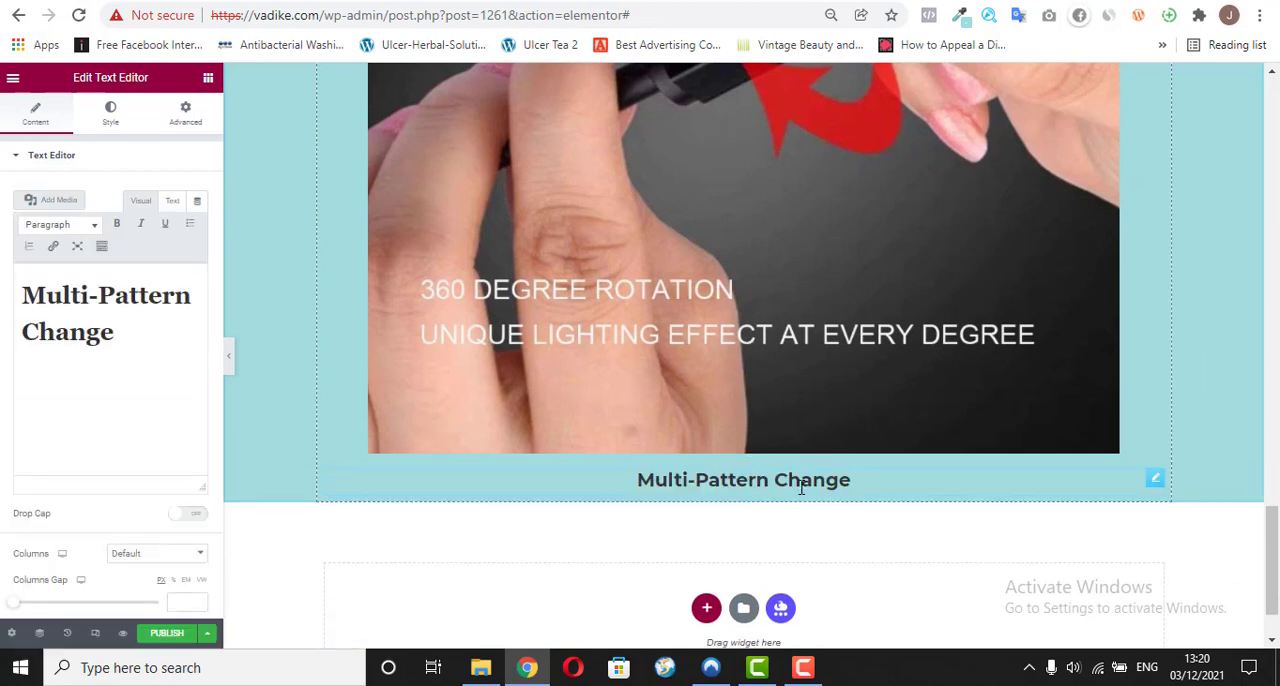
Step: Replace the duplicated heading's text with the copied "Romantic Atmosphere" as plain text and make it bold
triple_click(120, 338)
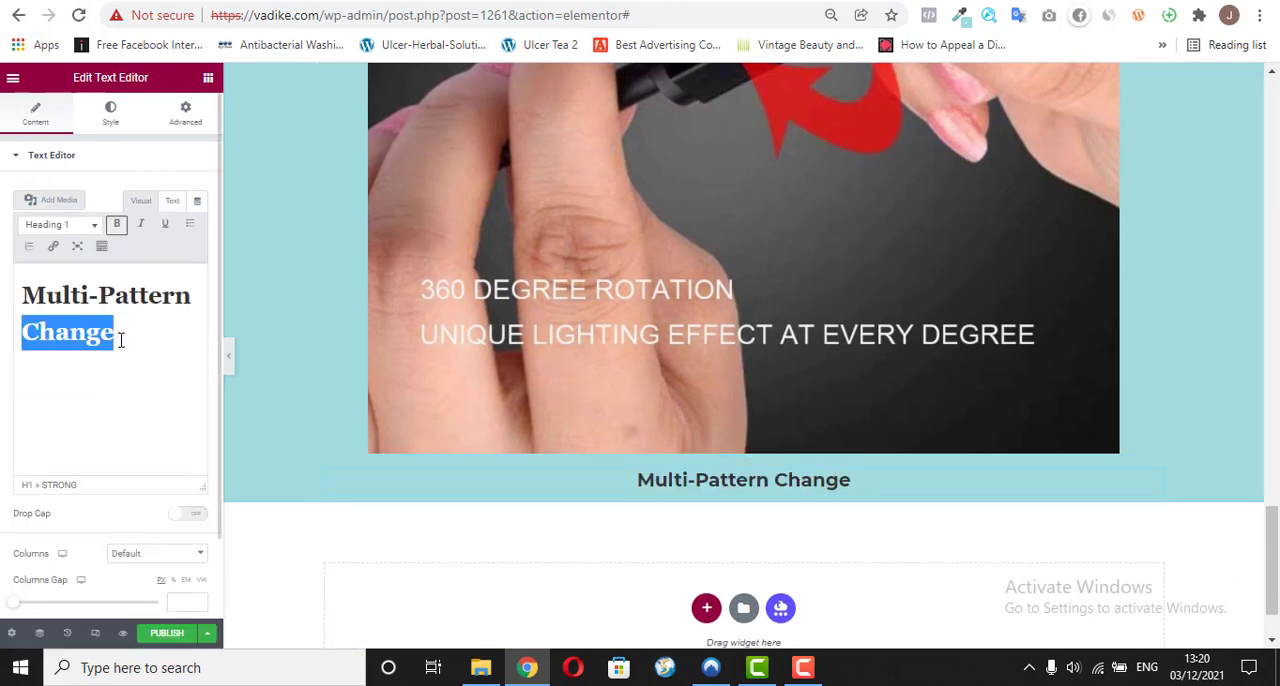
right_click(104, 316)
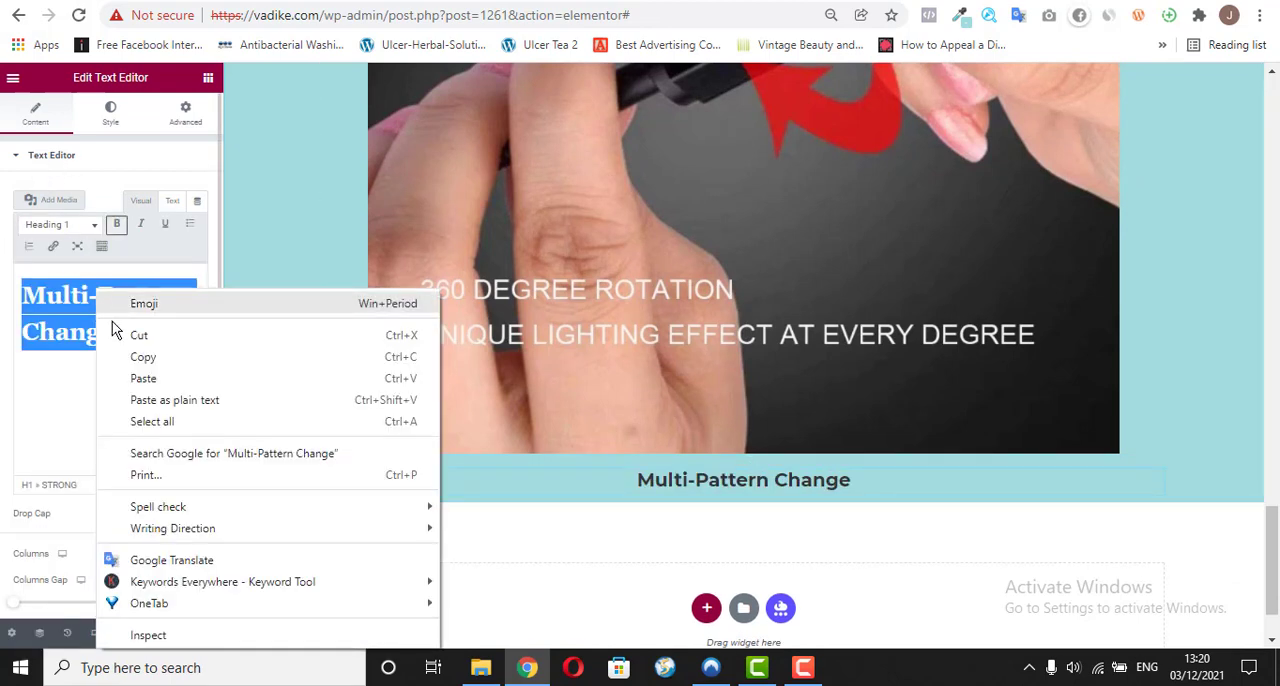
left_click(133, 400)
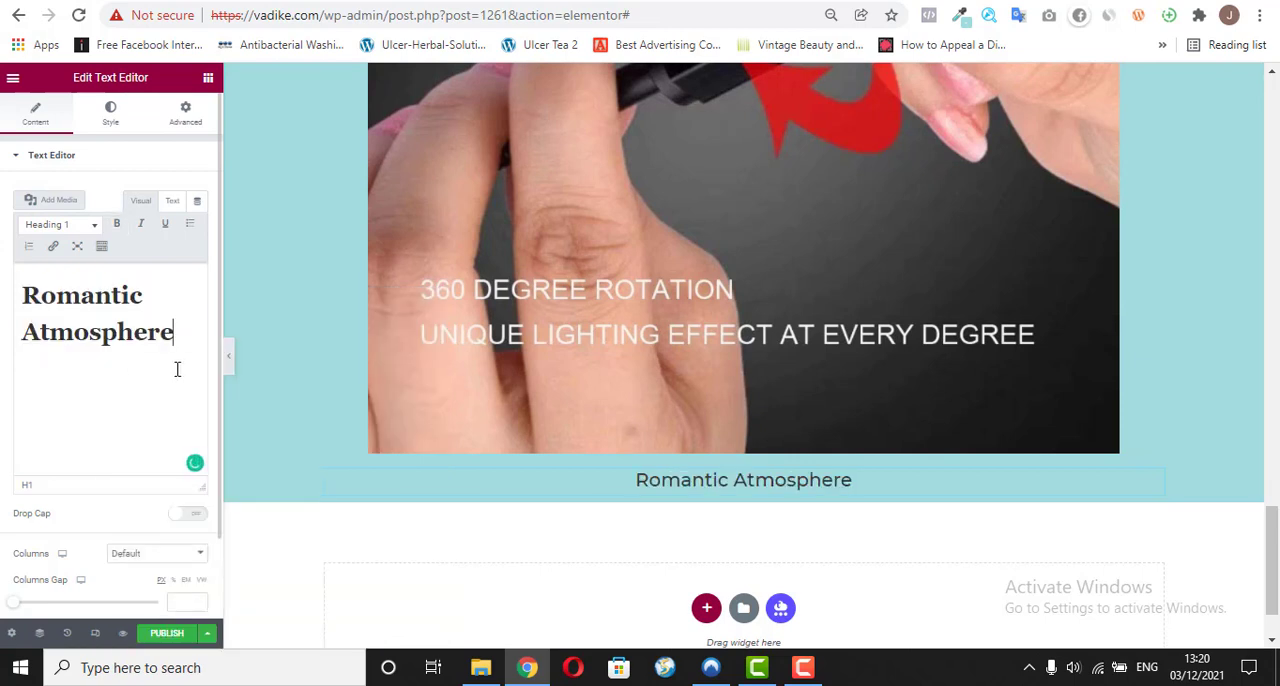
double_click(79, 332)
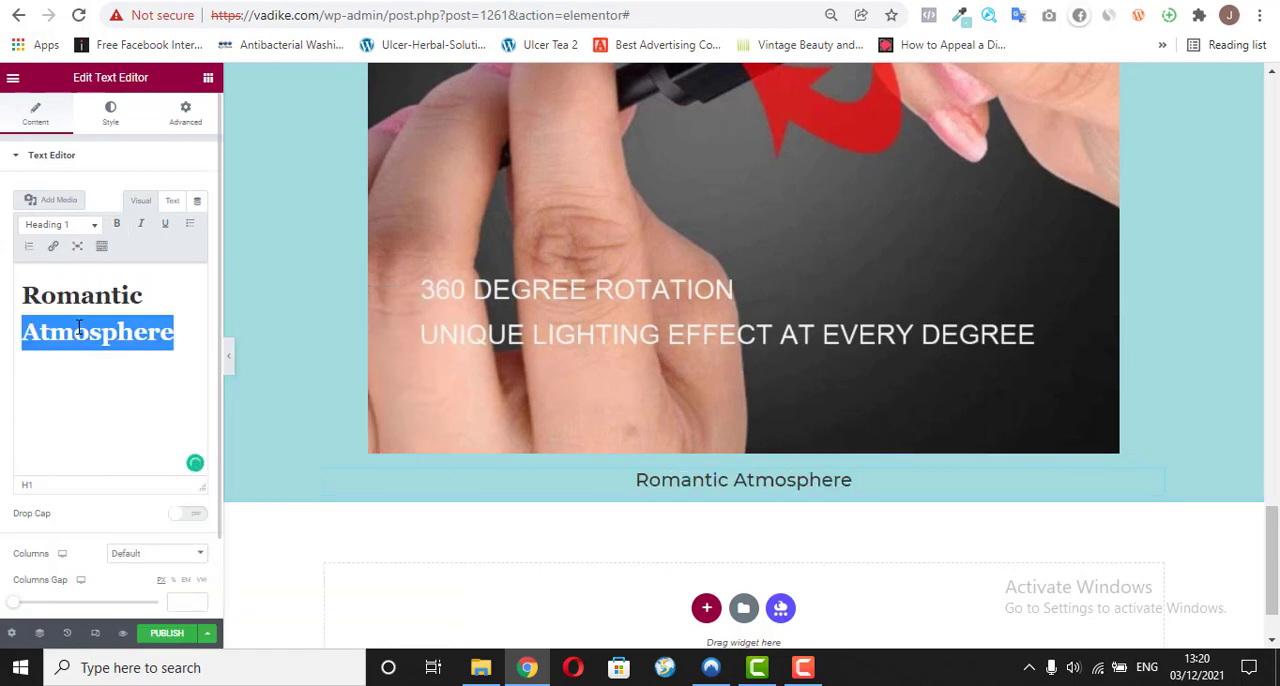
left_click(81, 330)
left_click(116, 224)
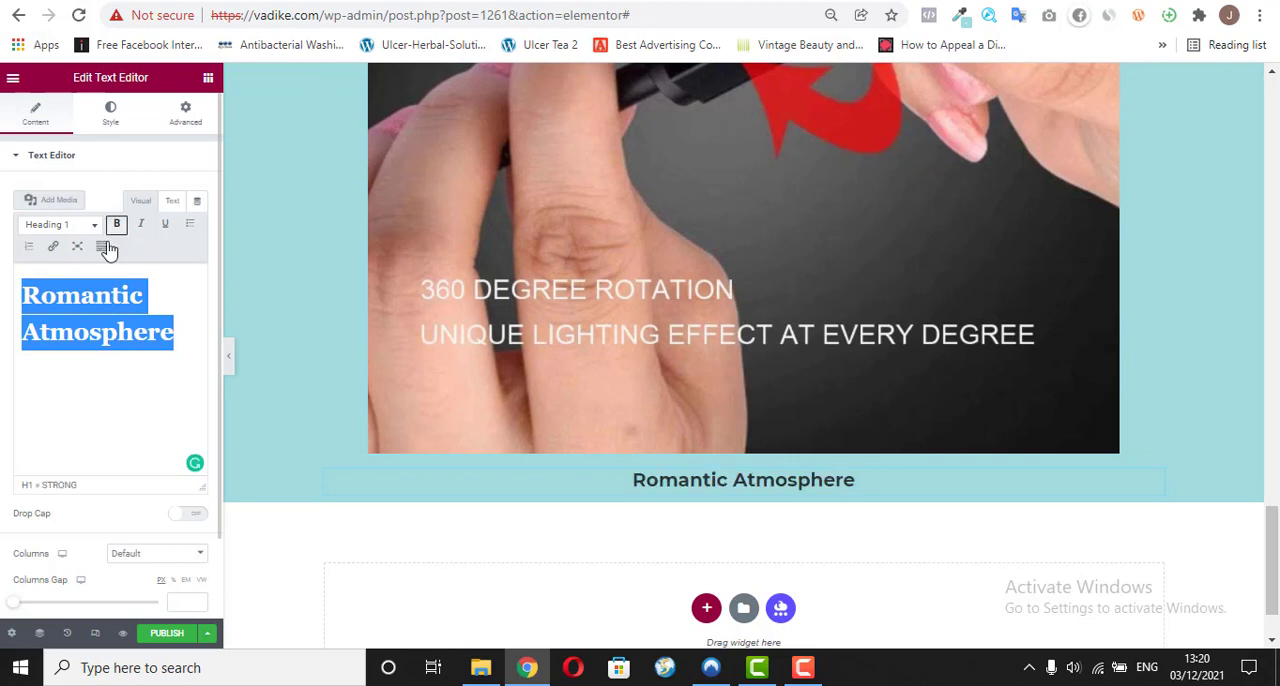
Step: Extend the new heading to read "Creates A Romantic Atmosphere"
left_click(42, 318)
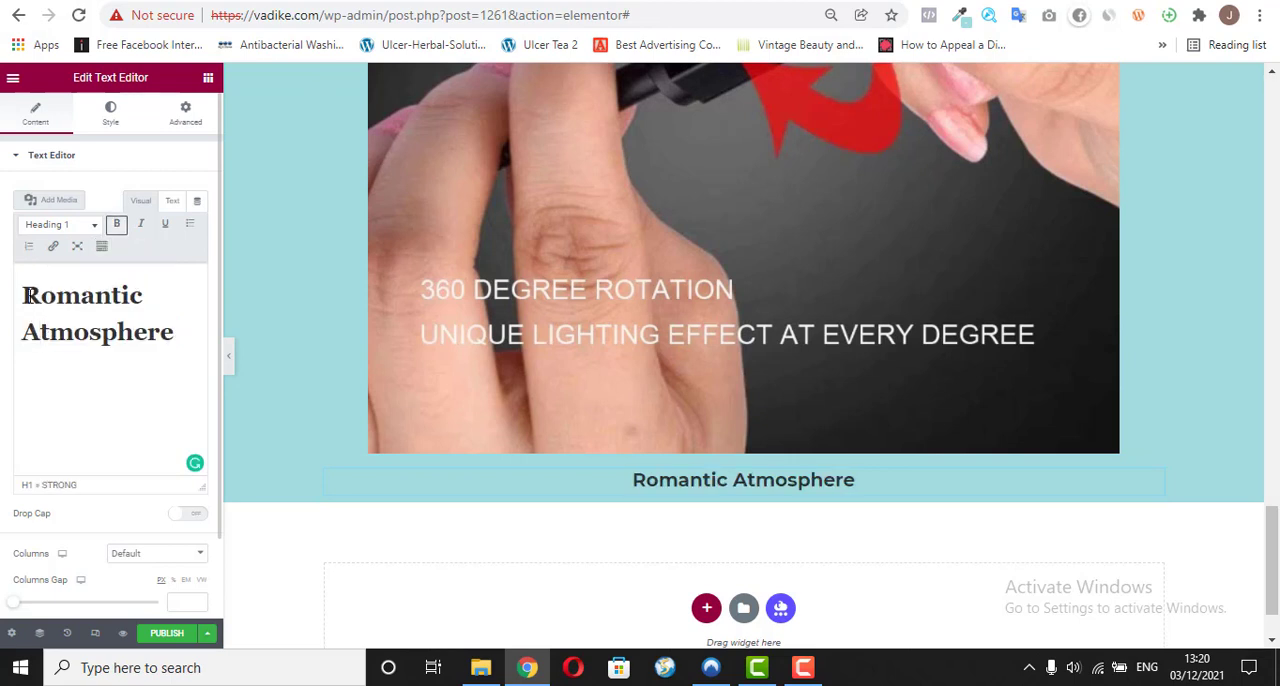
type("Creates ")
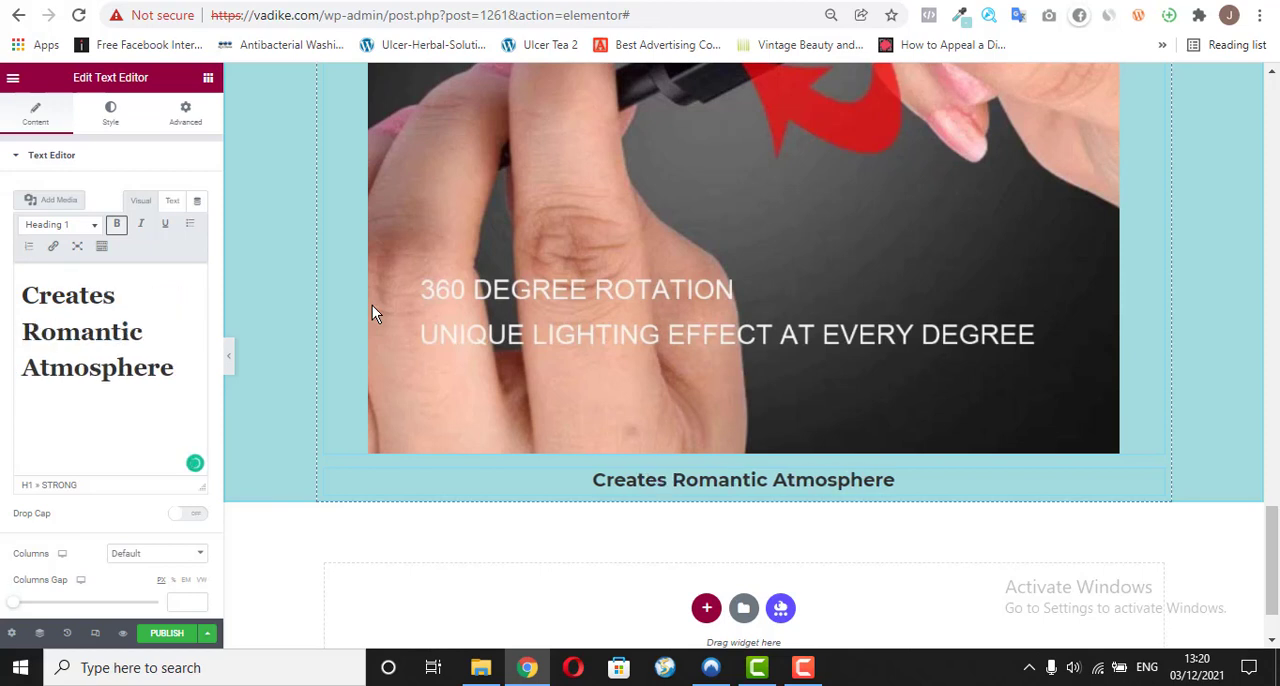
type("A")
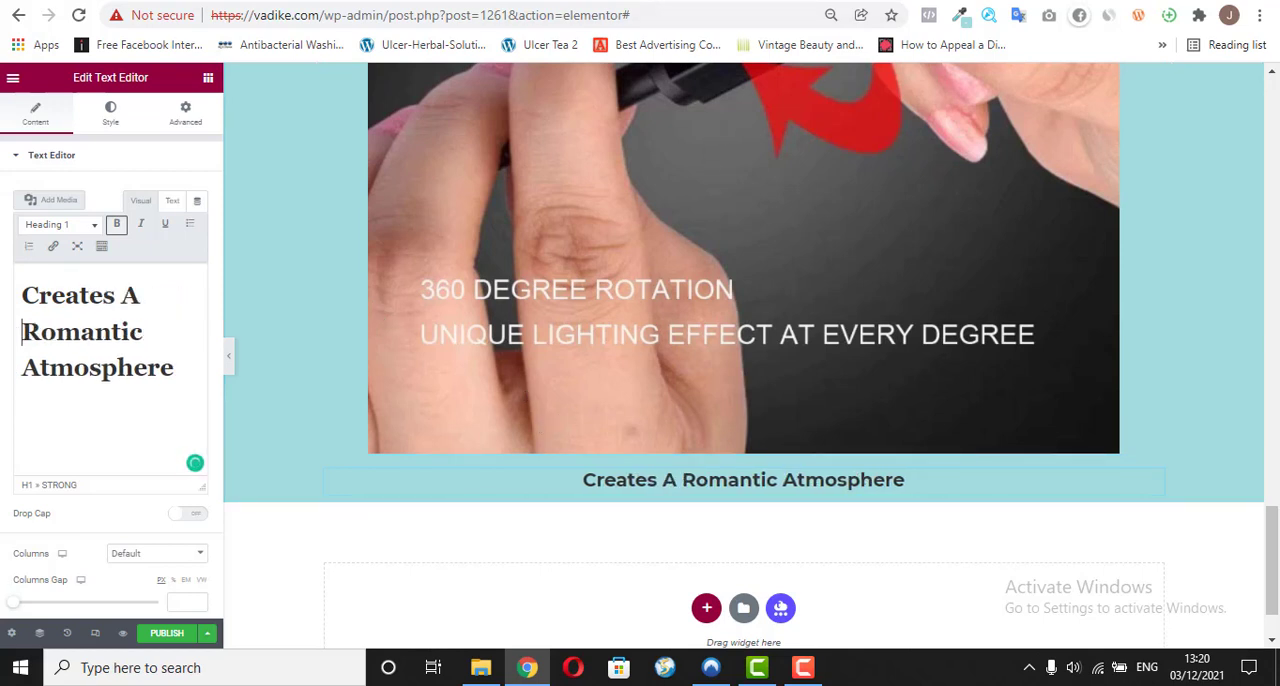
Step: Copy the sentence about the bright starry light below the Romantic Atmosphere heading on vadike.com/o/ and return to the editor
left_click(540, 1)
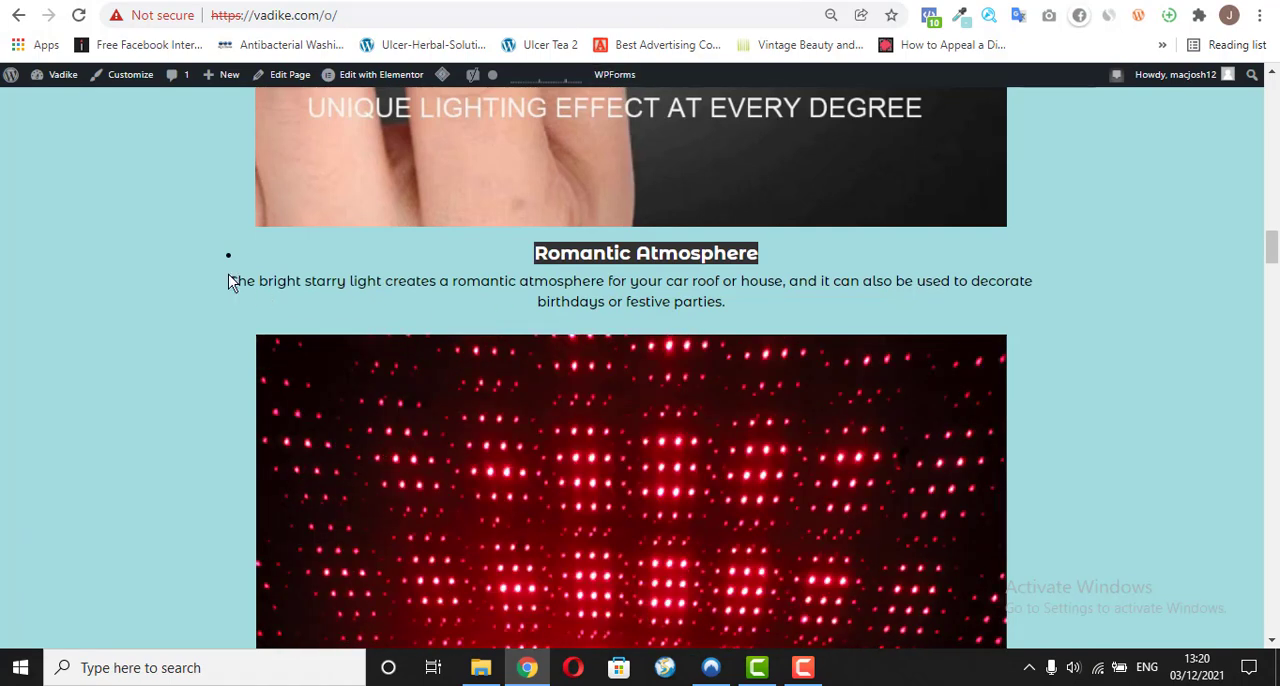
left_click_drag(228, 276, 722, 302)
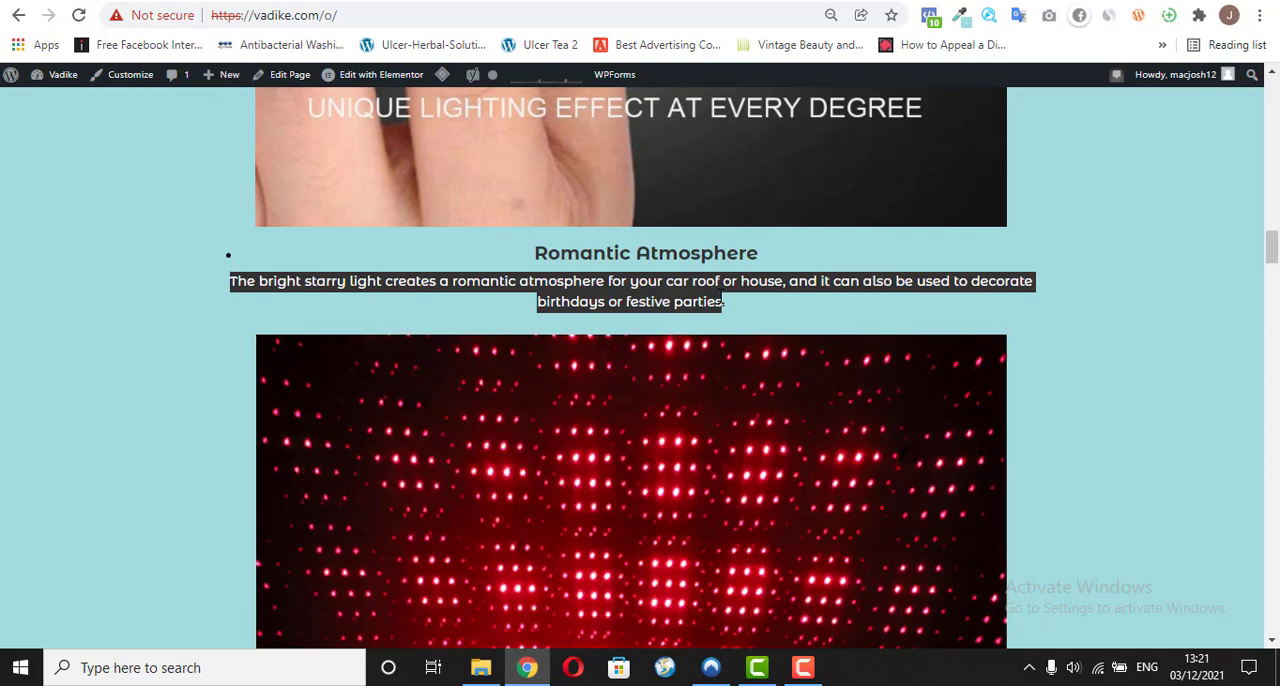
right_click(728, 304)
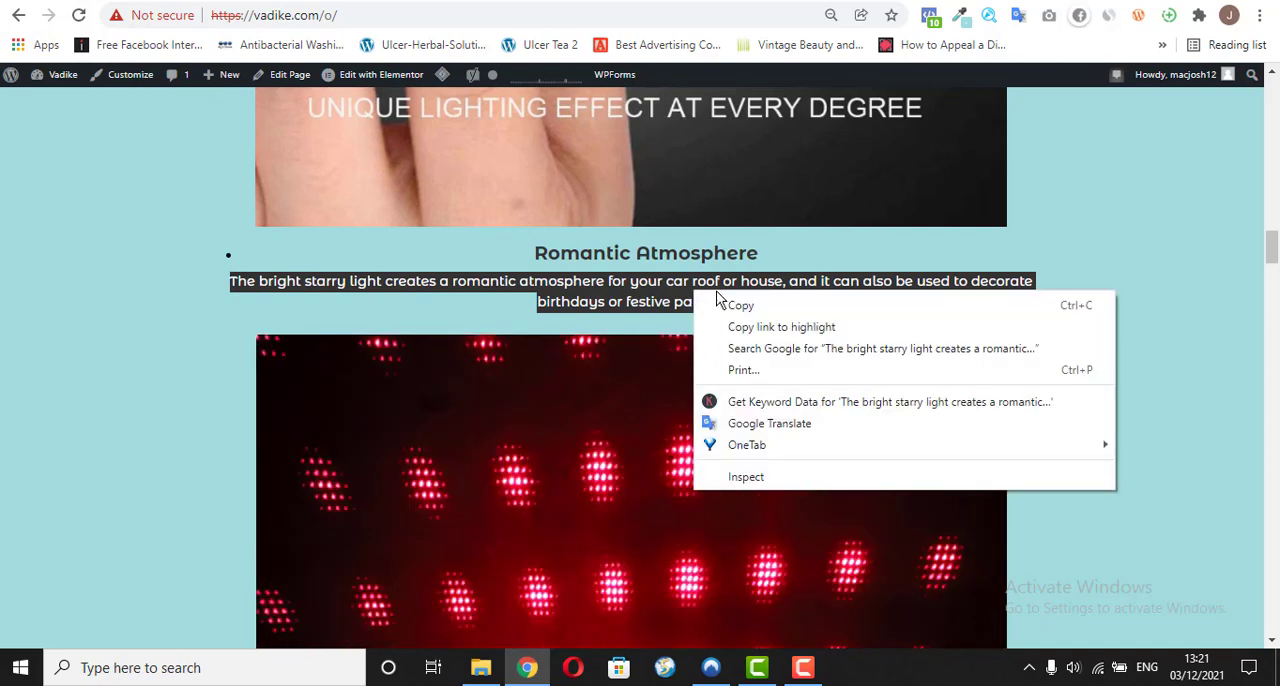
left_click(729, 307)
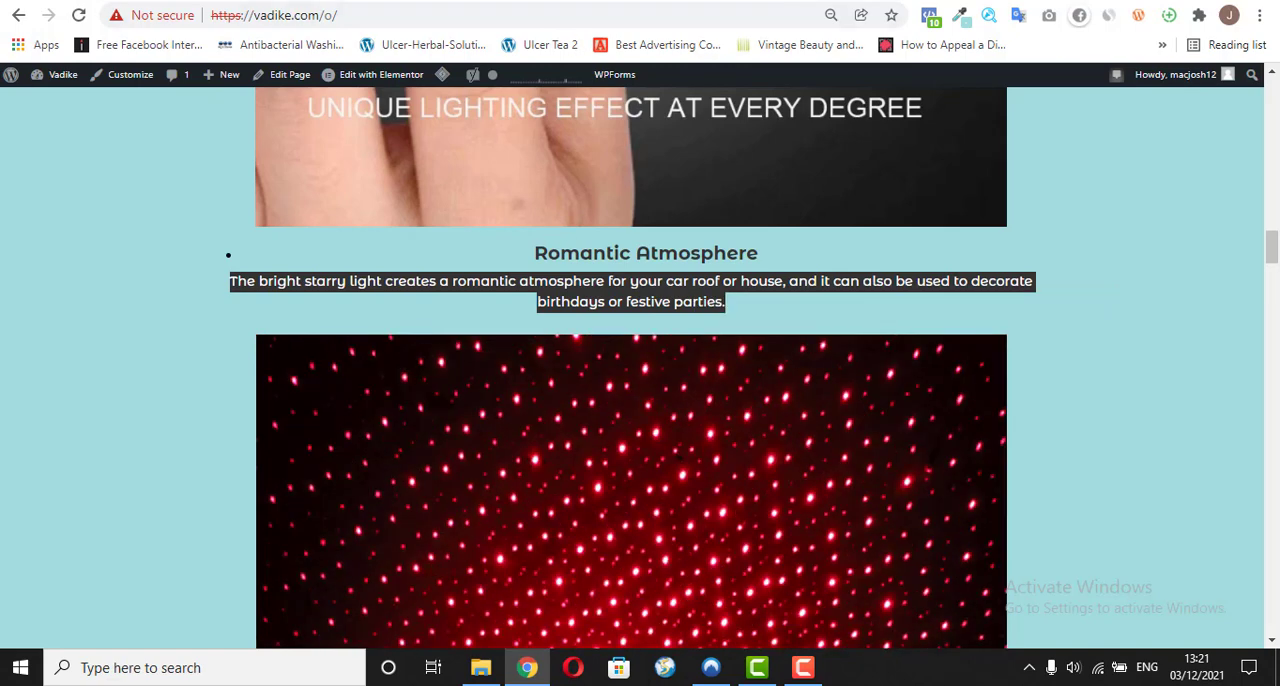
key("ctrl+Tab")
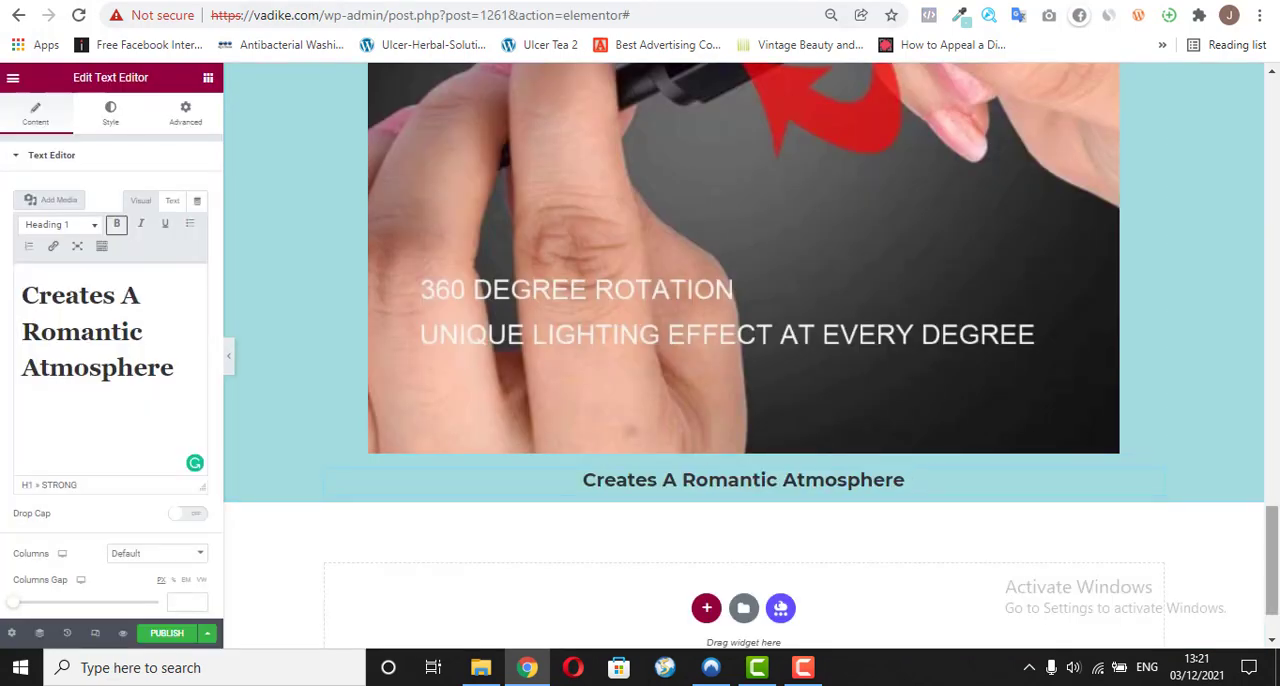
Step: Duplicate the "By rotating the head" paragraph and move the copy below the "Creates A Romantic Atmosphere" heading
left_click_drag(1273, 548, 1274, 405)
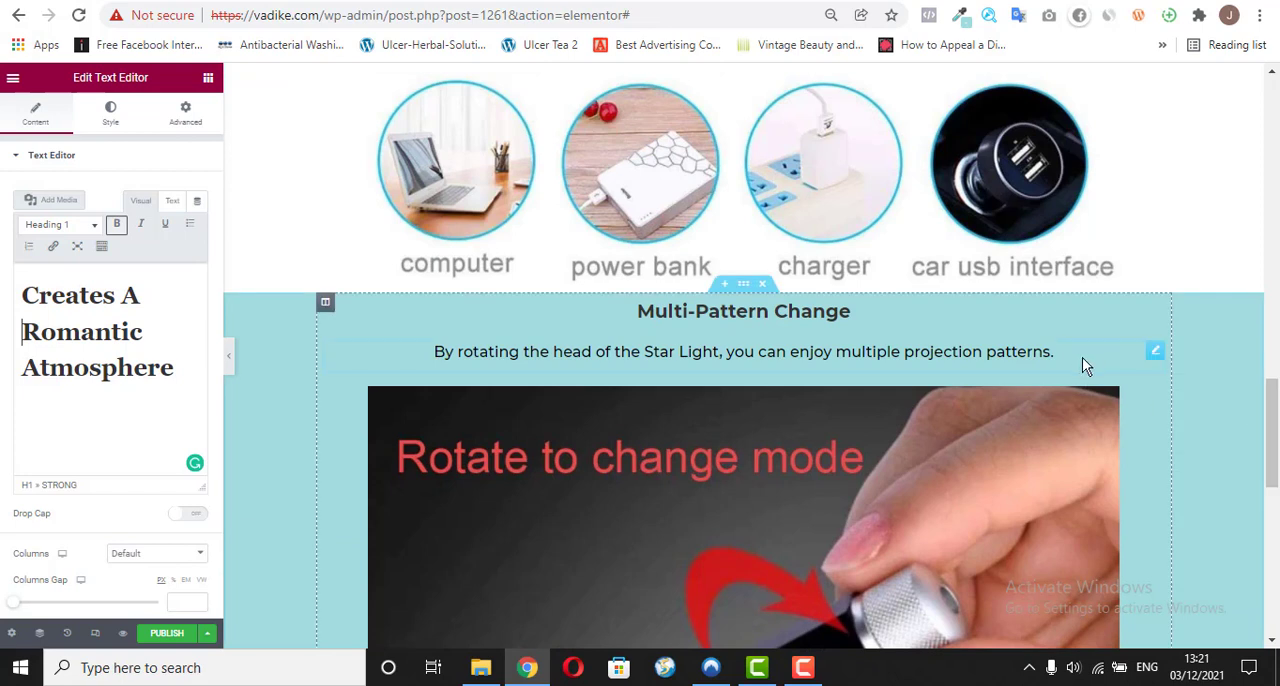
right_click(1156, 350)
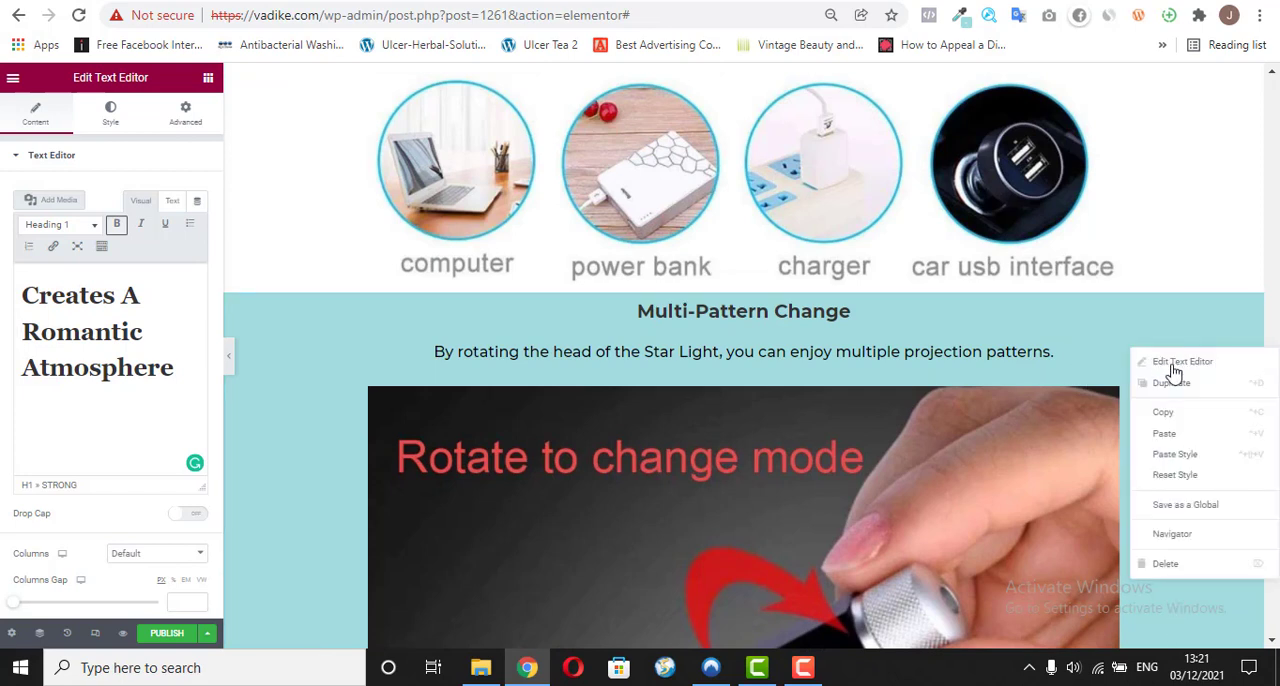
left_click(1175, 385)
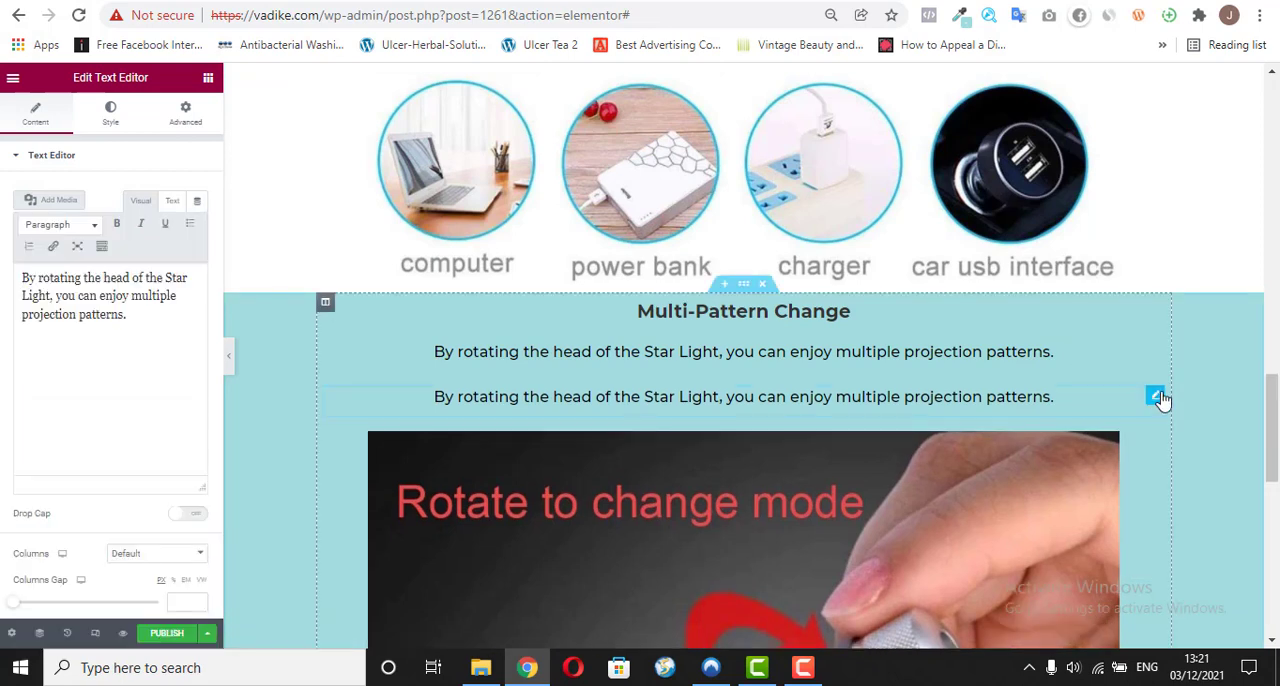
left_click_drag(1160, 398, 767, 369)
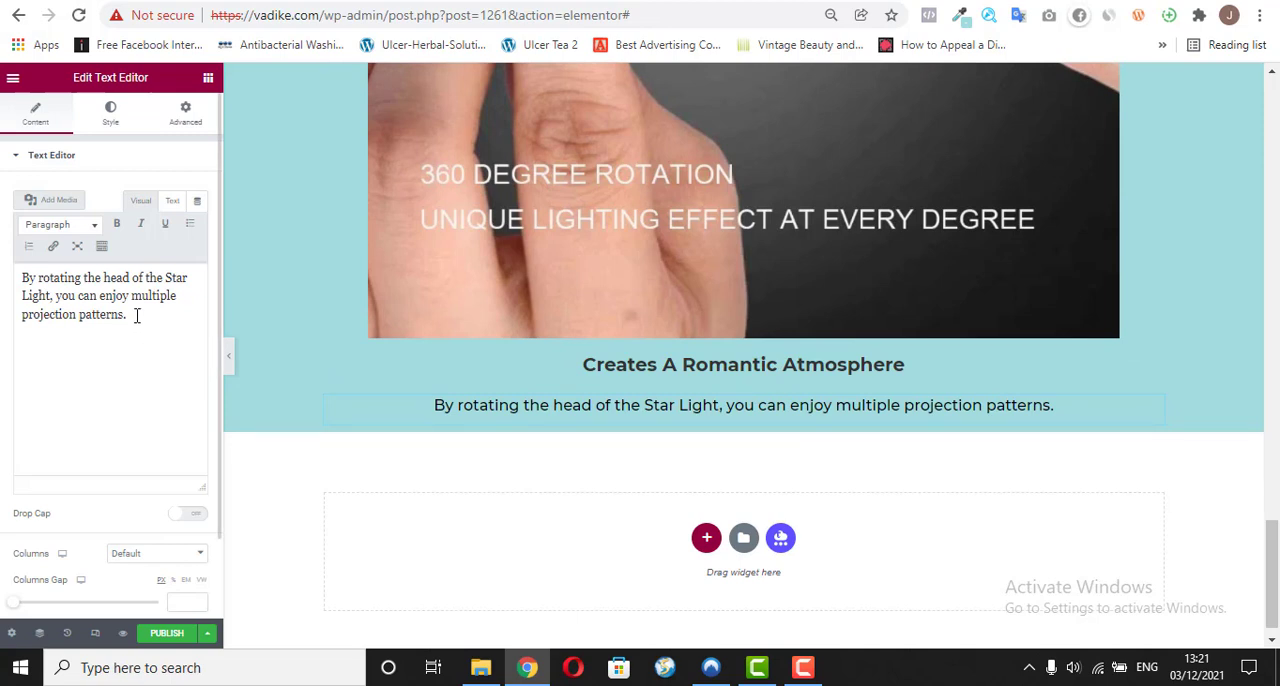
Step: Replace the duplicated paragraph's text with the copied sentence about the bright starry light as plain text
key("ctrl+a")
right_click(80, 303)
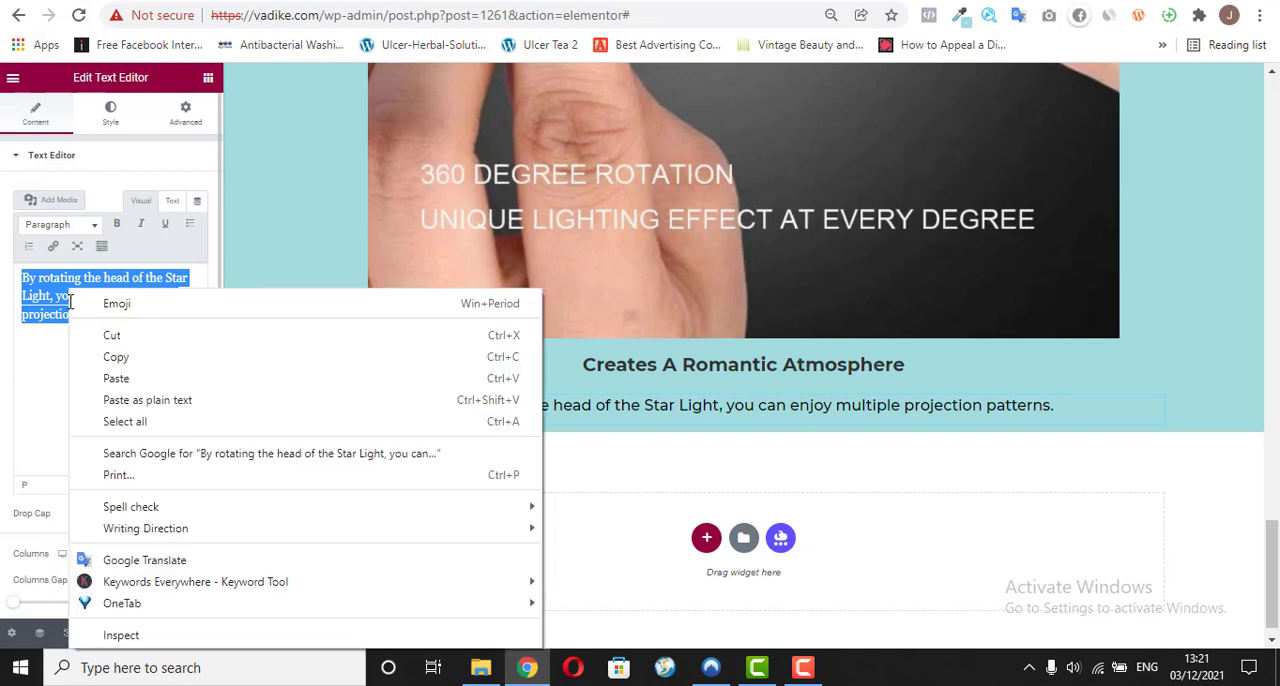
left_click(187, 408)
key("ctrl+v")
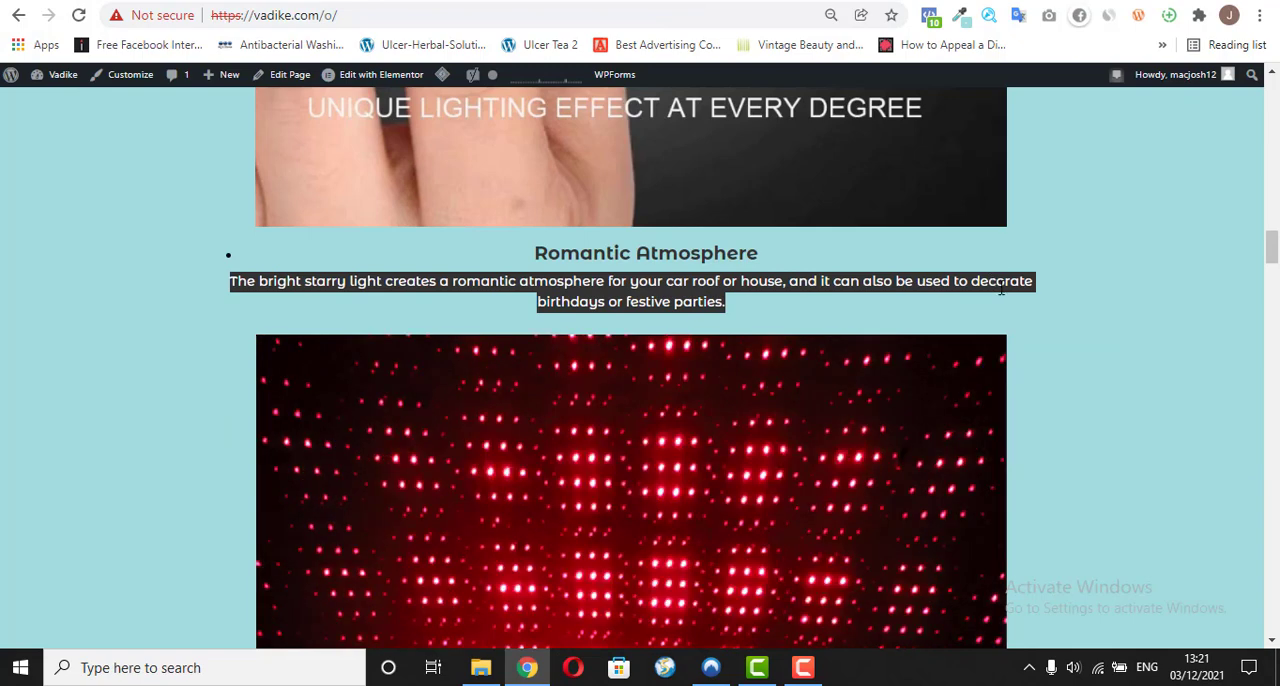
Step: Check the image under Romantic Atmosphere on vadike.com/o/ and add an Image widget below the starry light paragraph in the editor
scroll(1262, 268, "down", 3)
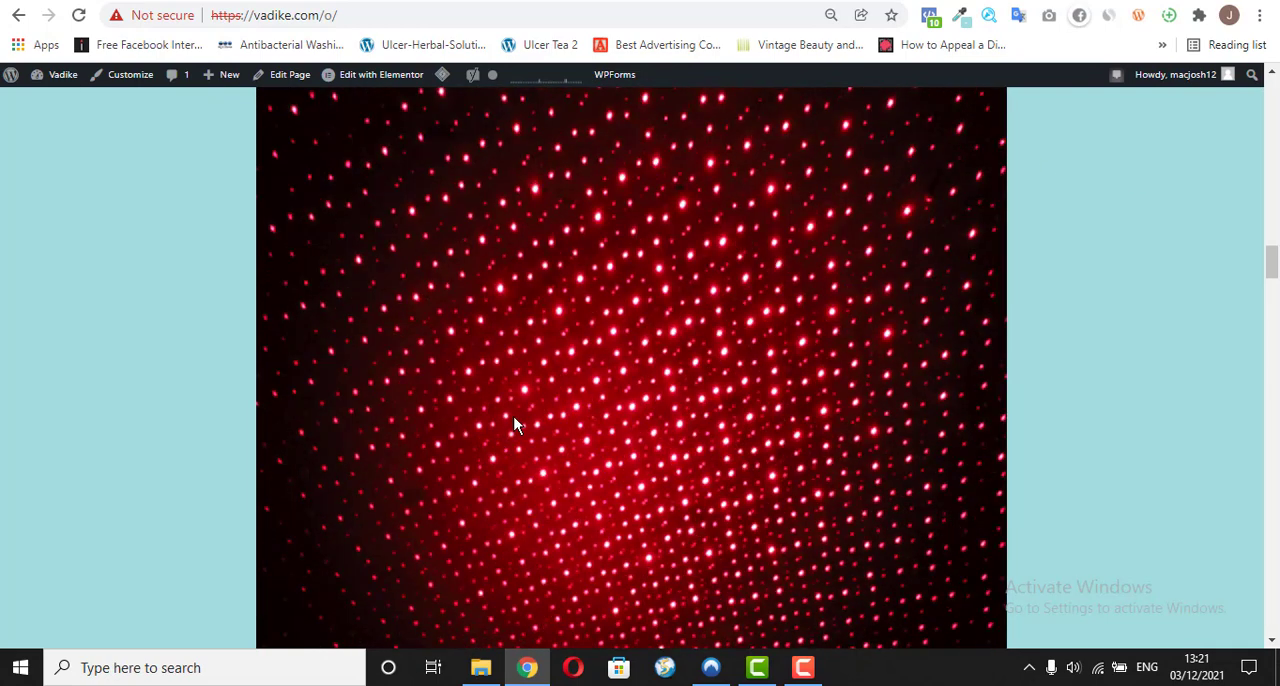
left_click(564, 6)
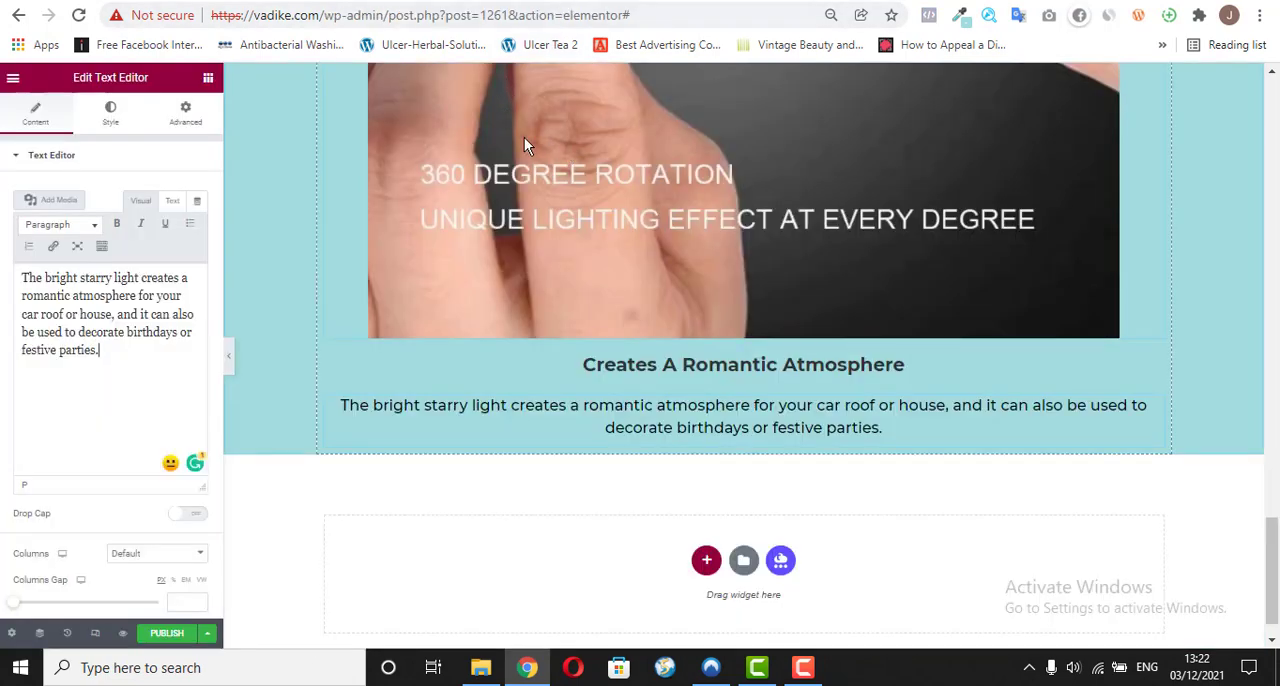
left_click(206, 80)
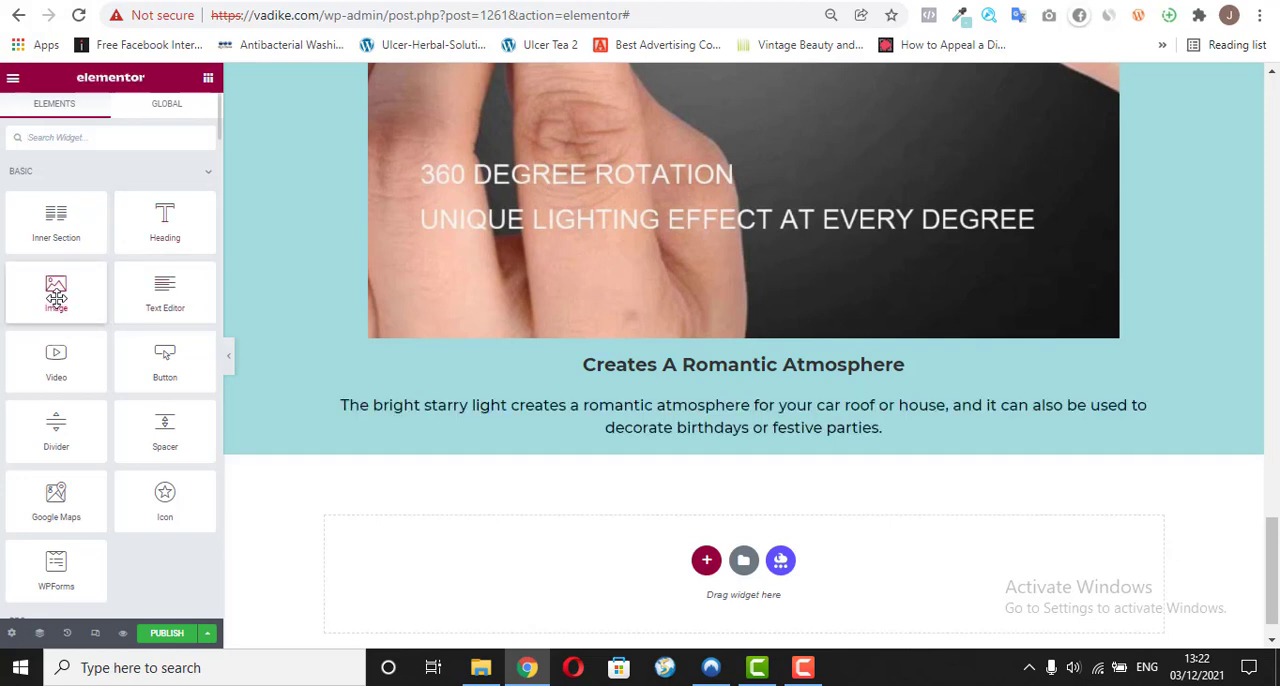
left_click_drag(136, 314, 709, 445)
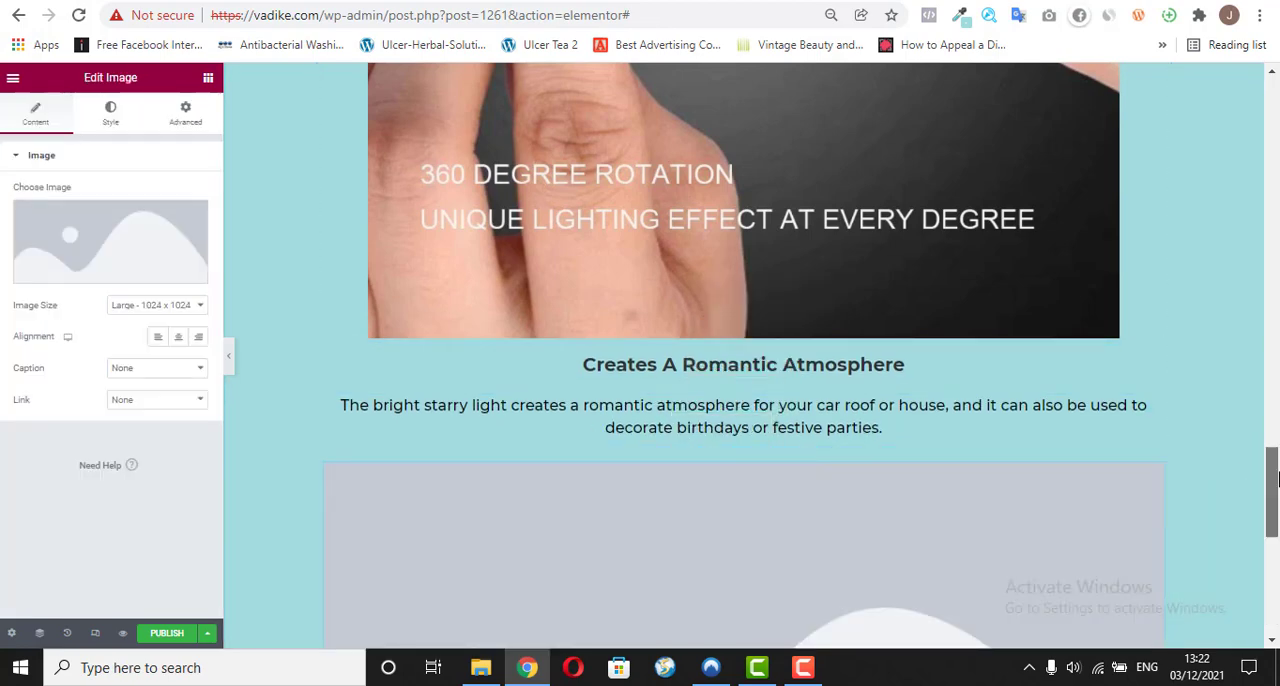
Step: Insert the red dotted star light GIF from the media library into the new Image widget and centre it
scroll(1250, 490, "down", 5)
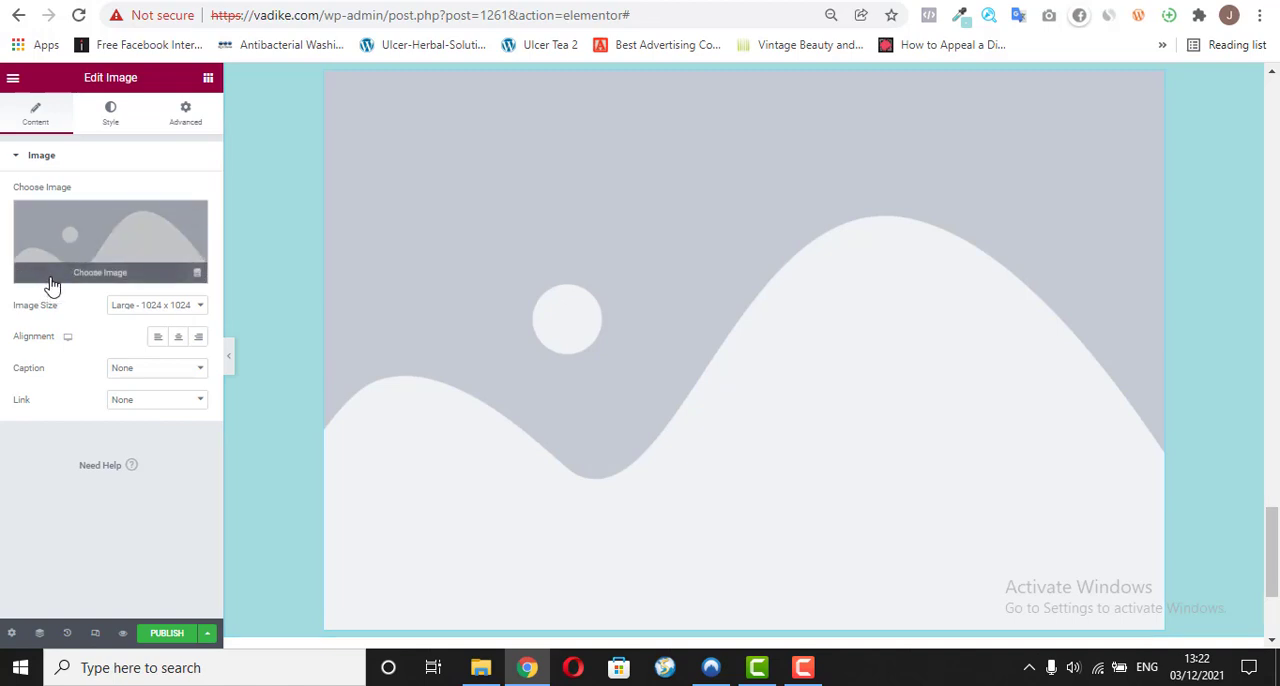
left_click(93, 278)
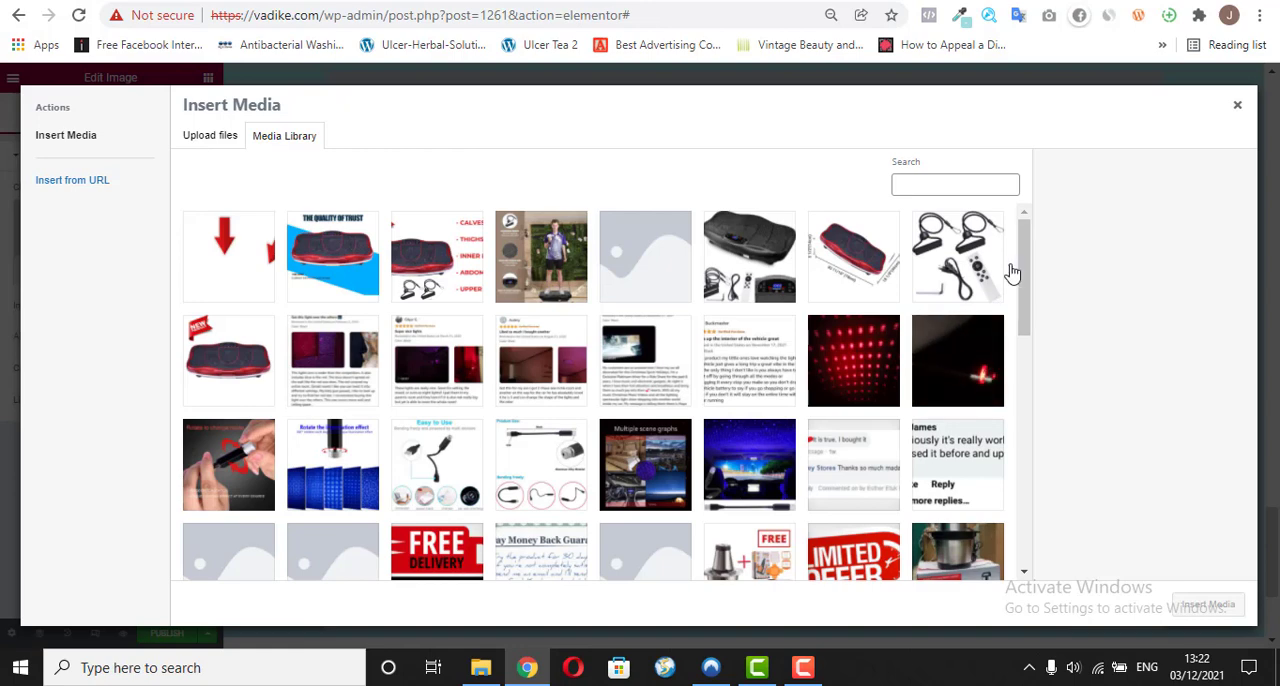
left_click(877, 380)
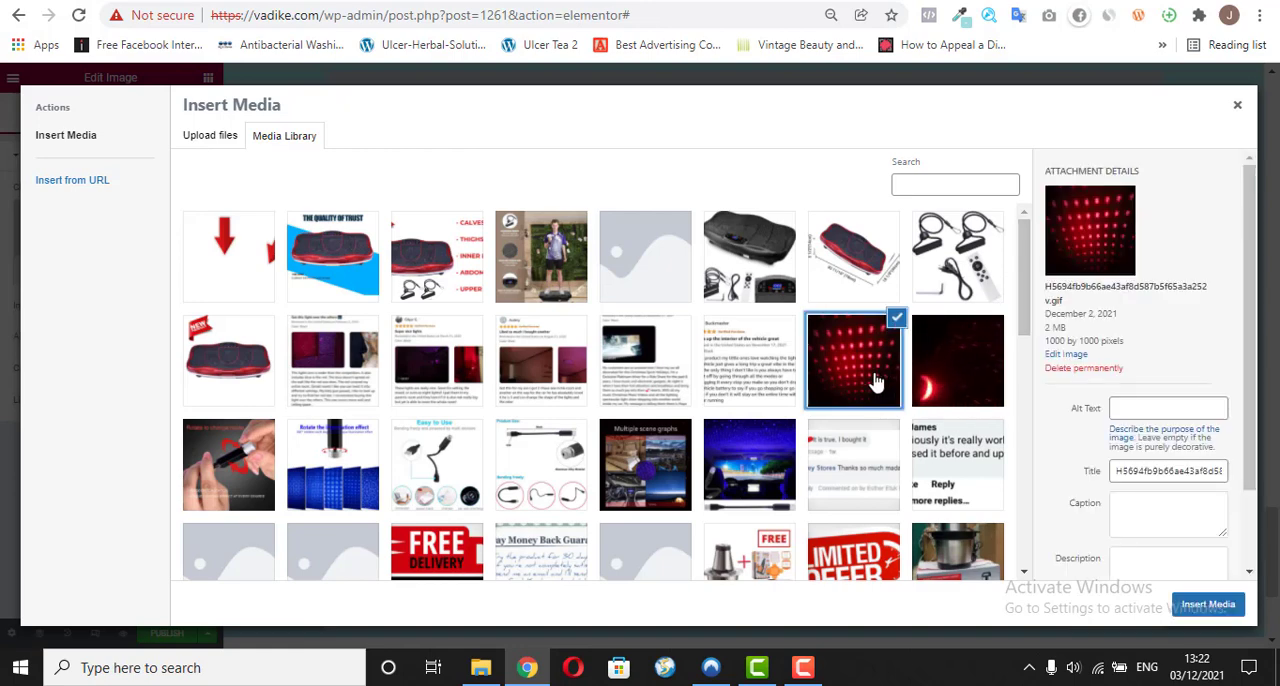
left_click(1201, 599)
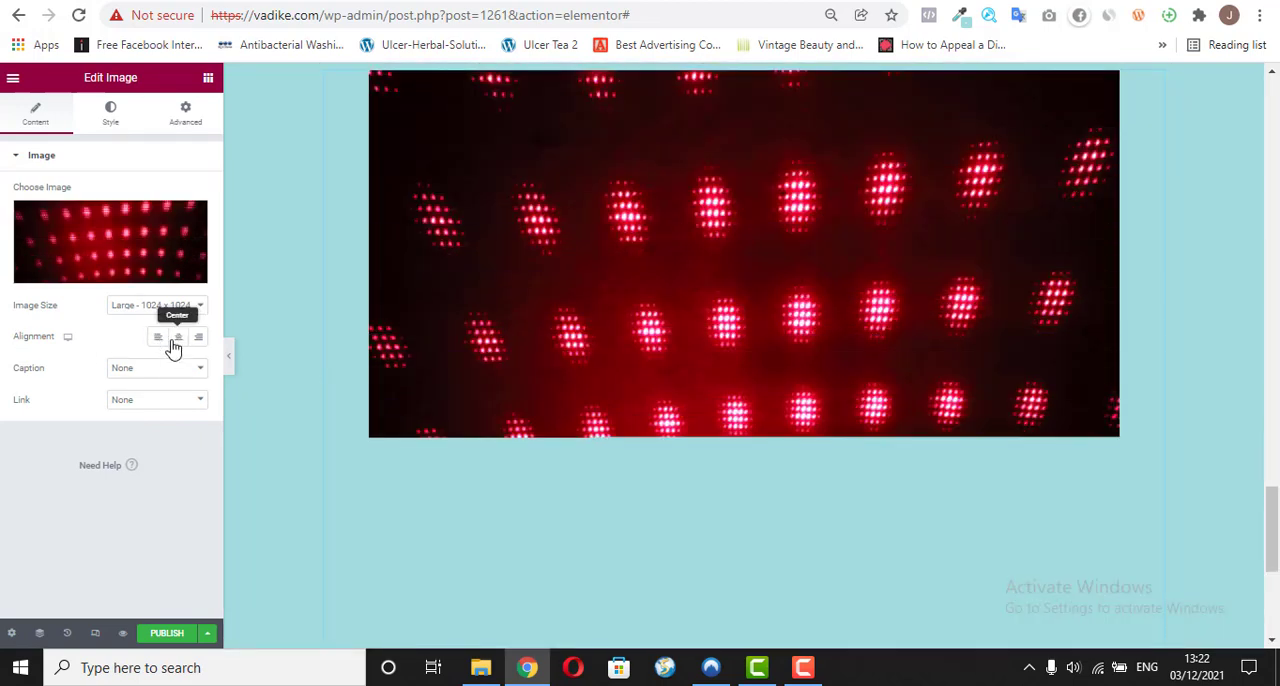
left_click(176, 337)
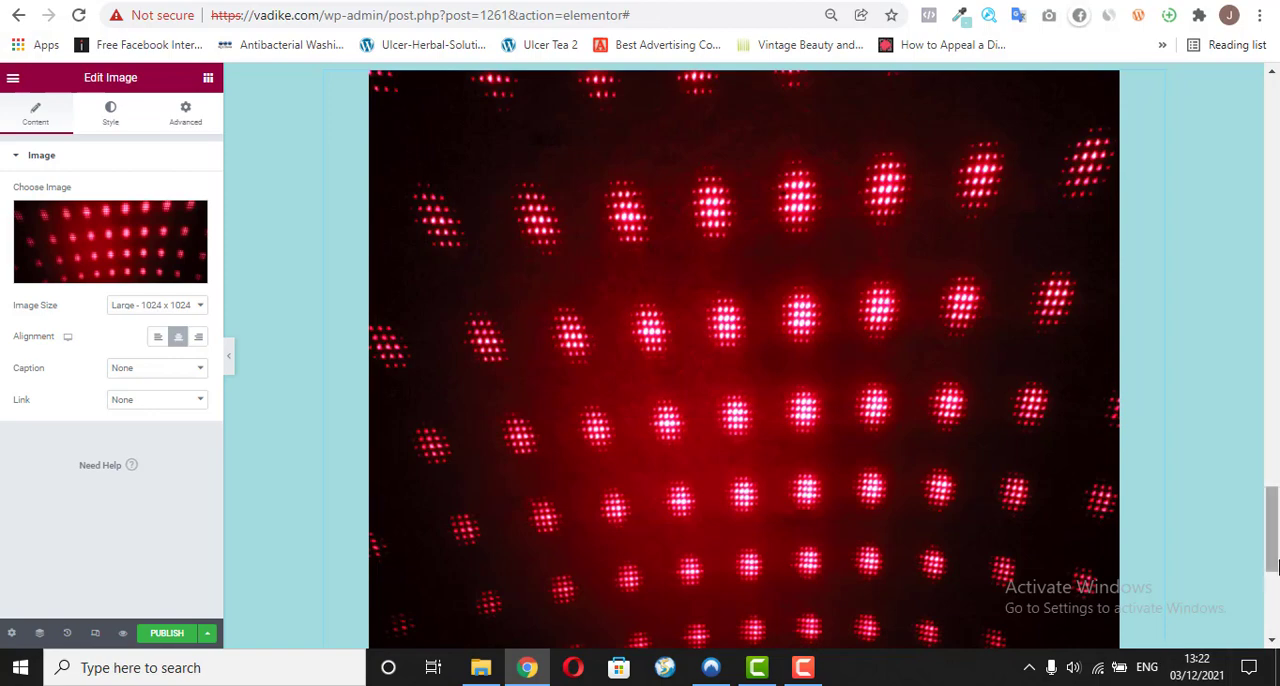
Step: Add a single-column section below the Romantic Atmosphere image and check what follows that image on vadike.com/o/
left_click_drag(1274, 516, 1275, 610)
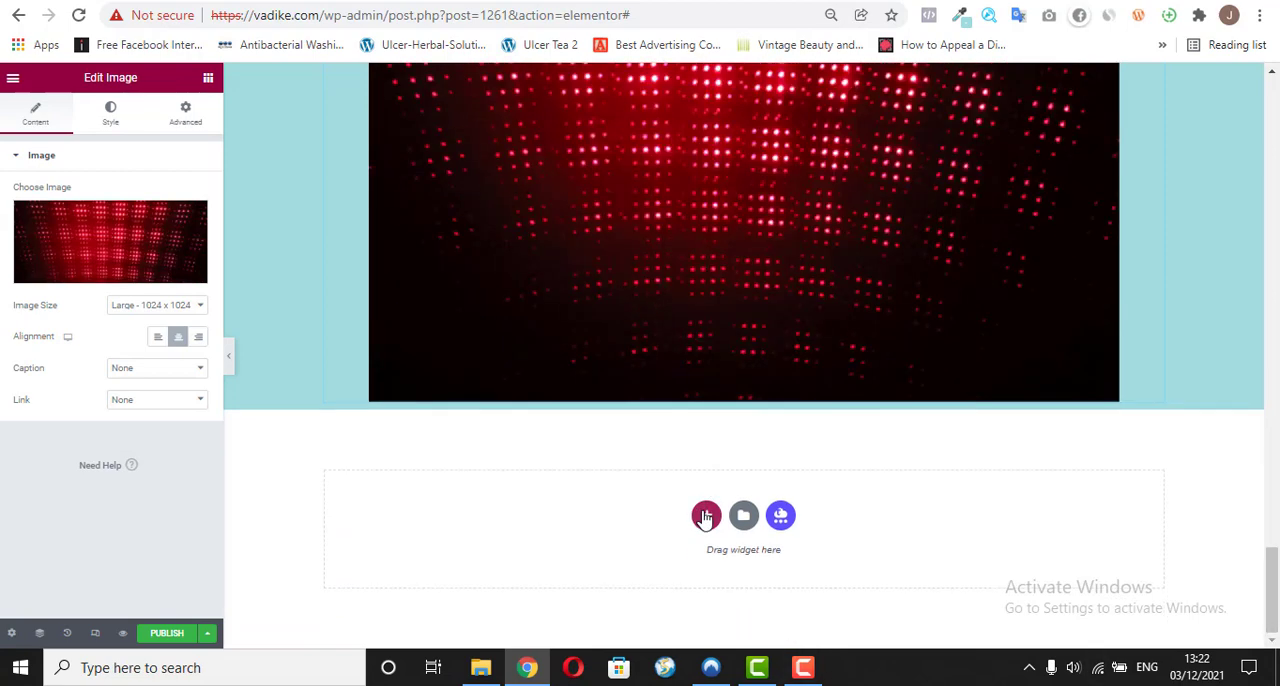
left_click(705, 516)
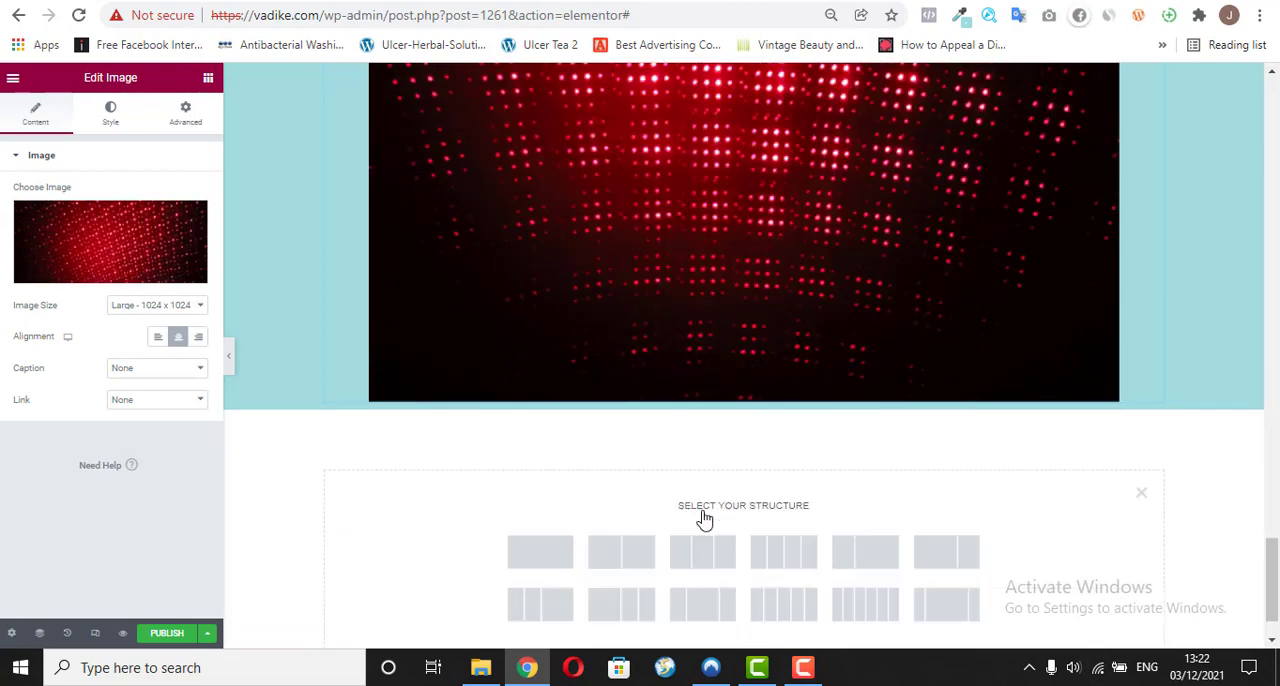
left_click(533, 568)
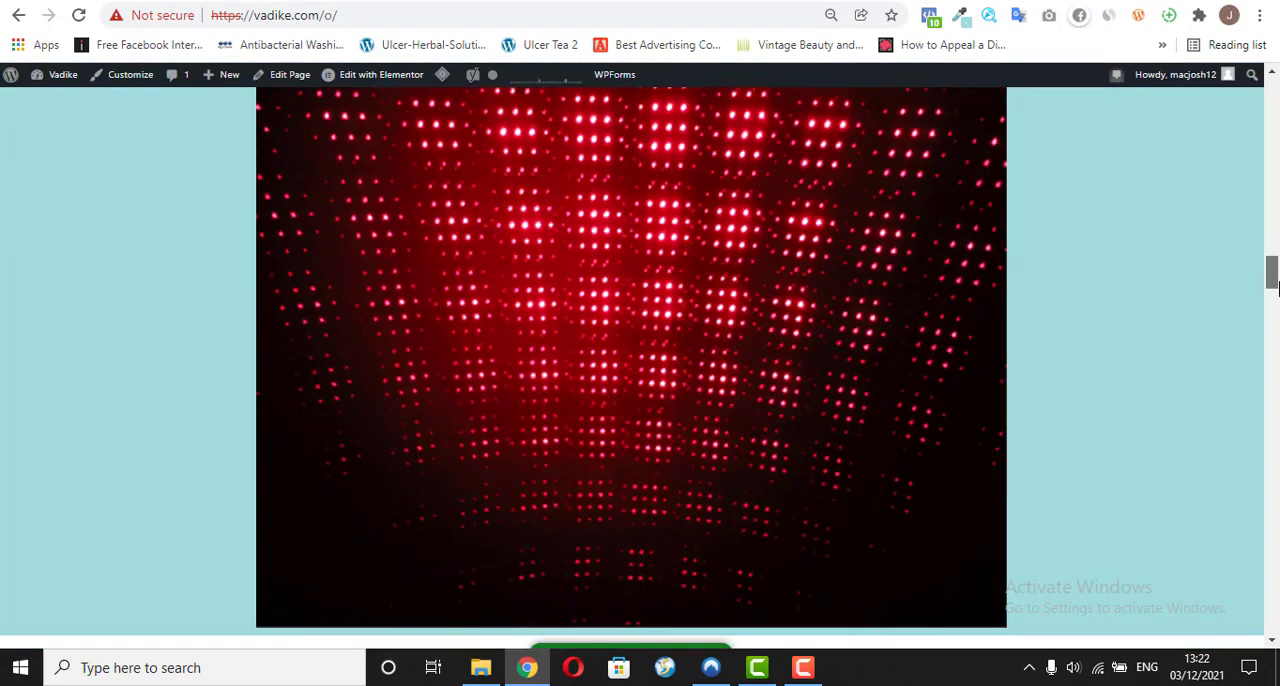
left_click(1274, 290)
left_click_drag(1274, 290, 1272, 302)
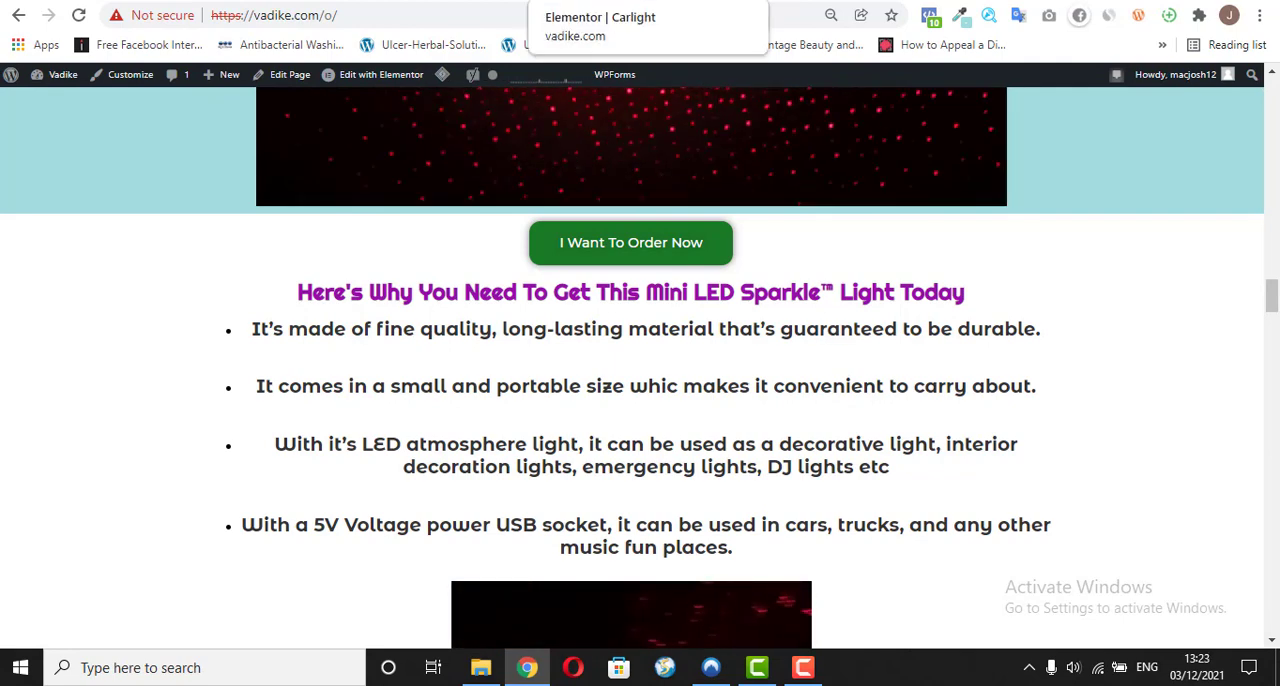
left_click(600, 1)
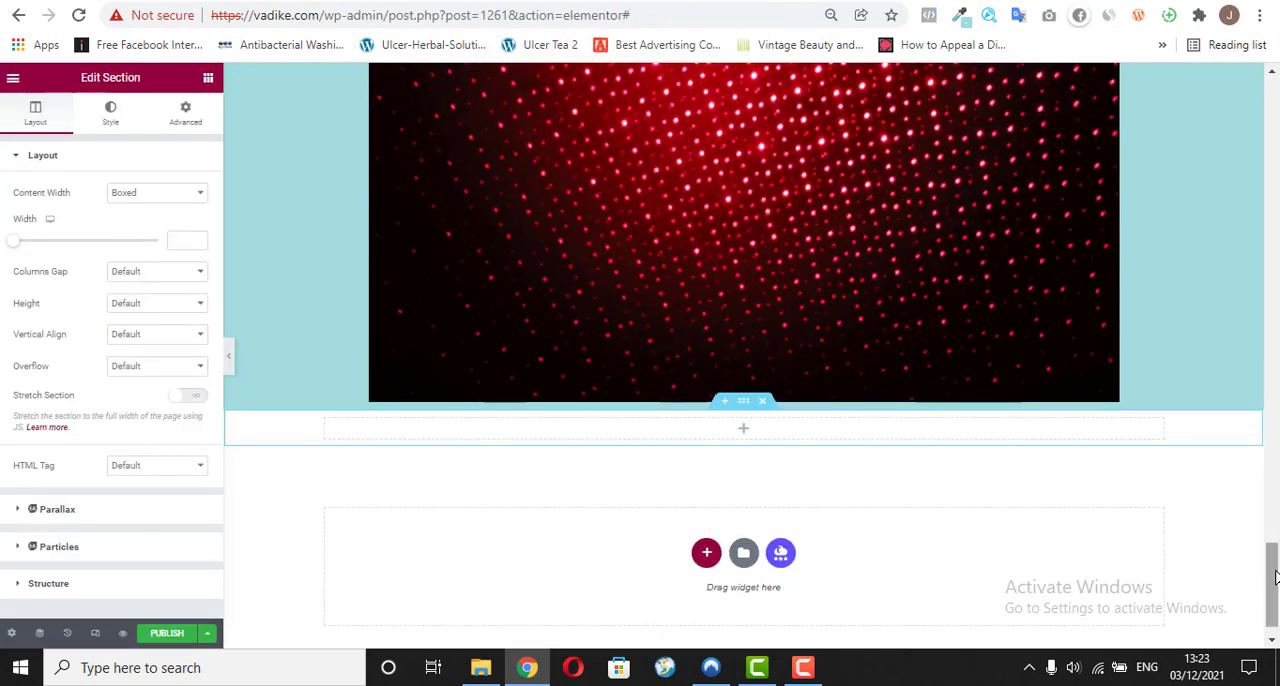
Step: Copy the "I Just Want To Order Now" button above the 30% OFF line and paste it into the empty section at the page's end
left_click_drag(1274, 577, 1274, 330)
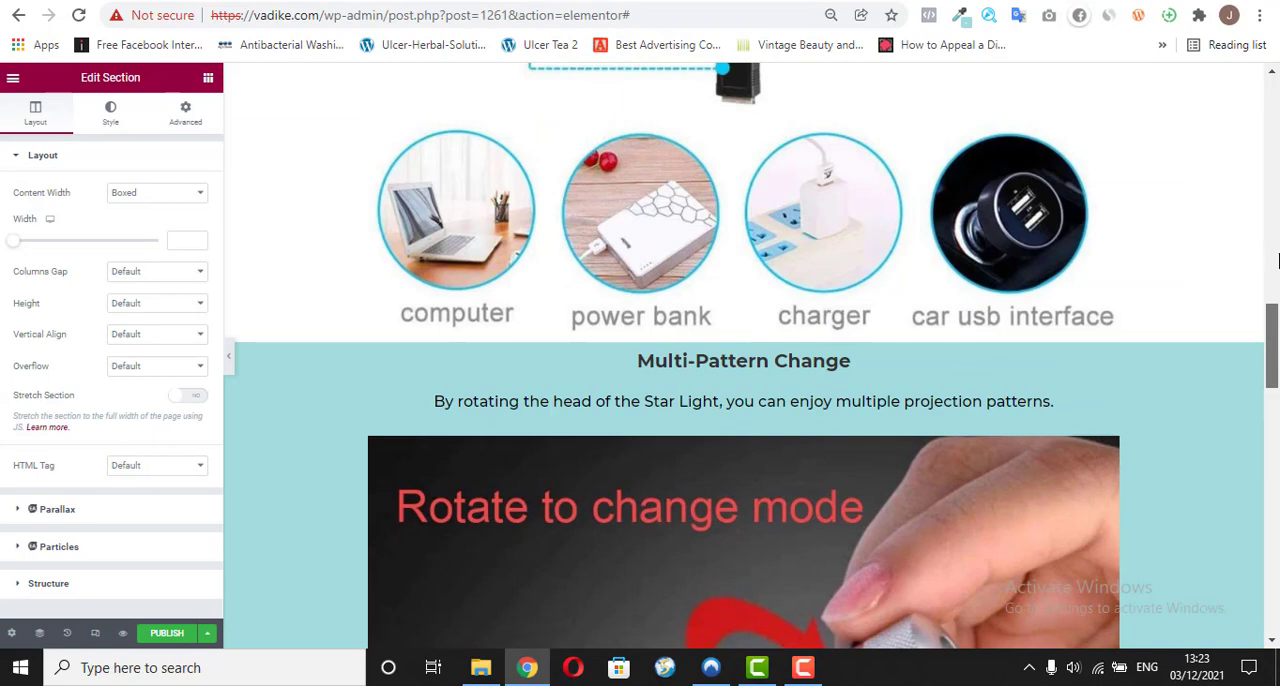
left_click_drag(1273, 287, 1274, 175)
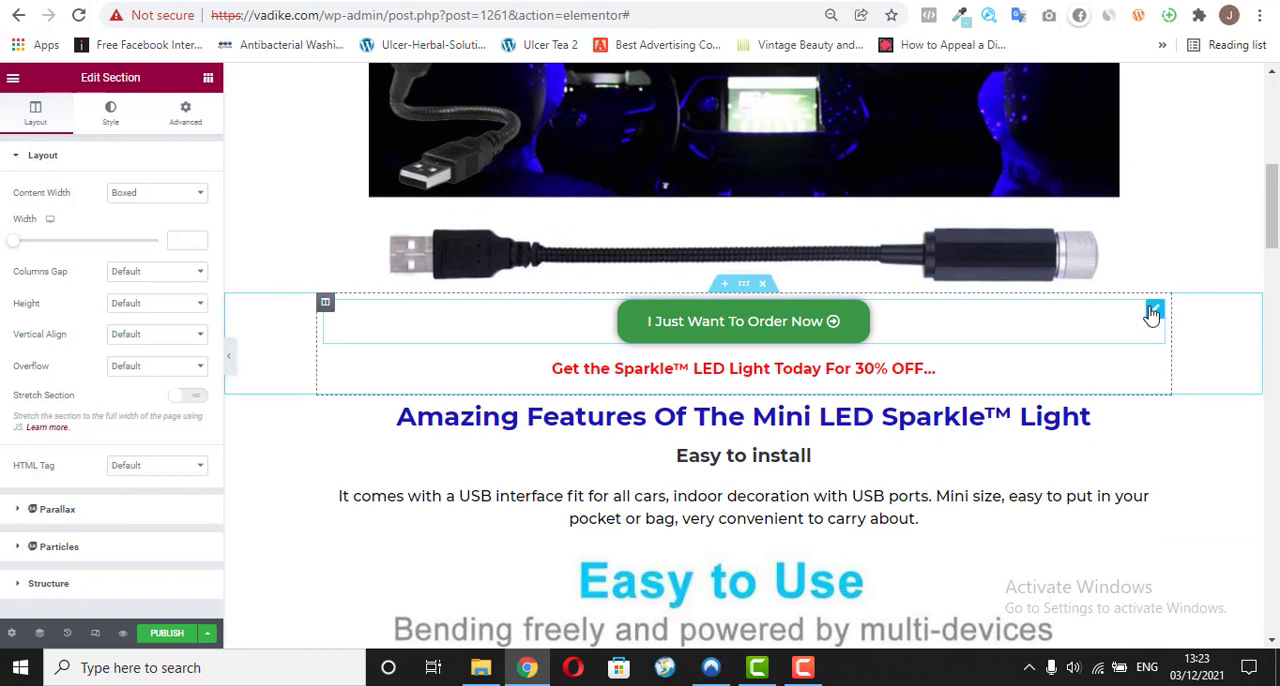
left_click(1153, 312)
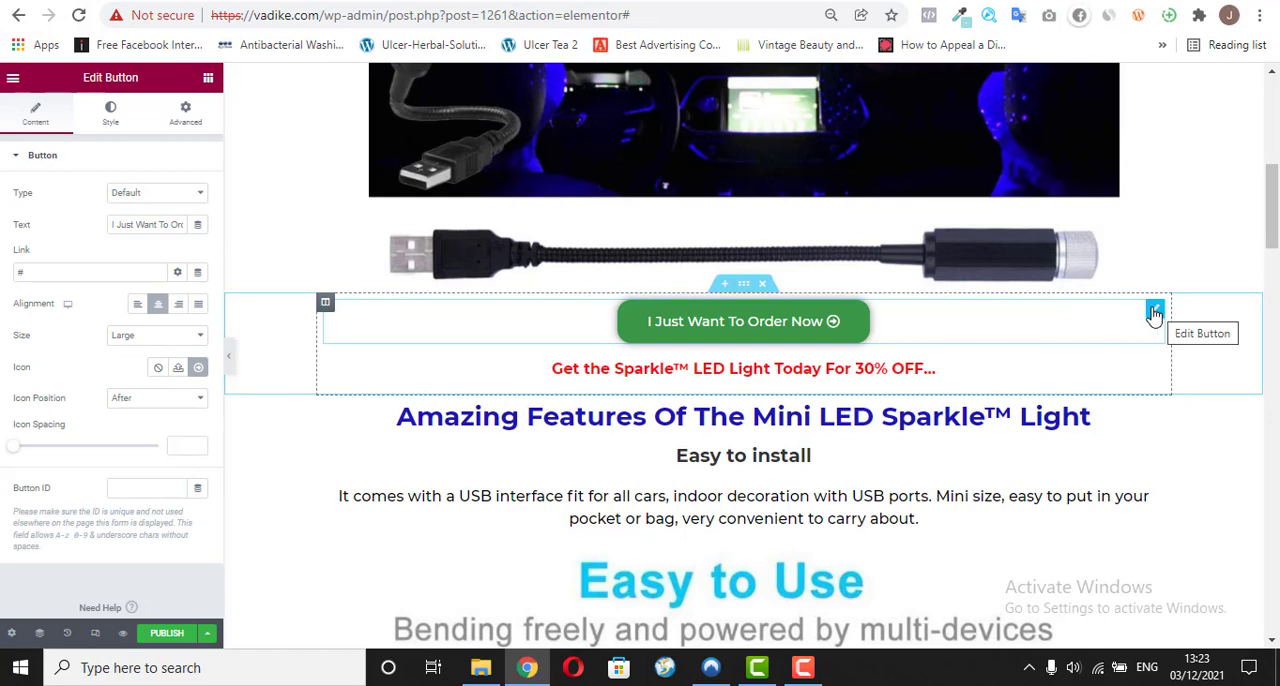
right_click(1153, 312)
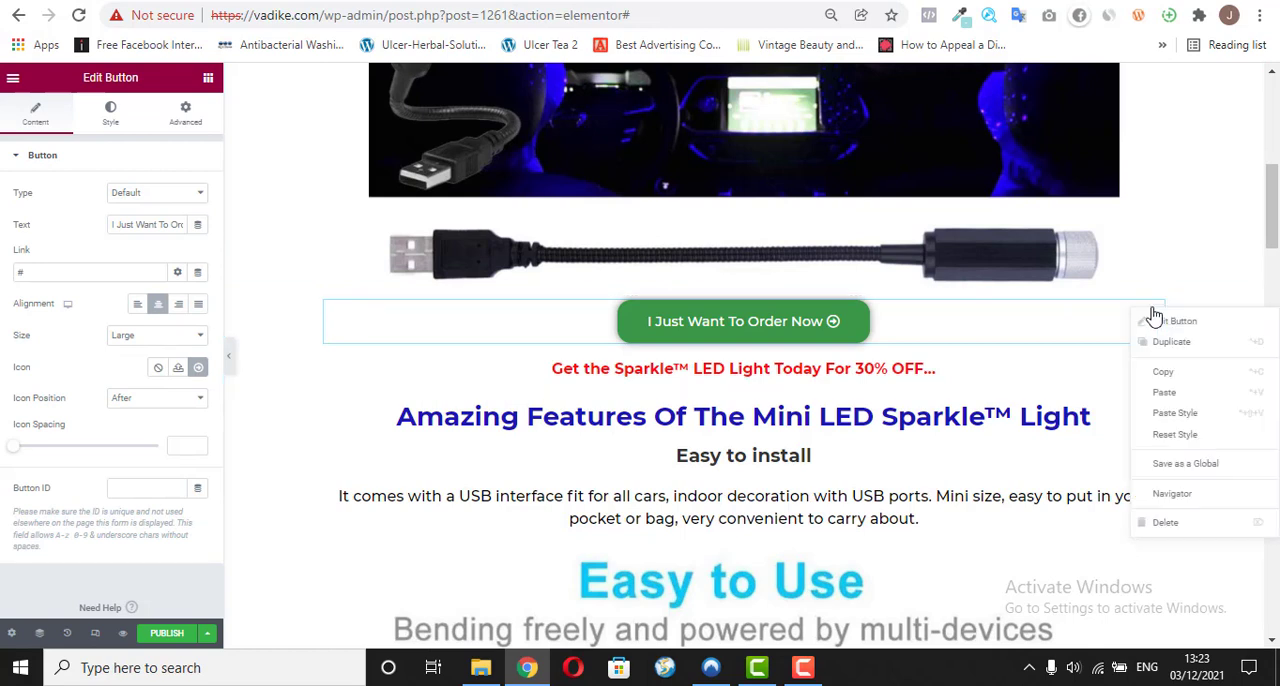
left_click(1163, 373)
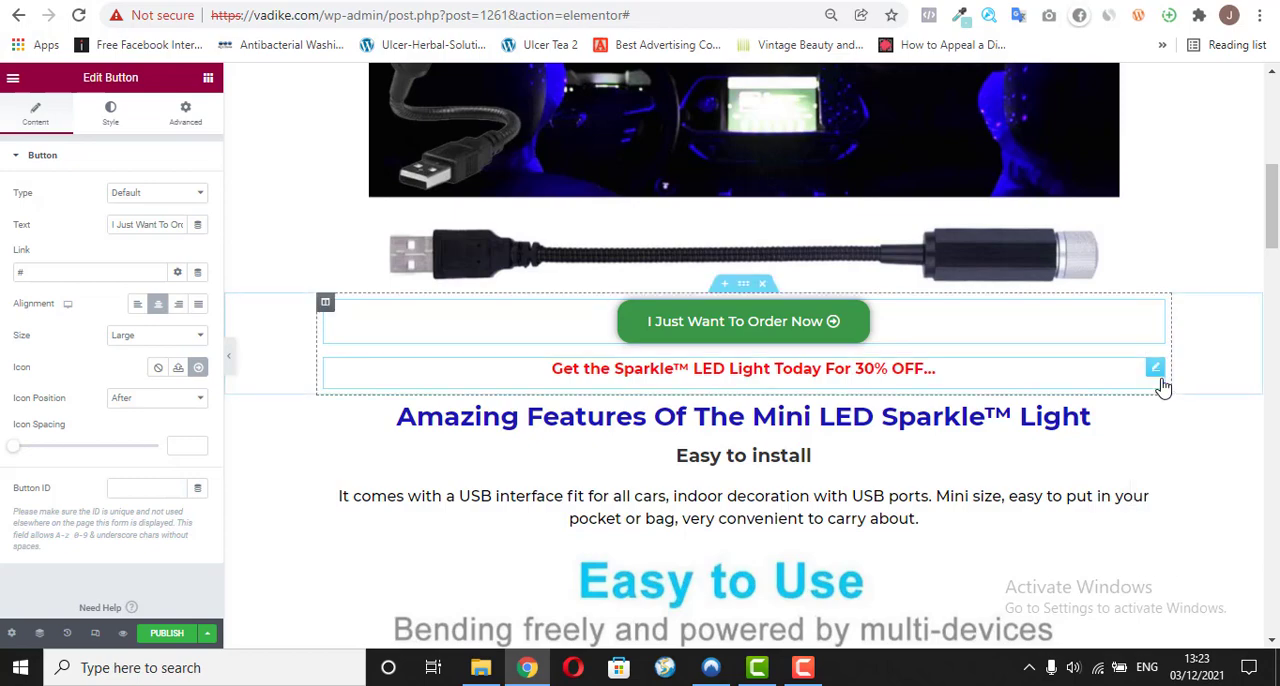
left_click_drag(1272, 226, 1274, 602)
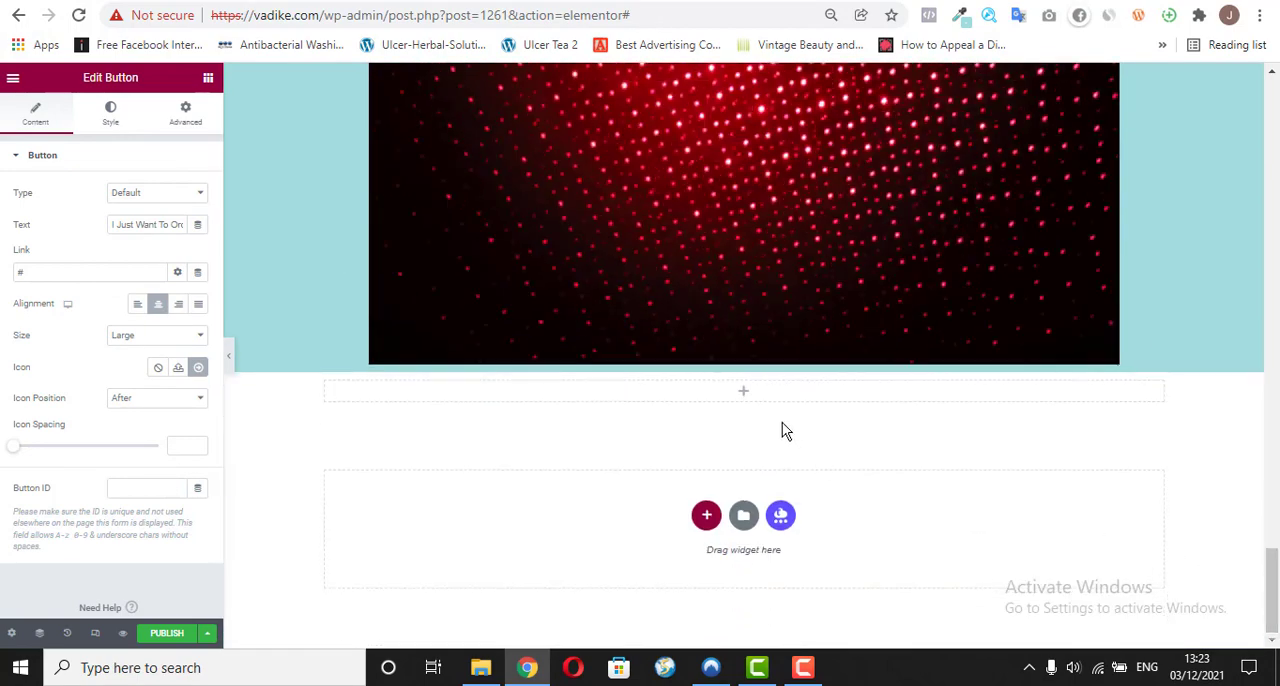
right_click(745, 395)
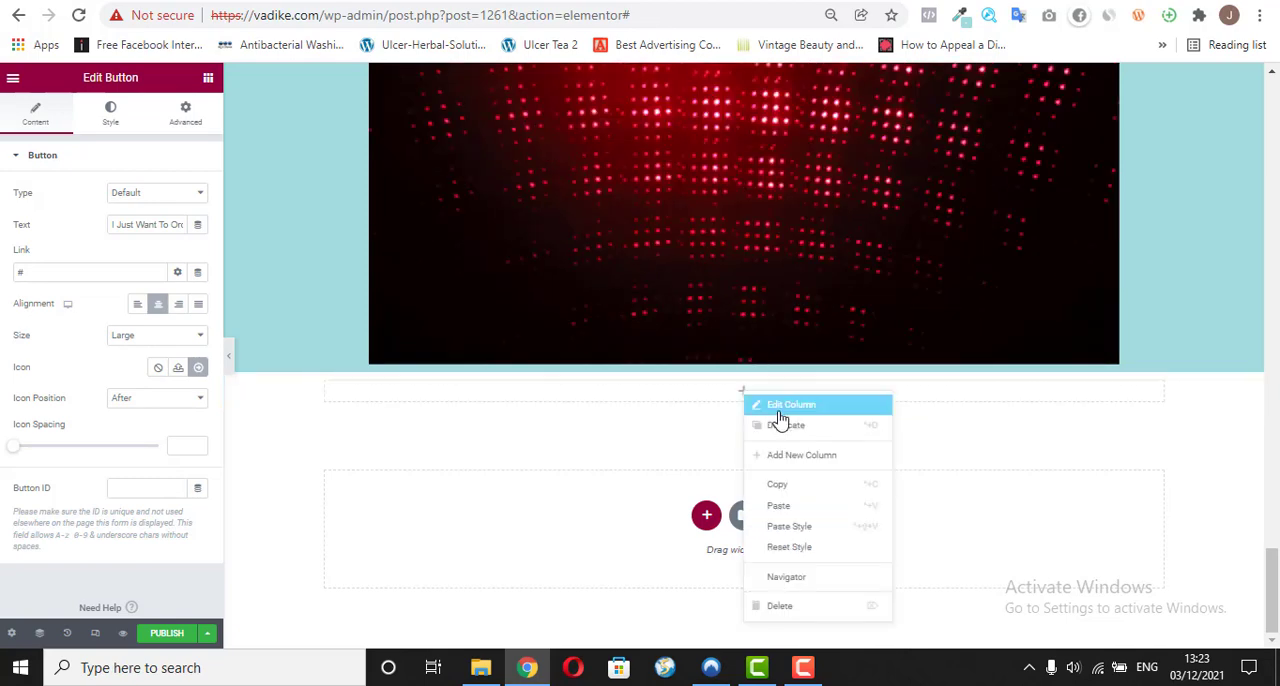
left_click(784, 505)
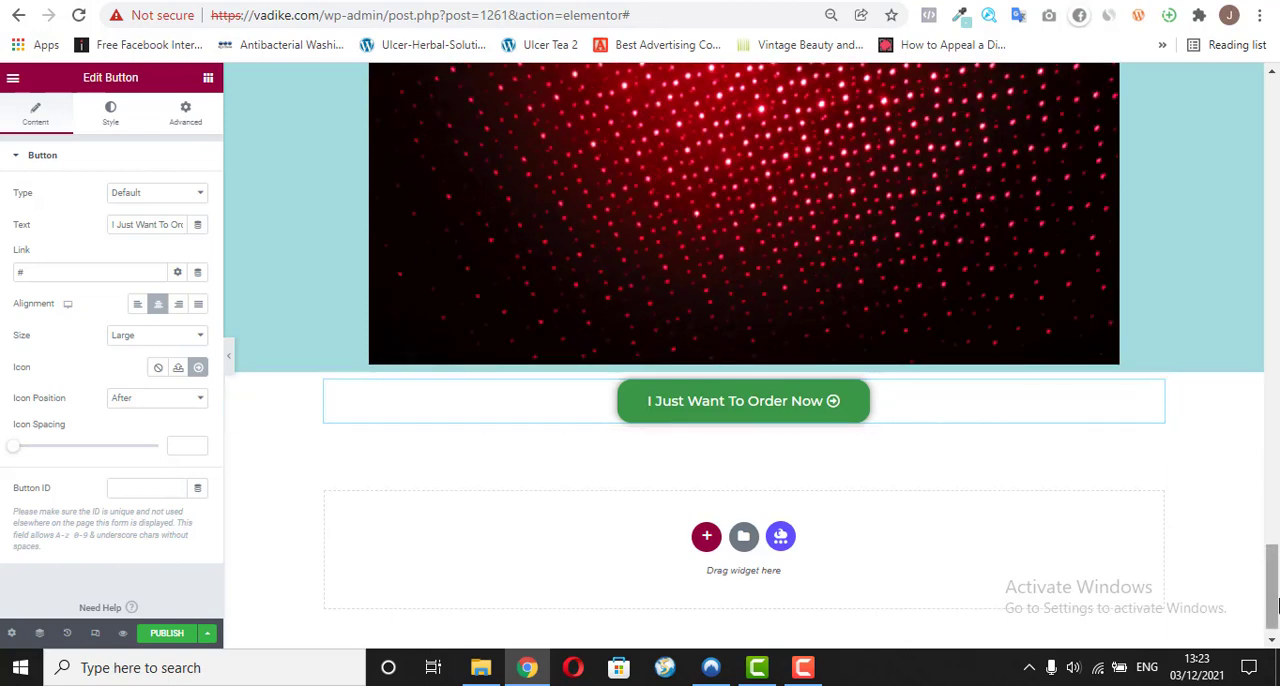
left_click_drag(1278, 600, 1279, 604)
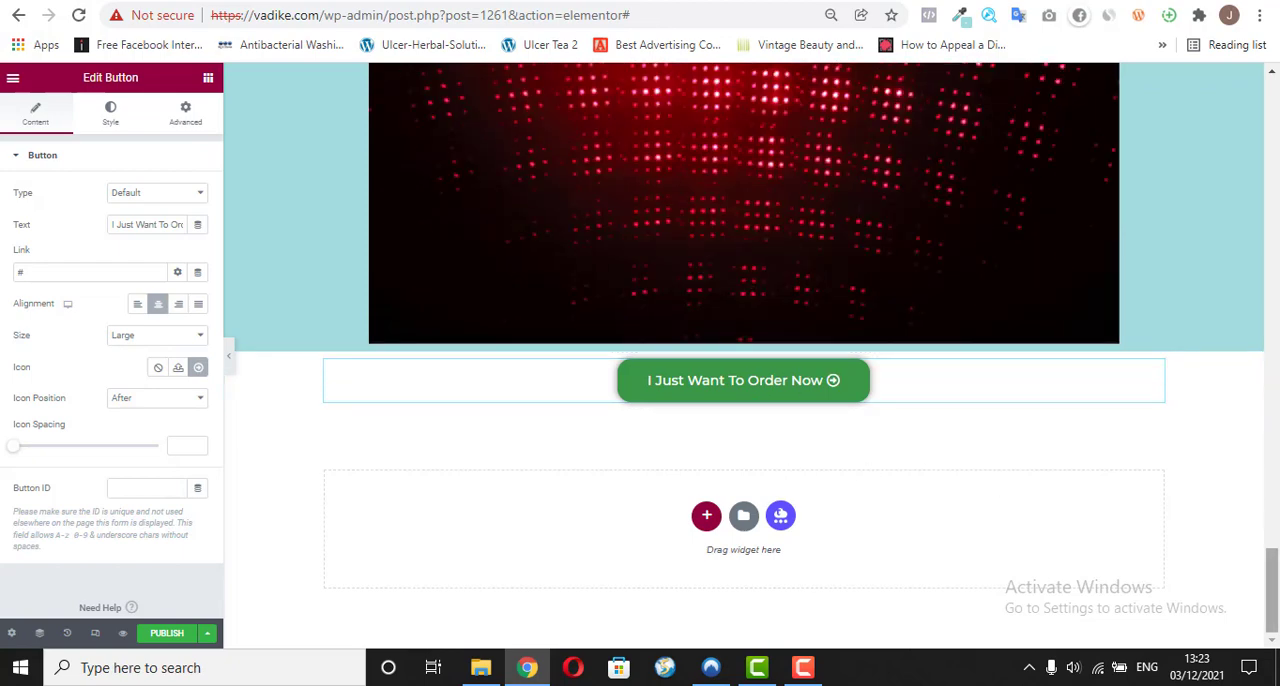
Step: Copy the heading "Here's Why You Need To Get This Mini LED Sparkle™ Light Today" from vadike.com/o/ and return to the editor
left_click(502, 1)
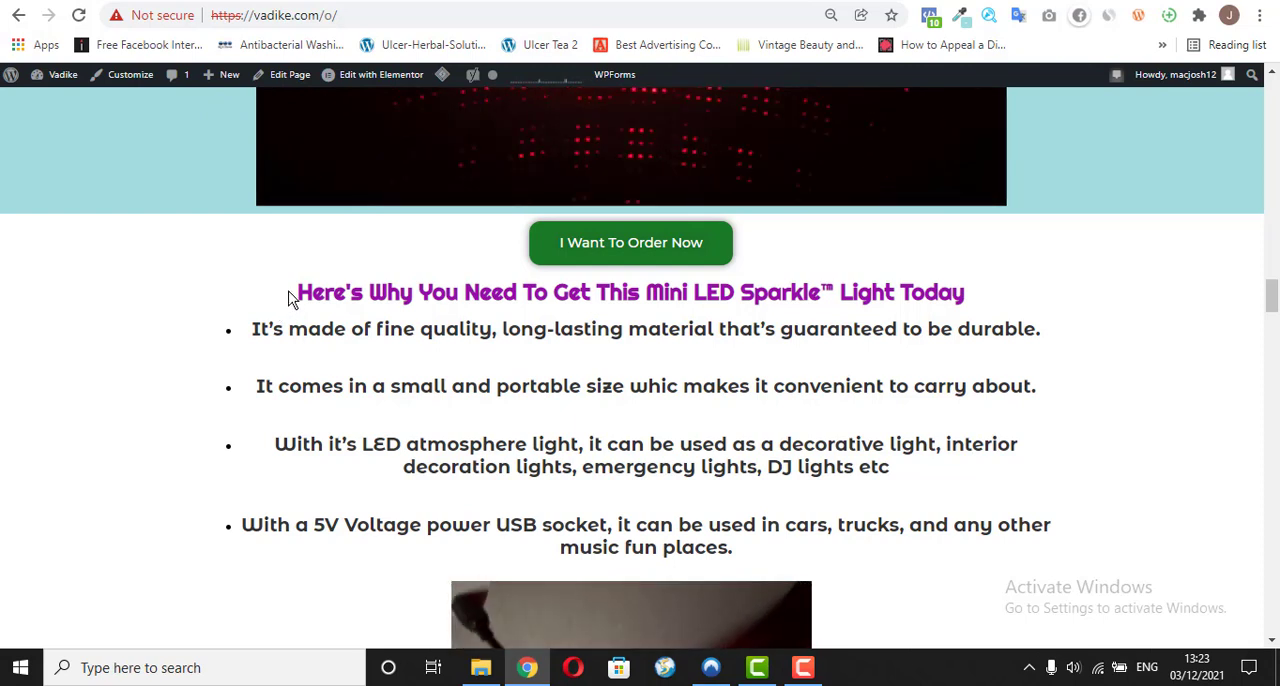
left_click_drag(293, 293, 993, 302)
right_click(918, 288)
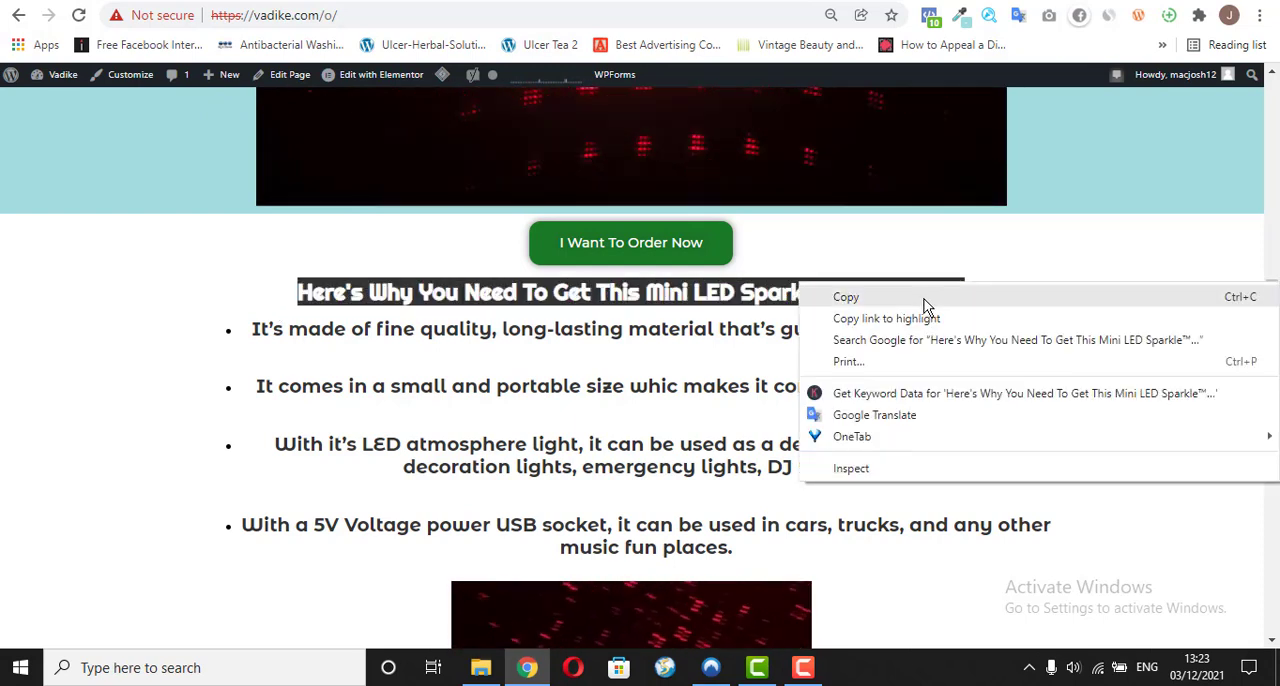
left_click(921, 299)
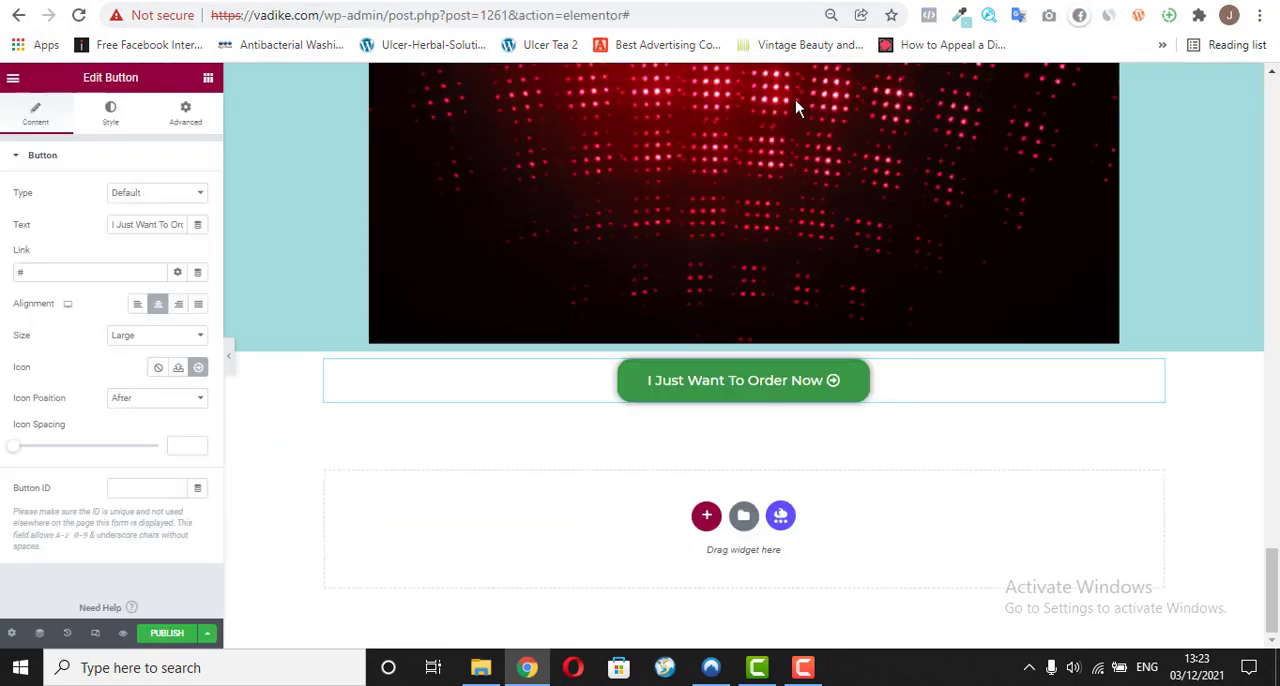
Step: Copy the "Amazing Features Of The Mini LED Sparkle™ Light" heading and paste it below the order button in the last section
left_click_drag(1272, 590, 1275, 212)
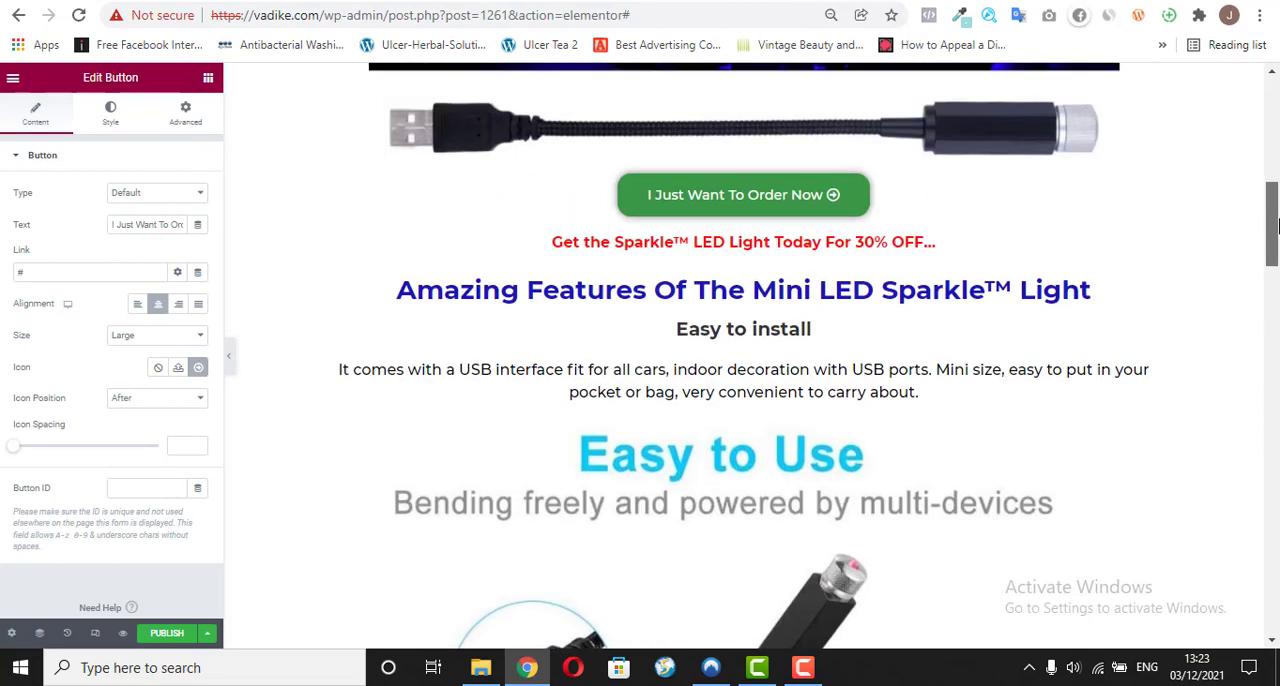
right_click(1157, 287)
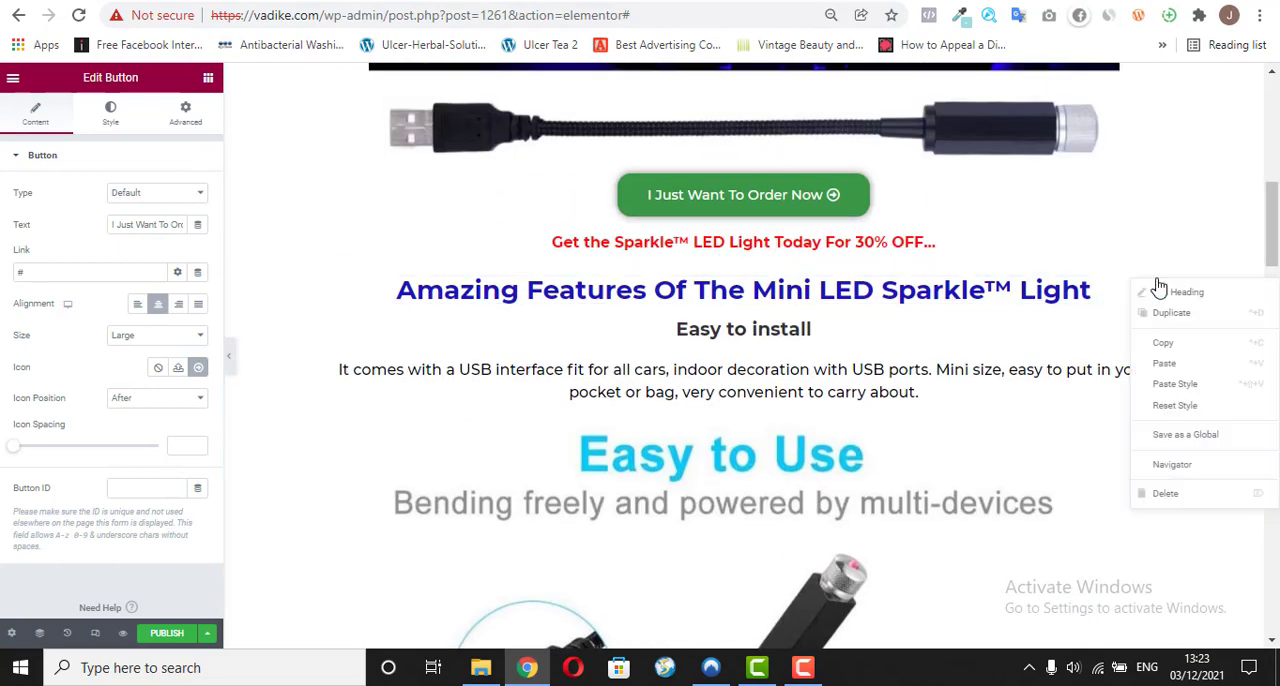
left_click(1185, 343)
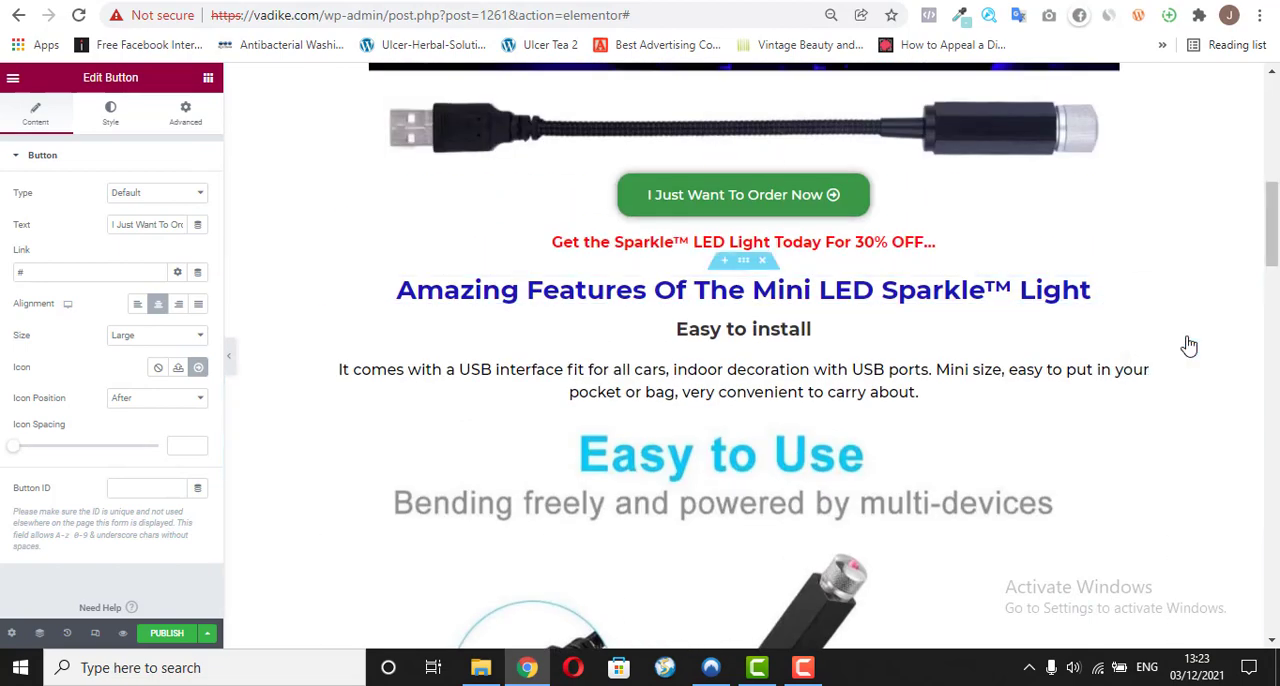
left_click_drag(1272, 272, 1243, 640)
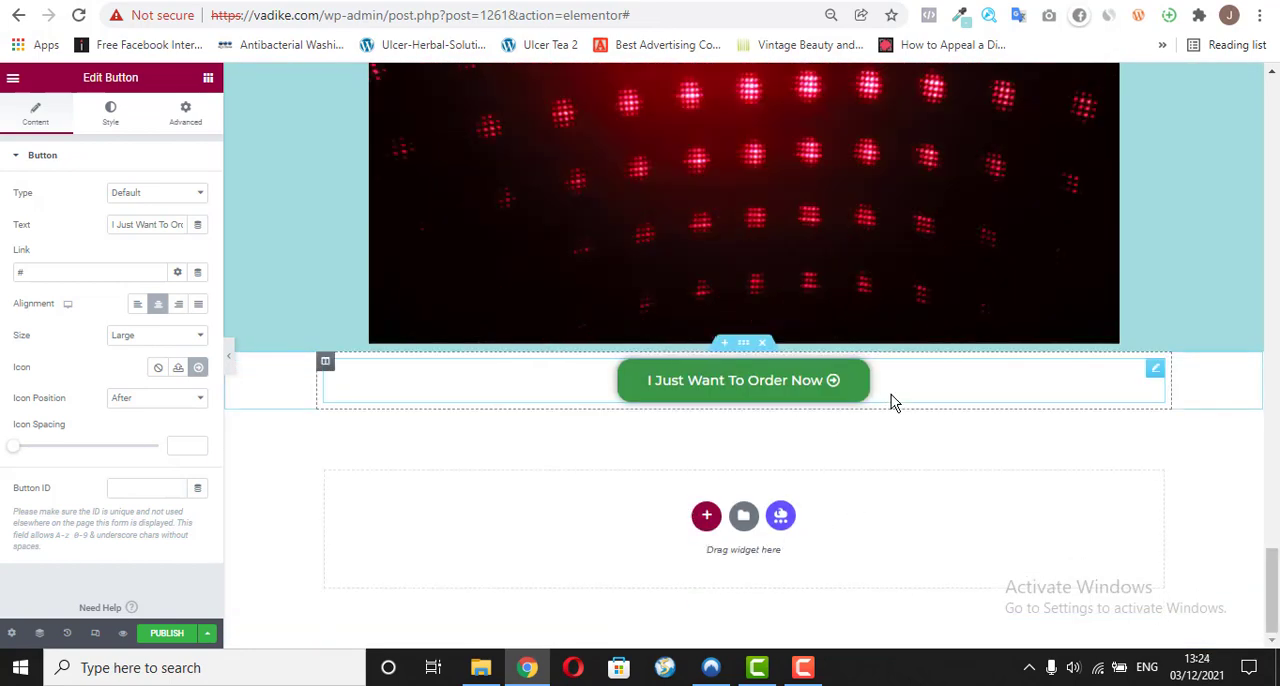
right_click(1150, 372)
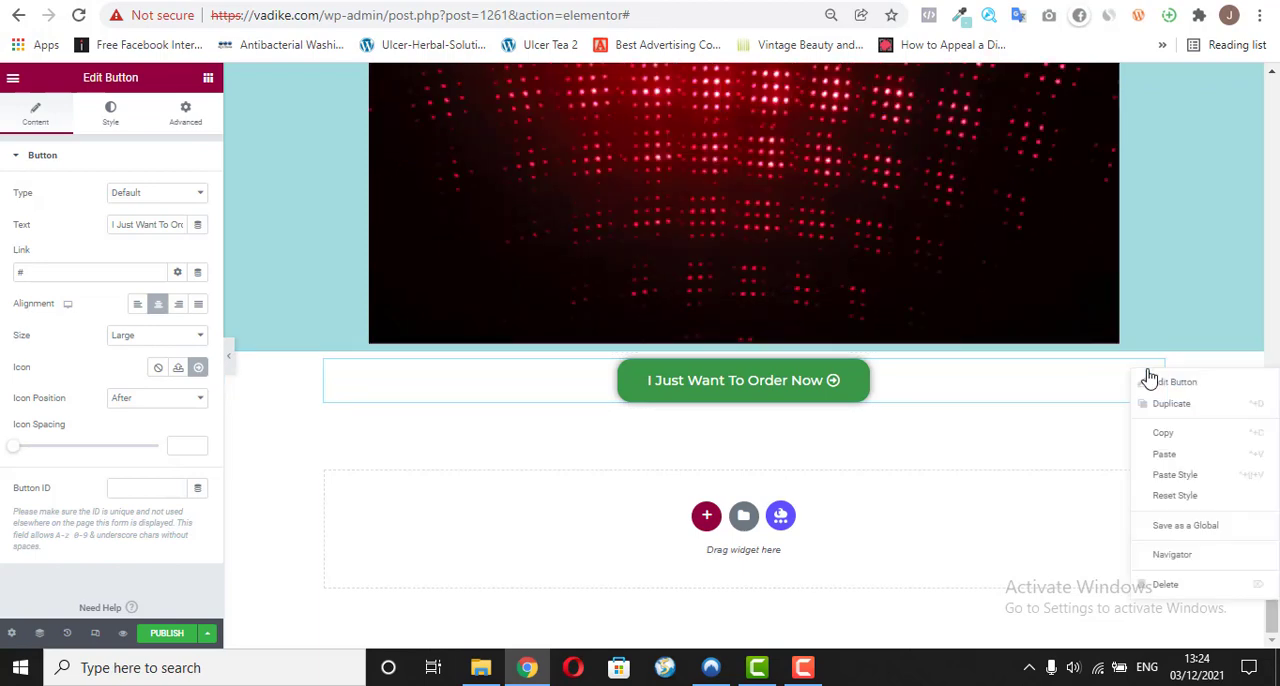
left_click(1165, 454)
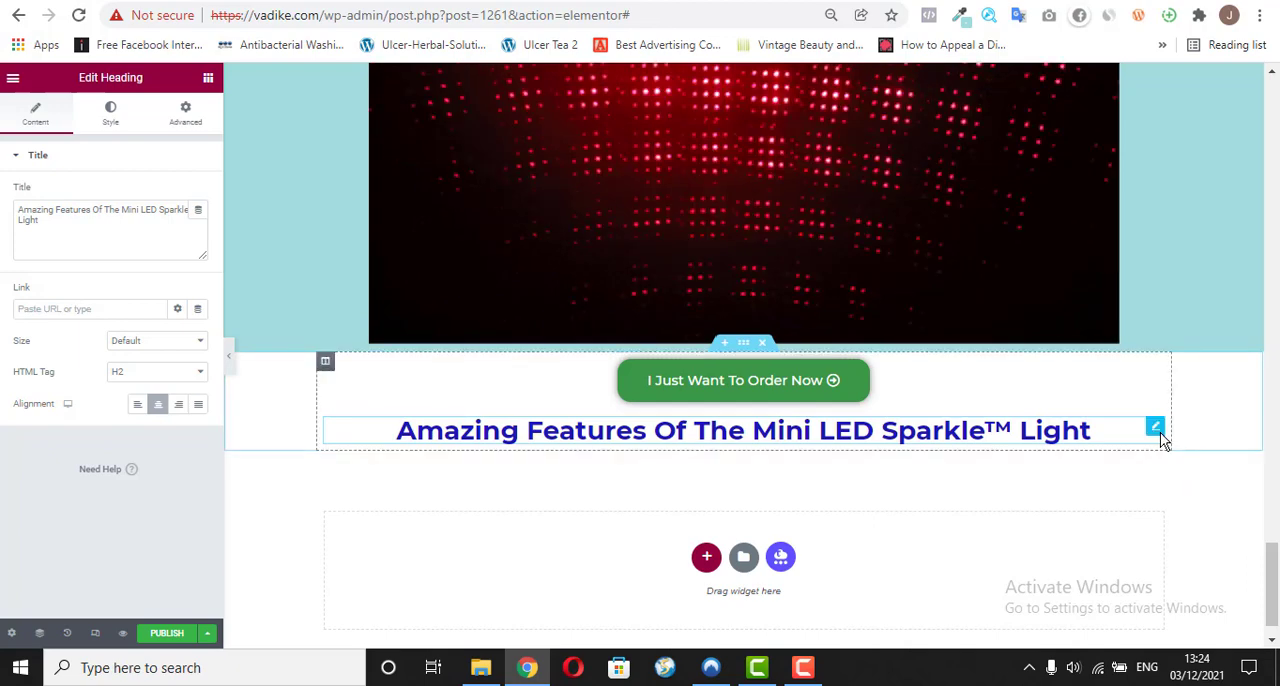
Step: Replace the pasted heading's title with "Here's Why You Need To Get This Mini LED Sparkle™ Light Today" as plain text
triple_click(43, 221)
right_click(43, 221)
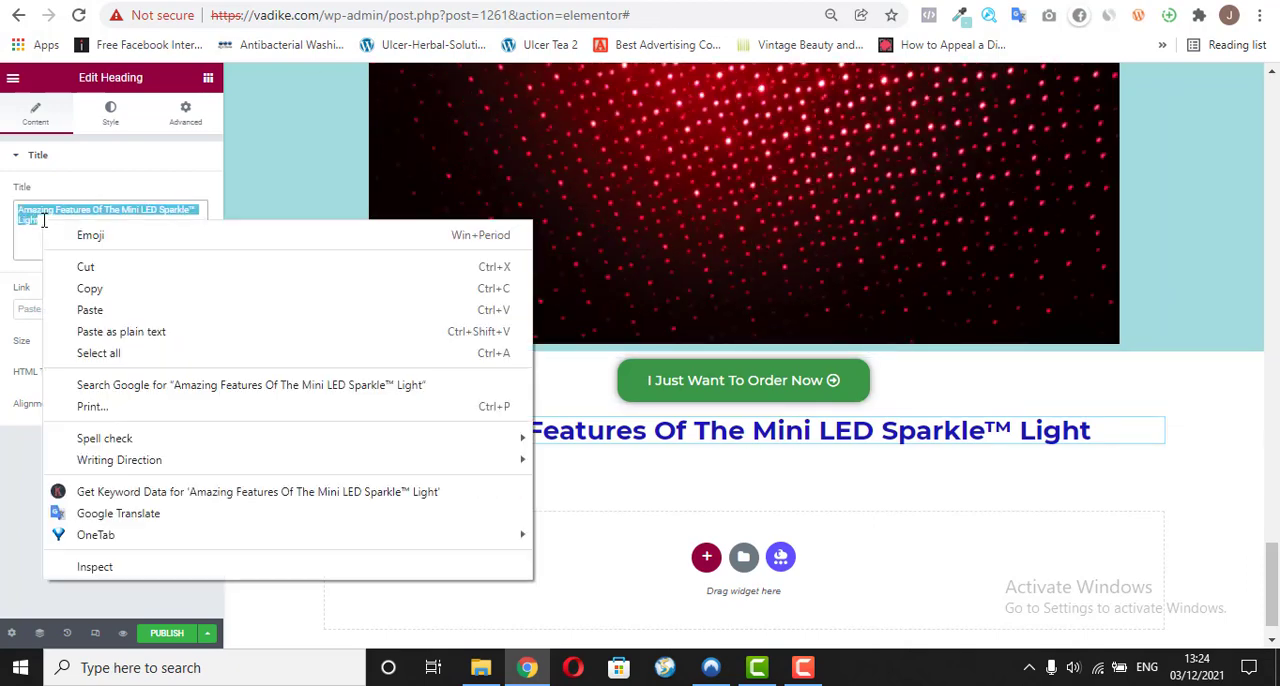
left_click(90, 331)
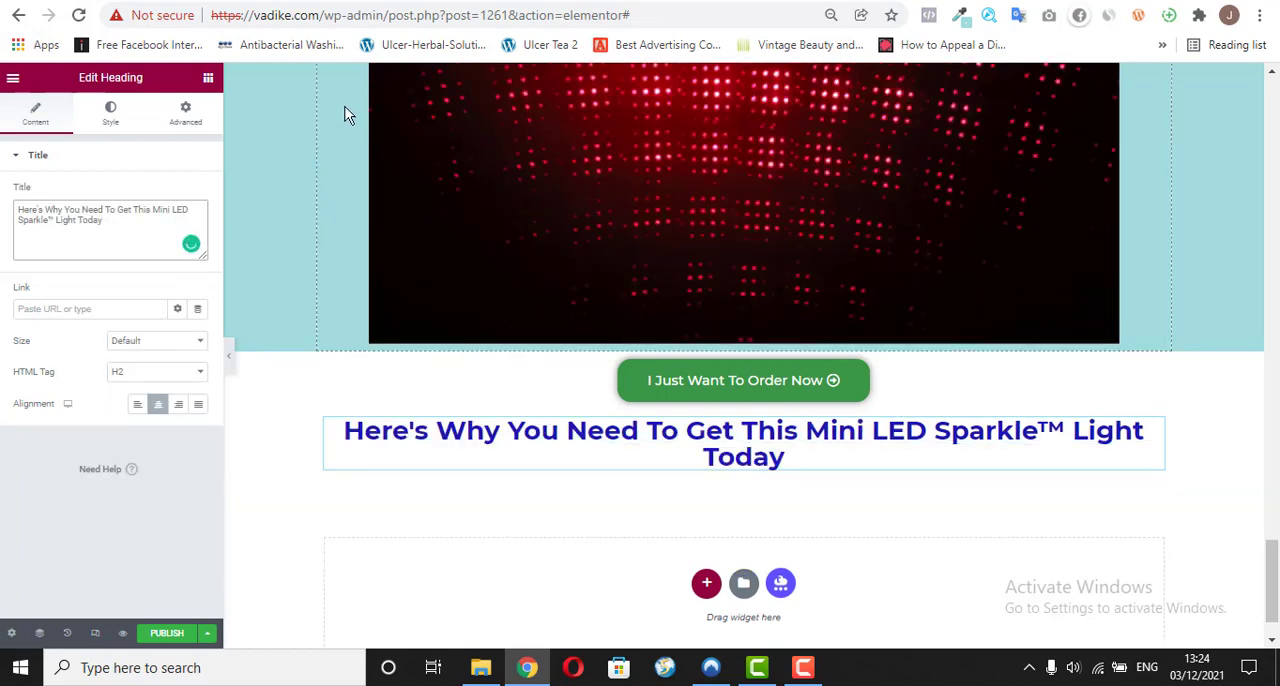
Step: Copy the four bulleted reasons under "Here's Why You Need To Get This Mini LED Sparkle™ Light Today" from vadike.com/o/ and return to the editor
key("ctrl+Tab")
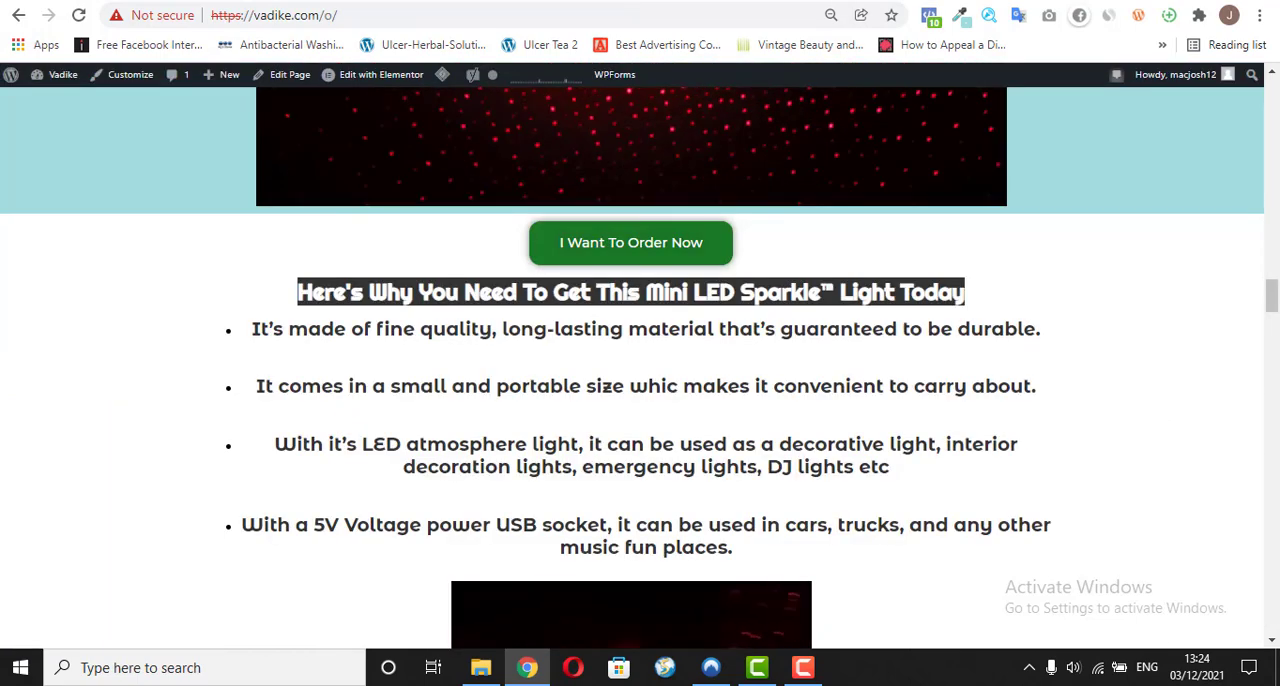
key("ctrl+shift+Tab")
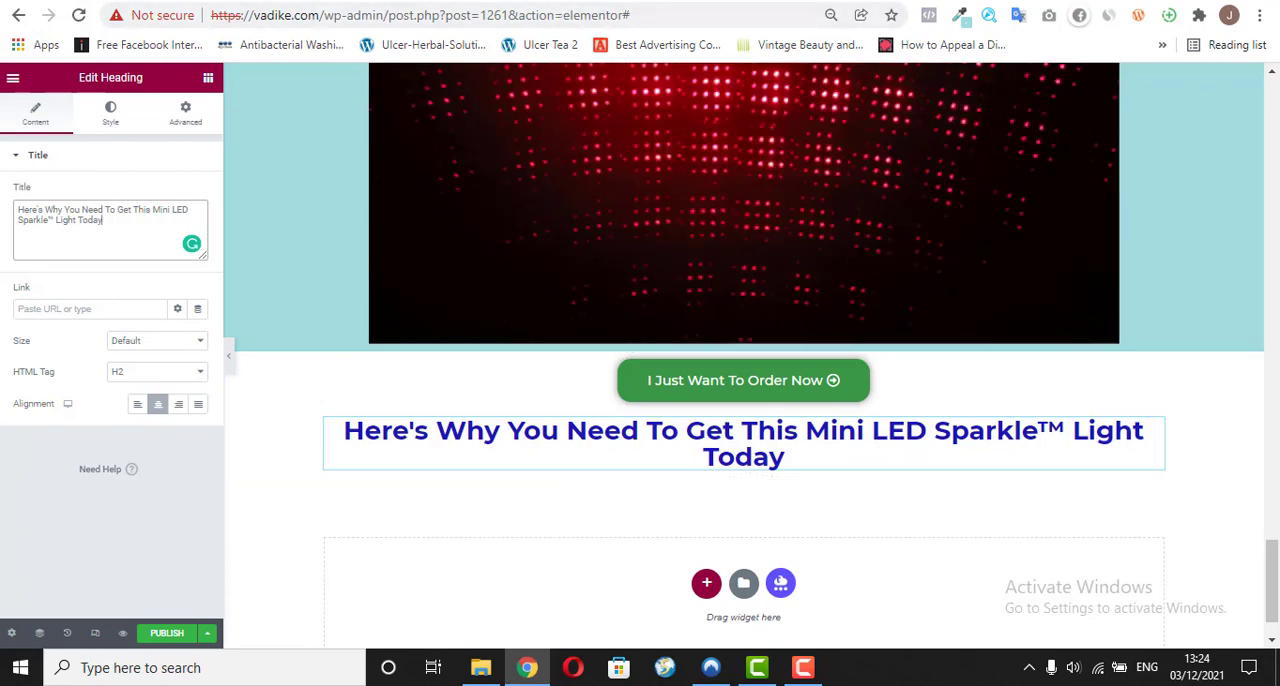
key("ctrl+Tab")
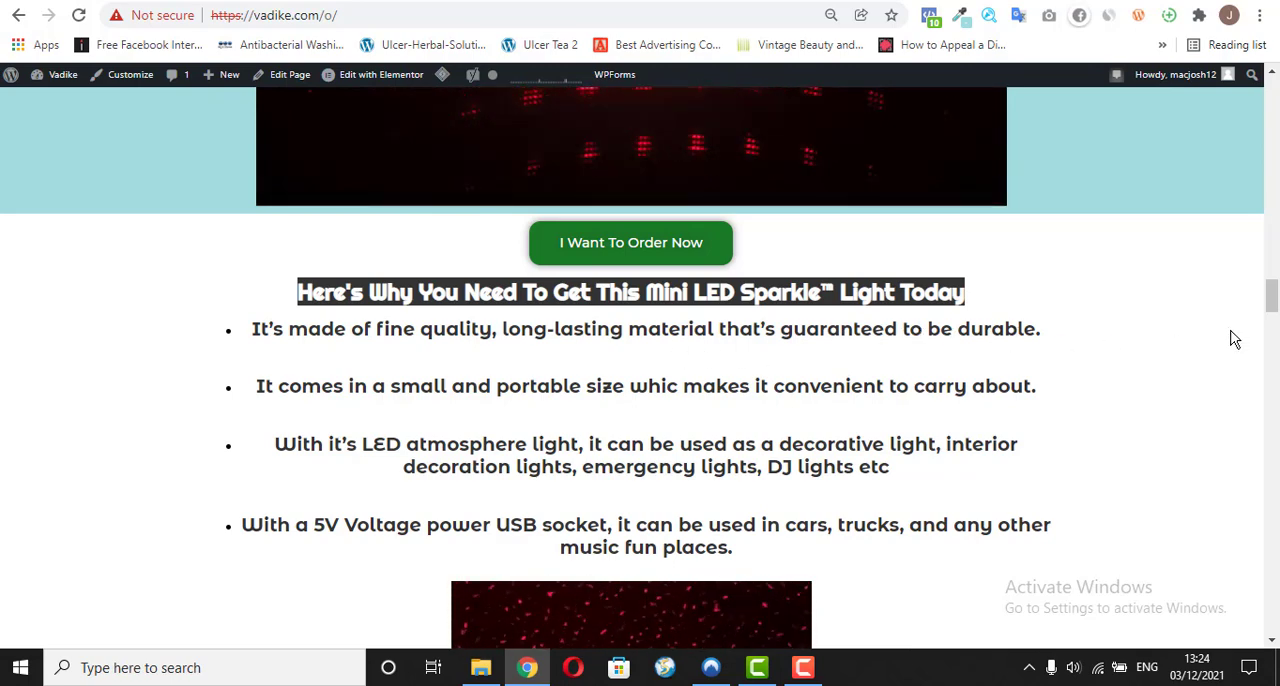
left_click_drag(1277, 299, 1277, 307)
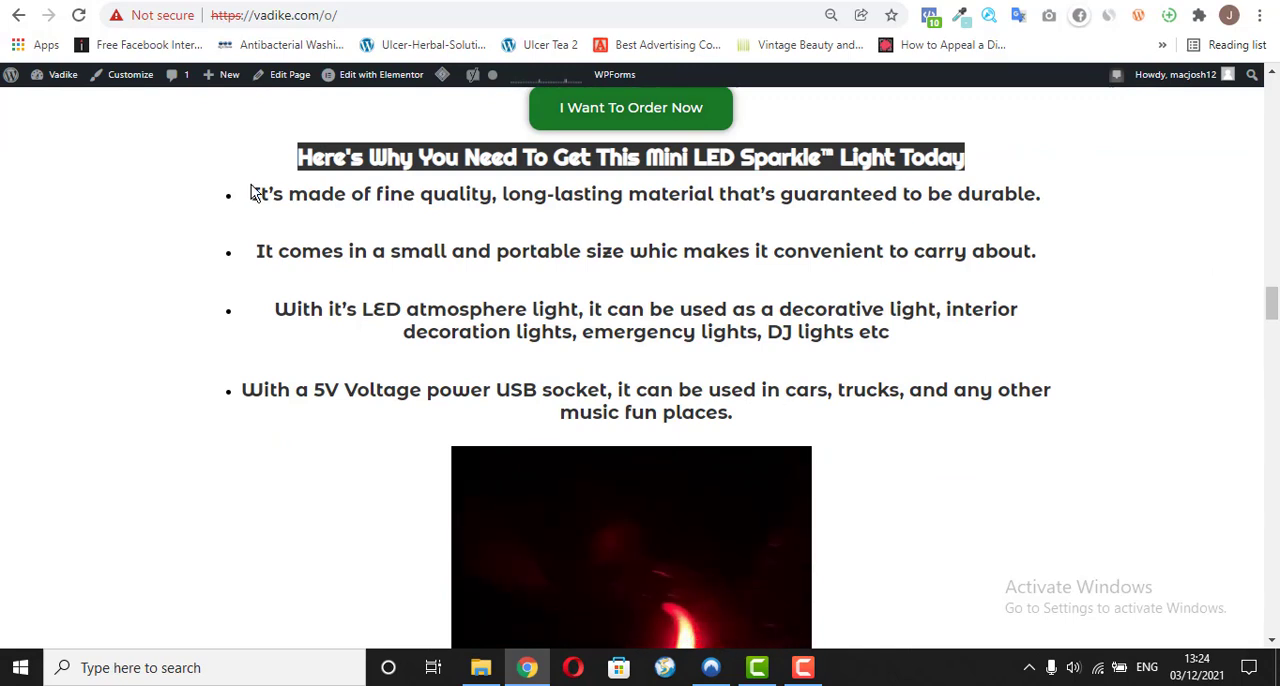
left_click_drag(251, 193, 737, 424)
right_click(712, 414)
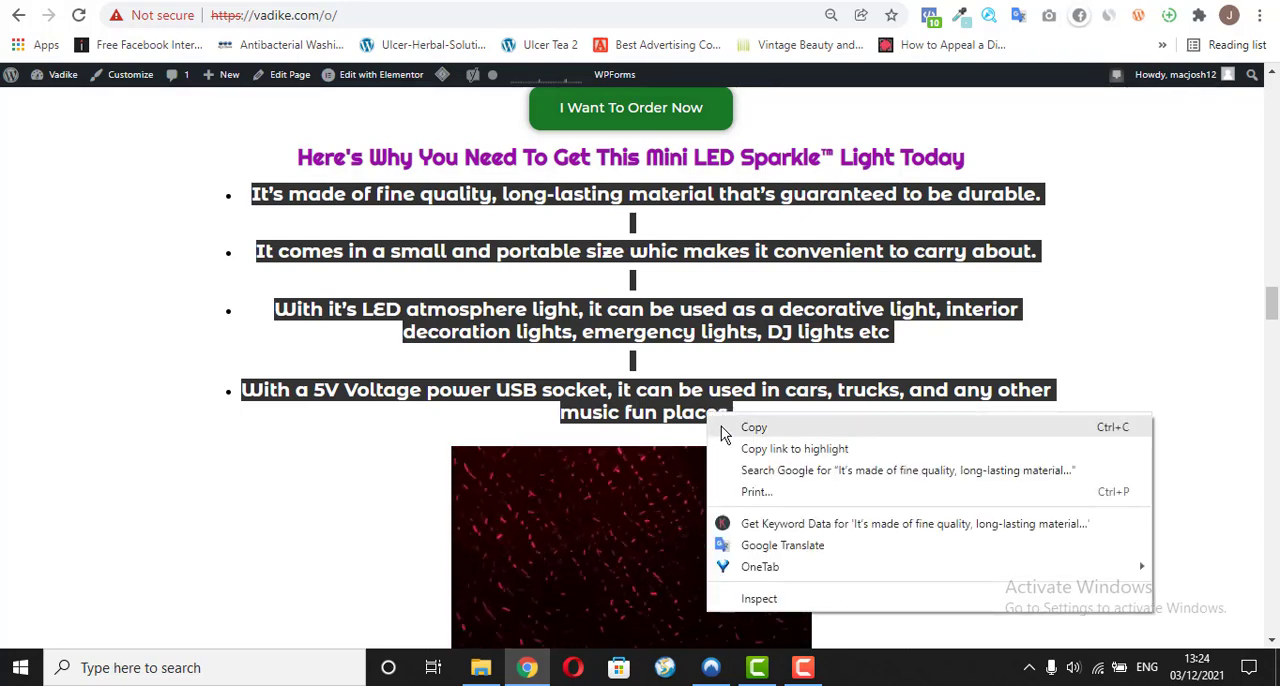
left_click(722, 423)
key("ctrl+Tab")
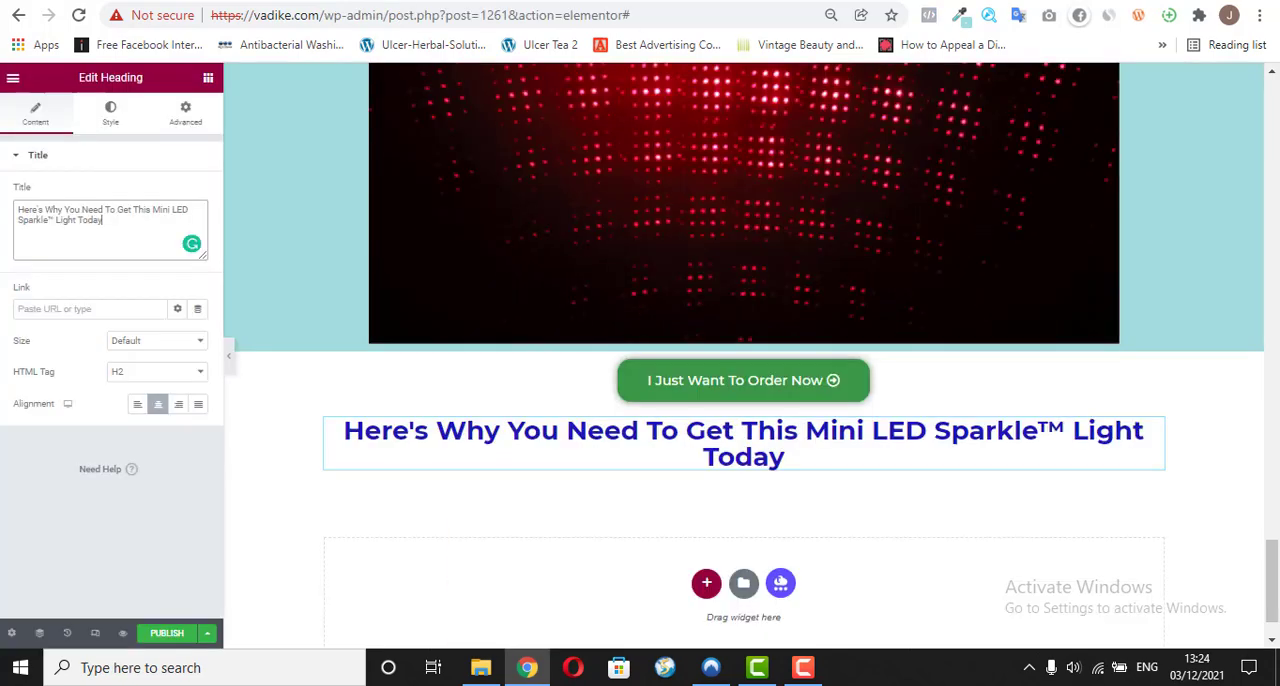
Step: Copy the text widget under "Creates A Romantic Atmosphere" and paste it below the "Here's Why You Need To Get This" heading
left_click_drag(1276, 568, 1276, 422)
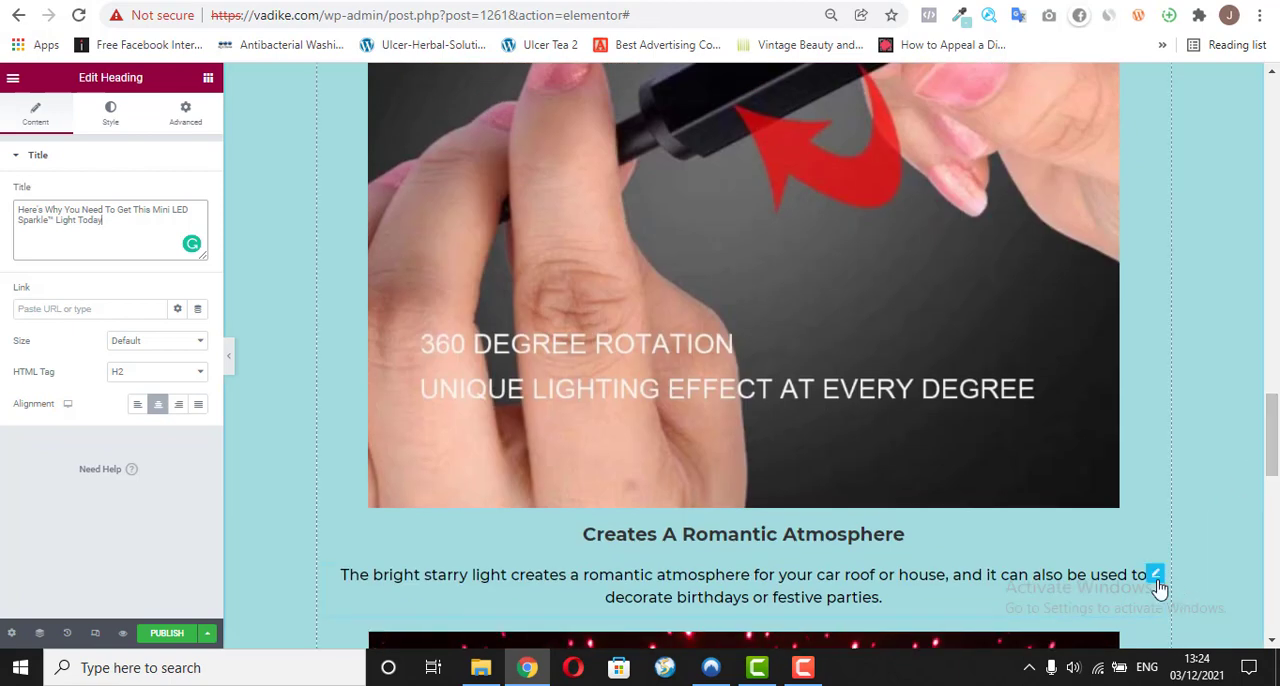
right_click(1157, 585)
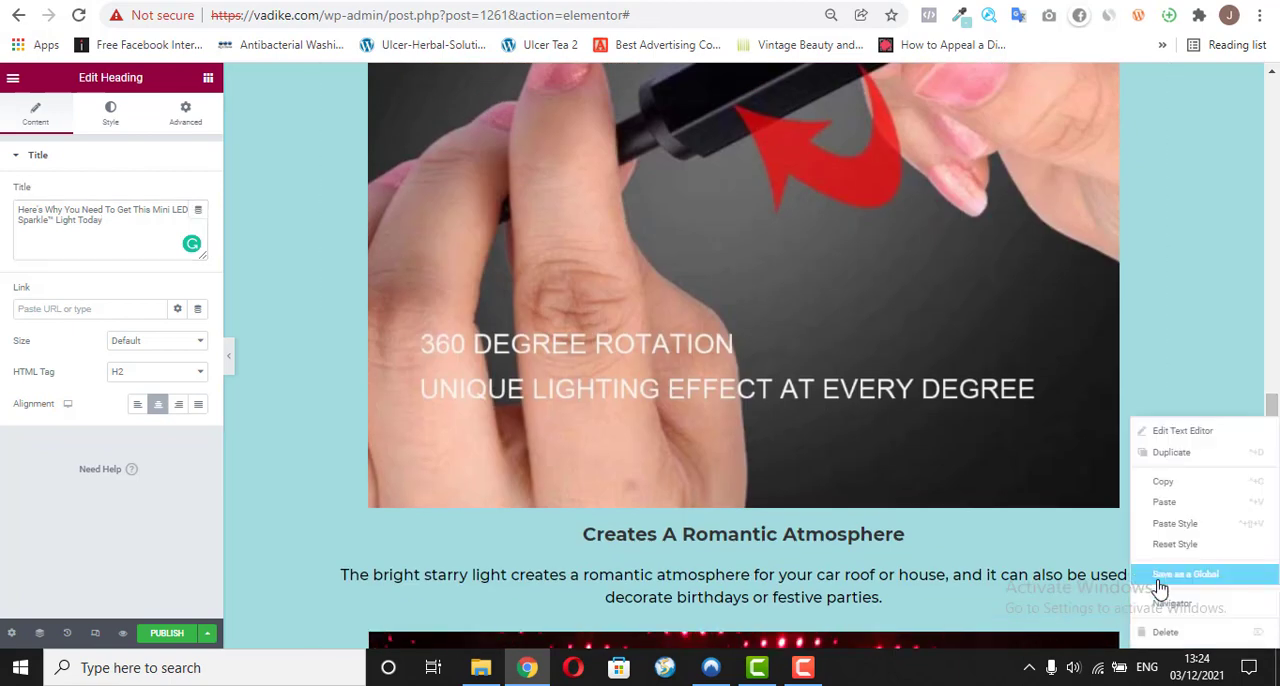
left_click(1179, 495)
left_click_drag(1274, 430, 1274, 568)
right_click(1129, 427)
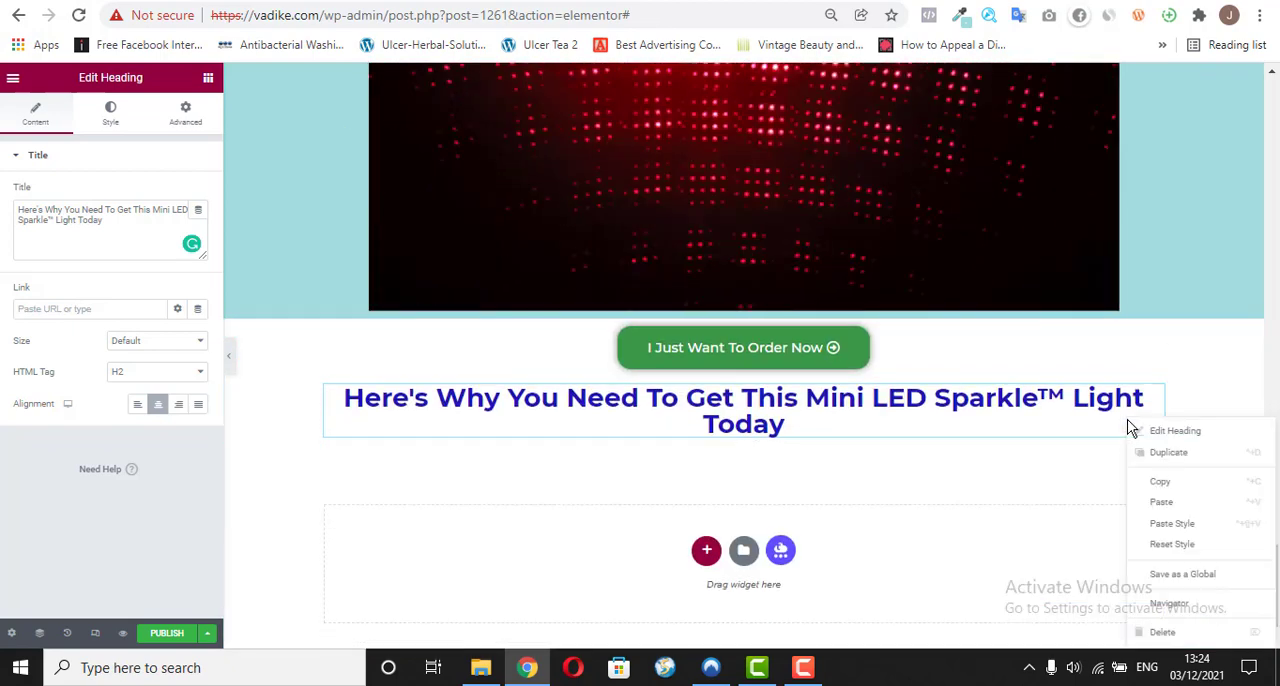
left_click(1174, 502)
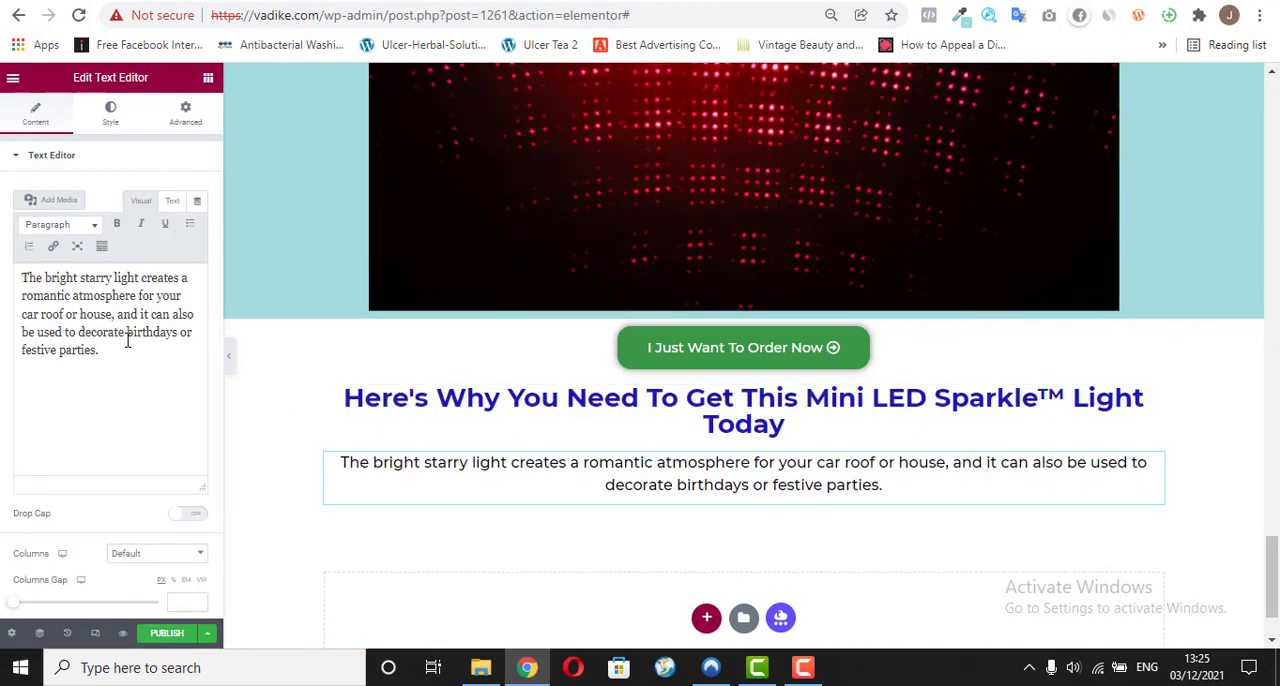
Step: Replace the pasted widget's text with the four copied reasons as plain text and format them as a bulleted list
key("ctrl+a")
right_click(89, 305)
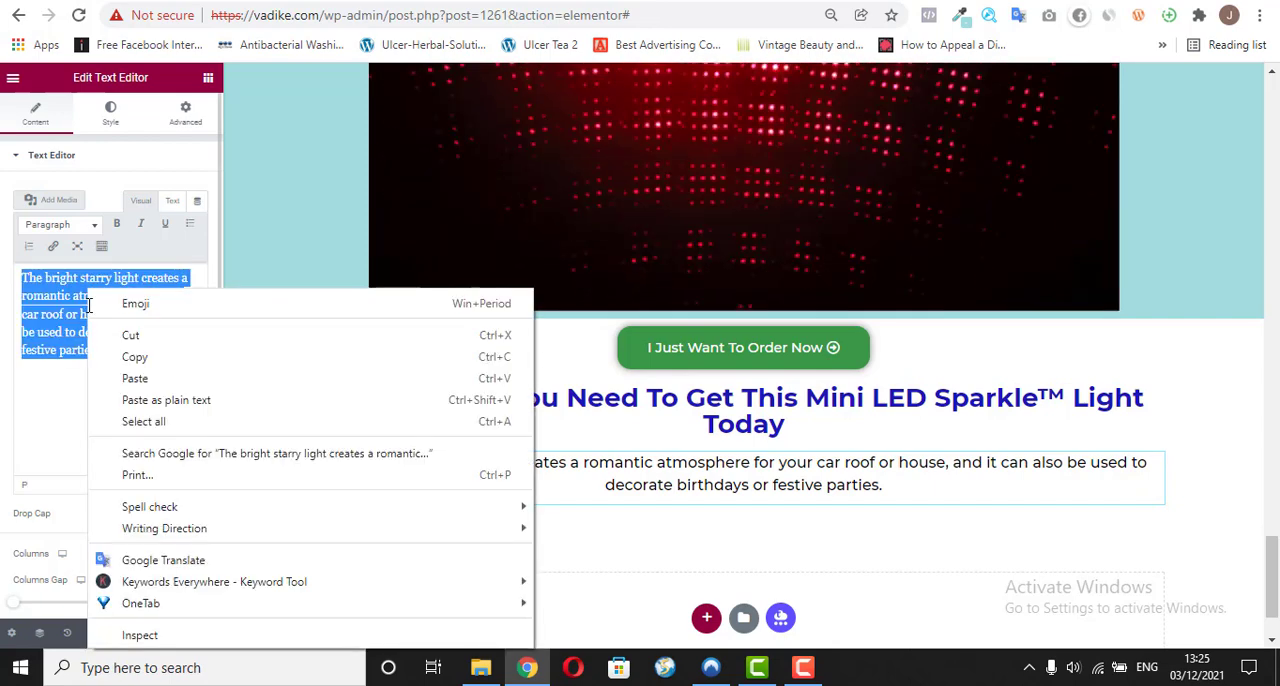
left_click(138, 410)
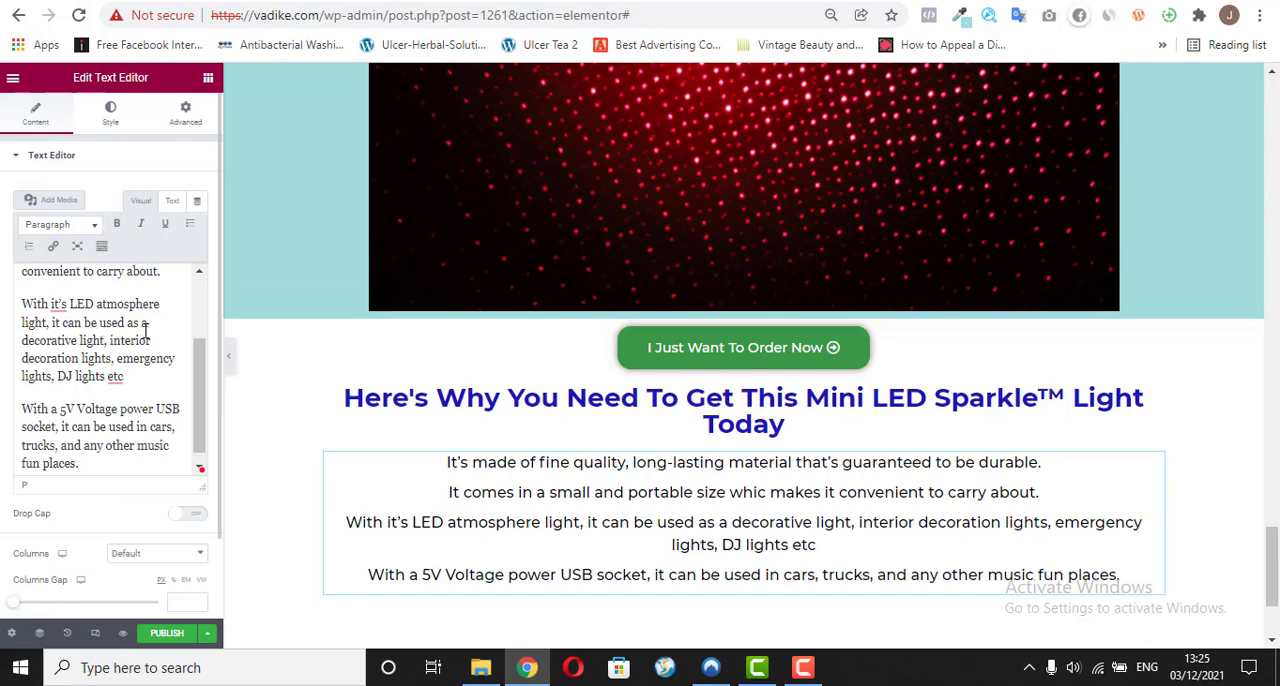
scroll(198, 310, "up", 2)
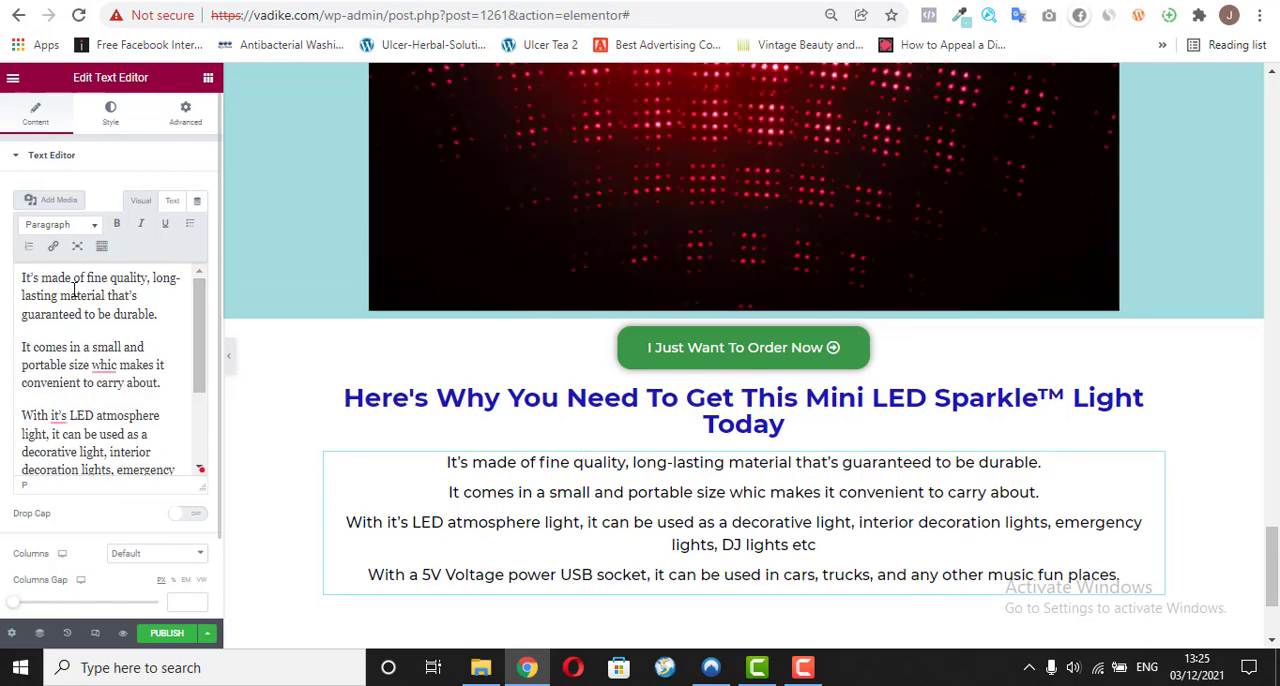
key("ctrl+a")
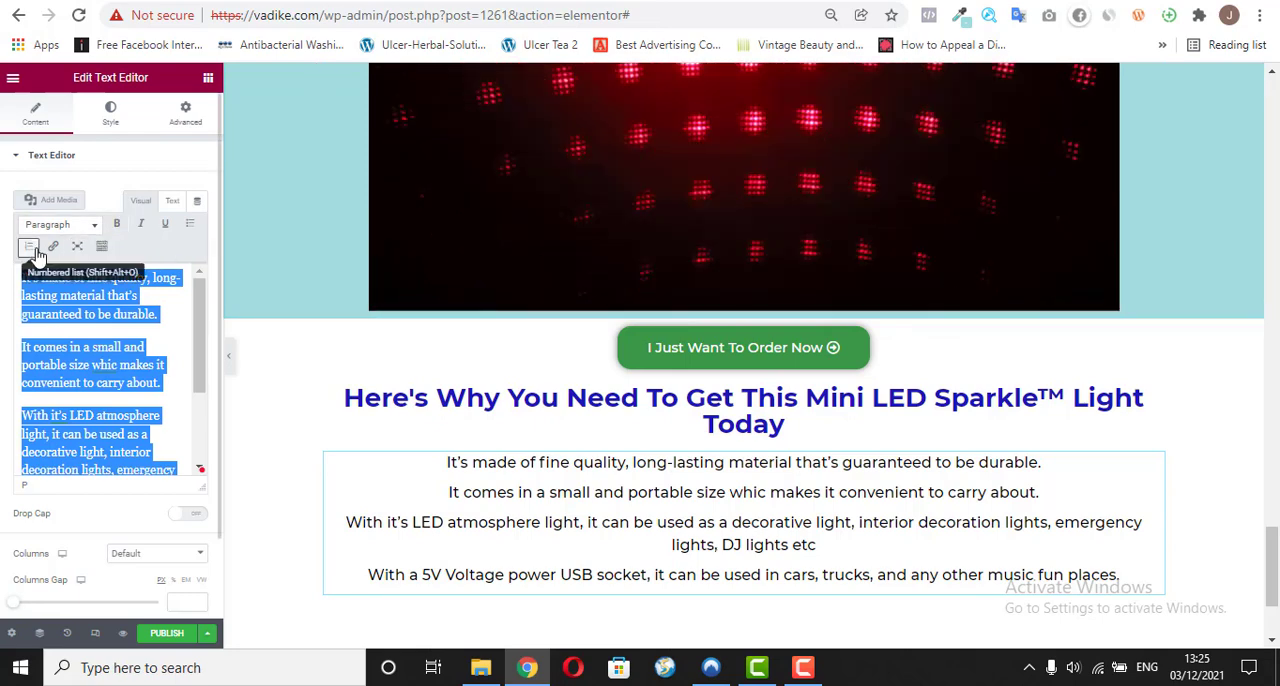
left_click(190, 226)
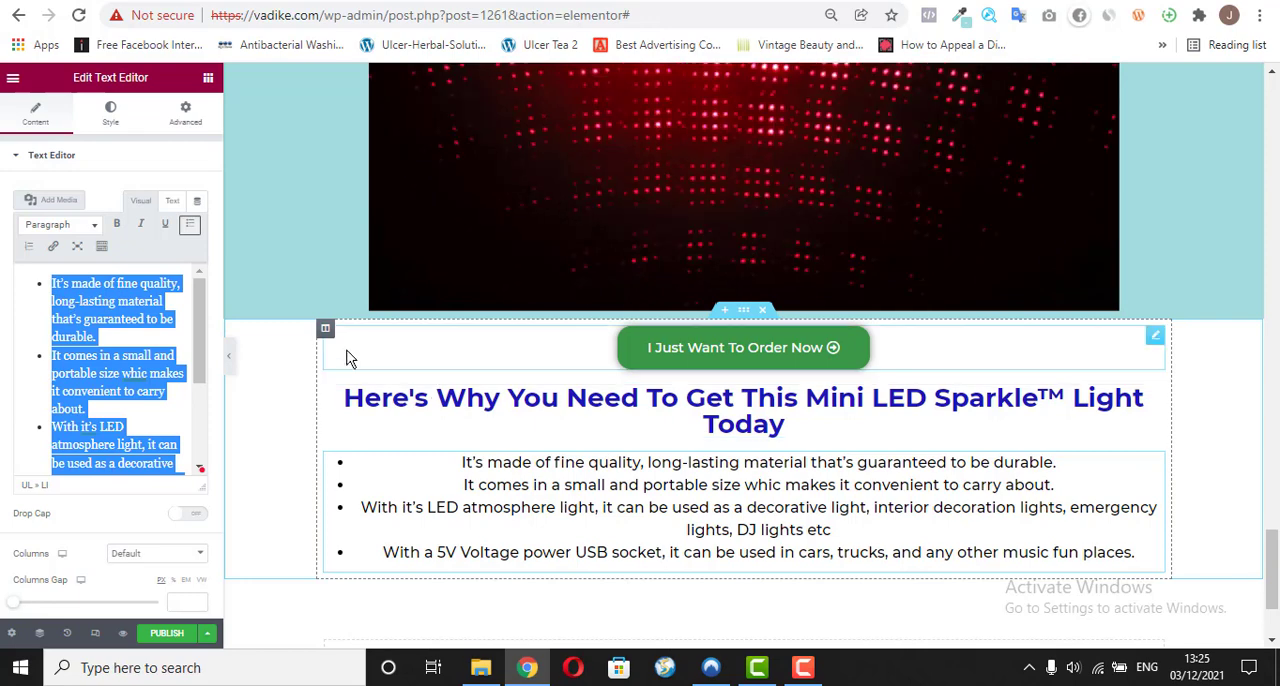
Step: Insert a blank line between each of the four bulleted reasons, from "It's made of fine quality" to "With a 5V Voltage power USB socket"
left_click(112, 343)
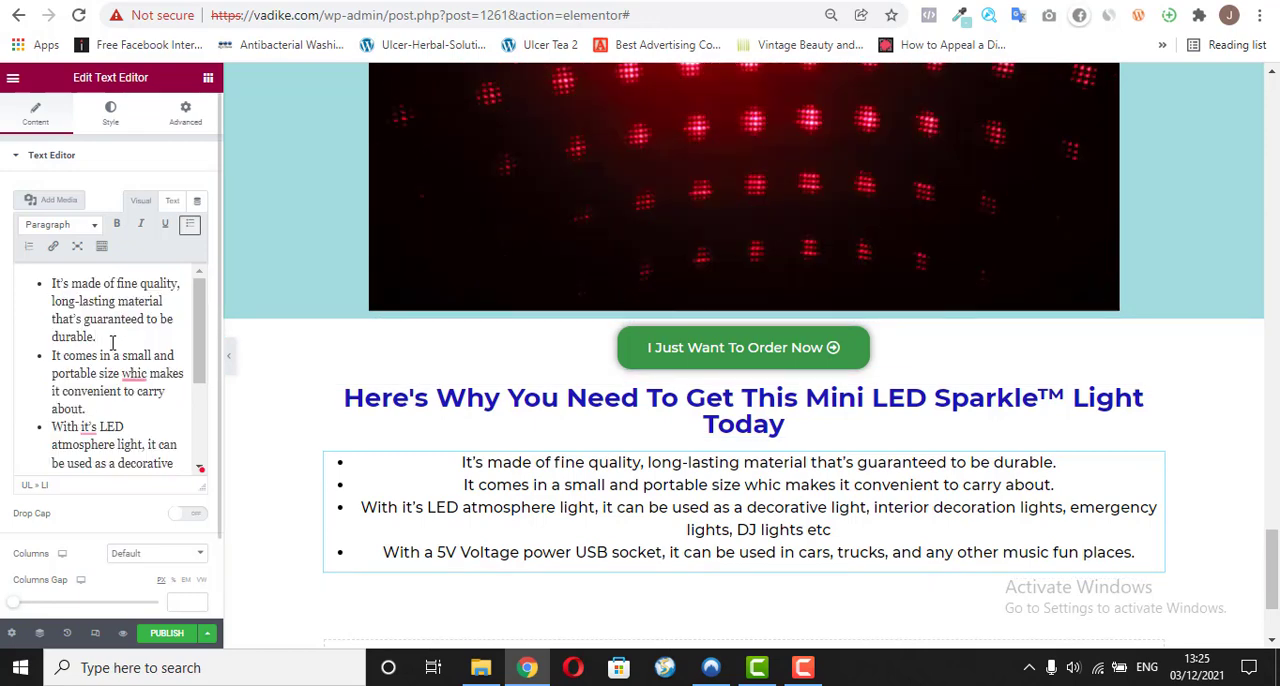
key("Return")
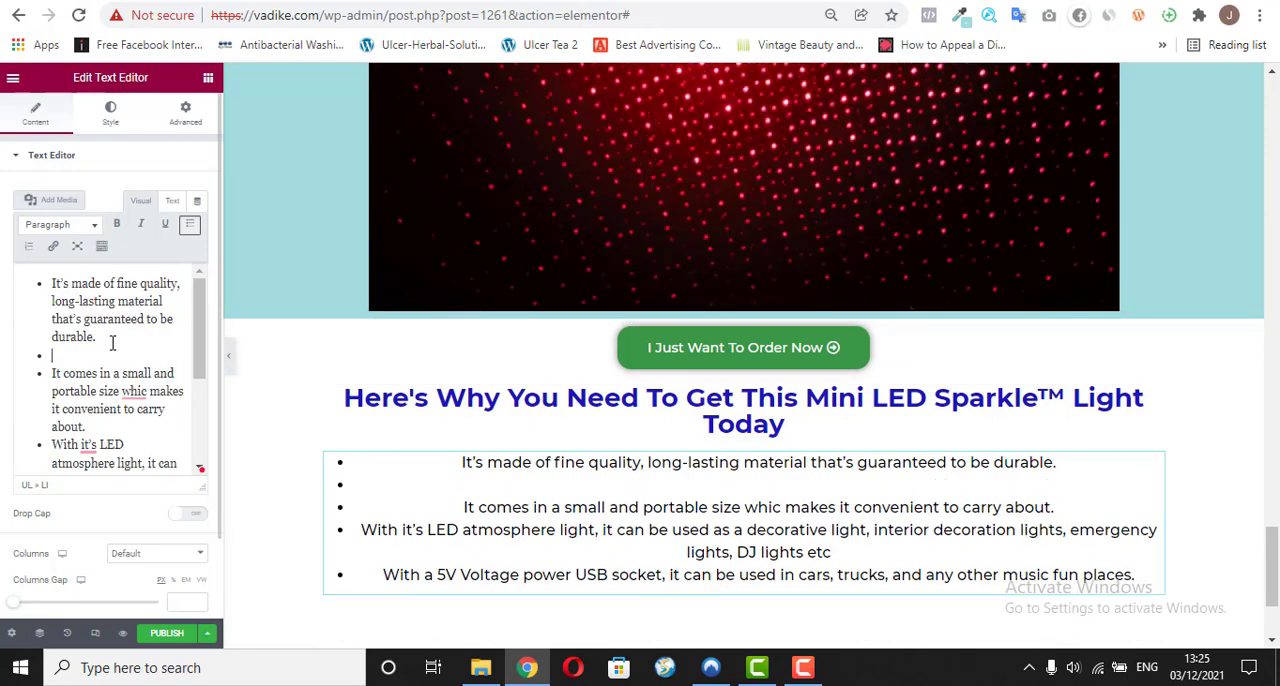
key("Return")
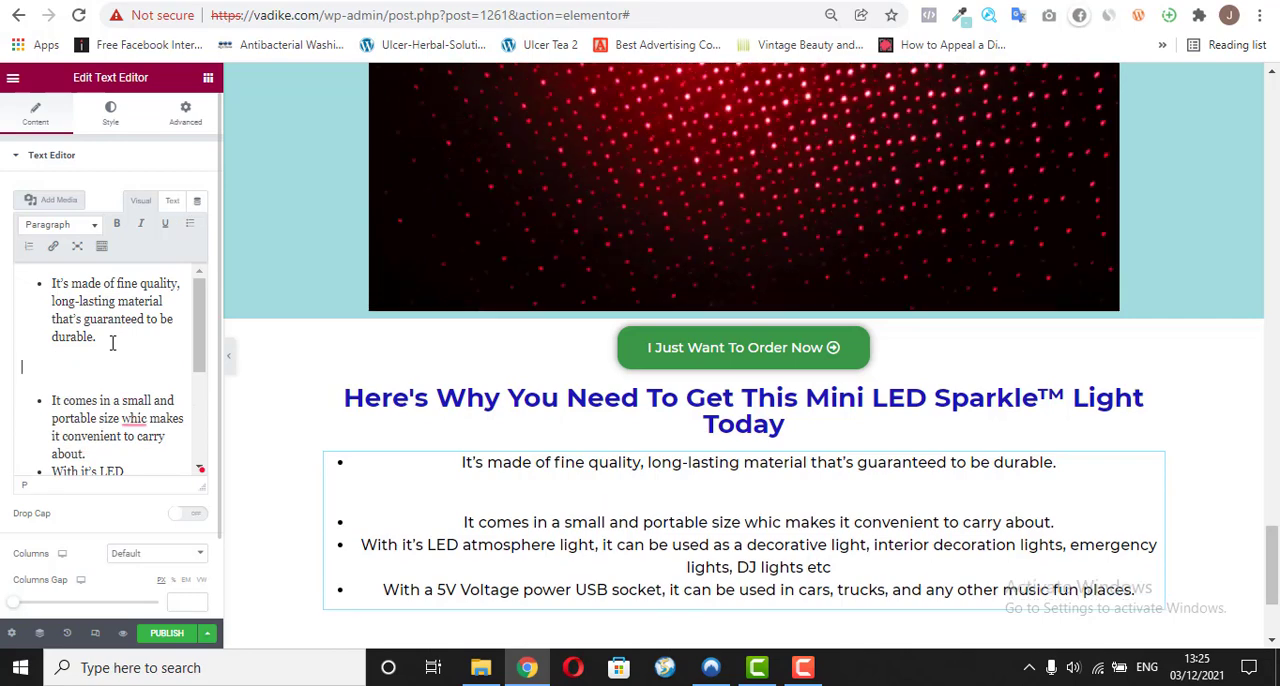
key("BackSpace")
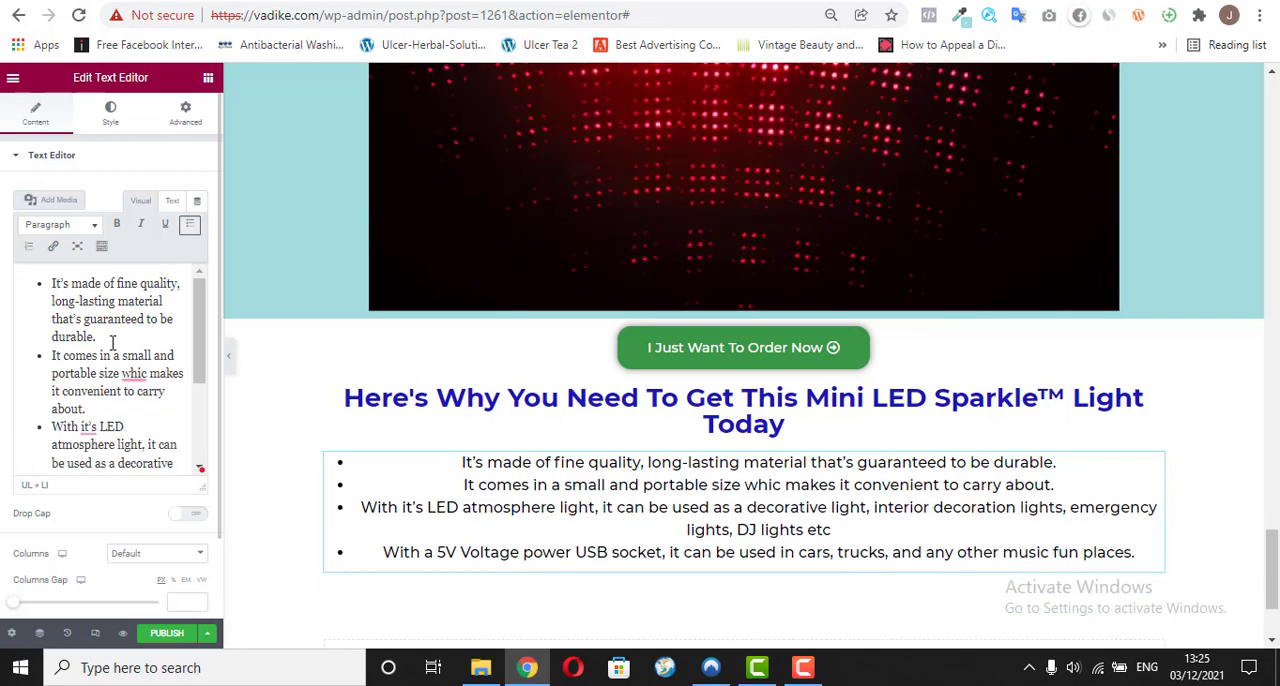
key("Return")
key("Return")
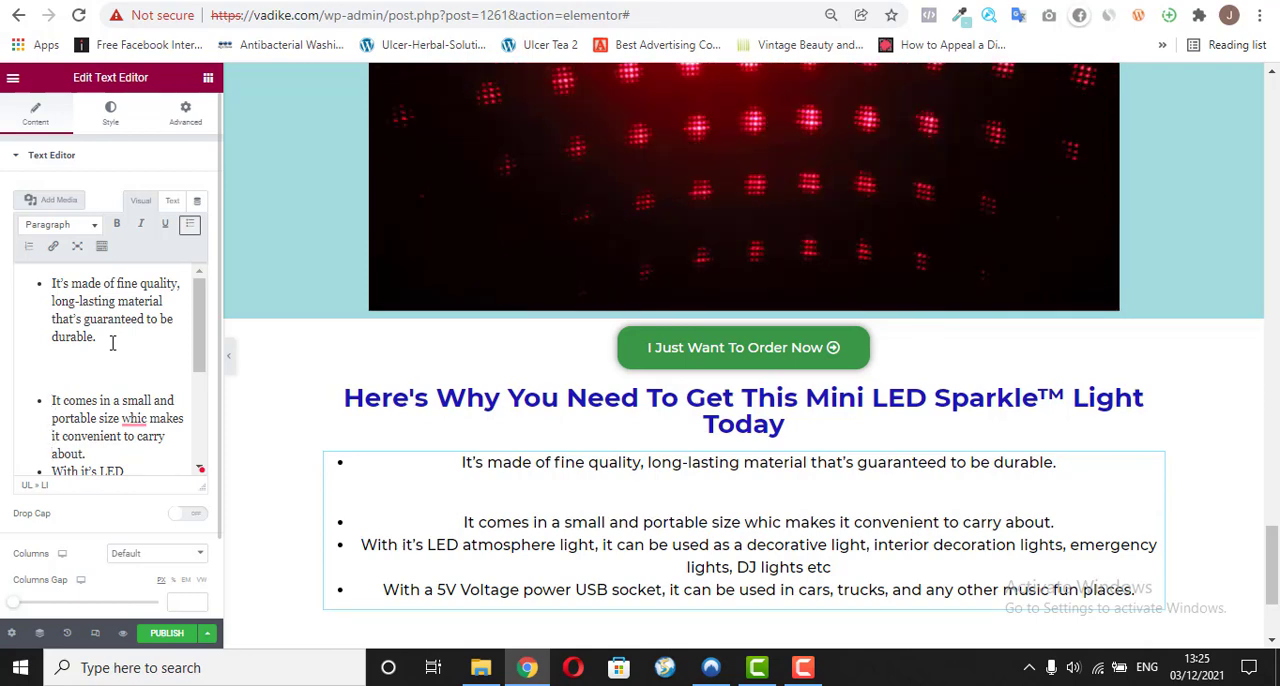
key("Down")
key("Return")
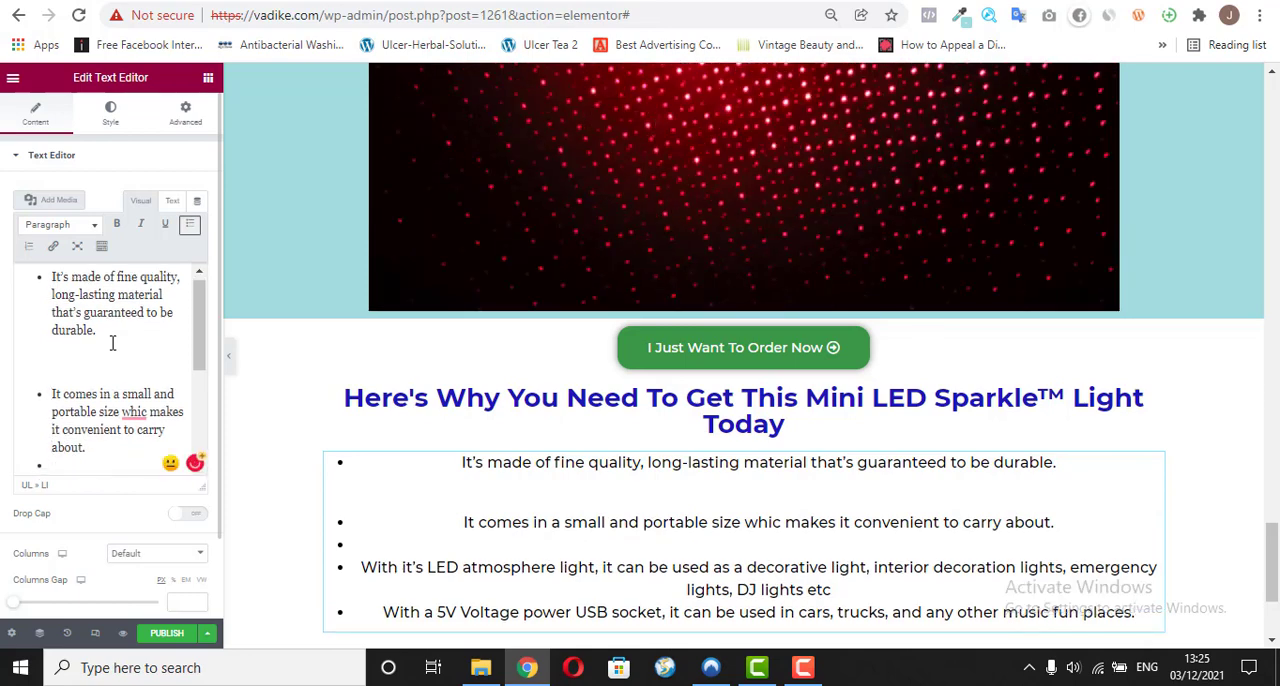
key("Return")
key("Down")
key("Down")
key("Down")
key("Down")
key("Down")
key("Down")
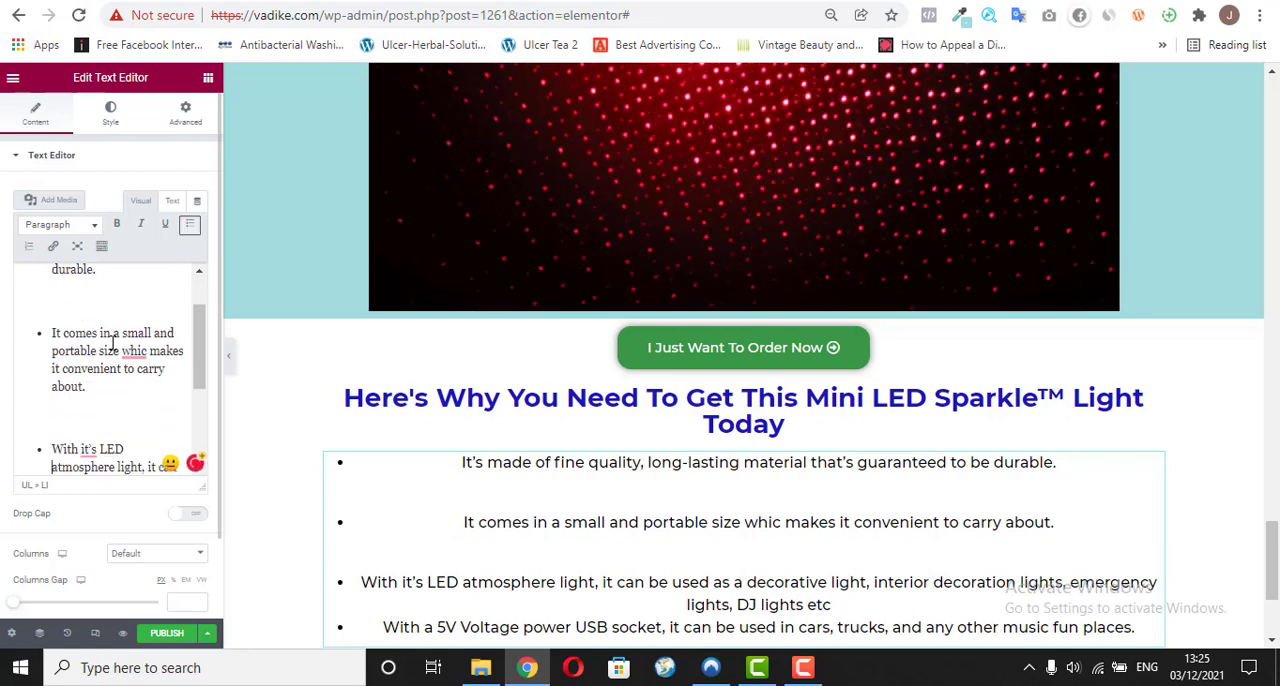
key("Down")
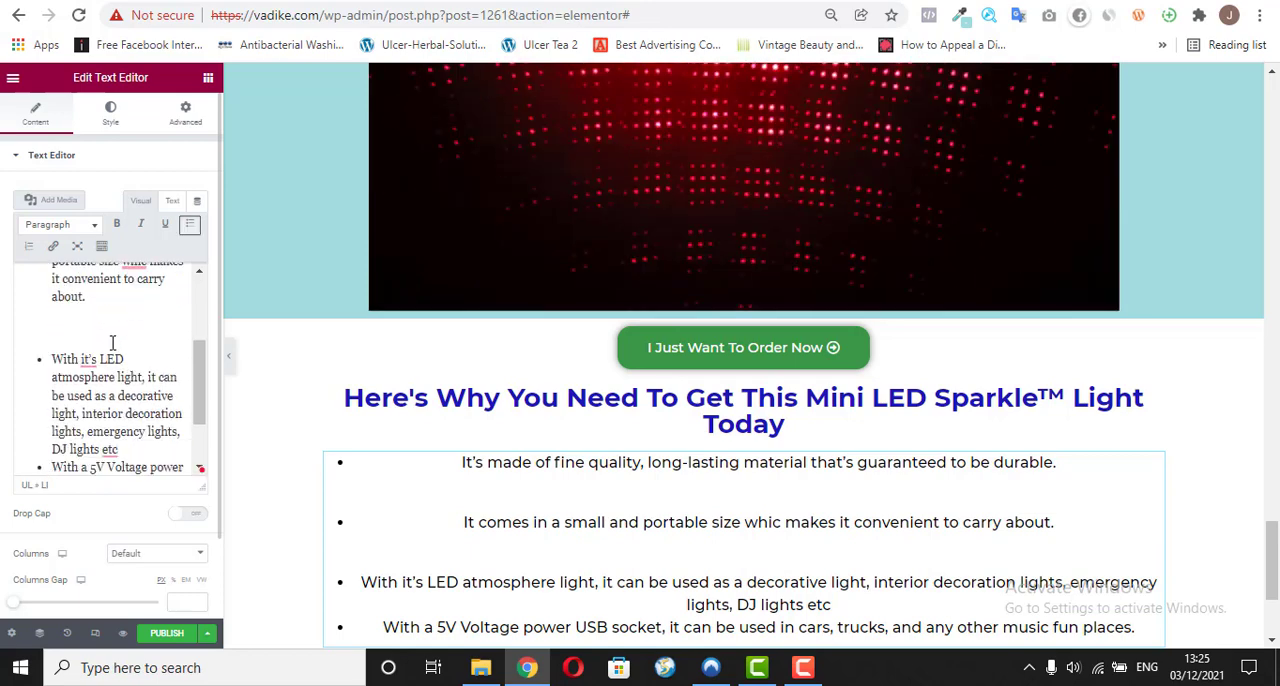
key("Return")
key("BackSpace")
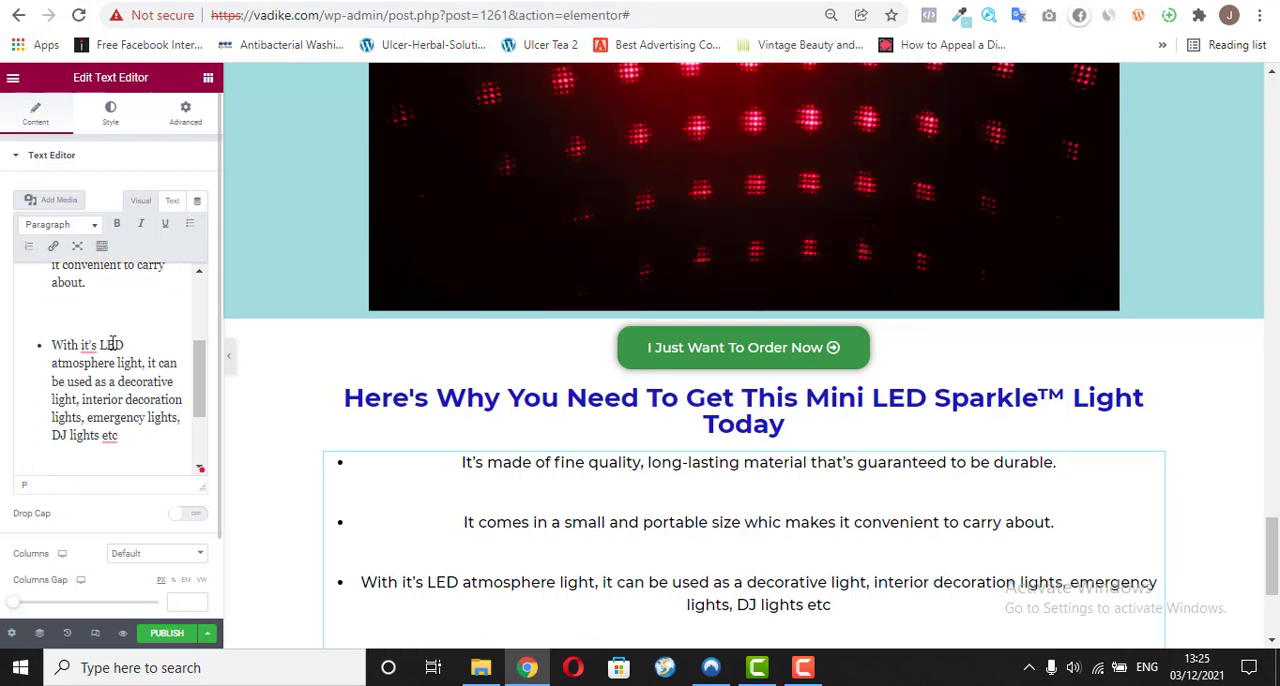
key("Down")
key("Down")
key("Down")
key("Down")
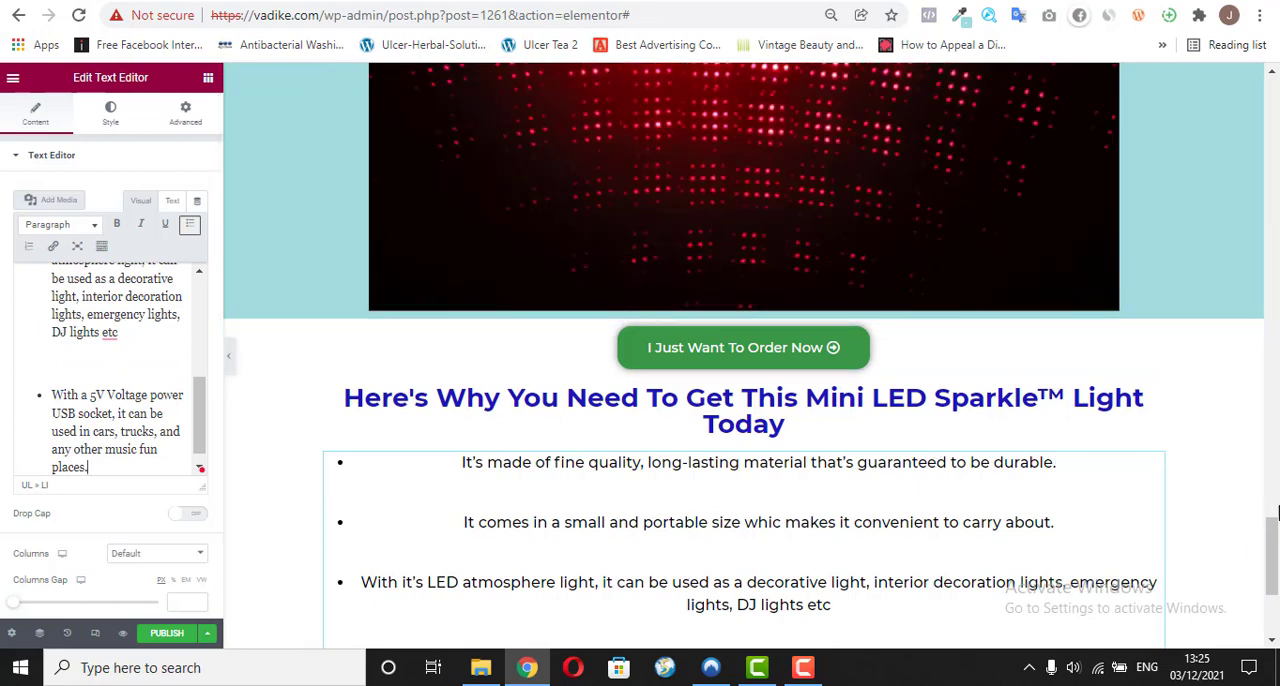
Step: Make all the text of the bulleted reasons list bold
mouse_move(1269, 525)
left_mouse_down()
mouse_move(1270, 550)
mouse_move(1269, 528)
left_mouse_up()
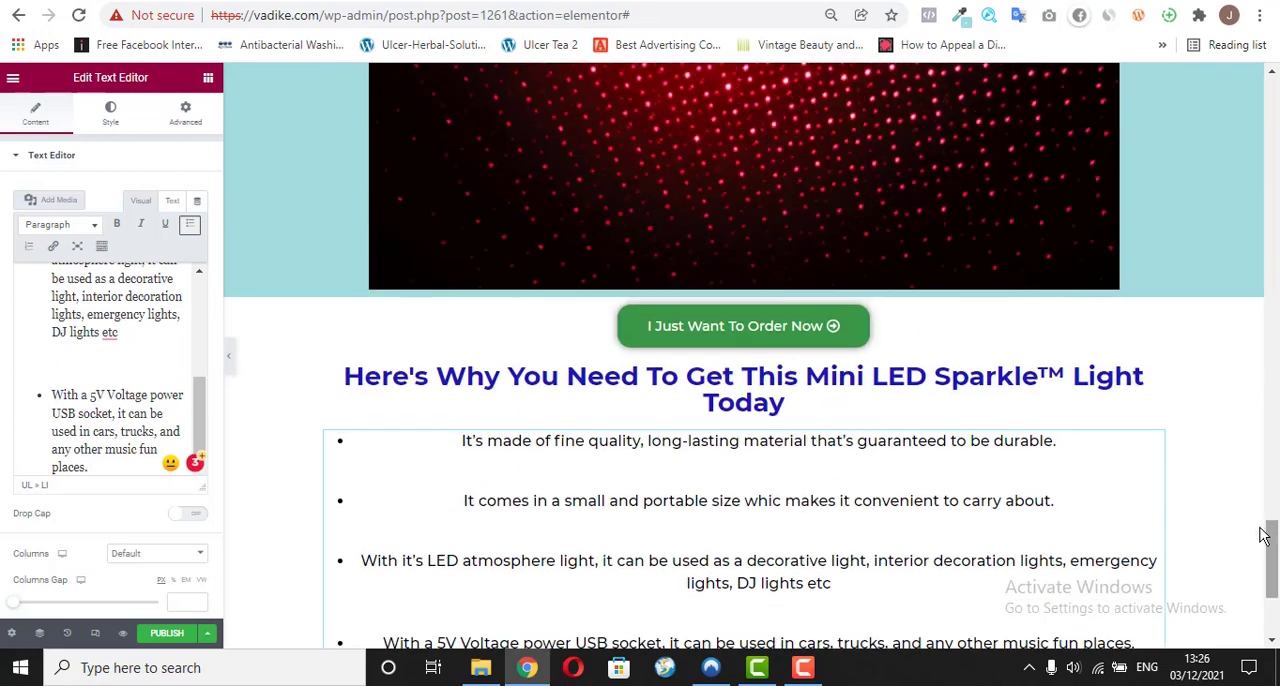
left_click(131, 354)
key("ctrl+a")
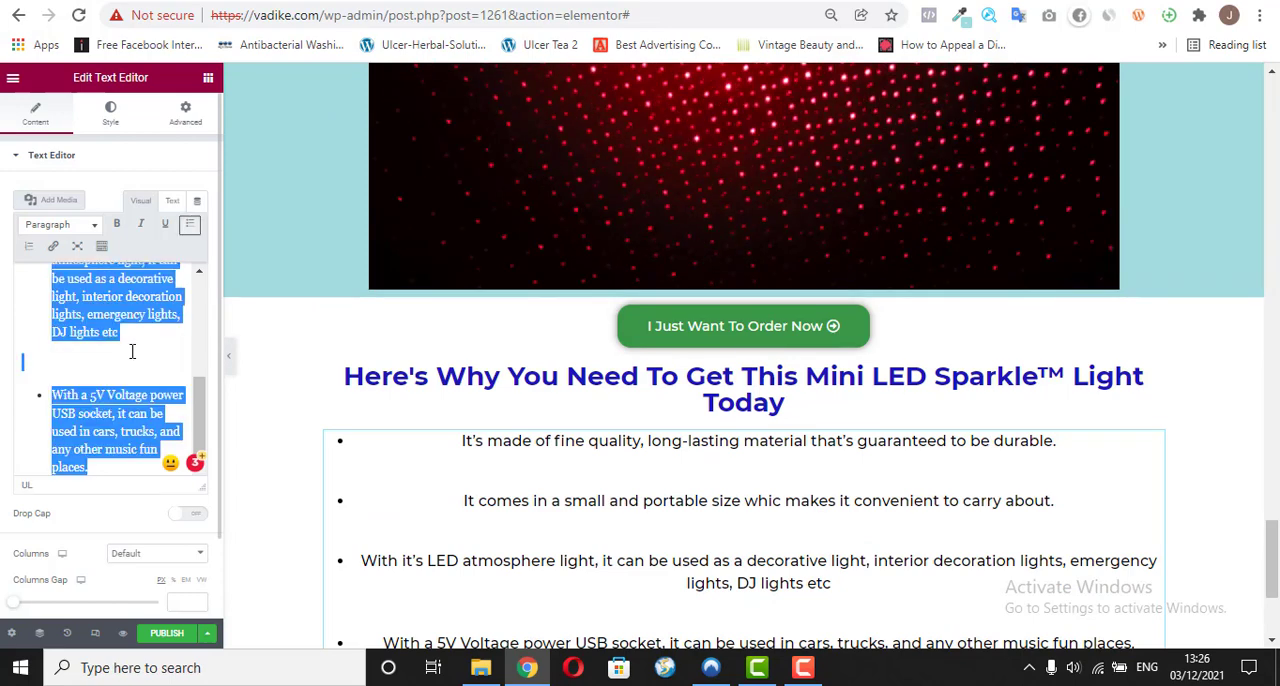
left_click(115, 230)
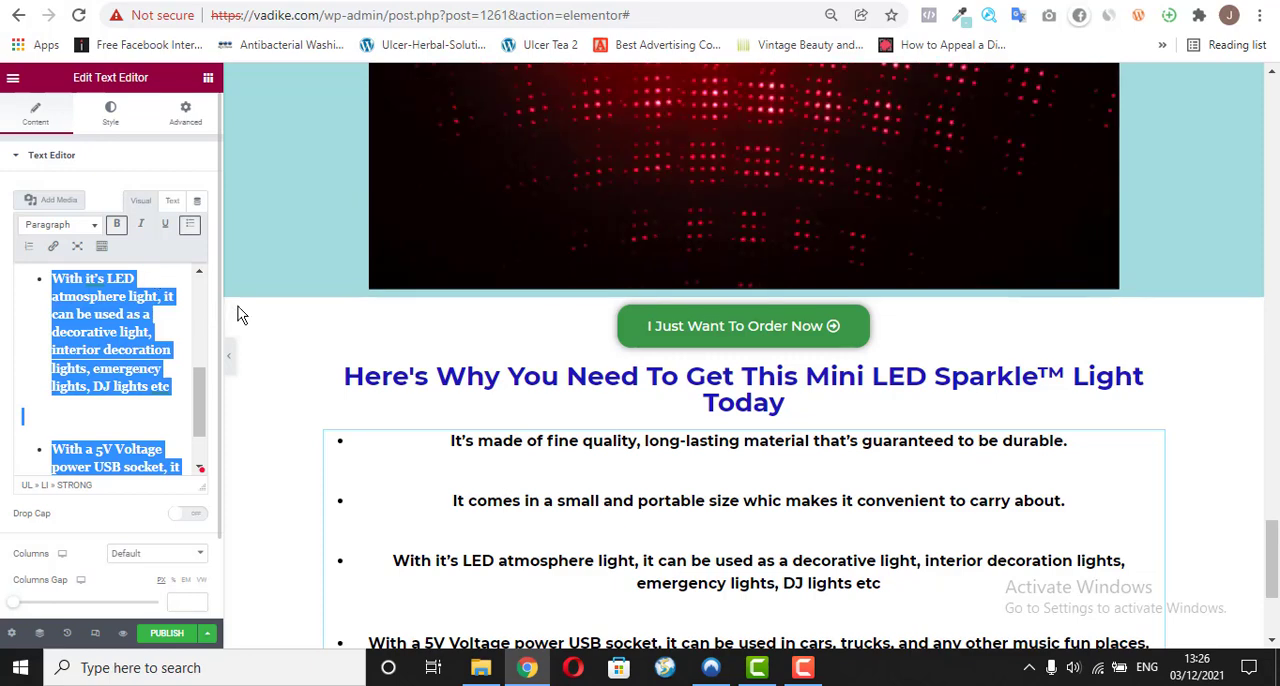
left_click_drag(1275, 545, 1277, 565)
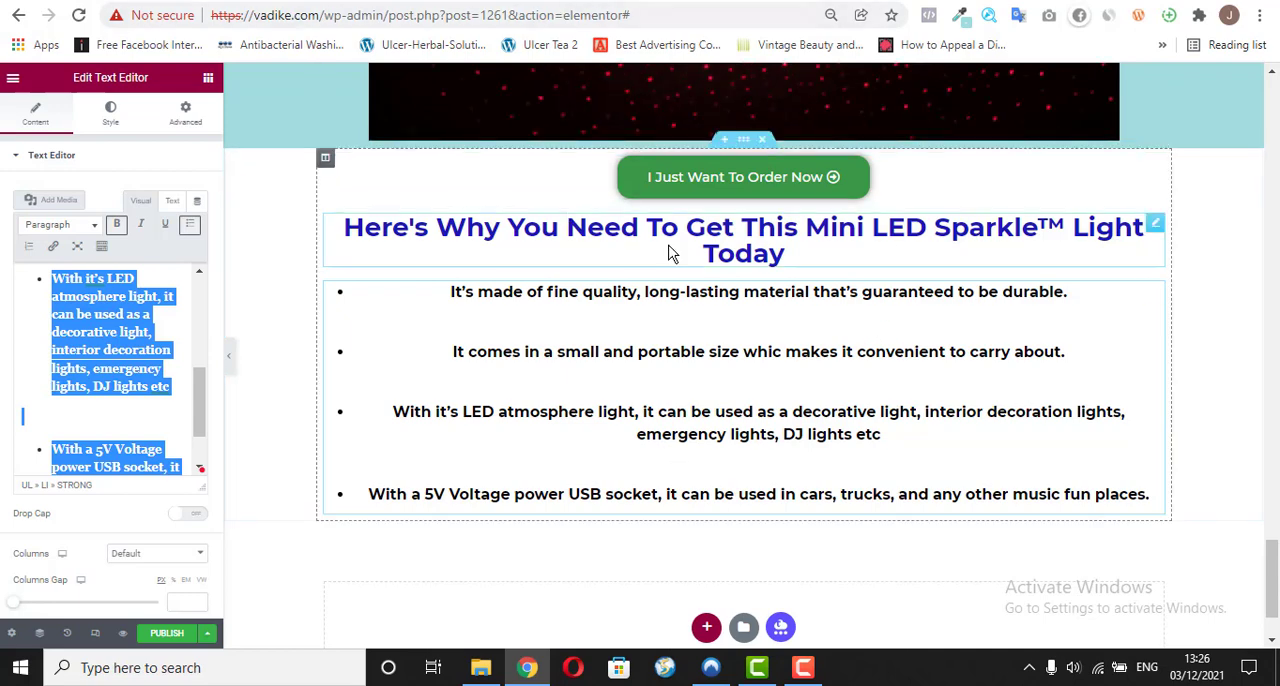
Step: Switch to vadike.com/o/ and examine the image and reviews heading that follow the reasons list
left_click(496, 1)
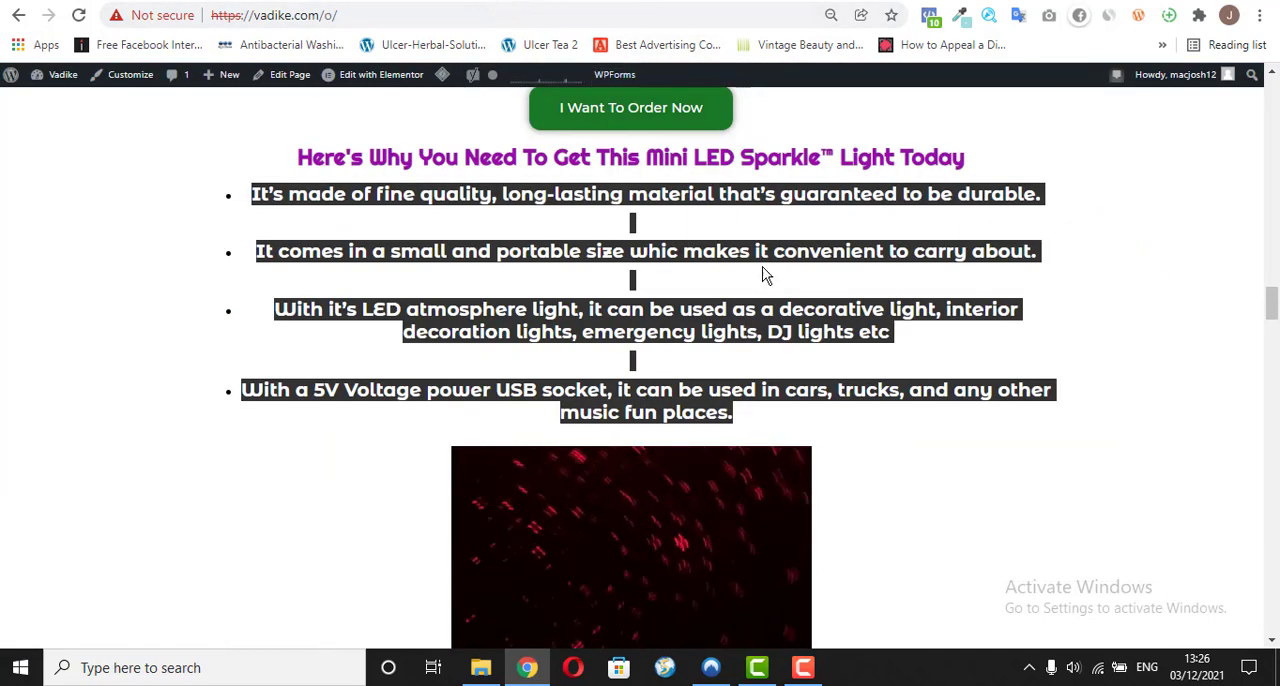
left_click(851, 454)
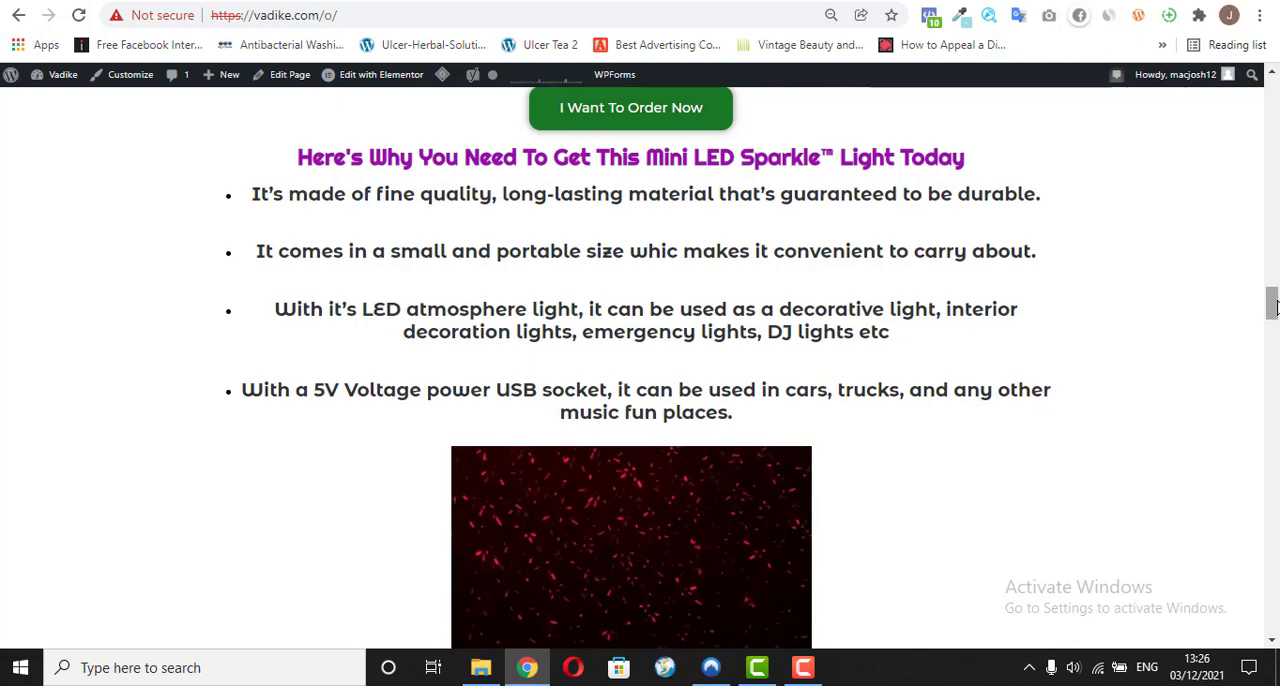
scroll(656, 277, "down", 3)
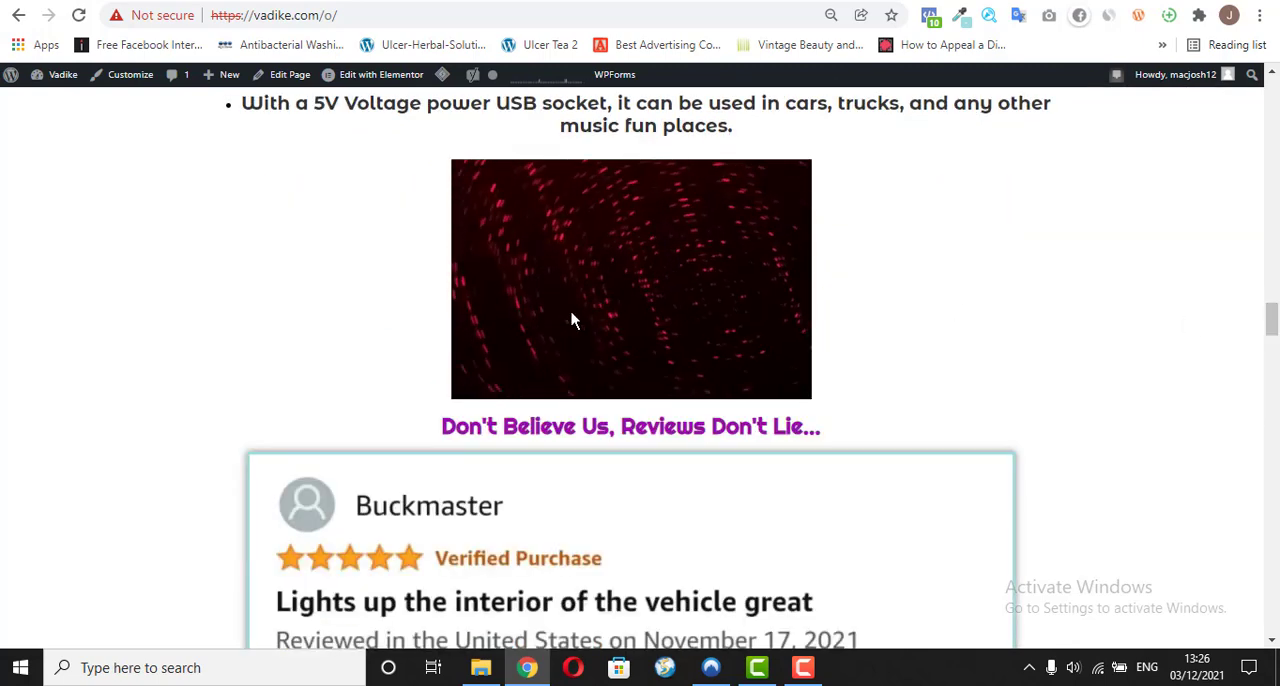
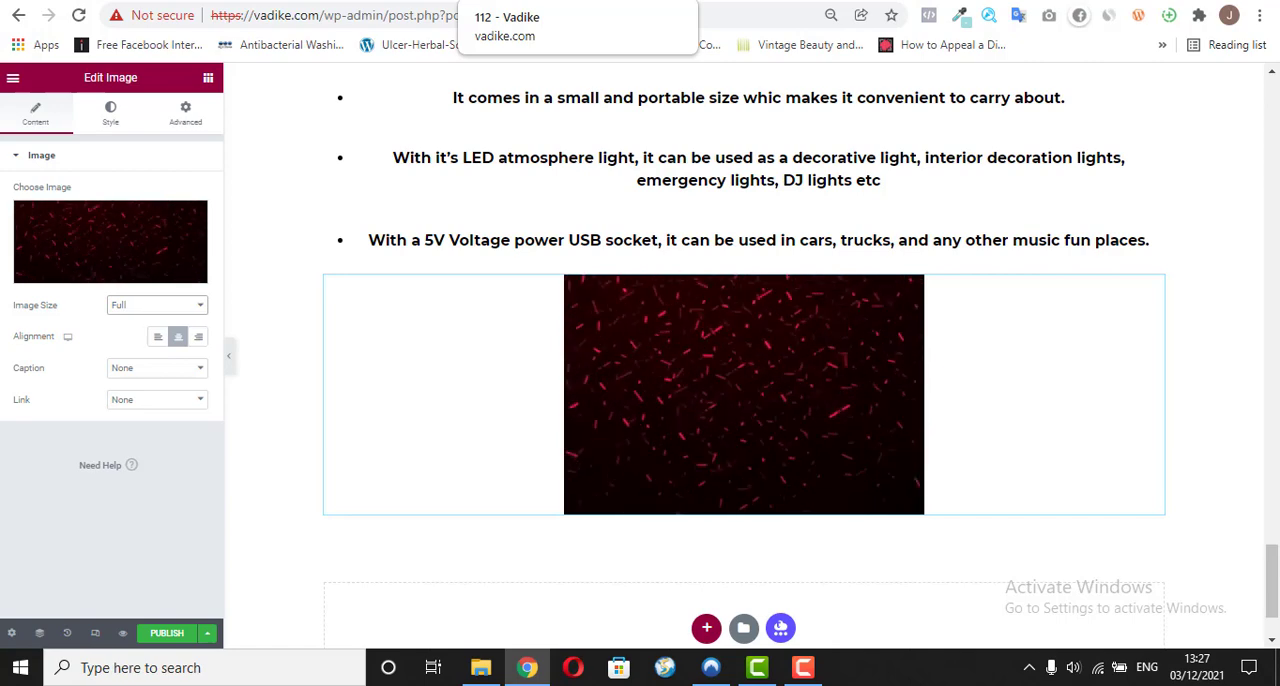
Step: Switch to vadike.com/o/ and copy the heading "Don't Believe Us, Reviews Don't Lie..." above the reviews
left_click(570, 2)
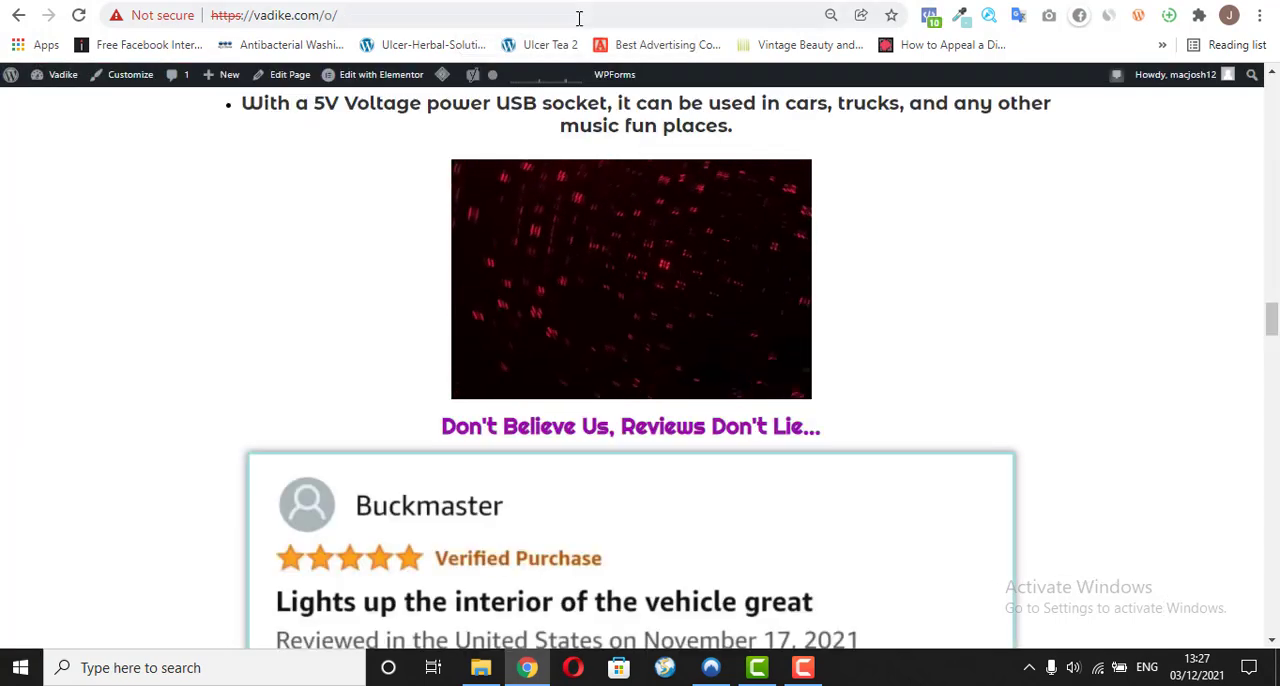
left_click_drag(1276, 318, 1276, 322)
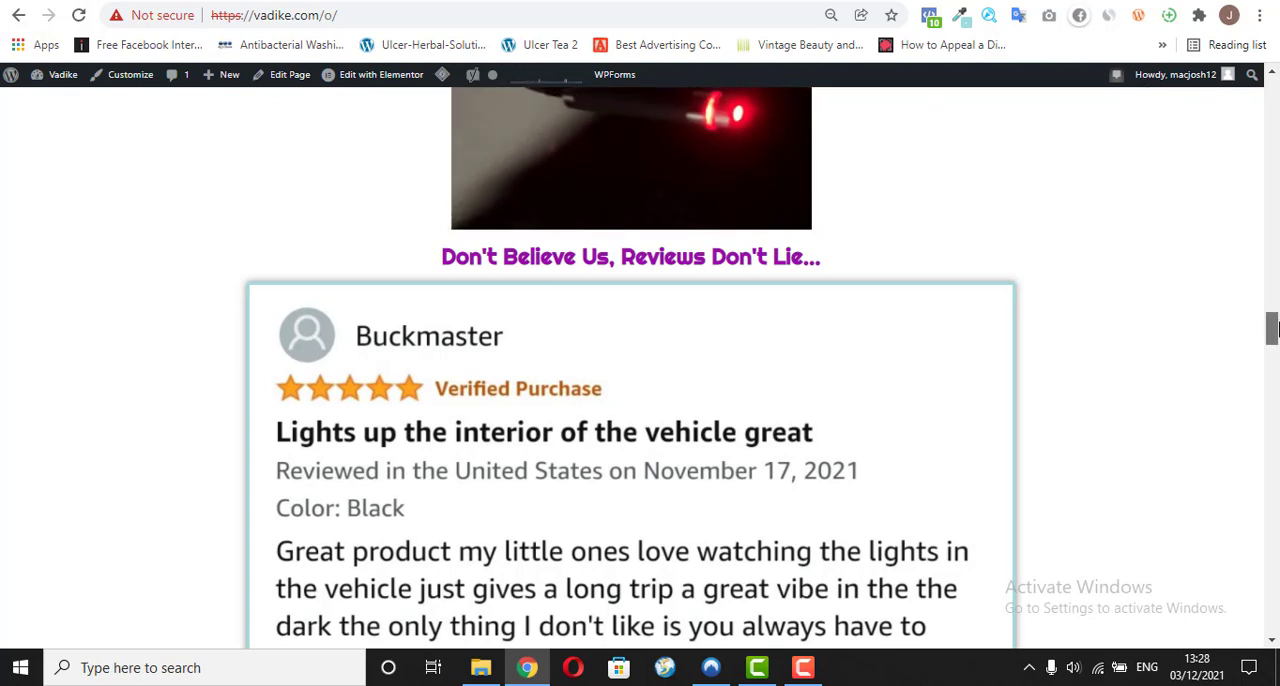
left_click_drag(1277, 323, 1277, 326)
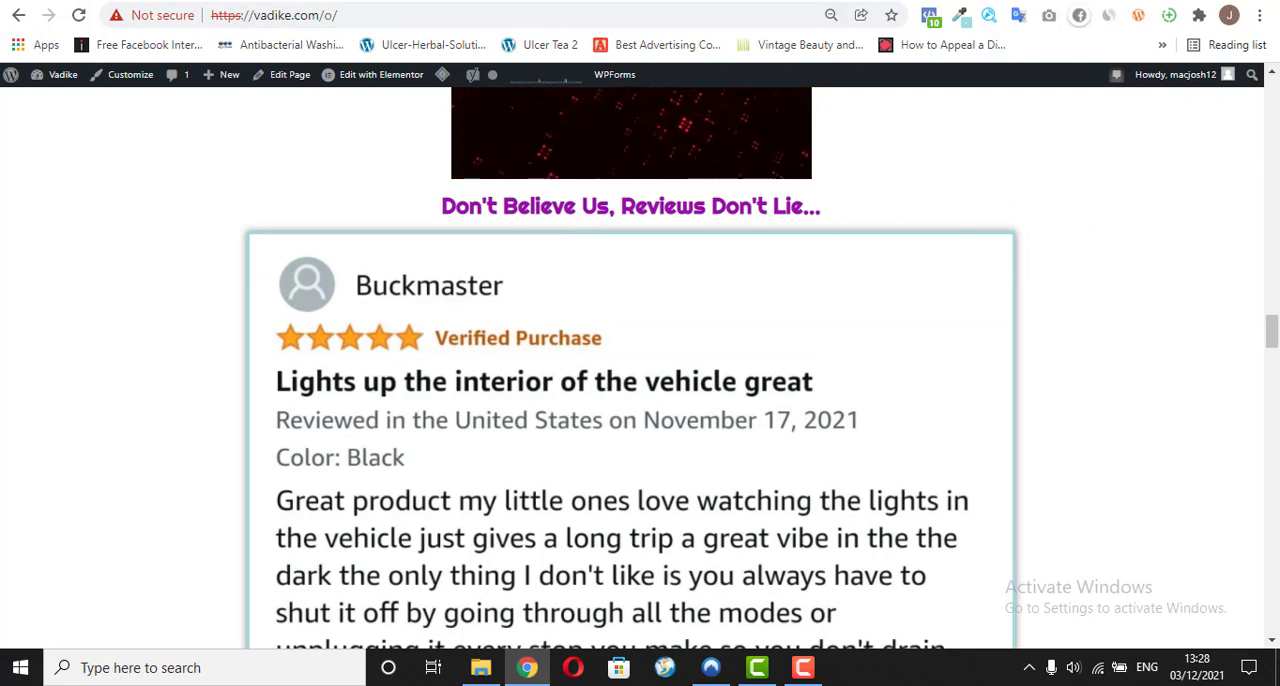
left_click(645, 1)
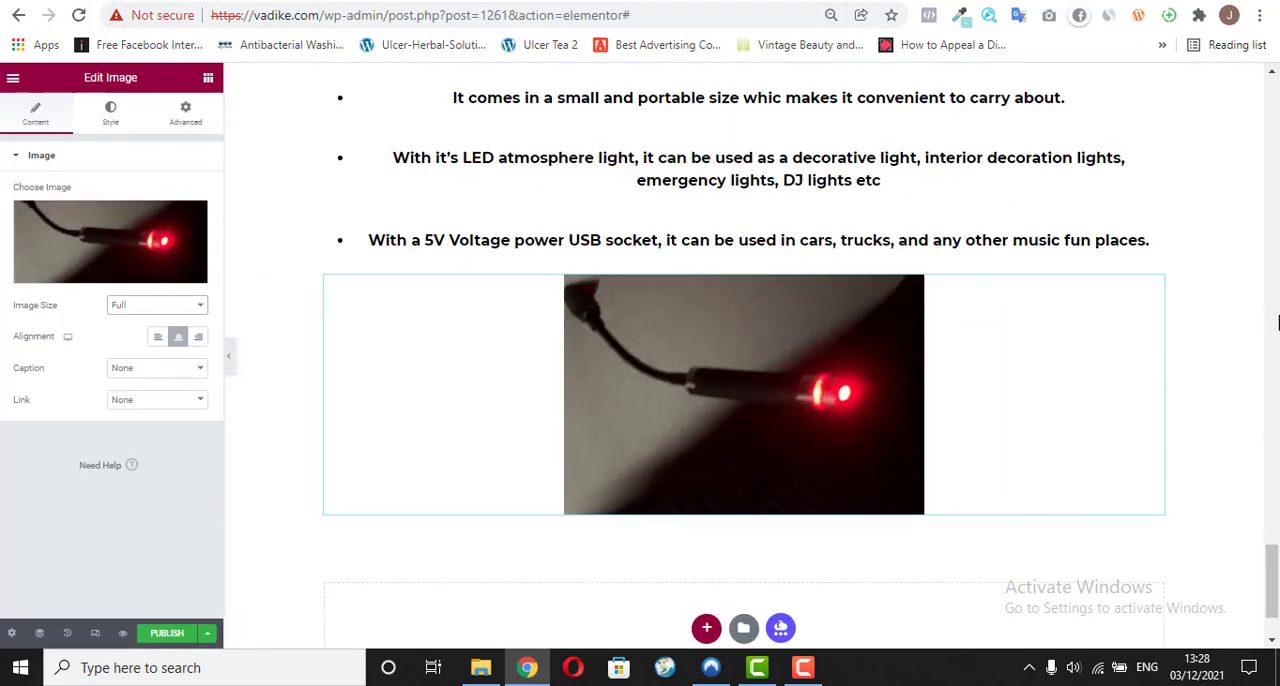
left_click(740, 1)
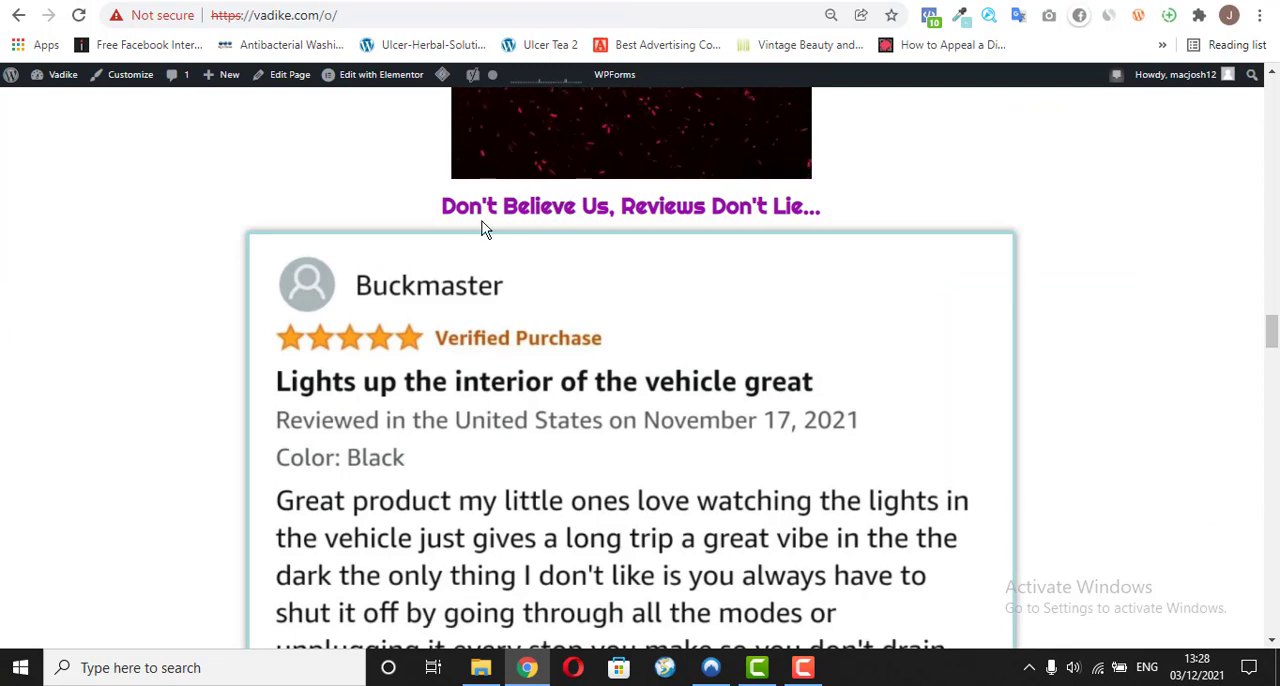
left_click_drag(442, 206, 816, 208)
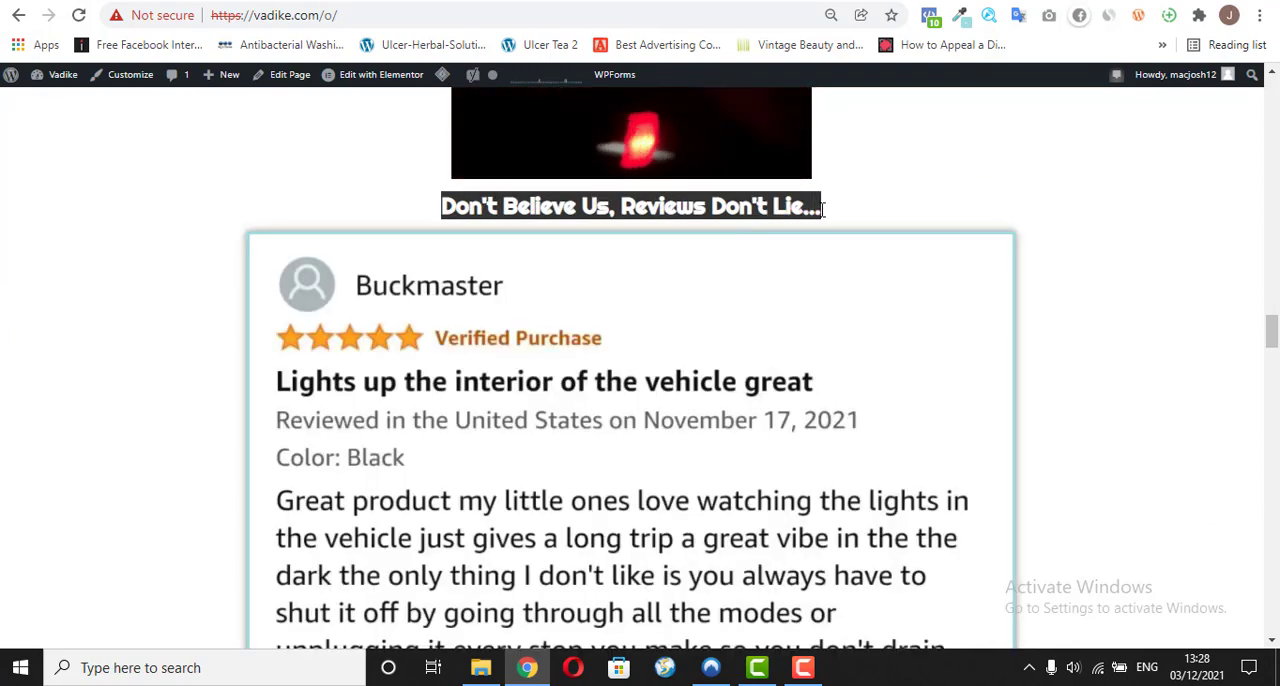
right_click(810, 205)
left_click(843, 214)
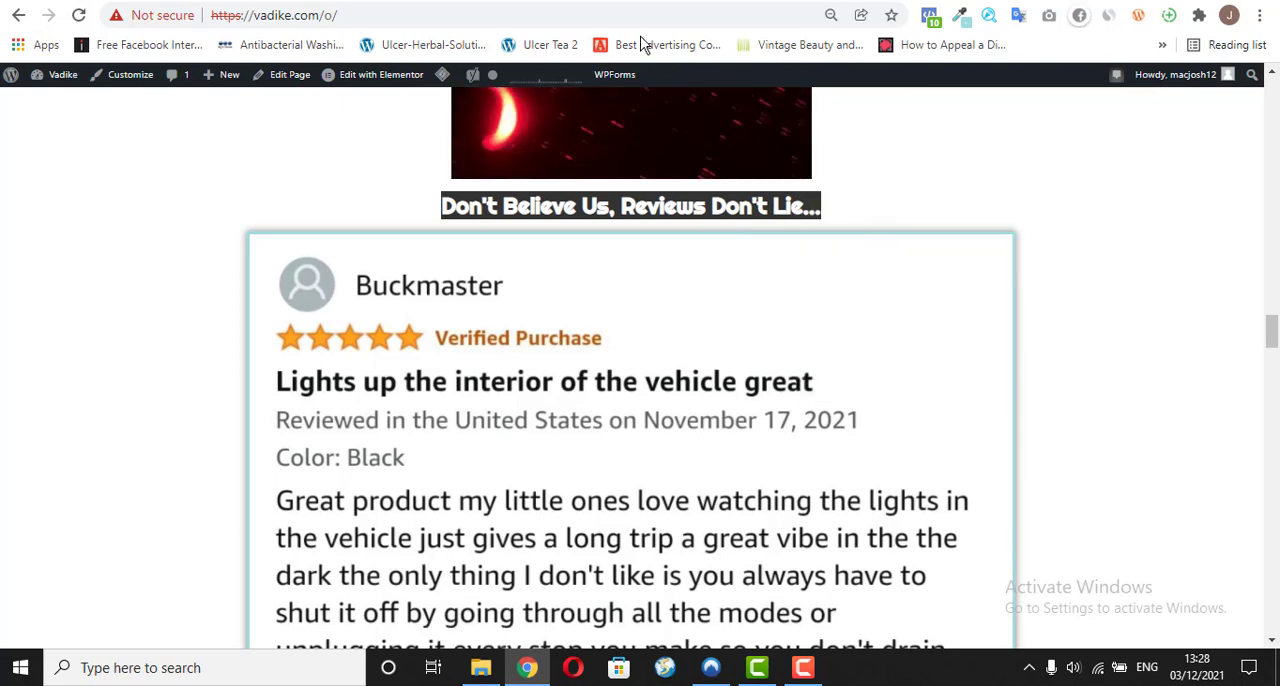
Step: Switch back to the Elementor editor and add a single-column section below the image
left_click(620, 1)
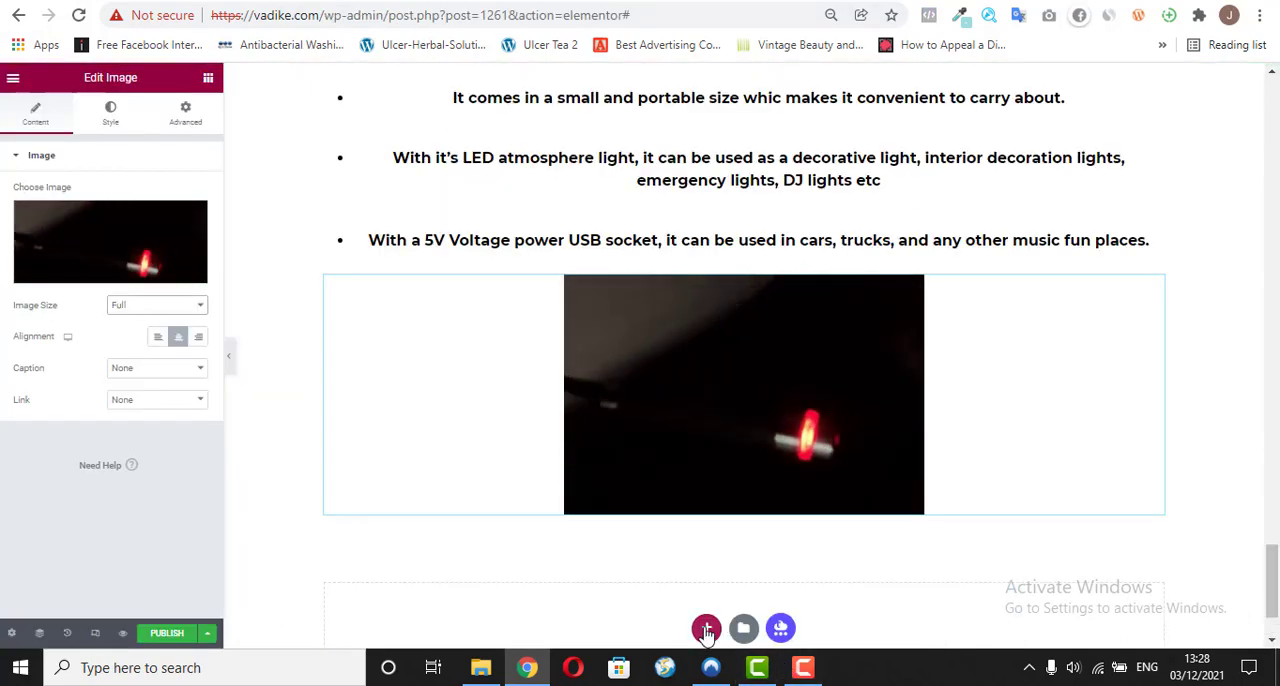
left_click(706, 628)
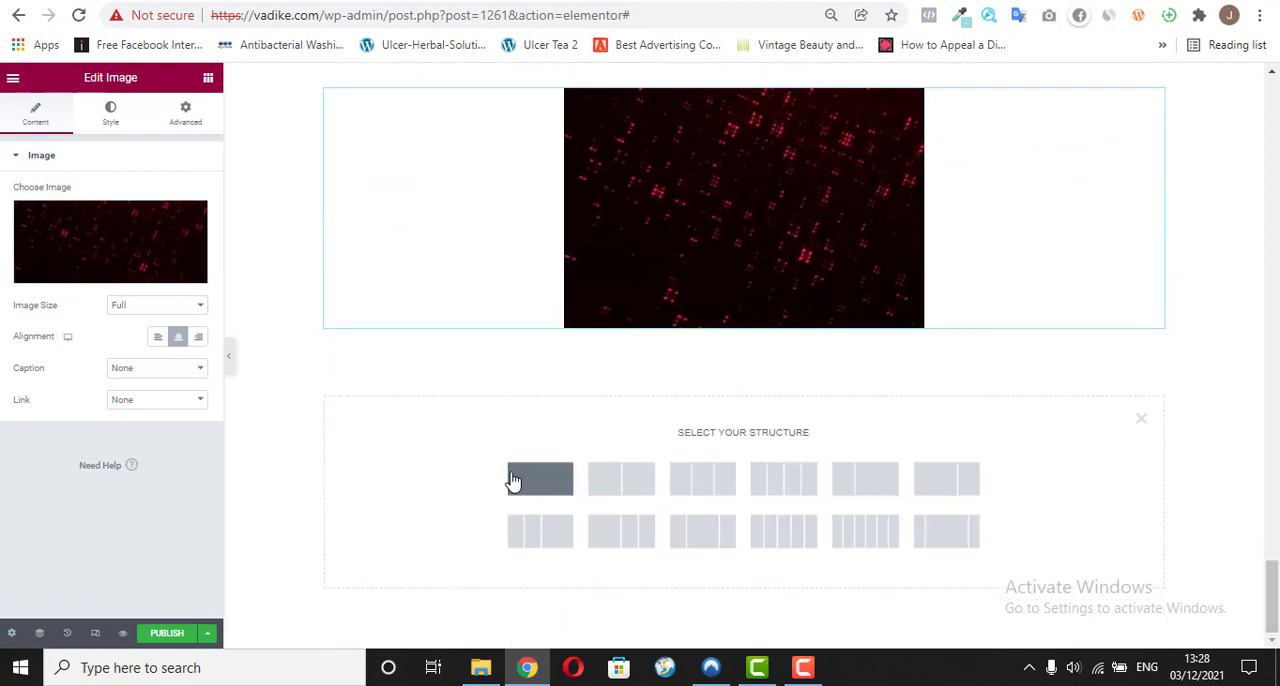
left_click(512, 482)
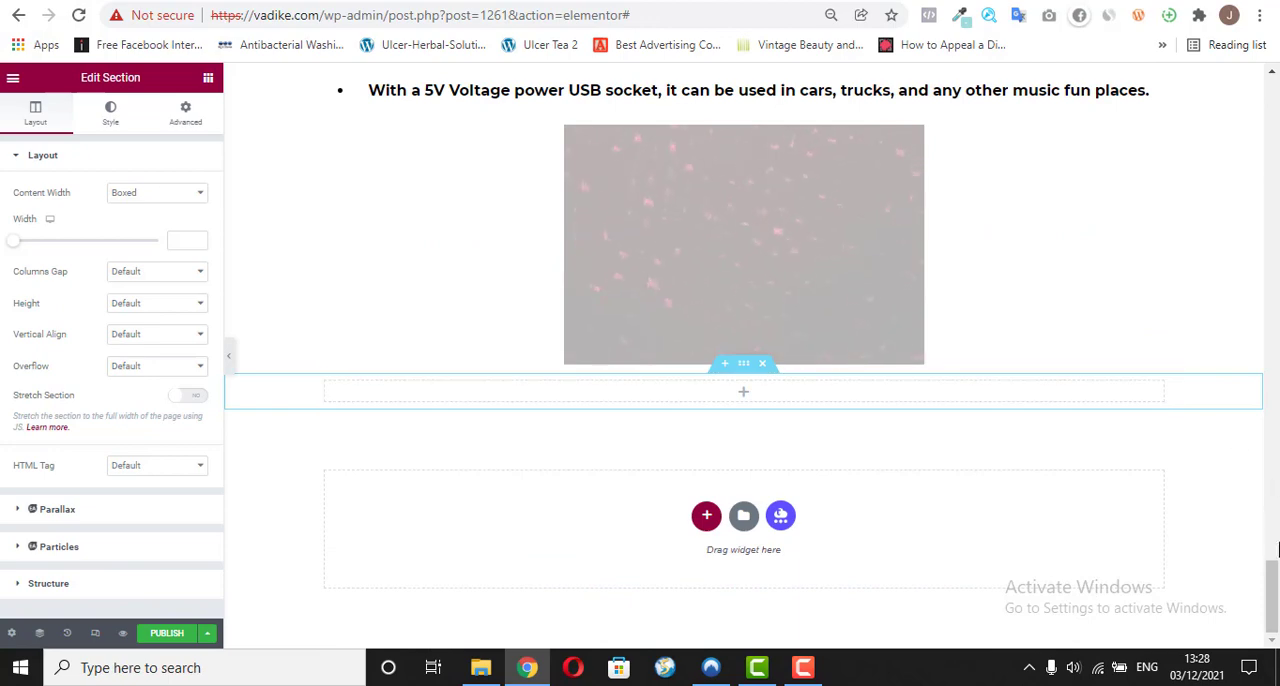
Step: Copy the "Here's Why You Need To Get This Mini LED Sparkle™ Light Today" heading widget into the new section
left_click_drag(1276, 578, 1275, 510)
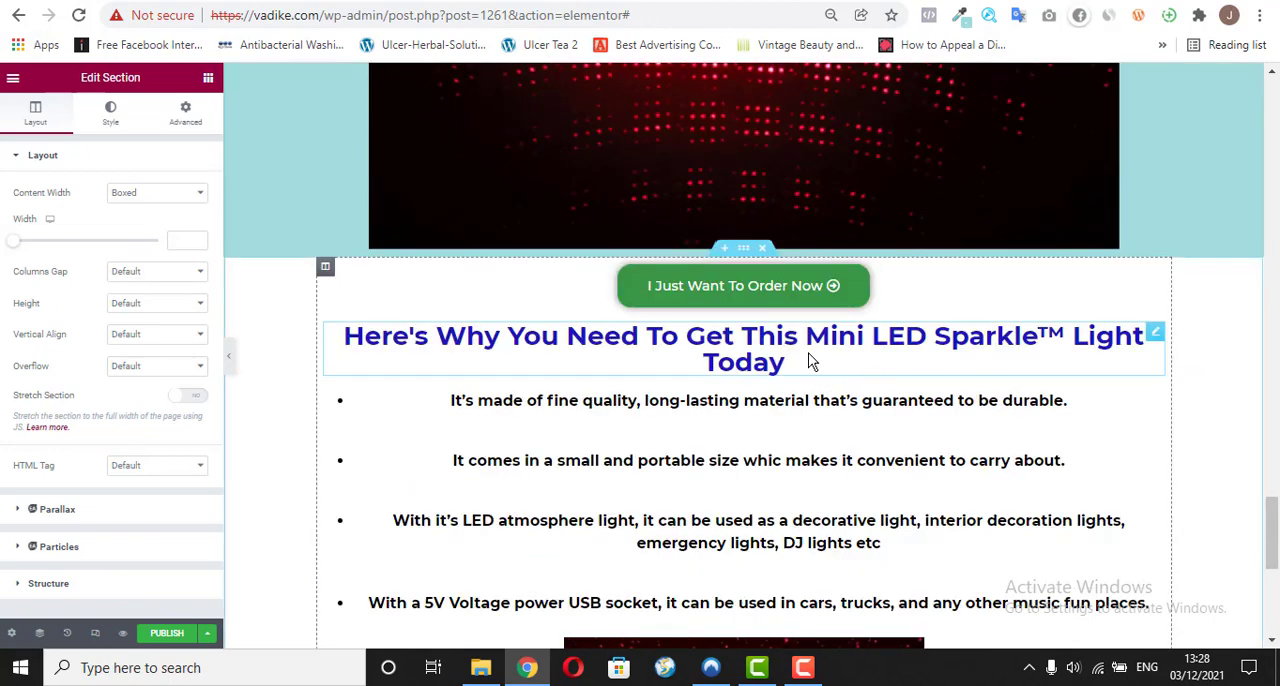
right_click(1157, 337)
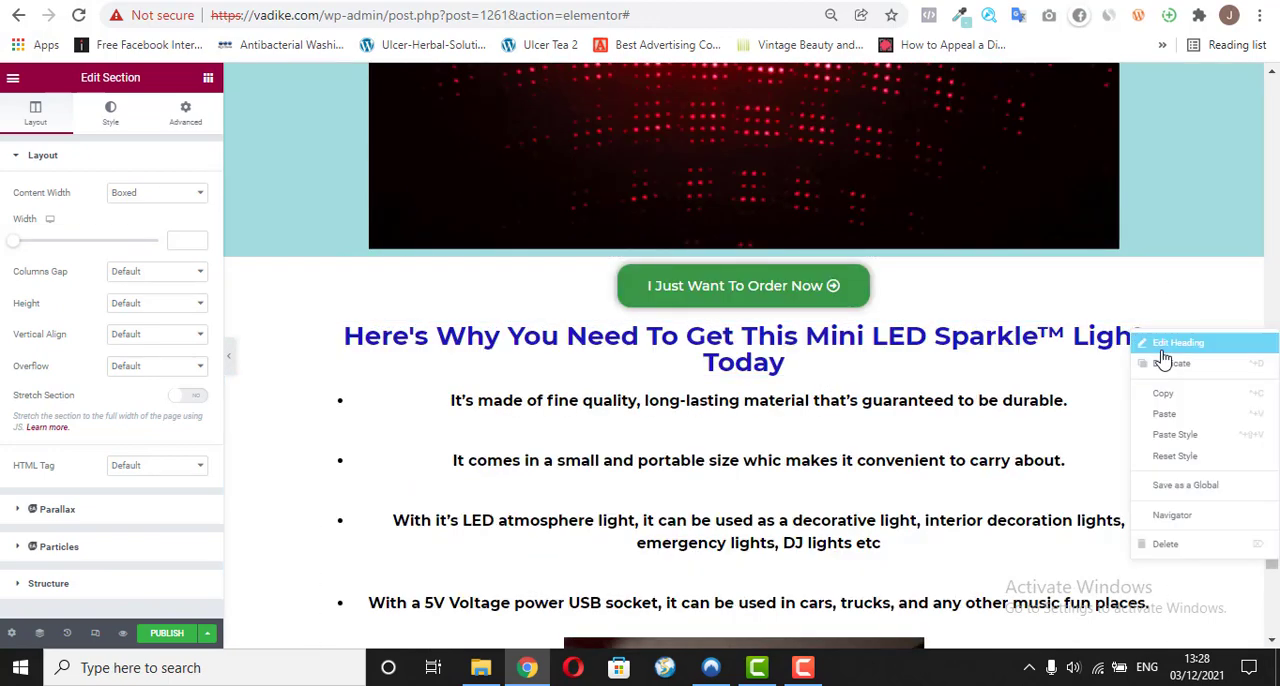
left_click(1170, 398)
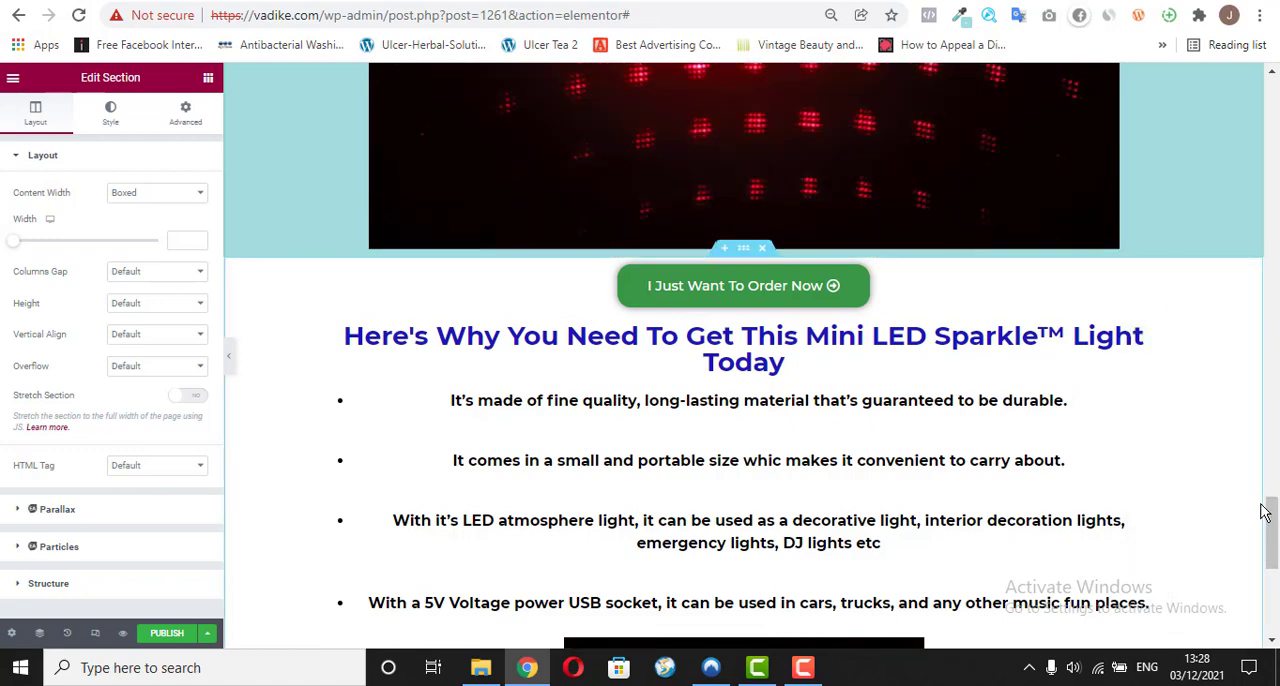
left_click_drag(1272, 508, 1275, 588)
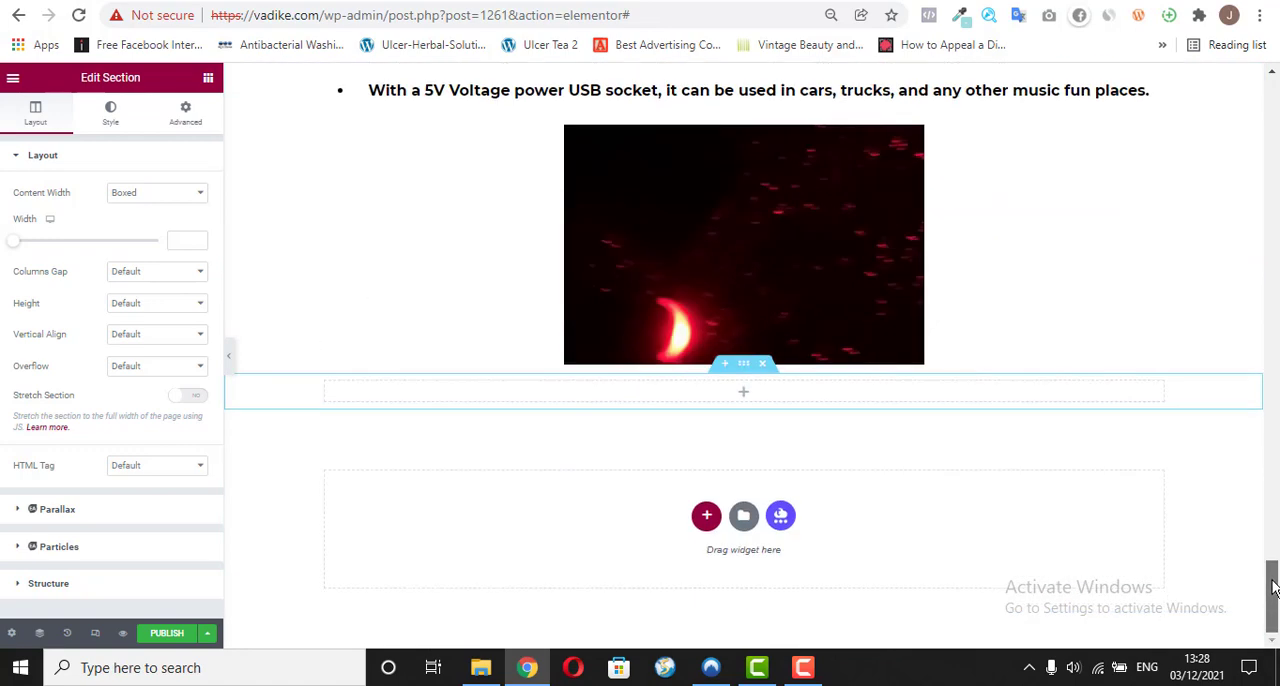
right_click(747, 392)
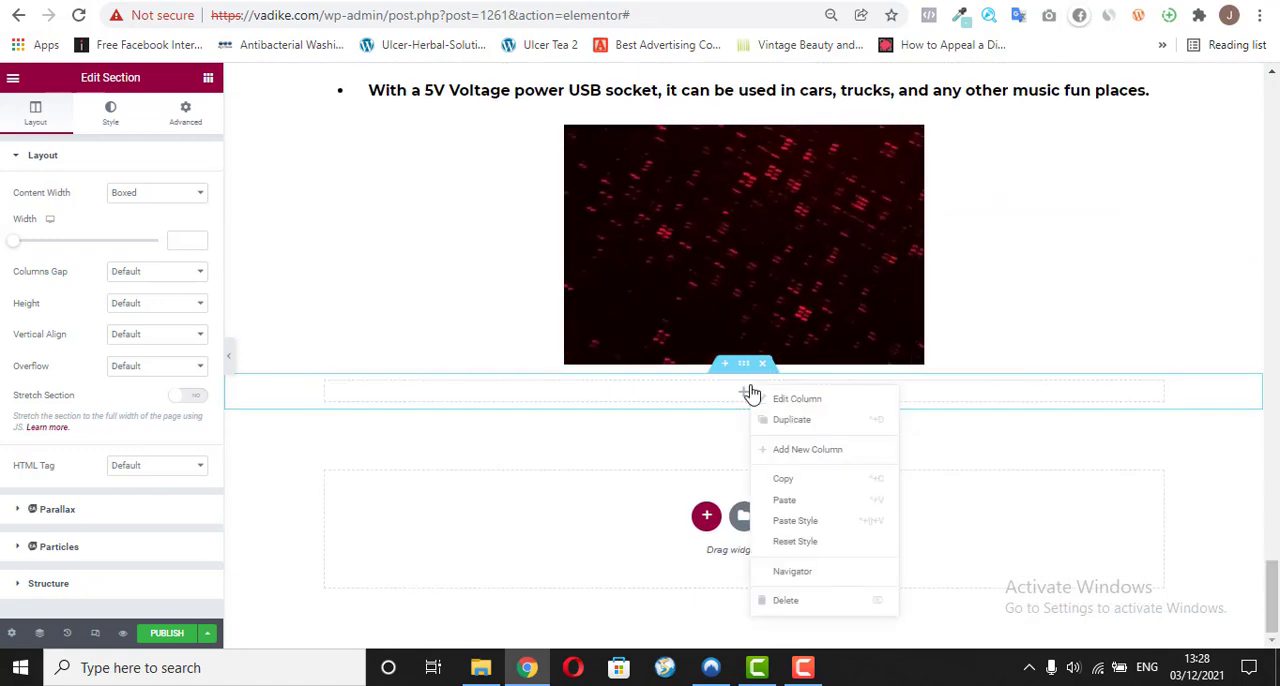
left_click(814, 500)
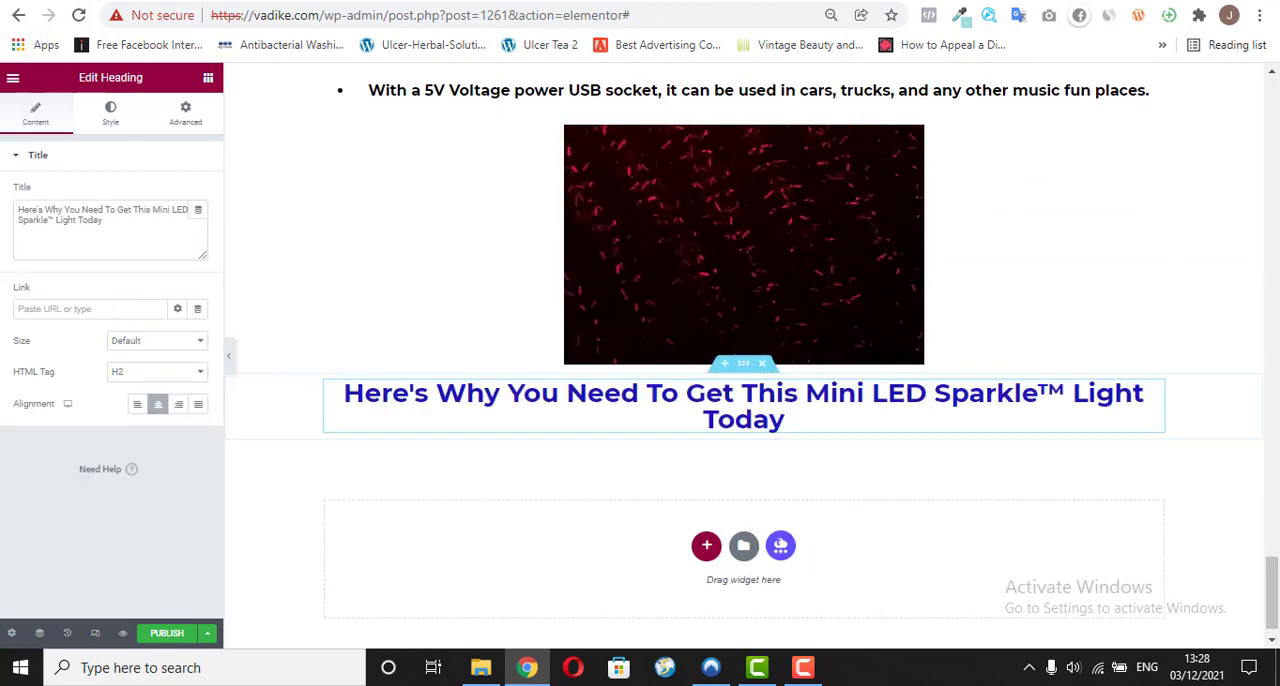
Step: Replace the pasted heading's title with the copied text "Don't Believe Us, Reviews Don't Lie..." as plain text
left_click(426, 417)
triple_click(96, 215)
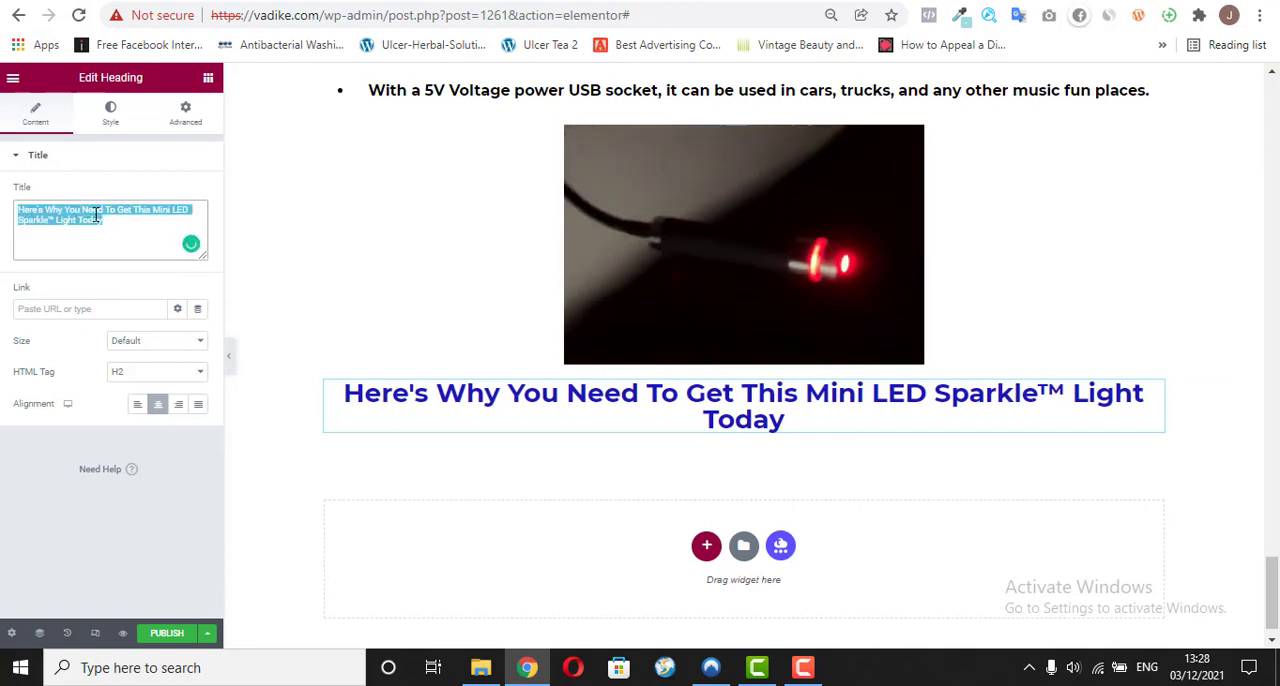
right_click(58, 208)
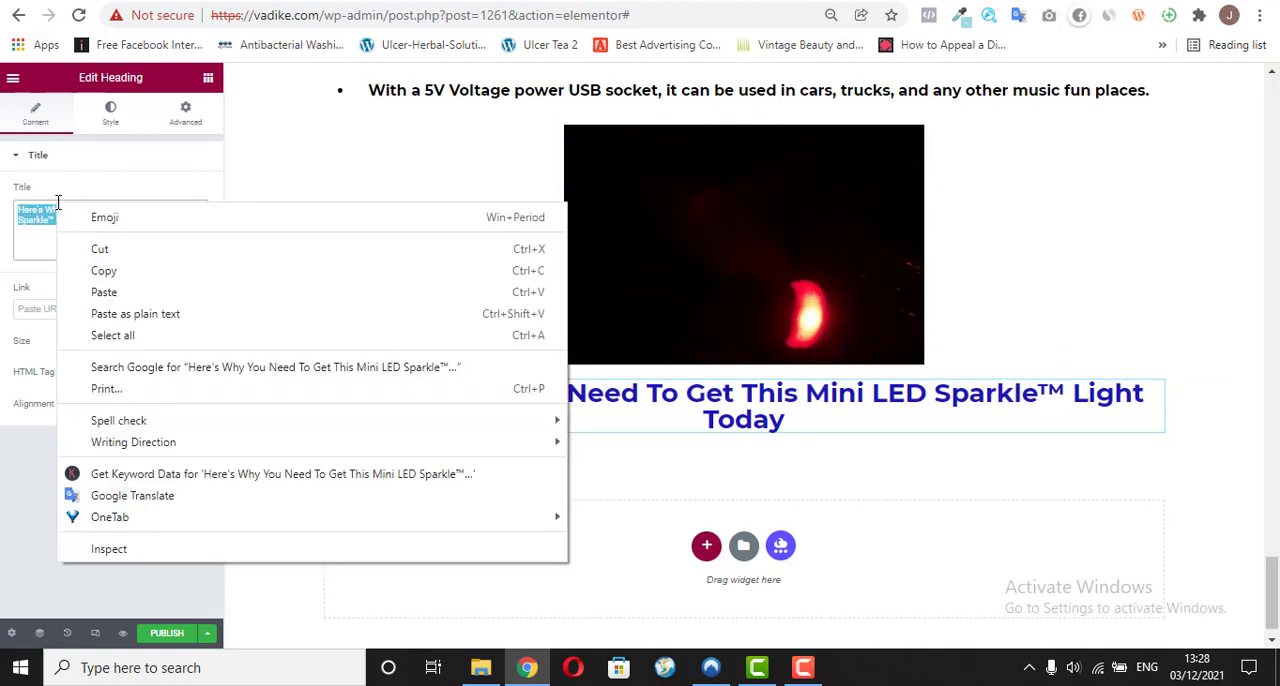
left_click(114, 314)
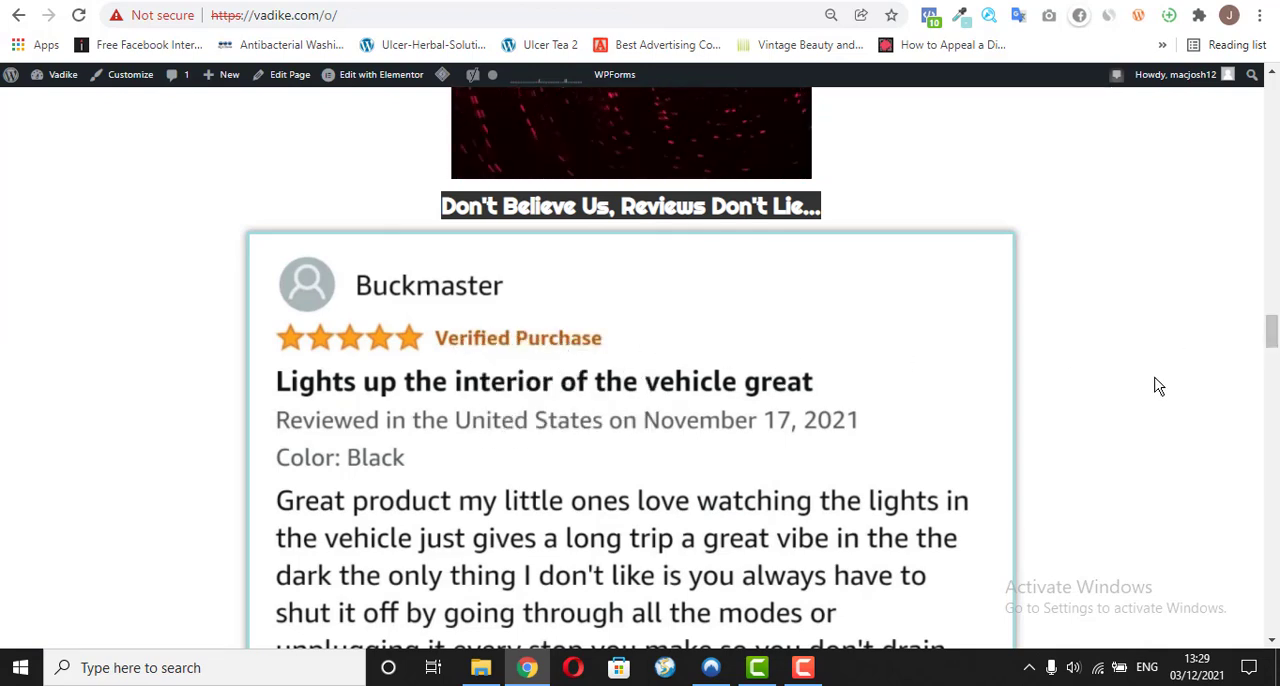
left_click_drag(1271, 322, 1273, 400)
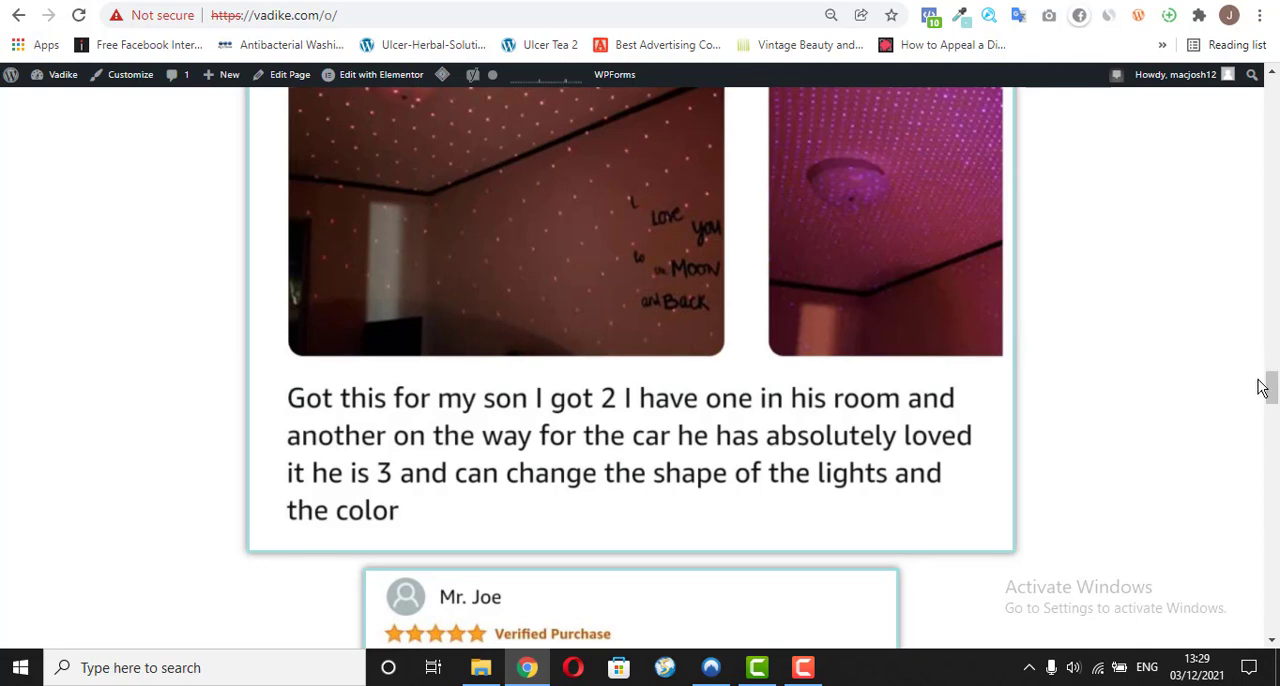
left_click_drag(1273, 388, 1273, 330)
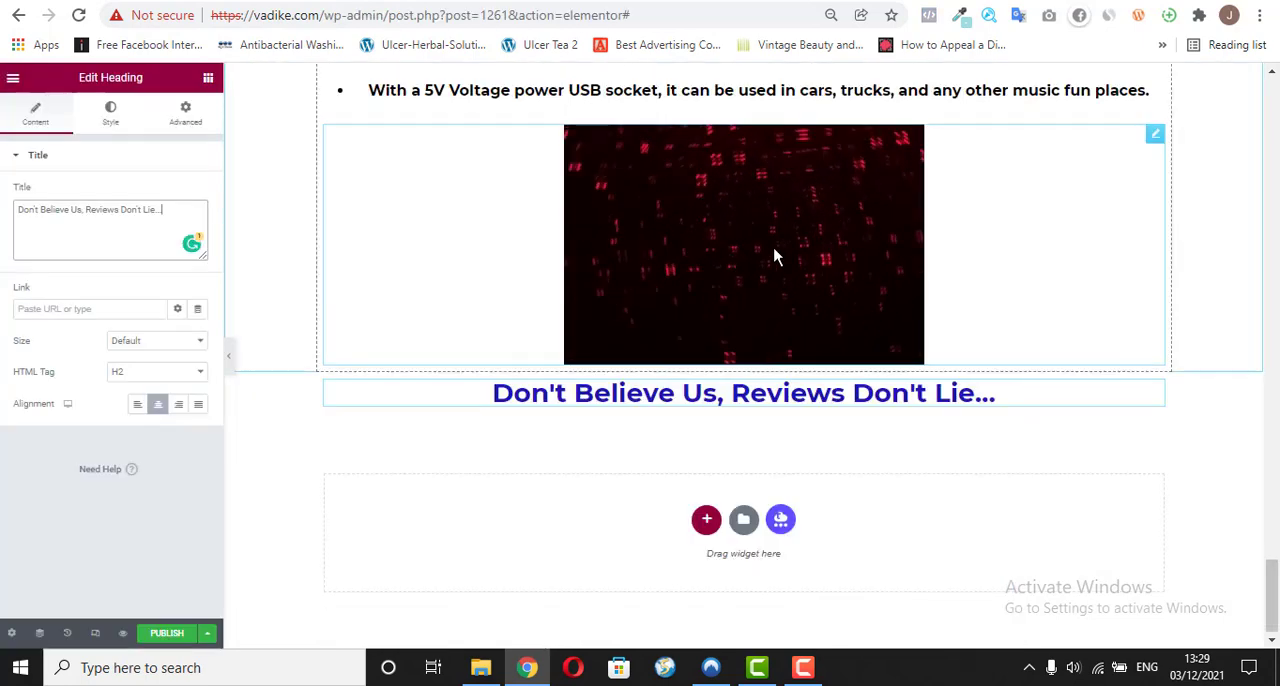
left_click(208, 78)
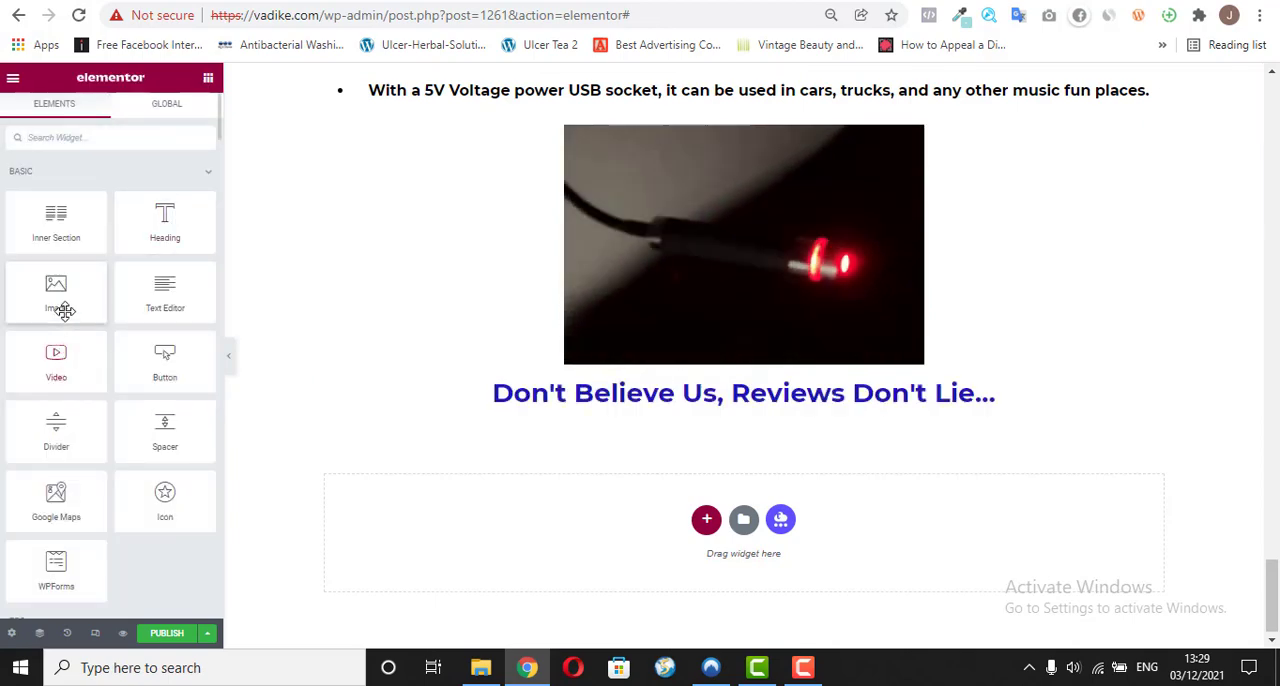
left_click_drag(65, 300, 654, 405)
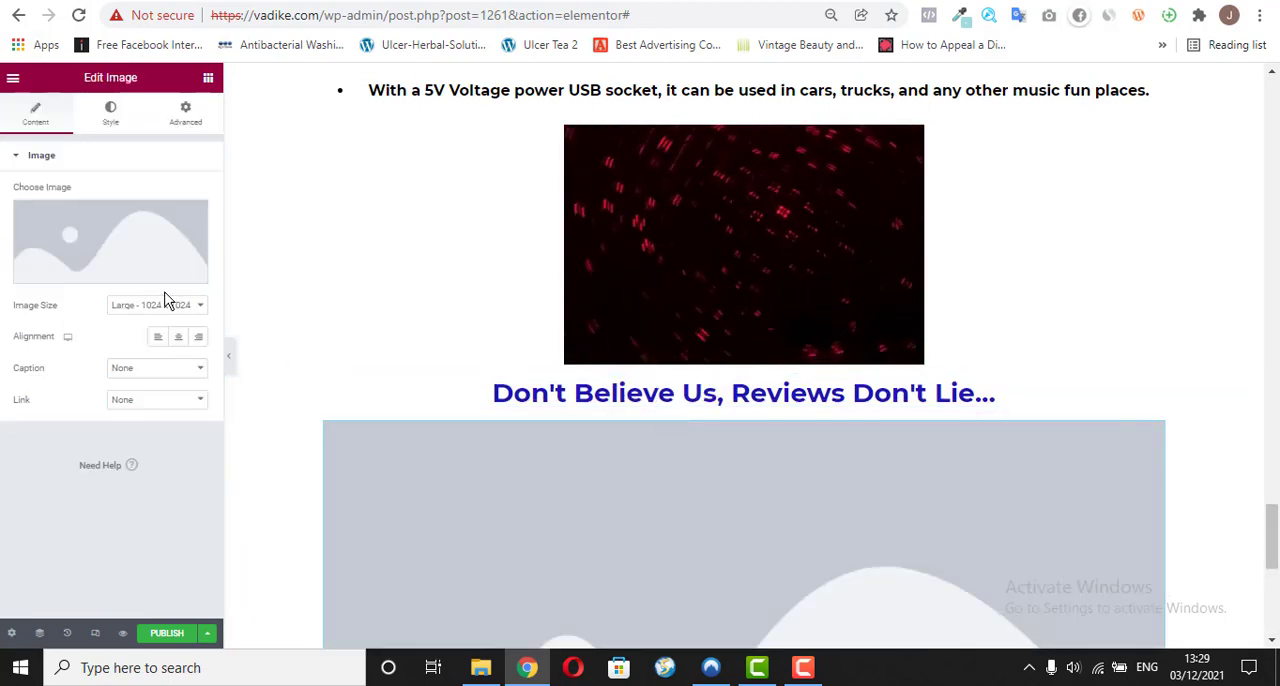
left_click(100, 273)
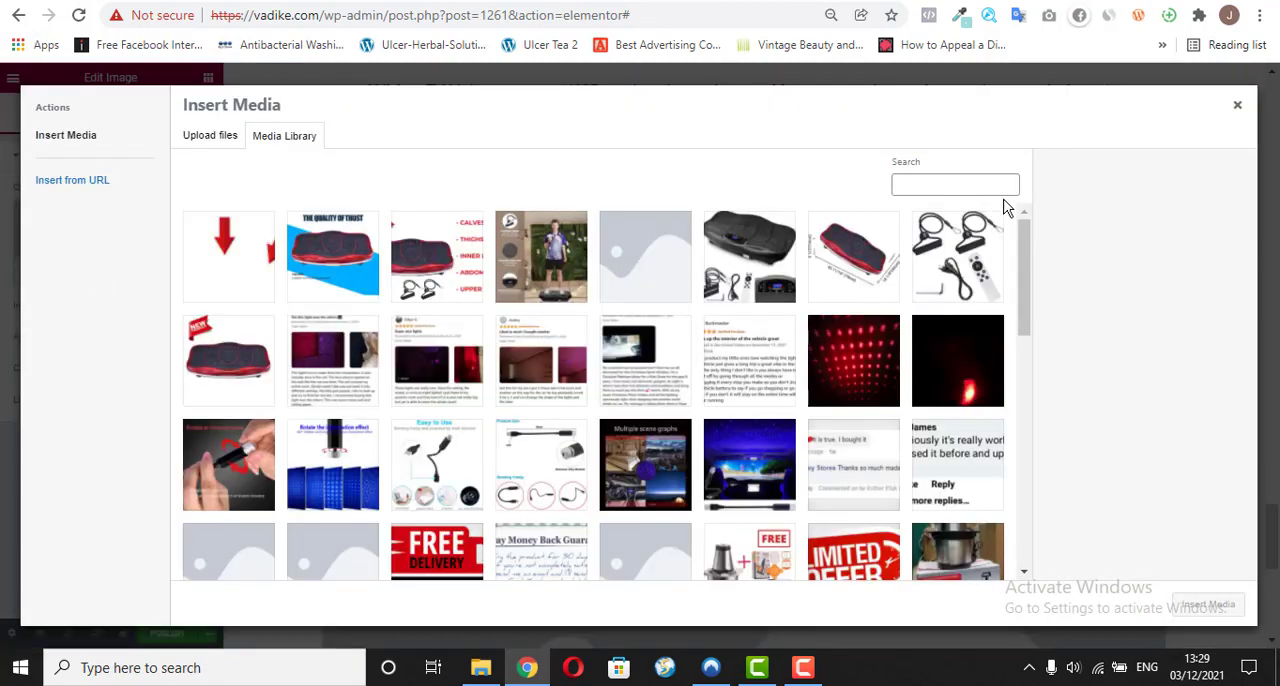
left_click(767, 372)
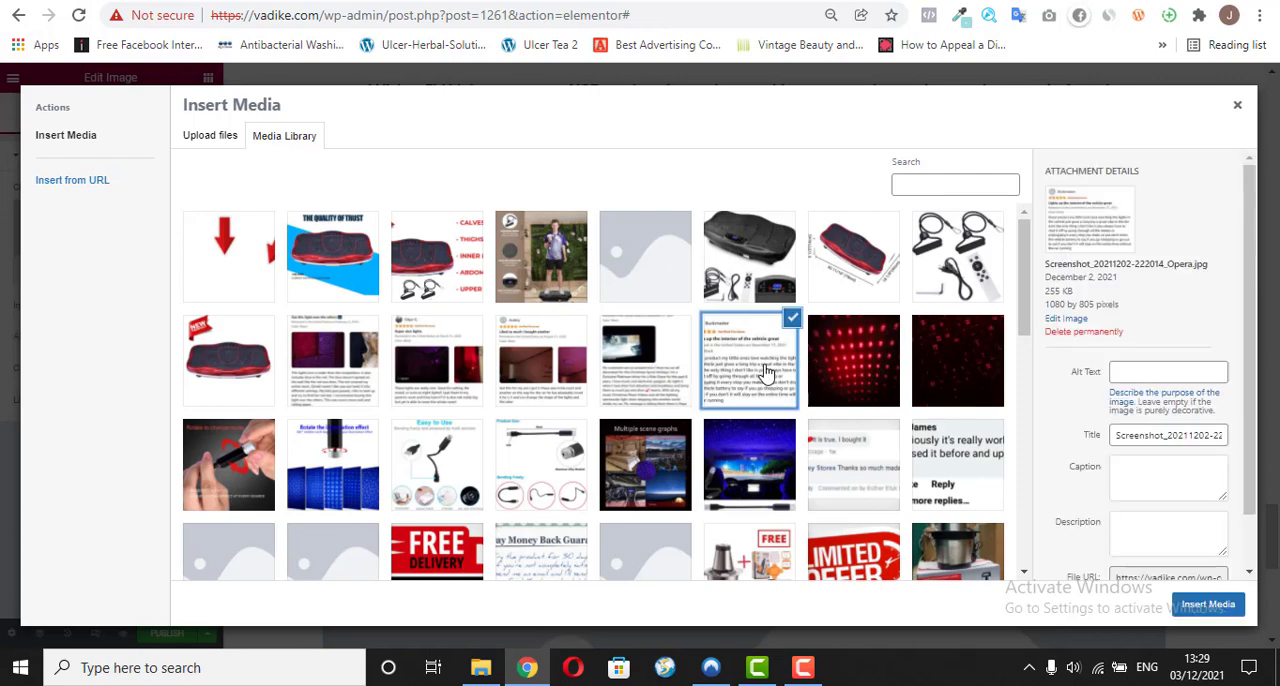
left_click(1206, 607)
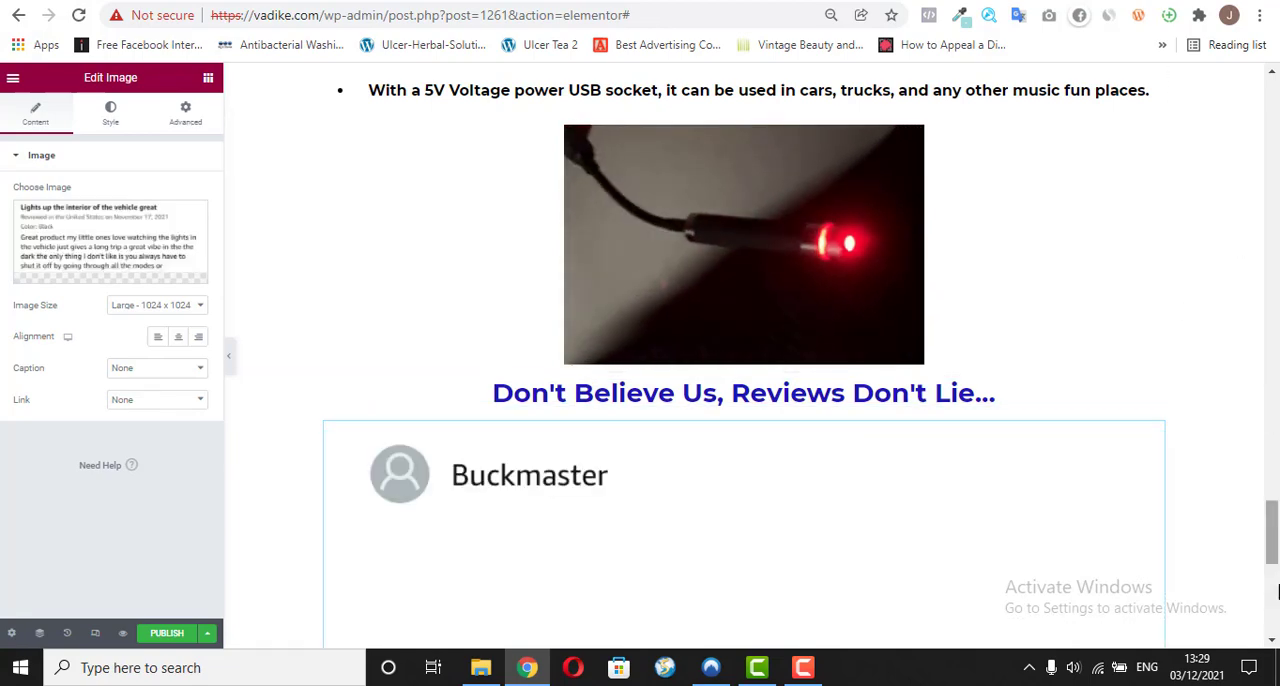
Step: Centre the review image and give it a solid border, comparing it with the review on vadike.com/o/
scroll(1277, 585, "down", 4)
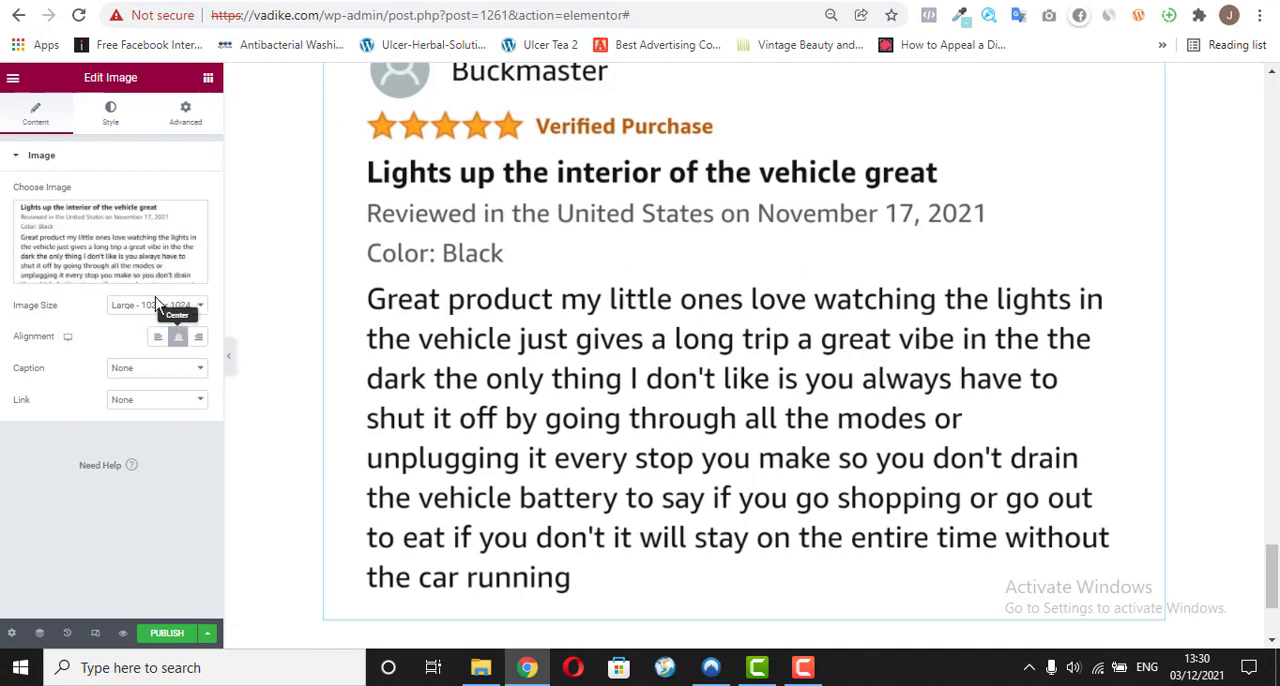
left_click(112, 155)
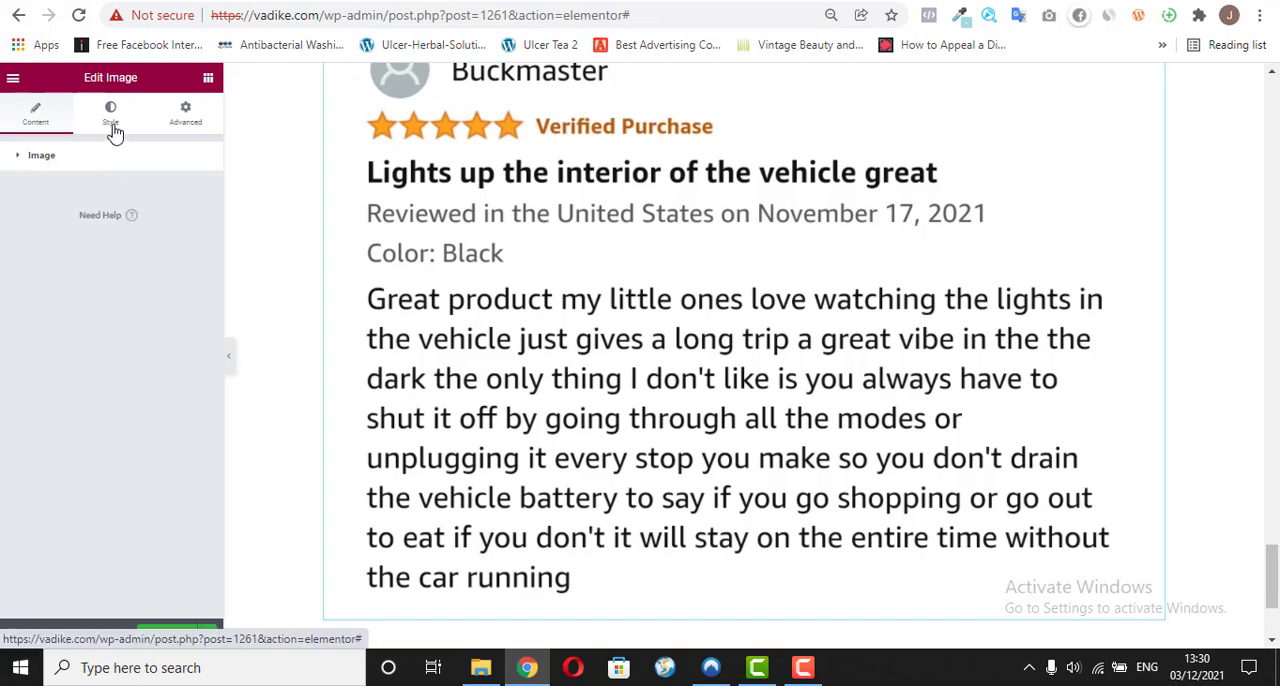
left_click(113, 128)
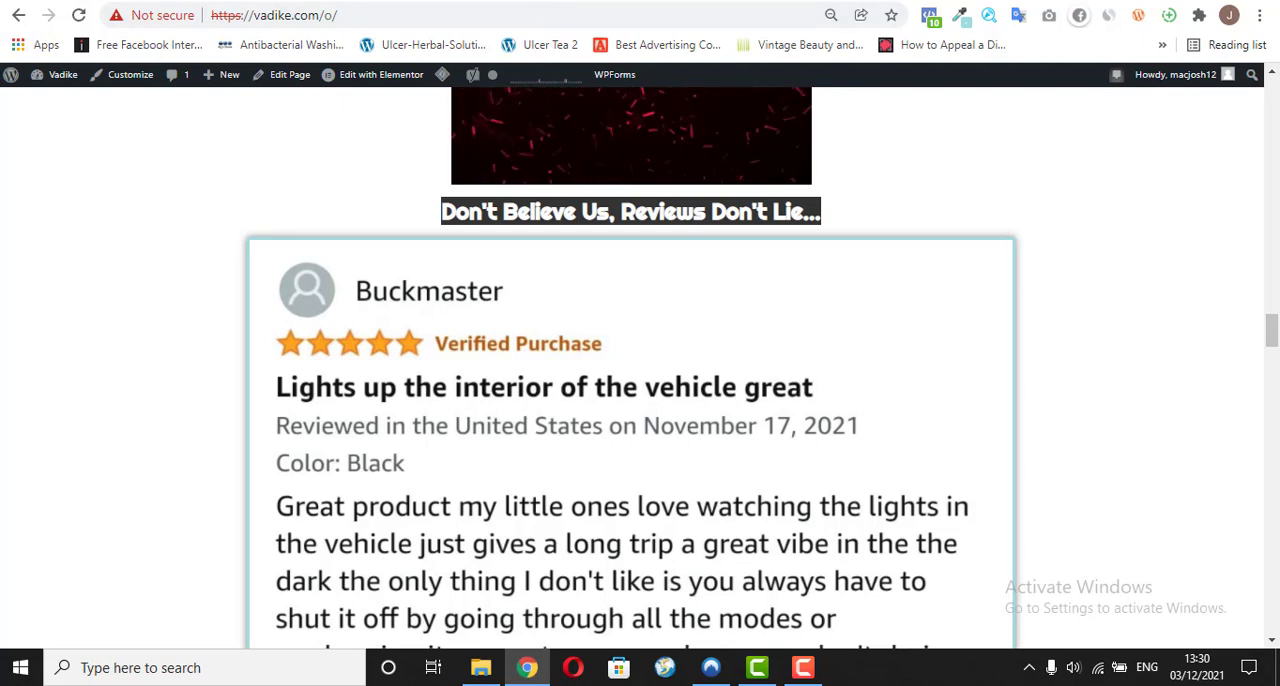
left_click(590, 2)
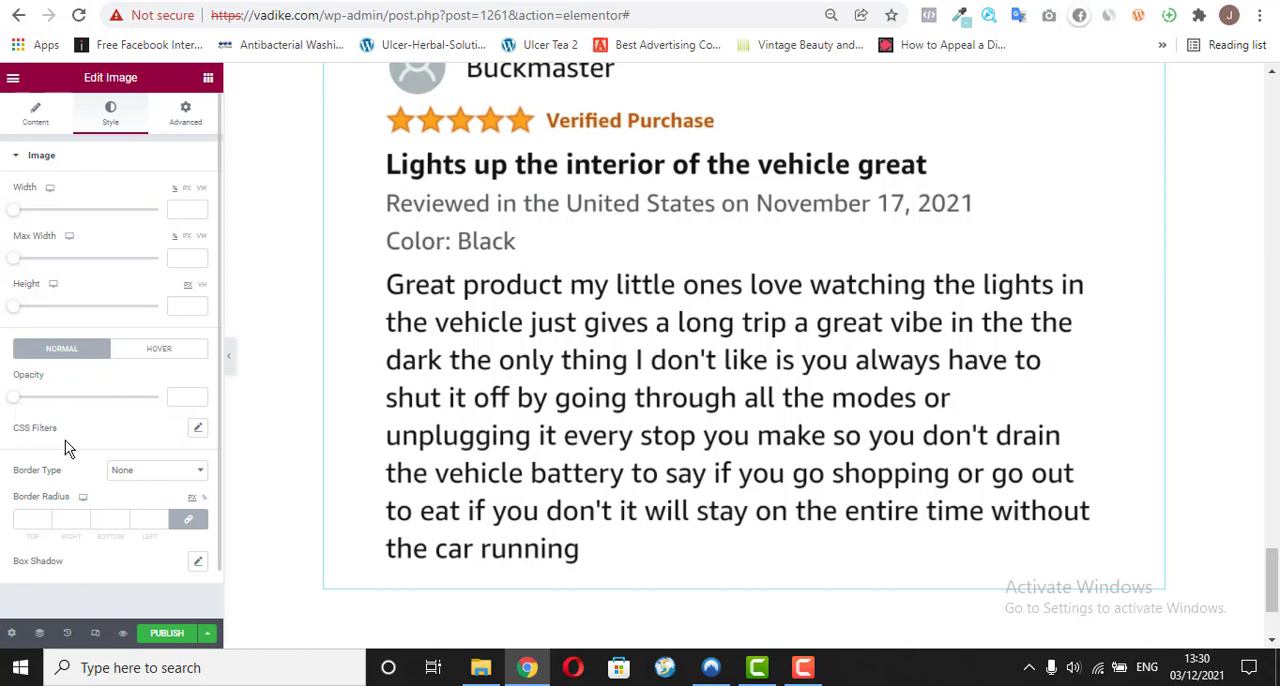
left_click(155, 475)
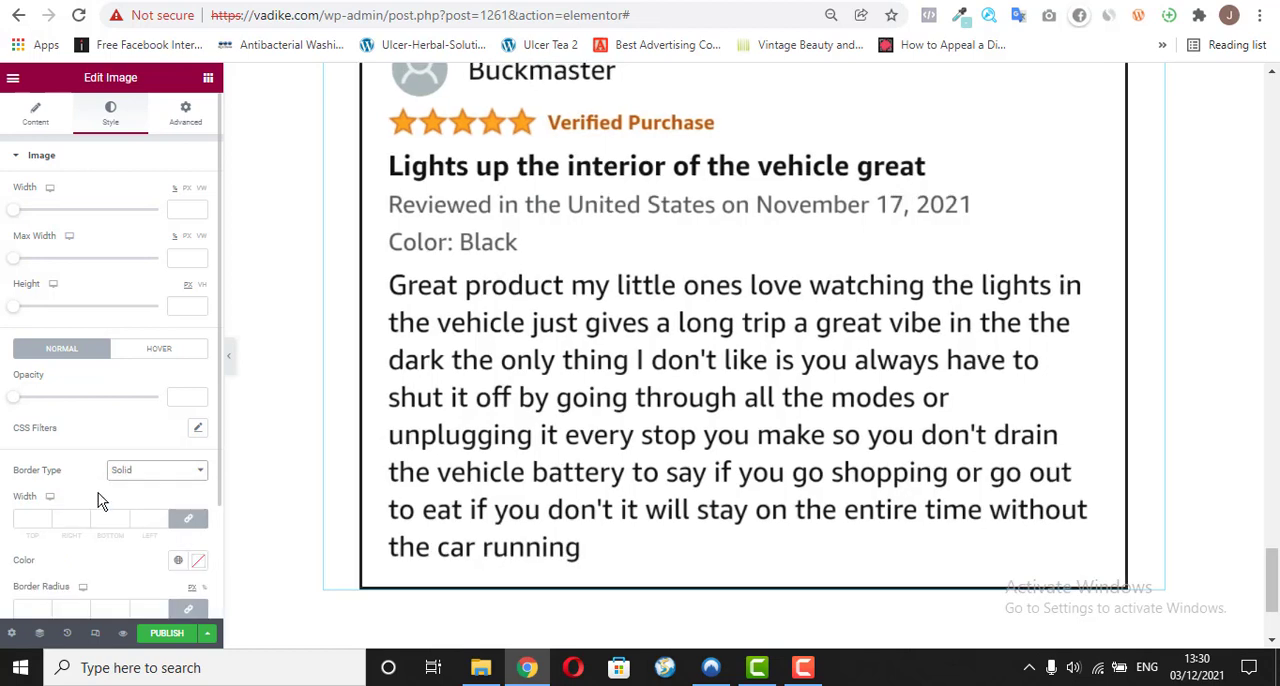
left_click(199, 563)
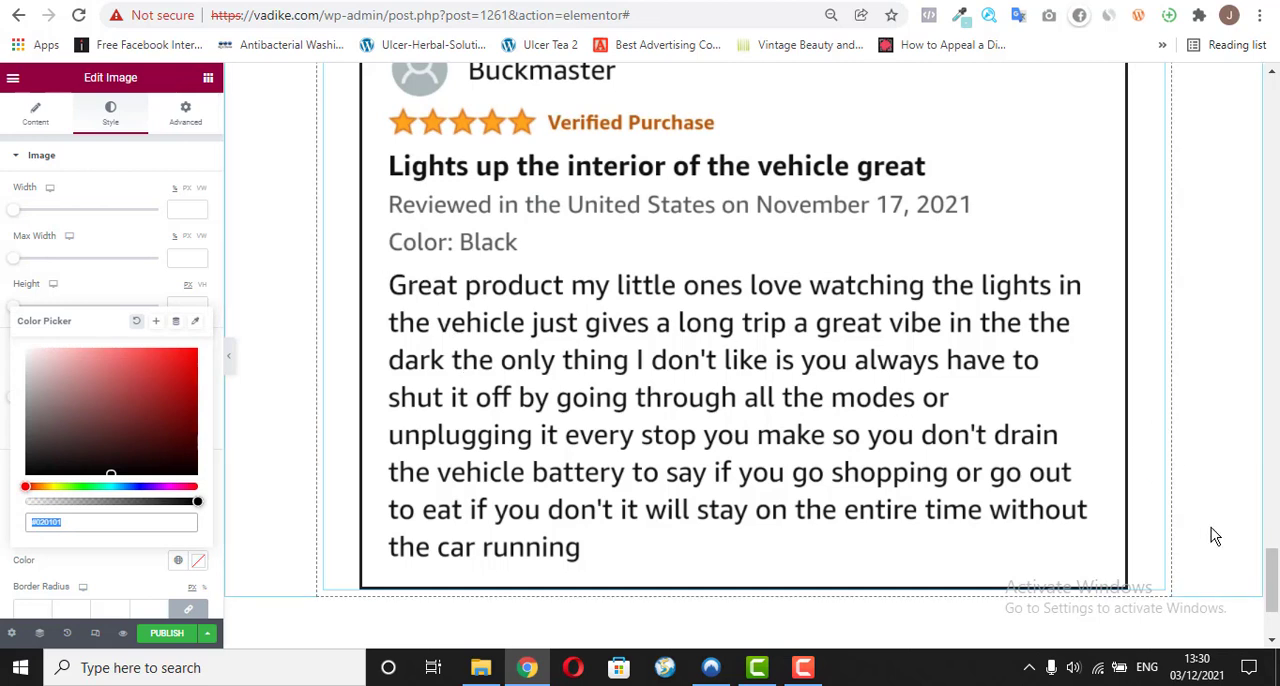
scroll(1213, 537, "down", 1)
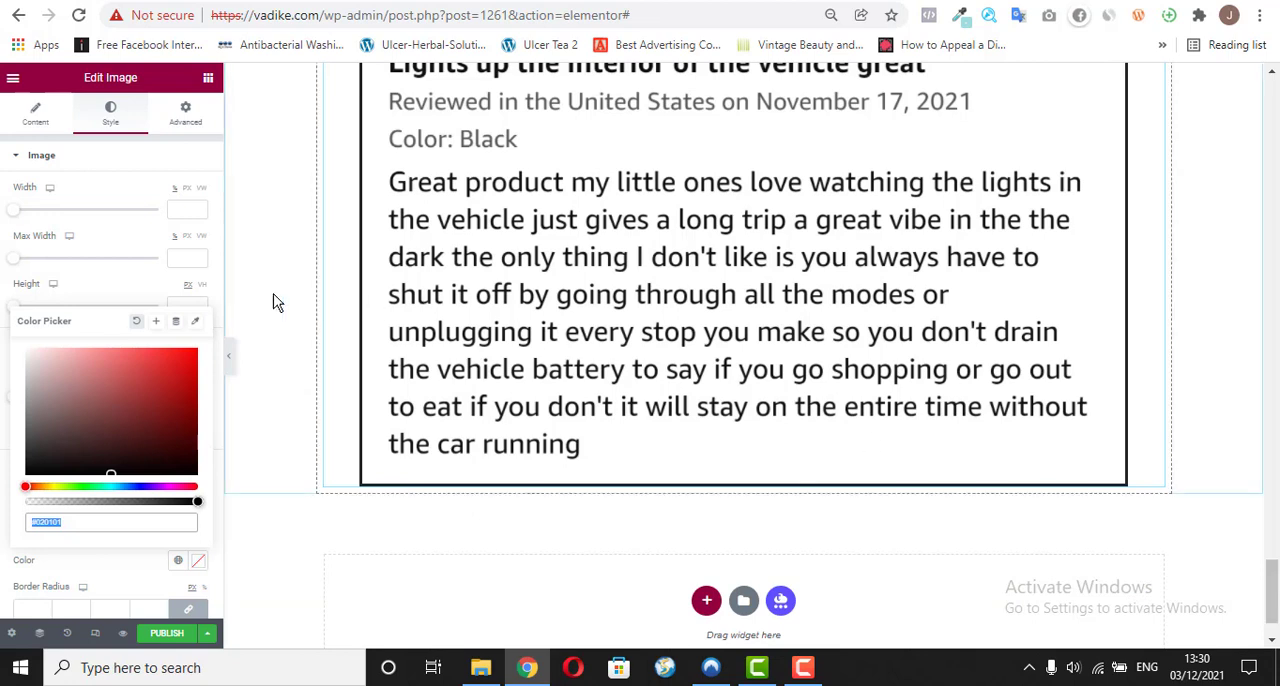
left_click(120, 281)
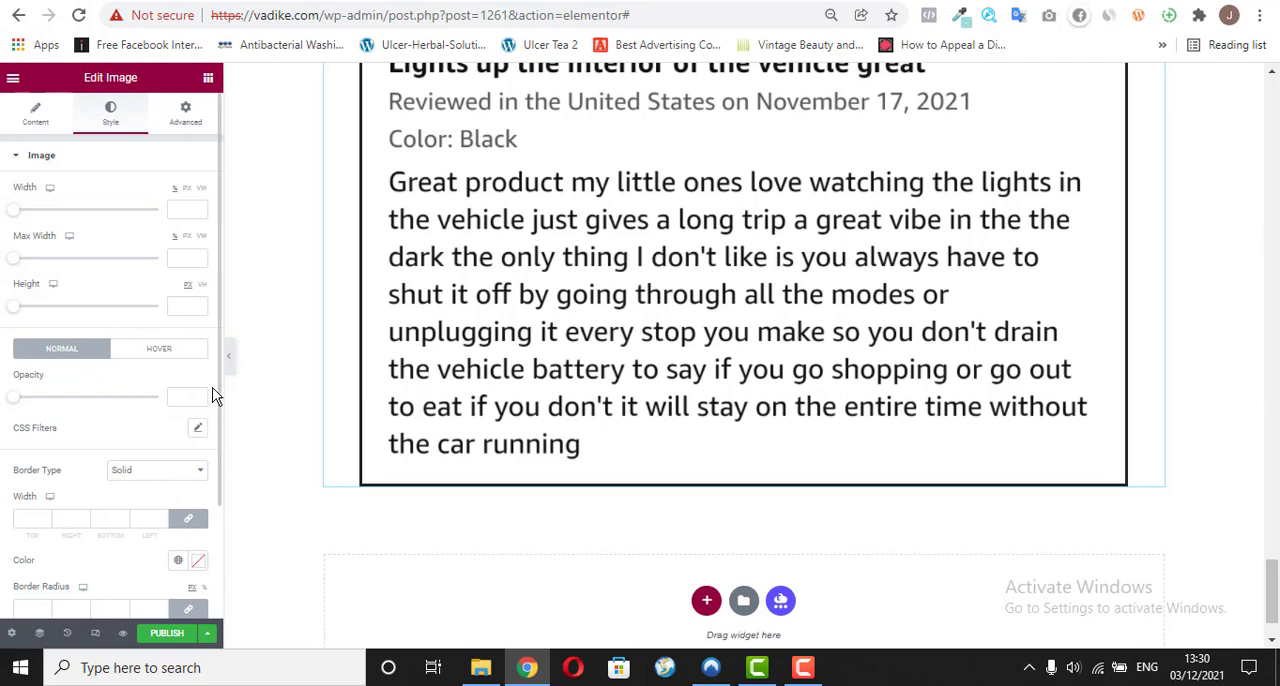
Step: Add a box shadow to the bordered review image, leaving the shadow's default settings
left_click_drag(218, 397, 215, 518)
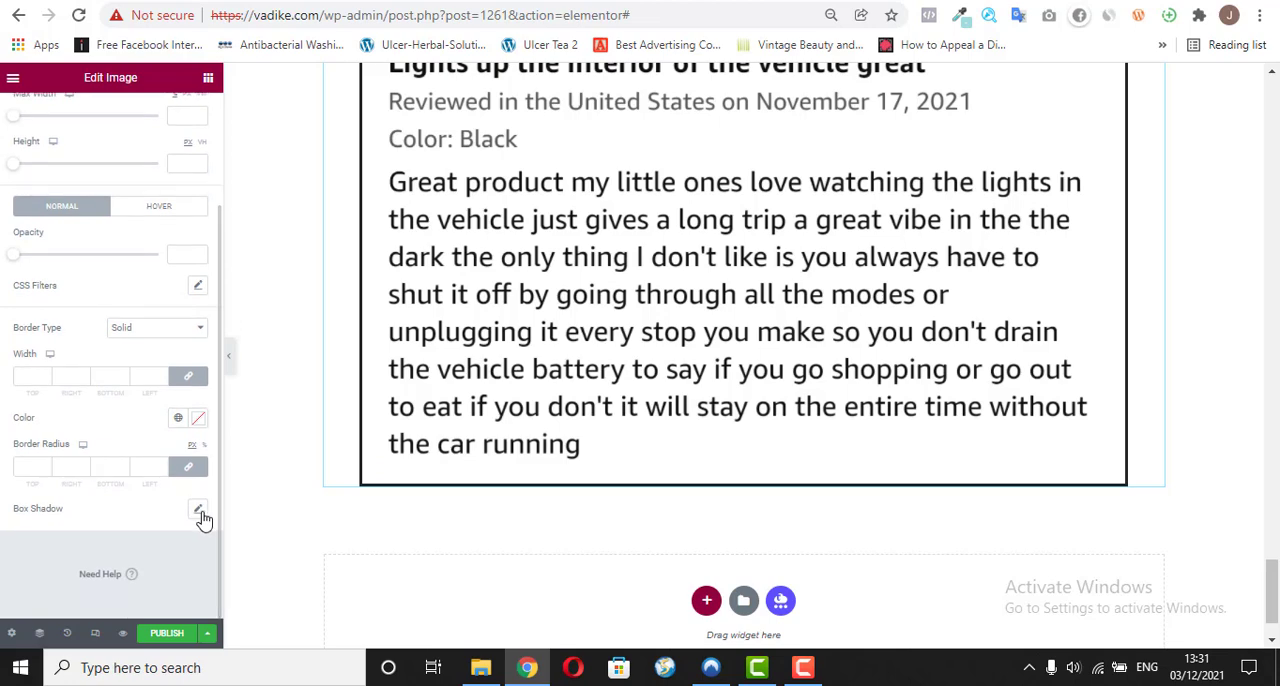
left_click(200, 514)
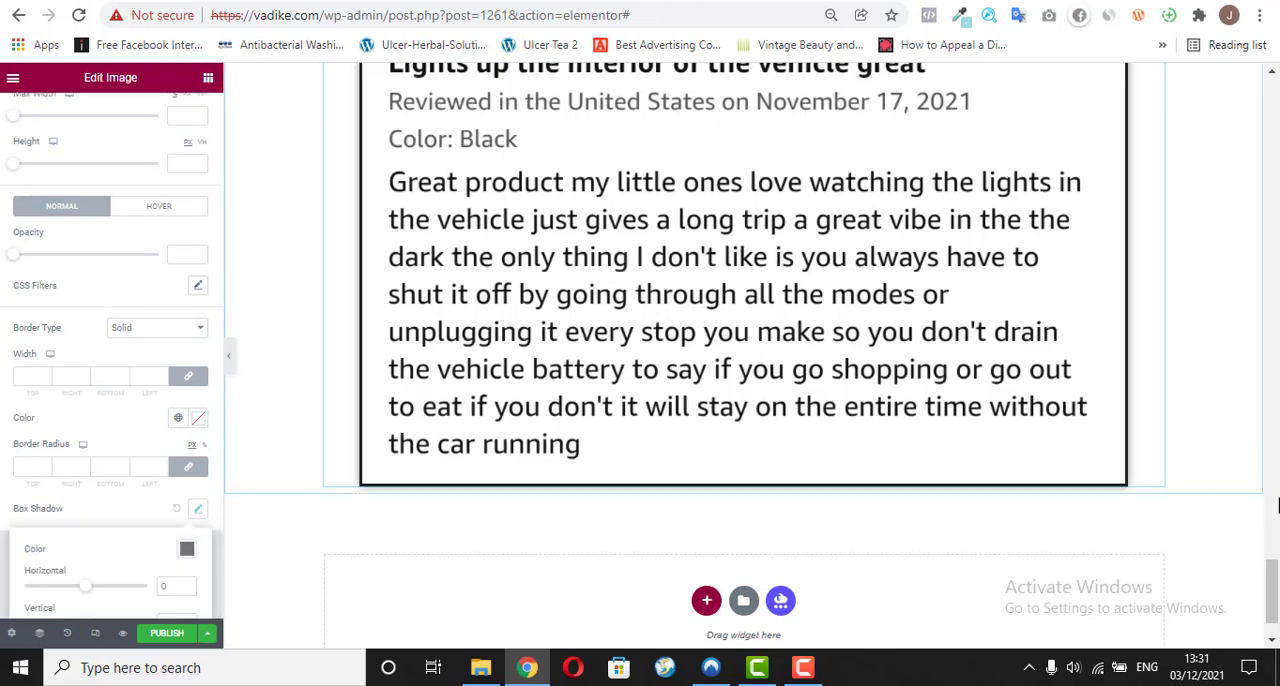
mouse_move(1273, 585)
left_mouse_down()
mouse_move(1273, 513)
mouse_move(1273, 581)
left_mouse_up()
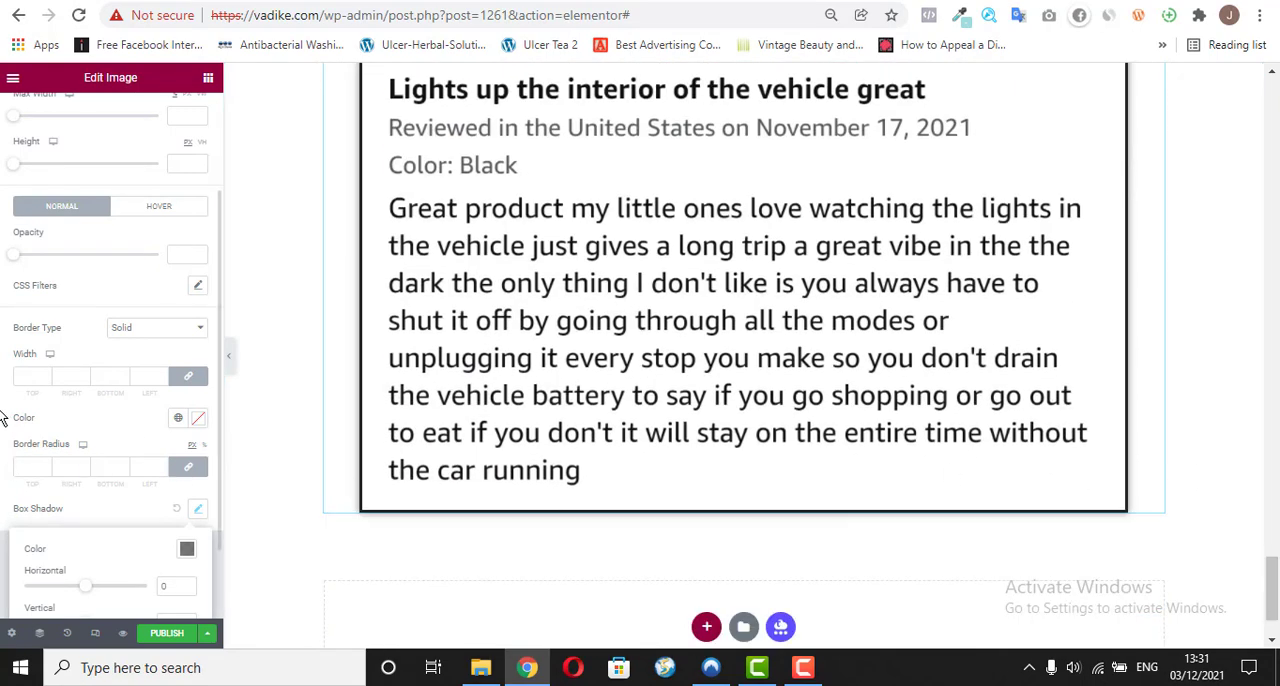
left_click(125, 514)
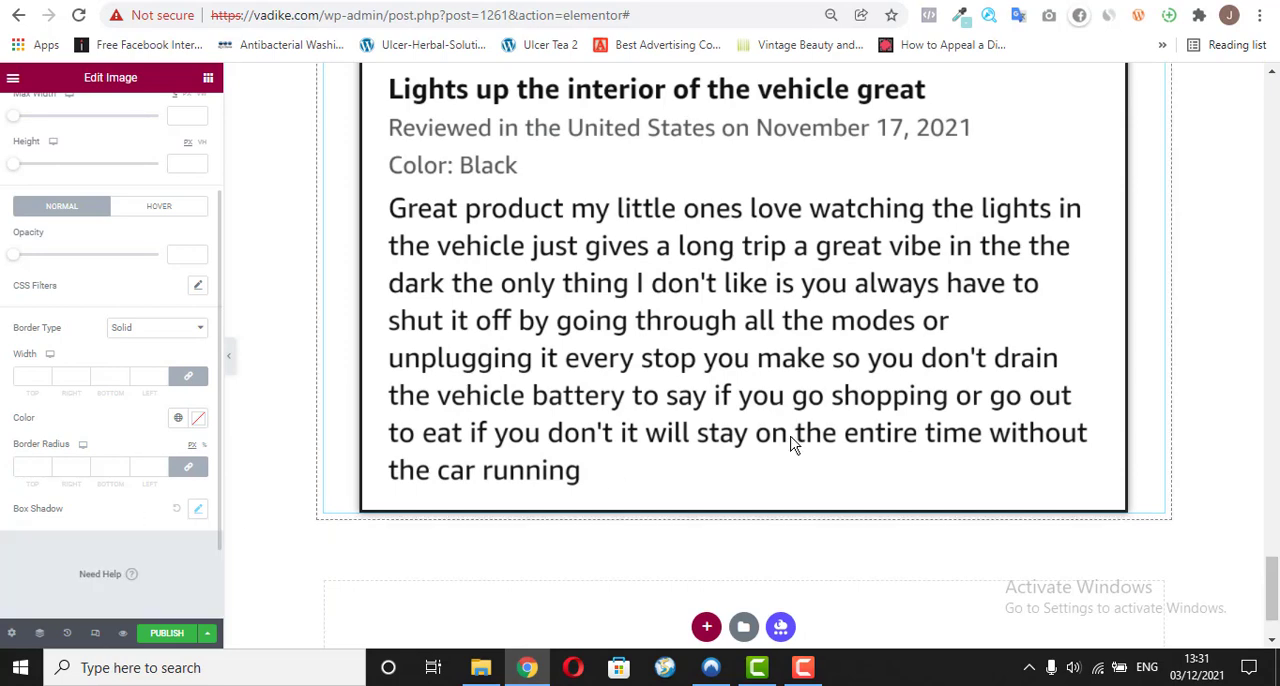
left_click_drag(1272, 590, 1272, 544)
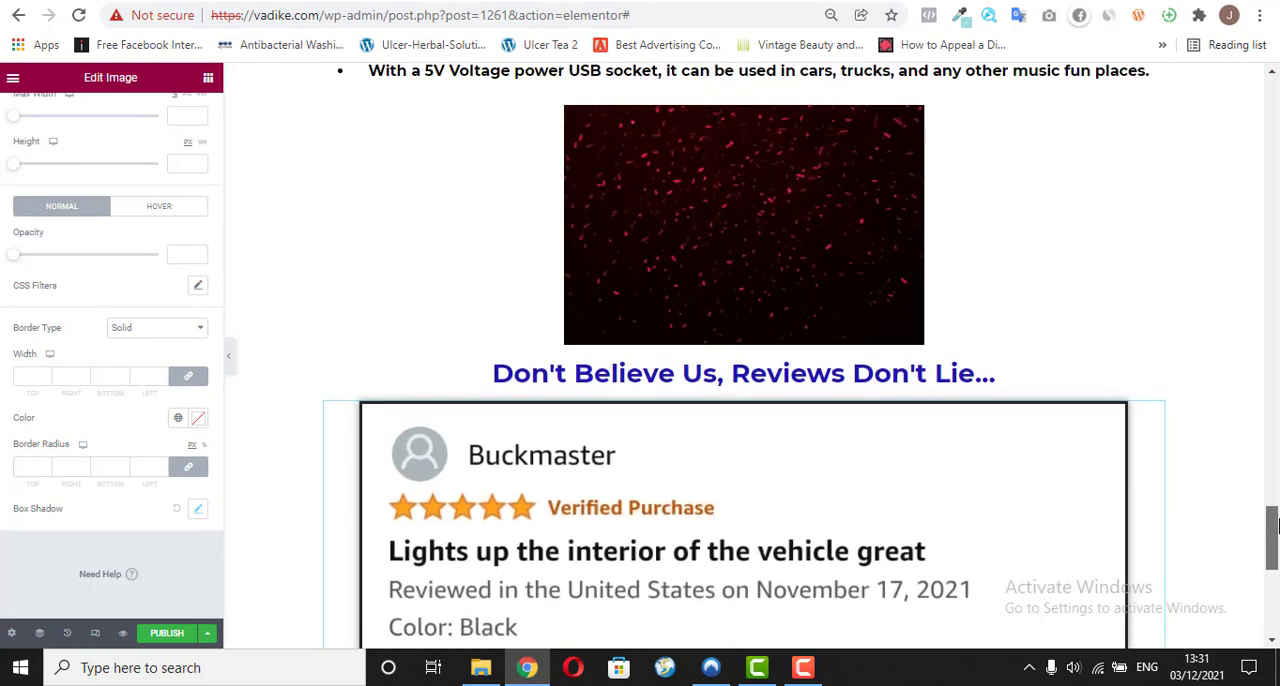
right_click(1155, 411)
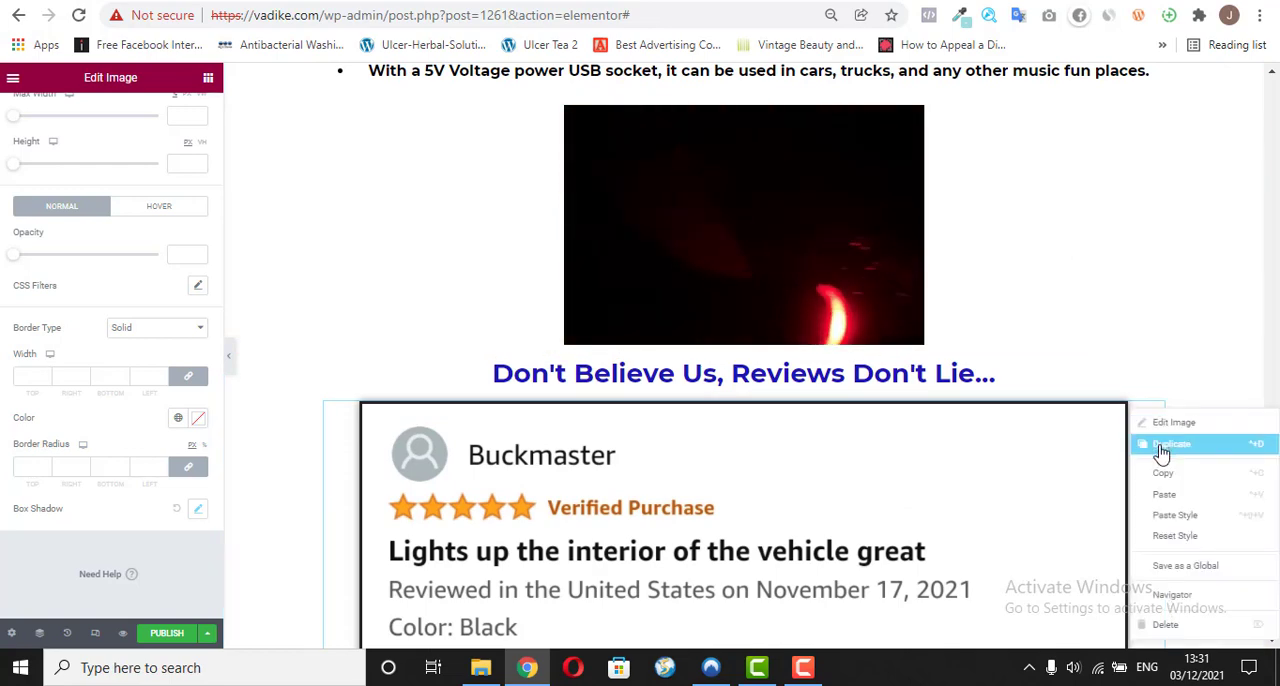
left_click(1160, 424)
left_click_drag(1272, 553, 1271, 574)
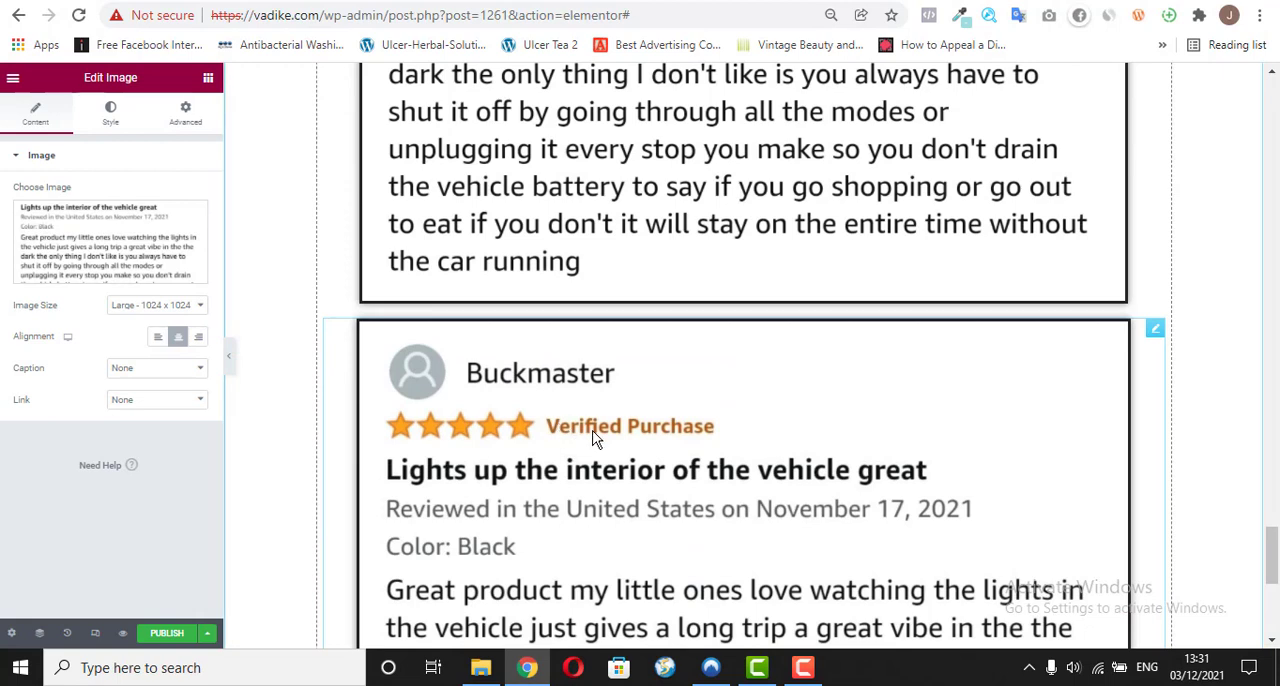
left_click(100, 273)
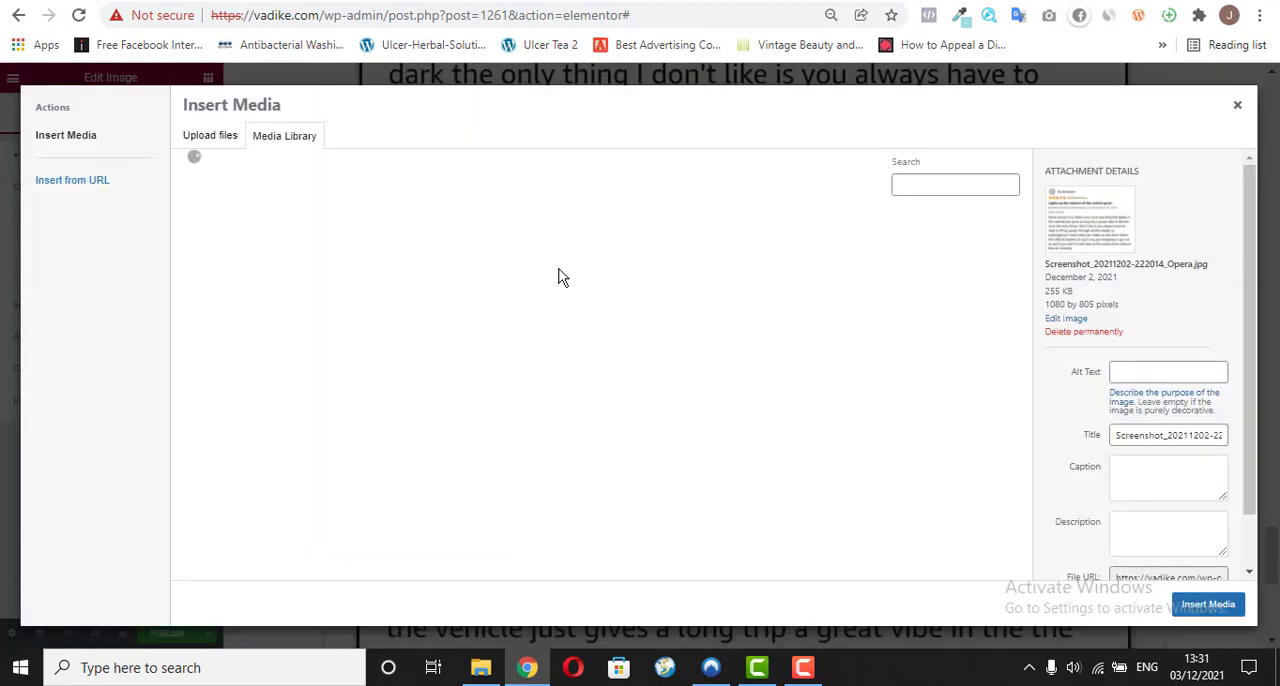
left_click(620, 356)
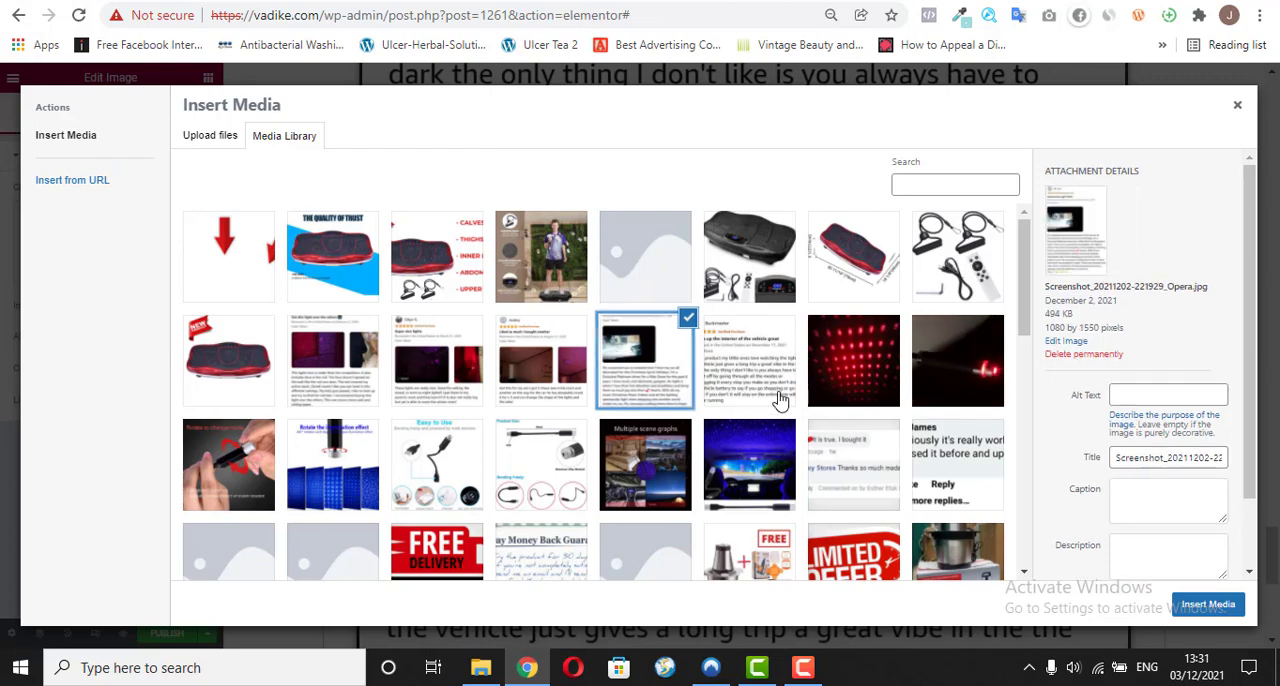
left_click(1208, 604)
Step: Check both review images, and duplicate the "Spectacular Light Show" review image directly below itself
scroll(1052, 530, "down", 5)
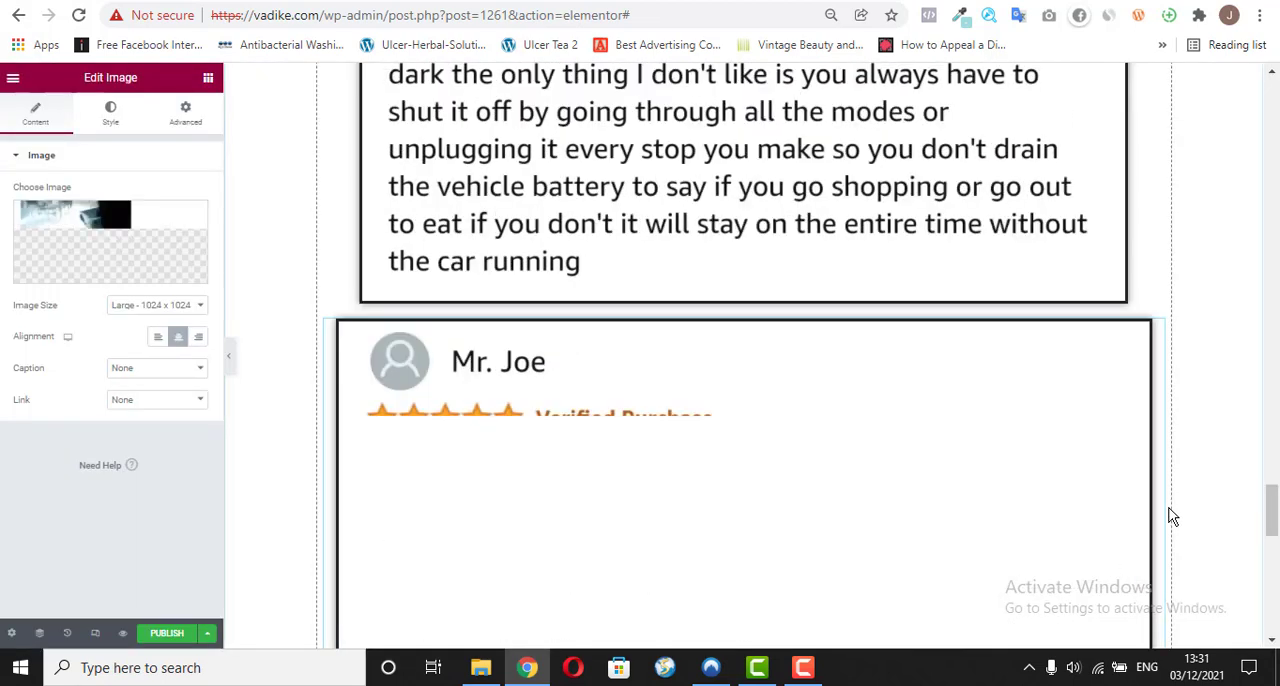
scroll(1270, 538, "down", 5)
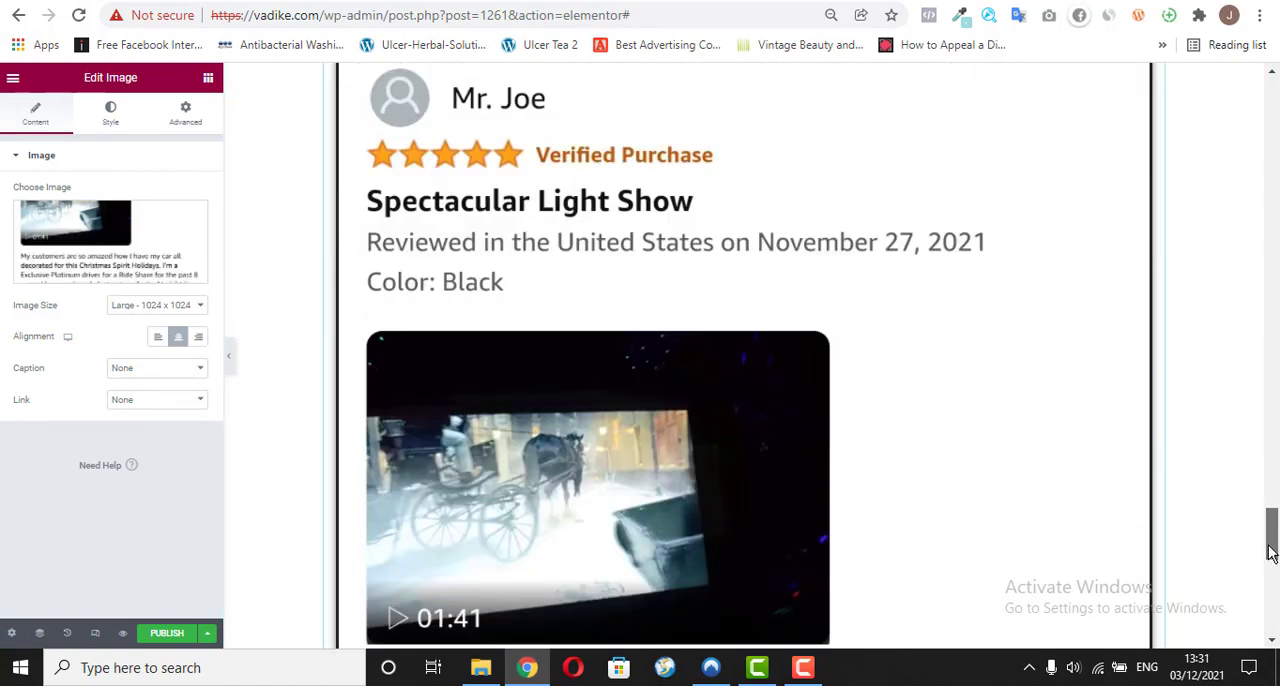
left_click_drag(1273, 576, 1277, 605)
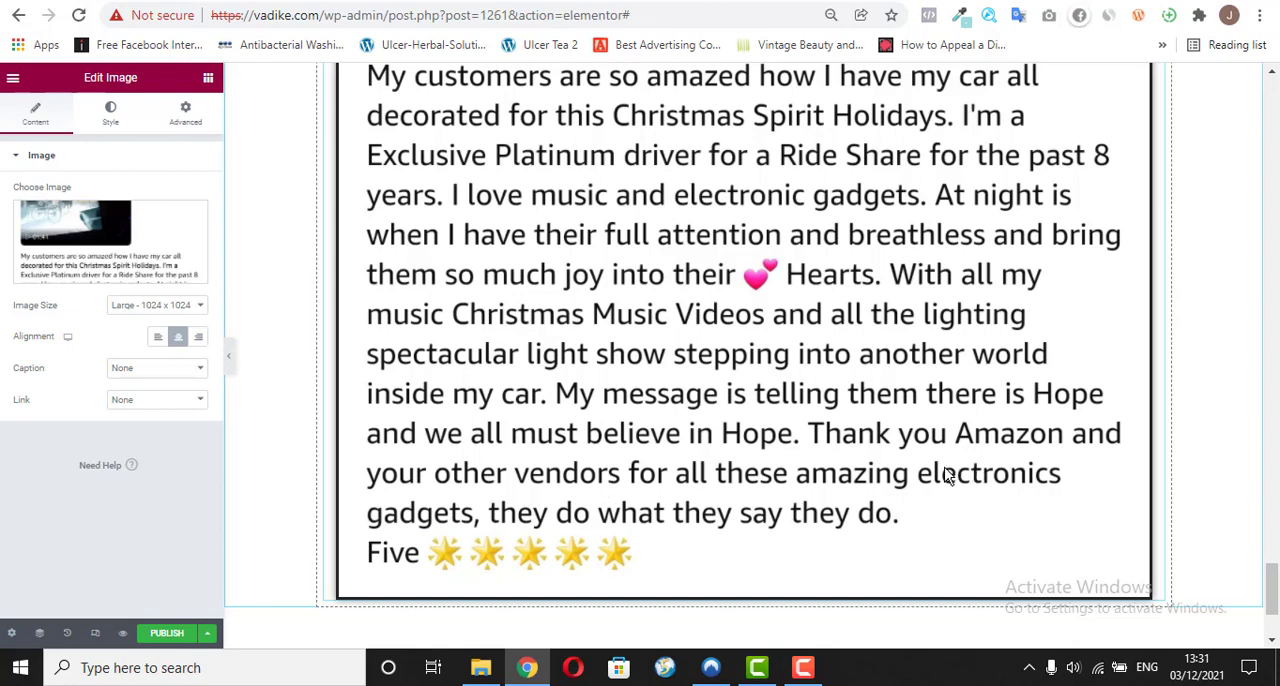
left_click_drag(1268, 580, 1276, 436)
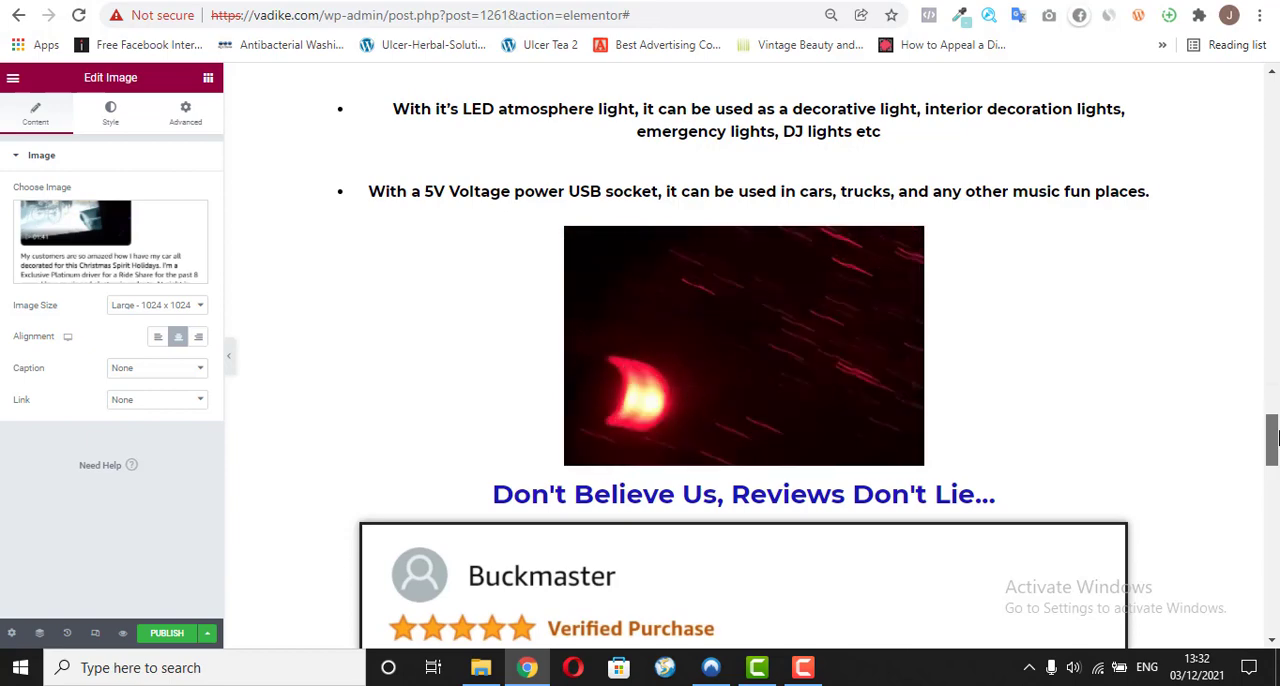
left_click_drag(1272, 437, 1272, 481)
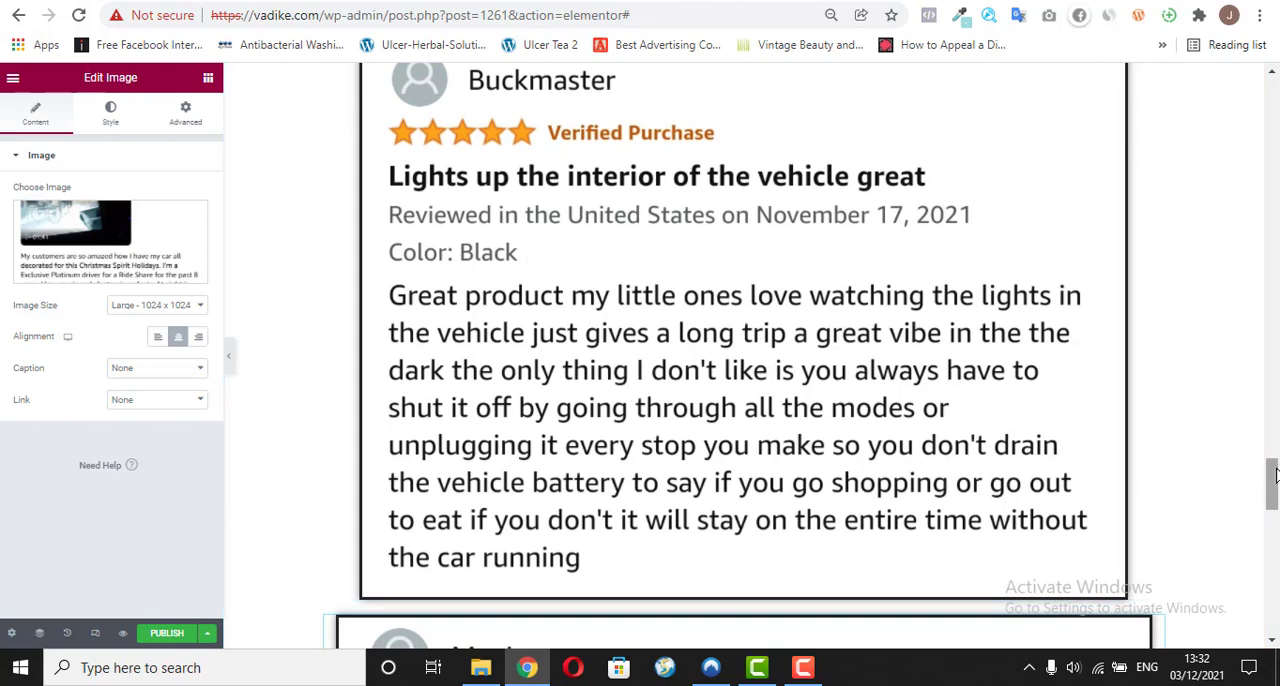
left_click_drag(1272, 478, 1275, 583)
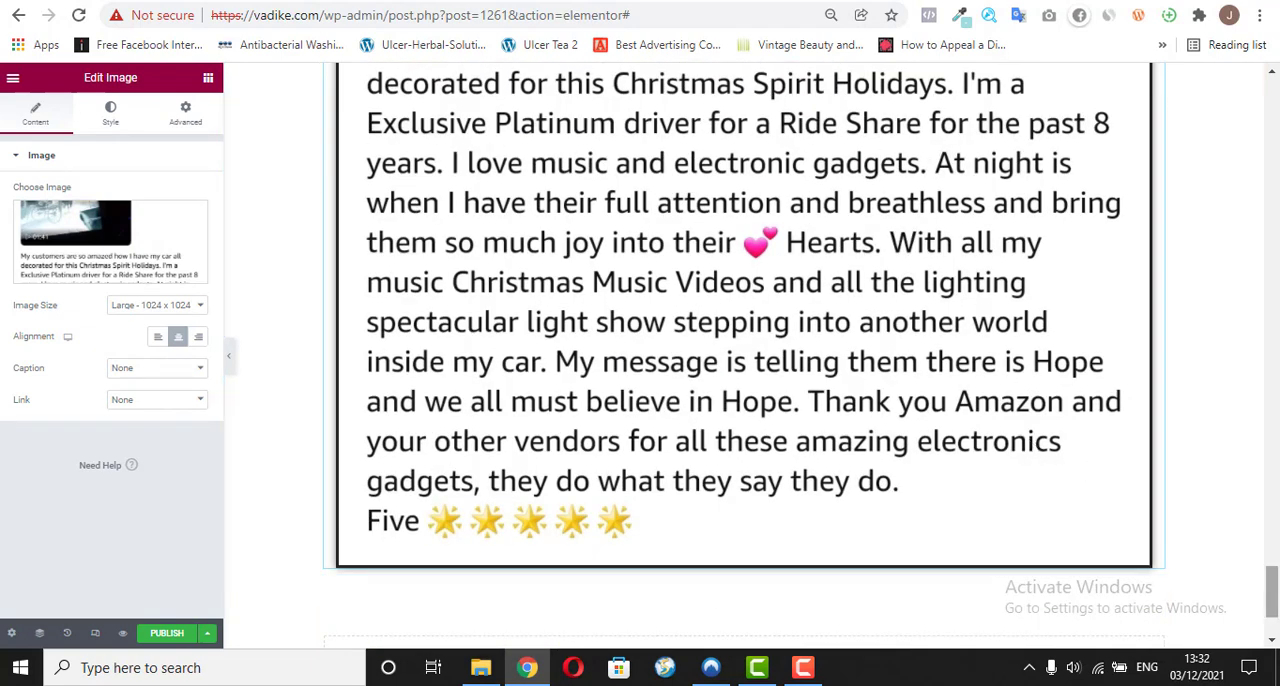
scroll(1120, 278, "up", 10)
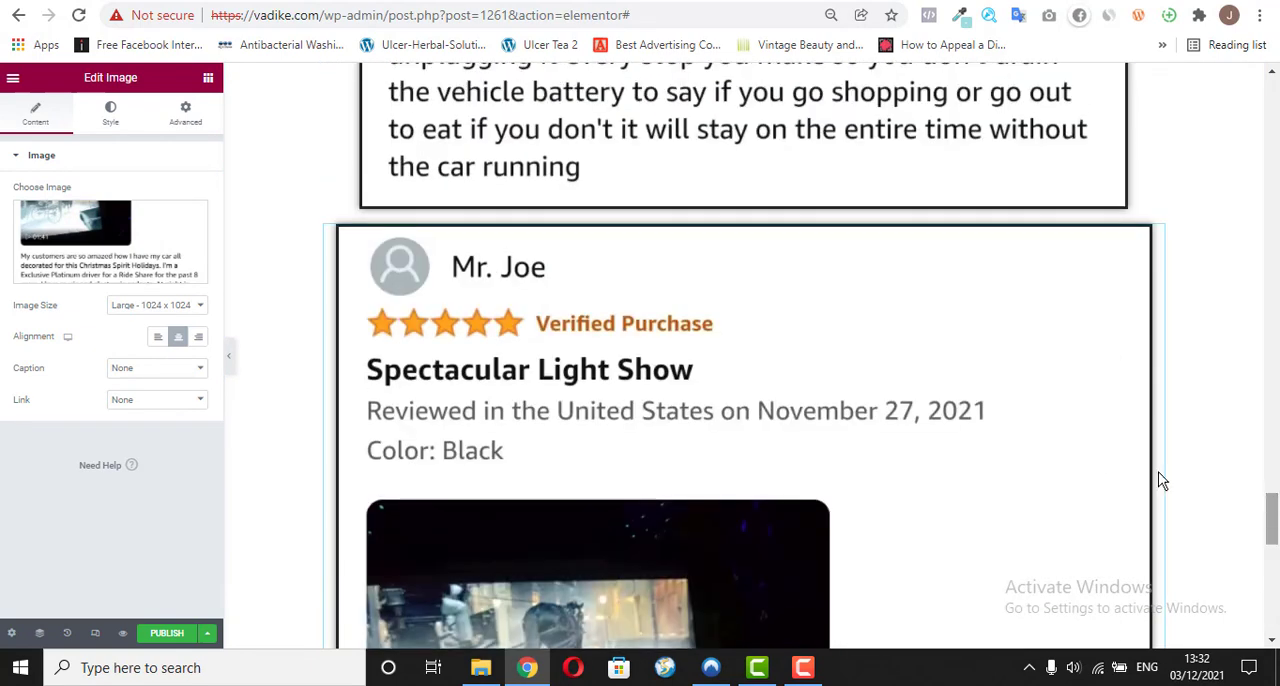
right_click(1156, 240)
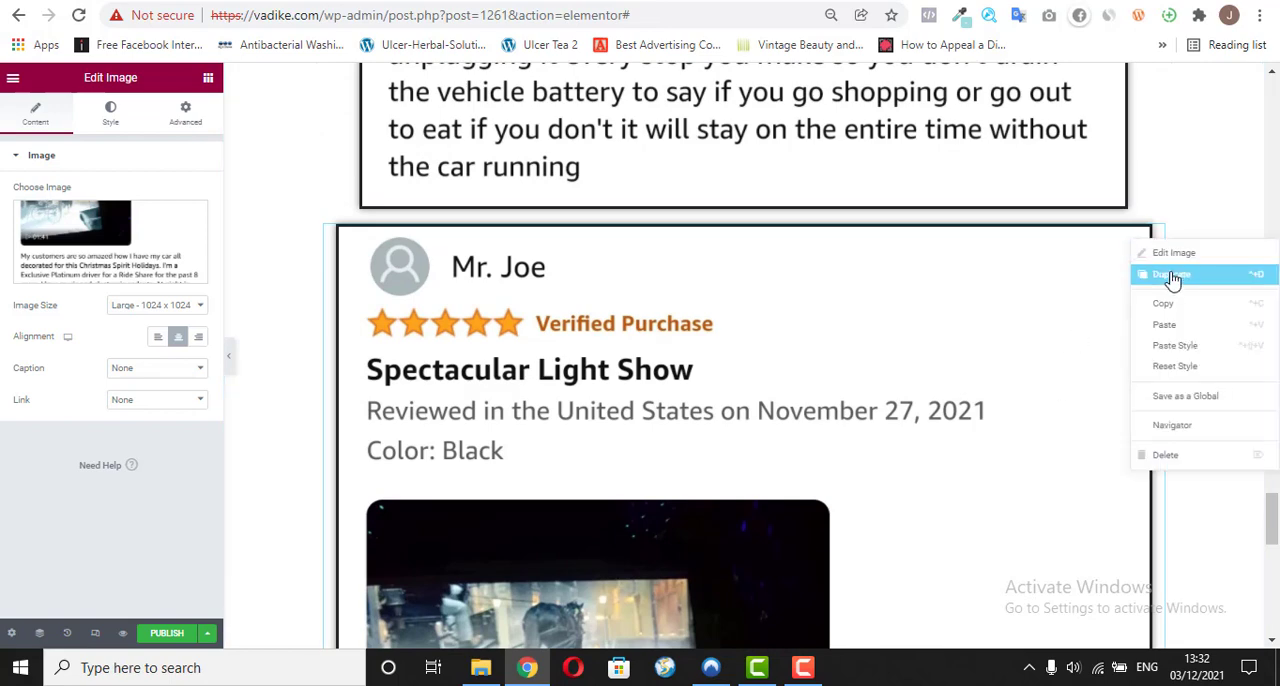
left_click(1172, 279)
left_click_drag(1272, 515, 1276, 597)
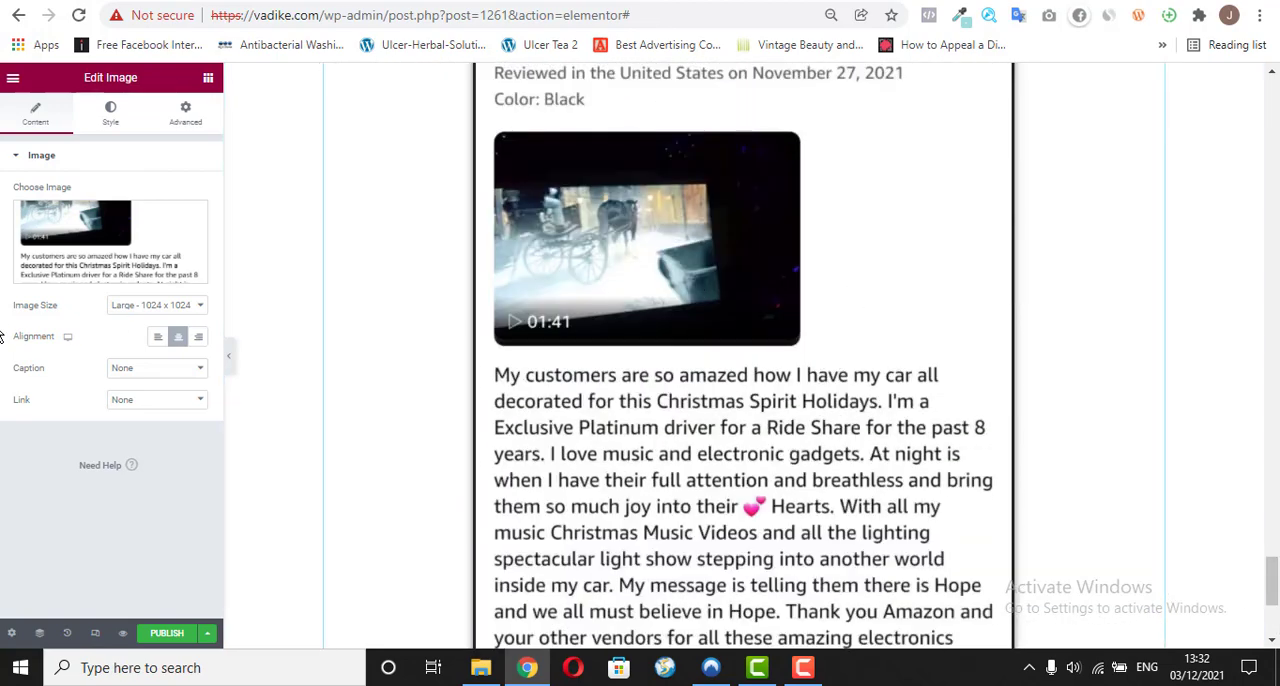
left_click(100, 272)
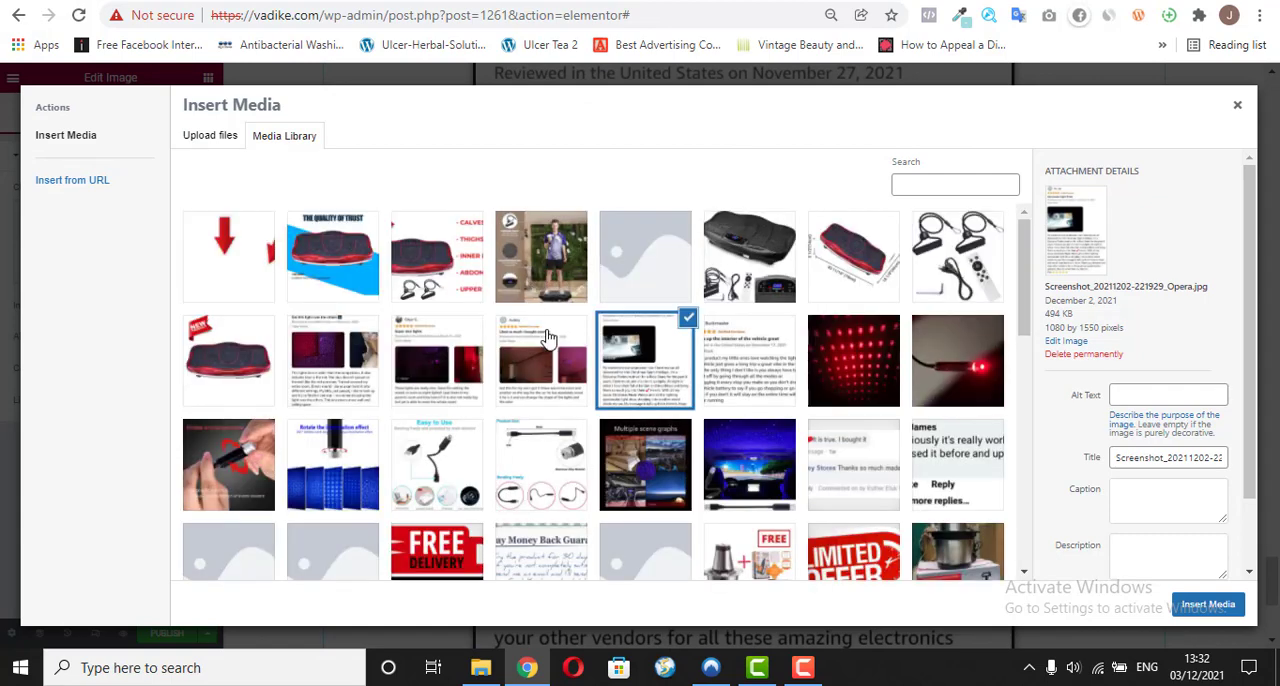
left_click(545, 345)
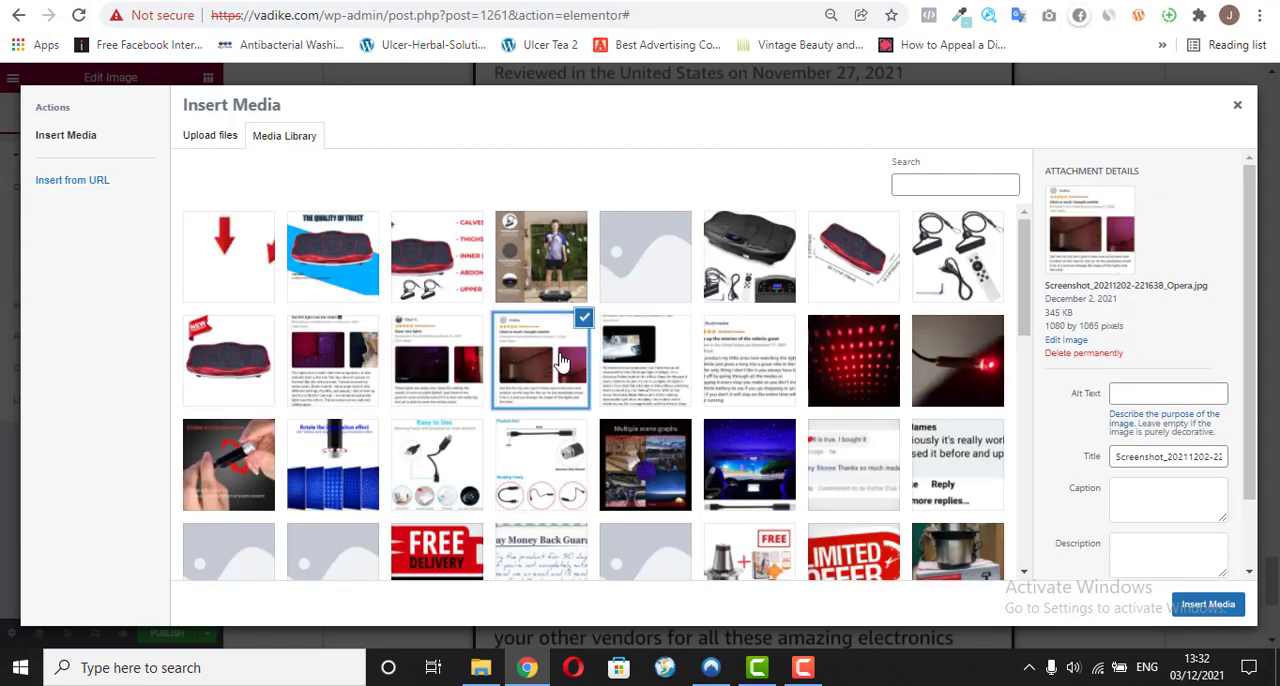
left_click(1208, 604)
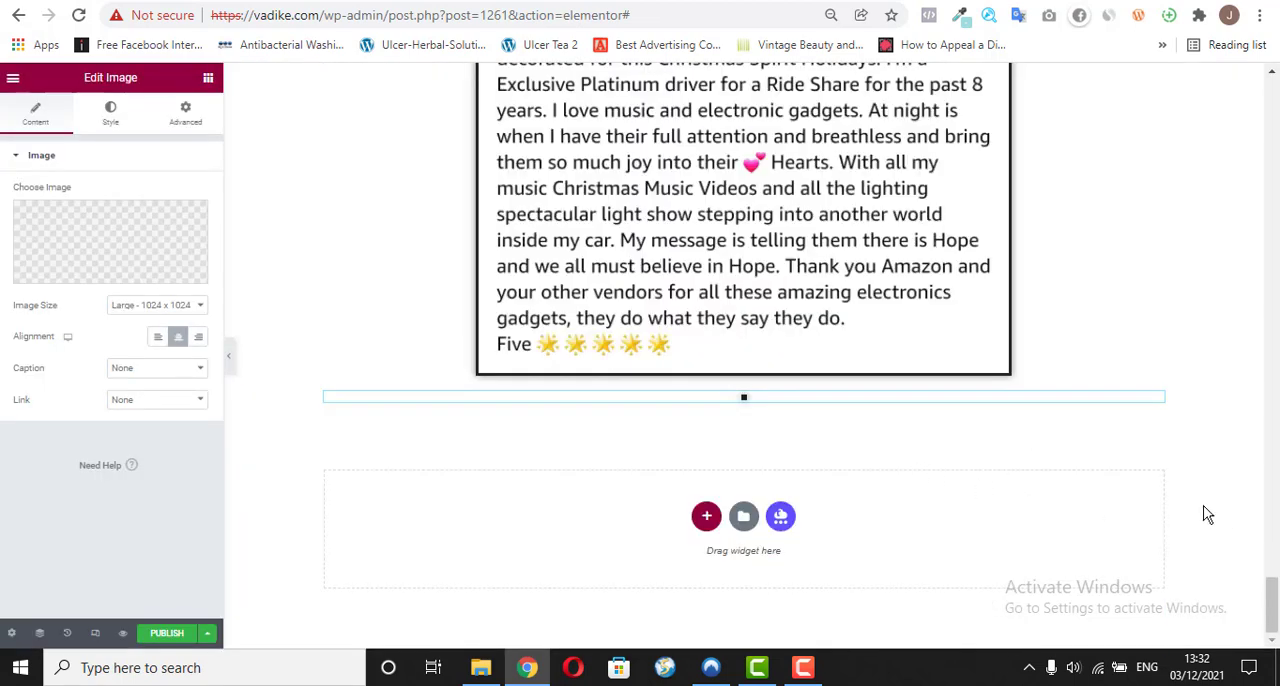
left_click_drag(1276, 612, 1275, 588)
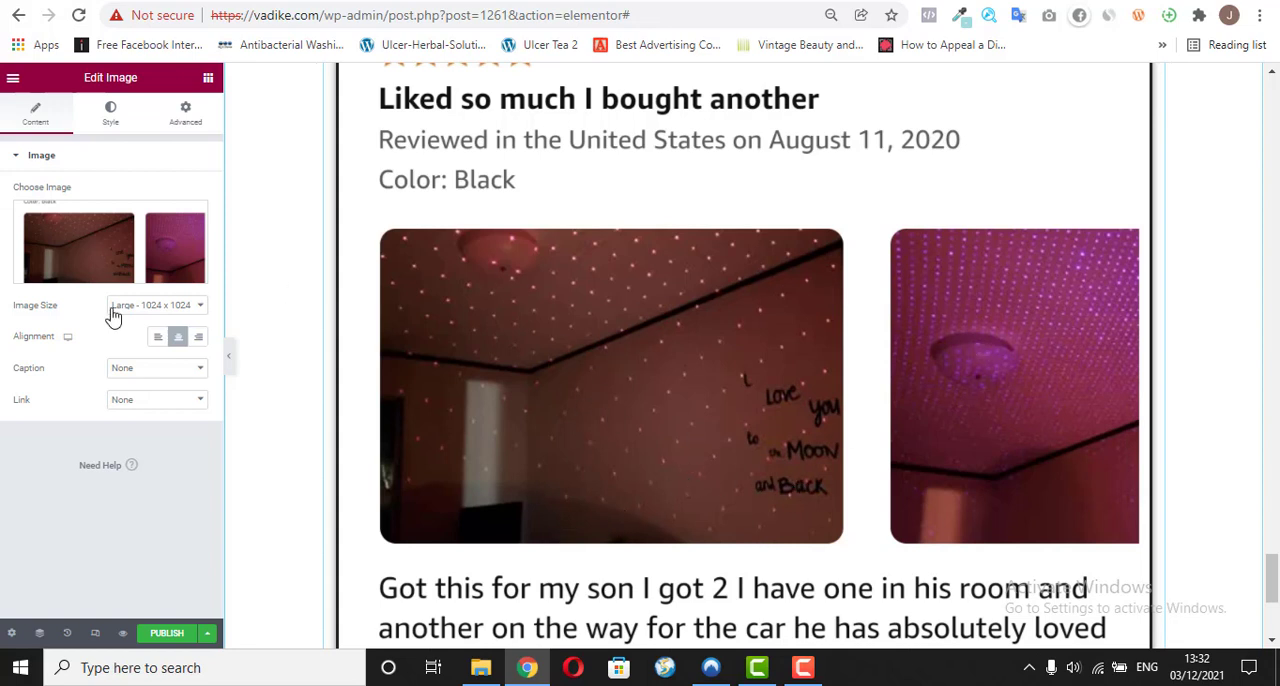
right_click(1065, 228)
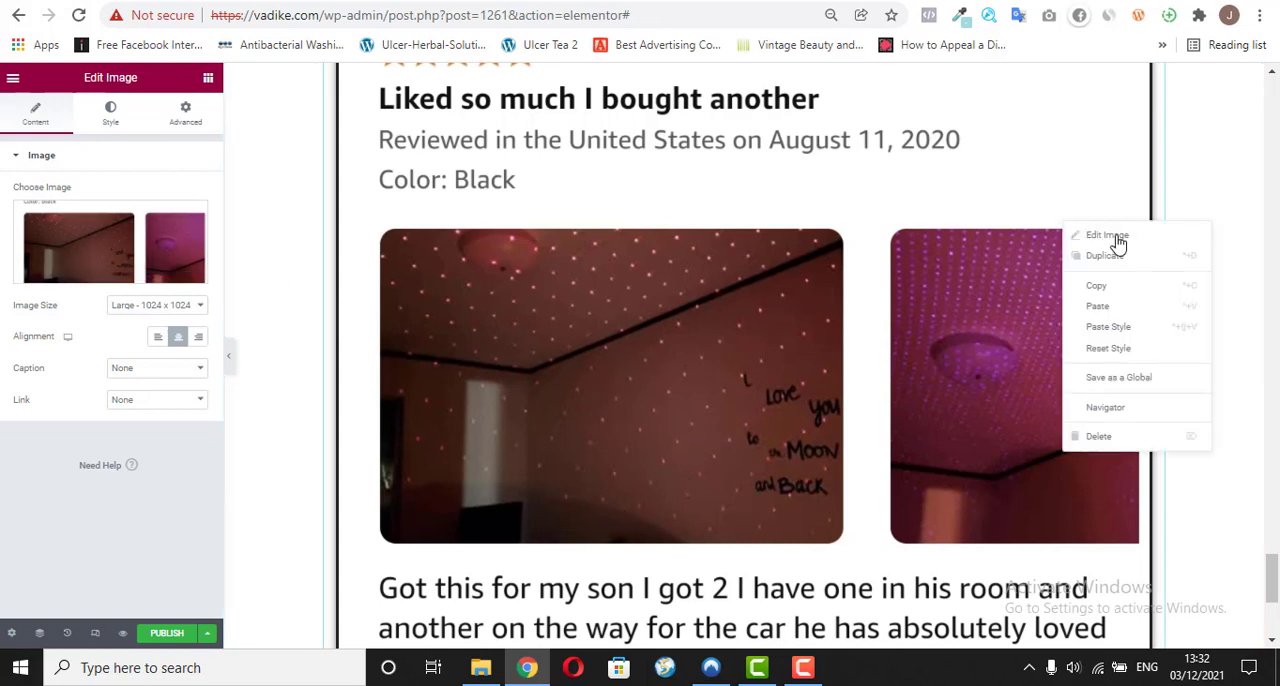
left_click(1114, 256)
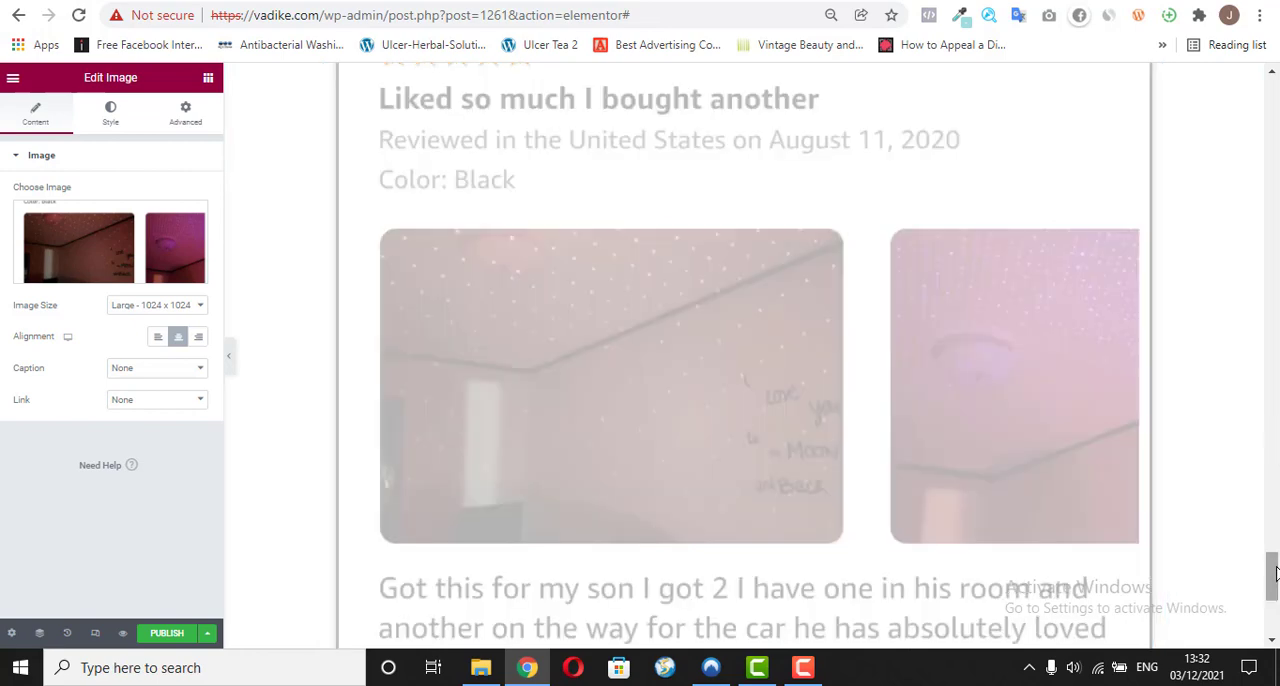
left_click_drag(1276, 565, 1276, 612)
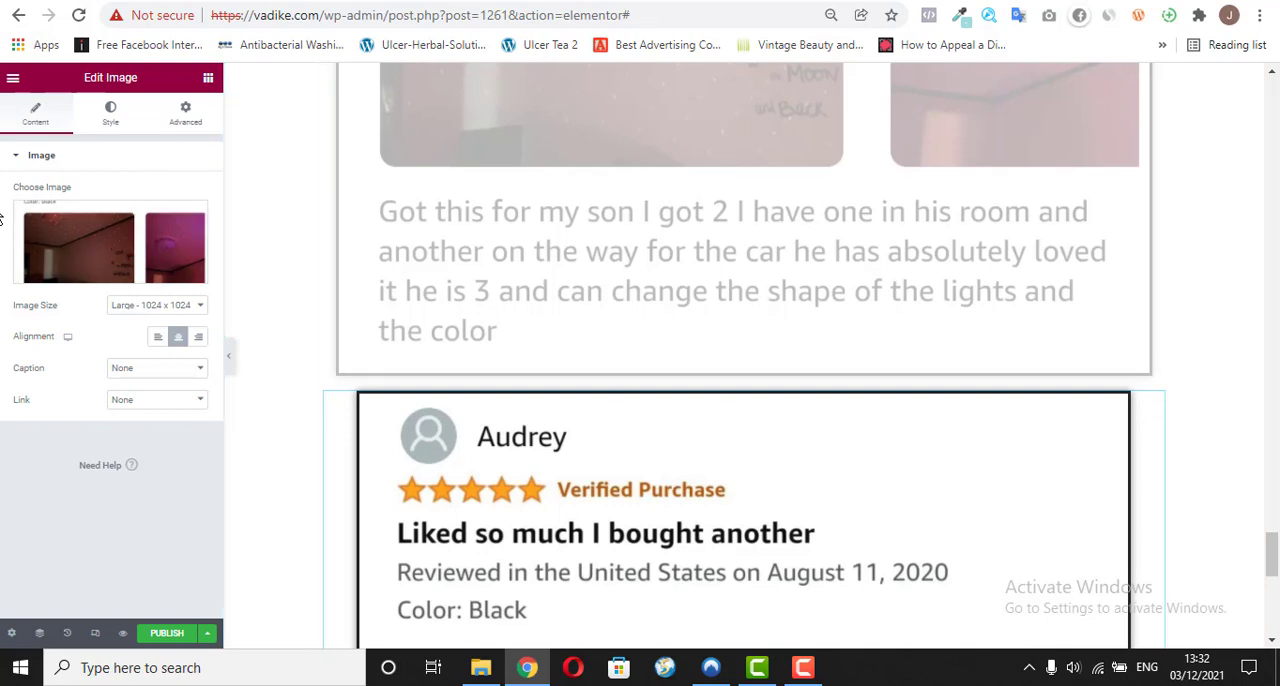
left_click(78, 277)
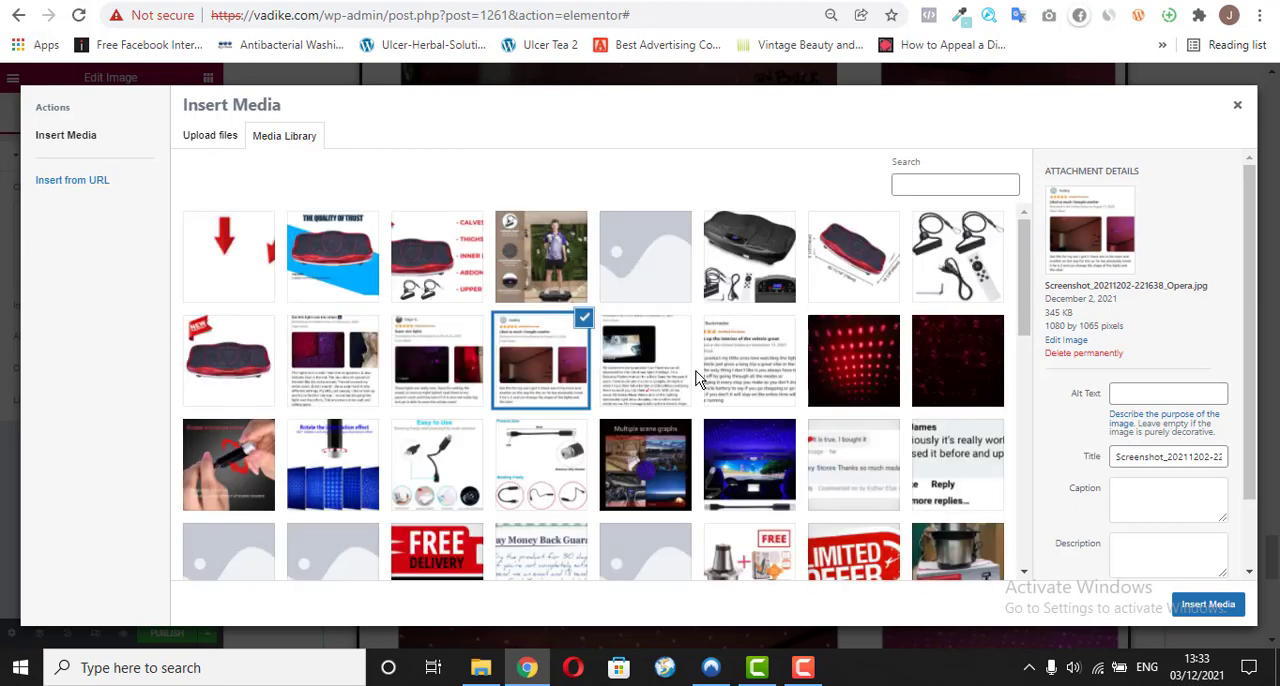
left_click(457, 370)
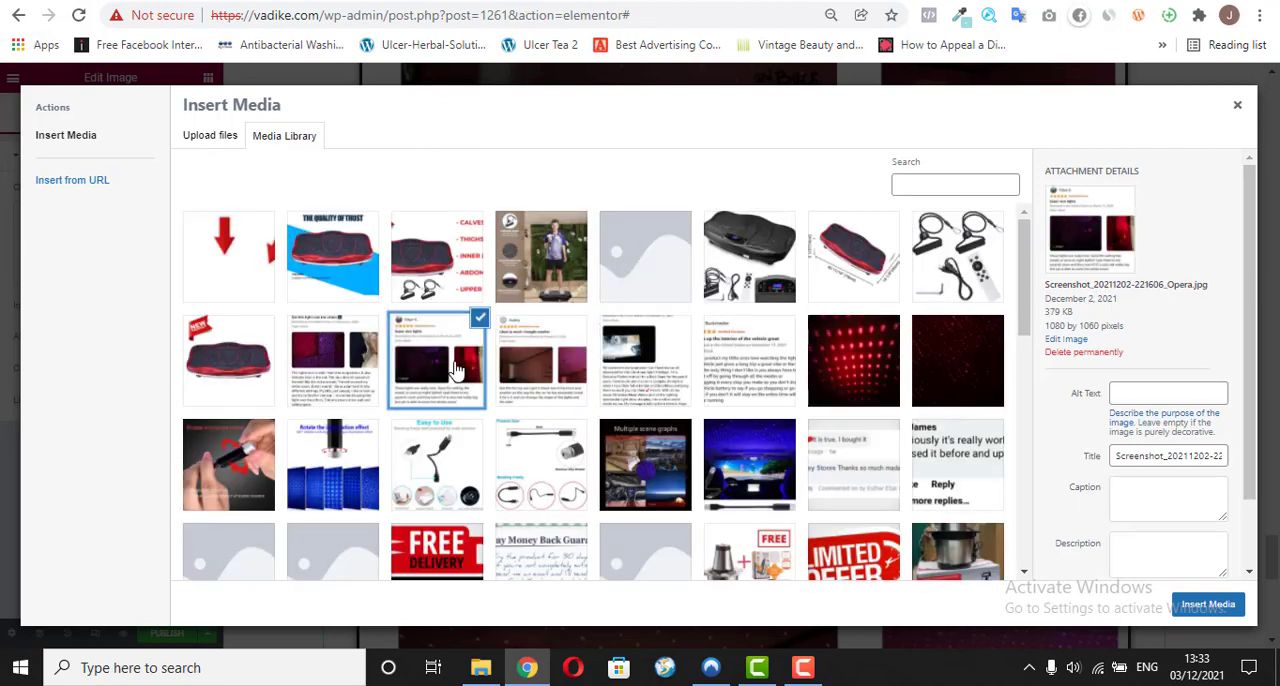
left_click(1208, 606)
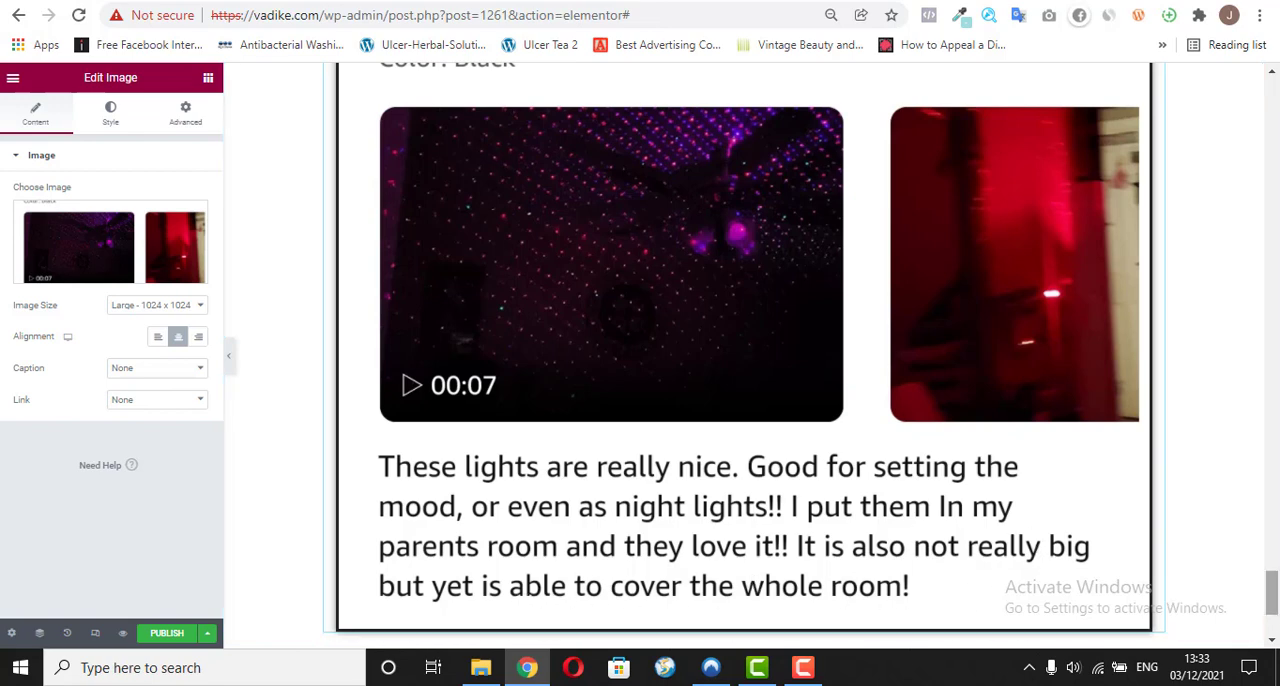
mouse_move(1272, 585)
left_mouse_down()
mouse_move(1272, 566)
mouse_move(1272, 593)
left_mouse_up()
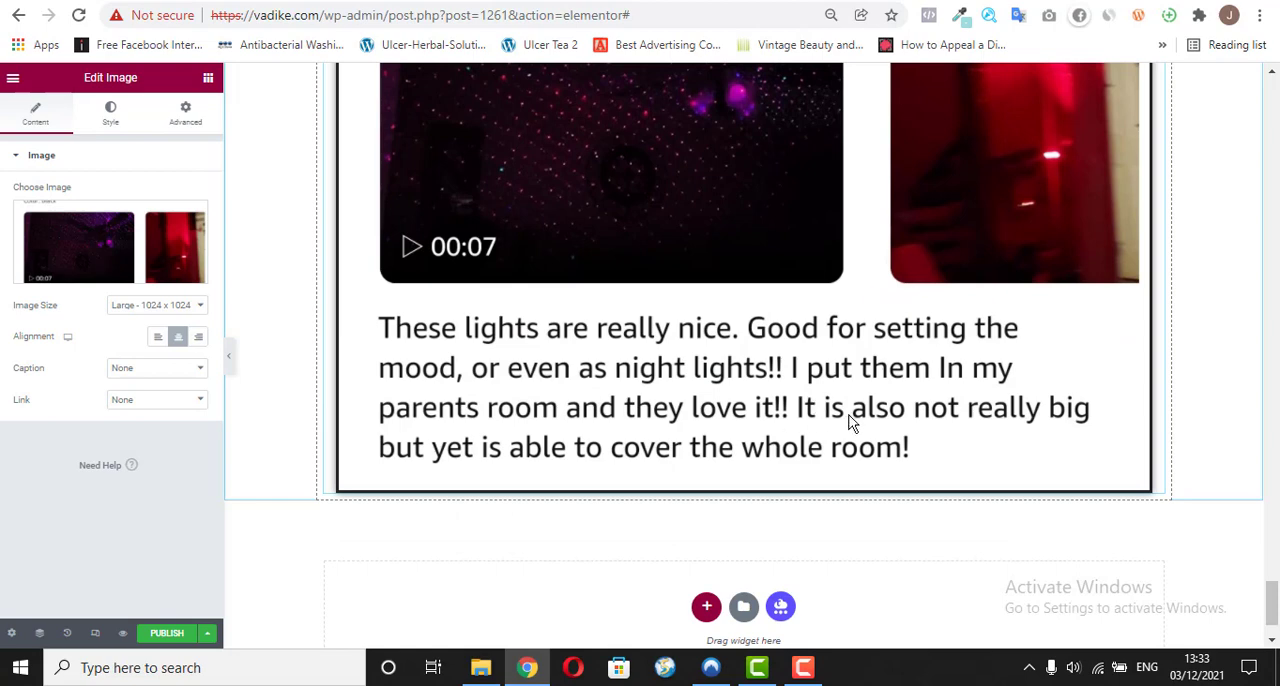
Step: Switch to vadike.com/o/ and copy the heading text "How Much Is The Mini LED Sparkle™ Light ?" below the reviews
left_click(525, 1)
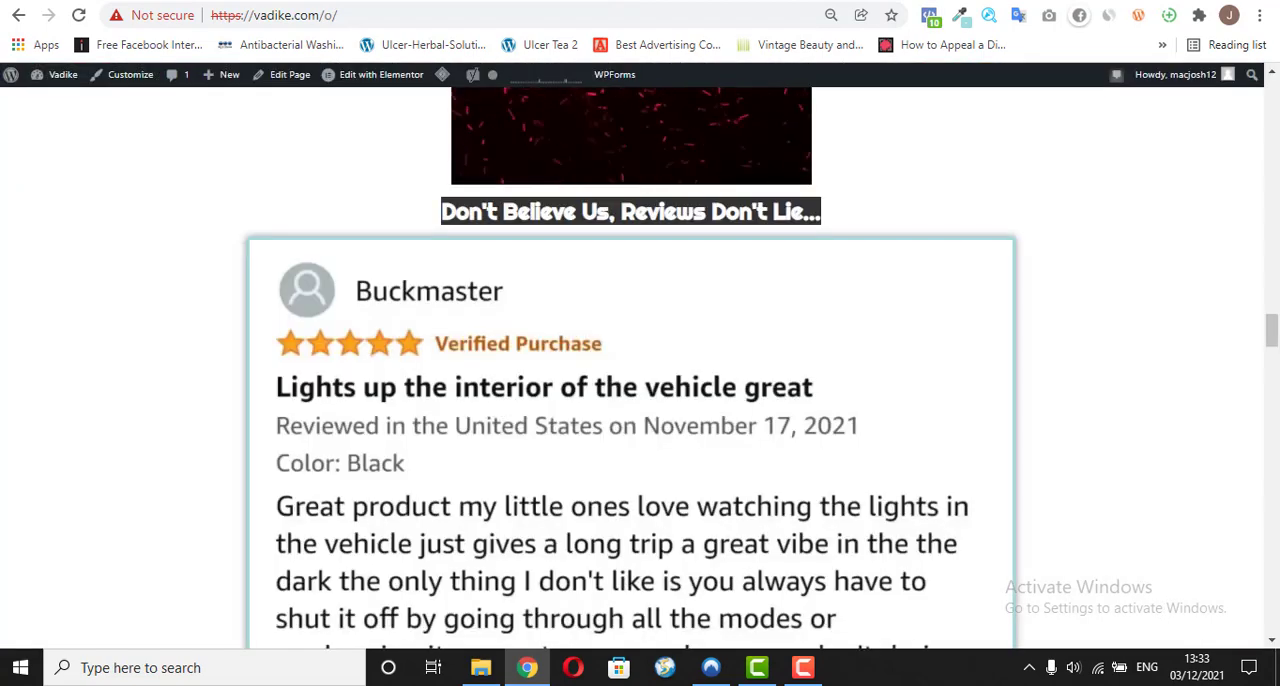
left_click_drag(1271, 330, 1274, 532)
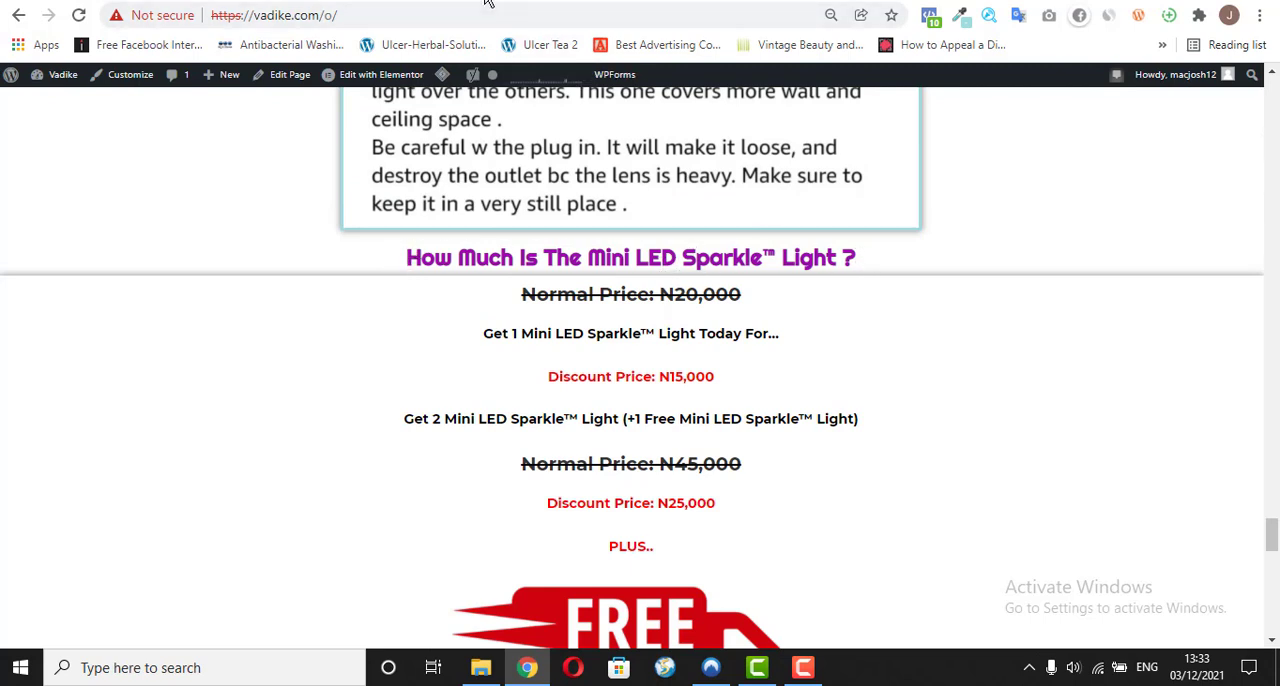
left_click_drag(404, 260, 856, 258)
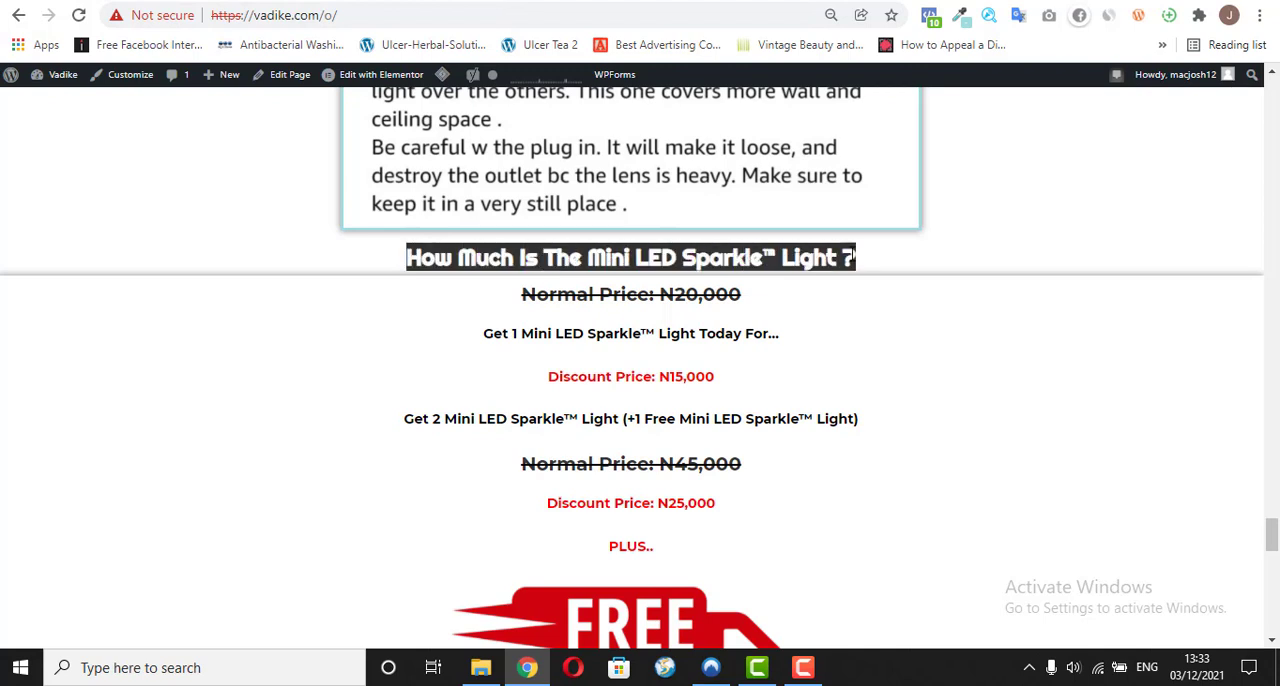
right_click(803, 257)
left_click(814, 263)
Step: Switch back to the Elementor editor and copy the "Don't Believe Us, Reviews Don't Lie..." heading widget
key("ctrl+Tab")
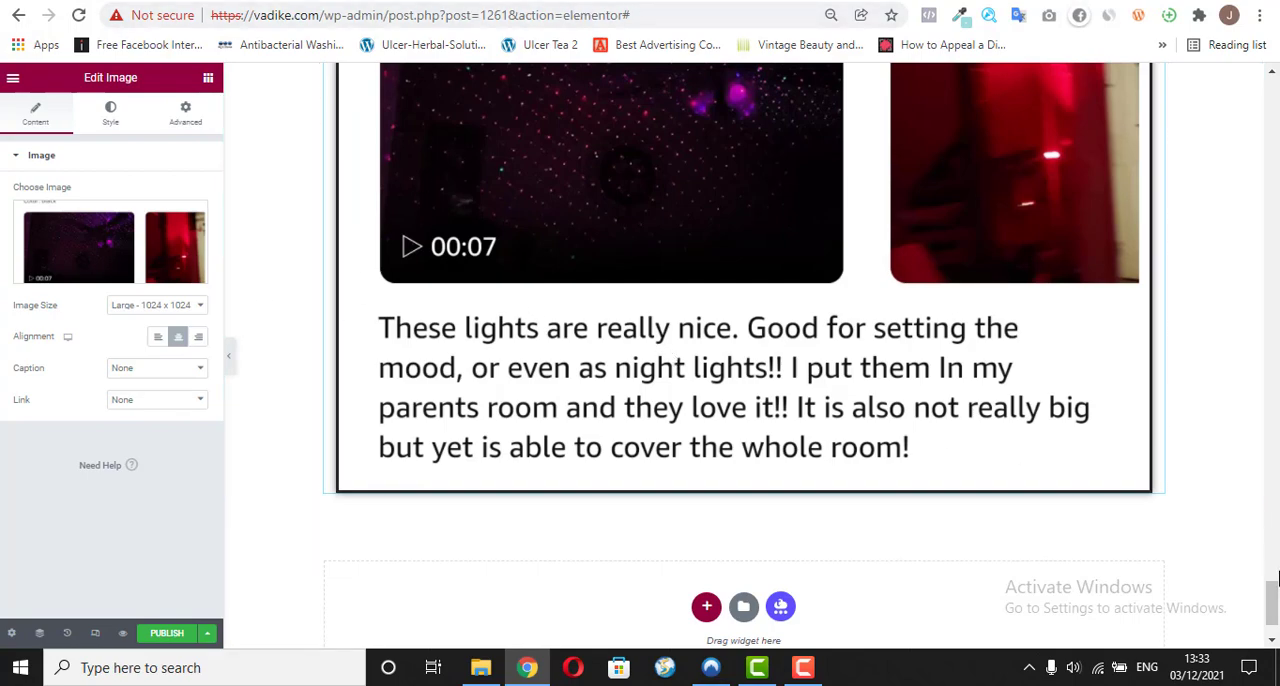
left_click_drag(1273, 597, 1273, 370)
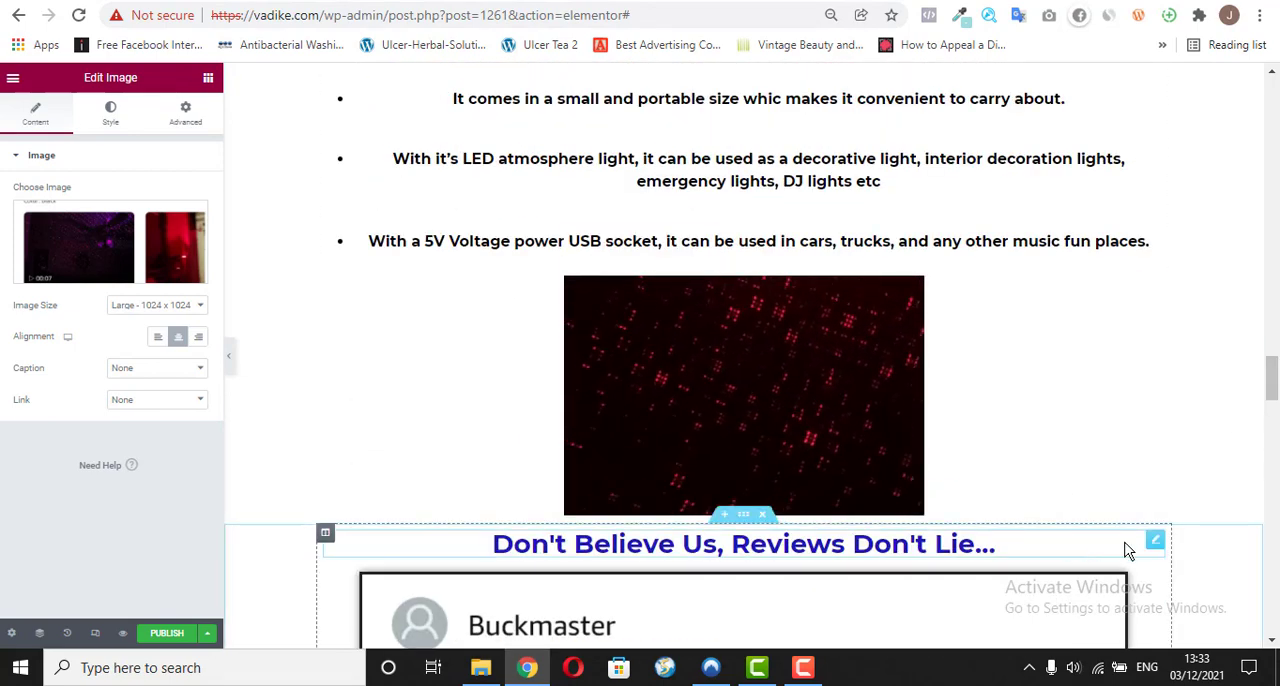
right_click(1153, 546)
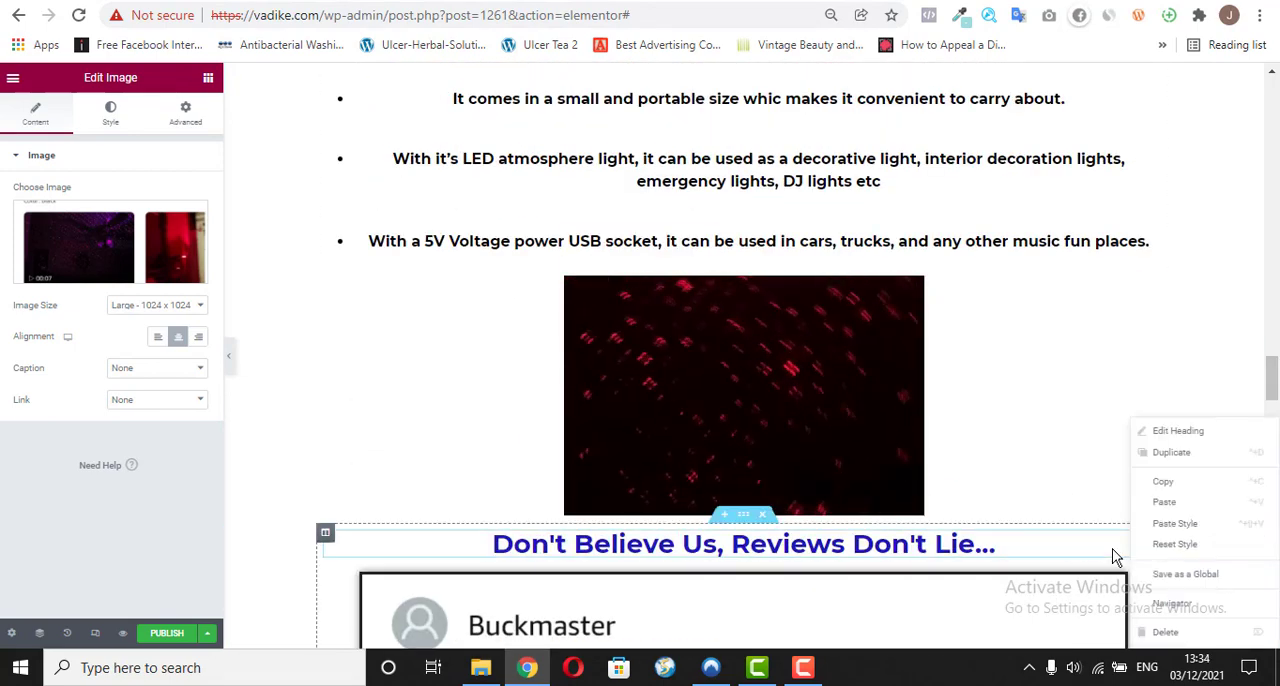
left_click(1185, 490)
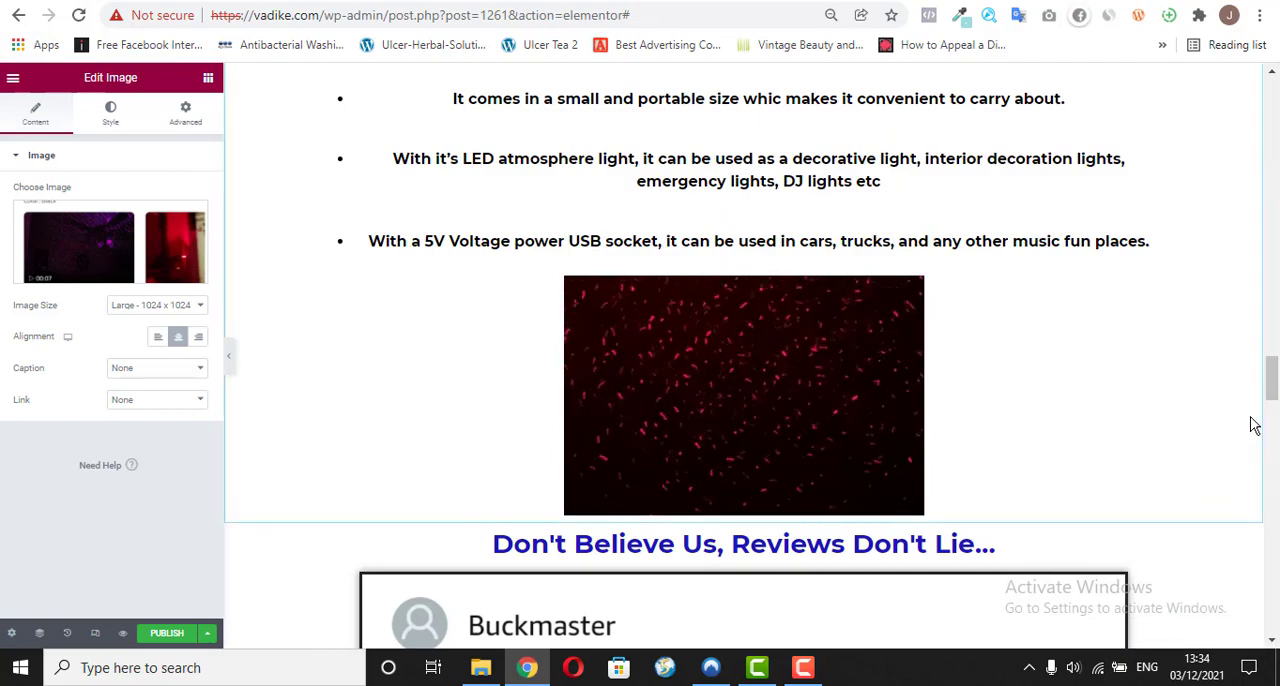
Step: Add a single-column section below the last review image and paste the copied heading widget into it
left_click_drag(1271, 378, 1274, 612)
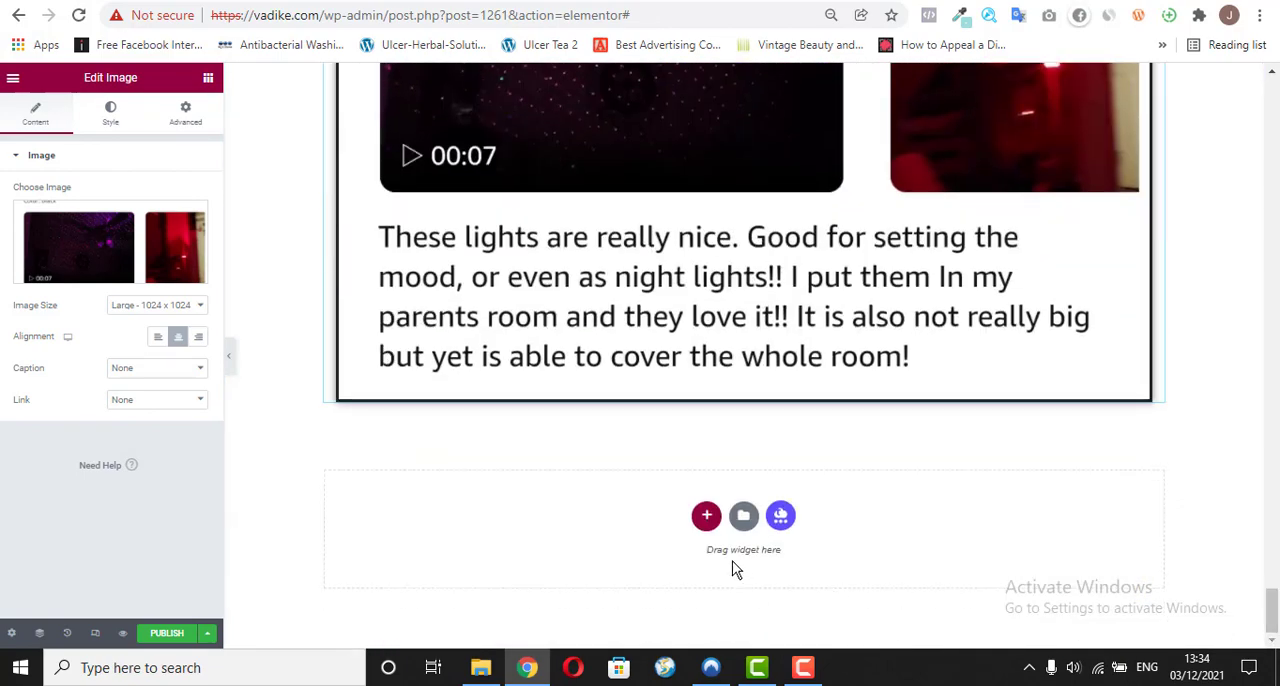
left_click(707, 516)
left_click(535, 549)
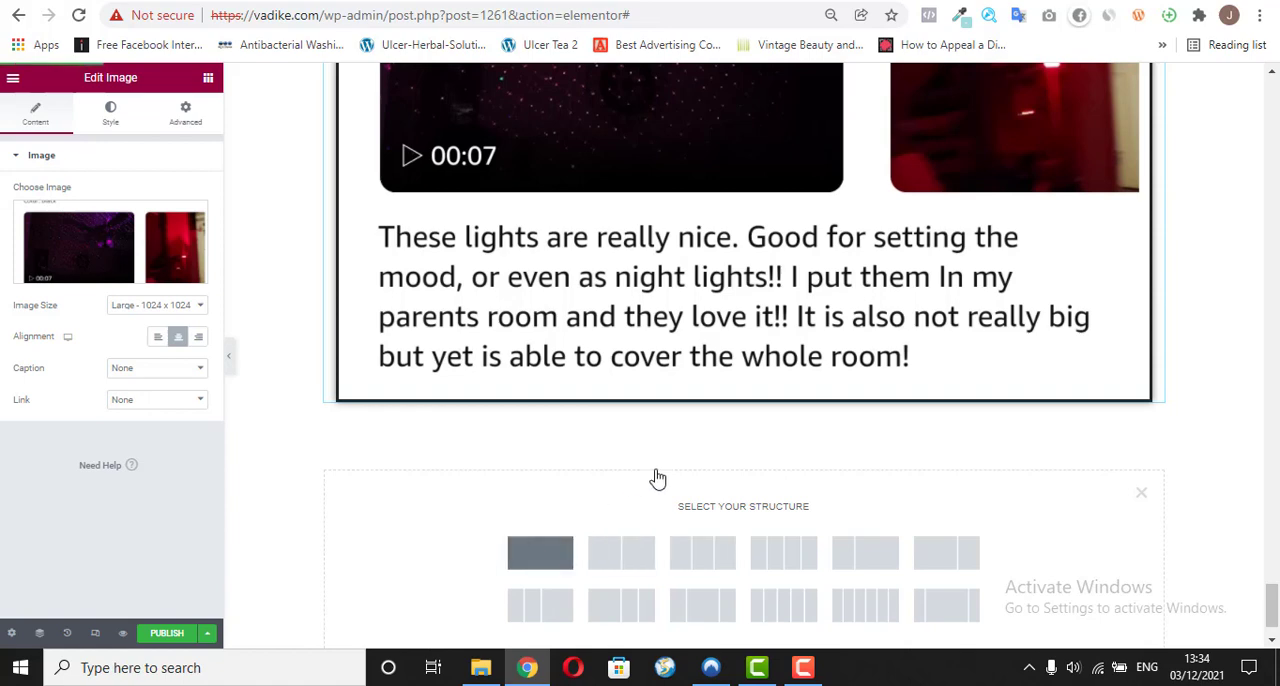
right_click(754, 436)
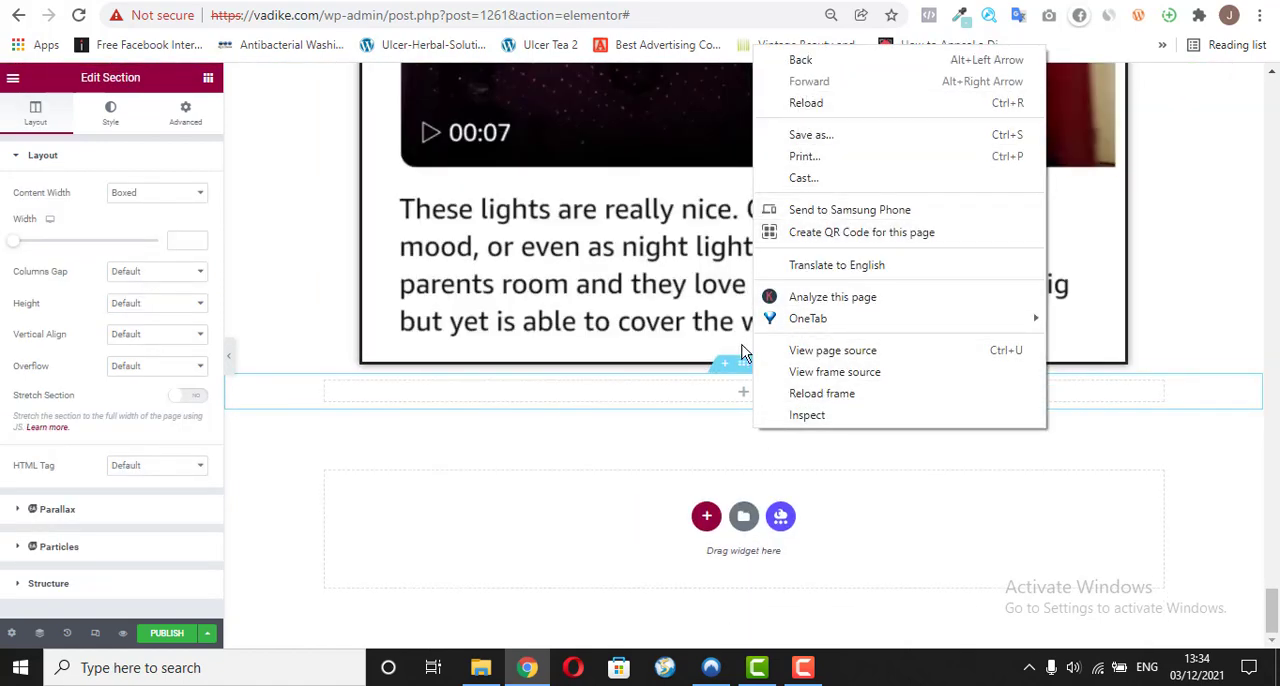
left_click(722, 402)
left_click(743, 395)
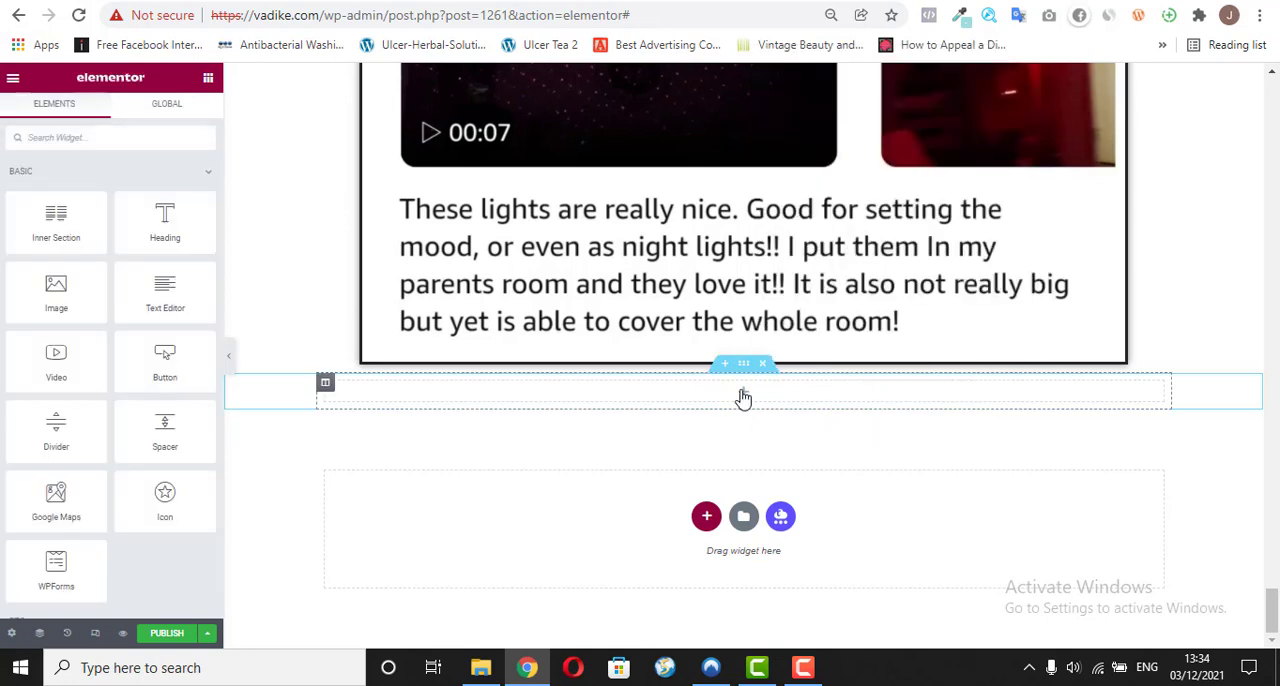
right_click(743, 398)
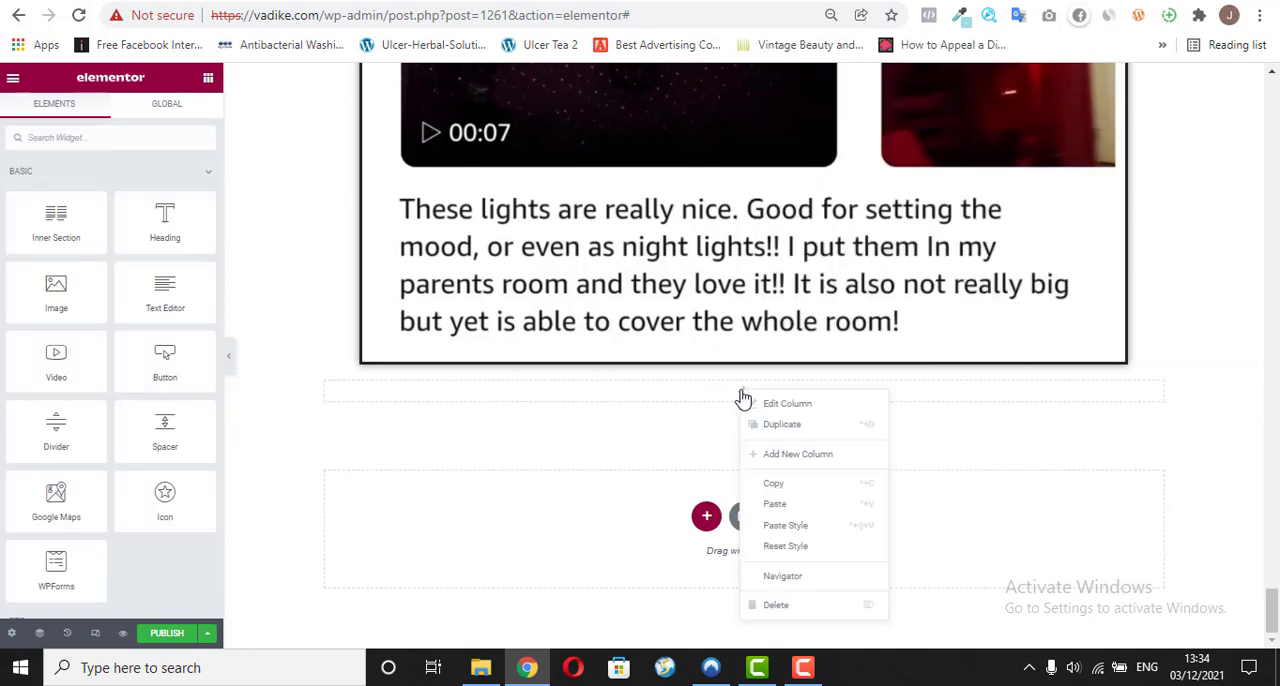
left_click(797, 505)
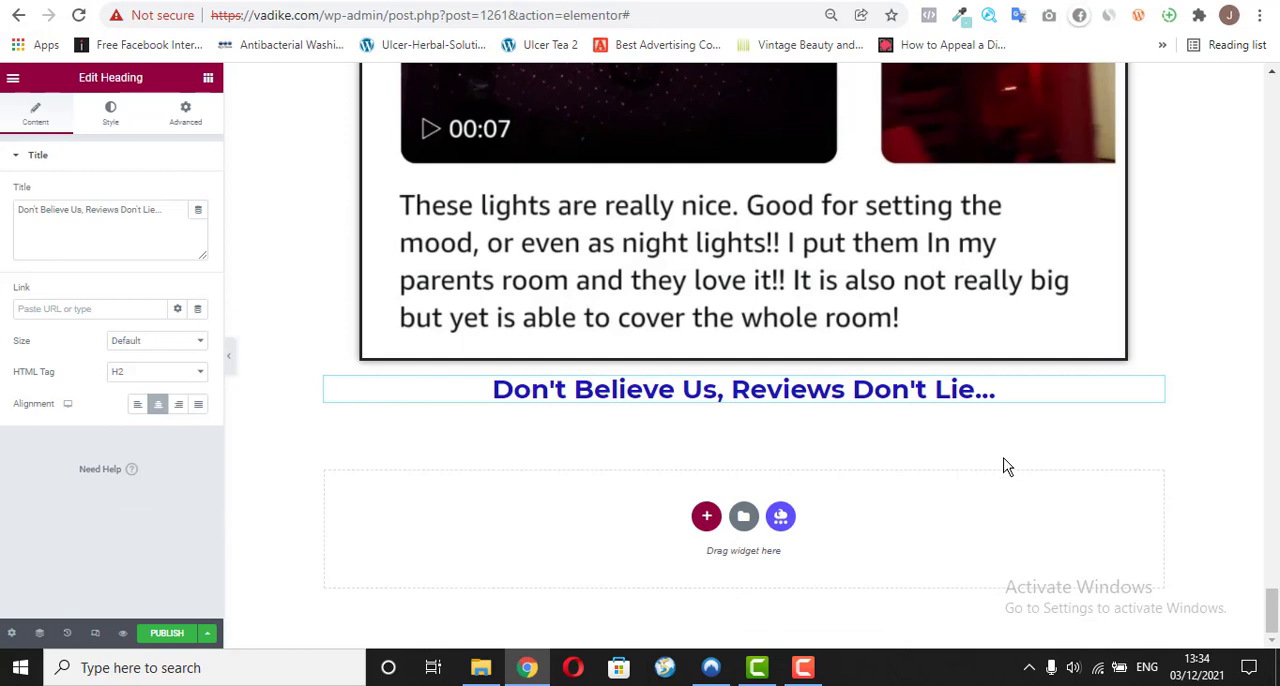
Step: Replace the pasted heading's title with the copied text "How Much Is The Mini LED Sparkle™ Light ?" as plain text
triple_click(158, 211)
right_click(153, 209)
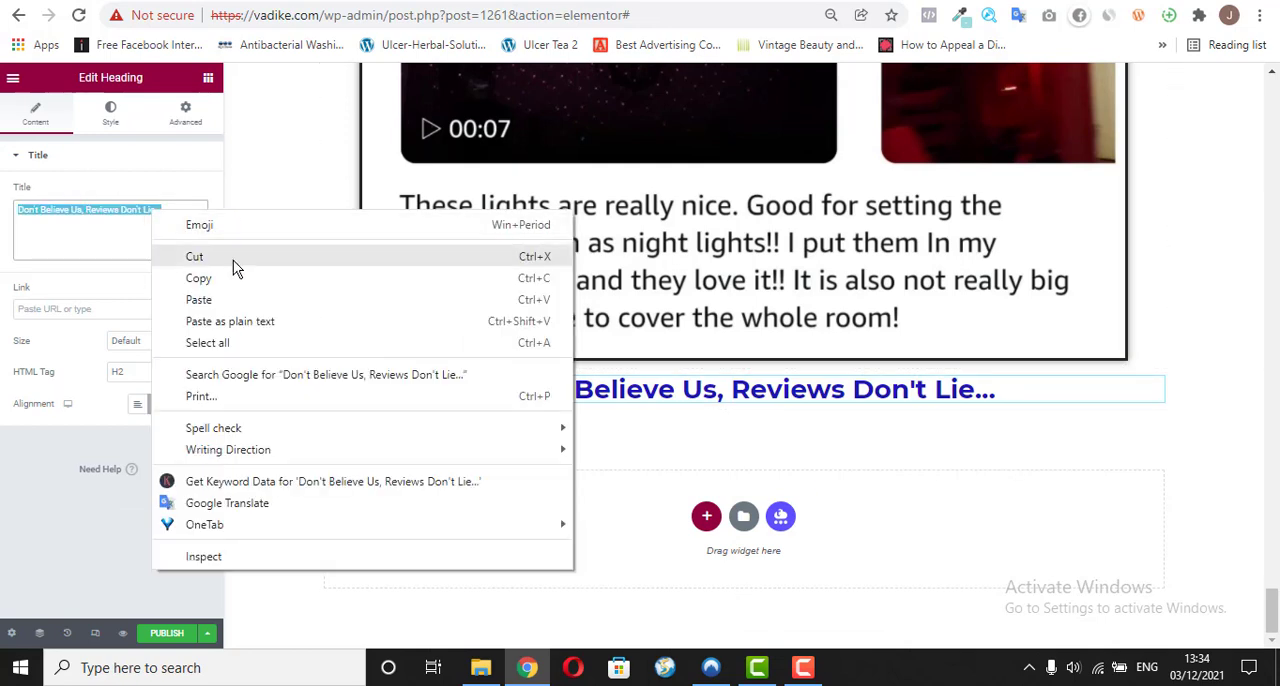
left_click(229, 320)
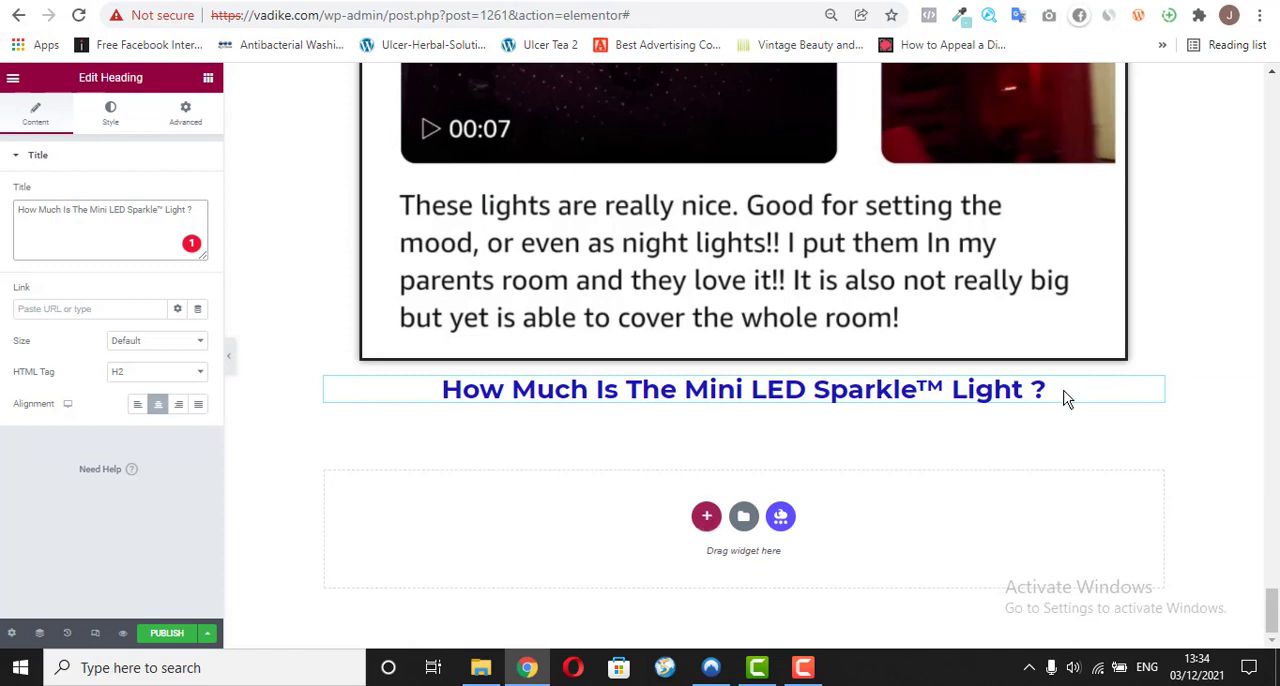
Step: Compare the pricing heading's placement on vadike.com/o/, and move the new heading into the reviews section directly below the last review image
left_click(640, 0)
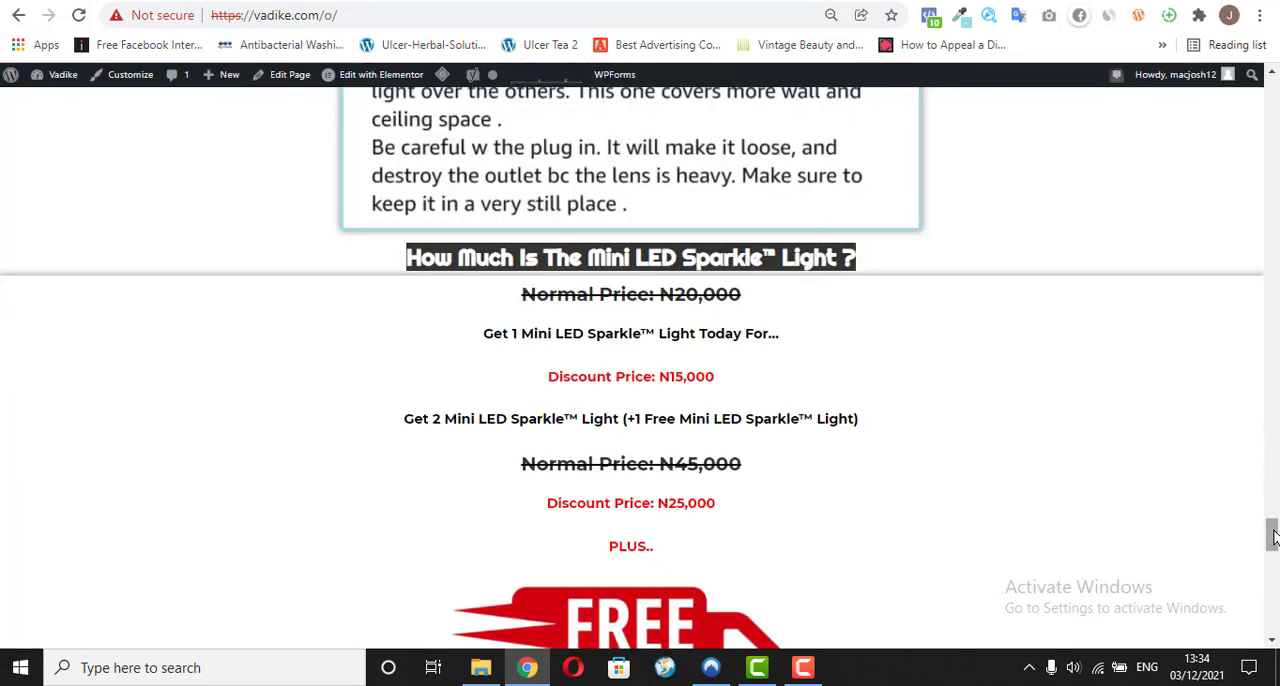
left_click(1137, 285)
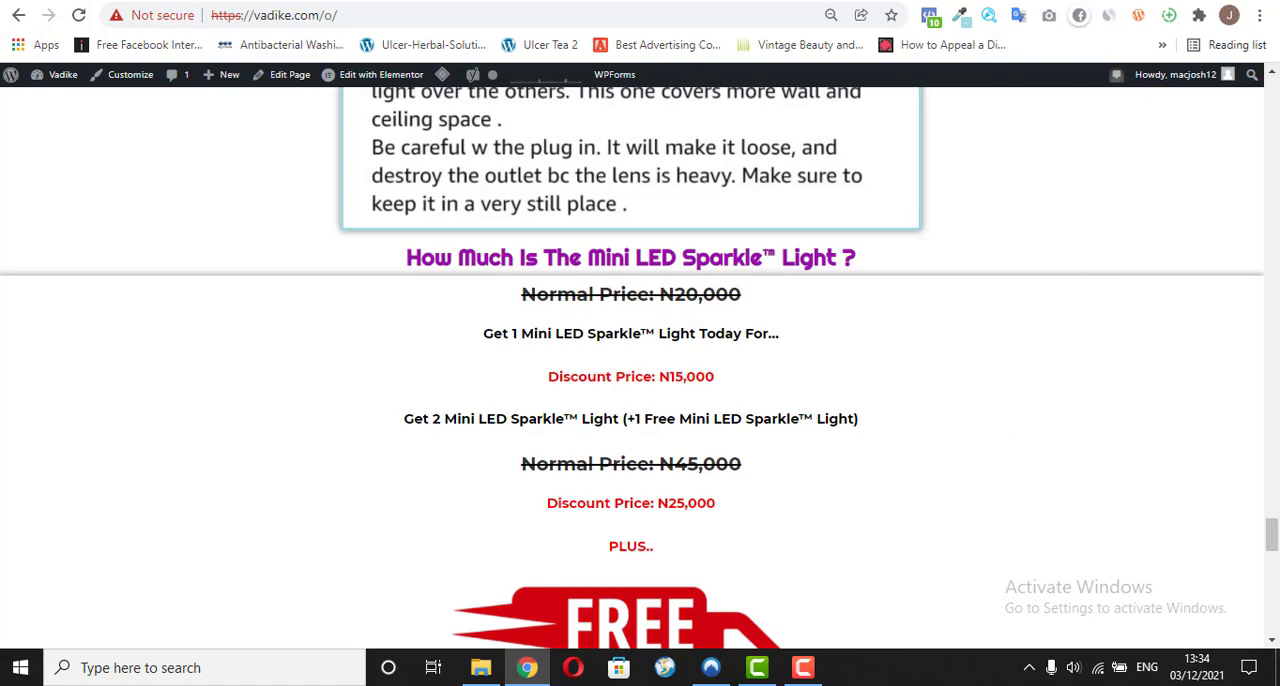
mouse_move(1266, 530)
left_mouse_down()
mouse_move(1272, 556)
mouse_move(1272, 533)
left_mouse_up()
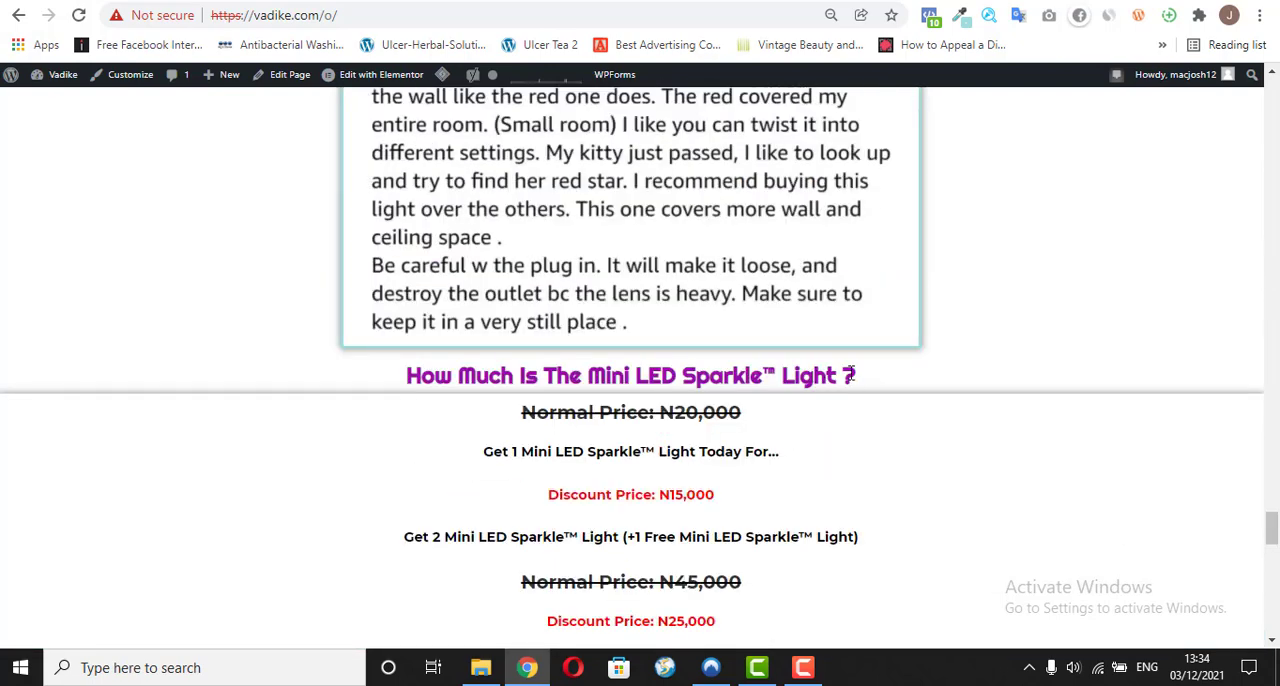
scroll(1066, 307, "down", 1)
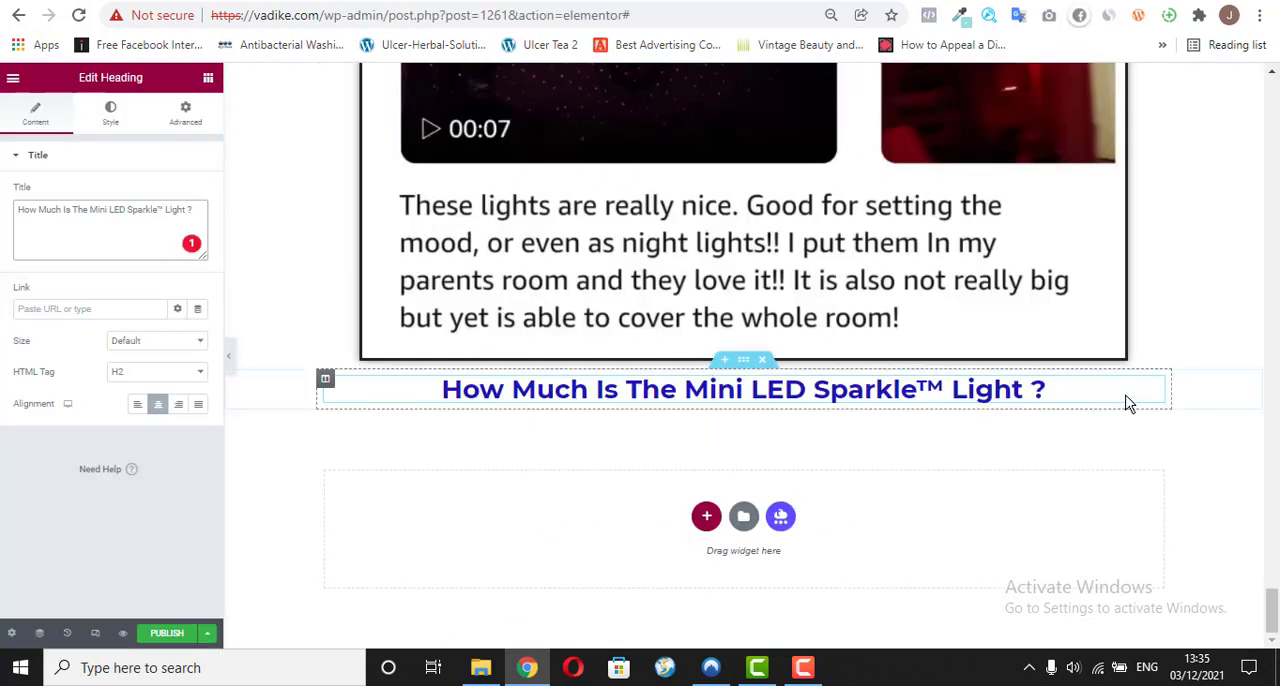
left_click_drag(1153, 390, 1129, 244)
left_click_drag(1129, 244, 1129, 252)
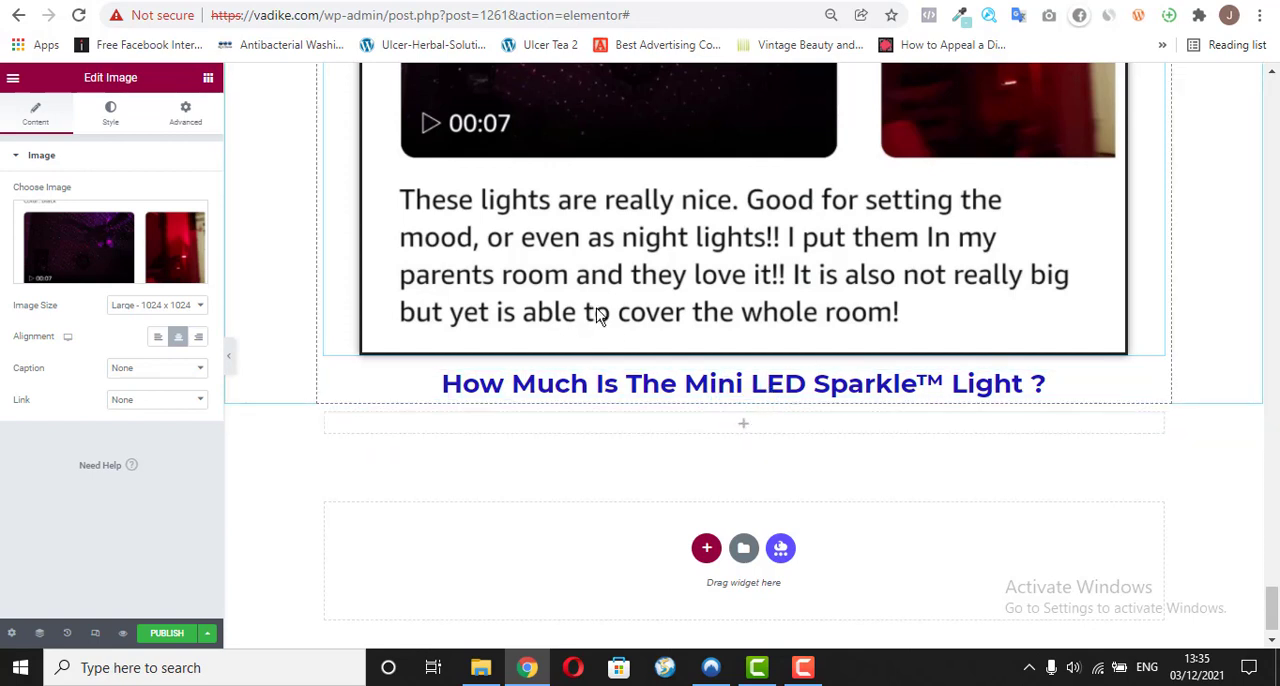
Step: Apply a box shadow with the default settings to the empty section below the pricing heading, comparing it with vadike.com/o/
left_click(742, 399)
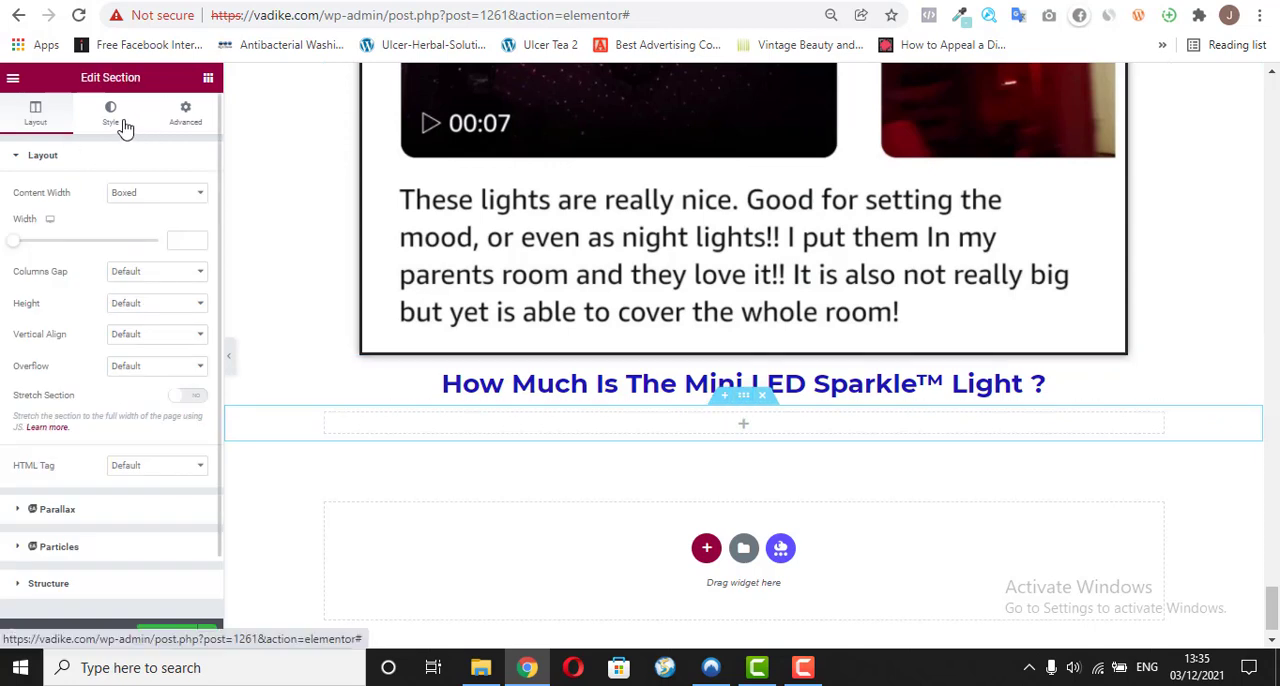
left_click(124, 126)
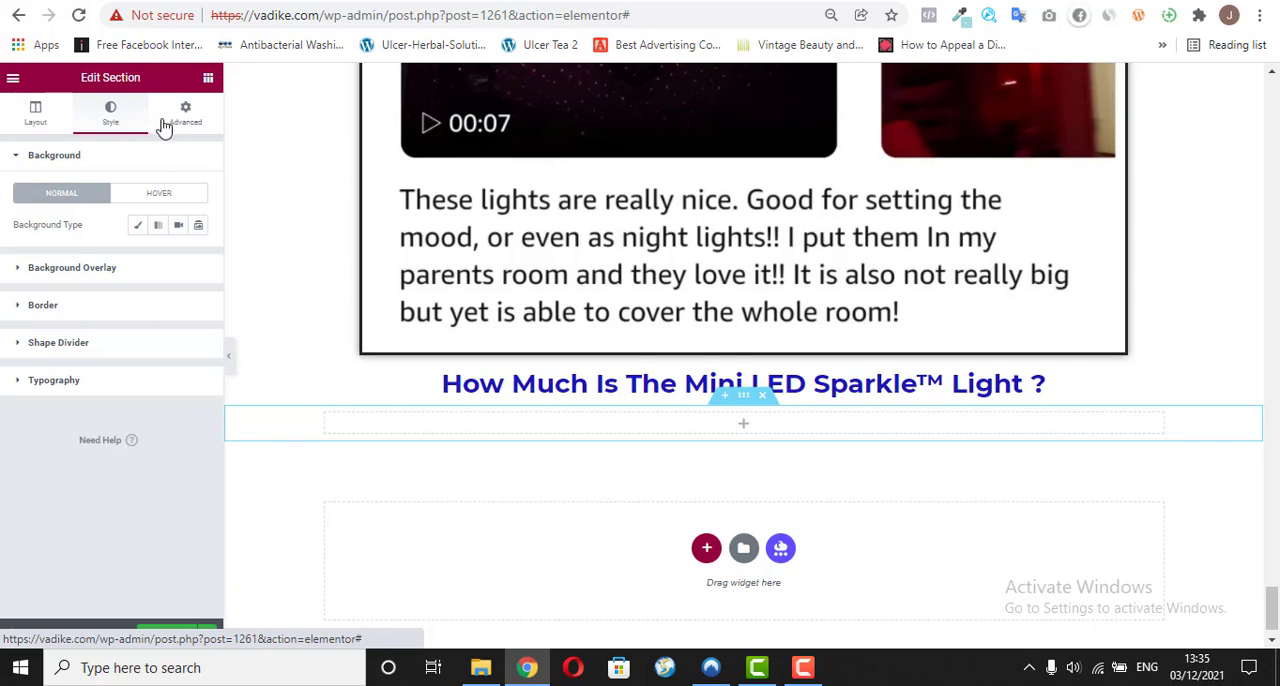
left_click(87, 307)
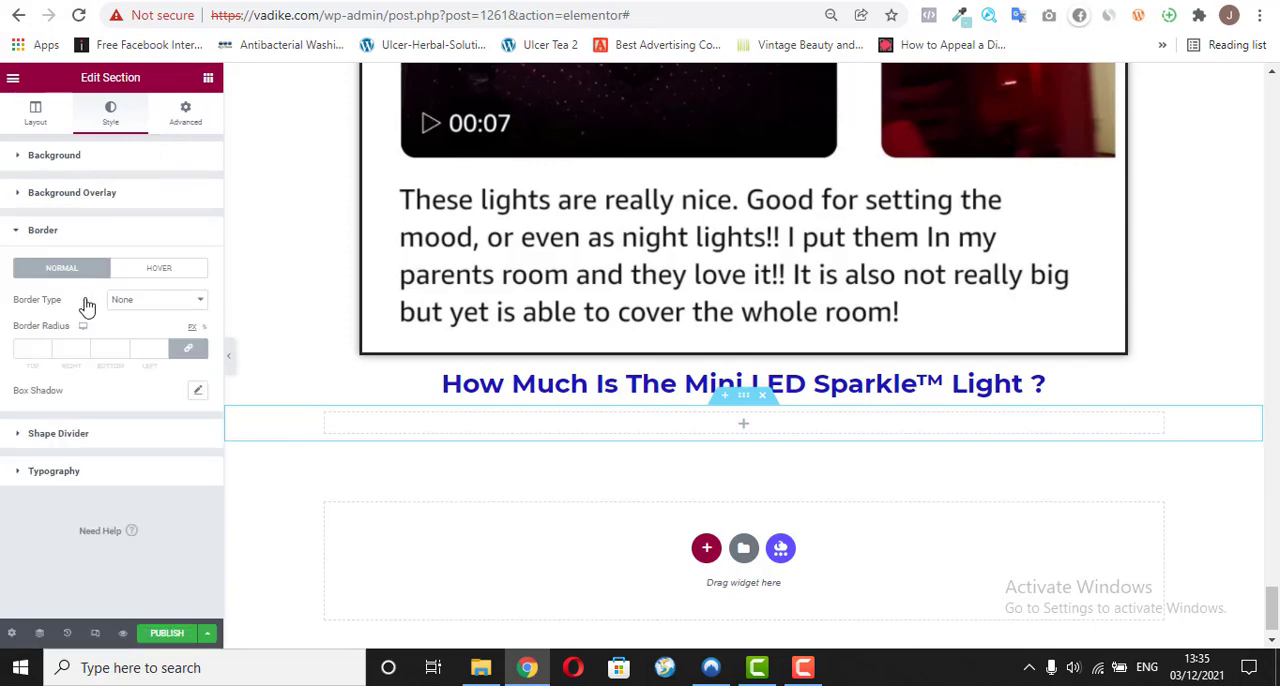
left_click(198, 392)
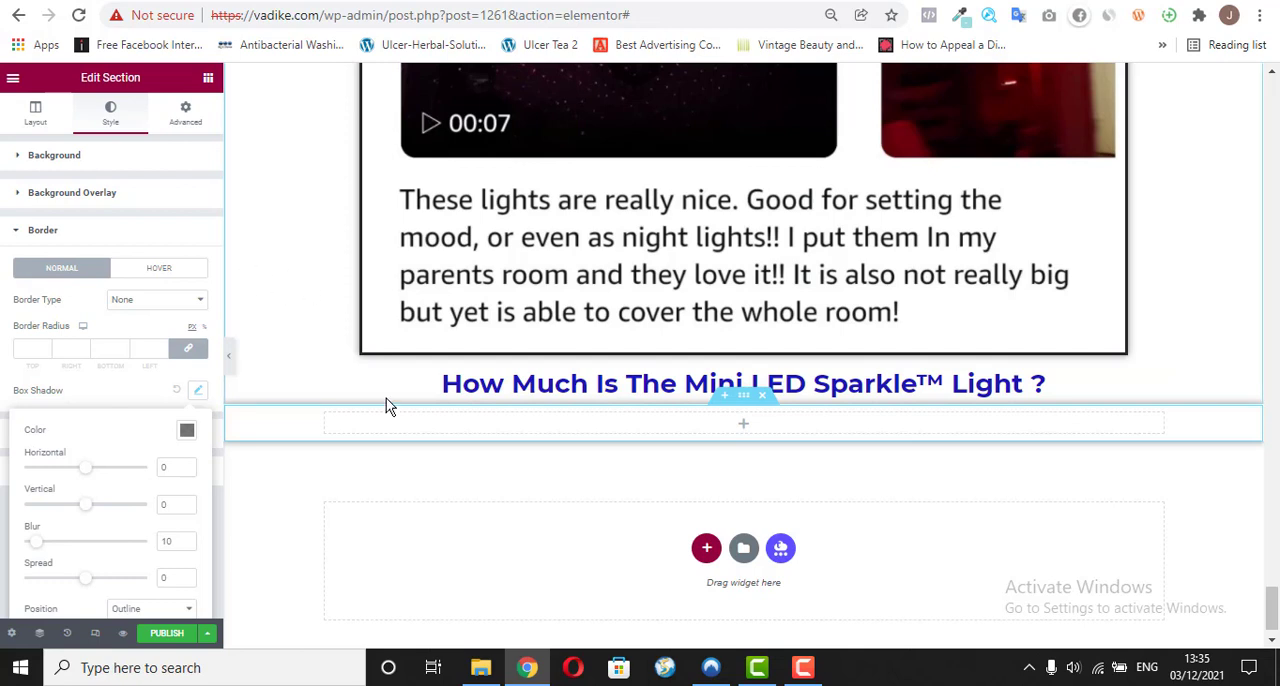
left_click(510, 1)
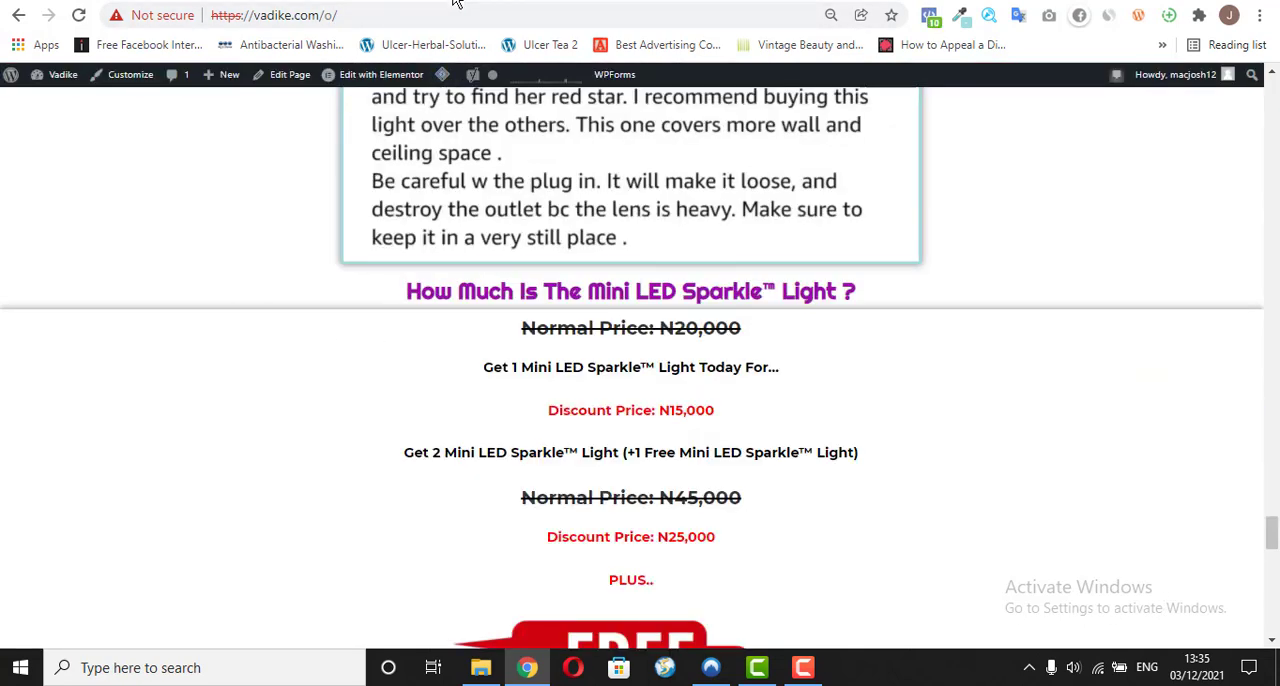
left_click(620, 5)
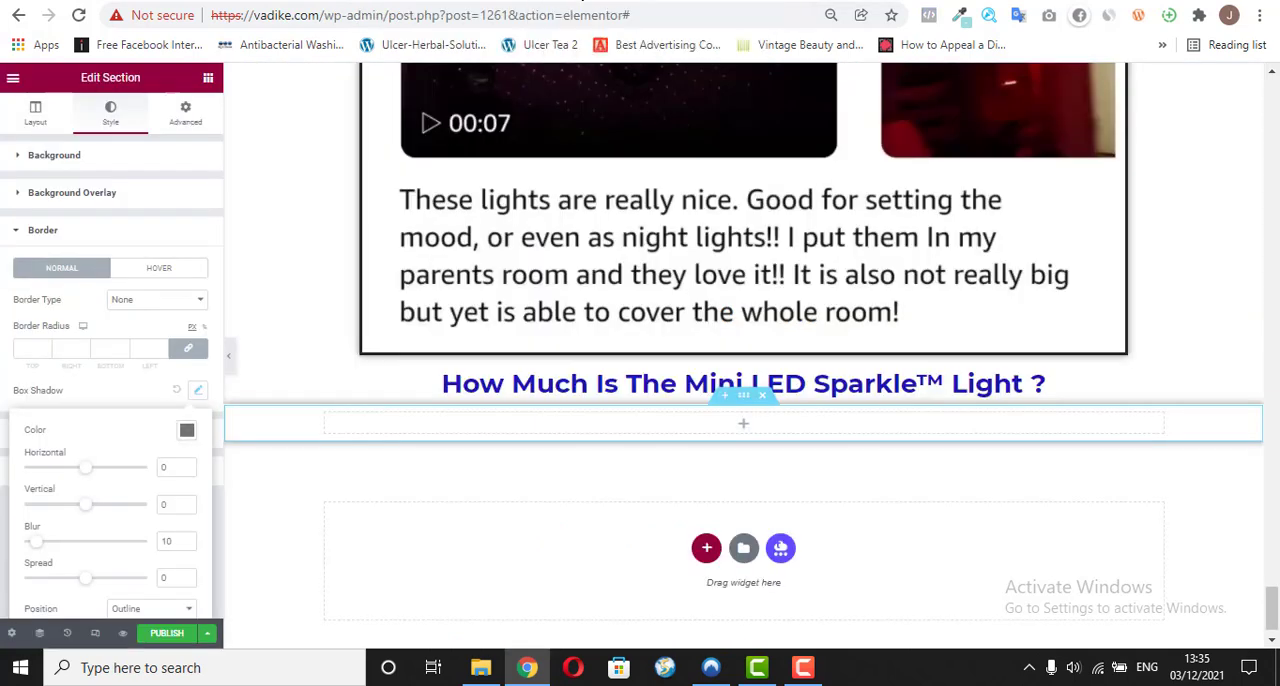
left_click(130, 400)
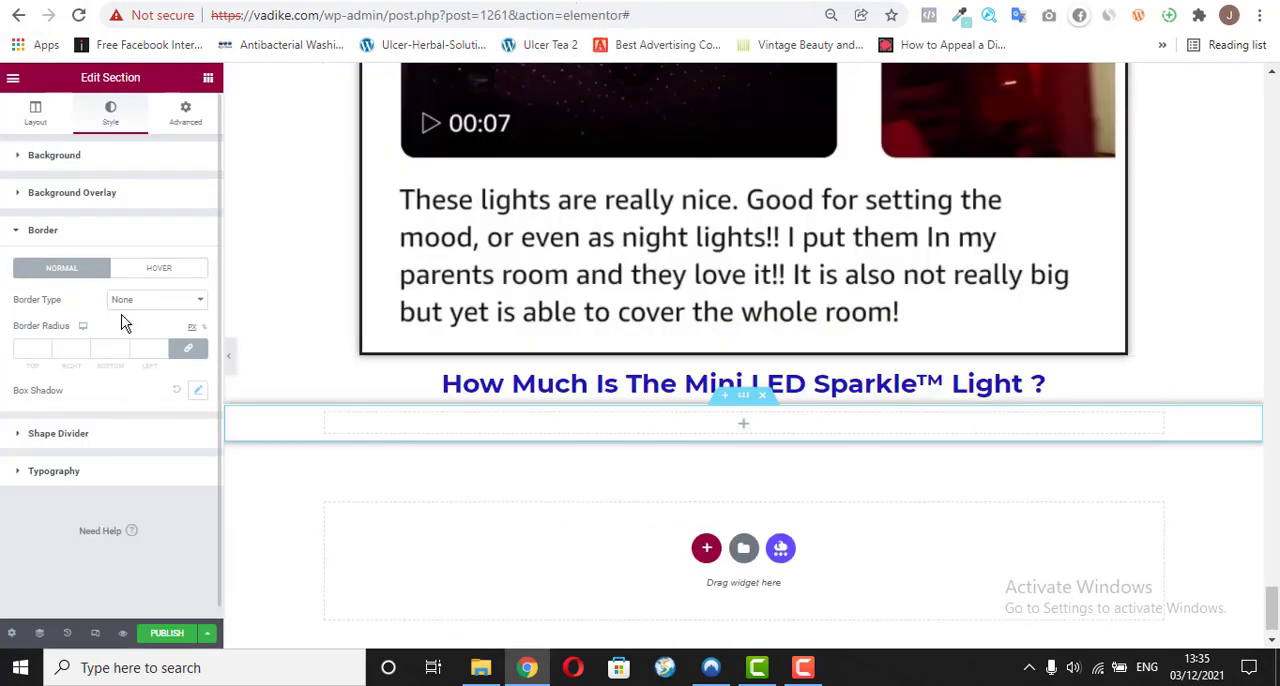
Step: Give the empty section a Solid border type with the border colour #000000
left_click(160, 306)
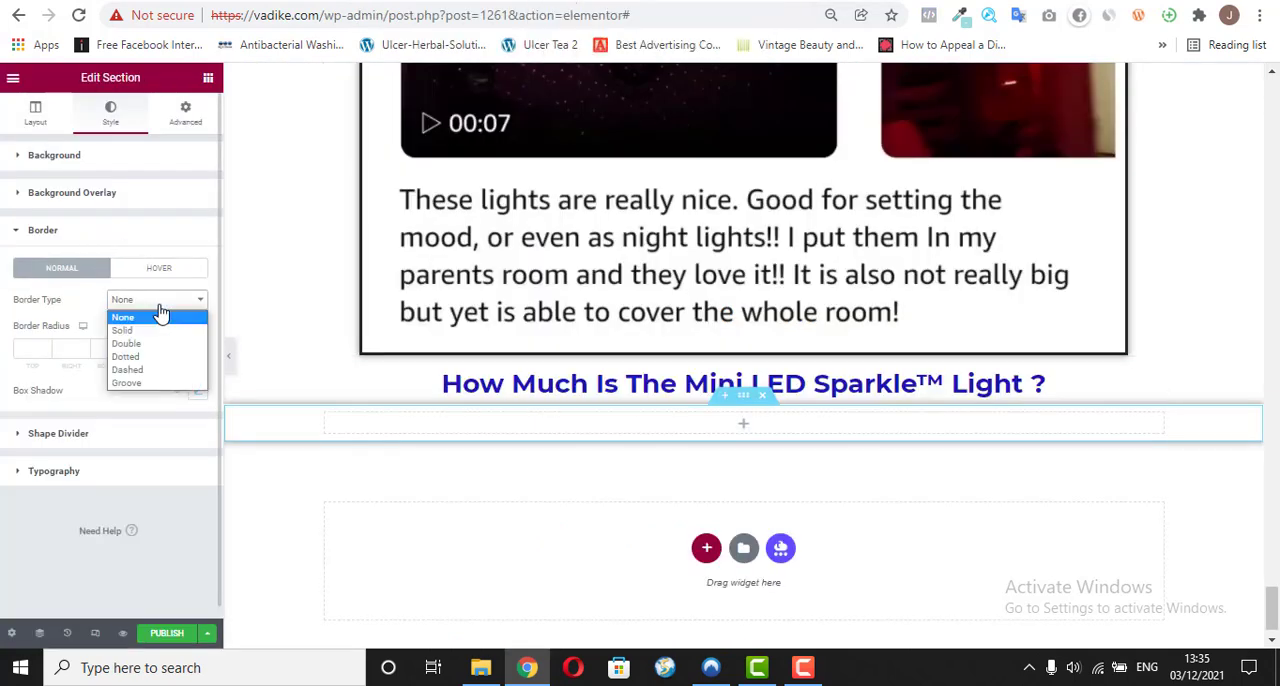
left_click(152, 331)
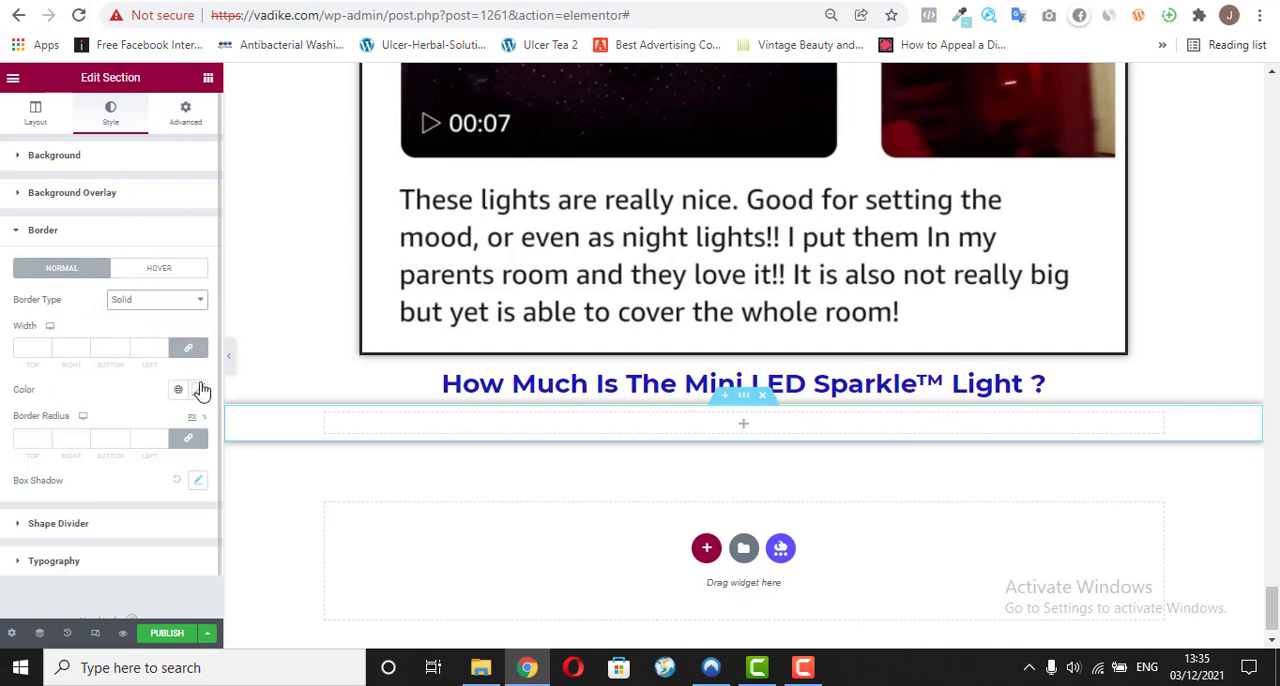
left_click(199, 390)
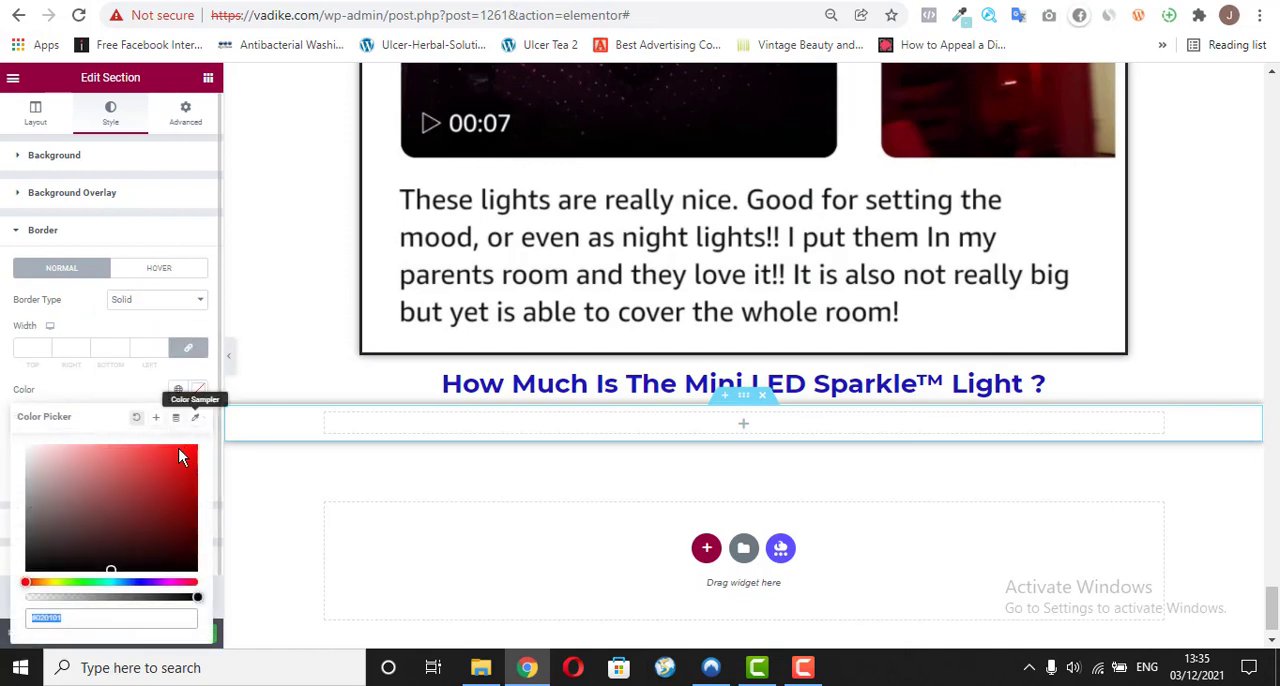
left_click(28, 558)
left_click_drag(28, 559, 4, 593)
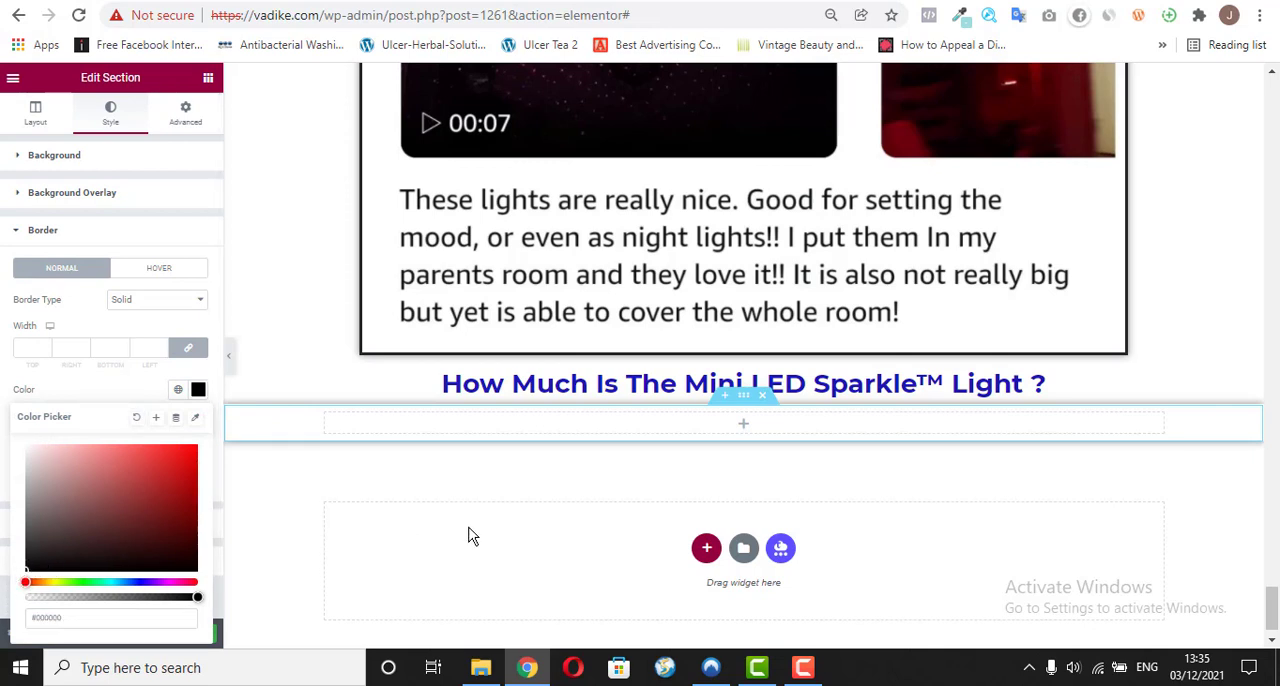
left_click(634, 318)
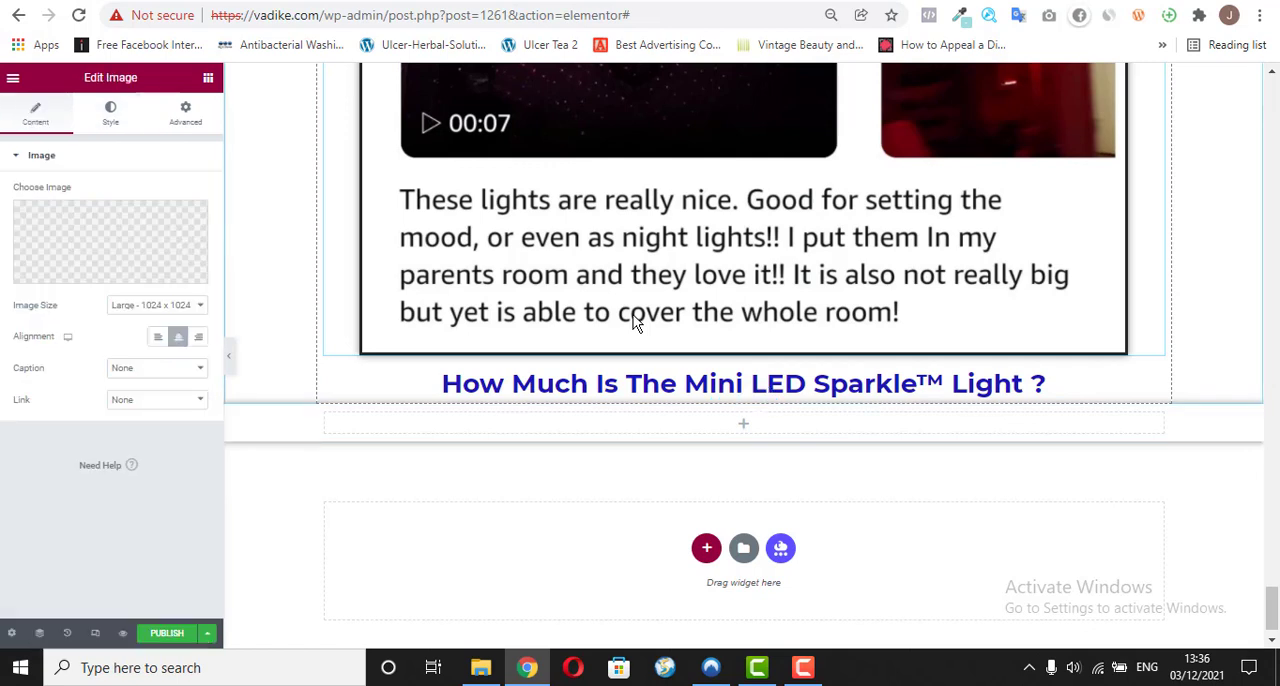
left_click(177, 336)
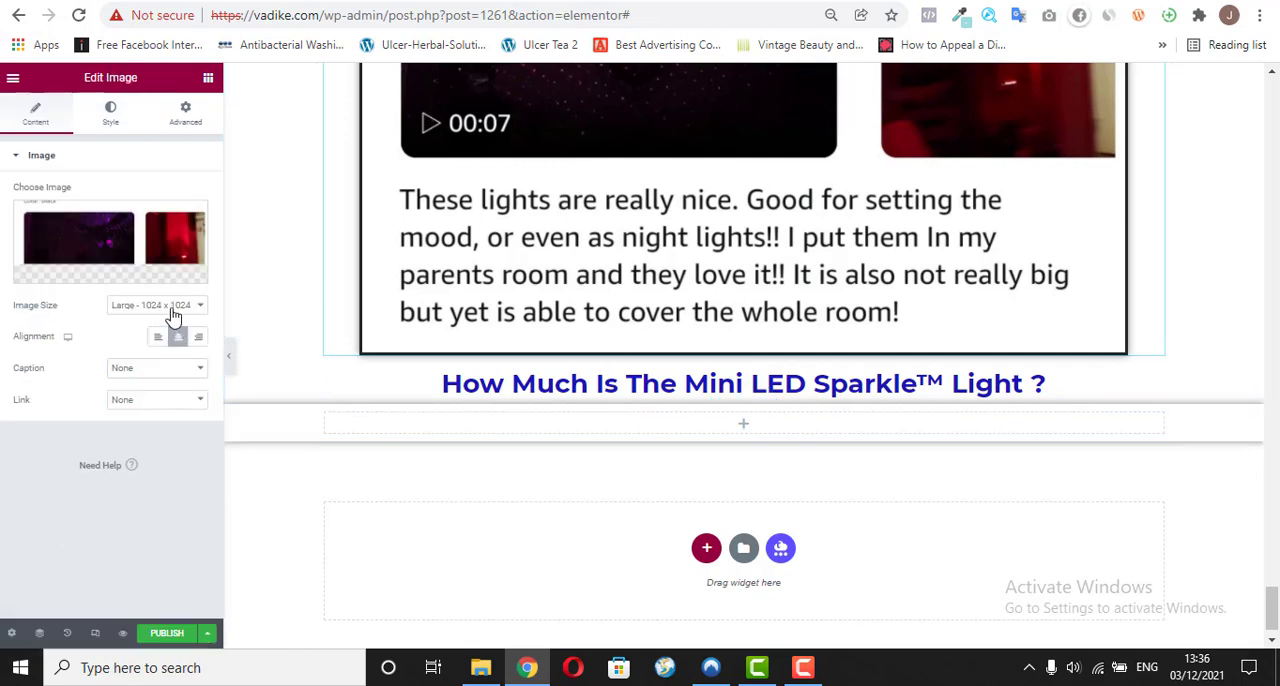
Step: Switch to vadike.com/o/ and copy the struck-through text "Normal Price: N20,000" below the pricing heading
left_click(494, 438)
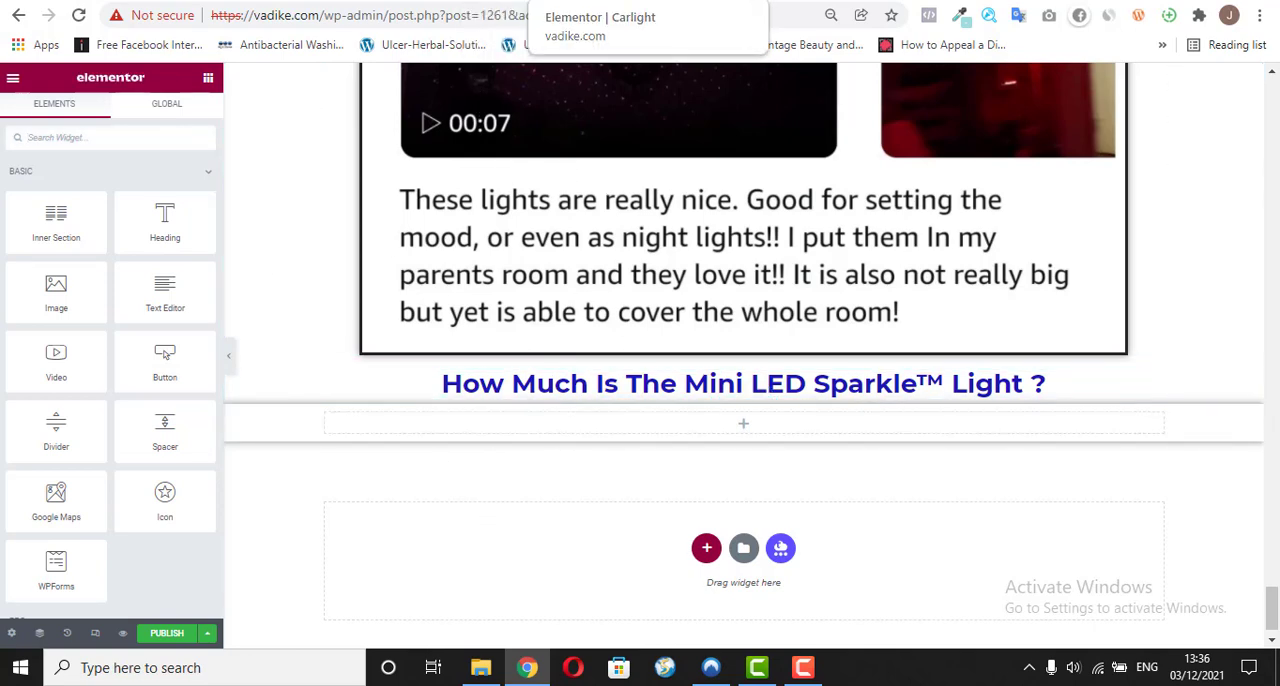
left_click(508, 1)
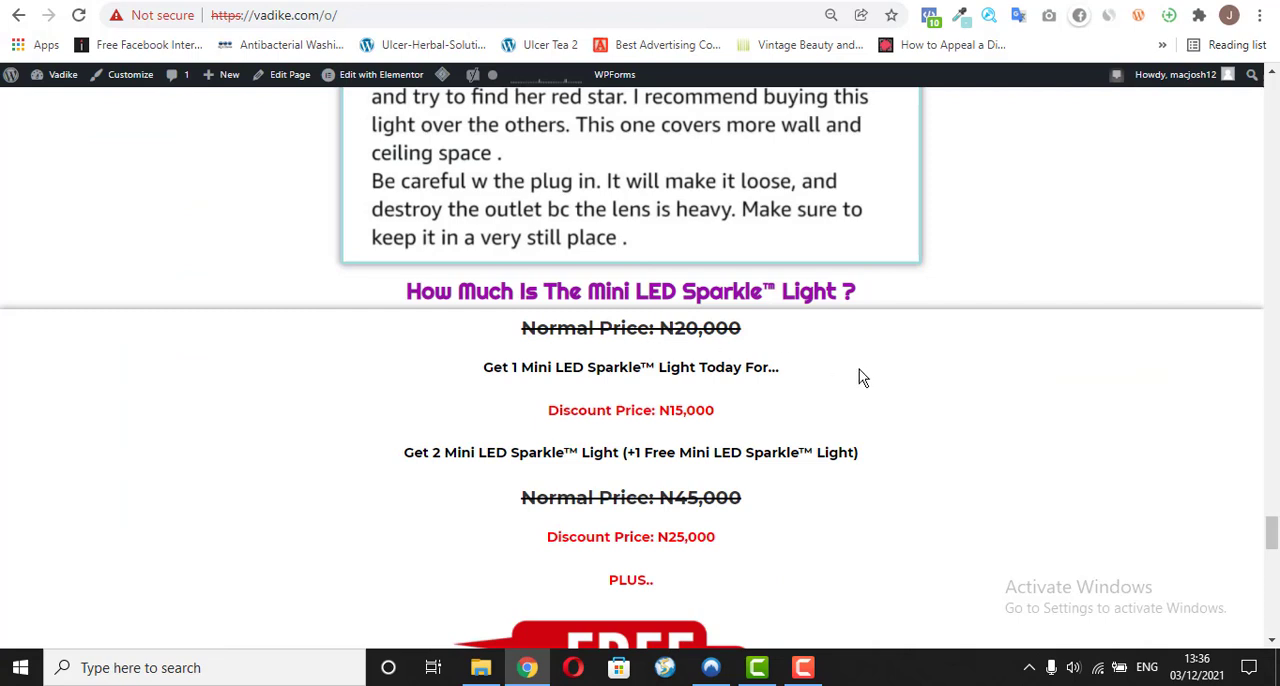
scroll(1262, 527, "down", 1)
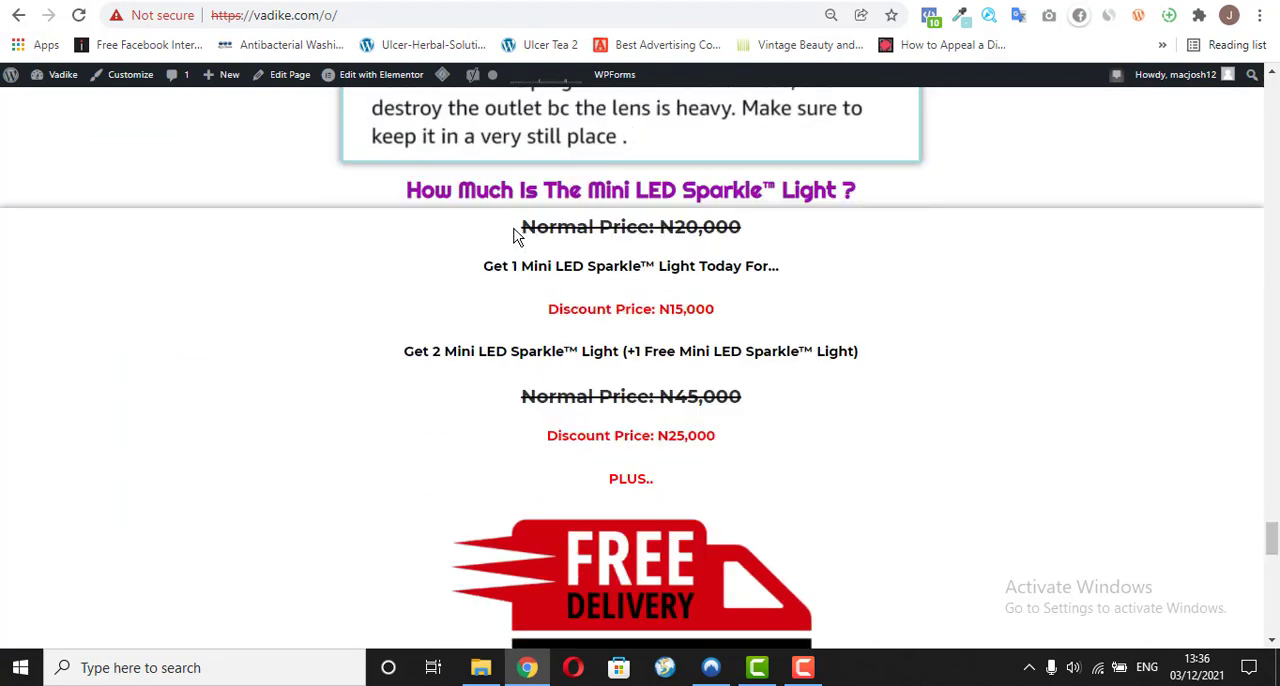
left_click_drag(516, 232, 740, 236)
right_click(710, 228)
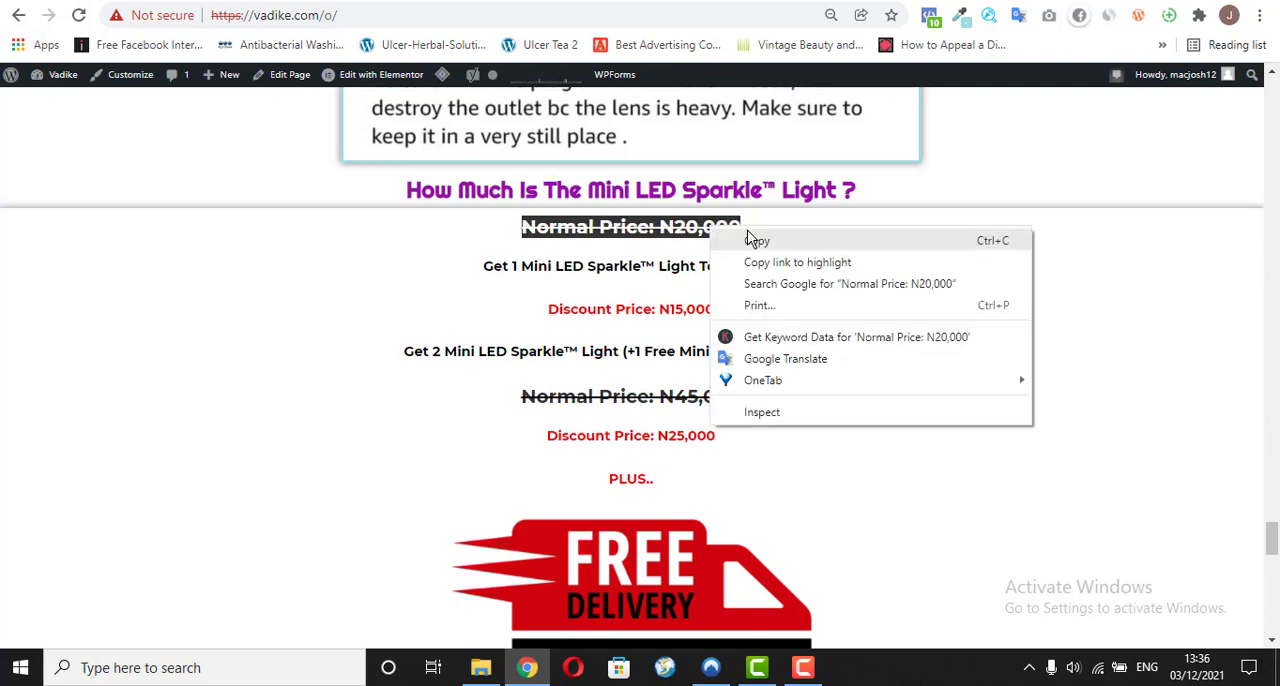
left_click(750, 238)
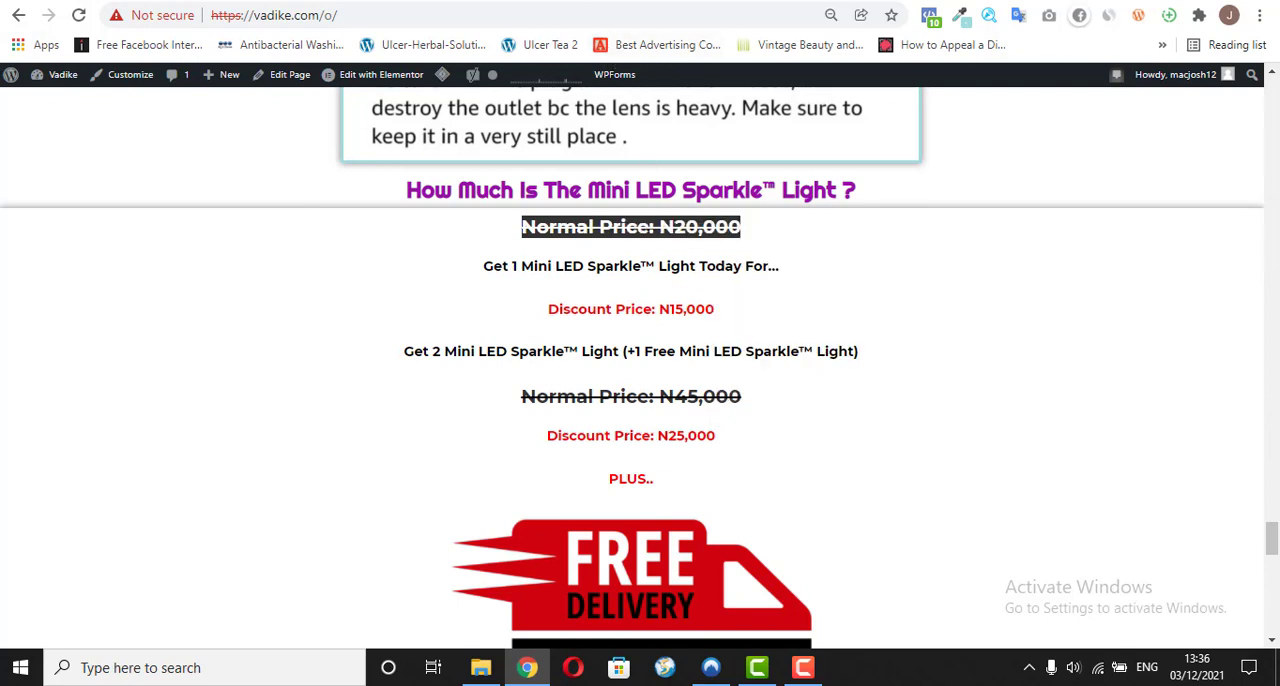
Step: Return to the Elementor editor and copy the bulleted benefits text widget into the empty section below the pricing heading
left_click(568, 1)
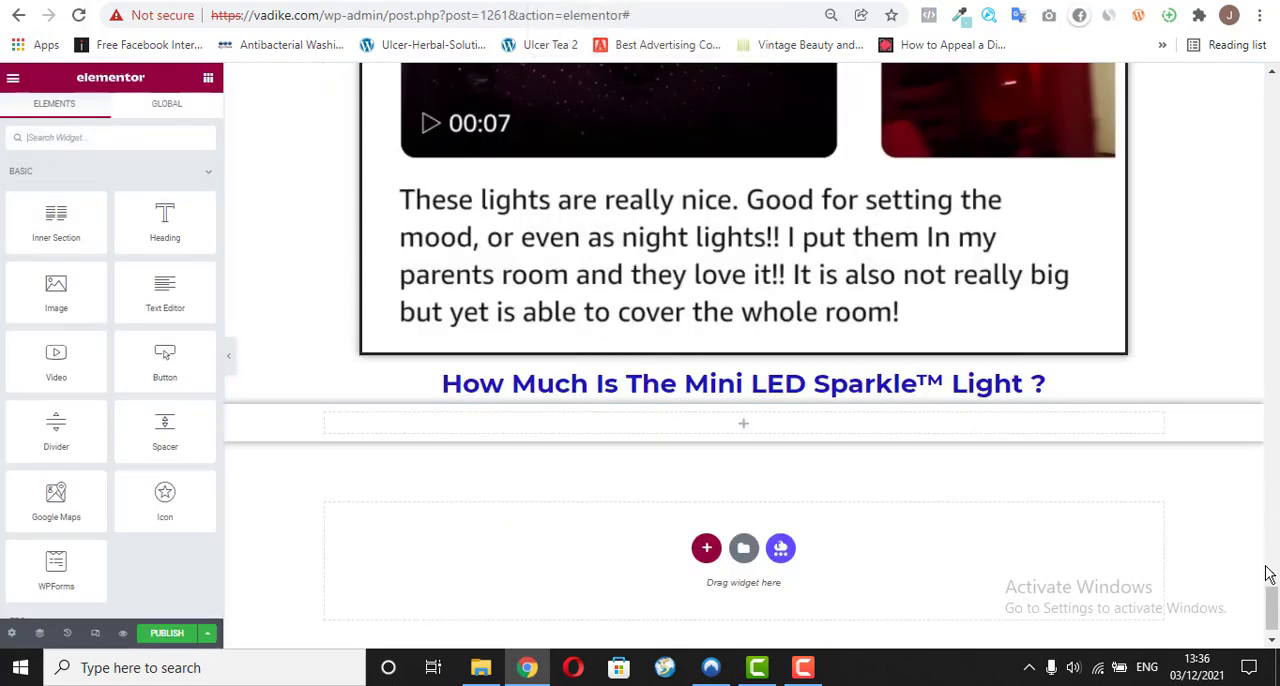
left_click_drag(1270, 628, 1271, 362)
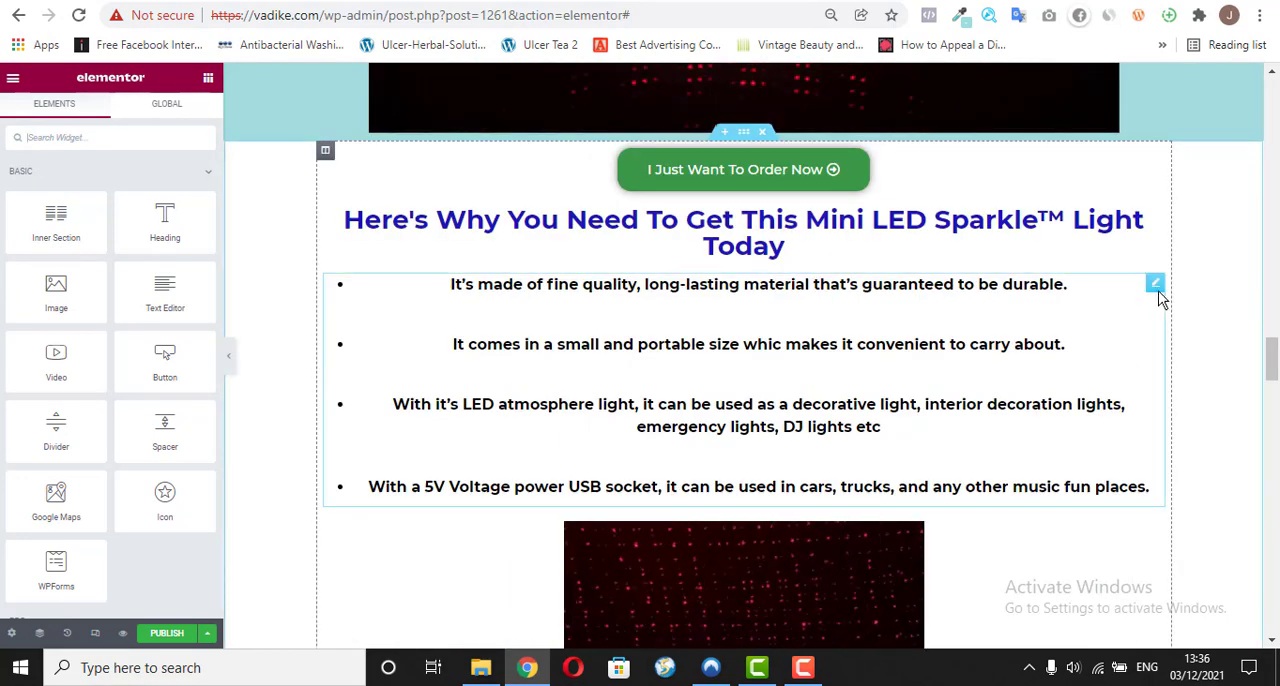
right_click(1158, 292)
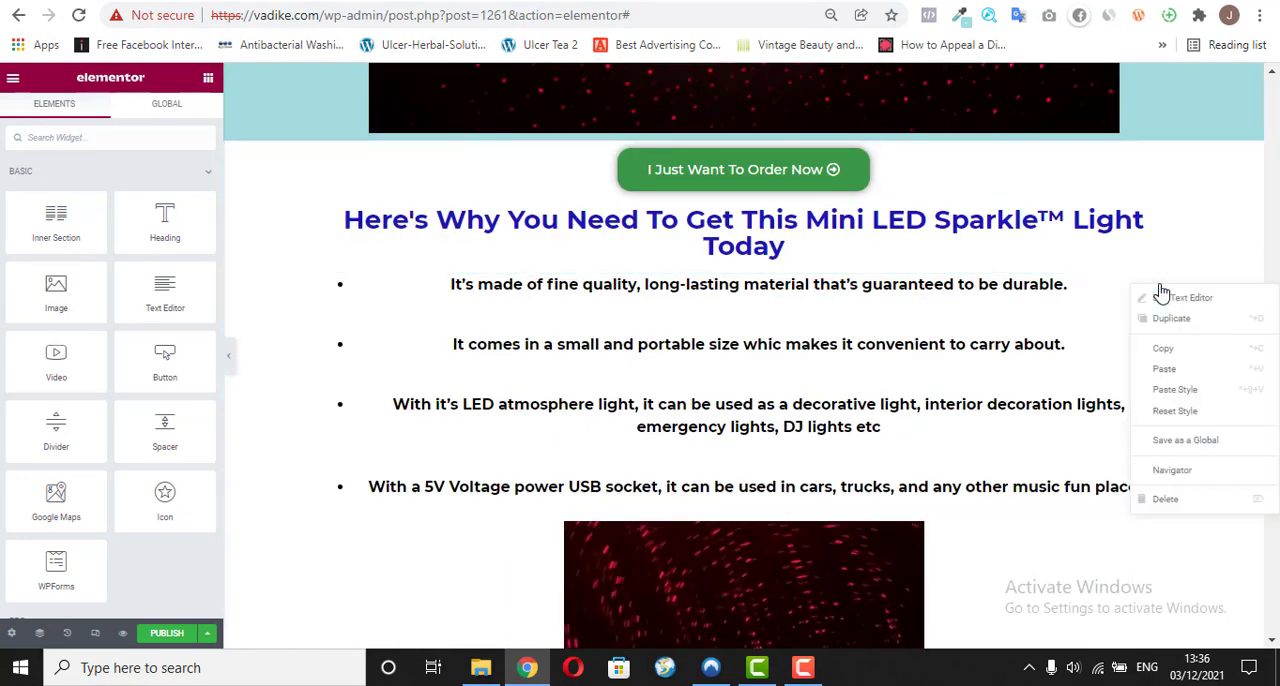
left_click(1163, 349)
left_click_drag(1273, 367, 1273, 618)
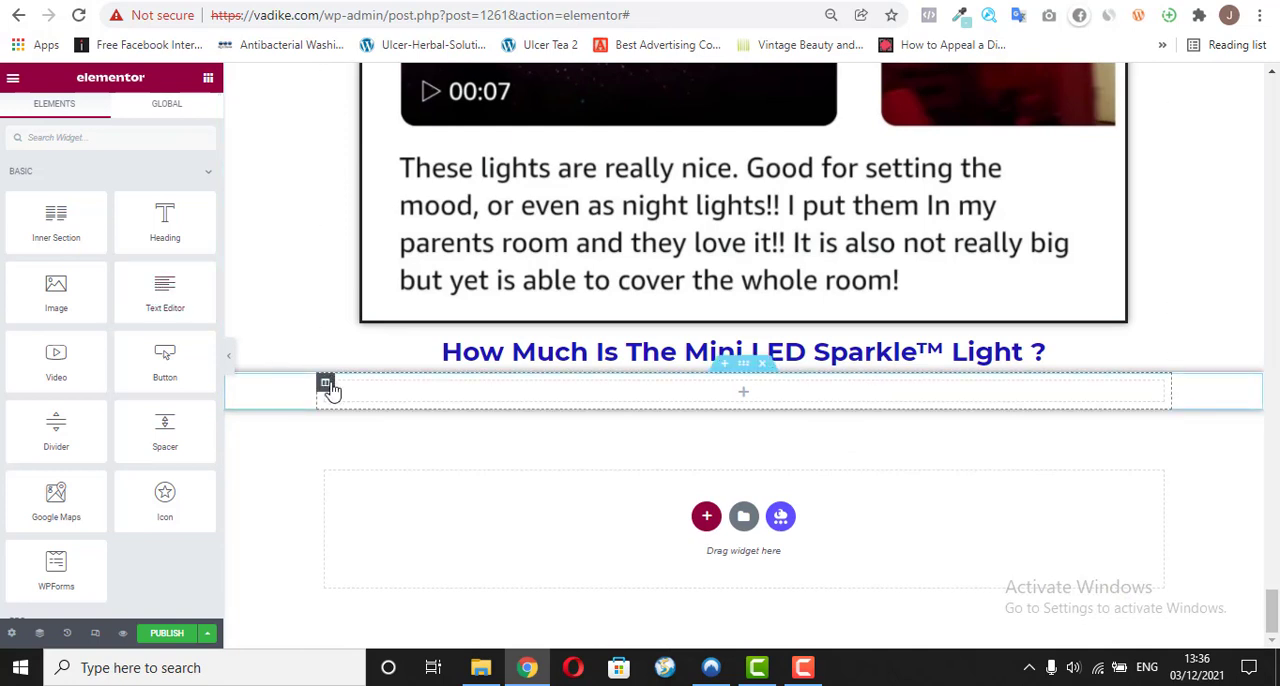
right_click(423, 390)
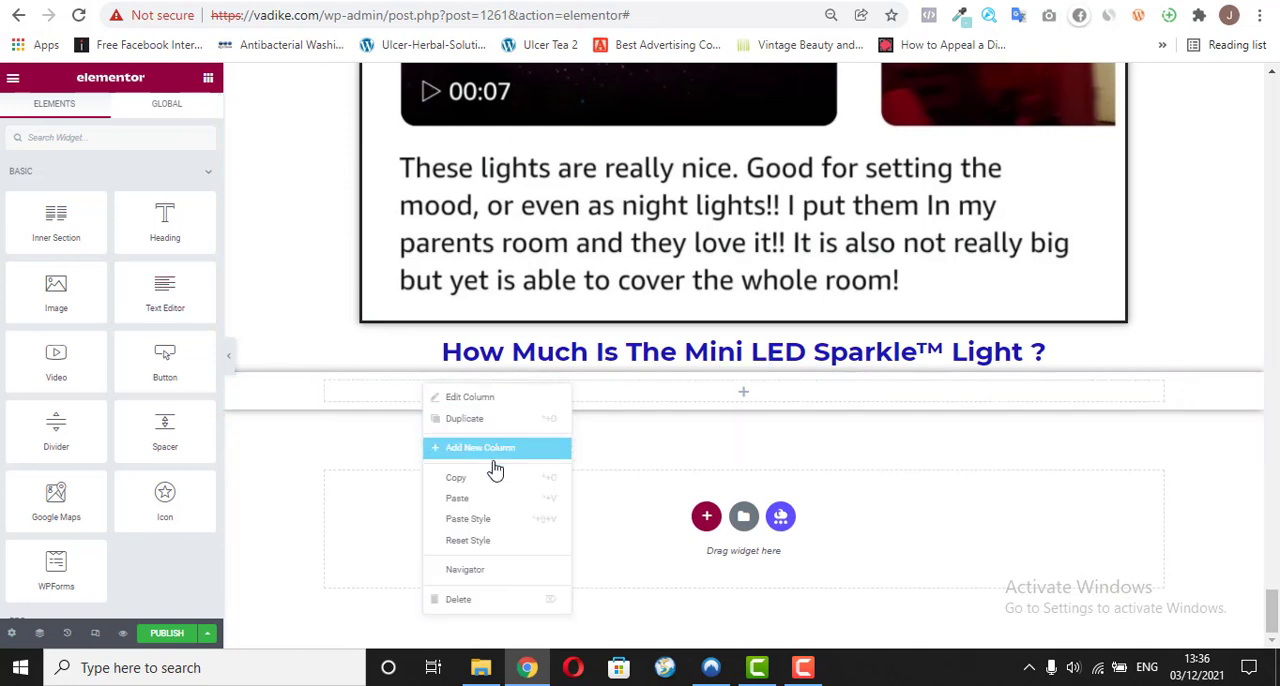
left_click(488, 506)
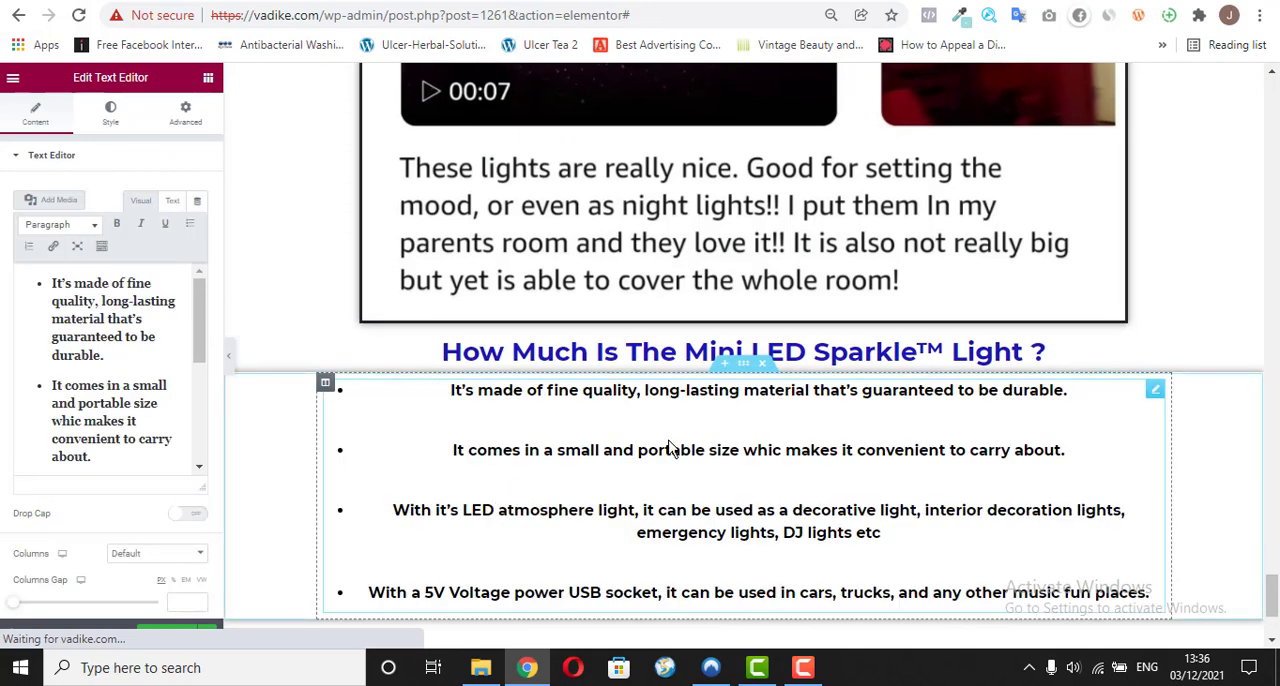
Step: Replace the pasted widget's bulleted text with the copied "Normal Price: N20,000" as plain text and make it bold
left_click(97, 404)
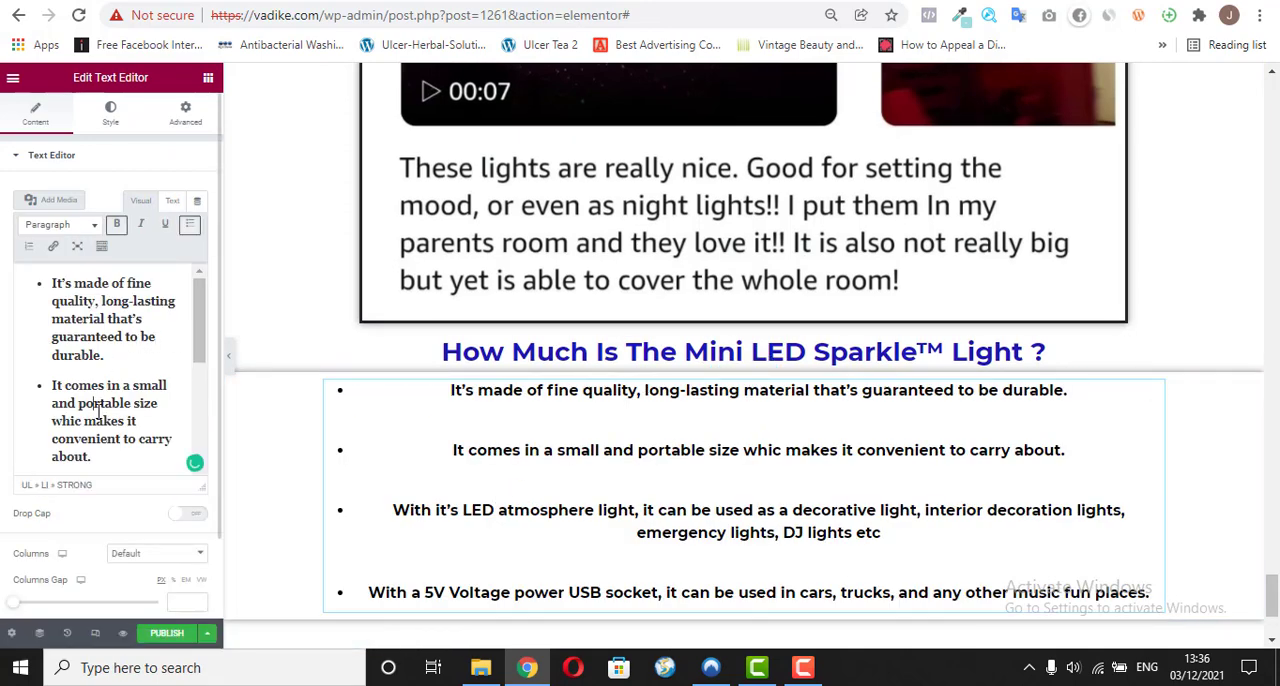
key("ctrl+a")
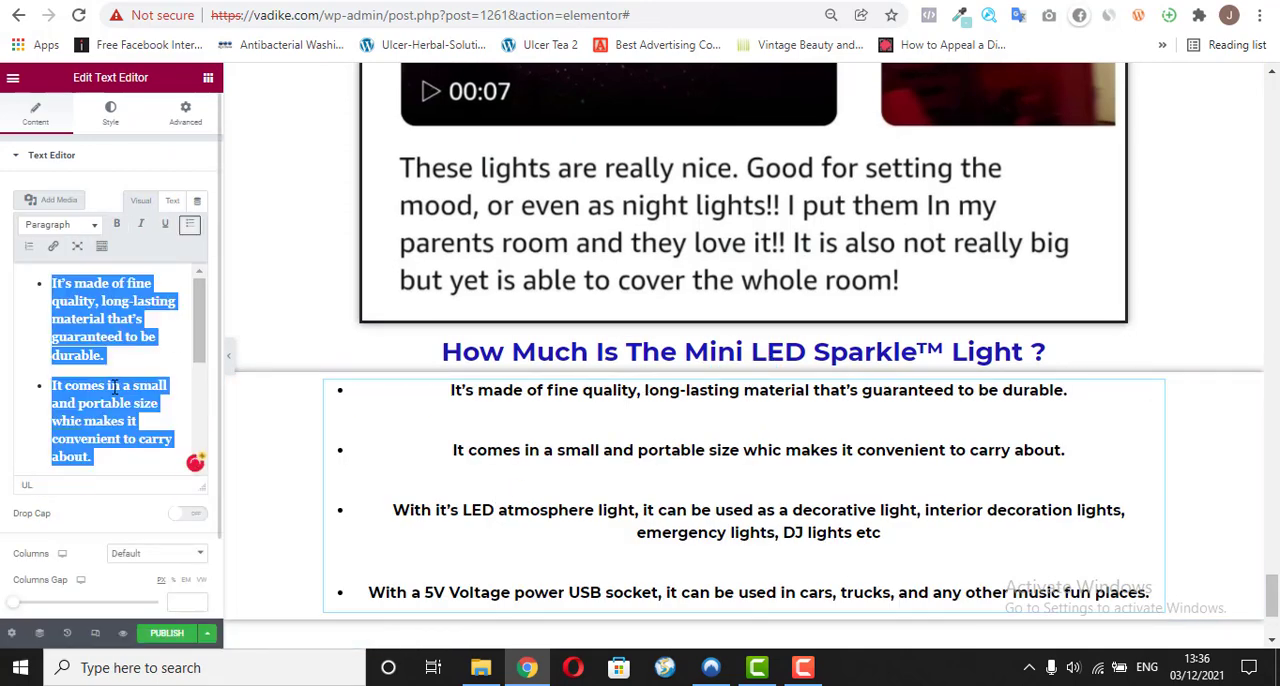
key("BackSpace")
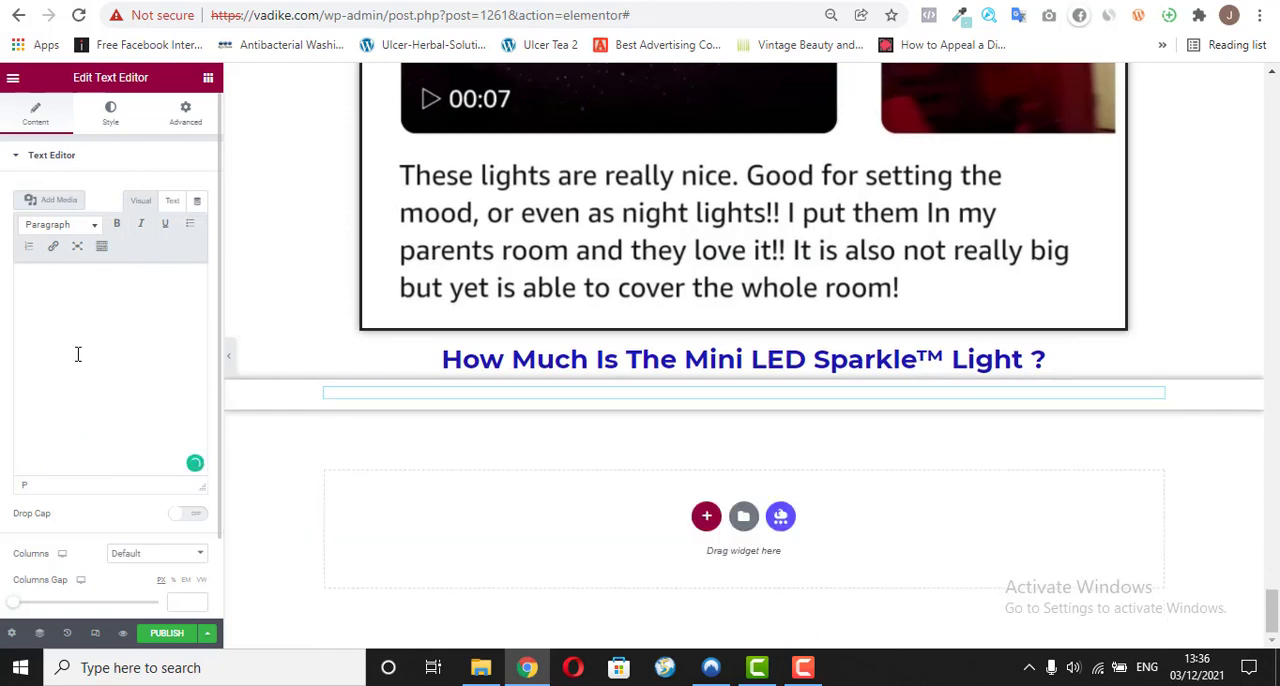
right_click(61, 294)
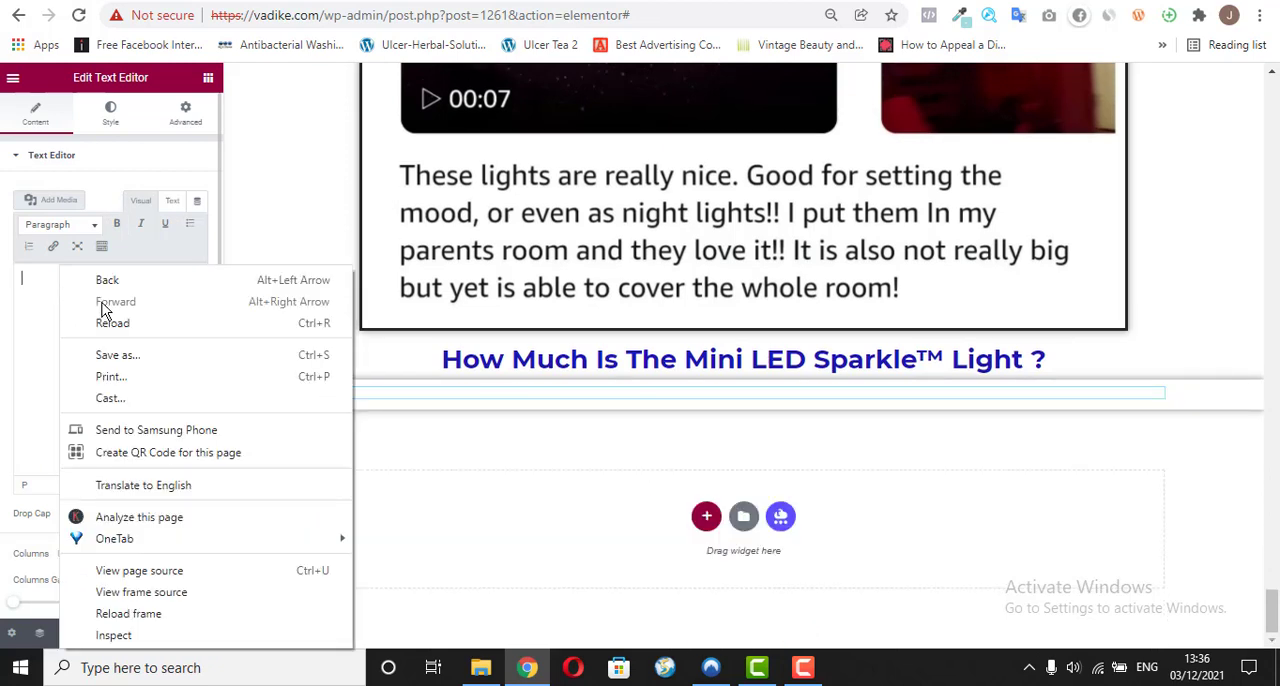
left_click(33, 330)
right_click(53, 287)
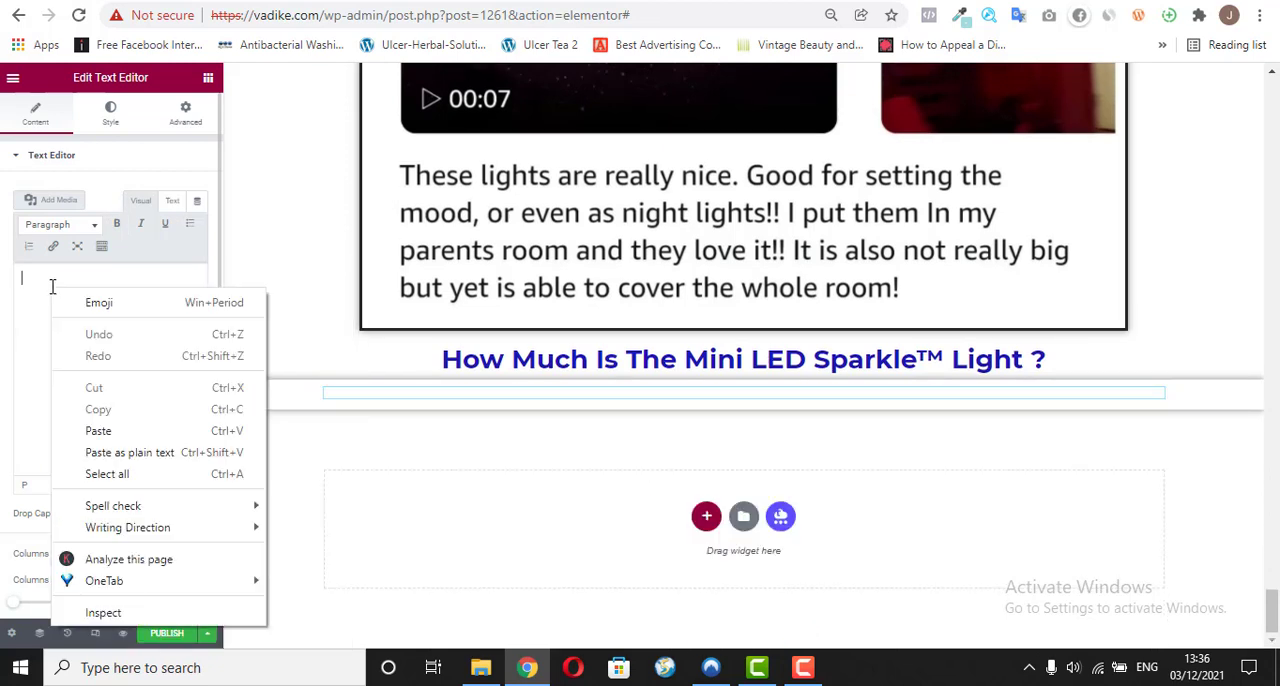
left_click(129, 452)
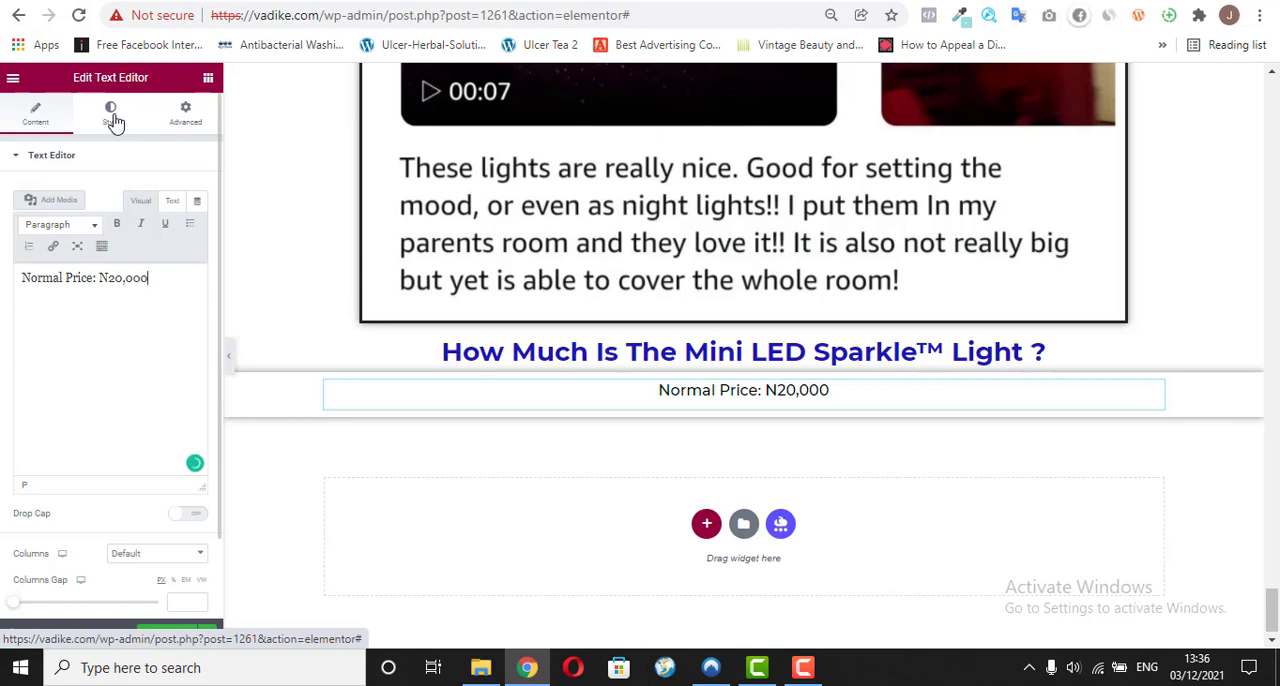
triple_click(129, 277)
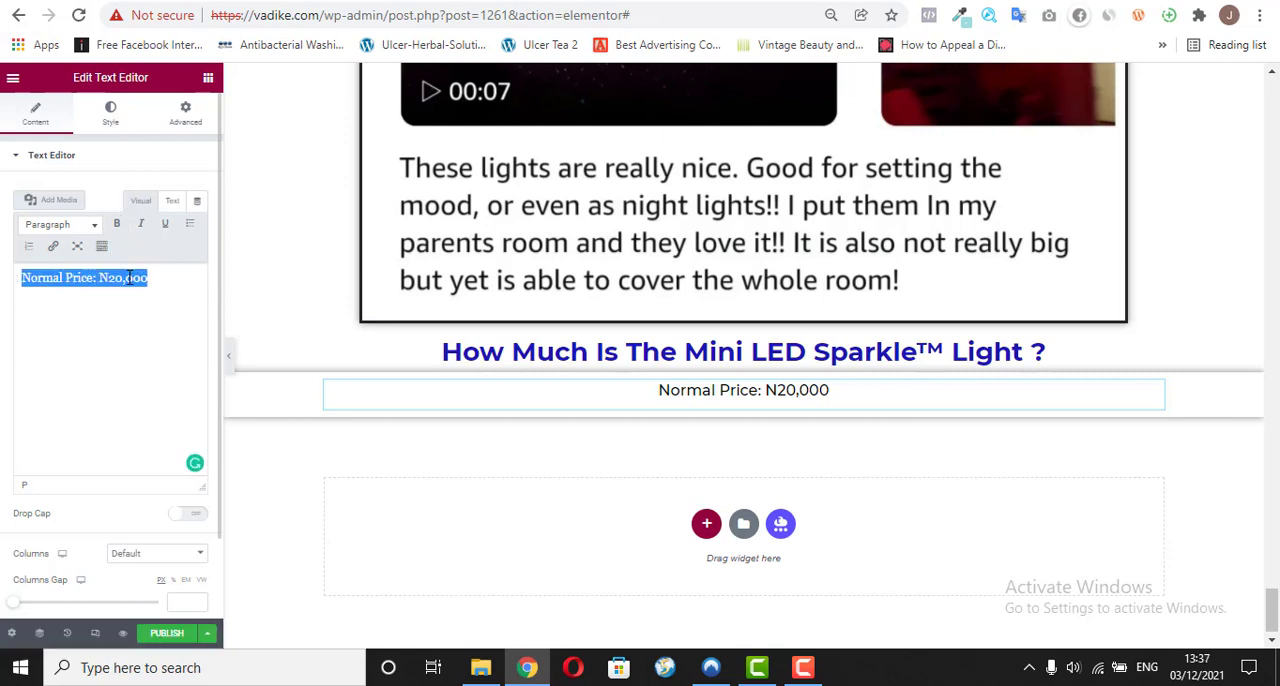
left_click(122, 223)
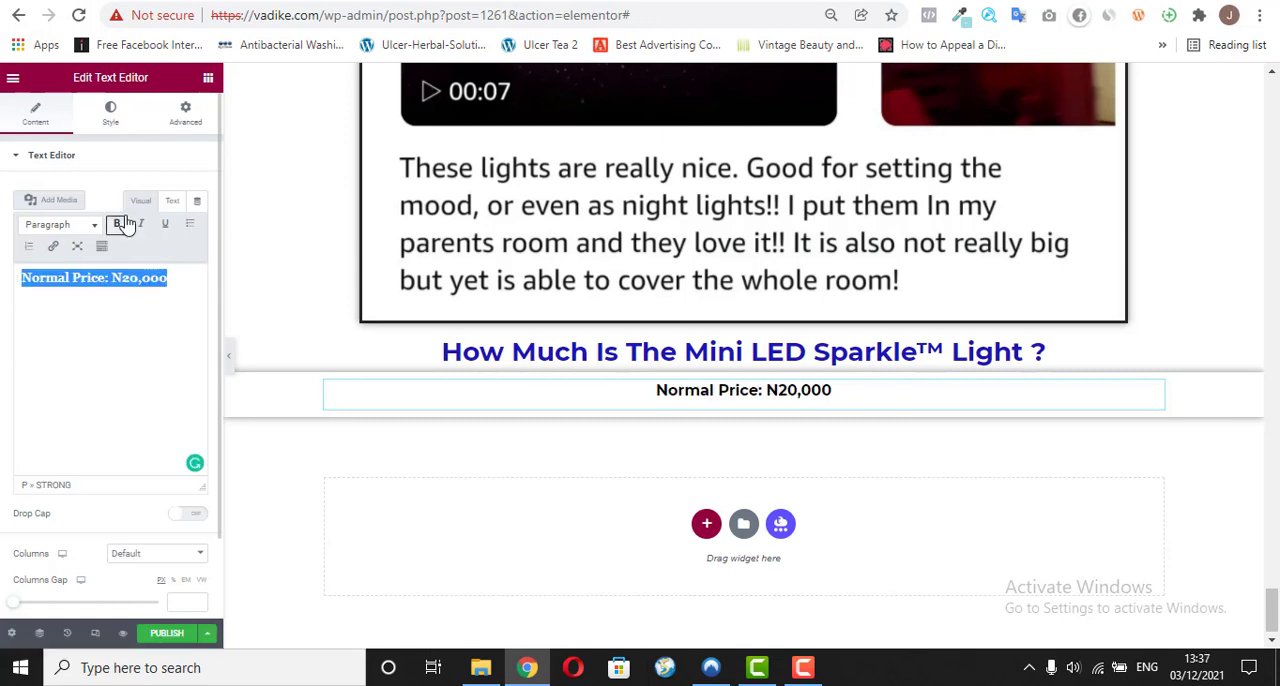
Step: Set the "Normal Price: N20,000" text decoration to Line Through, checking its look against vadike.com/o/
left_click(130, 118)
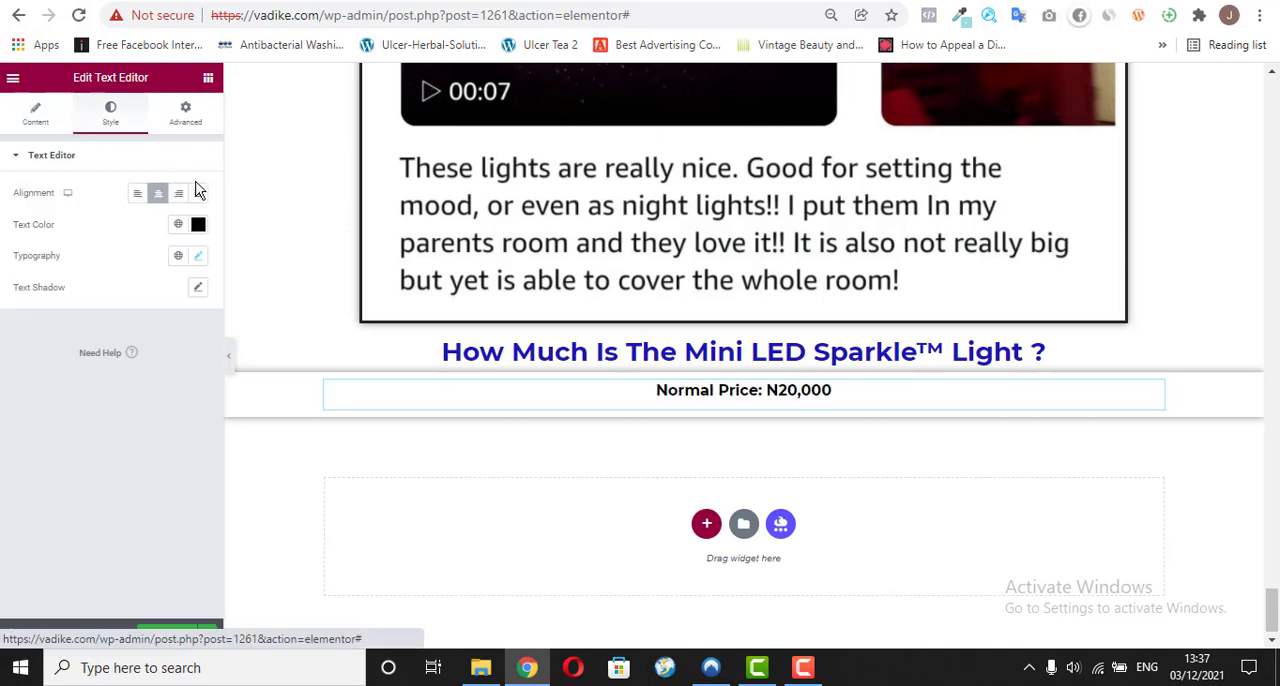
left_click(198, 260)
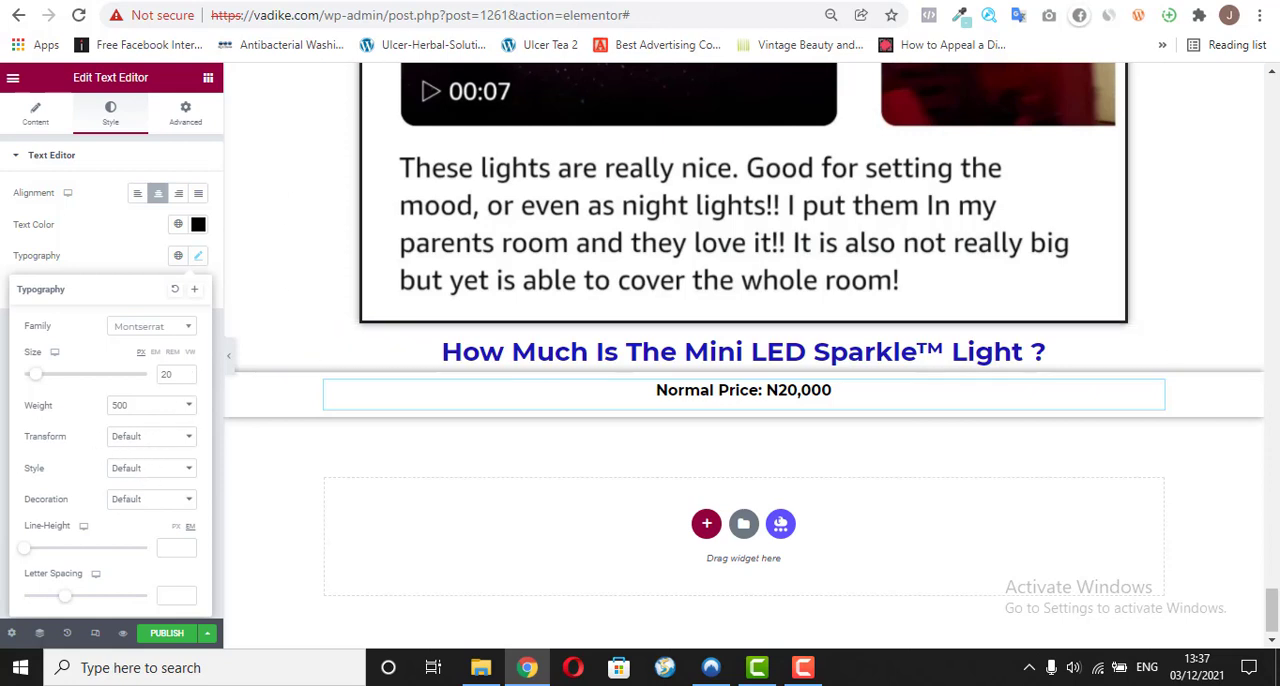
left_click(480, 0)
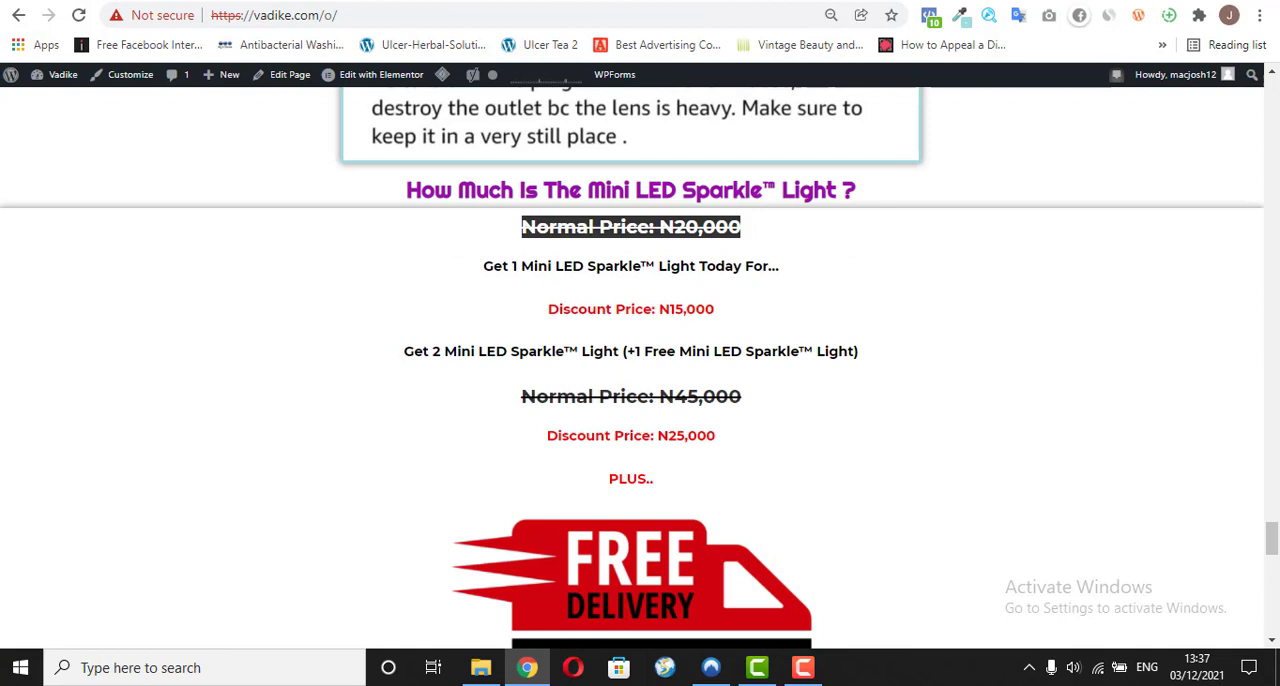
left_click(535, 228)
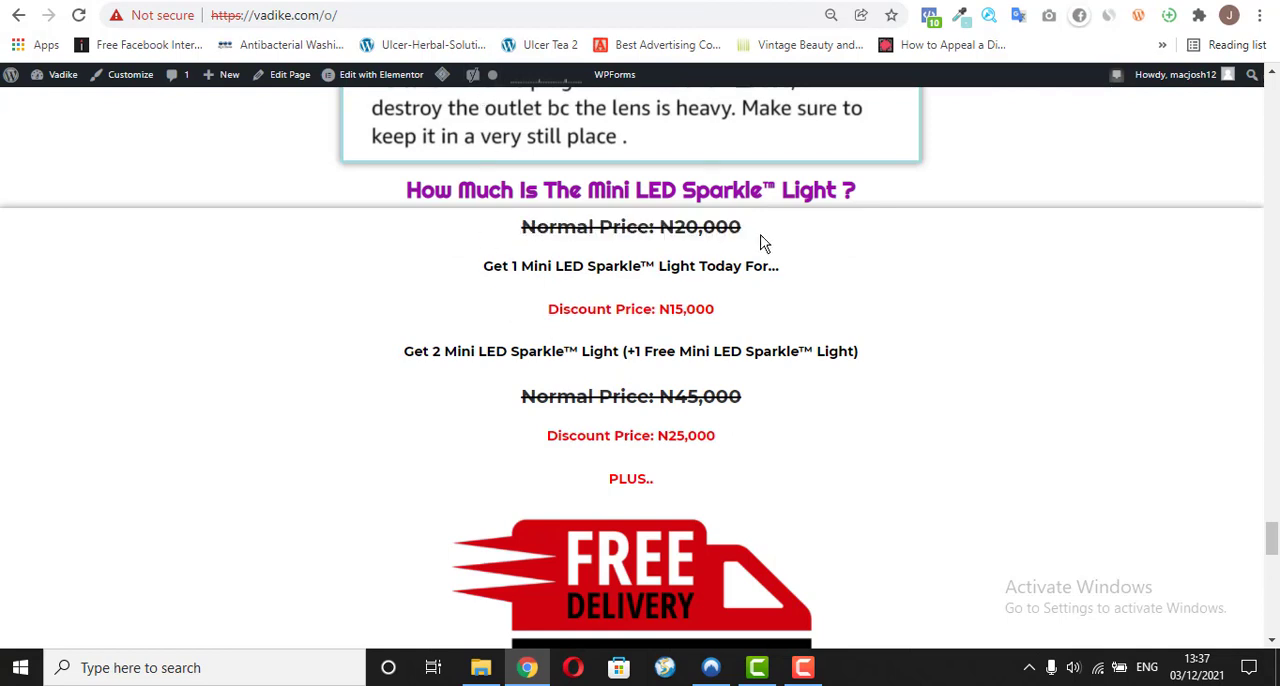
left_click(530, 1)
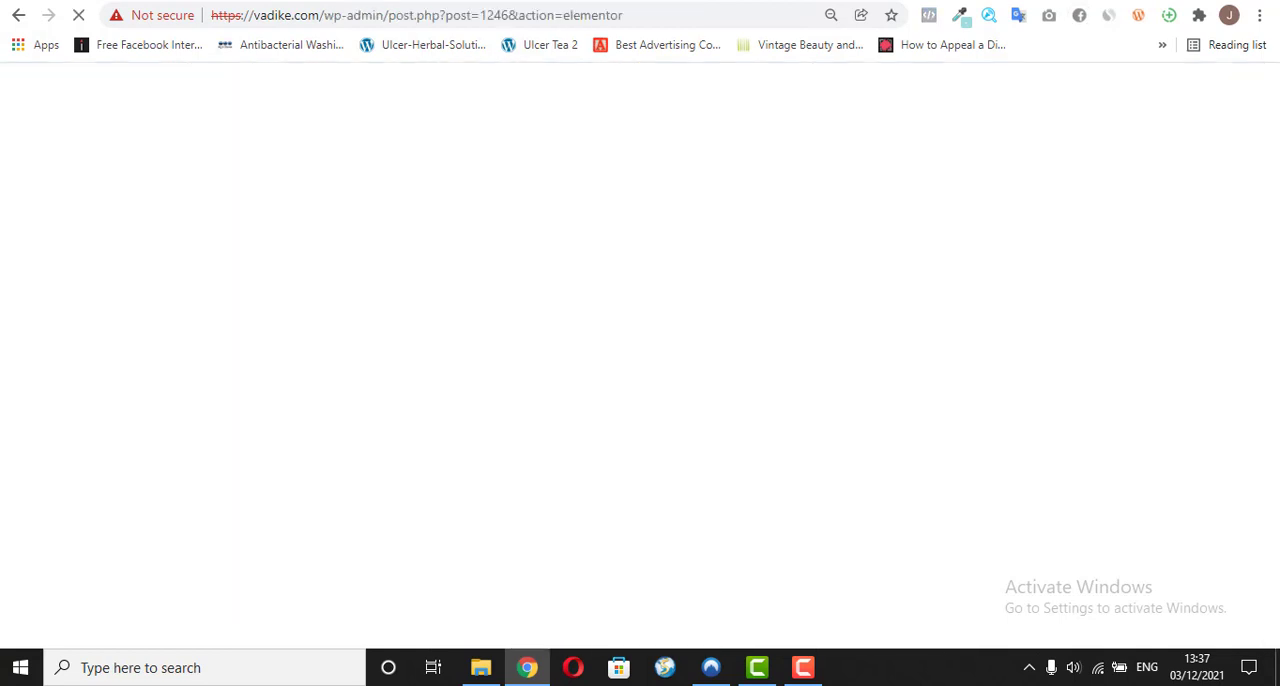
left_click(542, 1)
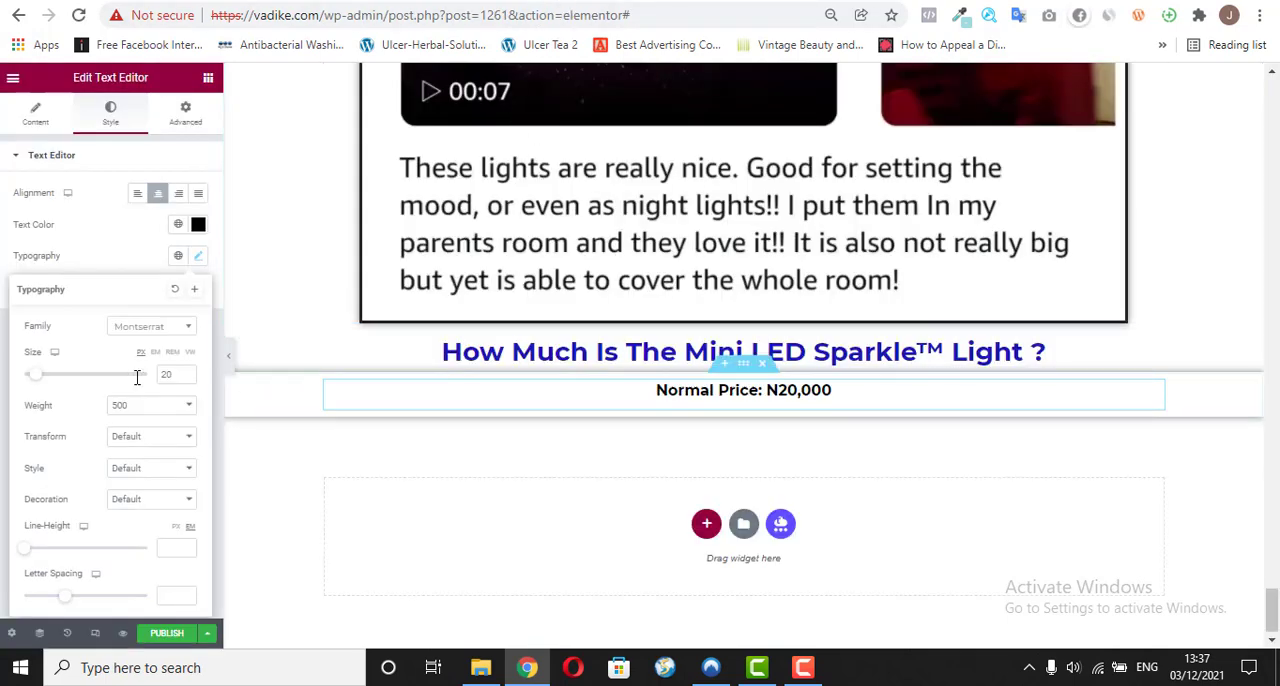
left_click(117, 472)
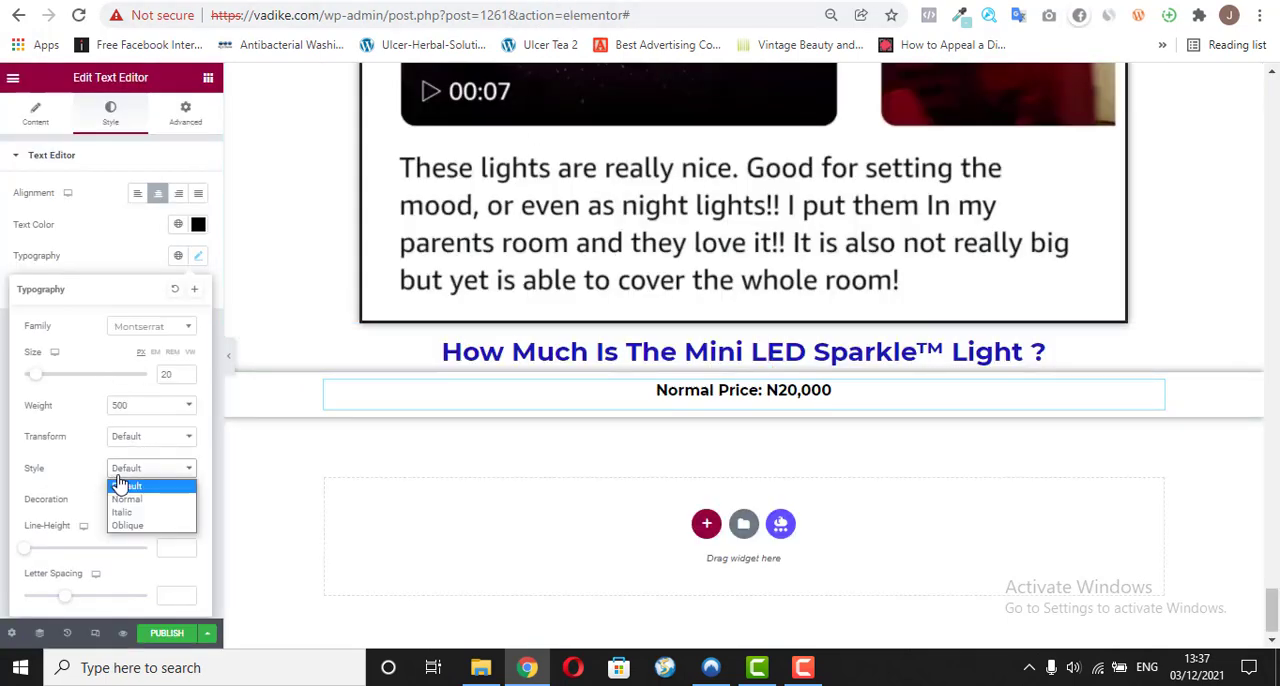
left_click(113, 484)
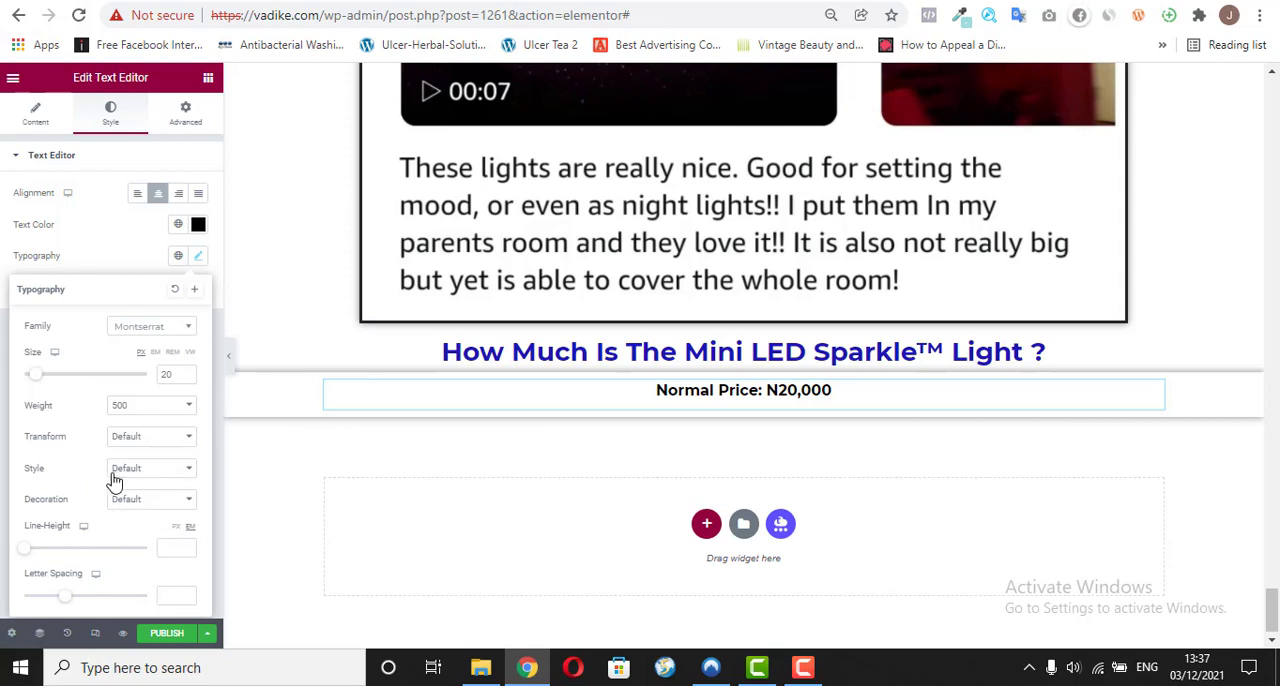
left_click(150, 499)
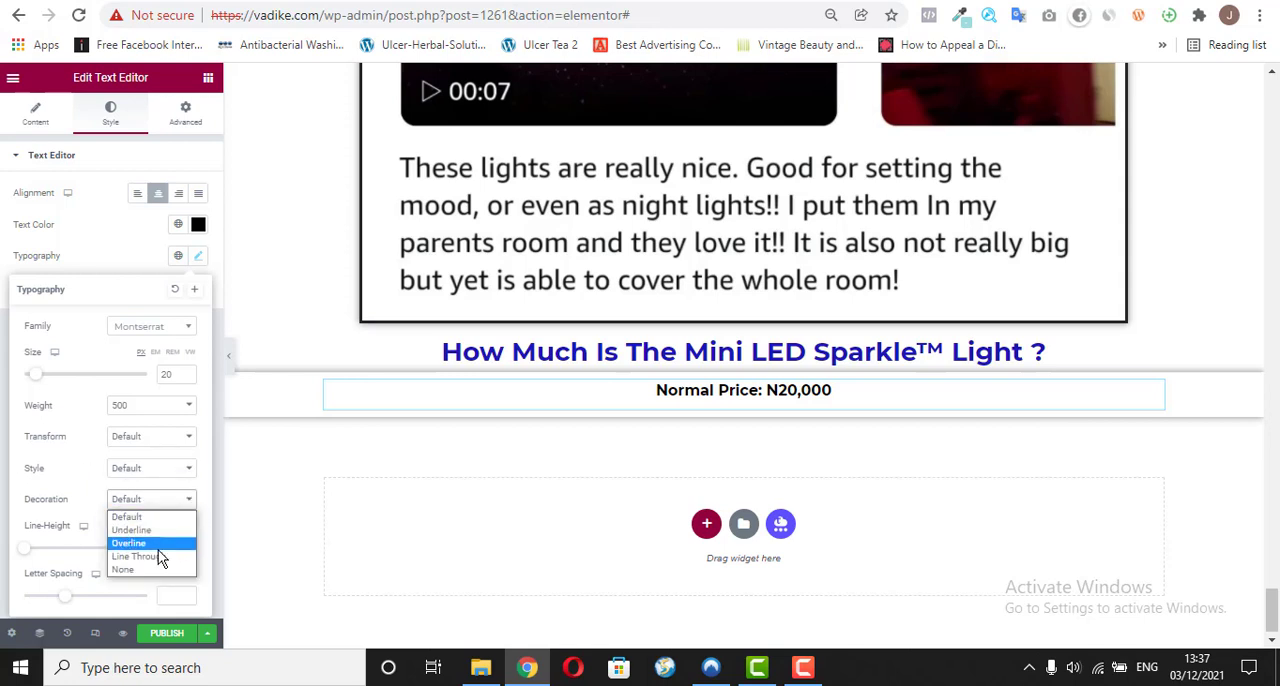
left_click(140, 556)
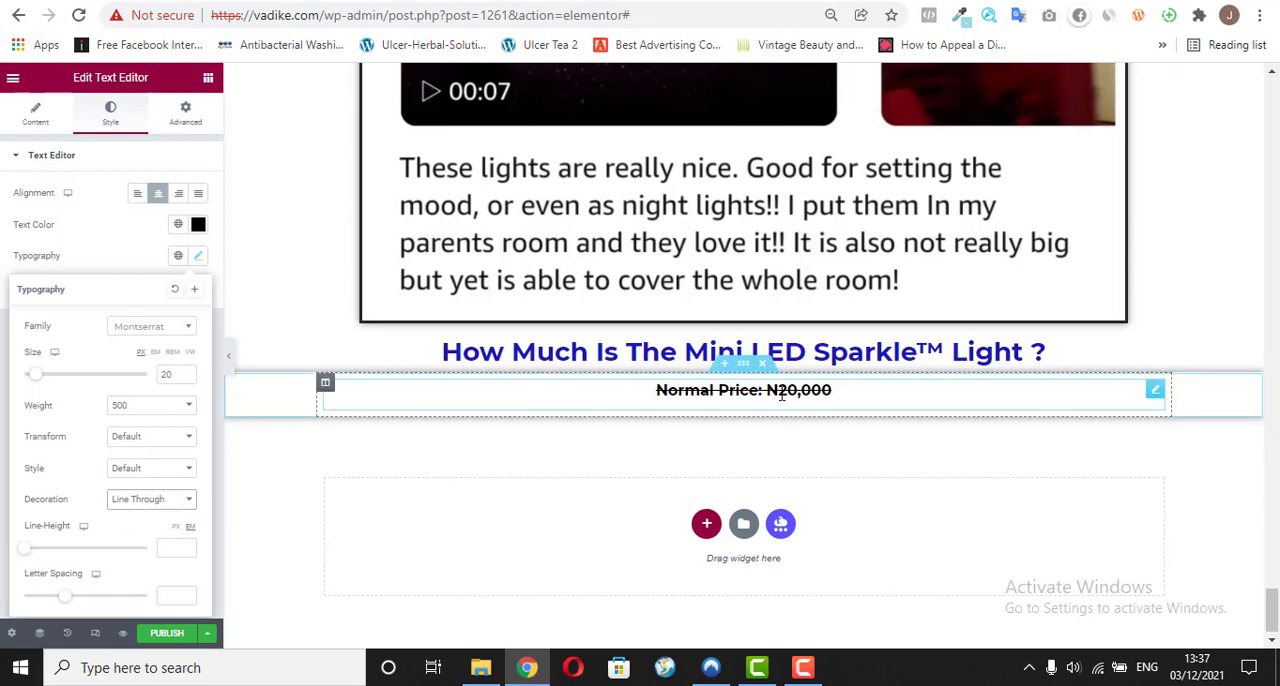
left_click(107, 262)
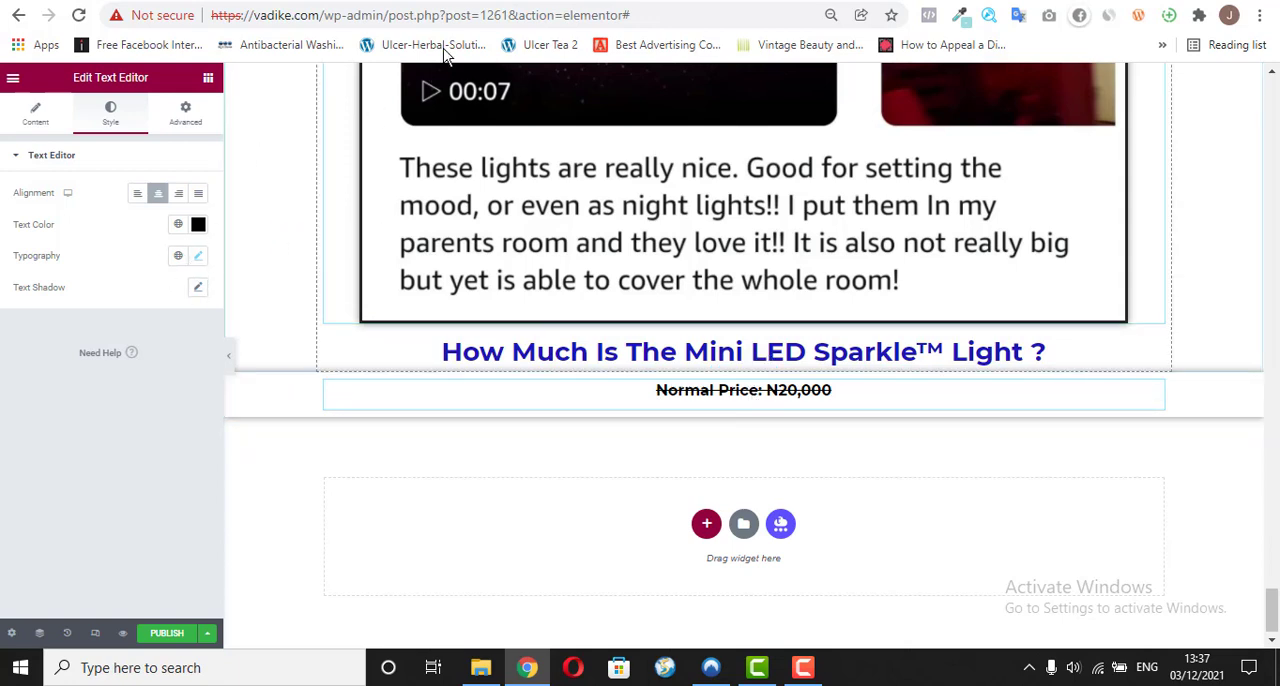
Step: Copy the line "Get 1 Mini LED Sparkle™ Light Today For..." from vadike.com/o/ and return to the Elementor editor
key("ctrl+Tab")
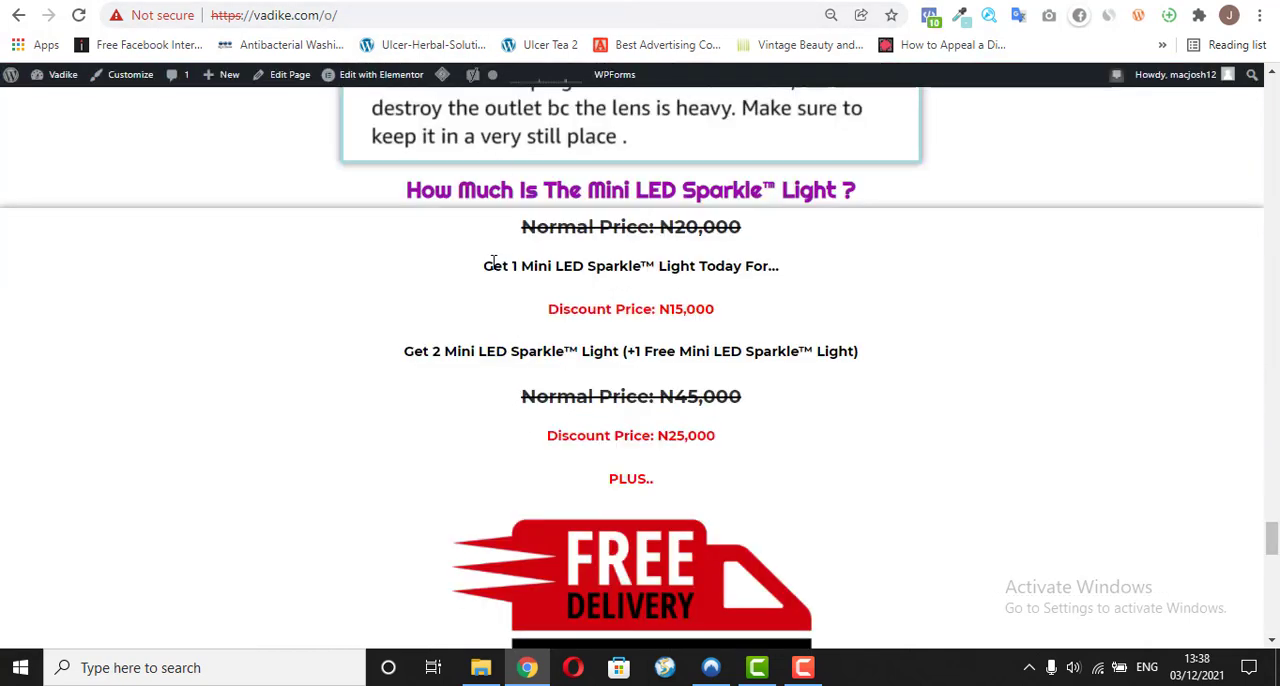
left_click_drag(513, 266, 766, 270)
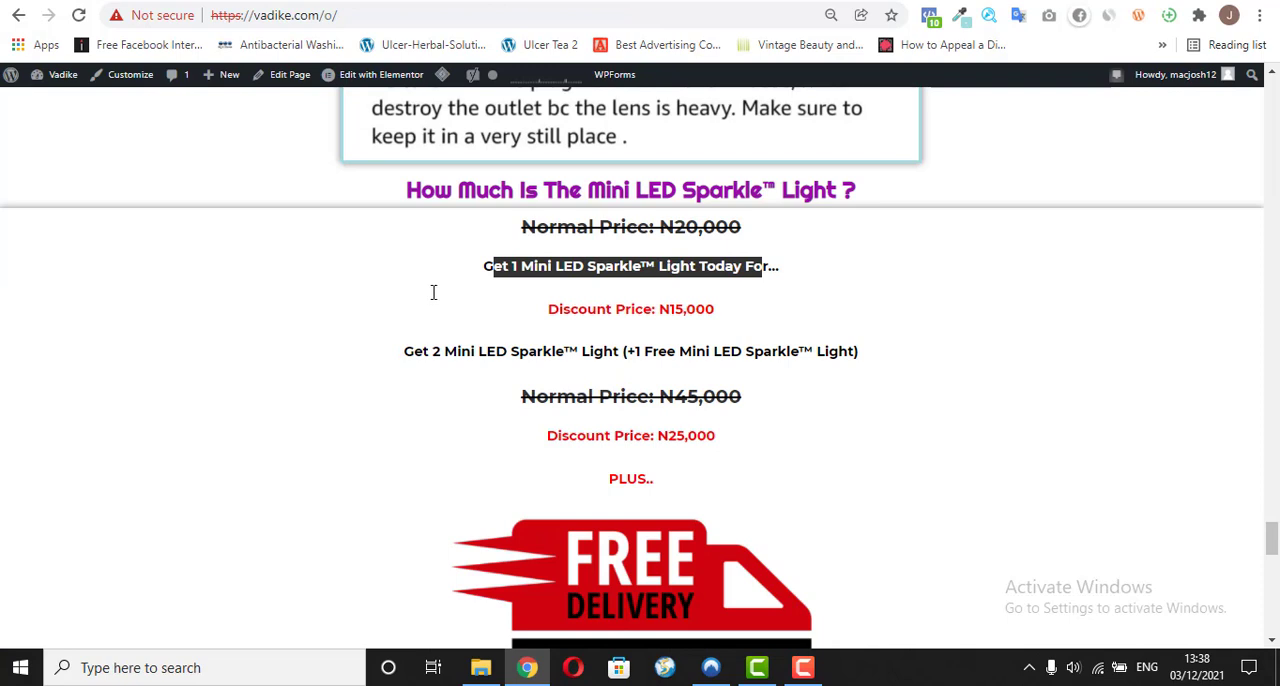
left_click(459, 276)
left_click_drag(468, 269, 769, 279)
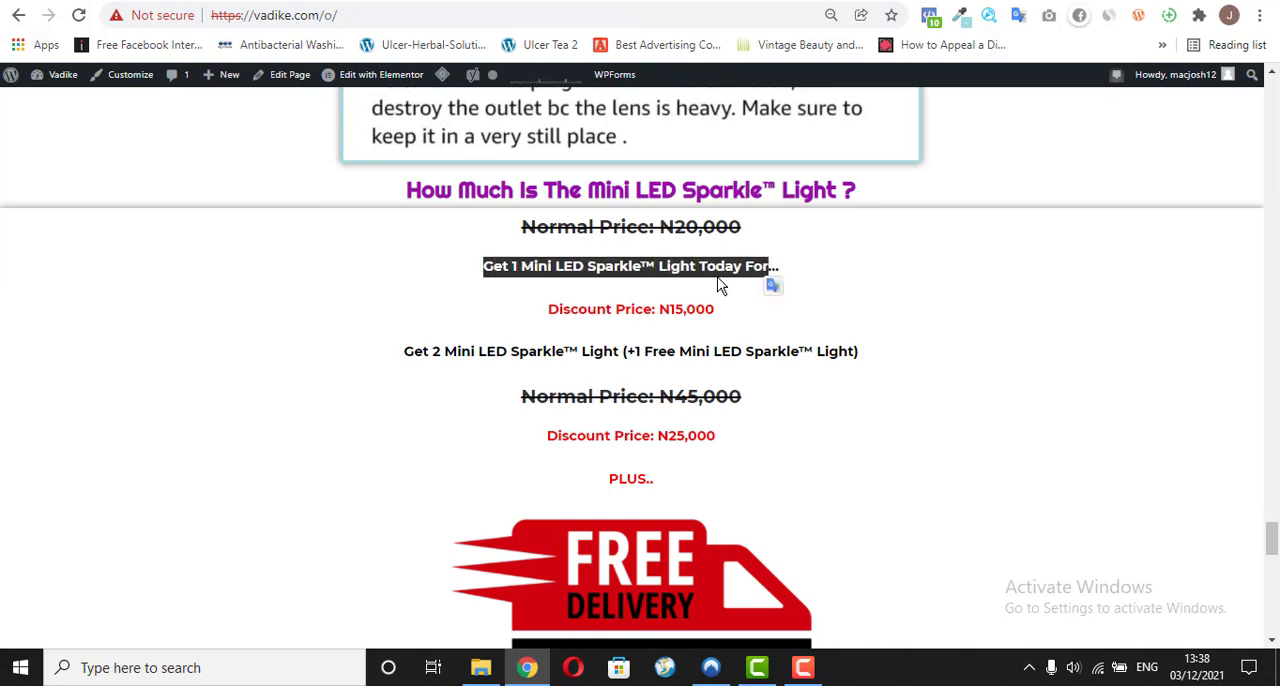
key("shift+Right")
right_click(686, 264)
left_click(721, 280)
left_click(558, 3)
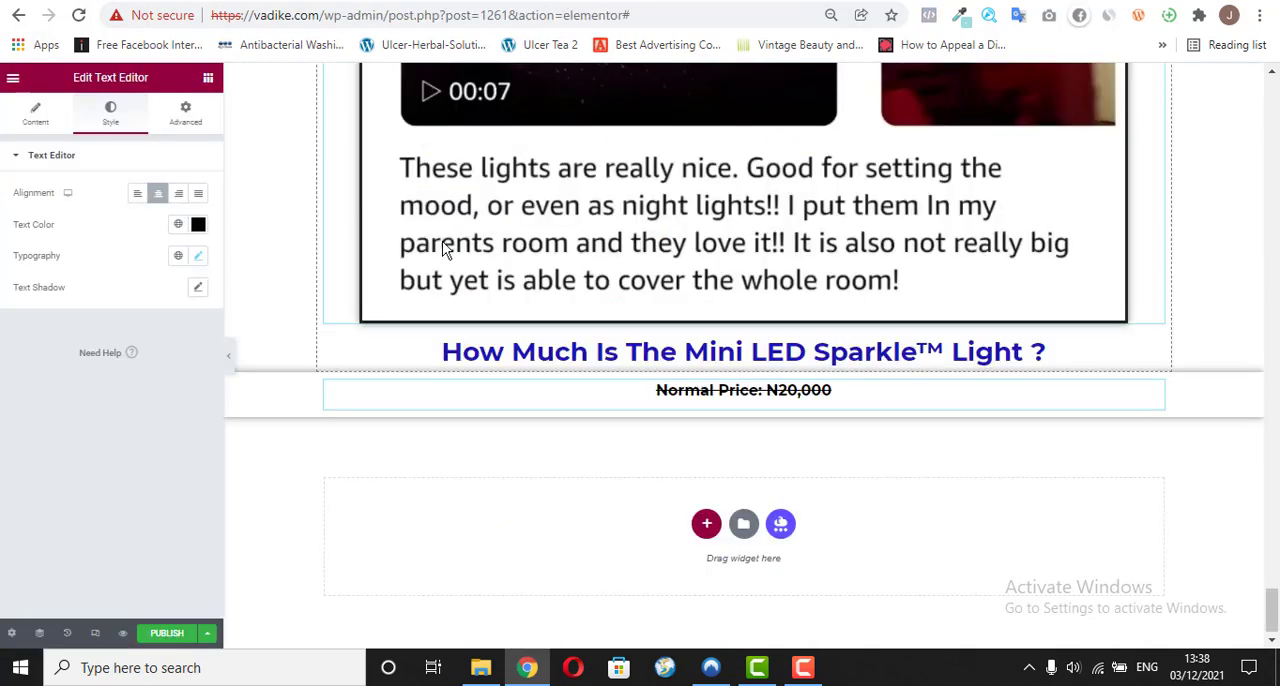
Step: Duplicate the "Normal Price: N20,000" widget and replace the copy's text with "Get 1 Mini LED Sparkle™ Light Today For..." as plain text
right_click(1154, 400)
left_click(1156, 430)
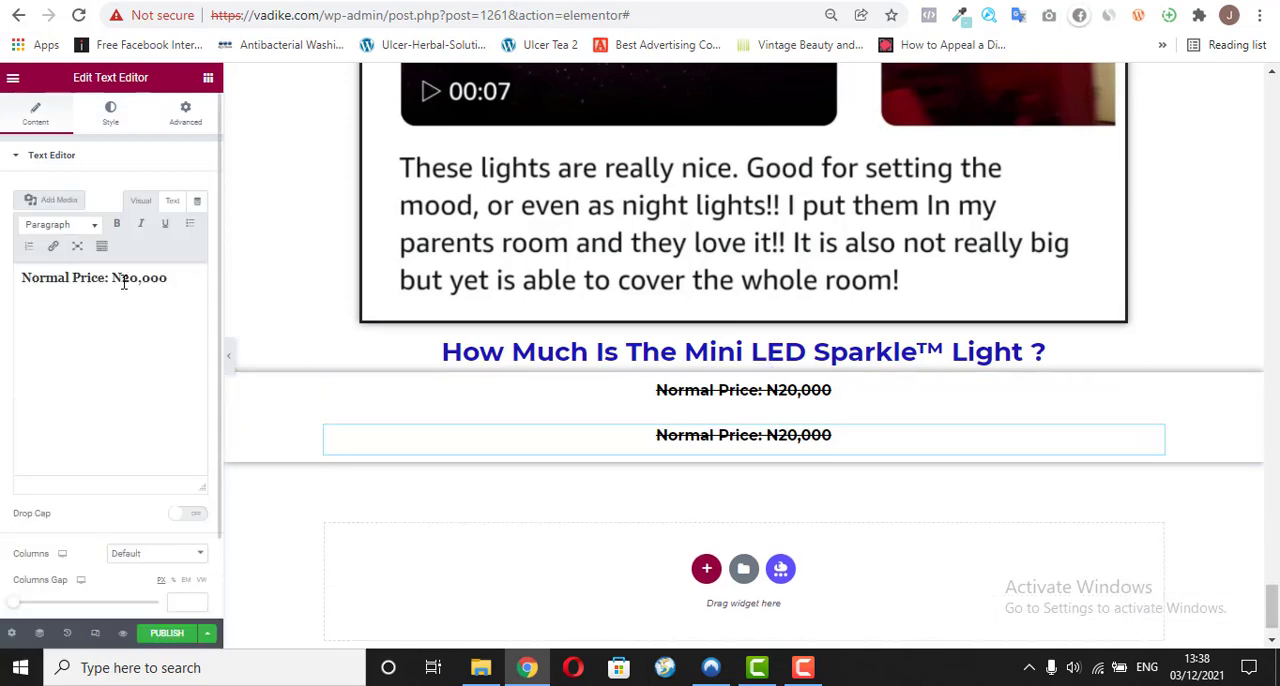
left_click(116, 280)
triple_click(116, 281)
right_click(89, 283)
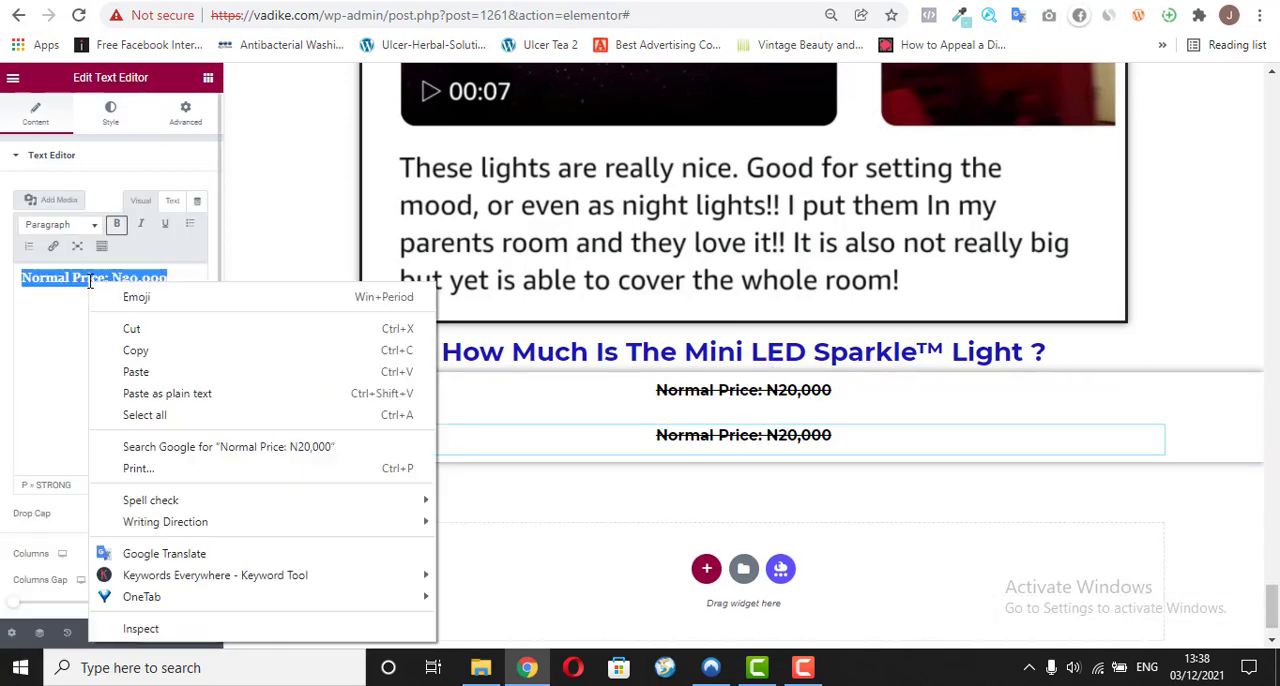
left_click(140, 399)
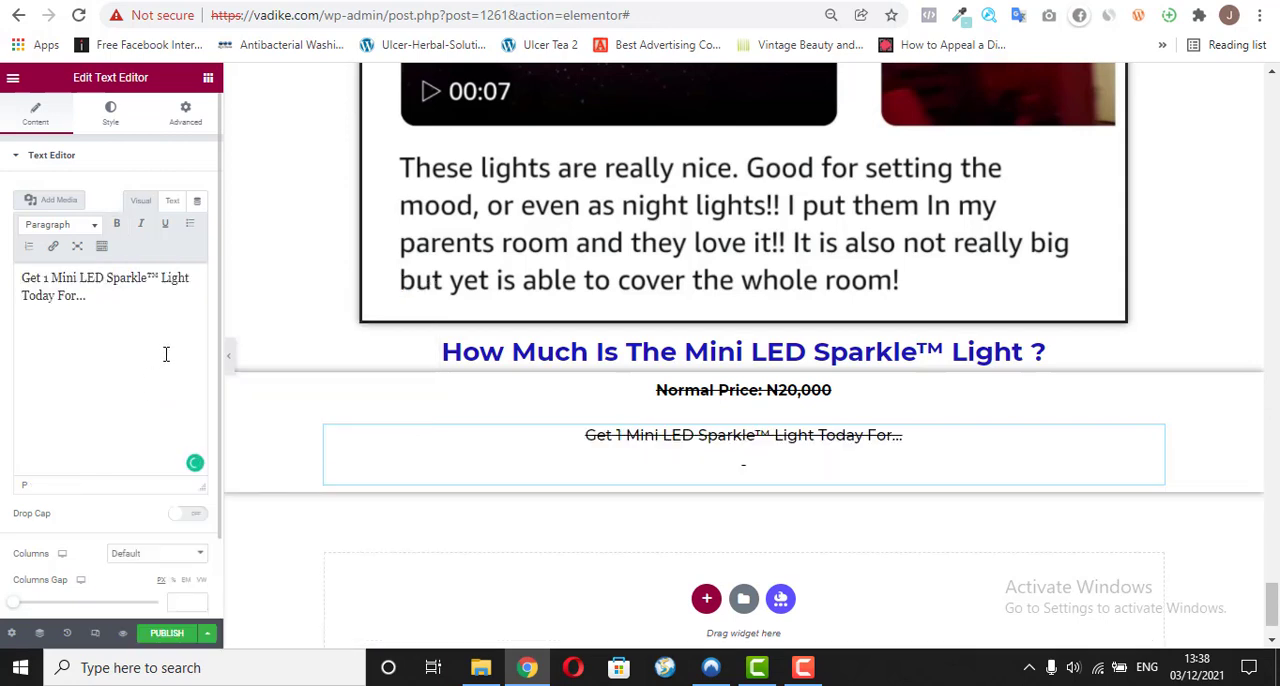
key("BackSpace")
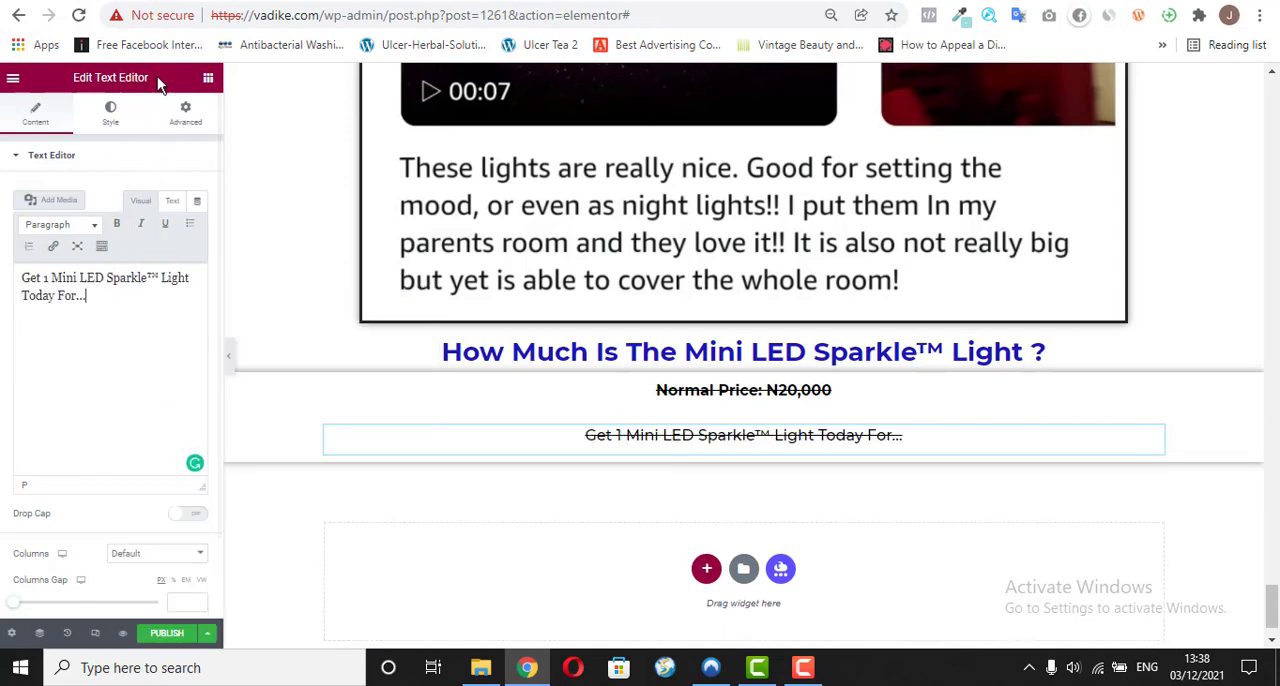
Step: Set the text decoration of the "Get 1 Mini LED Sparkle™ Light Today For..." line to Default
left_click(116, 114)
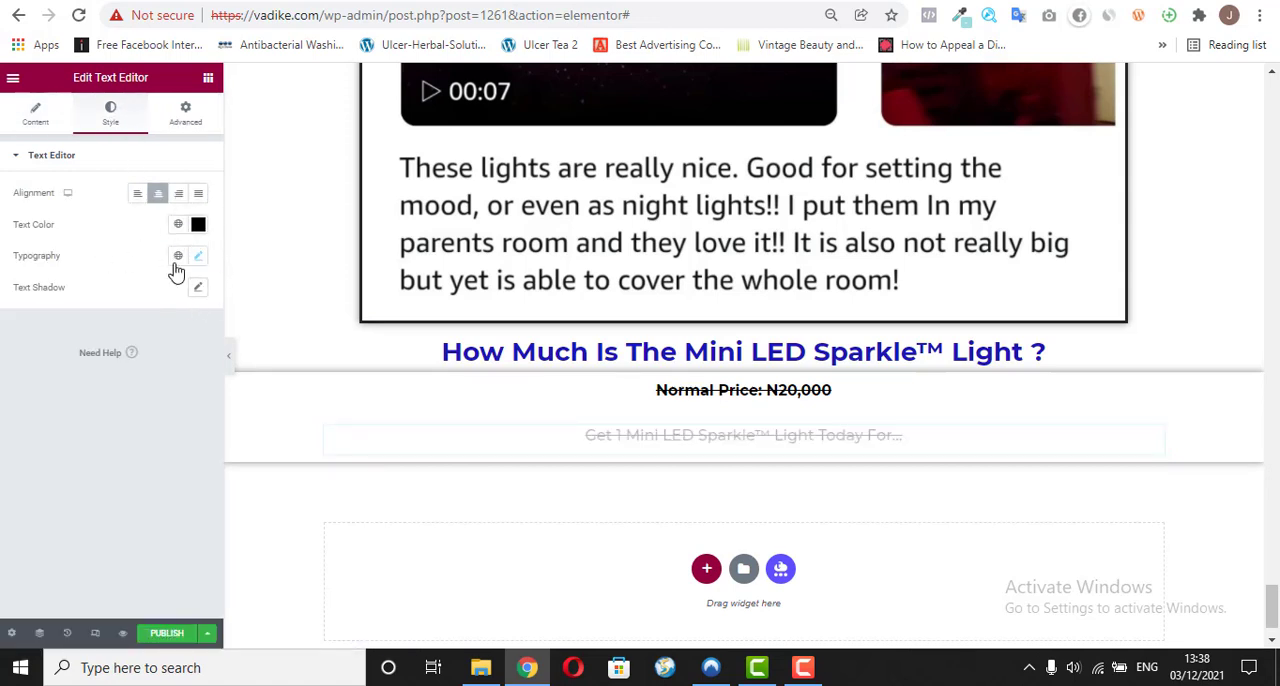
left_click(203, 259)
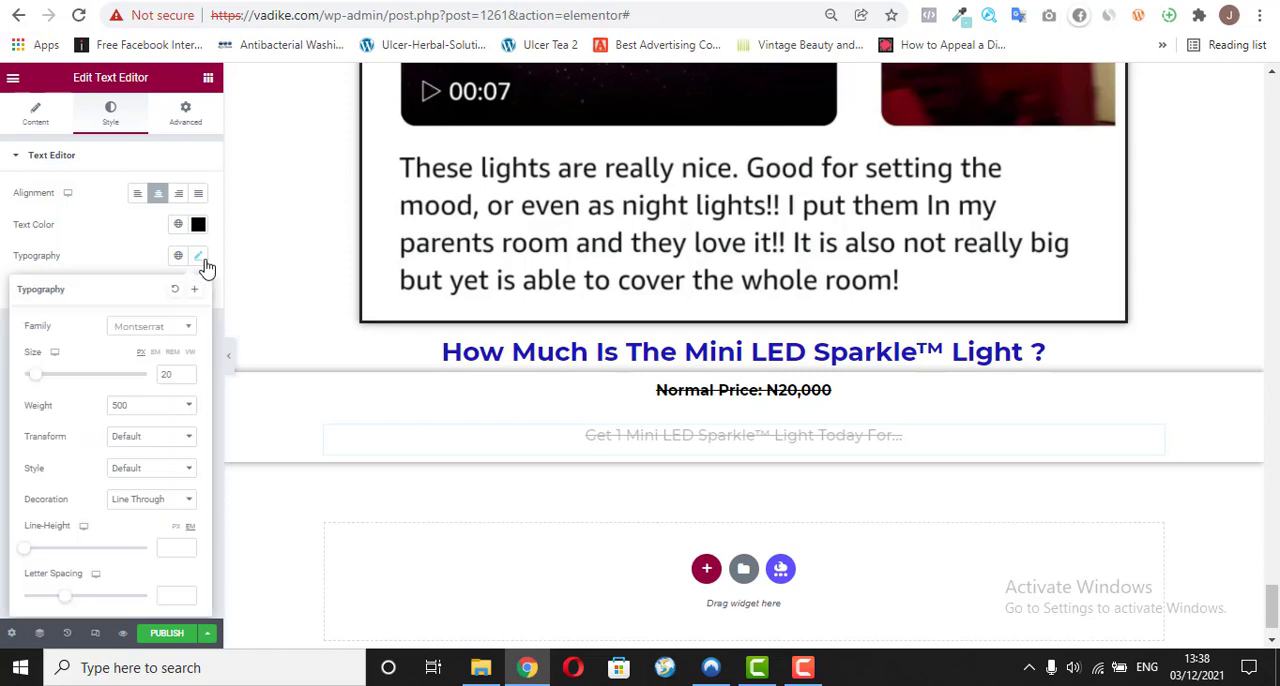
left_click(127, 505)
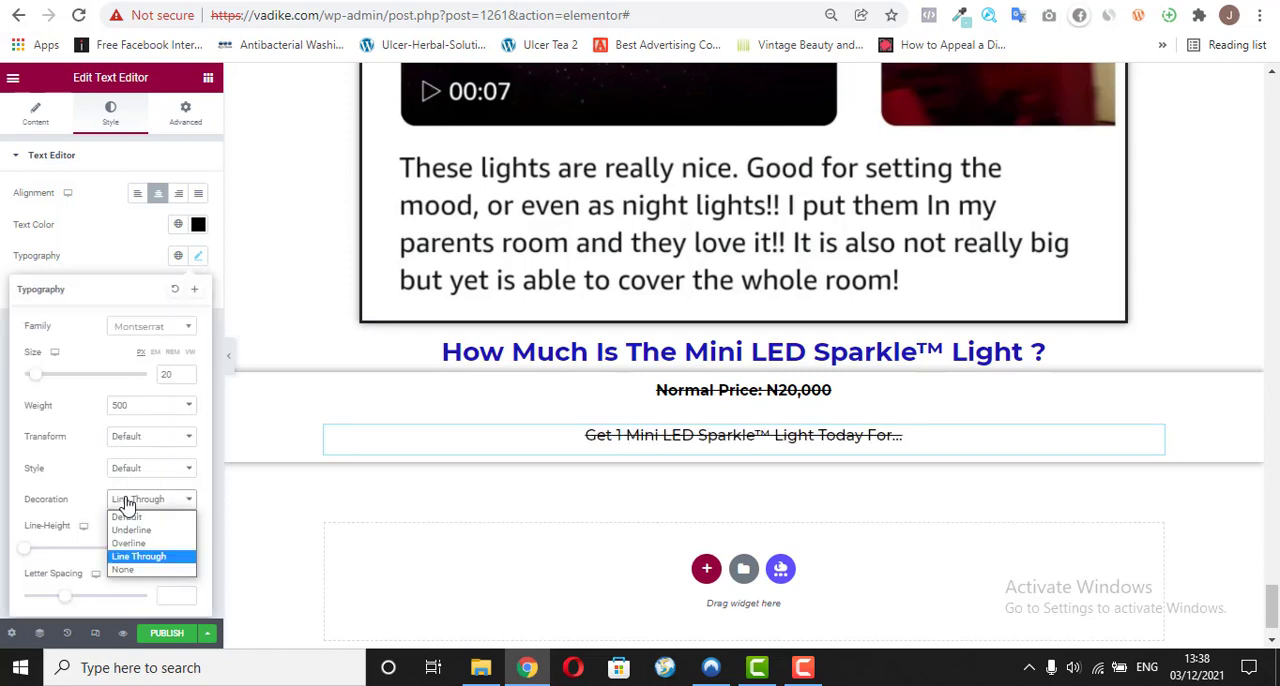
left_click(136, 518)
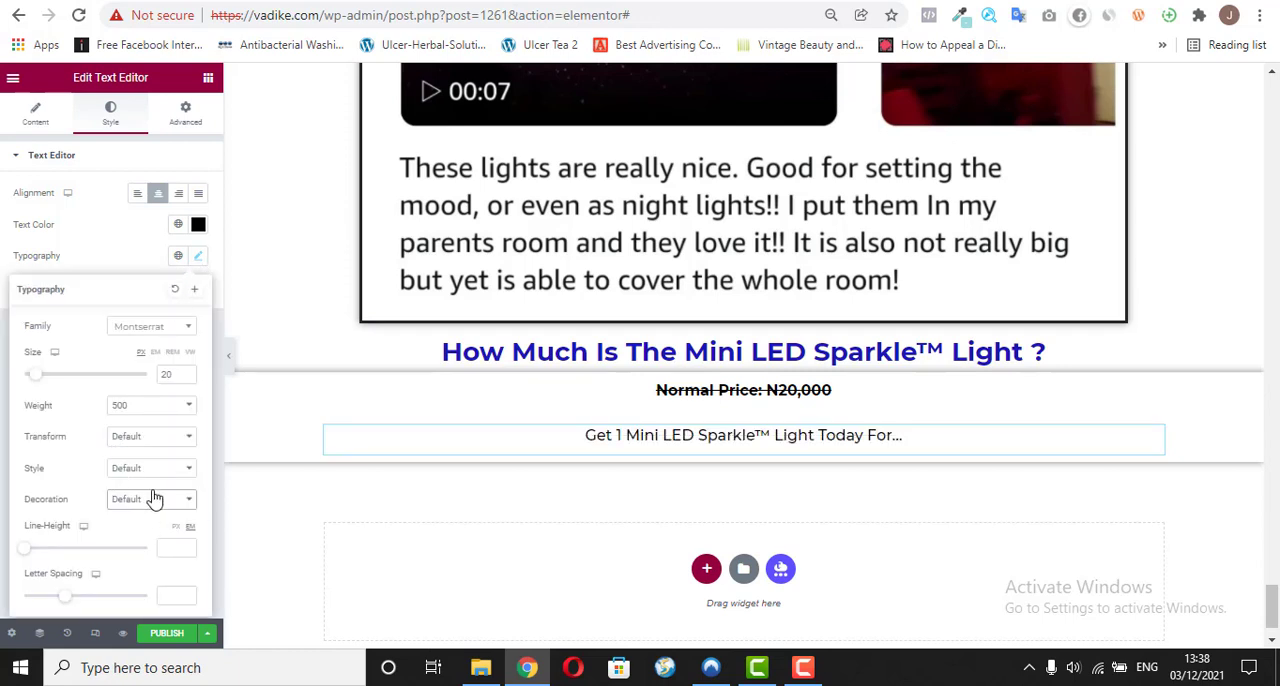
left_click(100, 232)
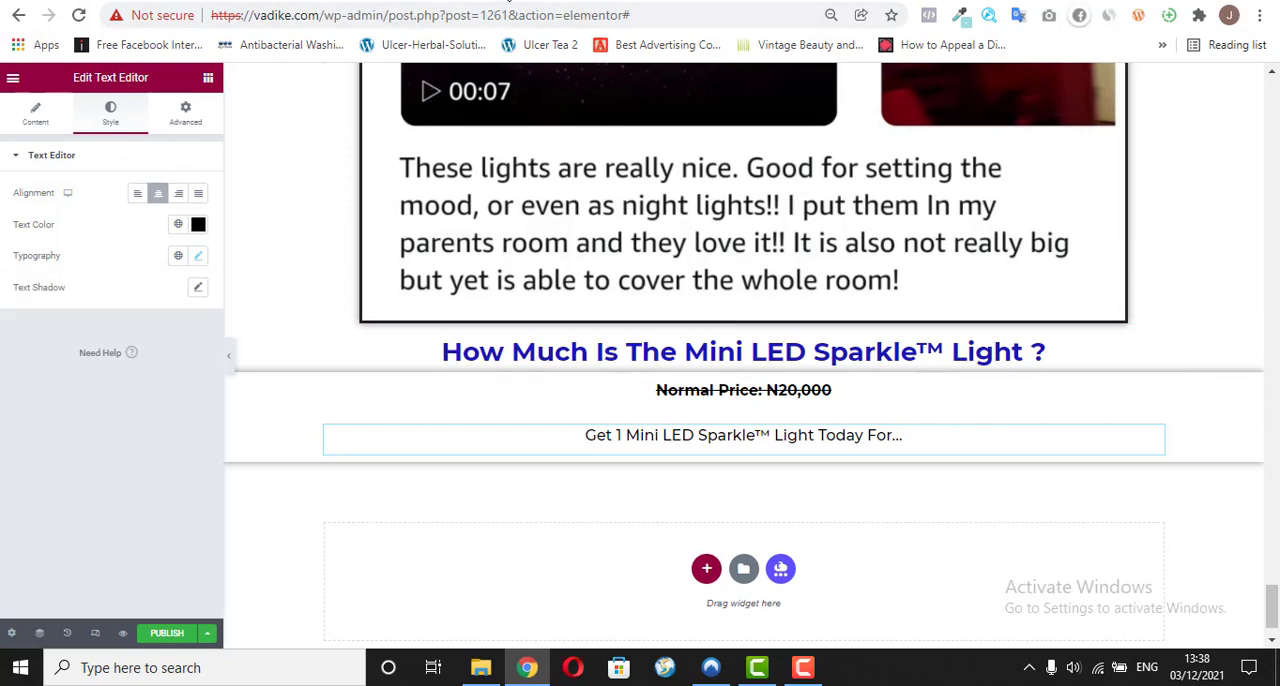
Step: Check the same line's styling on vadike.com/o/, open that page with Elementor, and return to the Carlight page's editor
left_click(507, 1)
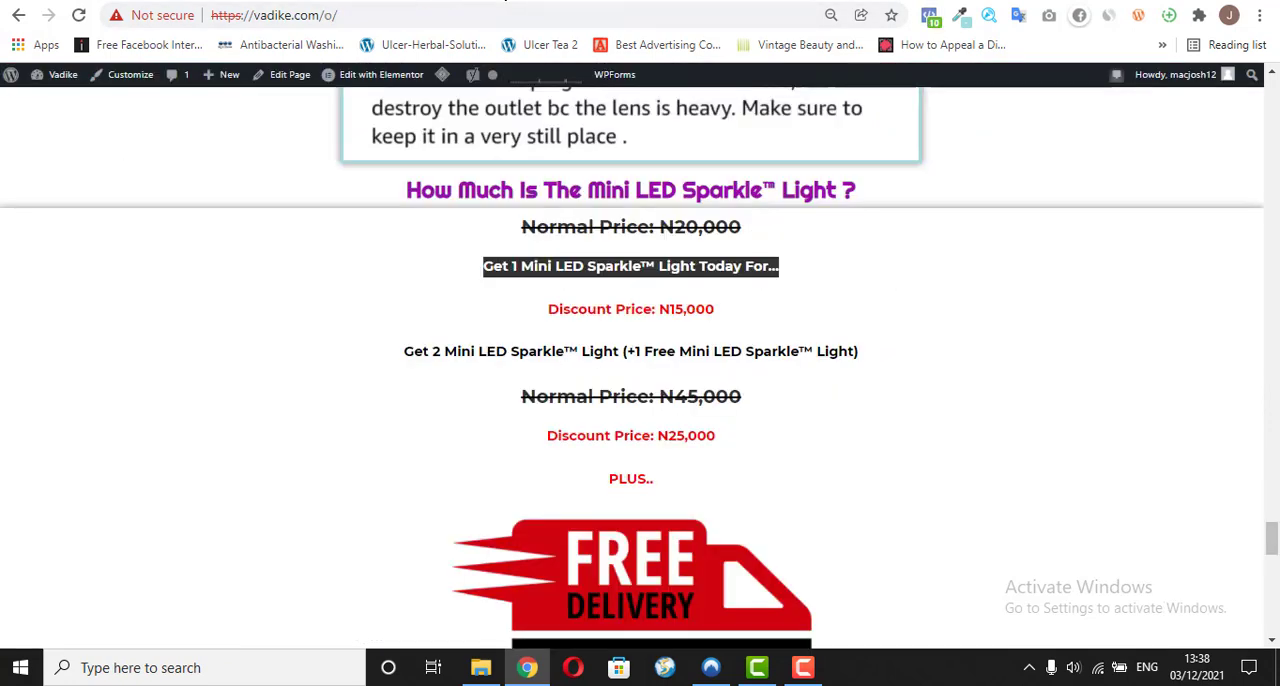
left_click(530, 275)
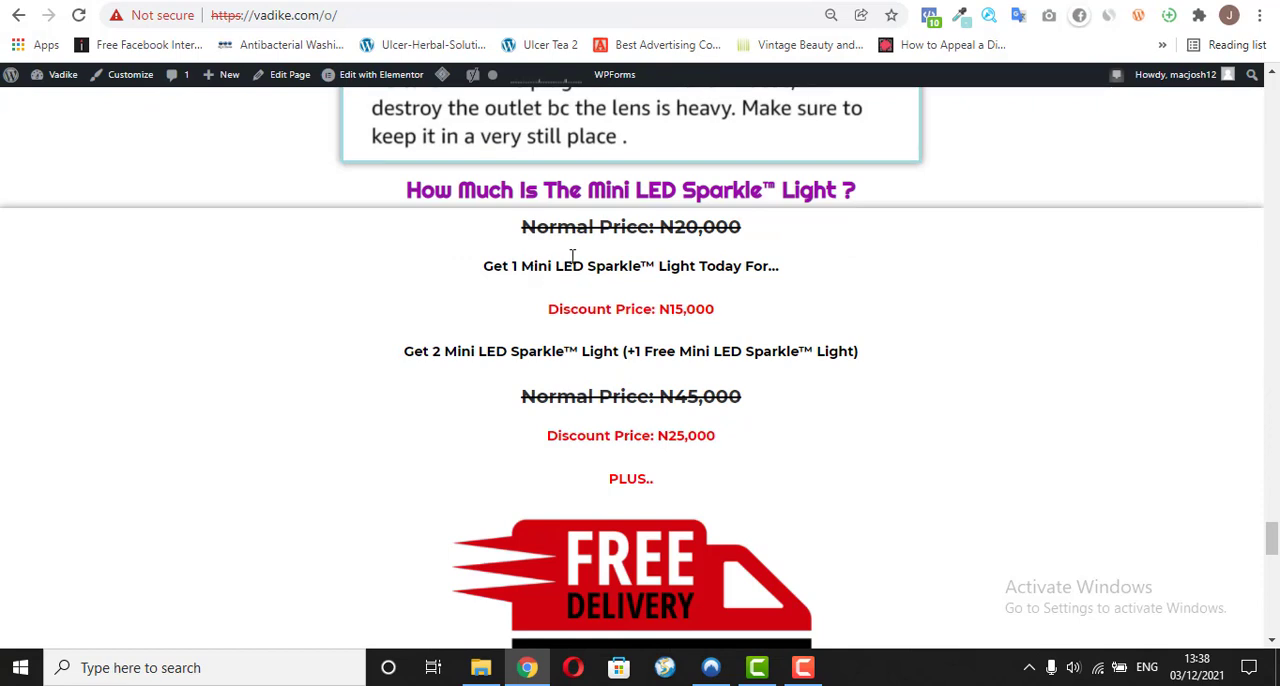
left_click(381, 74)
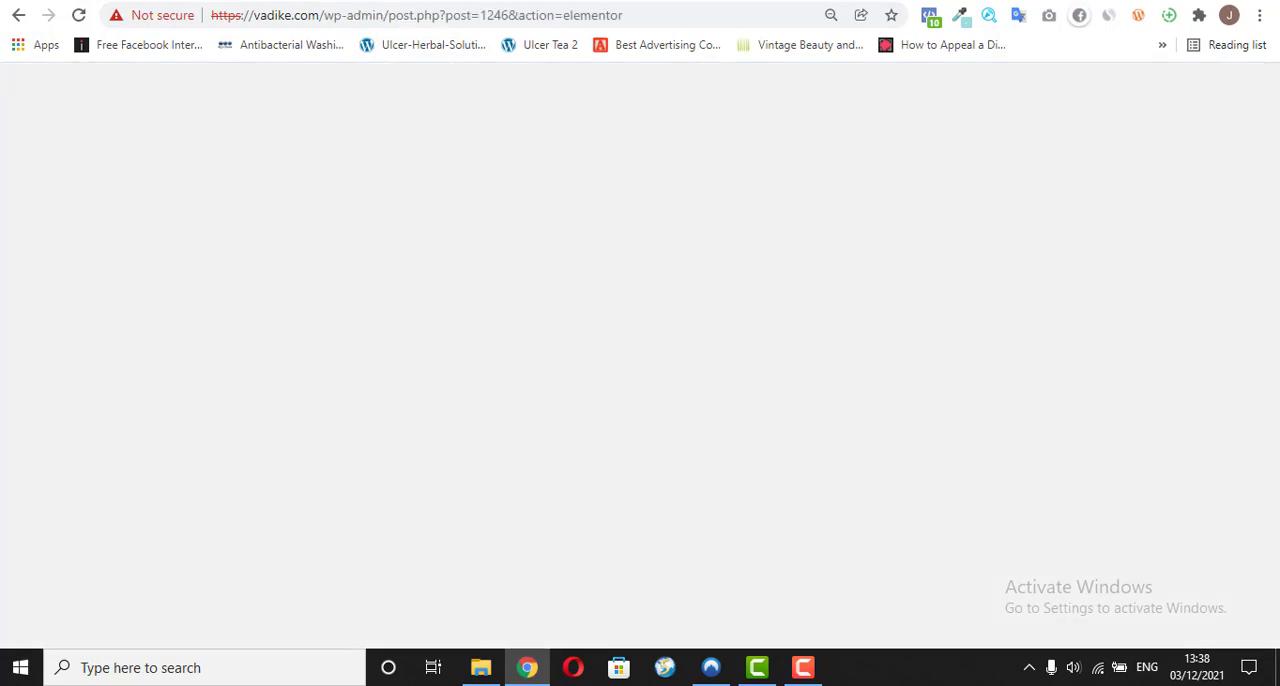
left_click(511, 0)
left_click(567, 0)
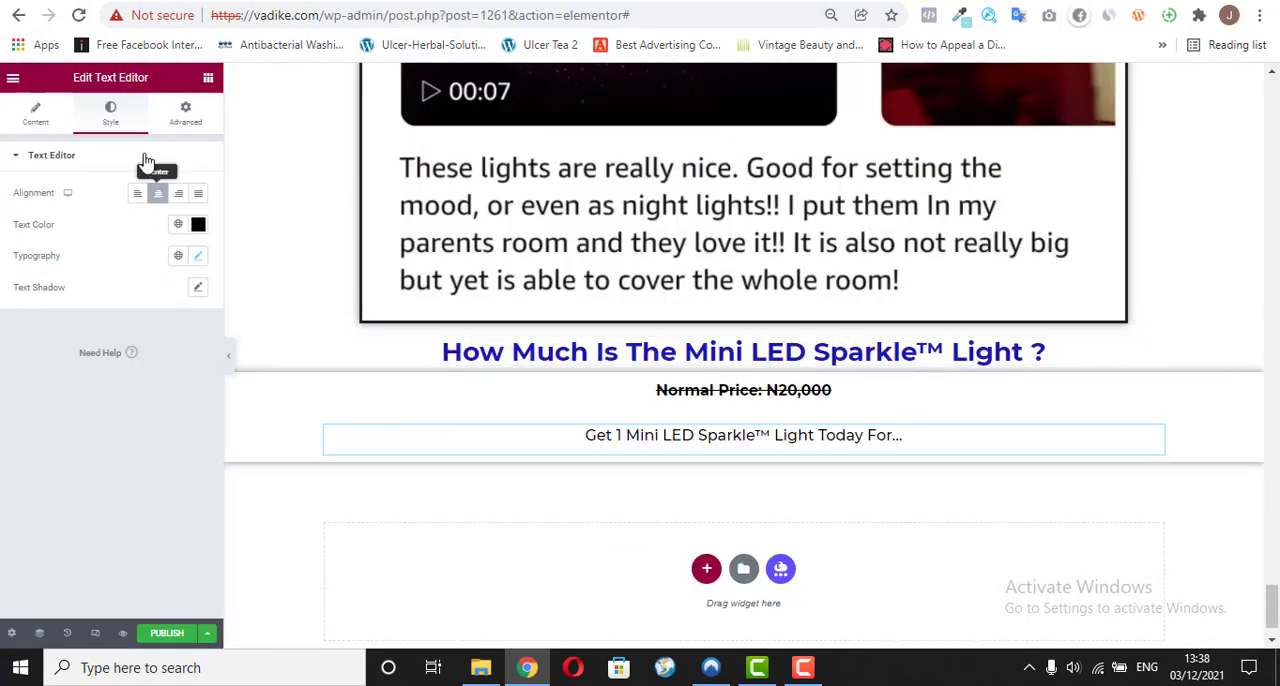
Step: Change the text color of the "Get 1 Mini LED Sparkle™ Light Today For..." line to bright red
left_click(198, 224)
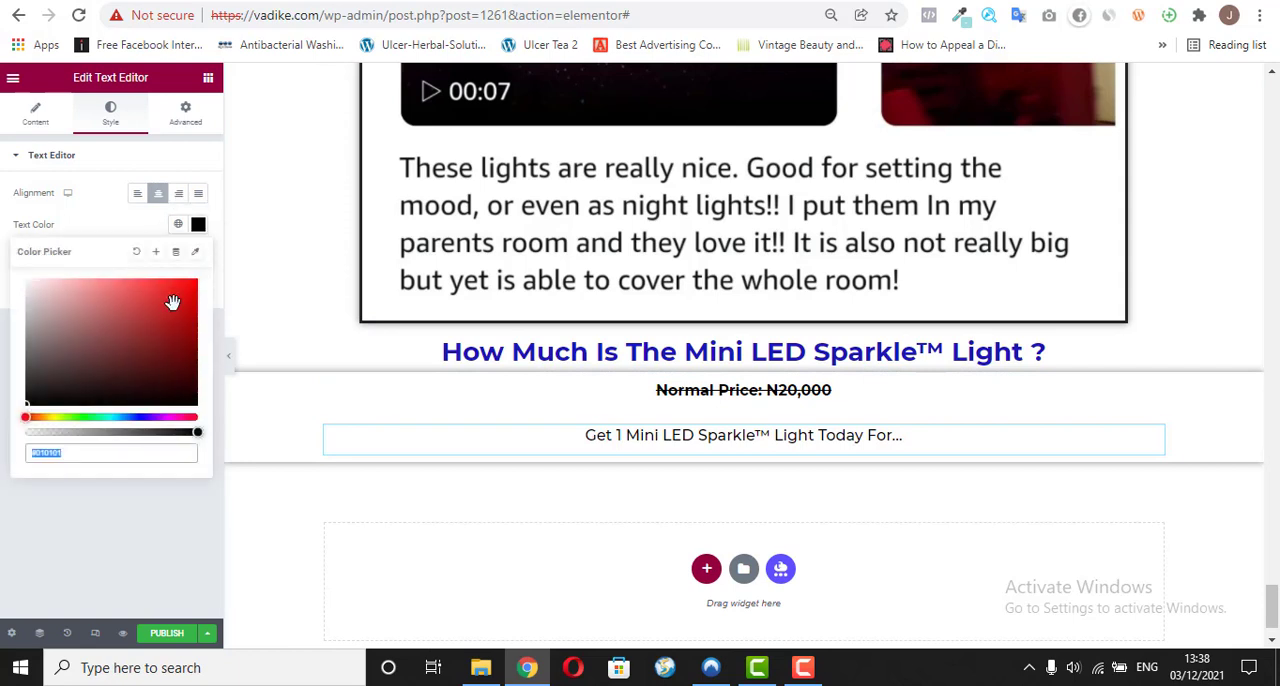
left_click(167, 315)
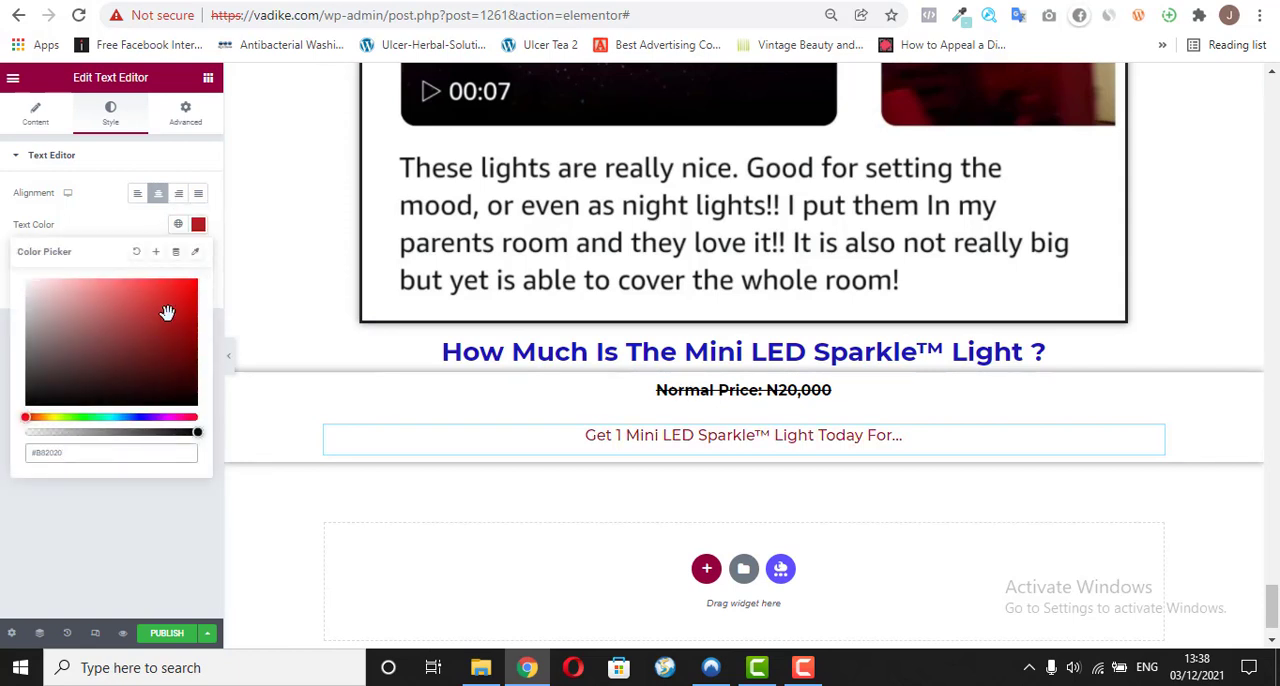
left_click_drag(167, 313, 175, 300)
left_click(194, 281)
left_click(185, 295)
left_click(182, 296)
left_click(97, 185)
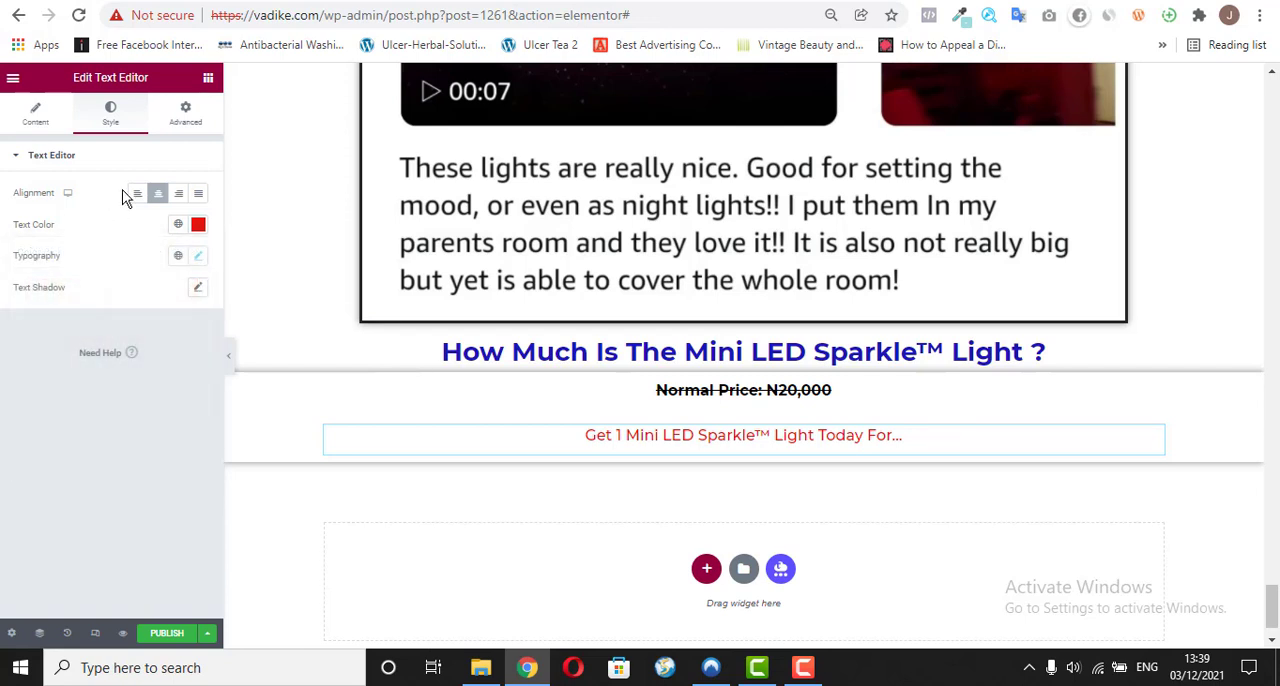
Step: Set the font size of the "Get 1 Mini LED Sparkle™ Light Today For..." line to 23 px and make its text bold
left_click(198, 259)
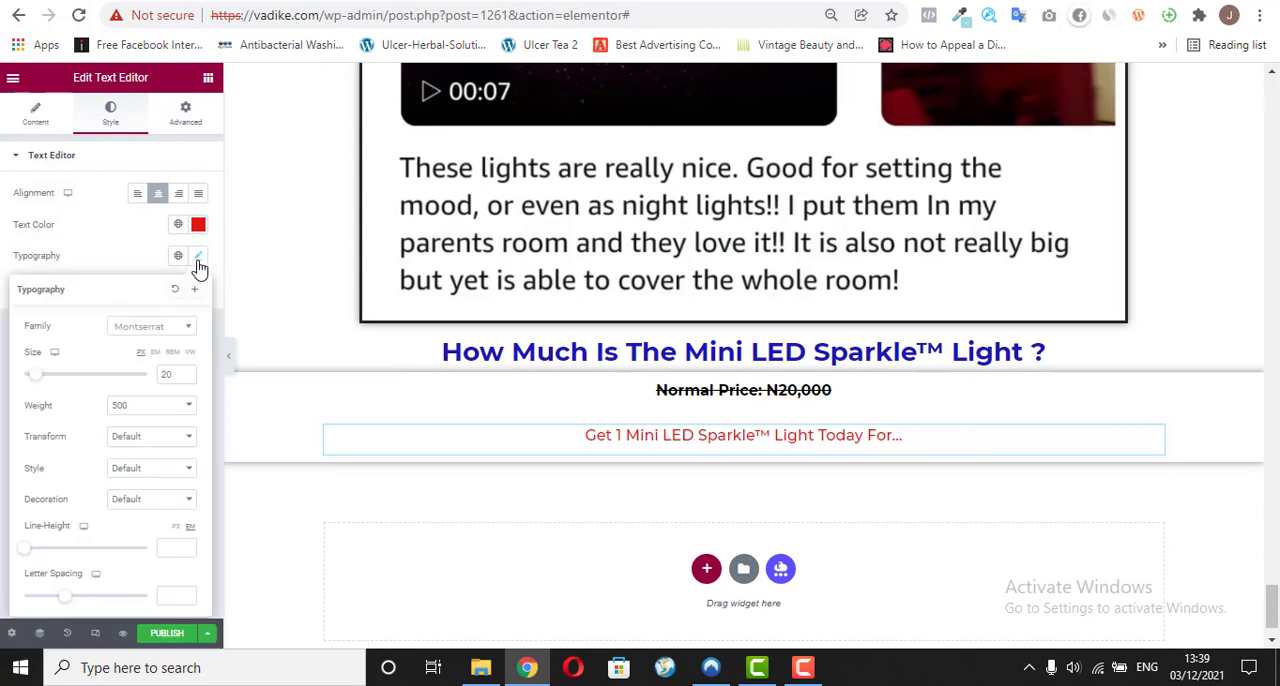
left_click(187, 373)
left_click(187, 373)
left_click(187, 373)
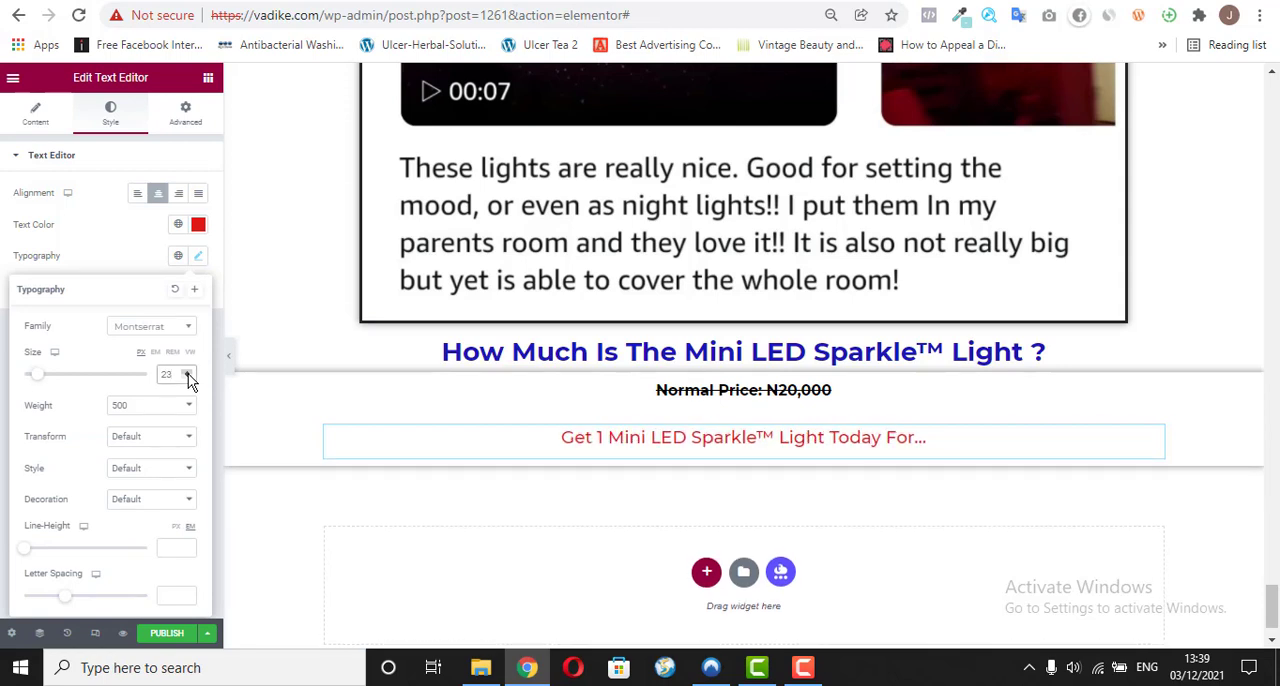
left_click(94, 257)
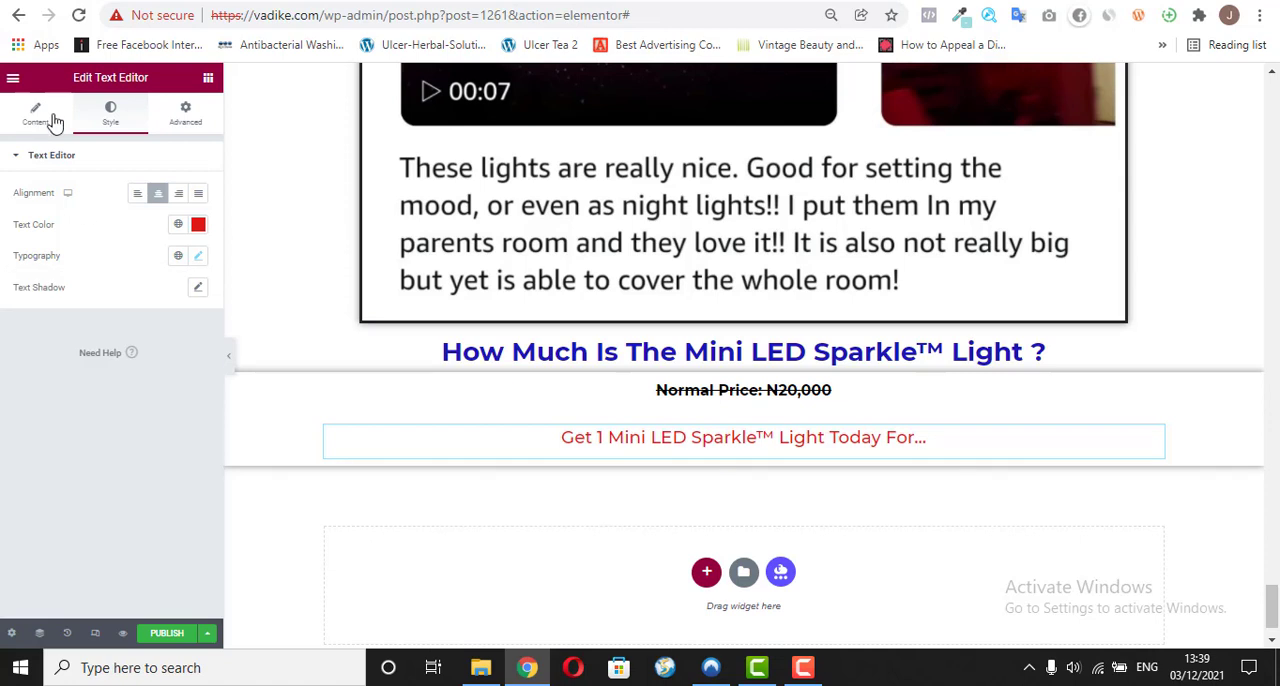
left_click(44, 117)
triple_click(84, 312)
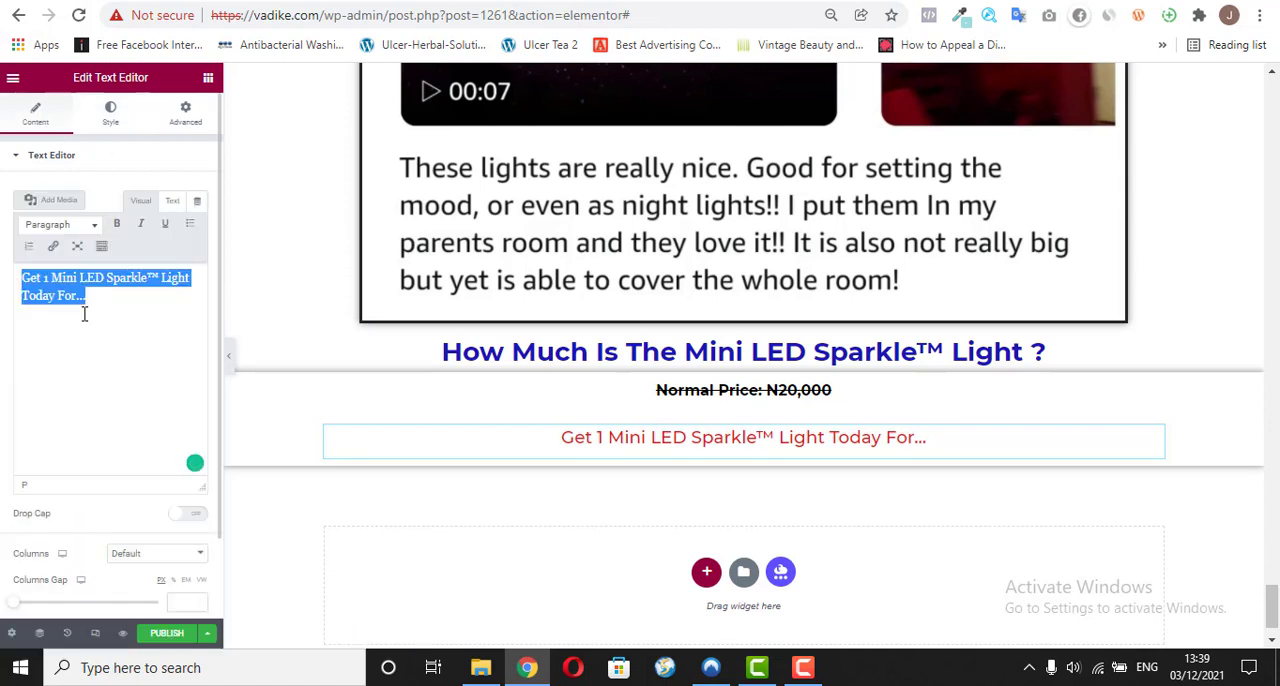
left_click(117, 225)
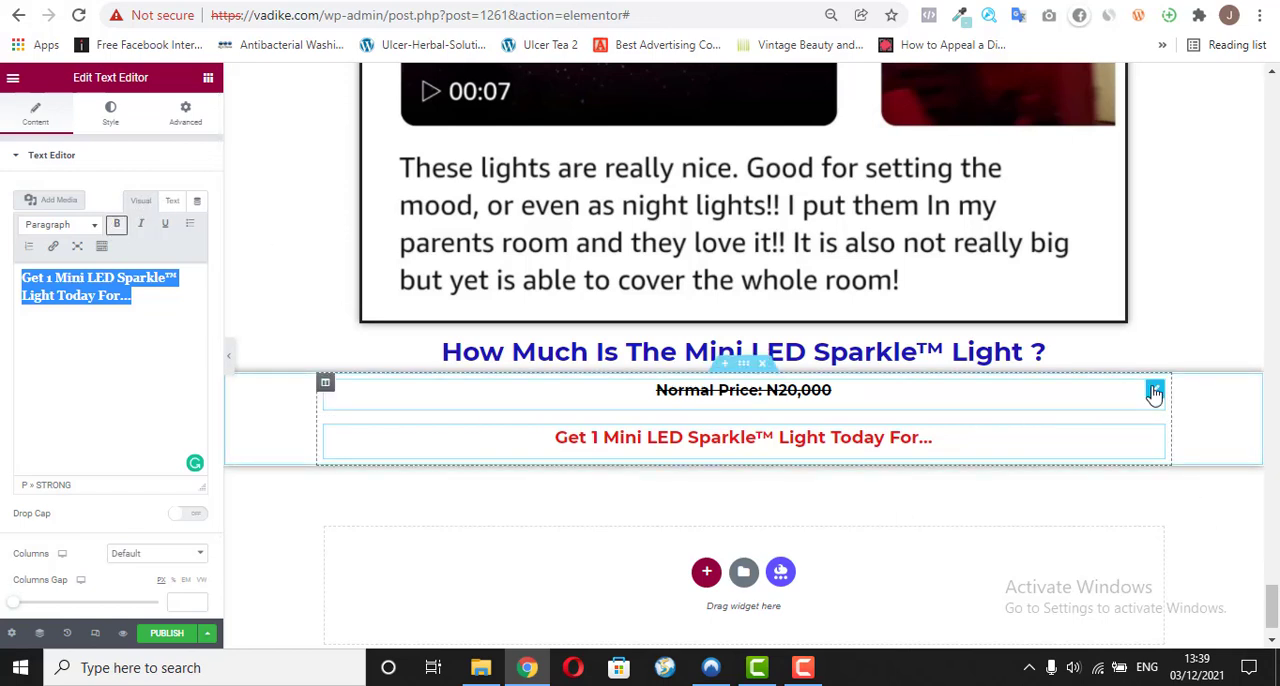
Step: Check the price lines on vadike.com/o/ and the price of the LED car roof light in the Jiji listing
left_click(540, 1)
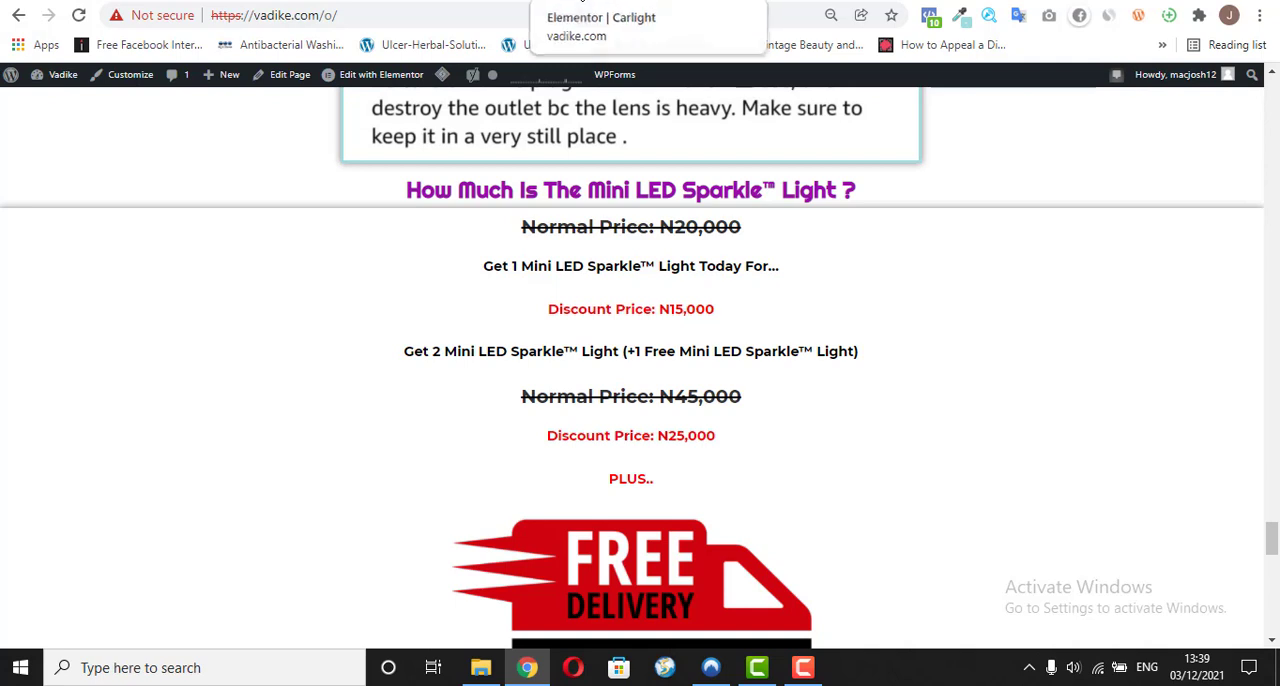
left_click(850, 2)
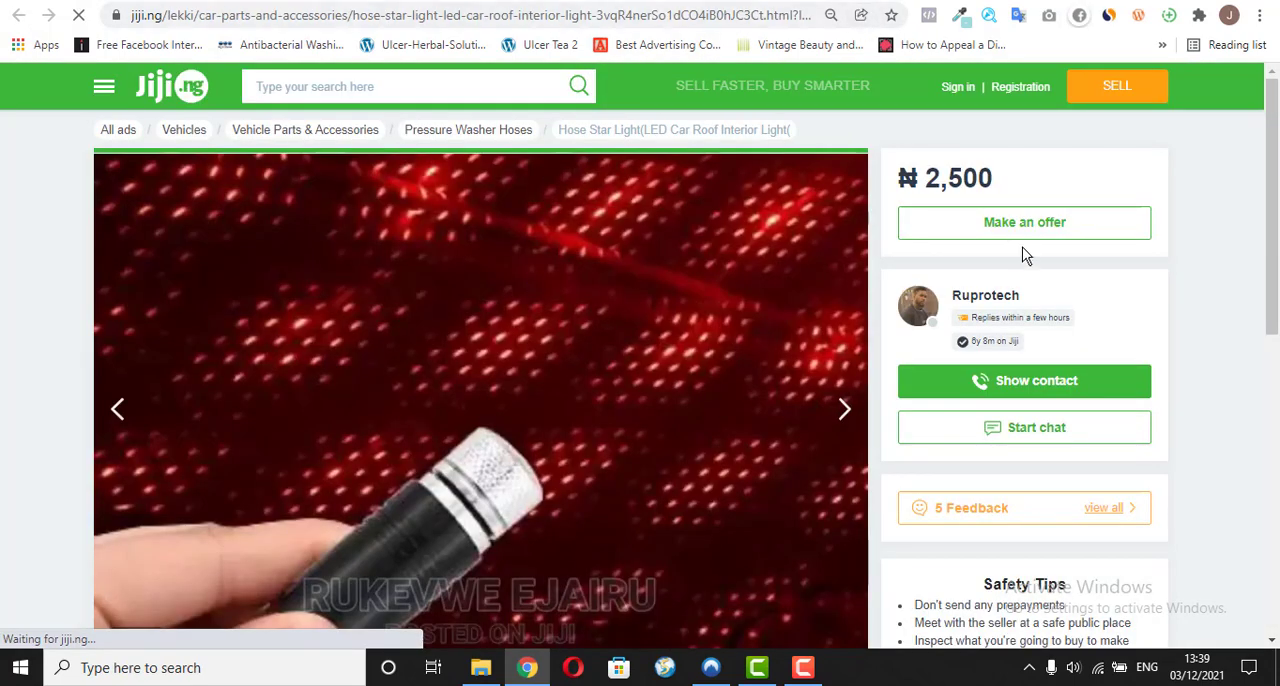
left_click_drag(986, 180, 897, 180)
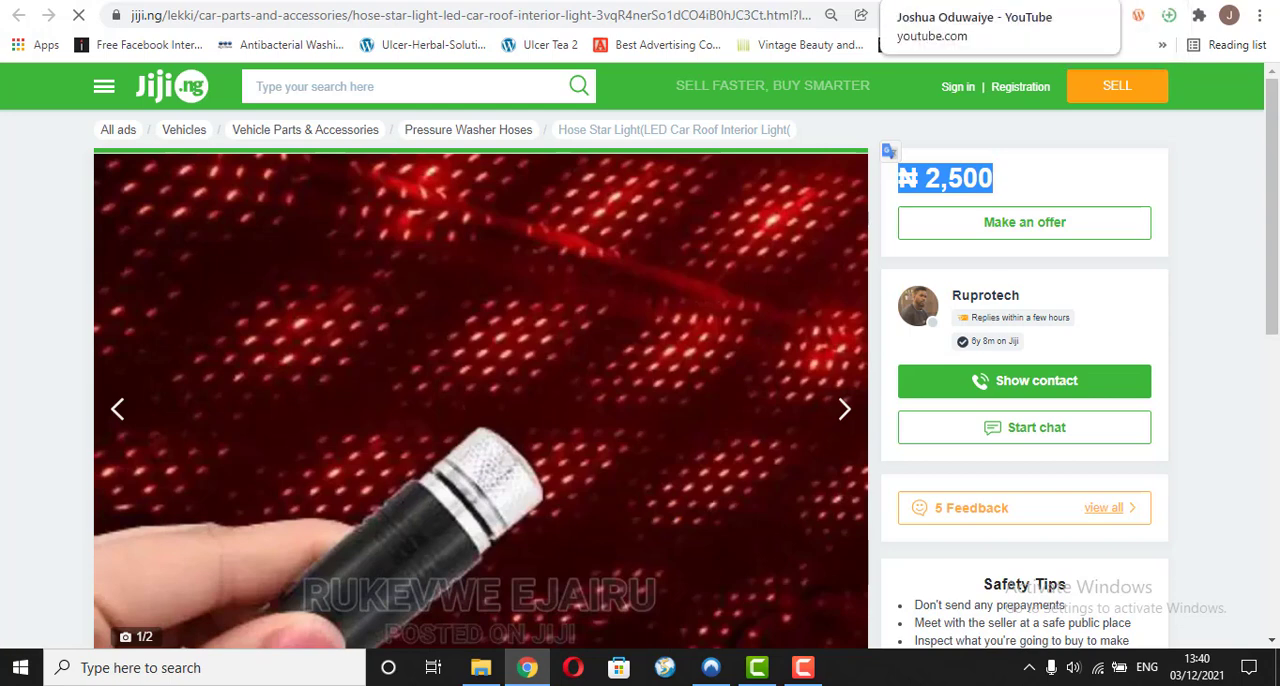
Step: Open Google Docs in the browser and create a new blank document
left_click(899, 0)
left_click(756, 9)
type("doc")
key("Return")
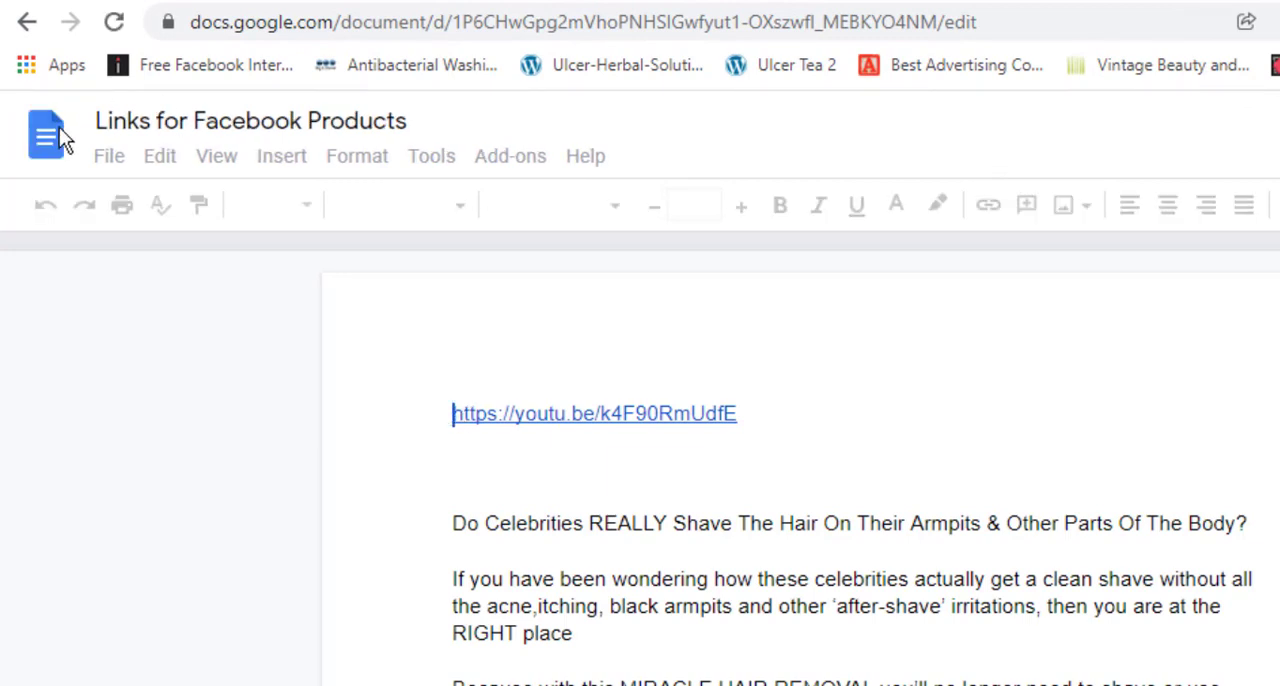
left_click(109, 156)
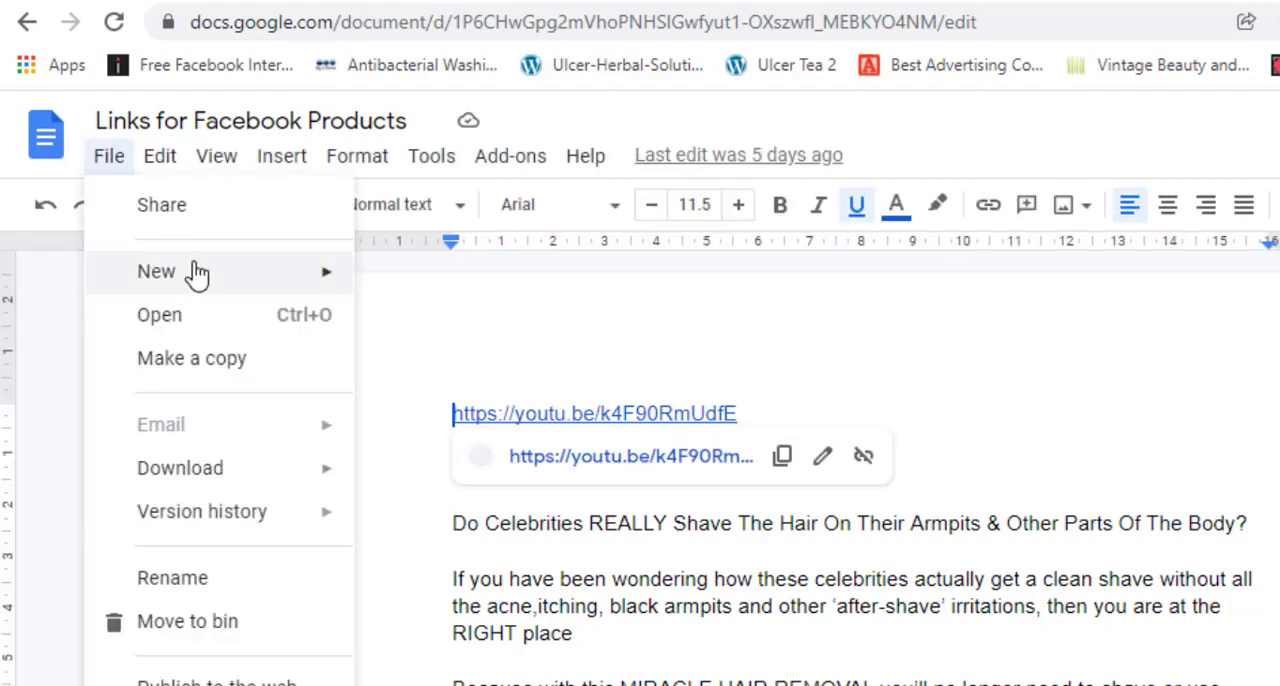
mouse_move(335, 273)
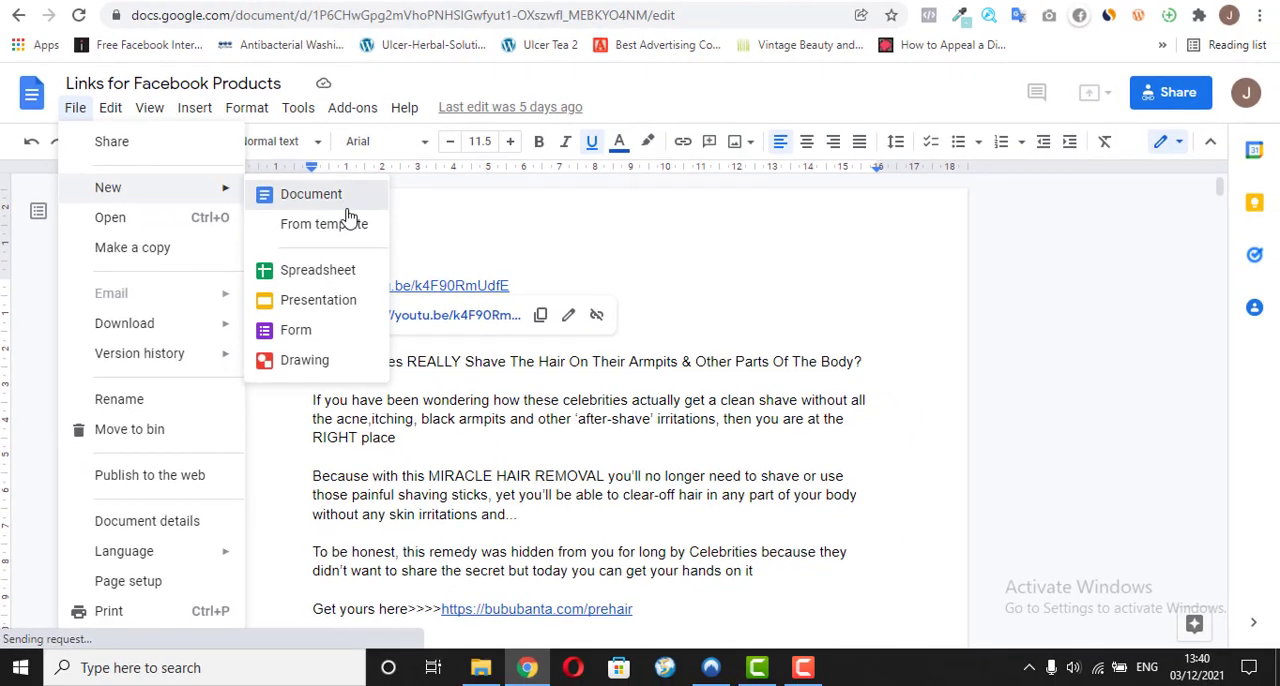
left_click(357, 203)
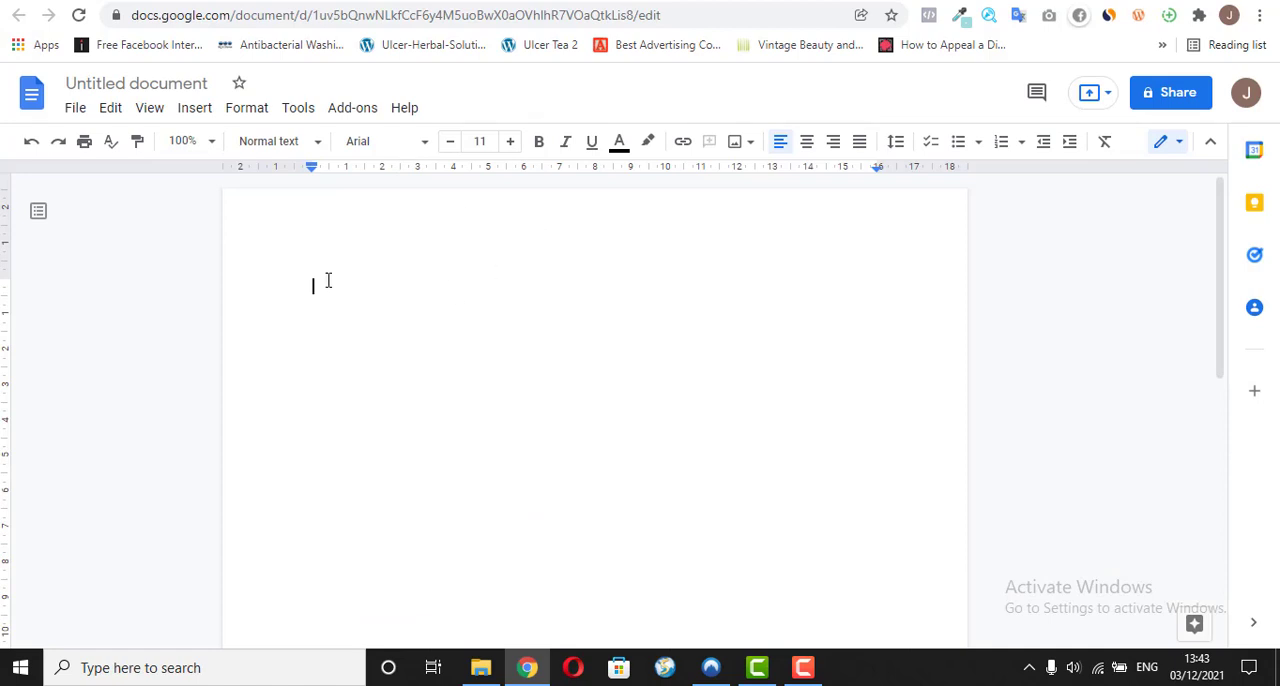
Step: Enter N15,000 as the first line of the blank document and start a new line below it
type("N15,0")
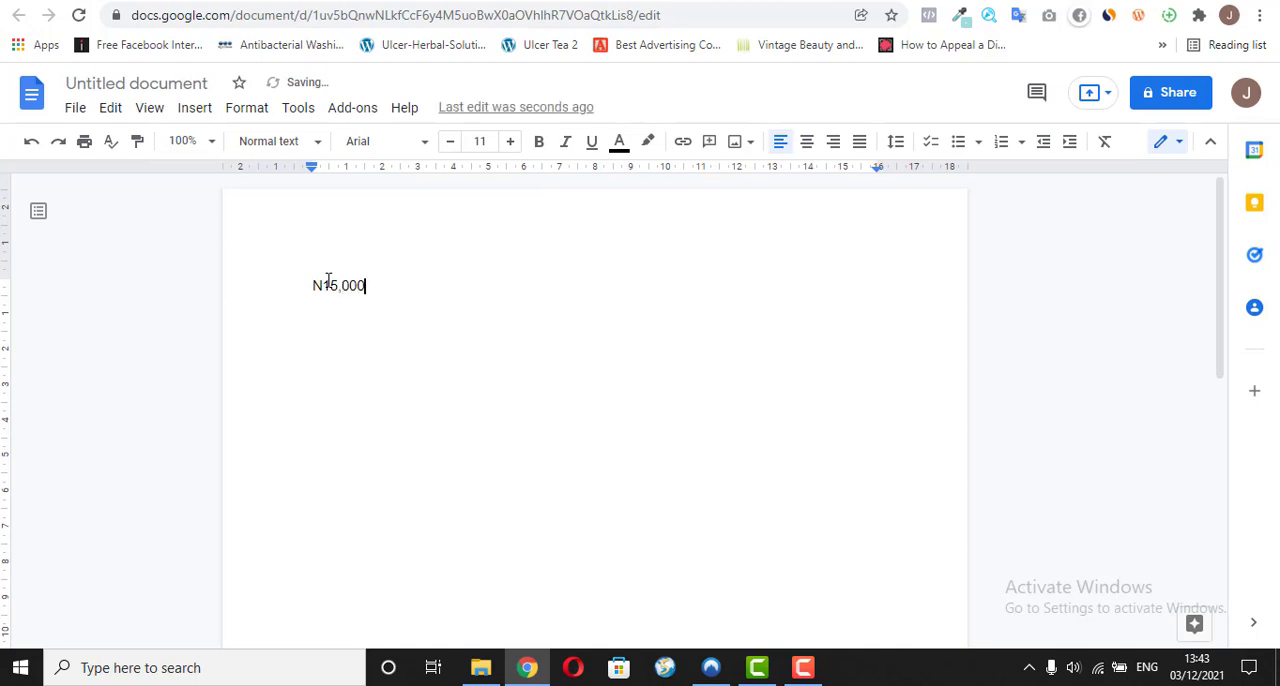
type("00")
key("Return")
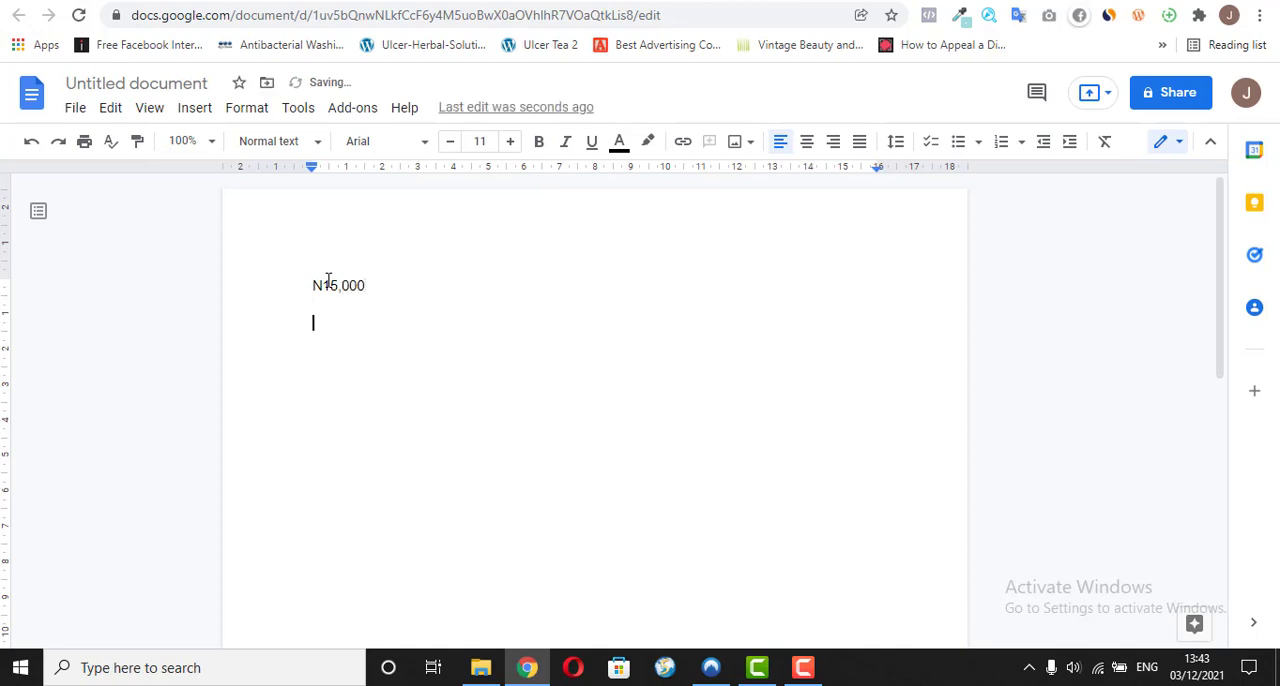
Step: Recheck the light's price in the Jiji listing and enter N2,500 below N15,000 in the Google Docs document
left_click(830, 1)
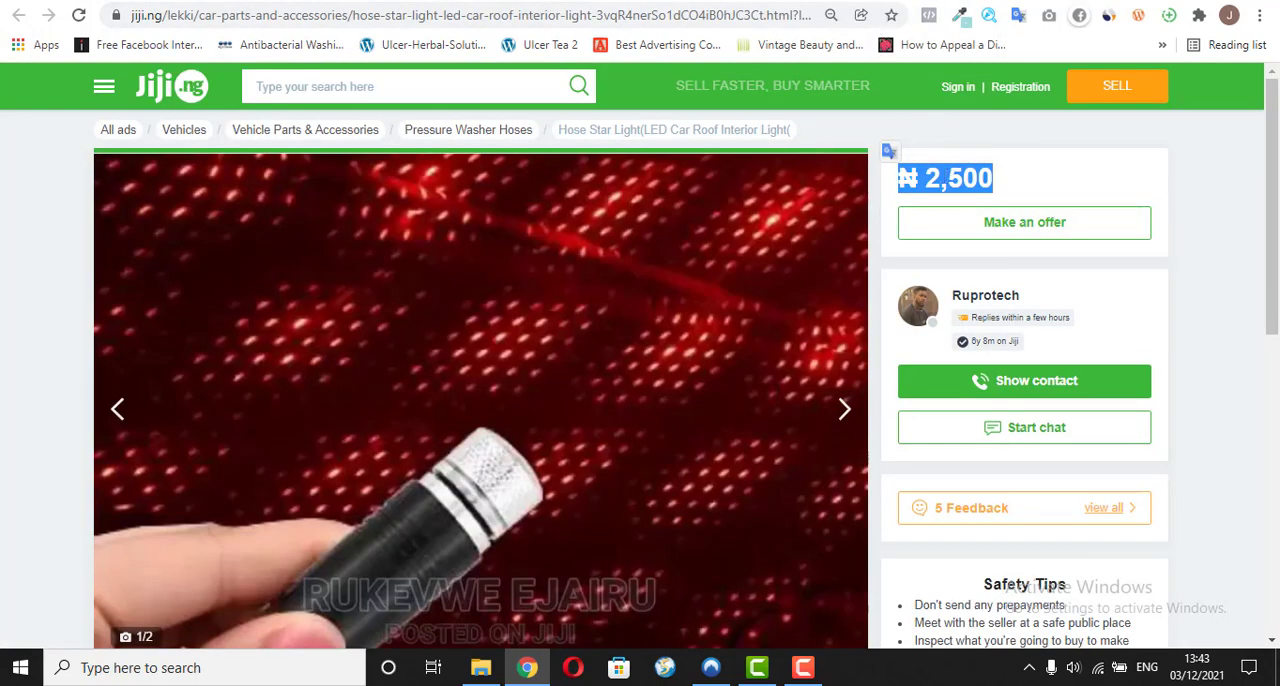
left_click(1000, 2)
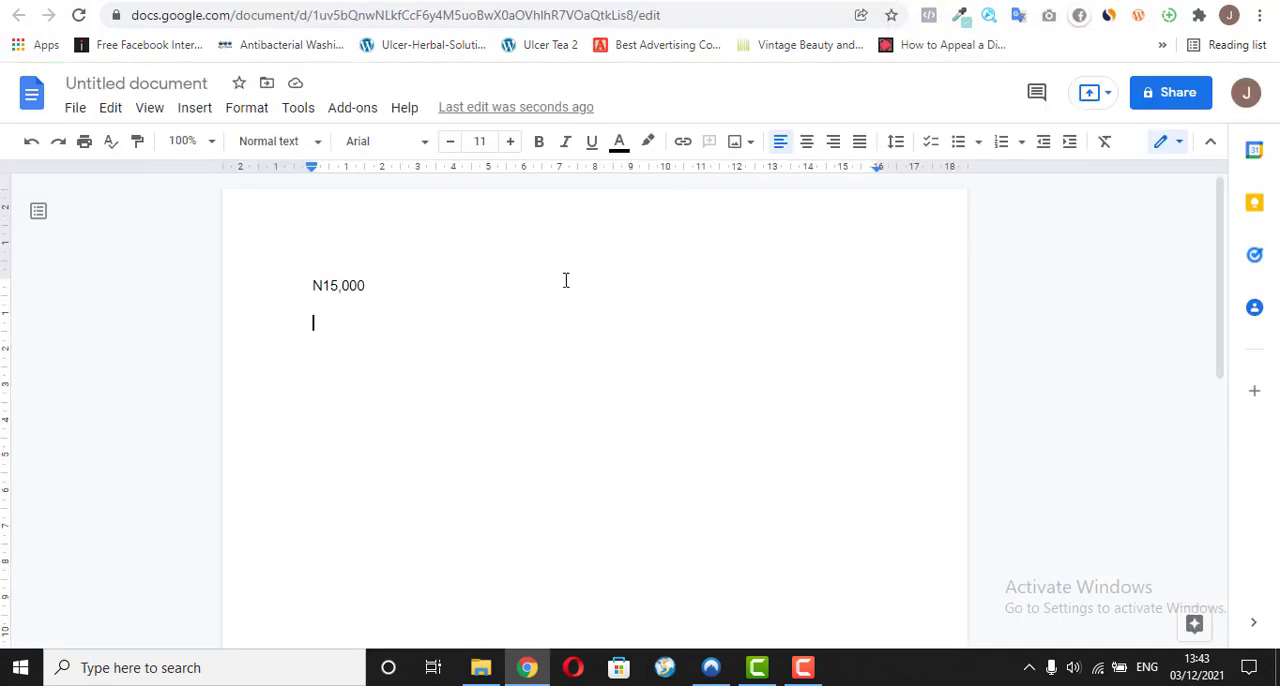
type("N2")
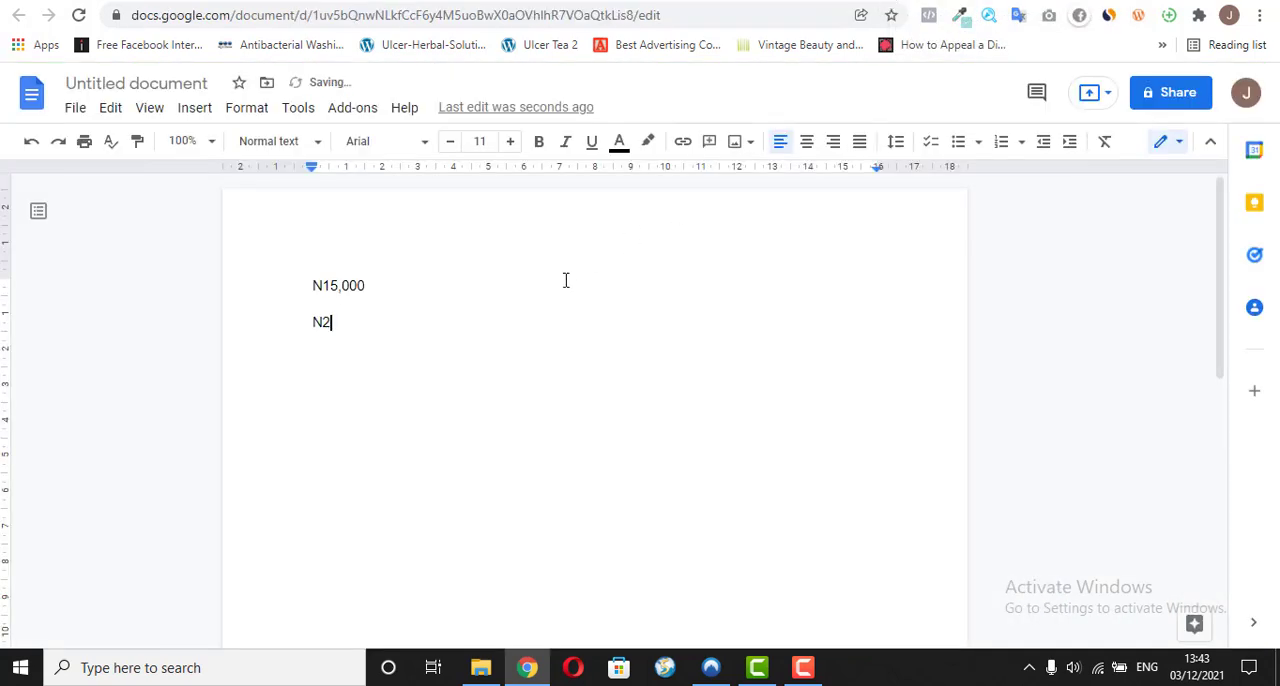
type(",500")
key("Return")
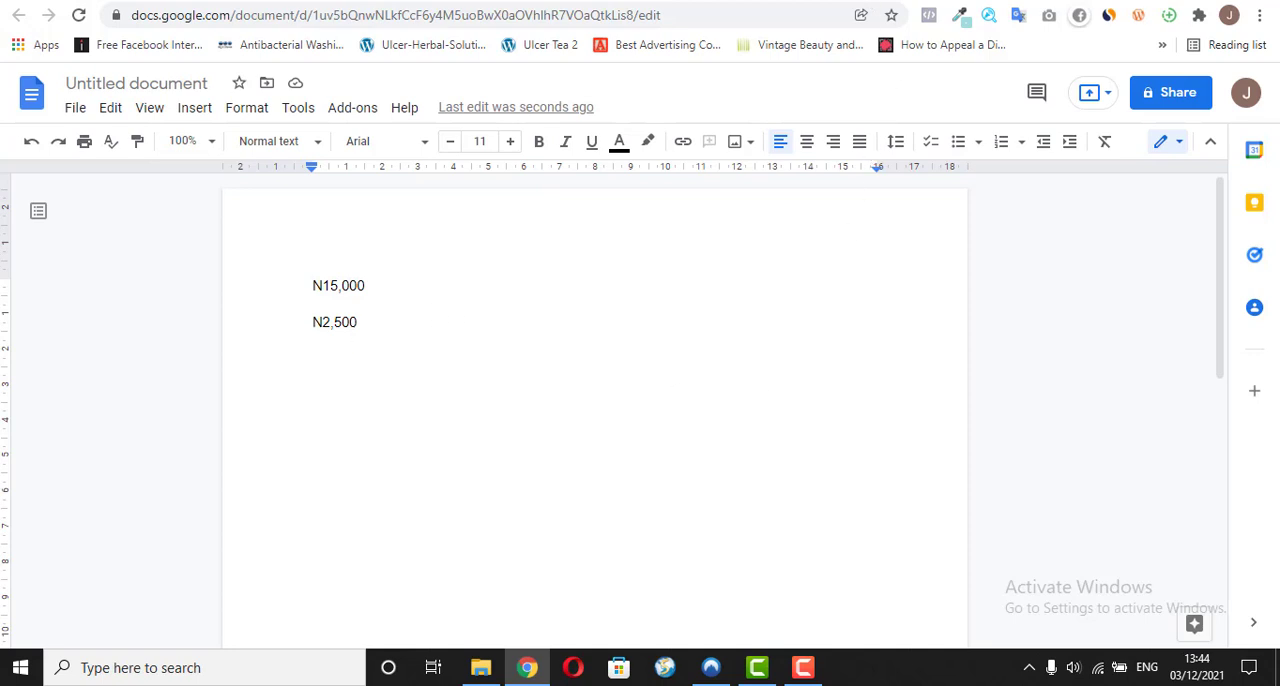
Step: Examine the Jiji listing's description, seller location and price, and return to the Google Docs price notes
left_click(830, 2)
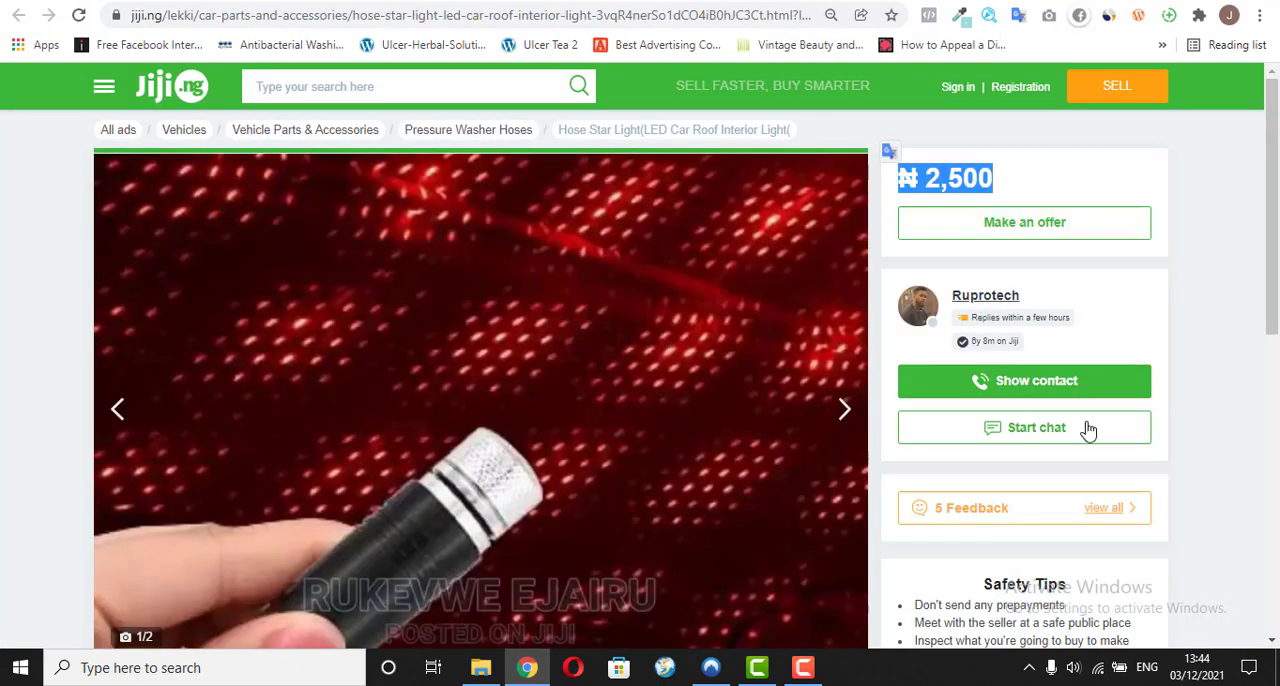
left_click_drag(1270, 190, 1259, 445)
scroll(1259, 445, "down", 1)
scroll(1257, 443, "up", 4)
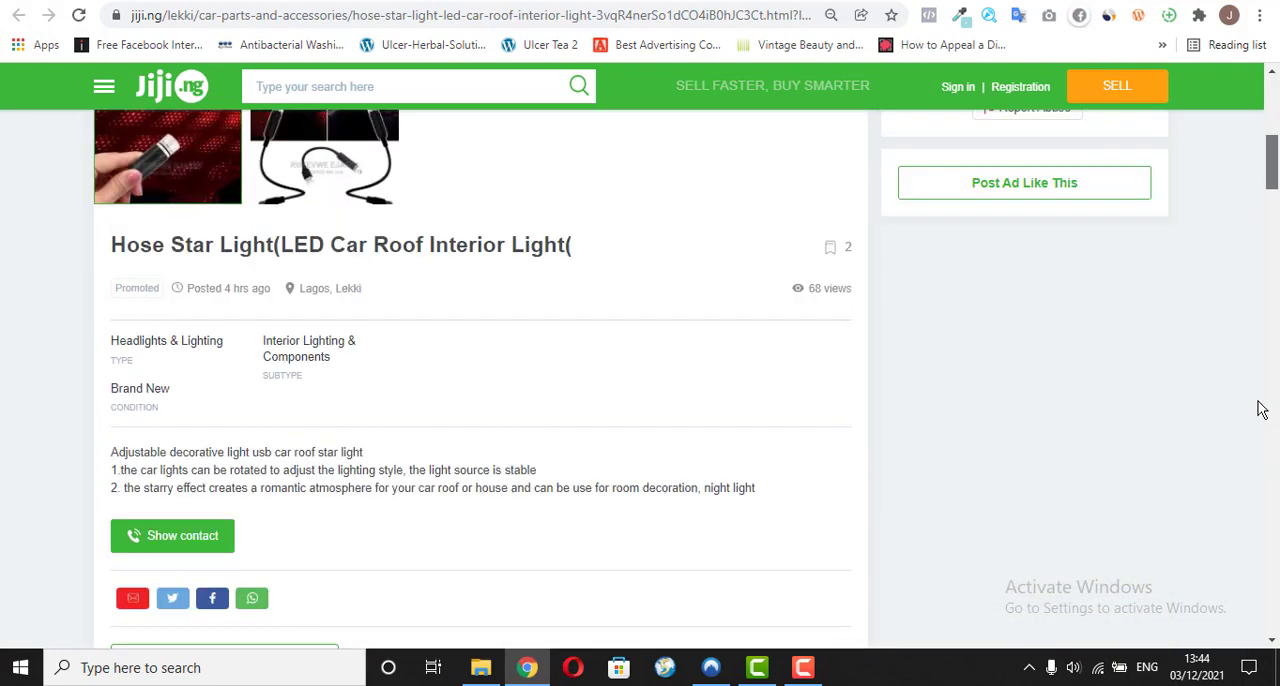
scroll(1258, 409, "up", 2)
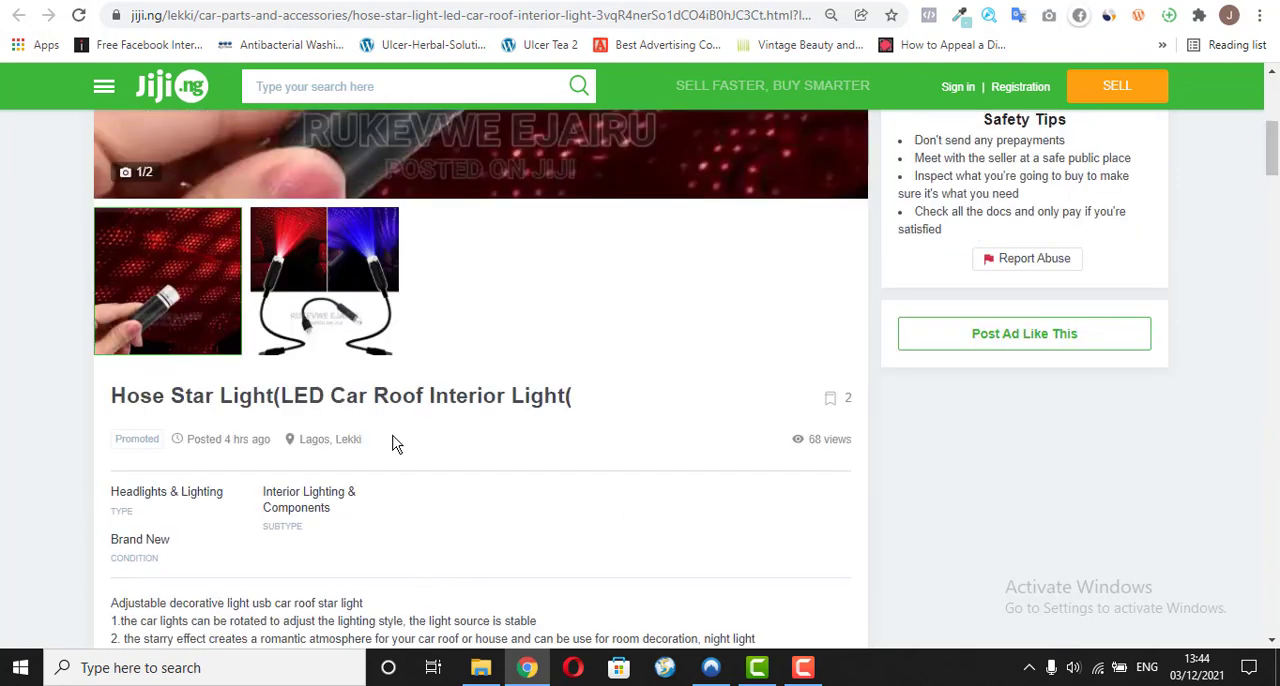
left_click_drag(380, 442, 283, 444)
left_click(452, 452)
left_click_drag(1271, 150, 1263, 80)
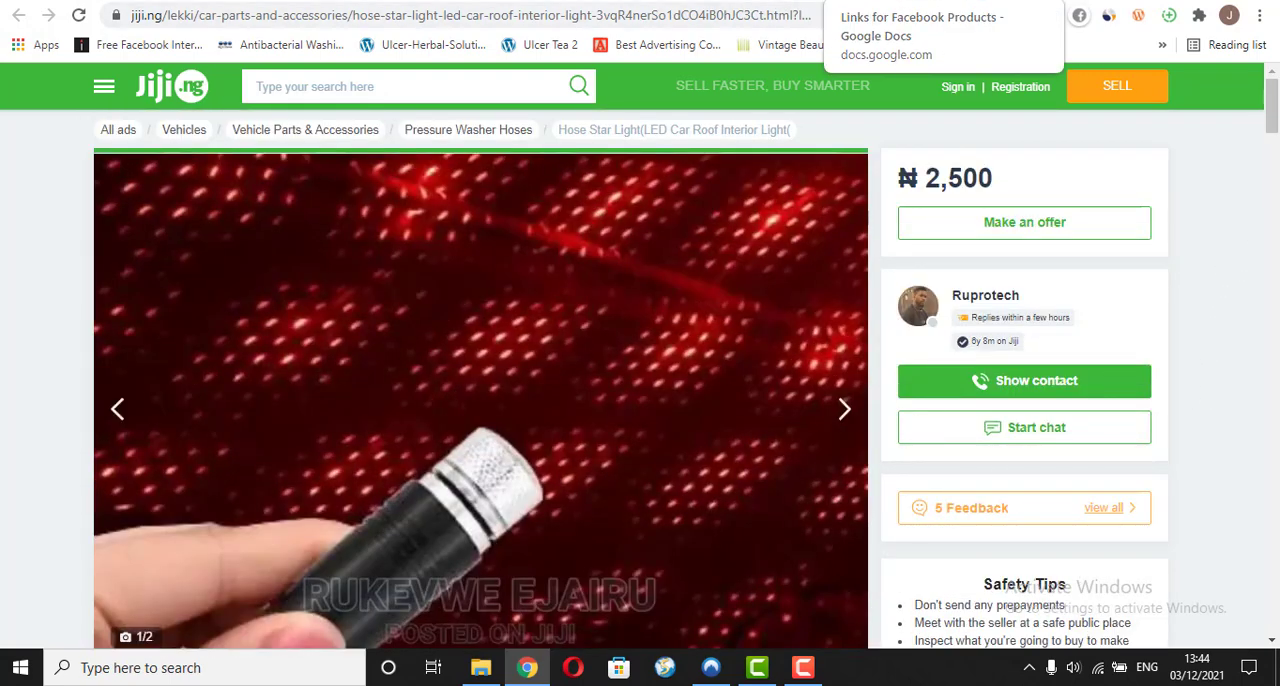
left_click(922, 1)
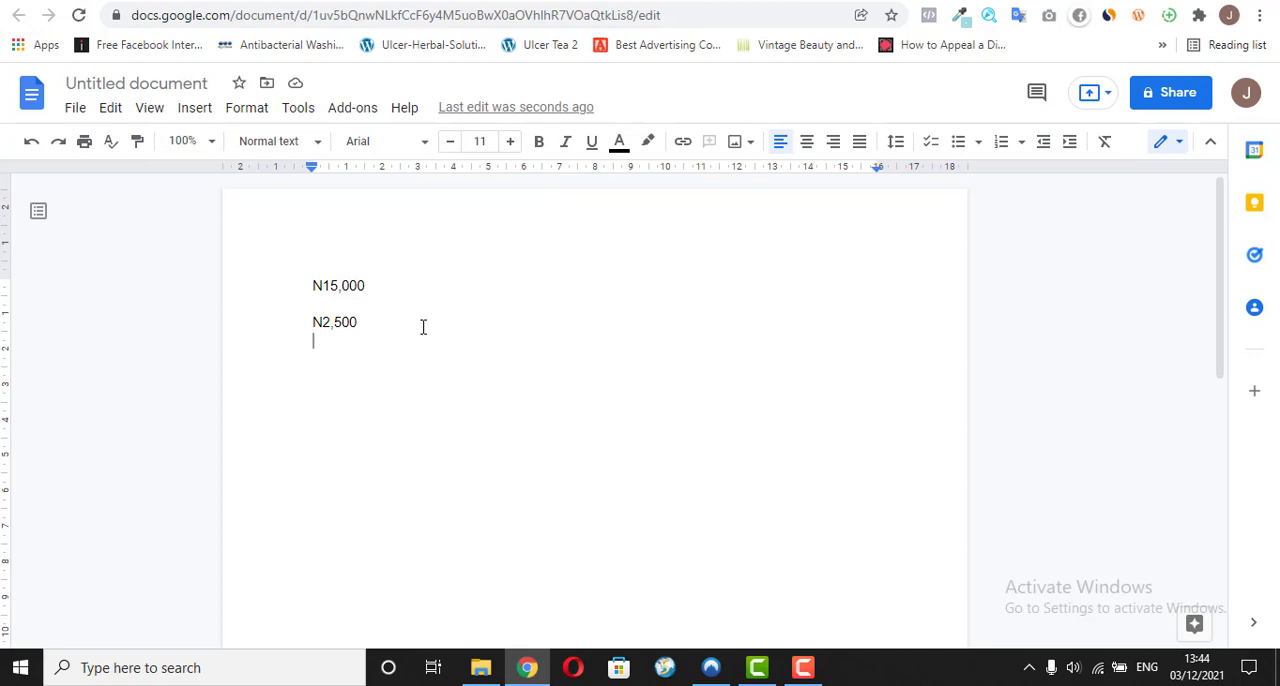
Step: Enter N3,000 on the line below N2,500 in the price notes
type("N3")
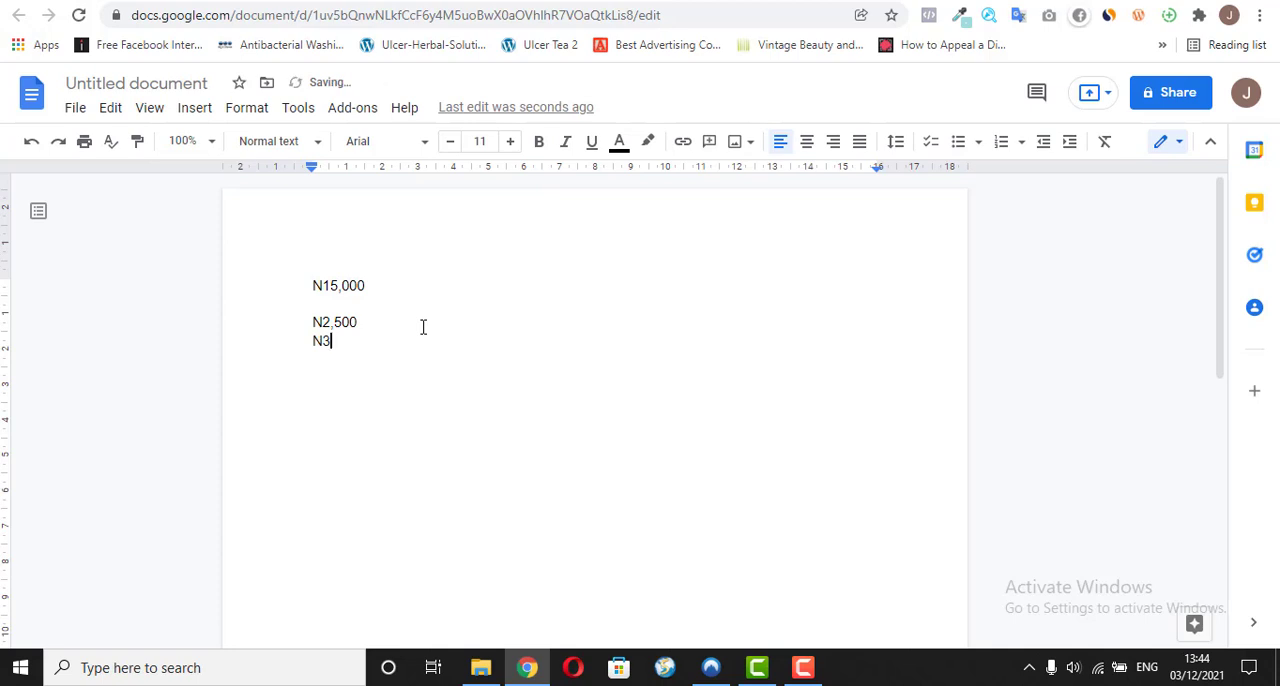
type(",000")
key("Return")
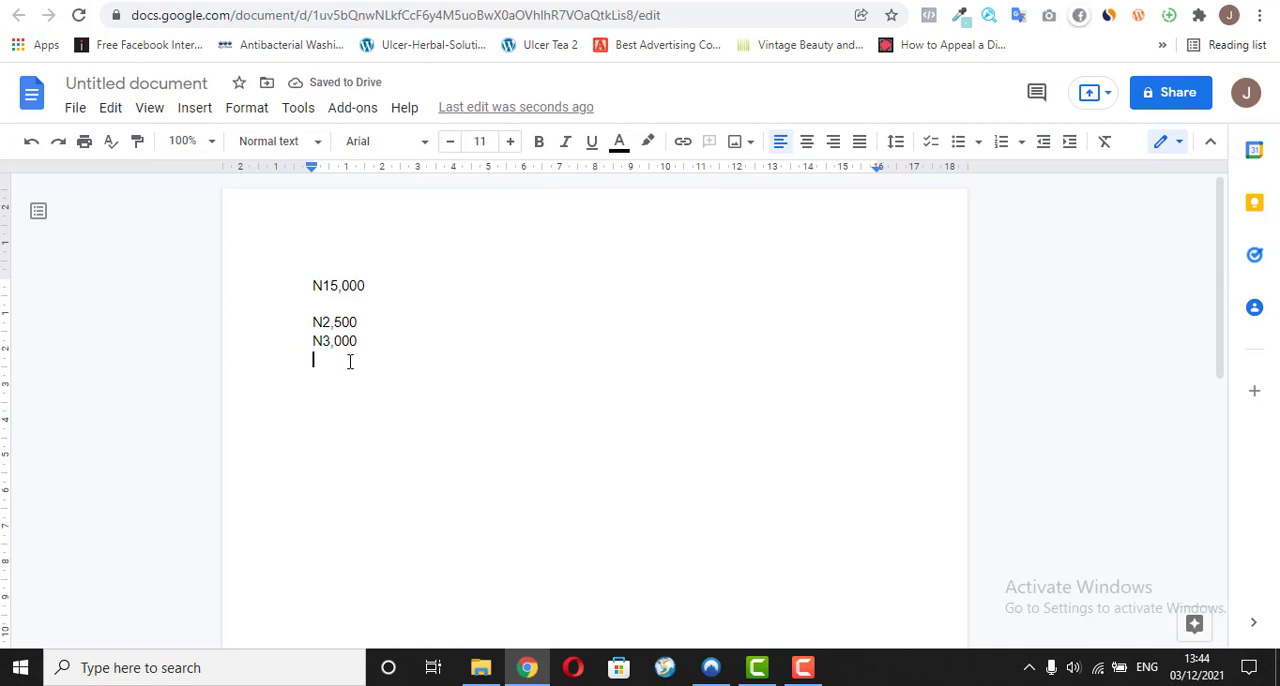
Step: Add the calculation 15,000 - 5,500 = 9,500 below the cost lines, separated by a blank line
key("Return")
type("15")
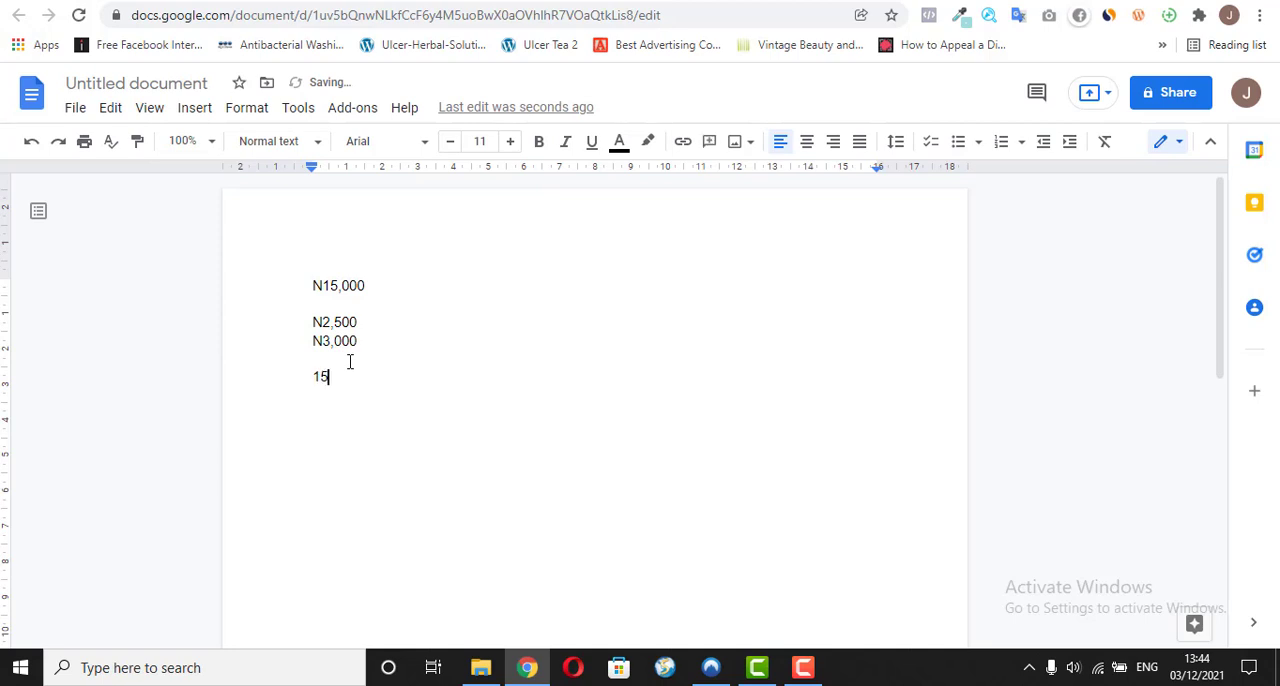
type(",000 - 5,500 = 9,500")
key("Return")
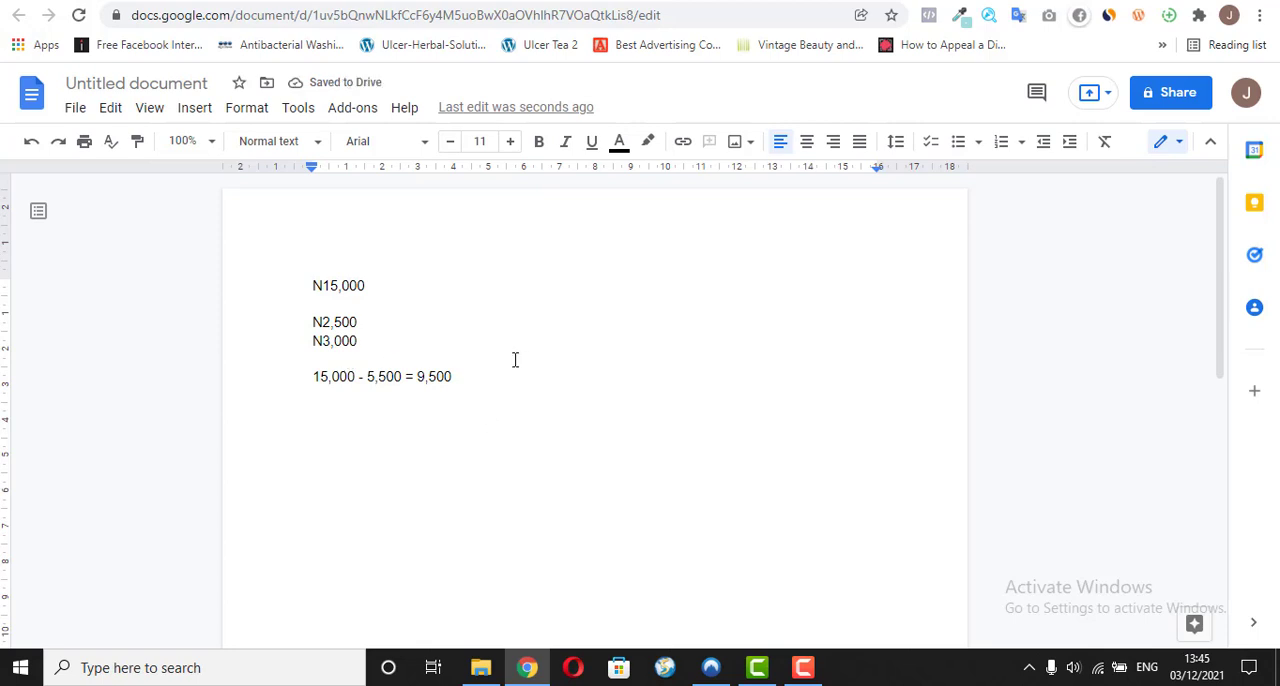
Step: Insert N1,500 as a new cost line directly below N3,000
left_click(365, 341)
key("Return")
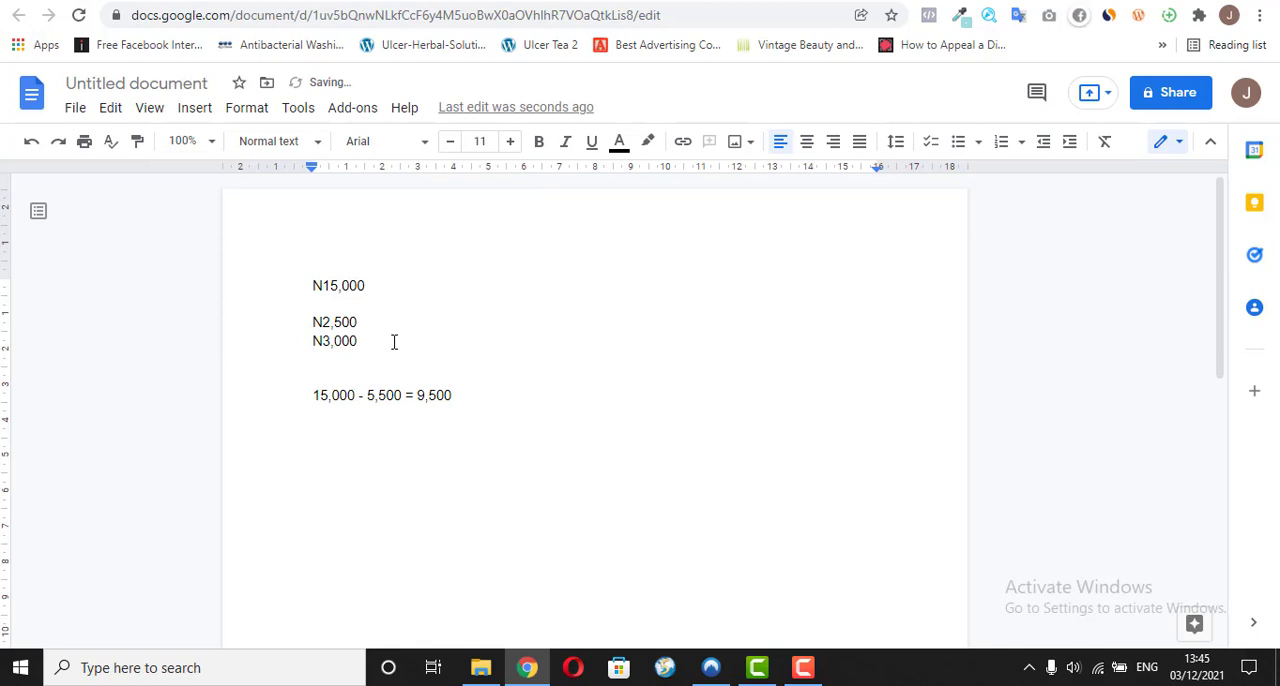
type("N1,500")
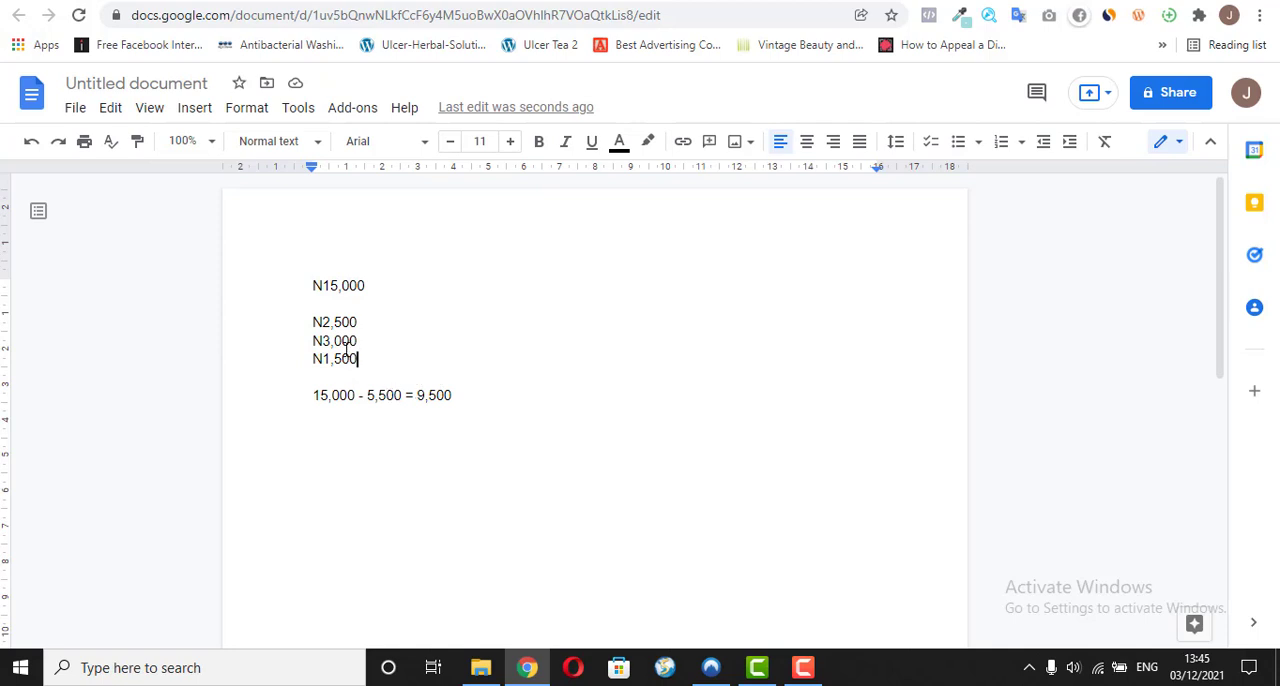
Step: Change the amount subtracted in the calculation to 7,000
left_click(388, 395)
key("BackSpace")
type("0")
key("Left")
key("Left")
key("BackSpace")
type("7")
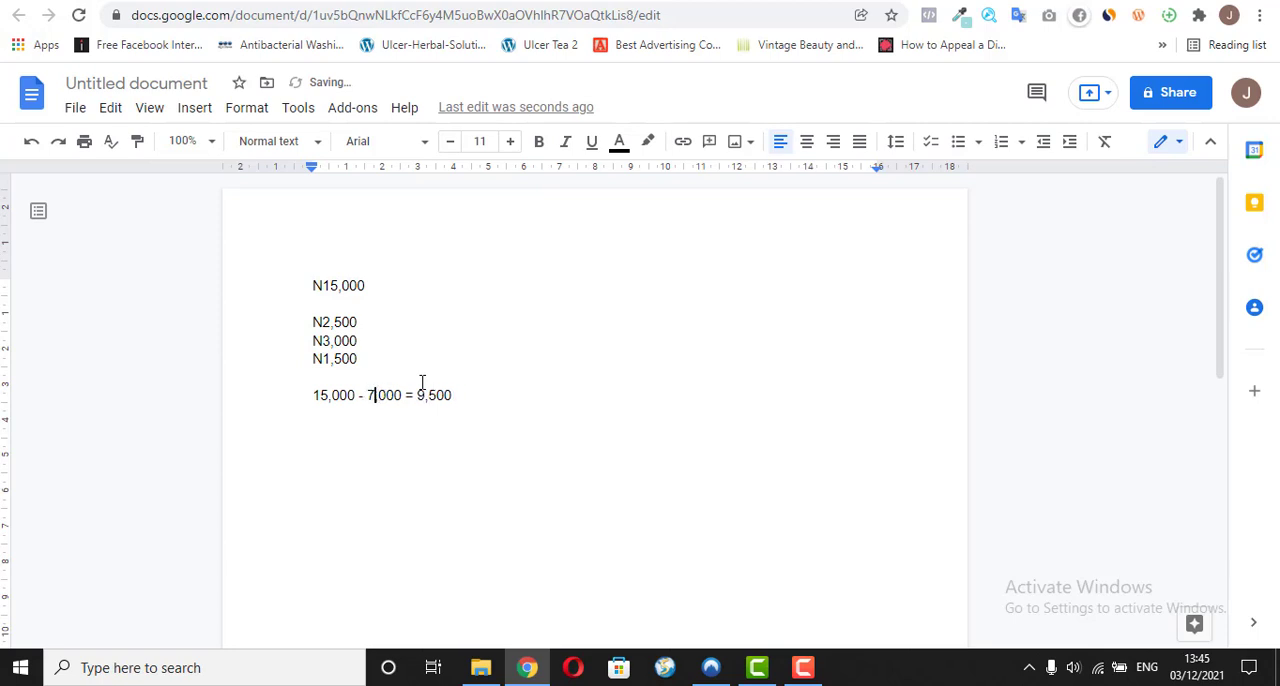
Step: Label the N1,500 cost line with (Advert)
left_click(360, 358)
type("Advert")
key("Left")
key("Left")
key("Left")
key("Left")
key("Left")
key("Left")
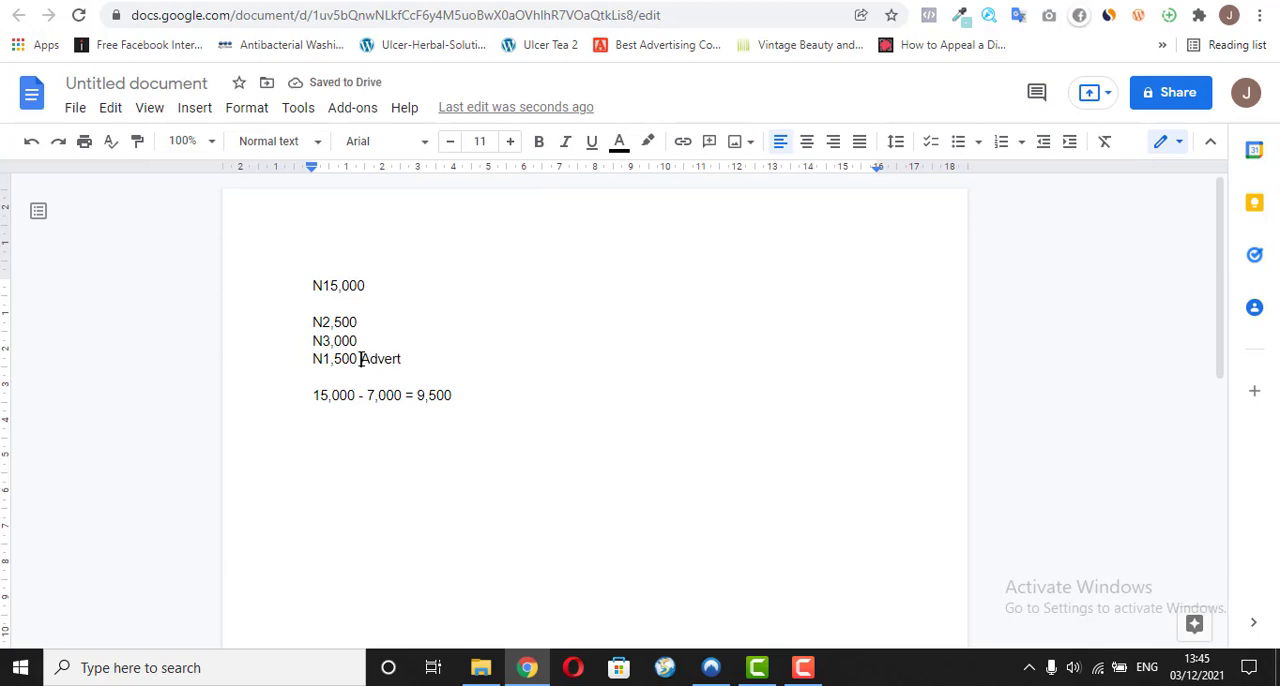
key("Right")
key("Right")
key("Right")
key("Right")
key("Right")
key("Right")
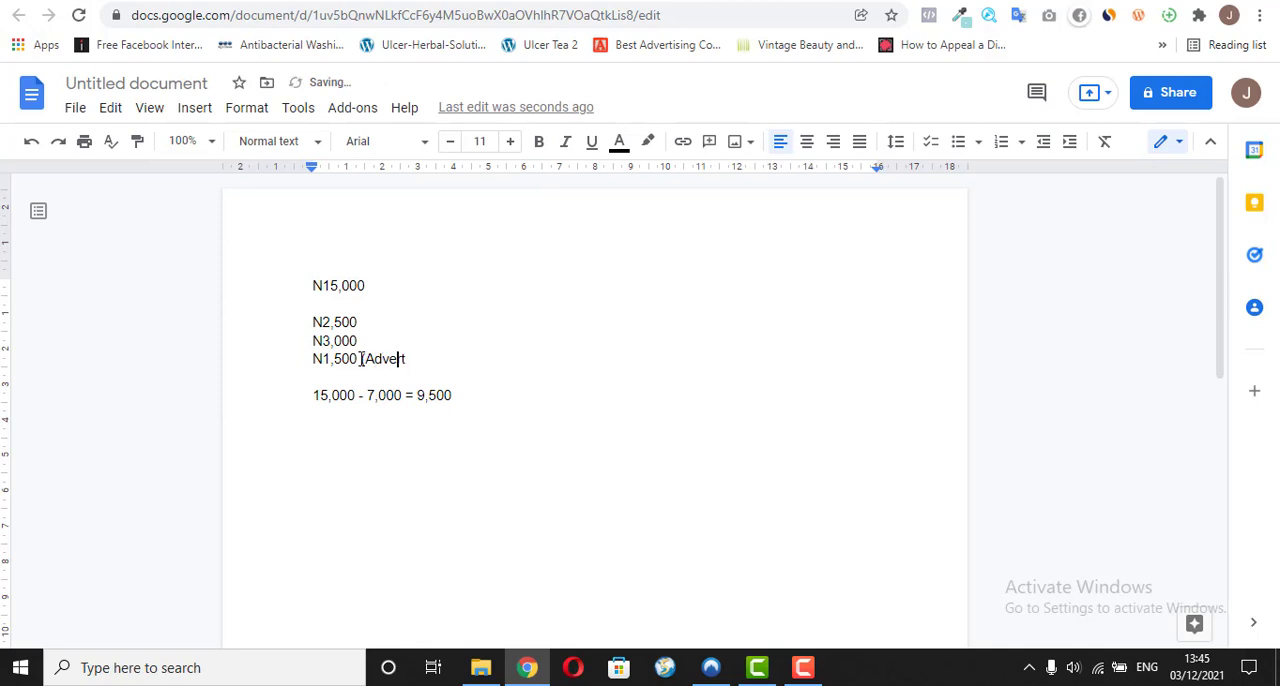
type(")")
Step: Label the N3,000 line with (Delivery) and the N2,500 line with (Product)
key("Up")
type("(Cost")
key("BackSpace")
key("BackSpace")
key("BackSpace")
key("BackSpace")
key("BackSpace")
type("Delivery)")
key("Up")
type("(Produ")
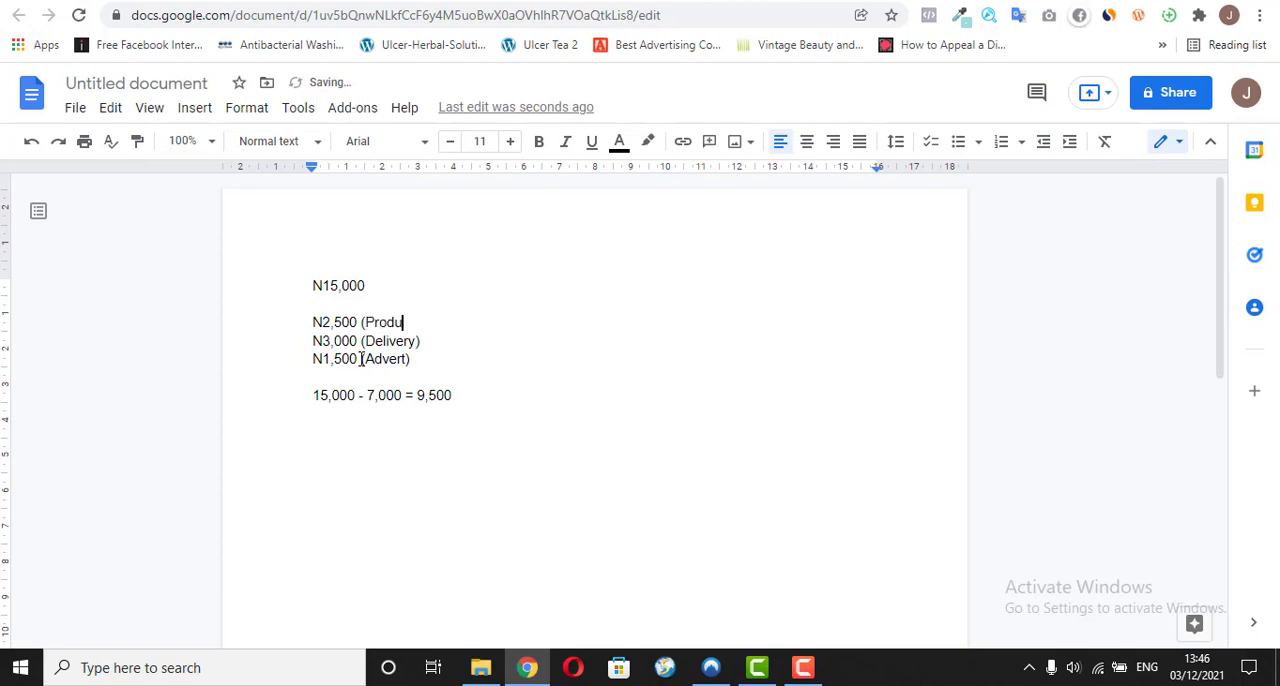
type("ct)")
Step: Change the calculation's result to 8,000, keeping a space after the equals sign
left_click(414, 396)
double_click(428, 395)
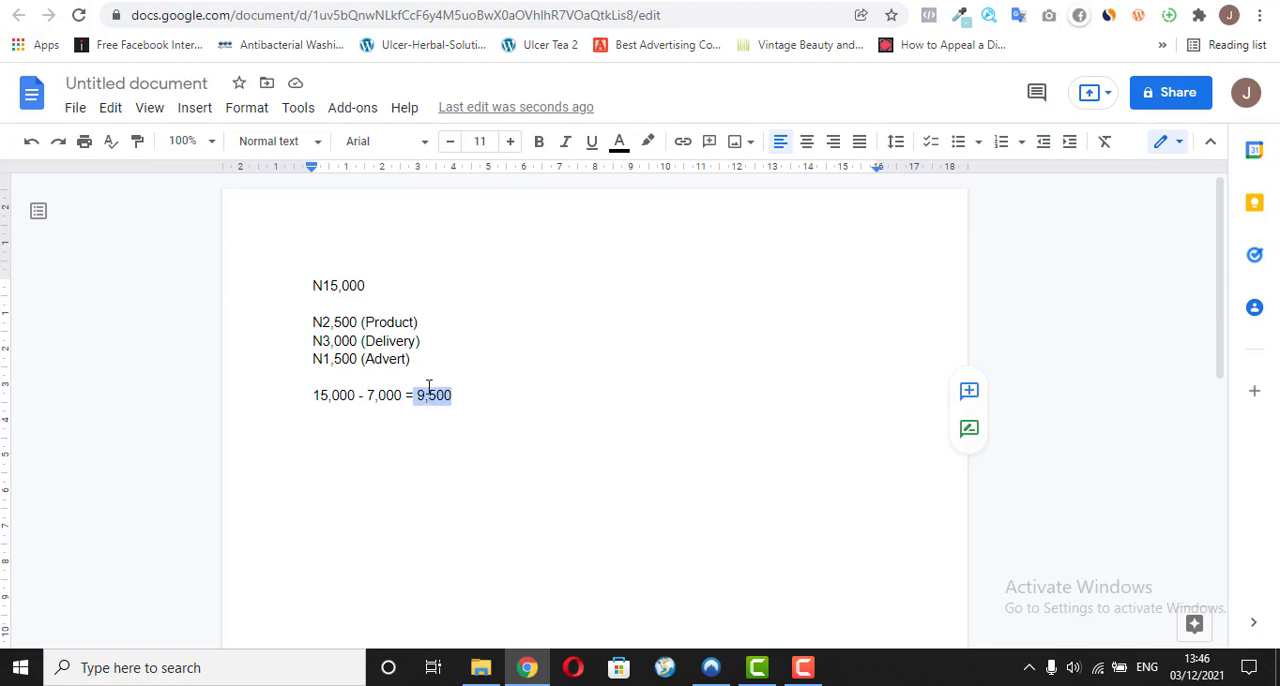
type("8,00")
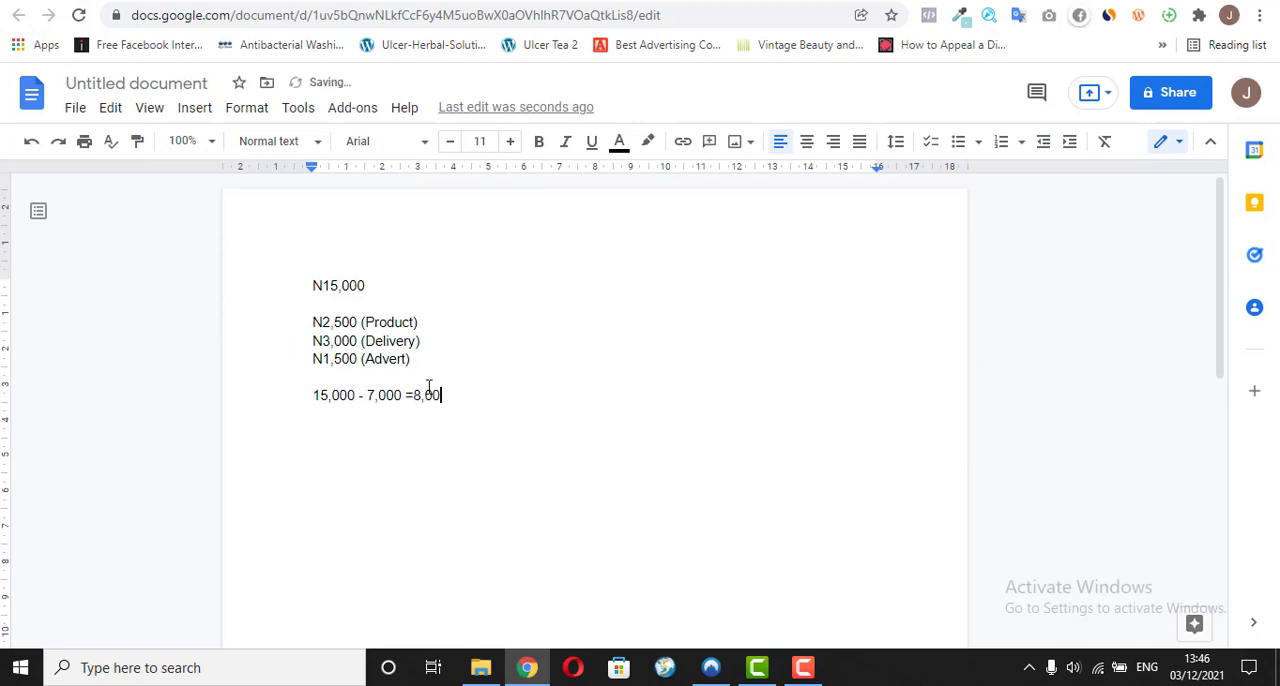
type("0")
key("Left")
key("Left")
key("Left")
key("Left")
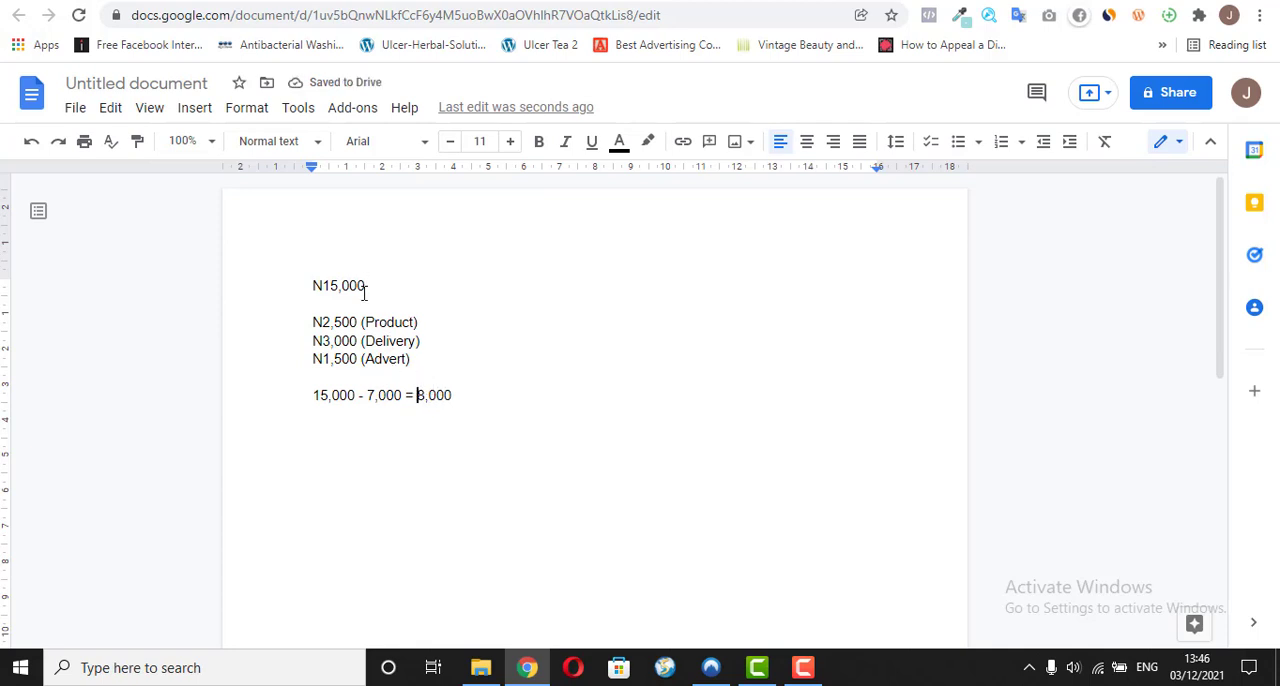
Step: Review the selling price, the profit figure and the product, delivery and advert costs in the notes
left_click_drag(364, 287, 319, 288)
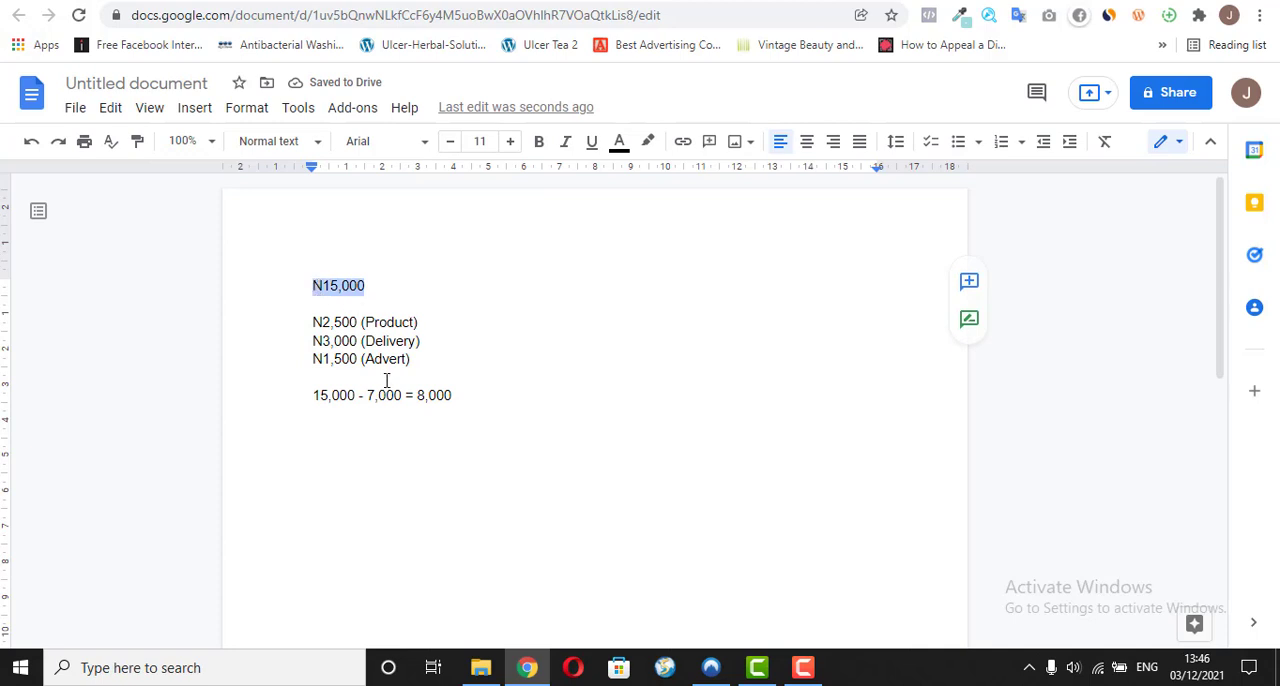
left_click_drag(423, 397, 500, 397)
left_click(503, 395)
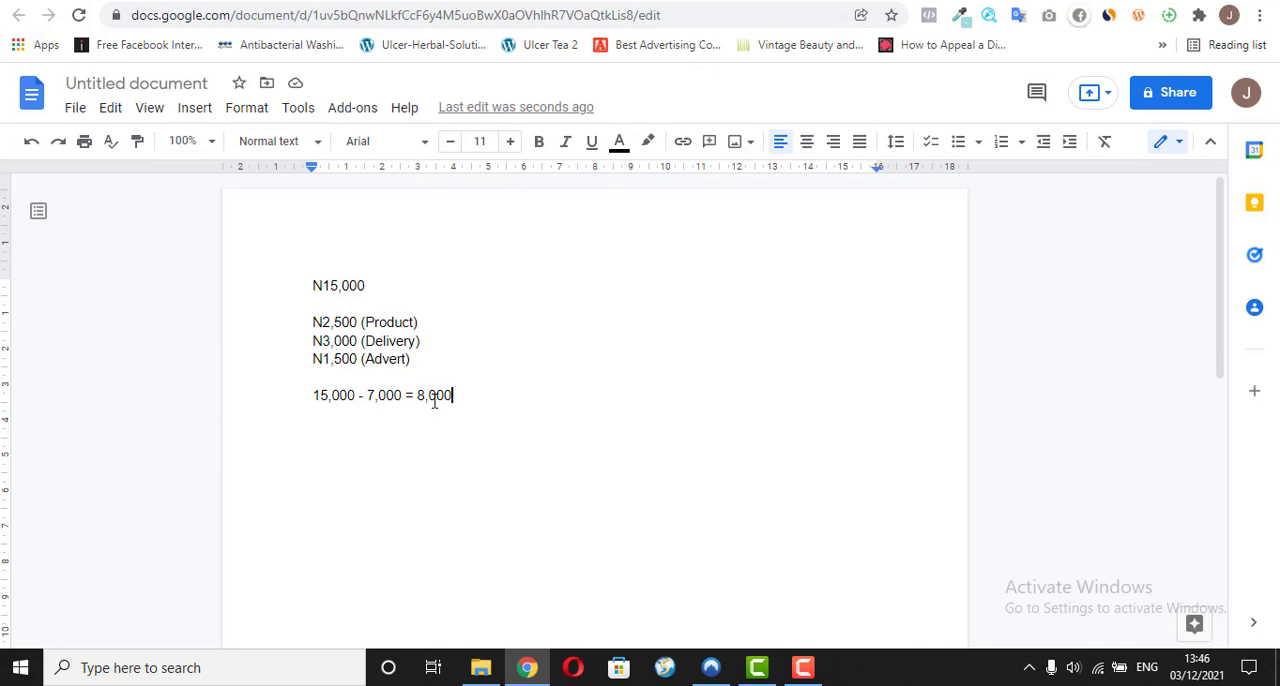
left_click(313, 286)
left_click_drag(341, 286, 363, 286)
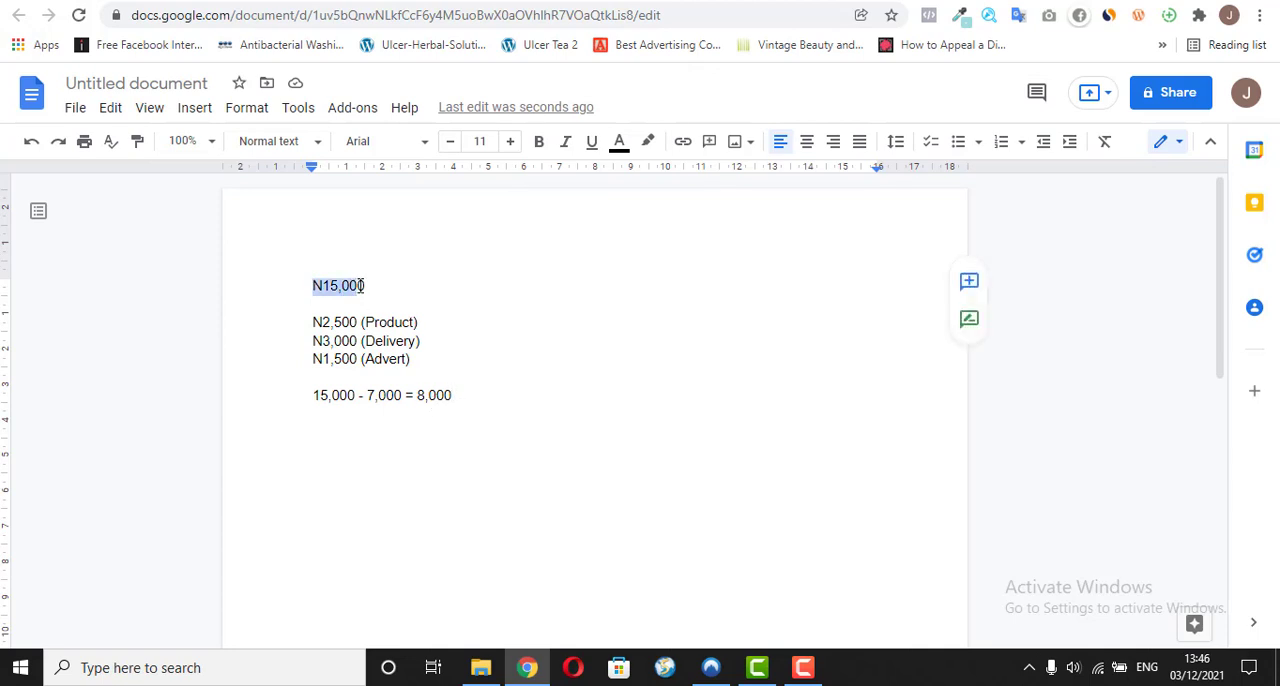
left_click(312, 322)
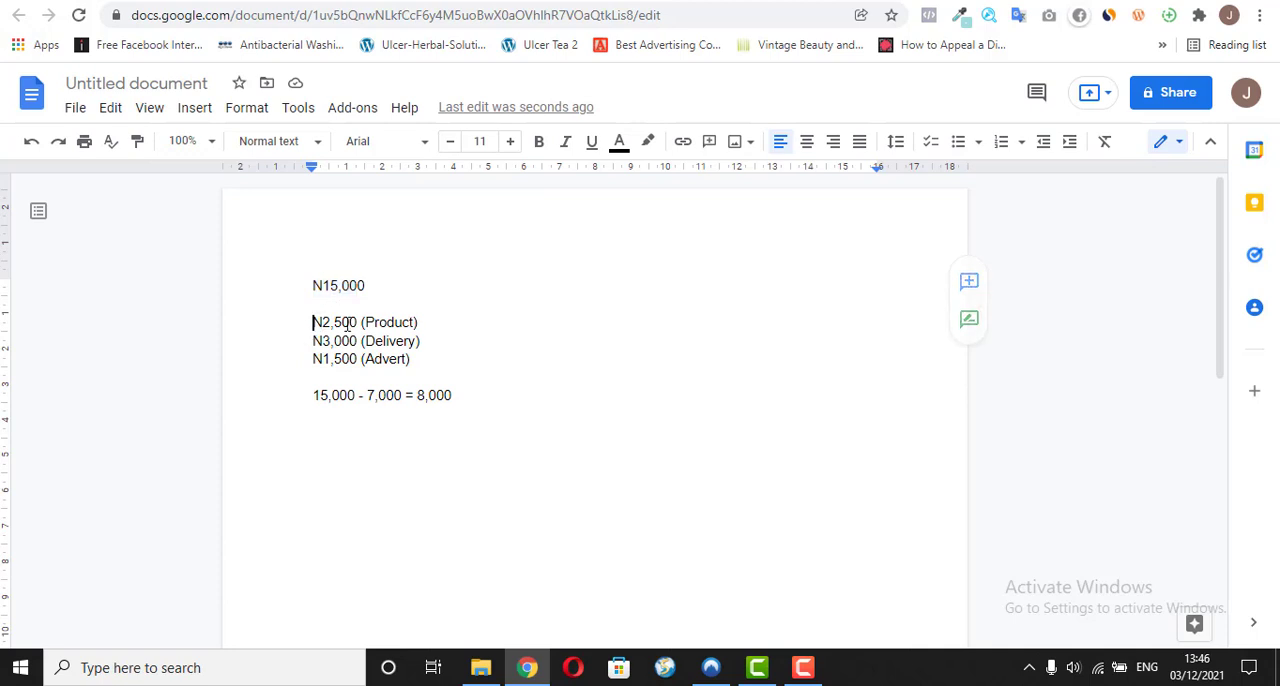
left_click_drag(347, 323, 388, 342)
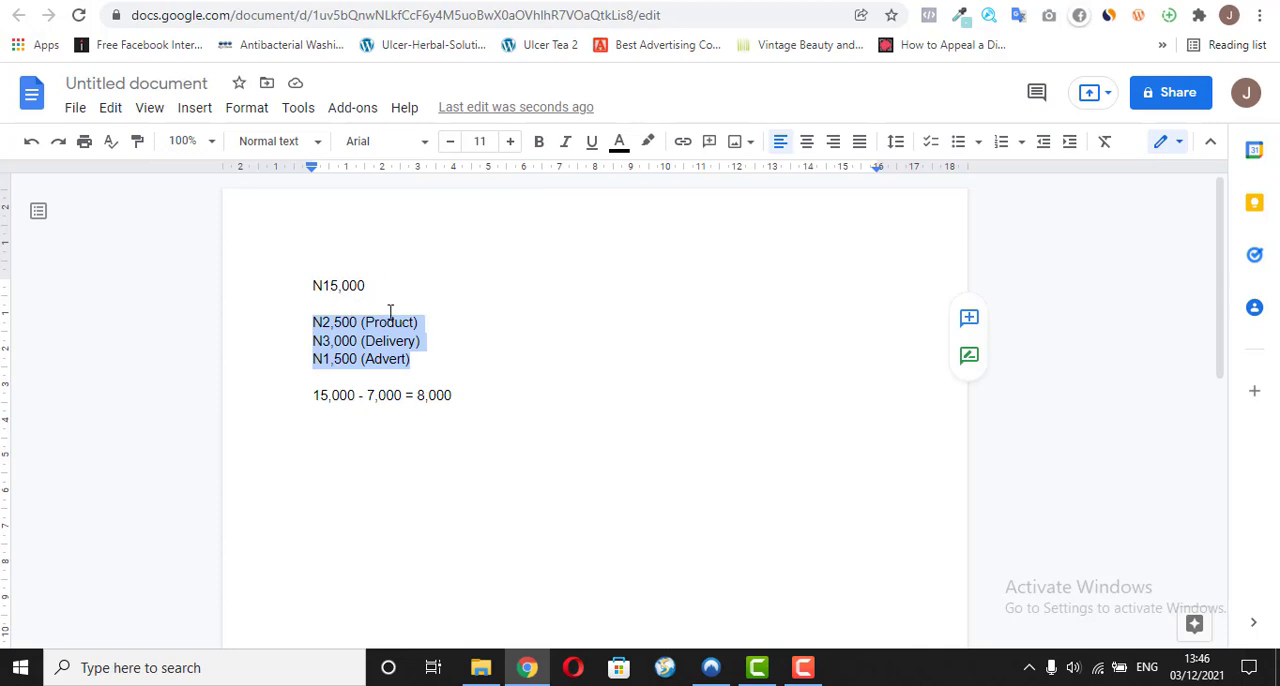
left_click(351, 364)
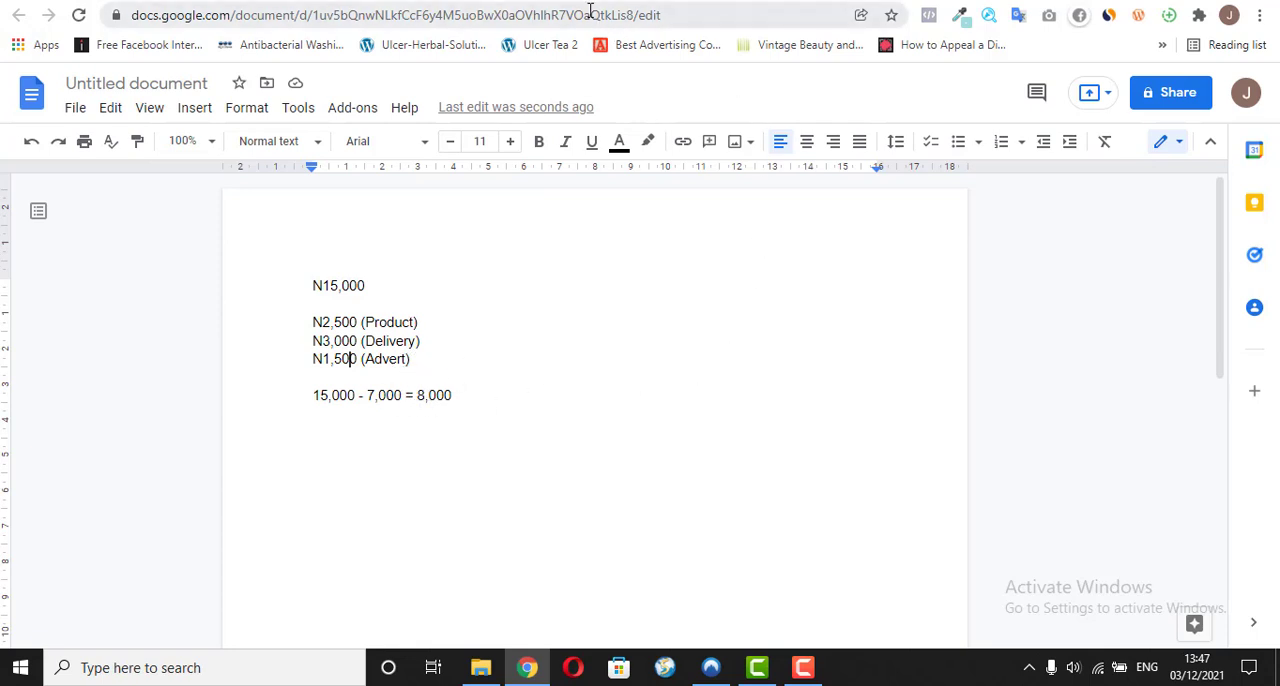
Step: Switch to the Elementor editor and replace the bold "Get 1 Mini LED Sparkle™ Light Today For…" text with an unformatted paste
left_click(538, 0)
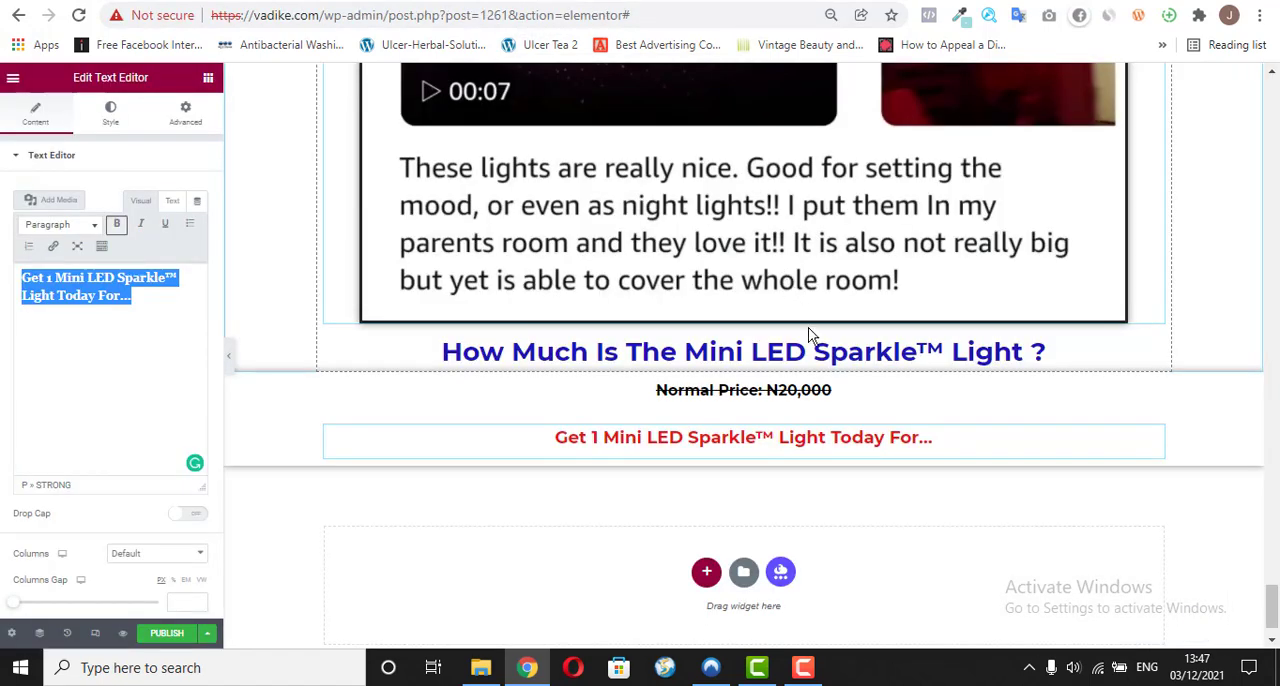
right_click(88, 290)
left_click(220, 399)
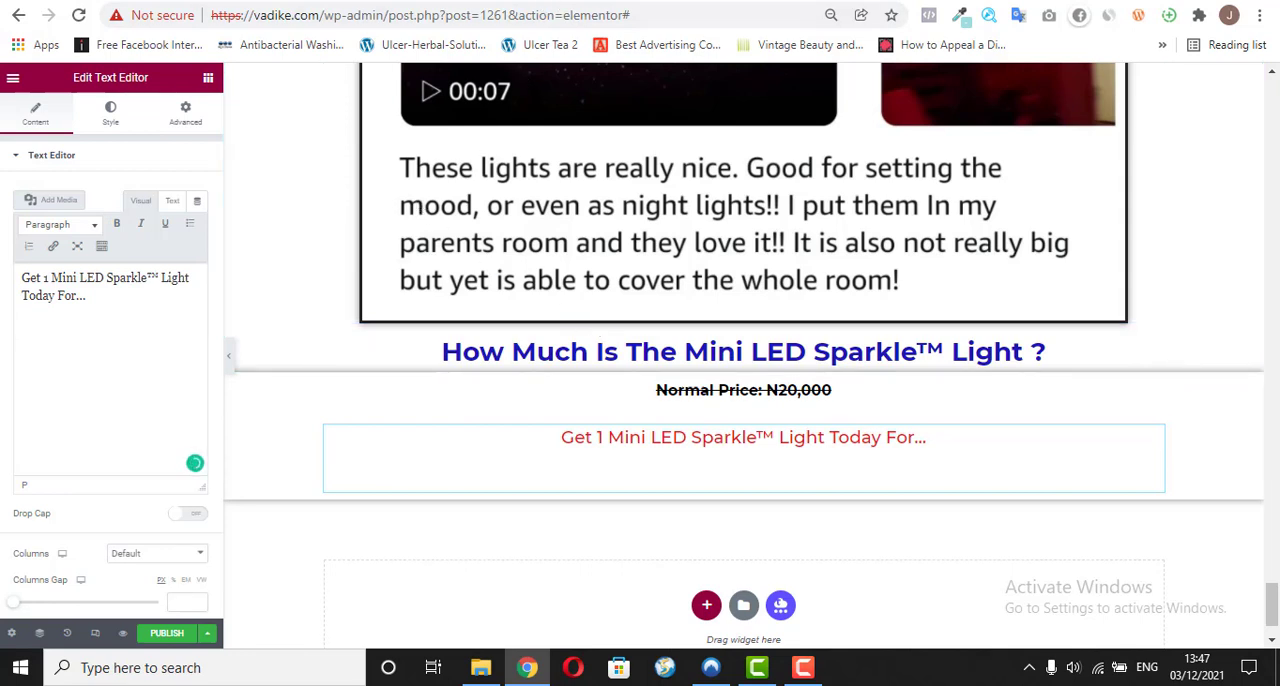
Step: Copy the "Discount Price: N15,000" line from the vadike.com/o/ page and return to the Elementor editor
left_click(468, 1)
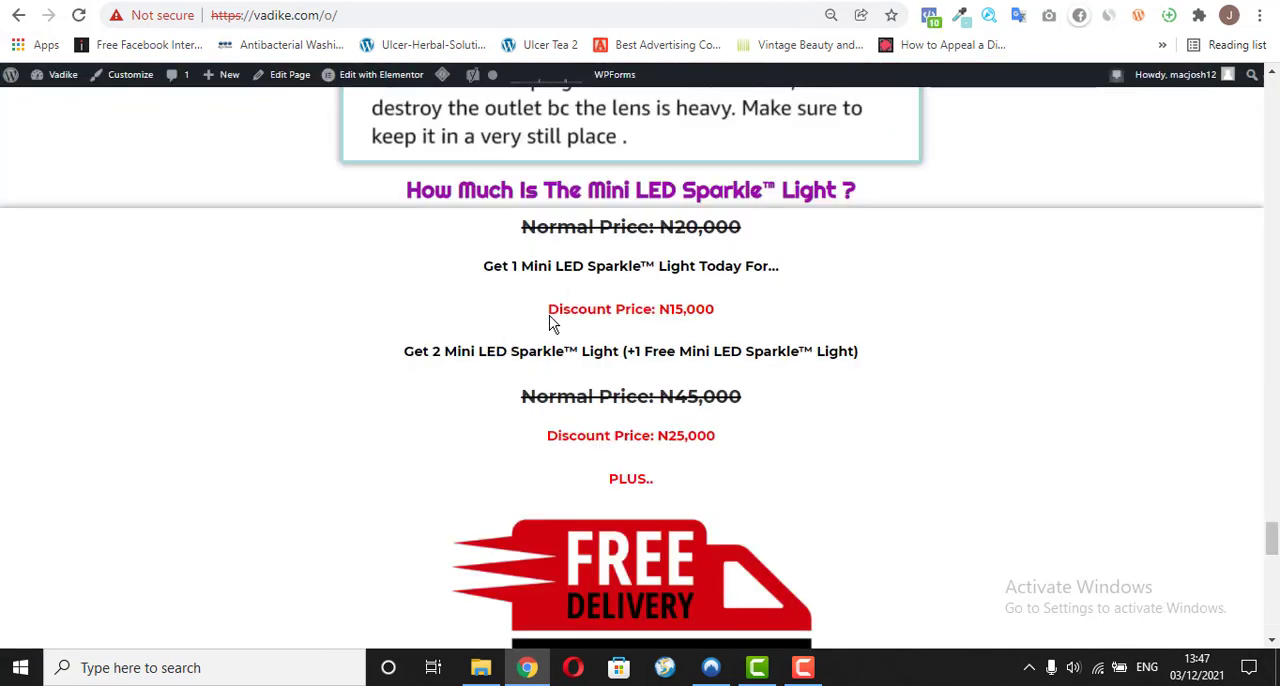
left_click_drag(549, 320, 728, 322)
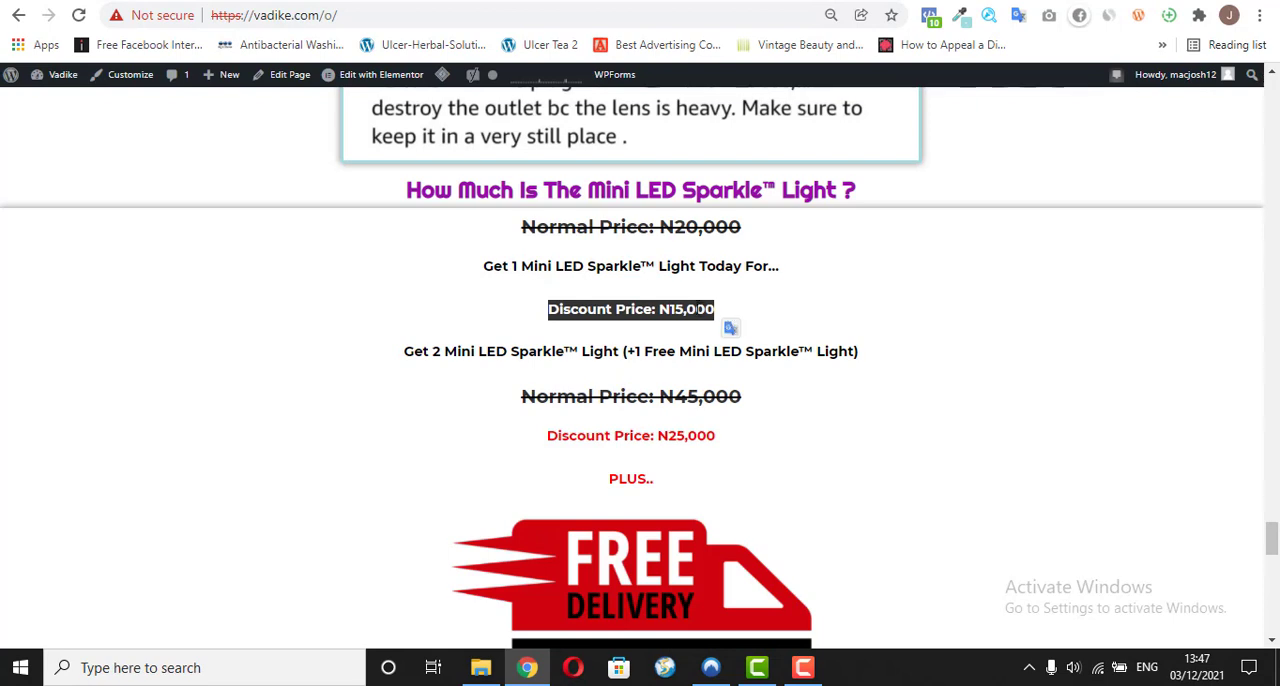
right_click(728, 320)
left_click(734, 320)
left_click(348, 1)
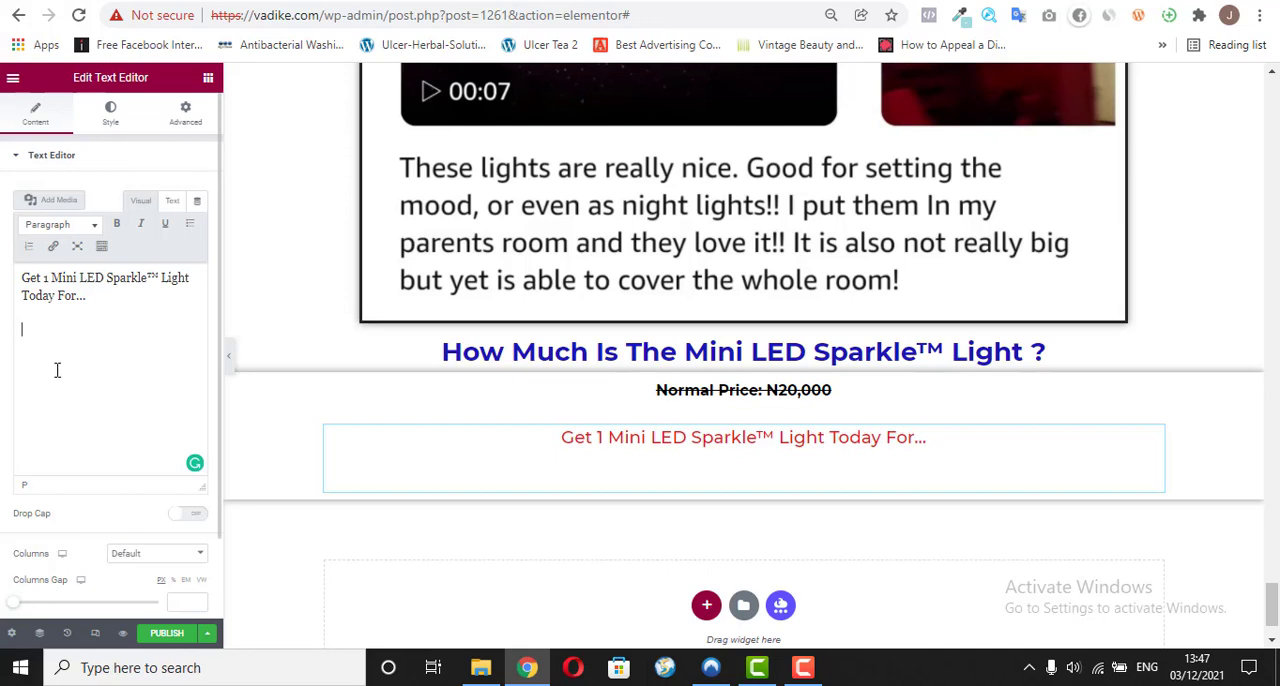
Step: Remove the empty line after the "Get 1 Mini LED Sparkle™ Light Today For…" text and duplicate its text widget
key("BackSpace")
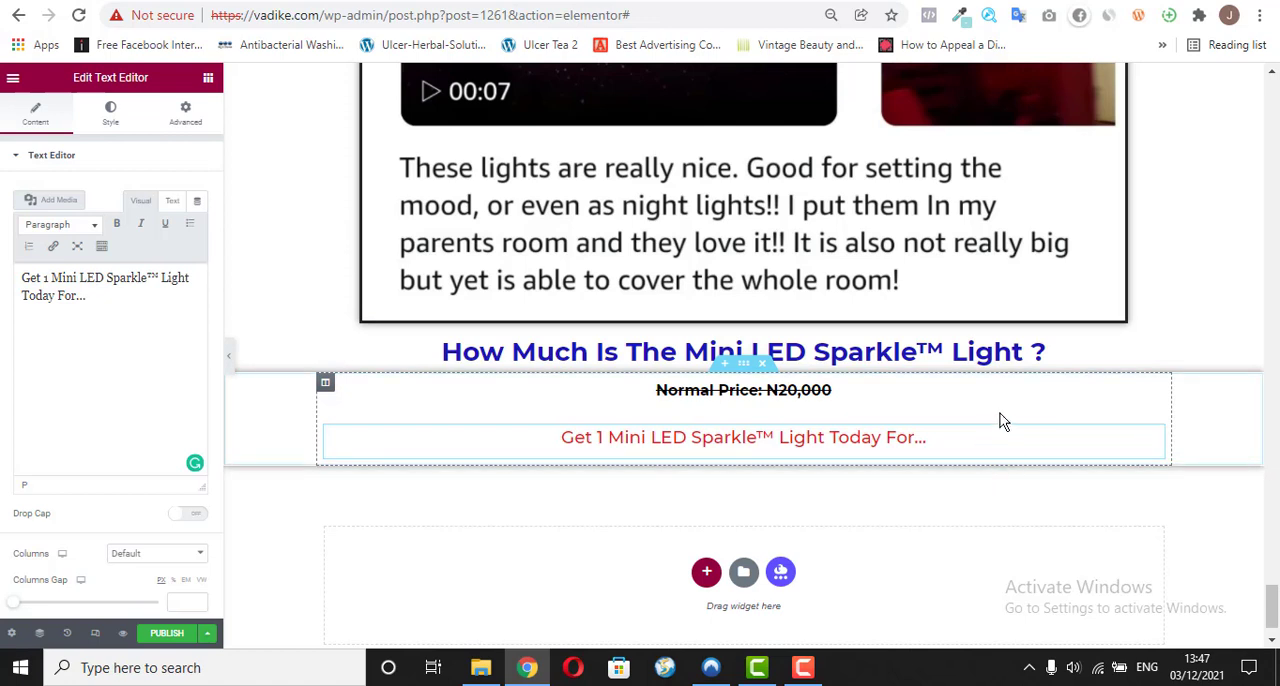
right_click(1155, 440)
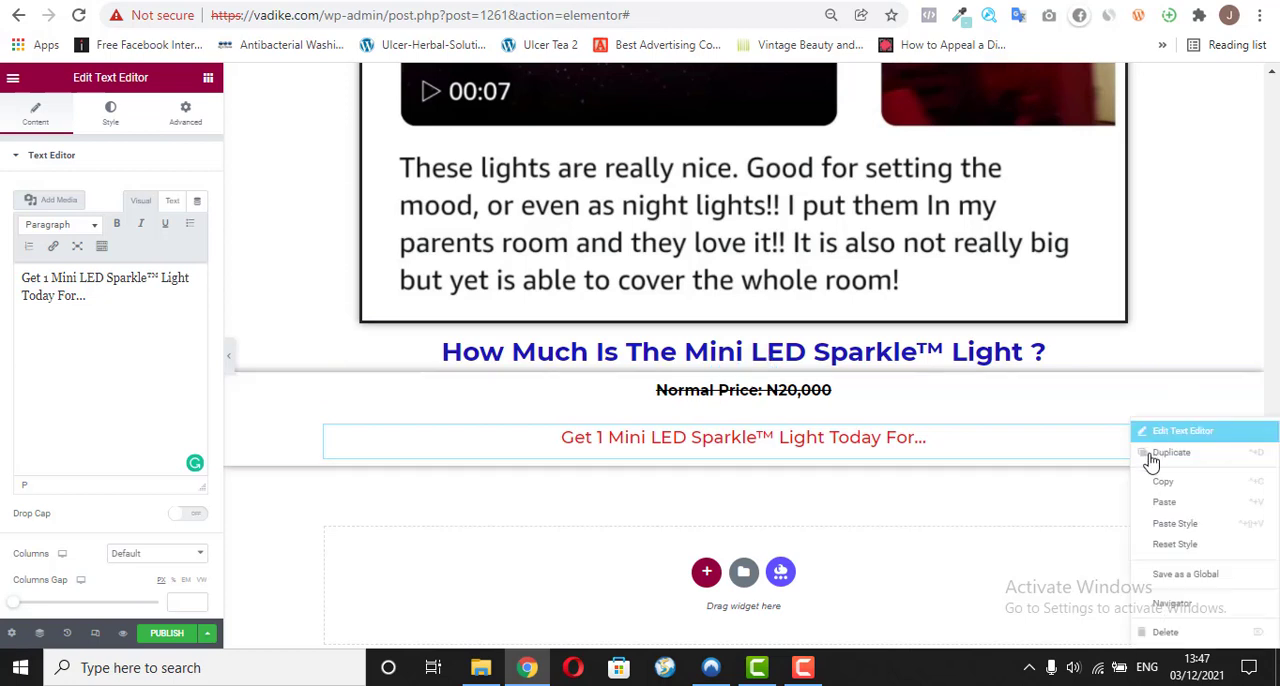
left_click(1165, 452)
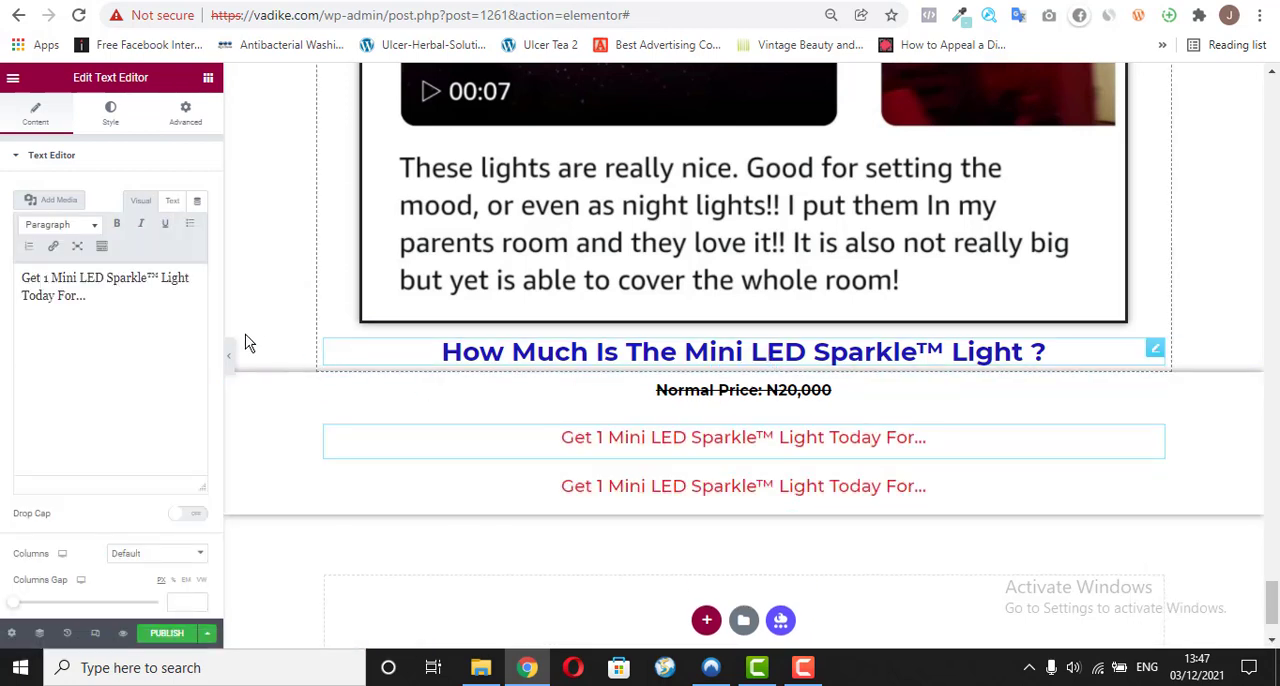
Step: Make all the text in the original "Get 1 Mini LED Sparkle™ Light Today For…" widget bold
double_click(97, 295)
key("ctrl+a")
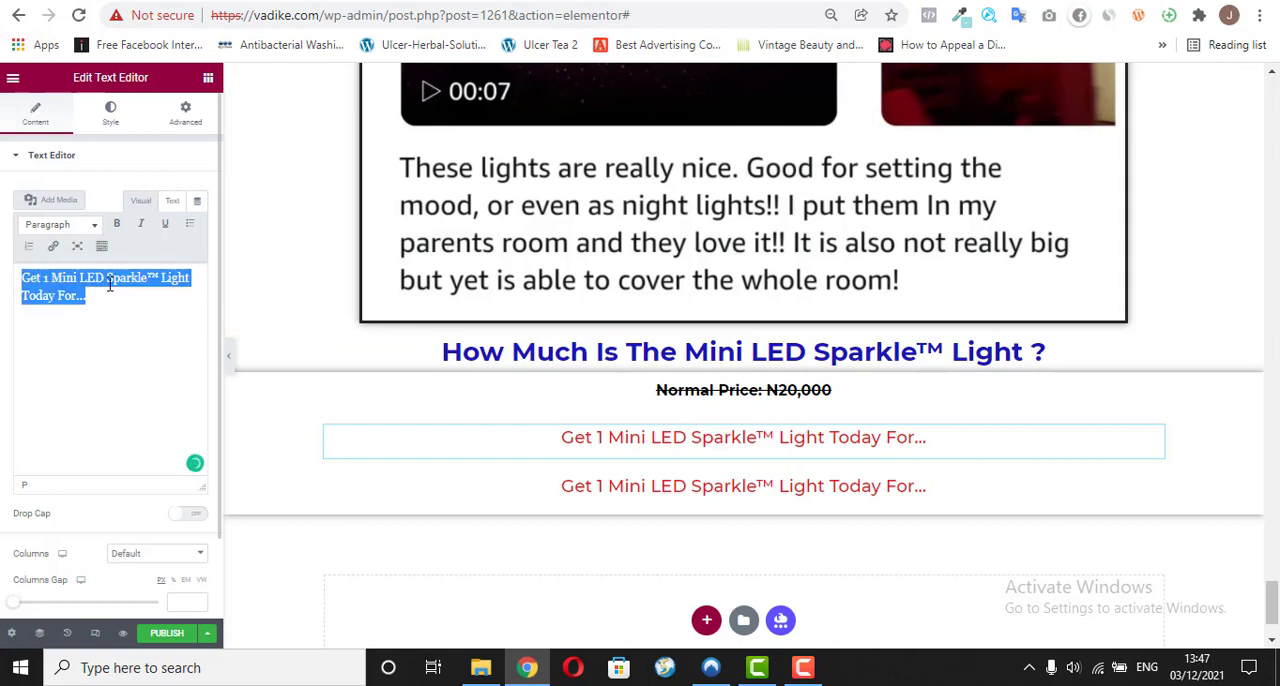
left_click(116, 223)
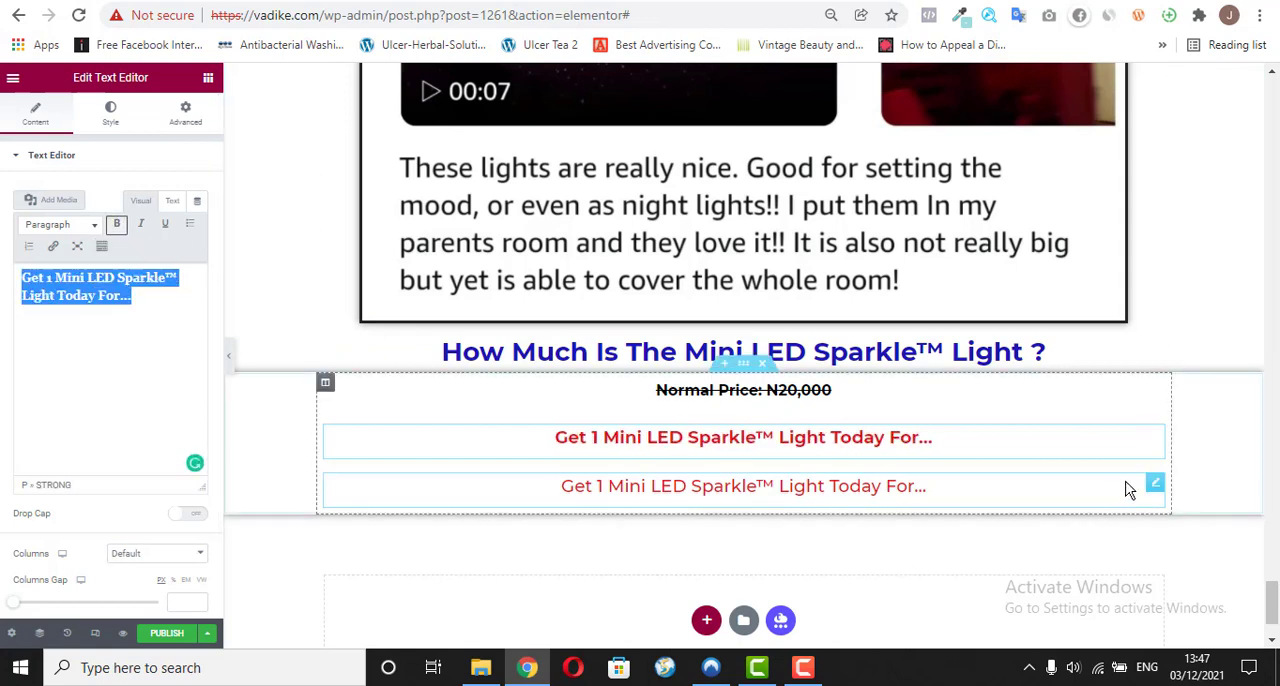
Step: Replace the duplicated widget's text with the copied "Discount Price: N15,000" as plain text
left_click(1155, 484)
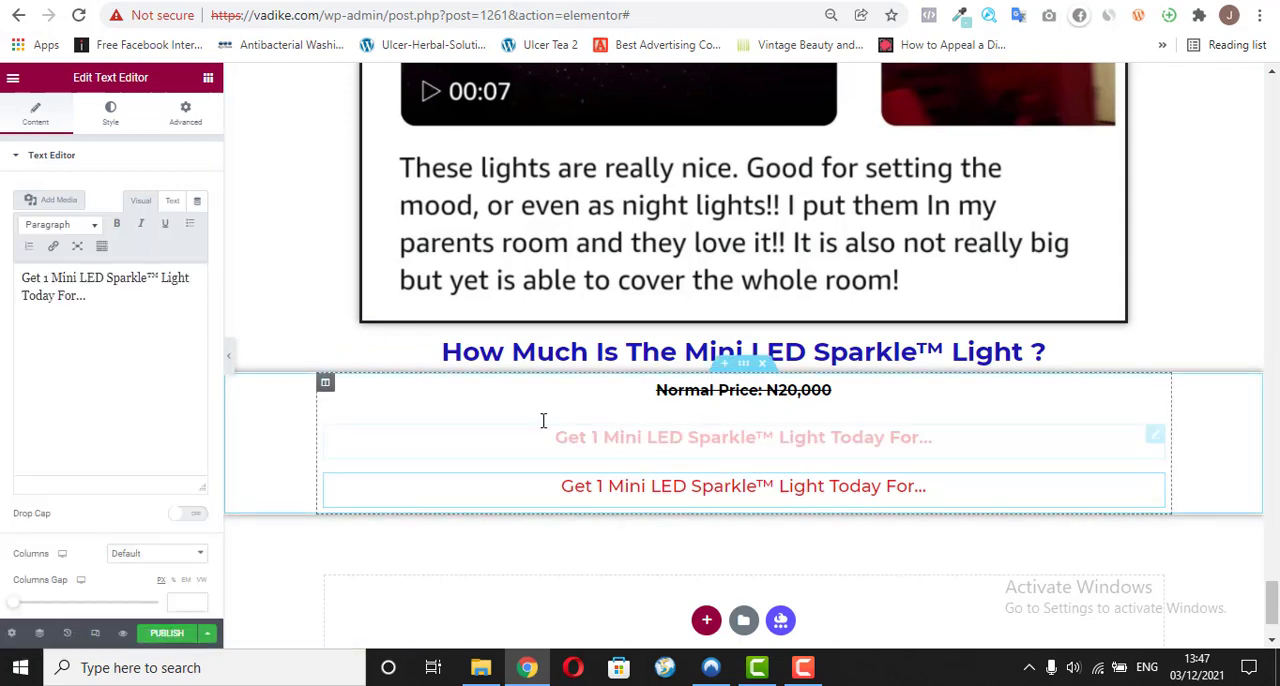
triple_click(95, 281)
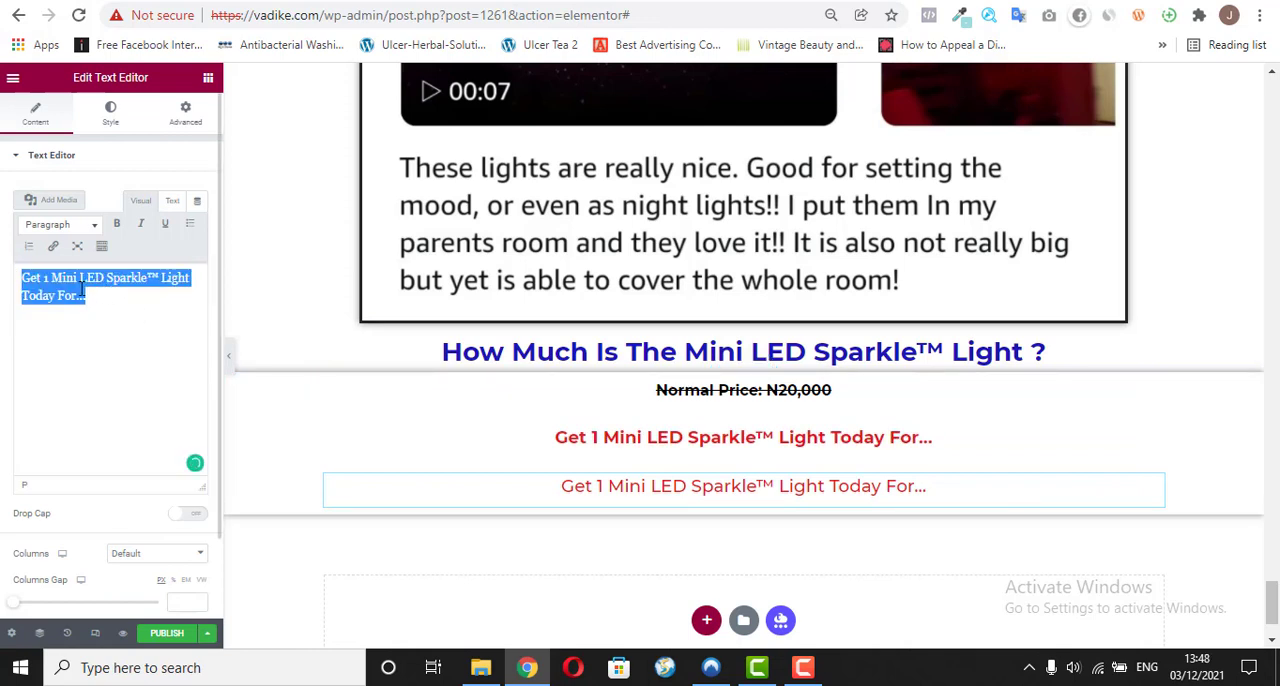
right_click(80, 288)
left_click(172, 401)
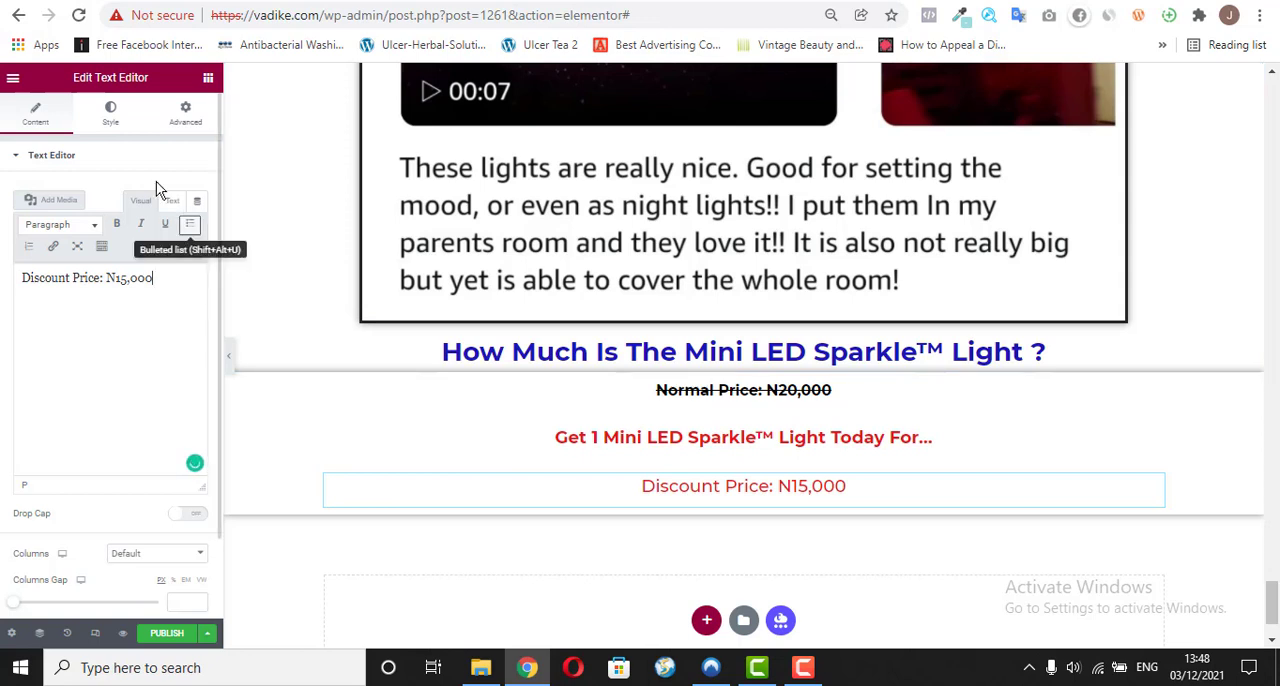
Step: Set the discount price text's typography to size 25 px and weight 600, and return to its content settings
left_click(98, 112)
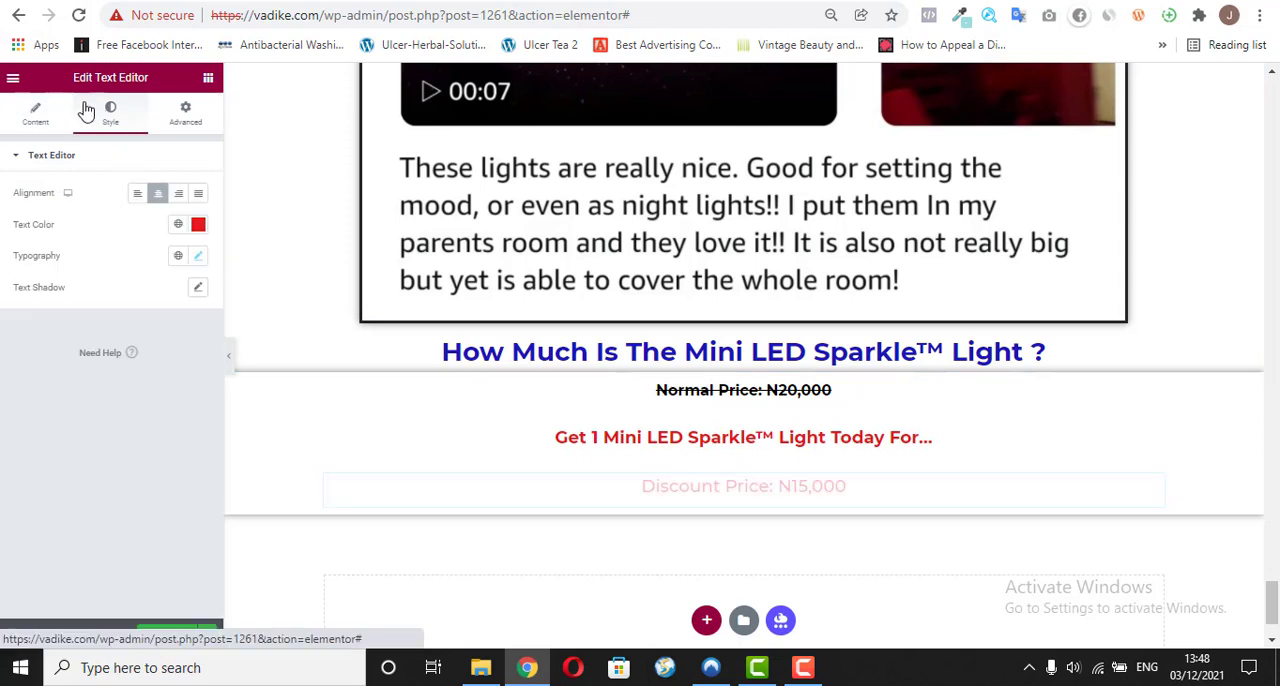
left_click(199, 258)
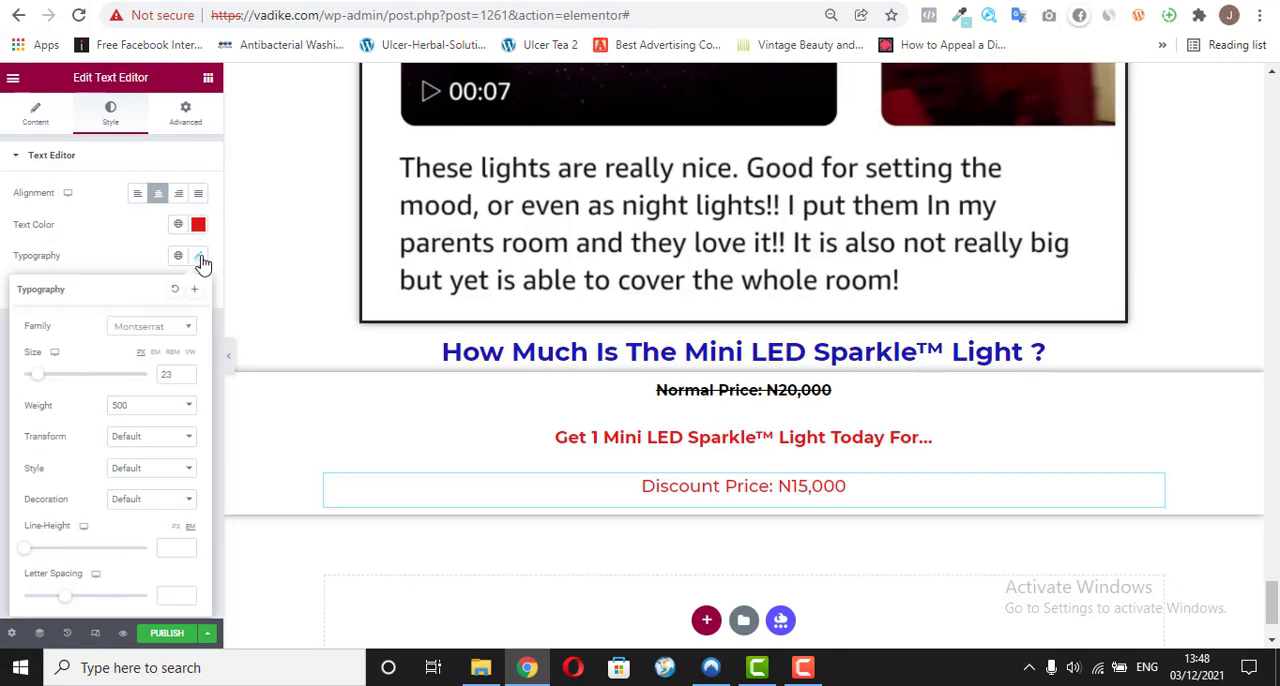
left_click(187, 373)
left_click(187, 373)
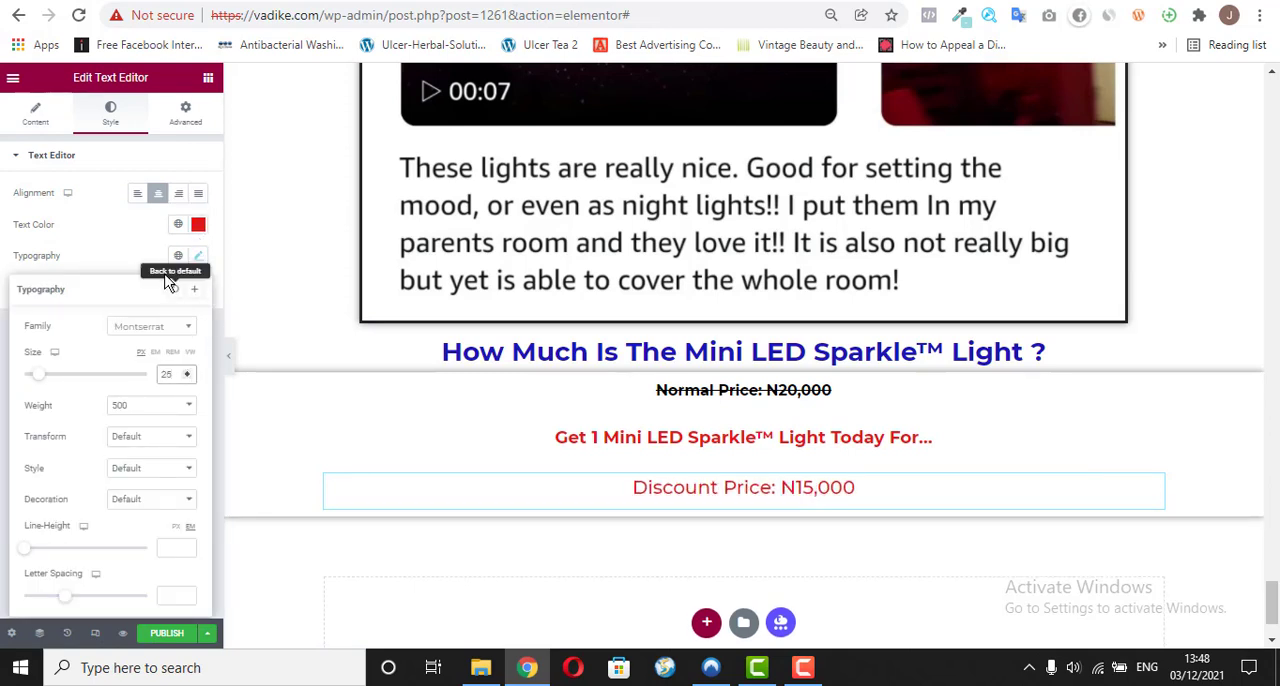
left_click(156, 412)
left_click(134, 490)
left_click(133, 498)
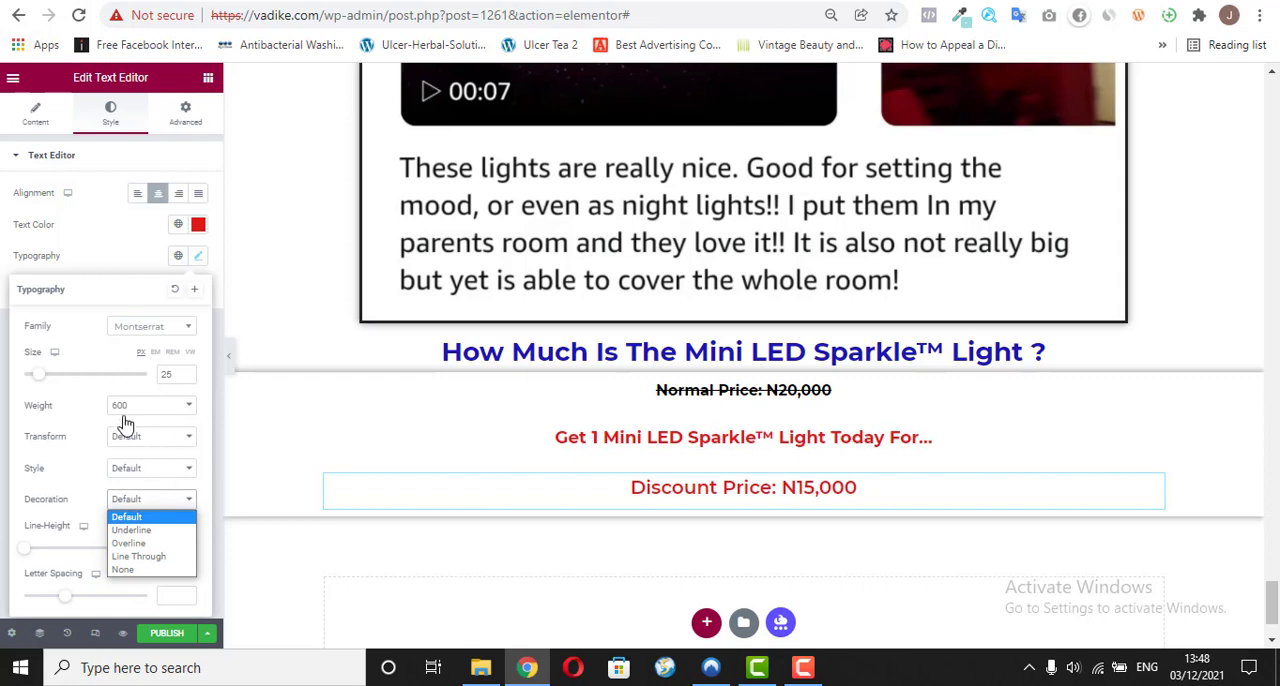
left_click(97, 211)
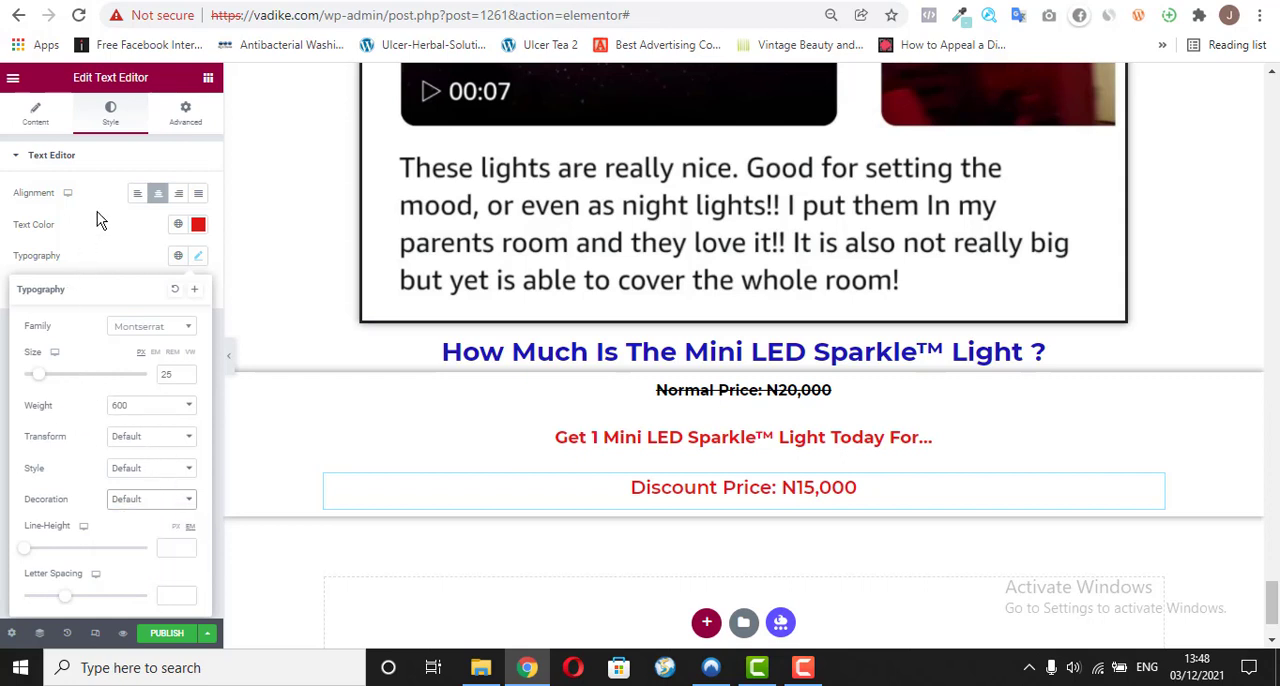
left_click(97, 211)
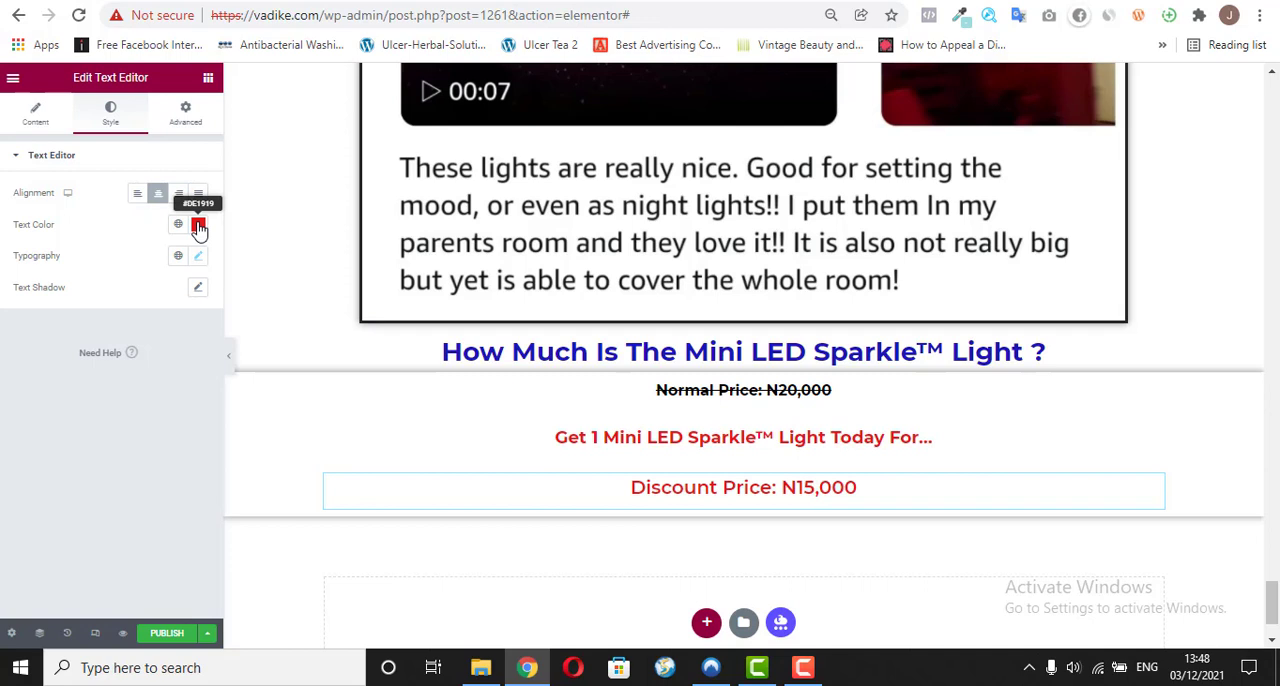
left_click(36, 114)
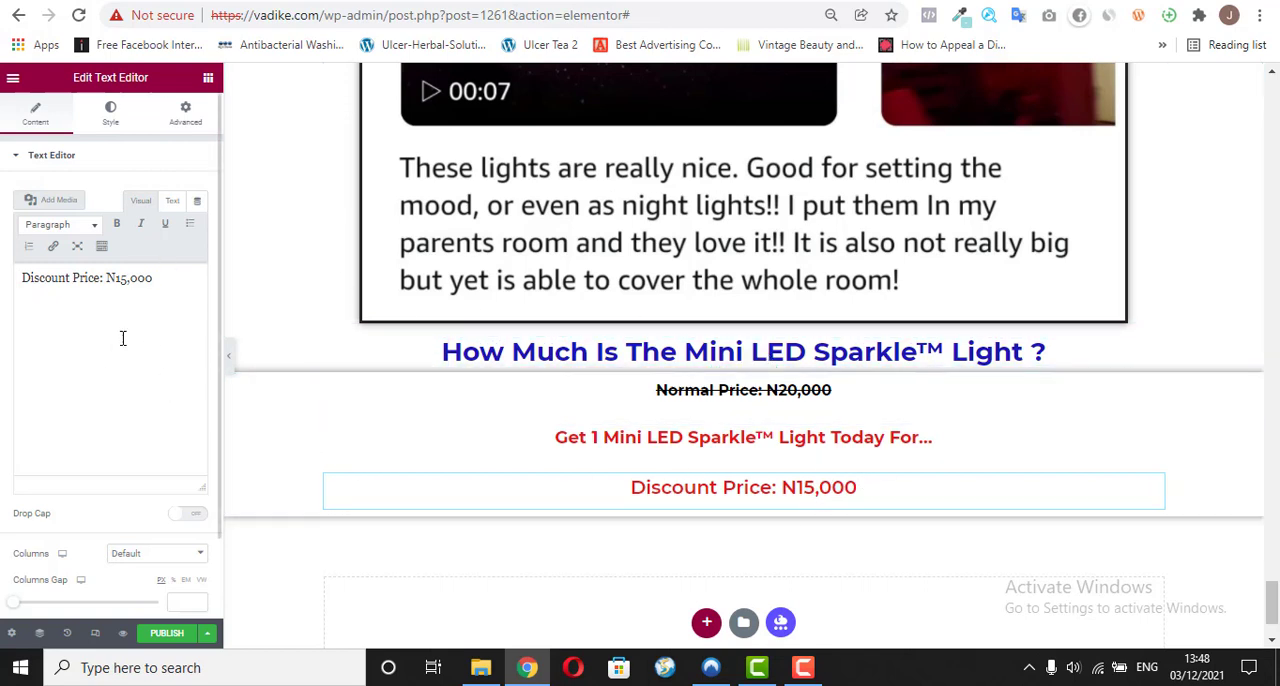
Step: Make the whole "Discount Price: N15,000" text bold
triple_click(115, 281)
left_click(116, 224)
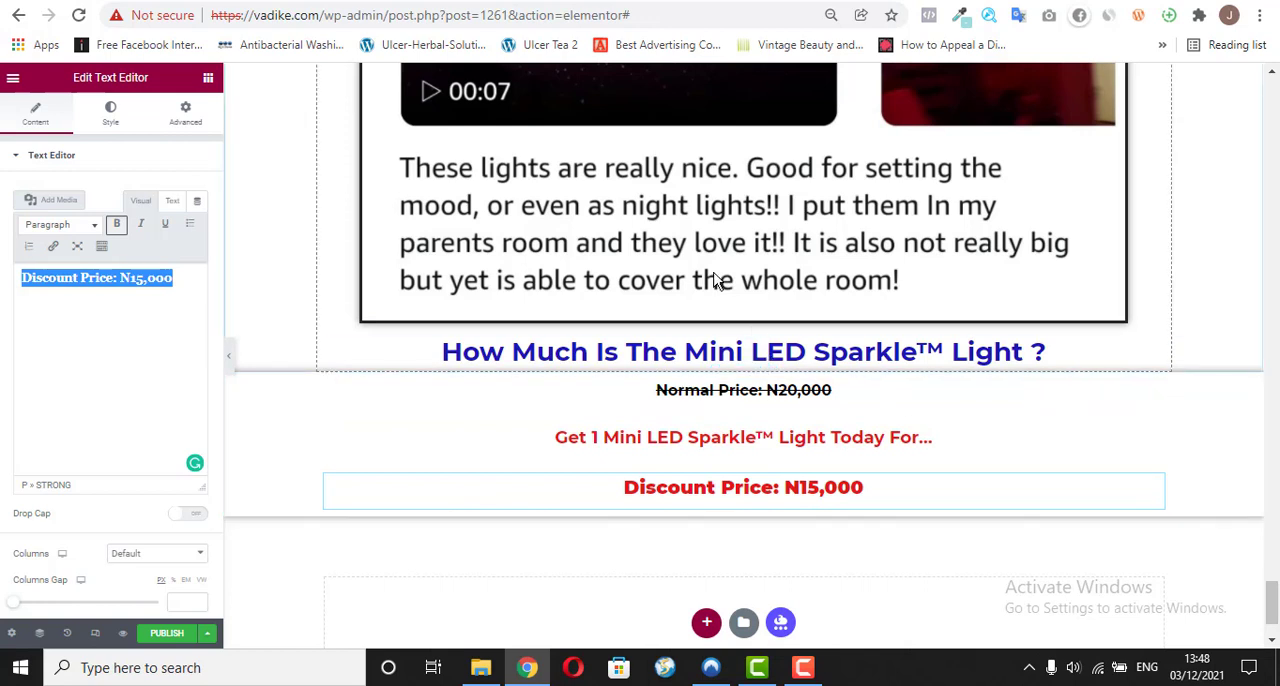
Step: Copy "Get 2 Mini LED Sparkle™ Light (+1 Free Mini LED Sparkle™ Light)" from the vadike.com/o/ reference page and return to the page editor
left_click(468, 2)
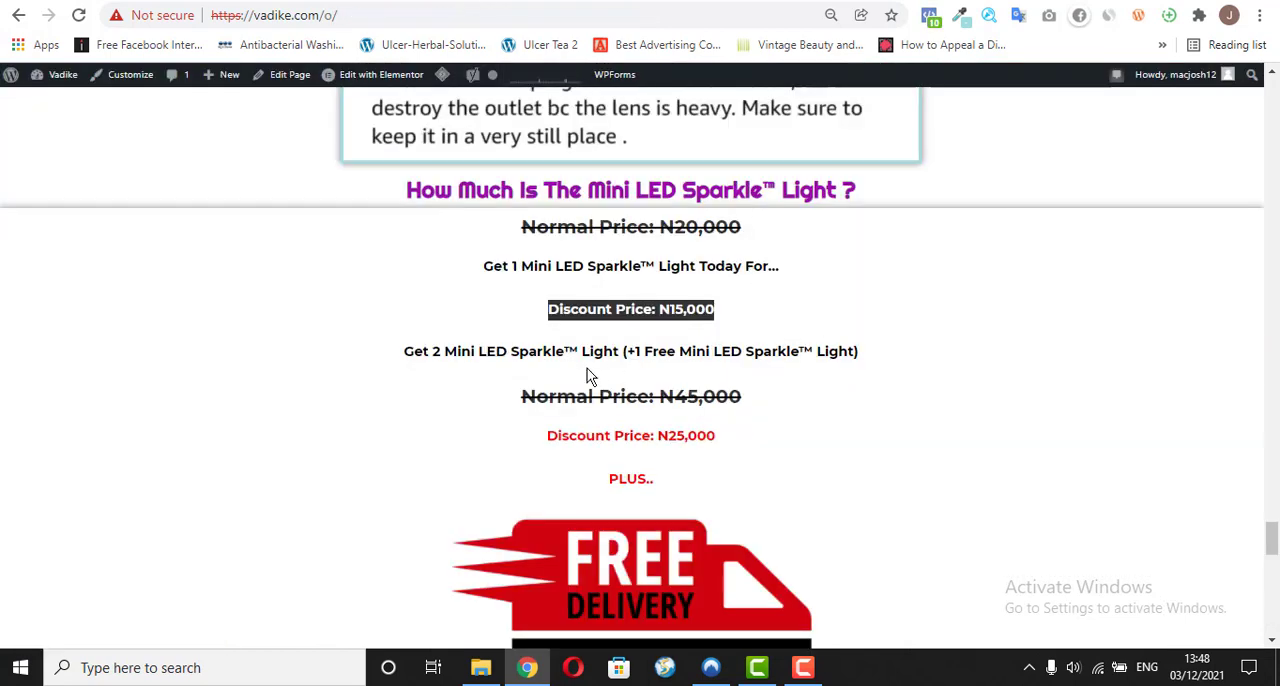
left_click(562, 377)
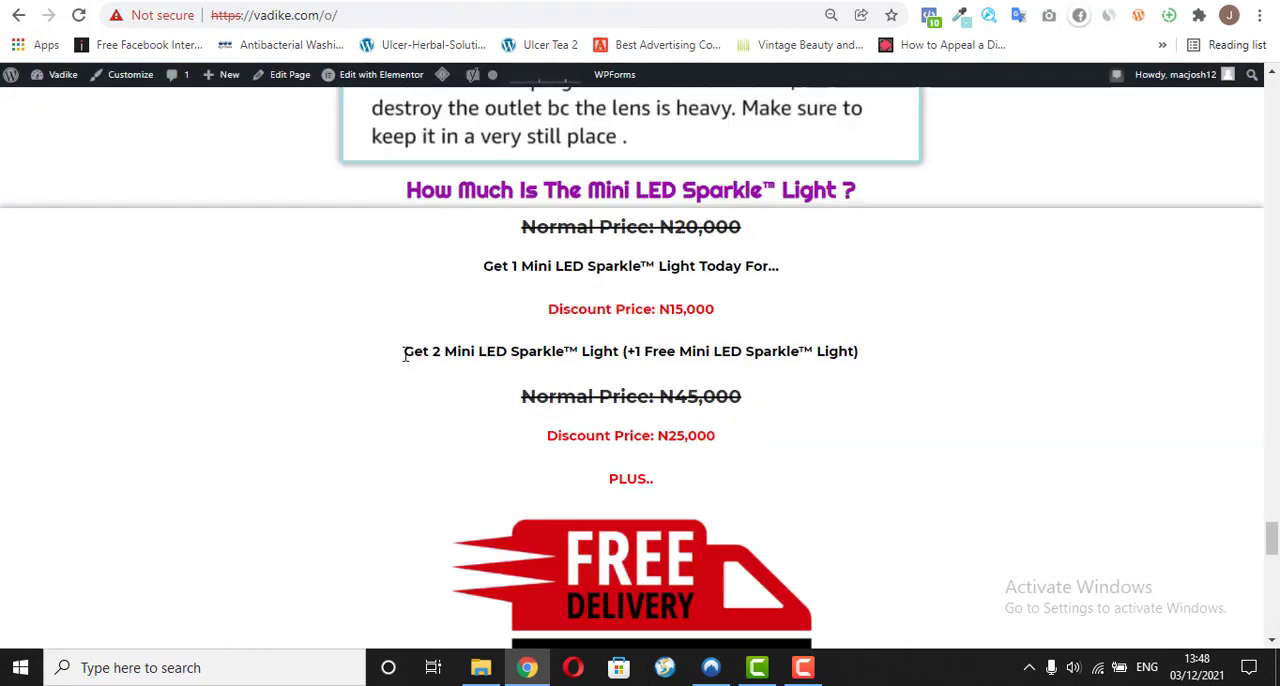
left_click_drag(404, 355, 861, 376)
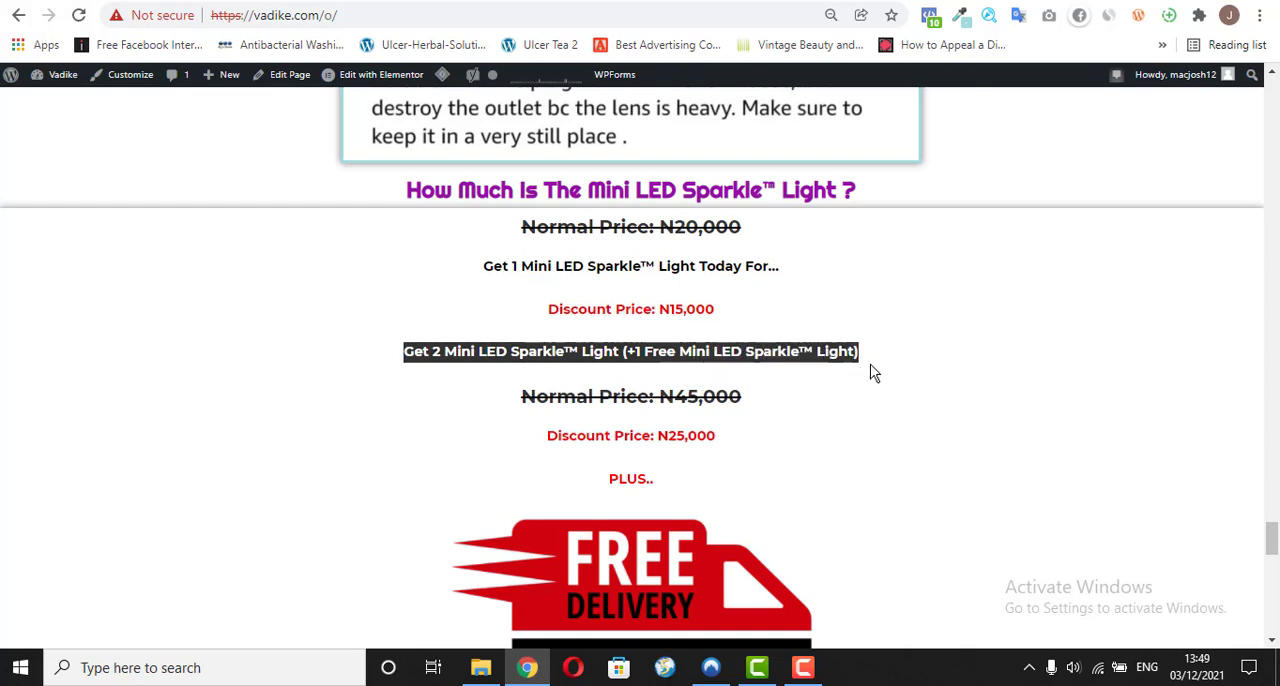
right_click(636, 358)
left_click(800, 372)
left_click(534, 0)
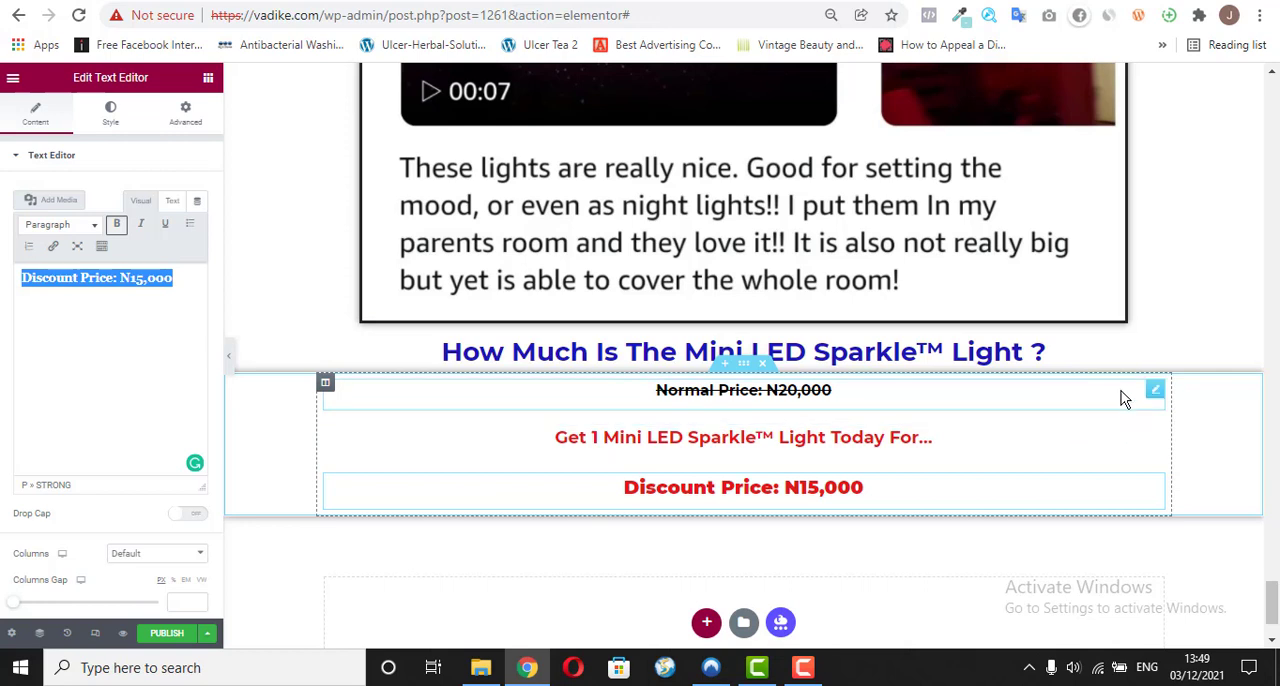
Step: Duplicate the "Normal Price: N20,000" text widget and move the copy below the discount price
left_click(1151, 392)
right_click(1151, 392)
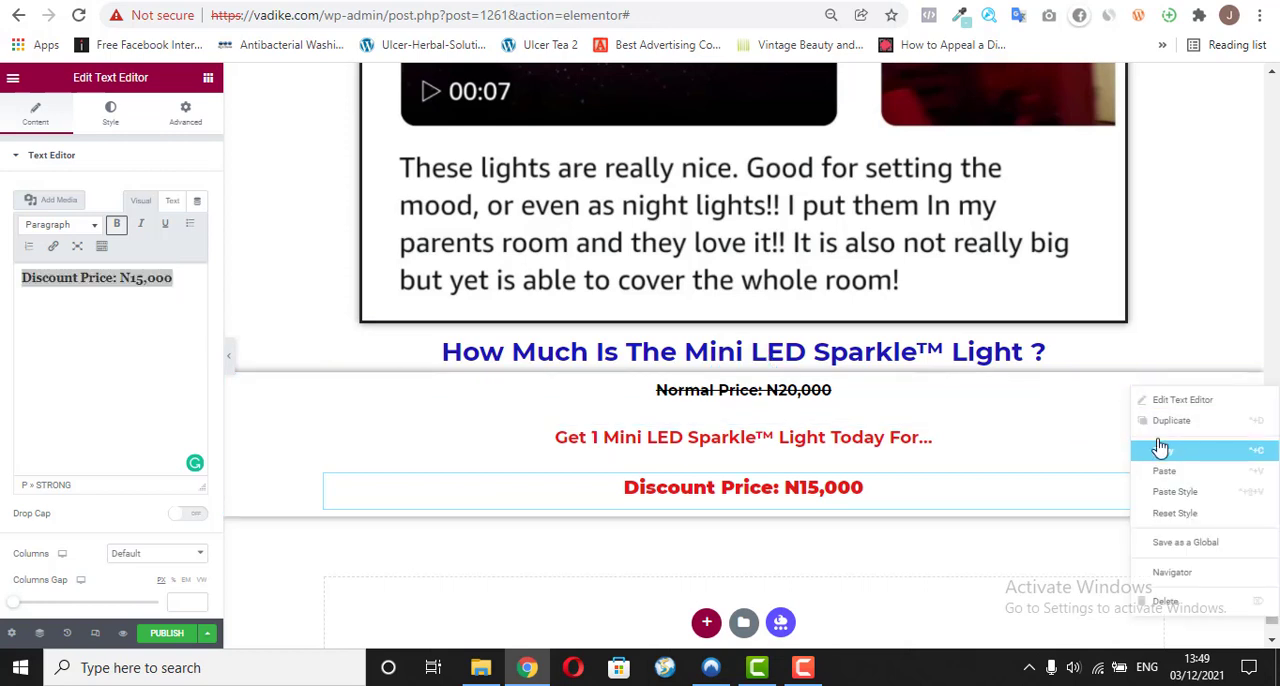
left_click(1157, 420)
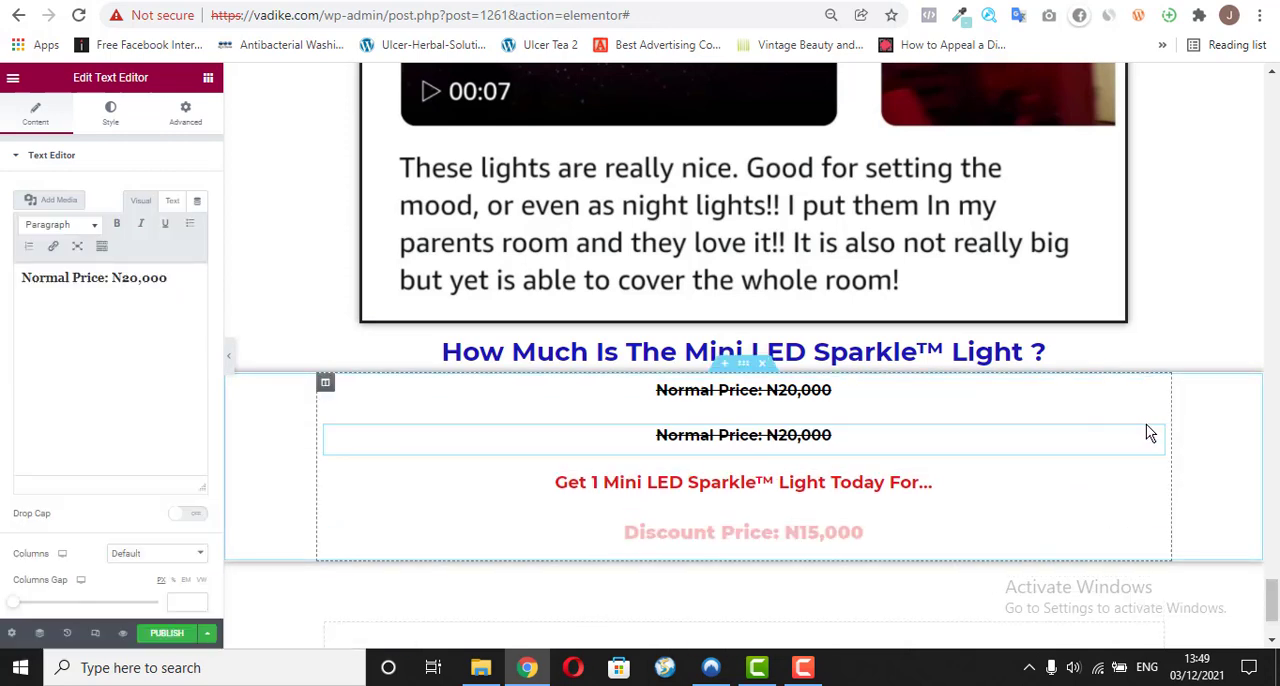
left_click_drag(1155, 437, 1108, 500)
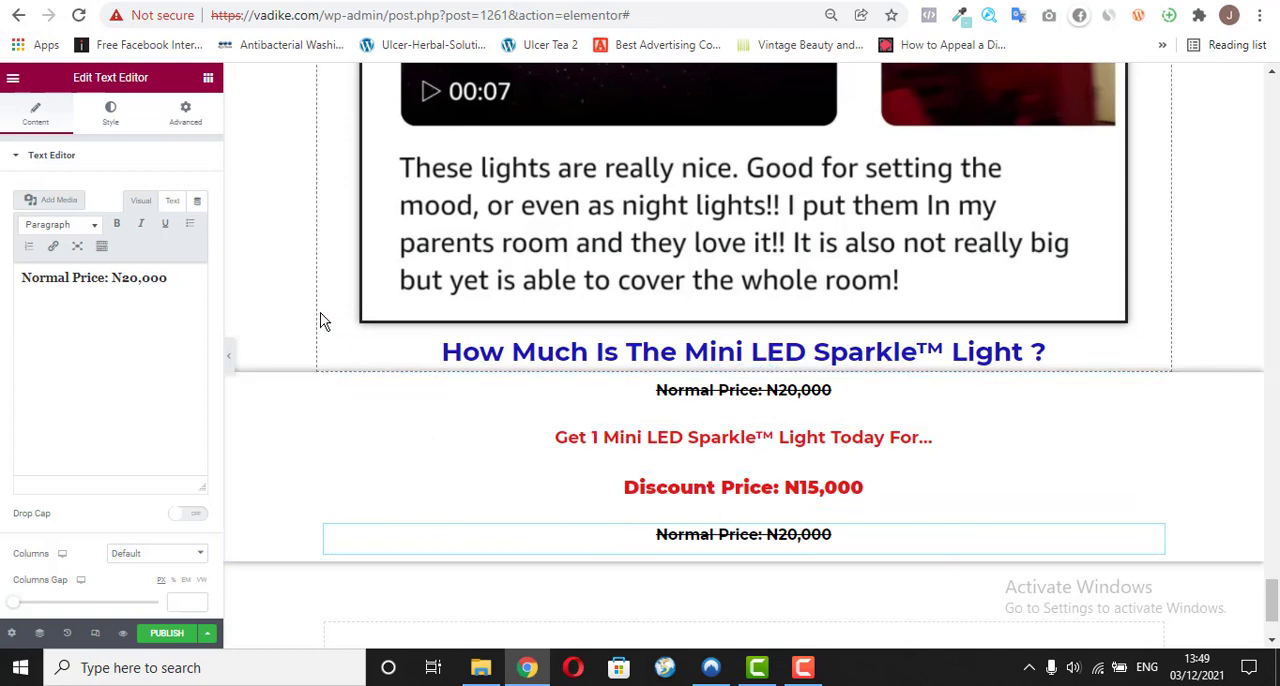
Step: Add an Image widget between the discount price and the duplicated normal price
left_click(207, 79)
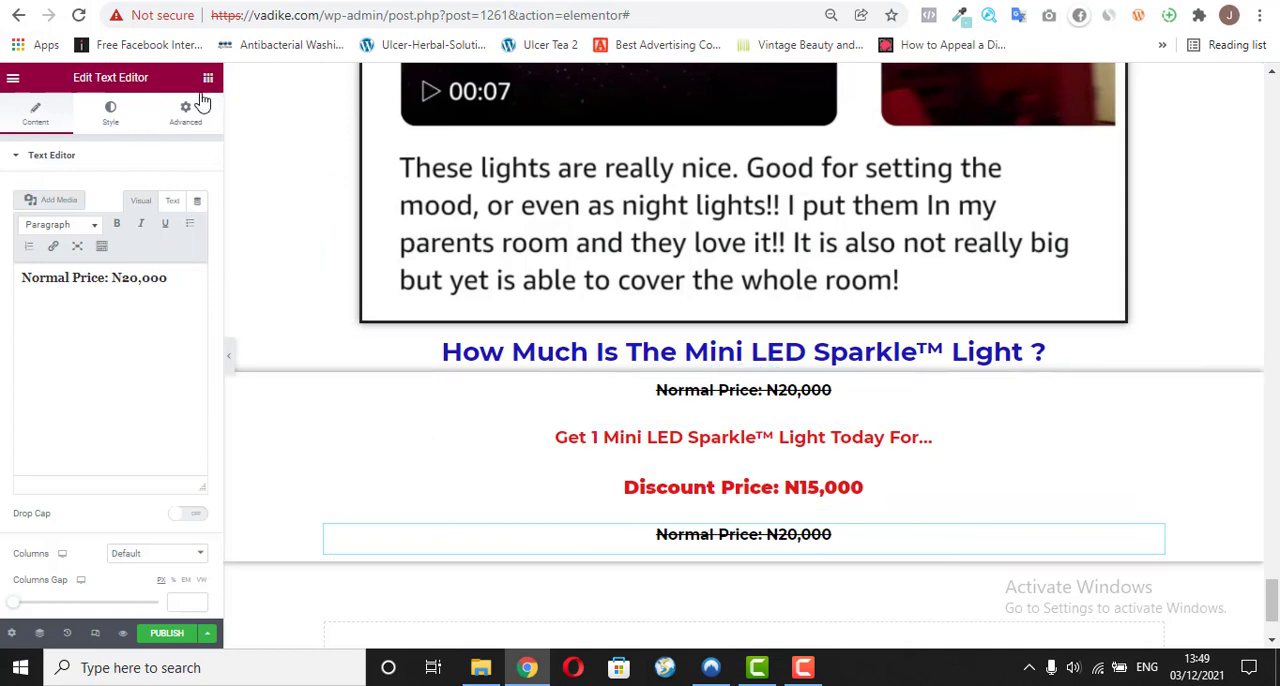
left_click_drag(57, 290, 598, 522)
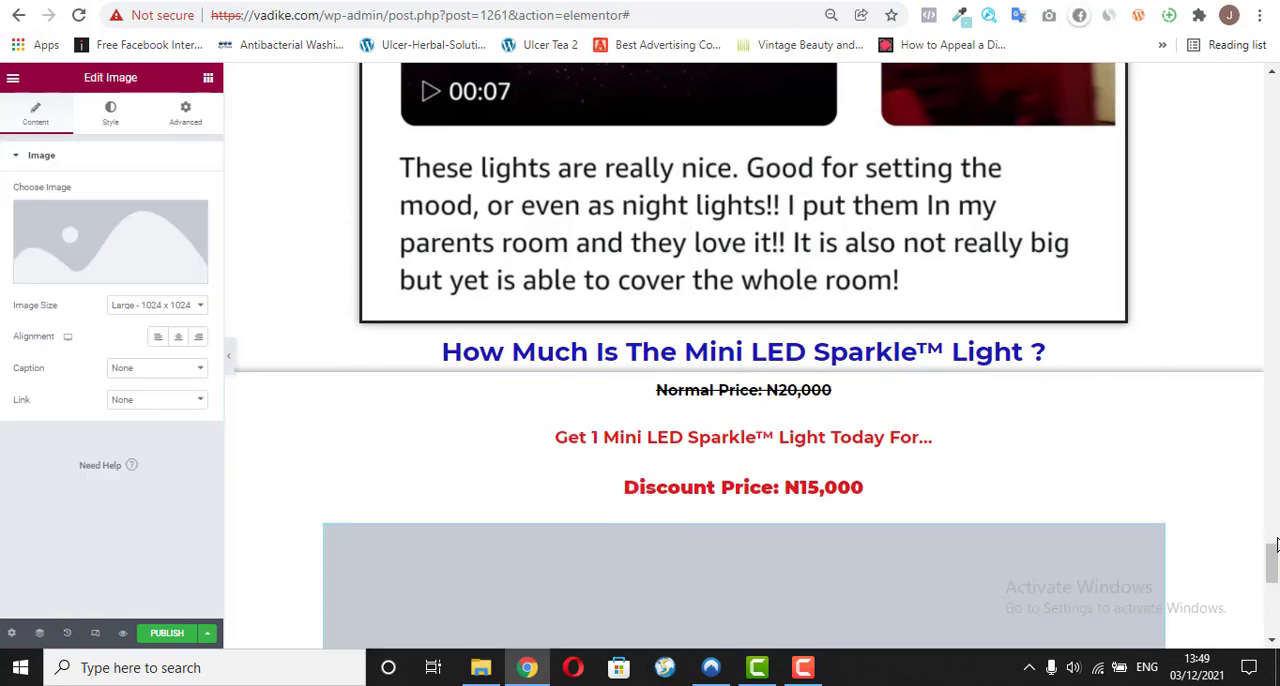
Step: Duplicate the "Get 1 Mini LED Sparkle™ Light Today For…" widget and place the copy below the duplicated normal price under the image
scroll(1274, 585, "down", 5)
left_click_drag(1274, 585, 1267, 551)
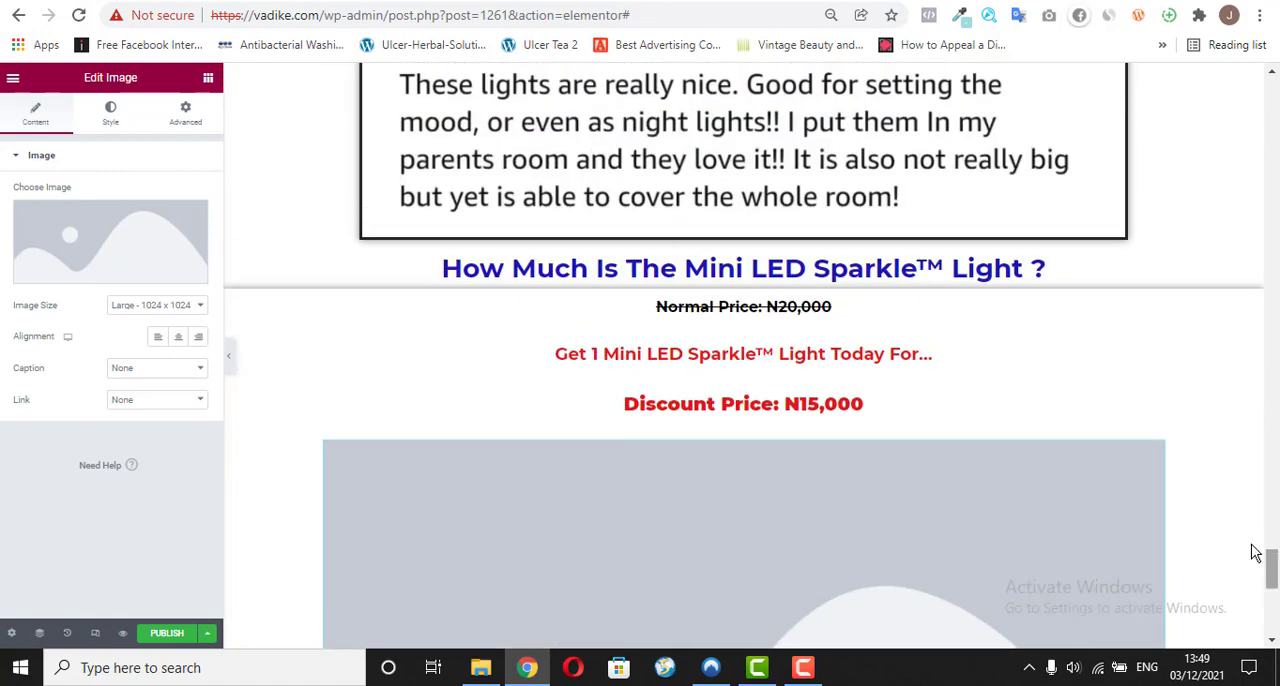
right_click(1157, 355)
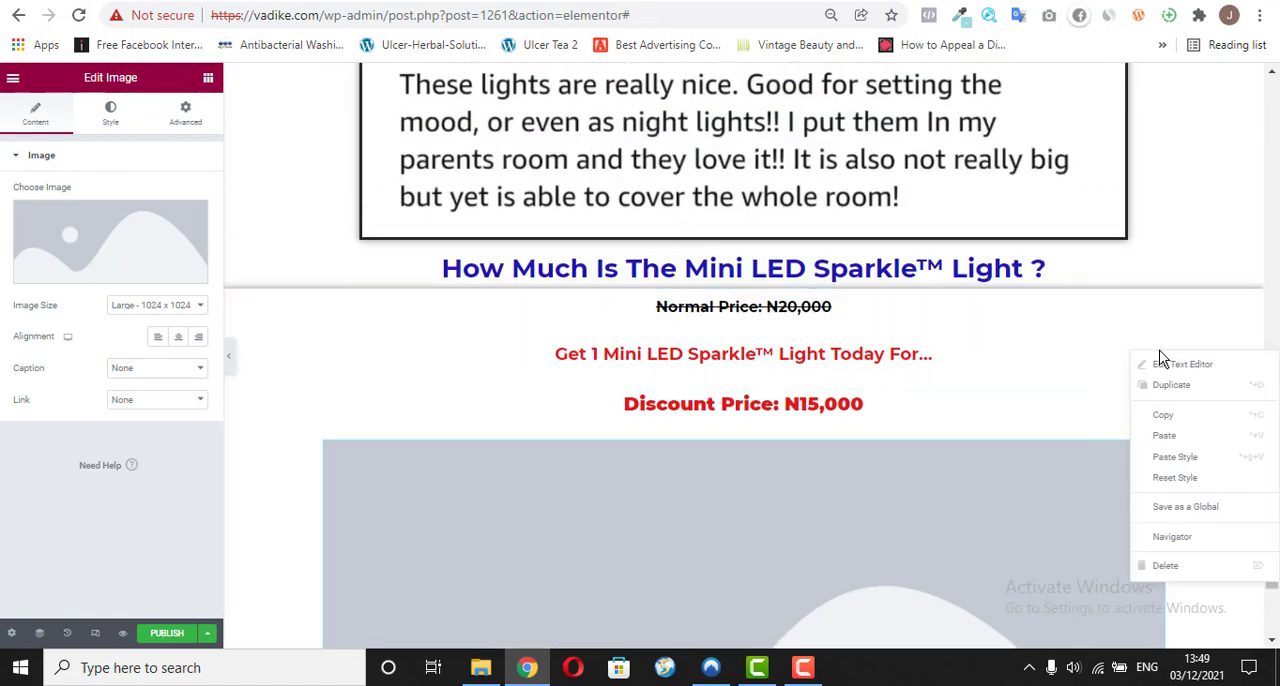
left_click(1157, 383)
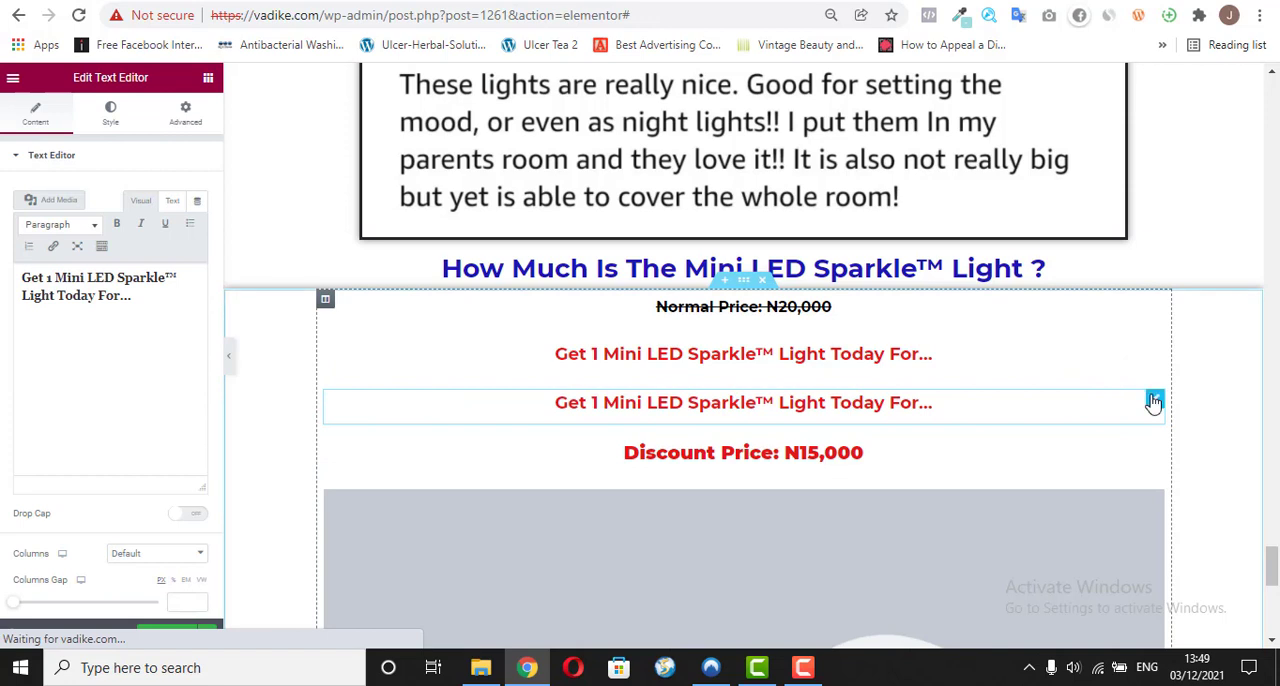
left_click_drag(1155, 403, 793, 419)
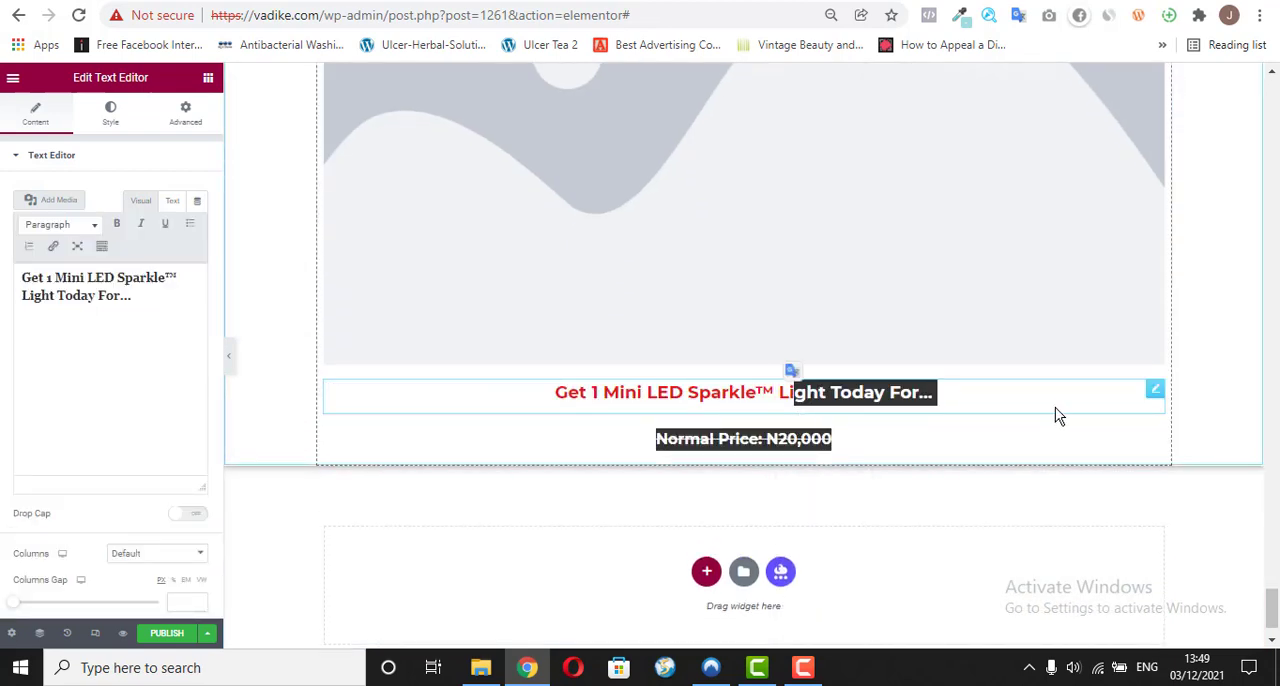
left_click(1114, 403)
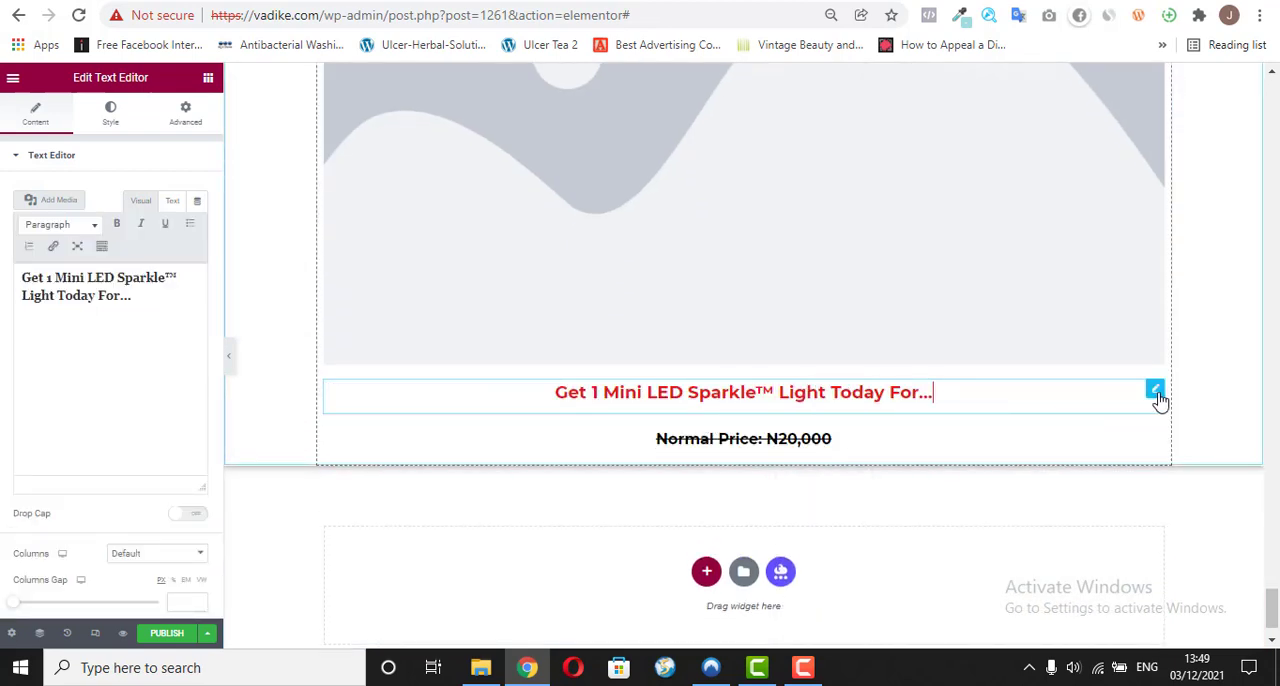
left_click_drag(1155, 395, 1163, 445)
Step: Duplicate the "Discount Price: N15,000" widget and move the copy to the end of the pricing section, below the duplicated "Get 1" text
left_click_drag(1269, 600, 1272, 568)
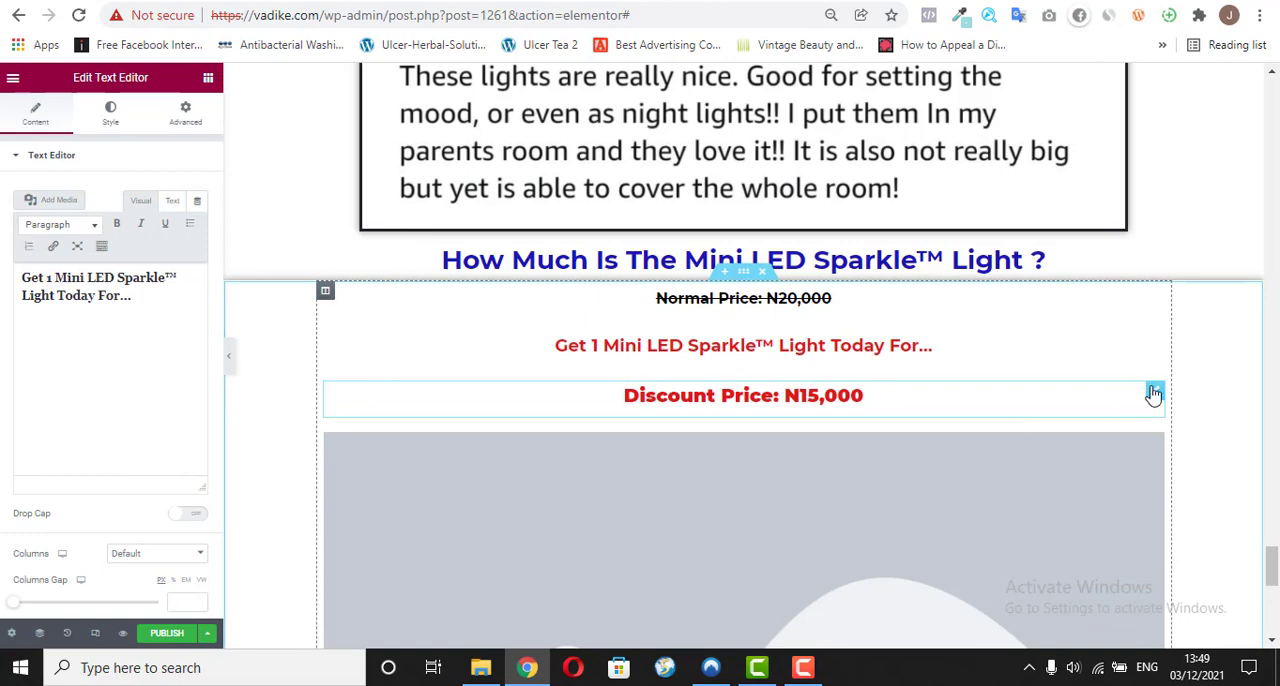
right_click(1150, 394)
left_click(1166, 421)
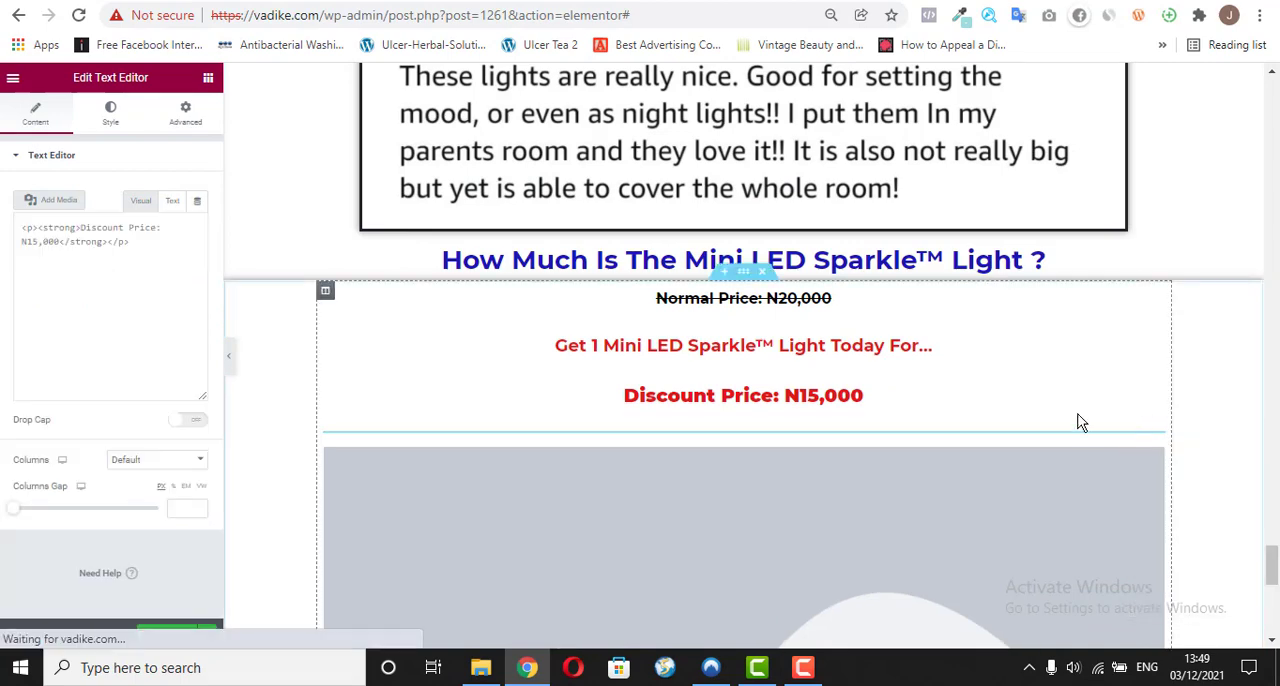
left_click_drag(1155, 444, 909, 563)
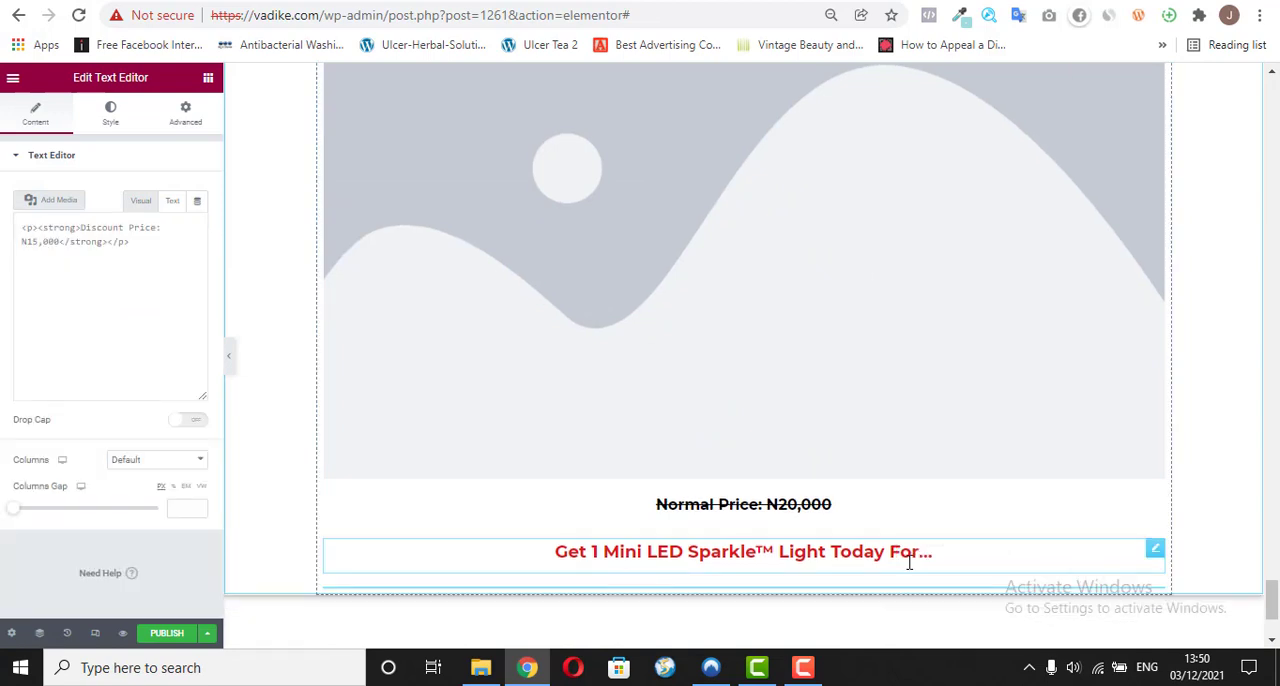
Step: Insert the "Multiple scene graphs" picture from the media library into the new image widget and check how it looks on the page
left_click(670, 320)
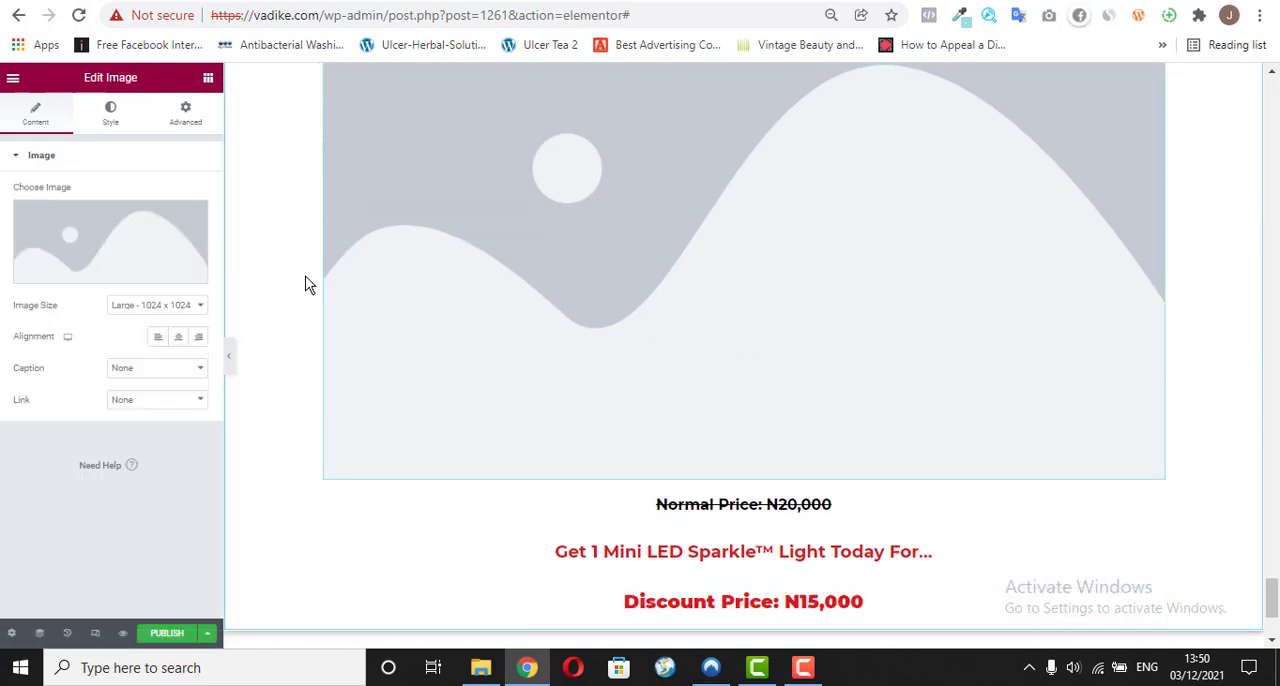
left_click(66, 280)
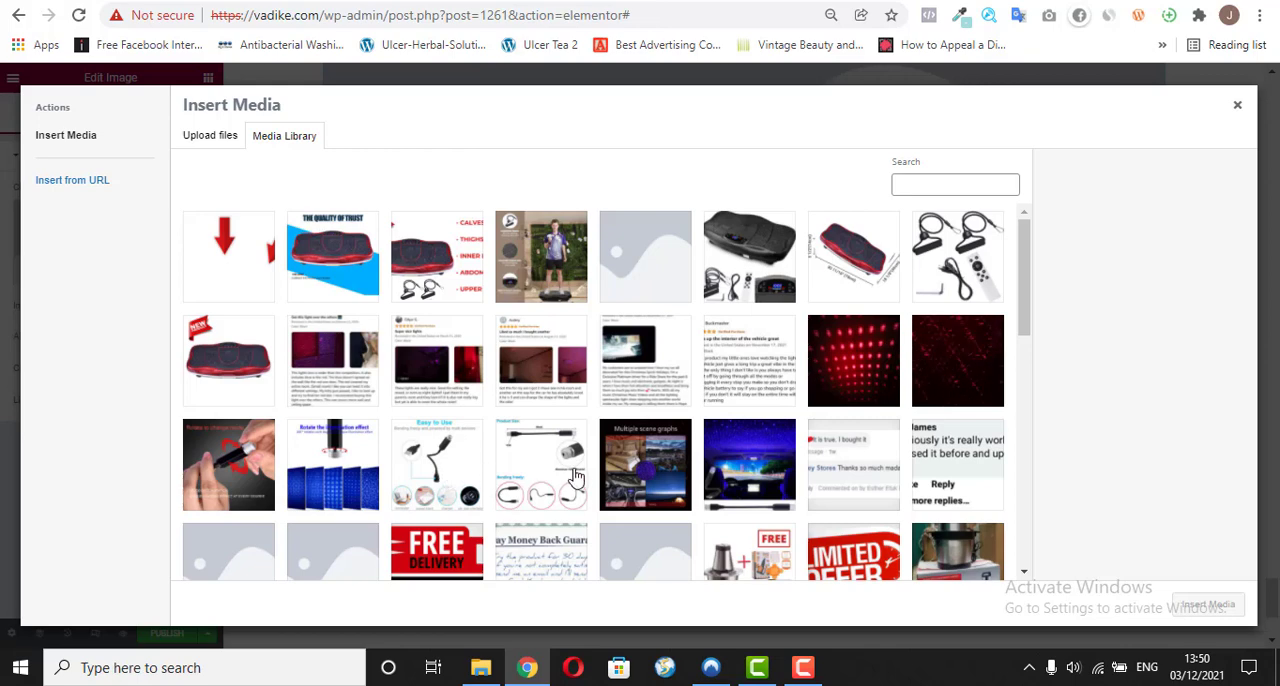
left_click(648, 470)
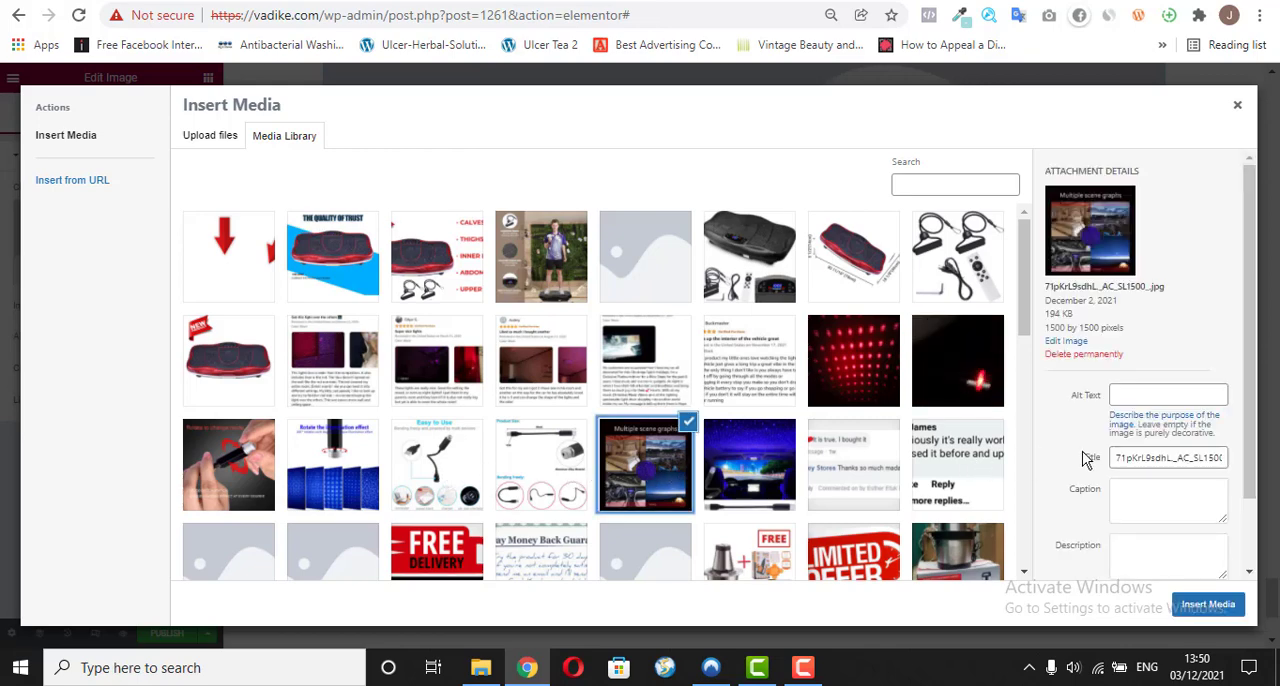
left_click(1207, 604)
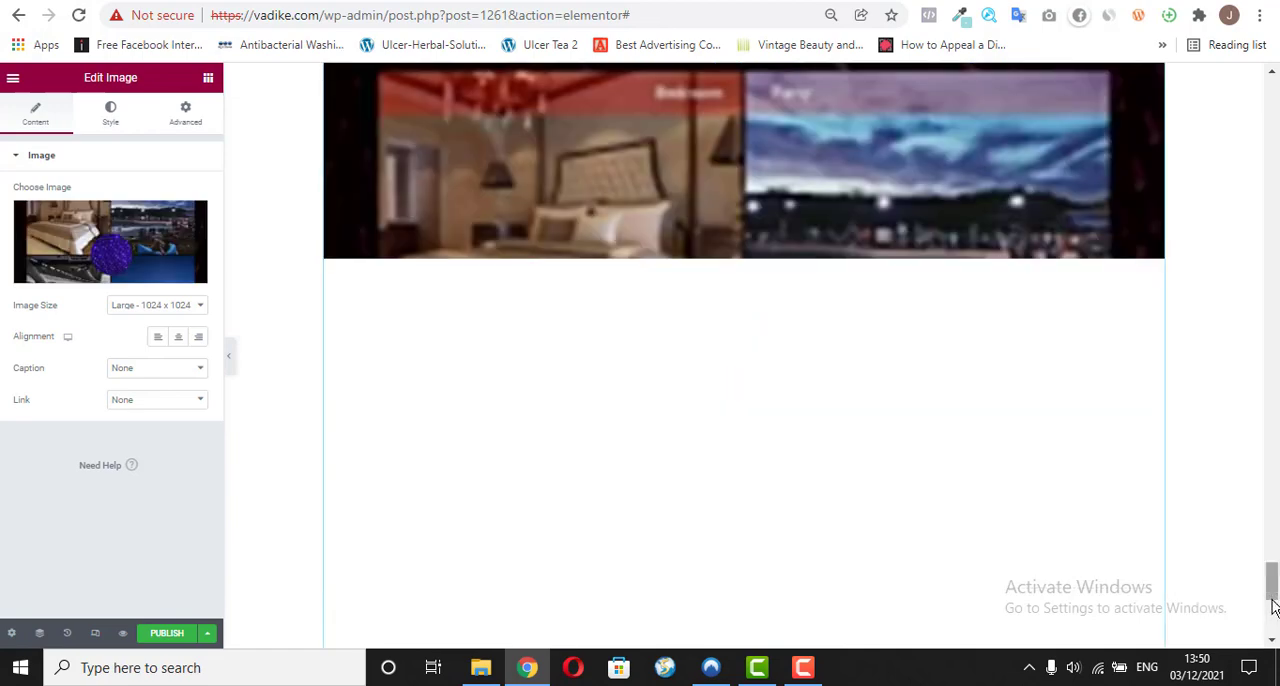
mouse_move(1272, 607)
left_mouse_down()
mouse_move(1273, 590)
mouse_move(1273, 607)
left_mouse_up()
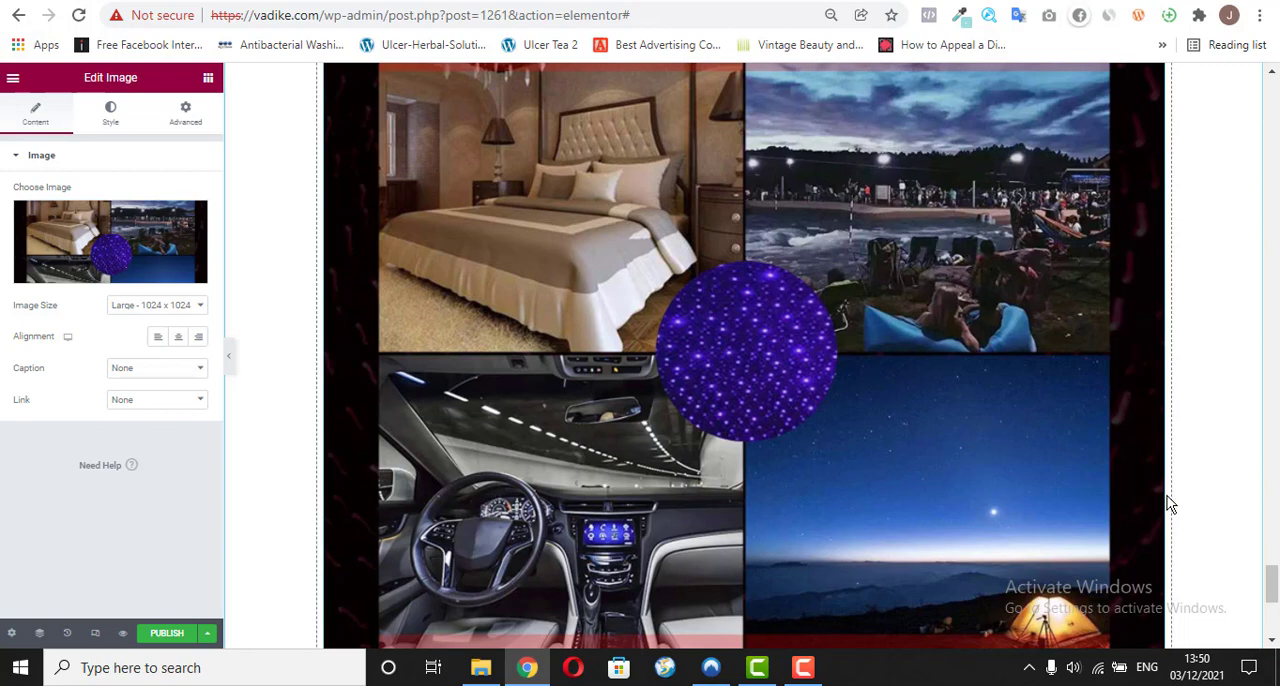
mouse_move(1272, 582)
left_mouse_down()
mouse_move(1272, 605)
mouse_move(1272, 589)
left_mouse_up()
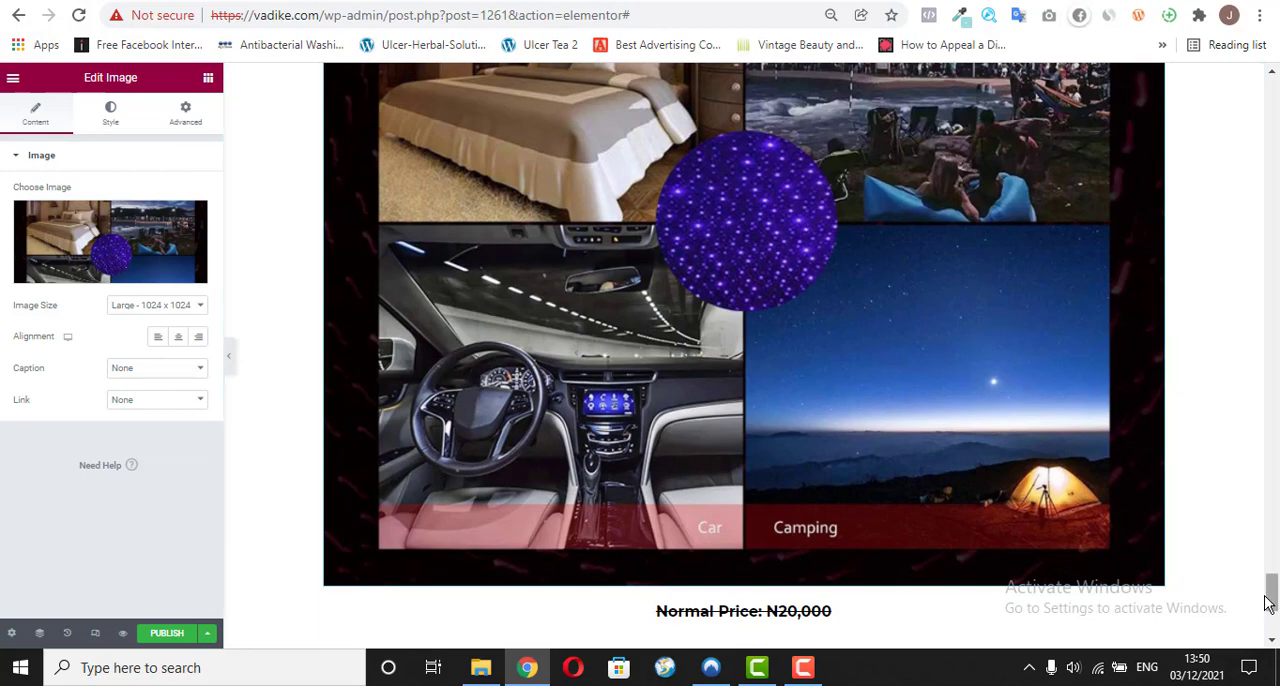
left_click_drag(1268, 597, 1271, 560)
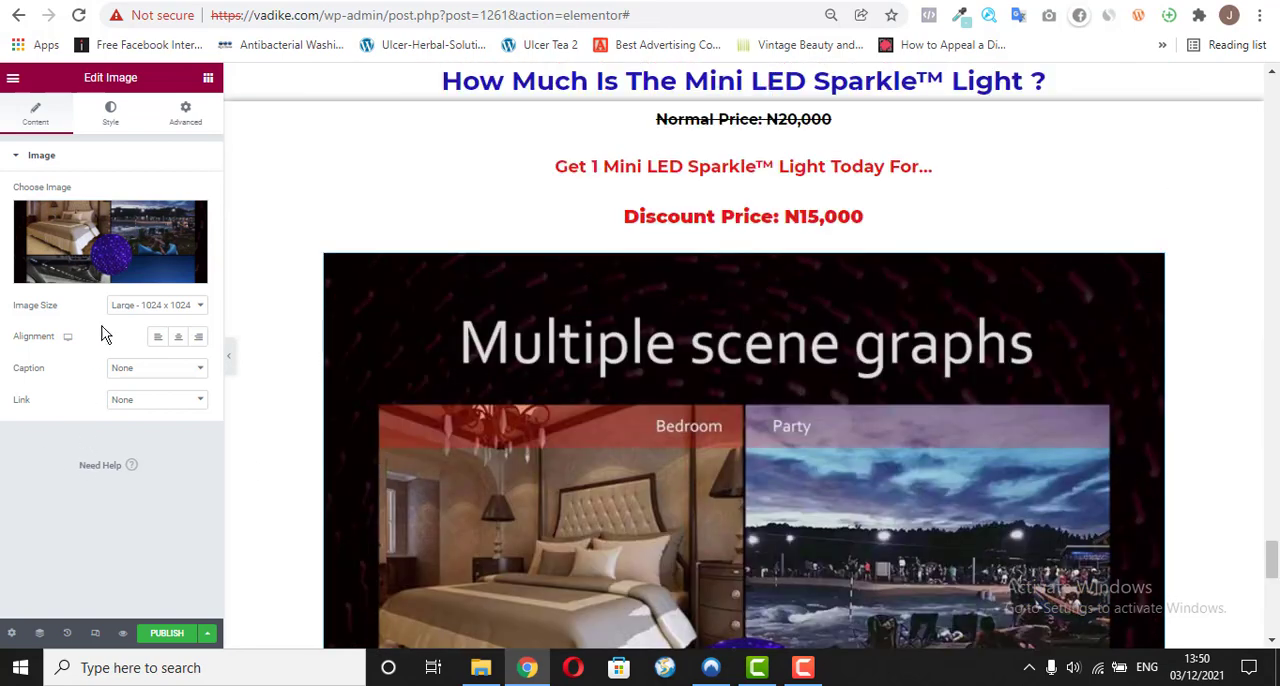
Step: Replace the pricing section's image with the media library picture of the blue starlit car interior with the USB light
left_click(95, 279)
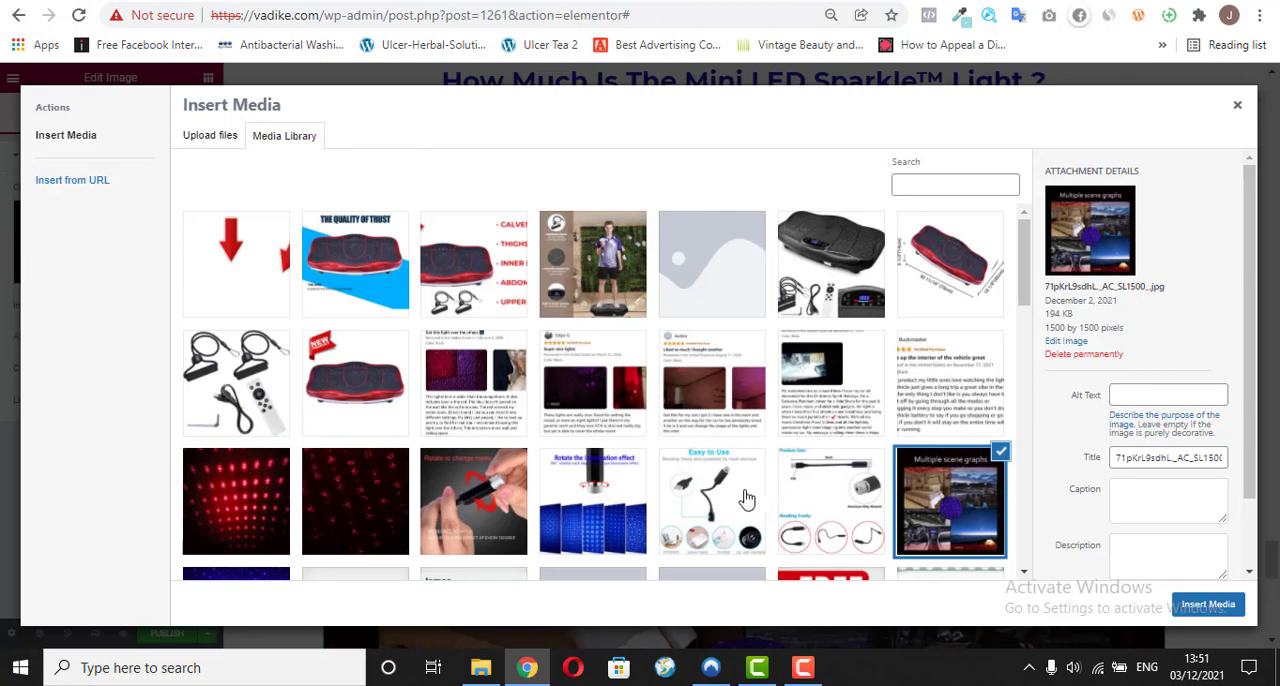
left_click(600, 511)
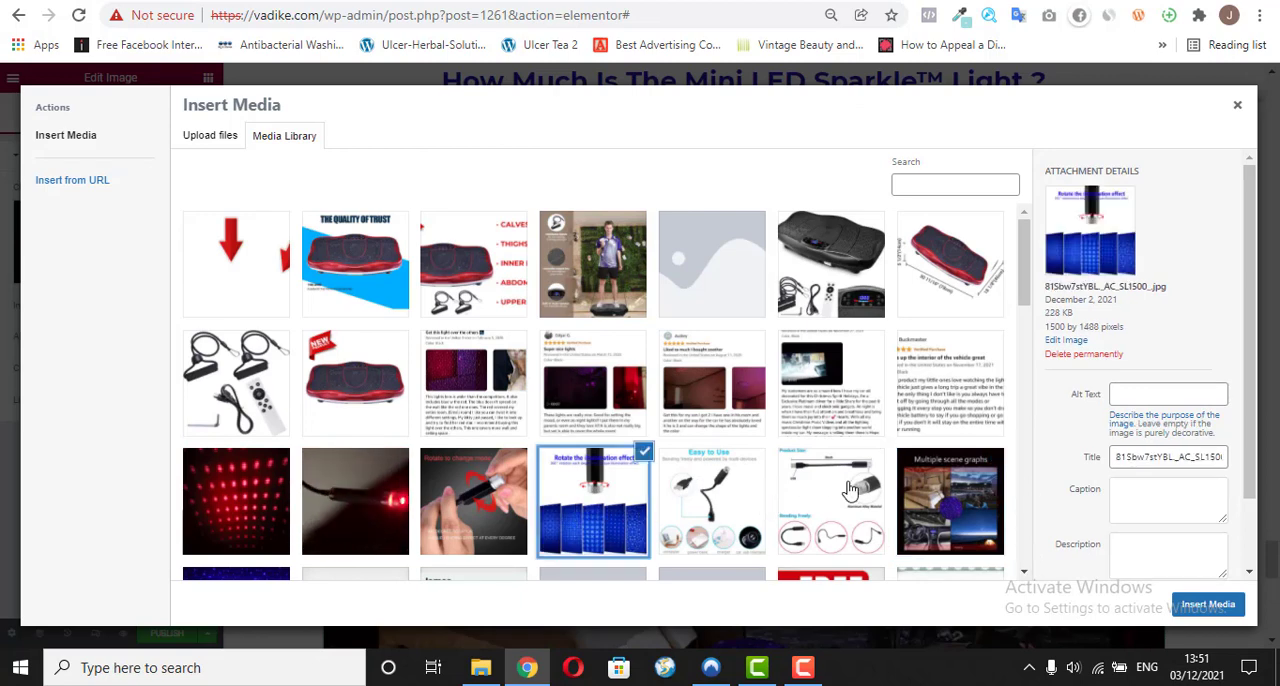
left_click(1248, 572)
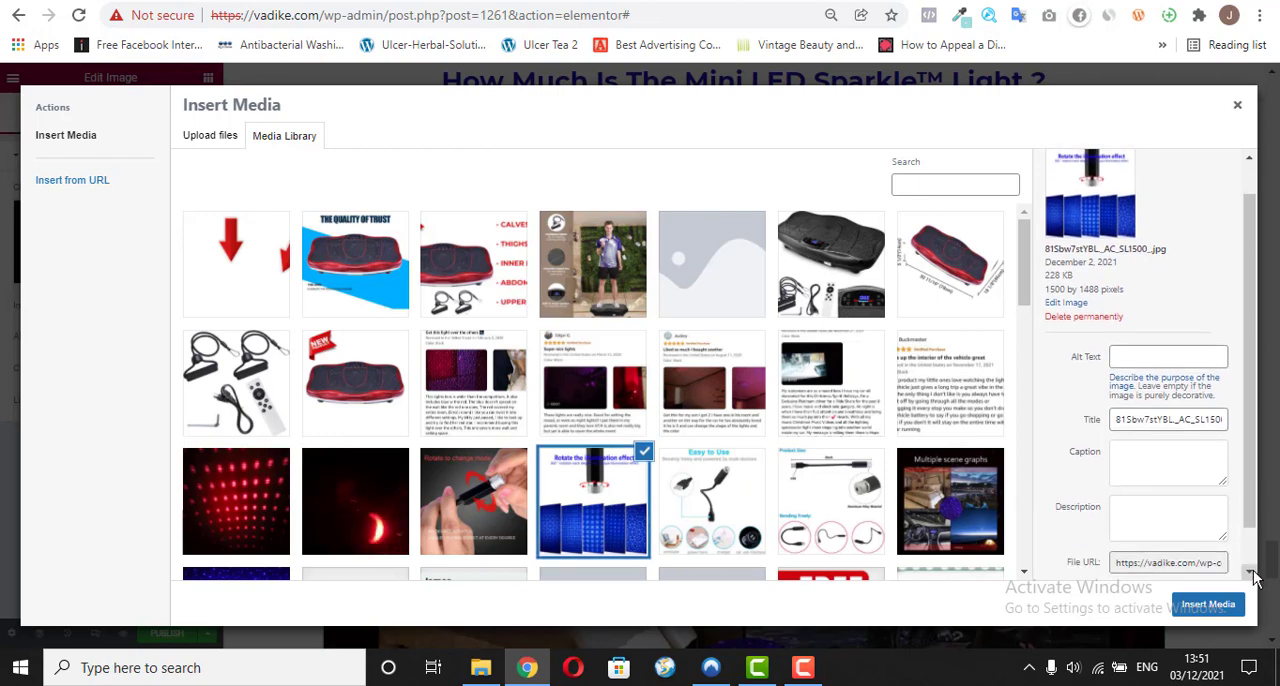
left_click(1022, 575)
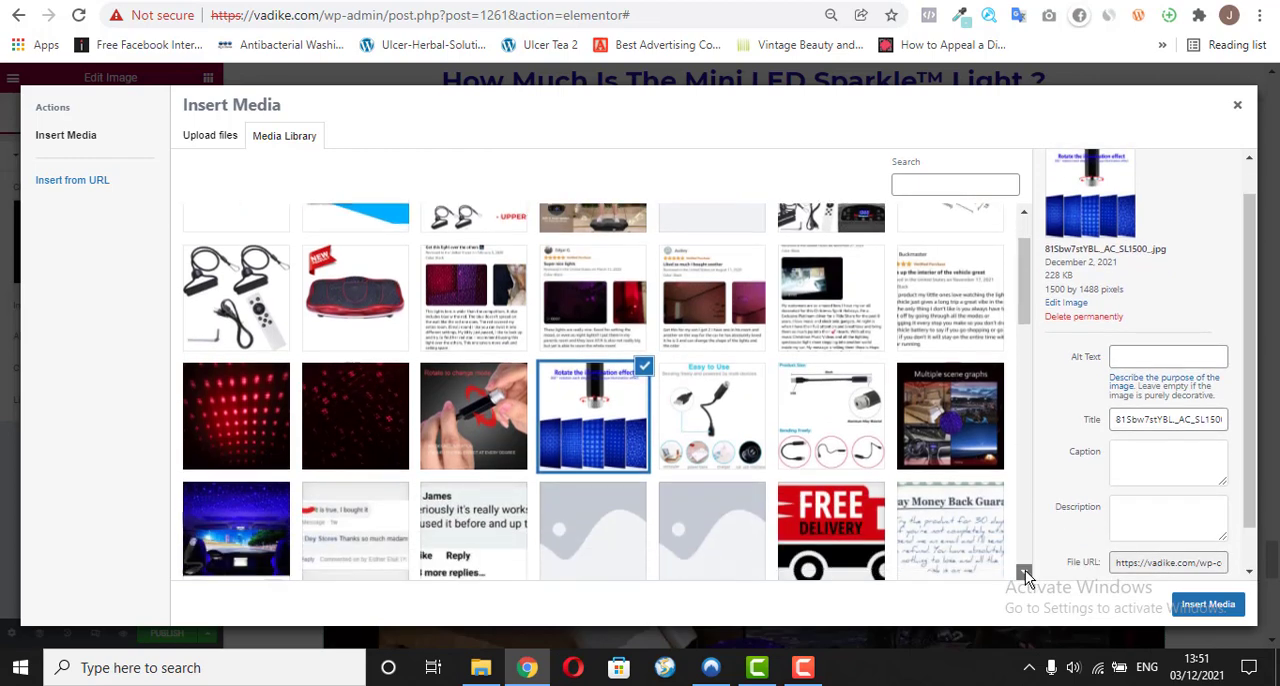
left_click(206, 518)
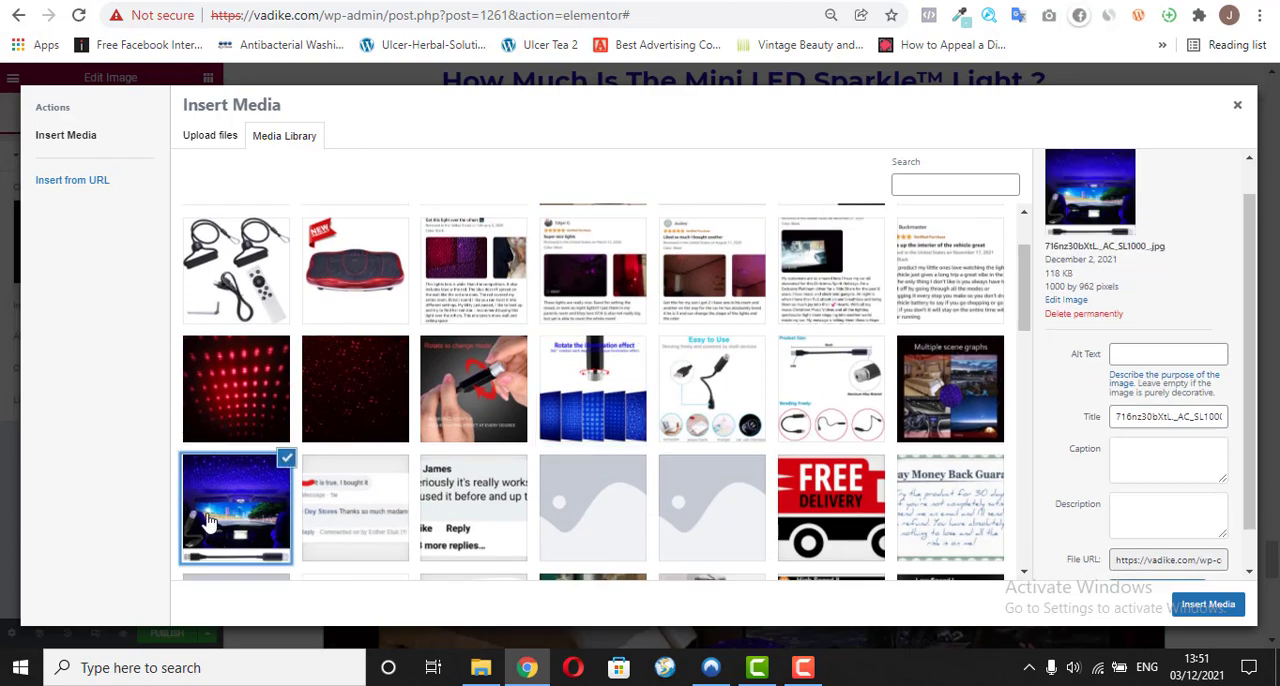
left_click(1219, 605)
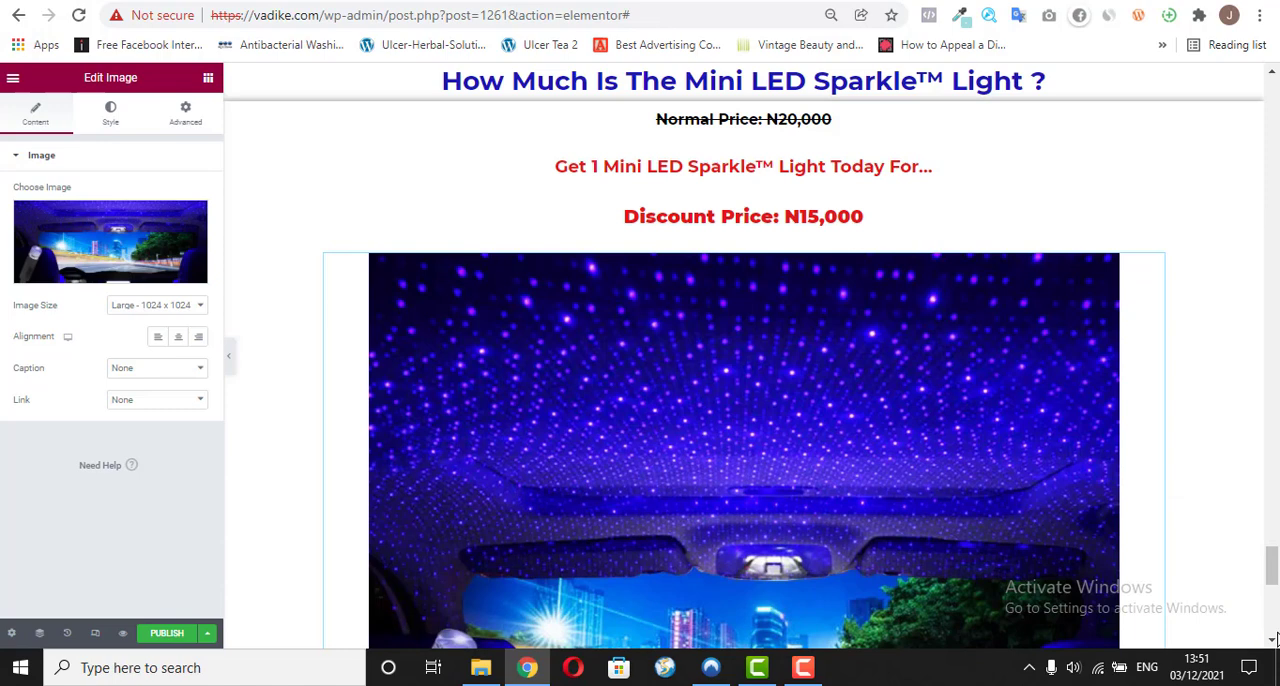
Step: Replace the "Normal Price: N20,000" text below the image with "Get 2 Mini LED Sparkle™ Light (+1 Free Mini LED Sparkle™ Light)" and make it bold
scroll(1272, 641, "down", 6)
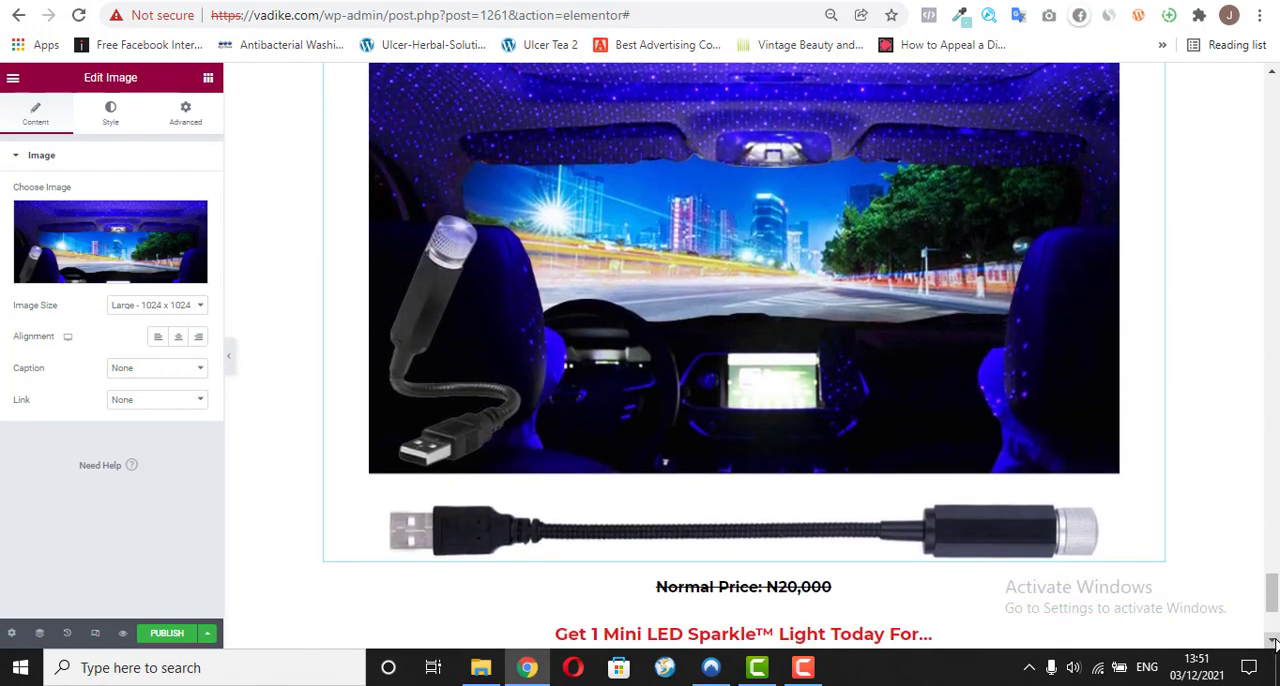
scroll(1272, 641, "down", 2)
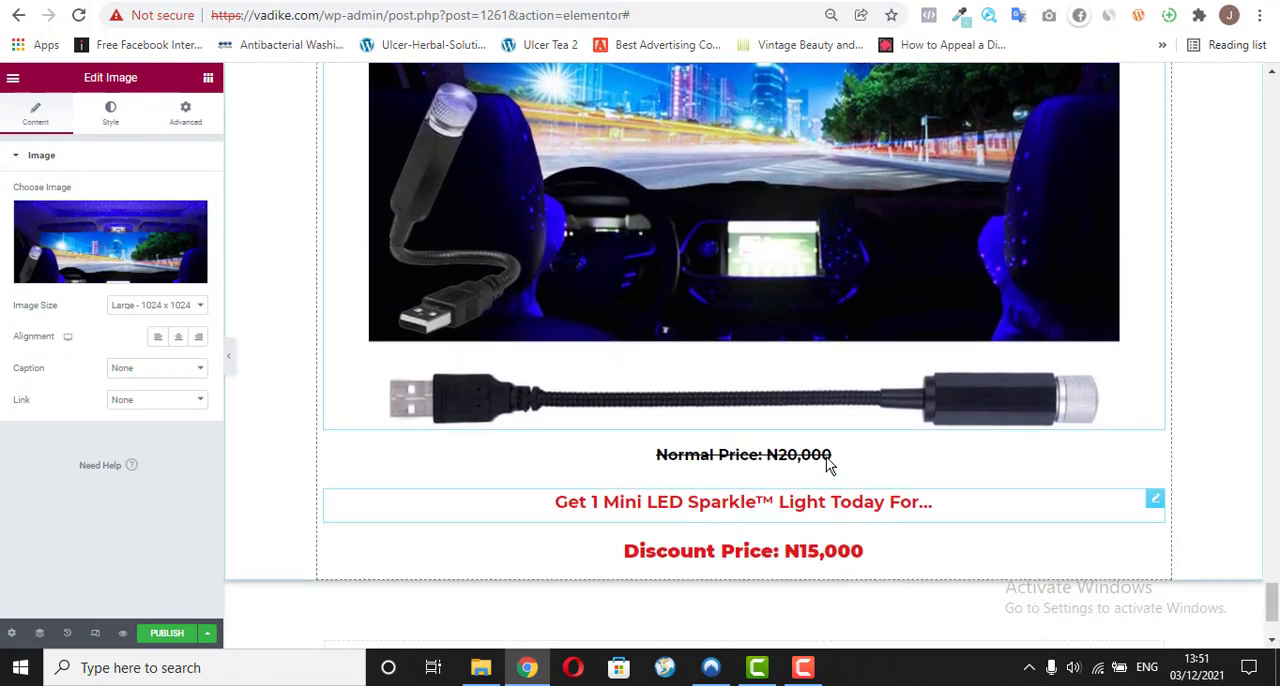
left_click(757, 458)
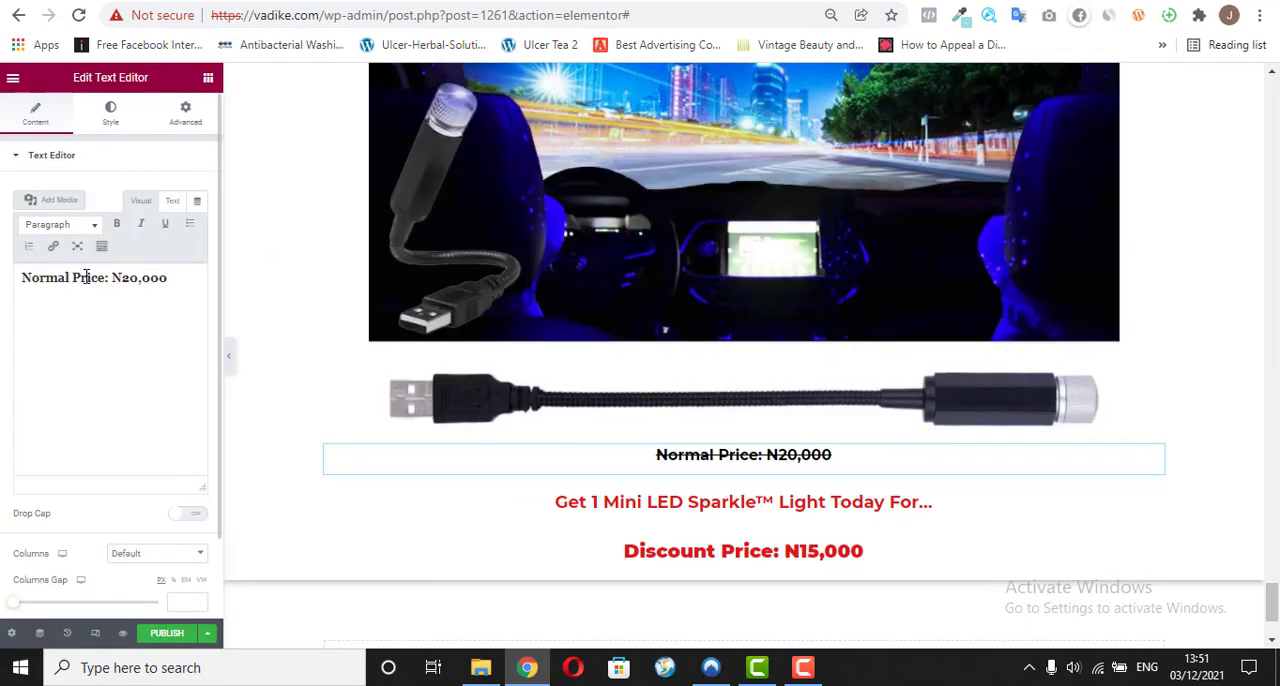
double_click(88, 277)
triple_click(86, 277)
right_click(83, 278)
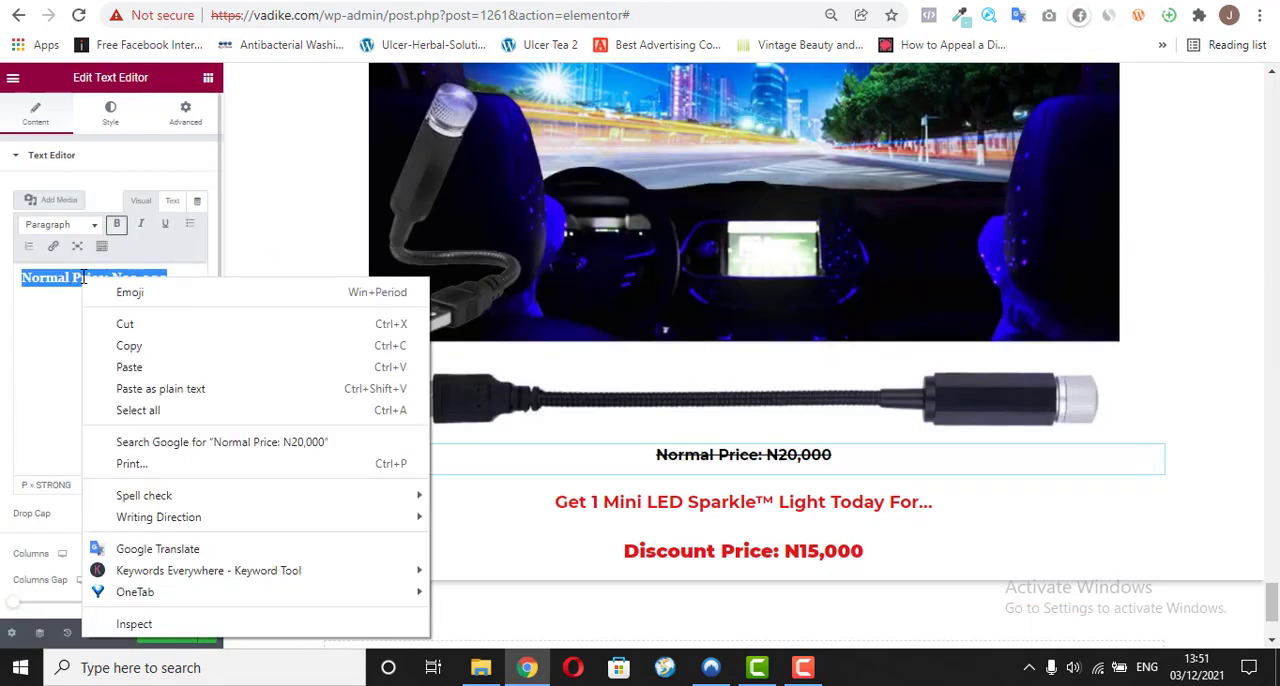
left_click(141, 390)
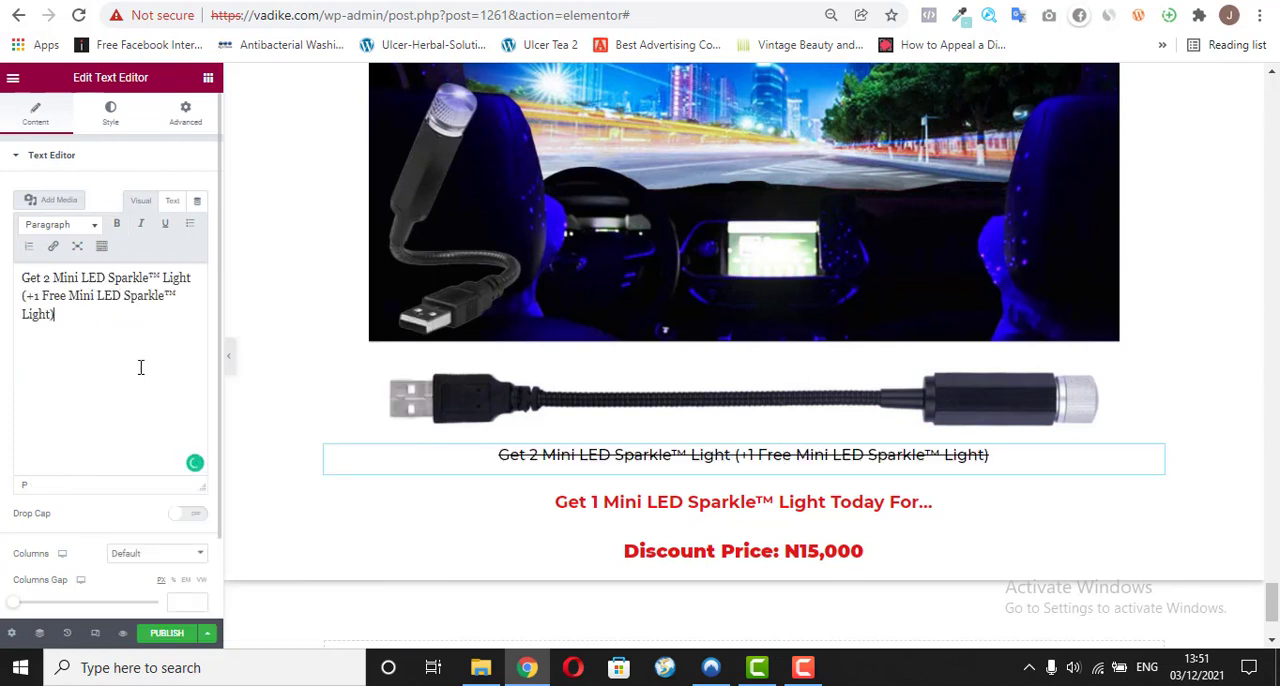
triple_click(77, 298)
left_click(116, 224)
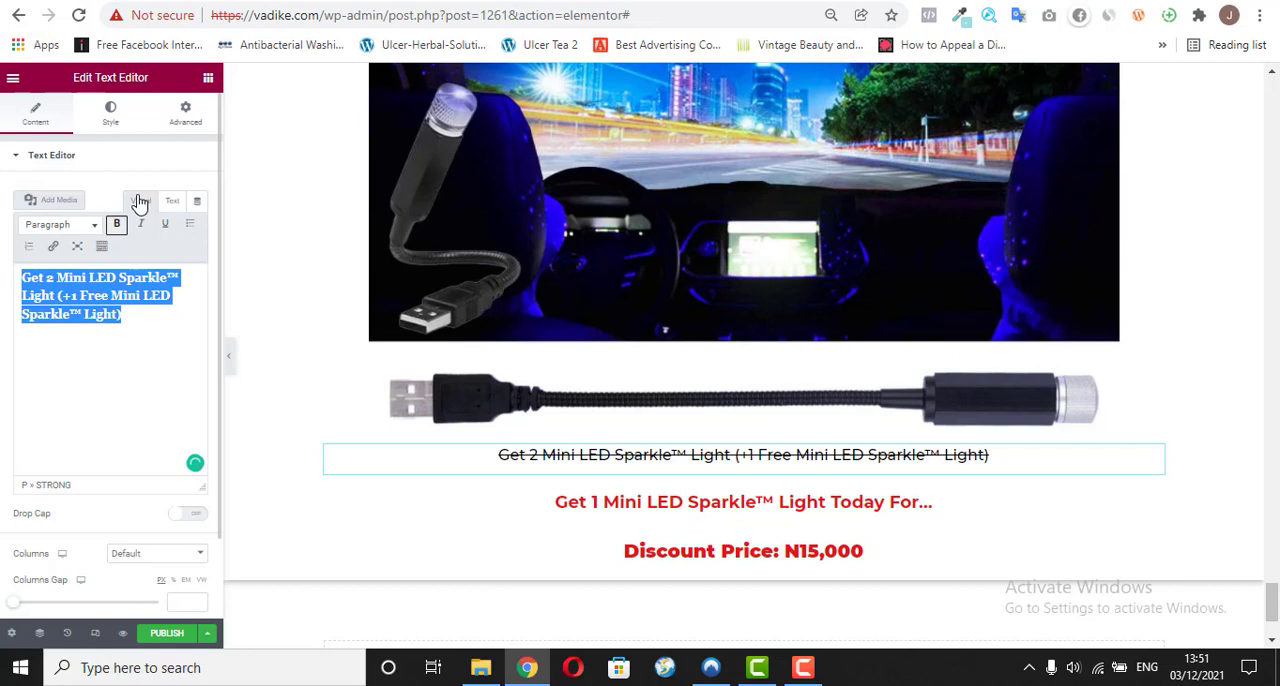
Step: Reset the text decoration of the "Get 2 Mini LED Sparkle™ Light" line below the image to Default
left_click(106, 114)
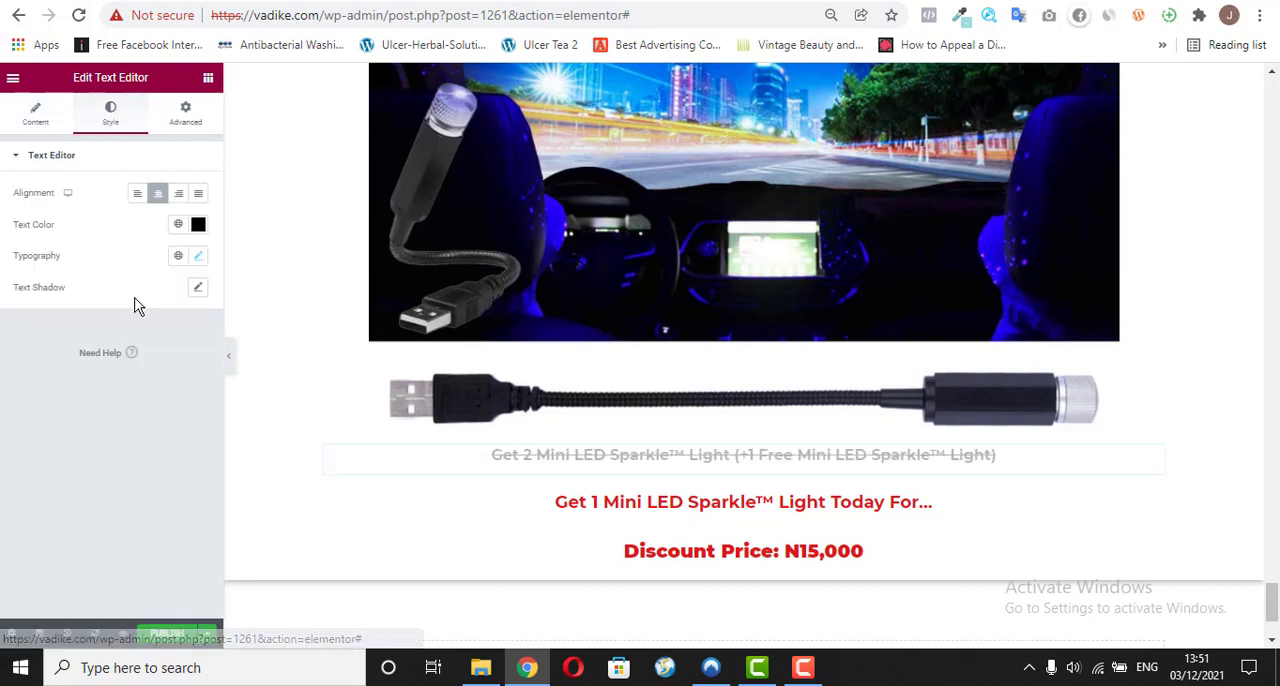
left_click(199, 260)
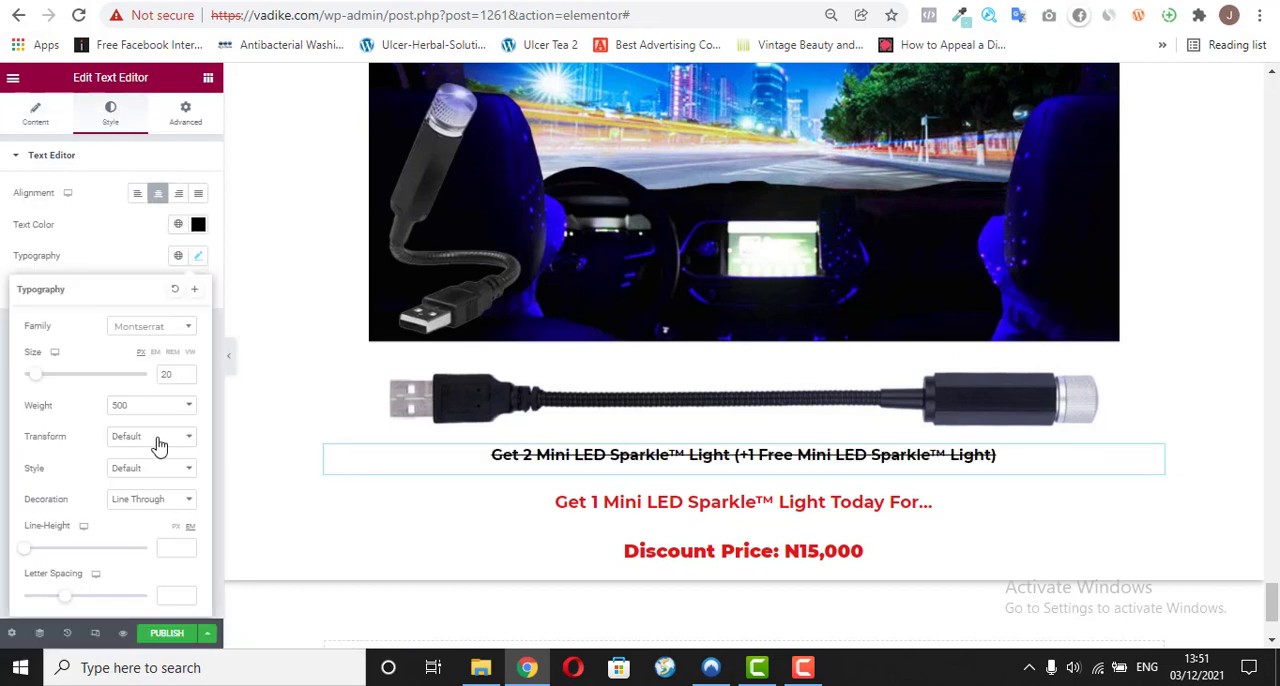
left_click(148, 506)
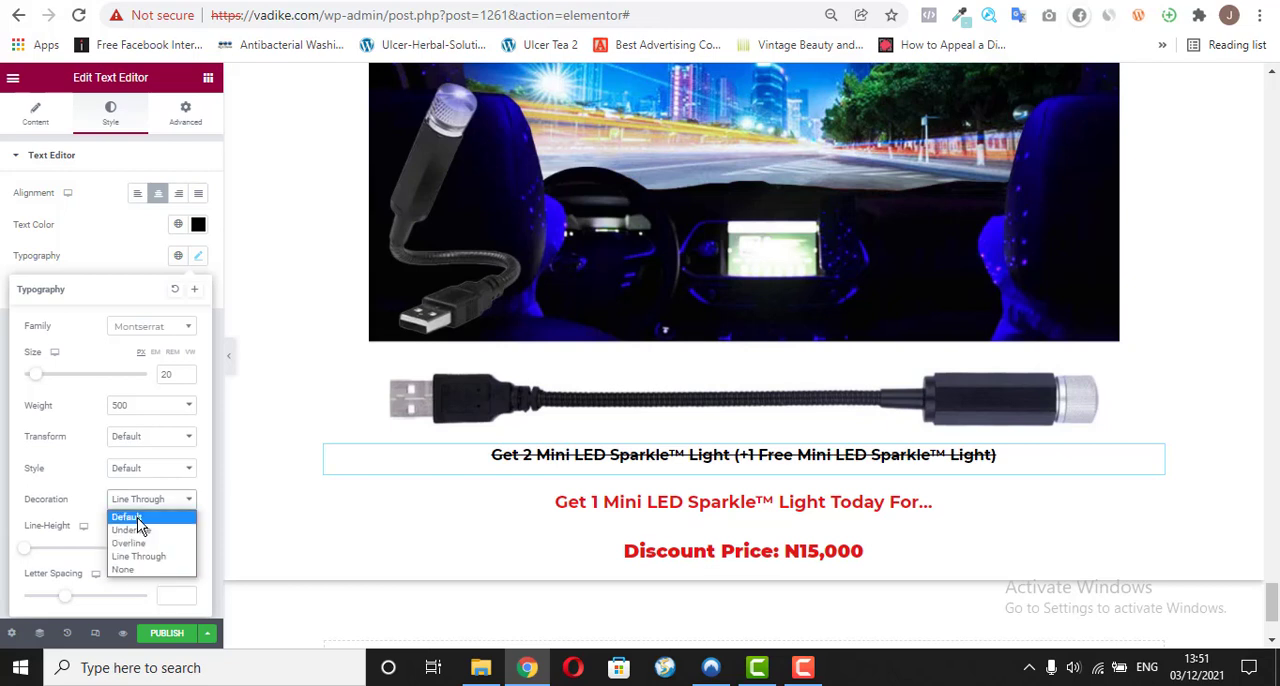
left_click(146, 516)
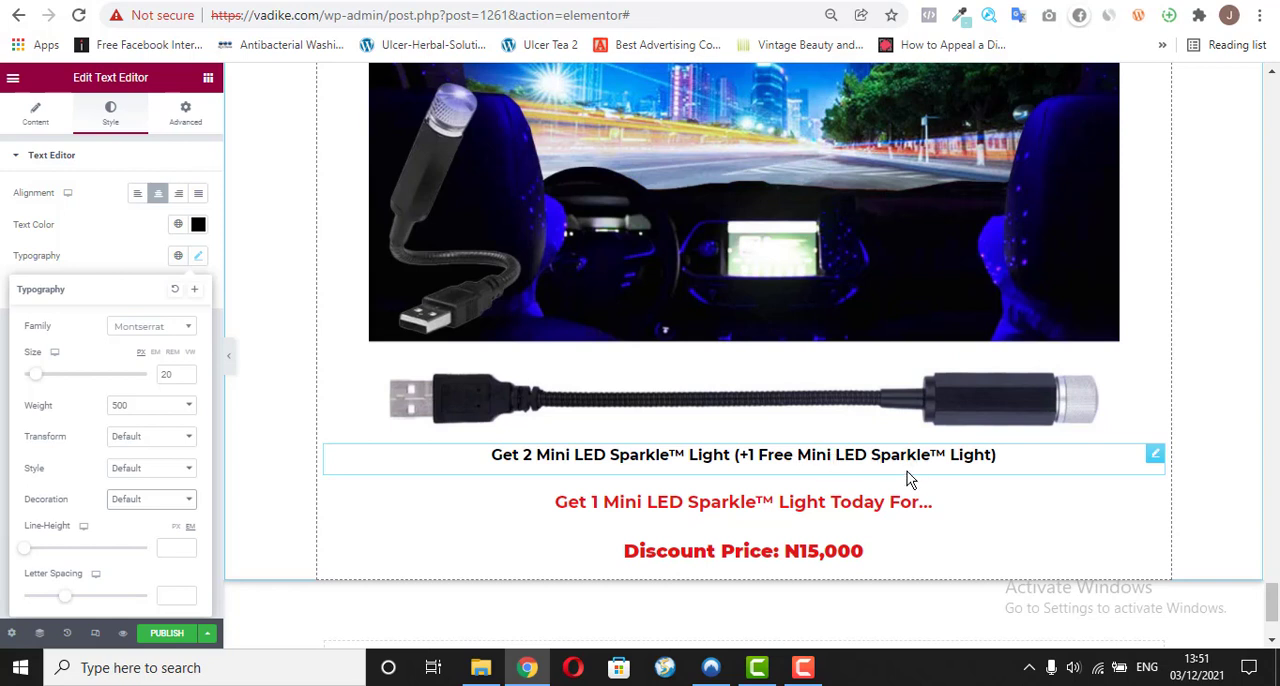
Step: Copy the struck-through "Normal Price: N45,000" line from the reference page vadike.com/o/
left_click(587, 507)
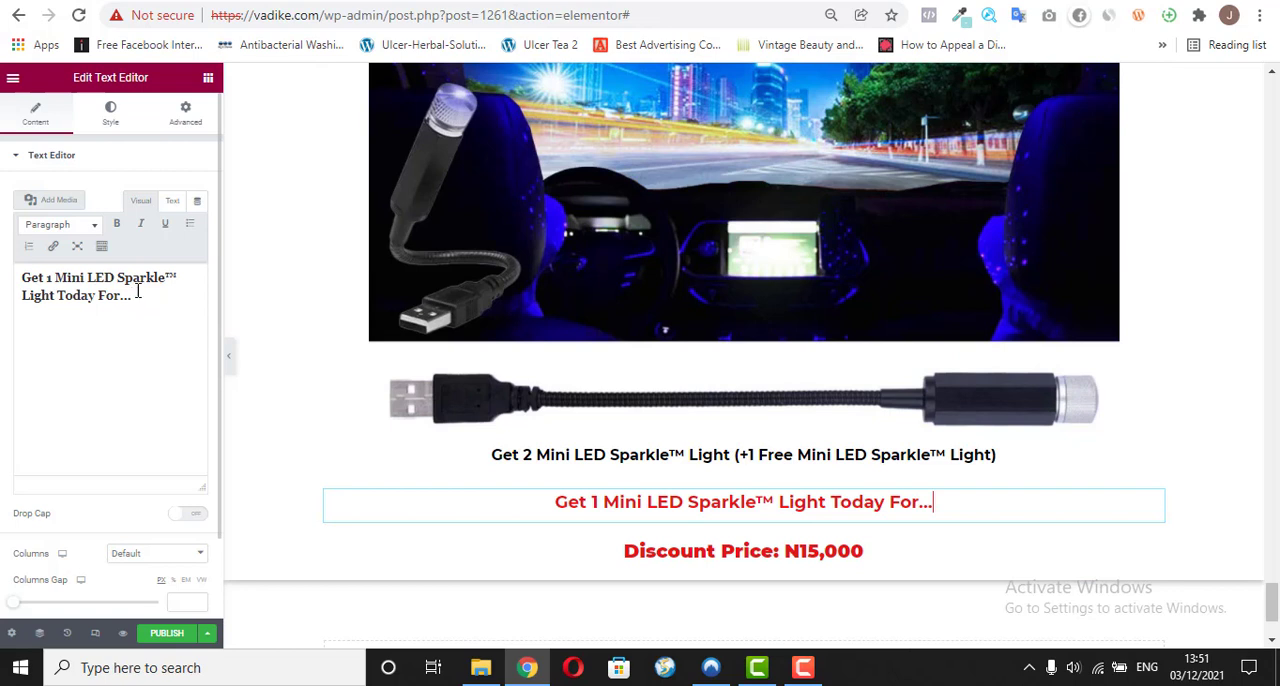
left_click(476, 2)
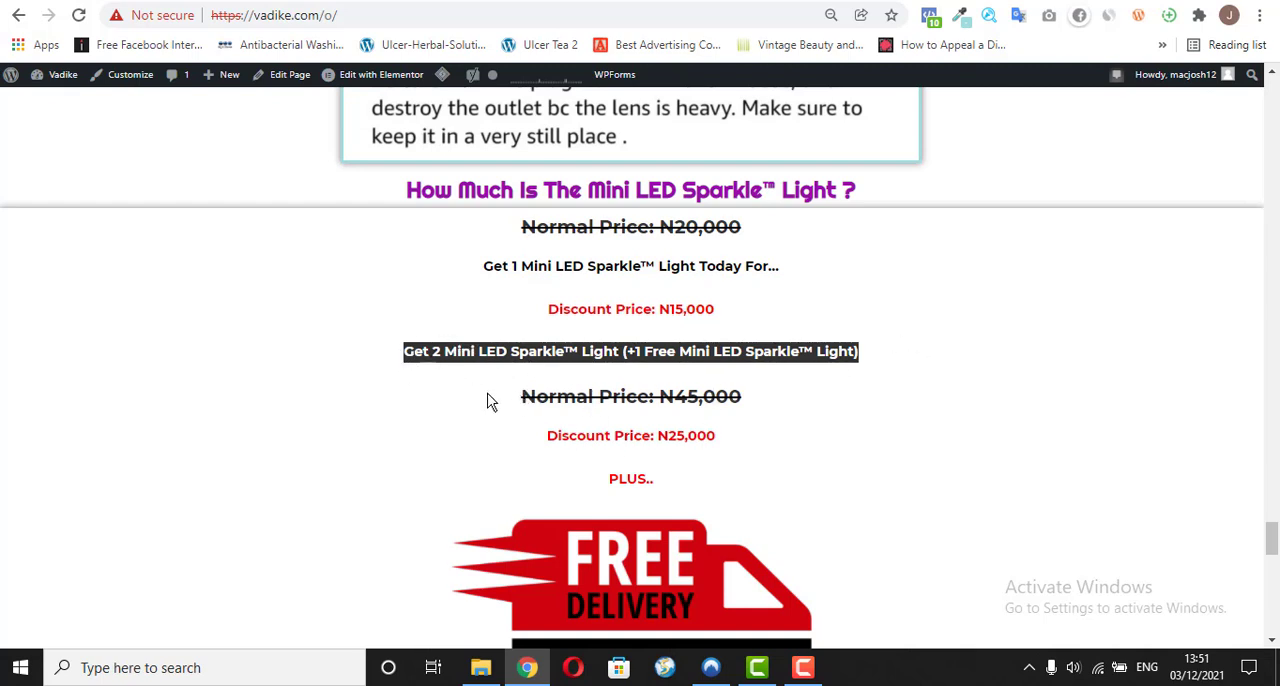
left_click_drag(531, 391, 746, 402)
key("ctrl+c")
left_click(757, 409)
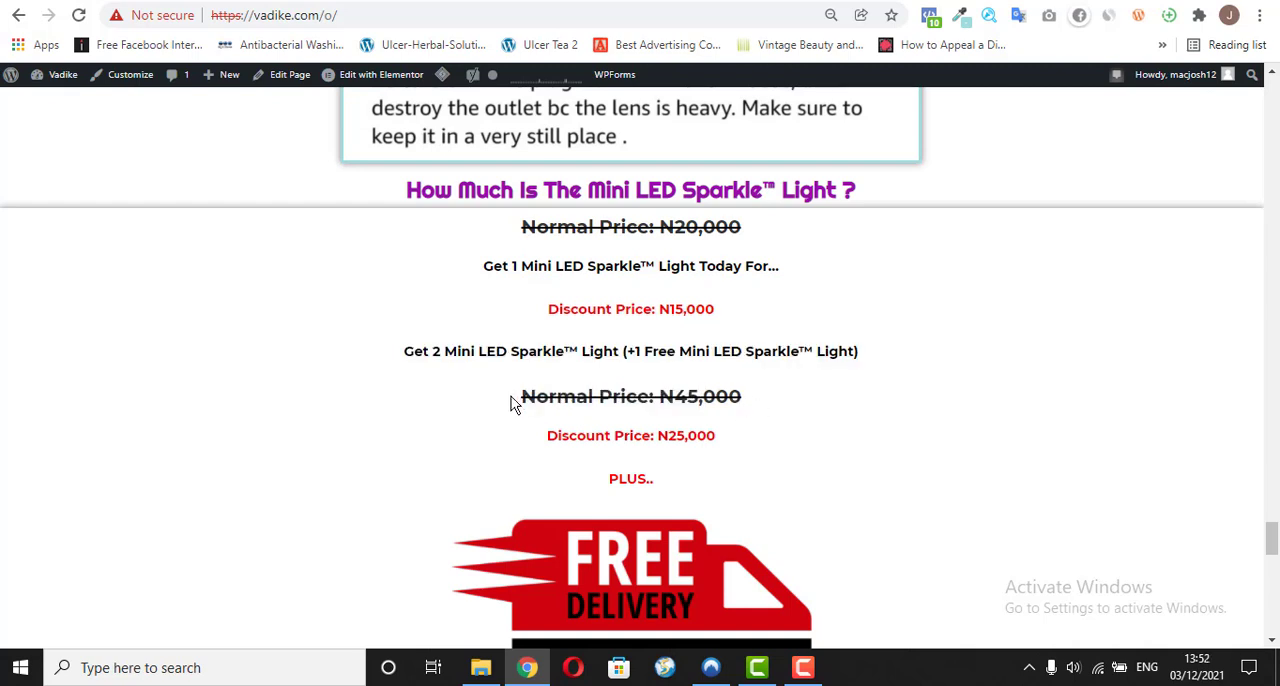
left_click_drag(511, 402, 747, 400)
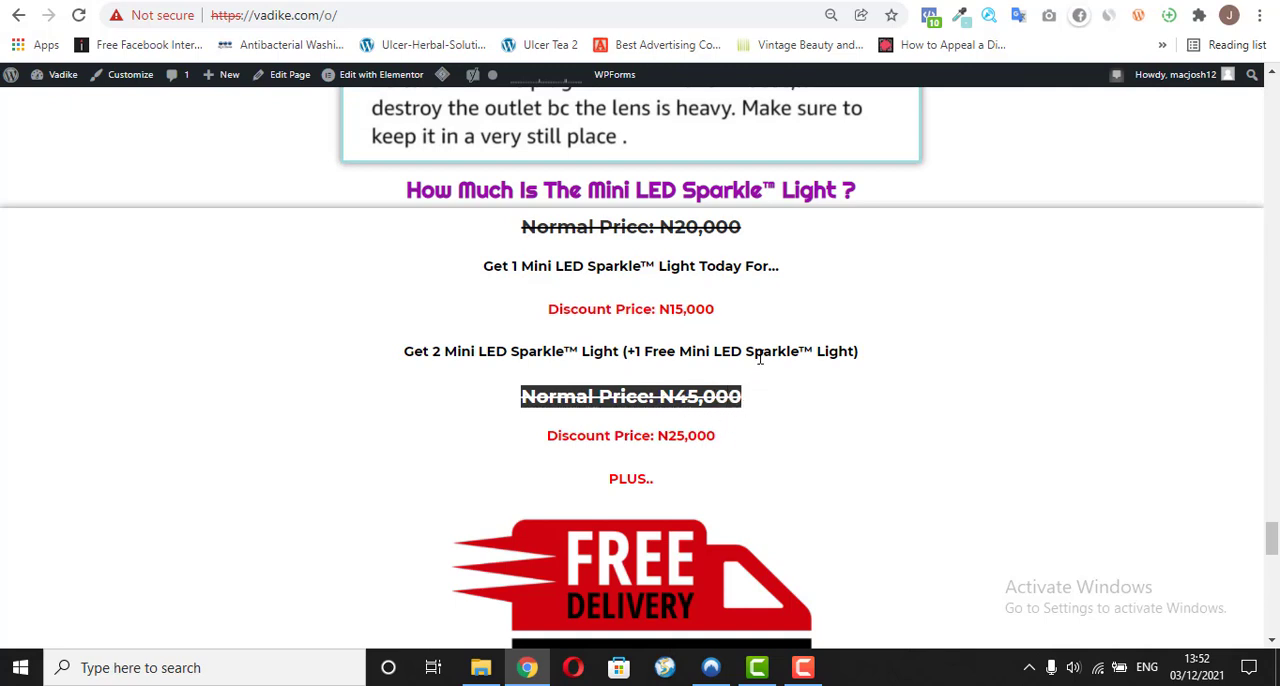
Step: Back in the page editor, replace the "Get 2 Mini LED Sparkle™ Light" text below the image with "Normal Price: N45,000", keeping the copied formatting
left_click(410, 2)
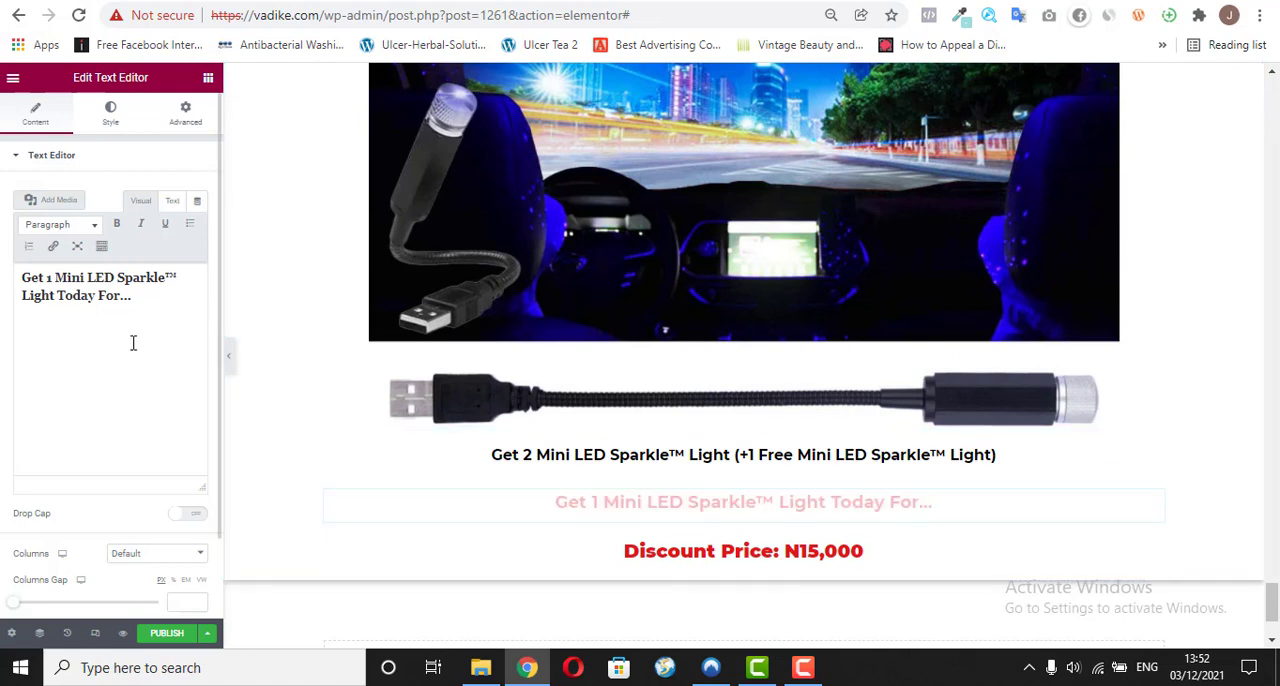
left_click(432, 465)
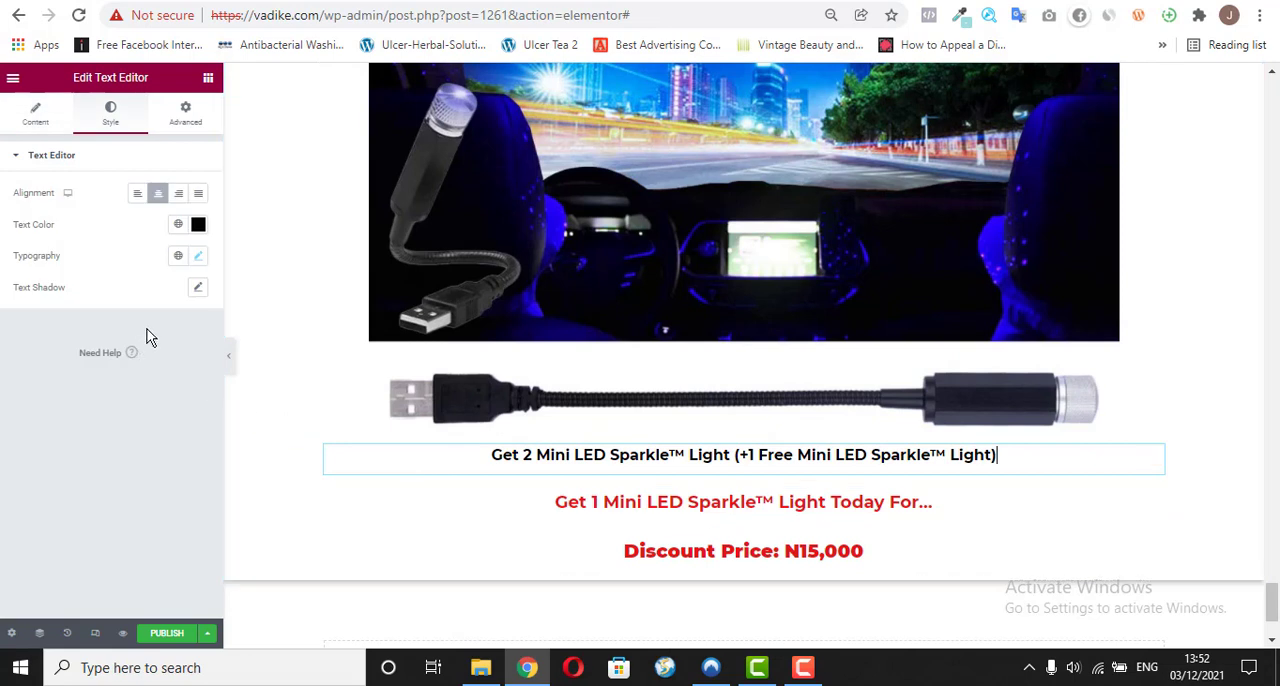
left_click(27, 128)
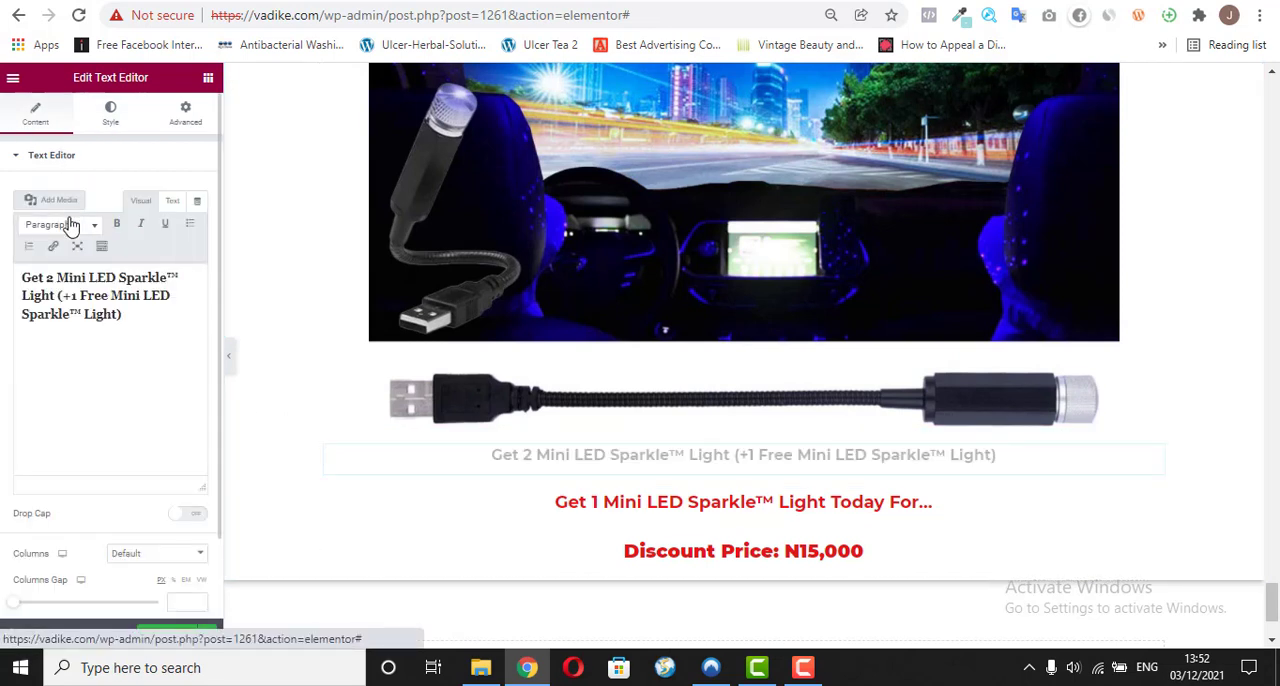
triple_click(68, 297)
right_click(68, 297)
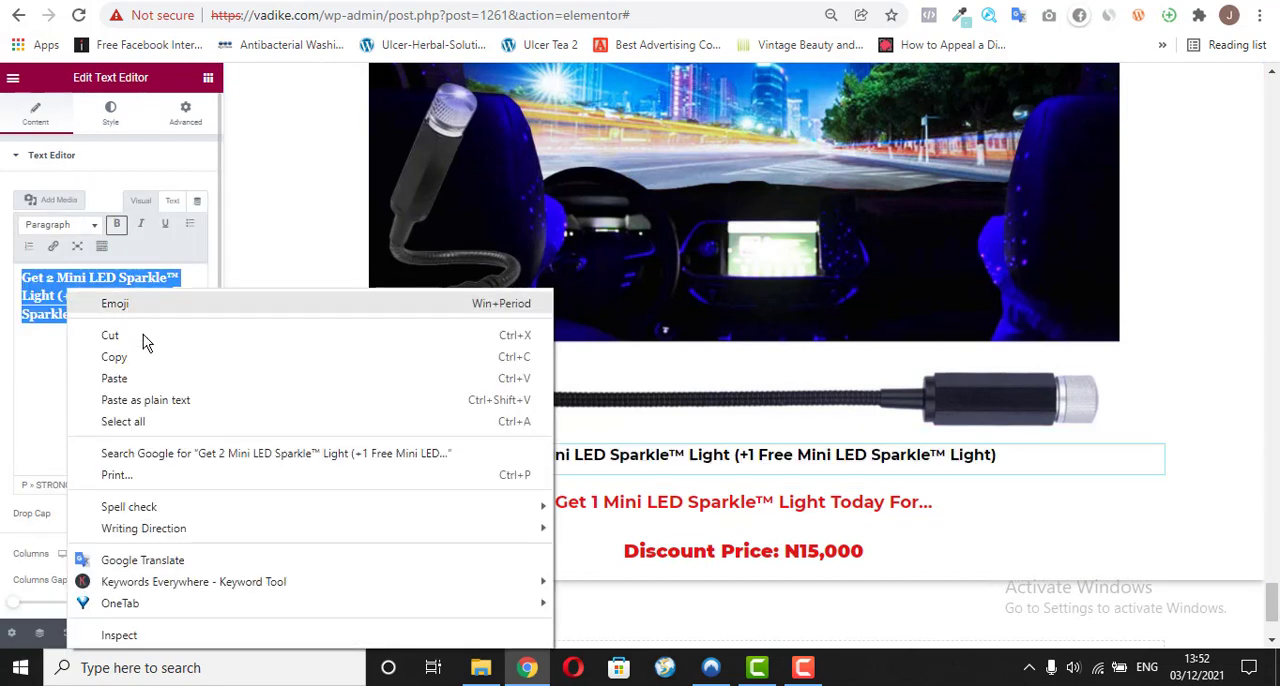
left_click(143, 378)
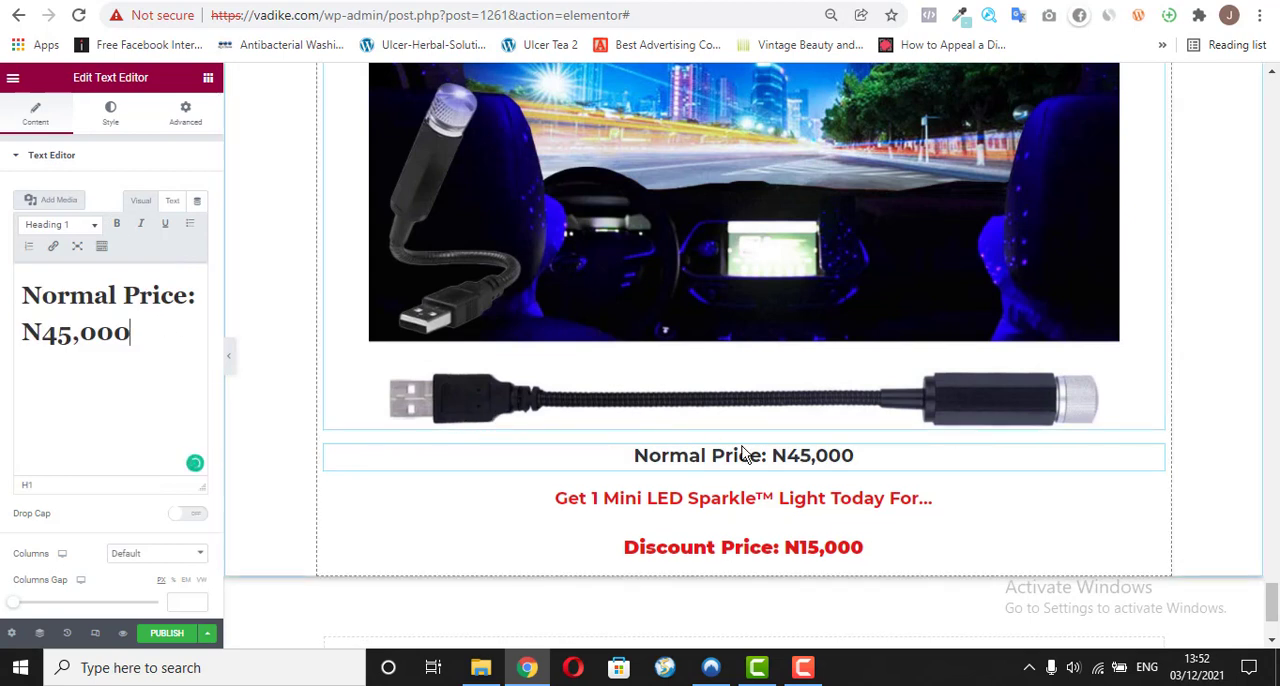
Step: Set the "Normal Price: N45,000" decoration to Line Through and move the "Get 1 Mini LED Sparkle™ Light Today For…" widget above it
left_click(112, 114)
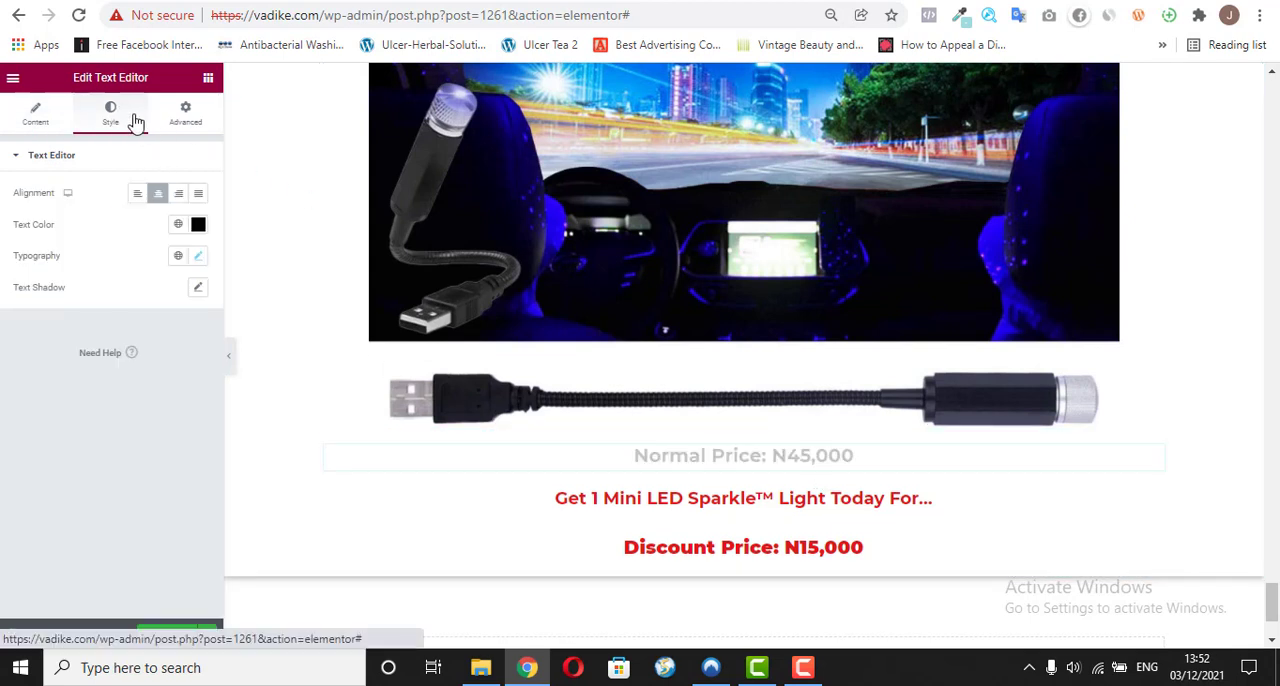
left_click(199, 257)
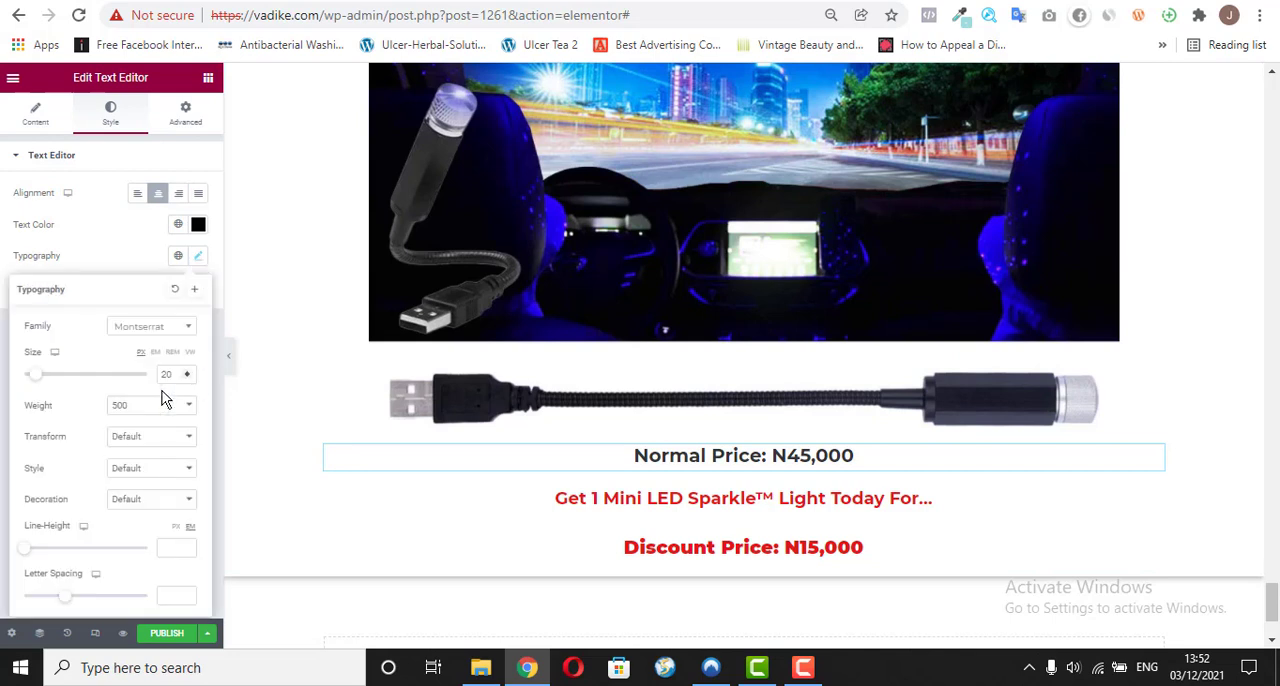
left_click(148, 500)
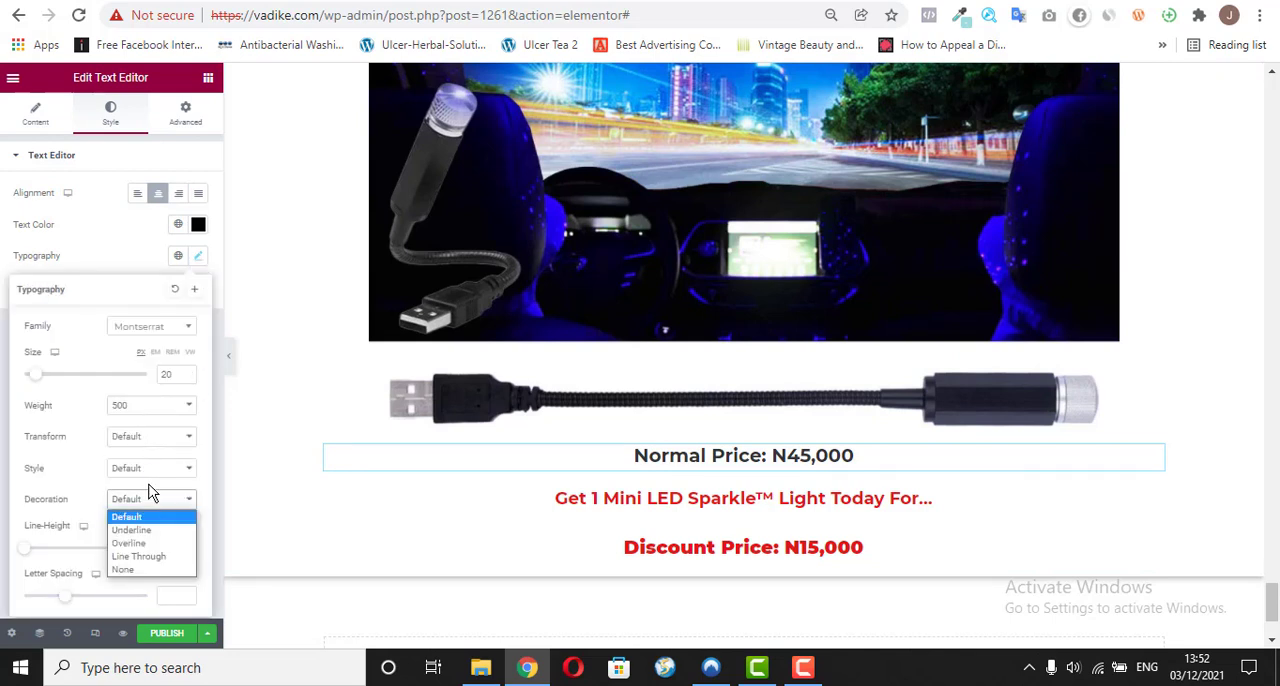
left_click(129, 554)
left_click(111, 241)
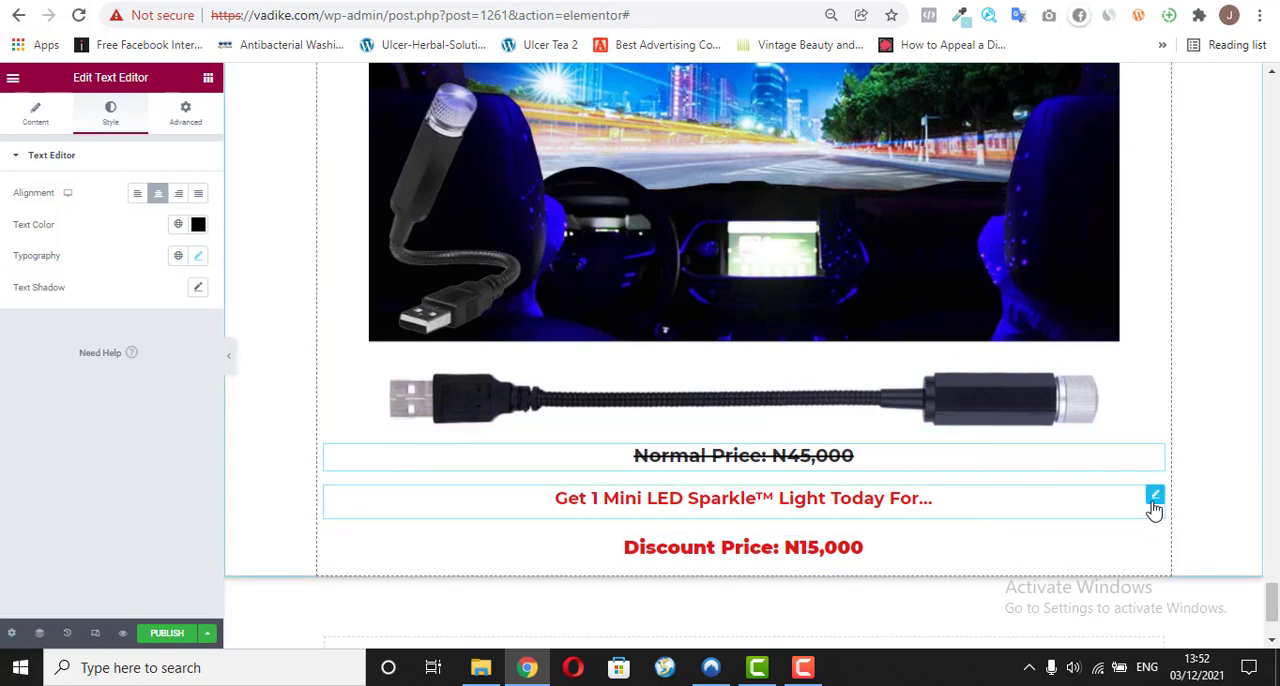
left_click_drag(1155, 497, 1123, 440)
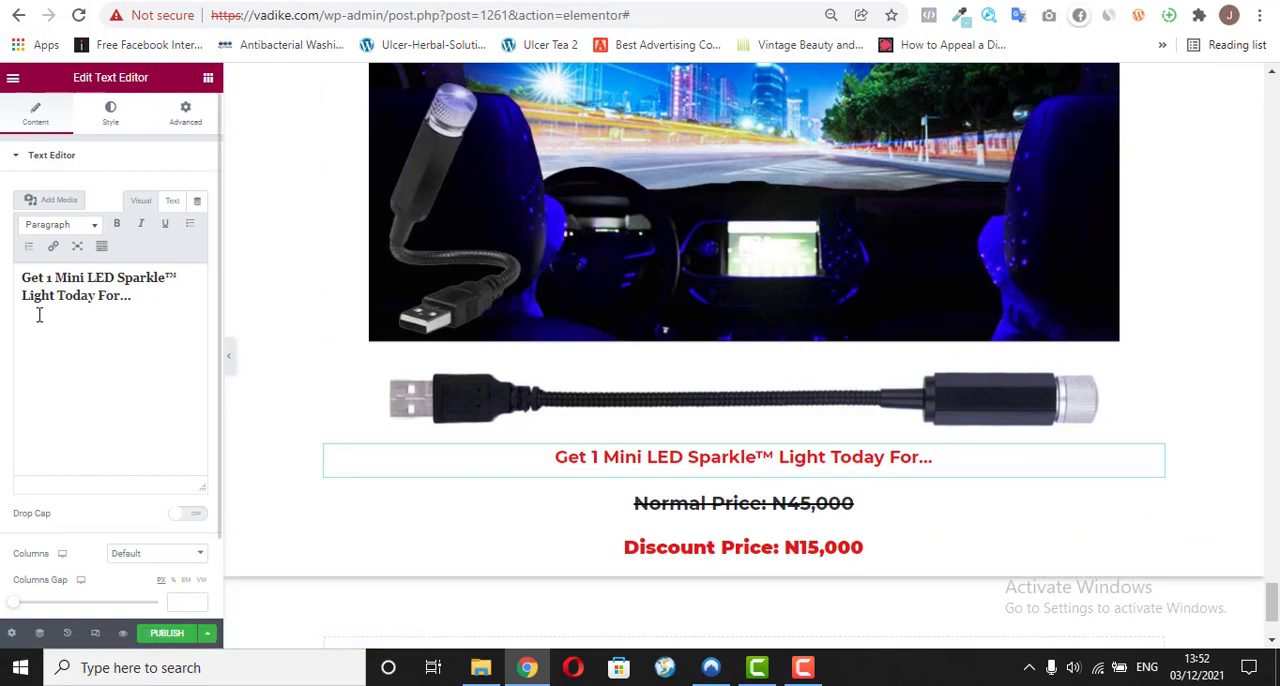
Step: Select the moved "Get 1" text for replacement and copy "Get 2 Mini LED Sparkle™ Light (+1 Free Mini LED Sparkle™ Light)" from the reference page
left_click(129, 293)
key("ctrl+a")
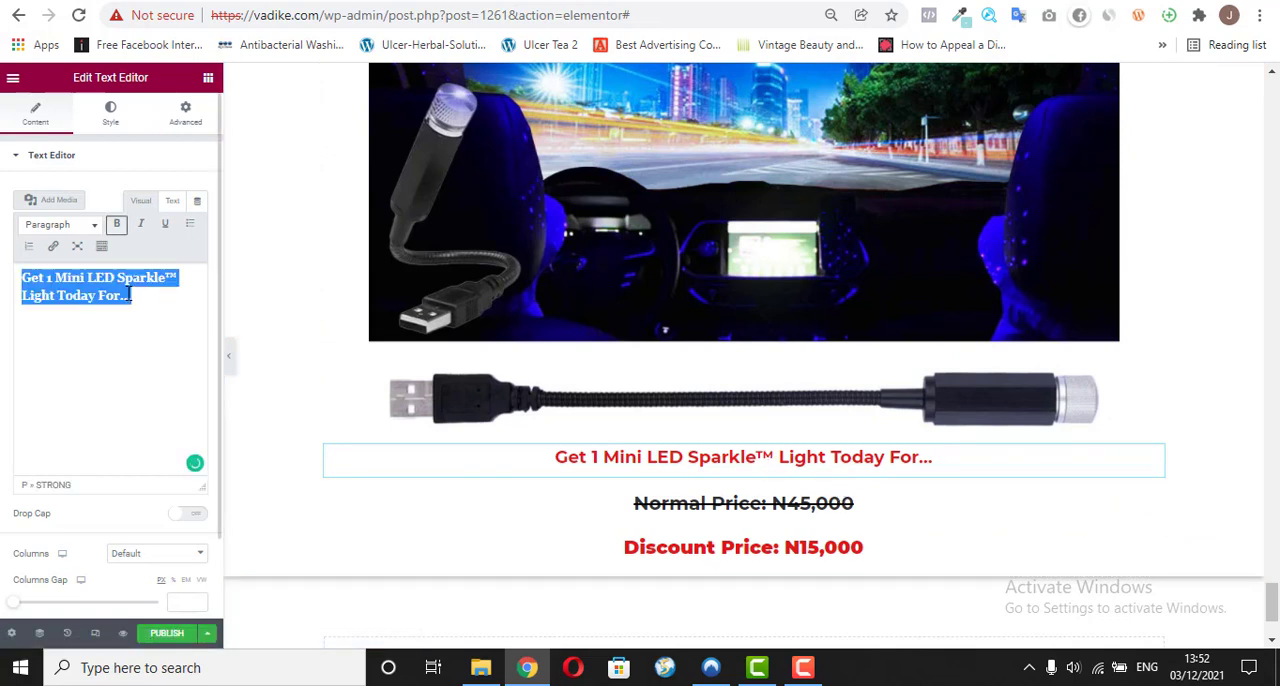
left_click(472, 1)
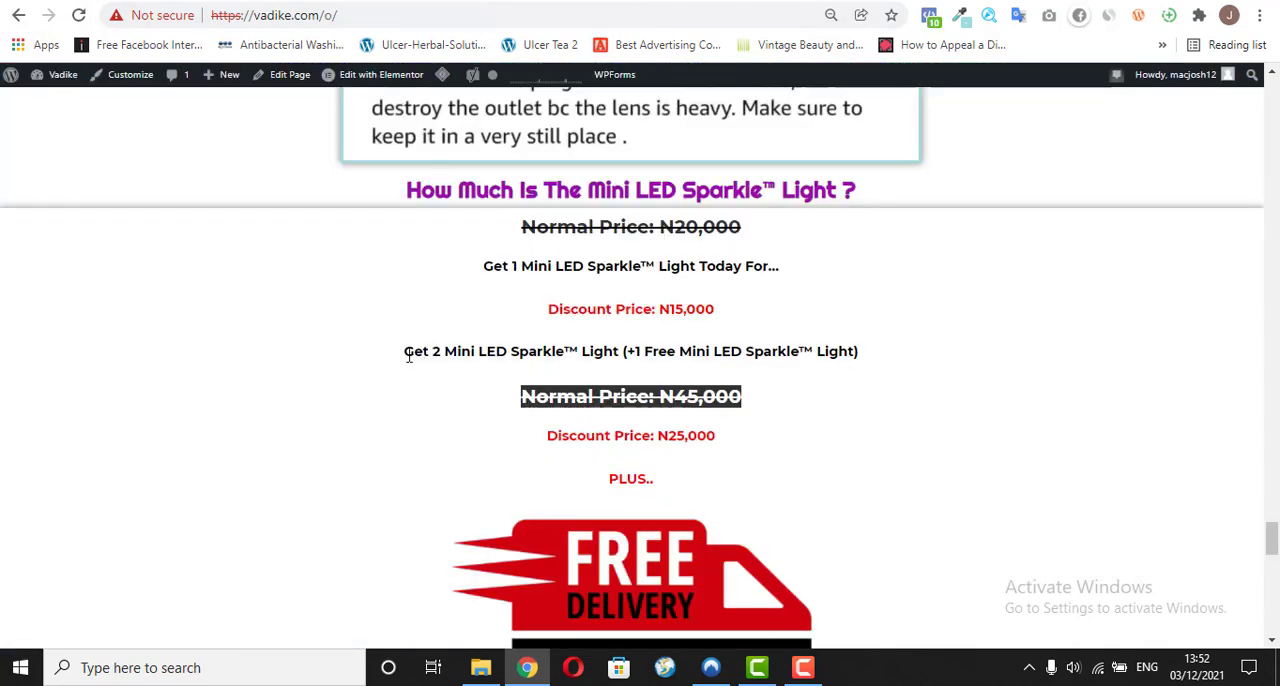
left_click_drag(408, 356, 858, 368)
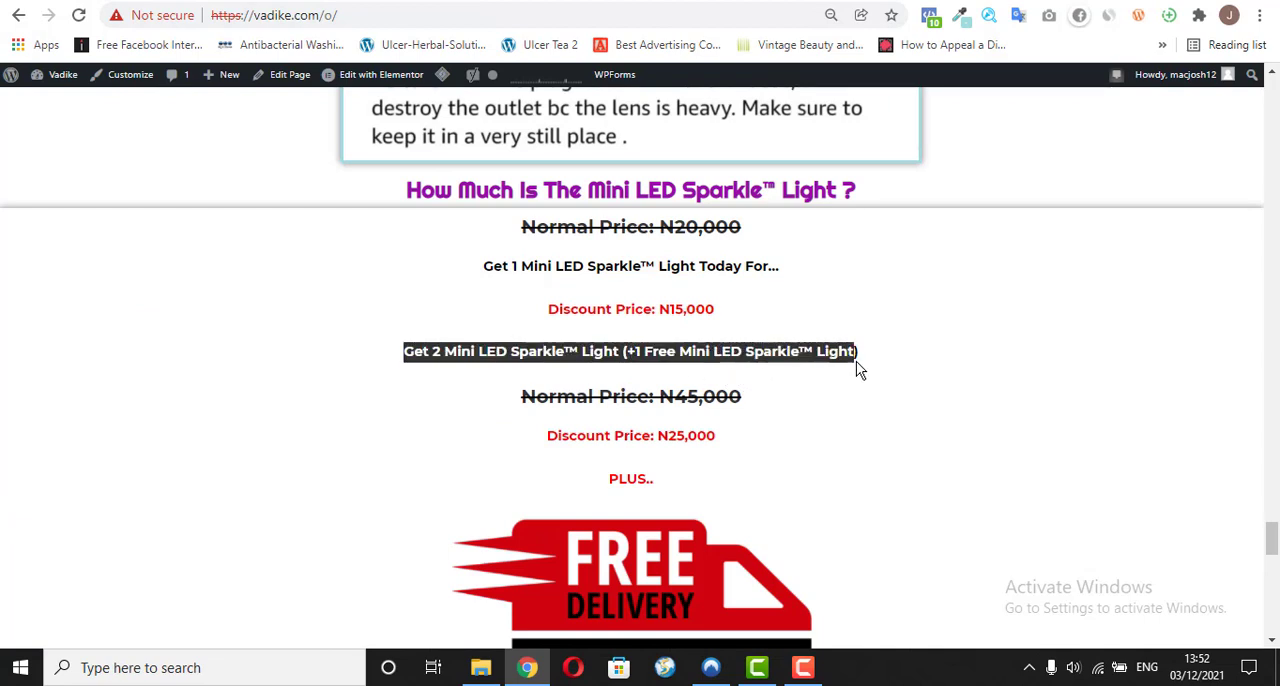
right_click(862, 366)
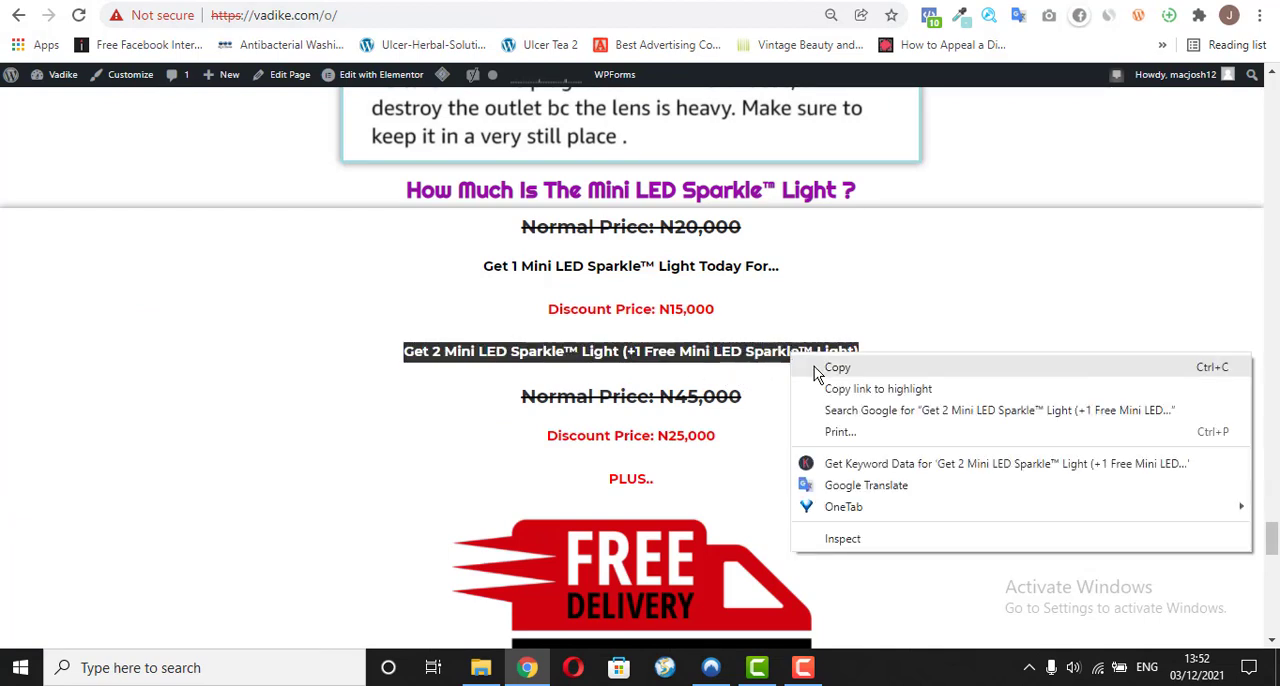
left_click(836, 367)
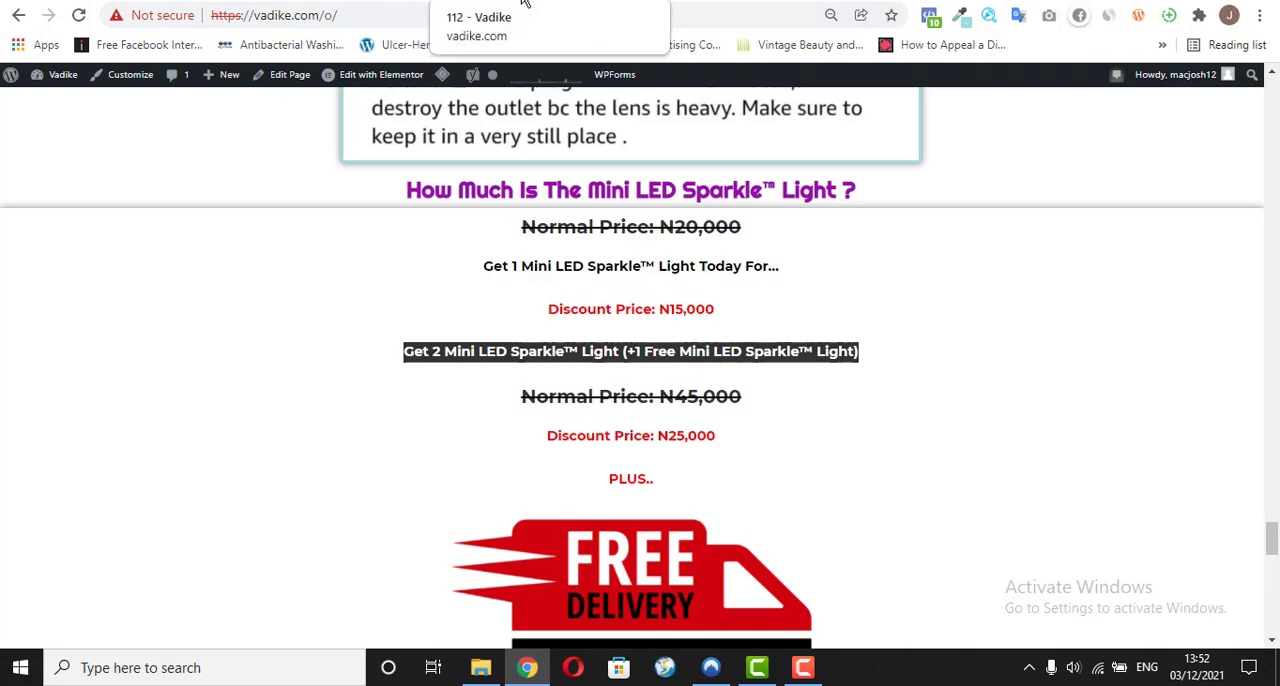
Step: Replace the "Get 1" text under the image with the copied "Get 2 Mini LED Sparkle™ Light" offer as plain text and make it bold
left_click(740, 3)
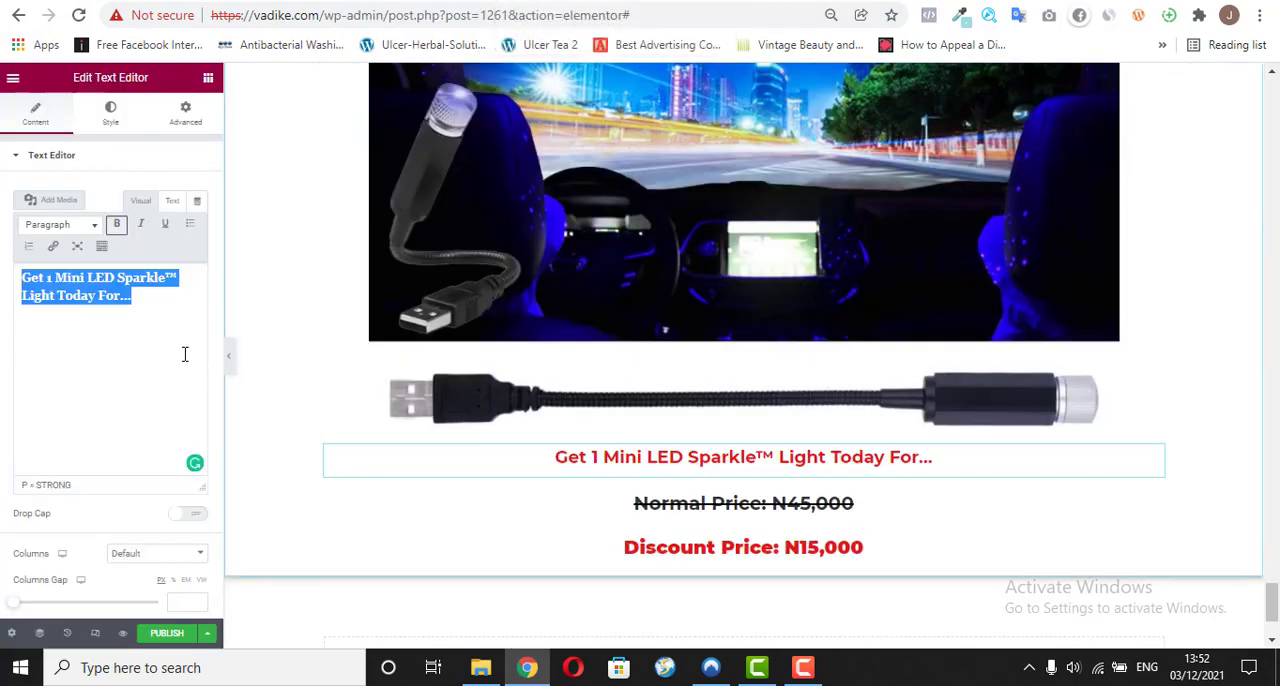
right_click(82, 282)
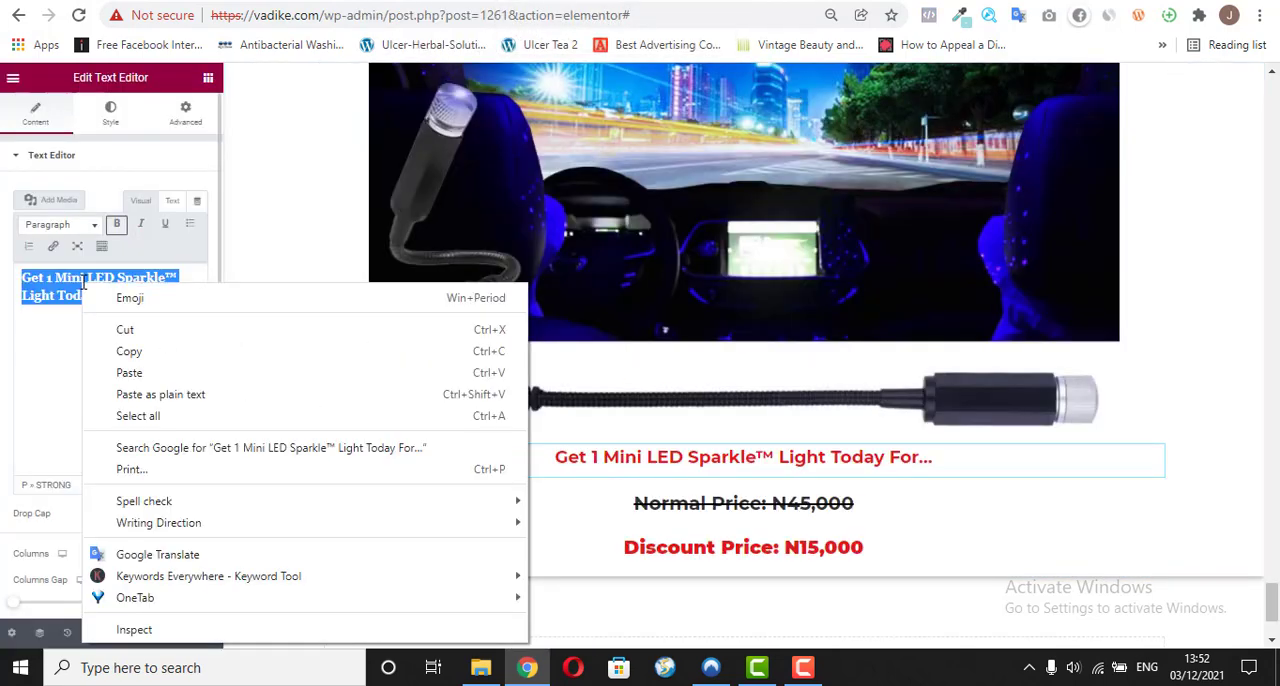
left_click(166, 394)
double_click(102, 298)
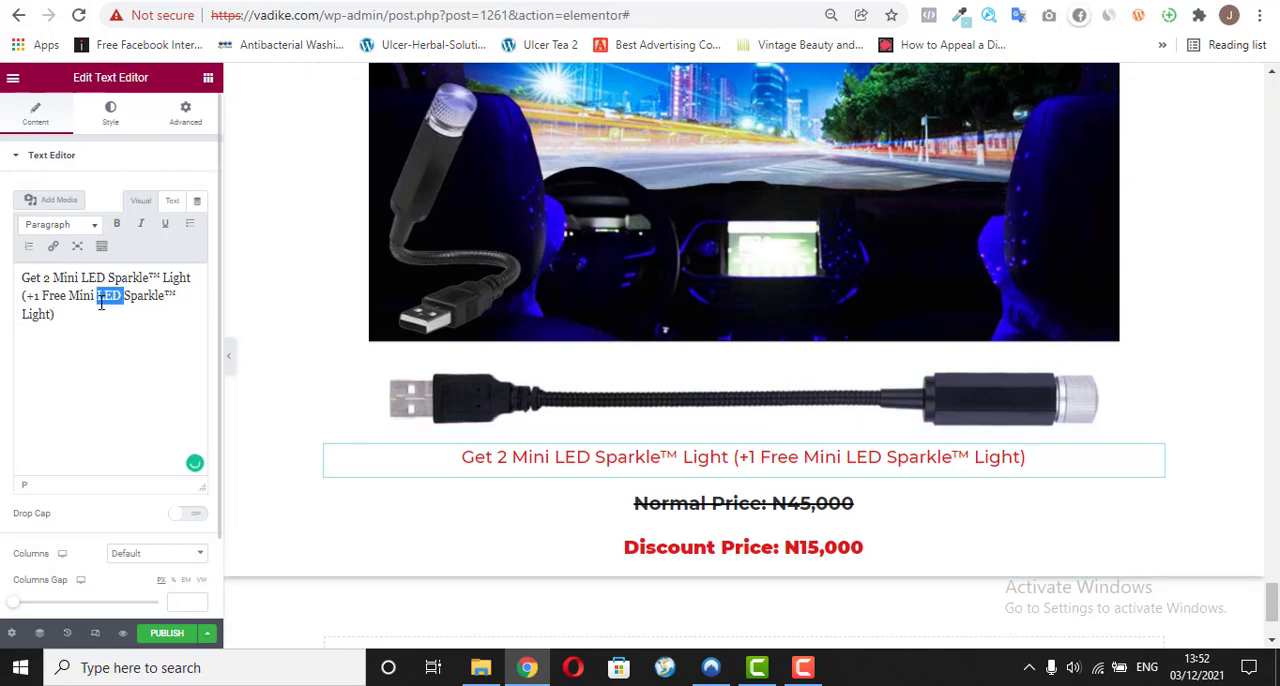
key("ctrl+a")
left_click(116, 224)
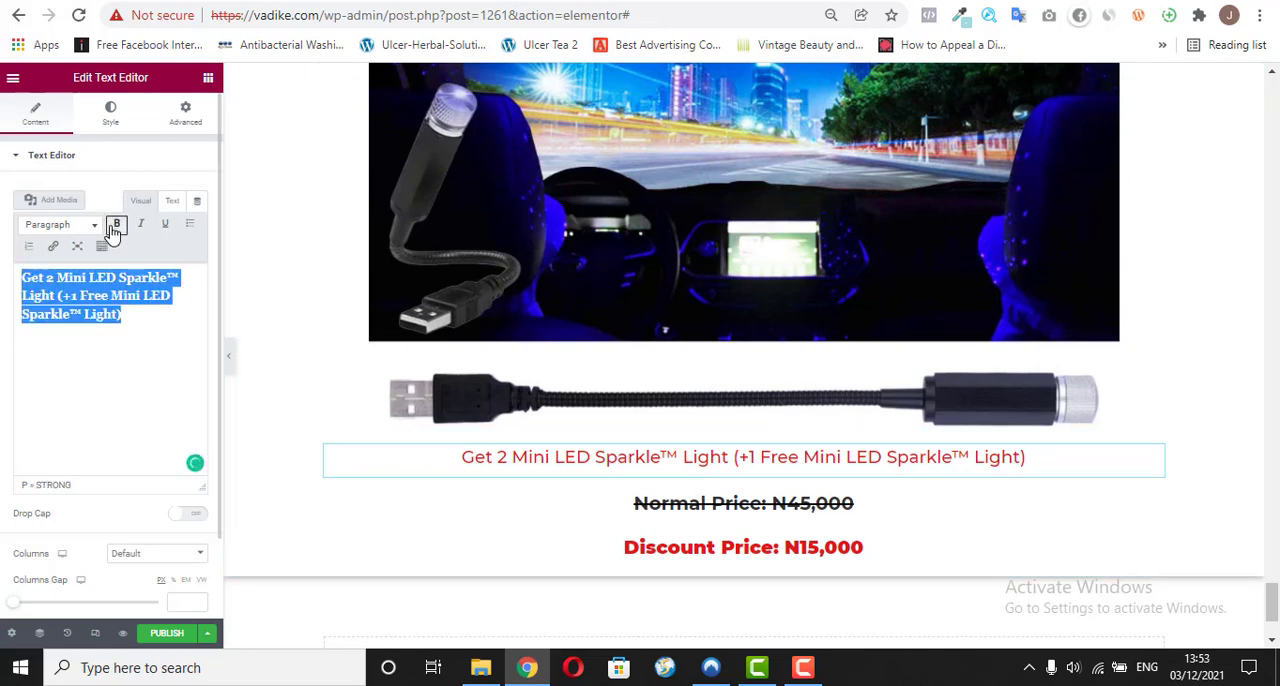
left_click(112, 110)
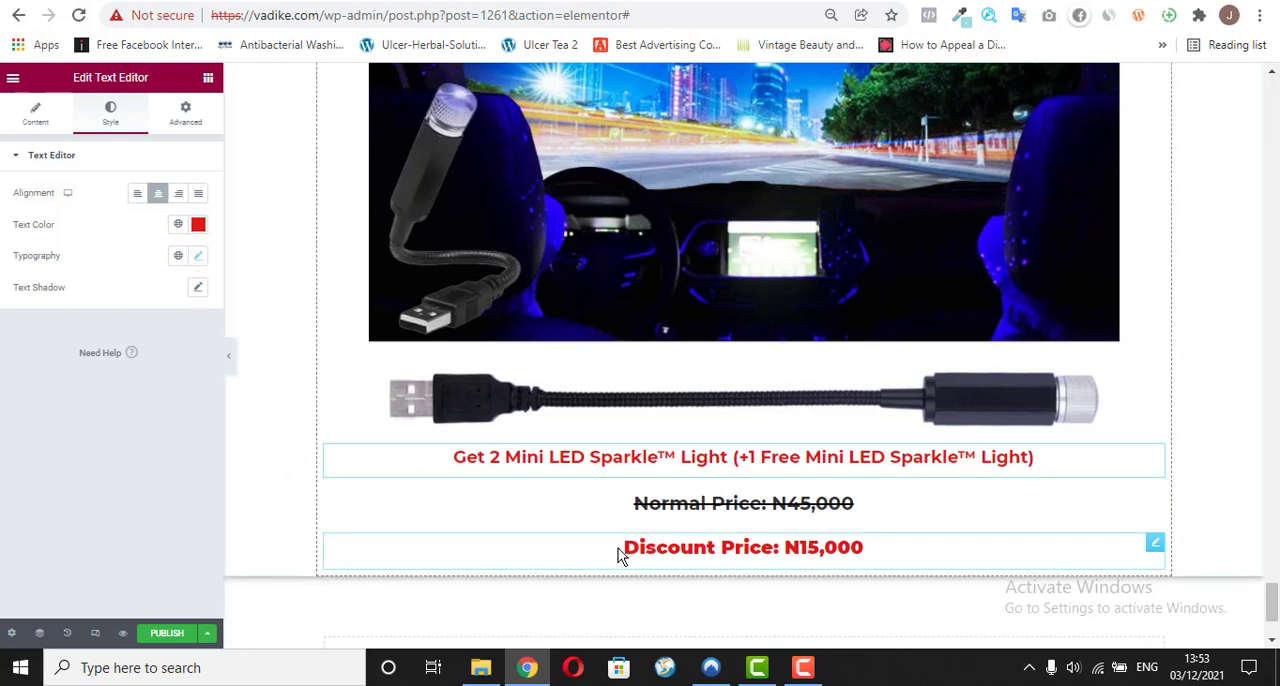
Step: Open the "Discount Price: N15,000" text under the second offer for editing and copy "Discount Price: N25,000" from the reference page
left_click(1154, 545)
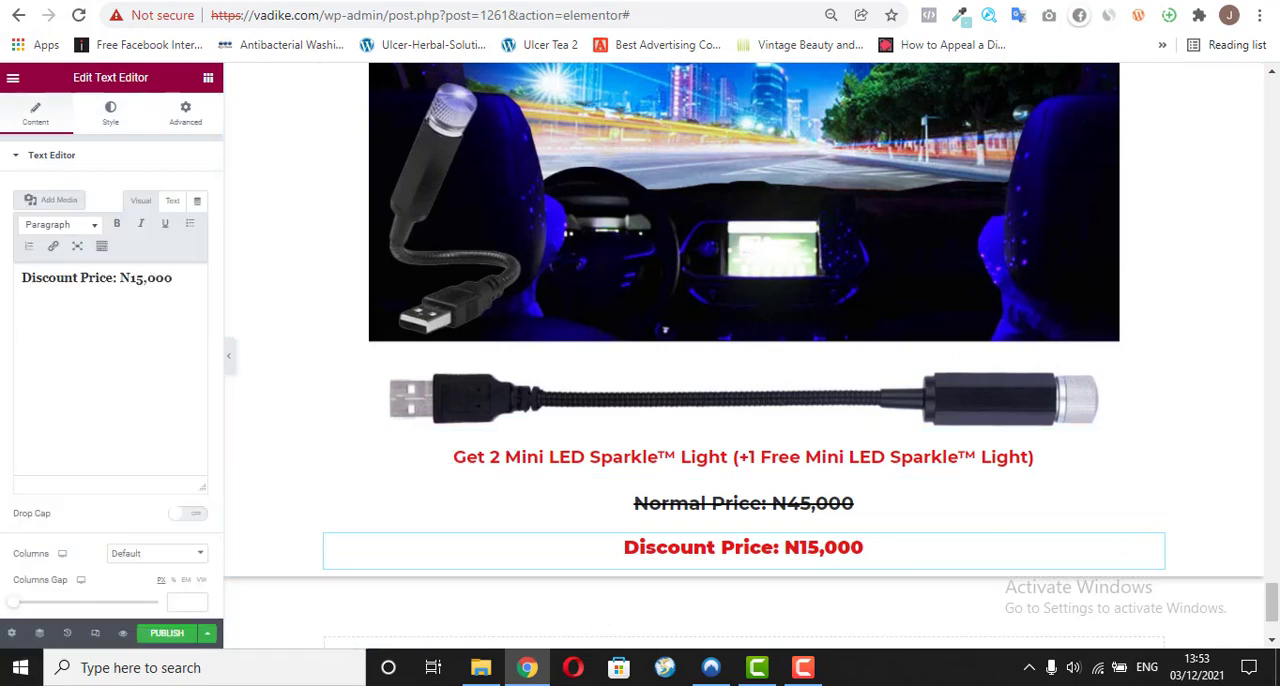
left_click(330, 1)
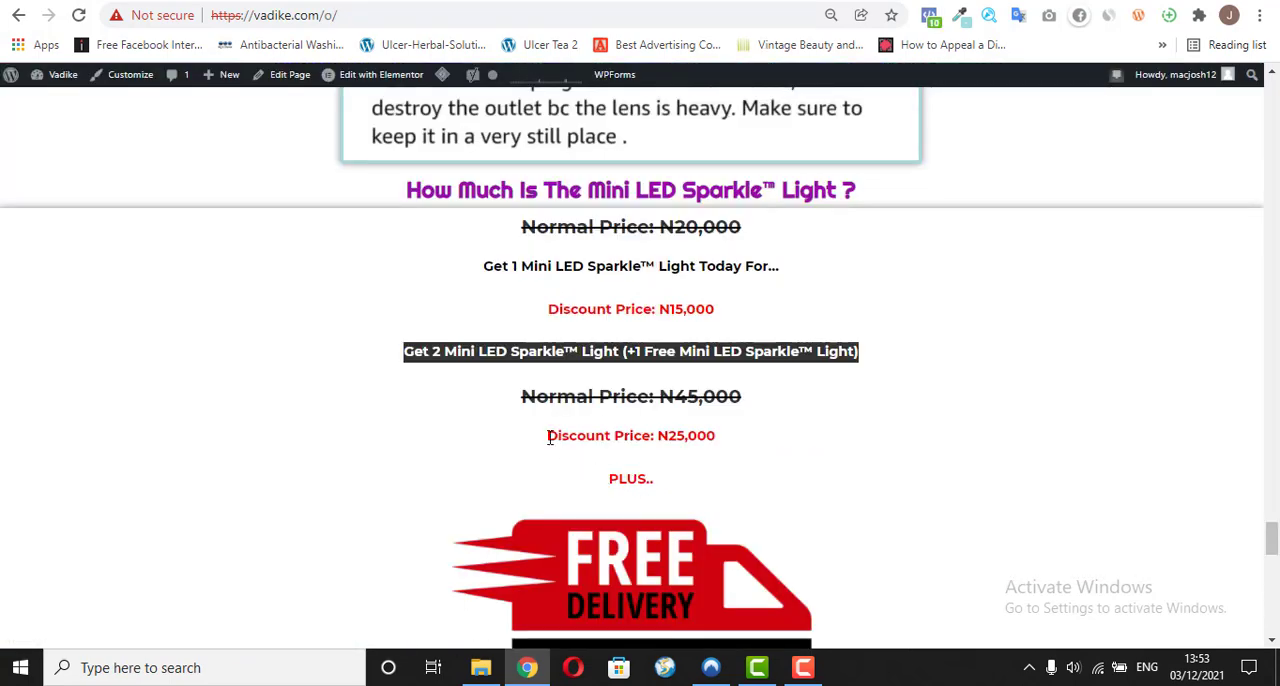
left_click_drag(549, 434, 734, 440)
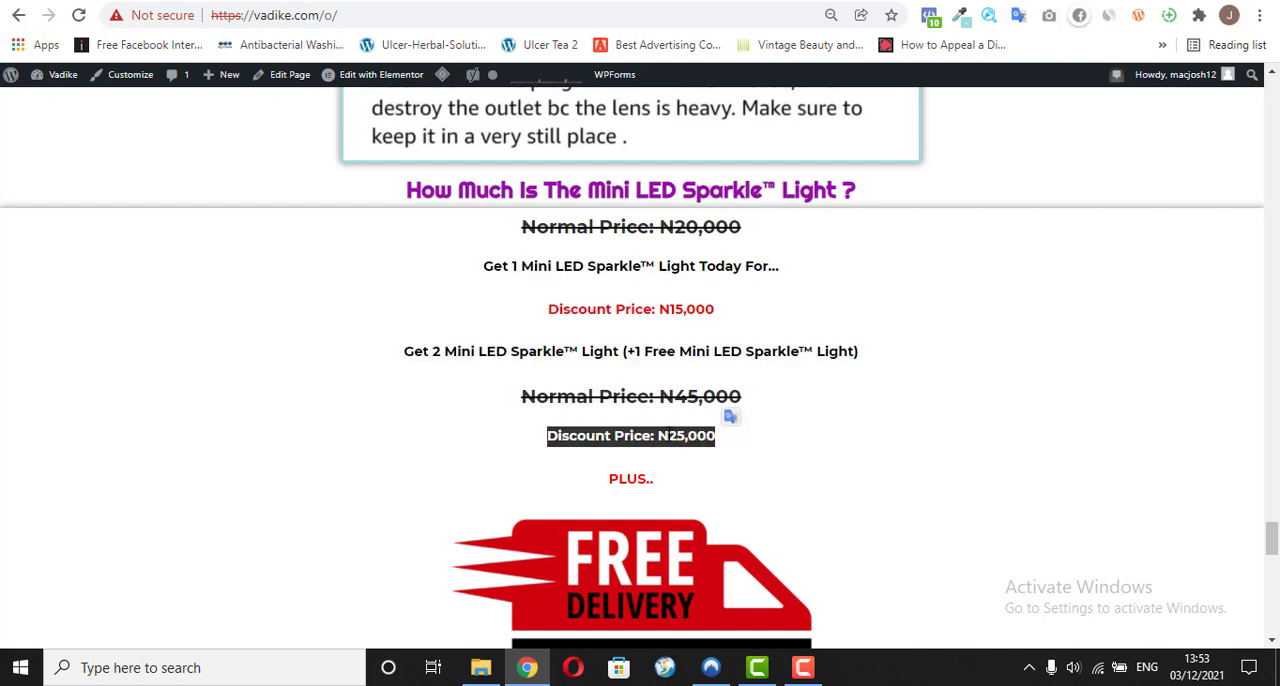
right_click(668, 437)
left_click(703, 449)
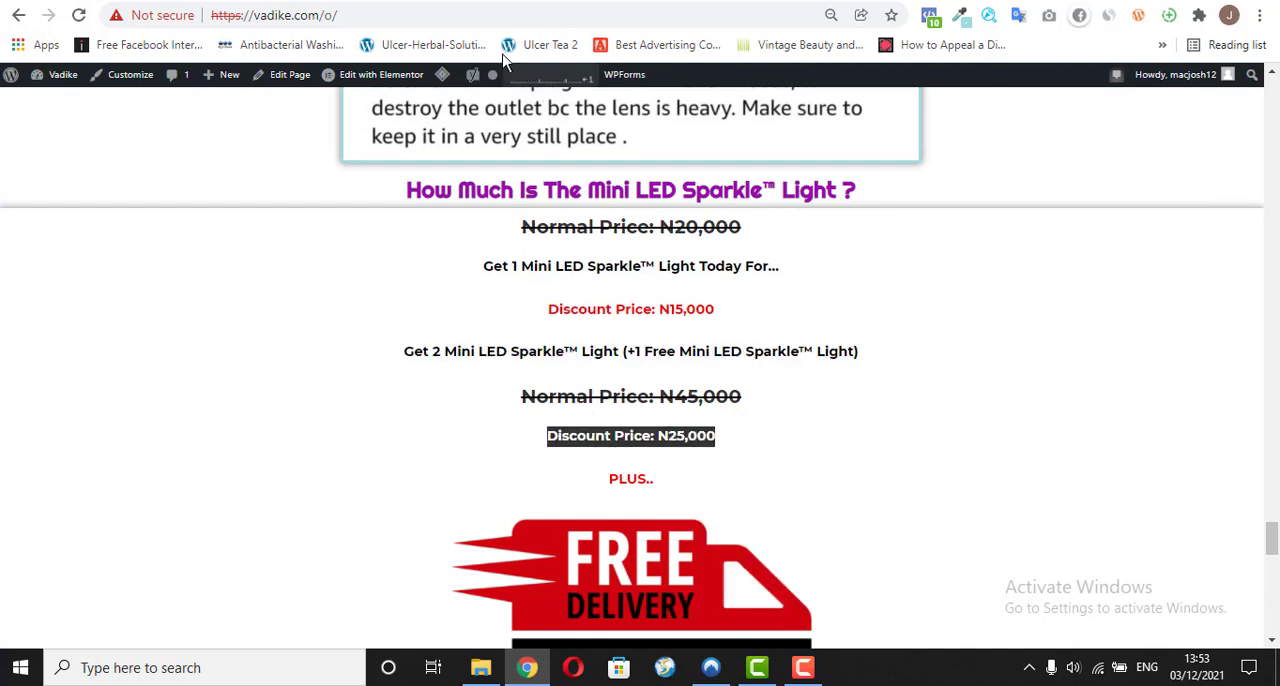
Step: Back in the page editor, replace the second offer's discount text with "Discount Price: N25,000" as plain text and make it bold
left_click(555, 1)
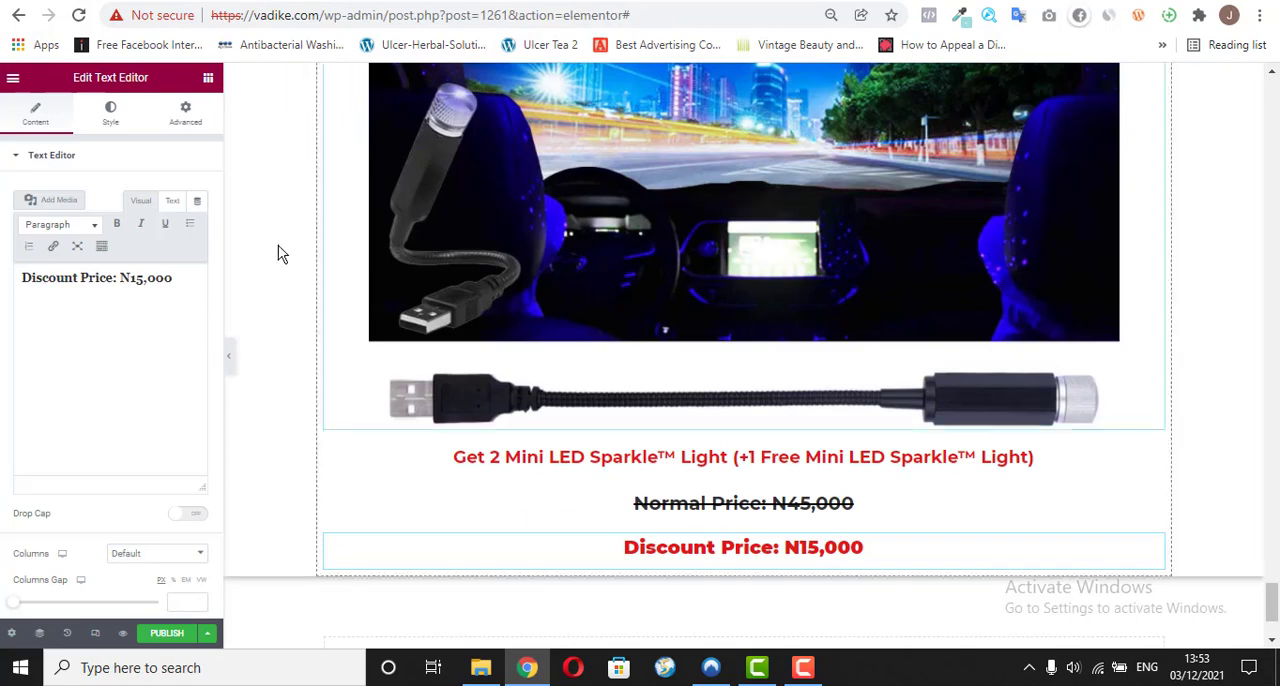
triple_click(98, 280)
right_click(98, 280)
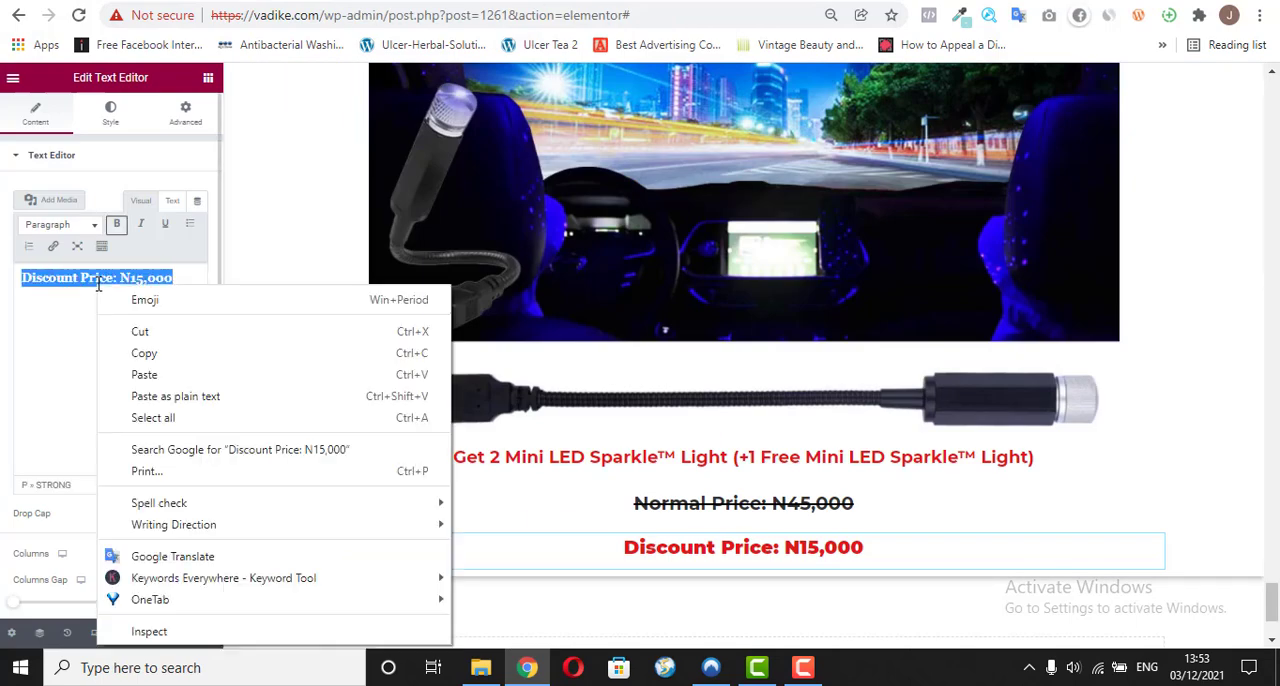
left_click(145, 397)
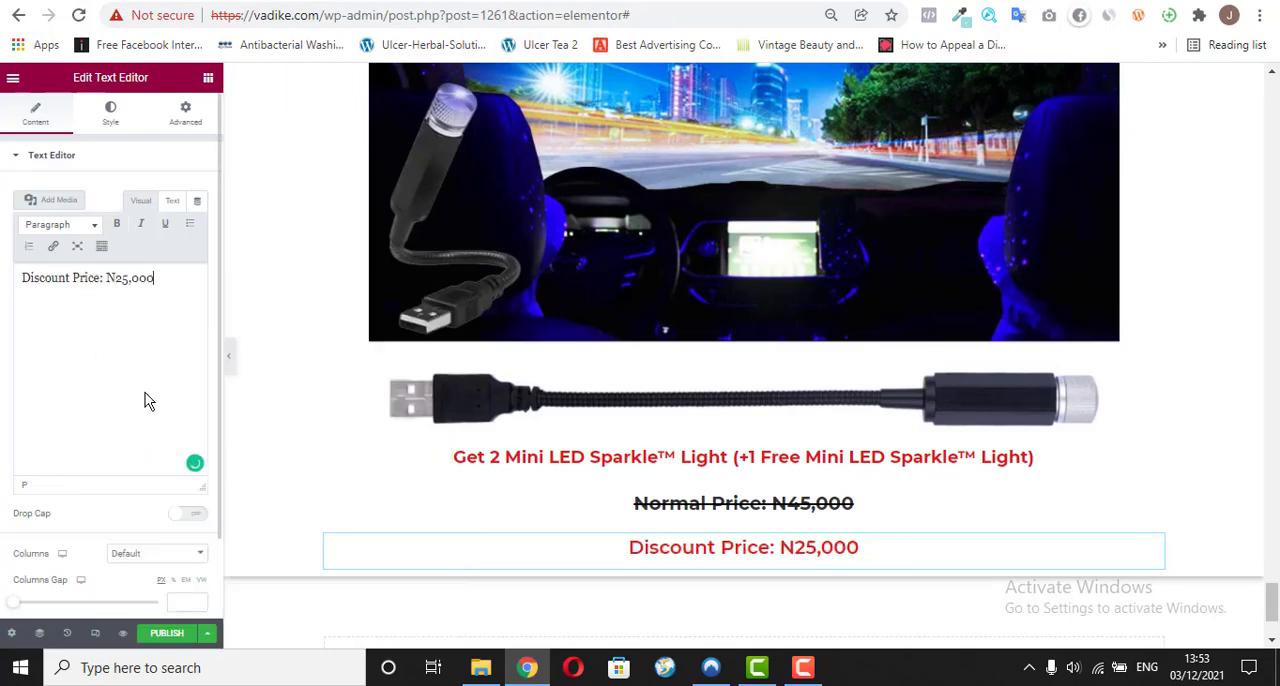
left_click(117, 225)
triple_click(126, 288)
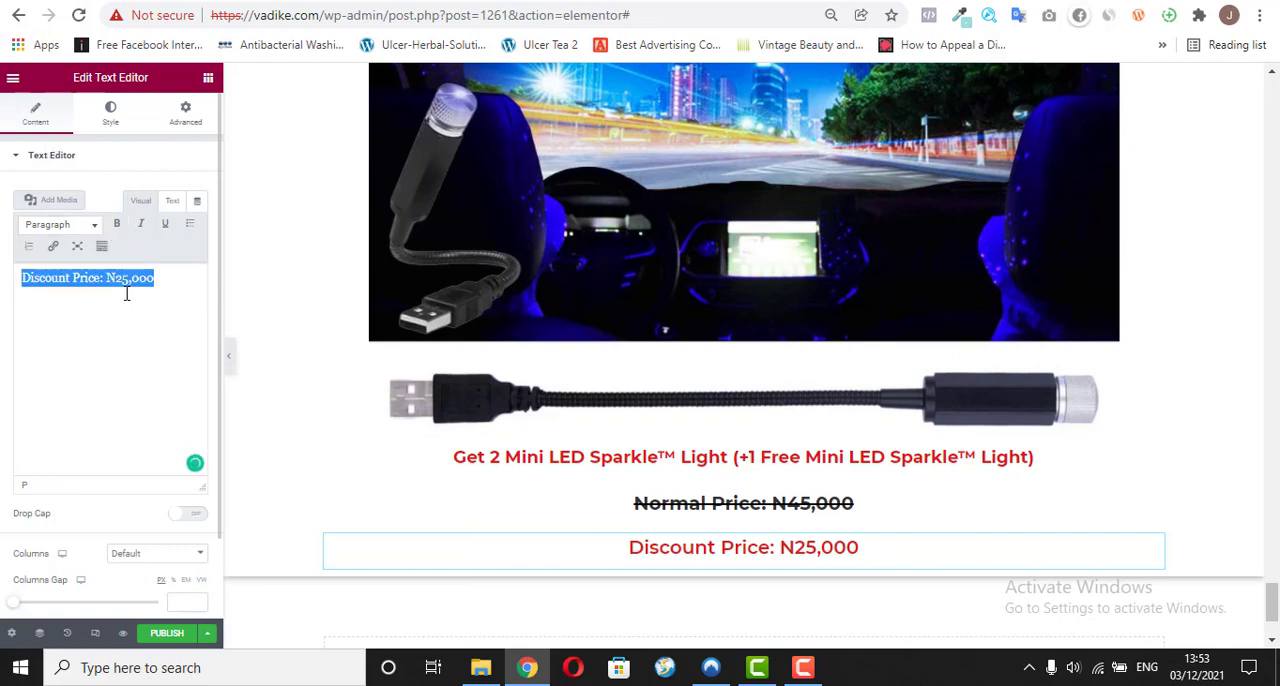
left_click(118, 225)
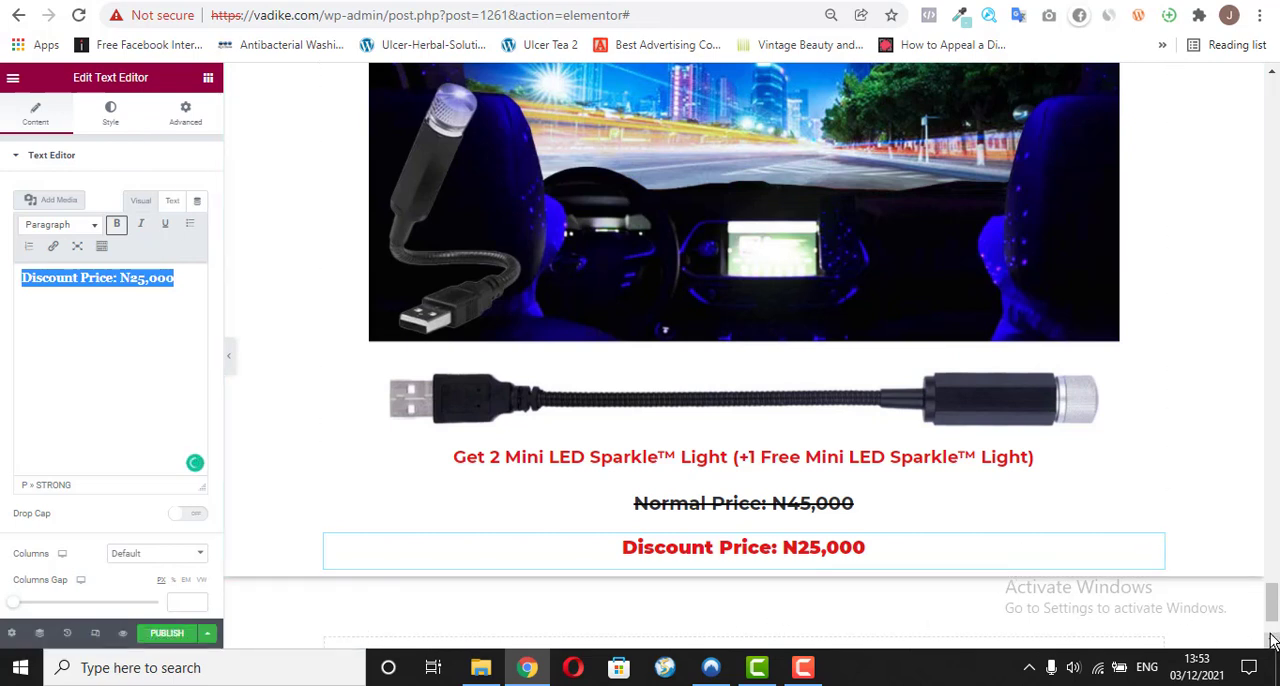
Step: Switch to the reference page and copy the "PLUS.." text above the Free Delivery image
scroll(1272, 640, "down", 2)
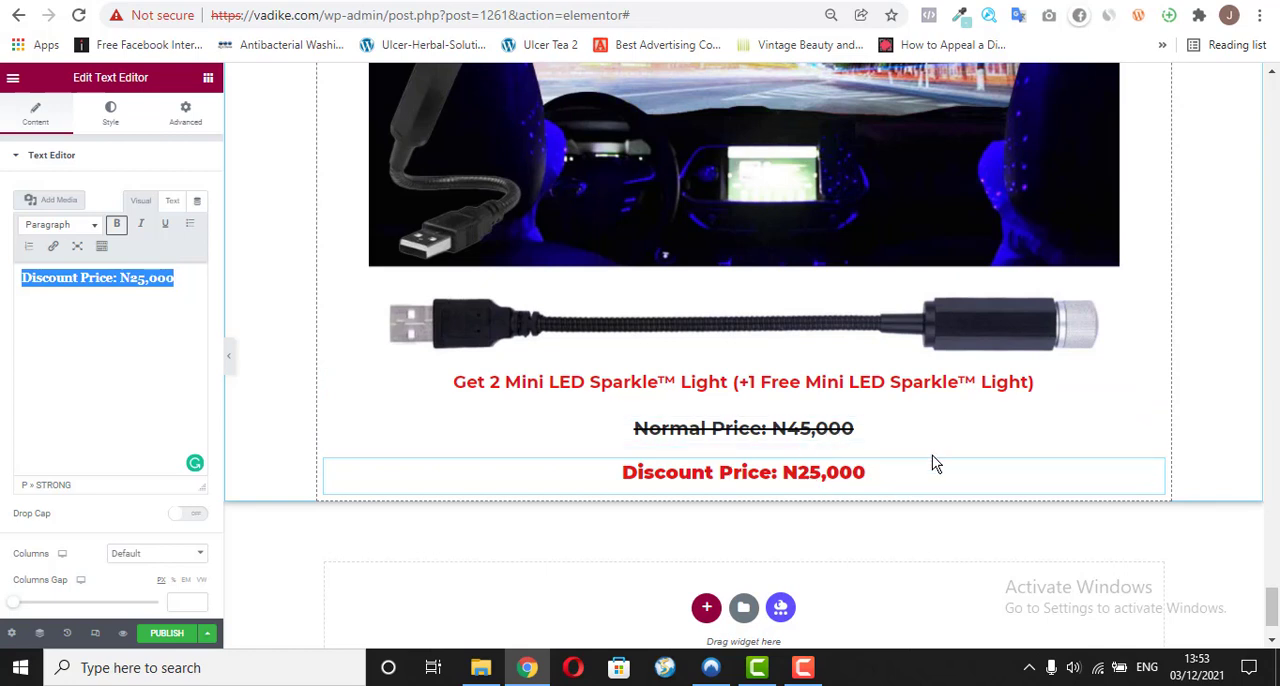
left_click(481, 0)
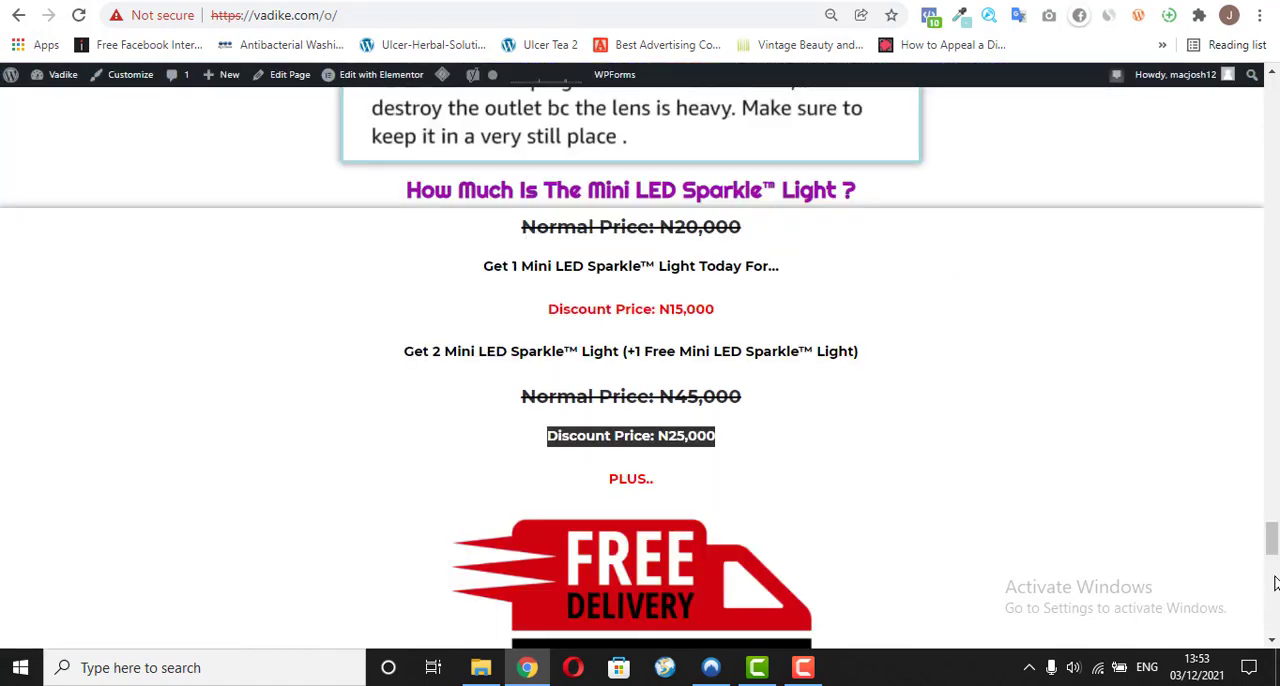
scroll(1272, 548, "down", 2)
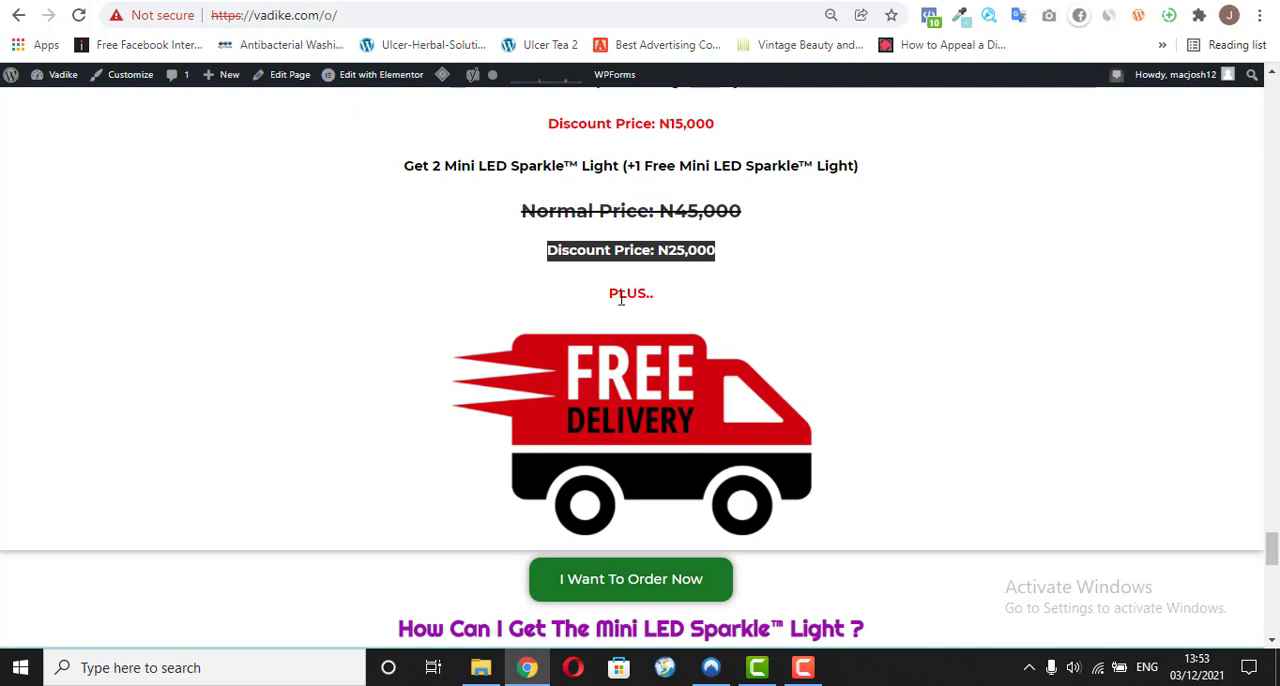
left_click_drag(605, 300, 654, 302)
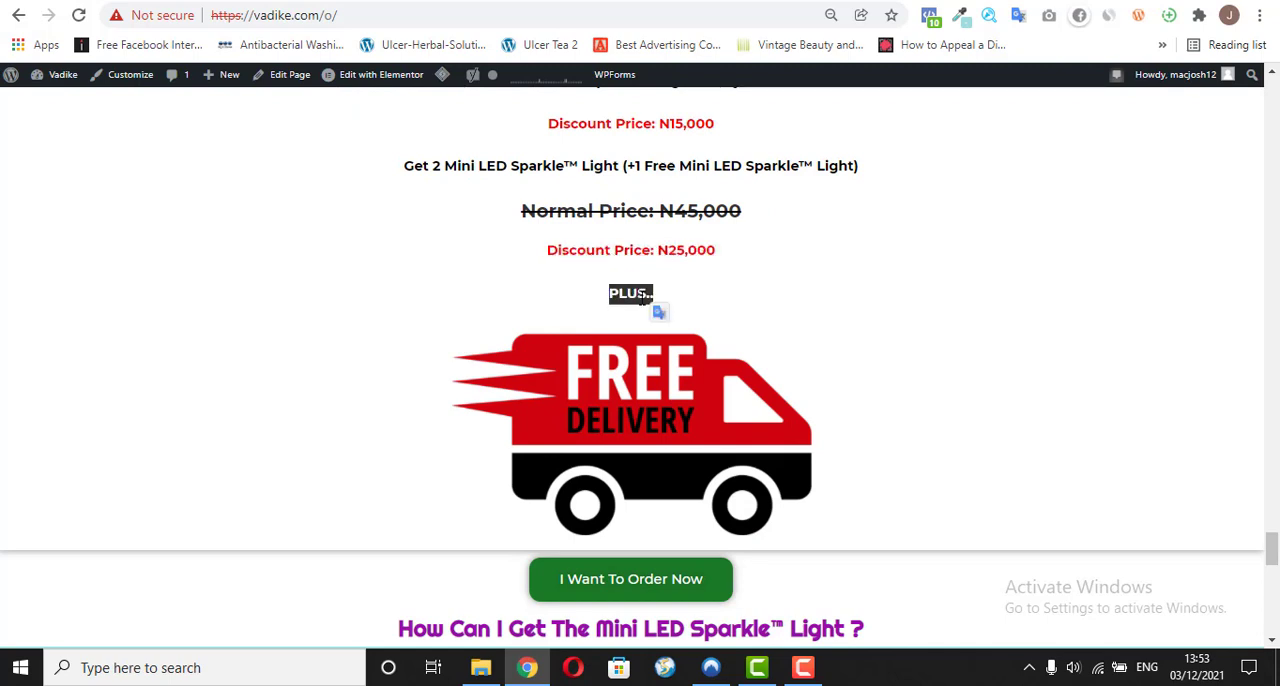
right_click(641, 297)
left_click(688, 316)
Step: Back in the page editor, duplicate the "Discount Price: N25,000" widget and replace the duplicate's text with the copied "PLUS..", keeping its formatting
left_click(569, 1)
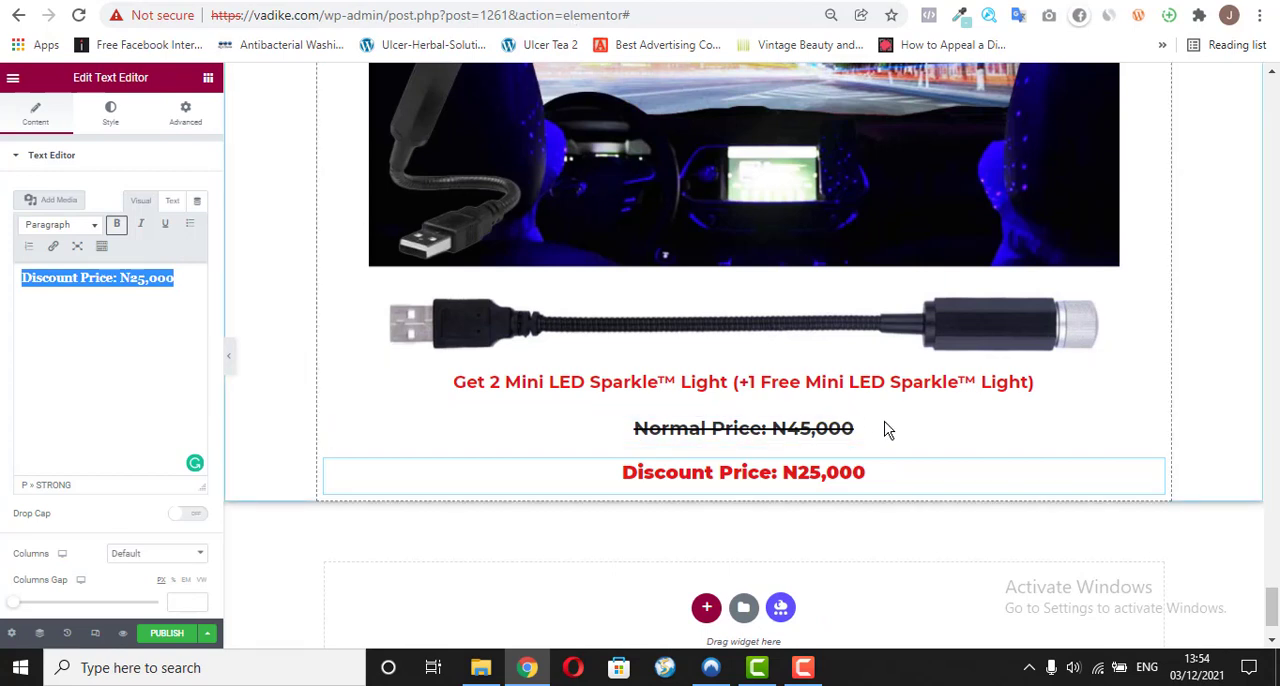
right_click(1150, 470)
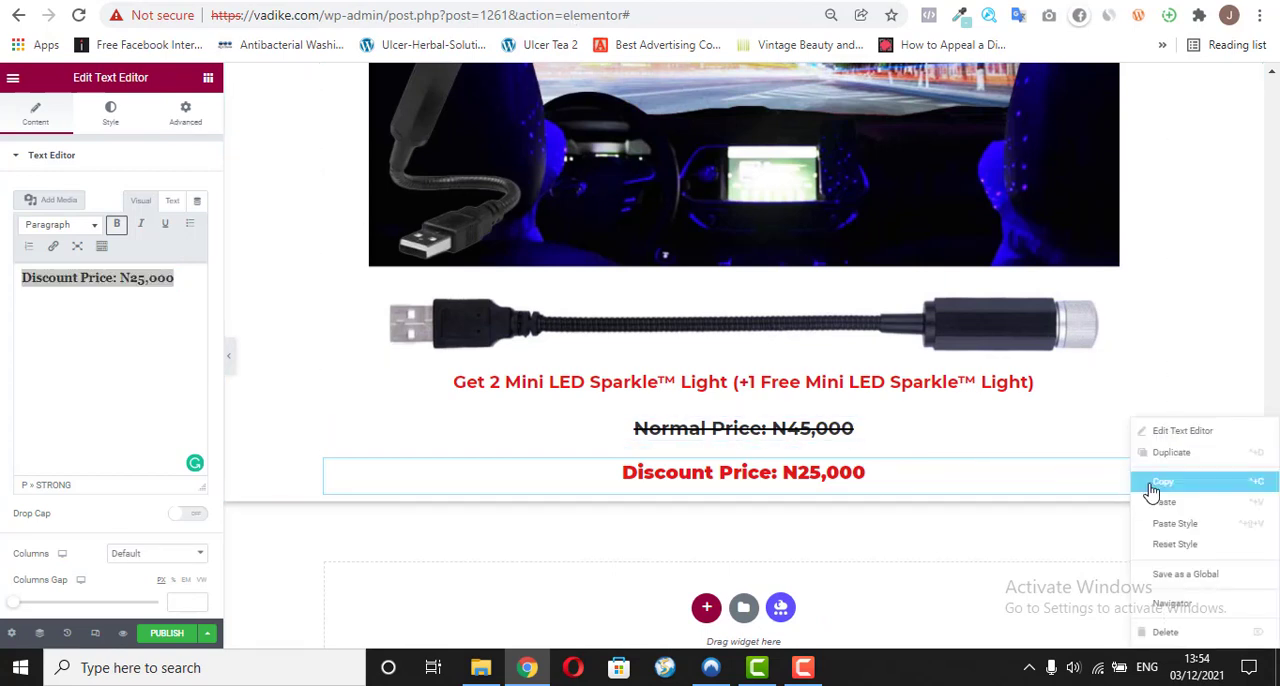
left_click(1164, 455)
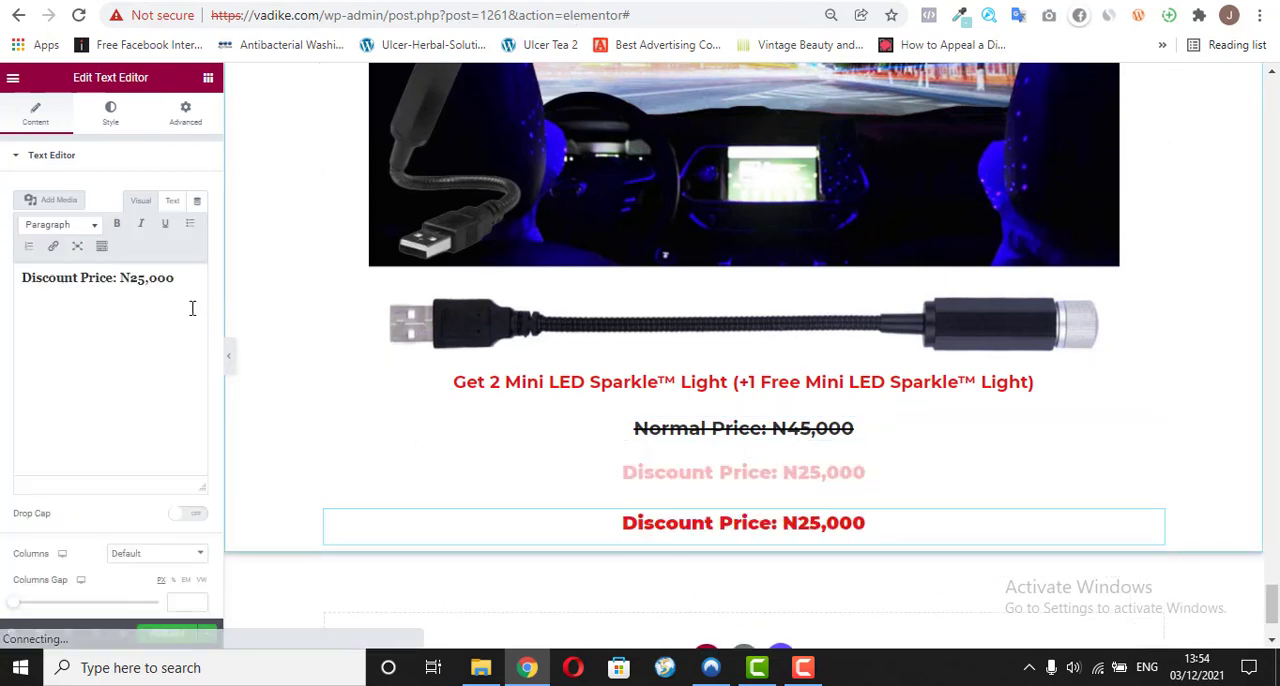
triple_click(169, 279)
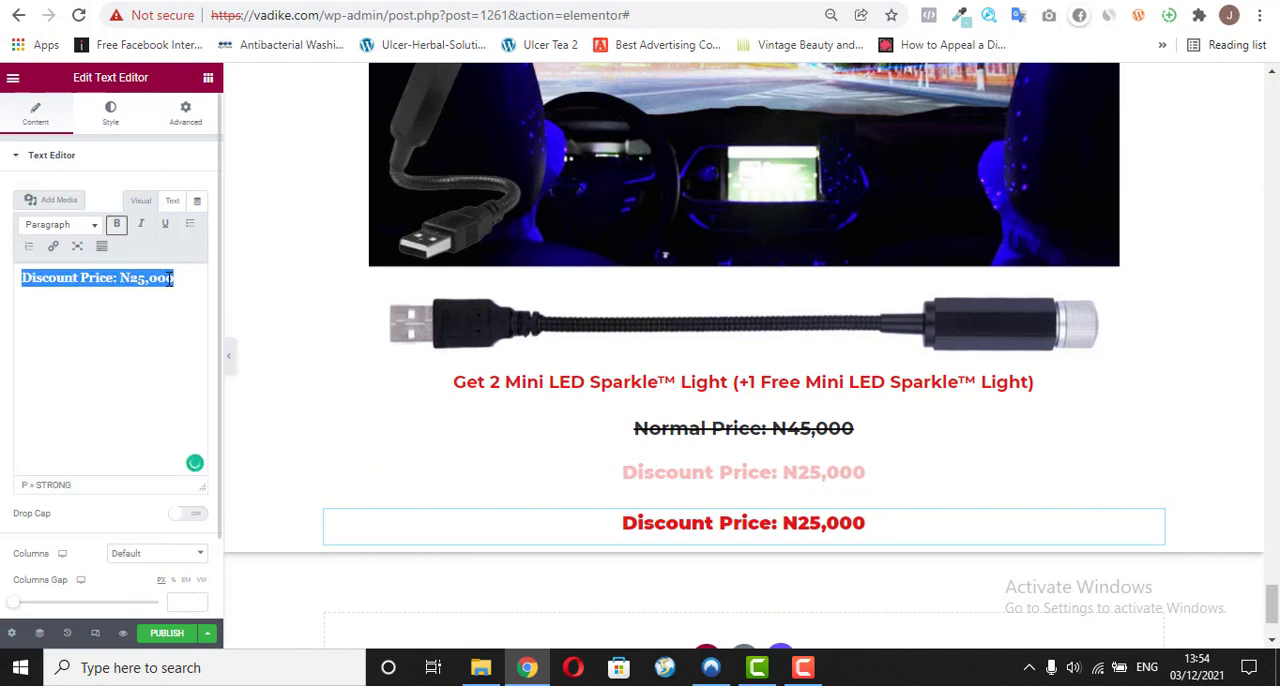
right_click(84, 281)
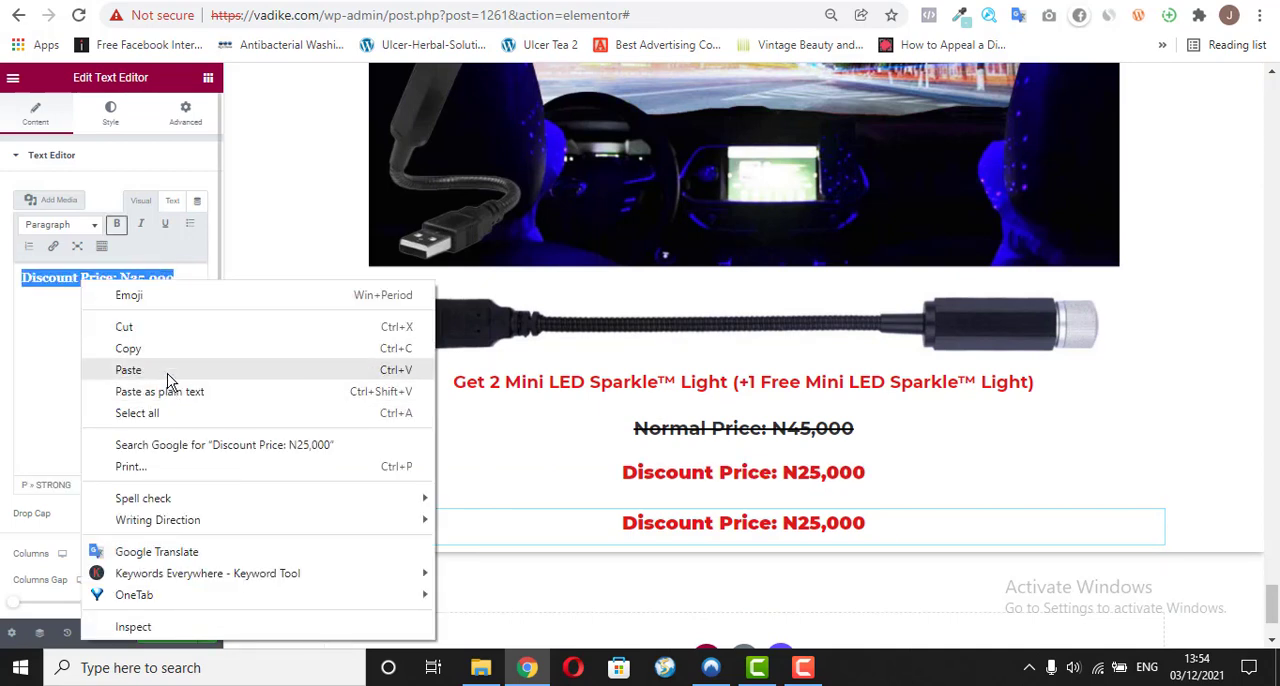
left_click(170, 376)
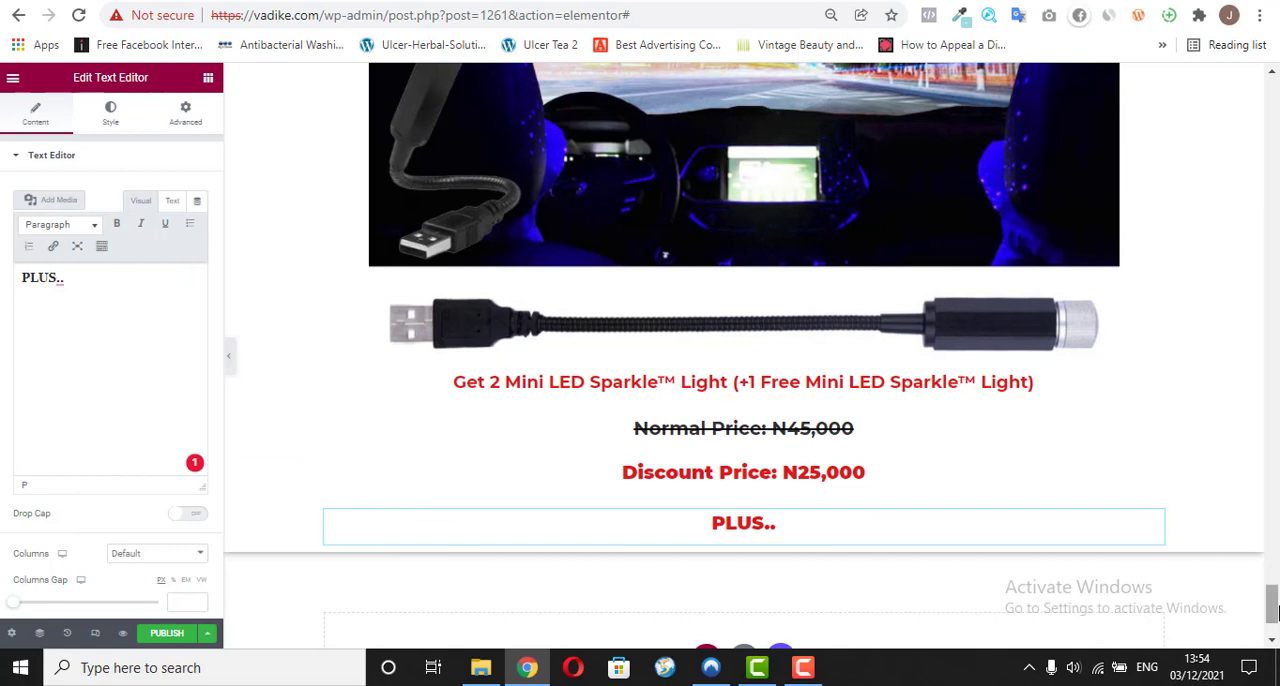
Step: Check the Free Delivery image on the reference page and add an Image widget below the "PLUS.." text in the page editor
left_click(208, 78)
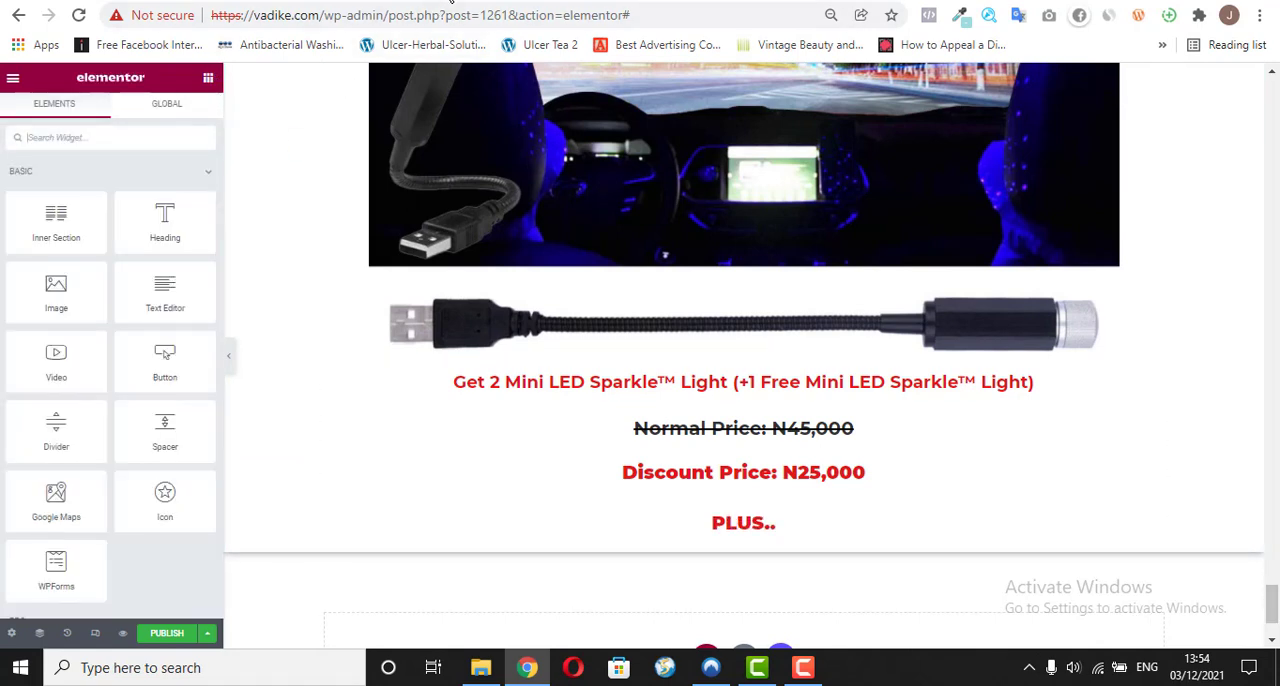
left_click(450, 3)
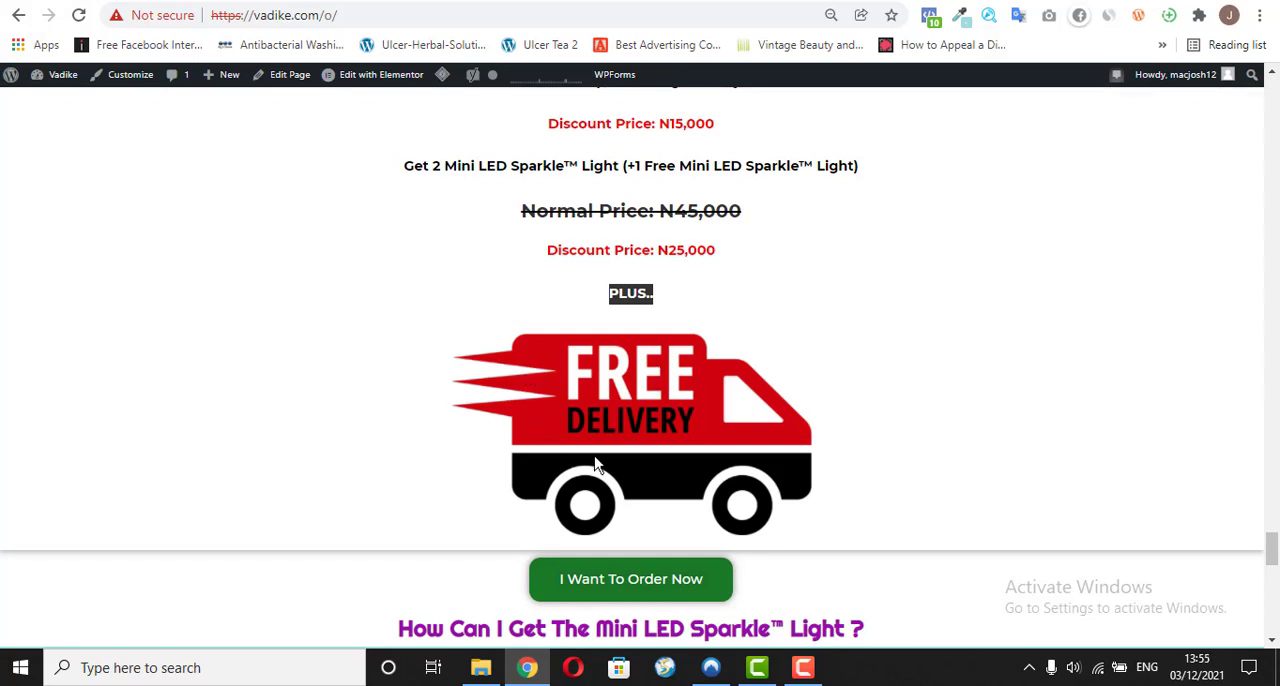
left_click_drag(454, 338, 567, 363)
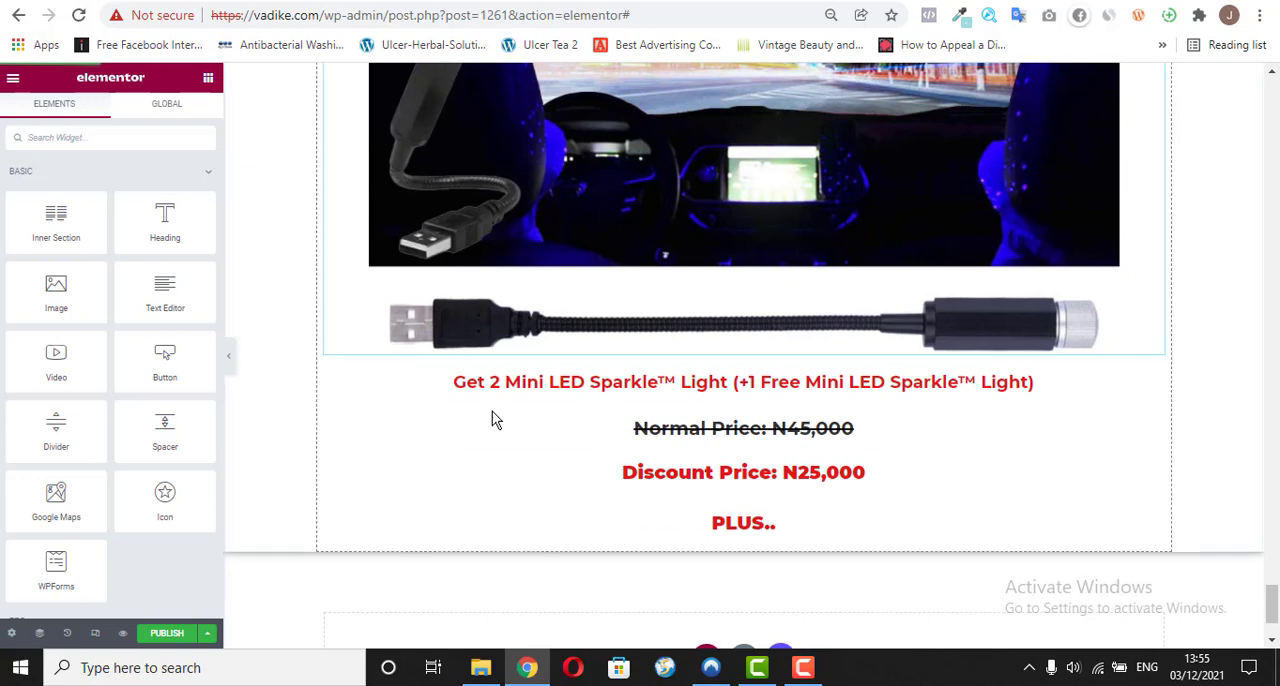
left_click_drag(49, 283, 594, 531)
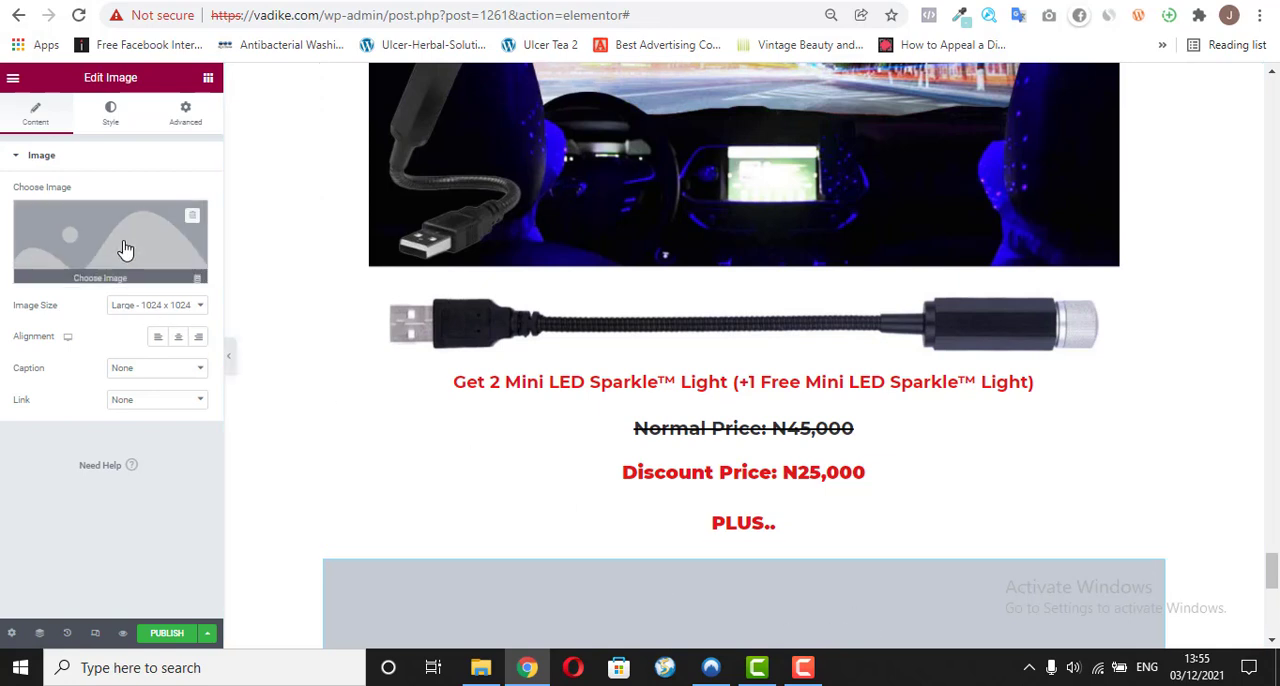
Step: Fill the new Image widget with free-delivery-logo-png-3.png from the Media Library
left_click(101, 273)
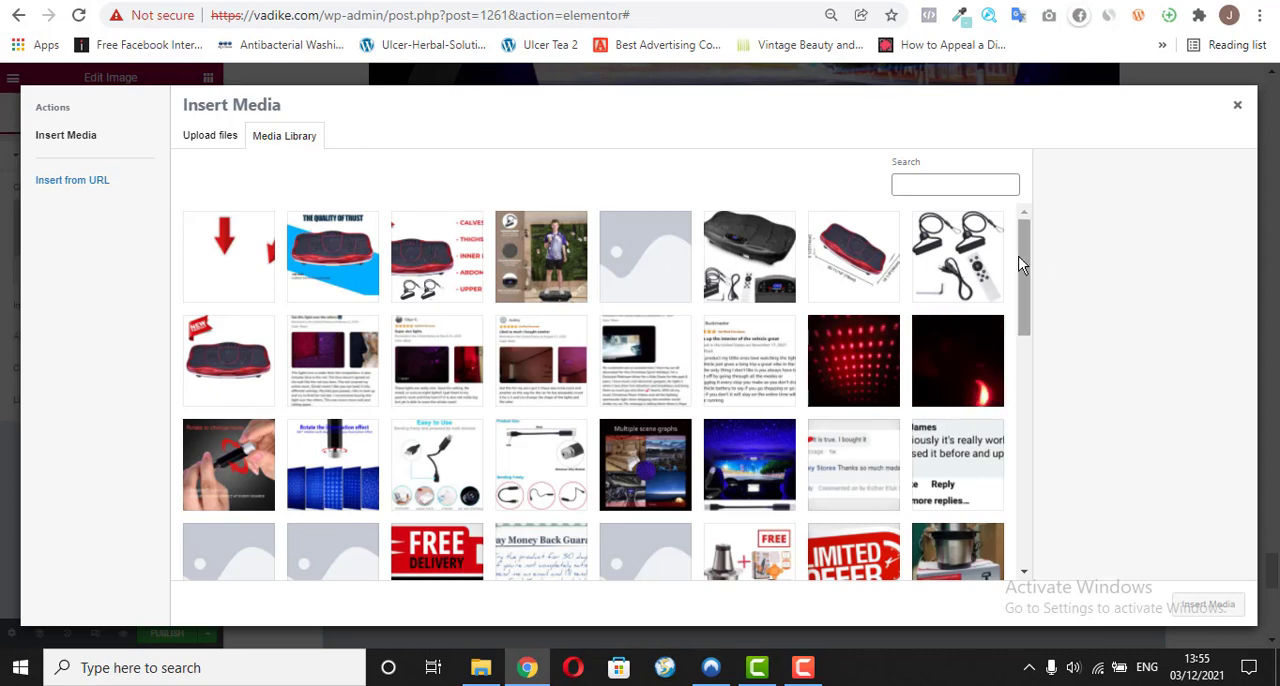
scroll(1024, 320, "down", 1)
scroll(1024, 336, "down", 2)
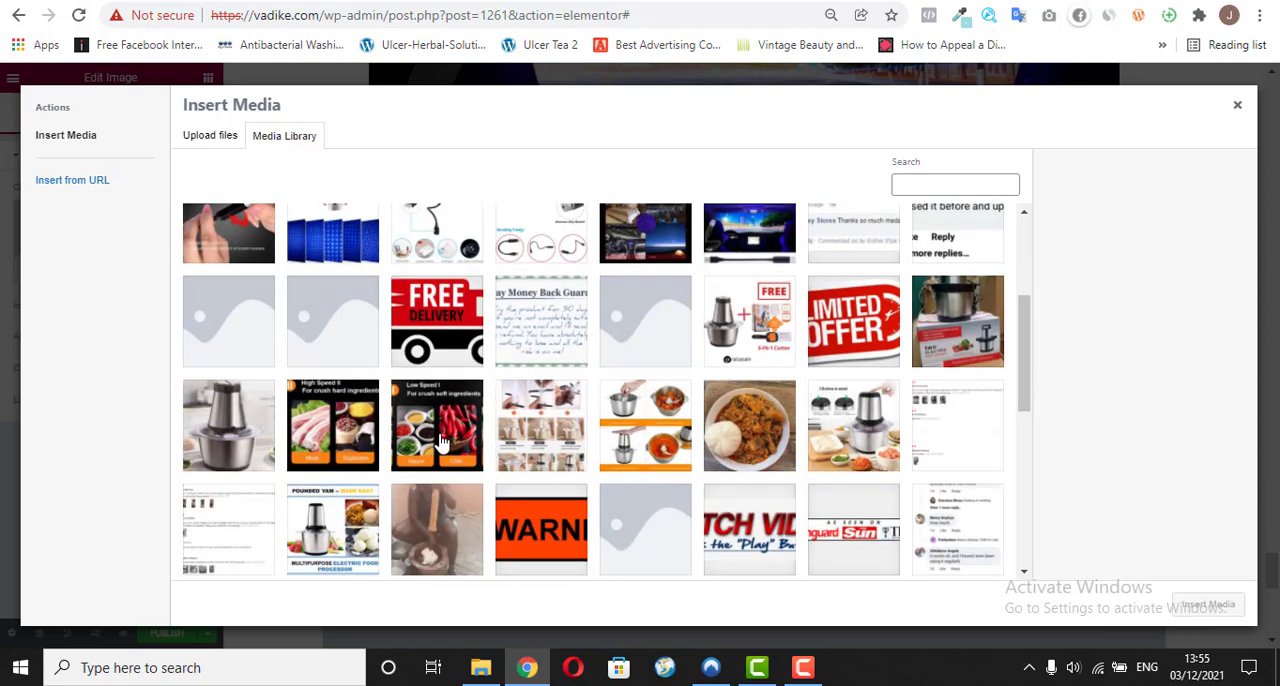
left_click(440, 345)
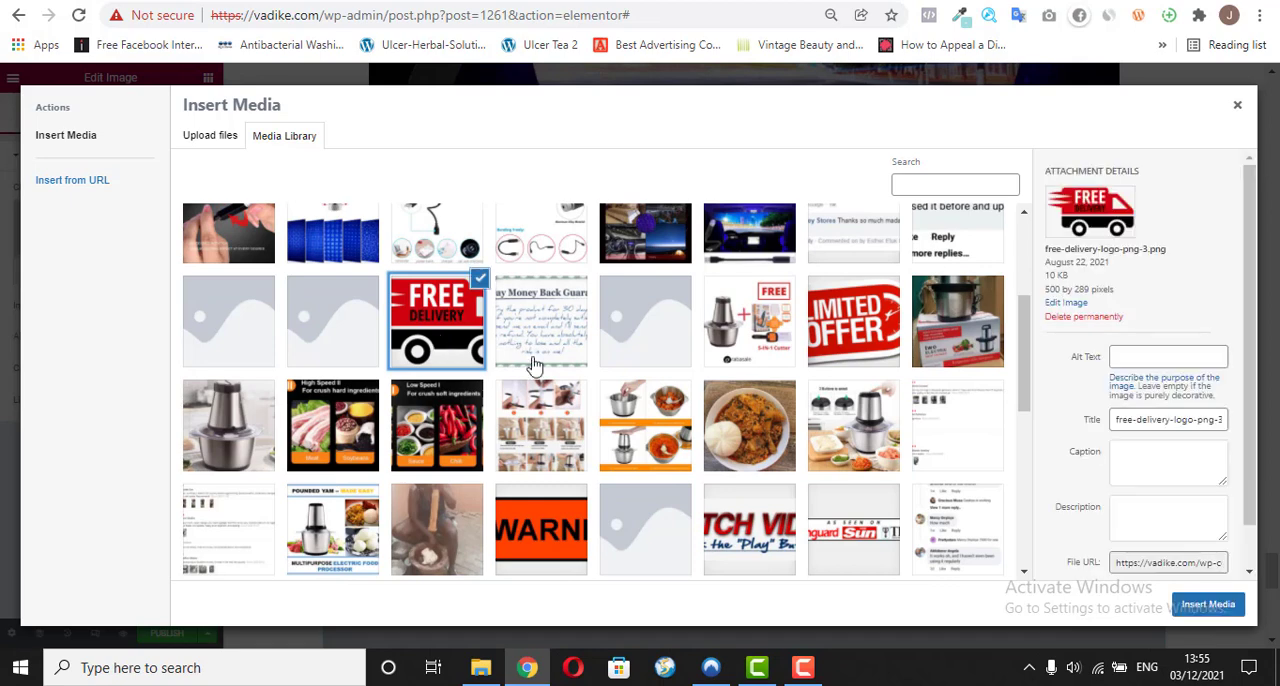
left_click(1222, 604)
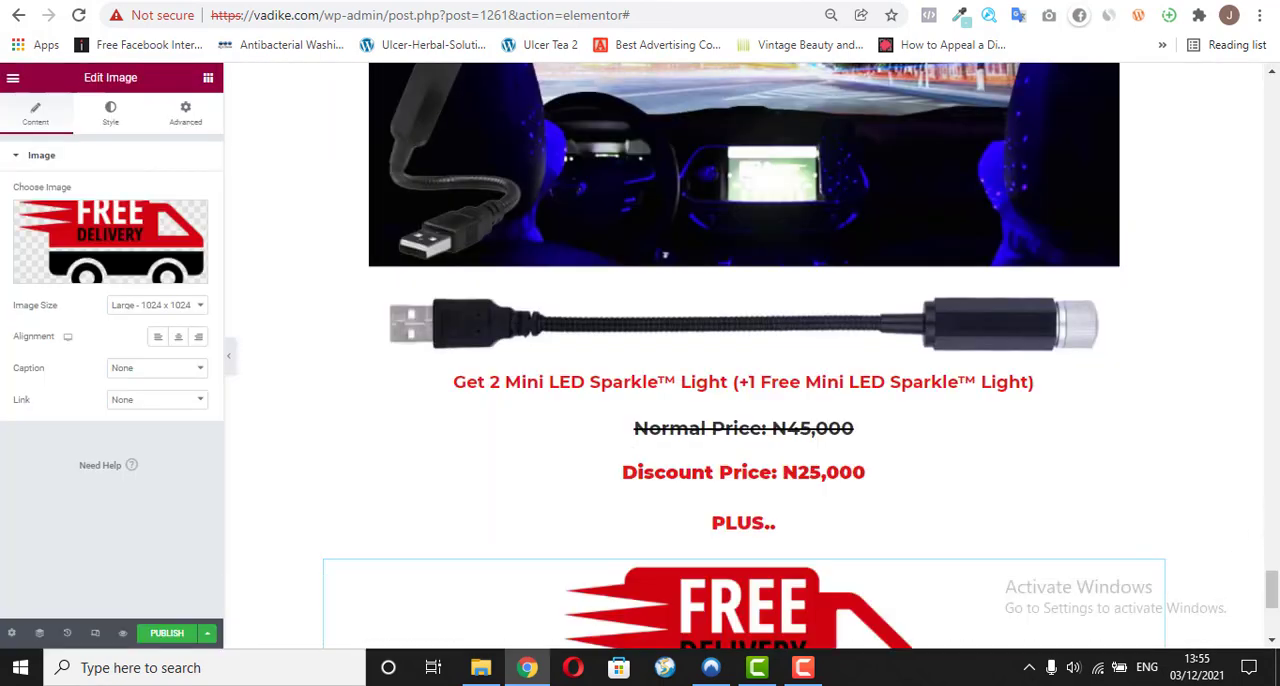
scroll(1256, 549, "down", 4)
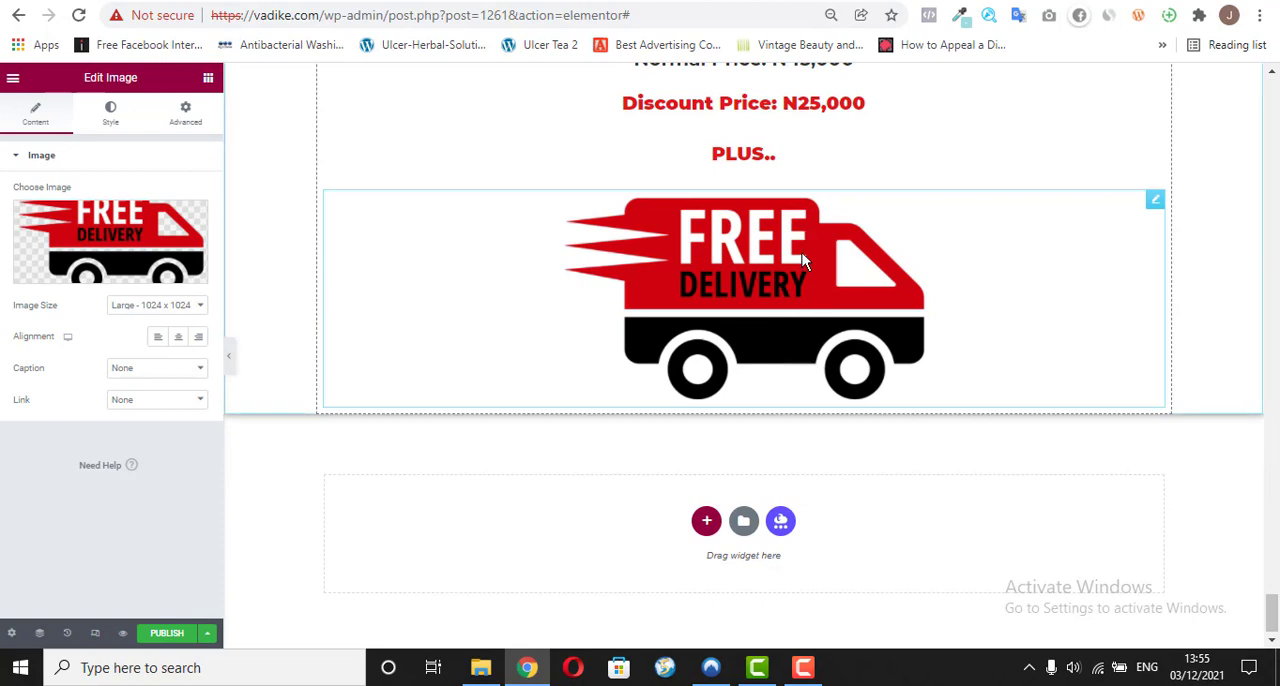
Step: Check what follows the Free Delivery image on the reference page and add a single-column section below it in the page editor
left_click(464, 0)
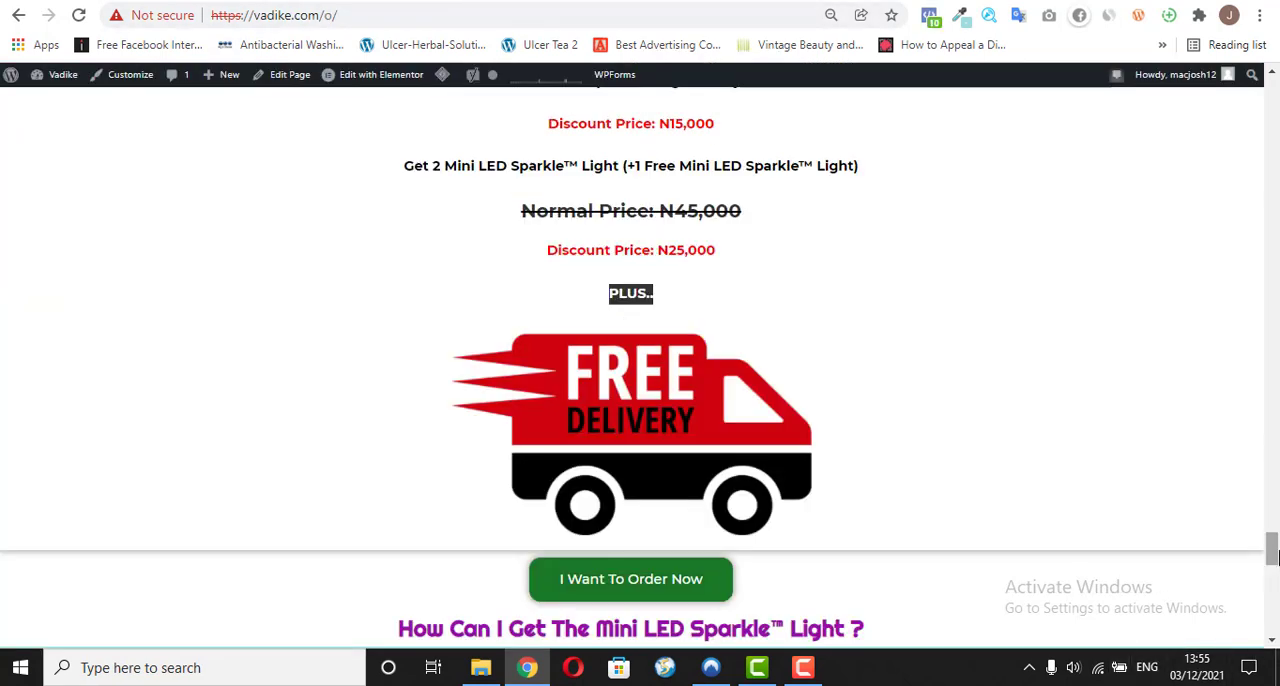
left_click_drag(1272, 556, 1272, 579)
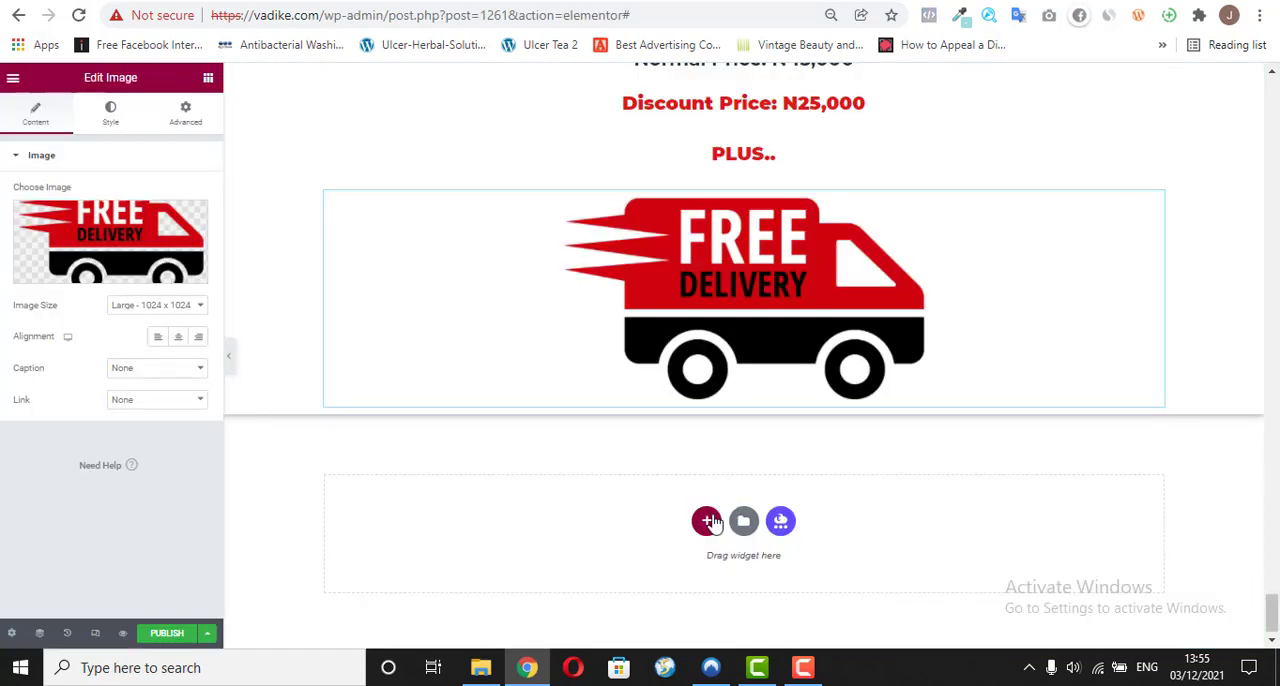
left_click(707, 521)
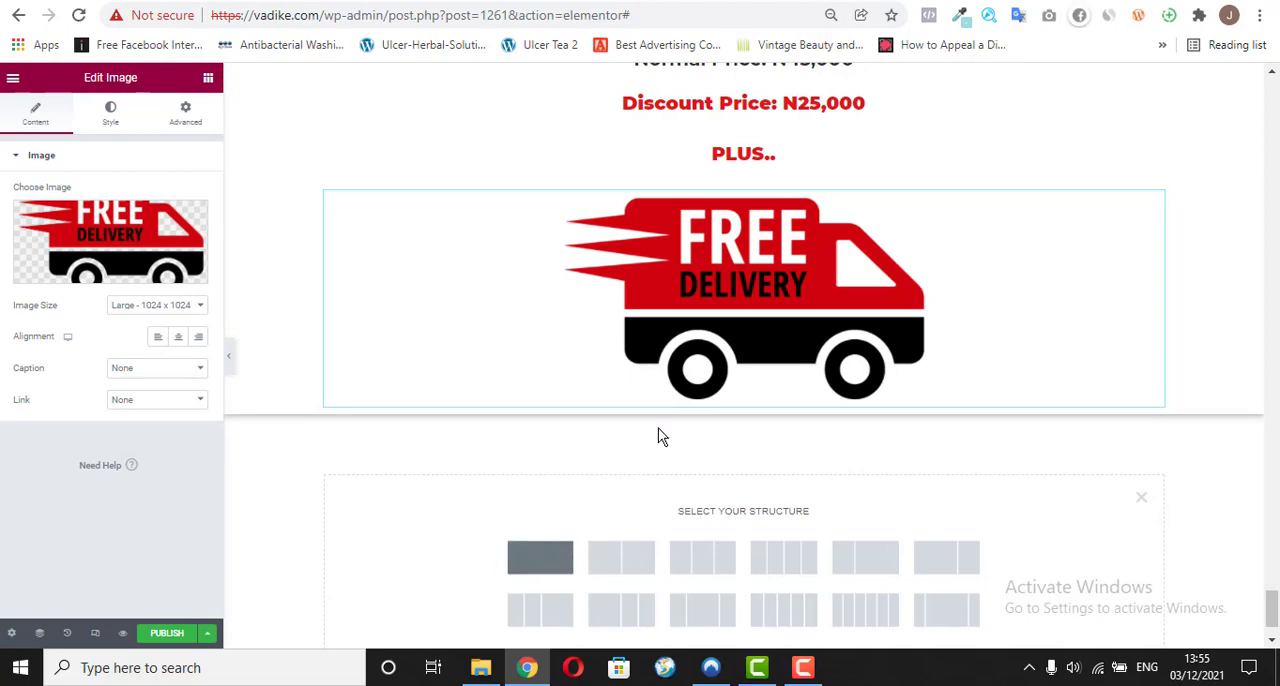
left_click(540, 557)
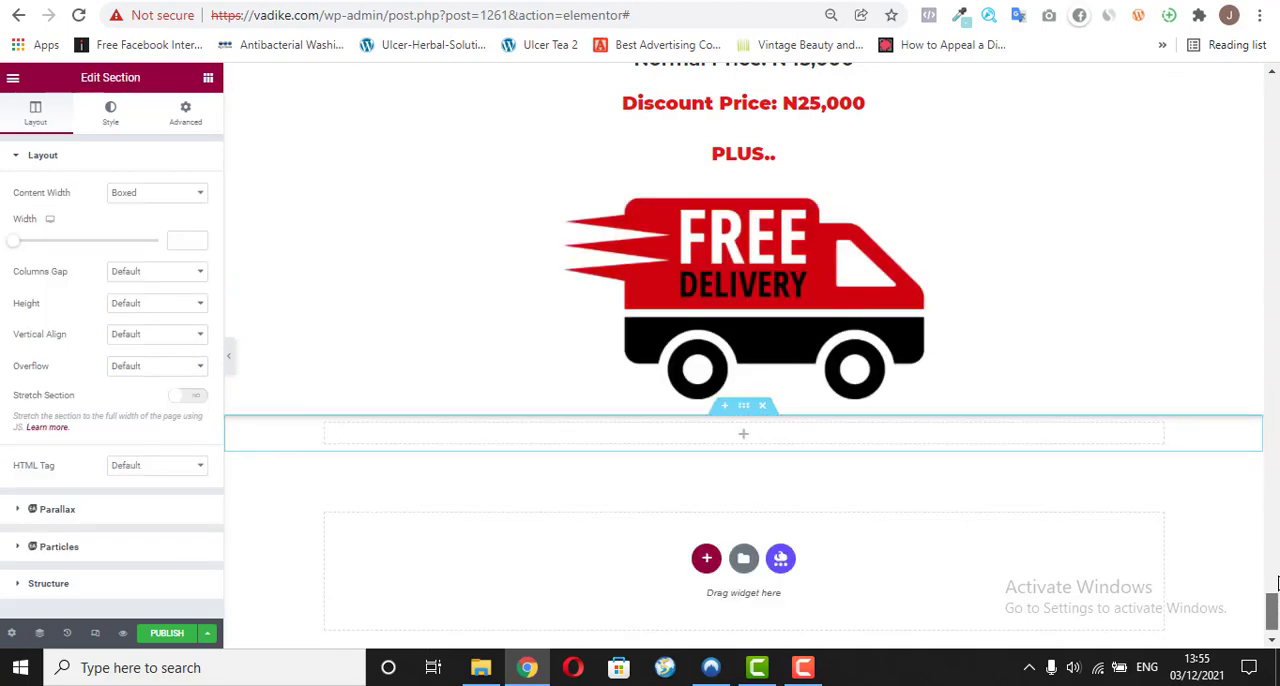
Step: Copy the green "I Just Want To Order Now" button widget above the "Here's Why You Need To Get This" heading
left_click_drag(1277, 584, 1273, 298)
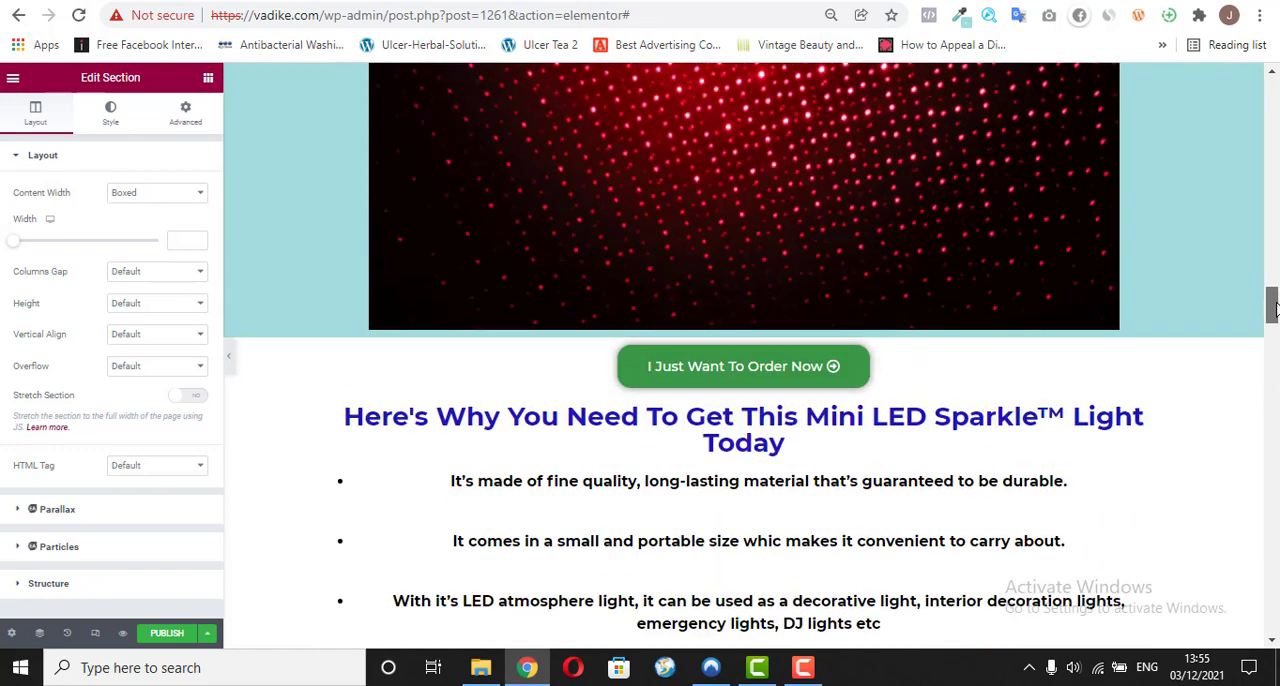
right_click(908, 371)
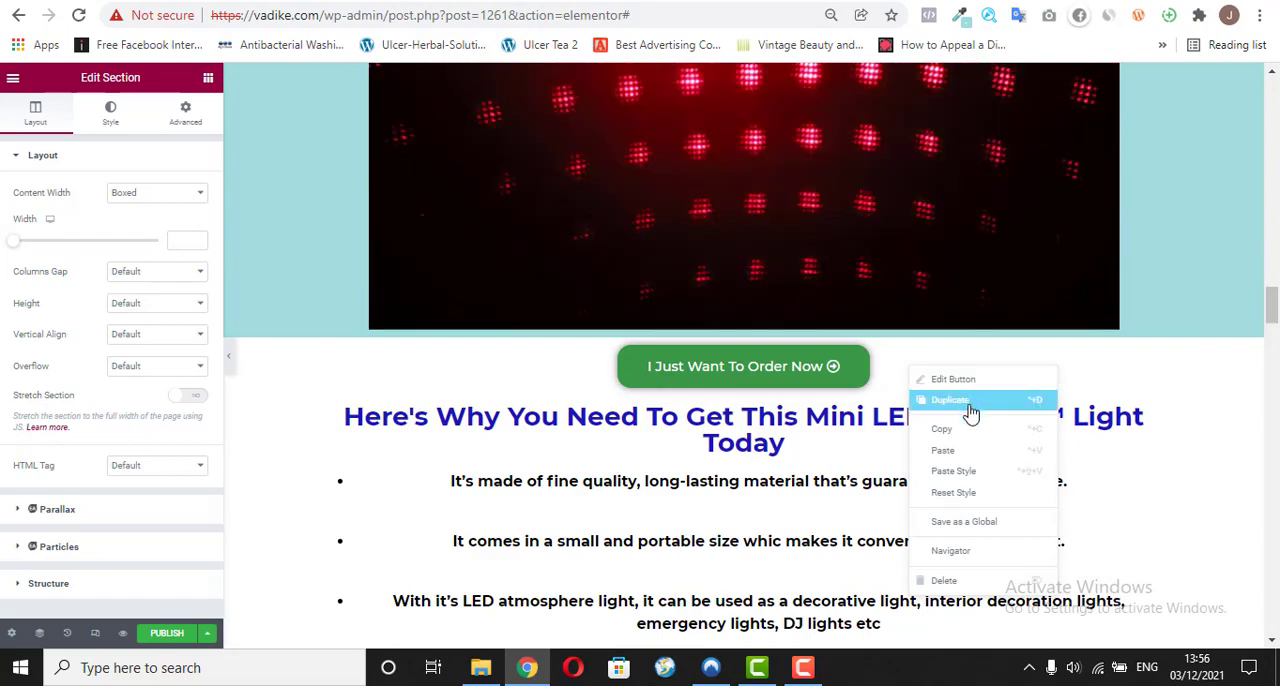
left_click(970, 443)
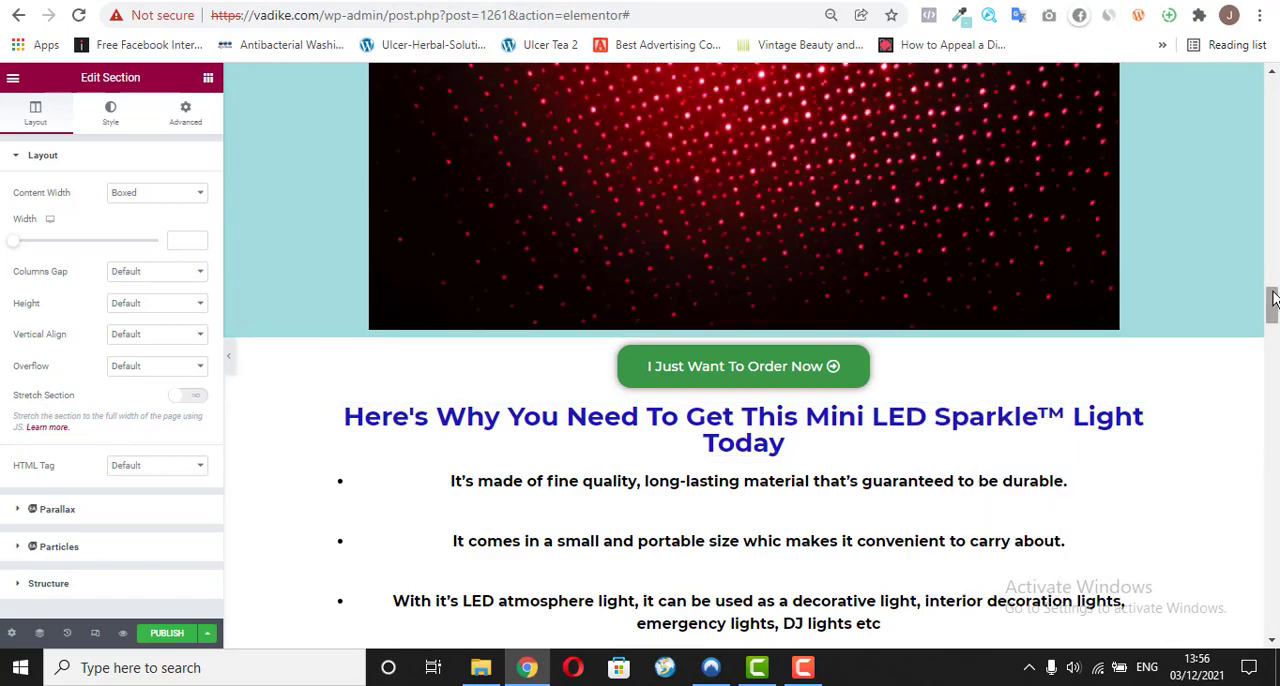
Step: Paste the copied "I Just Want To Order Now" button into the empty section below the Free Delivery image
left_click_drag(1273, 305, 1272, 612)
right_click(749, 397)
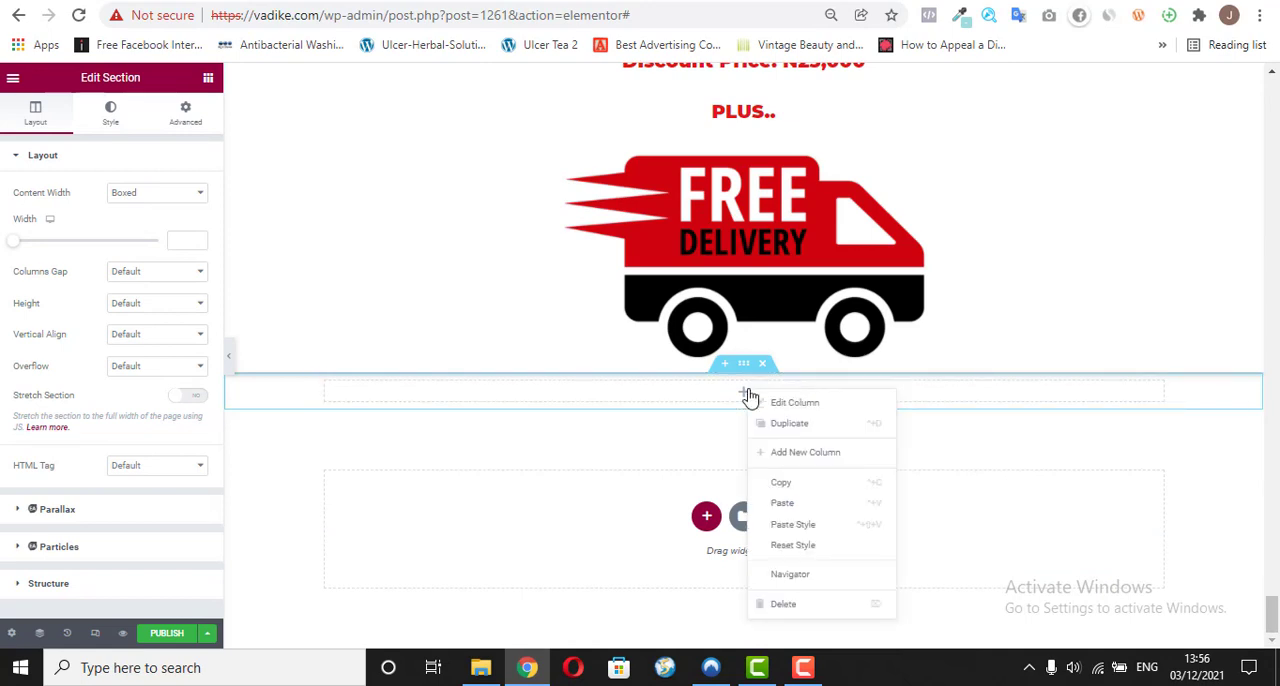
left_click(797, 504)
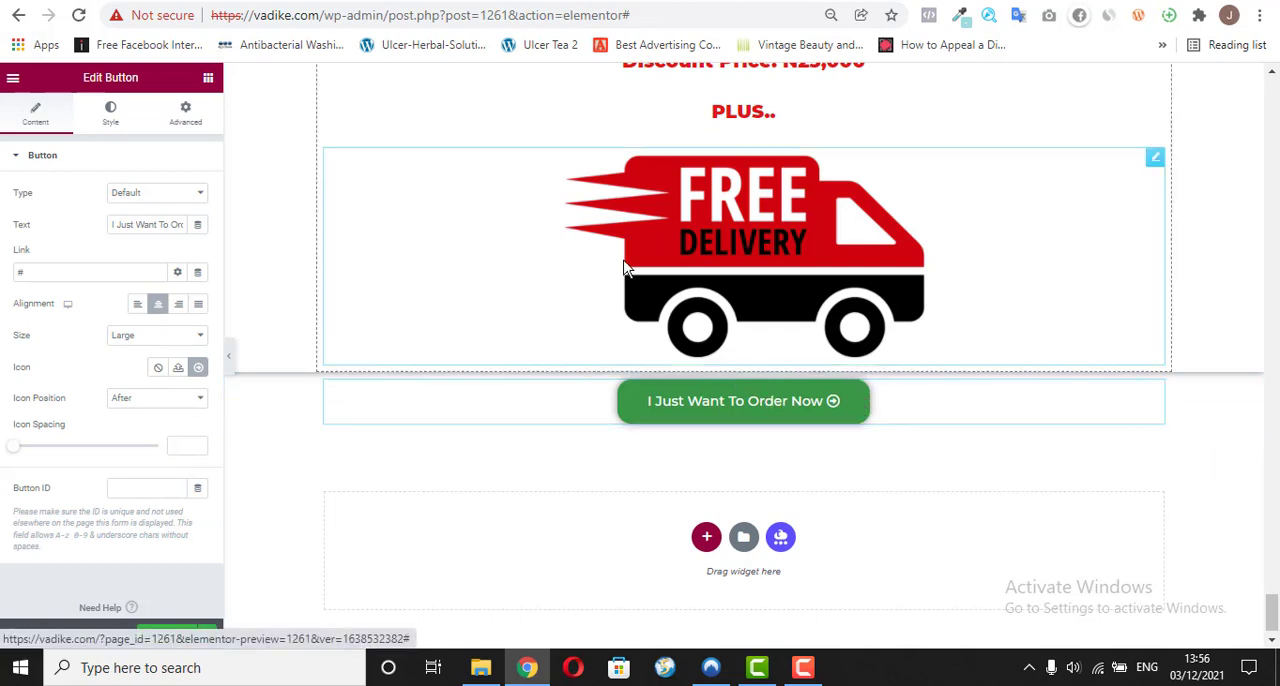
Step: Copy the heading text "How Can I Get The Mini LED Sparkle™ Light ?" from the reference page and return to the page editor
key("ctrl+Tab")
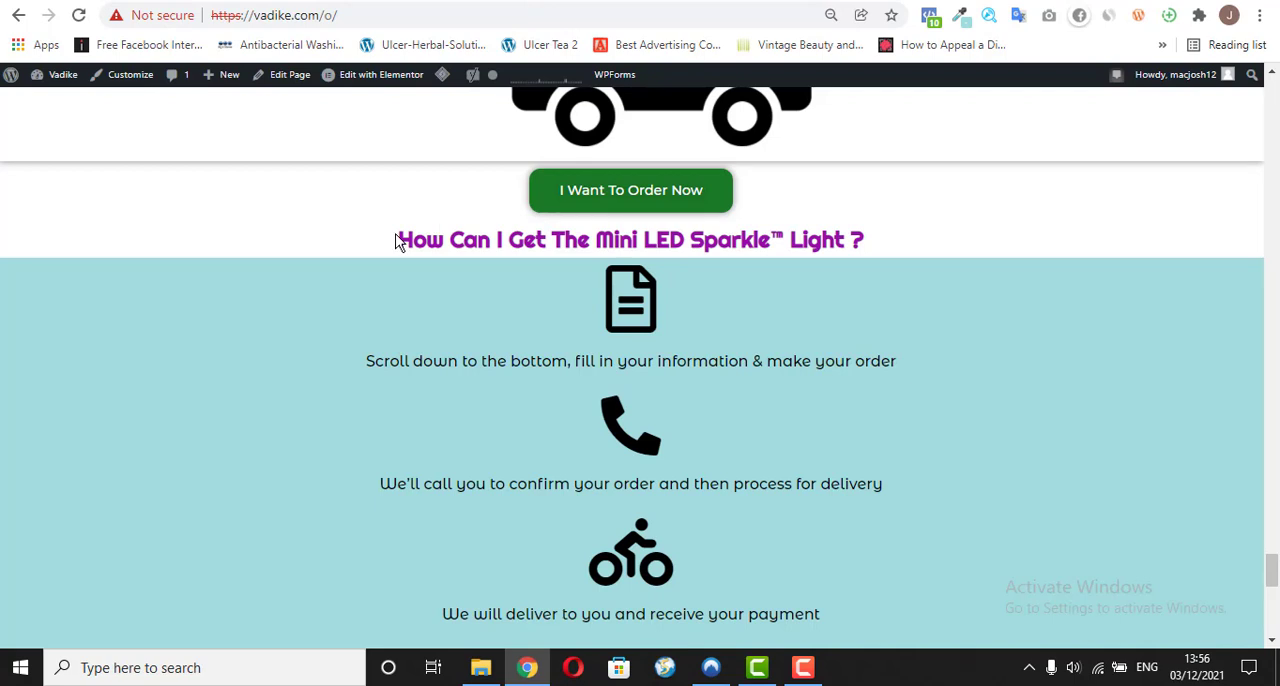
left_click_drag(396, 241, 651, 272)
key("ctrl+c")
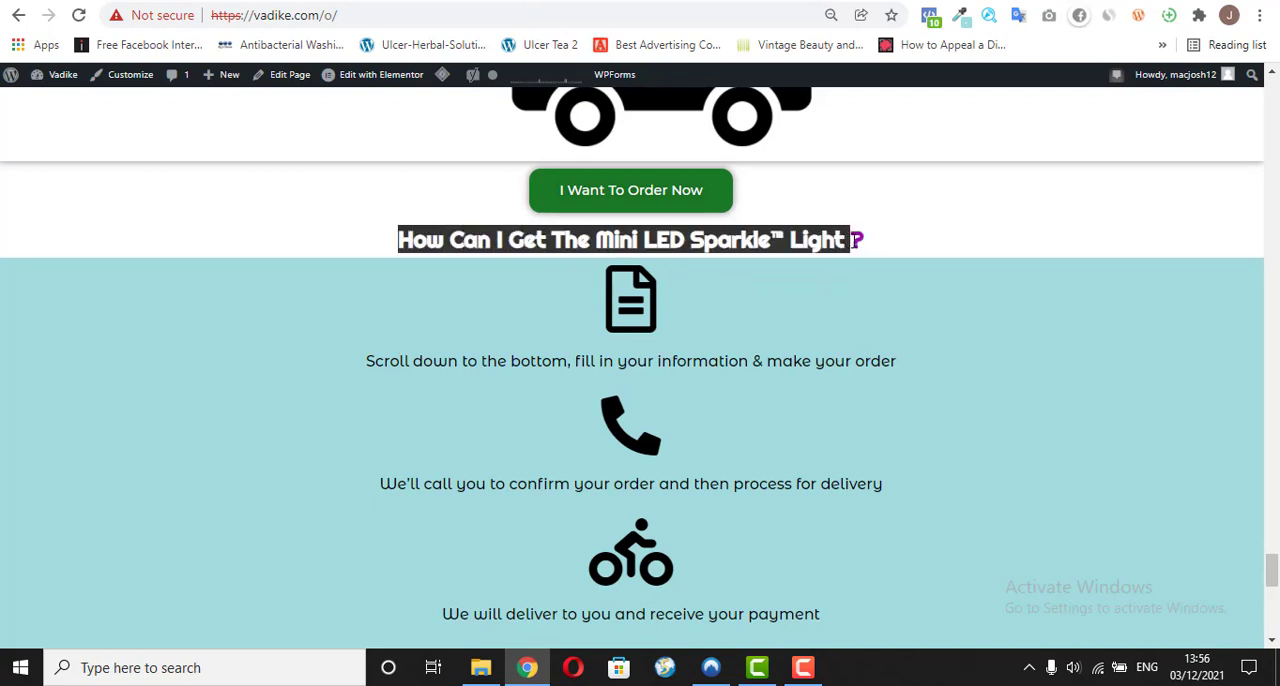
right_click(843, 242)
left_click(880, 258)
key("ctrl+Tab")
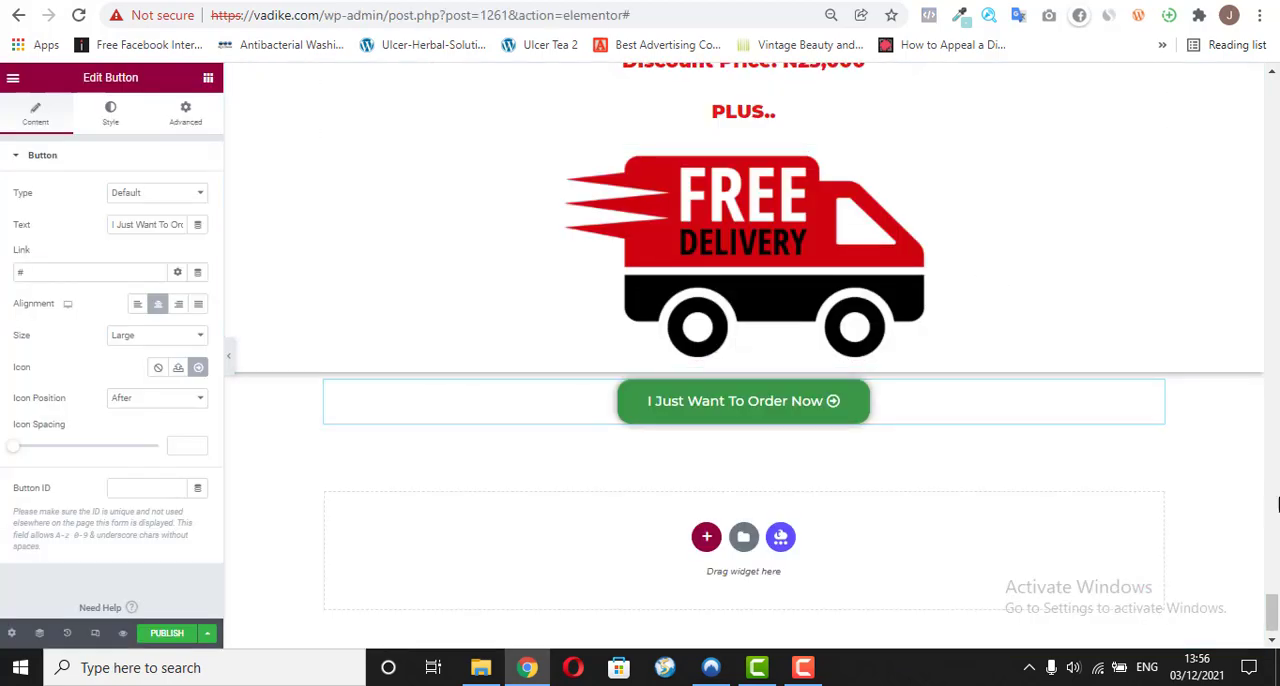
Step: Copy the "How Much Is The Mini LED Sparkle™ Light ?" heading widget into a new single-column section below the last order button
left_click_drag(1275, 607, 1275, 546)
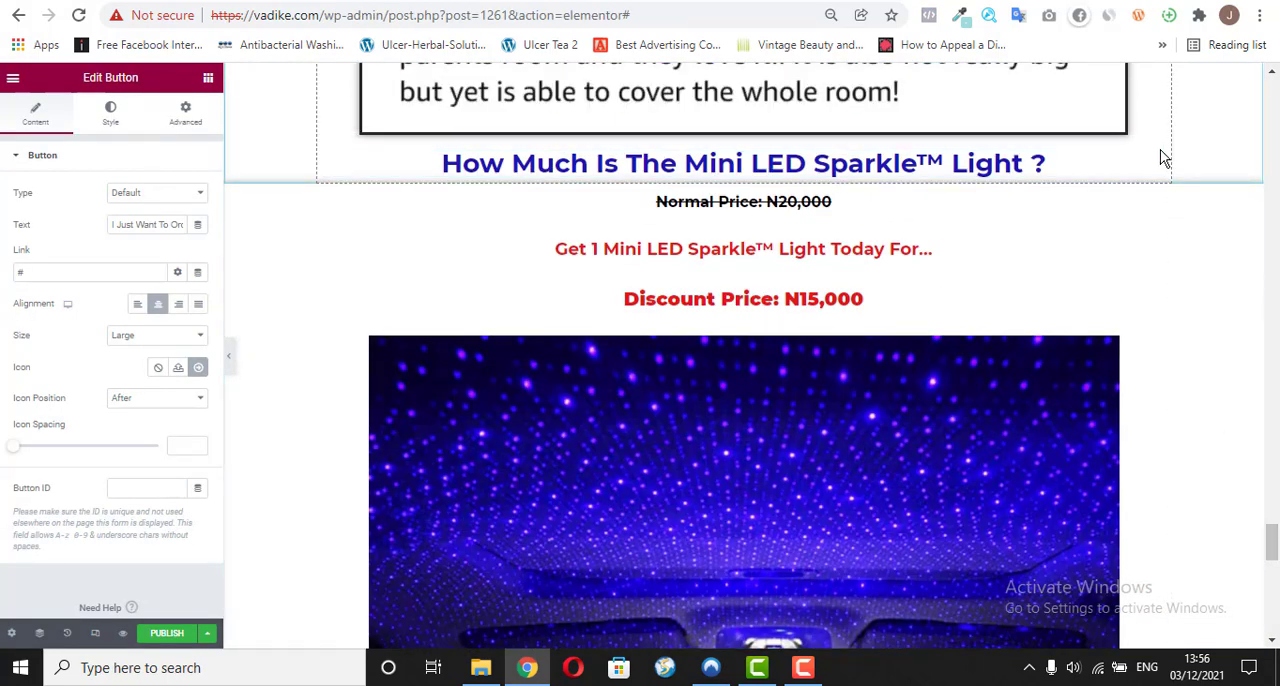
right_click(1154, 165)
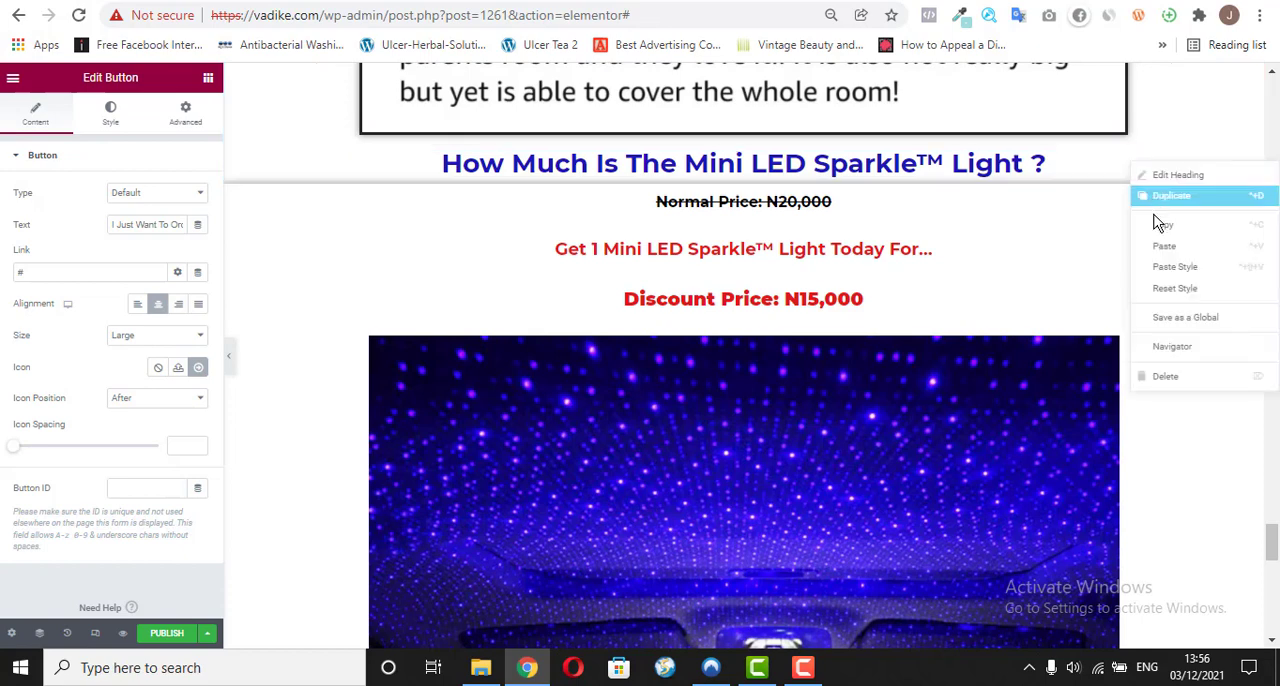
left_click(1153, 226)
left_click_drag(1272, 542, 1270, 613)
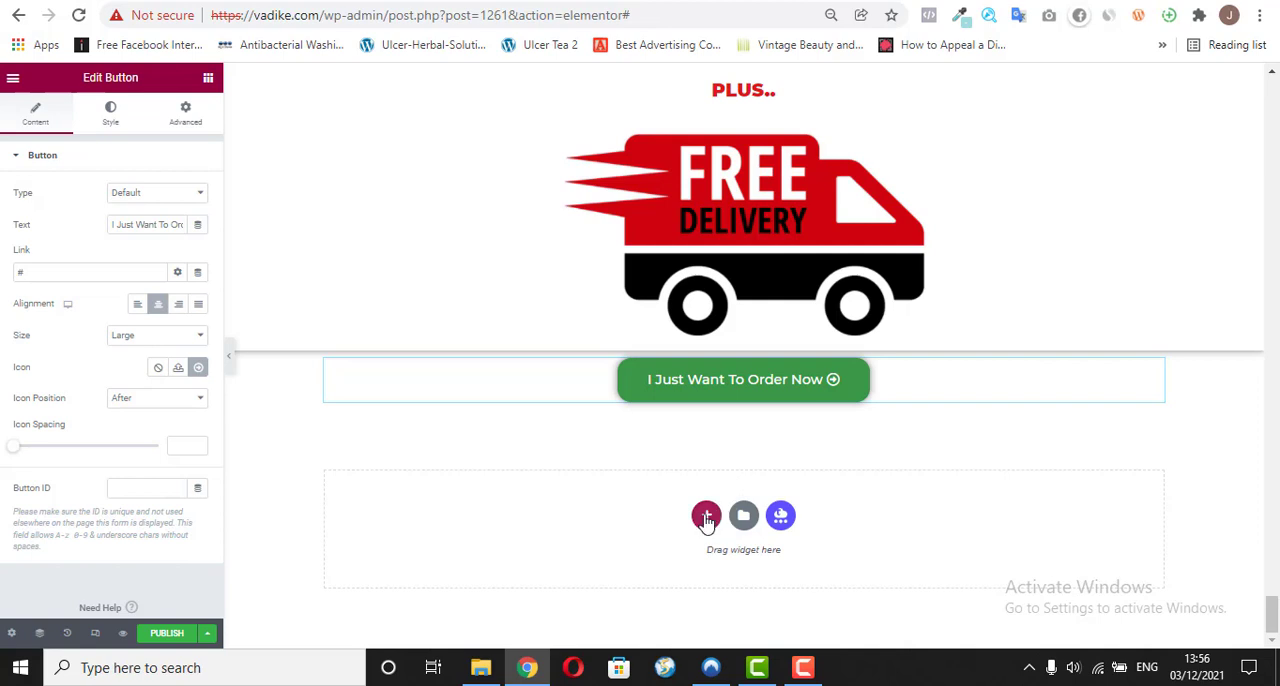
left_click(706, 516)
left_click(548, 560)
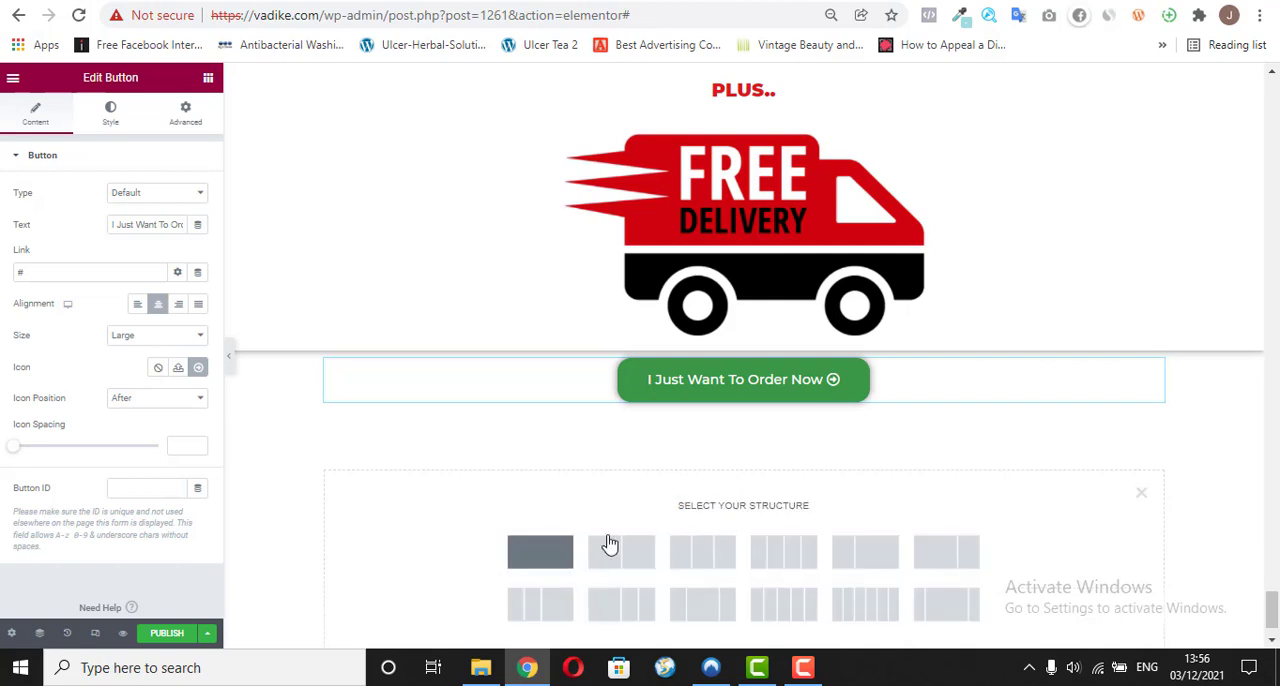
right_click(727, 429)
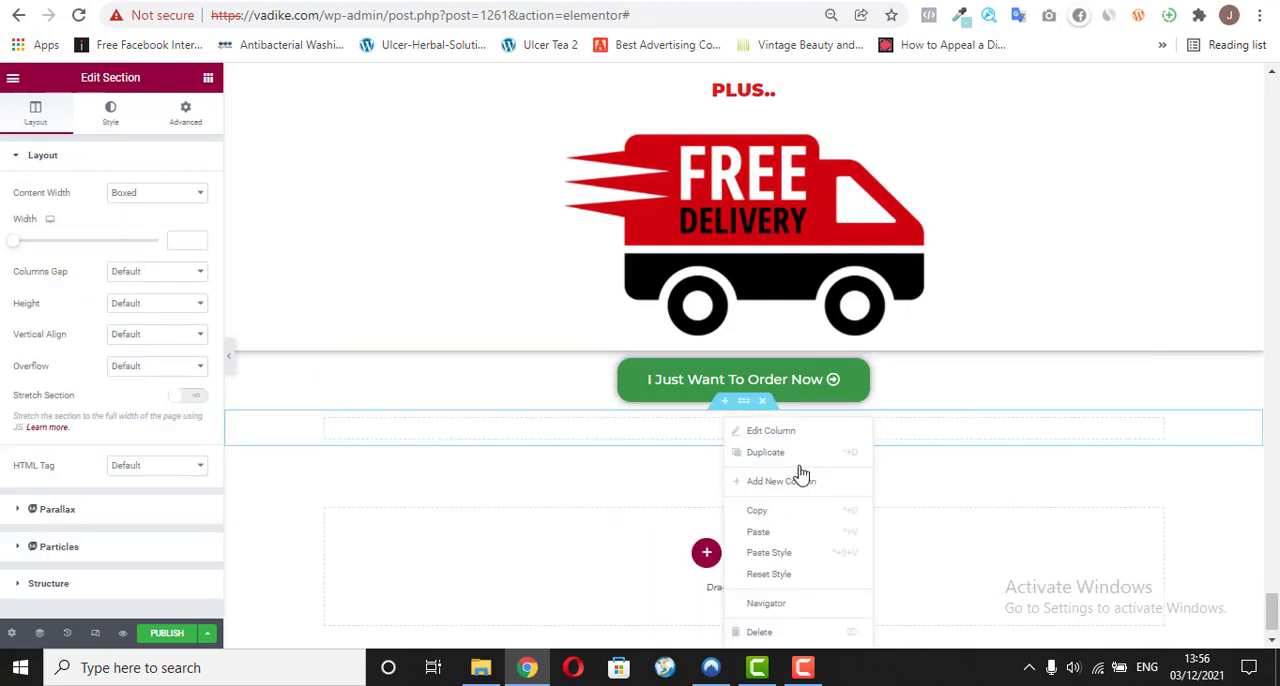
left_click(768, 541)
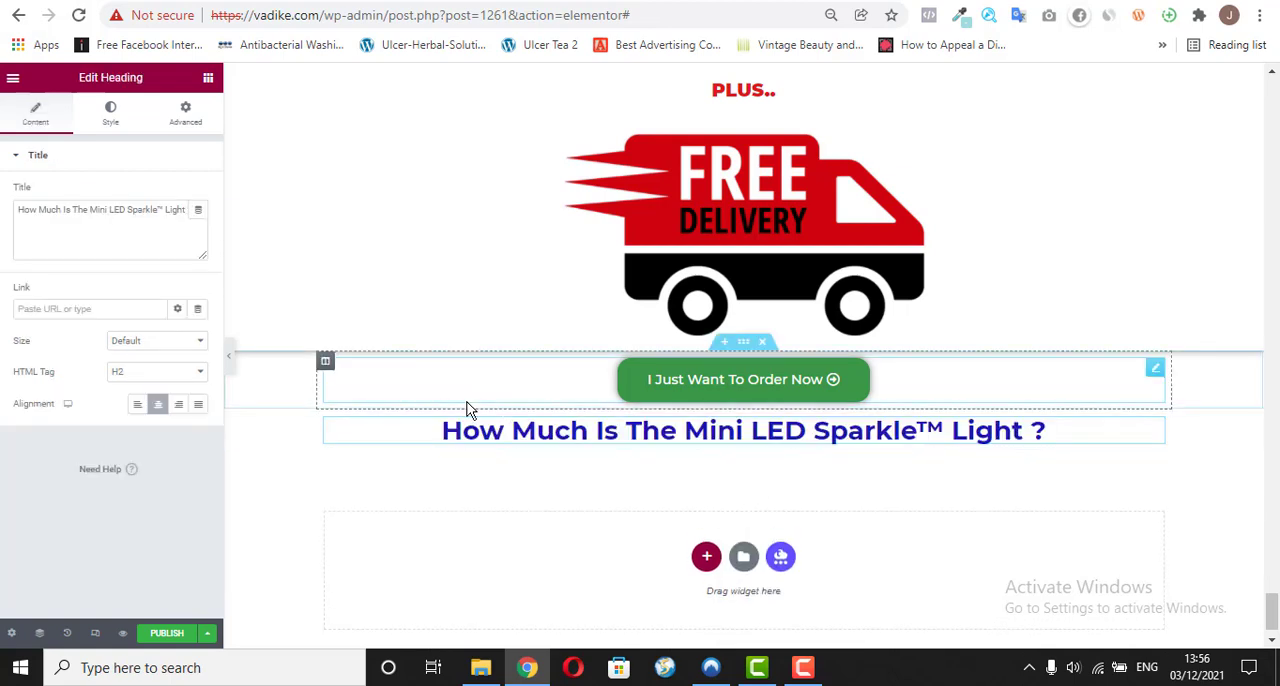
Step: Replace the pasted heading's title with the copied text "How Can I Get The Mini LED Sparkle™ Light ?"
triple_click(157, 209)
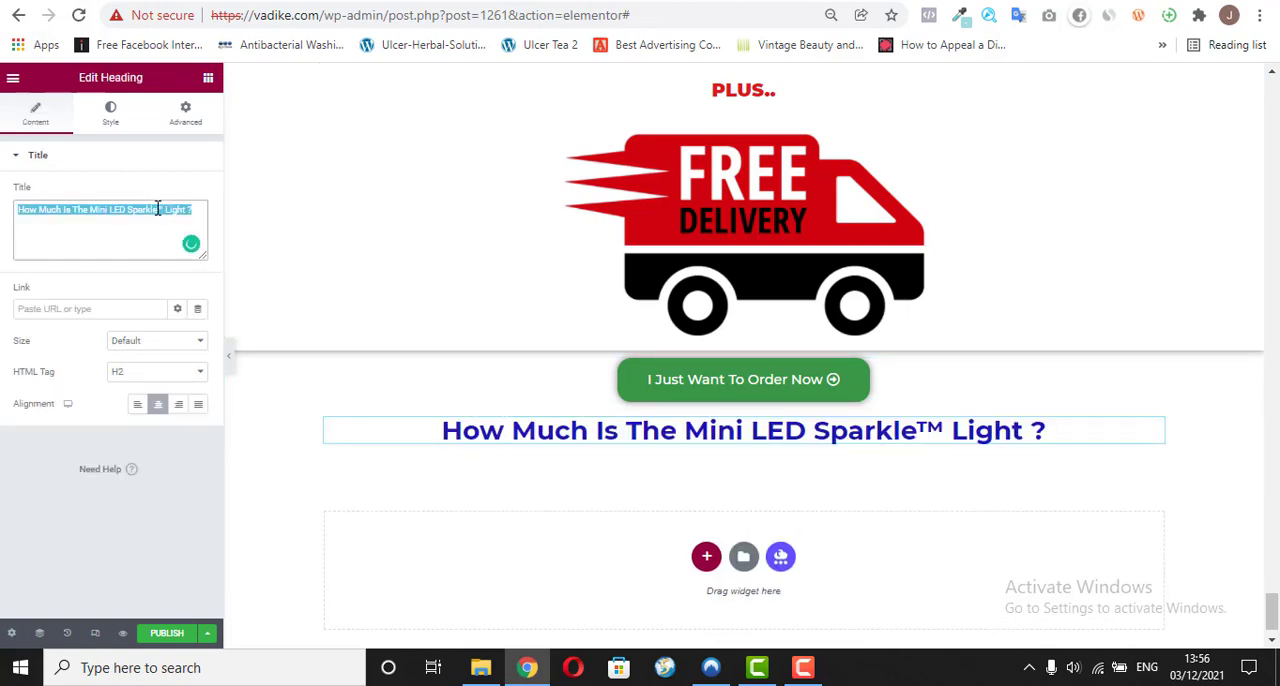
right_click(157, 209)
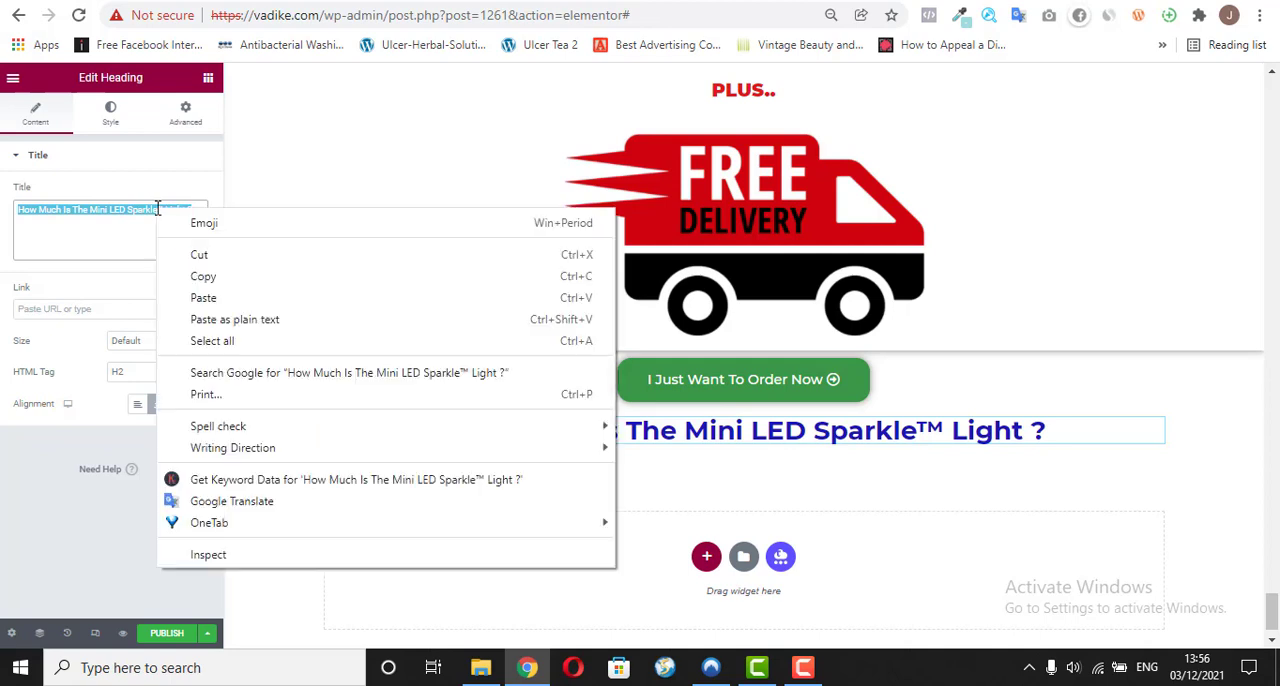
left_click(229, 319)
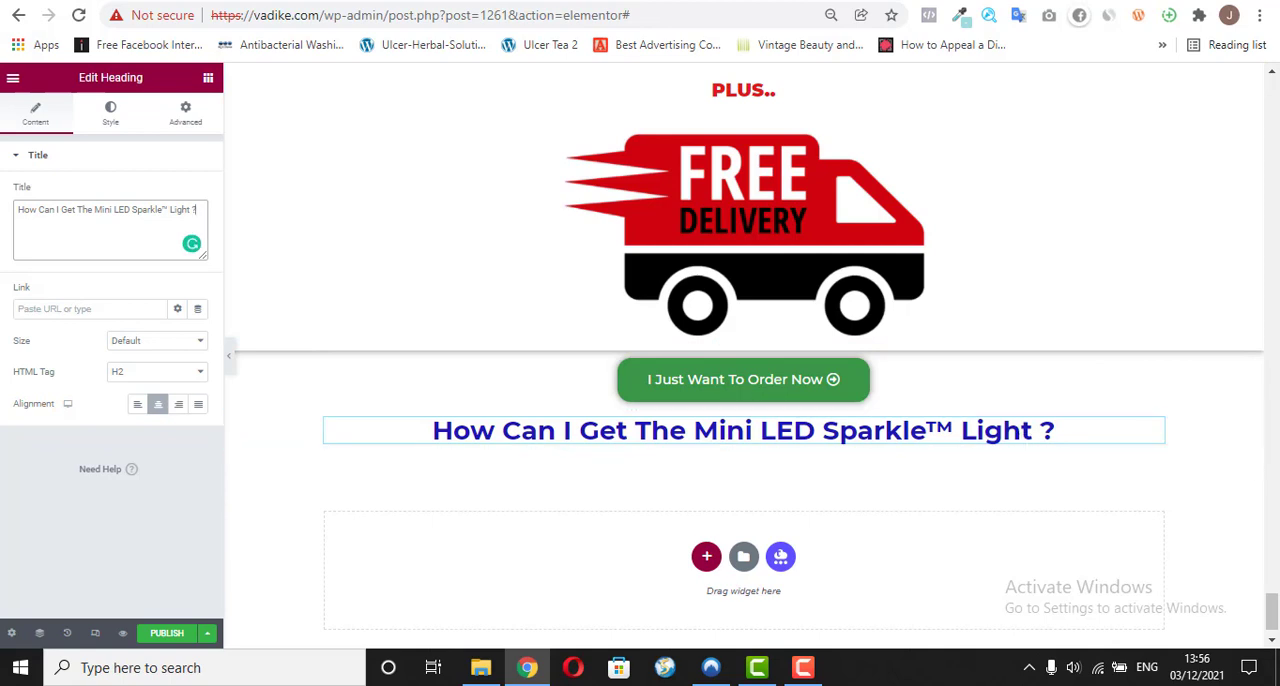
scroll(1272, 608, "down", 1)
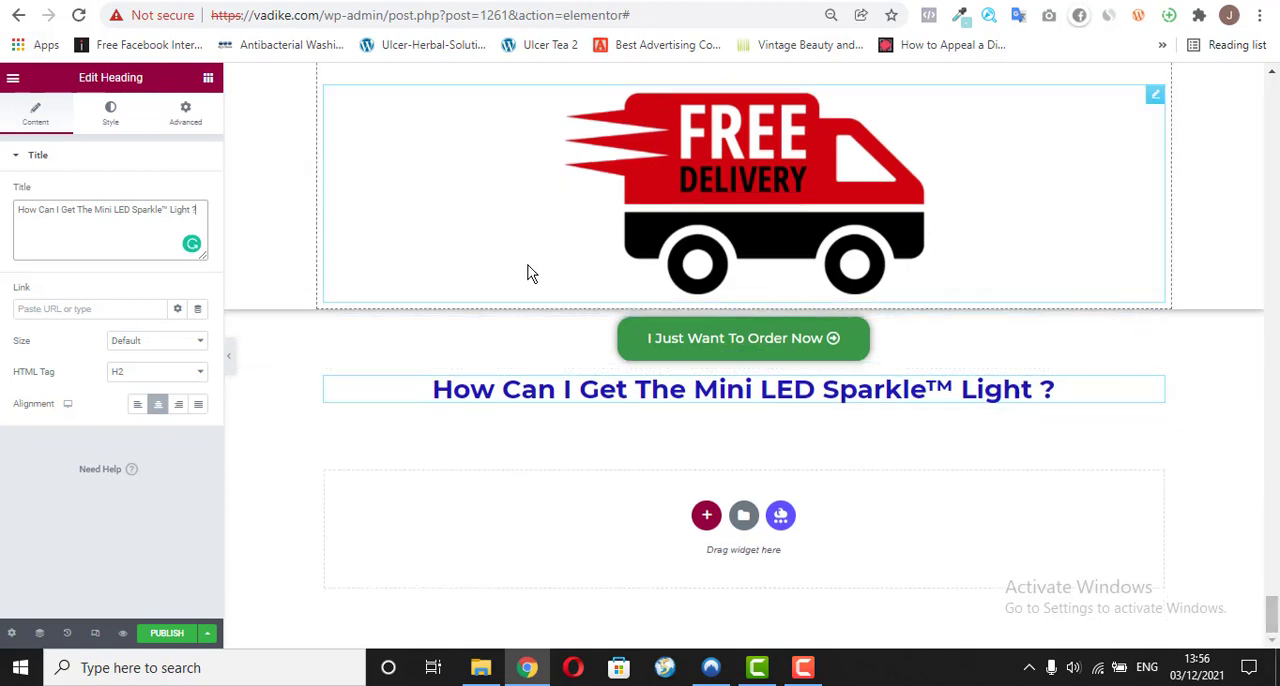
Step: Check the icon section below that heading on the reference page and copy its background colour code a1dcdd from ColorZilla's Color Picker
left_click(466, 1)
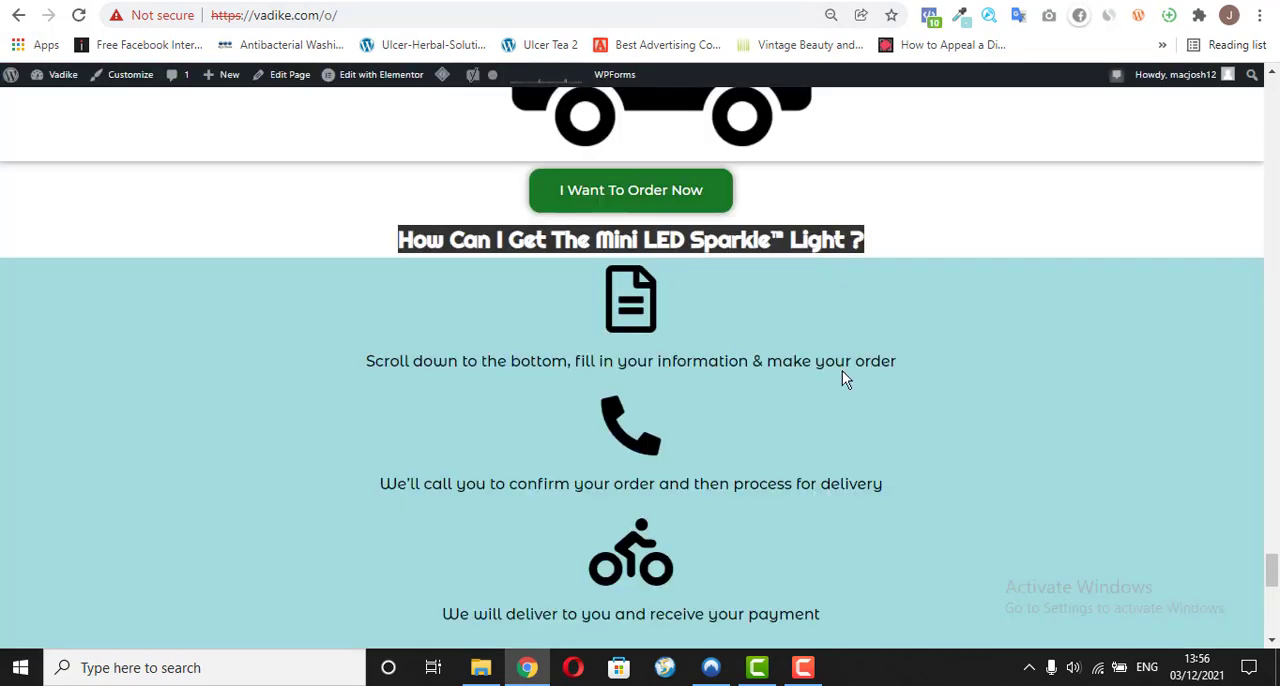
scroll(528, 235, "down", 1)
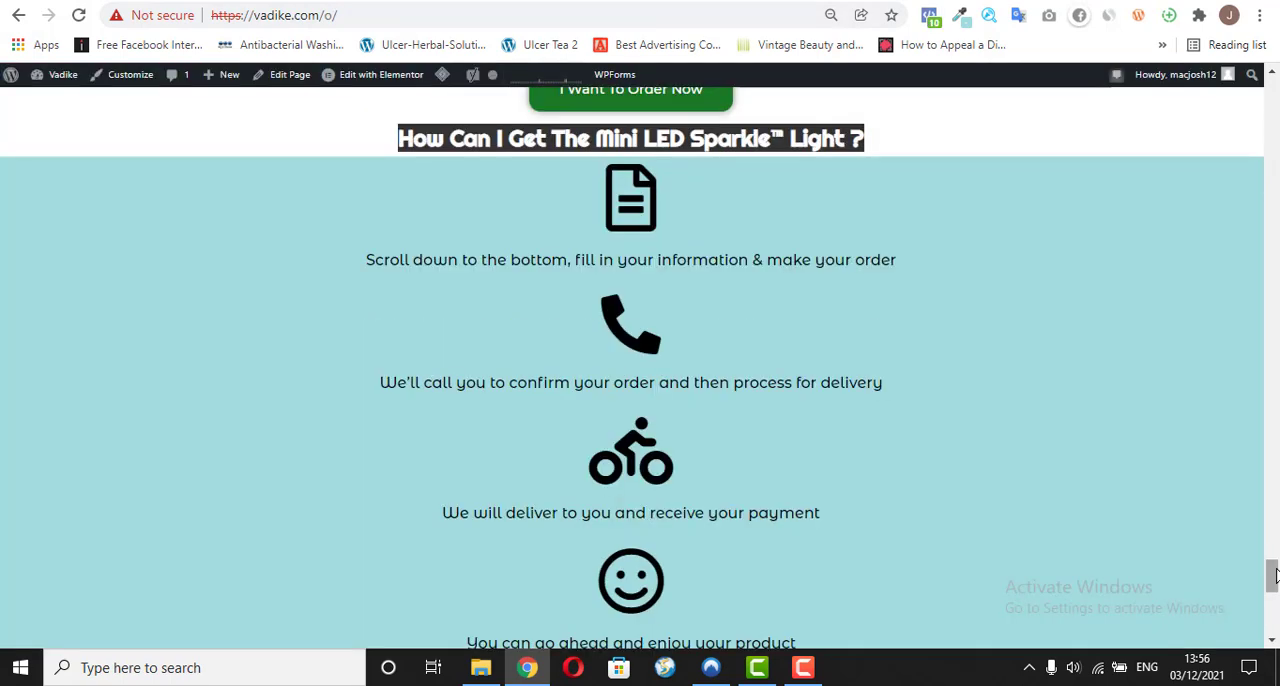
left_click(725, 222)
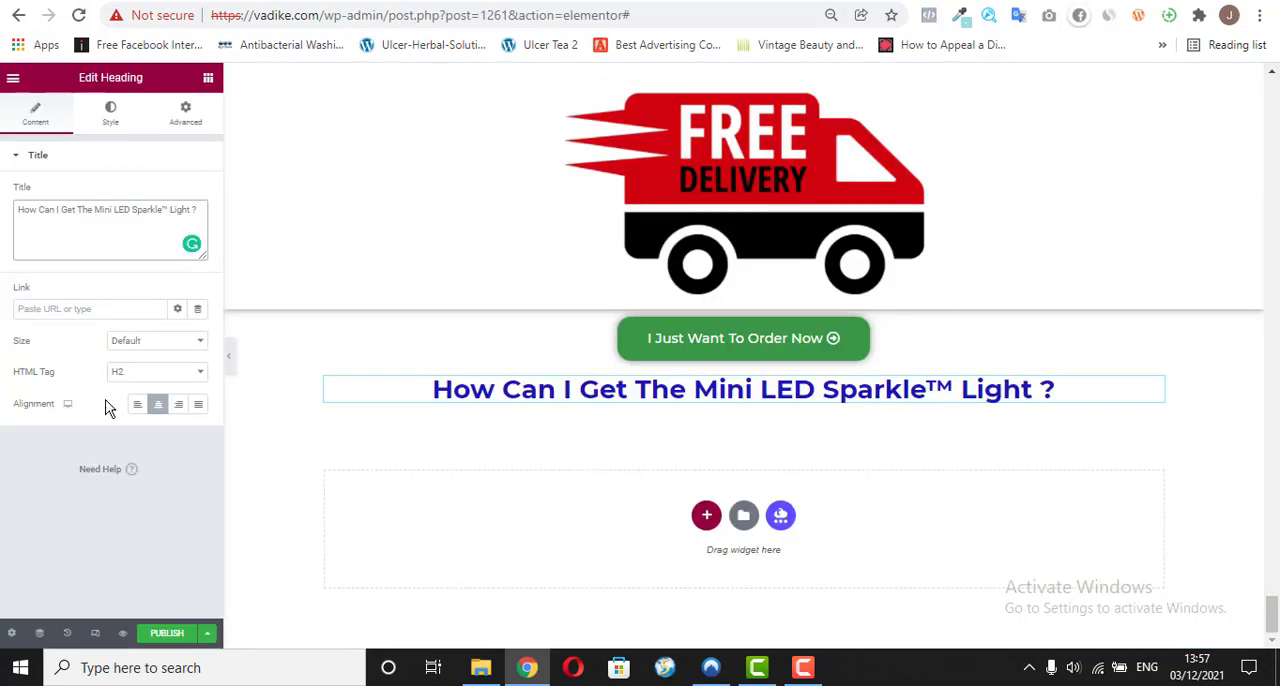
left_click(208, 77)
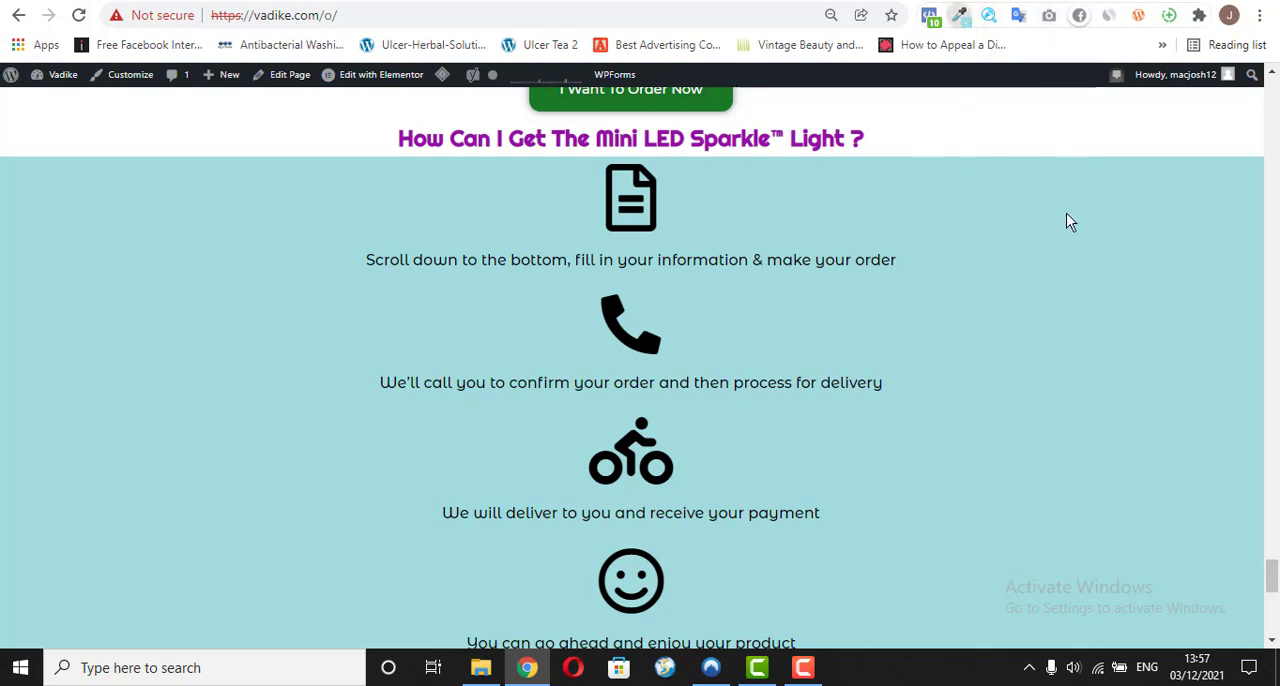
left_click(963, 17)
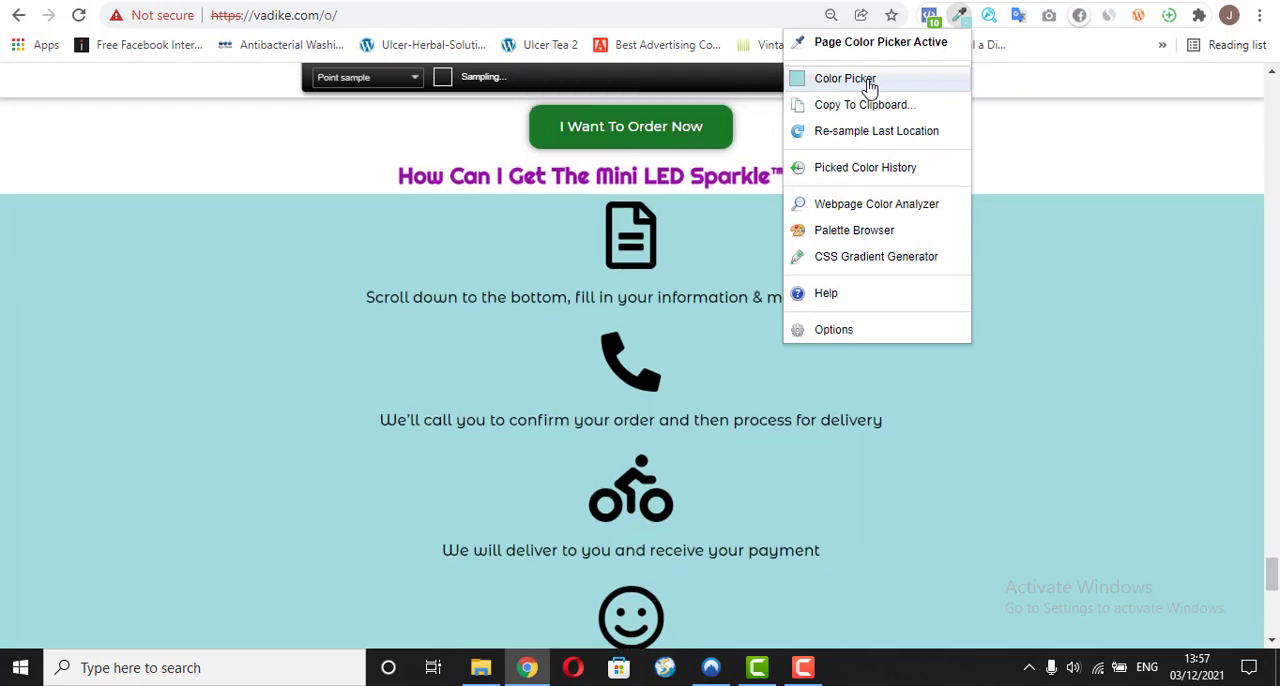
left_click(870, 88)
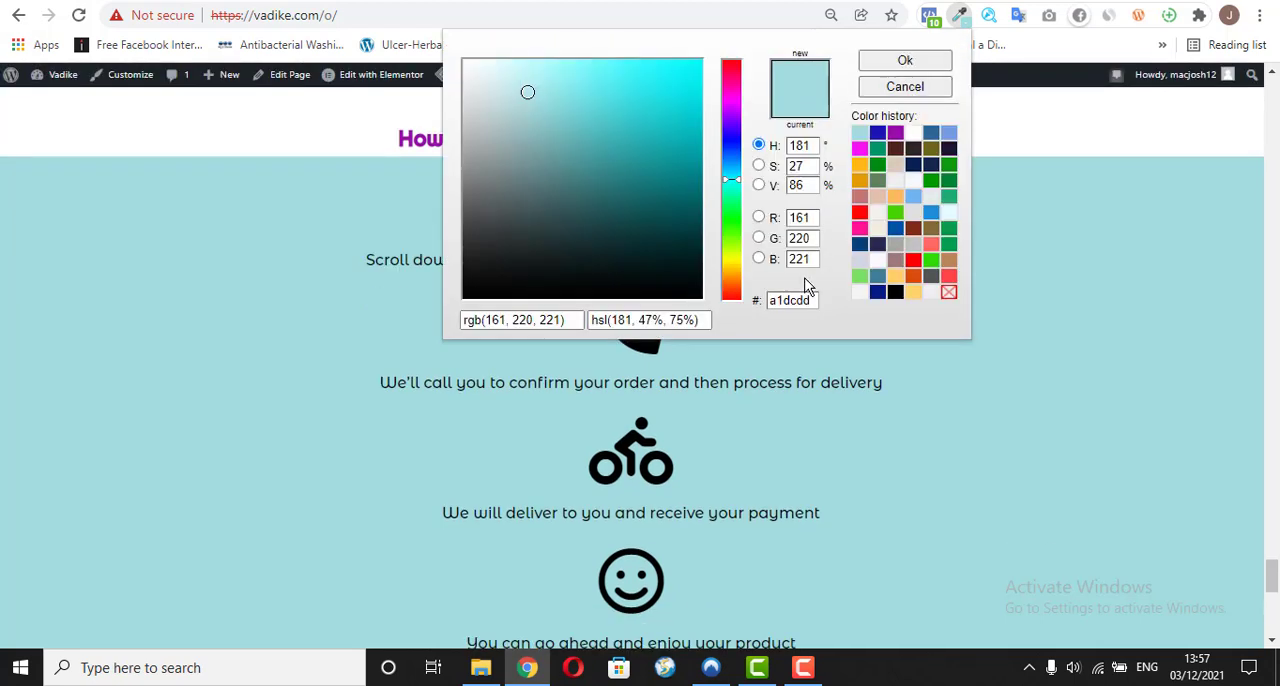
double_click(791, 300)
right_click(791, 300)
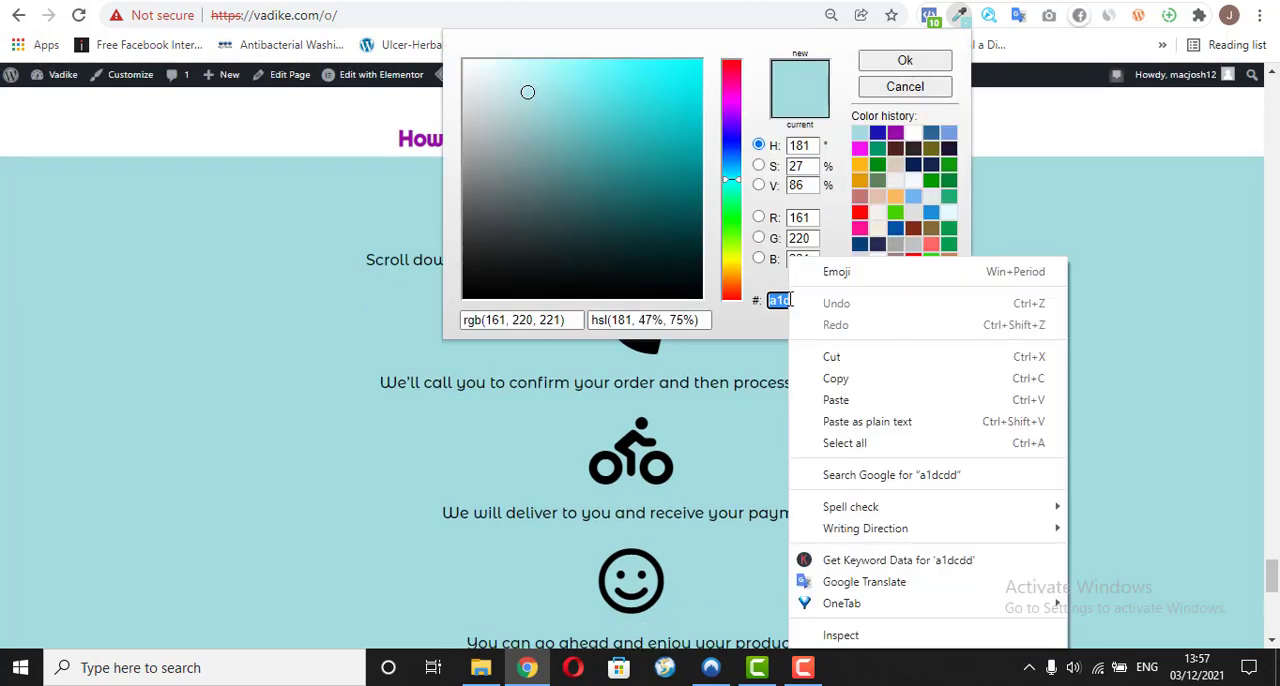
left_click(836, 380)
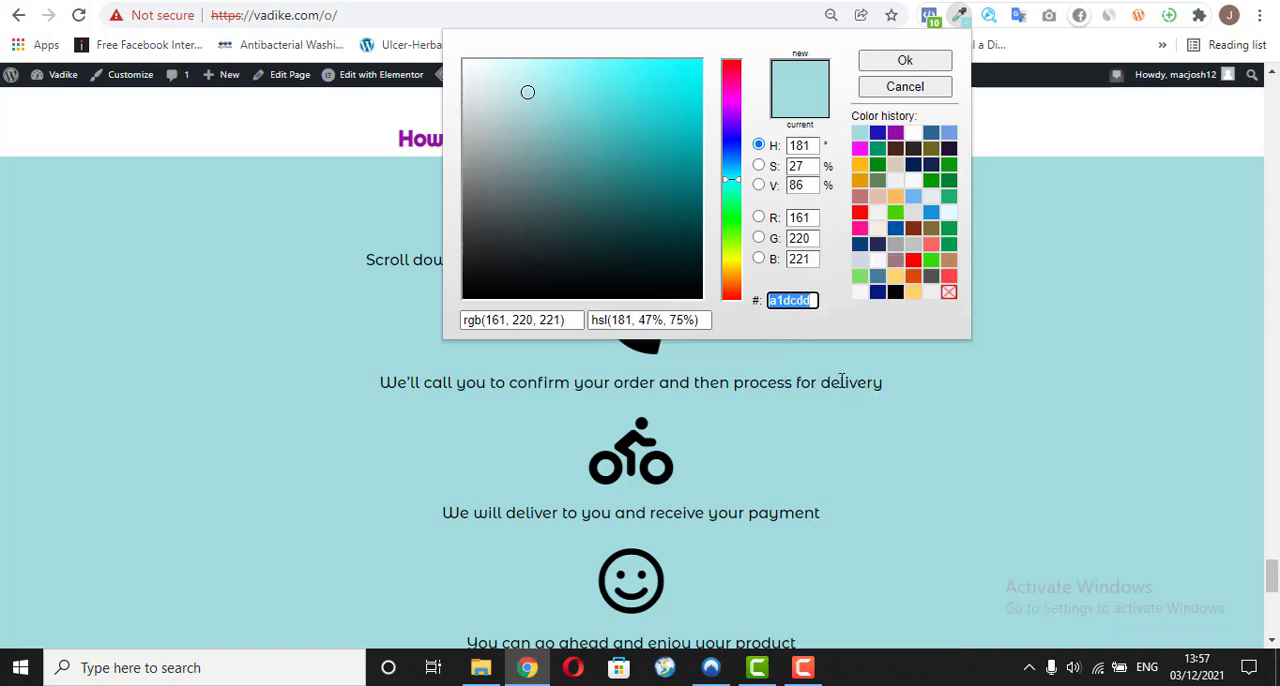
left_click(254, 307)
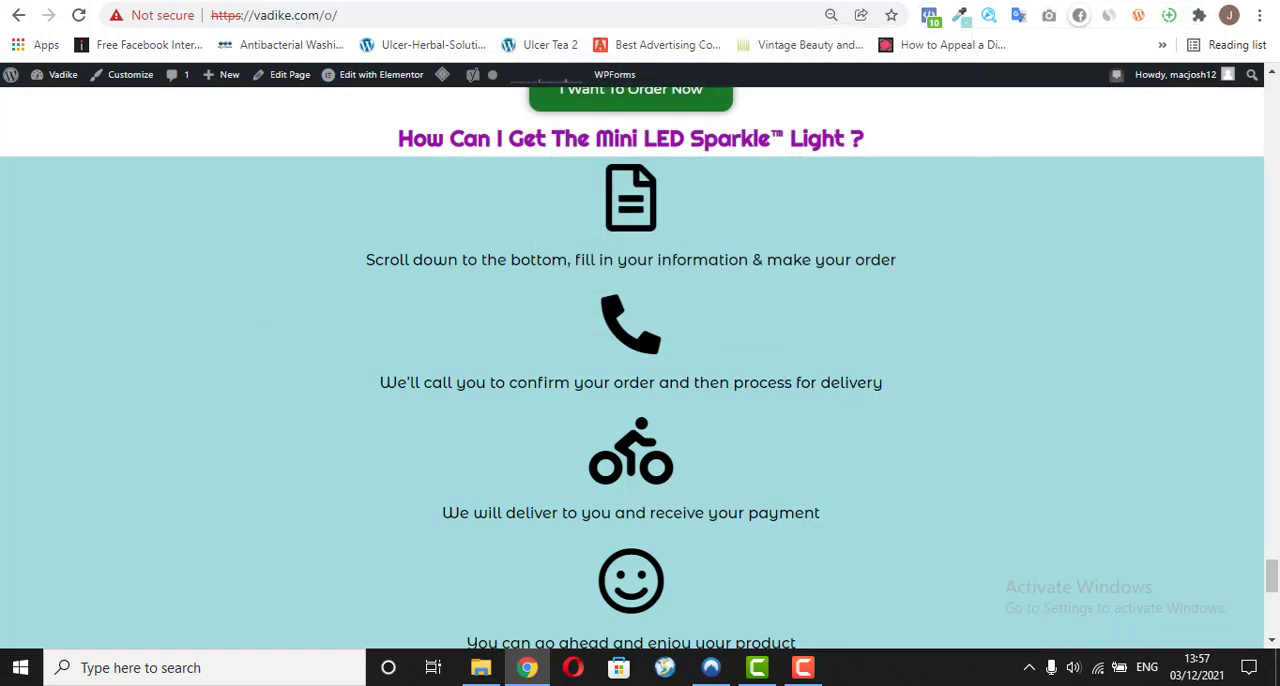
Step: In the page editor, add a single-column section below the "How Can I Get" heading and set its classic background colour to a1dcdd
left_click(432, 1)
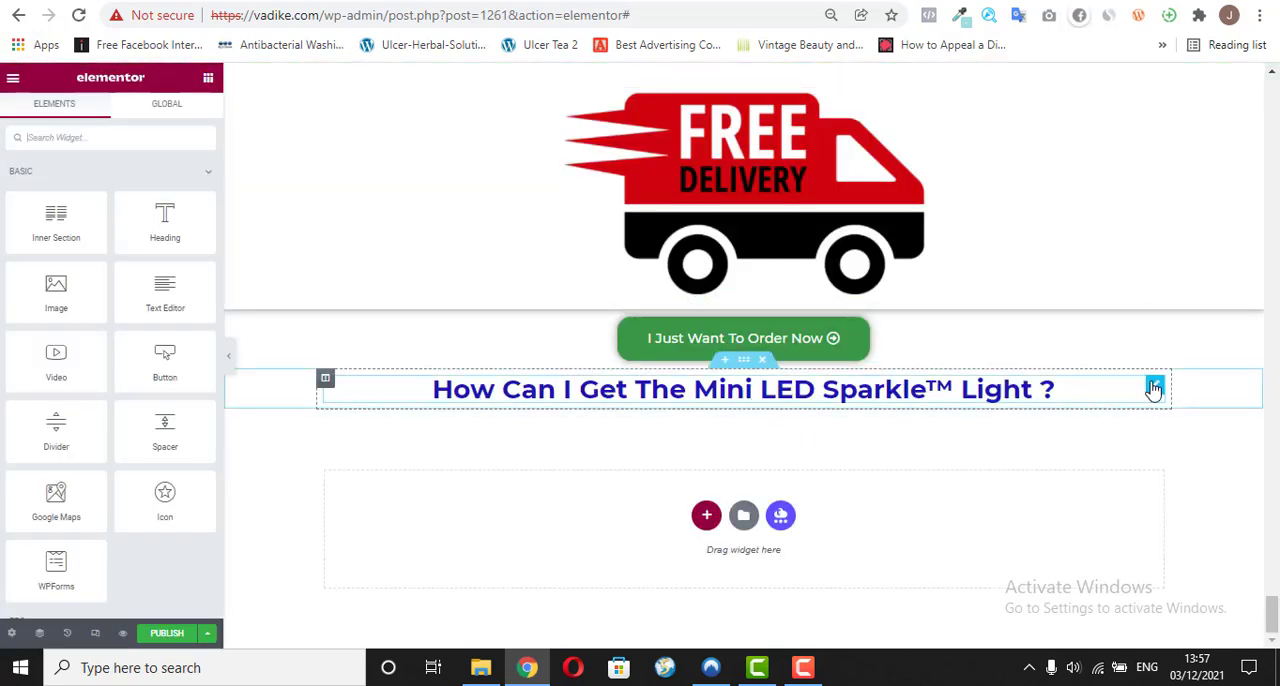
left_click_drag(1155, 386, 1134, 360)
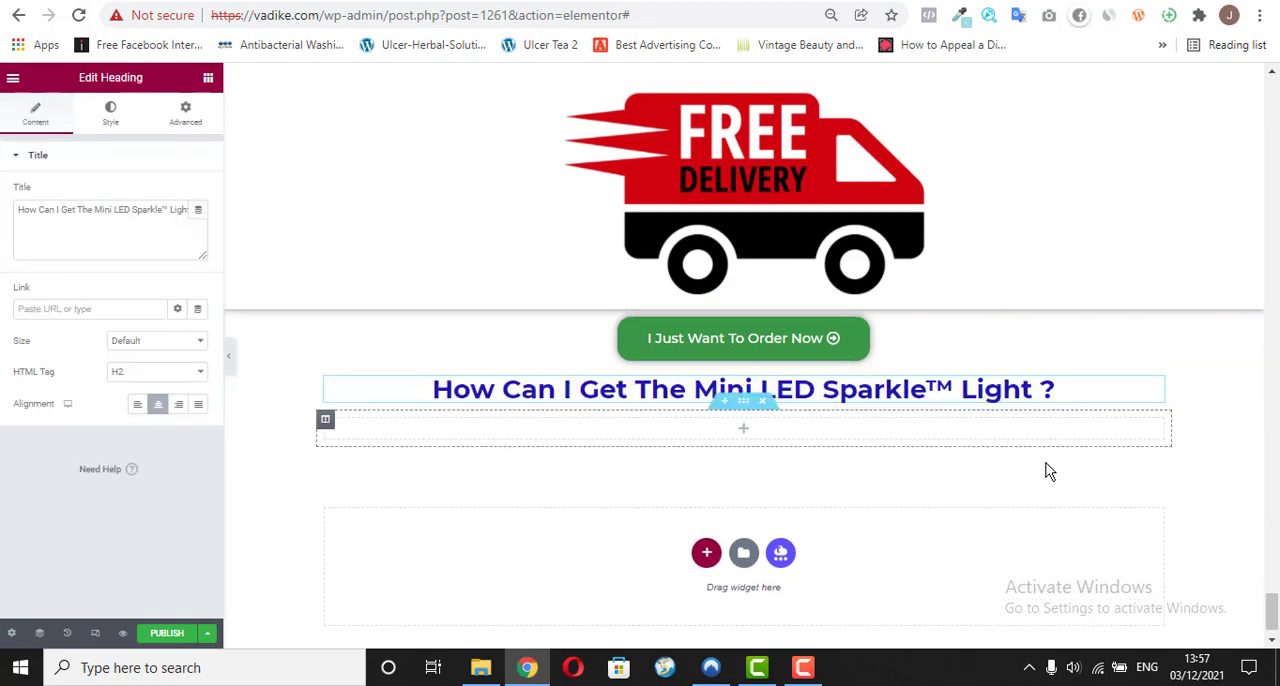
left_click(745, 410)
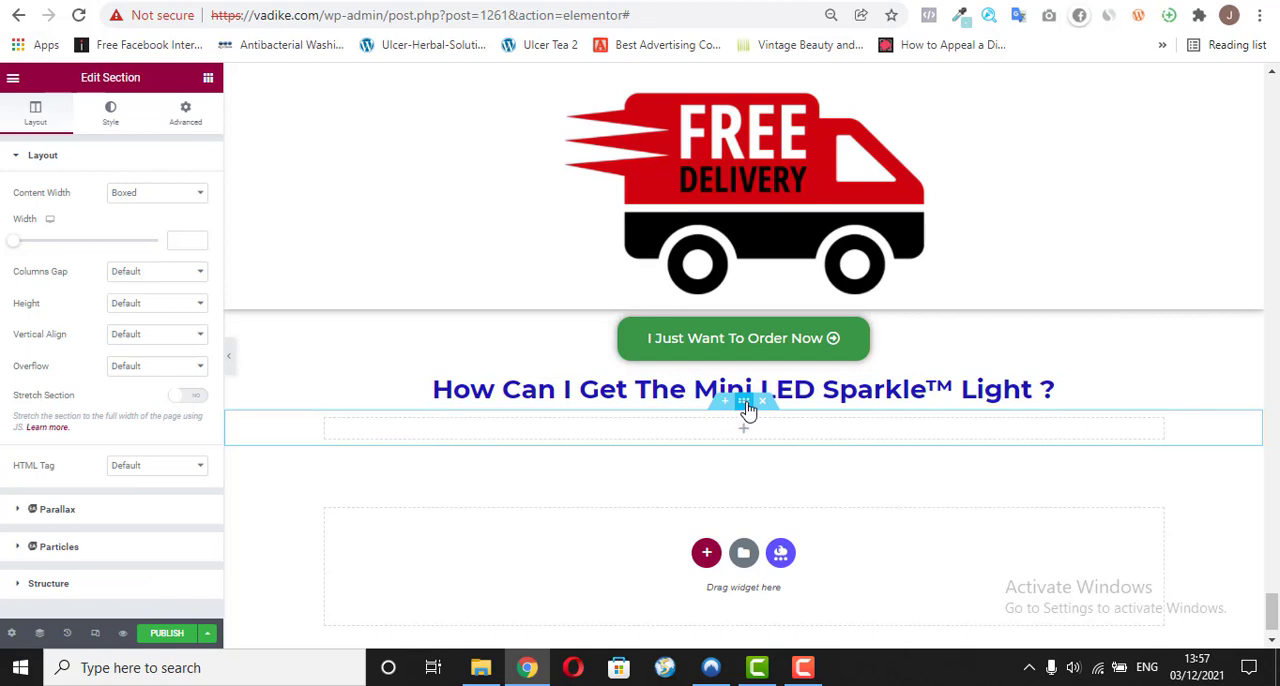
left_click(110, 115)
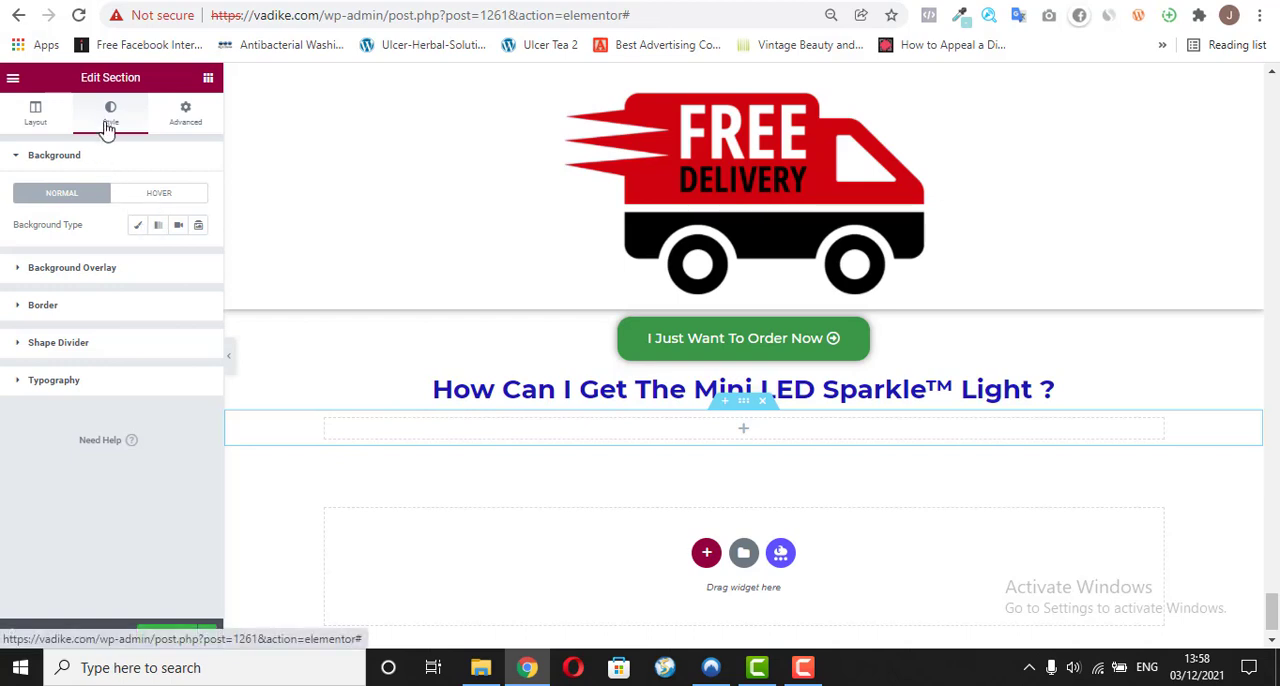
left_click(137, 226)
left_click(199, 260)
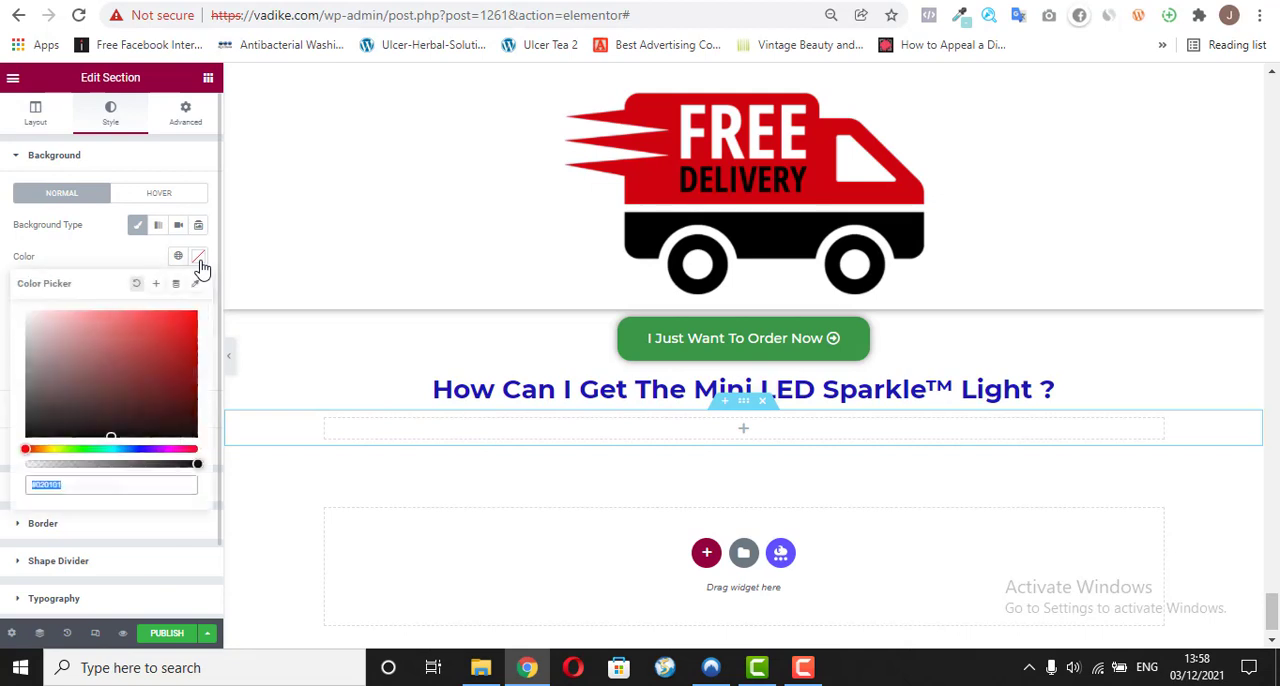
right_click(49, 482)
left_click(126, 212)
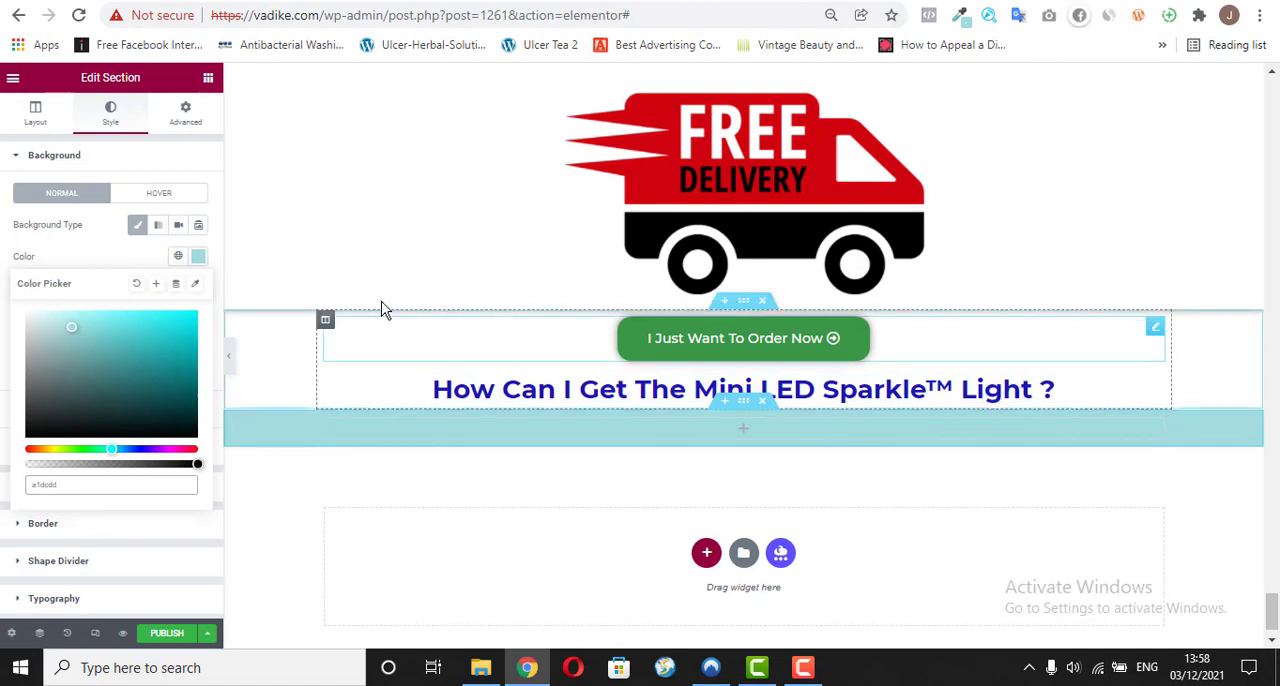
Step: Add an Icon widget to the light-blue section below the "How Can I Get The Mini LED Sparkle™ Light ?" heading
left_click(410, 263)
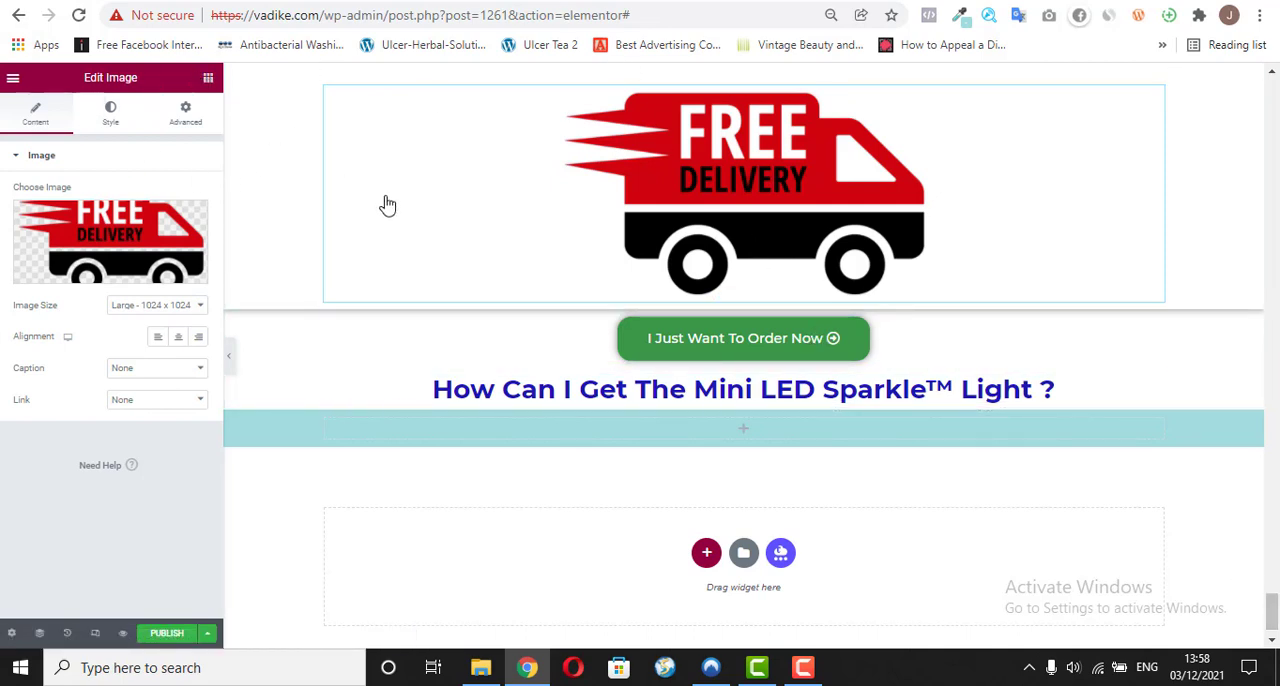
left_click(208, 78)
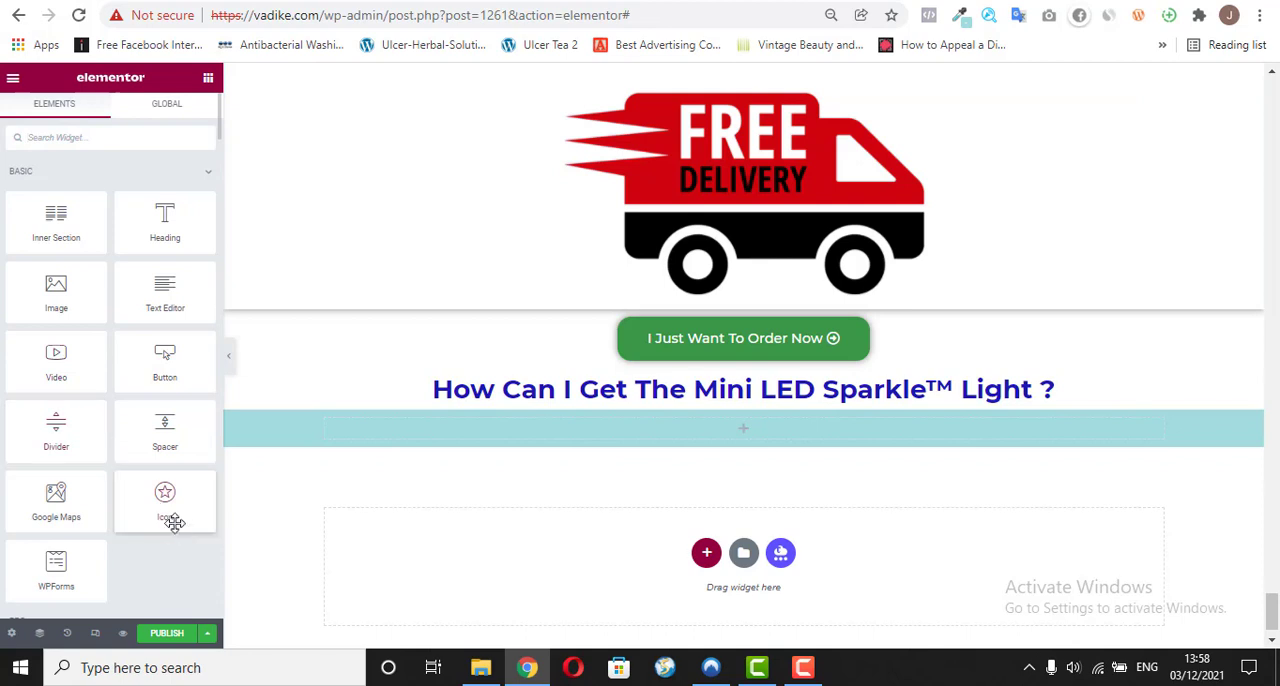
left_click_drag(174, 522, 714, 438)
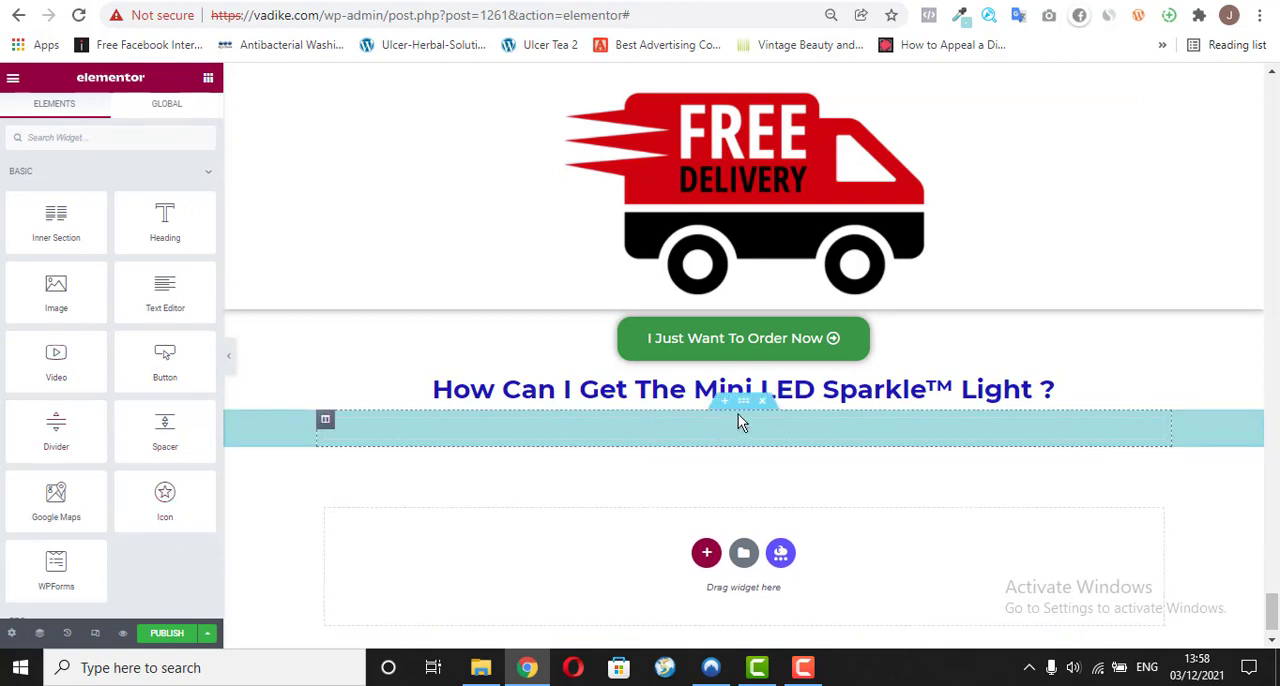
left_click_drag(166, 495, 705, 428)
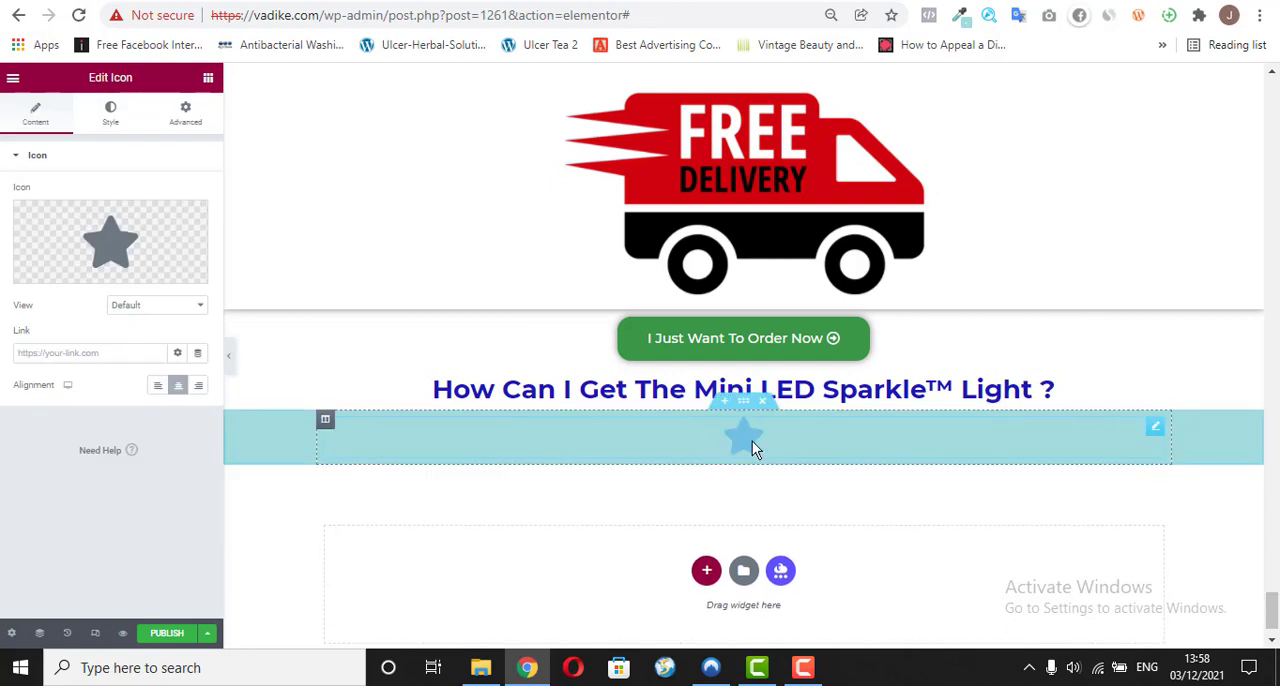
Step: Check the icon colour on the reference page and set the new star icon's primary colour to black, #000000
left_click(110, 112)
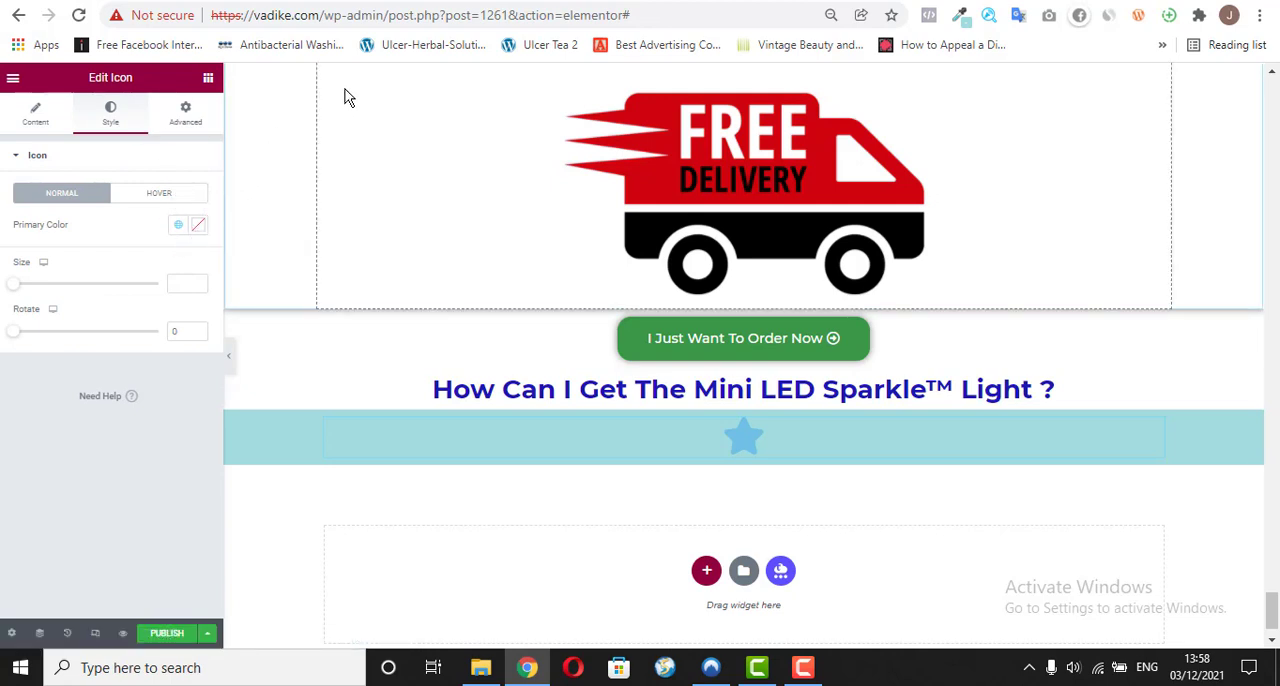
key("ctrl+Tab")
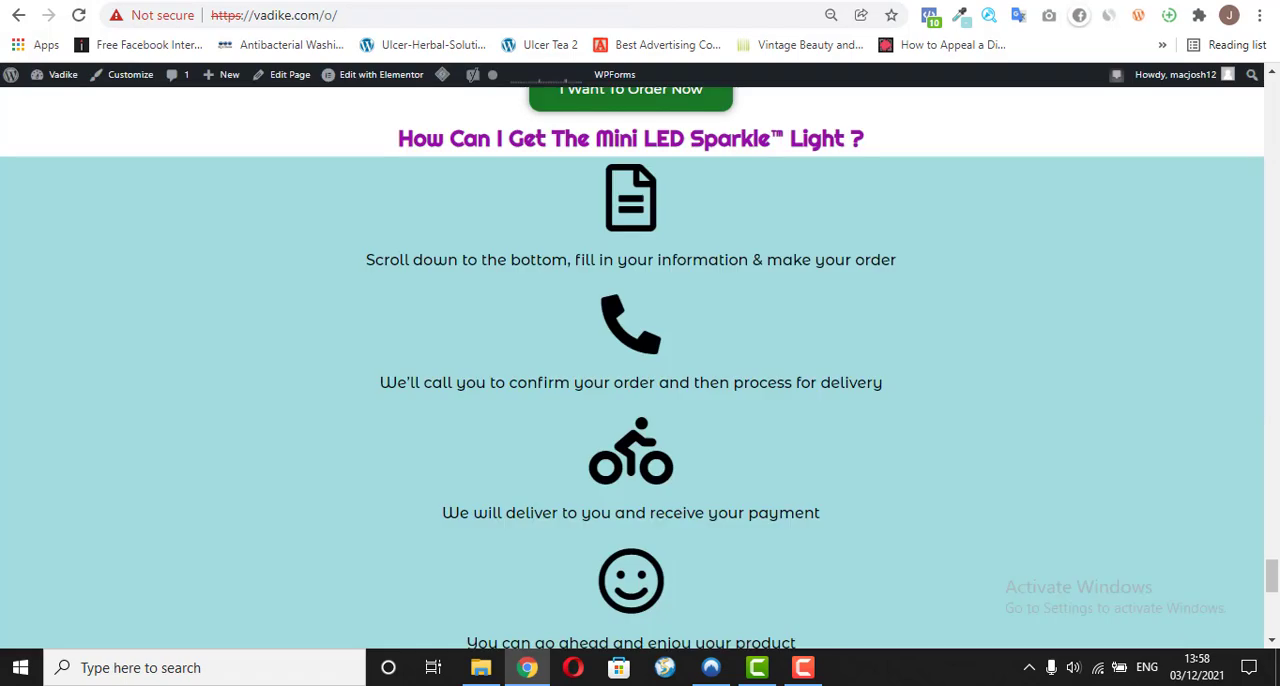
key("ctrl+shift+Tab")
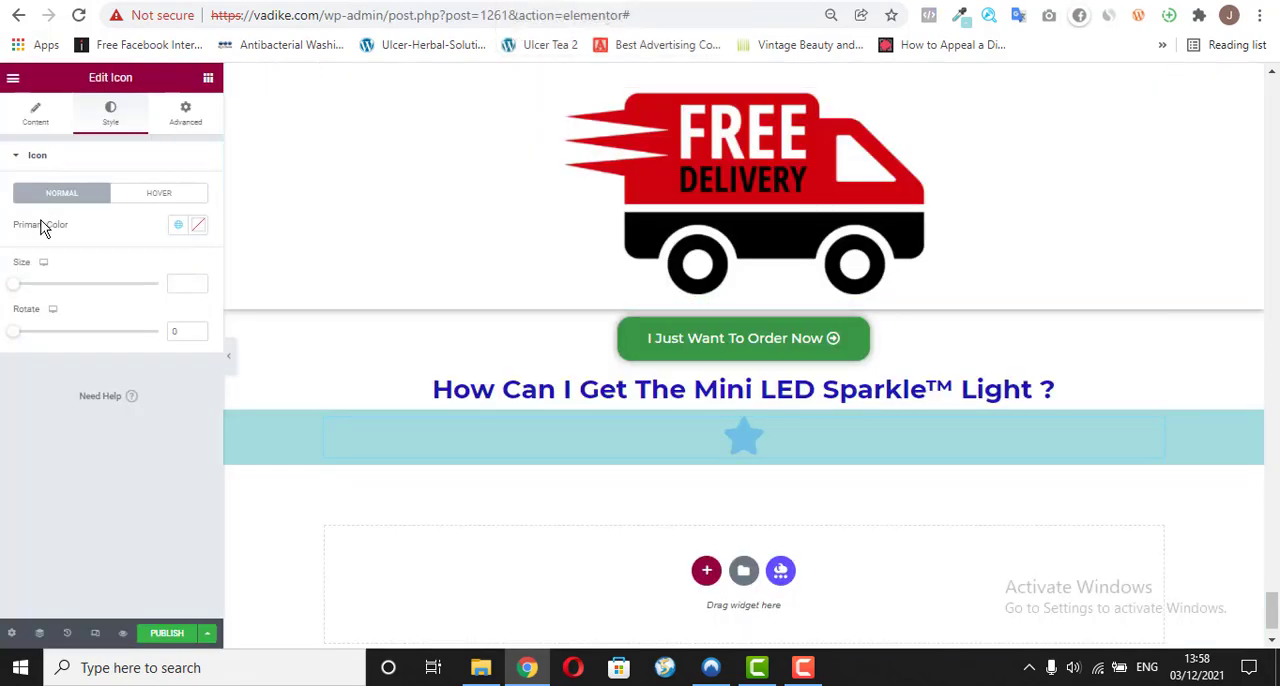
left_click(194, 229)
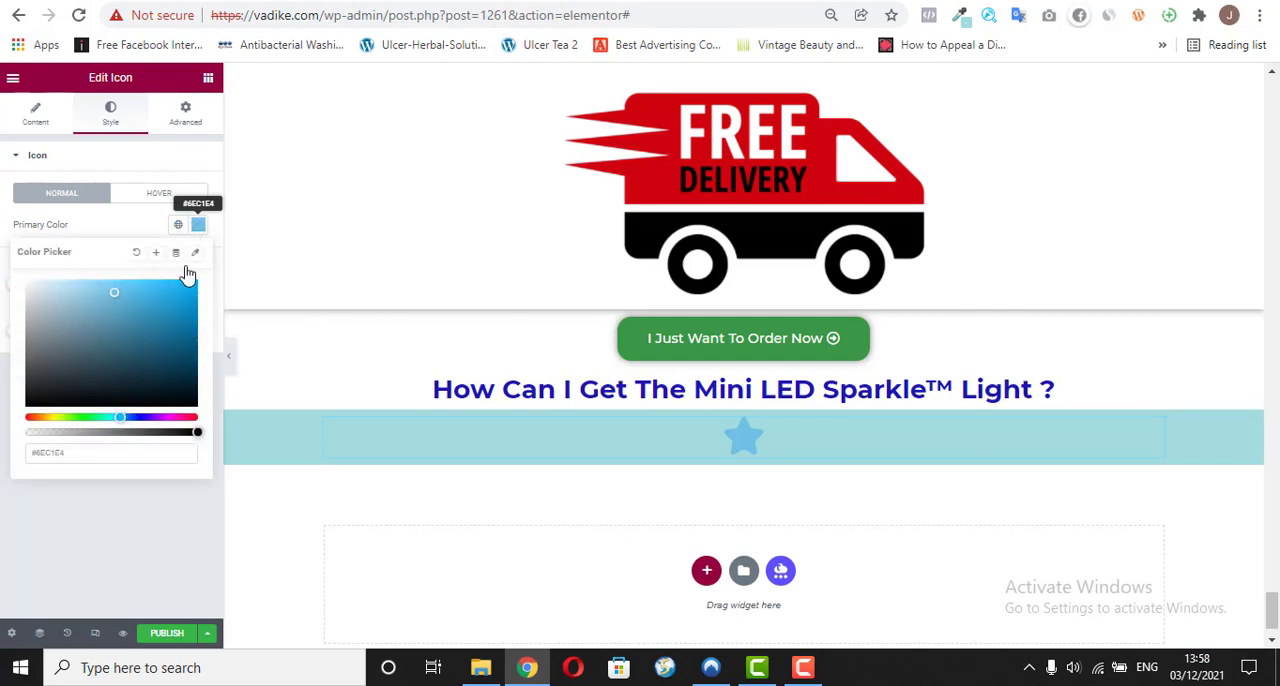
left_click_drag(29, 391, 11, 409)
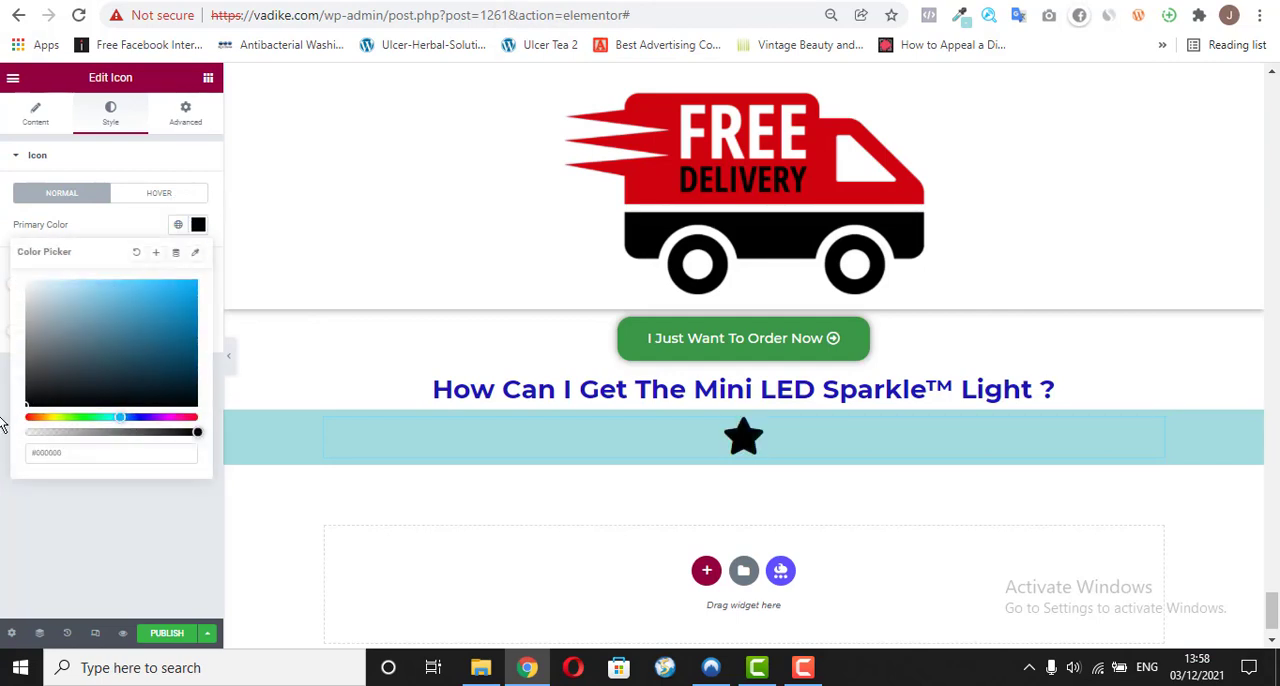
left_click(88, 556)
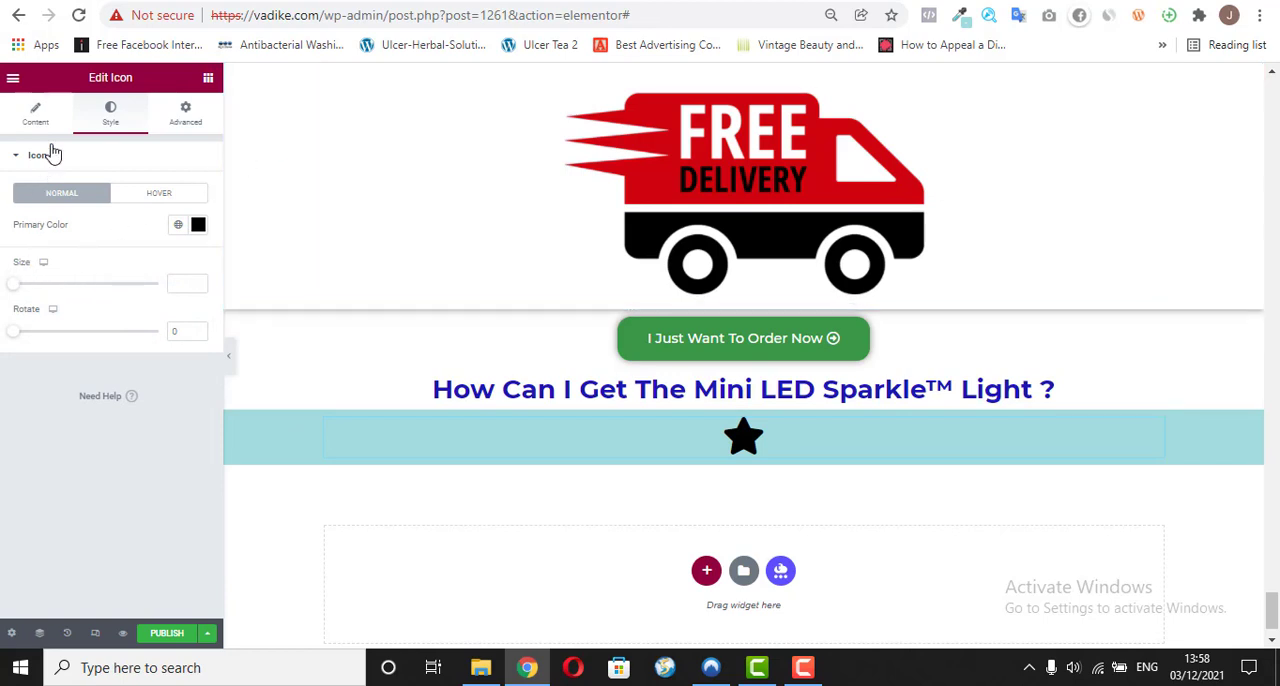
Step: Set the star icon's size to 100
left_click(22, 289)
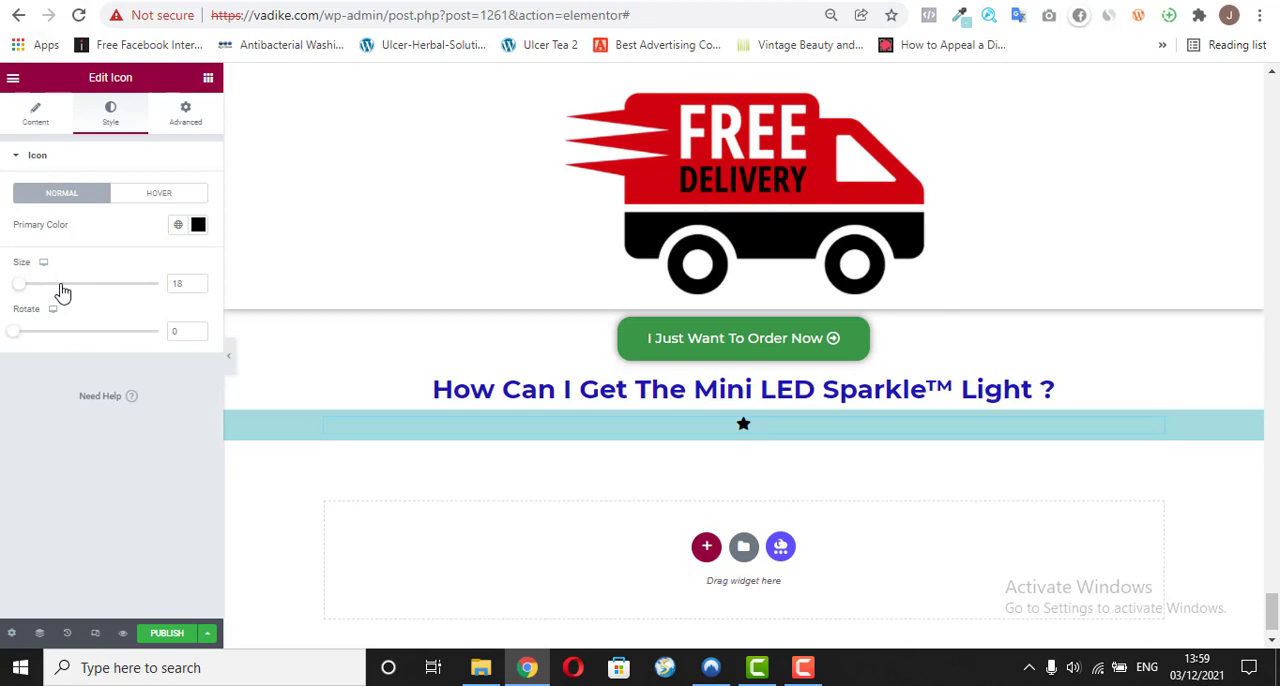
left_click(61, 288)
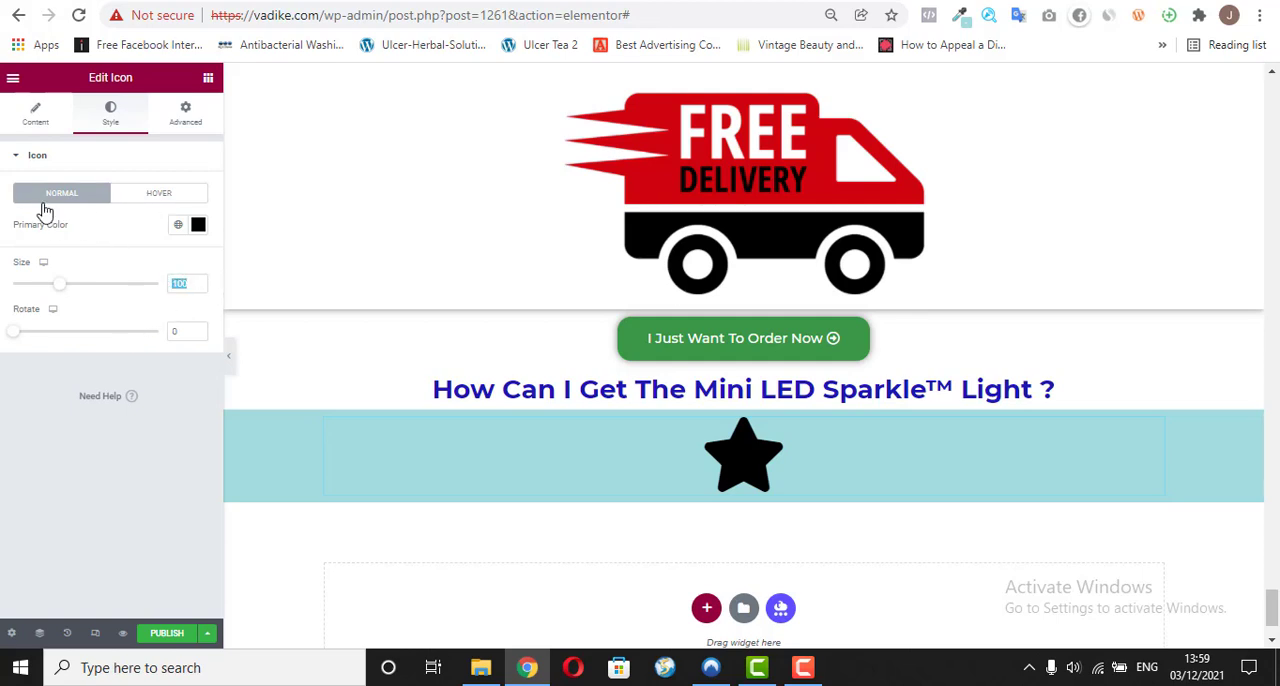
left_click(66, 160)
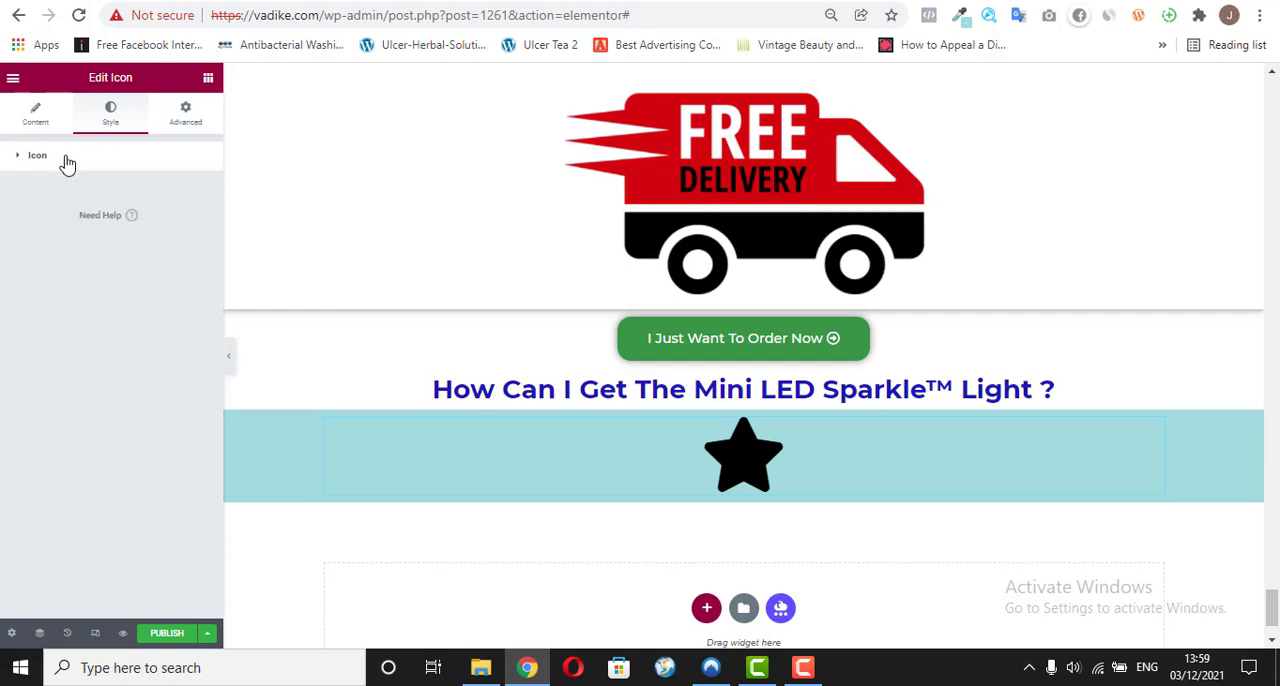
left_click(66, 160)
Step: Open the icon library for the star icon, check the first ordering-step icon on the reference page, and search the library for "read"
left_click(42, 120)
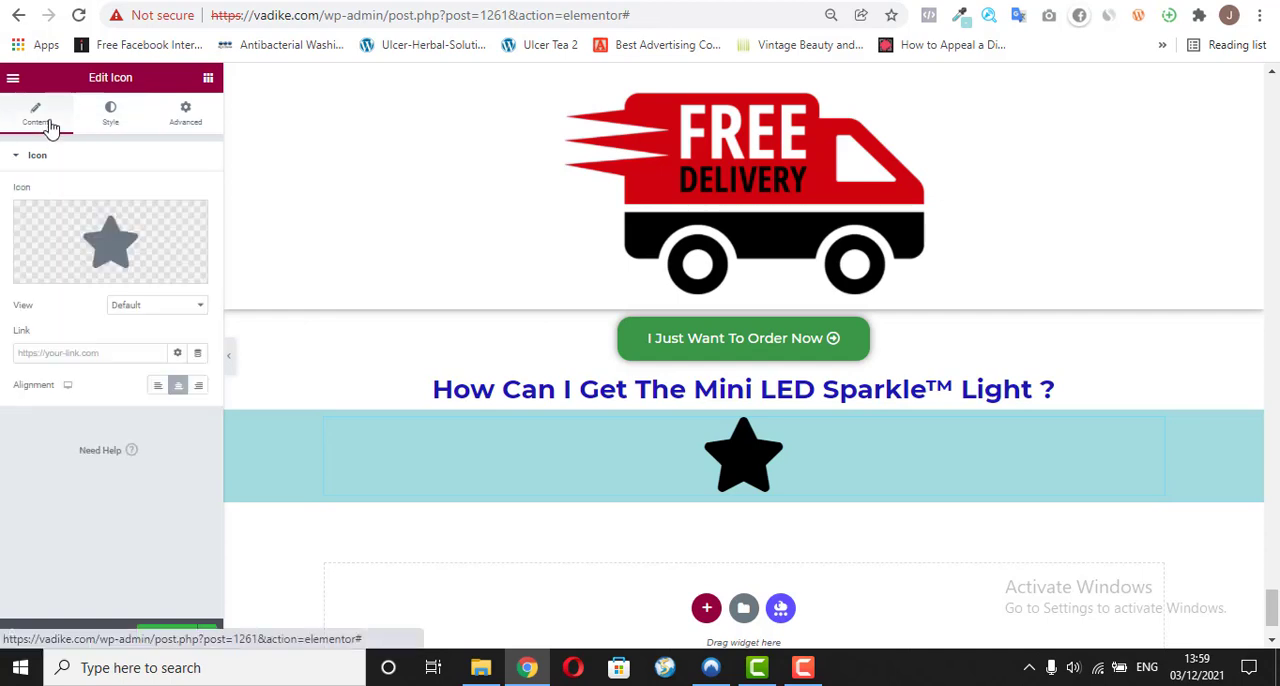
left_click(62, 273)
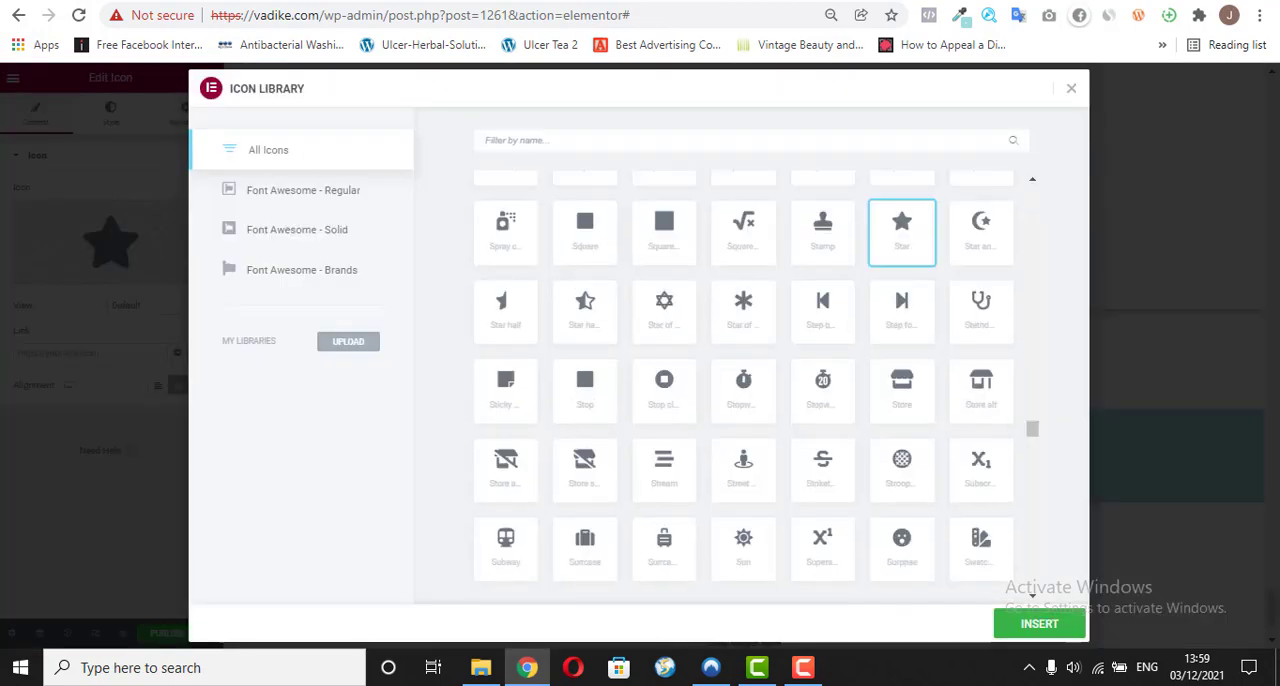
left_click(488, 1)
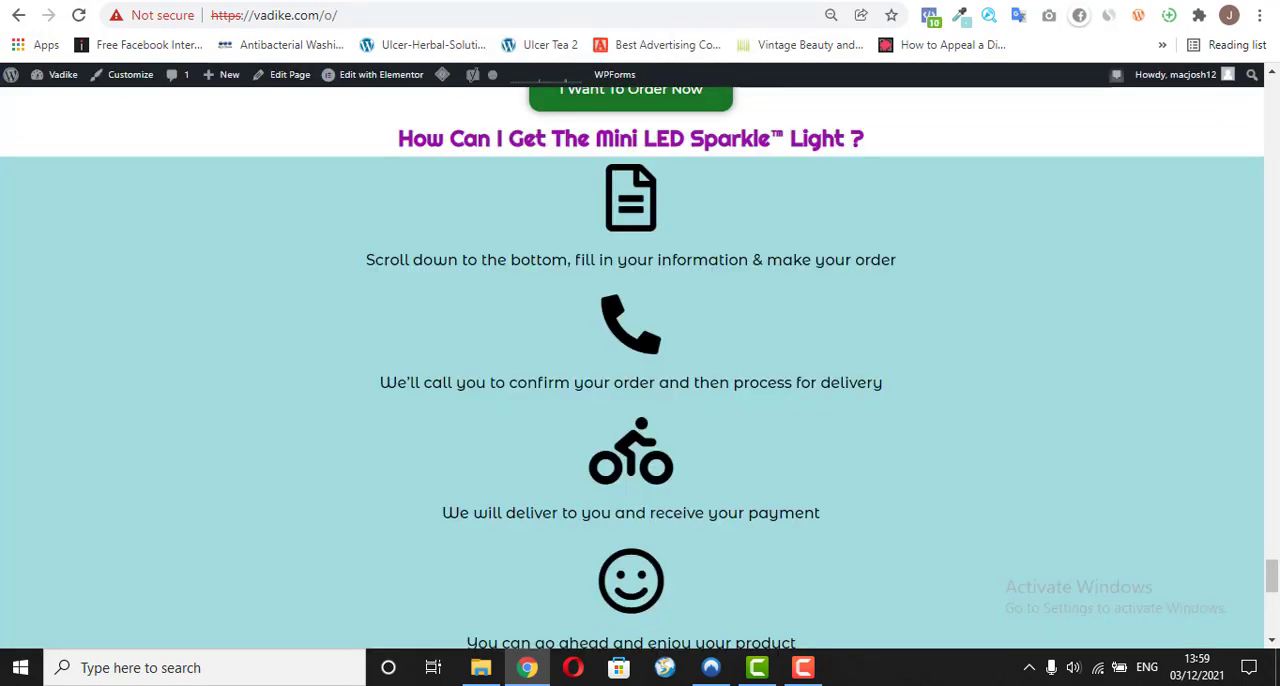
left_click(534, 1)
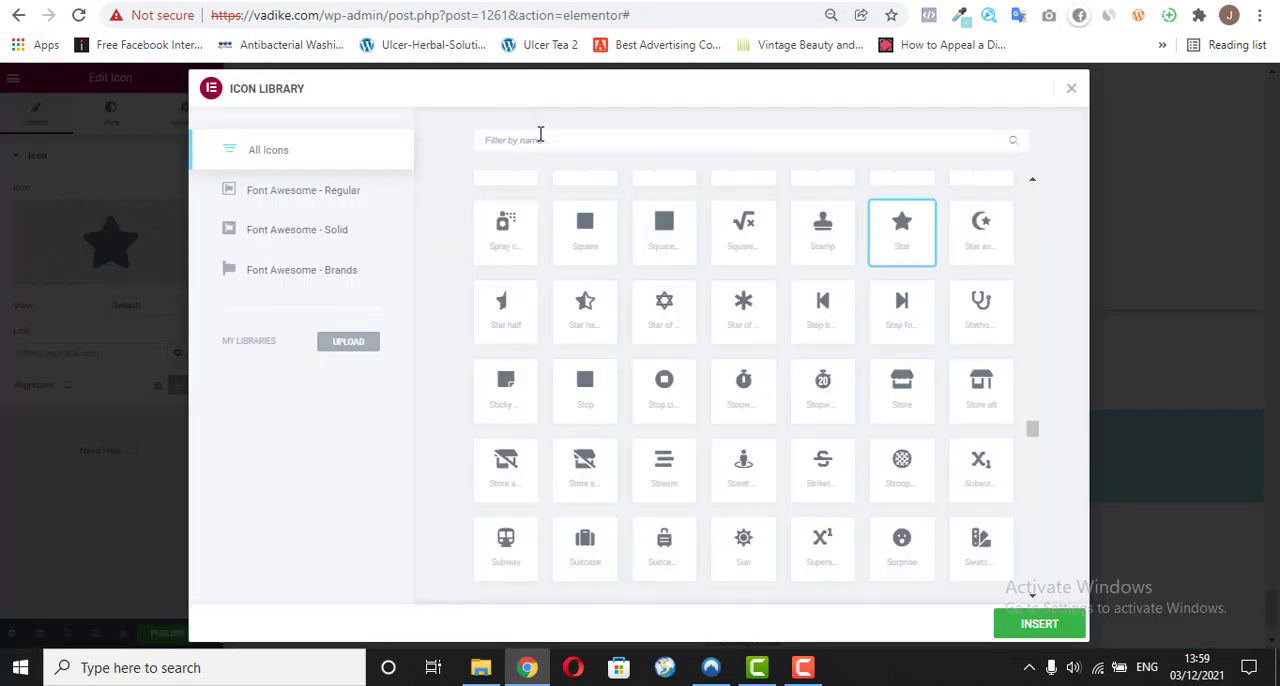
type("re")
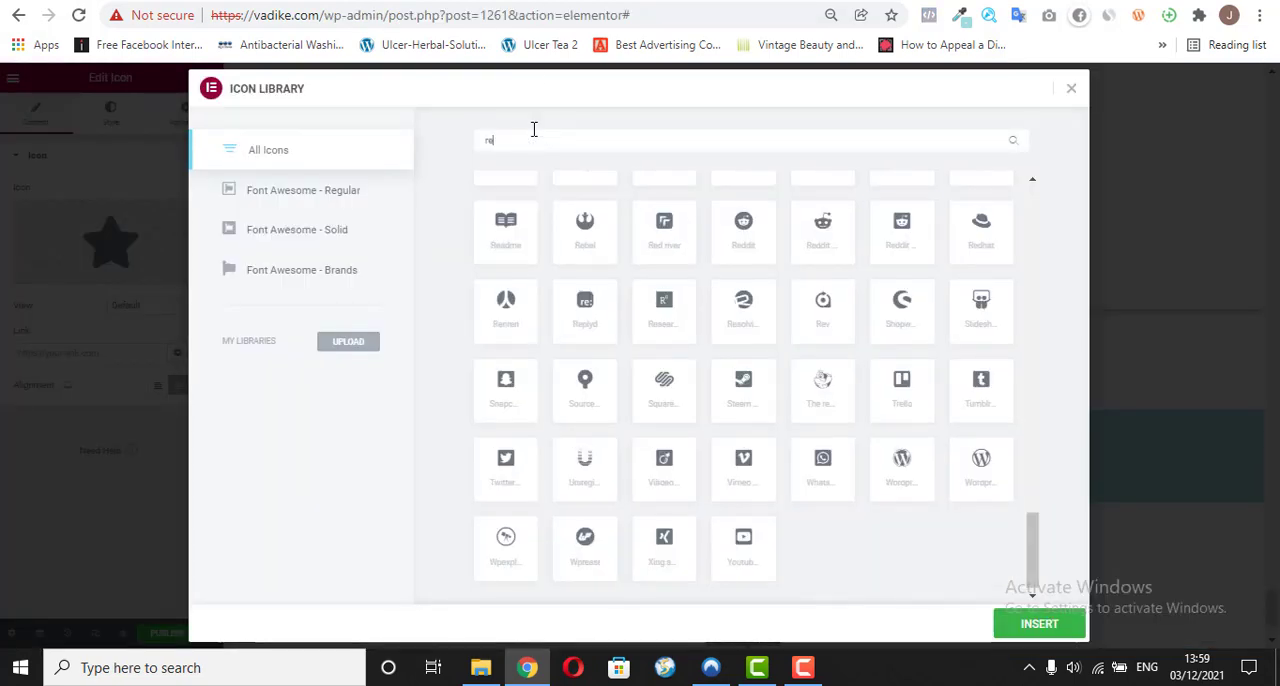
type("ad")
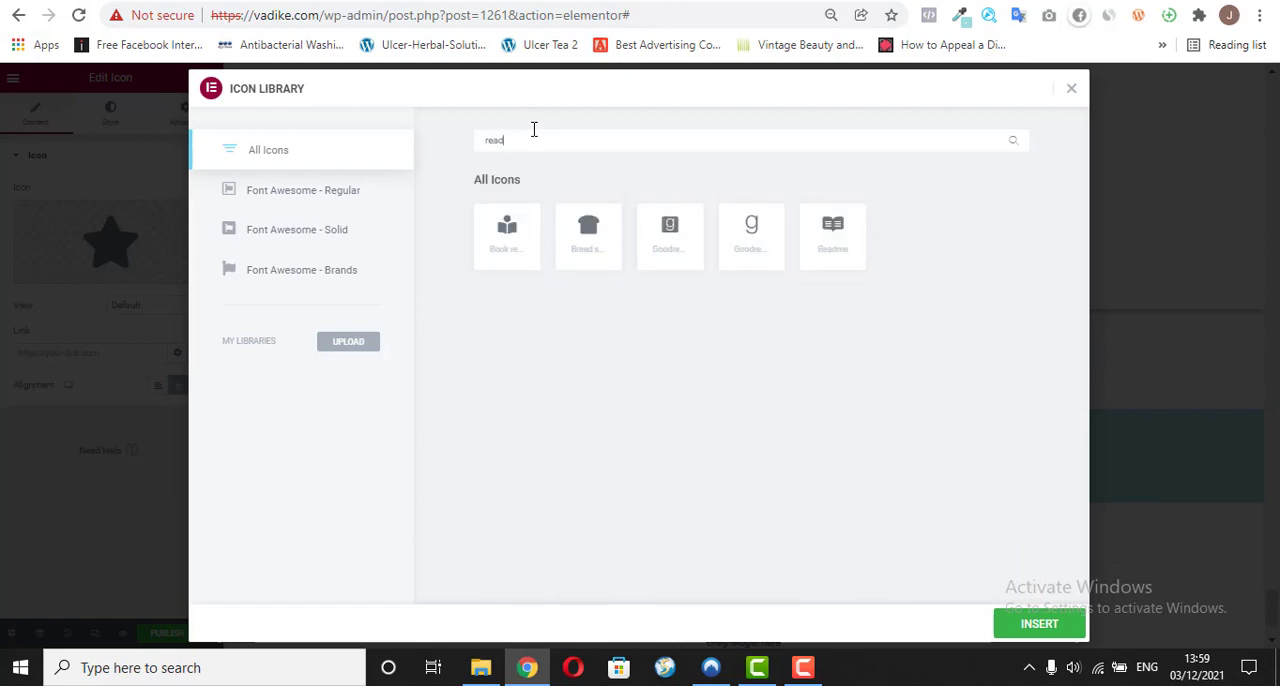
Step: Shorten the icon library filter to "r" and replace the star with the Receipt icon
key("BackSpace")
key("BackSpace")
key("BackSpace")
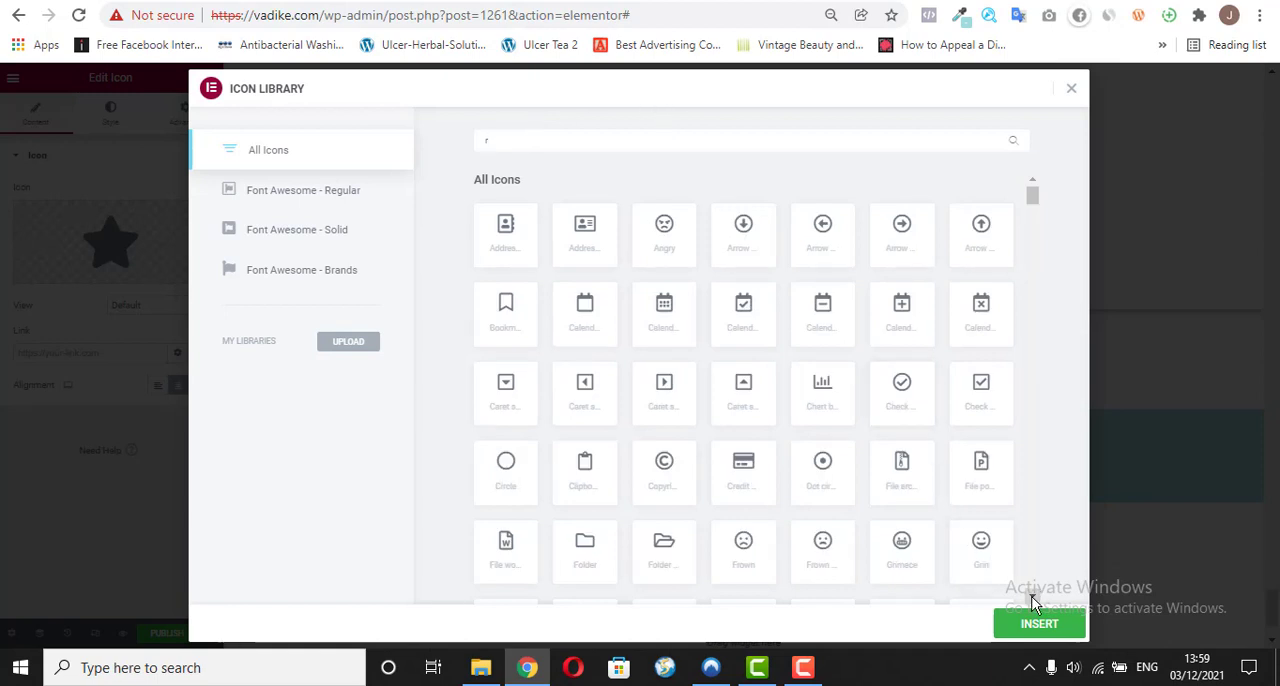
scroll(1035, 602, "down", 5)
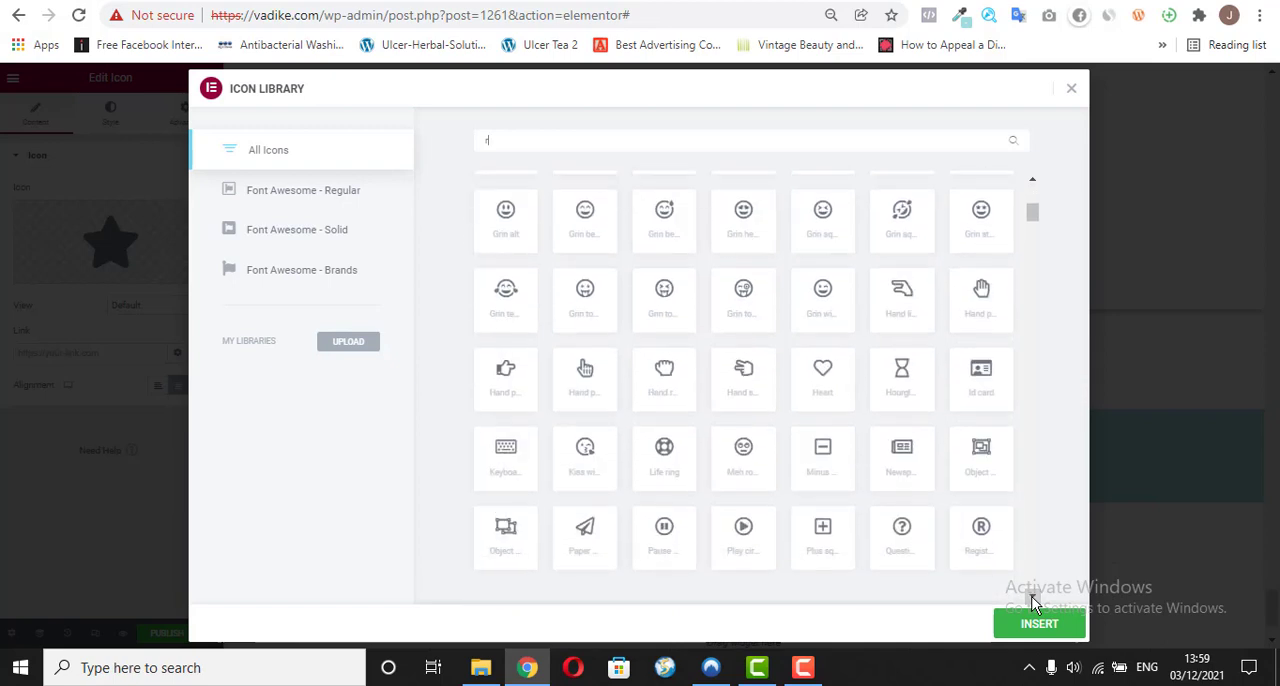
scroll(1035, 602, "down", 2)
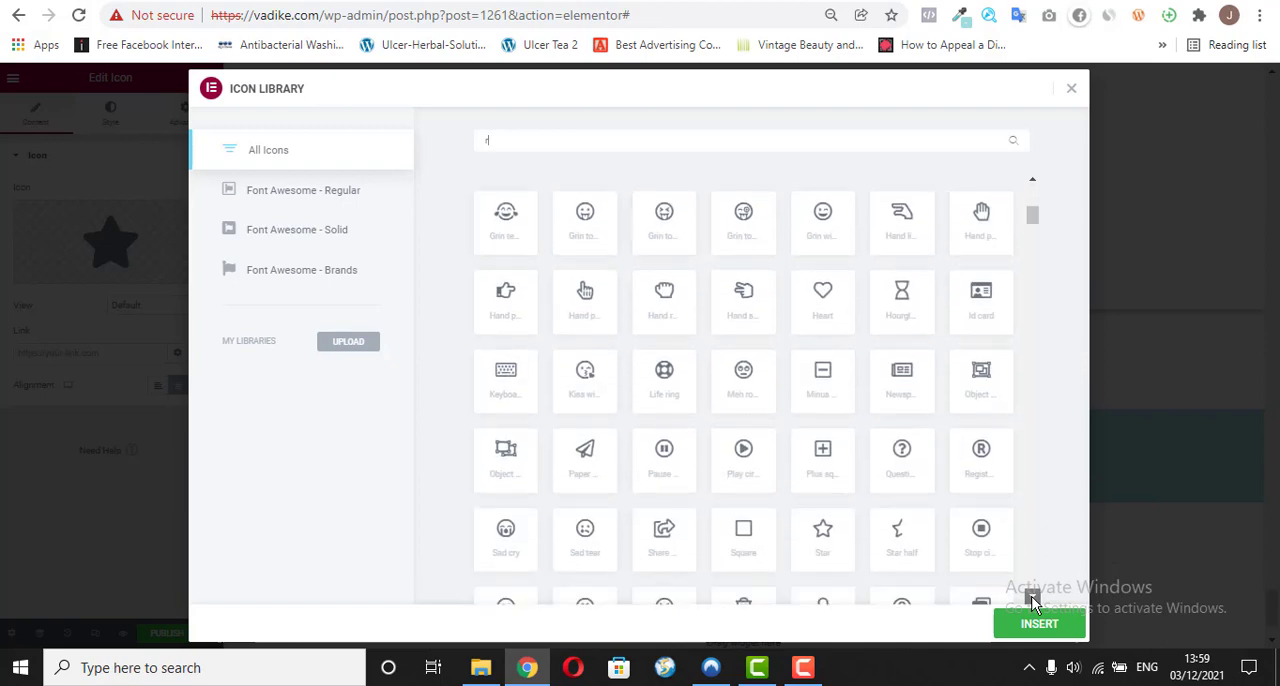
scroll(1035, 602, "down", 5)
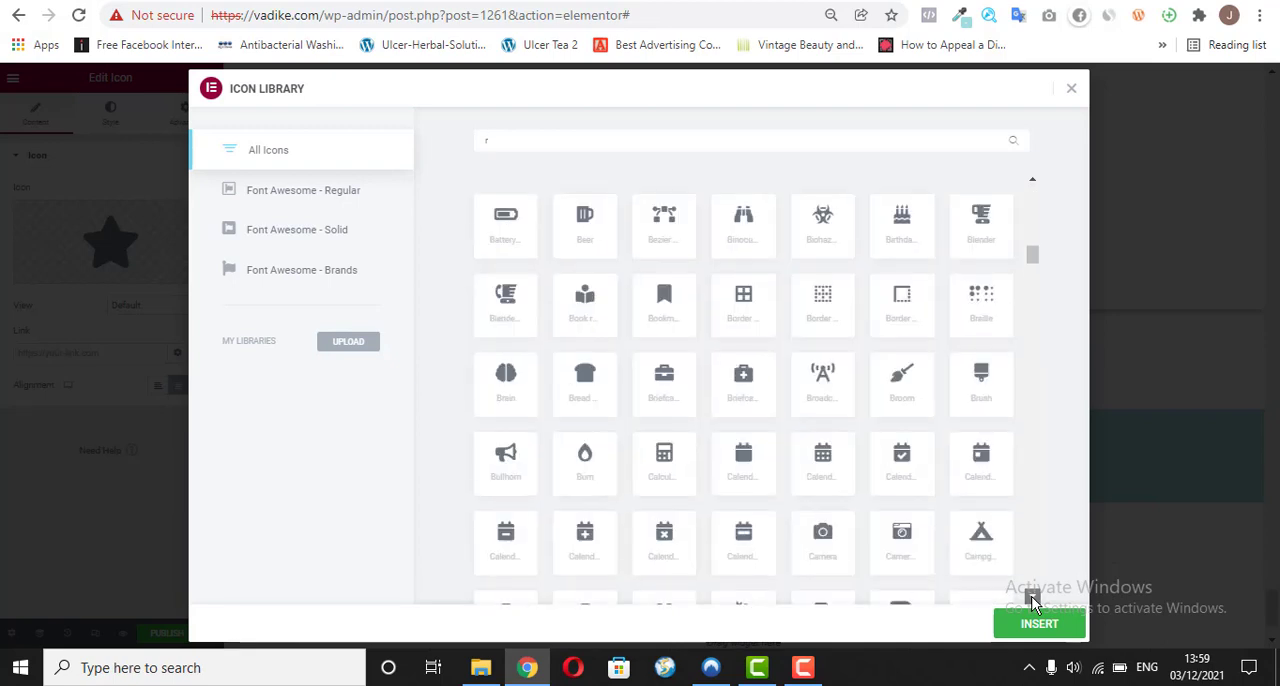
scroll(1035, 602, "down", 4)
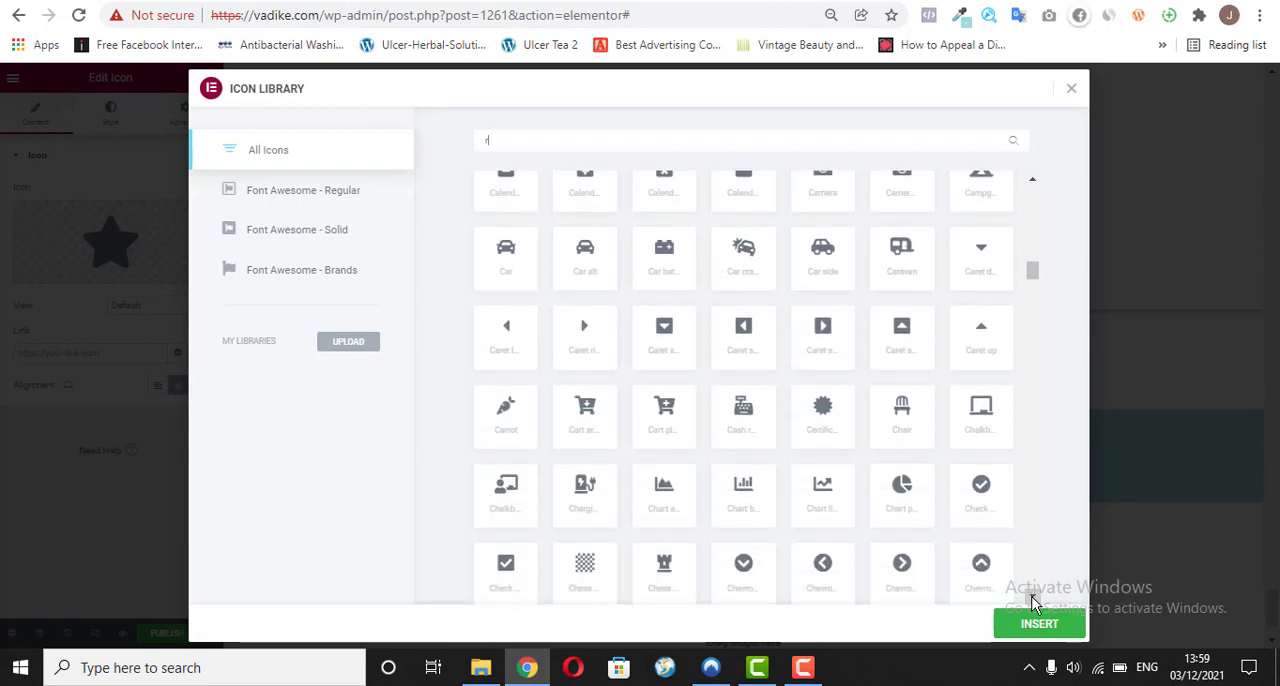
scroll(1035, 602, "down", 4)
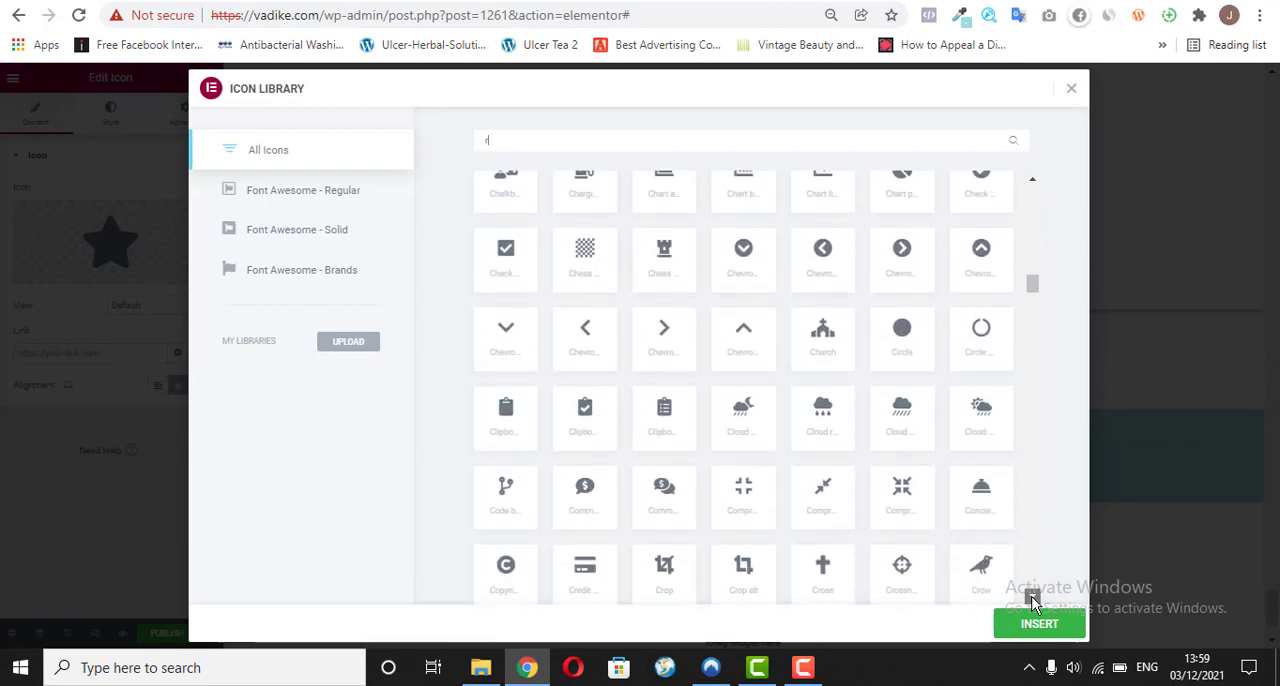
scroll(1035, 602, "down", 1)
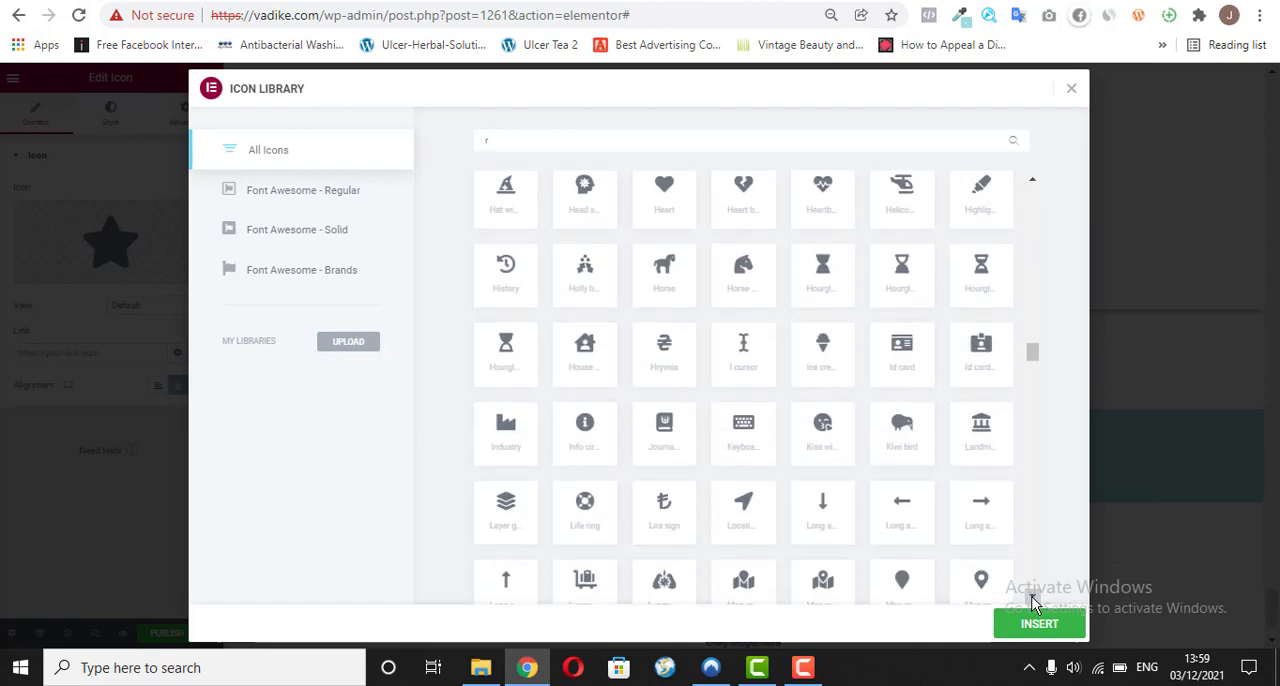
left_click(1033, 599)
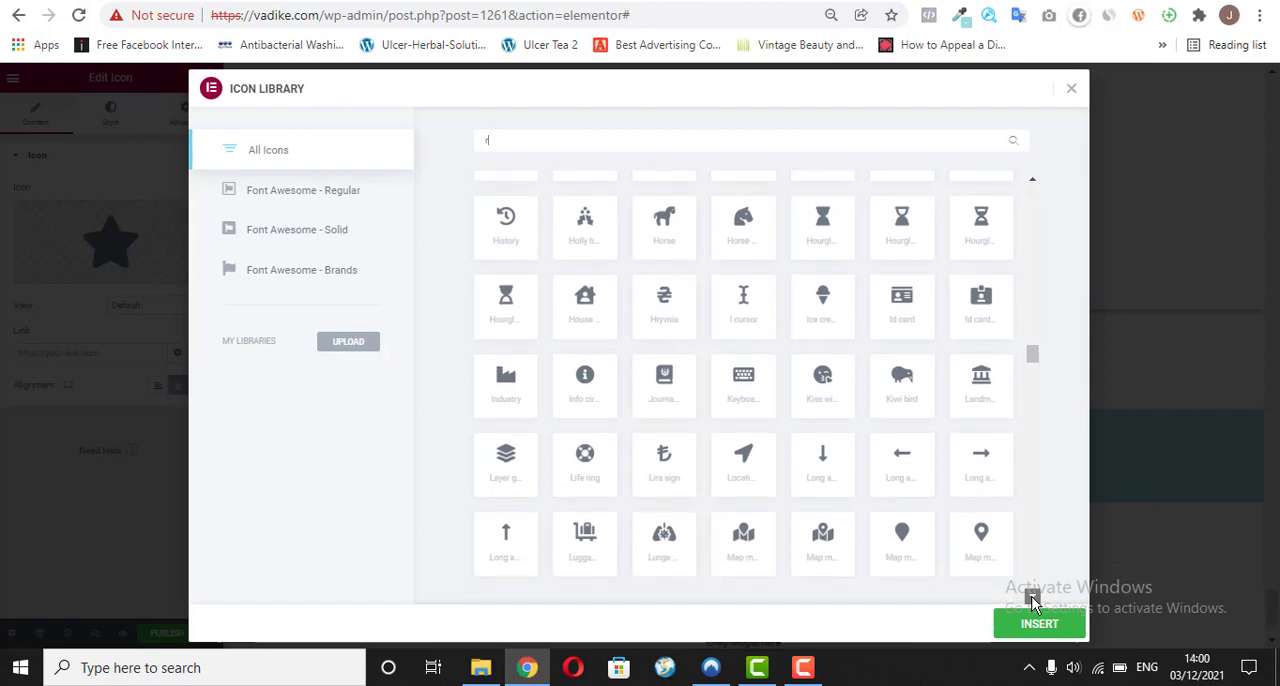
left_click(1033, 599)
left_click(1033, 599)
left_click(1033, 599)
left_click(1033, 599)
left_click(1033, 599)
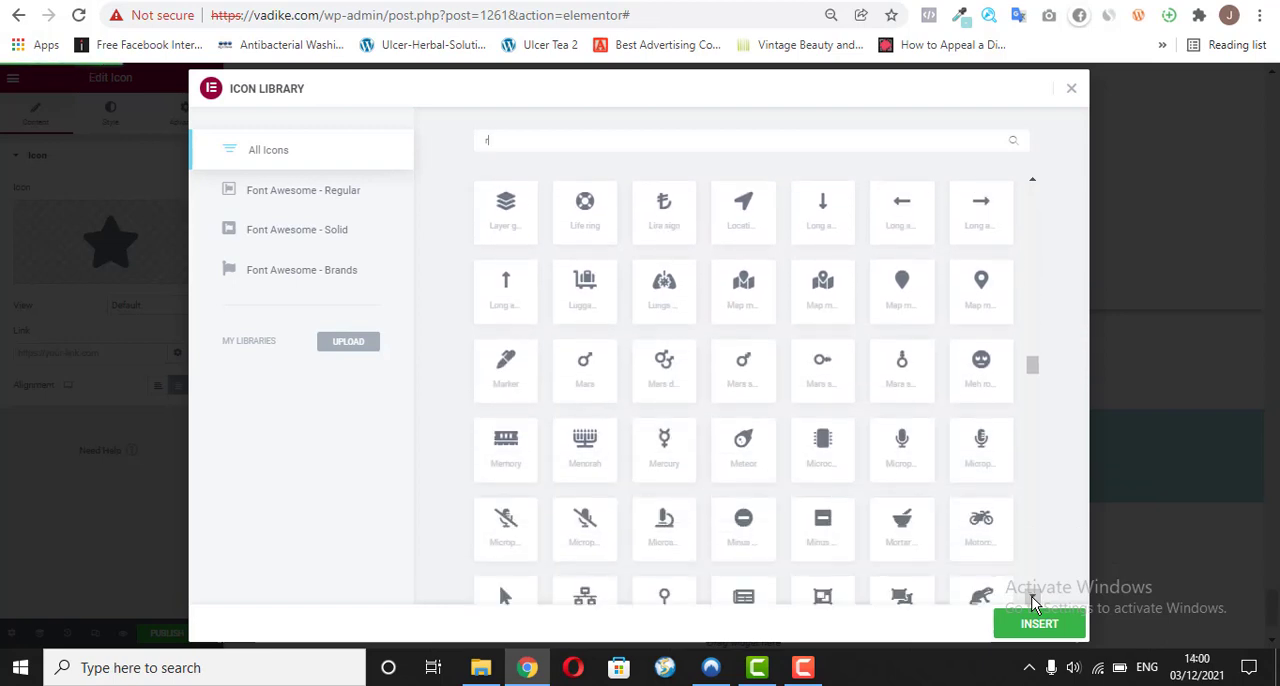
left_click(1033, 599)
left_click(1033, 599)
left_click(1033, 599)
left_click(1033, 599)
left_click(1033, 599)
left_click(1033, 599)
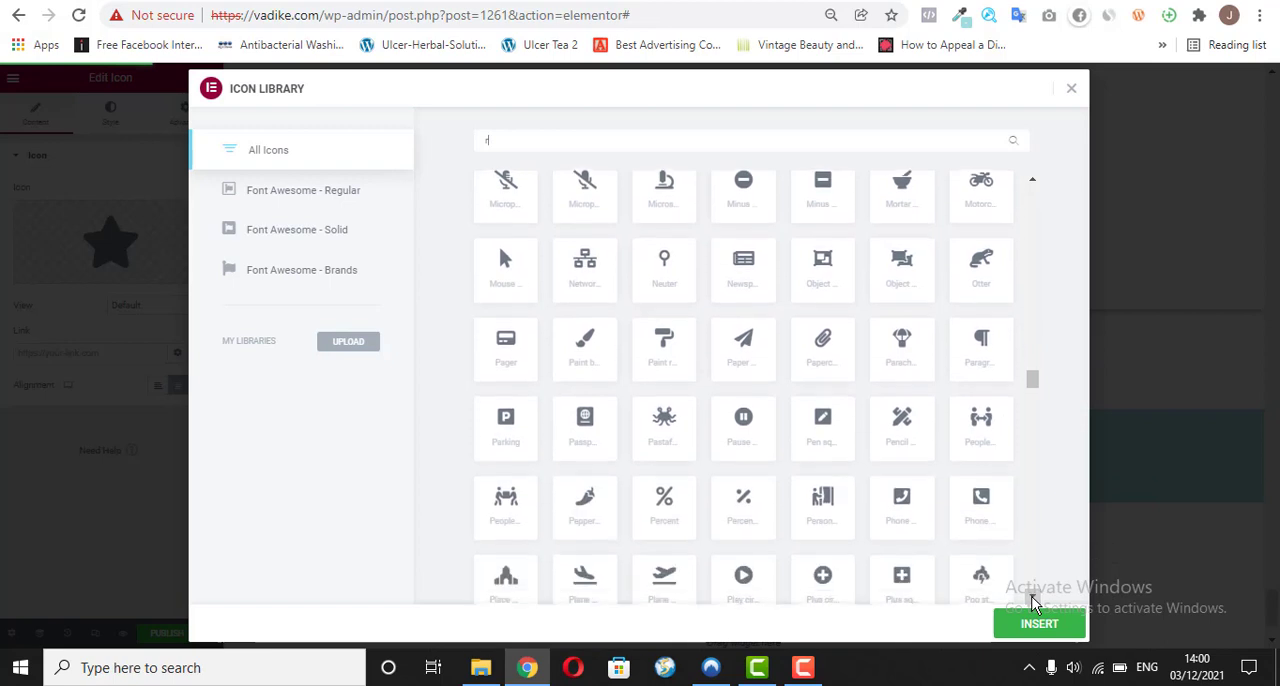
left_click(1033, 599)
left_click(1033, 599)
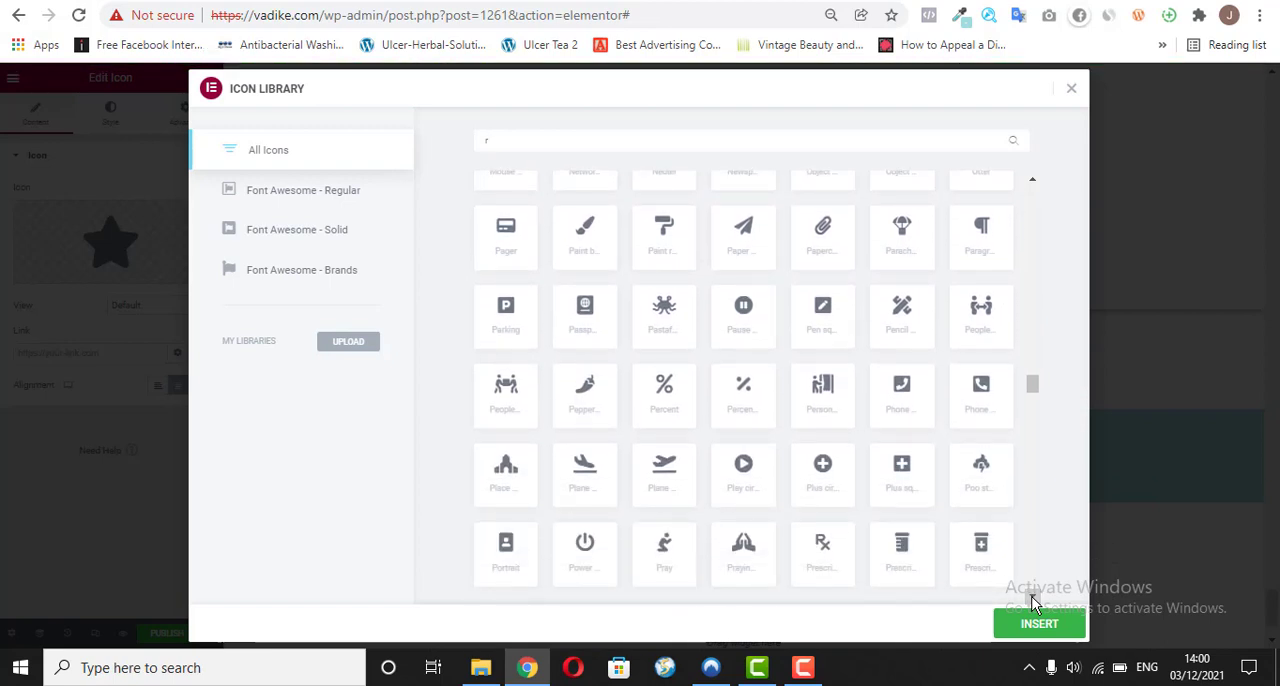
left_click(1033, 599)
left_click(1033, 599)
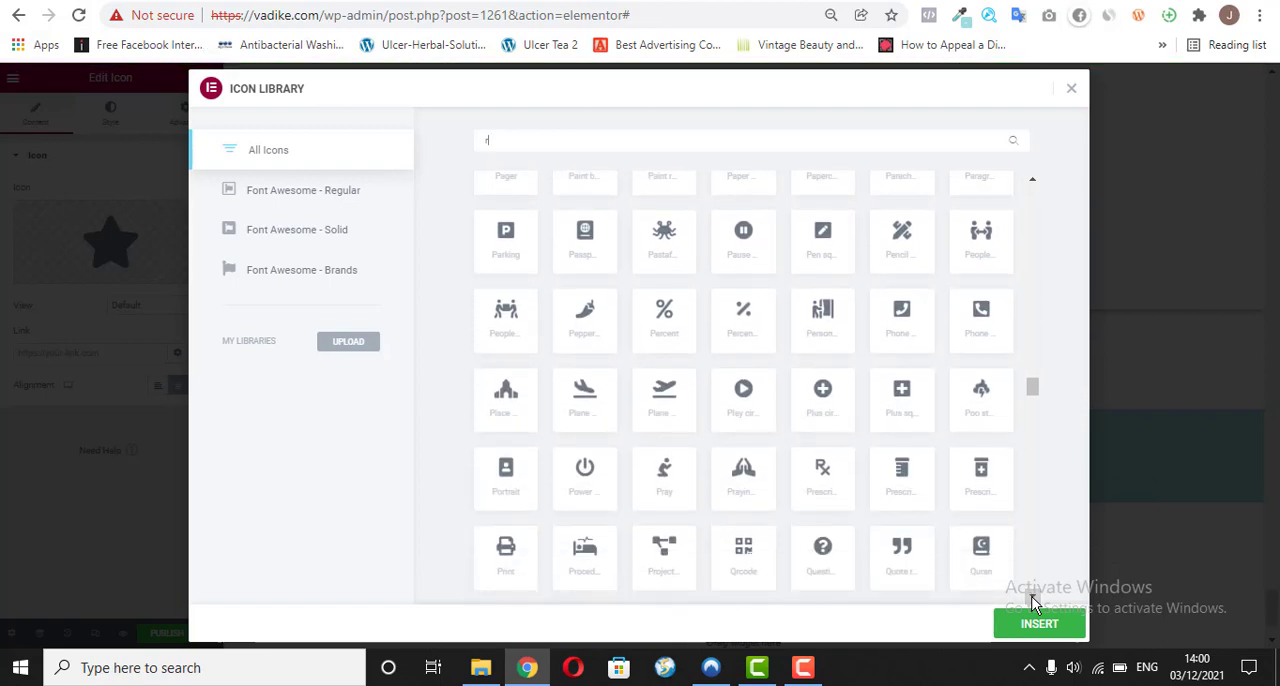
left_click(1033, 599)
left_click(1033, 599)
left_click(1033, 599)
left_click(1033, 599)
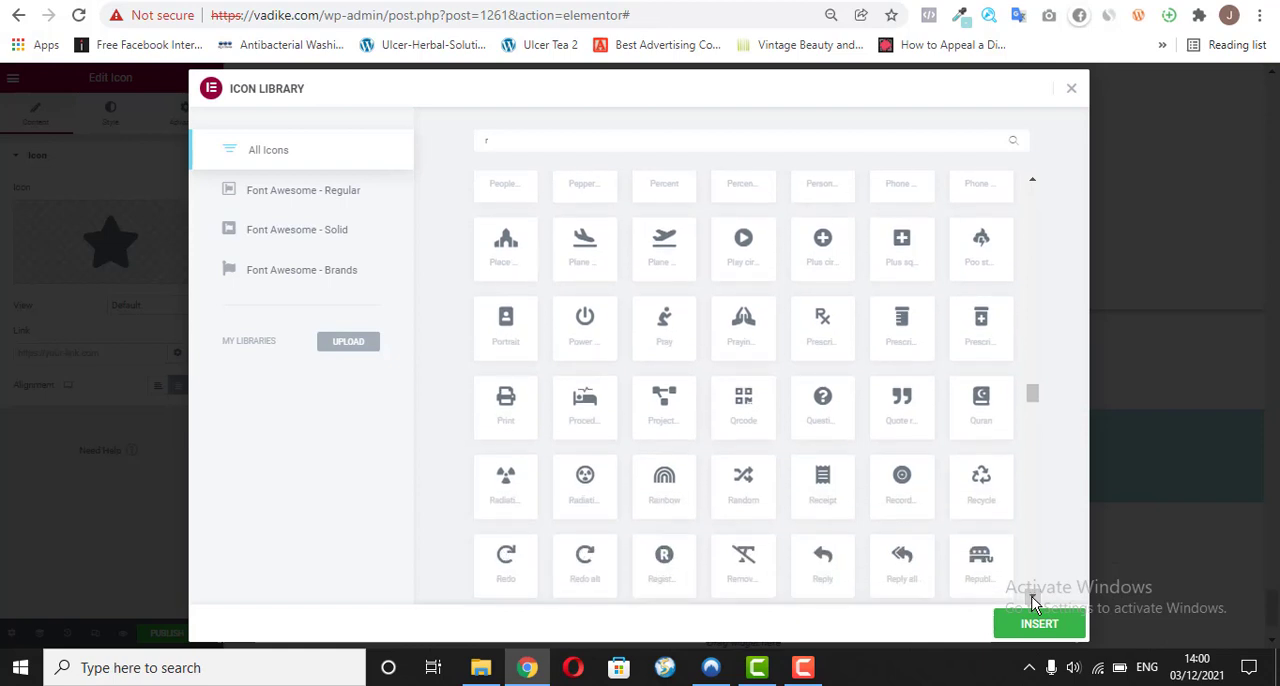
left_click(1033, 599)
left_click(1033, 599)
left_click(1033, 599)
left_click(1033, 599)
left_click(1033, 599)
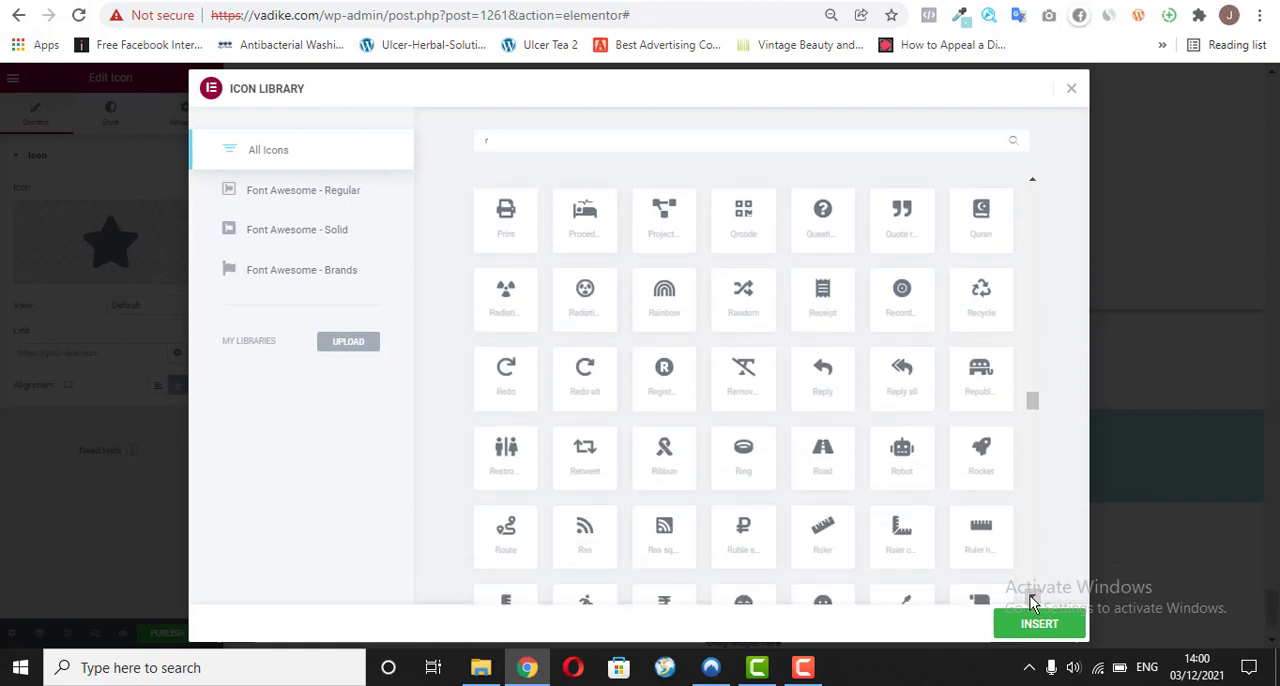
left_click(840, 302)
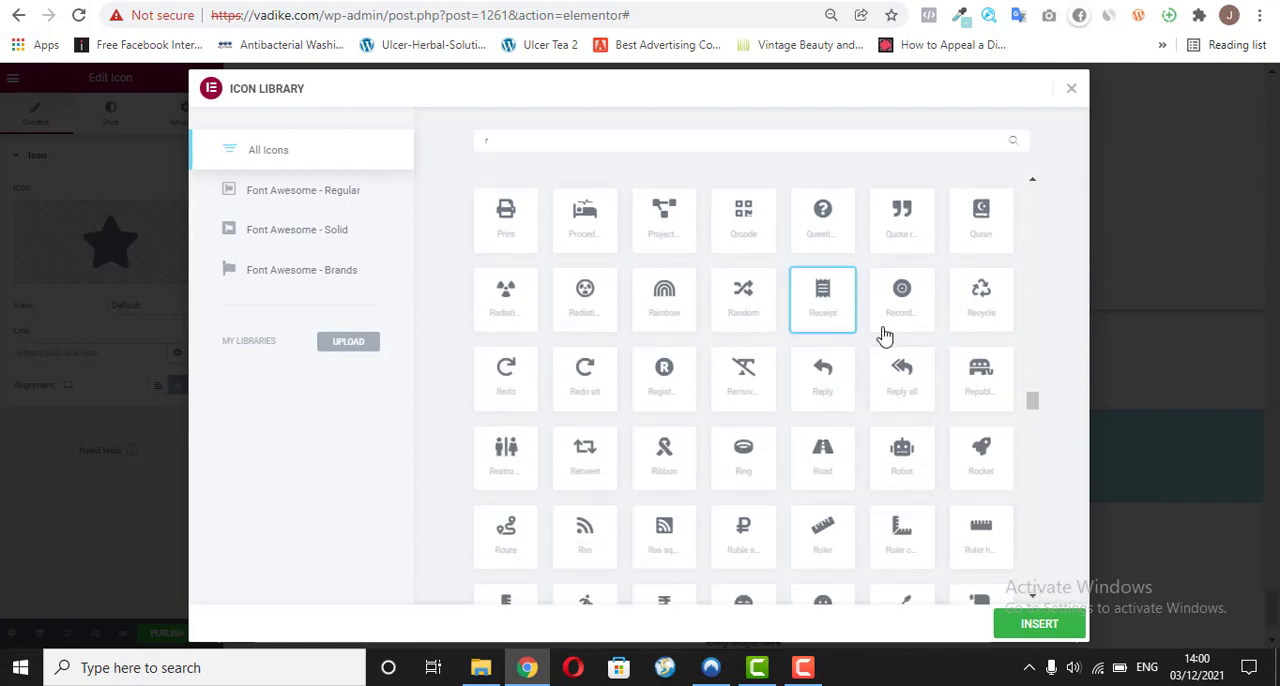
left_click(1039, 625)
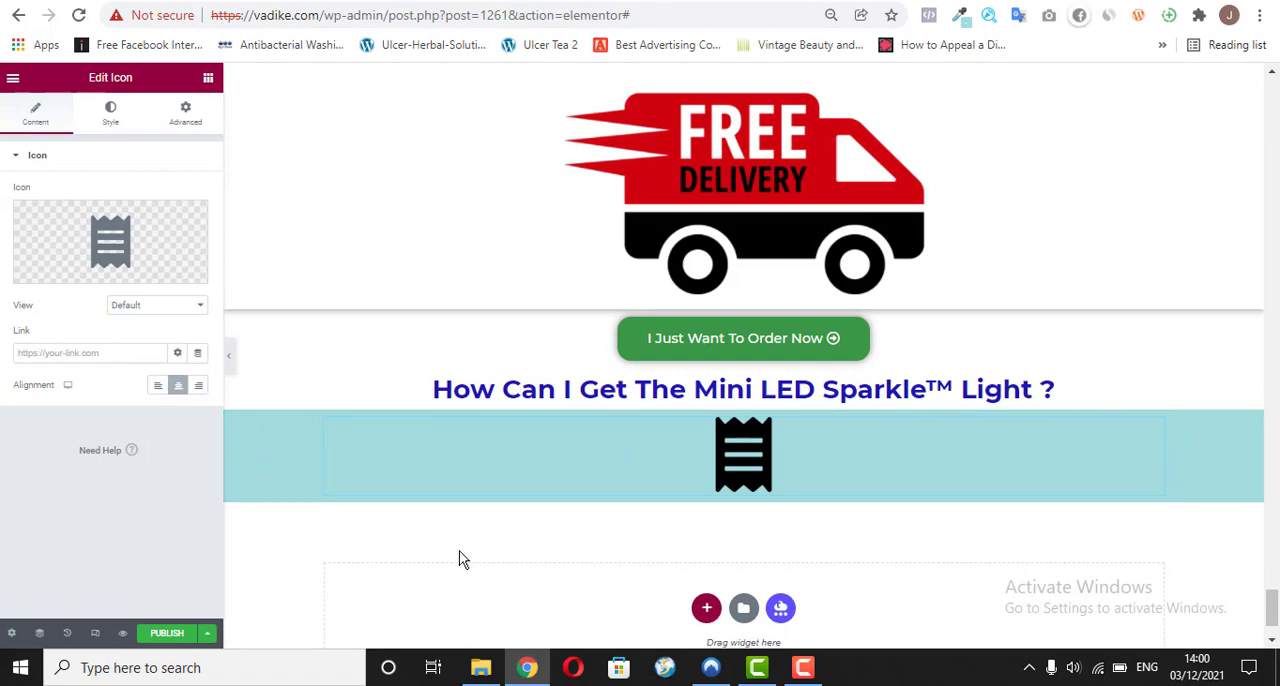
Step: Duplicate the Receipt icon and replace the copy's icon with Phone alt, filtering the icon library by "phon"
right_click(1155, 430)
left_click(1160, 452)
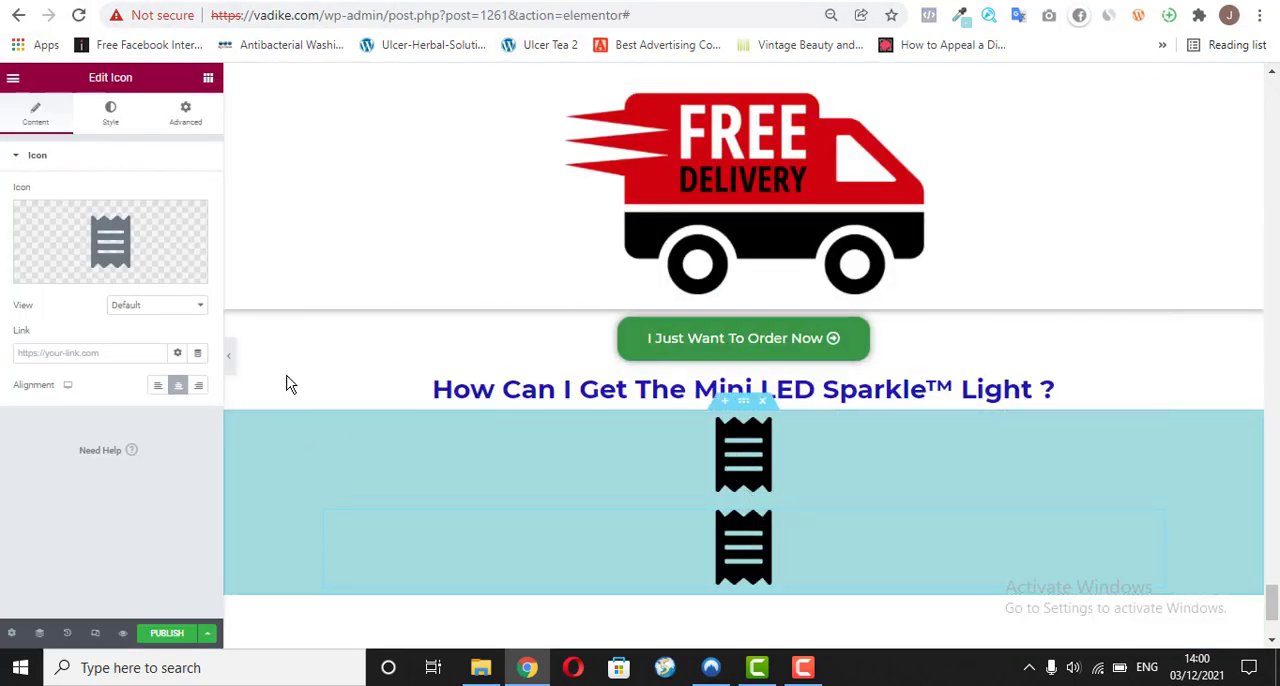
left_click(35, 280)
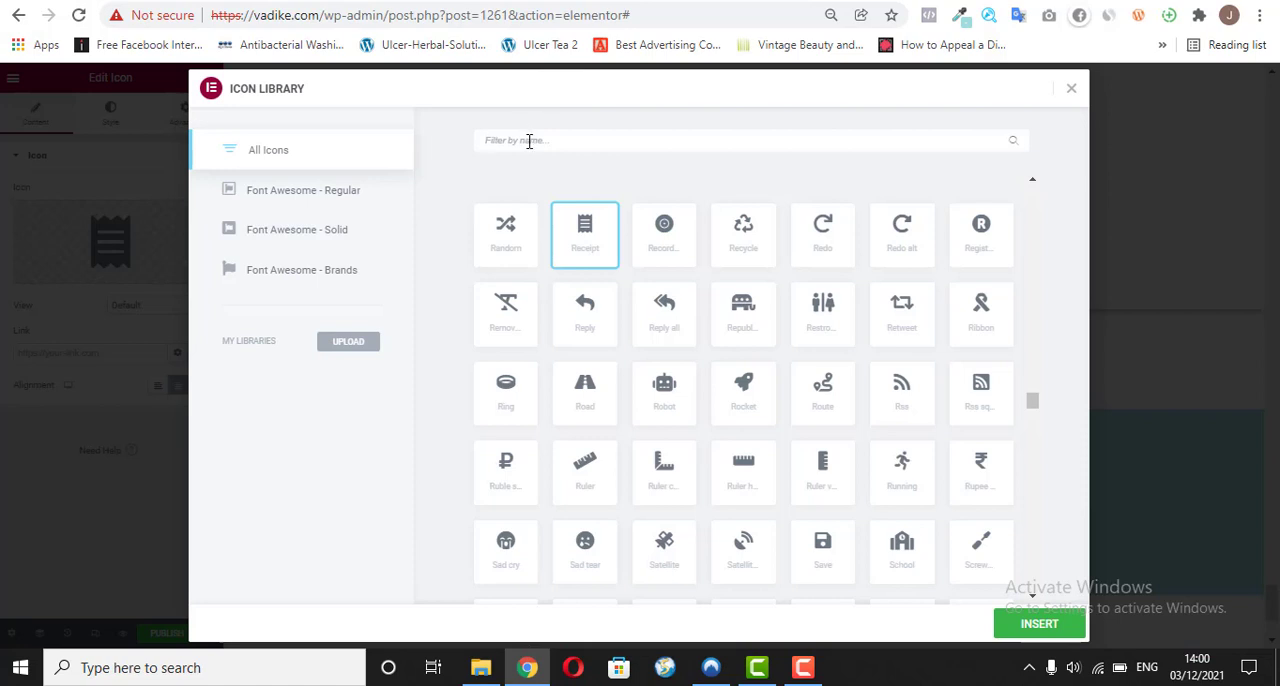
left_click(529, 140)
type("phon")
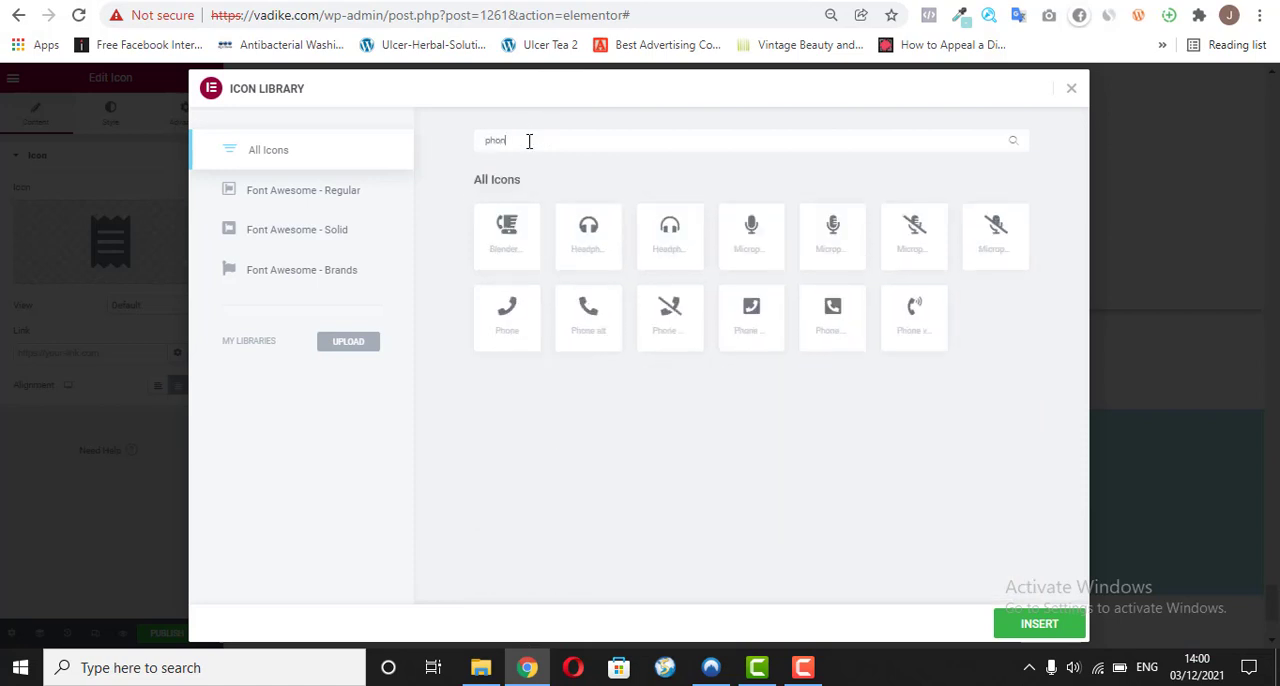
left_click(570, 322)
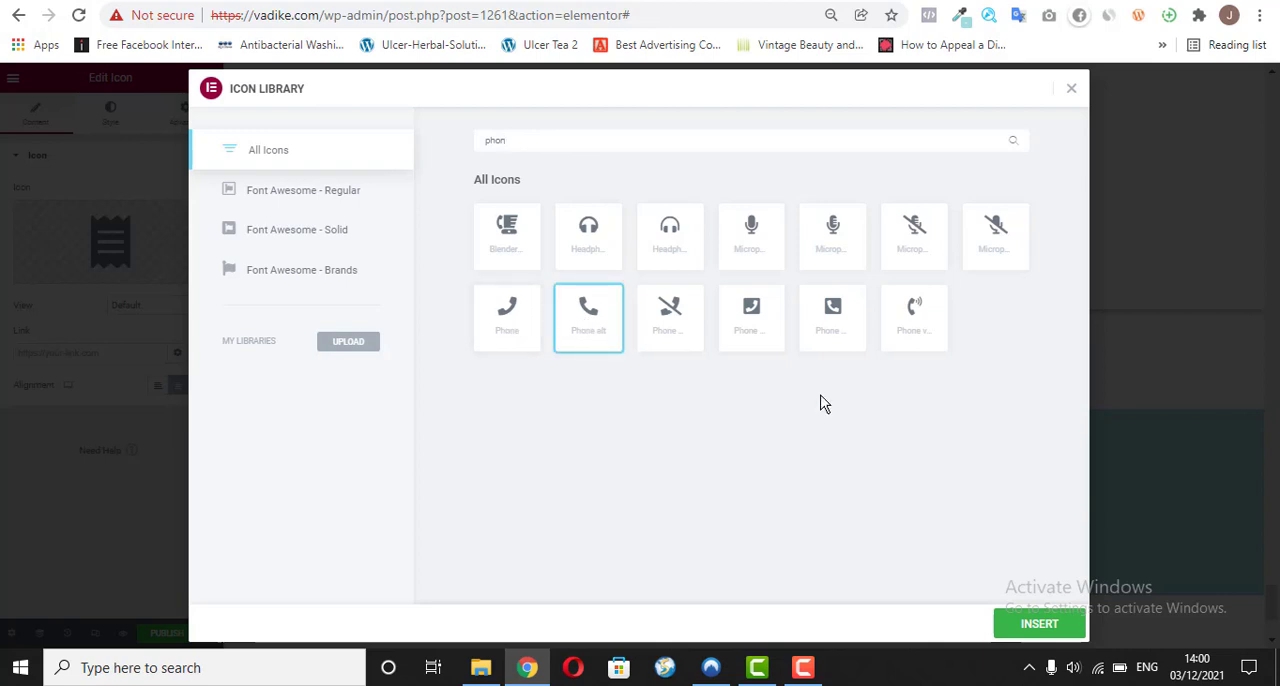
left_click(1000, 626)
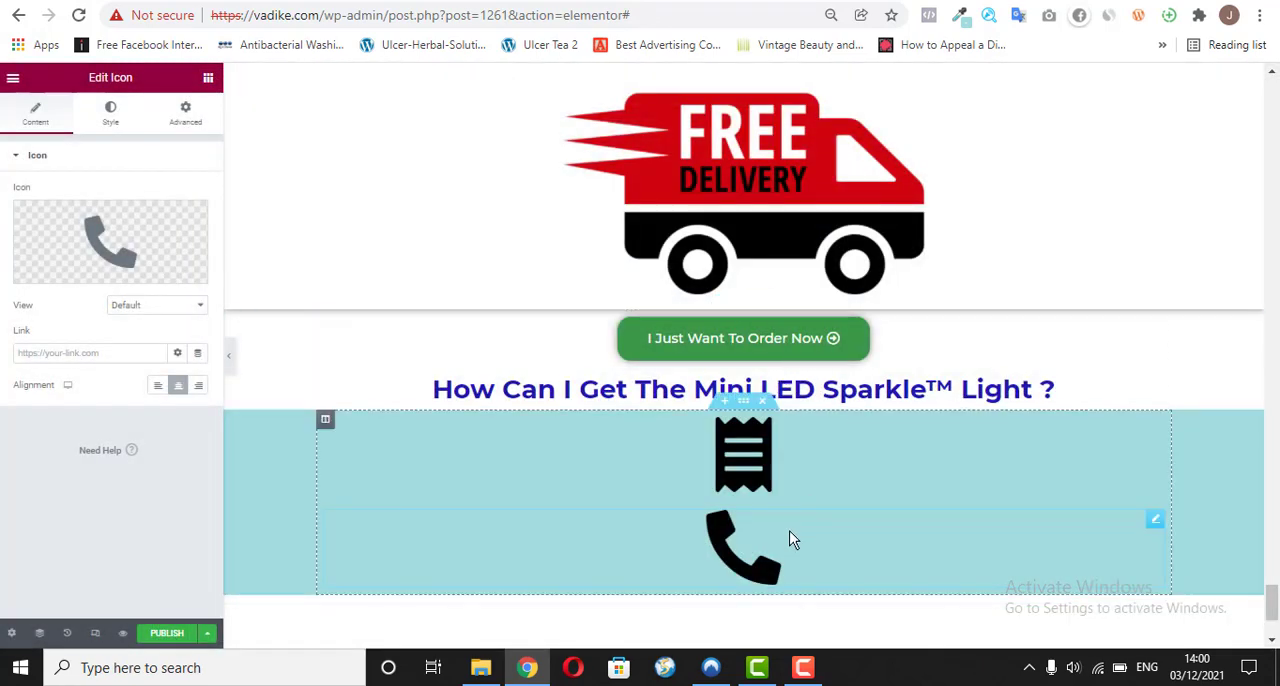
Step: Duplicate the phone icon, check the third ordering-step icon on the reference page, and change the copy to the Biking icon
right_click(1155, 530)
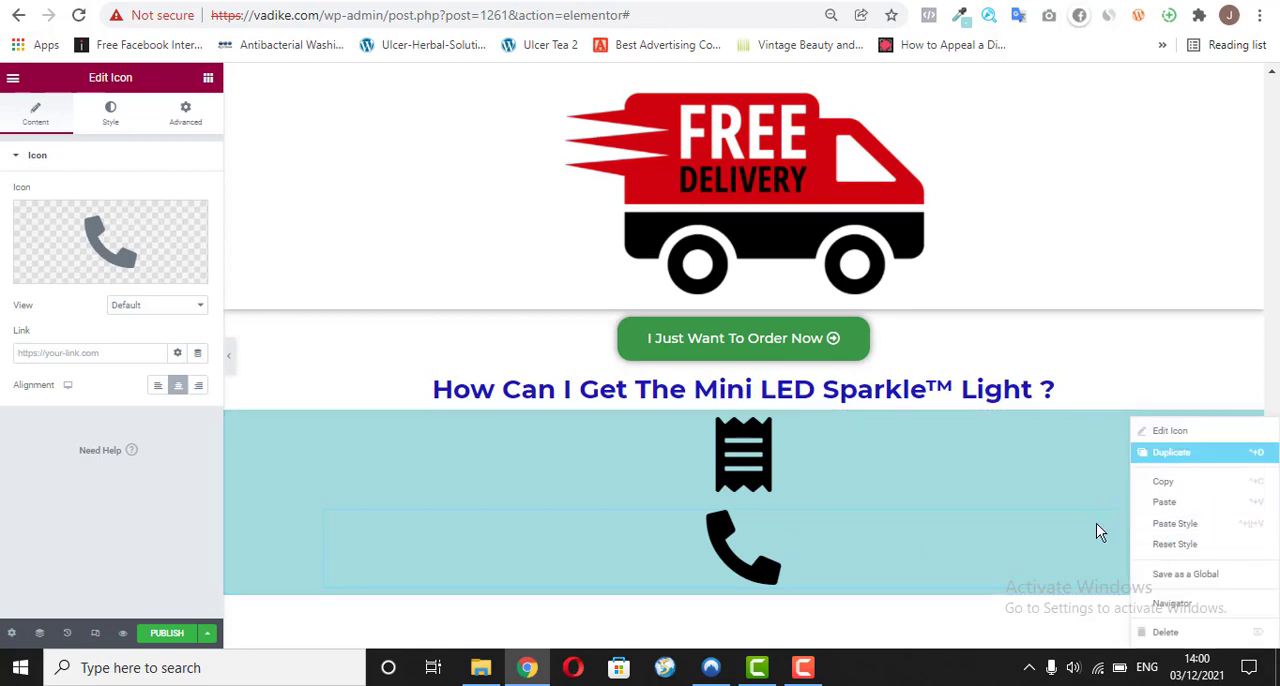
left_click(1171, 452)
left_click_drag(1268, 583, 1271, 627)
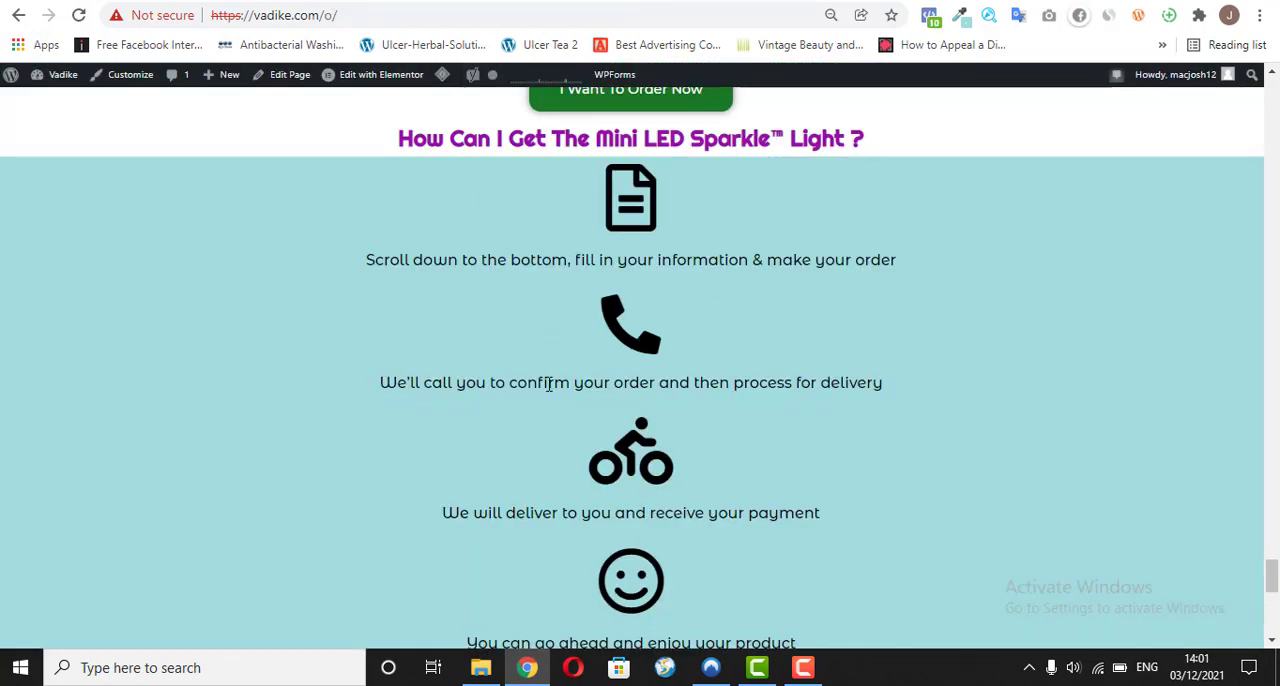
left_click(546, 1)
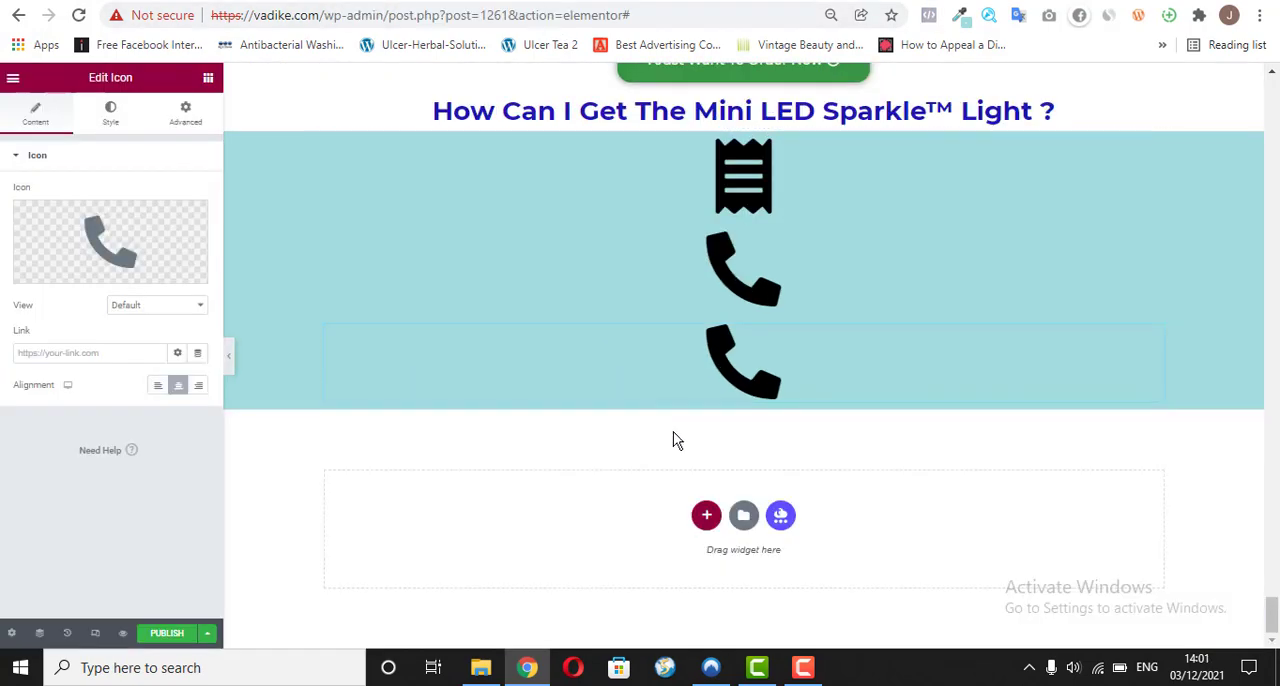
left_click(60, 279)
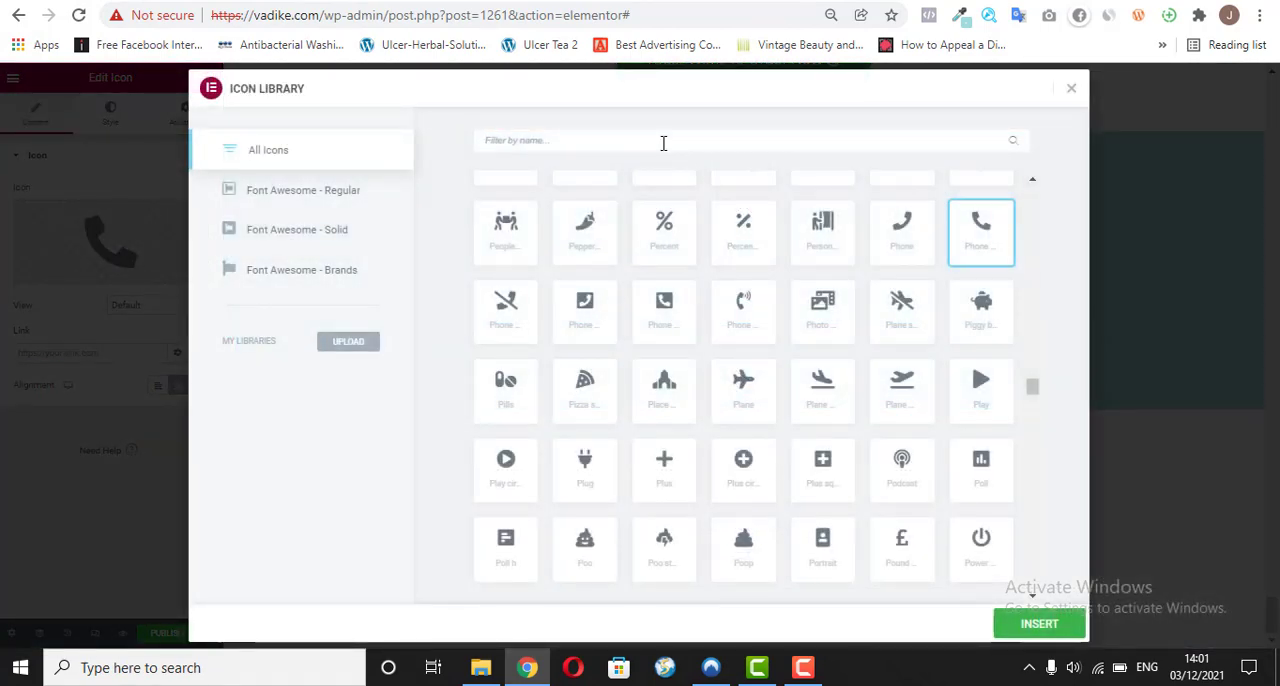
type("bike")
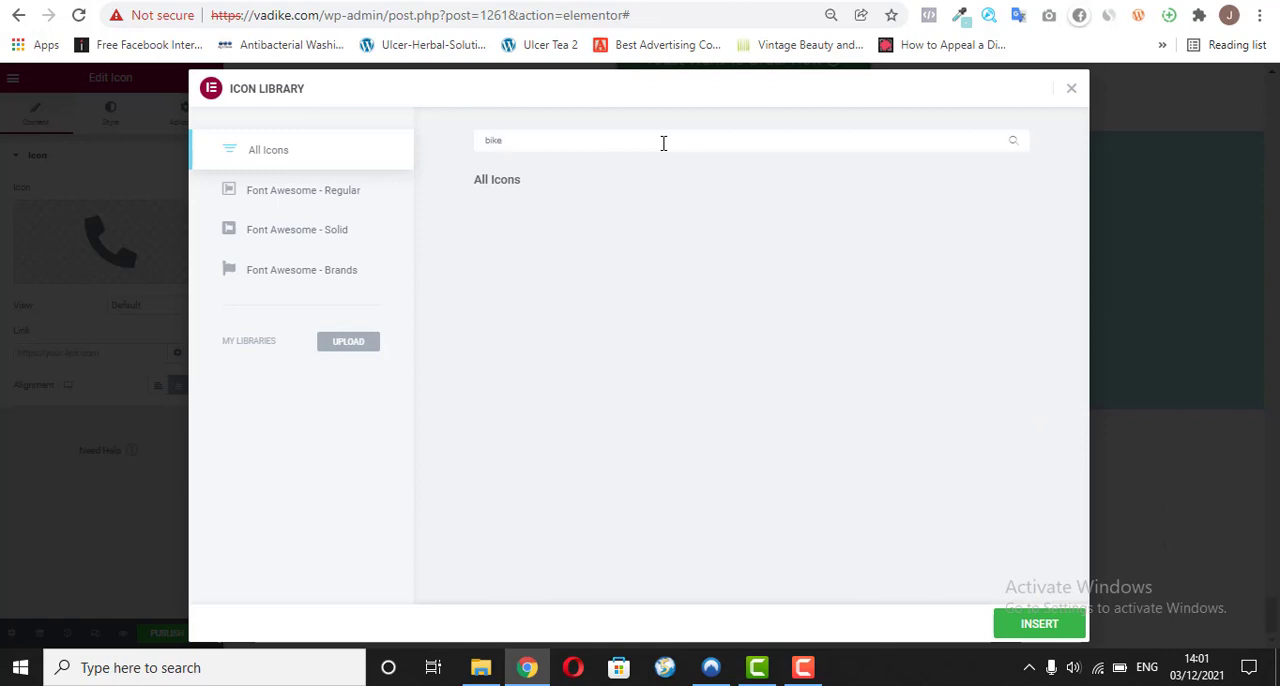
key("BackSpace")
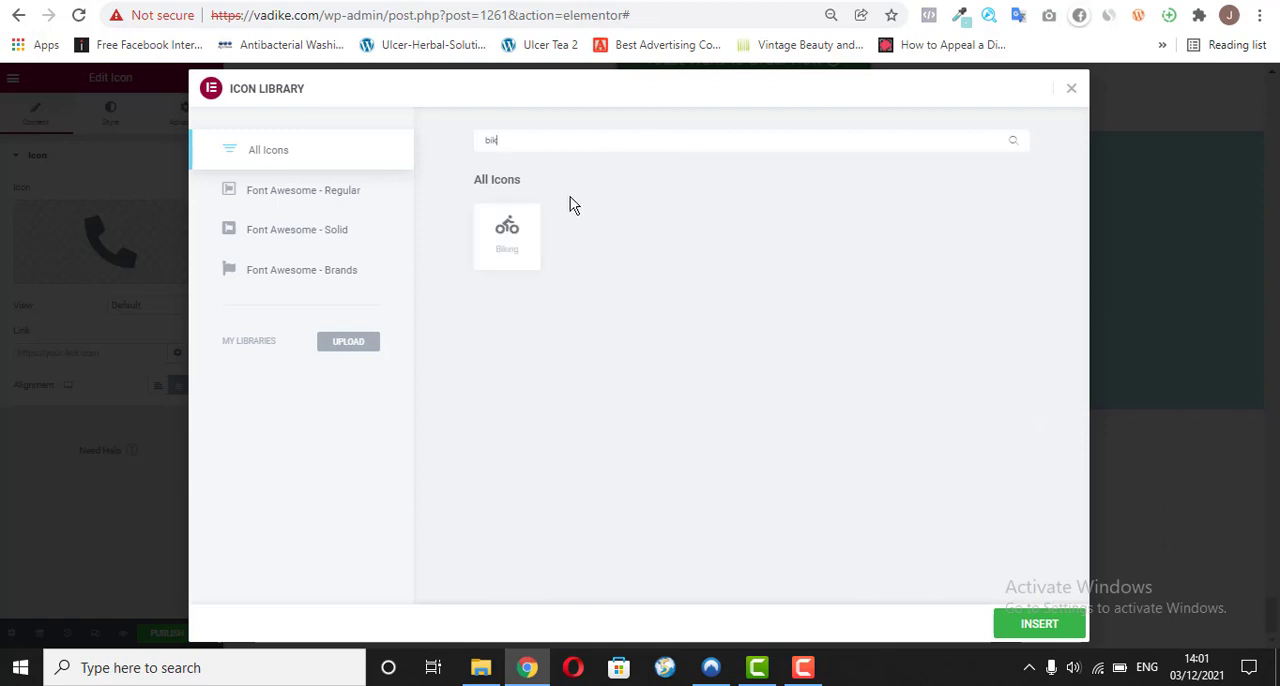
left_click(505, 232)
left_click(1052, 625)
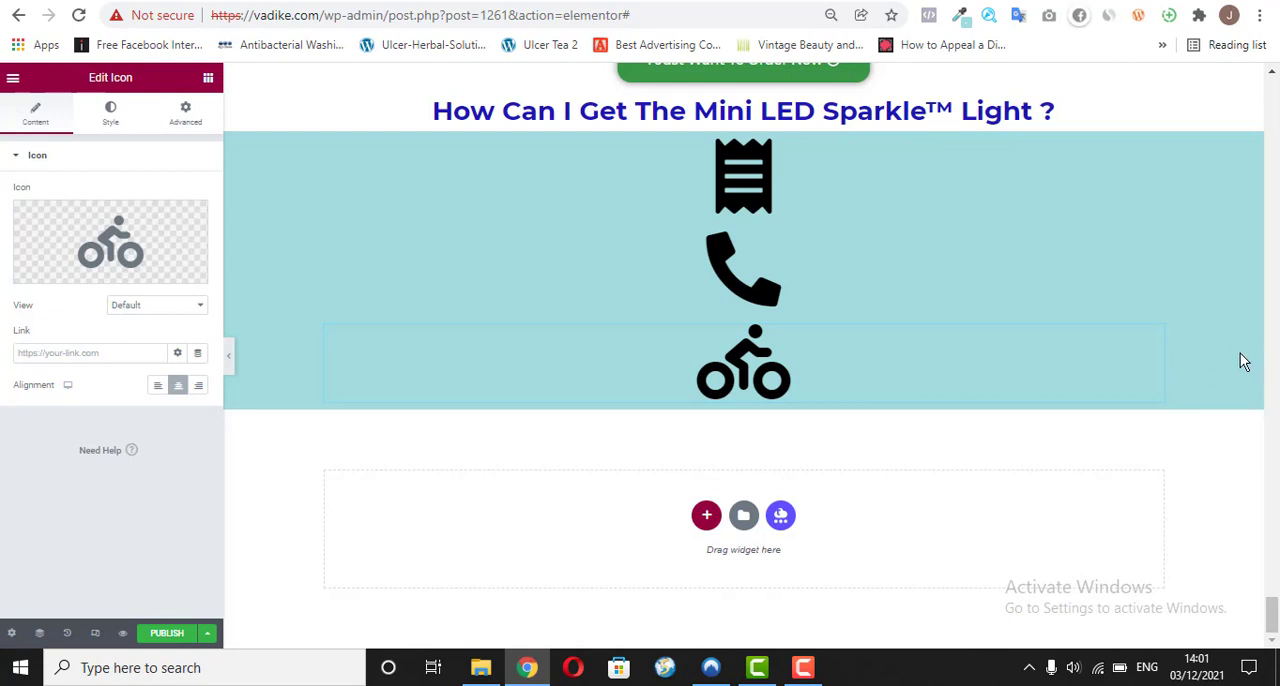
Step: Duplicate the Biking icon and replace the copy's icon with the outlined winking smile, filtering the icon library by "smile"
right_click(1160, 366)
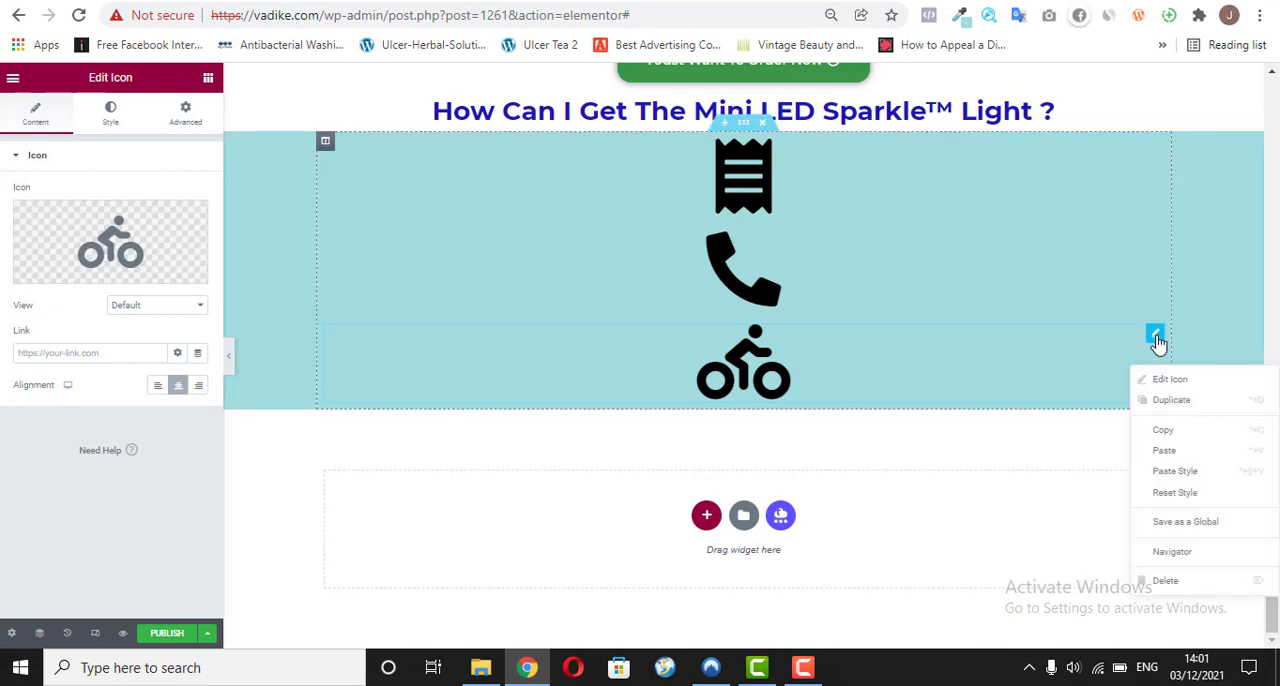
left_click(1165, 399)
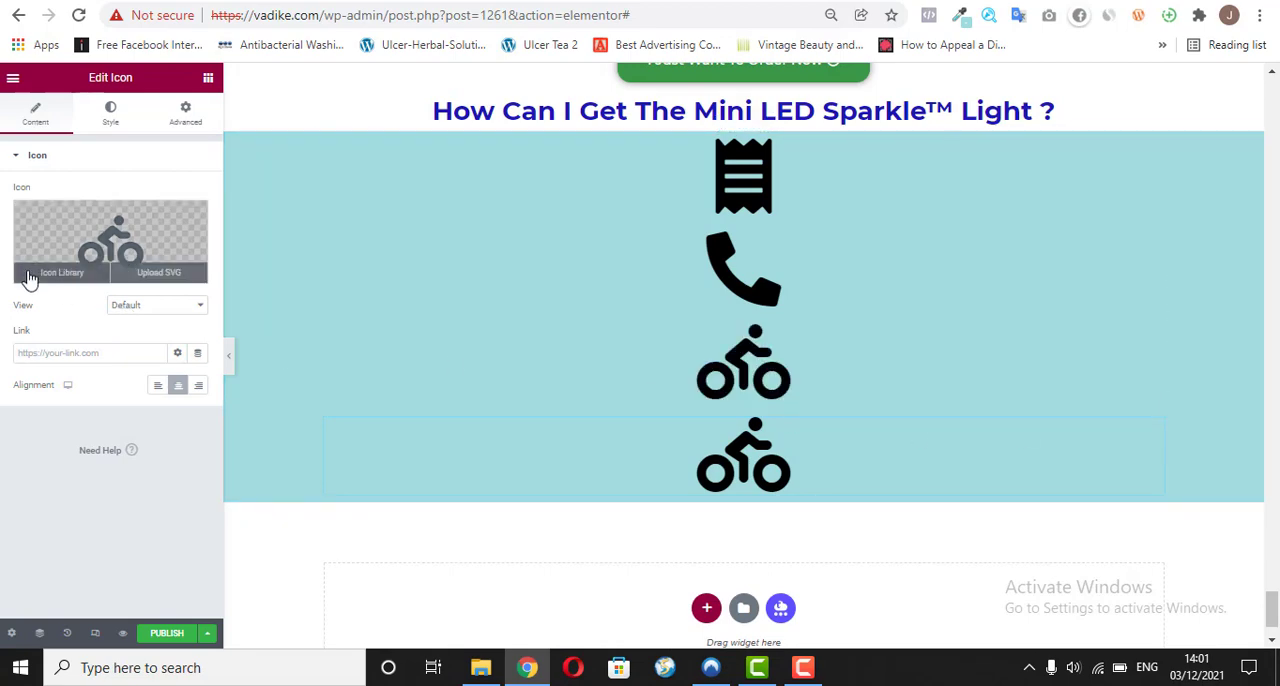
left_click(33, 280)
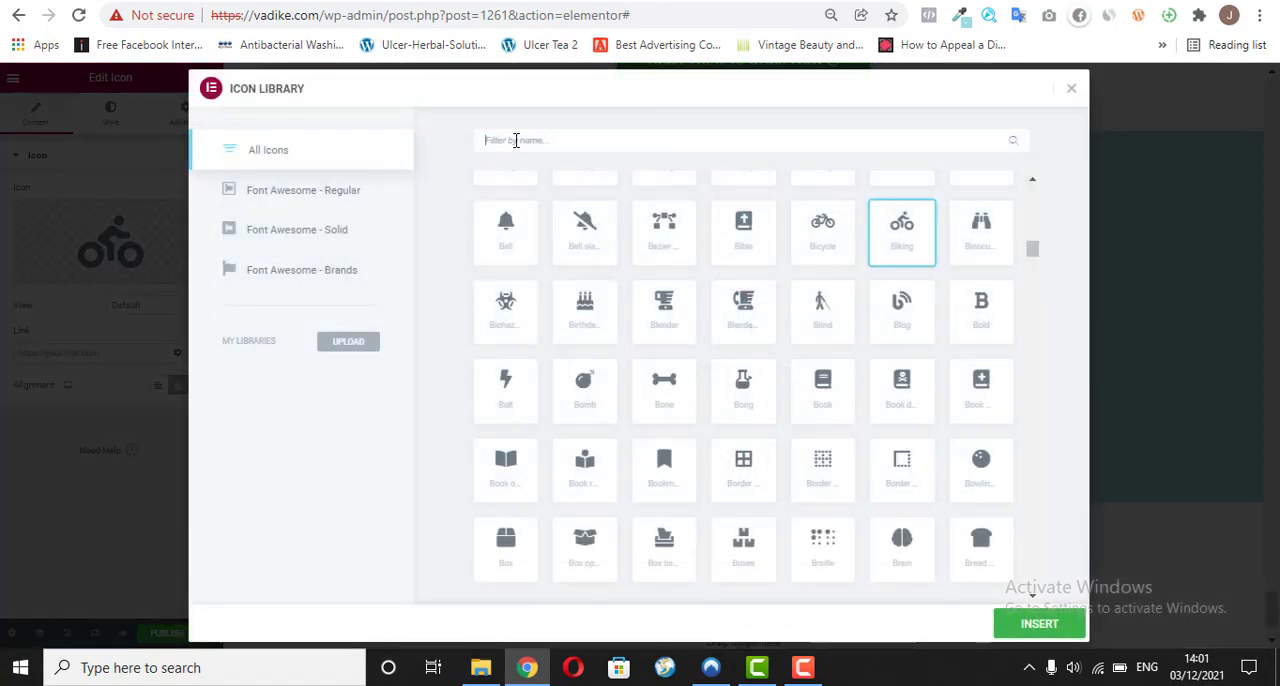
left_click(516, 140)
type("smile")
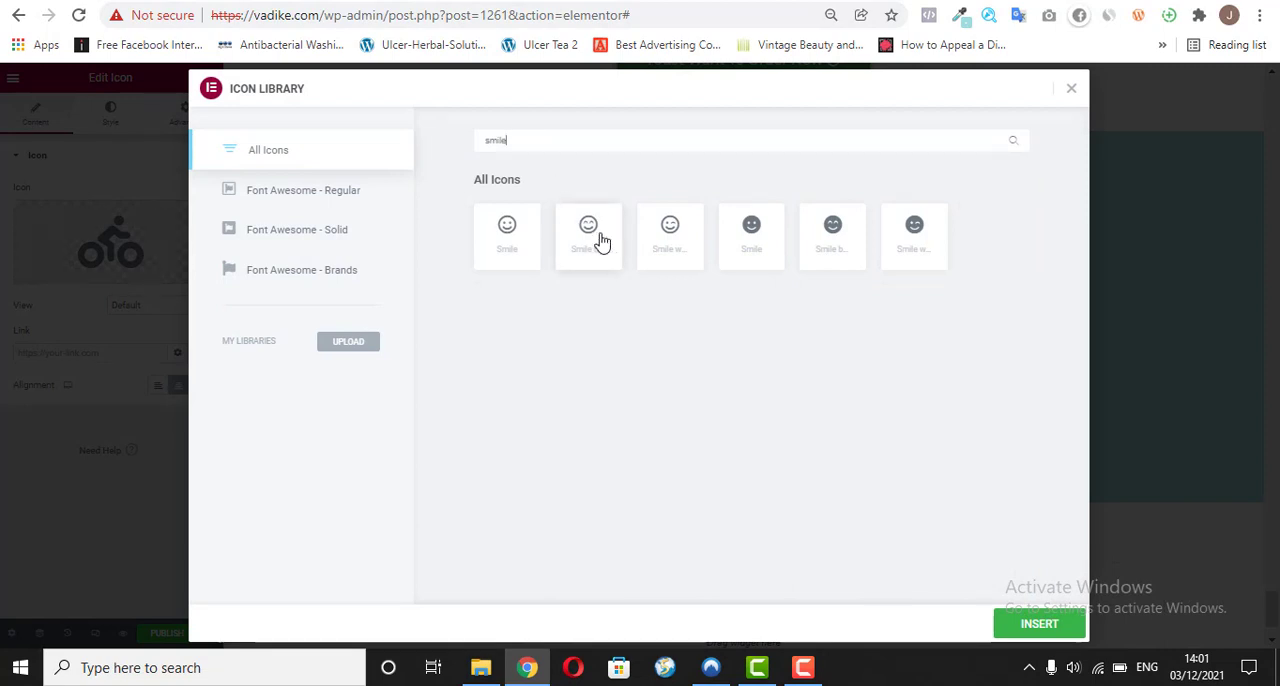
left_click(672, 237)
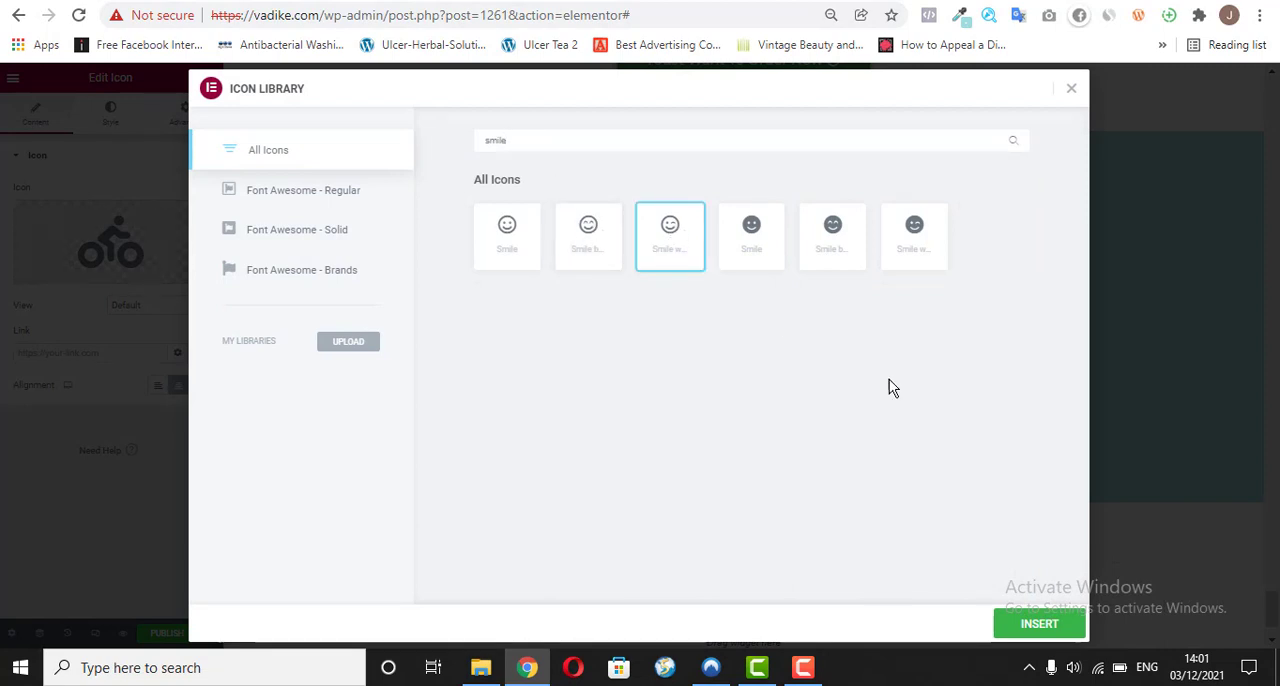
left_click(1037, 625)
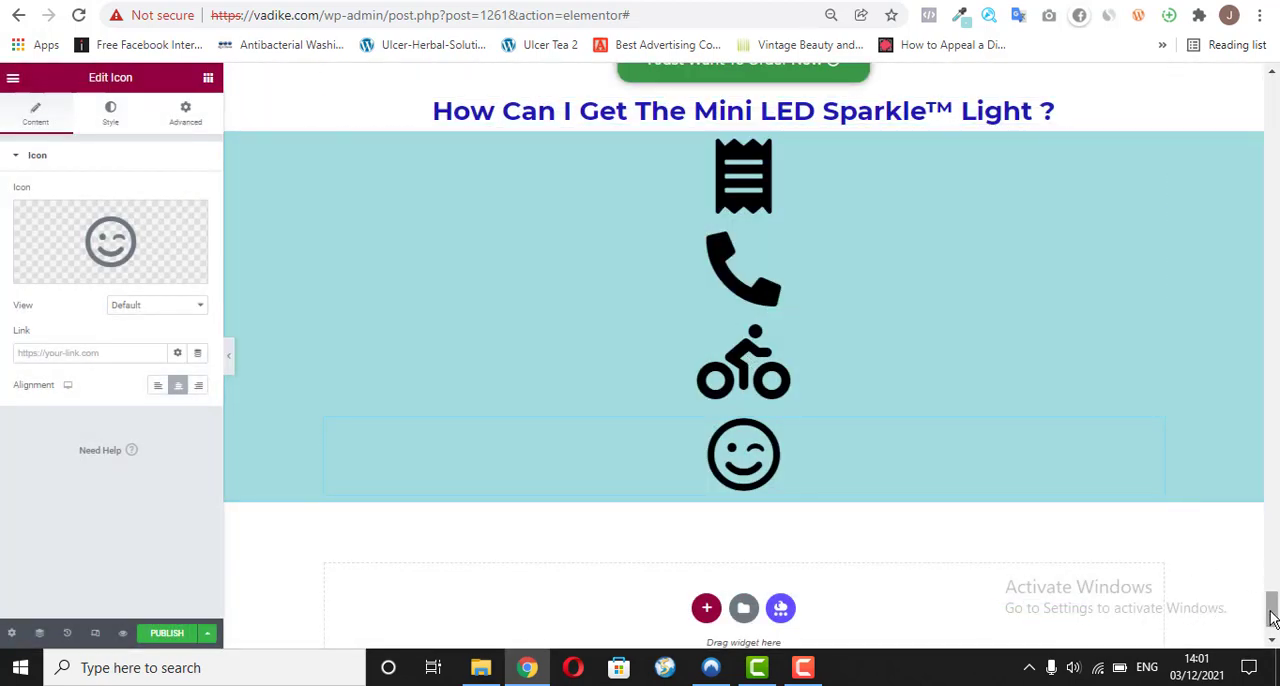
Step: Copy the bulleted text block from the "Here's Why You Need To Get This" section and paste it below the Receipt icon
left_click_drag(1273, 608, 1273, 312)
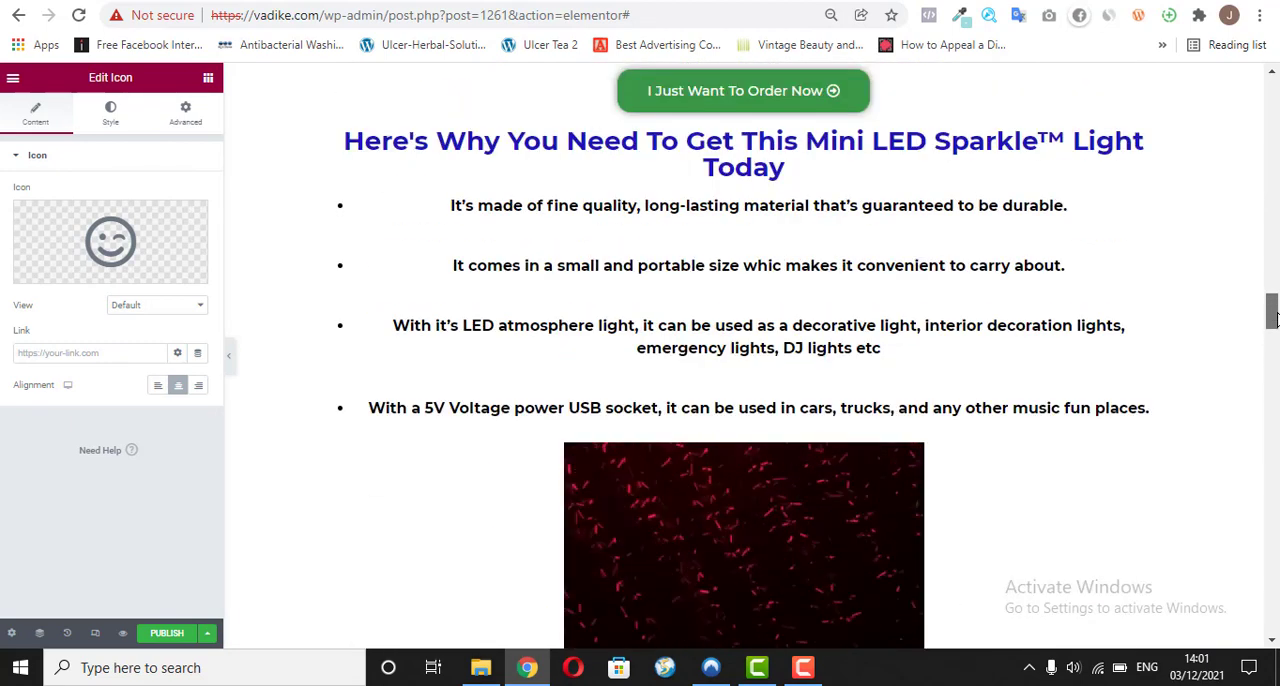
right_click(1153, 220)
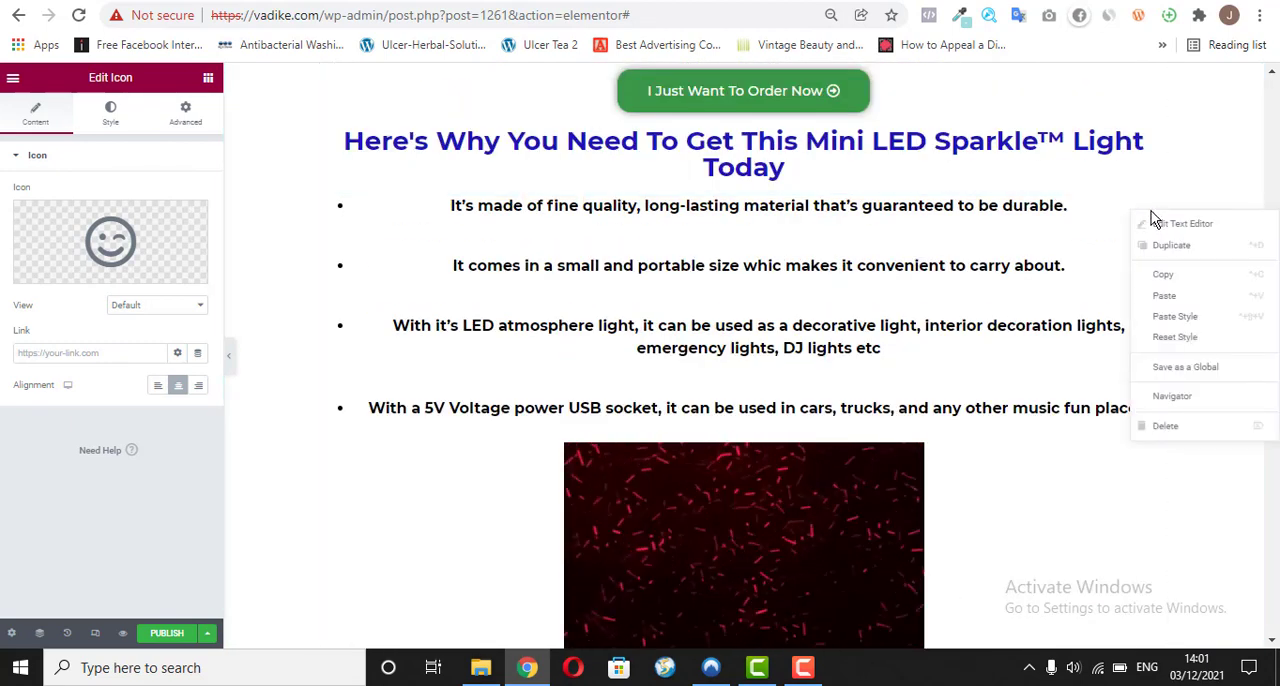
left_click(1162, 275)
left_click_drag(1272, 310, 1258, 594)
right_click(804, 224)
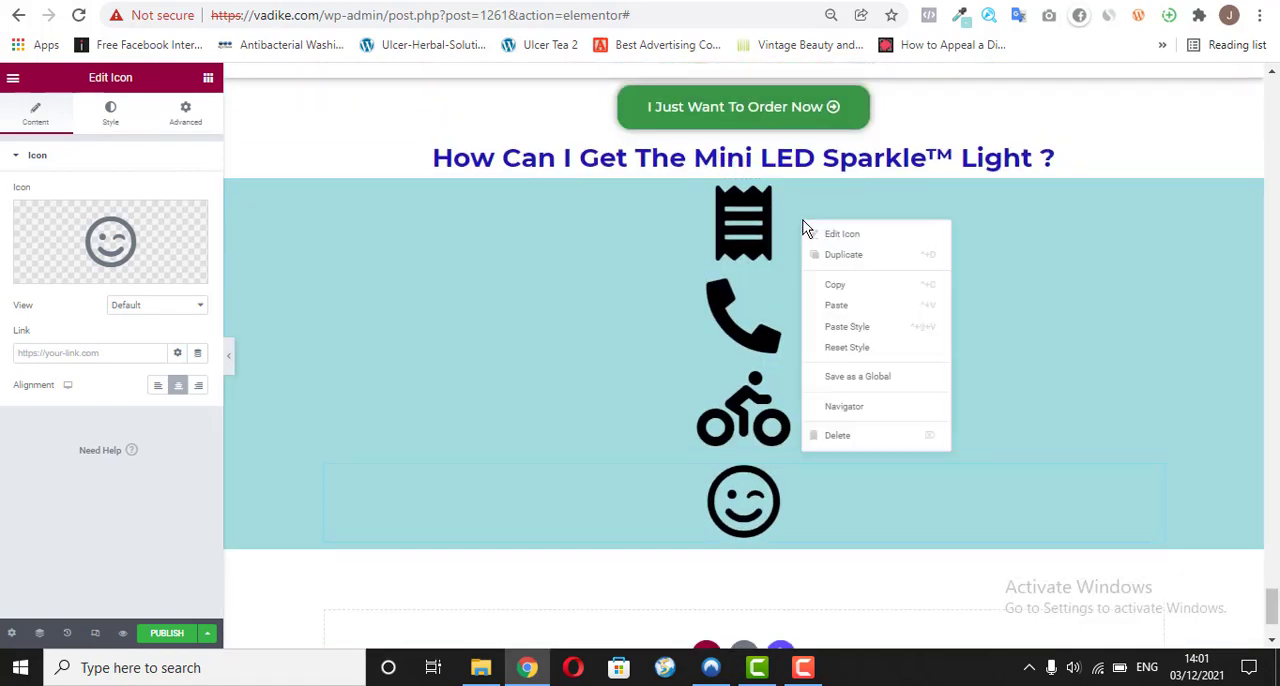
left_click(852, 305)
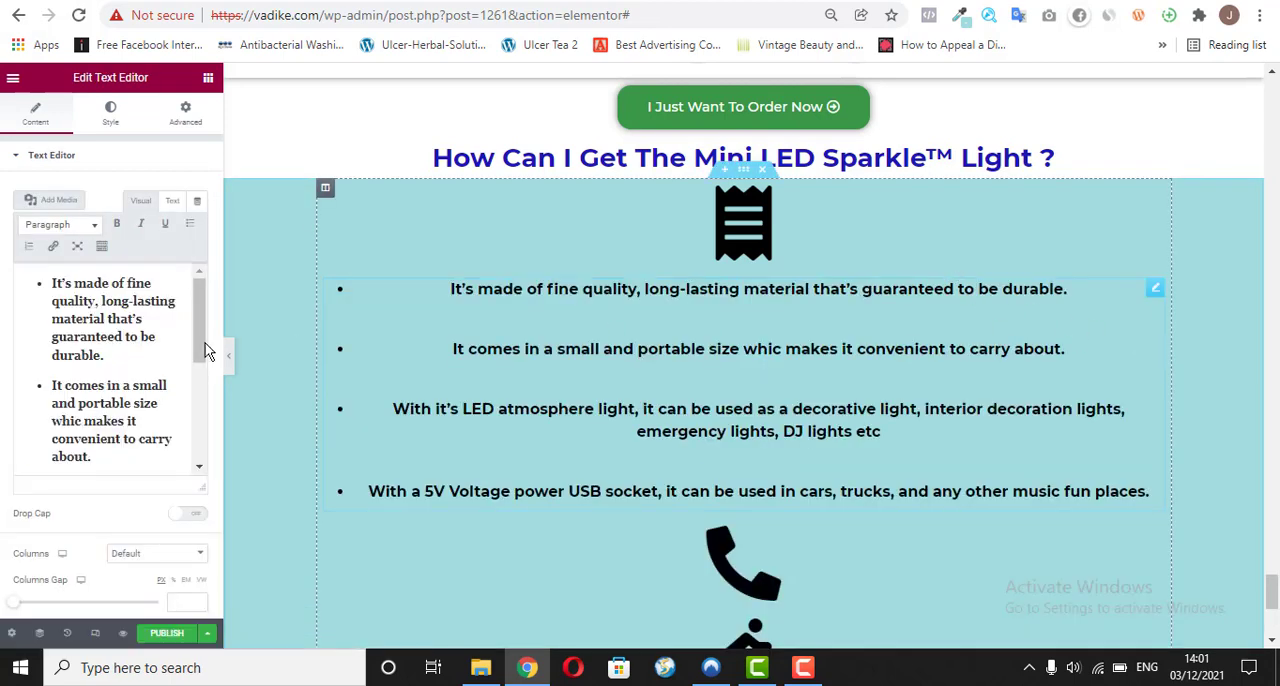
Step: Clear all the bulleted text from the pasted text block below the Receipt icon
left_click(56, 403)
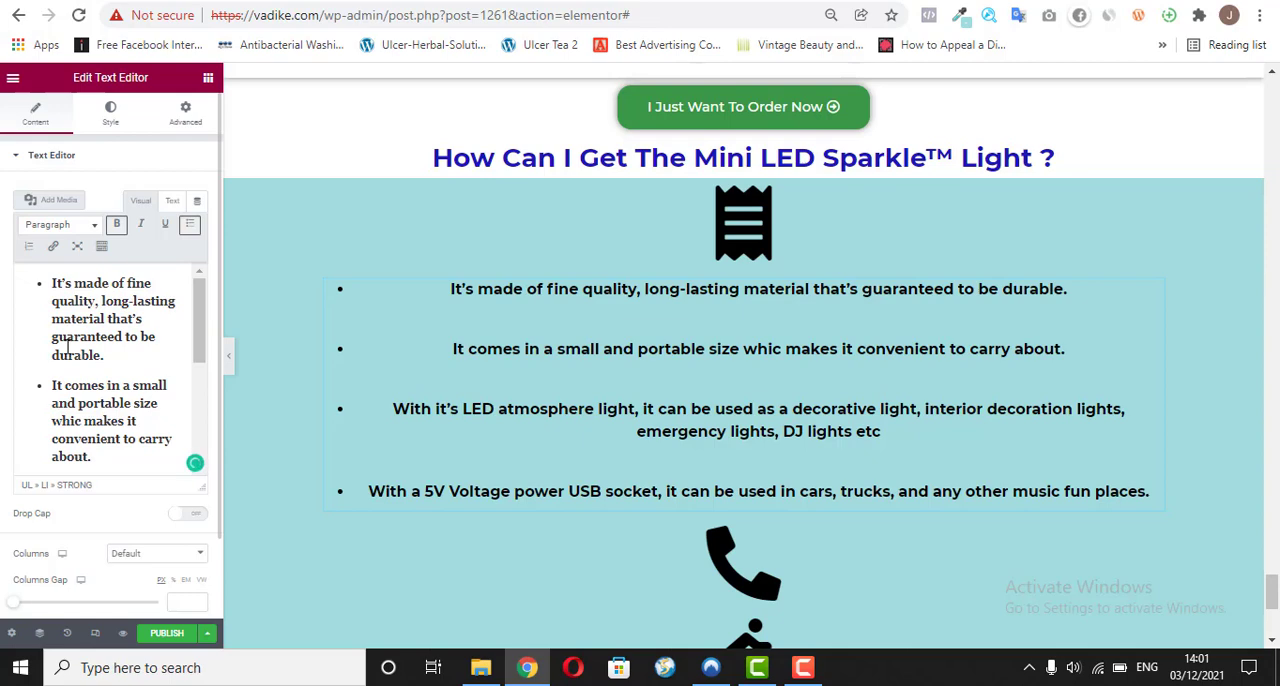
key("ctrl+a")
key("BackSpace")
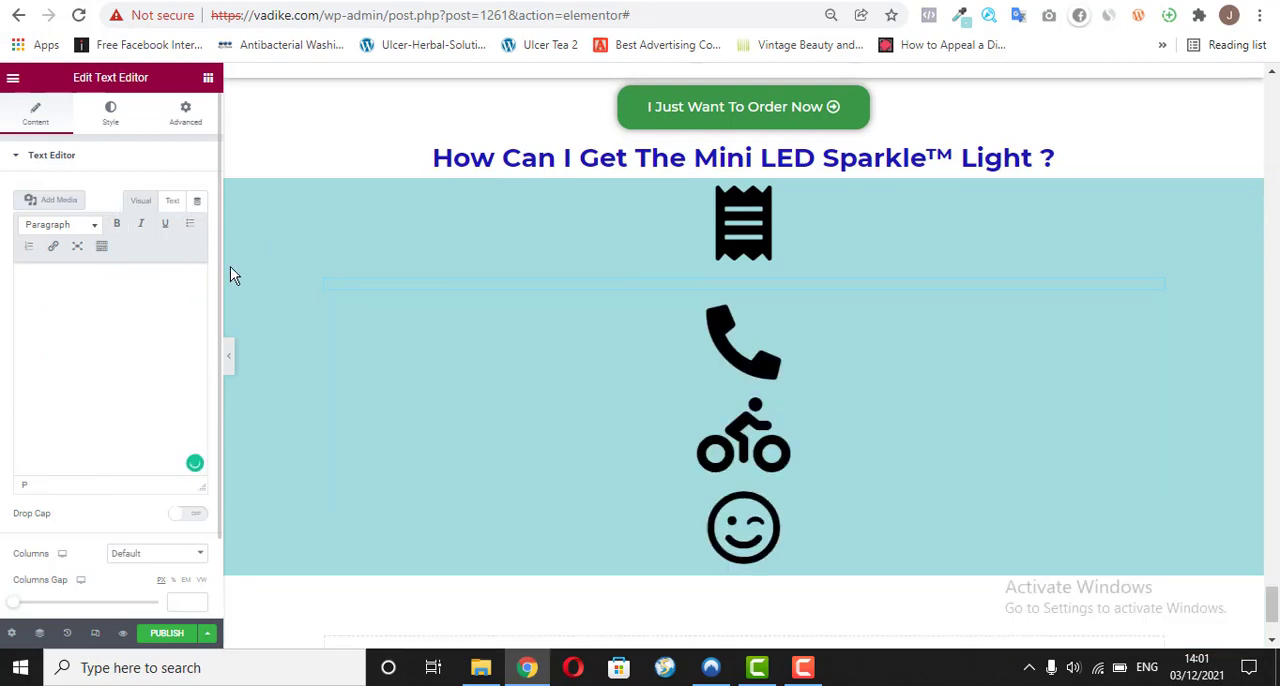
Step: Copy "Scroll down to the bottom, fill in your information & make your order" from the reference page and return to the Elementor editor
left_click(449, 3)
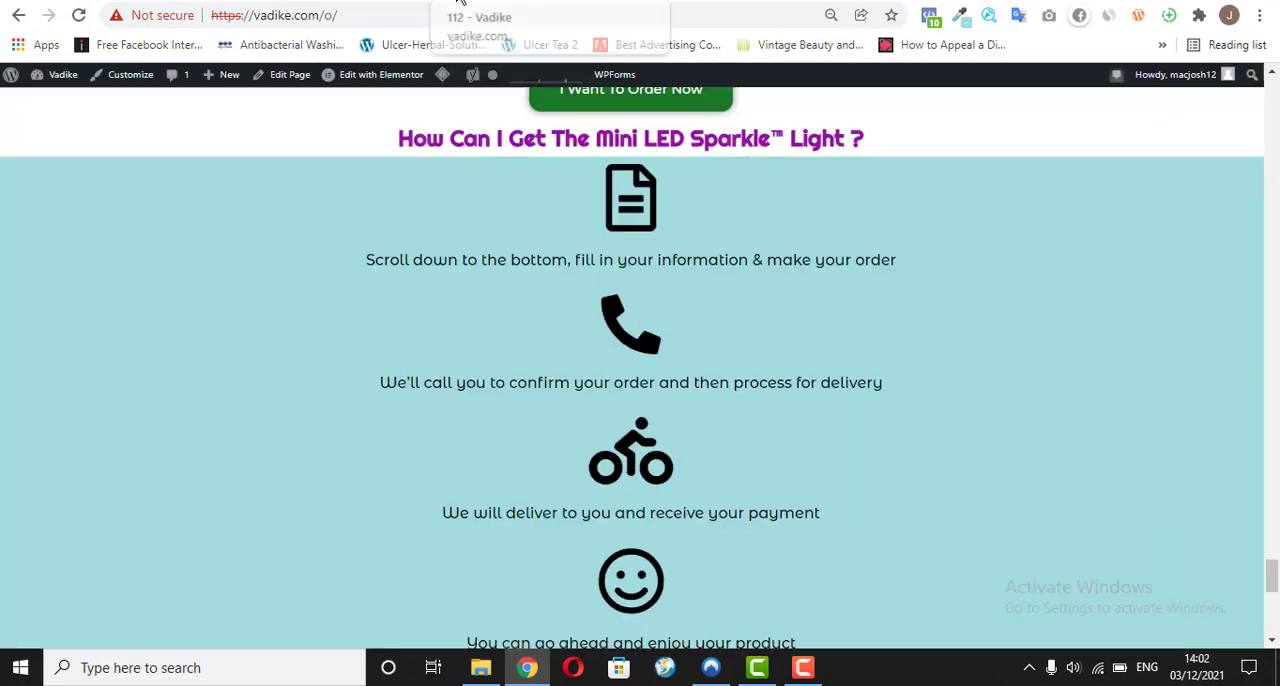
left_click_drag(357, 256, 874, 252)
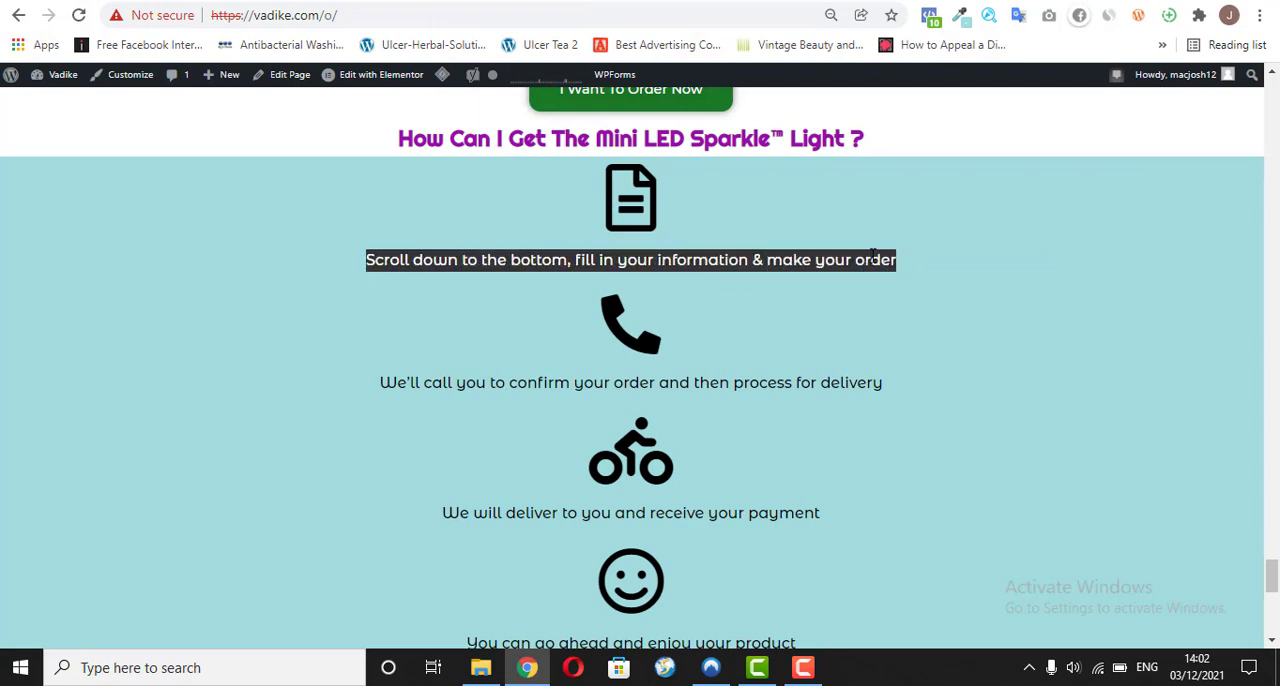
right_click(871, 255)
left_click(888, 267)
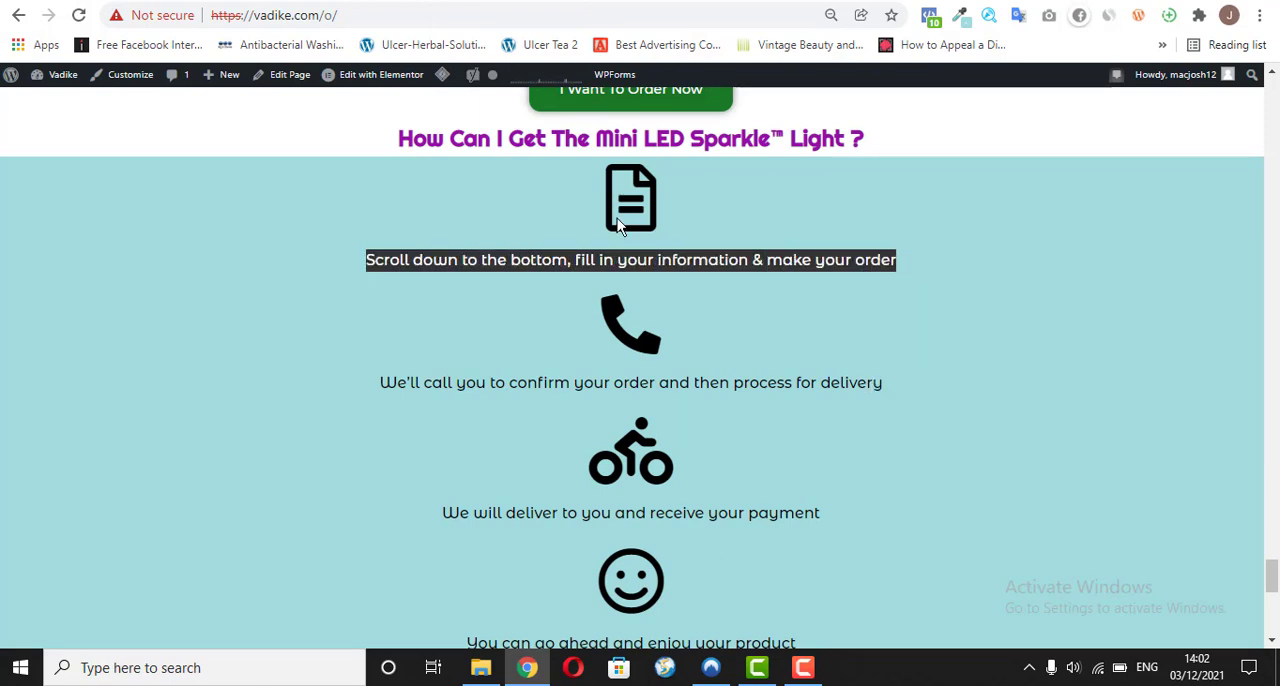
left_click(436, 2)
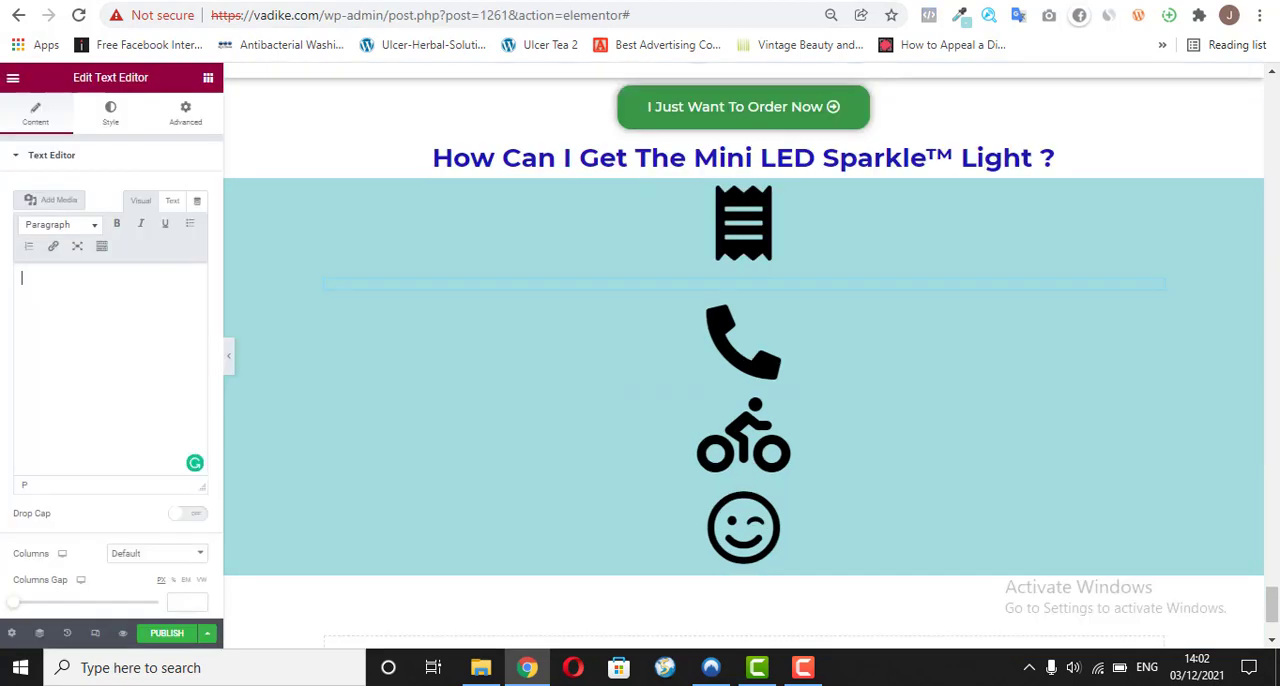
Step: Try to paste the copied ordering-step sentence into the empty text block below the Receipt icon
right_click(39, 313)
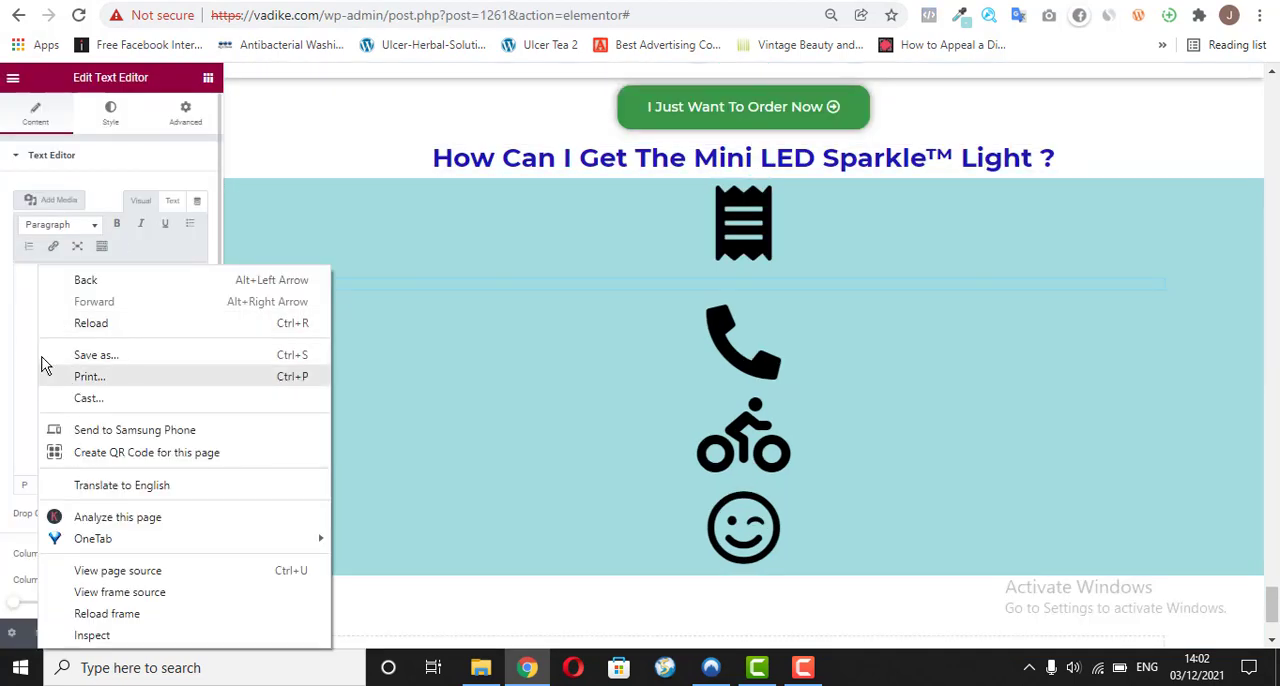
left_click(30, 317)
right_click(40, 297)
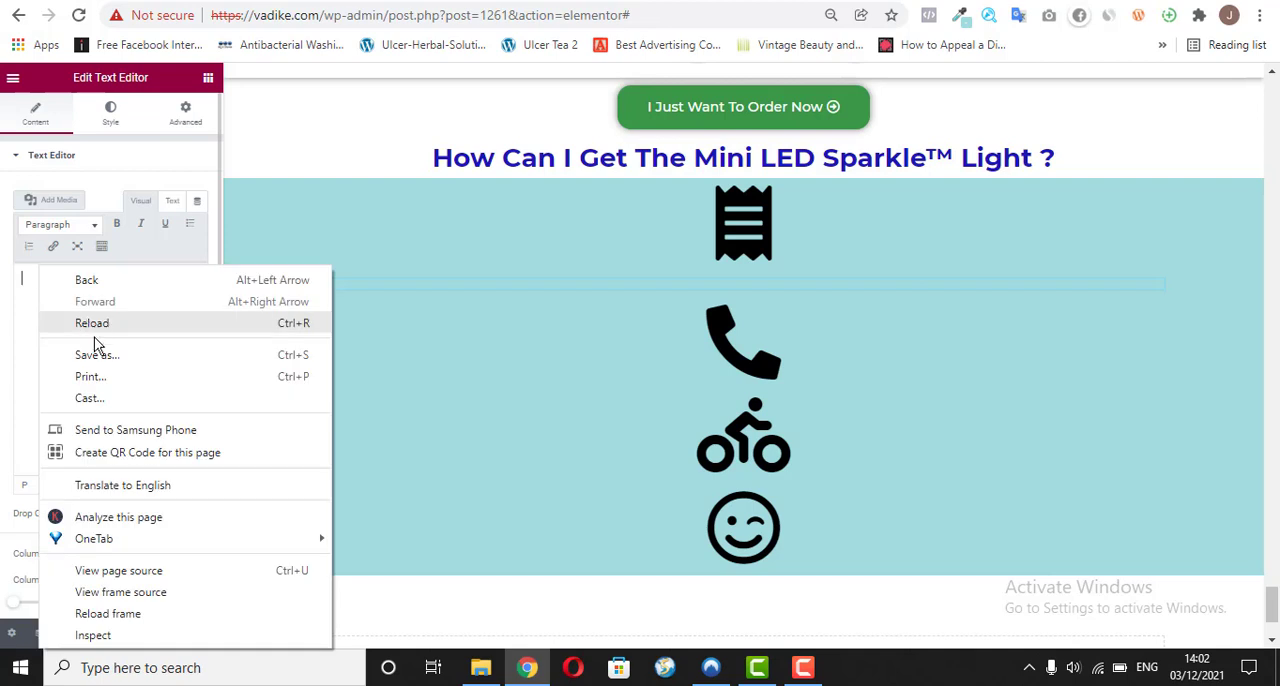
left_click(18, 321)
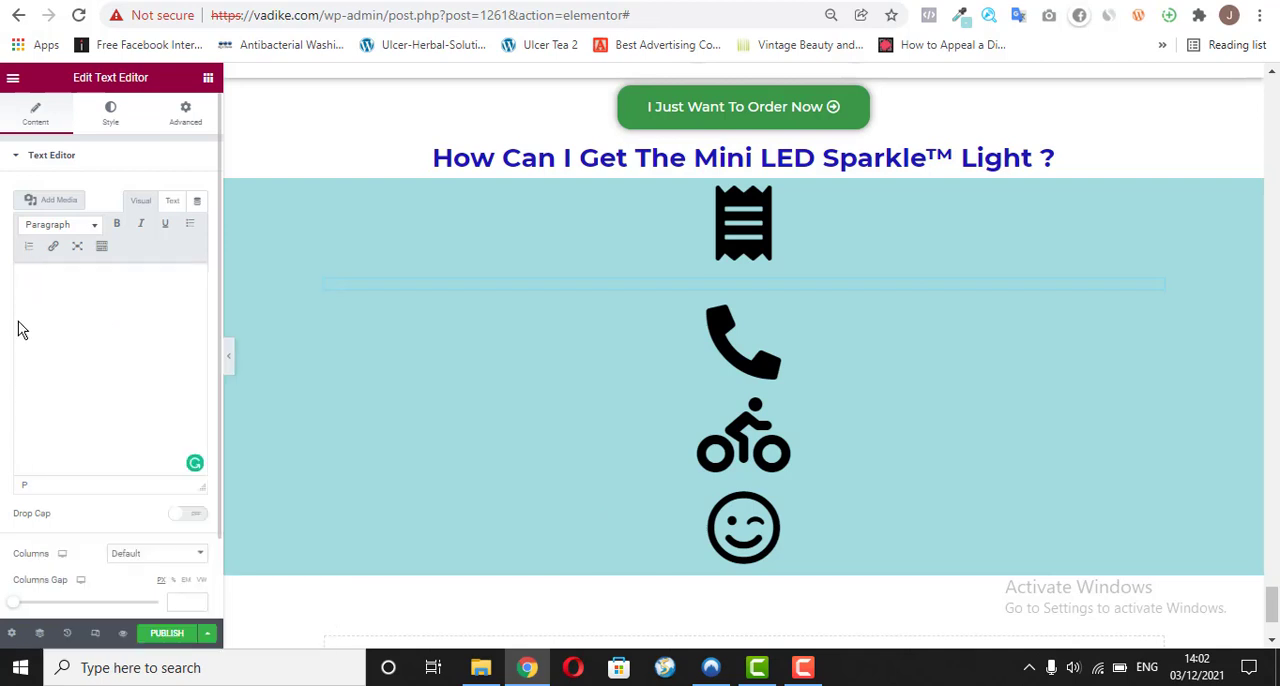
right_click(110, 295)
left_click(74, 297)
right_click(88, 297)
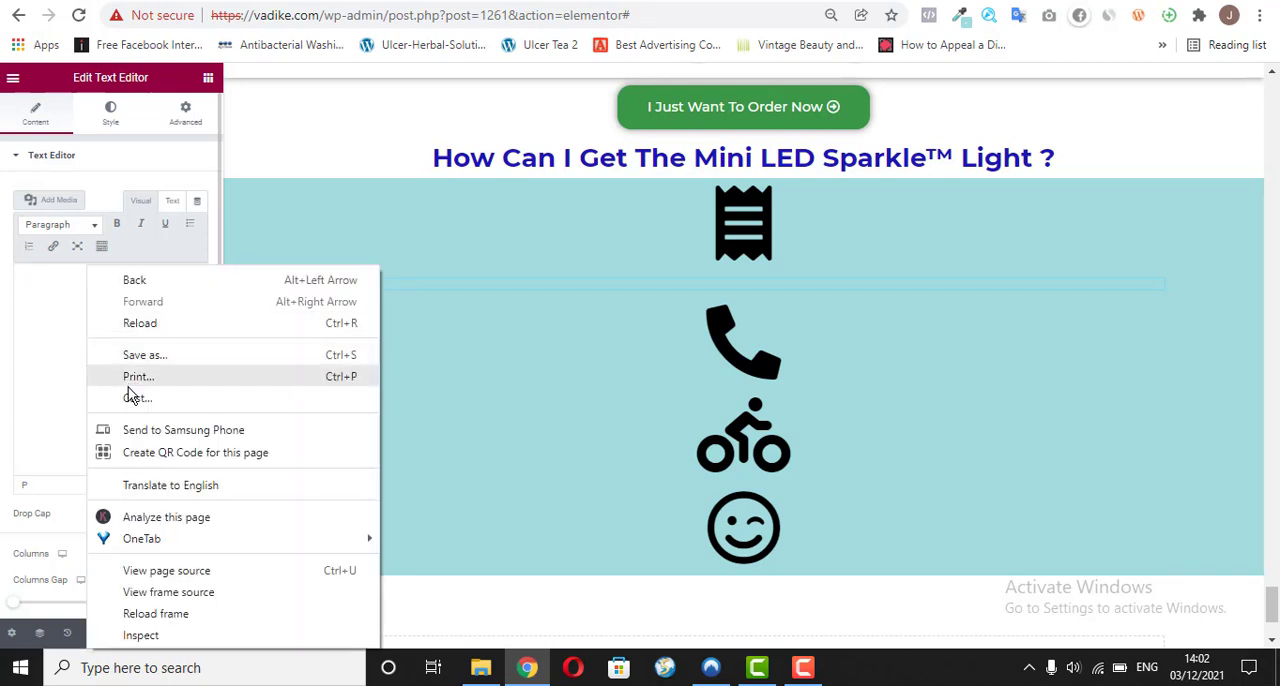
left_click(58, 375)
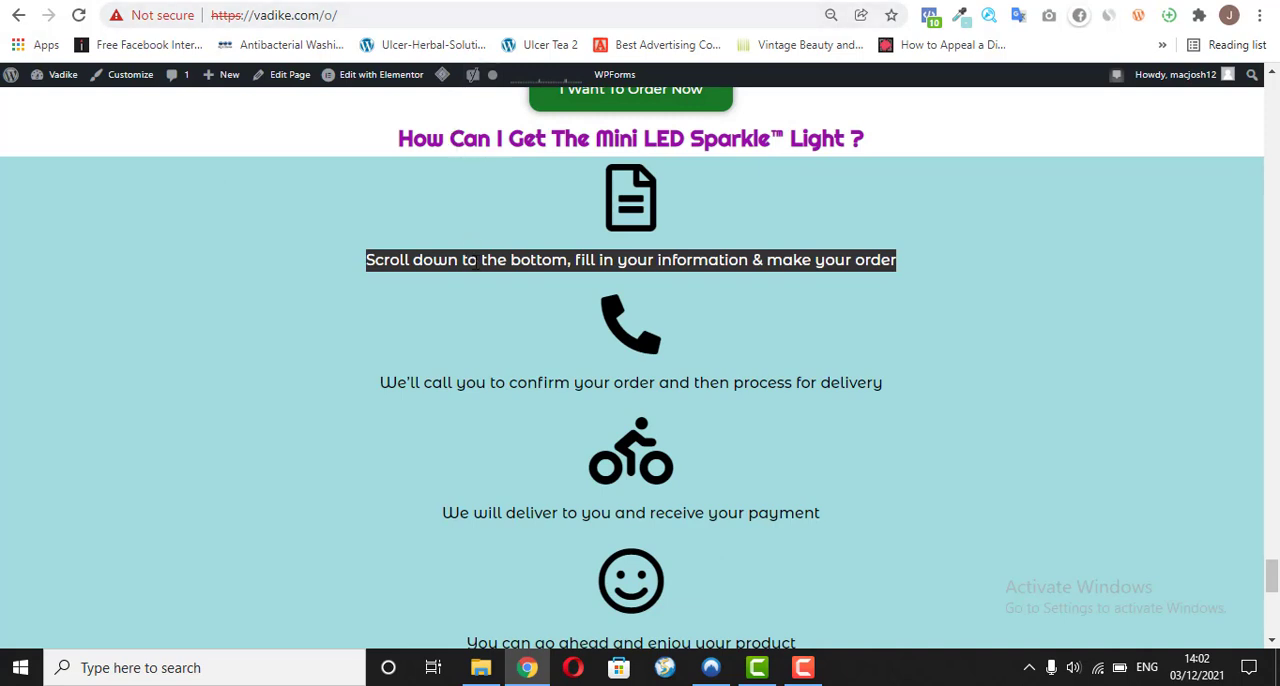
Step: Fill the empty text block below the Receipt icon with the reference page's "Scroll down to the bottom, fill in your information & make your order" in bold
right_click(477, 262)
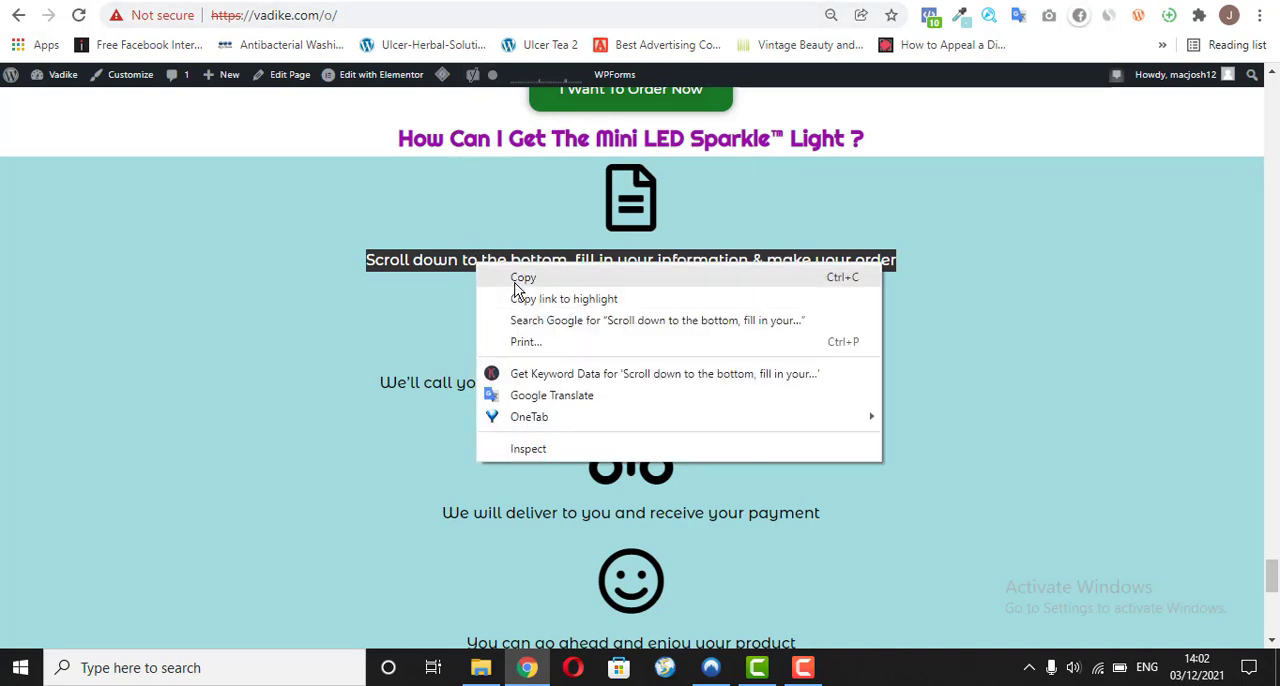
left_click(520, 278)
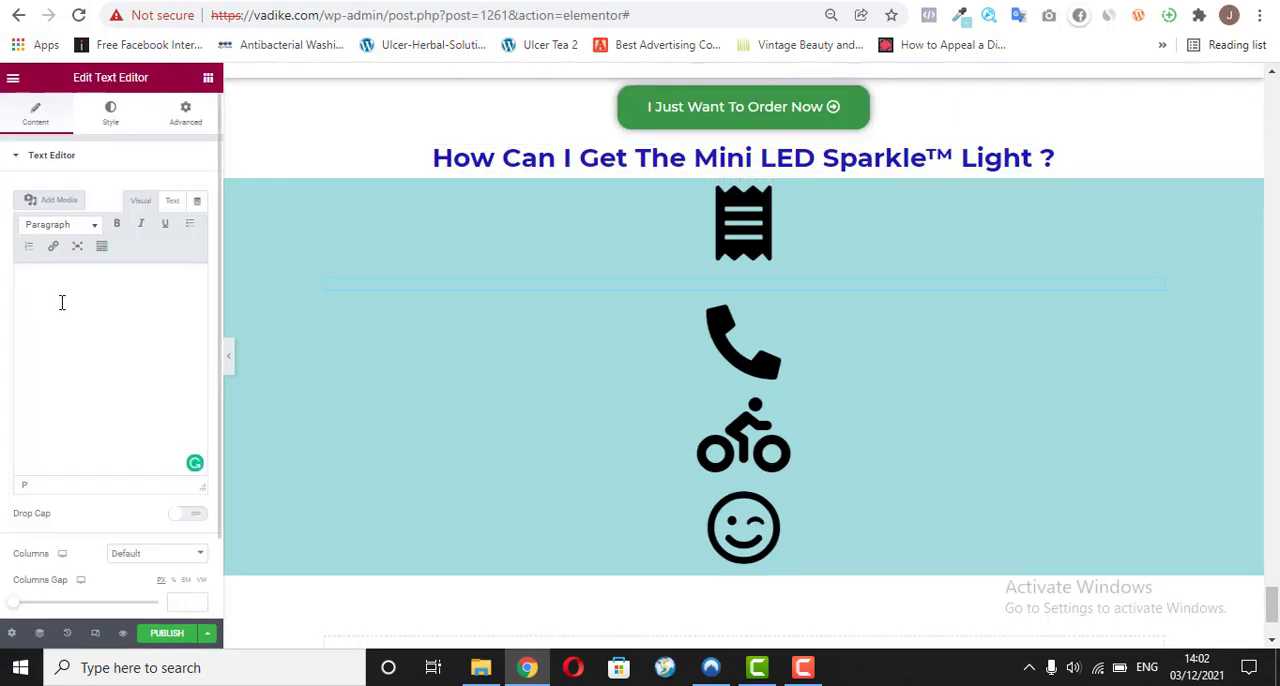
right_click(61, 302)
left_click(20, 315)
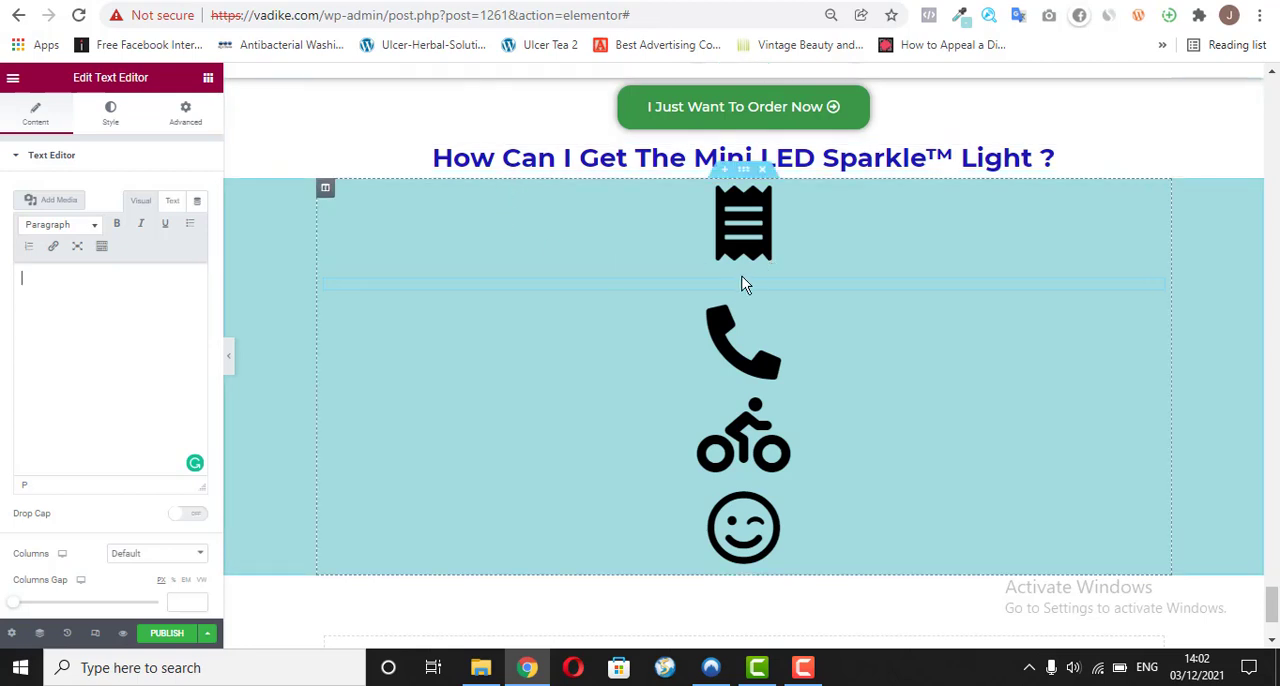
type("ccc")
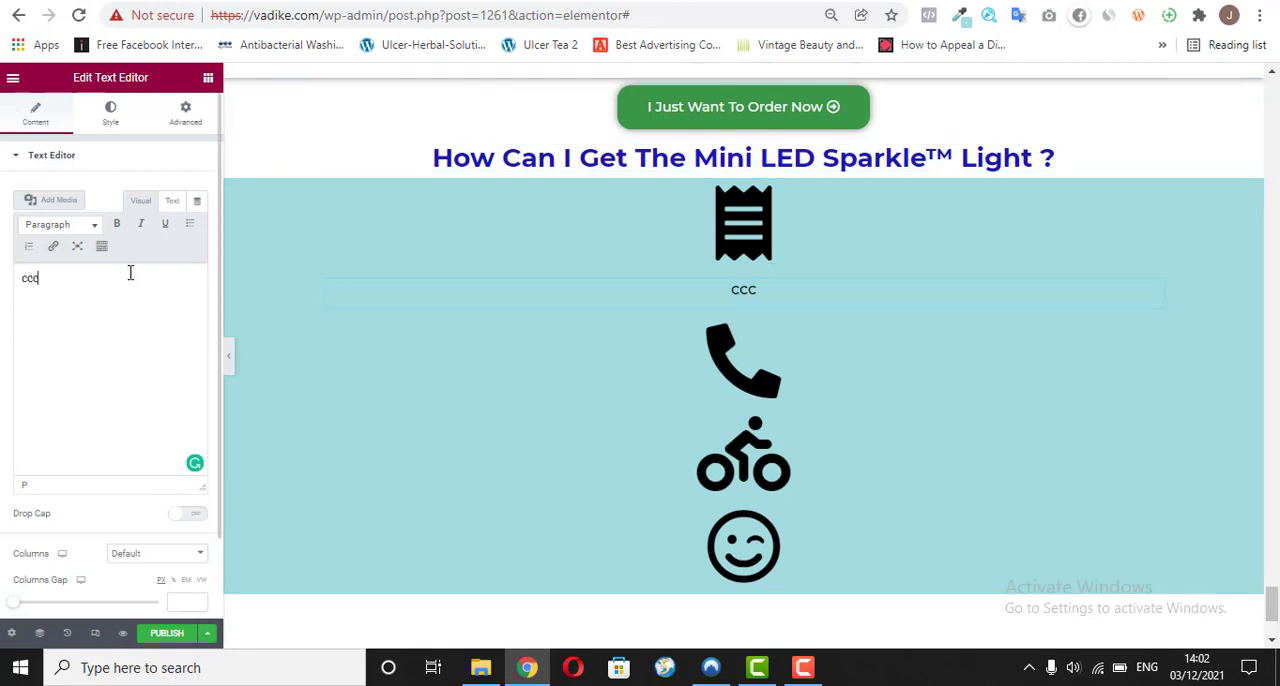
right_click(130, 272)
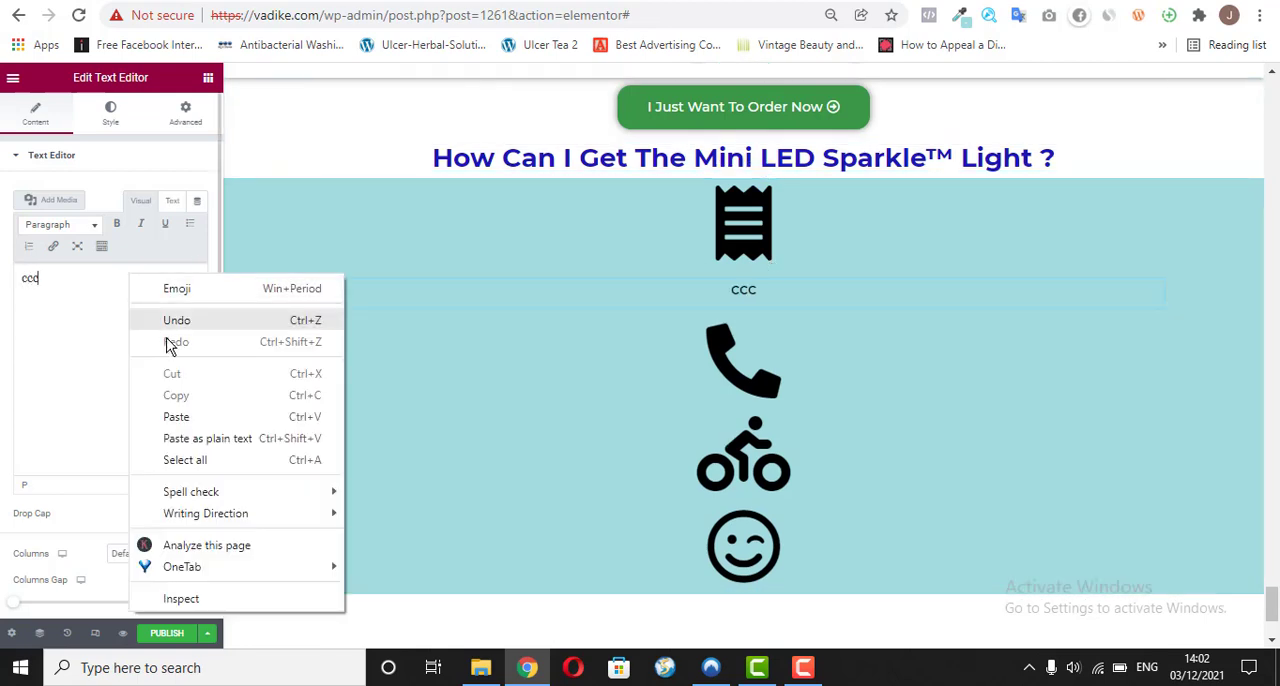
left_click(176, 416)
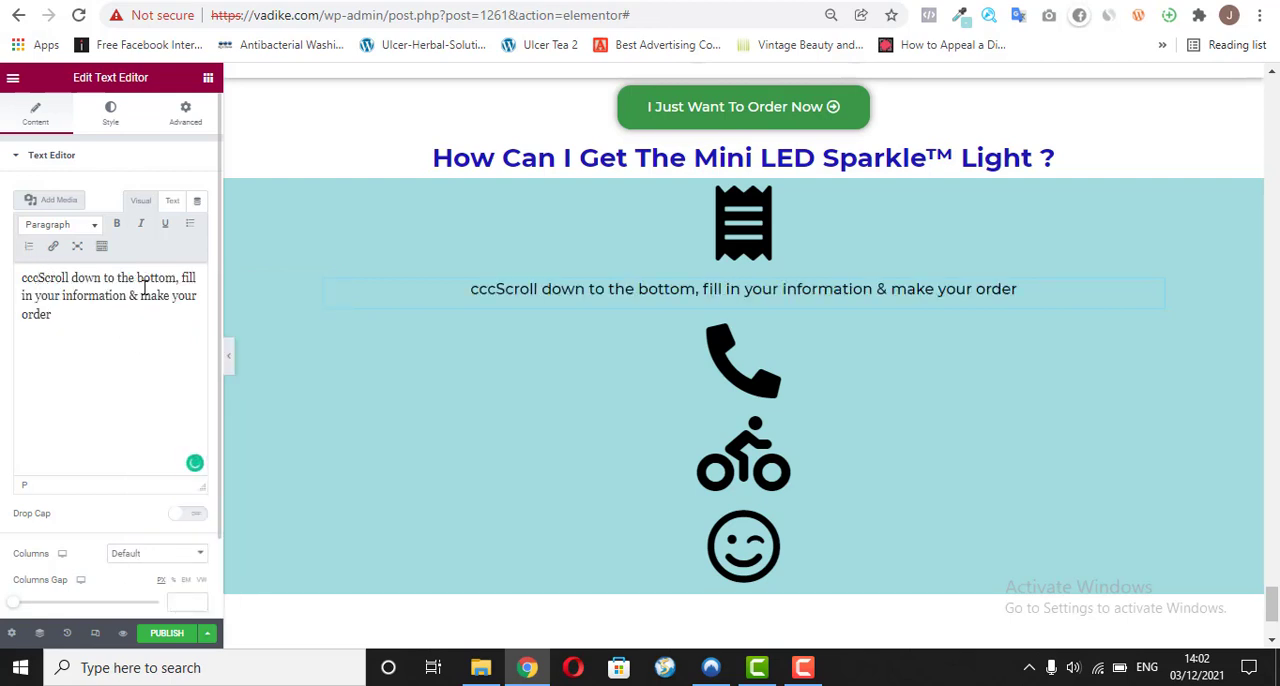
key("BackSpace")
key("BackSpace")
key("BackSpace")
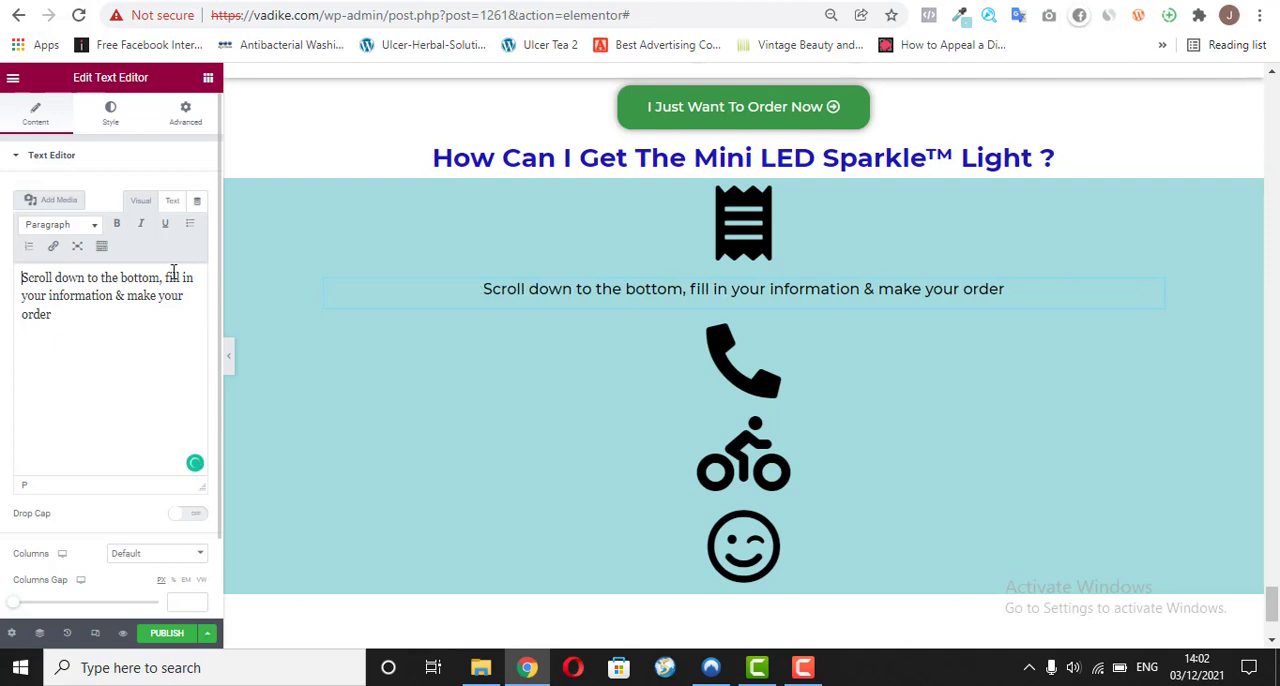
triple_click(80, 310)
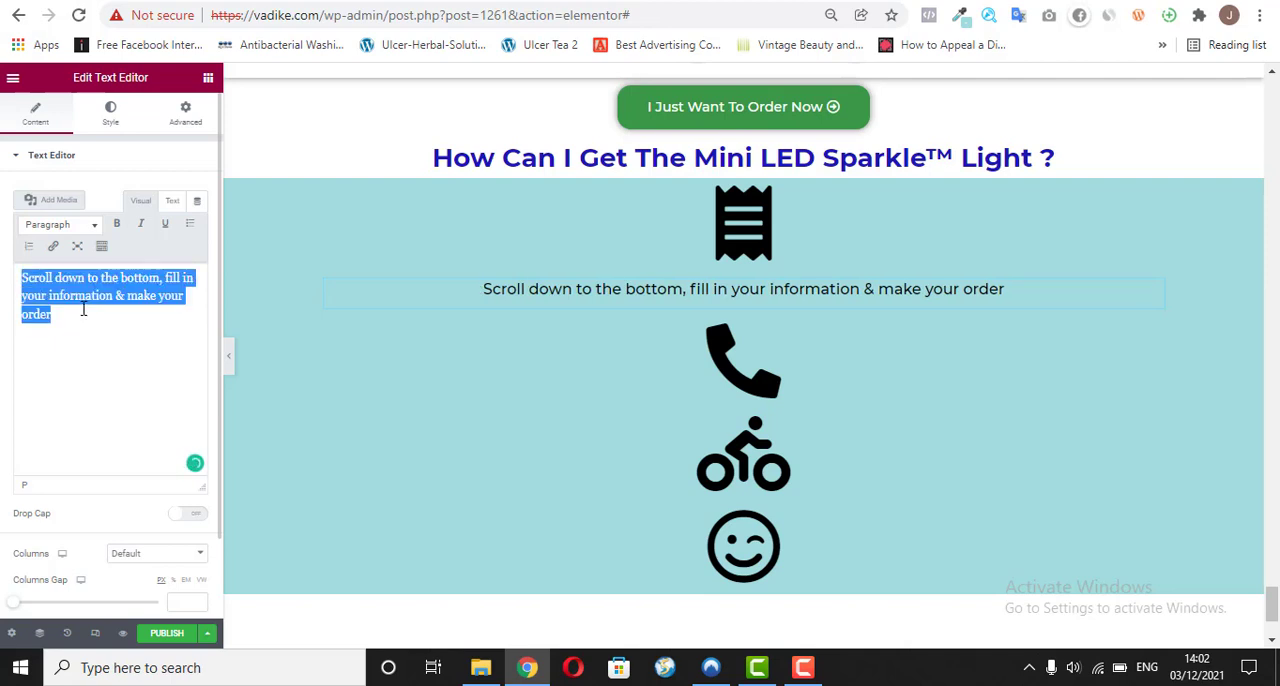
left_click(110, 226)
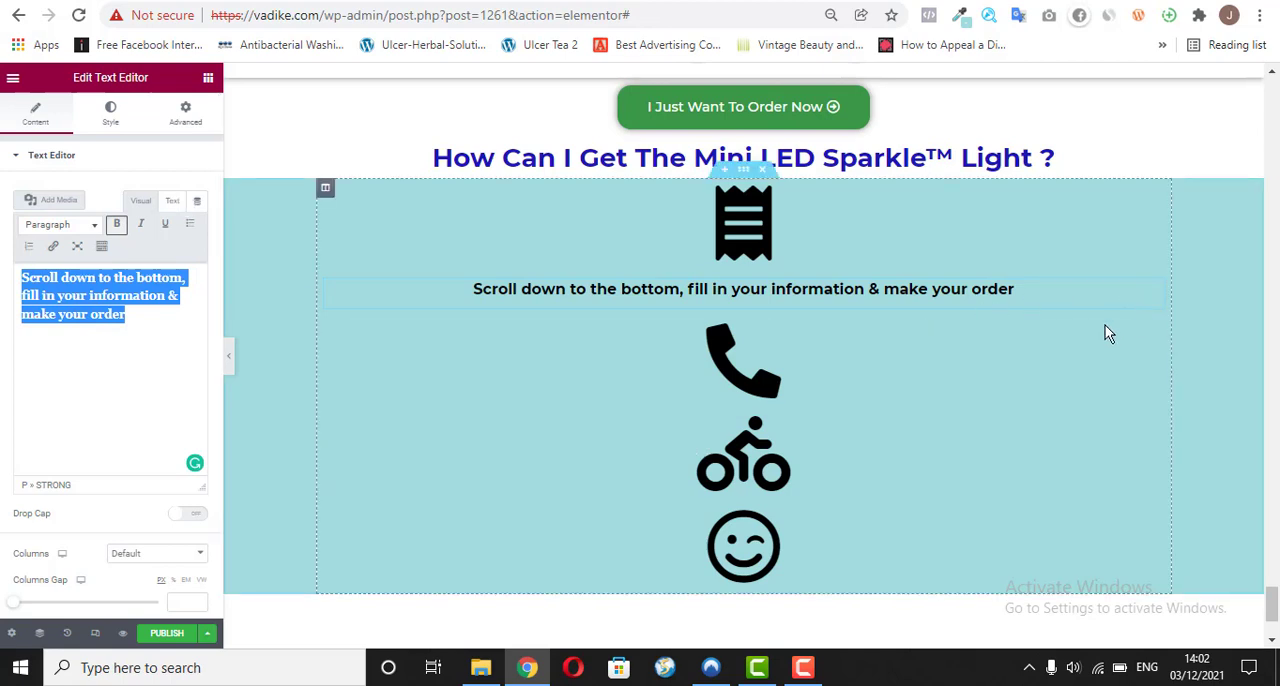
Step: Duplicate the bold caption below the Receipt icon and place the copy between the phone and bicycle icons
right_click(1152, 296)
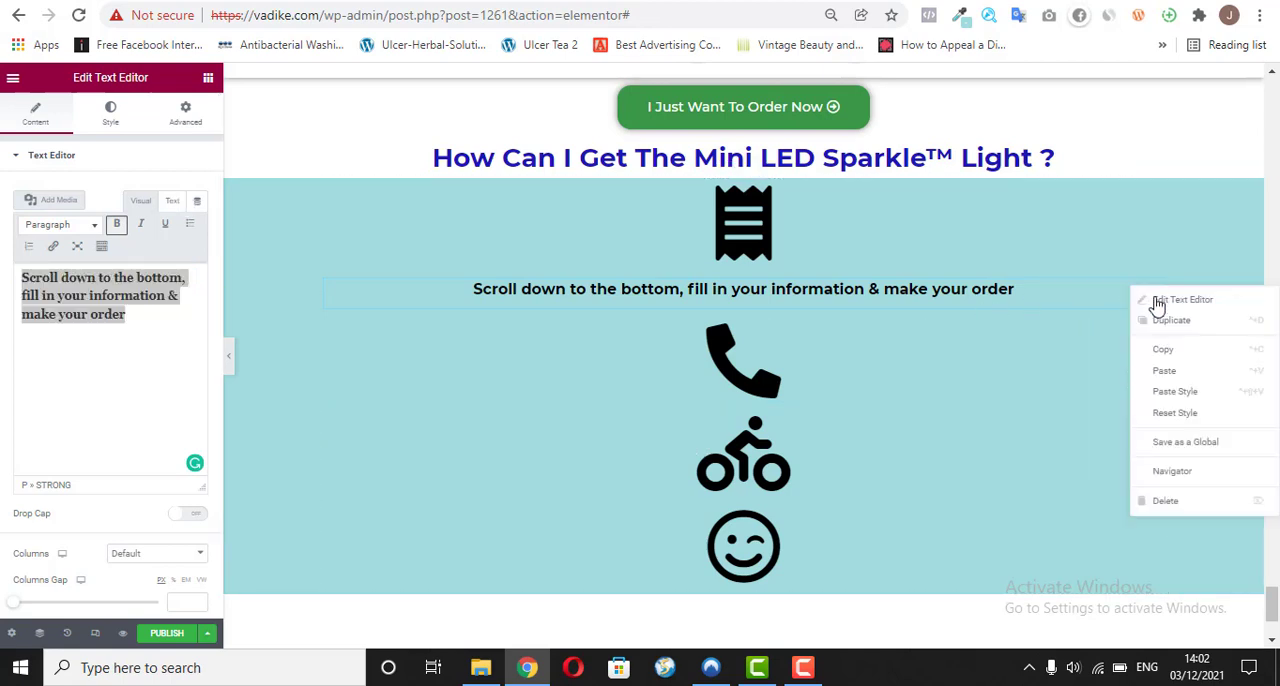
left_click(1156, 318)
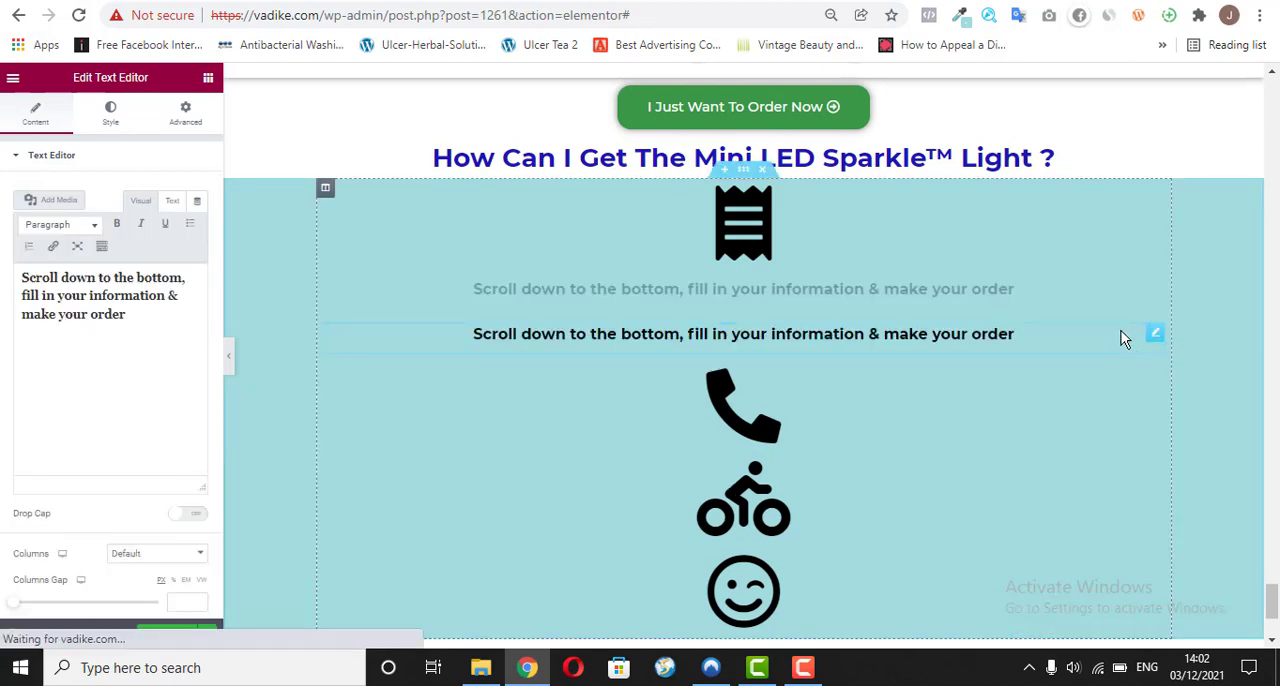
left_click_drag(1130, 372, 929, 408)
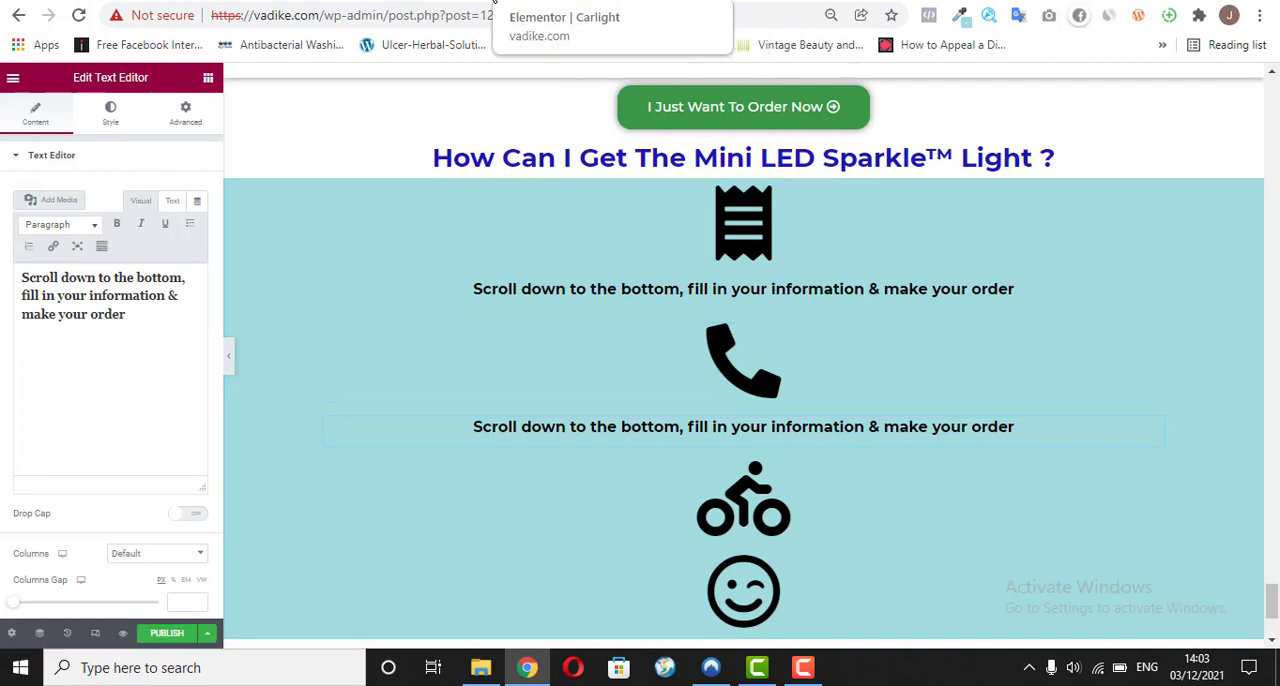
Step: Copy "We'll call you to confirm your order and then process for delivery" from the reference page and return to the Elementor editor
left_click(493, 1)
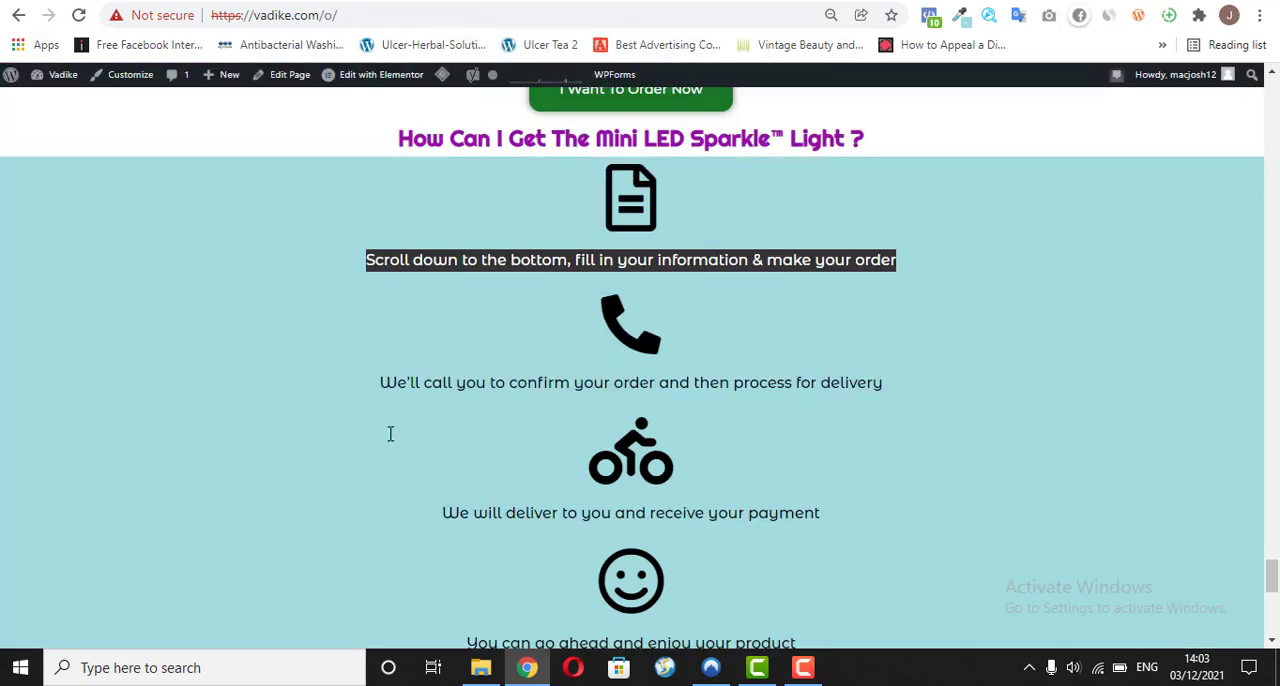
triple_click(376, 383)
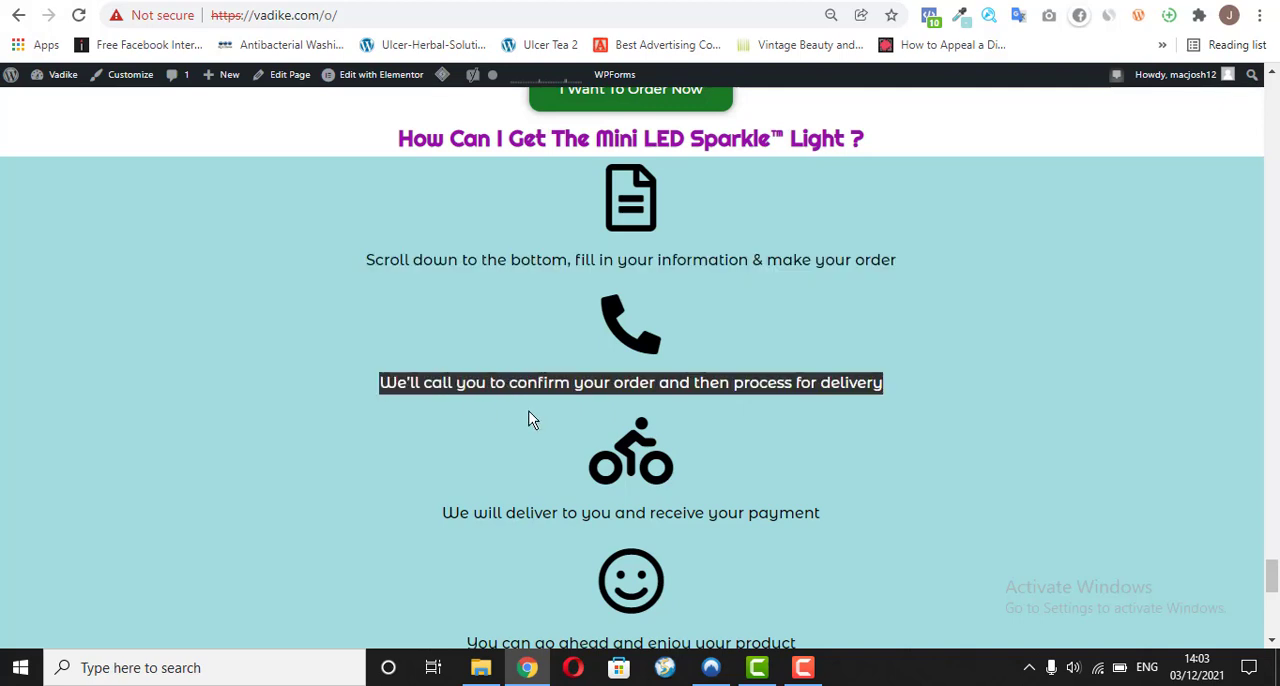
left_click(716, 405)
triple_click(713, 395)
right_click(716, 384)
left_click(754, 403)
left_click(541, 1)
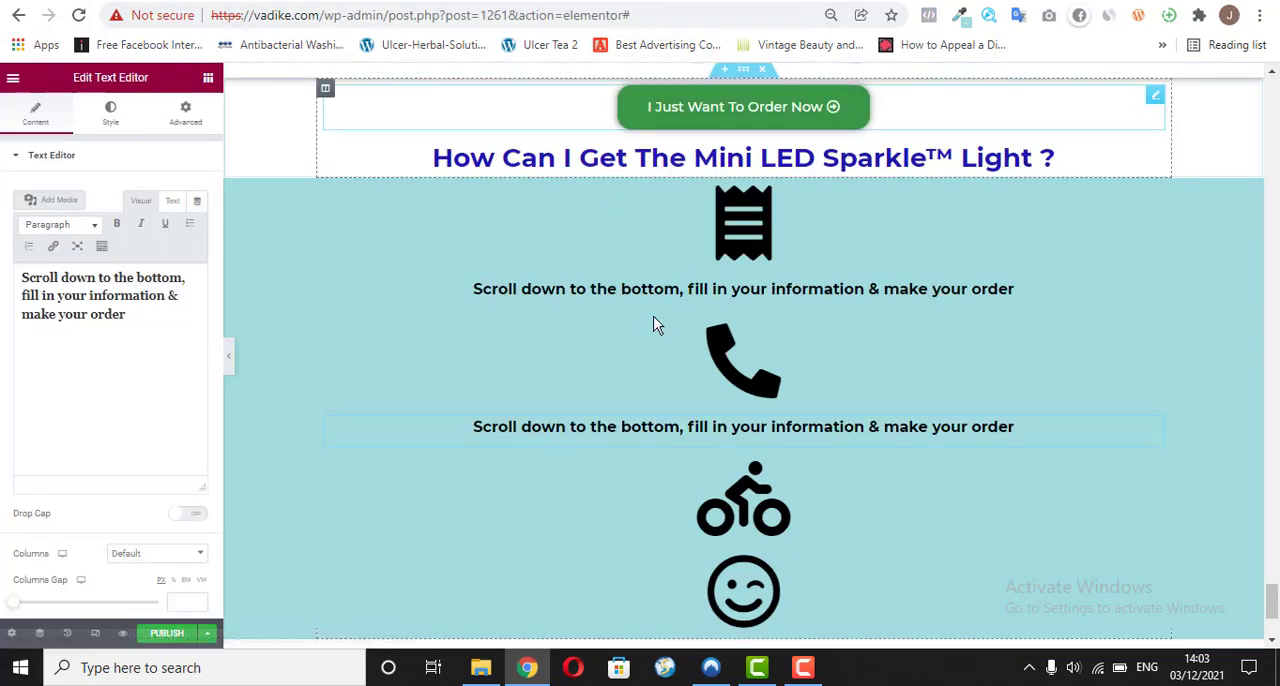
Step: Try to replace the caption below the phone icon with the copied sentence, keeping its source formatting
left_click(117, 316)
key("ctrl+a")
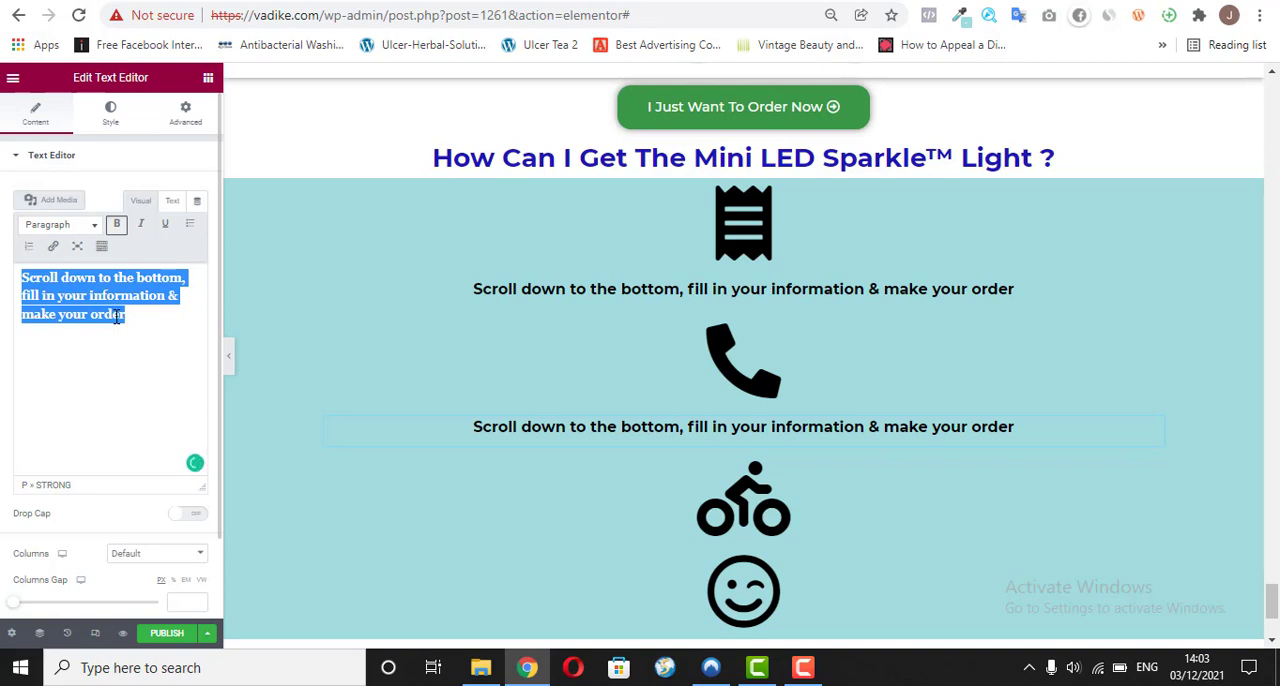
right_click(117, 316)
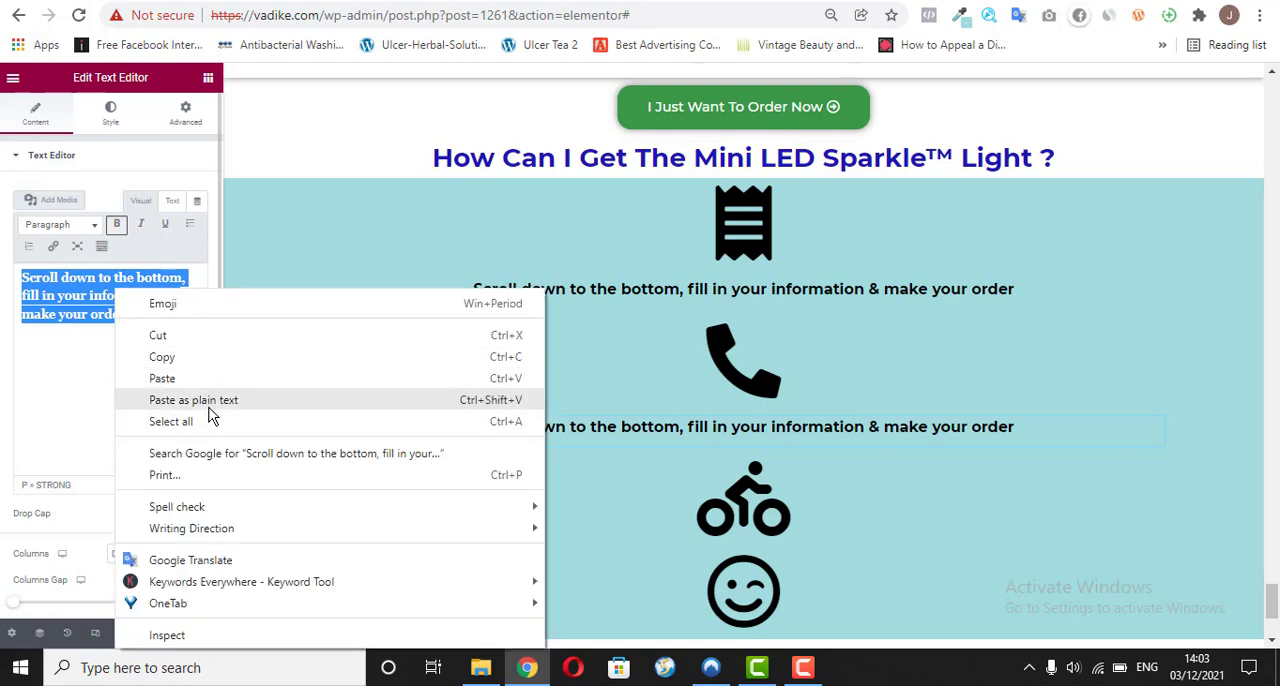
left_click(200, 383)
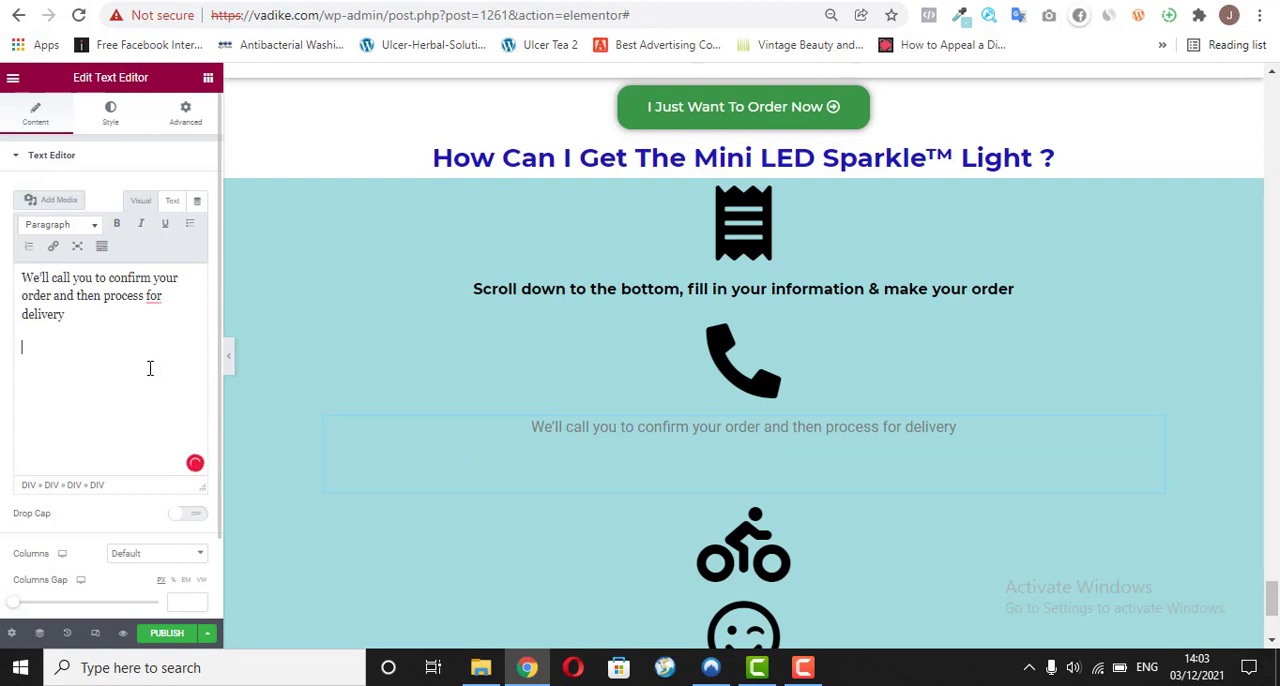
key("ctrl+a")
key("BackSpace")
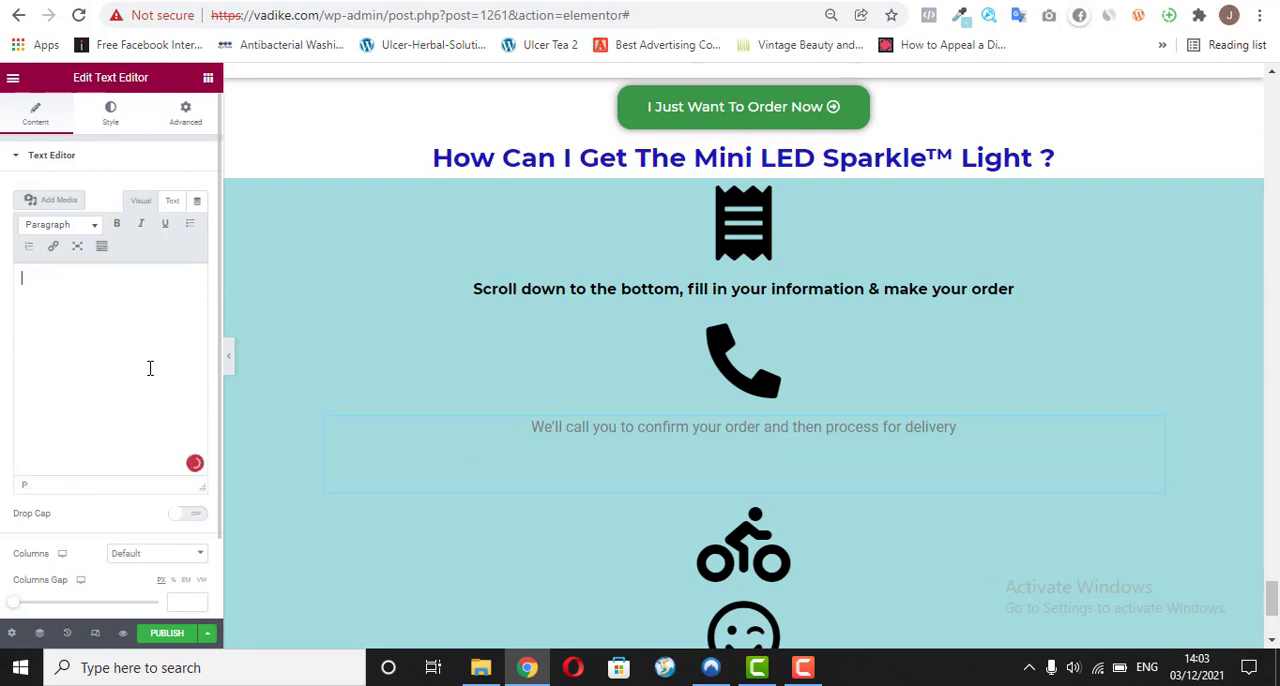
key("ctrl+z")
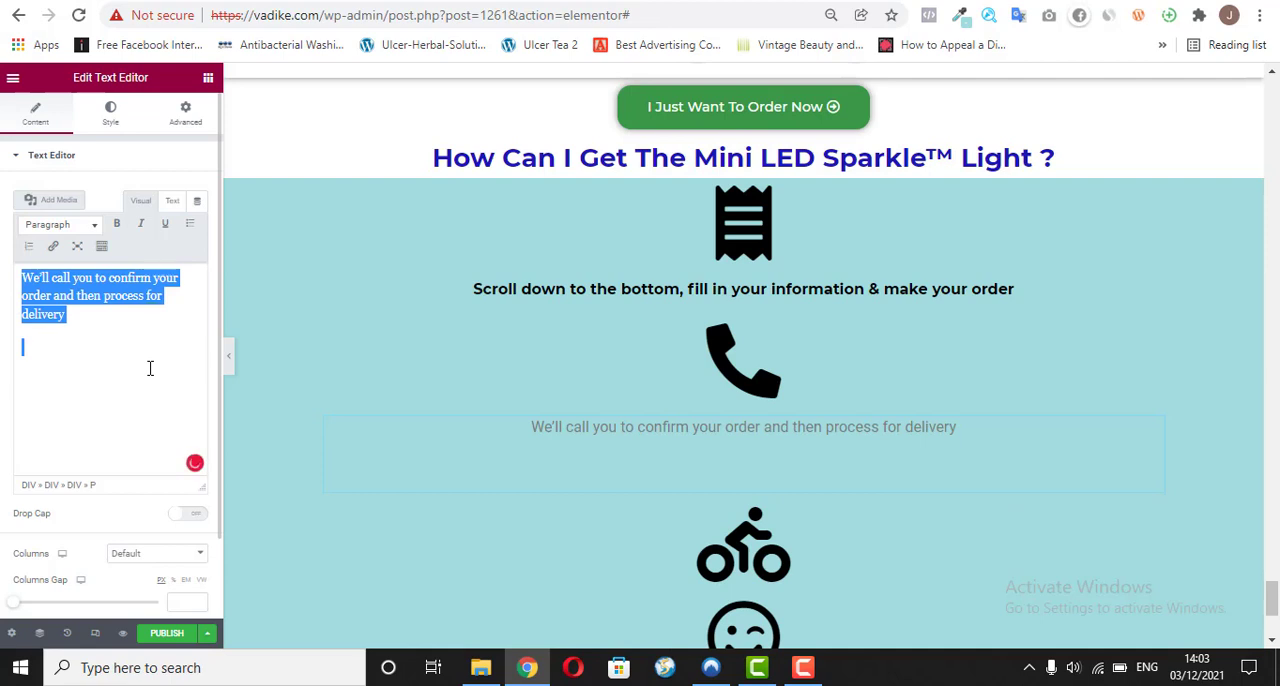
key("ctrl+v")
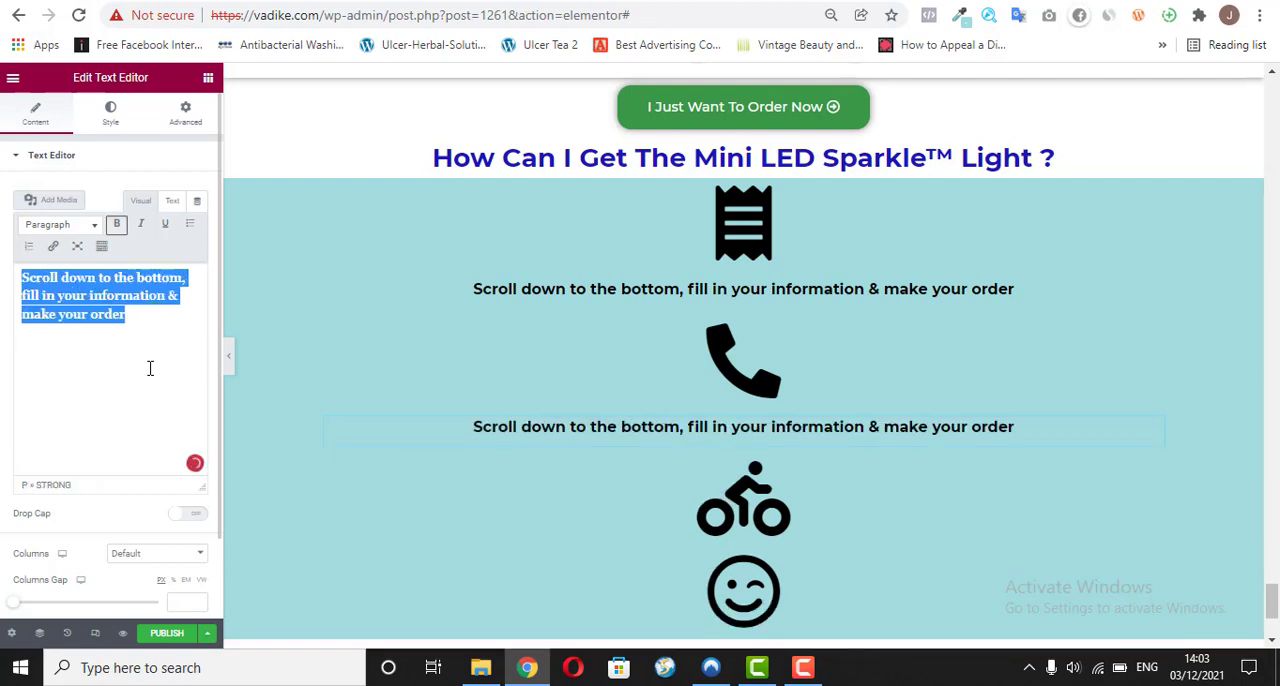
Step: Replace the caption below the phone icon with the copied "We'll call you" sentence as plain text and make it bold
right_click(122, 313)
left_click(199, 401)
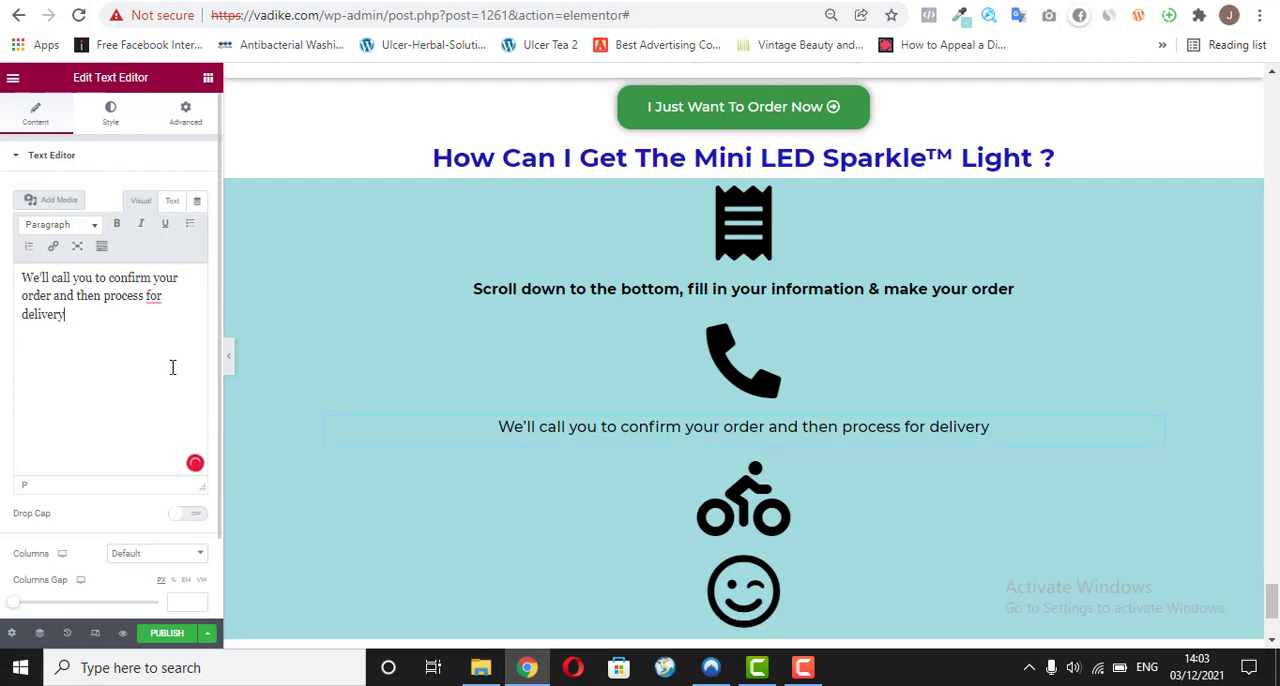
key("ctrl+a")
key("ctrl+b")
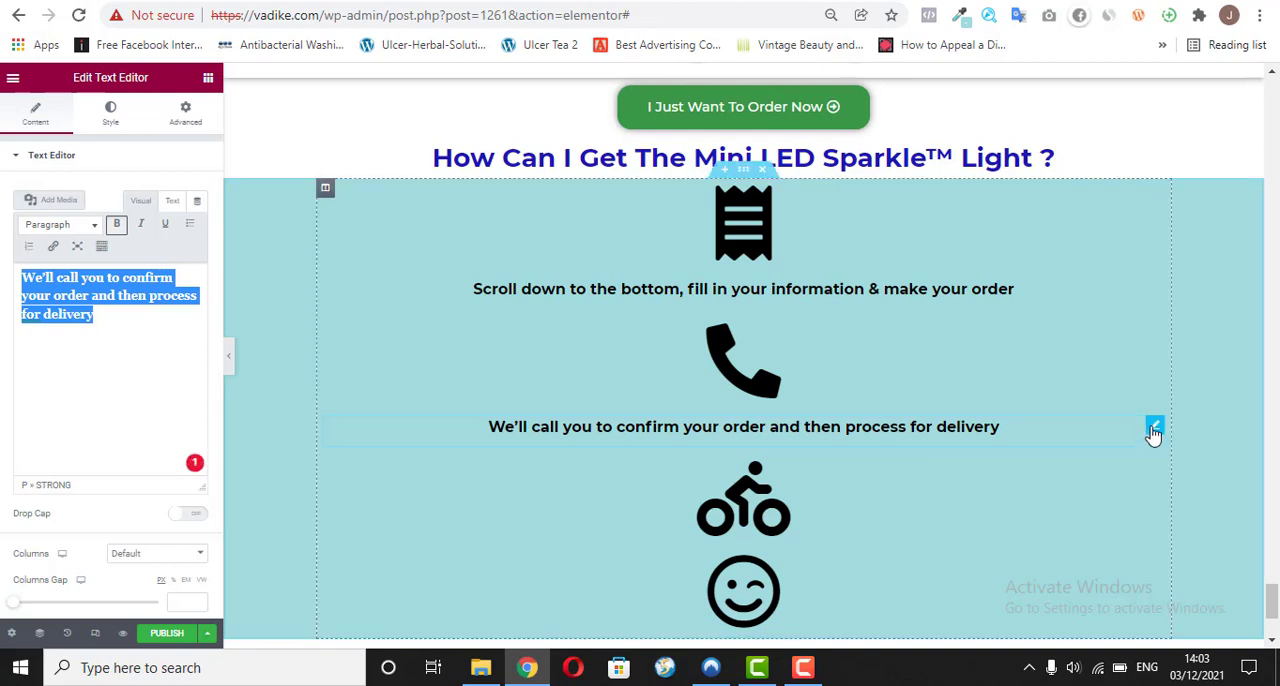
Step: Duplicate the phone icon's caption and place the copy between the bicycle and smiley icons
right_click(1153, 438)
left_click(1163, 452)
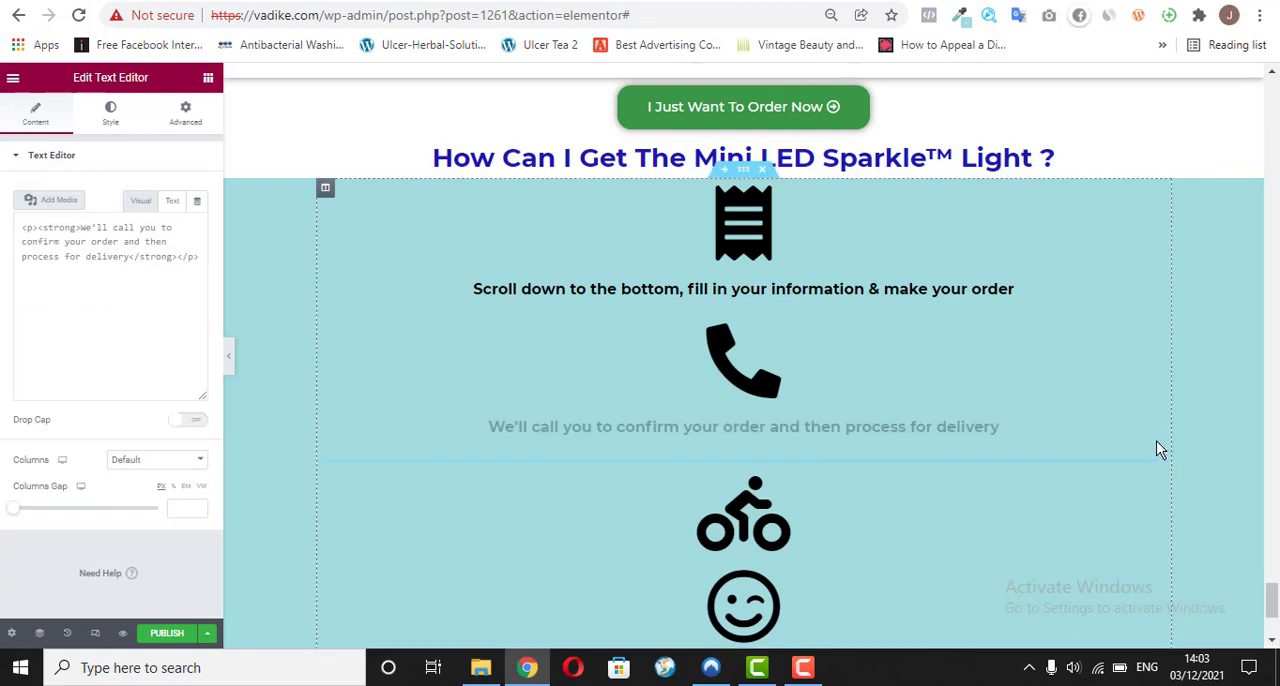
left_click_drag(1160, 476, 986, 543)
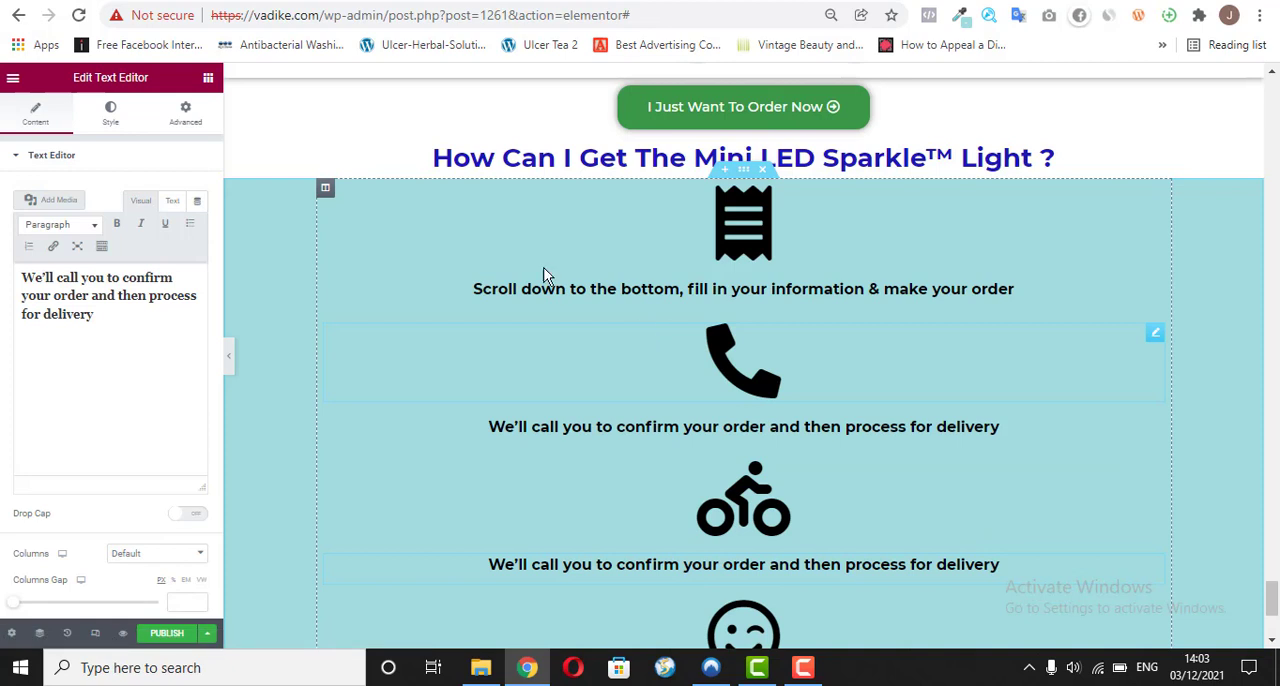
Step: Copy "We will deliver to you and receive your payment" from the reference page and return to the Elementor editor
triple_click(109, 340)
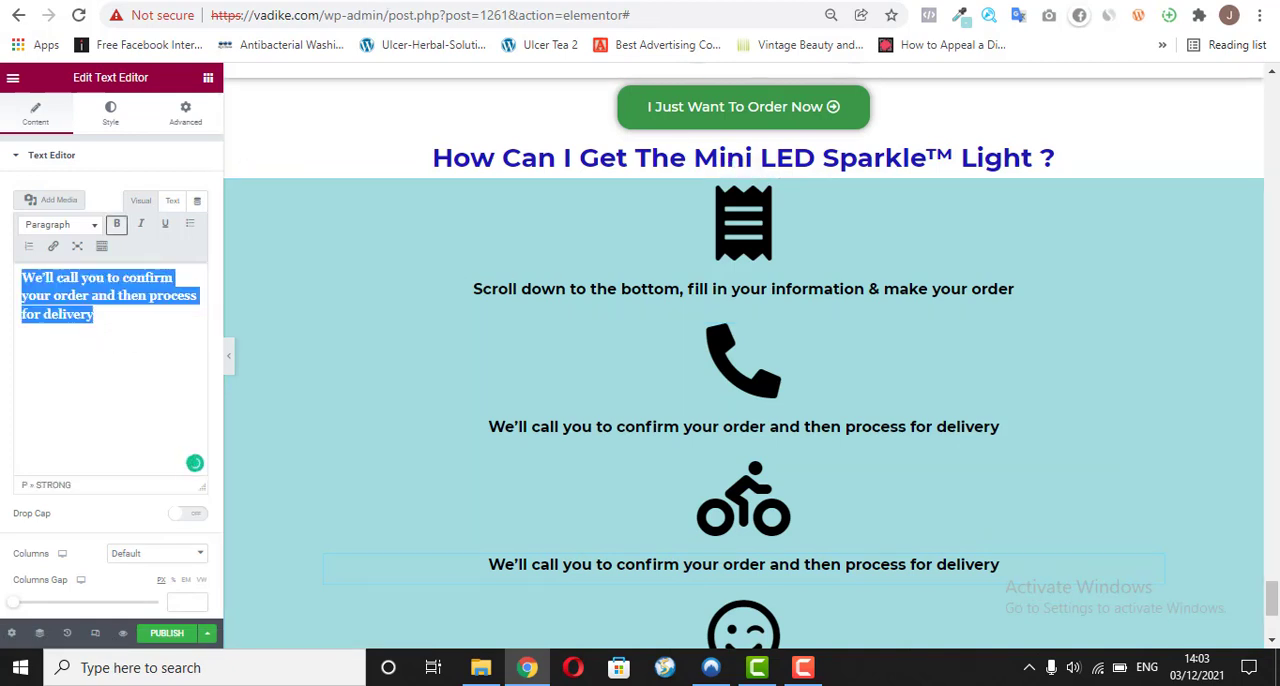
left_click(550, 1)
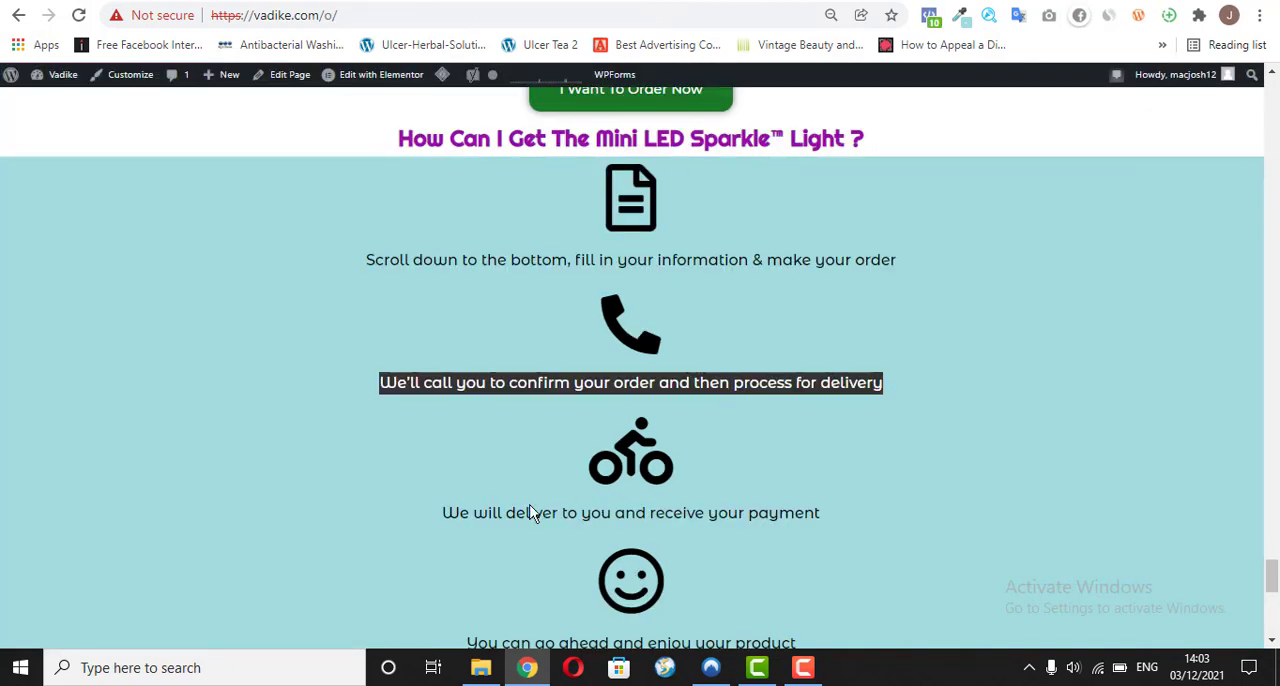
triple_click(460, 514)
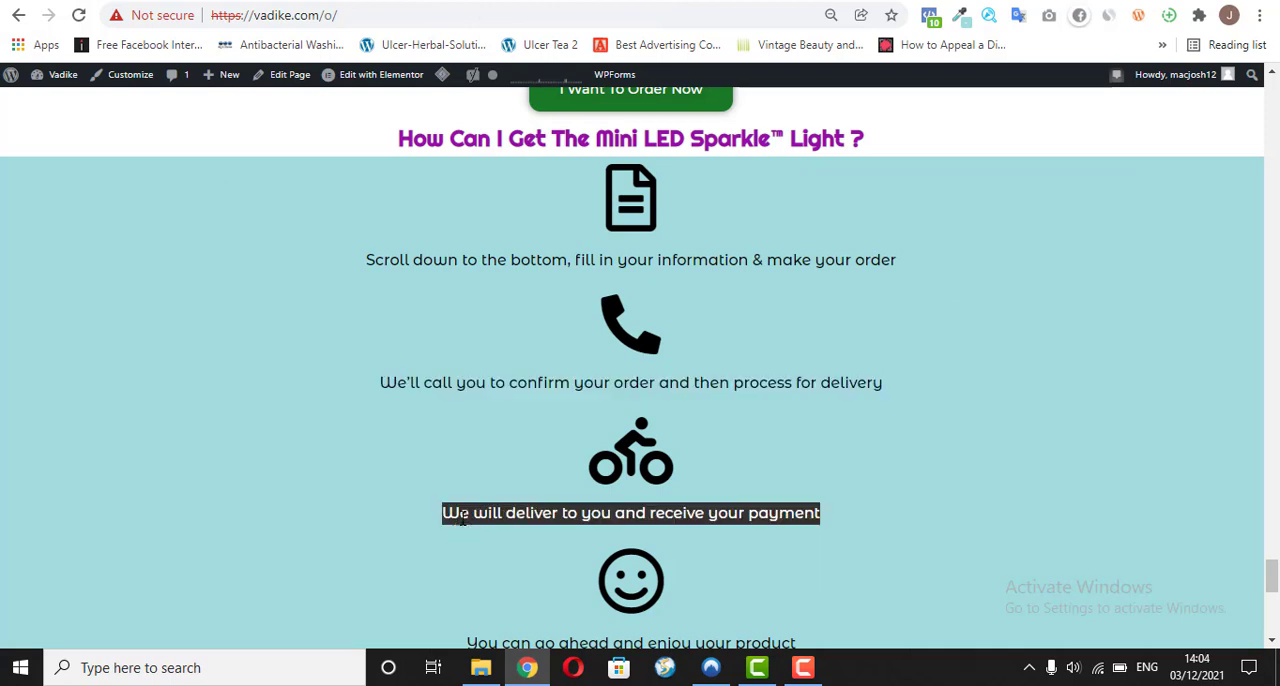
right_click(460, 522)
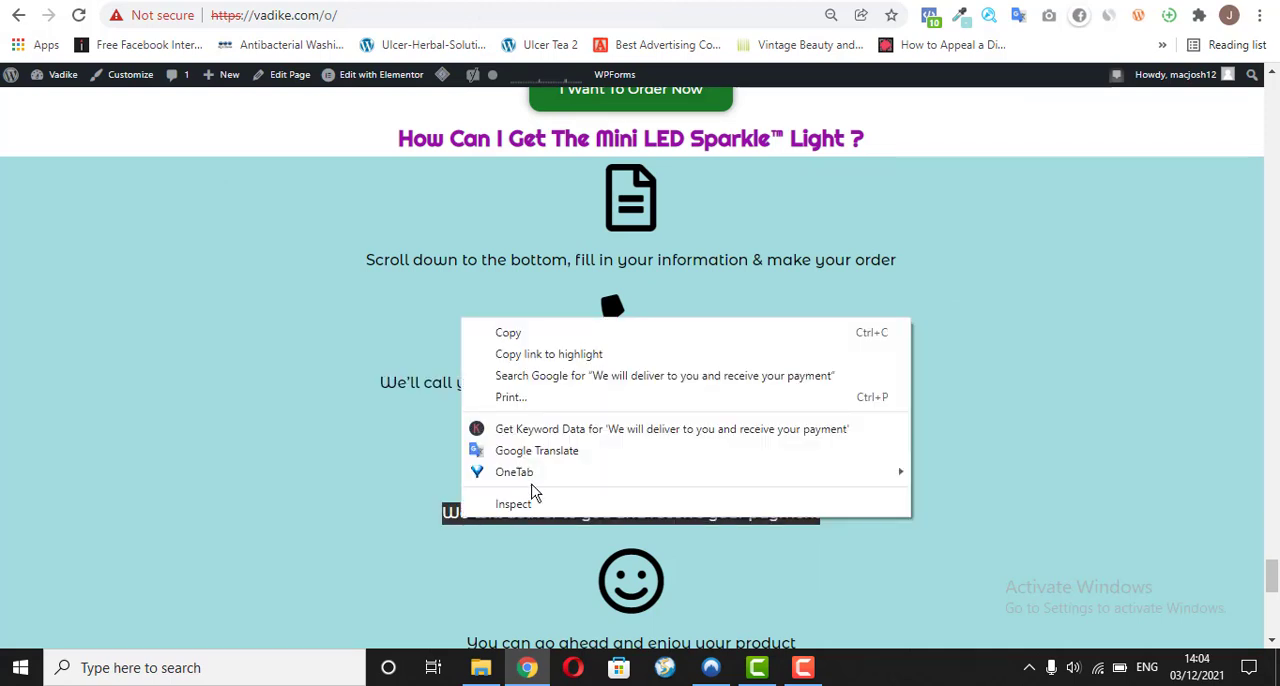
left_click(502, 340)
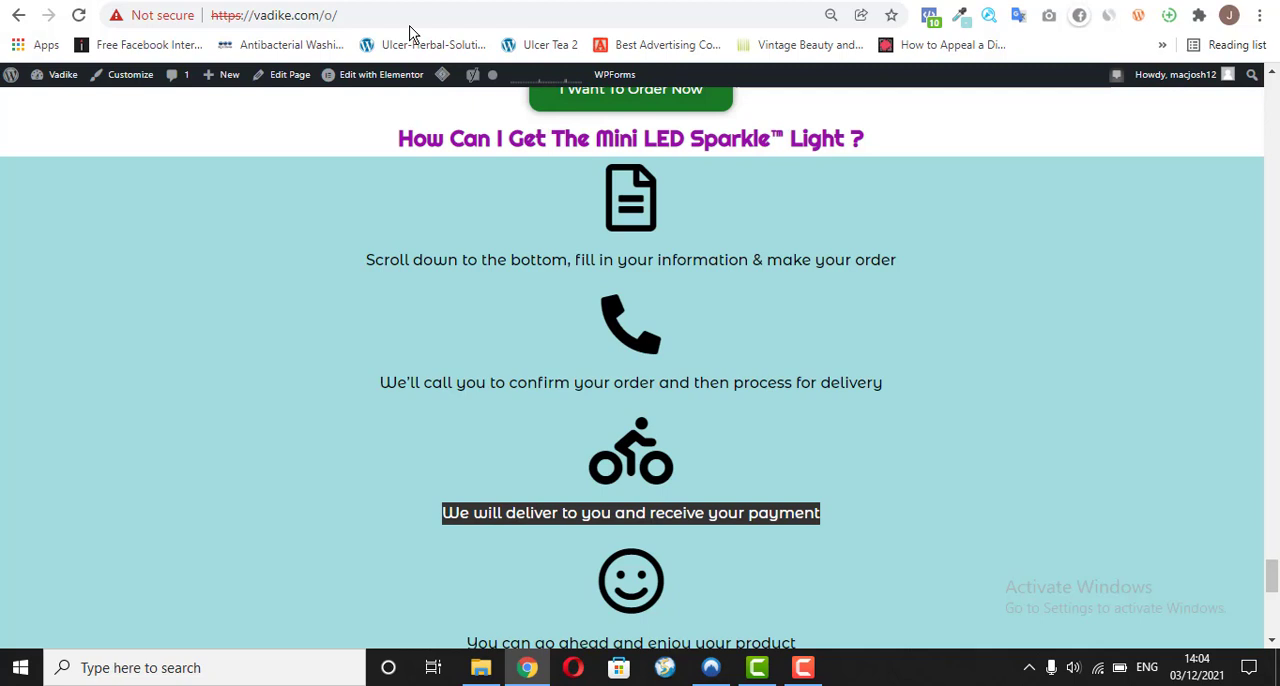
left_click(526, 2)
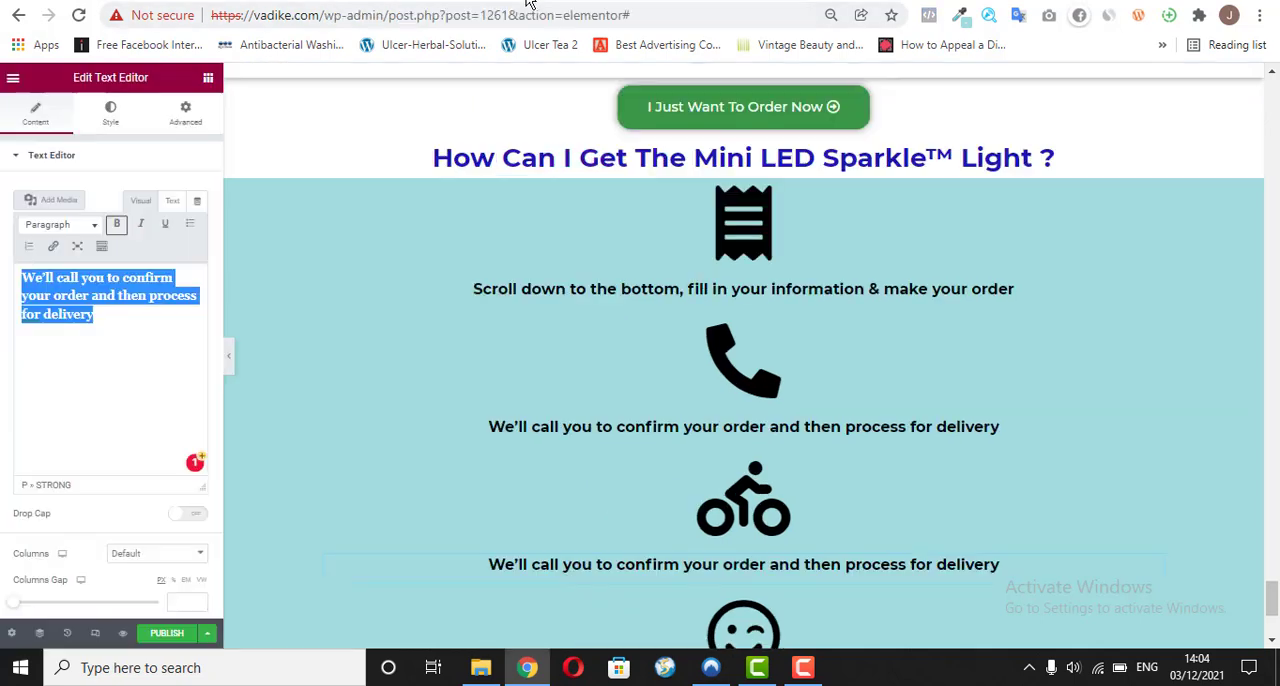
Step: Replace the caption below the bicycle icon with the copied delivery sentence as plain text and remove the extra blank line
triple_click(95, 316)
right_click(95, 316)
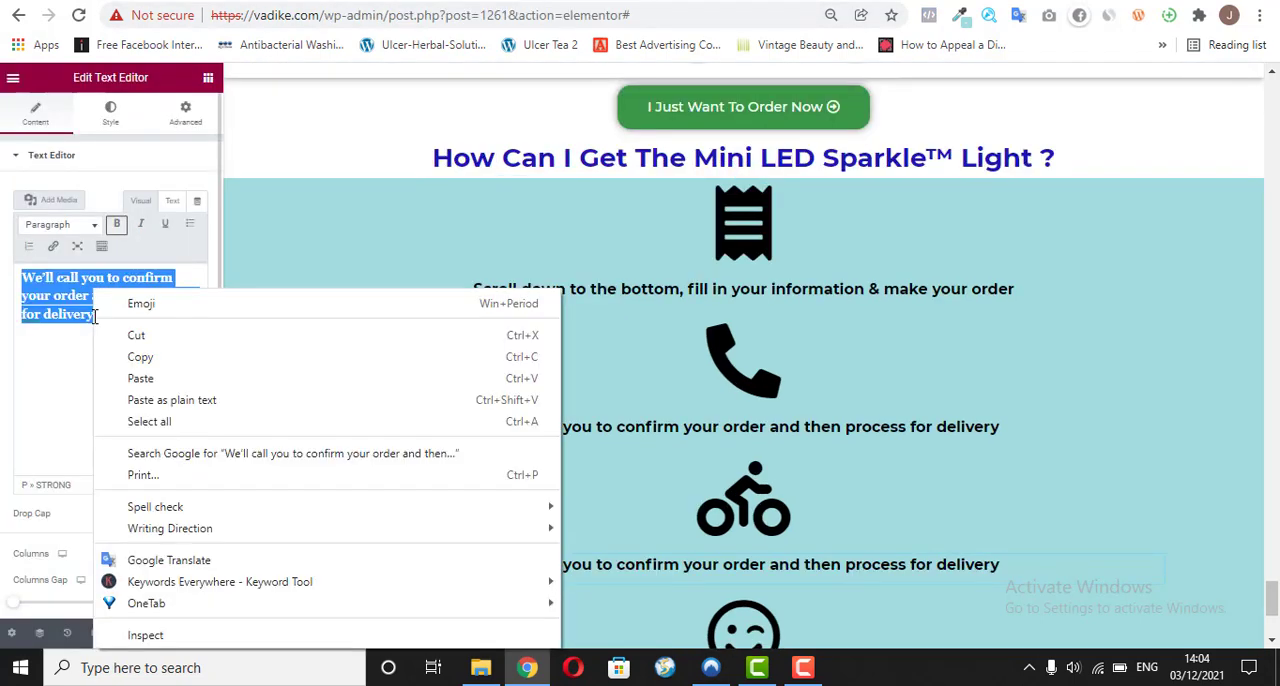
left_click(172, 401)
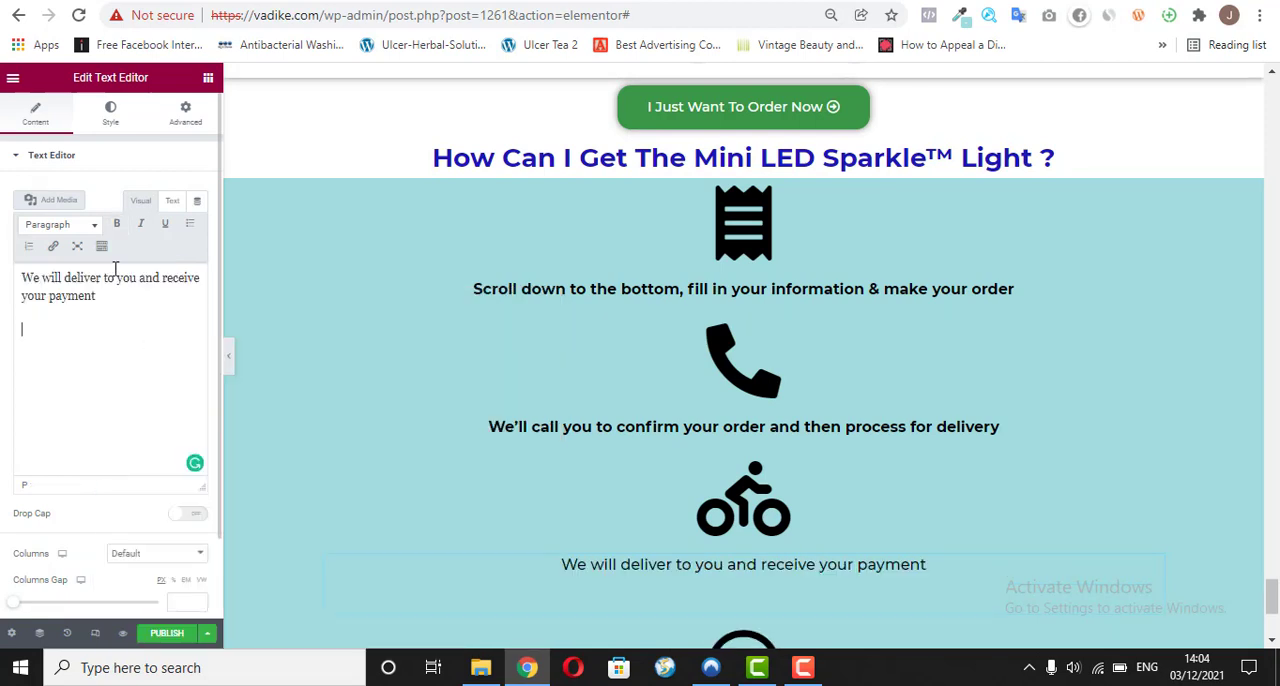
key("BackSpace")
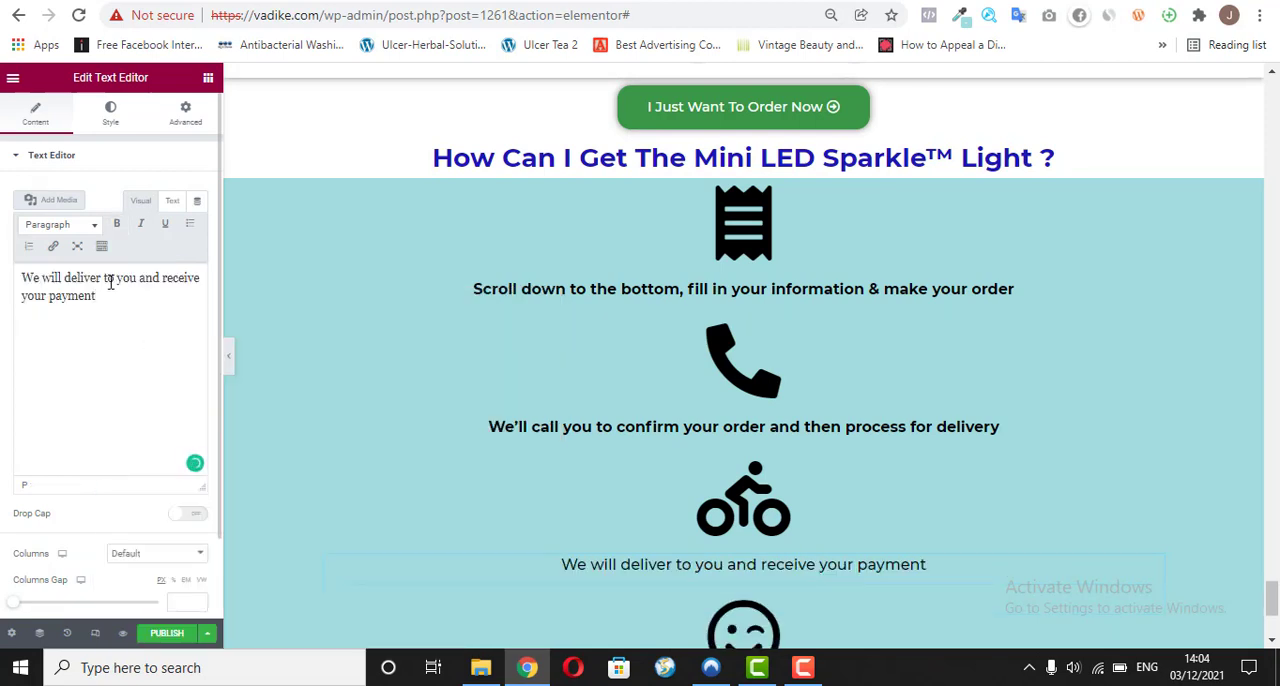
Step: Make the delivery caption below the bicycle icon bold and add a blank line after it
key("ctrl+a")
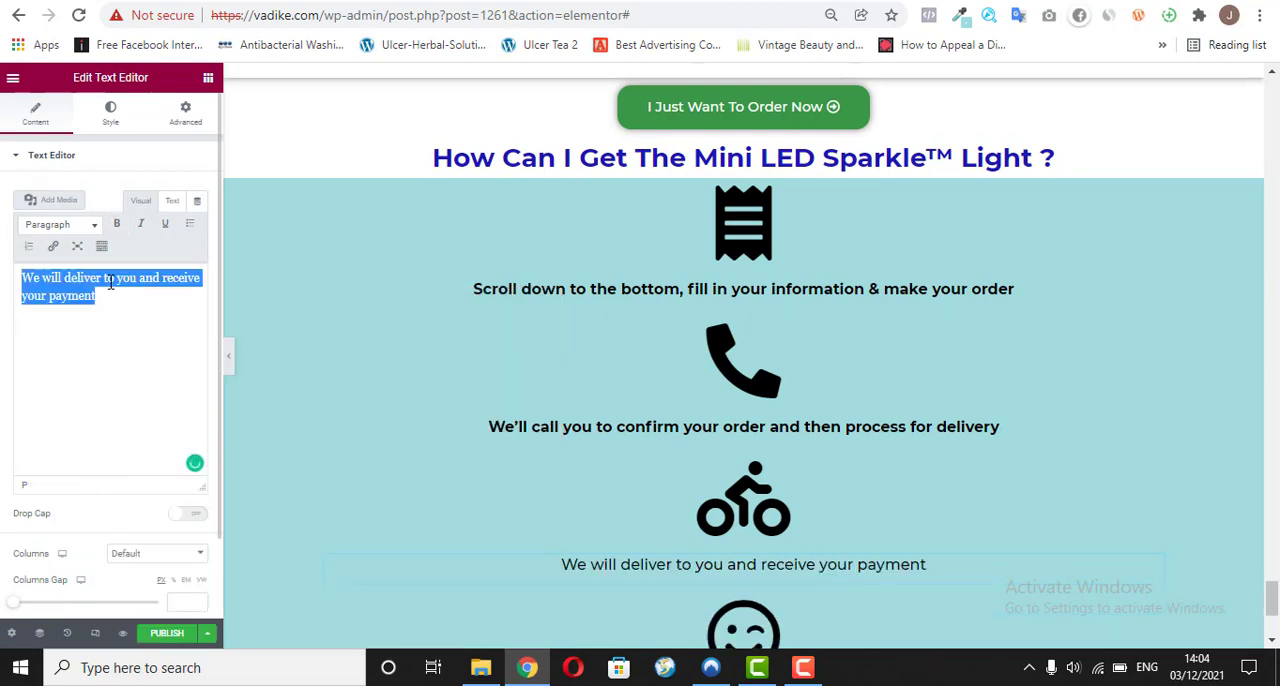
left_click(126, 228)
left_click(170, 305)
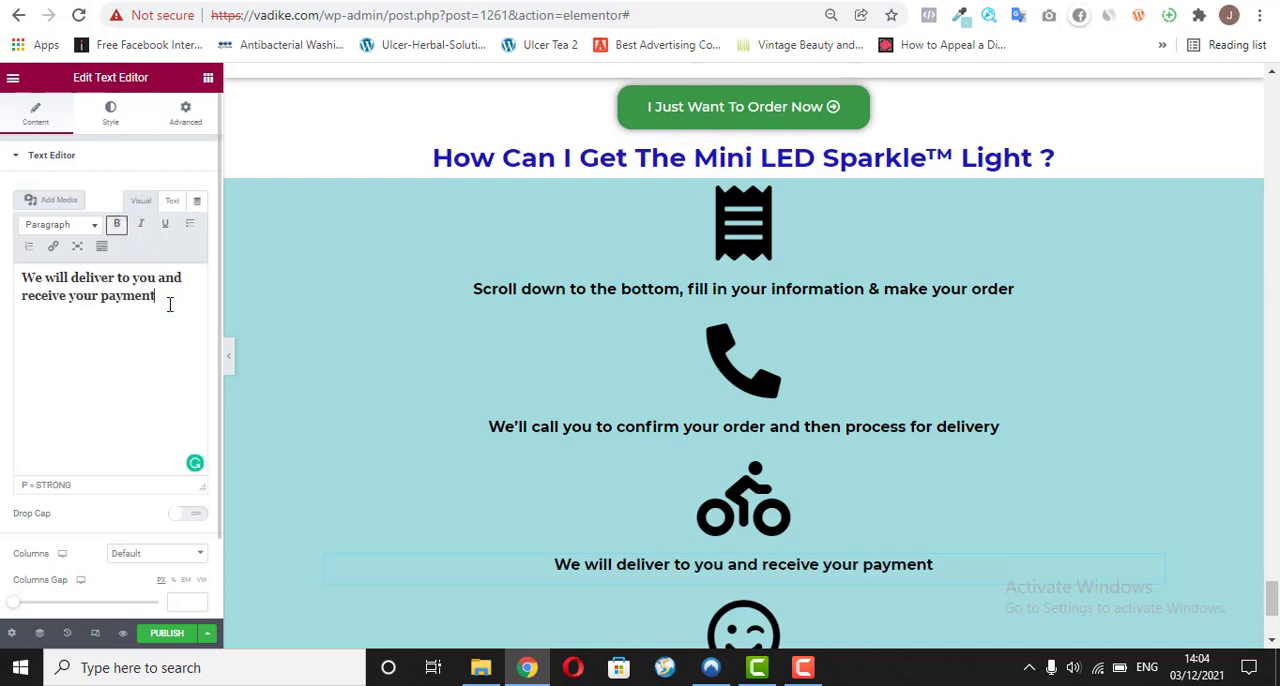
key("Return")
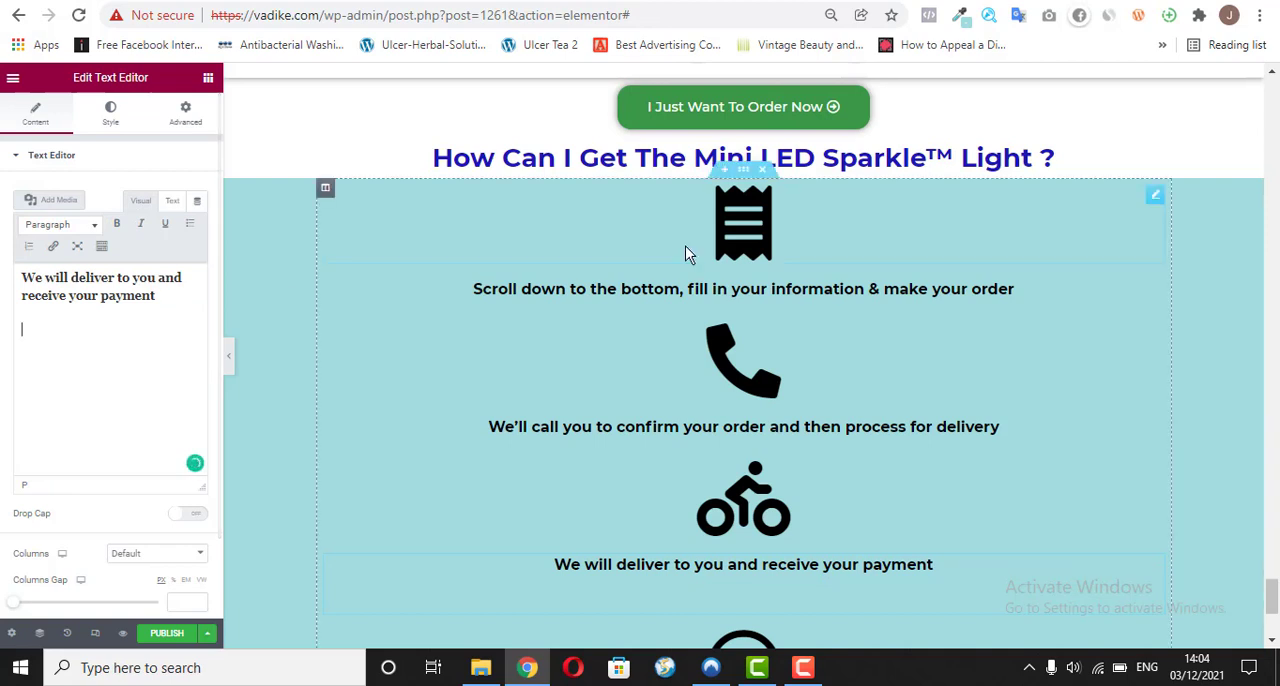
Step: Add a blank line after the captions below the receipt icon and the phone icon
left_click(781, 288)
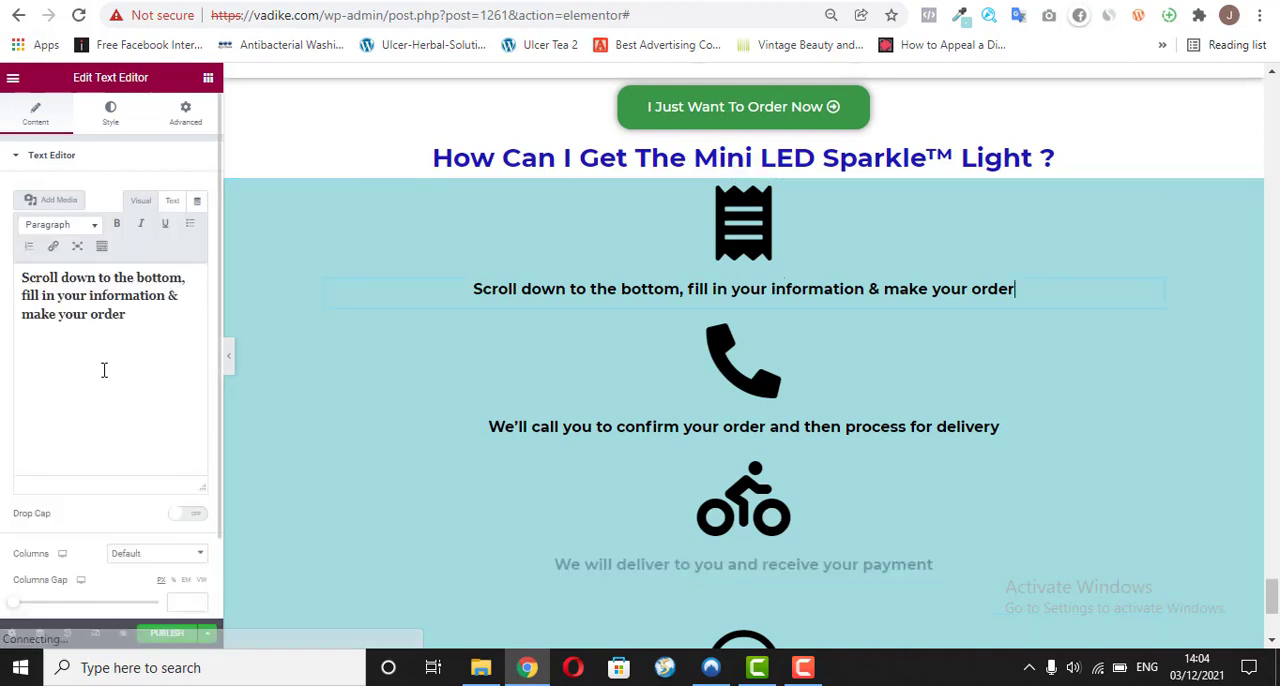
left_click(134, 320)
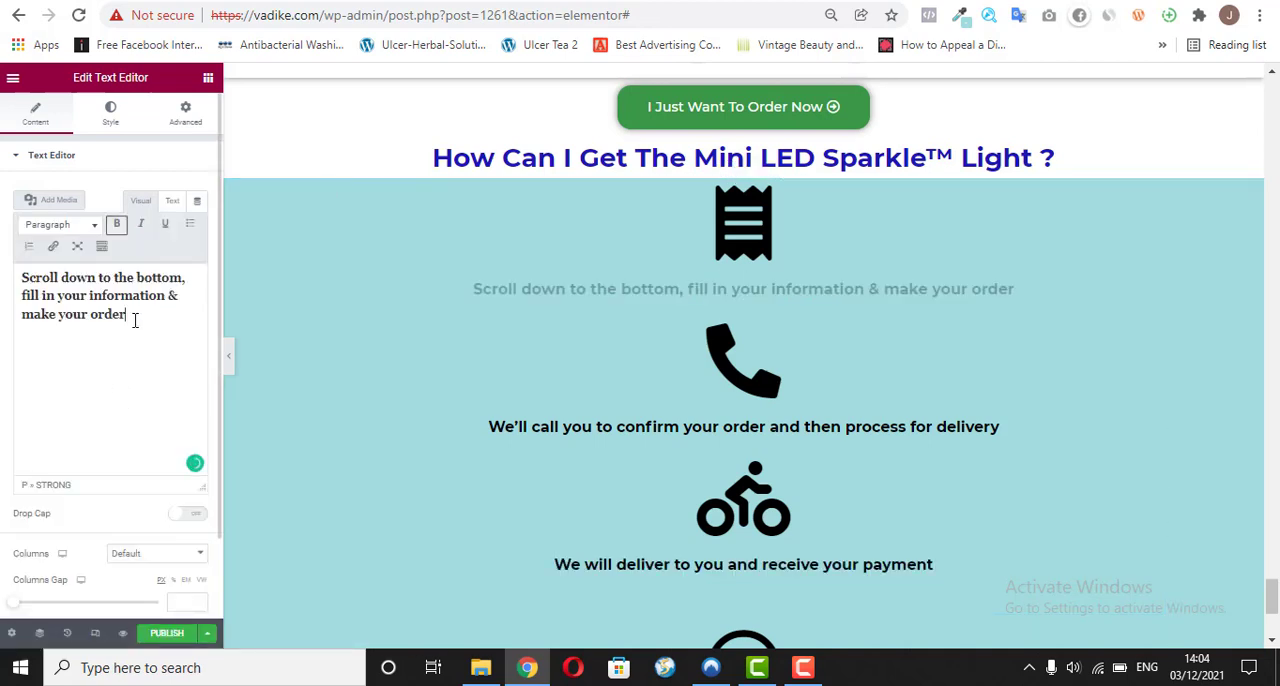
key("Return")
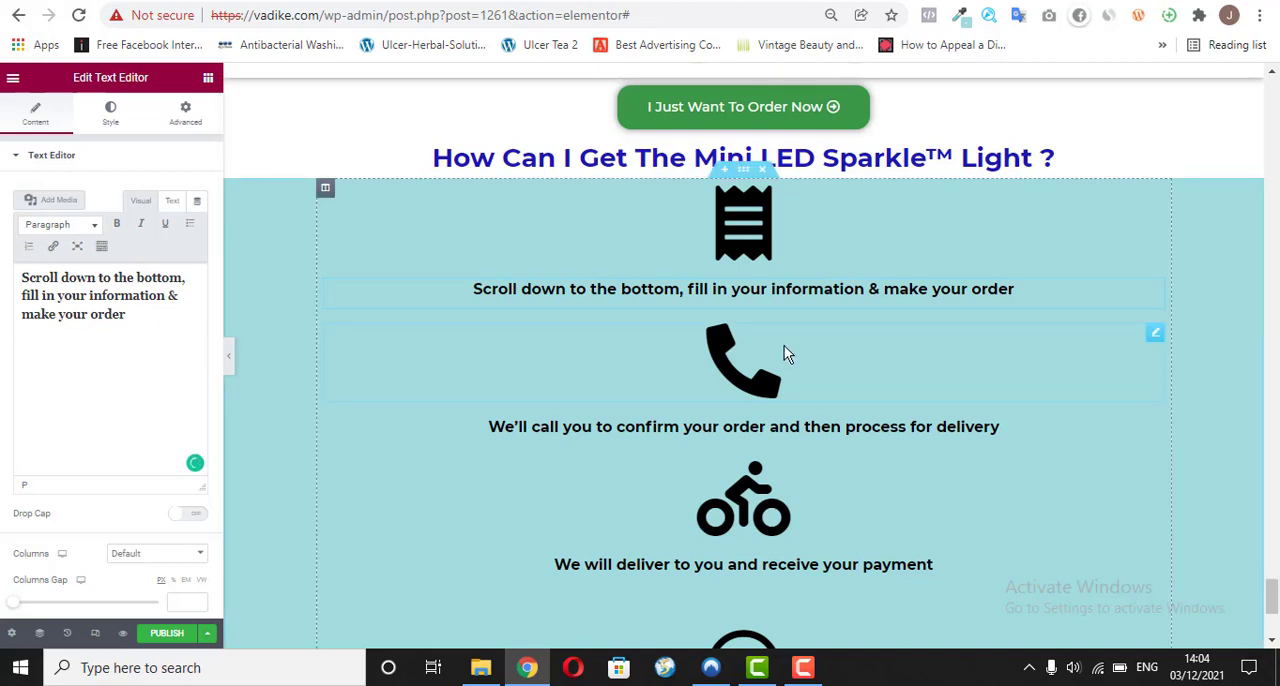
left_click(859, 440)
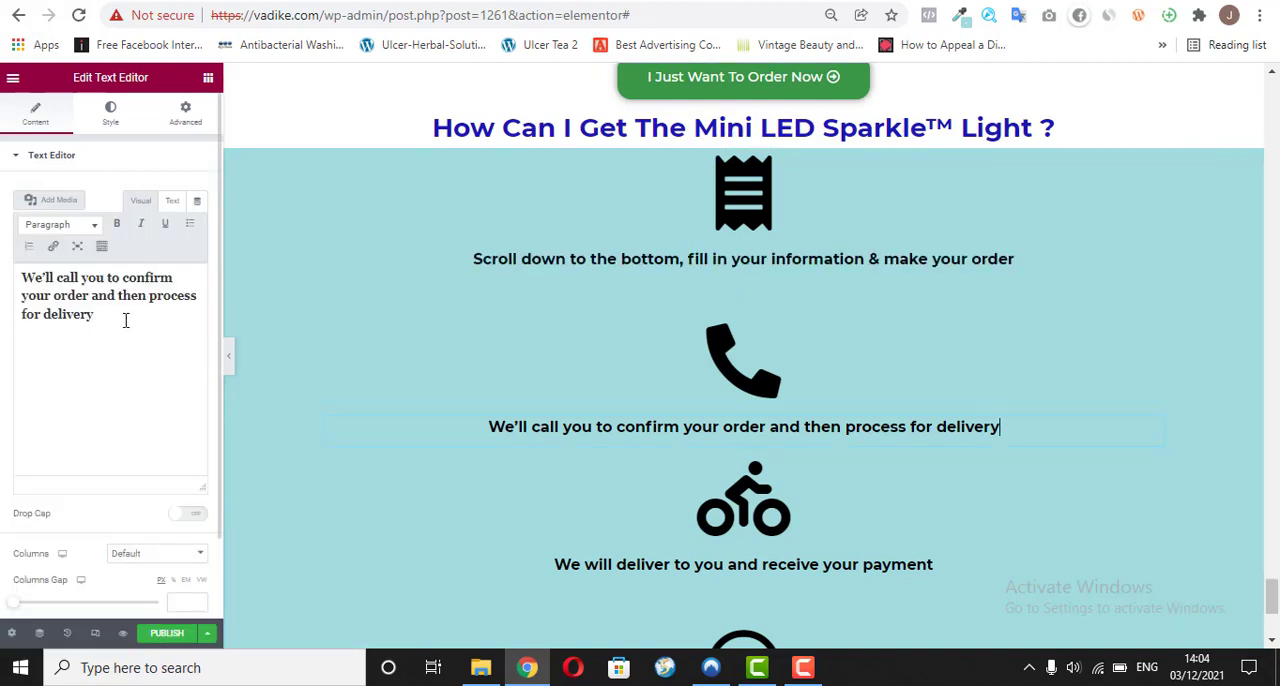
left_click(125, 320)
key("Return")
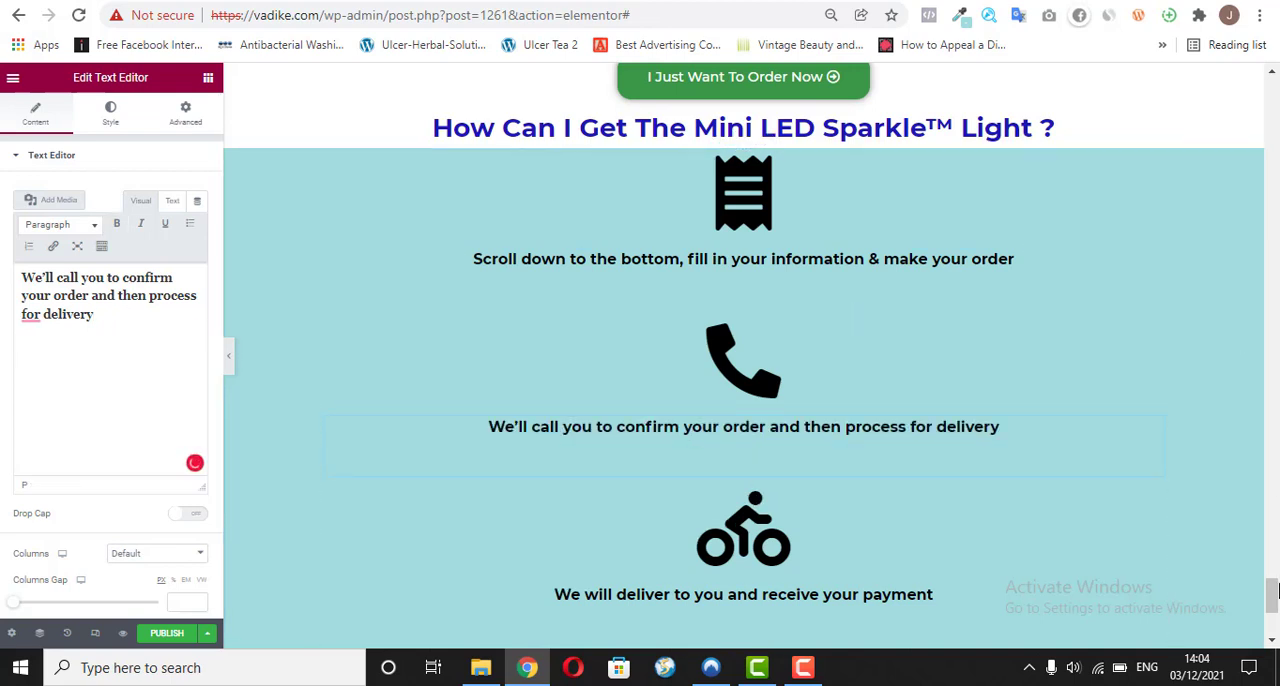
Step: Duplicate the bicycle icon's caption and place the copy below the smiley icon
scroll(1274, 600, "down", 2)
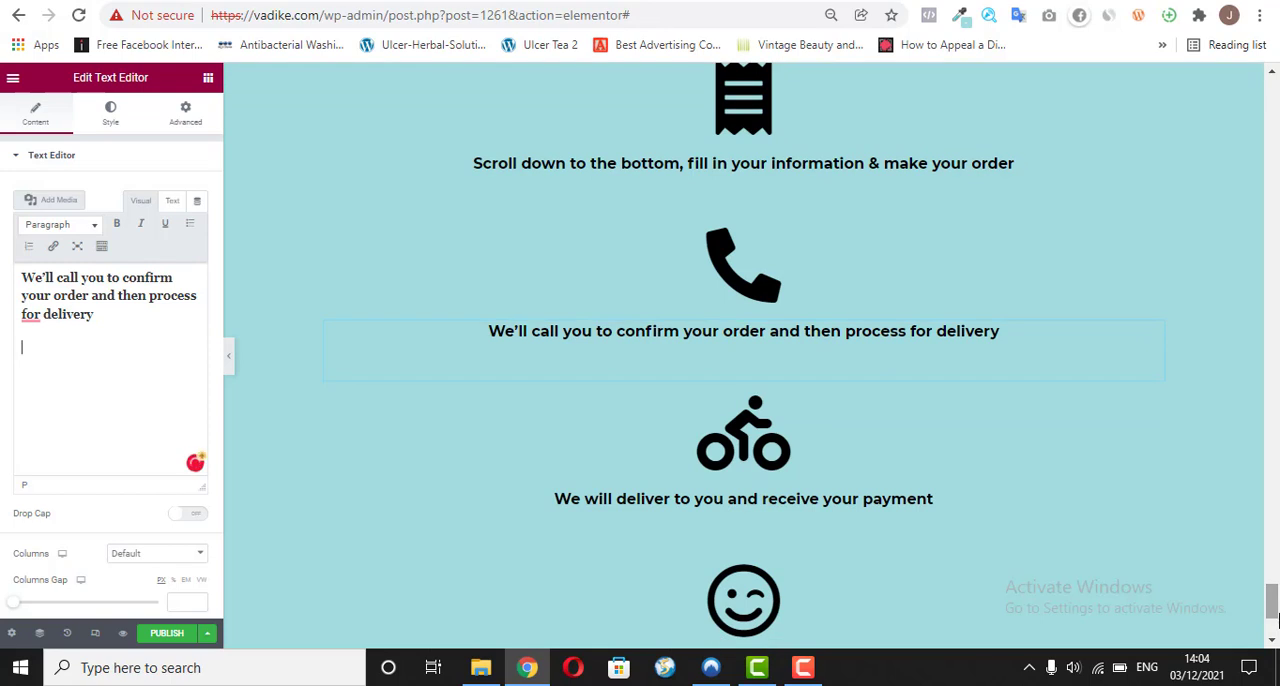
scroll(1274, 620, "down", 3)
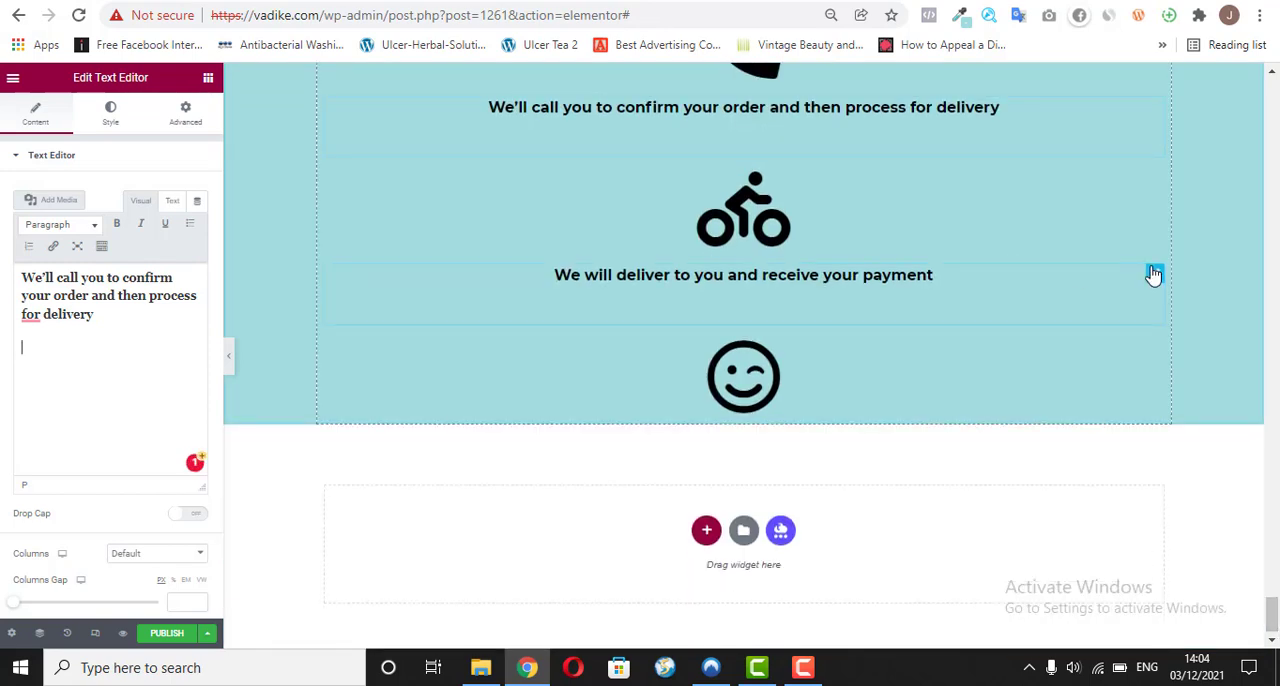
right_click(1154, 274)
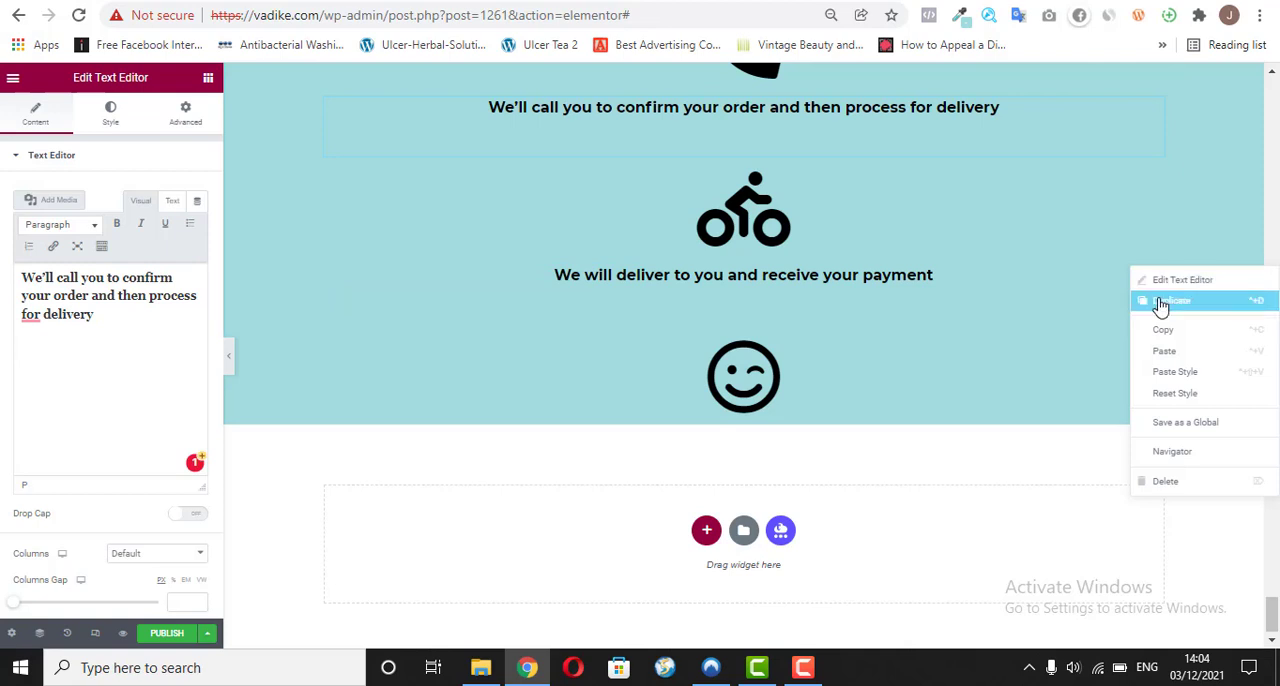
left_click(1157, 297)
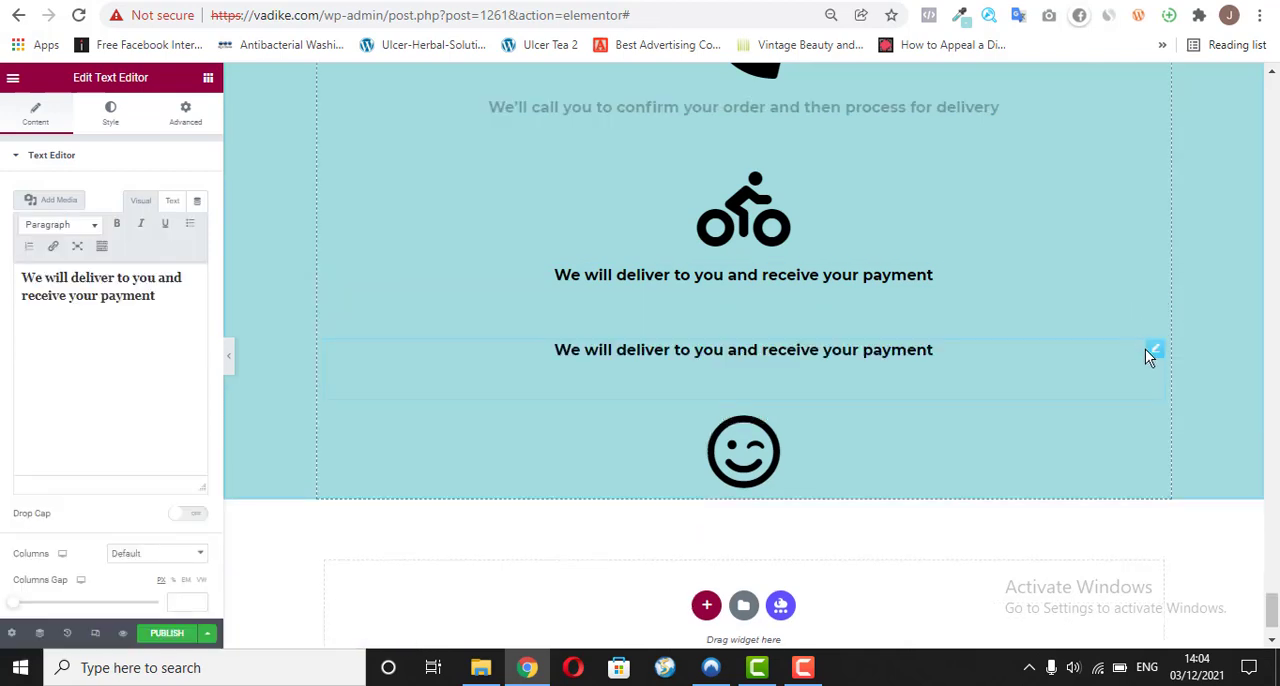
left_click_drag(1154, 352, 1092, 406)
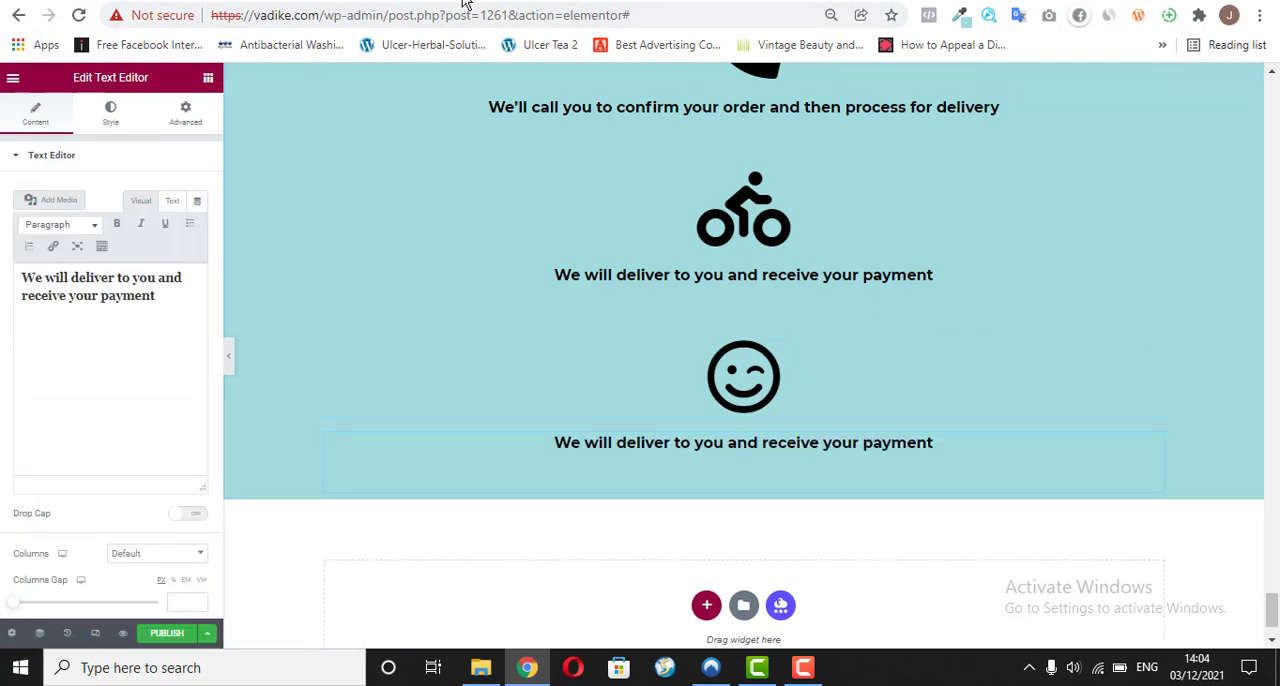
Step: Copy "You can go ahead and enjoy your product" from the reference page and return to the Elementor editor
left_click(465, 3)
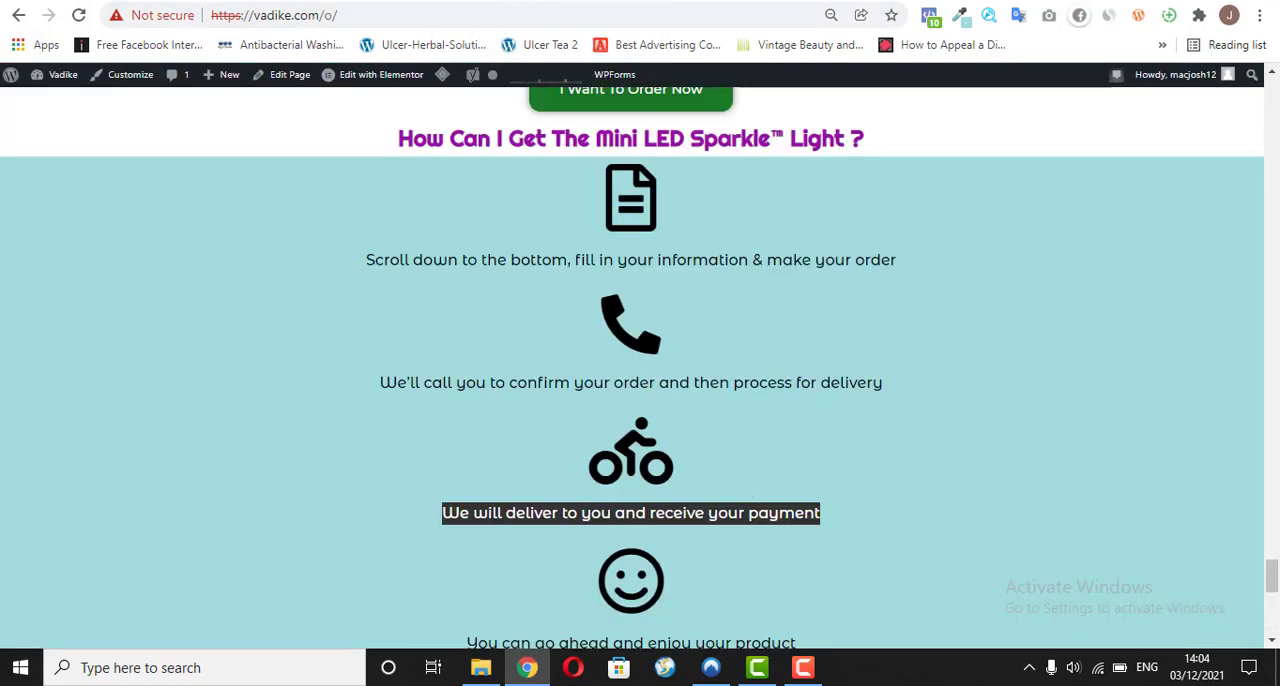
left_click_drag(1275, 562, 1273, 593)
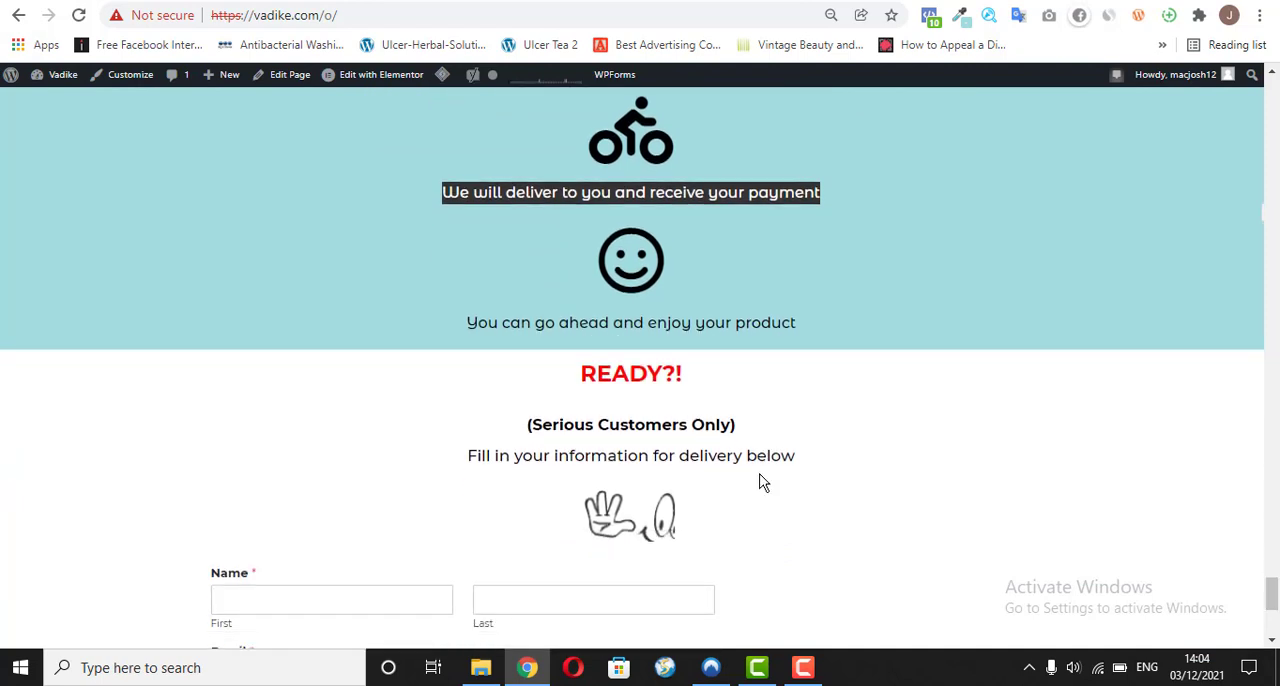
left_click_drag(466, 322, 775, 322)
right_click(775, 322)
left_click(795, 337)
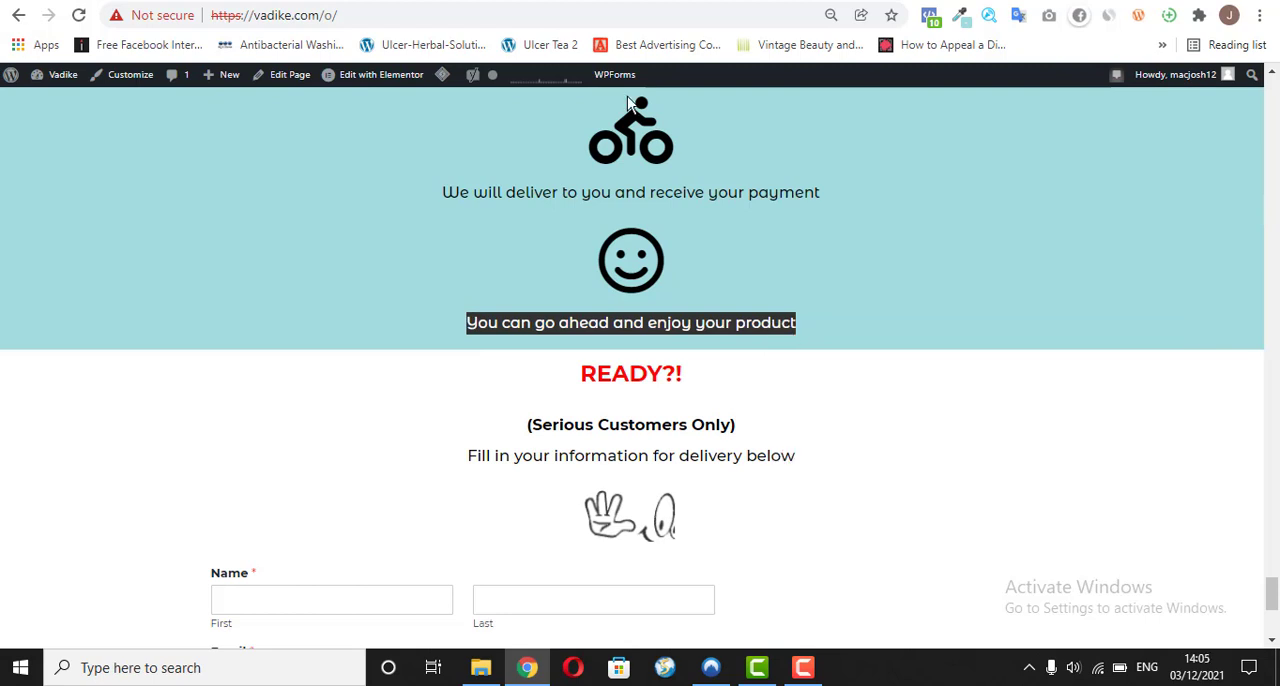
key("ctrl+shift+Tab")
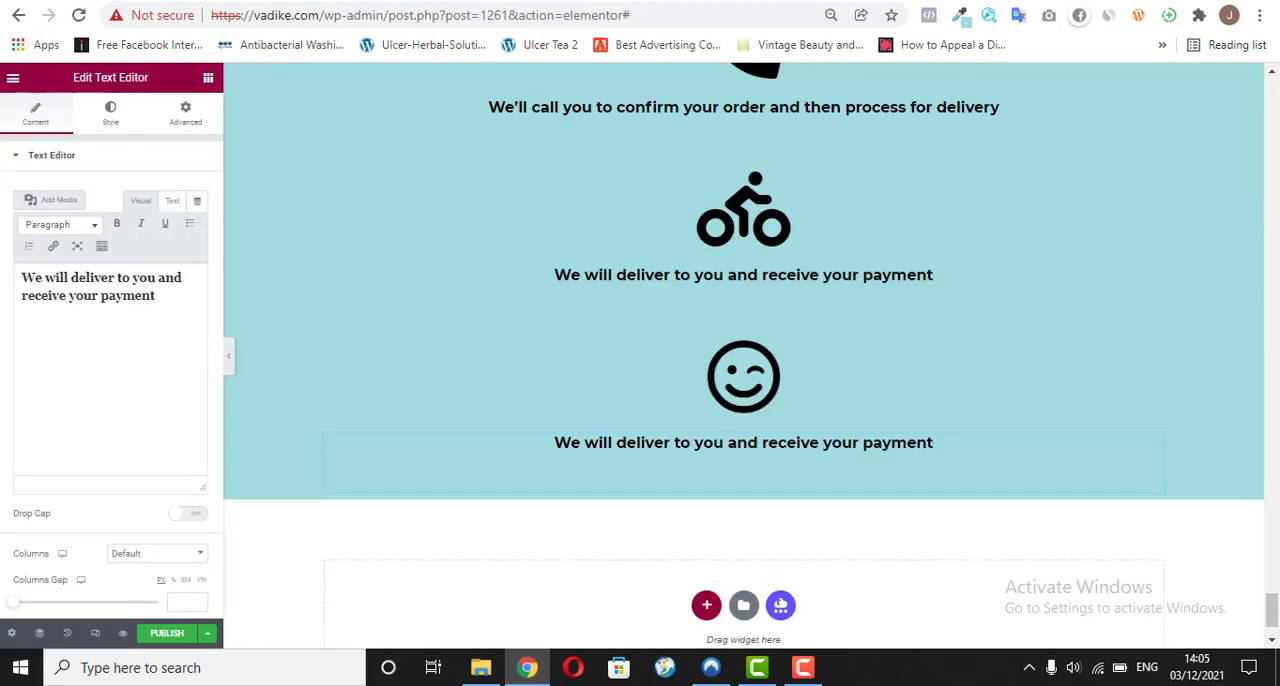
Step: Replace the caption below the smiley icon with the copied "enjoy your product" sentence as plain text and make it bold
triple_click(97, 305)
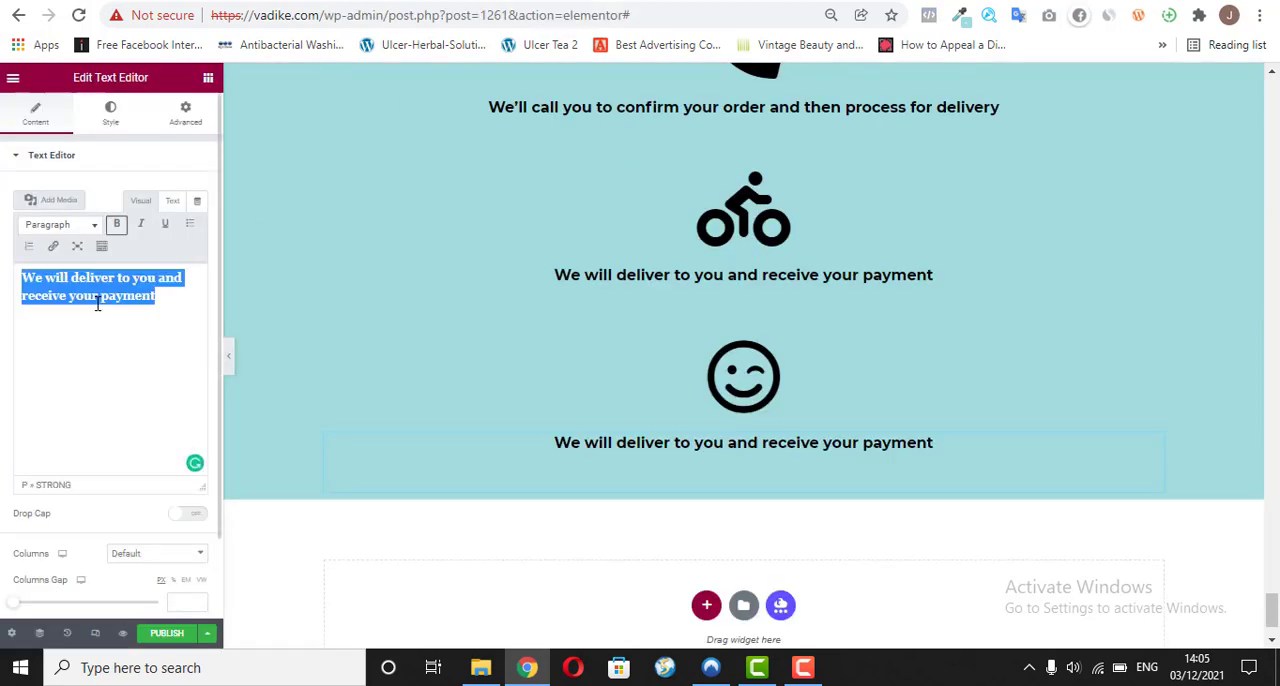
right_click(97, 305)
left_click(163, 399)
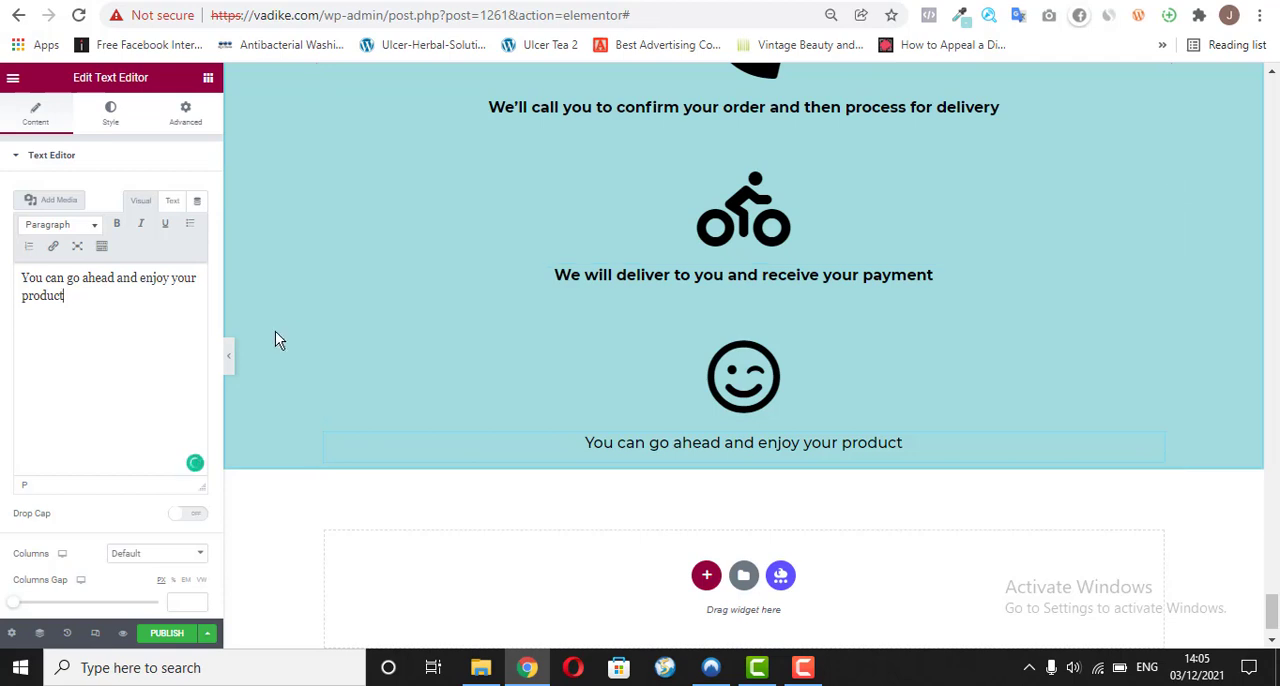
double_click(128, 303)
left_click(128, 303)
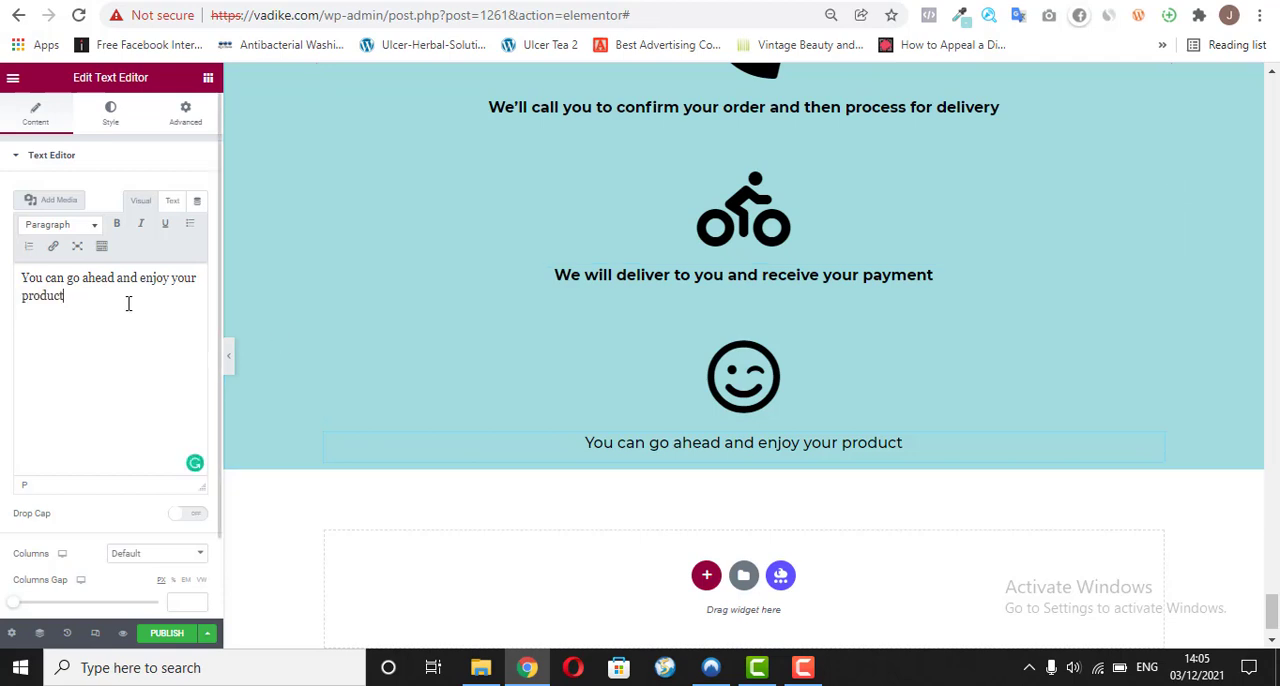
triple_click(128, 303)
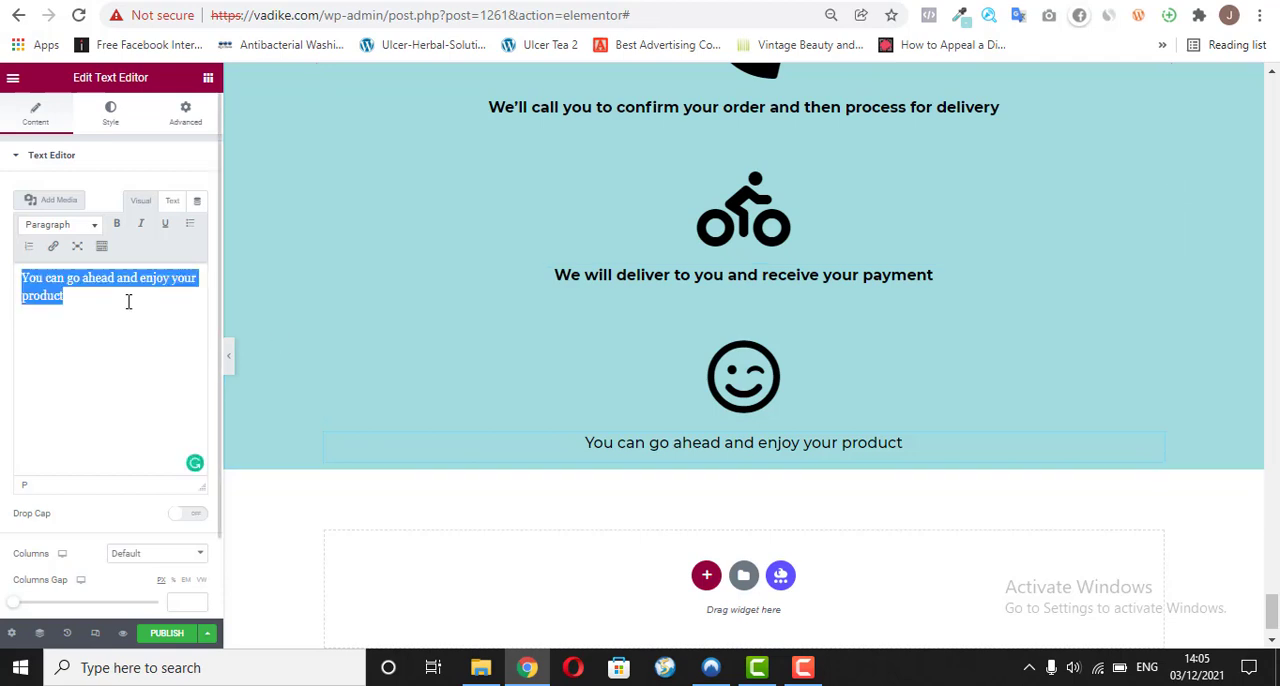
left_click(116, 226)
left_click(116, 226)
left_click(116, 224)
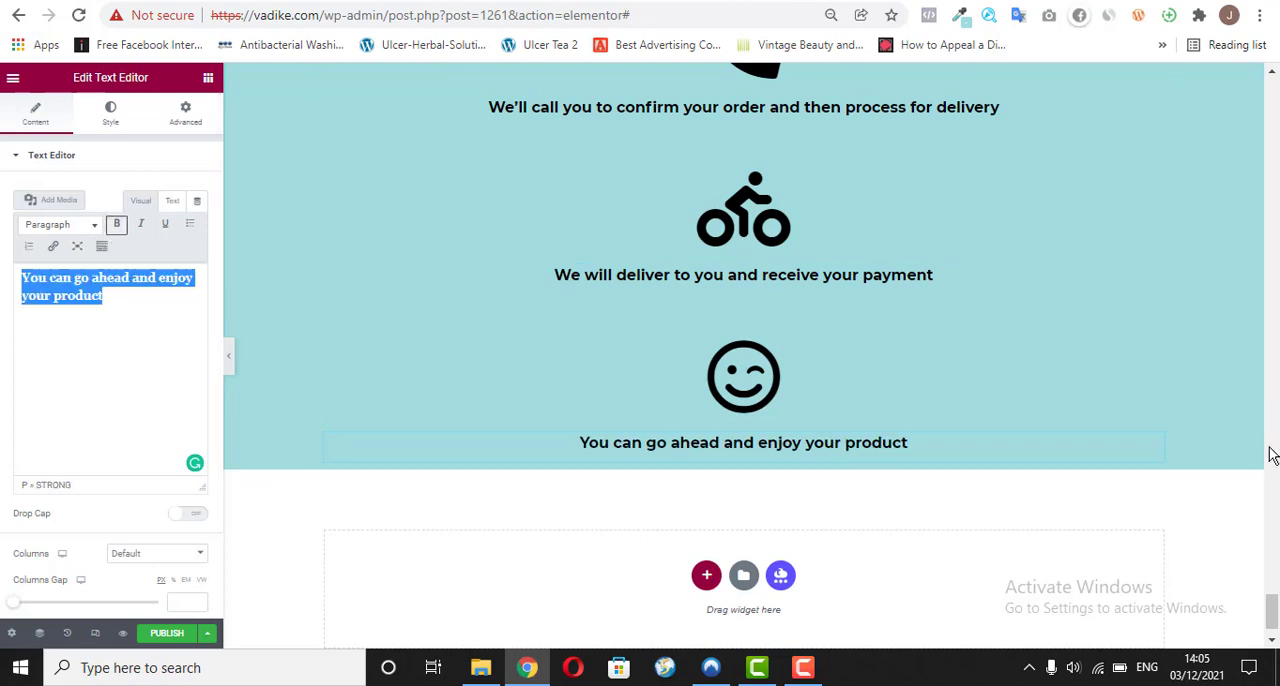
mouse_move(1270, 612)
left_mouse_down()
mouse_move(1266, 410)
mouse_move(1215, 331)
mouse_move(1209, 83)
mouse_move(1268, 290)
mouse_move(1270, 611)
mouse_move(1270, 595)
left_mouse_up()
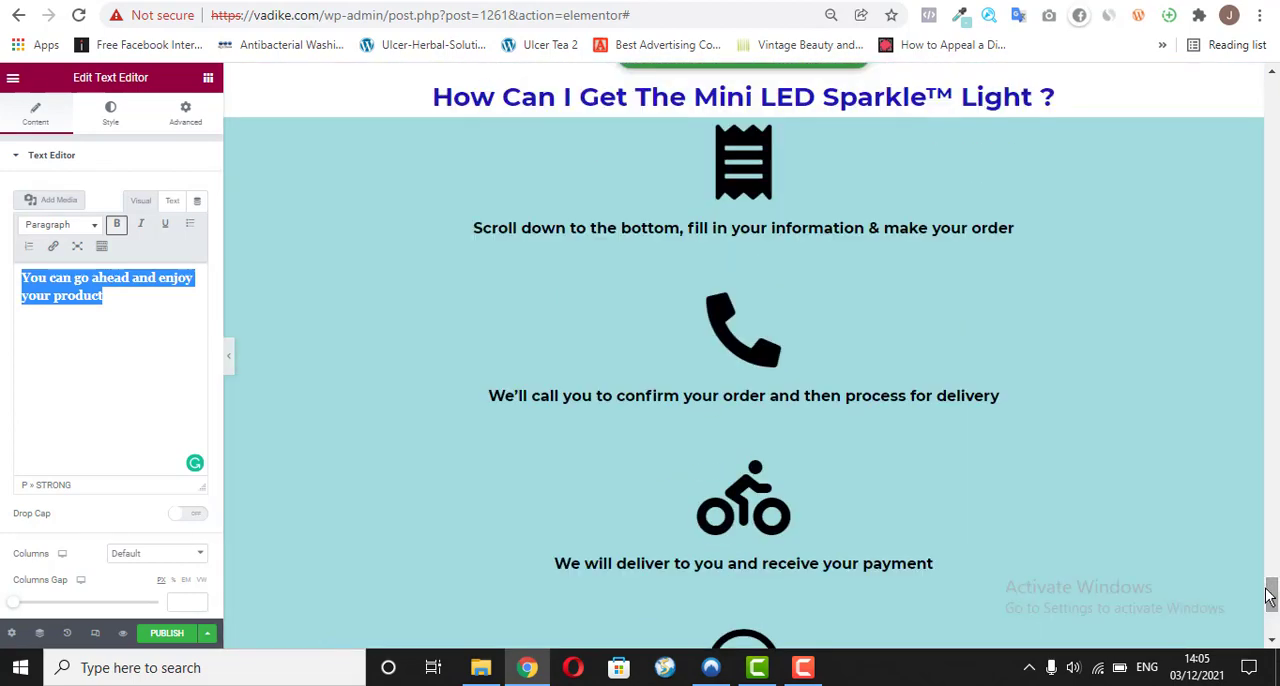
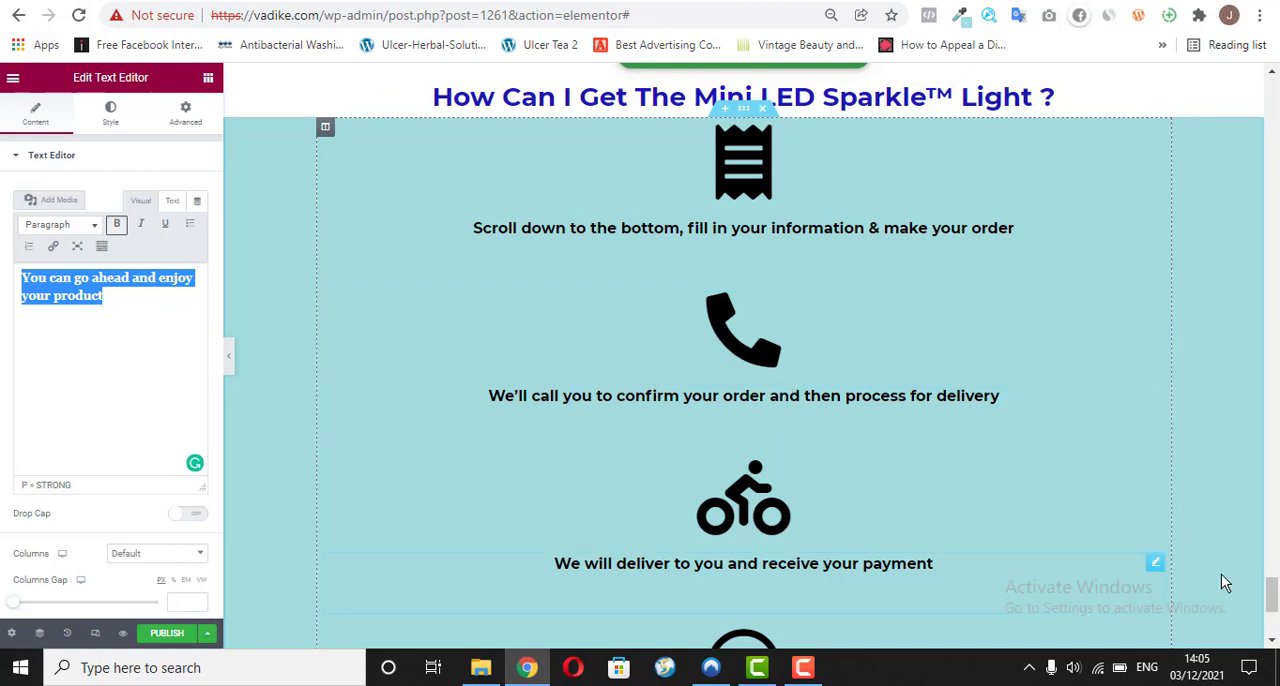
Step: Copy the "READY?!" heading text from the reference sales page at vadike.com/o/ and return to the page editor
left_click(1273, 640)
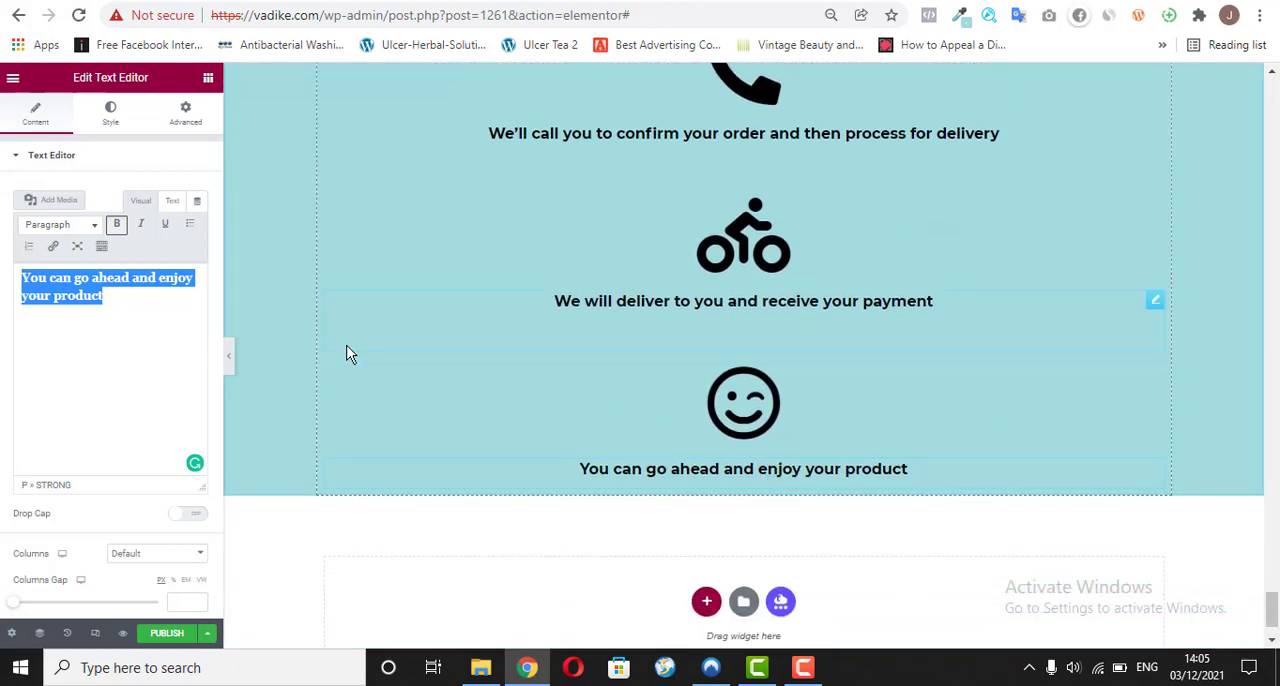
left_click(168, 377)
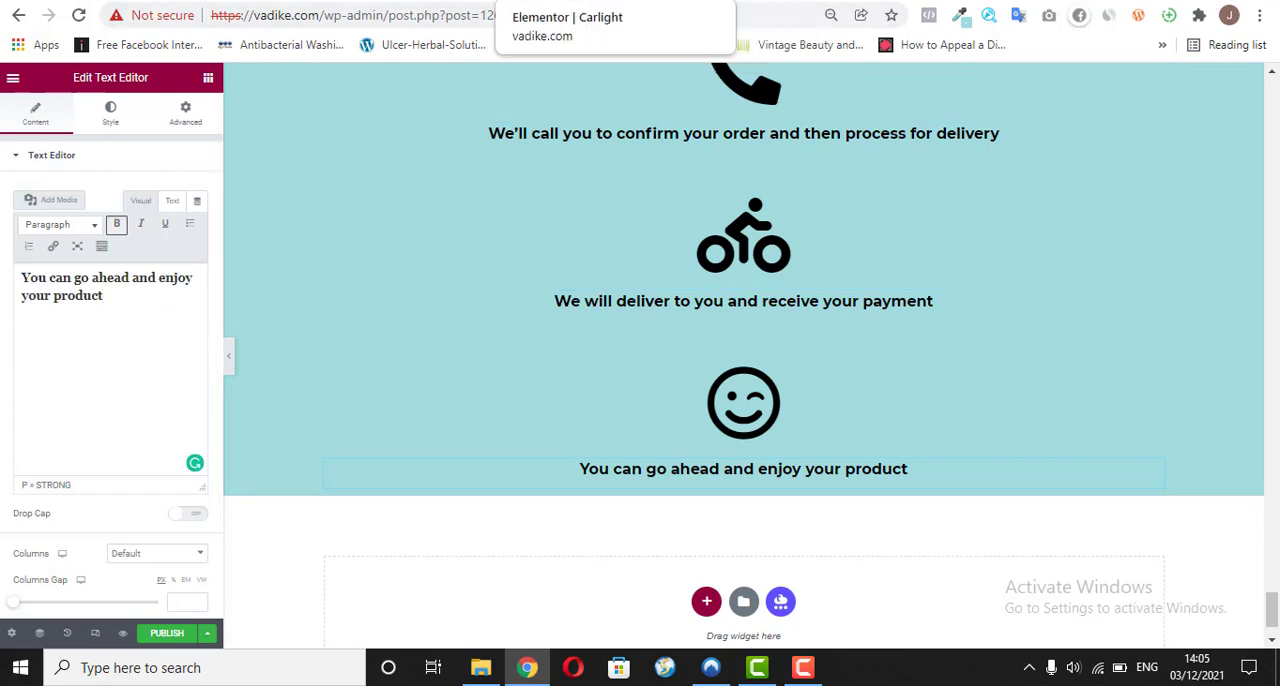
left_click(470, 2)
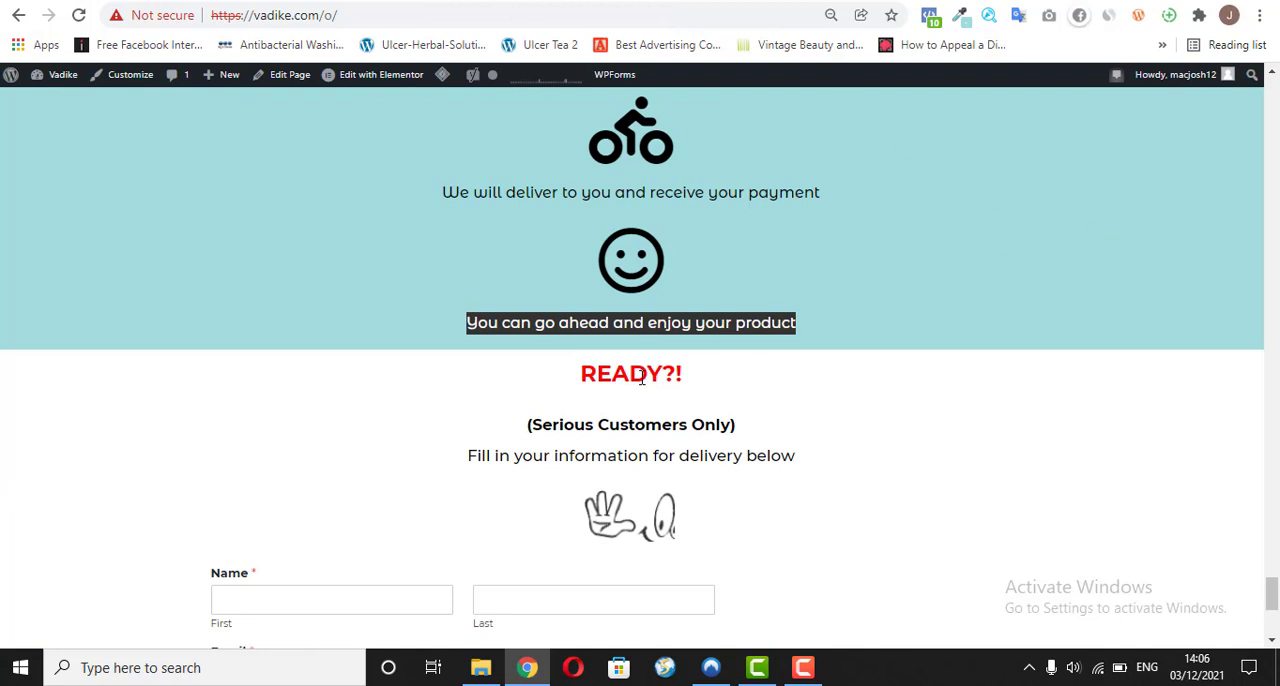
left_click_drag(641, 378, 682, 374)
right_click(676, 368)
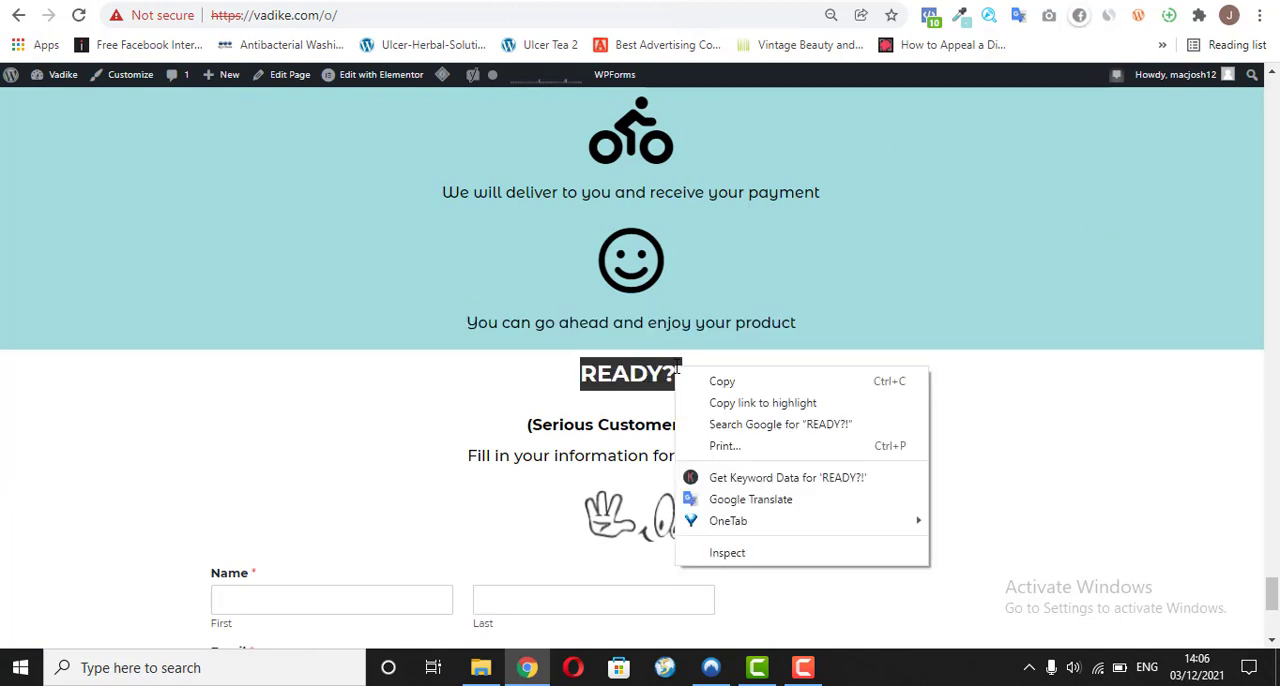
left_click(712, 384)
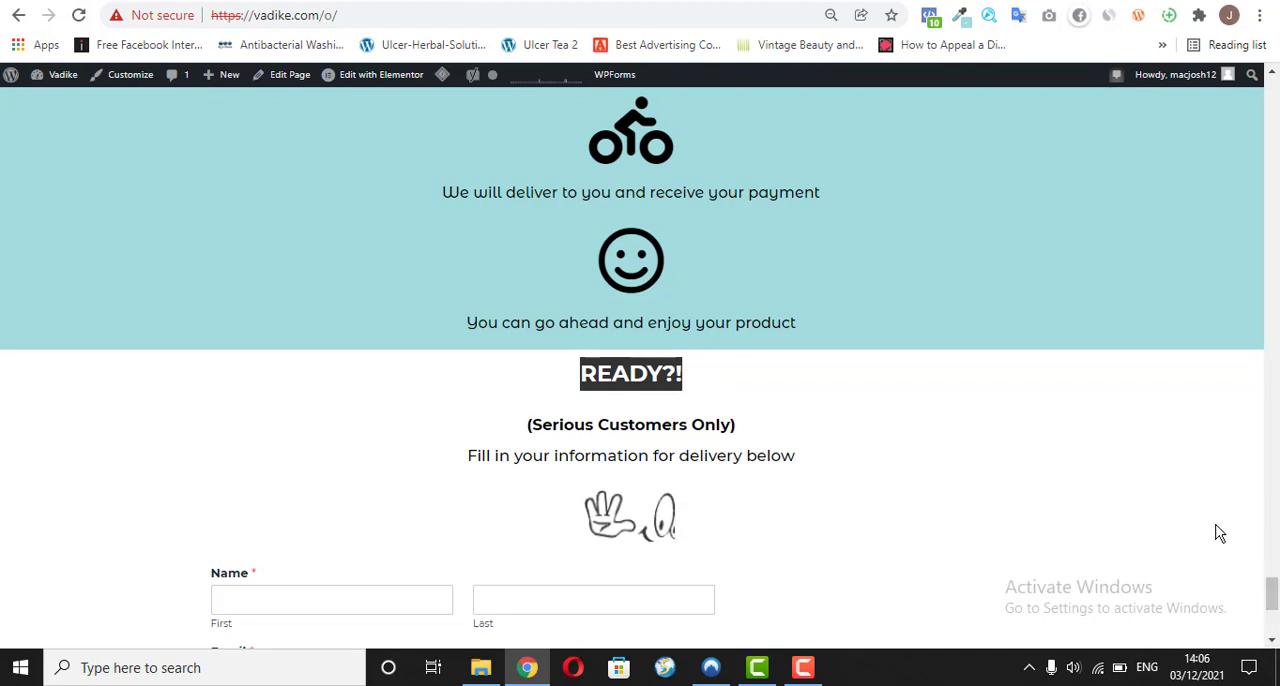
key("ctrl+Tab")
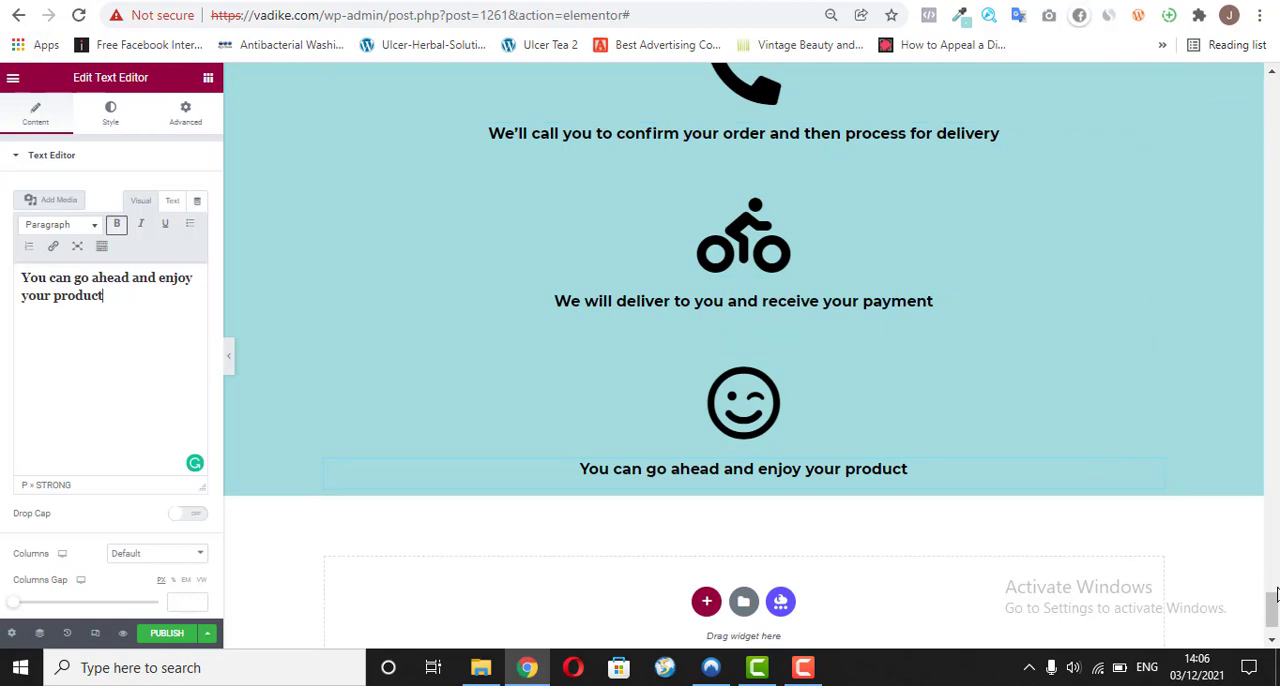
Step: Copy the "How Can I Get The Mini LED Sparkle™ Light ?" heading widget
left_click_drag(1274, 595, 1274, 568)
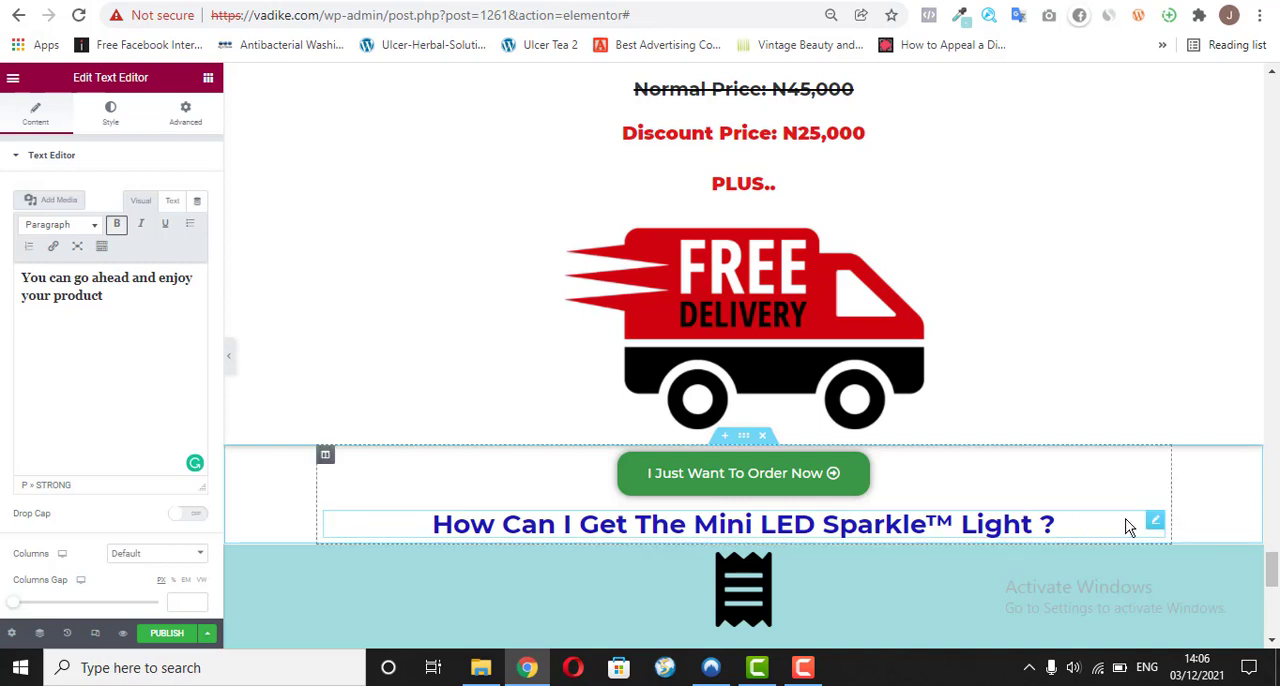
right_click(1153, 523)
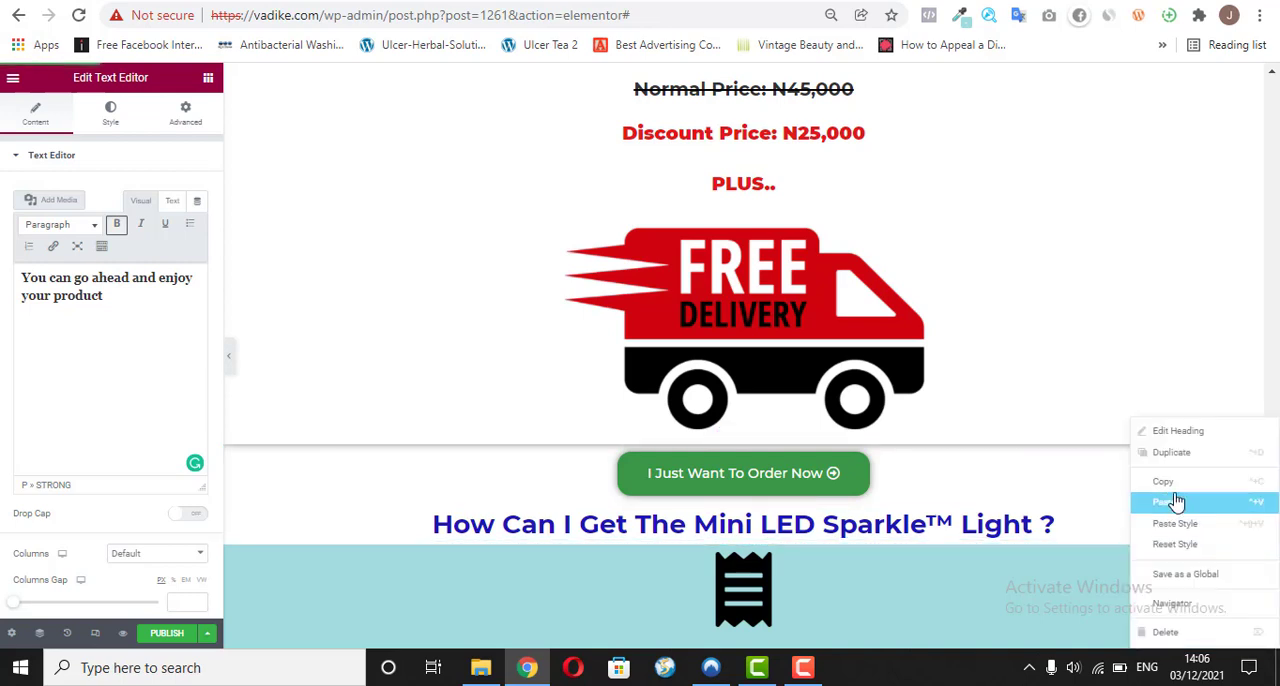
left_click(1175, 485)
Step: Add a single-column section at the end of the page and paste the copied heading widget into it
left_click_drag(1275, 545, 1273, 612)
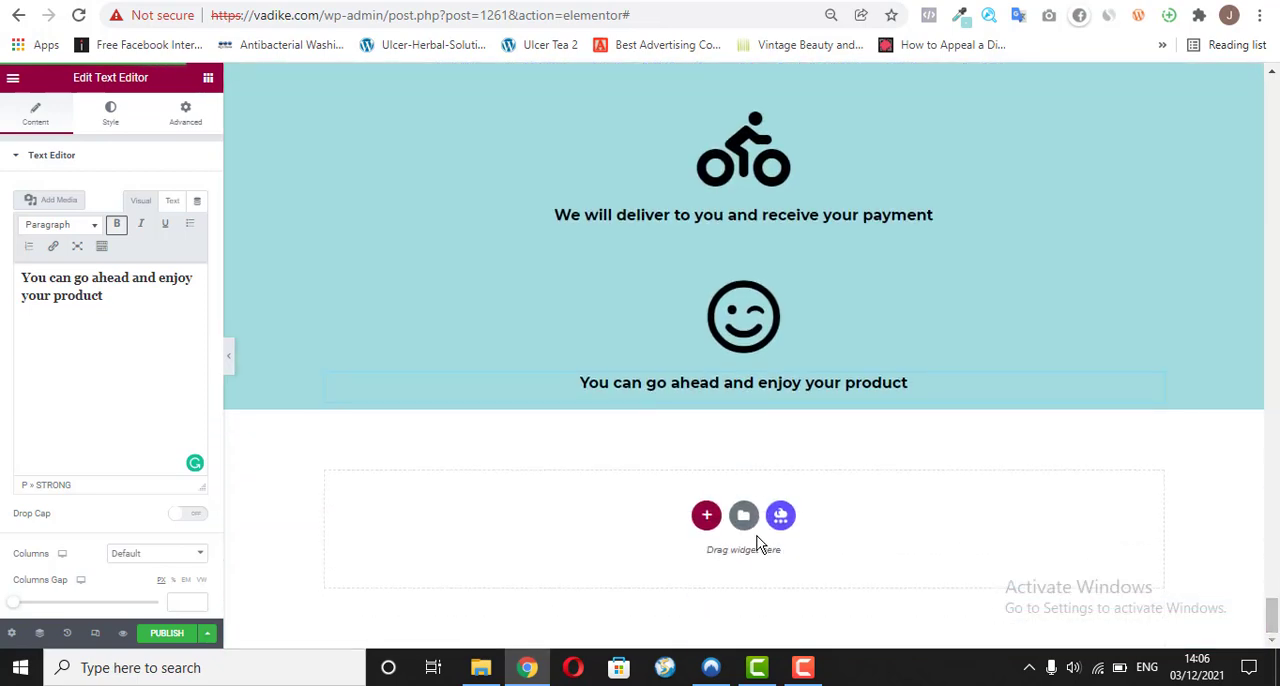
left_click(707, 516)
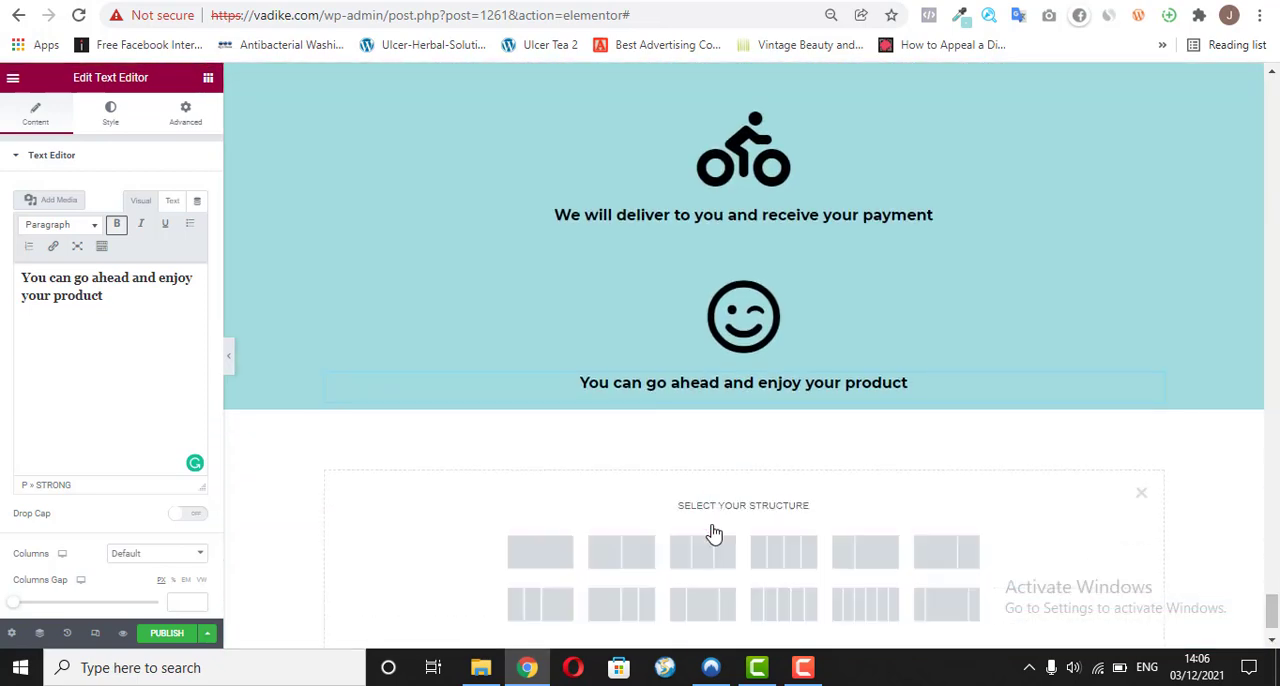
left_click(537, 558)
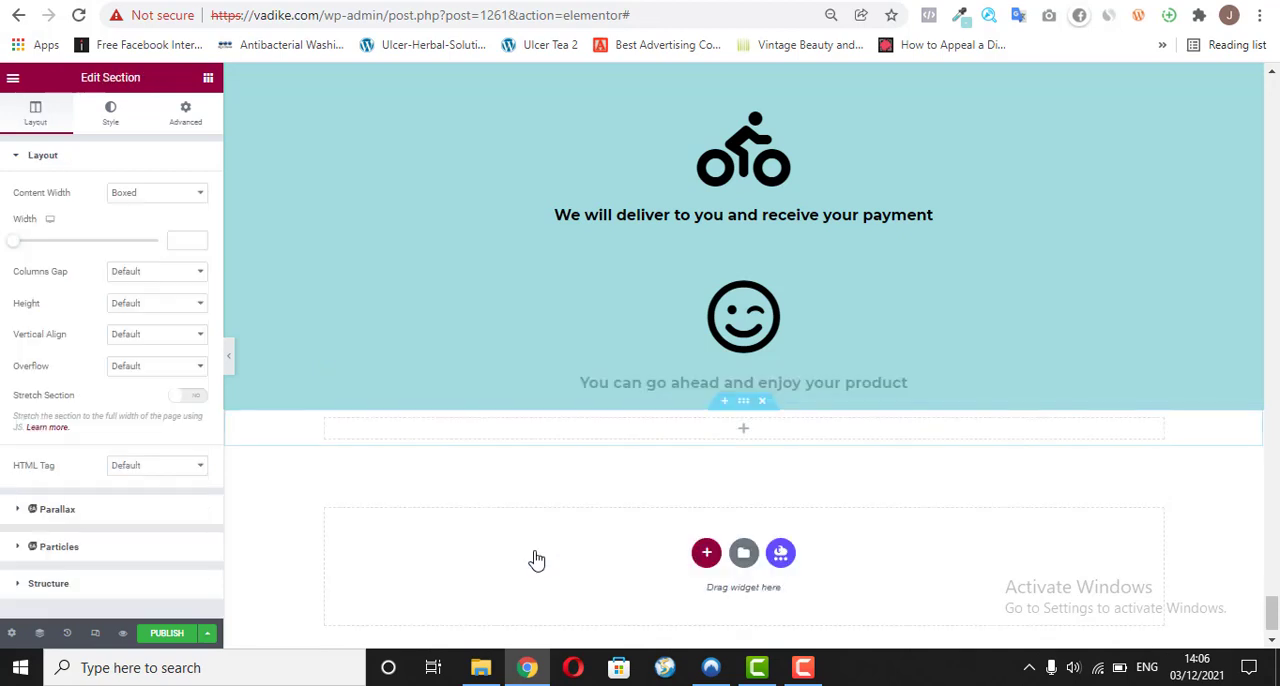
right_click(617, 437)
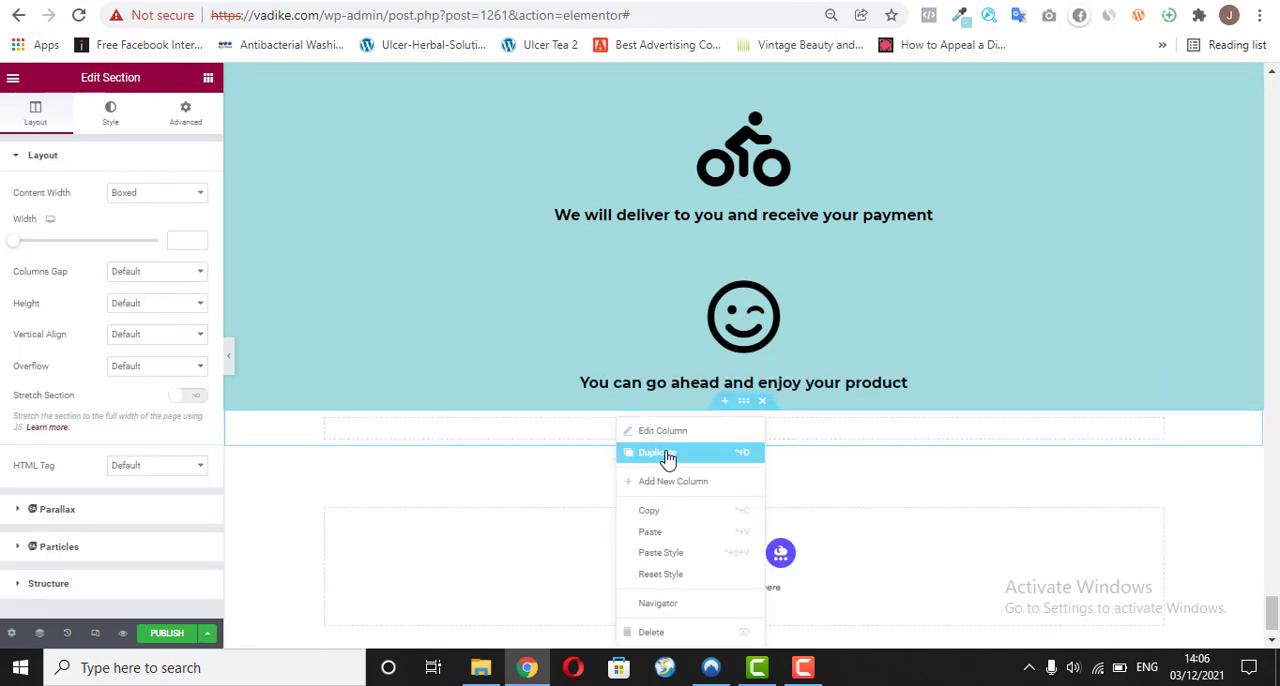
left_click(678, 537)
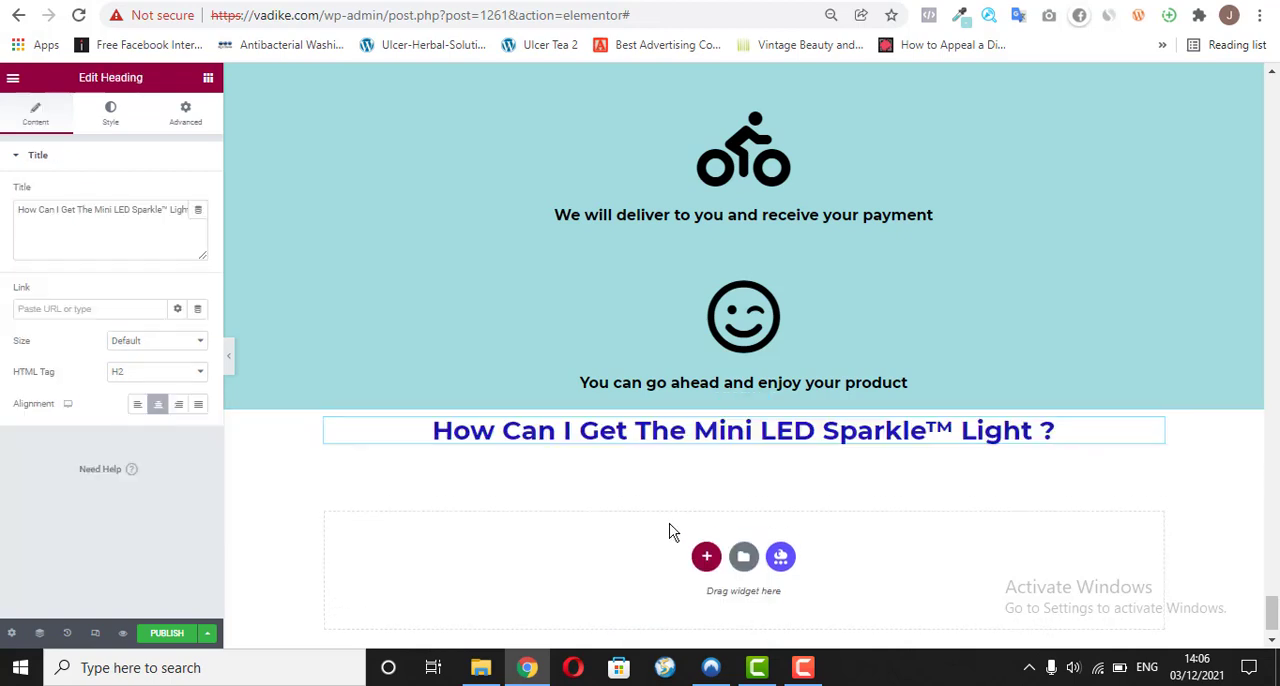
Step: Replace the pasted heading's title with "READY?!" as plain text
left_click(131, 221)
key("ctrl+a")
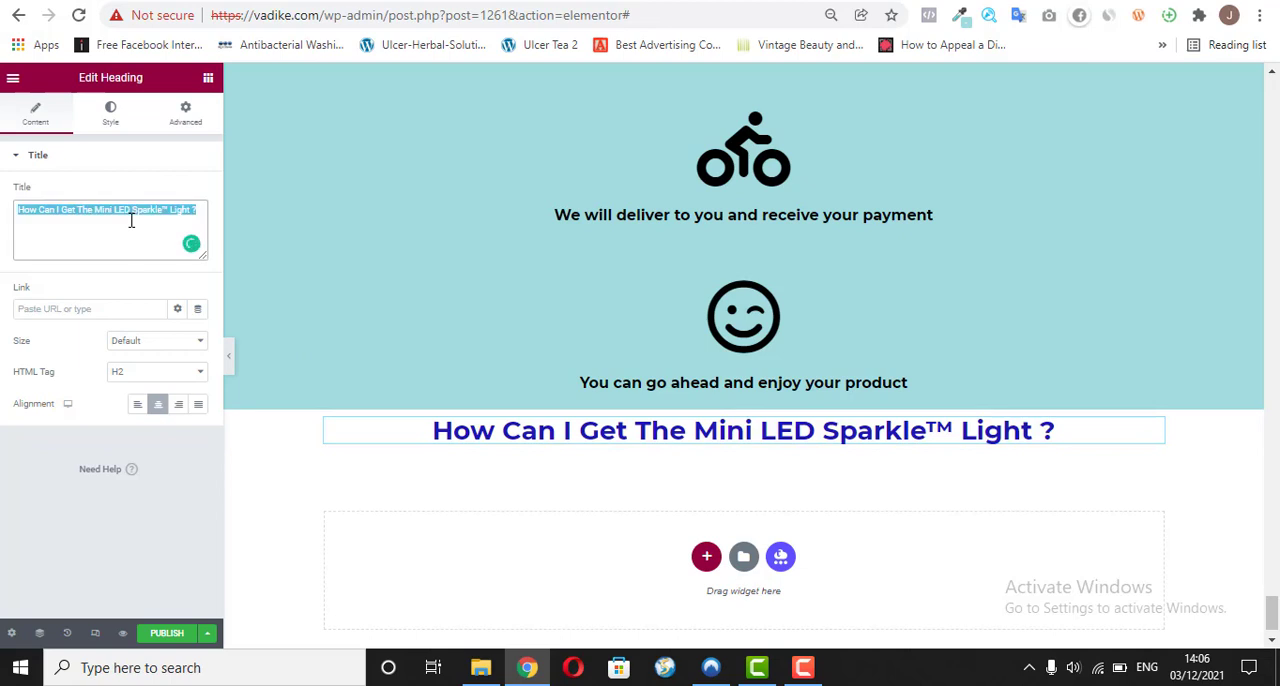
right_click(131, 221)
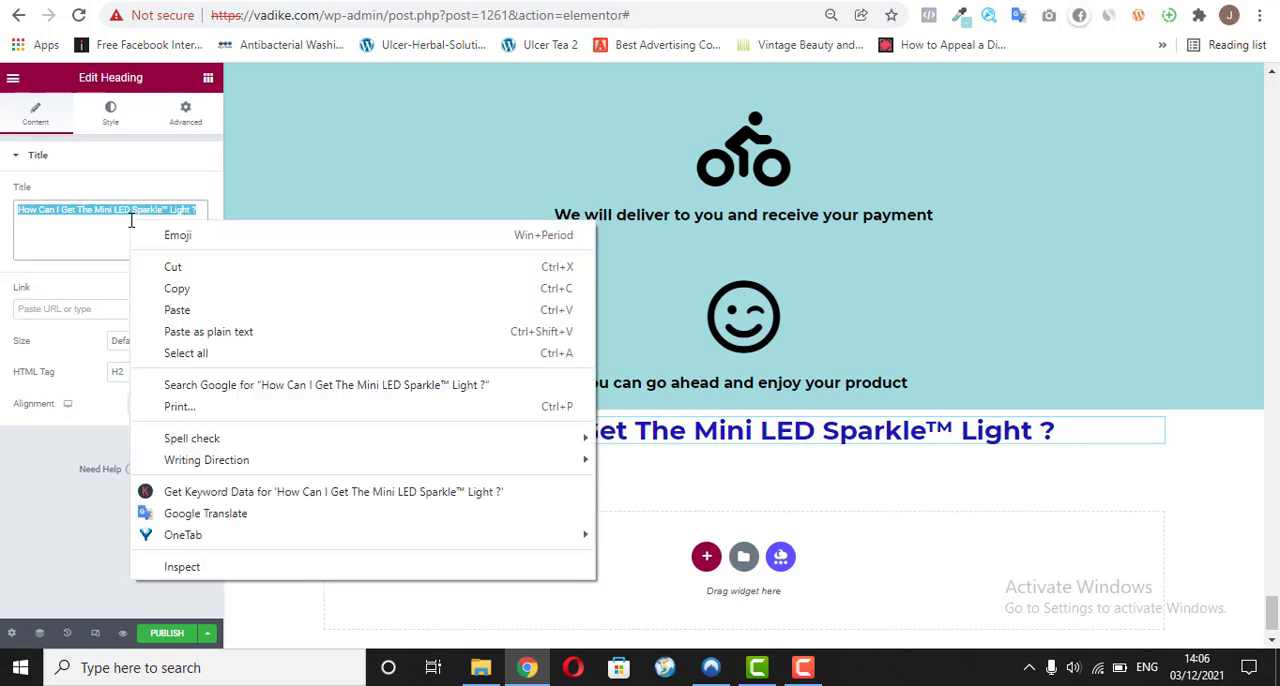
left_click(213, 340)
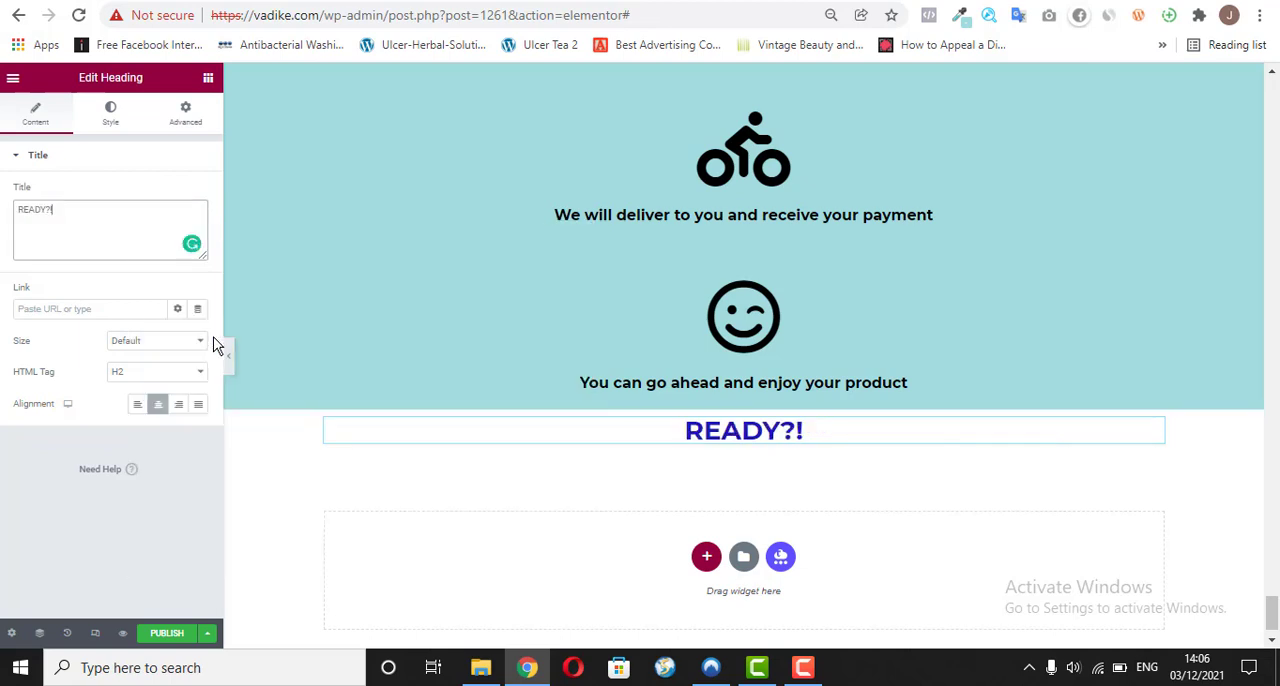
Step: Set the READY?! heading's text color to red, #EA0B0B
left_click(100, 130)
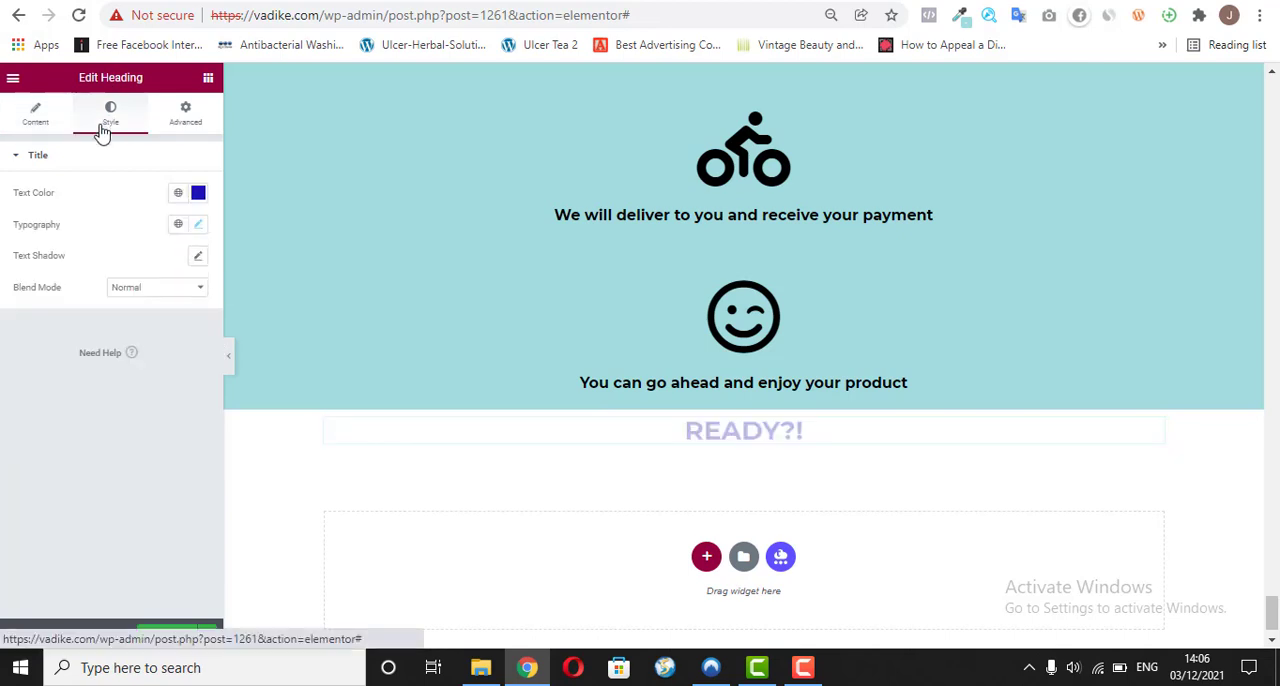
left_click(199, 197)
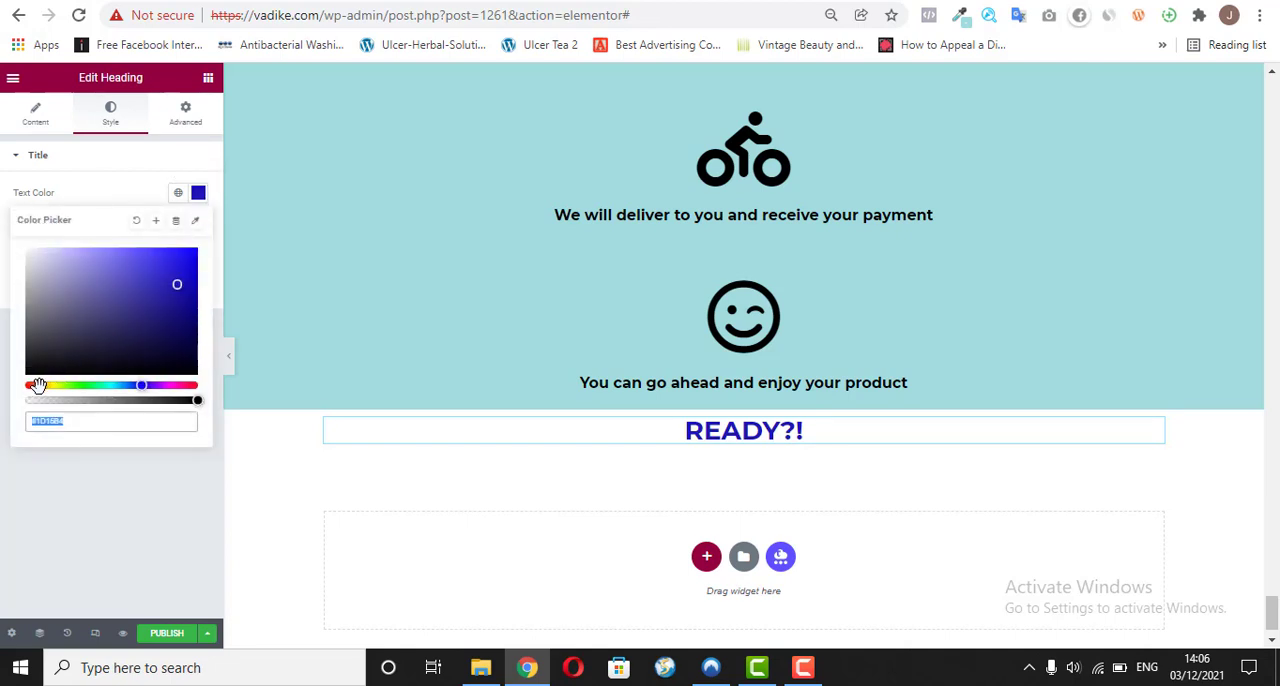
left_click_drag(37, 386, 20, 389)
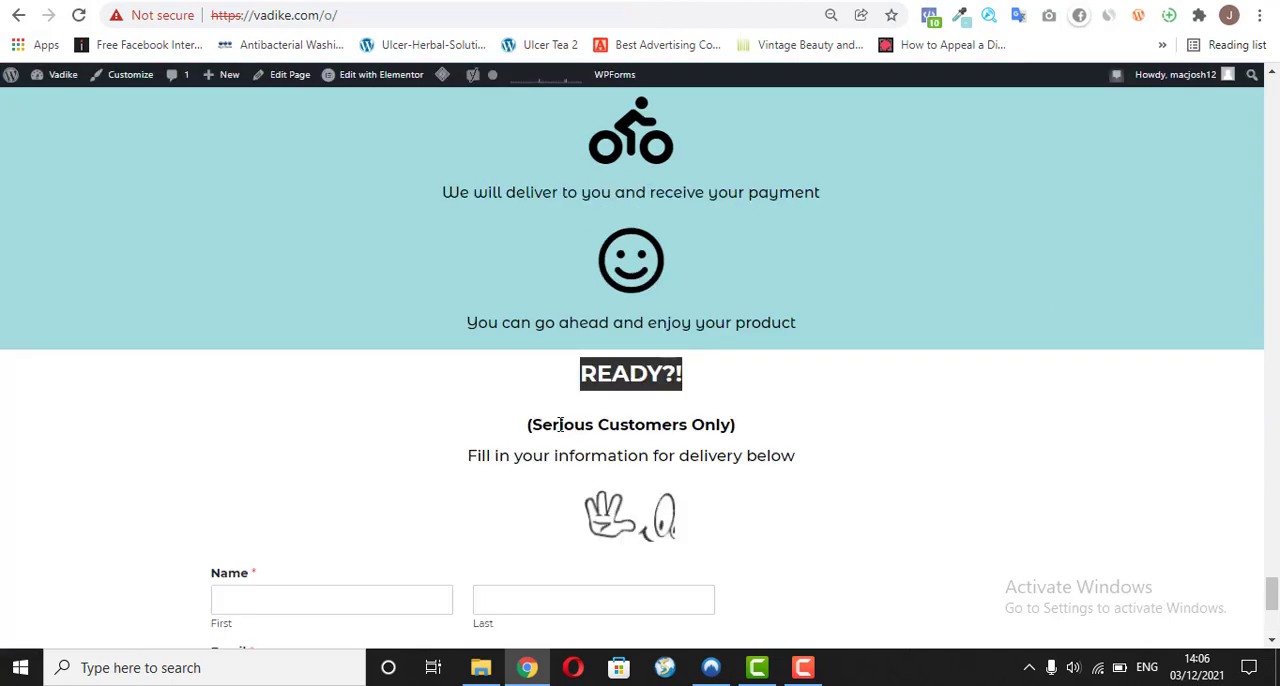
Step: Copy the two lines under READY?! on the reference page, and place a duplicate of the "You can go ahead" text below the new heading
left_click_drag(523, 424, 797, 455)
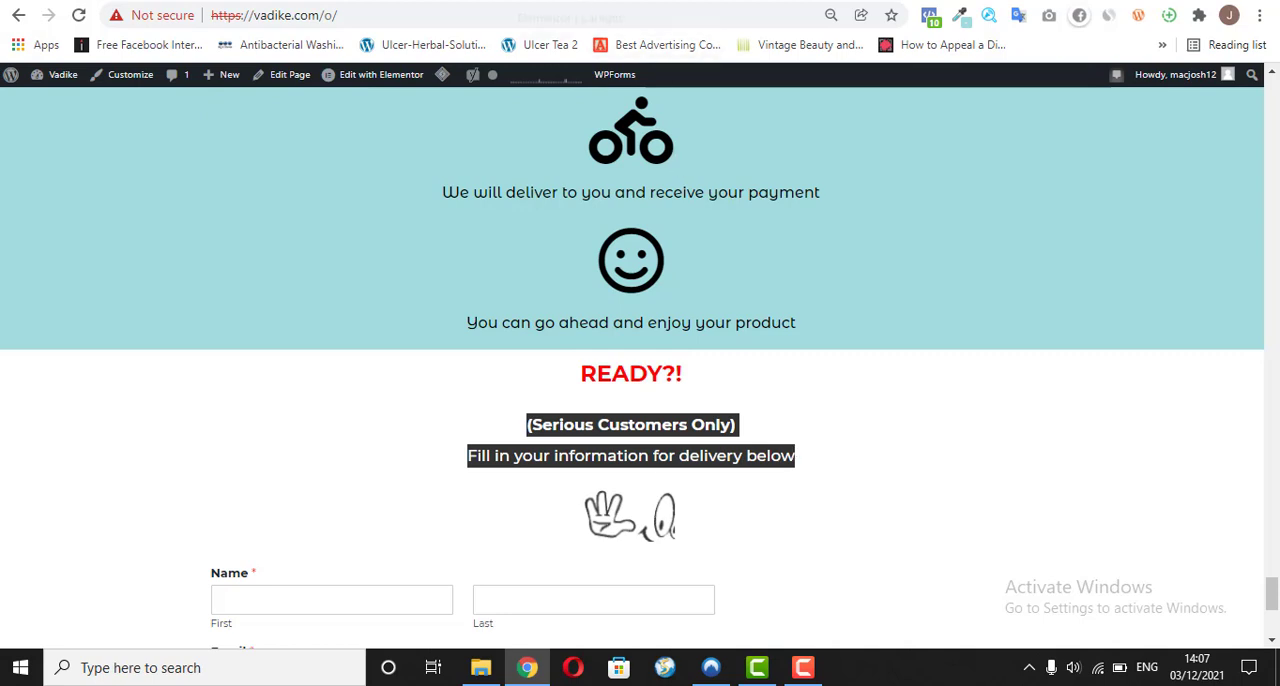
left_click(540, 1)
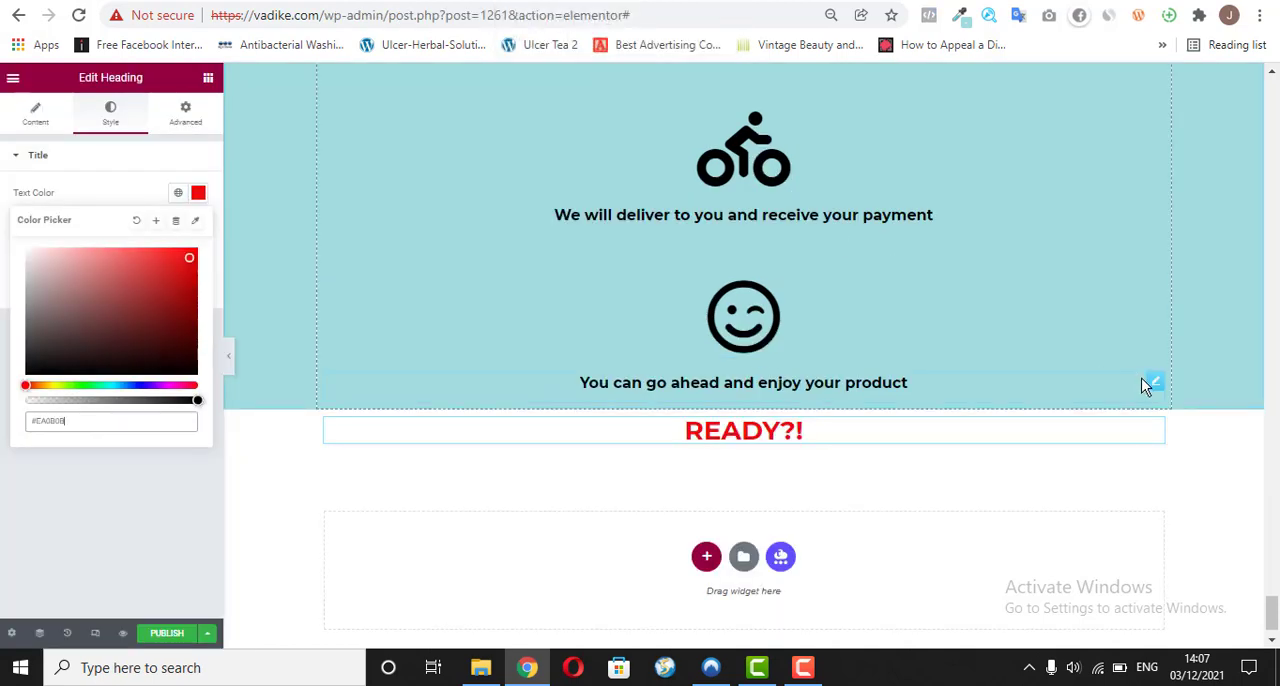
right_click(1154, 384)
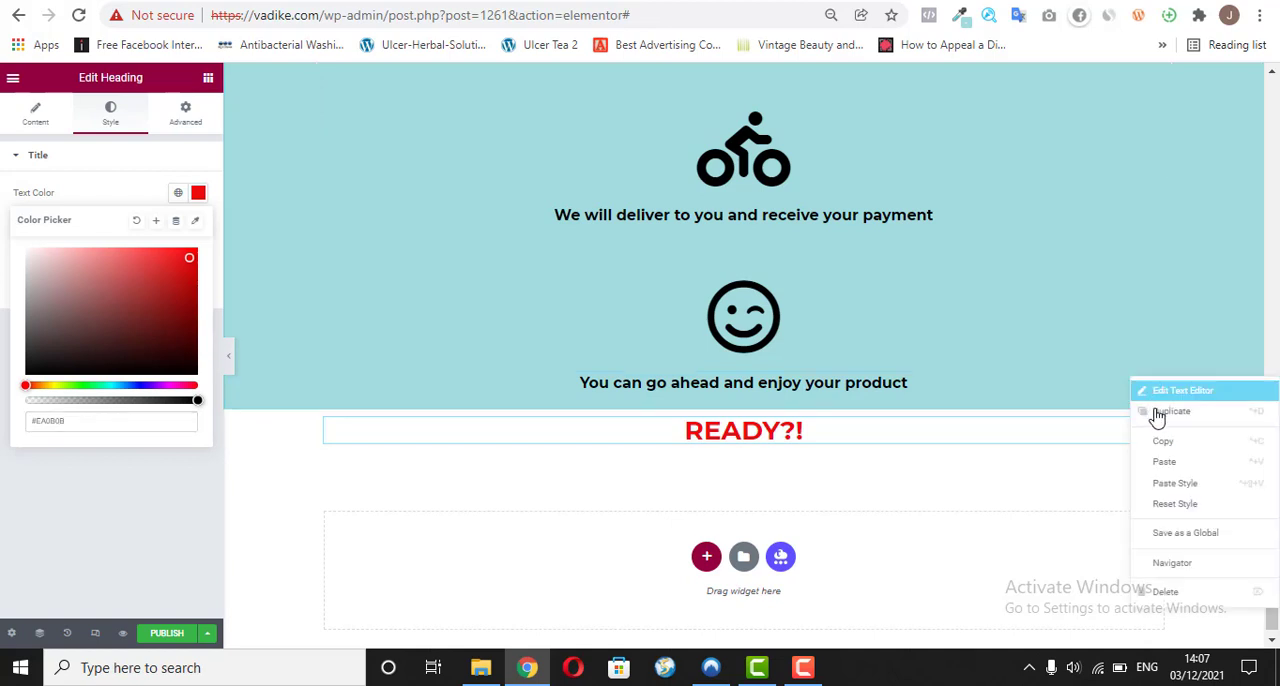
left_click(1158, 390)
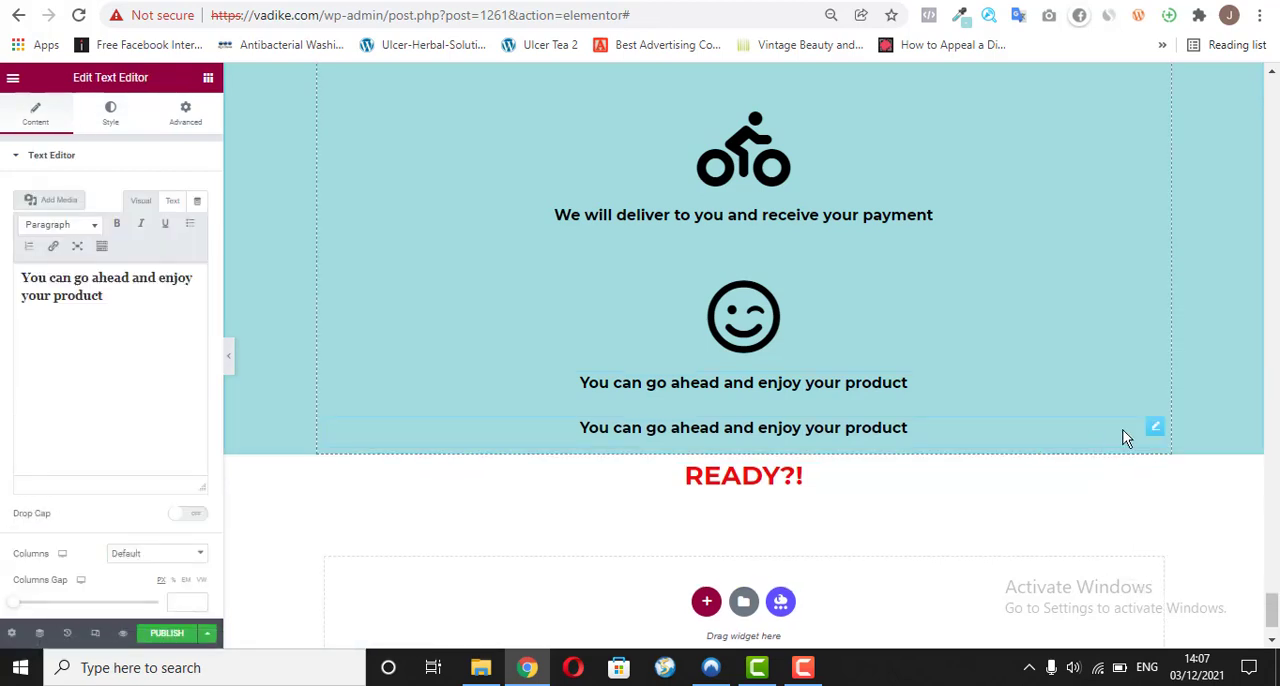
left_click_drag(1153, 427, 723, 471)
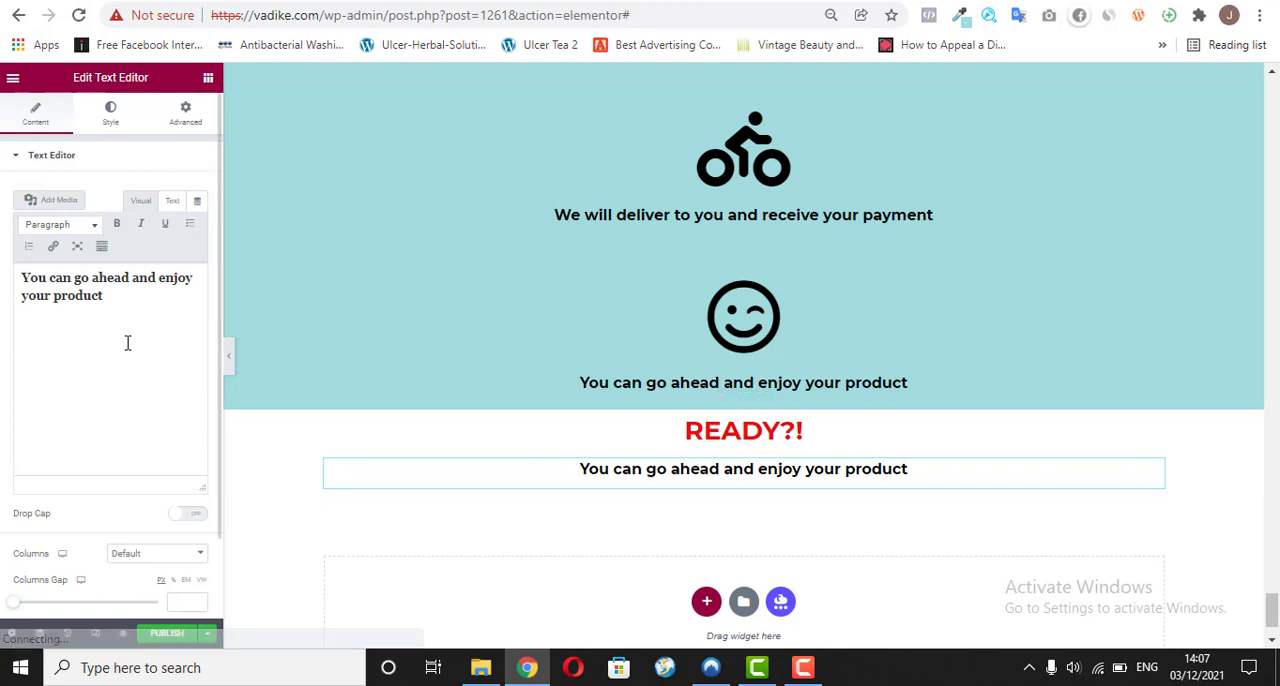
Step: Replace the duplicated text with the copied "(Serious Customers Only)" and "Fill in your information for delivery below" lines as plain text
left_click(113, 303)
key("ctrl+a")
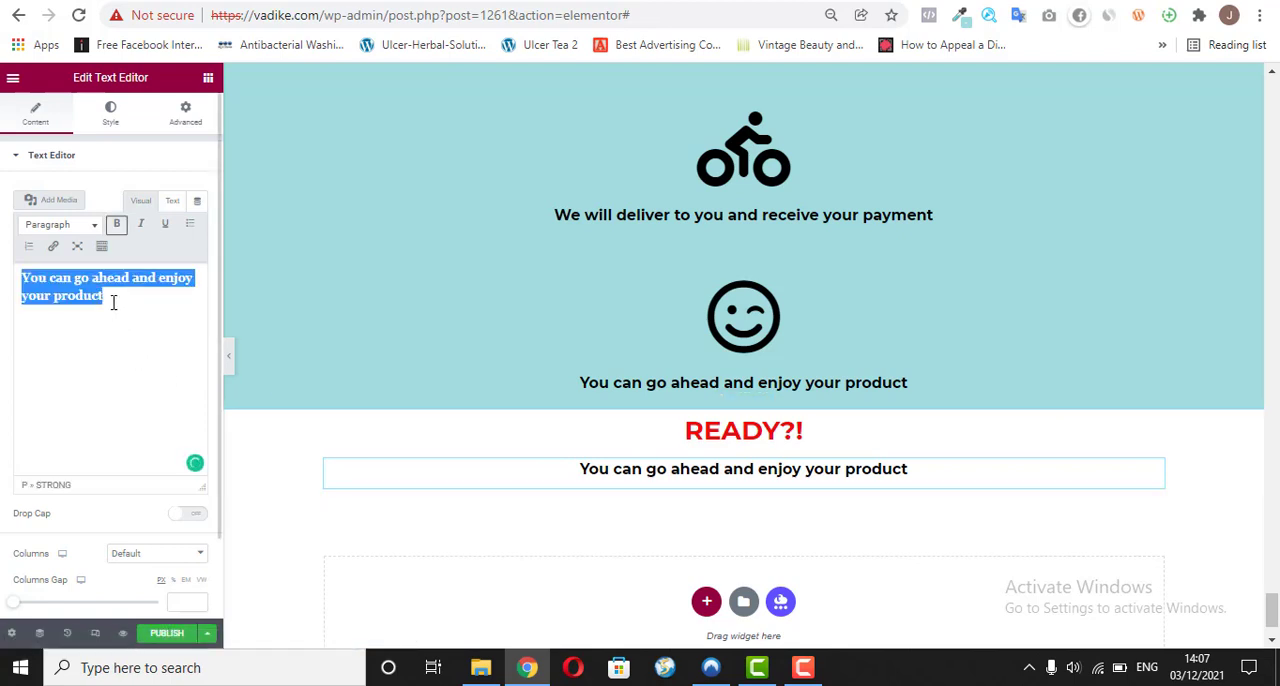
right_click(112, 292)
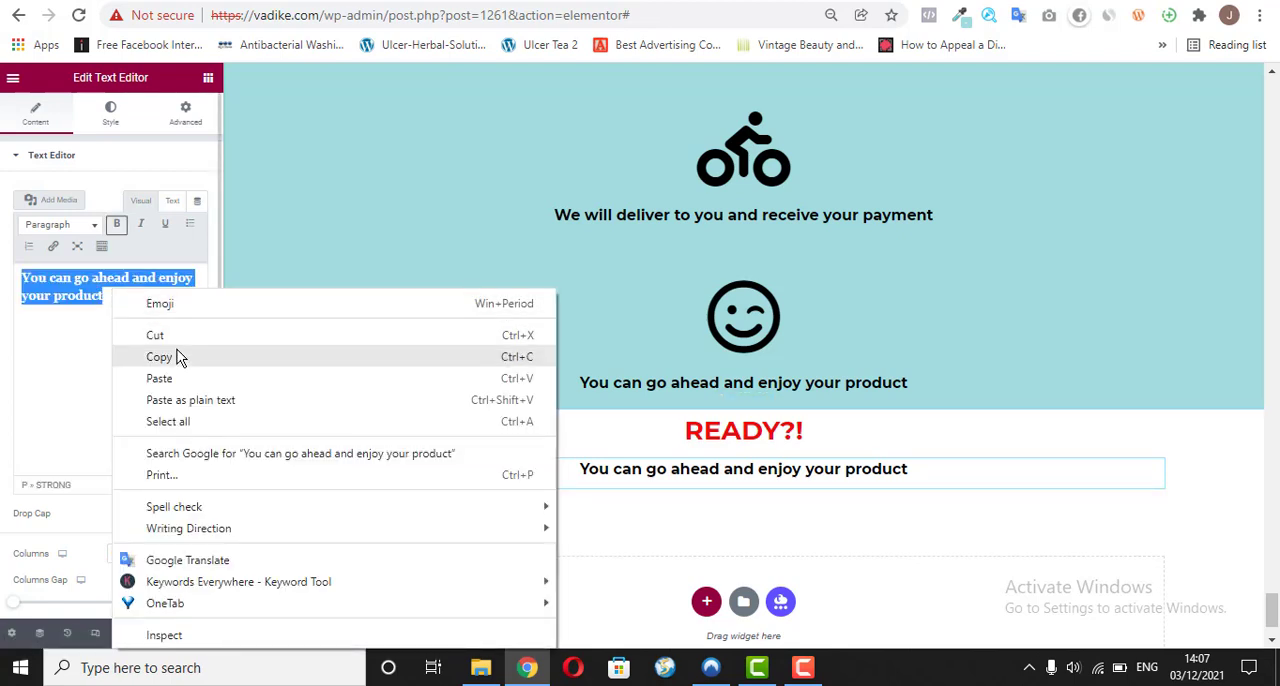
left_click(199, 403)
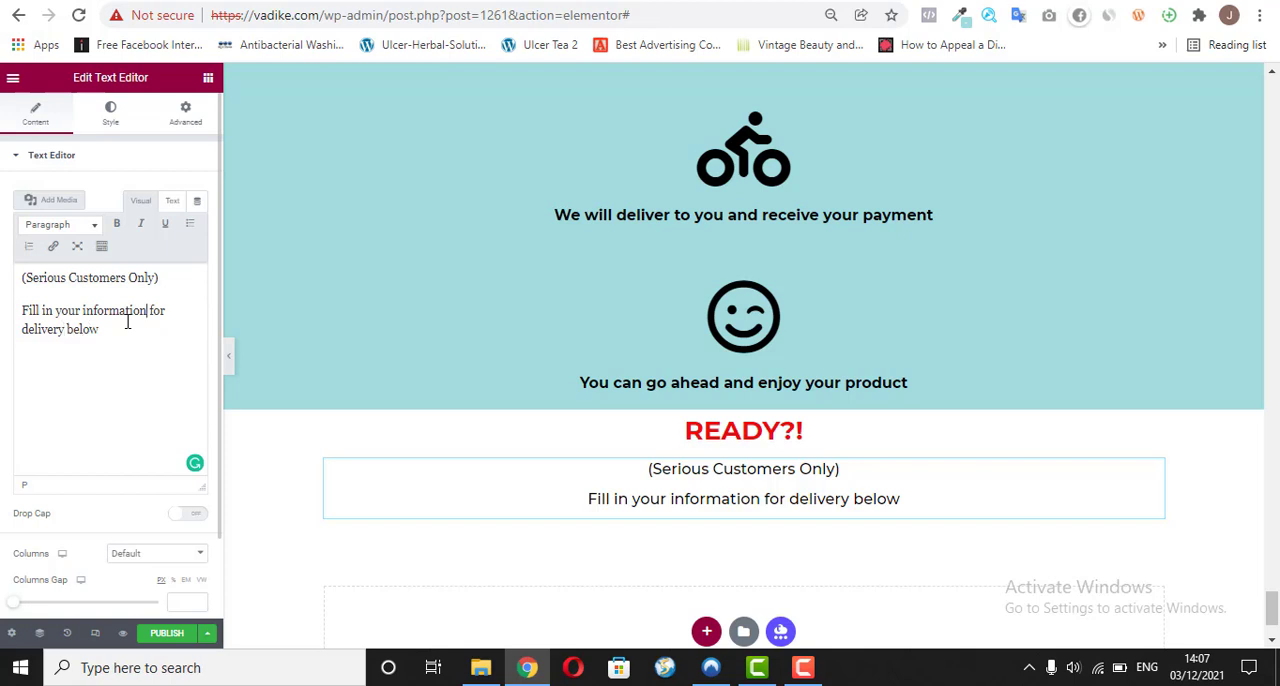
Step: Change the end of the second line so it reads "Fill in your information to make your order NOW!"
left_click(127, 321, "shift")
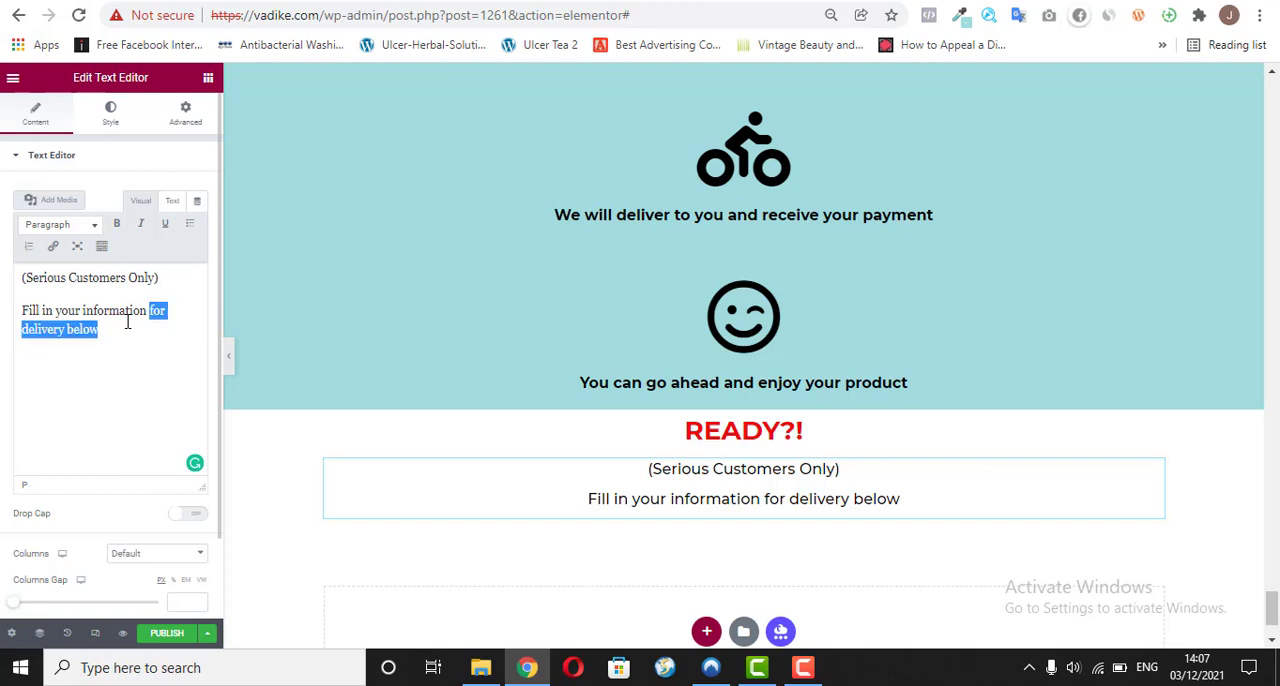
key("BackSpace")
type("to ma")
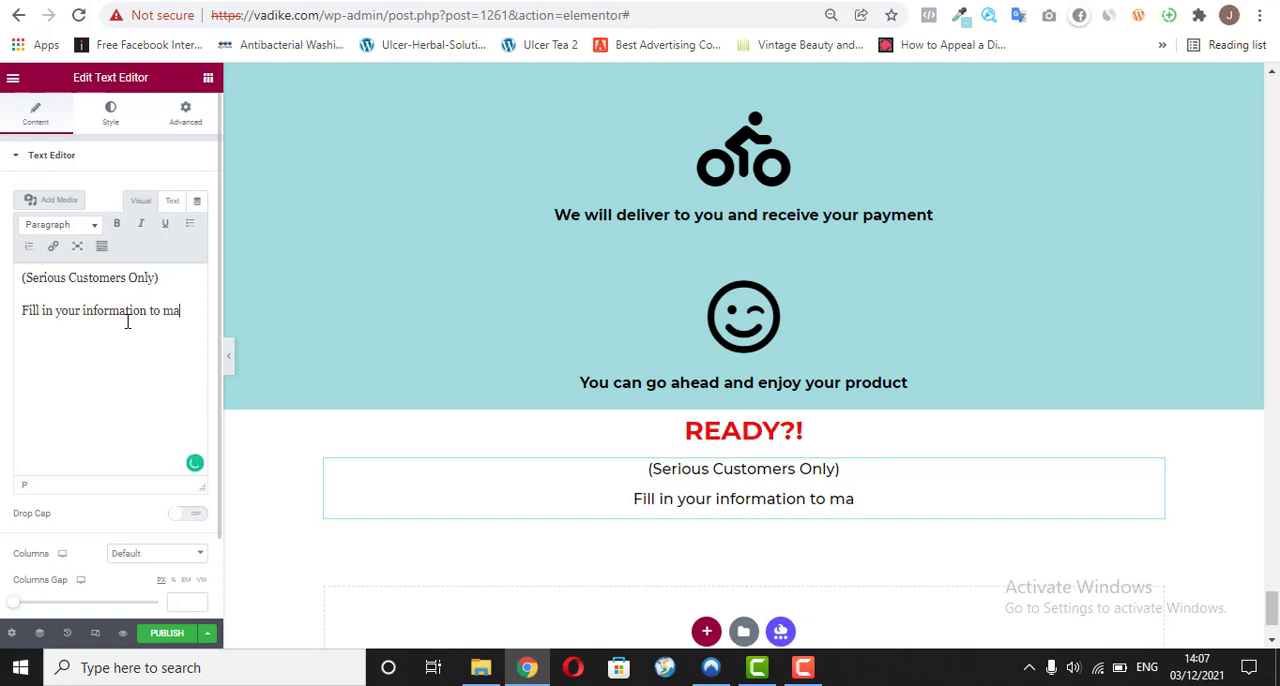
type("ke yo")
type("ur")
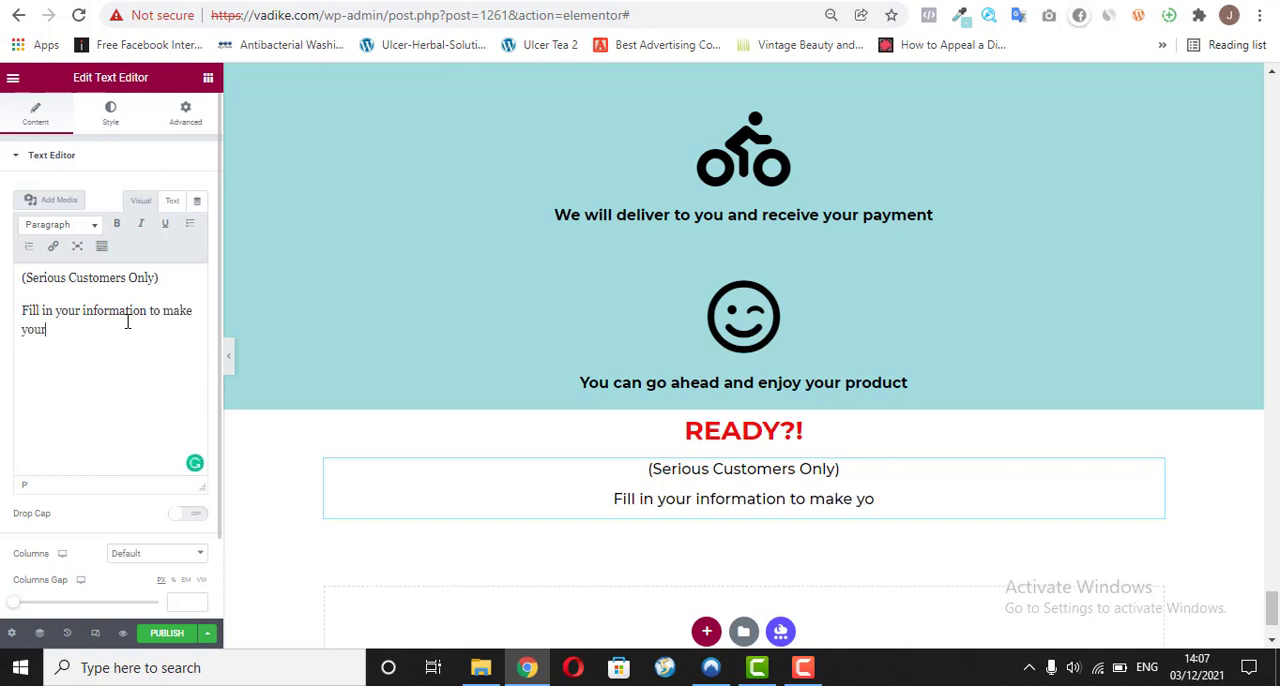
type(" order ")
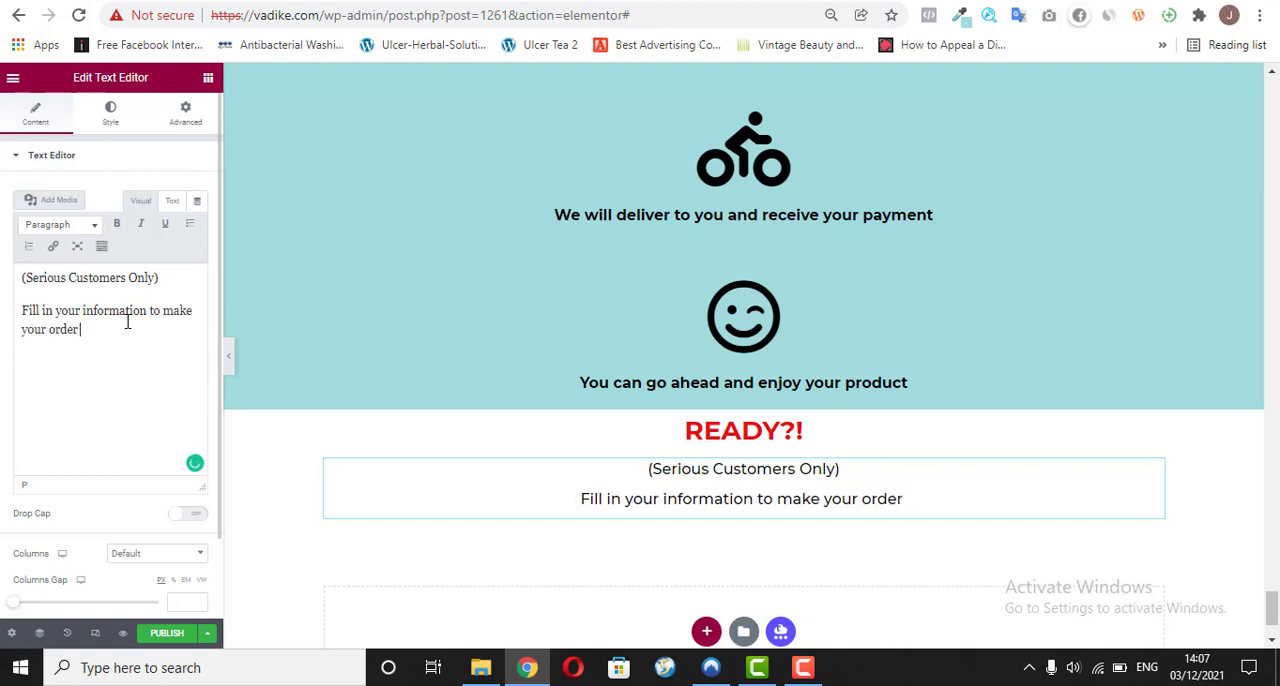
type("NOW")
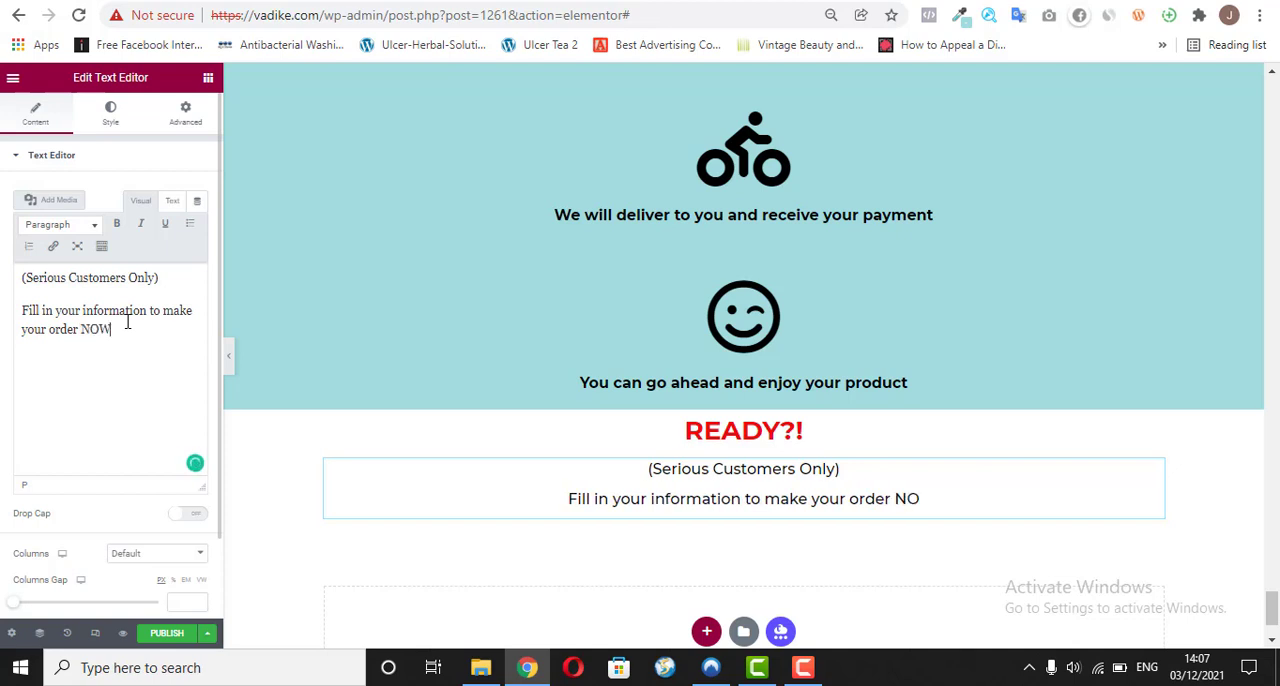
type("!")
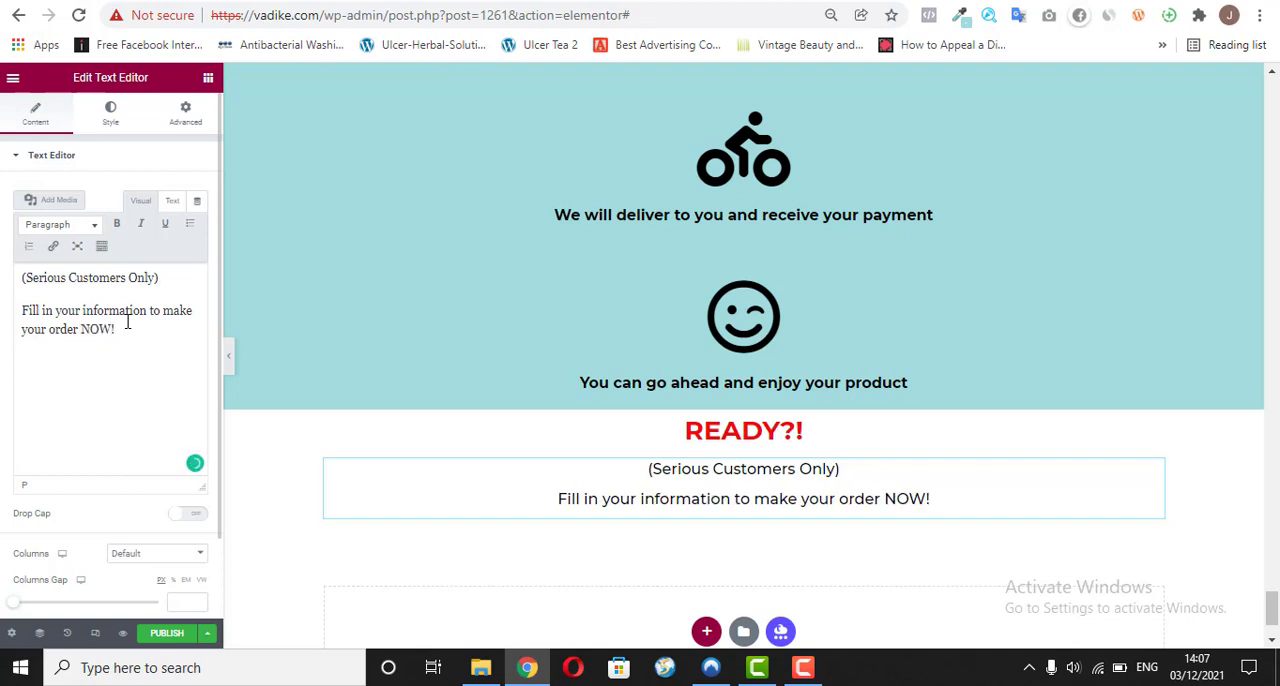
Step: Make the "(Serious Customers Only)" line bold in the text below the READY?! heading
double_click(103, 300)
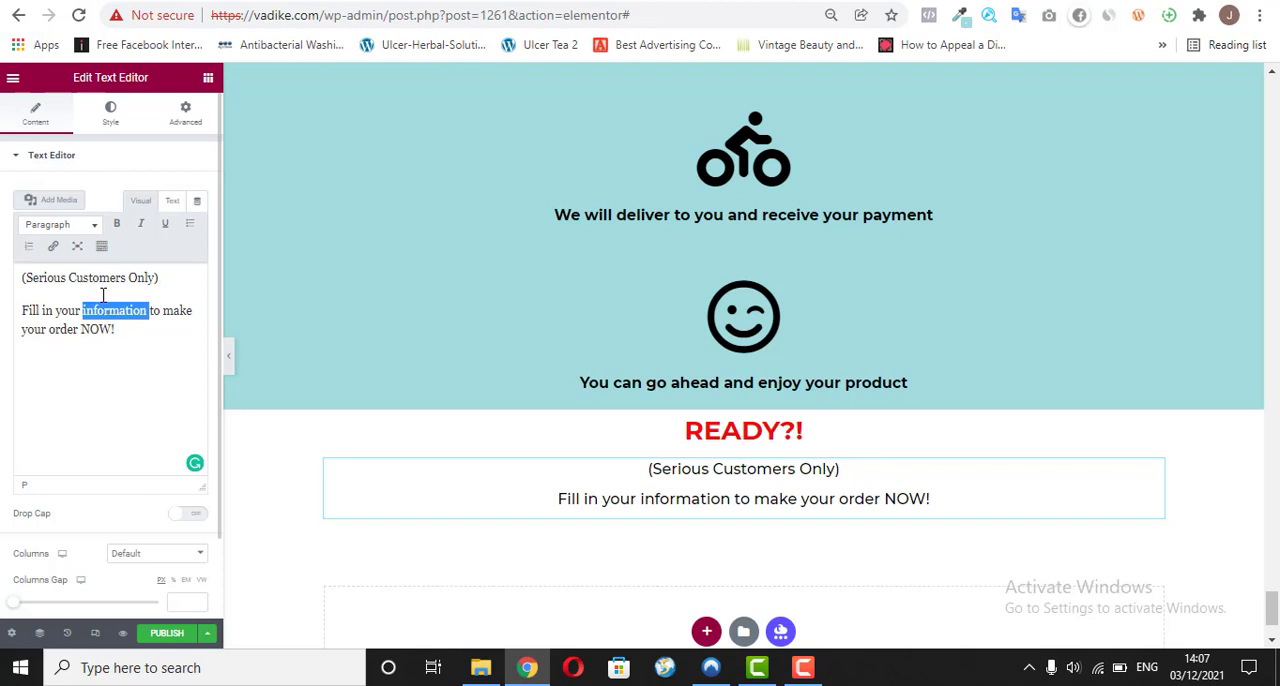
key("ctrl+a")
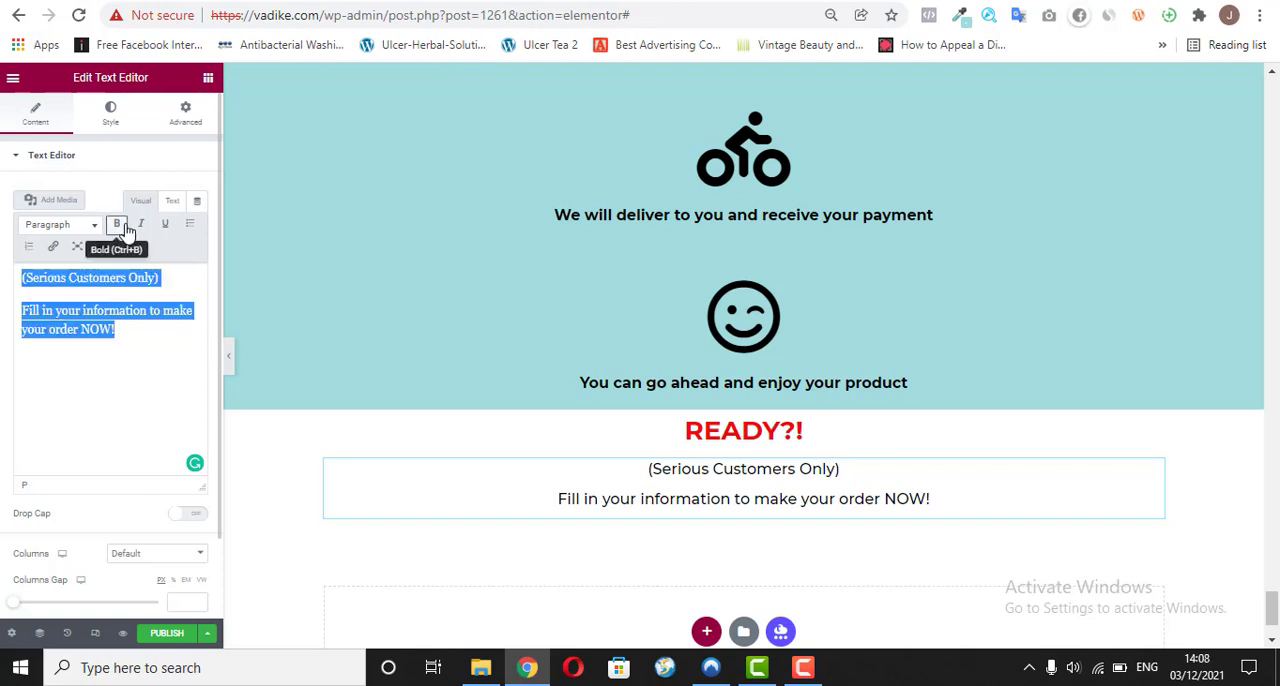
triple_click(138, 281)
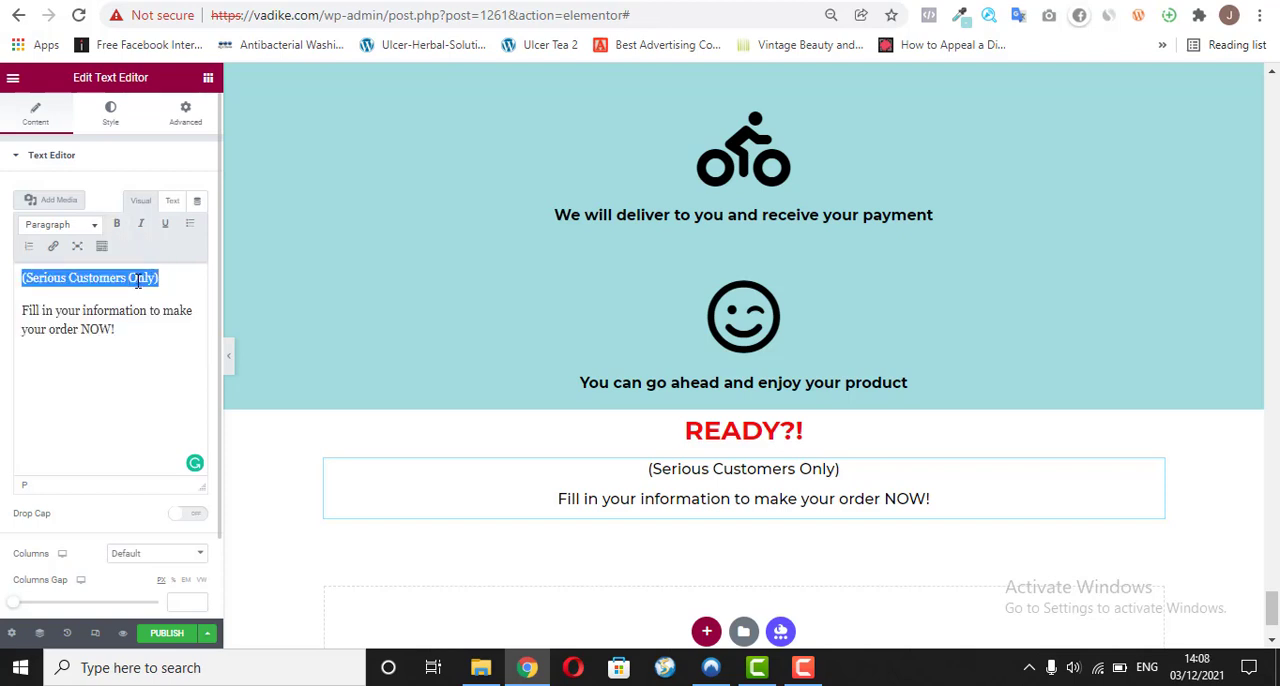
left_click(116, 224)
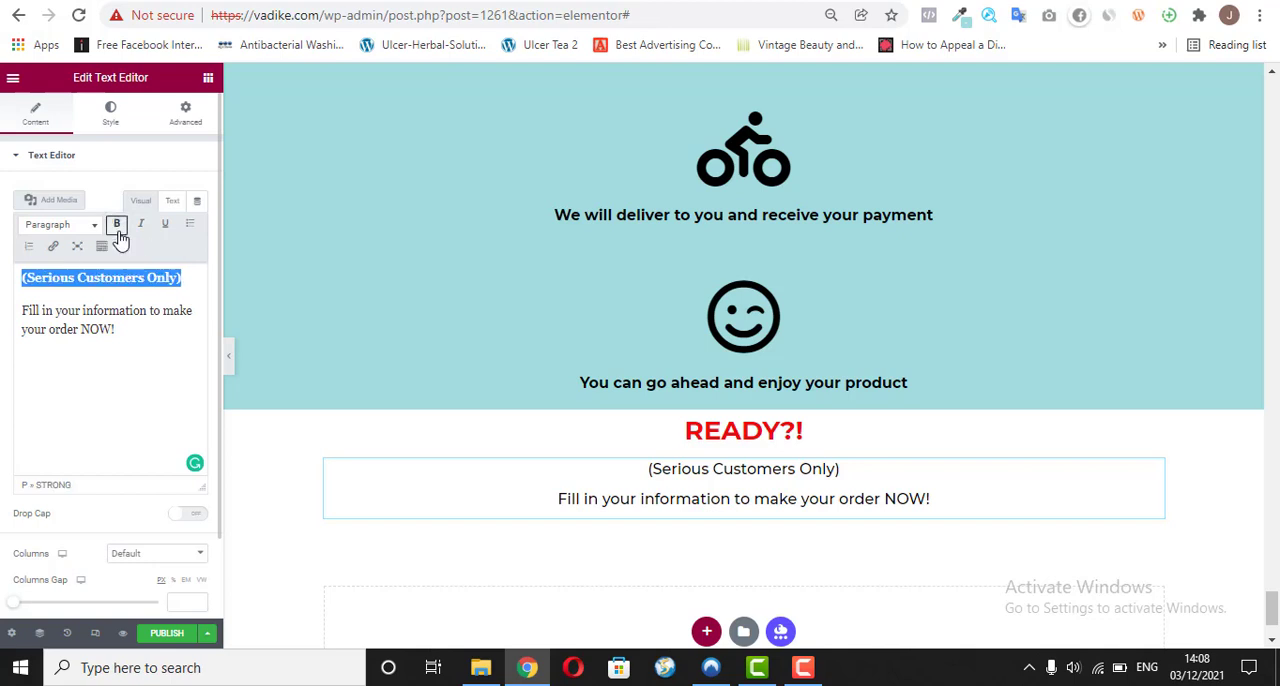
left_click(116, 130)
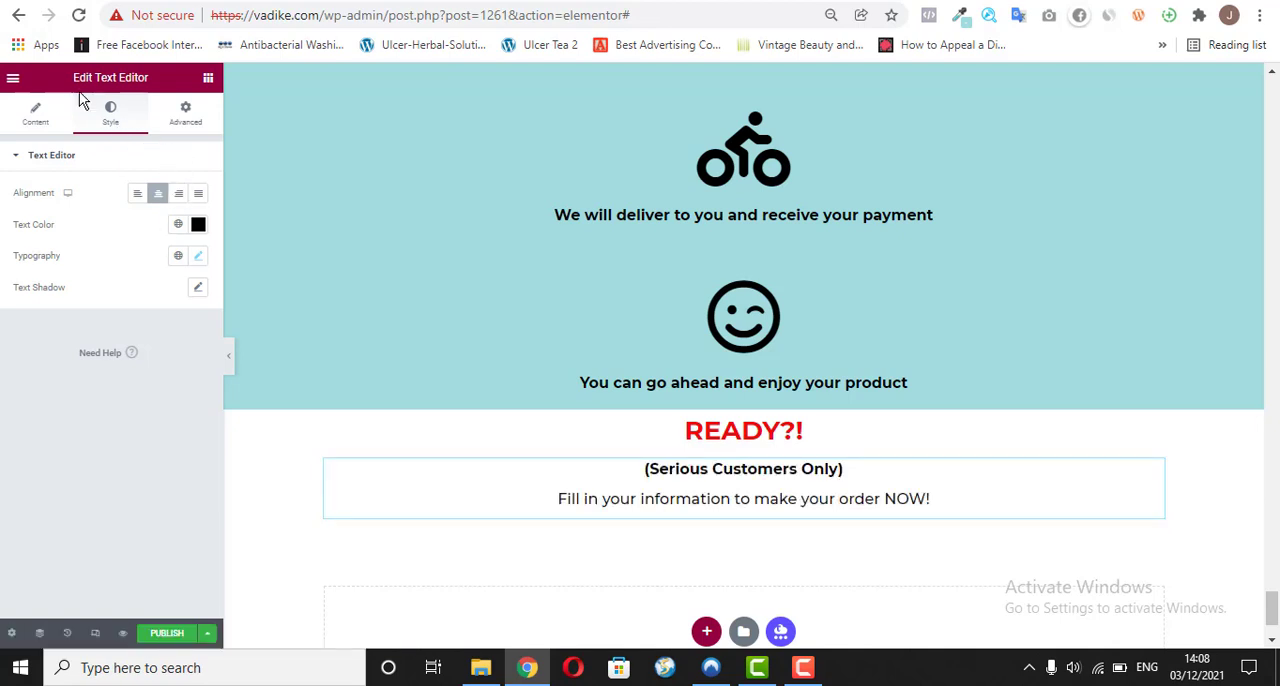
left_click(37, 120)
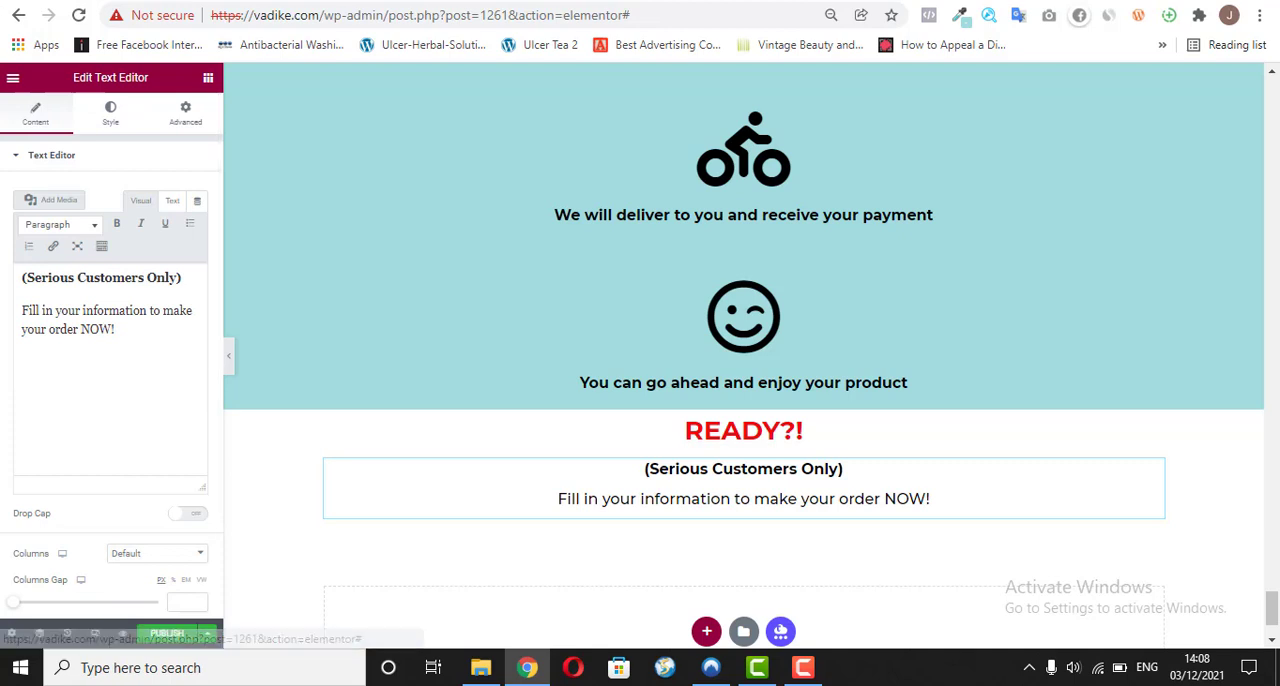
Step: Examine the order form below the READY?! text on the reference sales page, and return to the Elementor editor
left_click(472, 6)
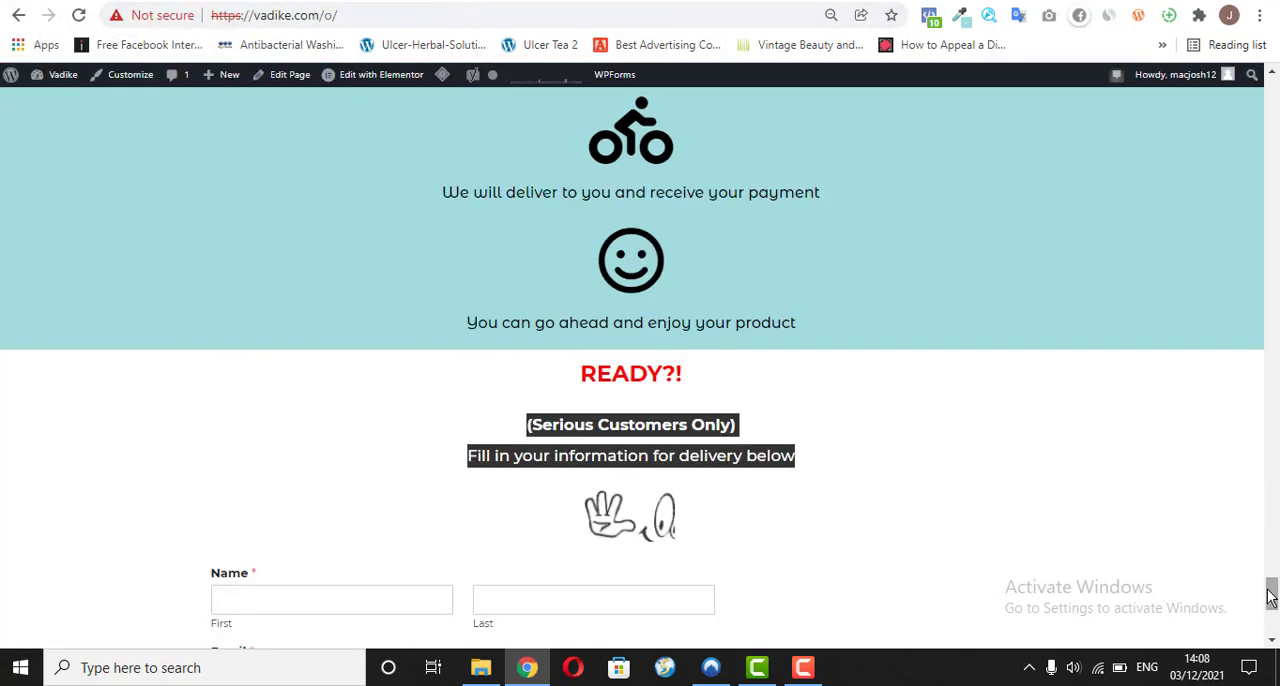
scroll(1271, 595, "down", 3)
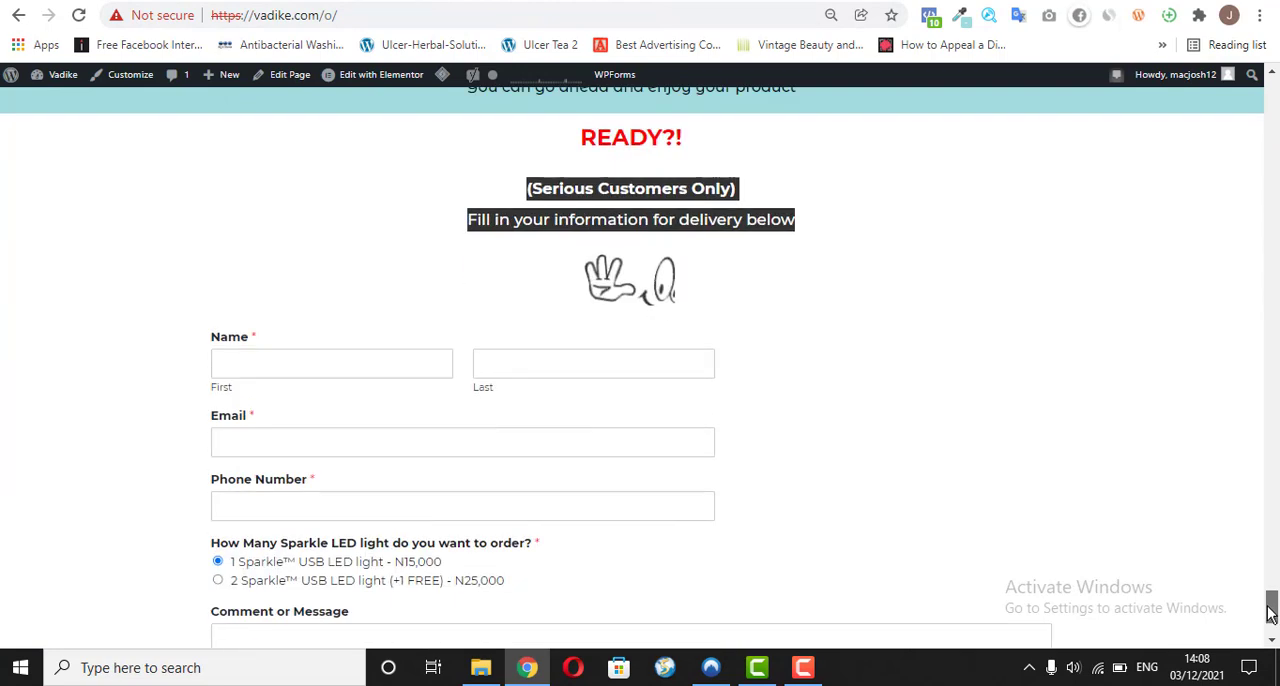
left_click(650, 455)
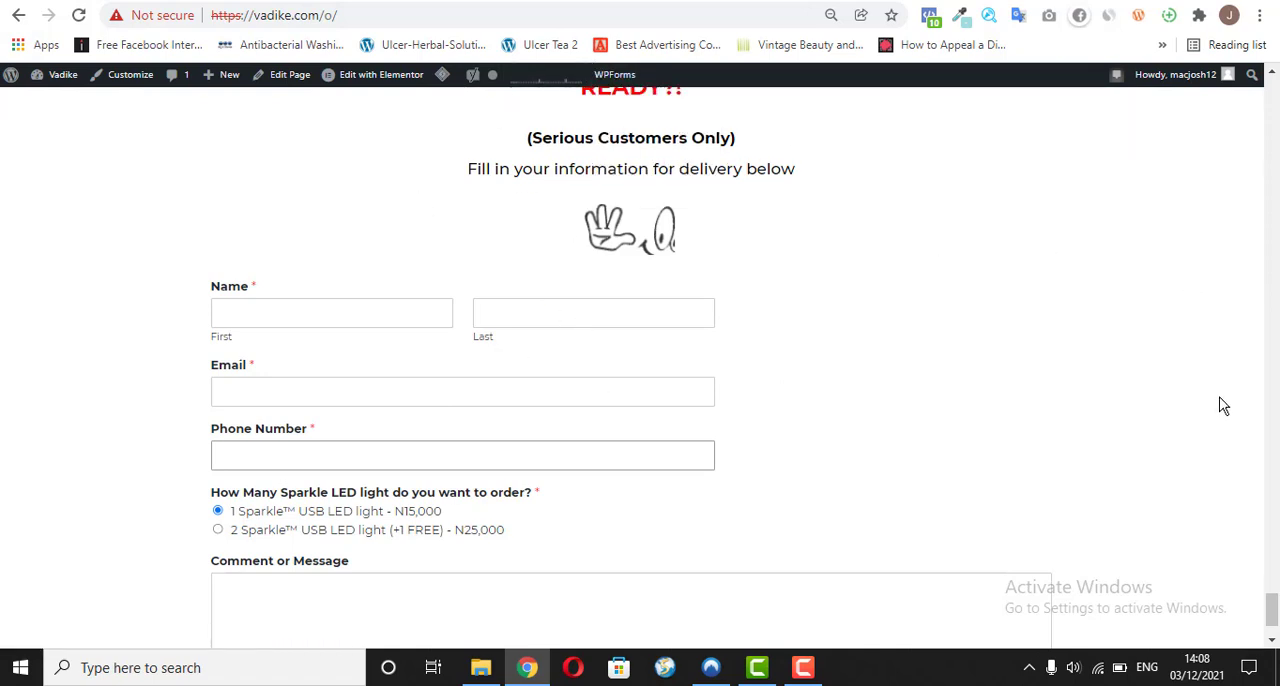
mouse_move(1277, 615)
left_mouse_down()
mouse_move(1279, 631)
mouse_move(1273, 580)
mouse_move(1273, 625)
left_mouse_up()
key("ctrl+shift+Tab")
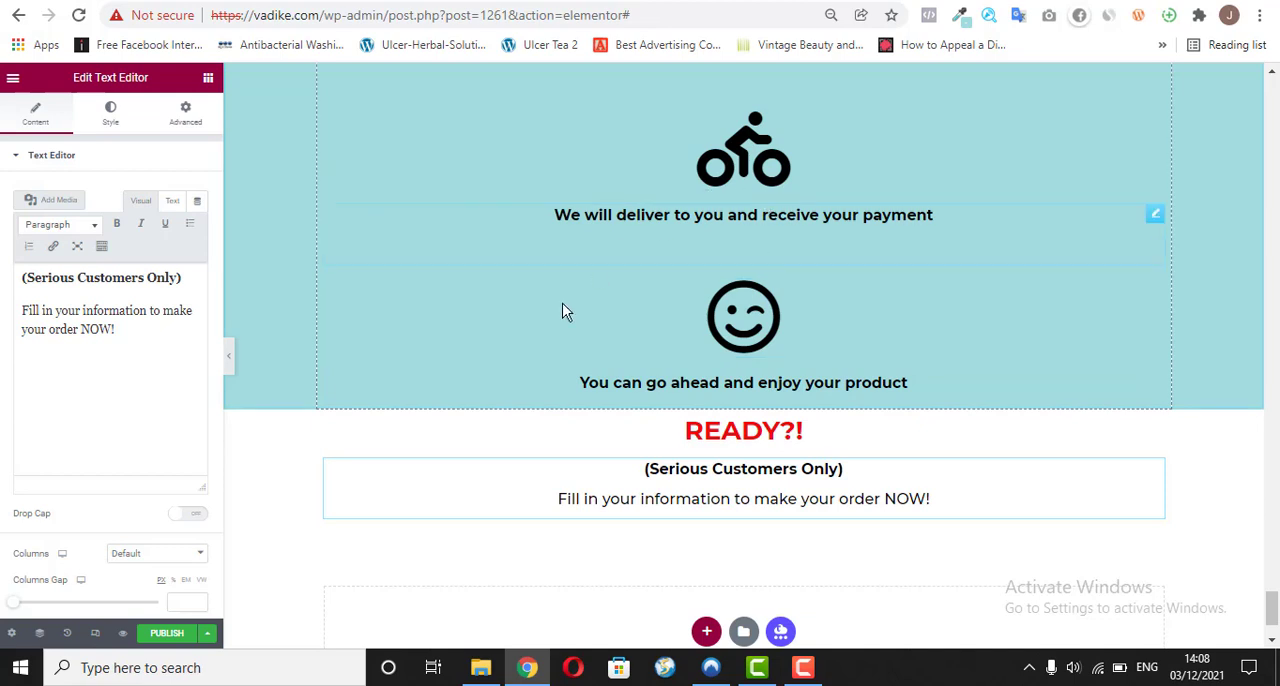
Step: Save the sales page as a draft
left_click(210, 634)
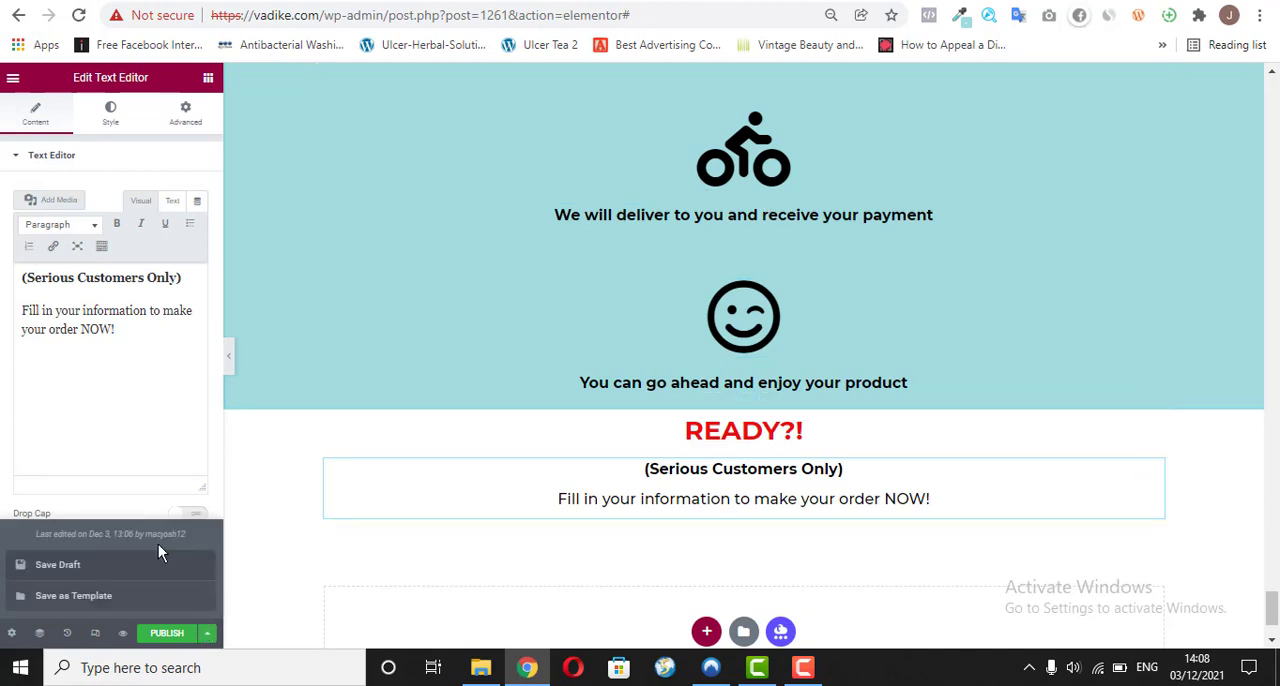
left_click(160, 566)
left_click(110, 390)
Step: Preview the sales page in responsive mode at tablet and mobile sizes, checking the READY?! section on mobile
left_click(97, 636)
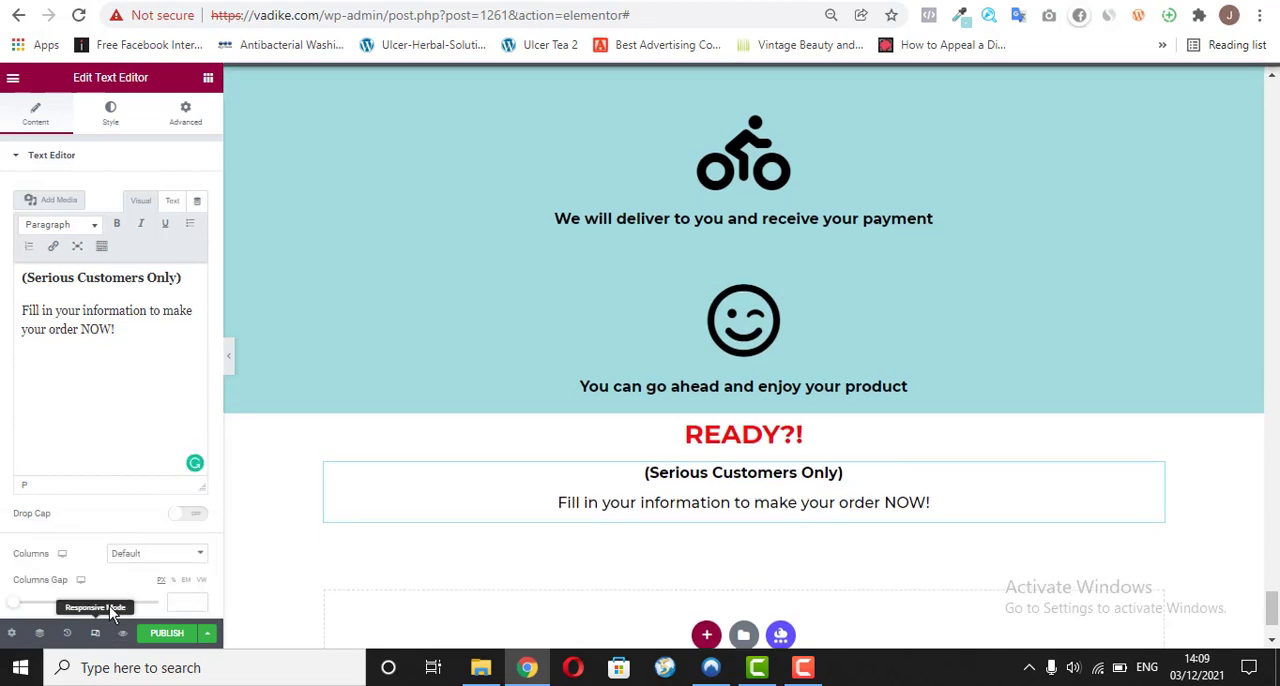
left_click(97, 634)
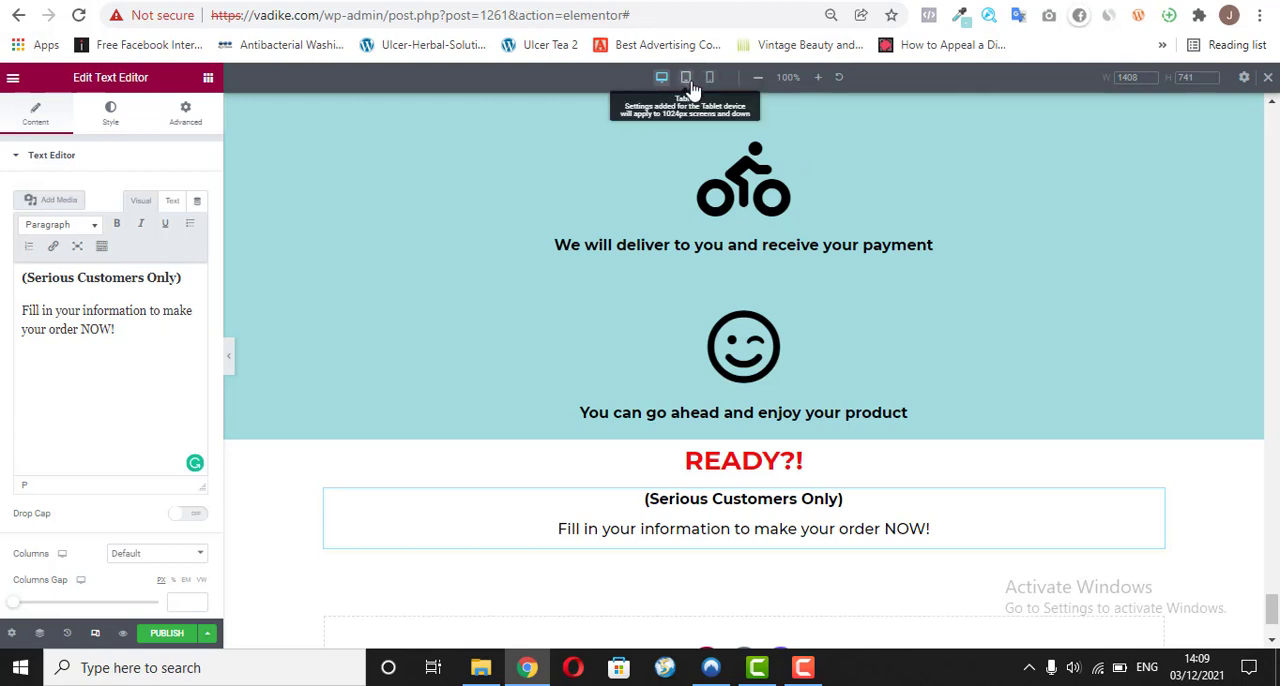
left_click(686, 78)
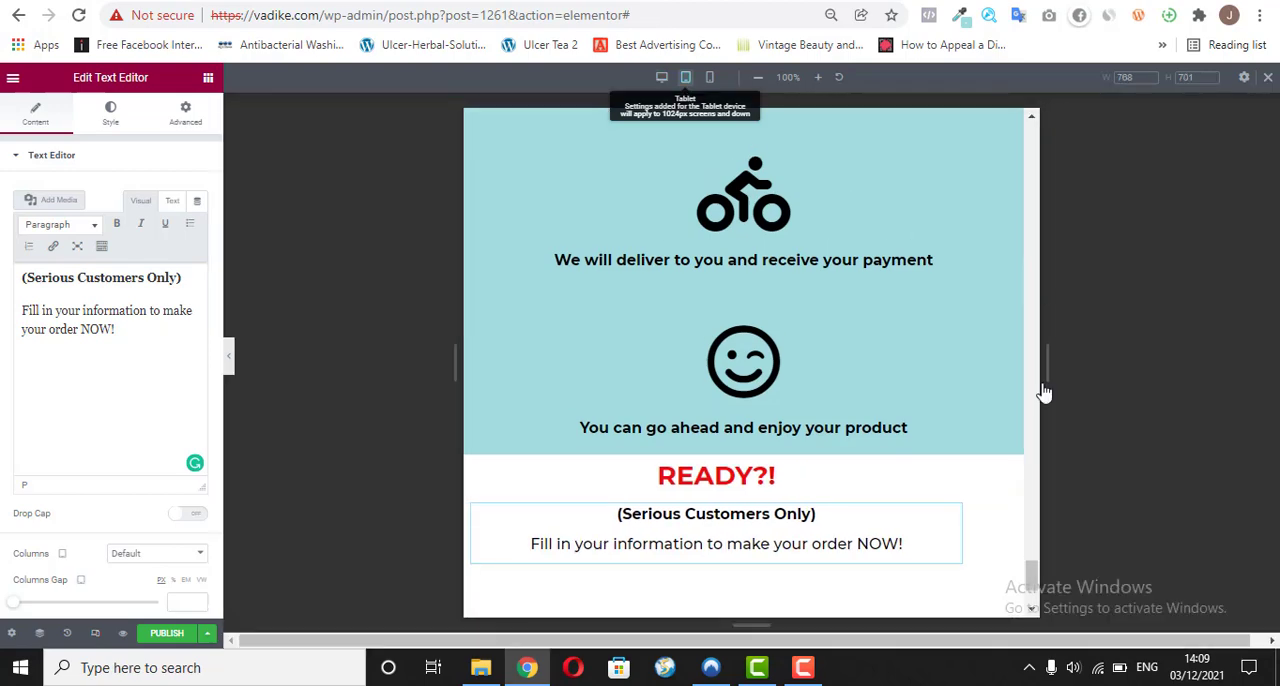
left_click_drag(1030, 574, 1031, 369)
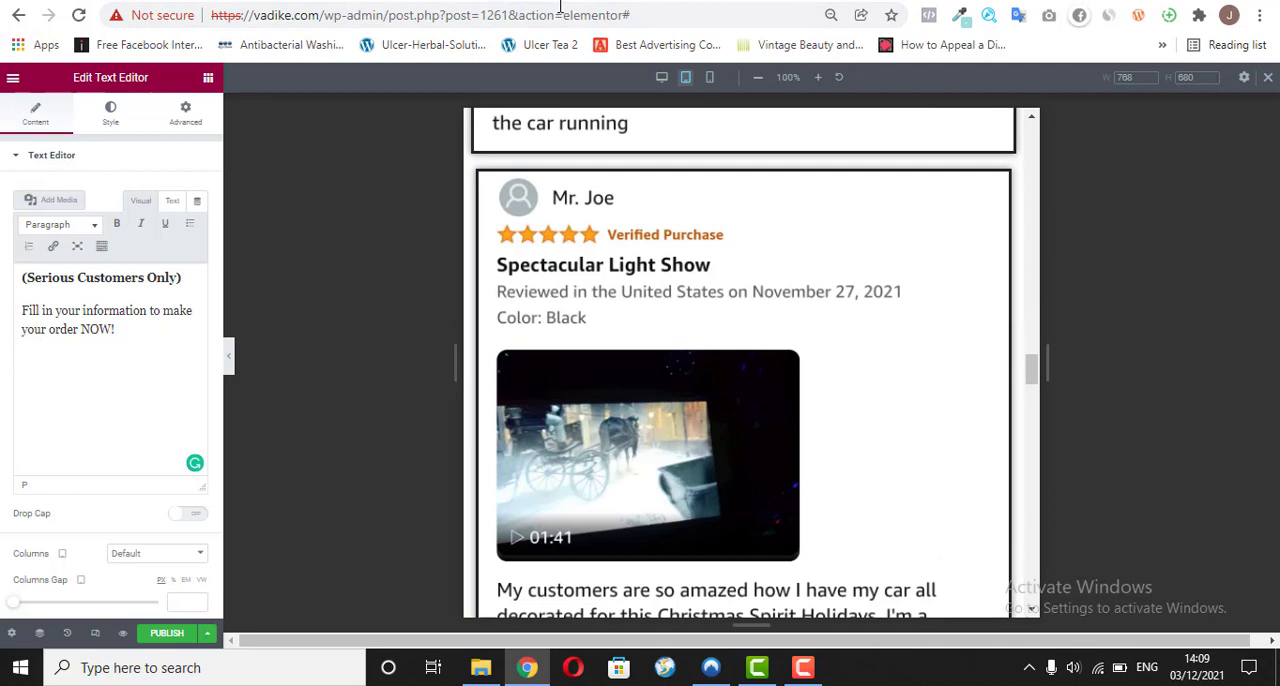
left_click(711, 78)
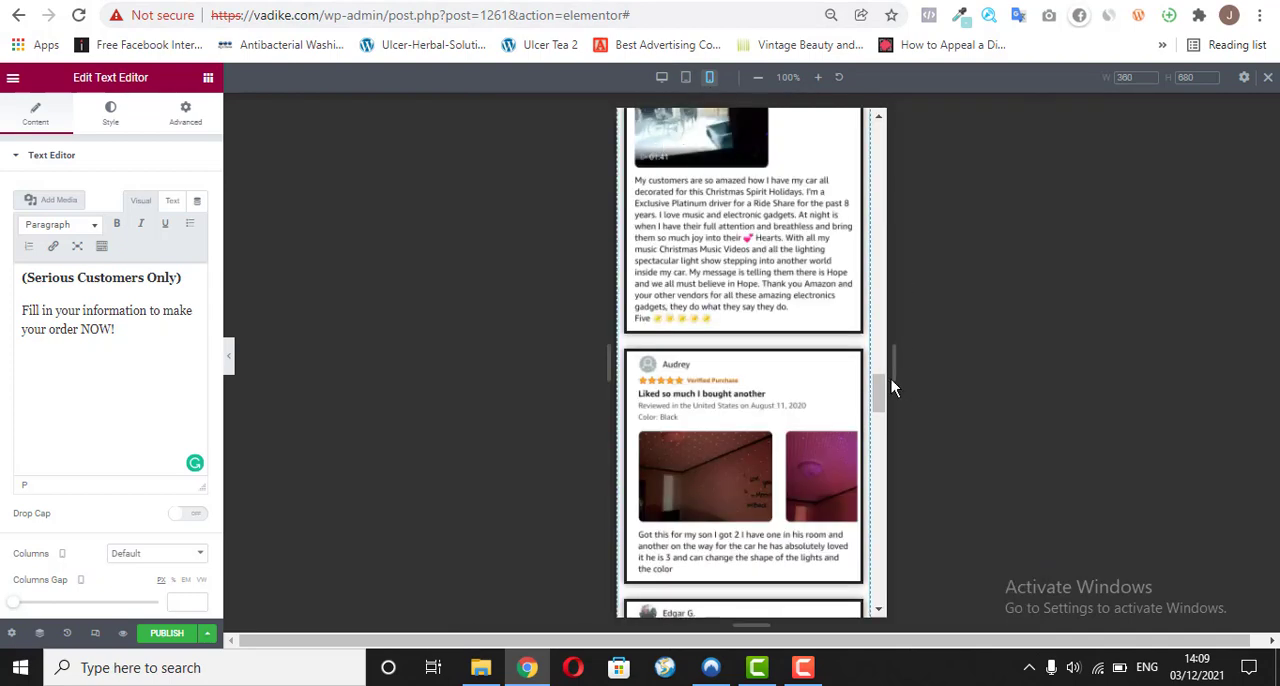
scroll(884, 386, "down", 15)
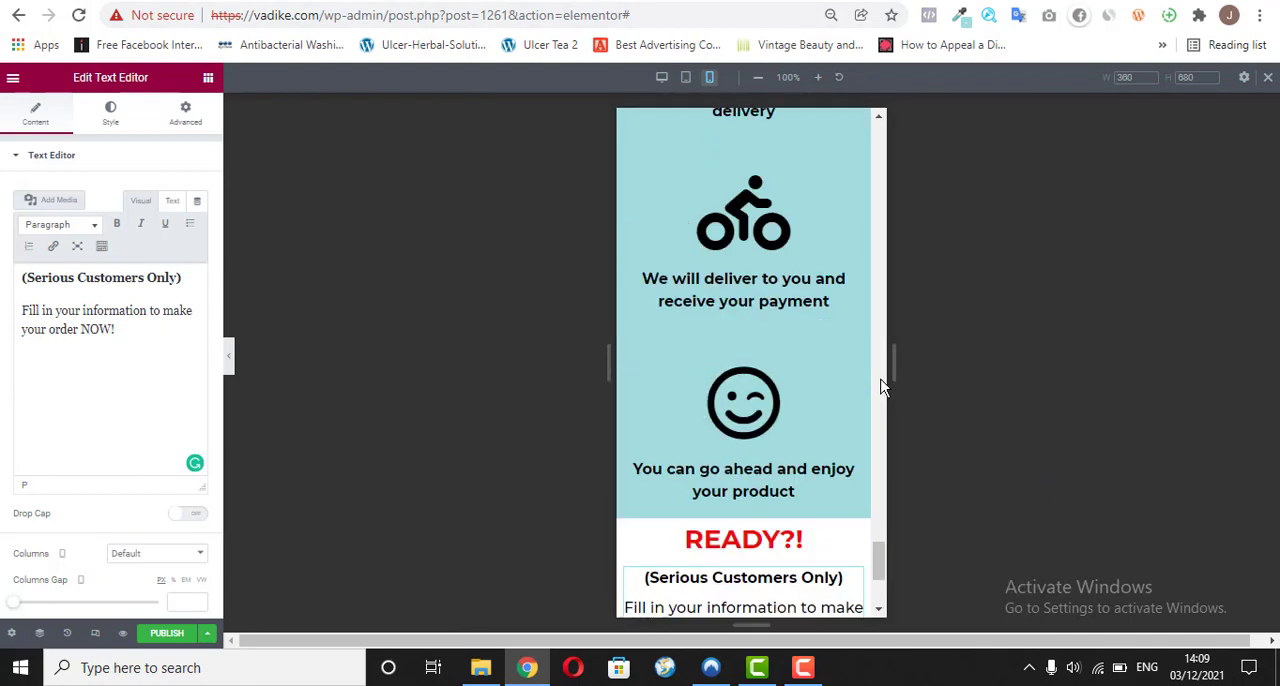
scroll(882, 450, "down", 2)
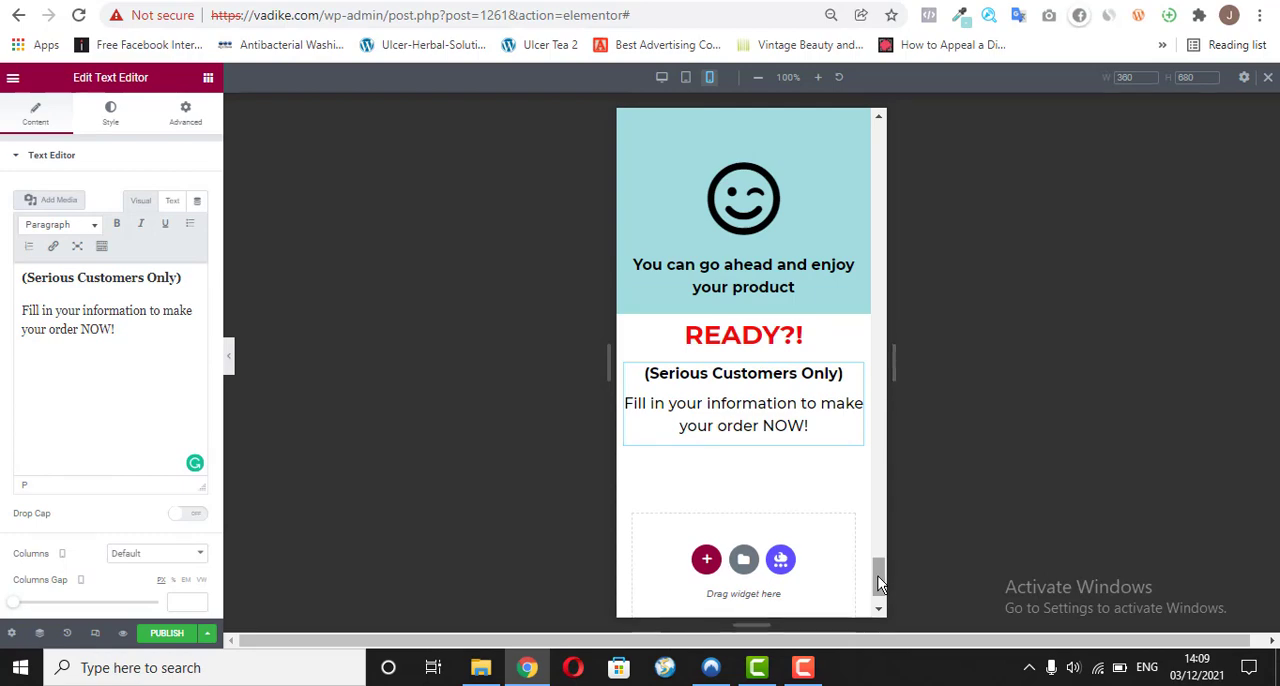
mouse_move(878, 576)
left_mouse_down()
mouse_move(892, 137)
mouse_move(876, 213)
mouse_move(866, 586)
left_mouse_up()
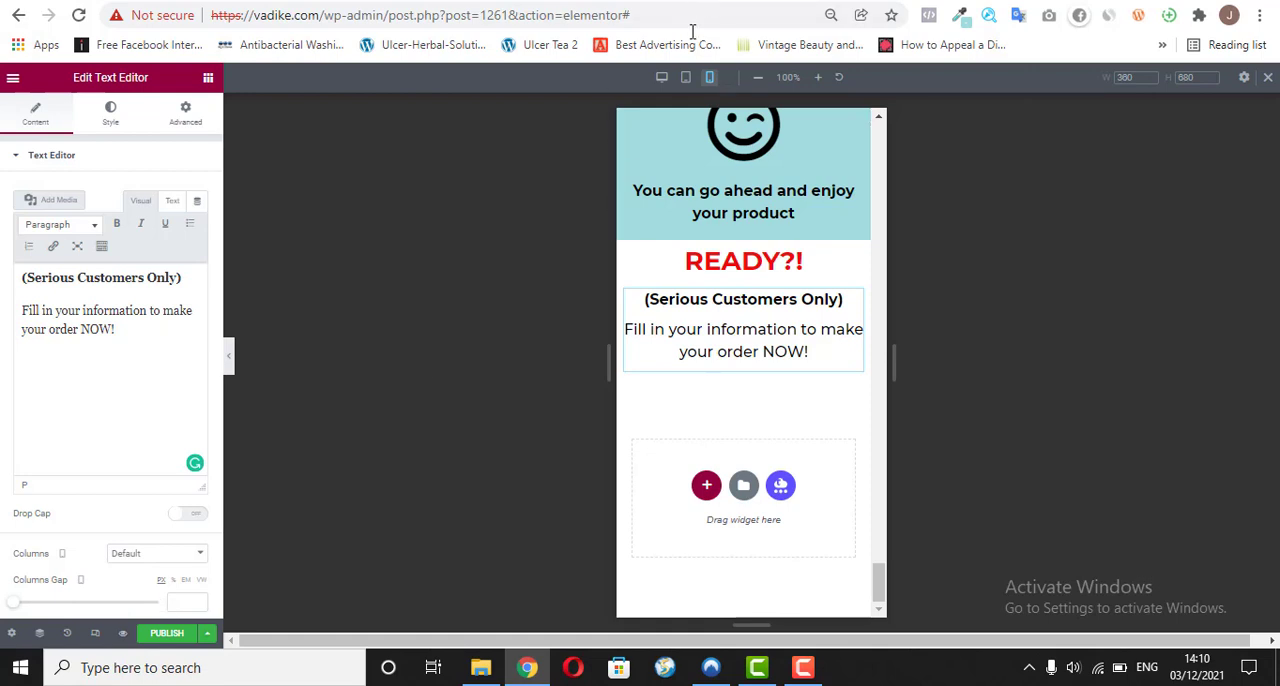
Step: Return to the desktop view and add a single-column section below the READY?! text
left_click(663, 80)
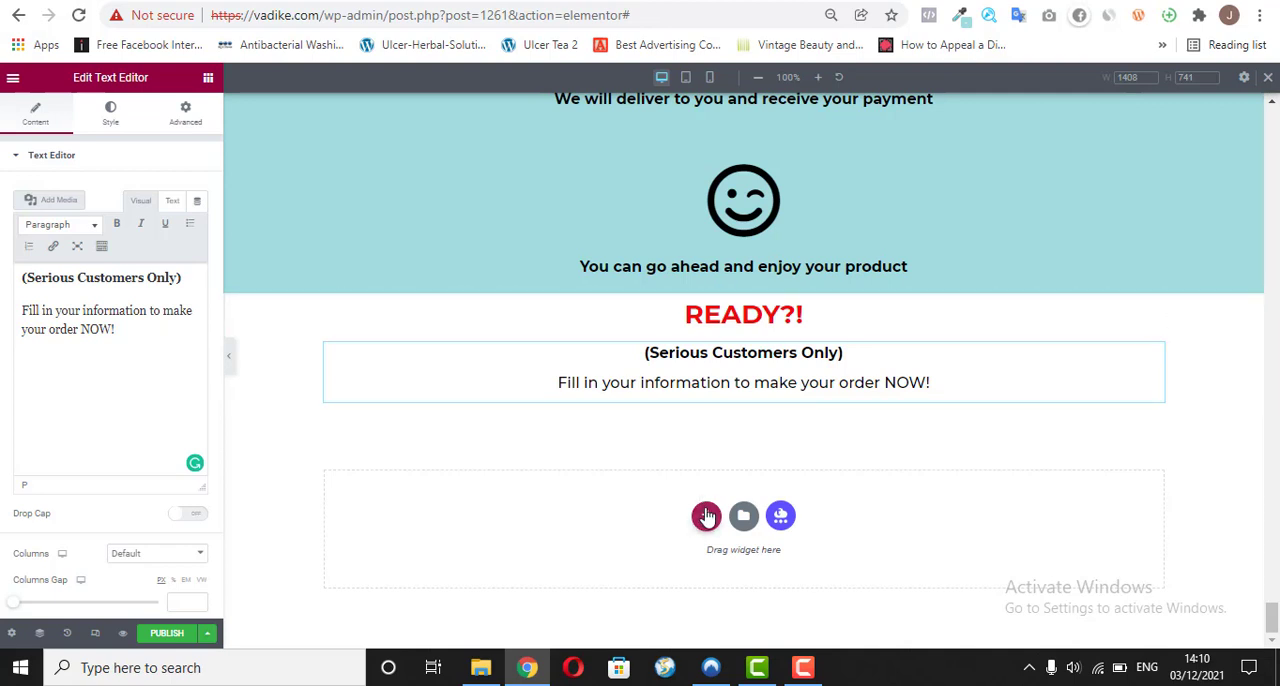
left_click(705, 516)
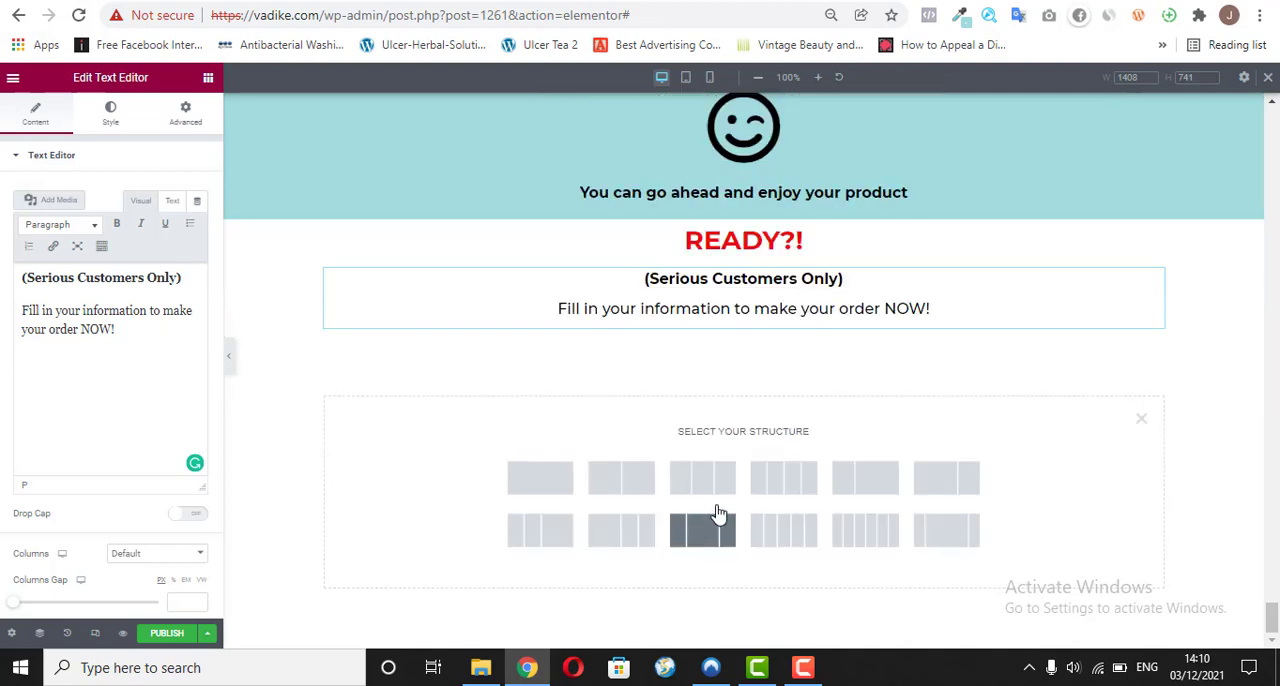
left_click(543, 476)
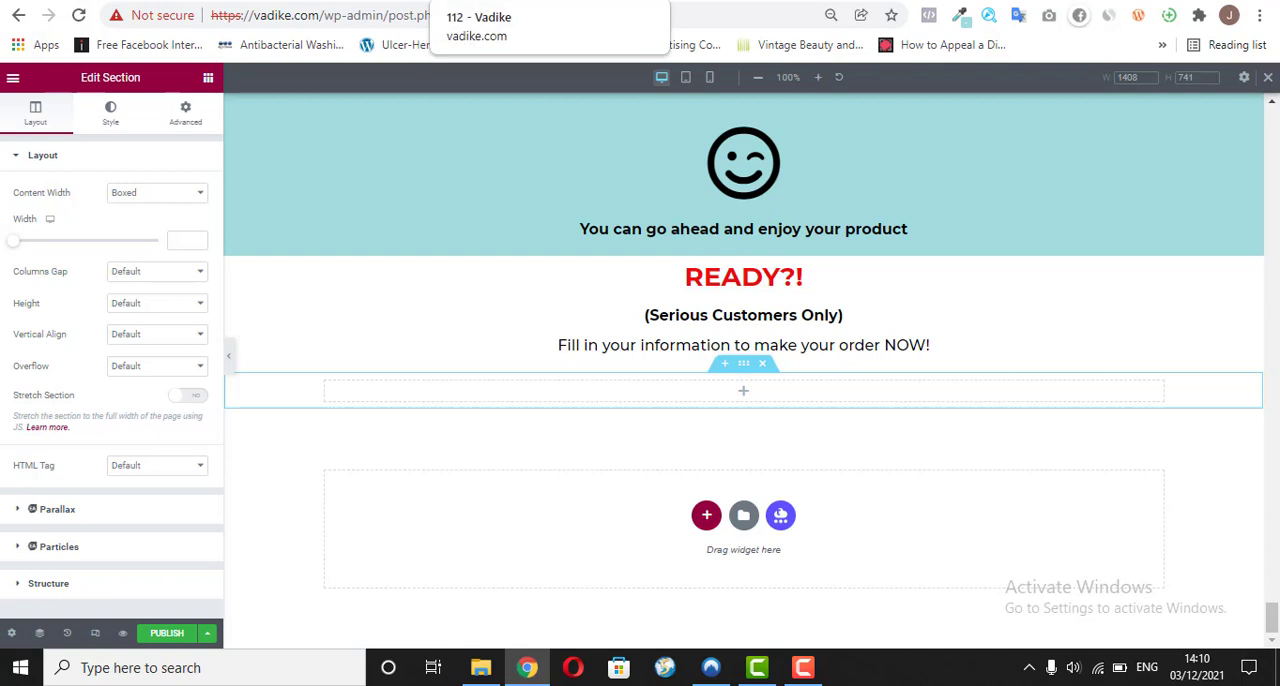
Step: Switch to the WordPress admin page, and go through the dashboard to the list of installed plugins
left_click(395, 1)
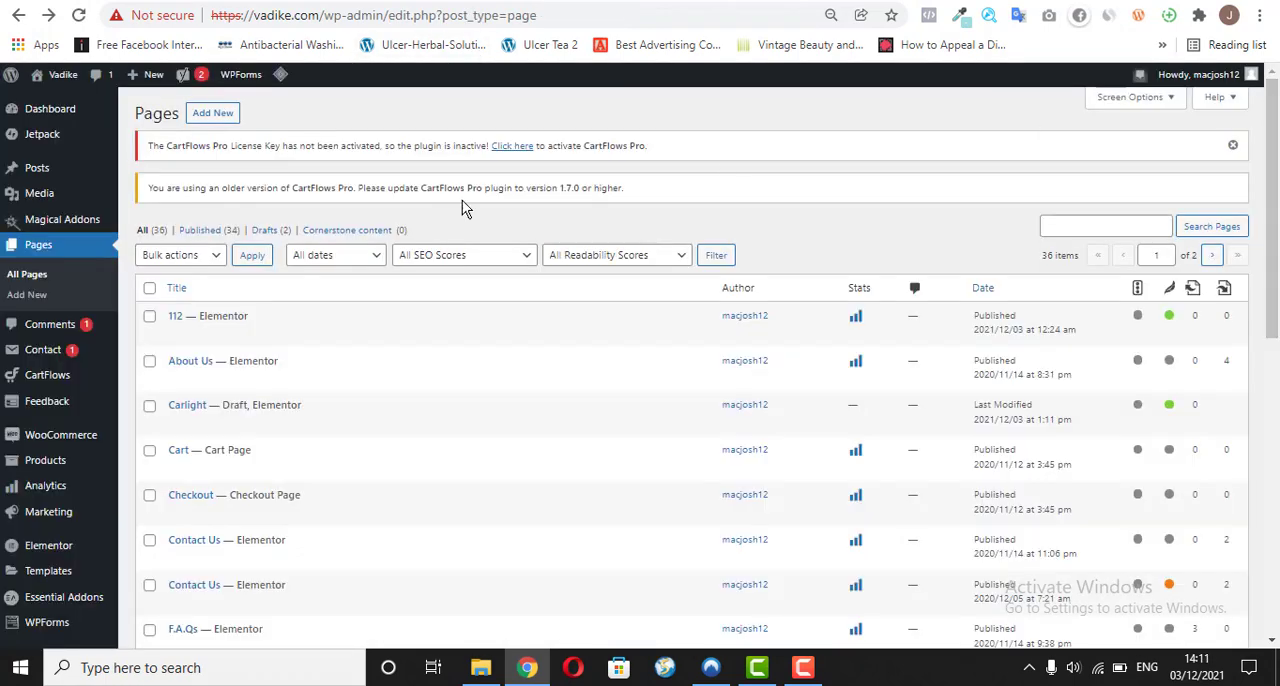
left_click(81, 122)
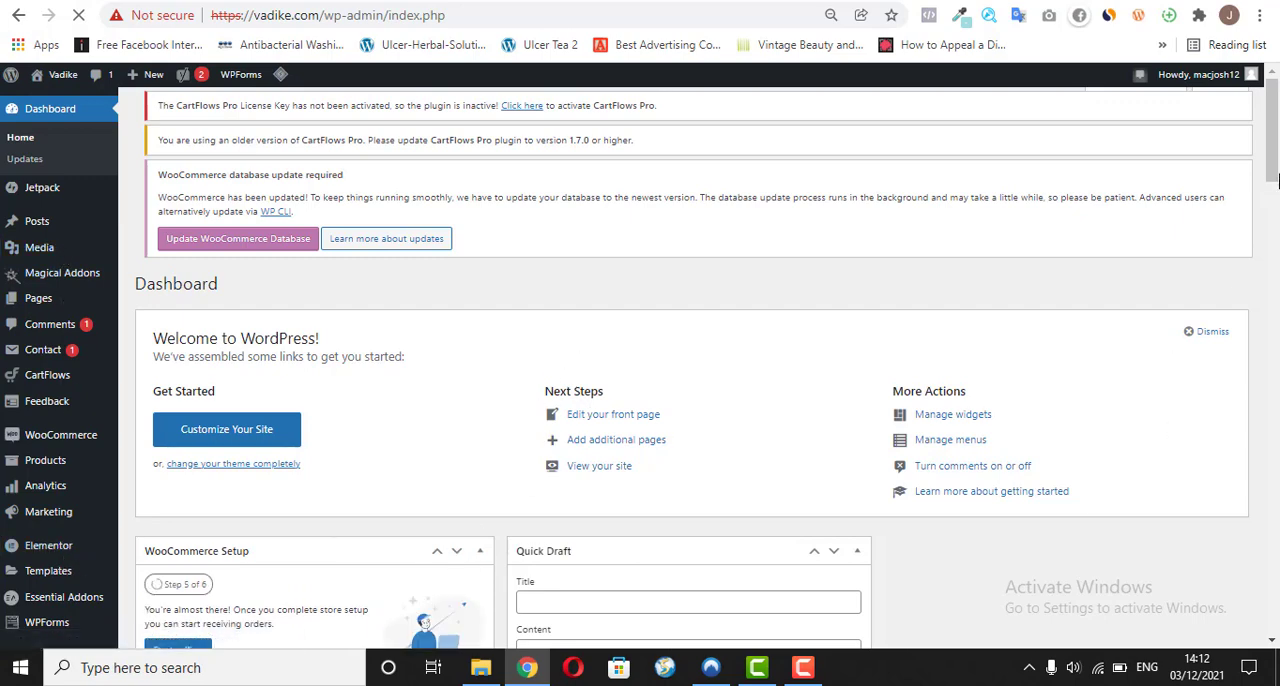
mouse_move(1274, 148)
left_mouse_down()
mouse_move(1273, 205)
mouse_move(1274, 155)
left_mouse_up()
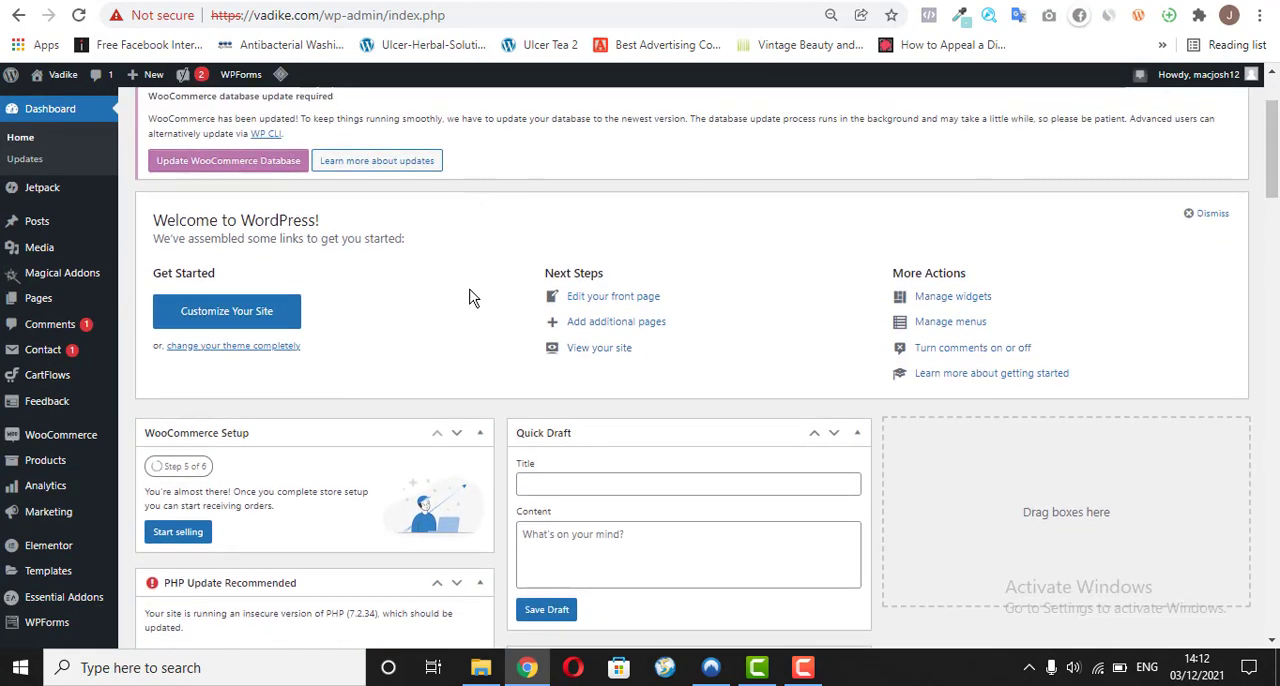
mouse_move(72, 584)
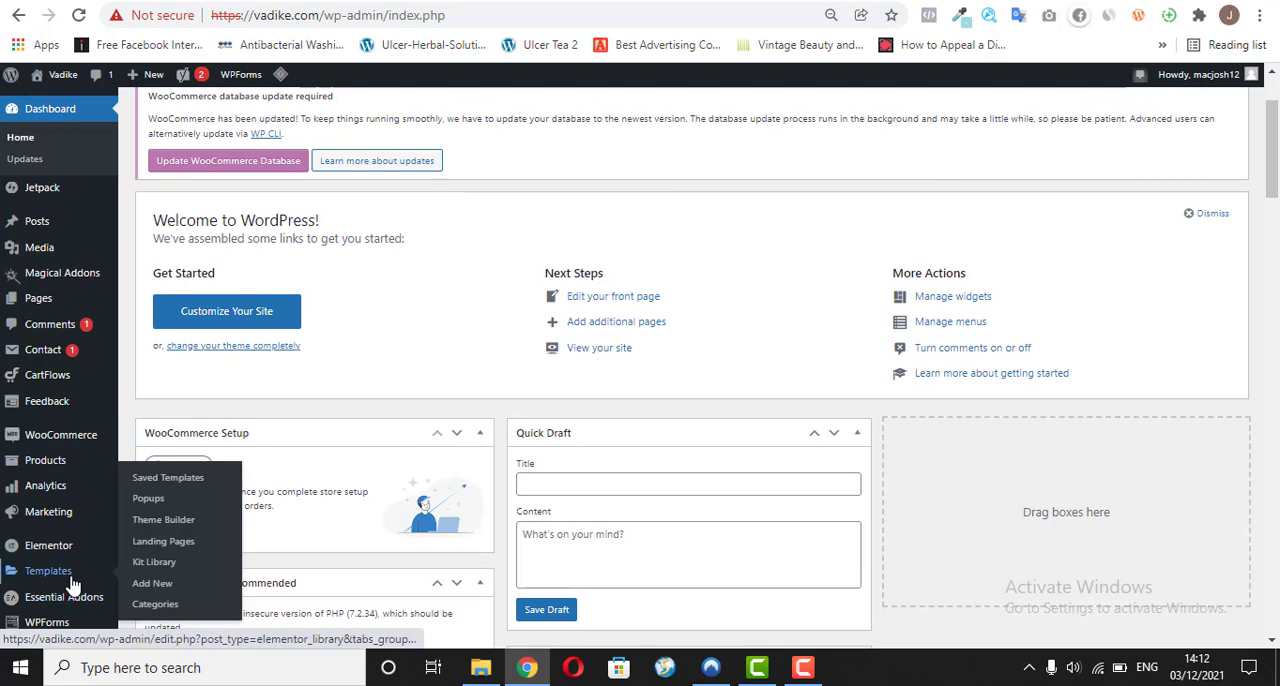
scroll(72, 584, "down", 5)
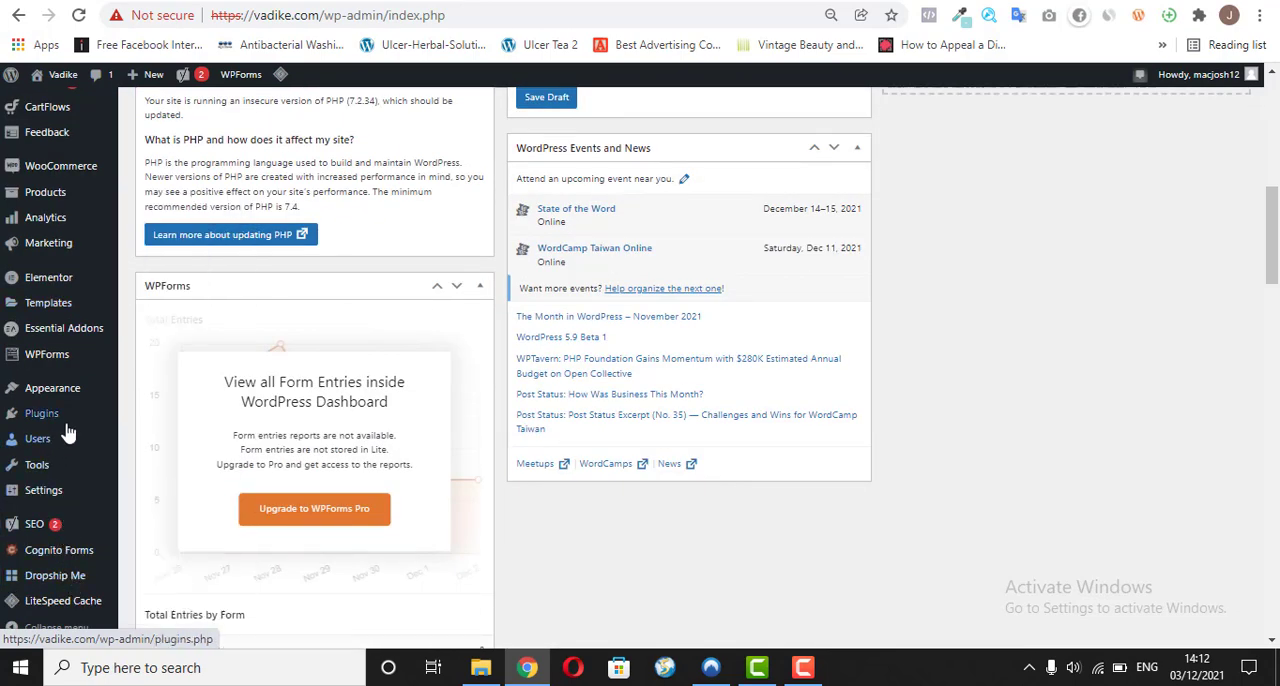
mouse_move(60, 418)
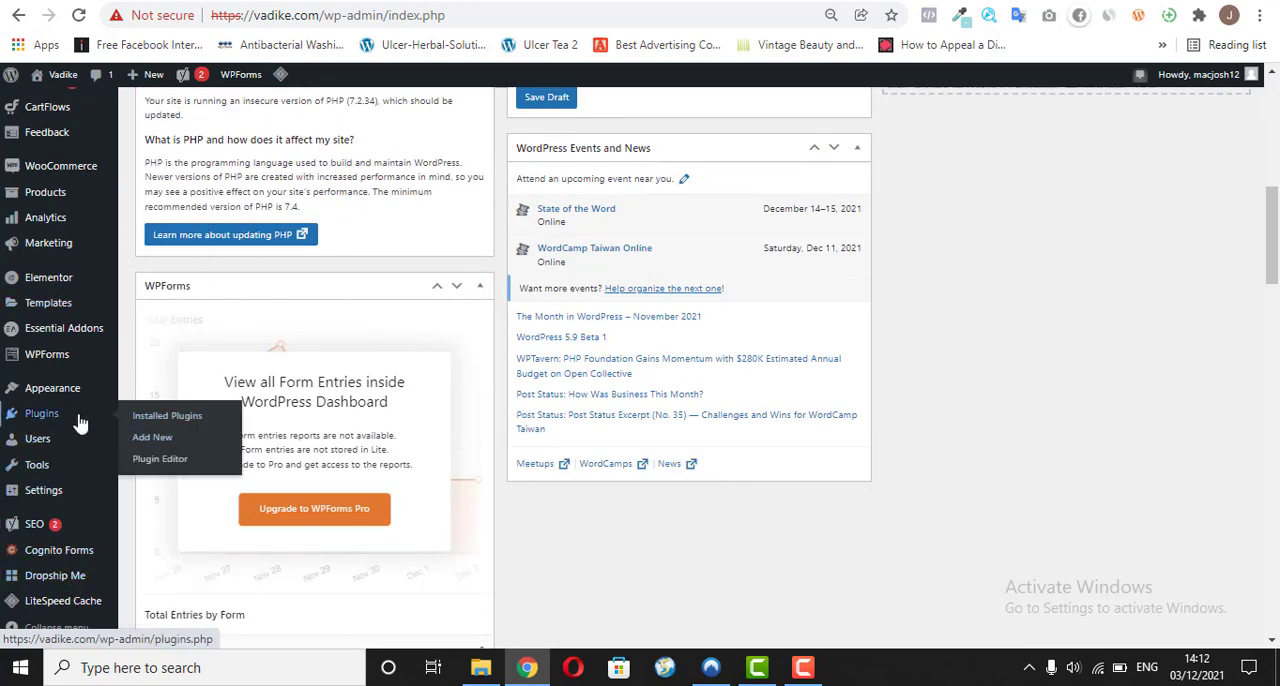
left_click(80, 424)
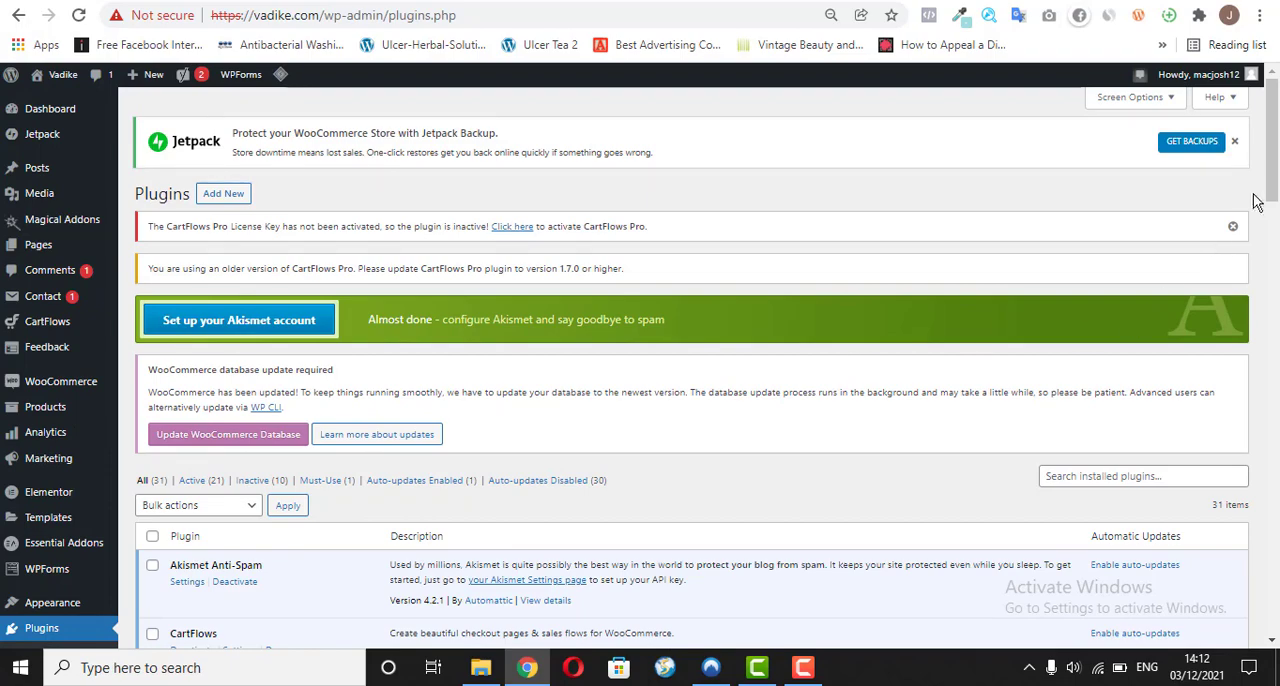
Step: Start adding a new plugin and search the plugin directory for "cognito"
mouse_move(1273, 110)
left_mouse_down()
mouse_move(1274, 172)
mouse_move(1272, 102)
left_mouse_up()
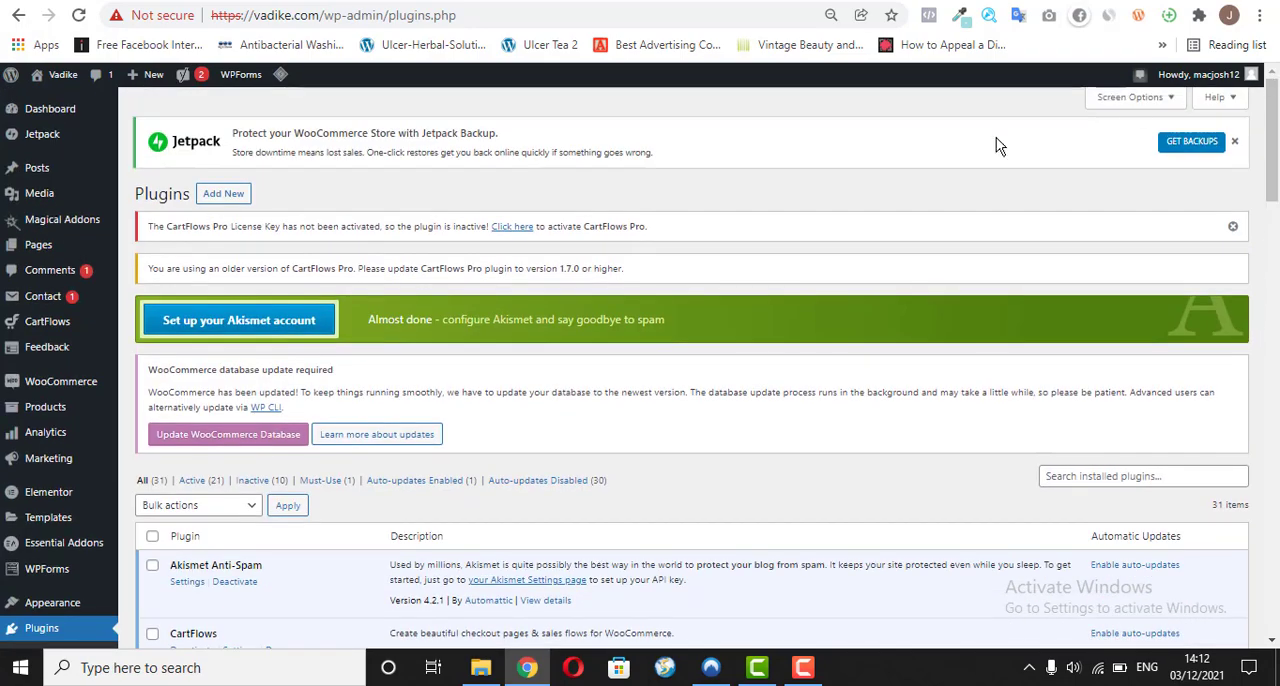
left_click(232, 200)
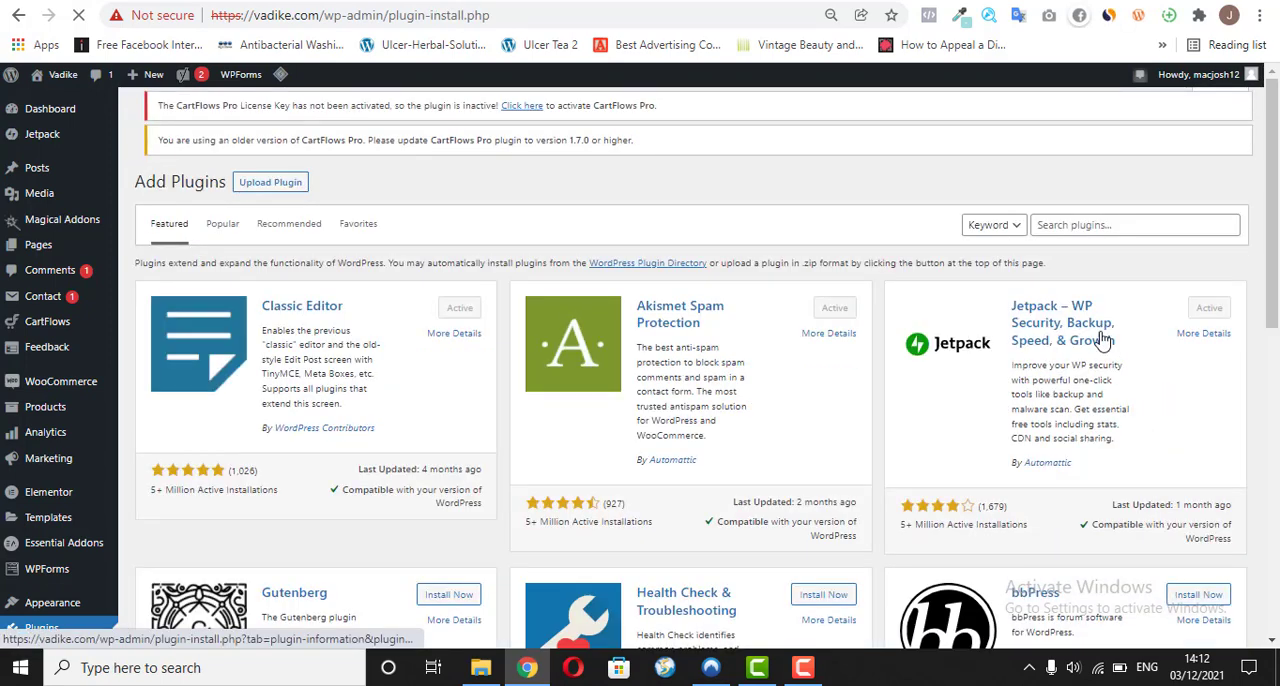
left_click(1130, 237)
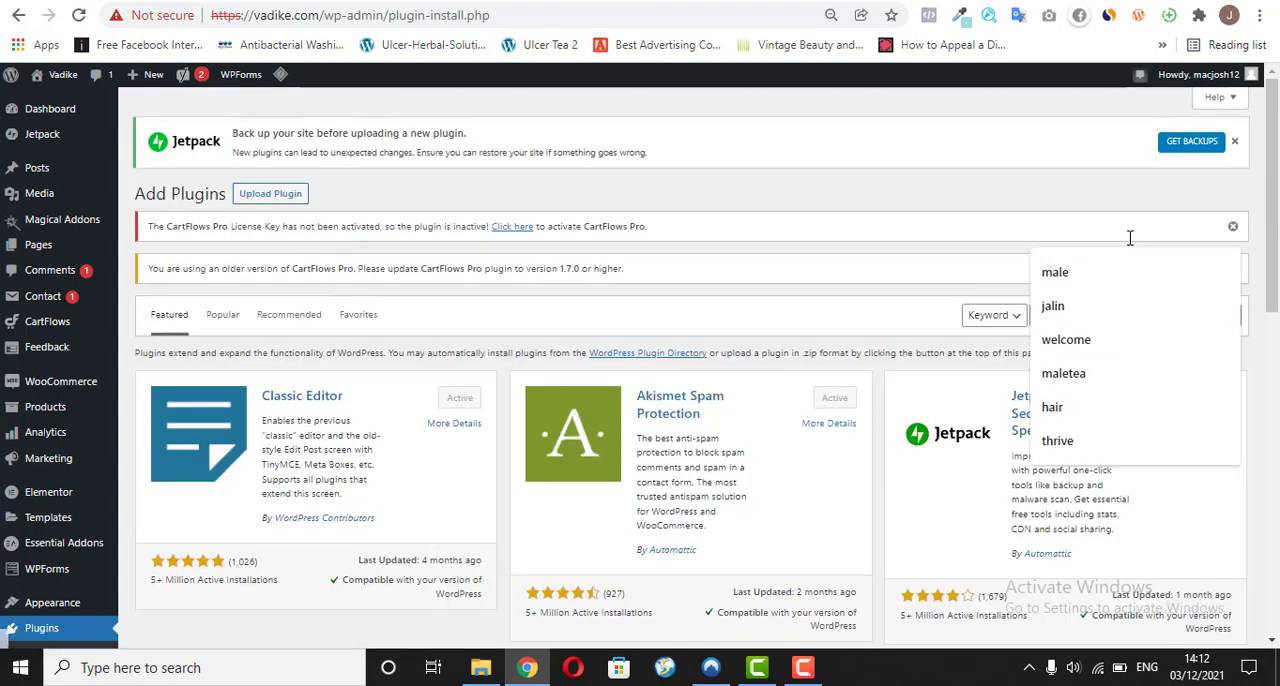
type("cogni")
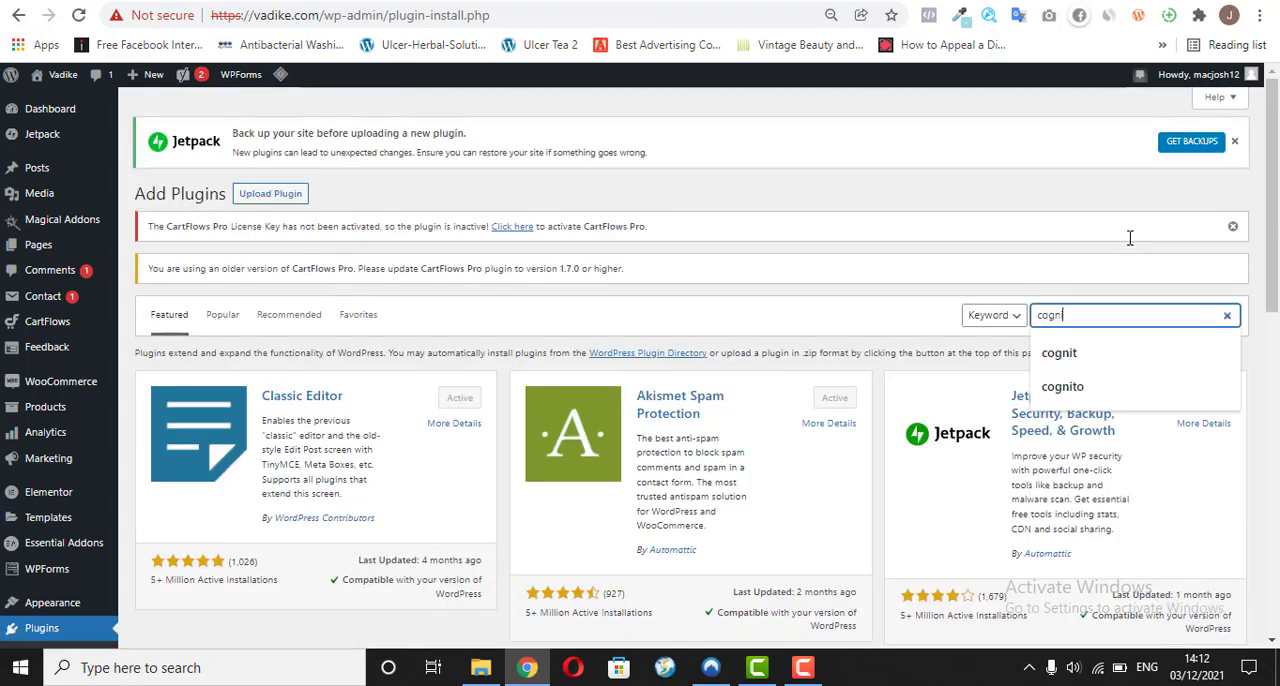
type("to")
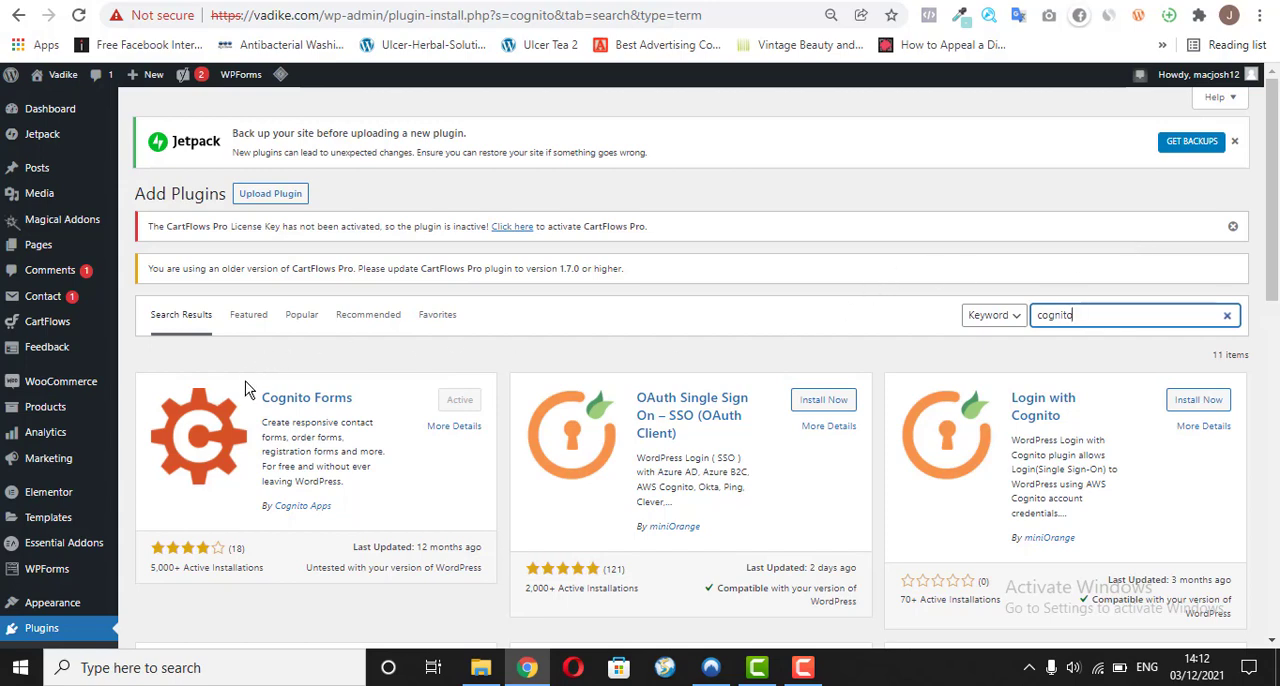
Step: Open the details of the Cognito Forms plugin and close them again
left_click_drag(247, 396, 285, 392)
left_click(285, 390)
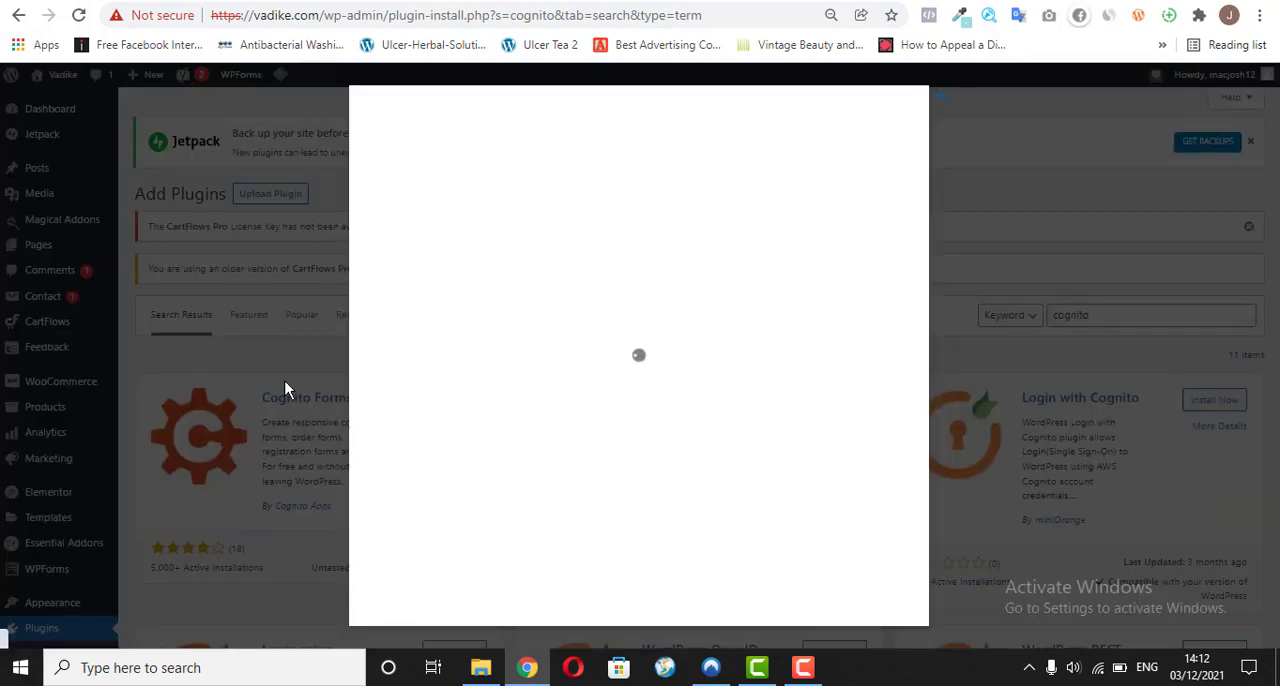
left_click(1059, 214)
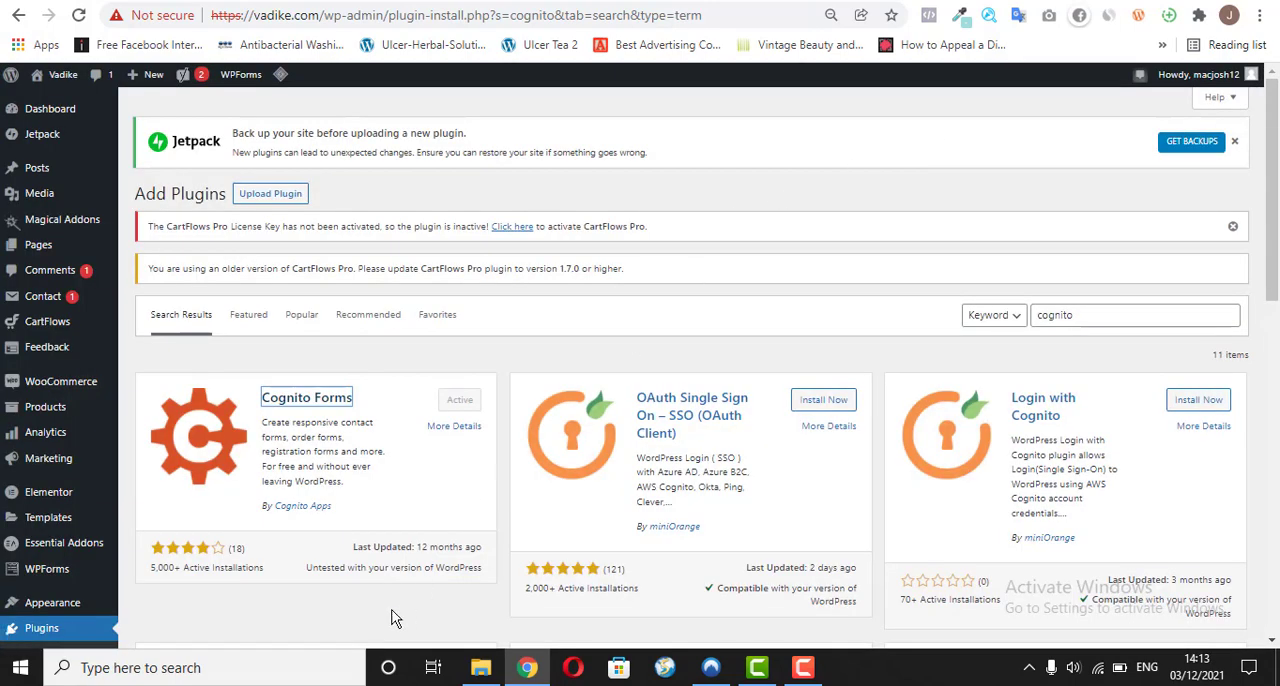
Step: Search the plugin directory for "wpform" and look through the results
left_click(1228, 316)
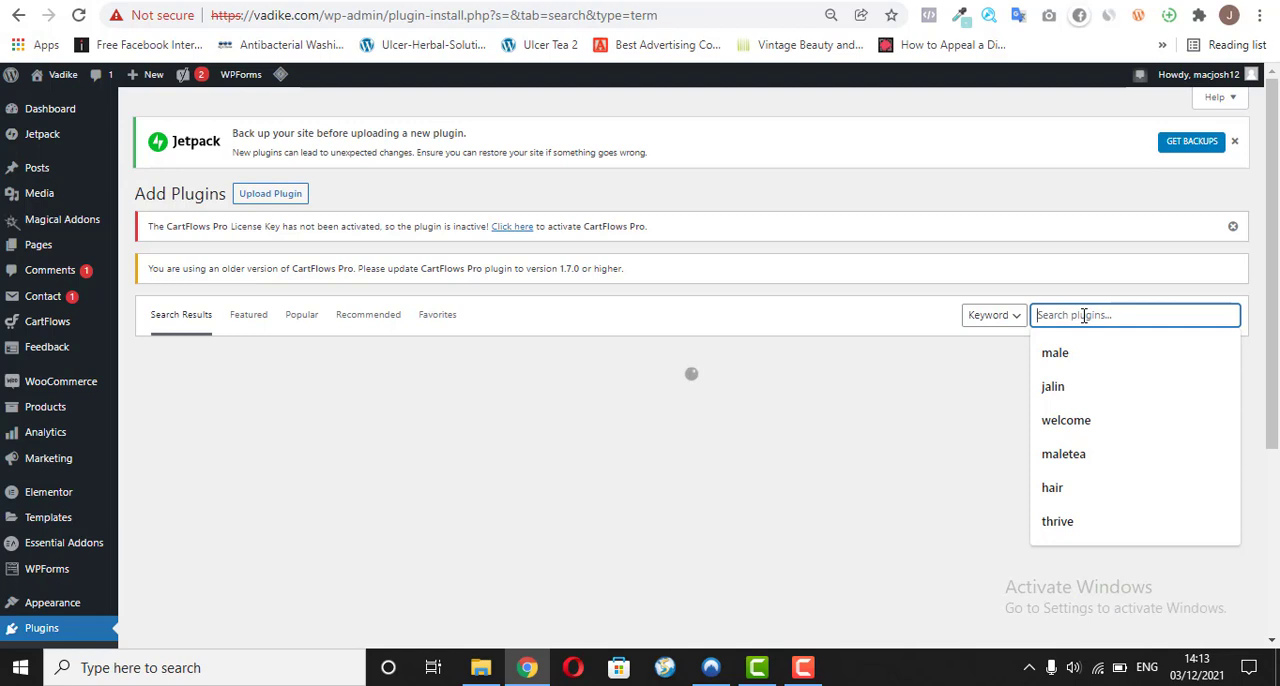
type("wpform")
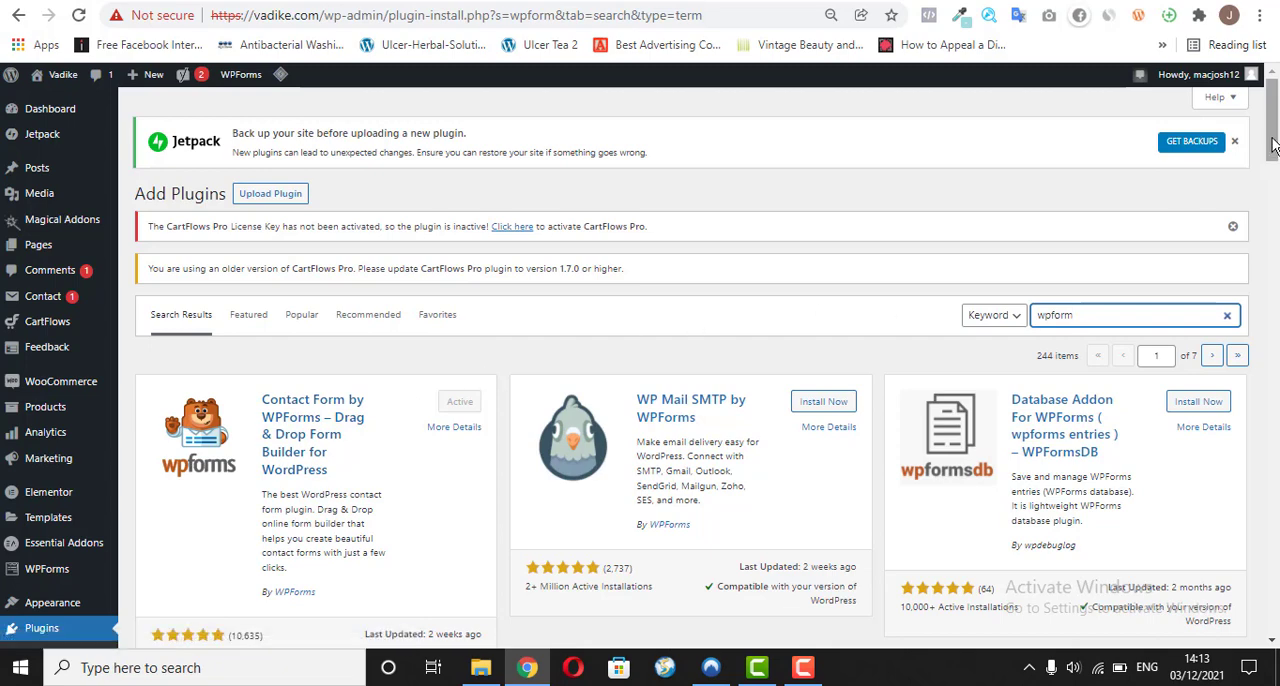
mouse_move(1274, 140)
left_mouse_down()
mouse_move(1275, 178)
mouse_move(1275, 147)
left_mouse_up()
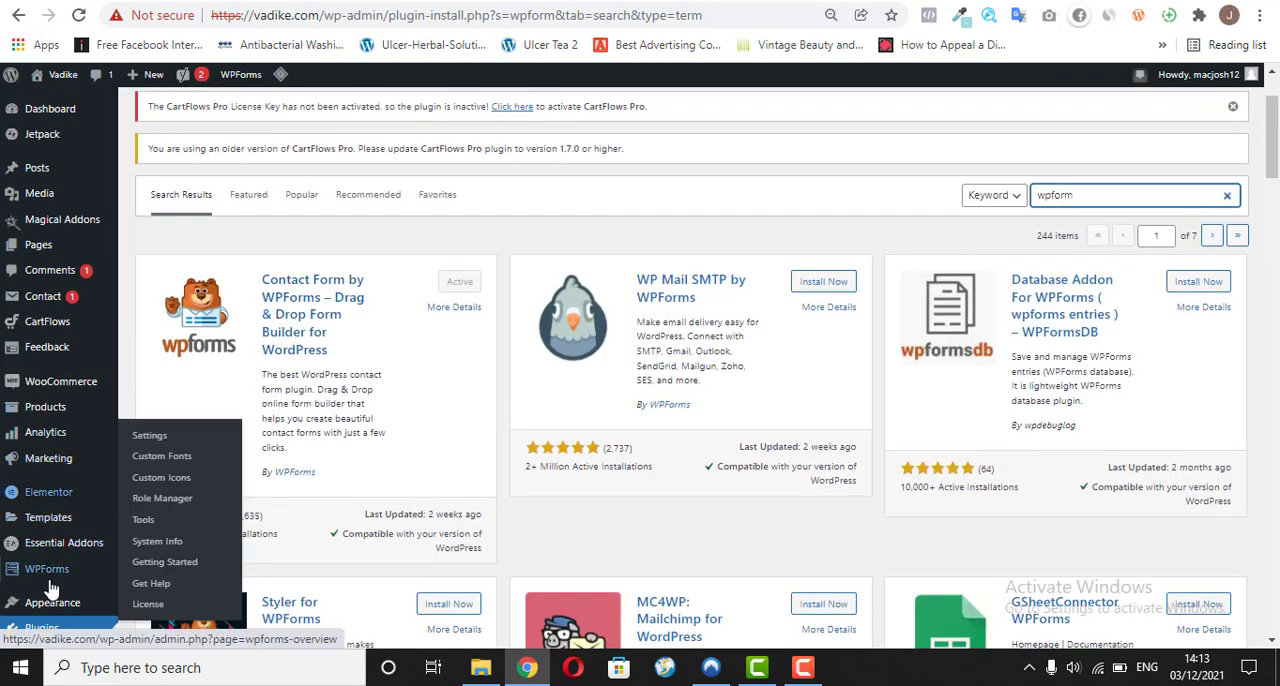
Step: Create a new form in WPForms from the Simple Contact Form template
mouse_move(14, 572)
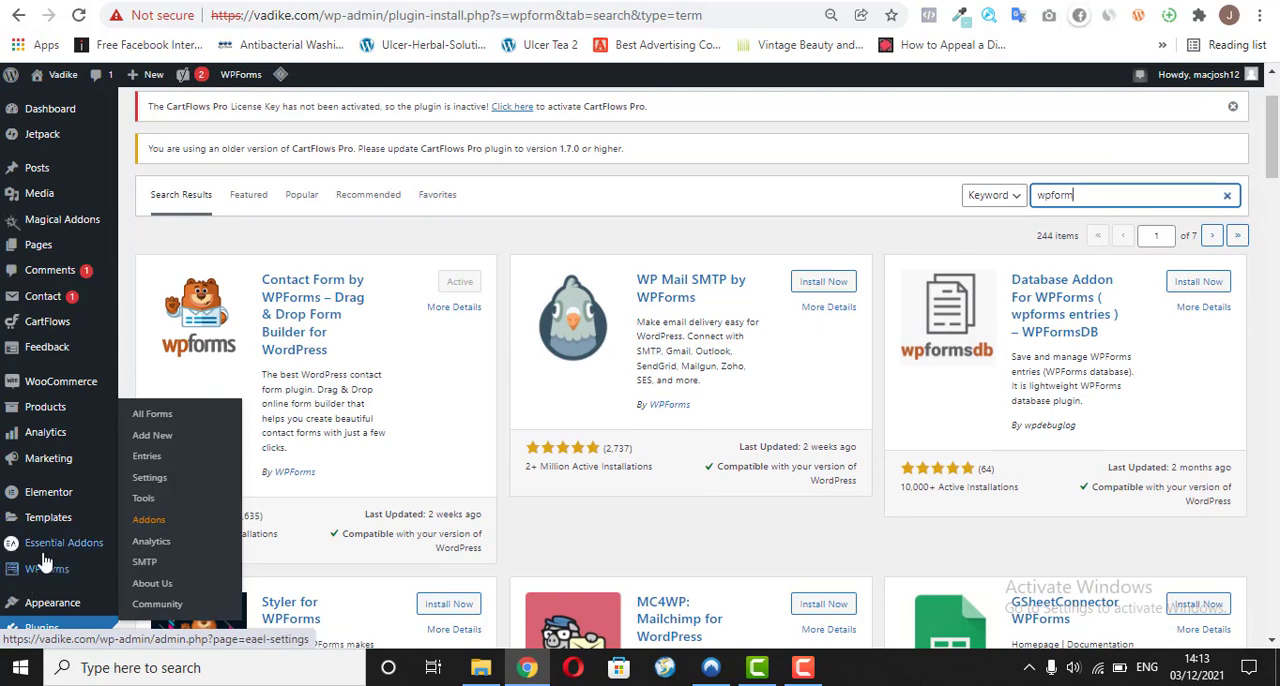
left_click(30, 580)
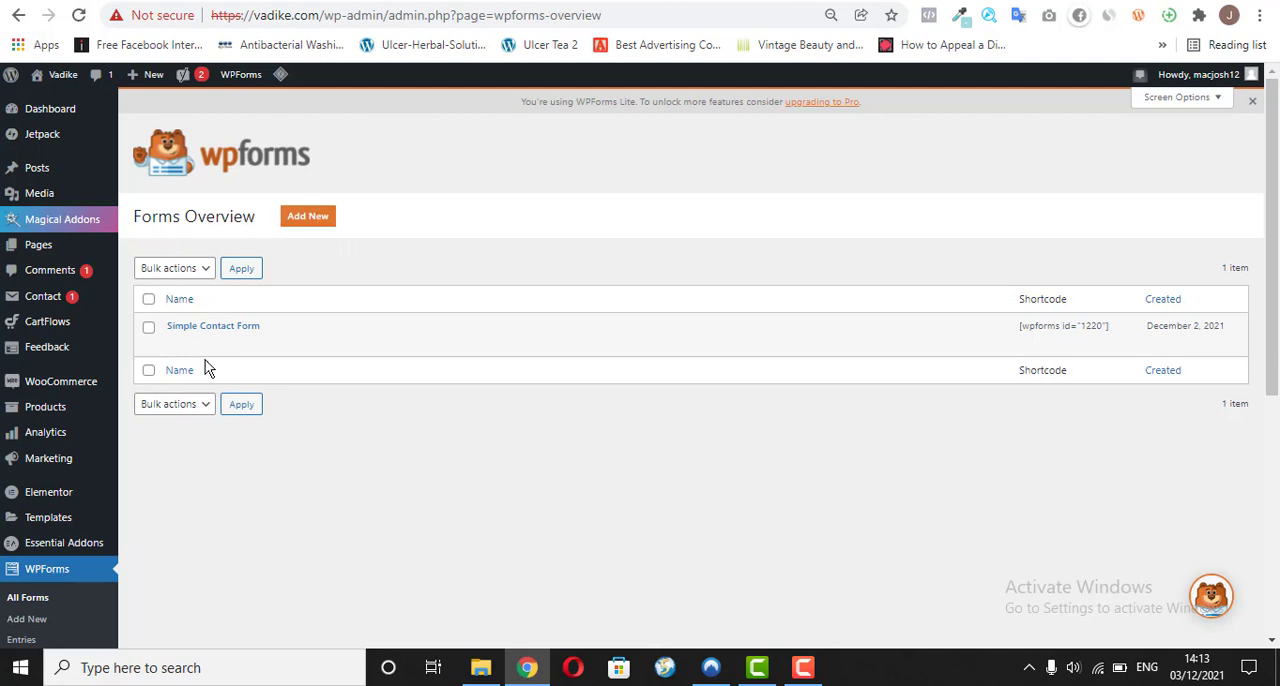
left_click(295, 226)
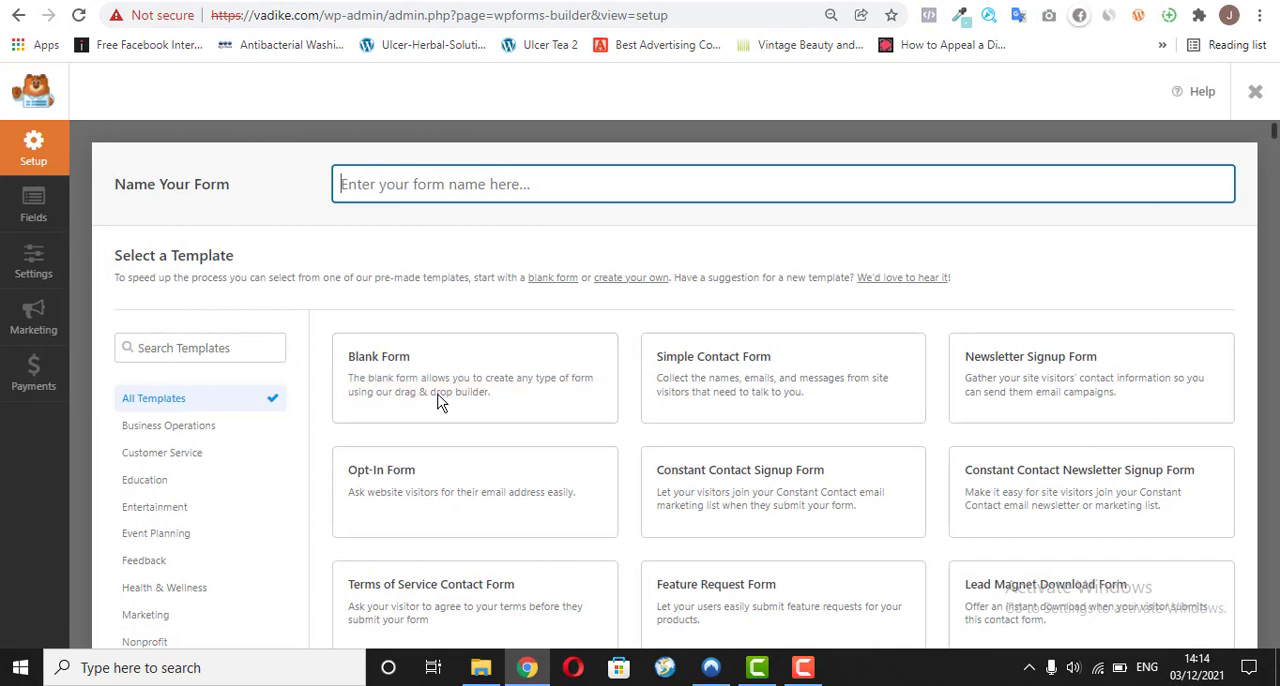
mouse_move(445, 340)
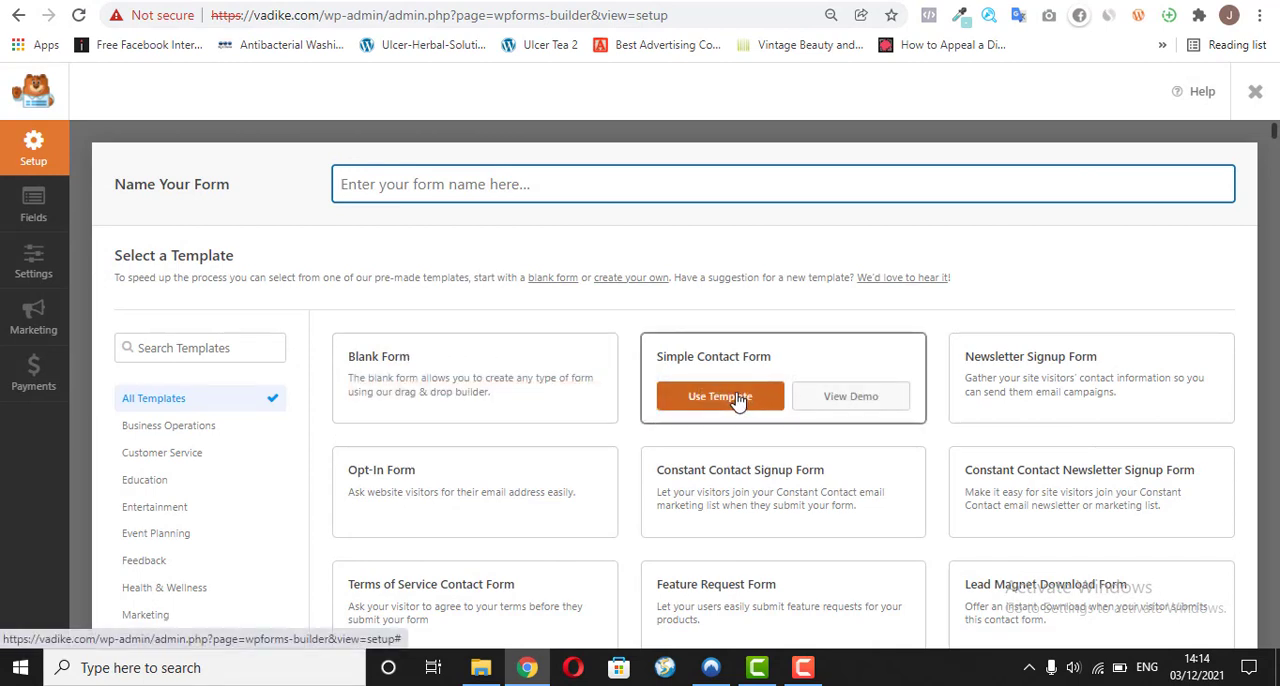
left_click(737, 398)
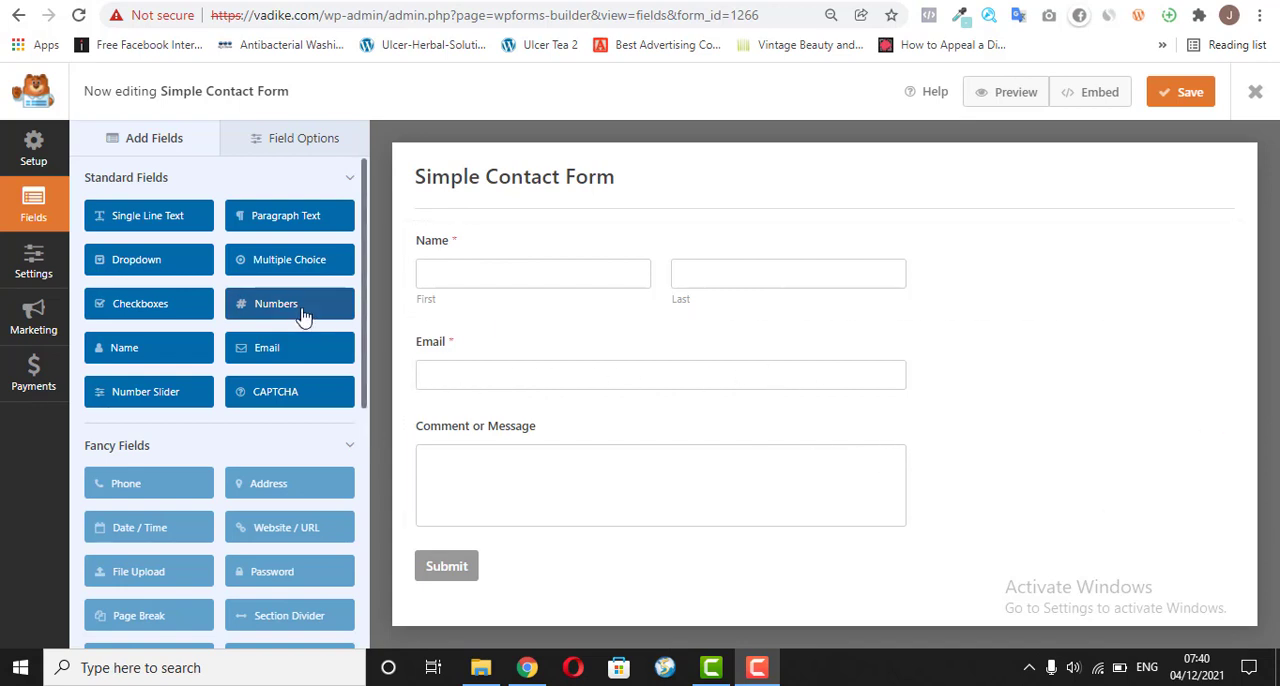
Step: Add a Numbers field to the form between the Email and Comment or Message fields
left_click(159, 138)
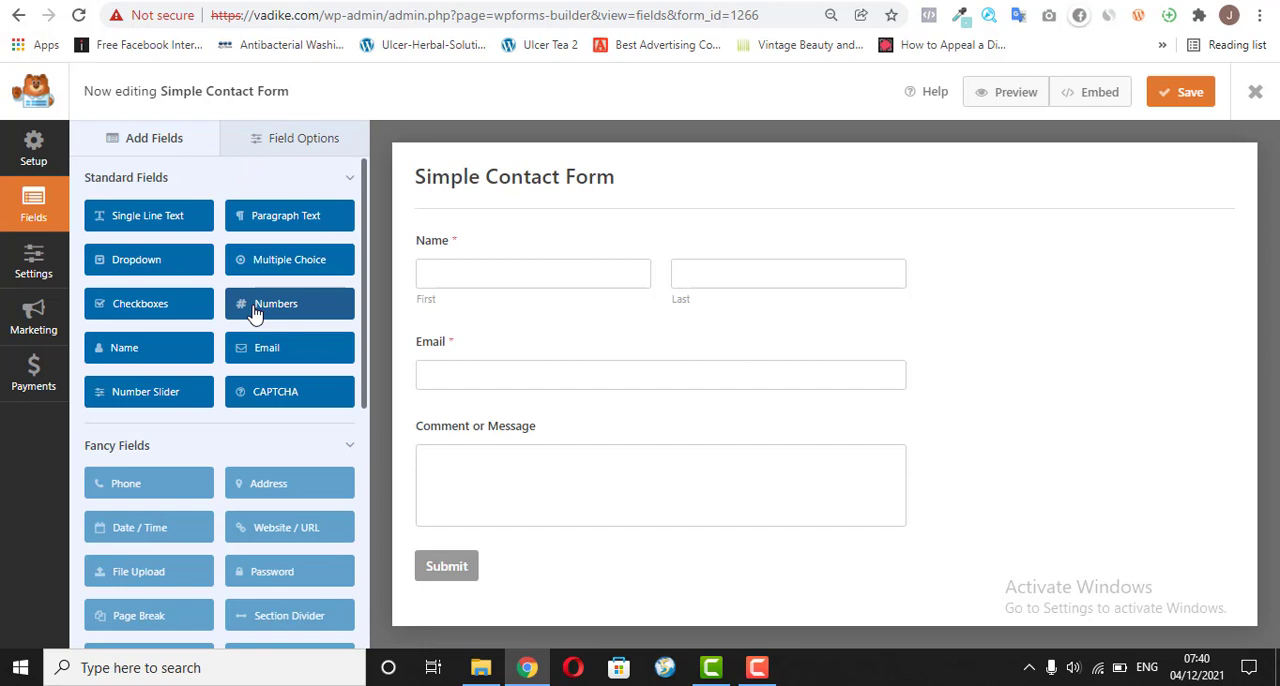
left_click_drag(255, 313, 424, 431)
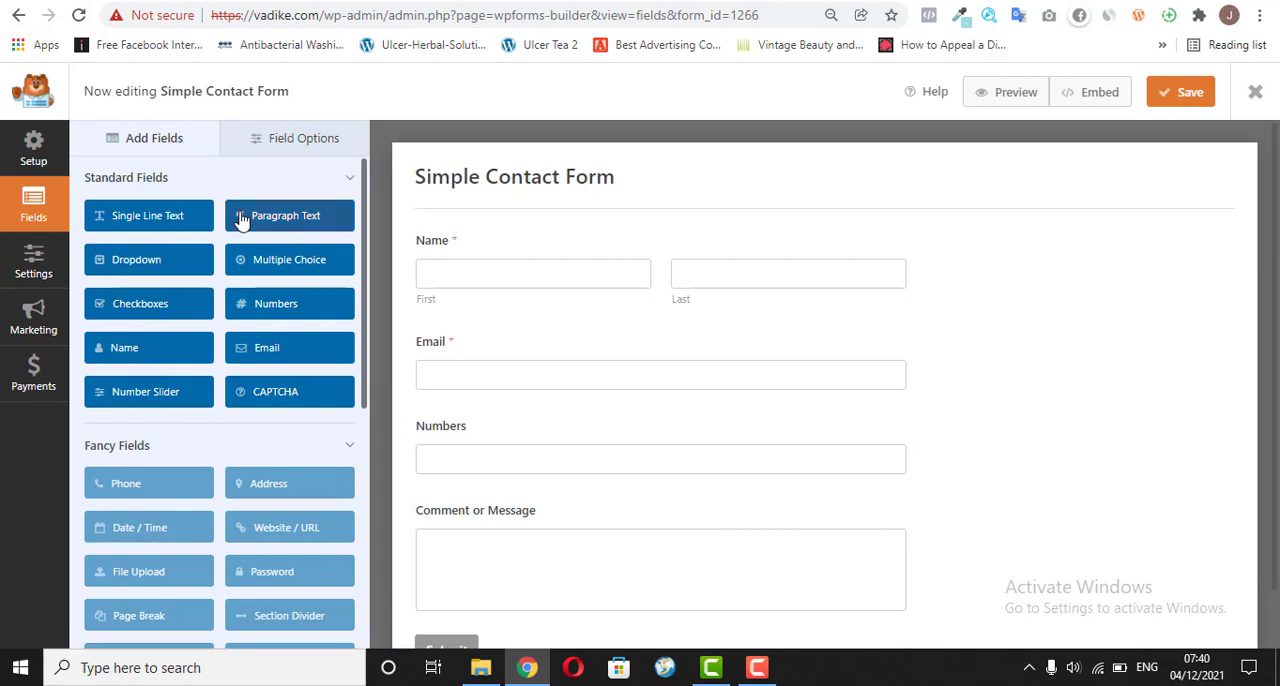
left_click_drag(242, 215, 394, 489)
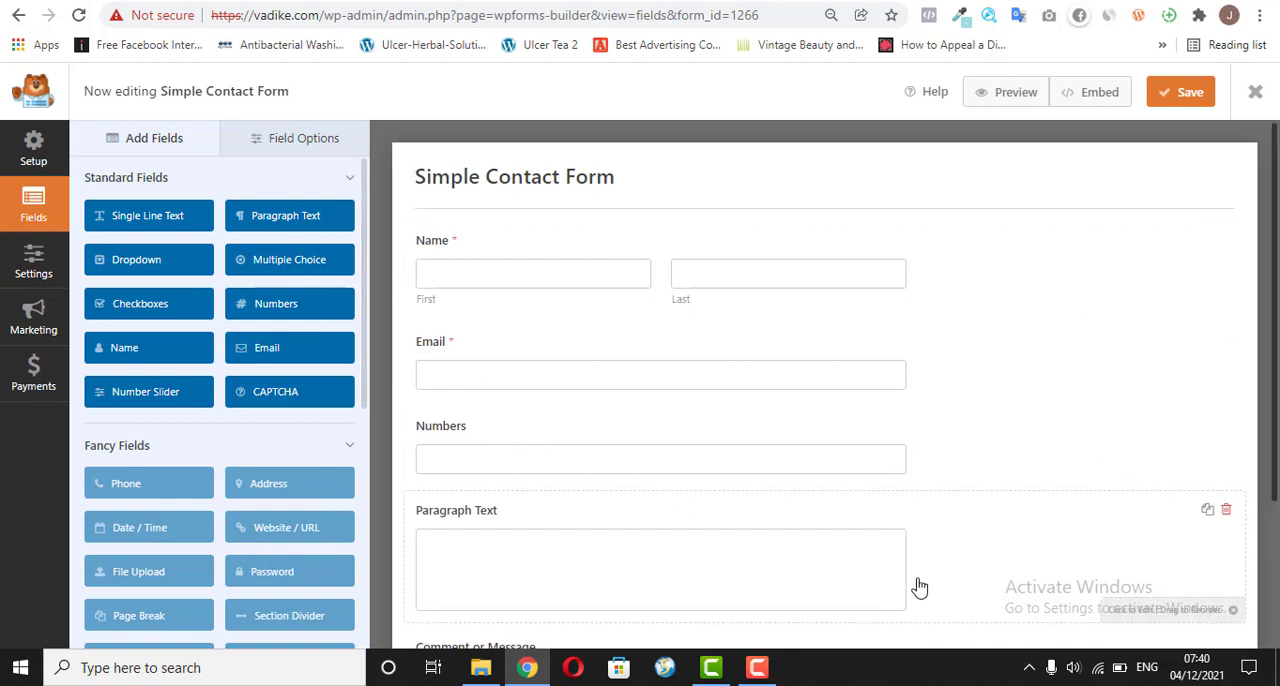
left_click(1226, 512)
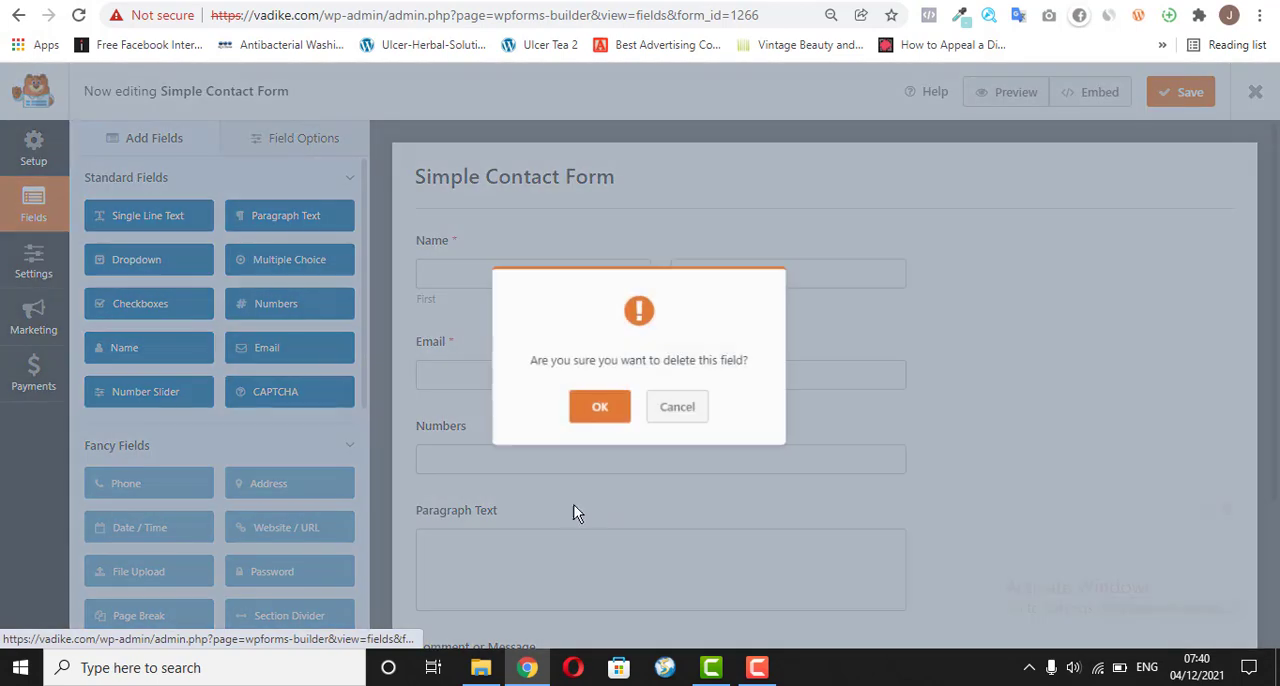
left_click(601, 406)
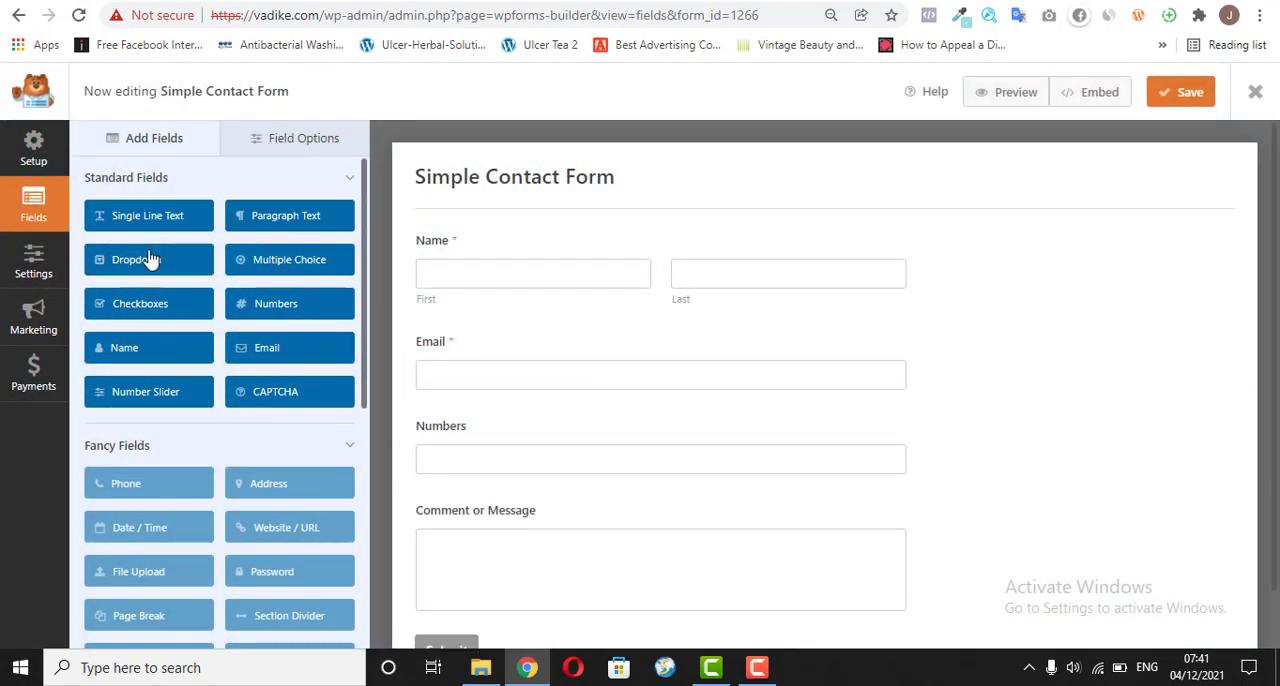
Step: Add a Single Line Text field below Numbers, followed by a Multiple Choice field above Comment or Message
left_click_drag(148, 224, 532, 514)
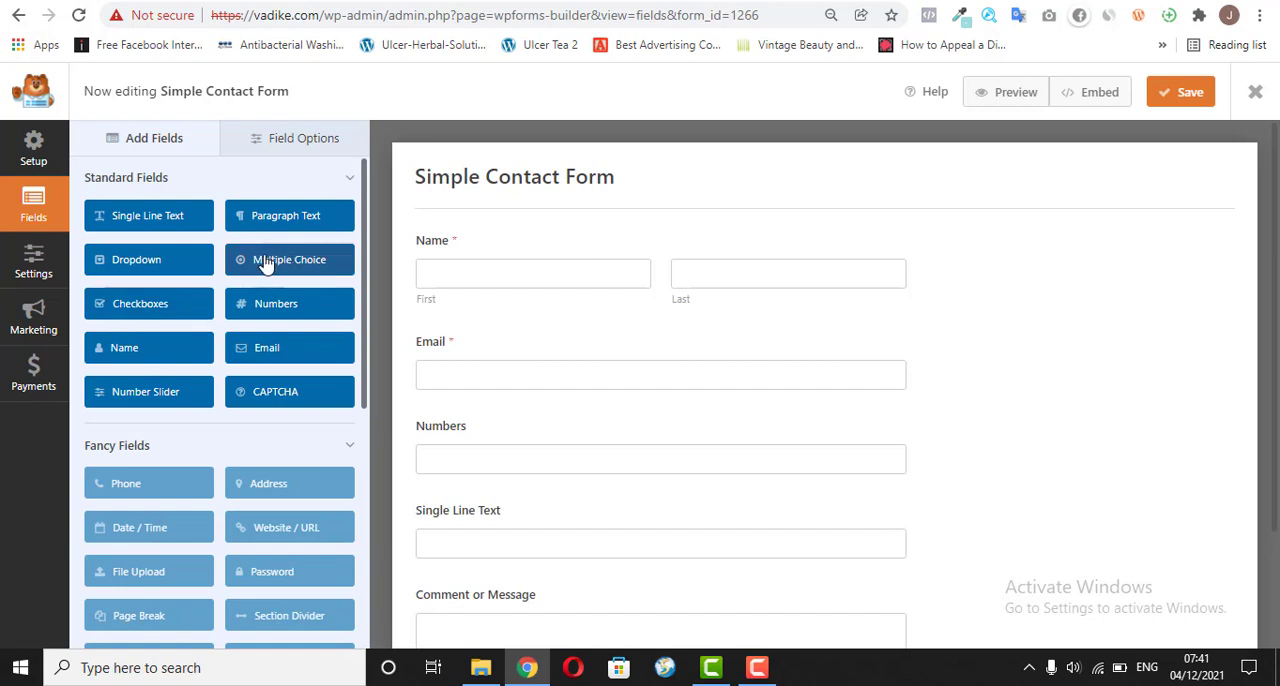
left_click_drag(258, 262, 440, 428)
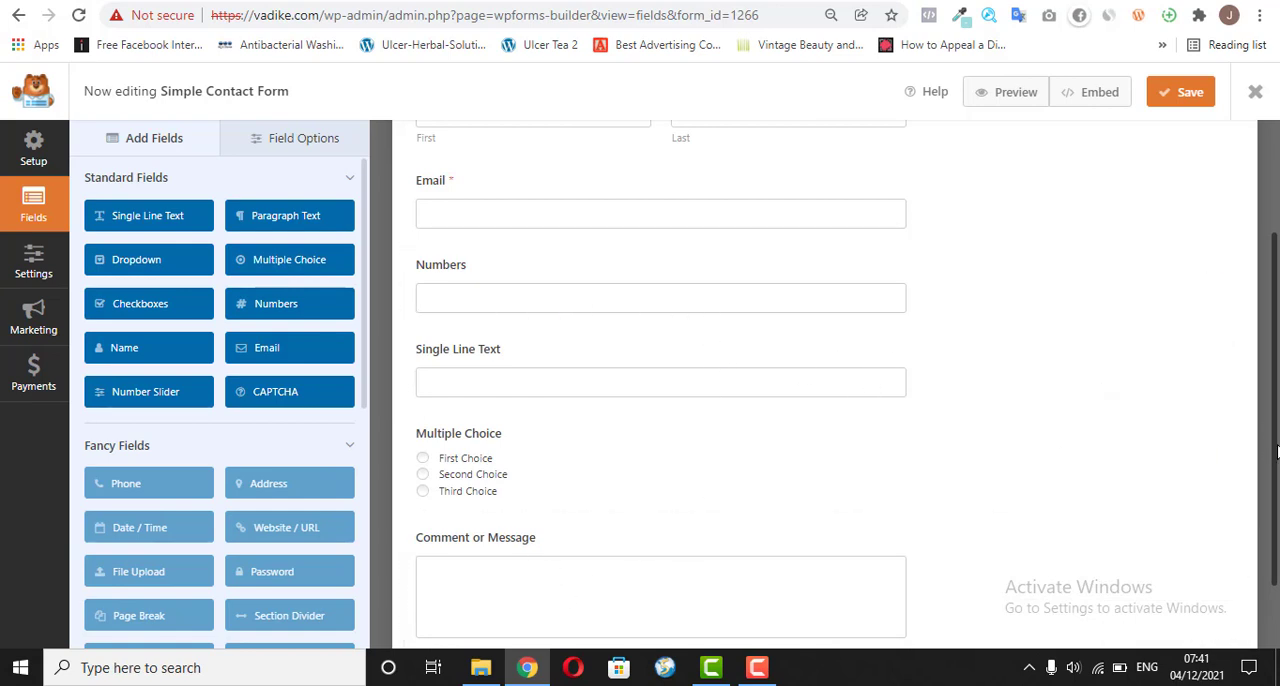
Step: Change the Numbers field's label to "Phone Number" and make the field required
scroll(1277, 447, "up", 2)
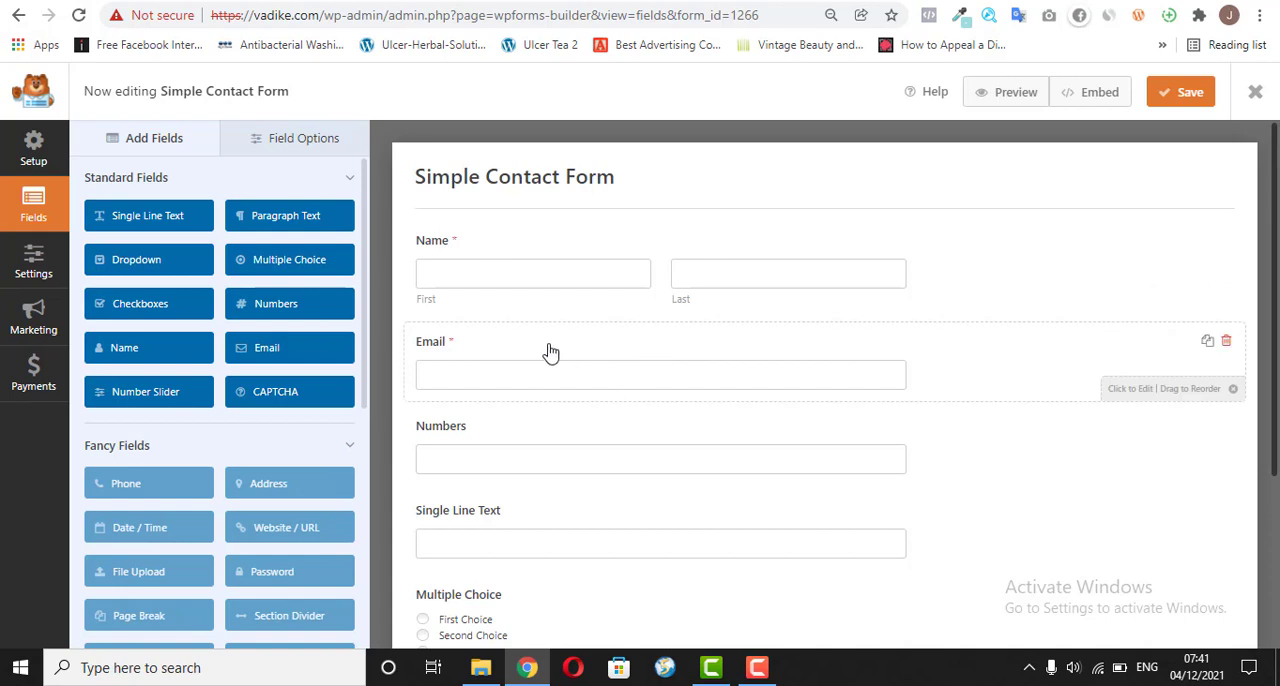
left_click(530, 438)
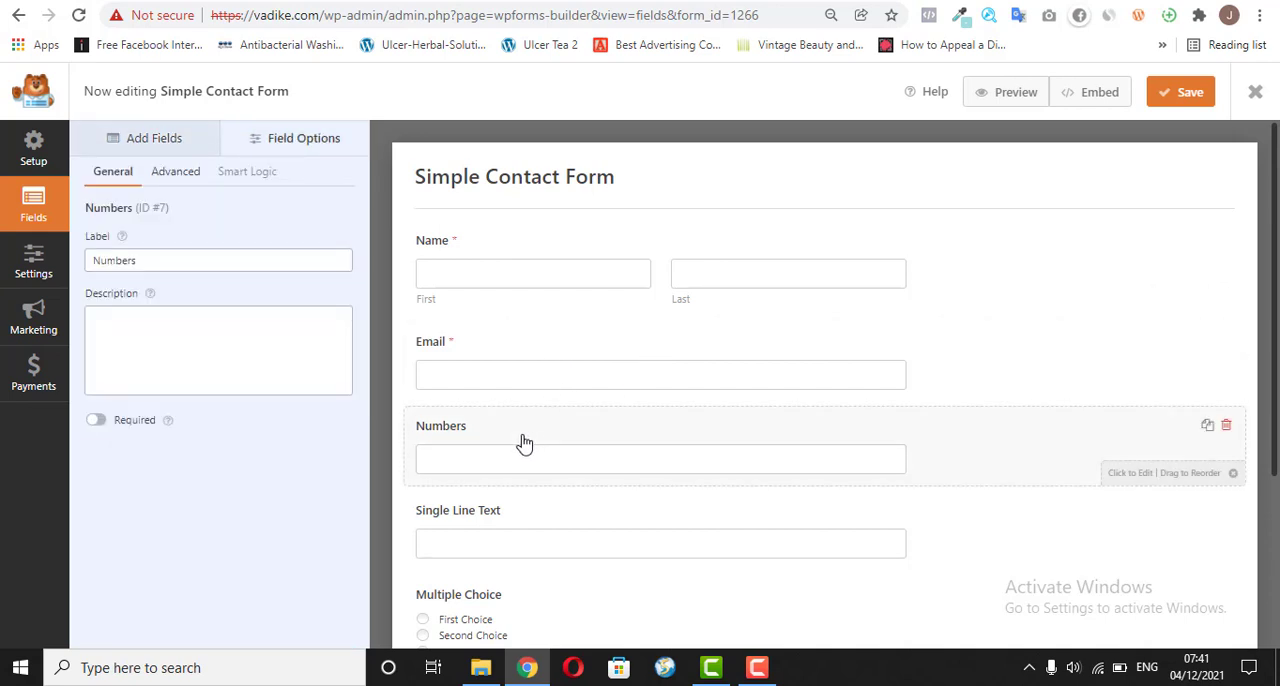
left_click(145, 261)
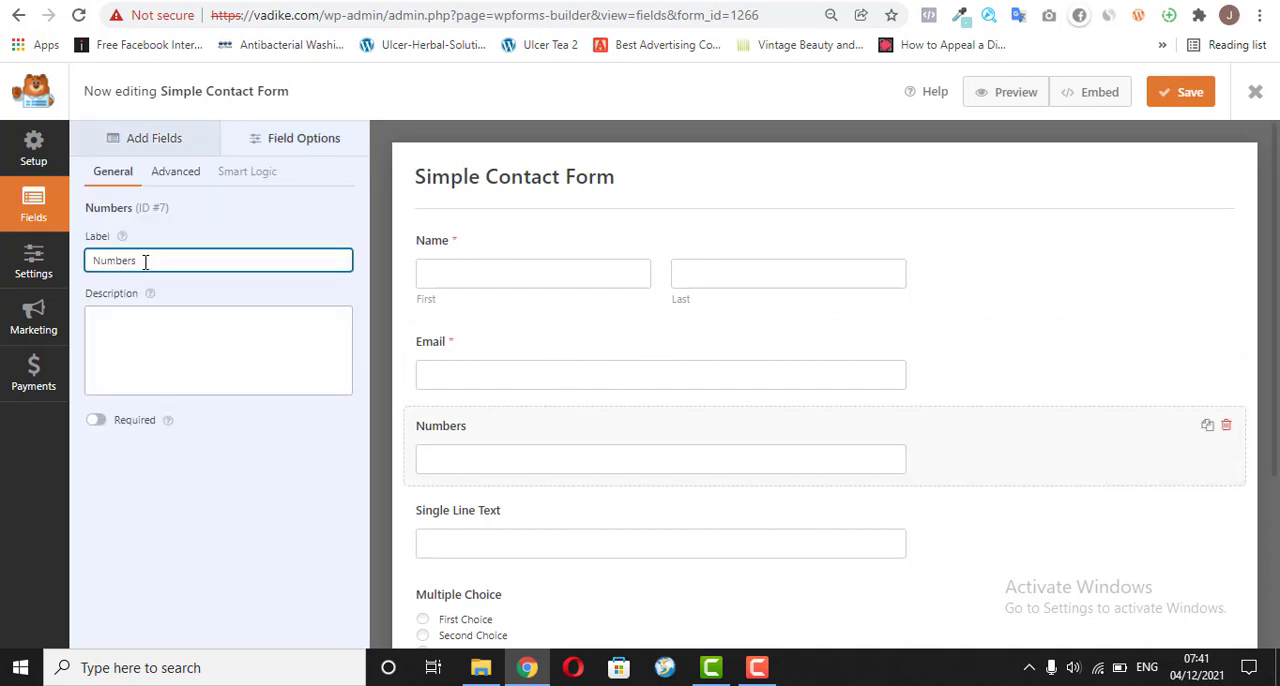
type("Phone")
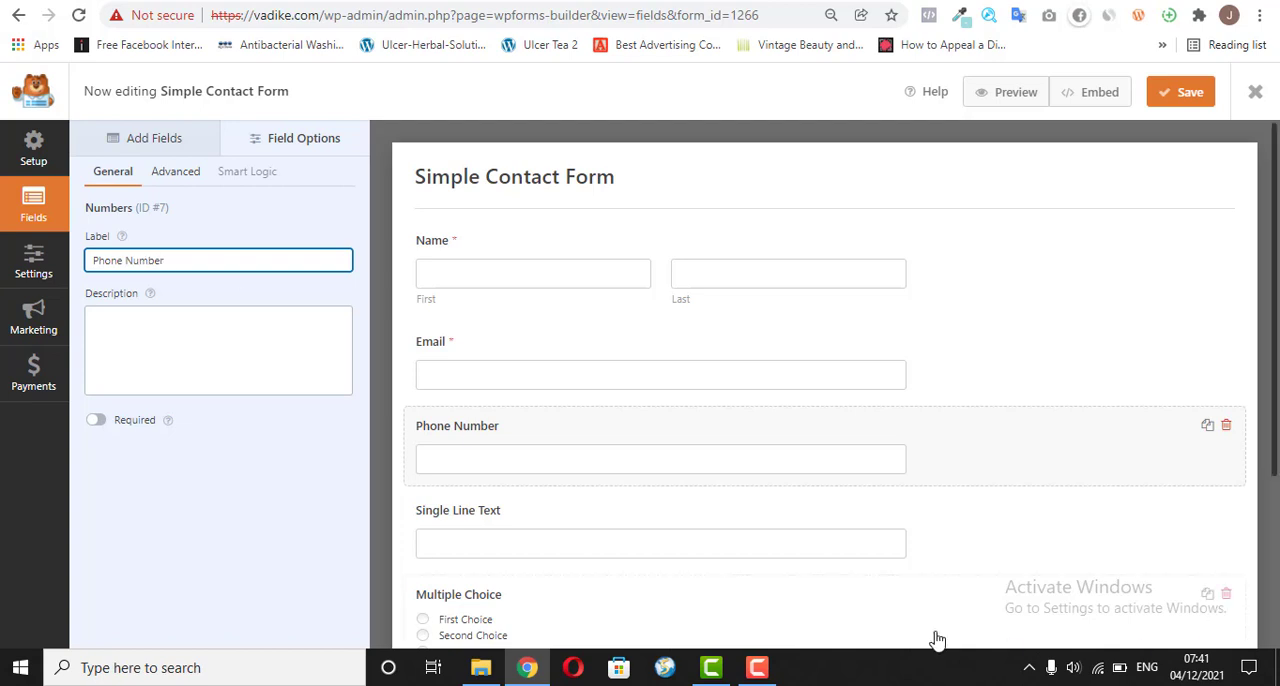
left_click(95, 420)
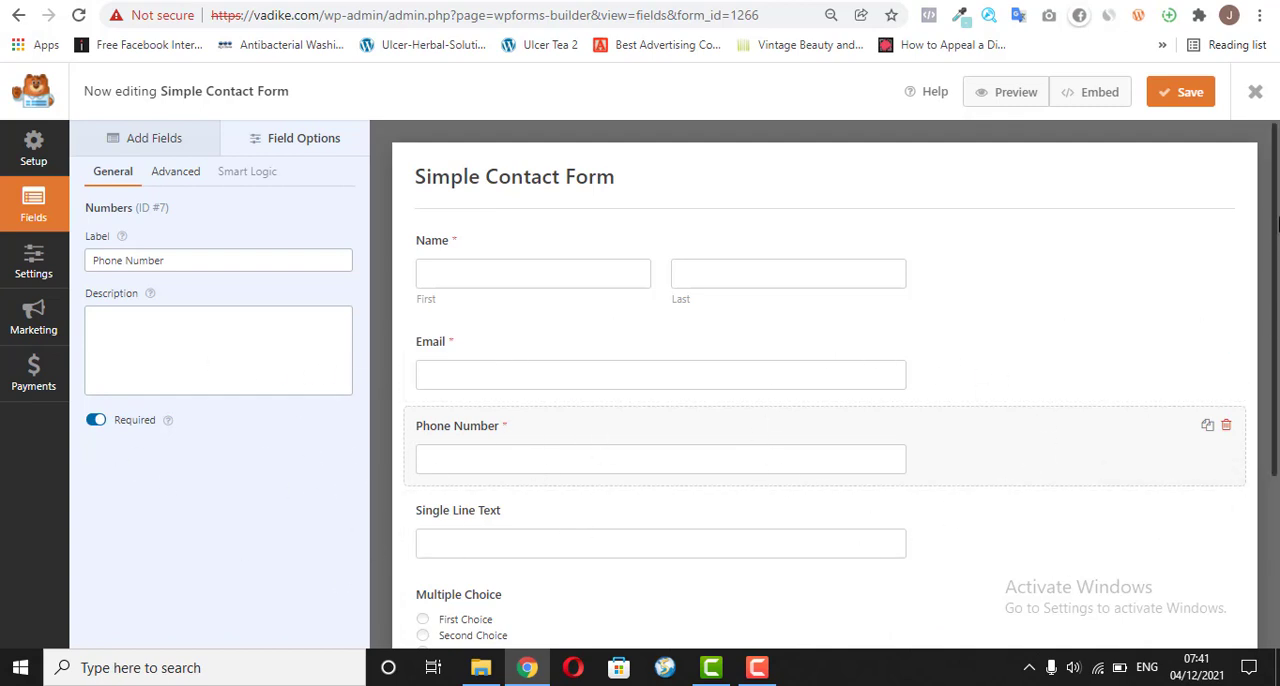
Step: Duplicate the Phone Number field
left_click_drag(1276, 222, 1276, 275)
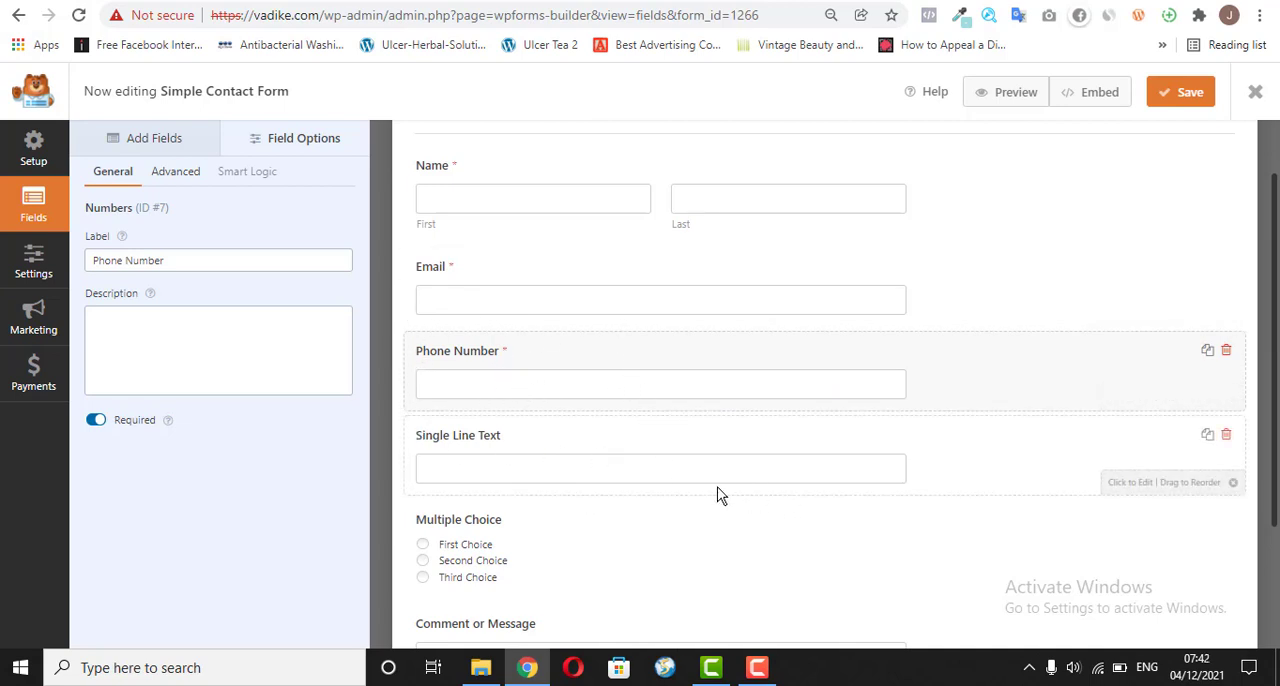
scroll(1276, 243, "down", 1)
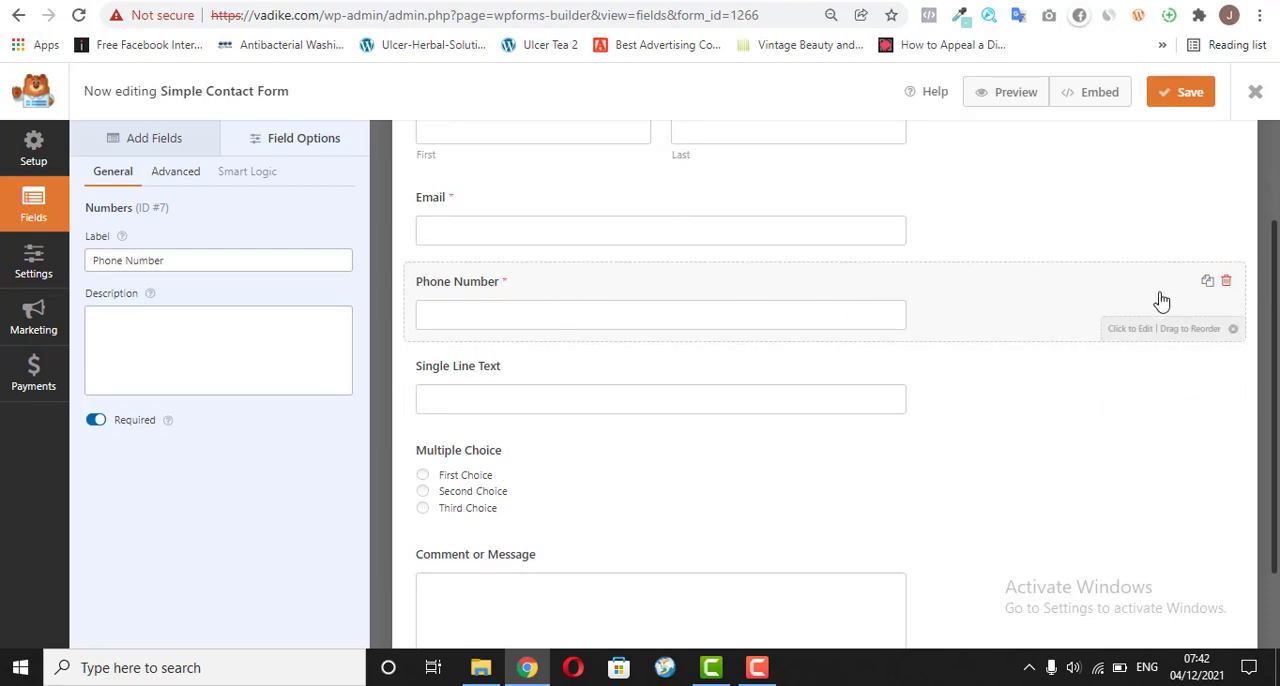
left_click(1208, 283)
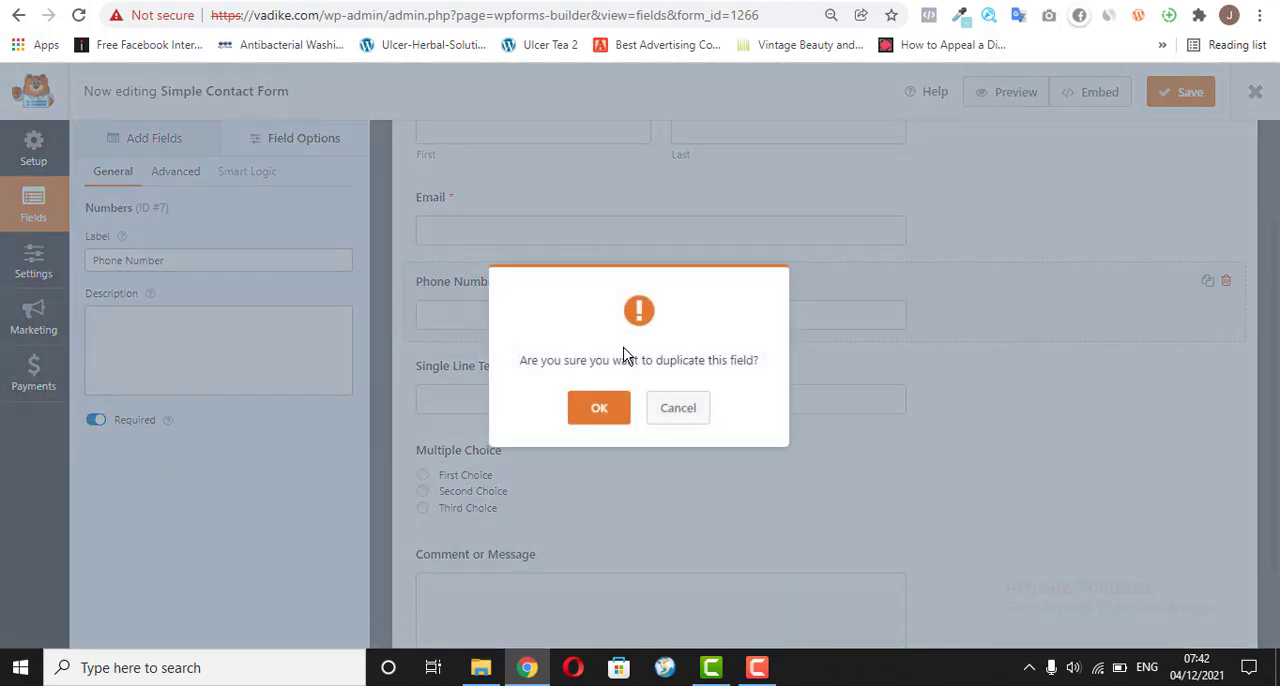
left_click(597, 407)
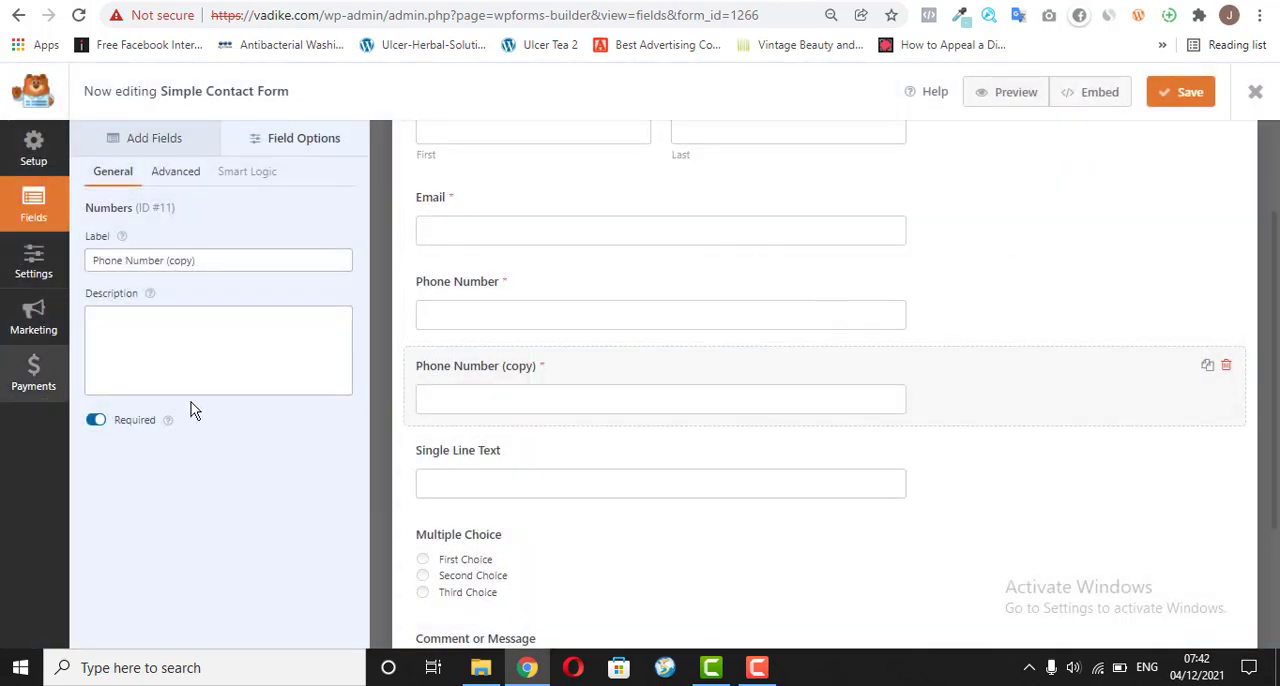
Step: Change the duplicated phone field's label to "Alternative Phone Number (Whatsapp Only)"
left_click(202, 259)
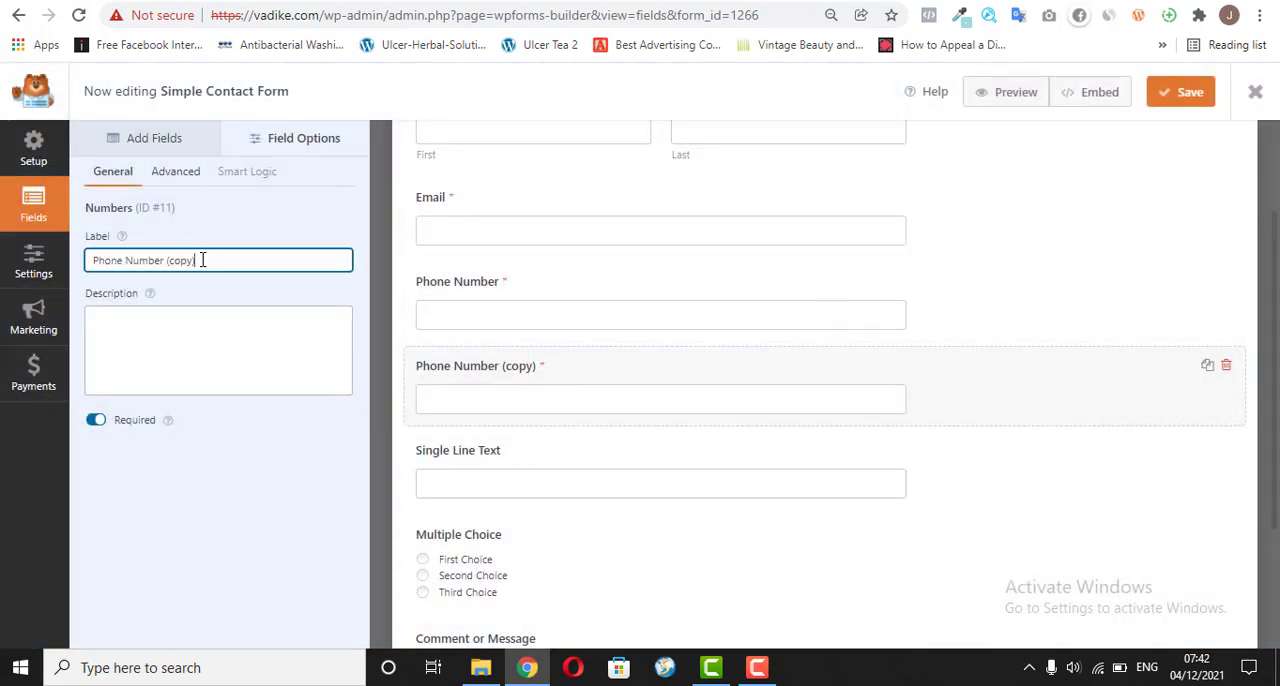
key("shift+Left")
key("shift+Left")
key("shift+Left")
type("A)")
key("Left")
key("BackSpace")
type("Whatsapp On")
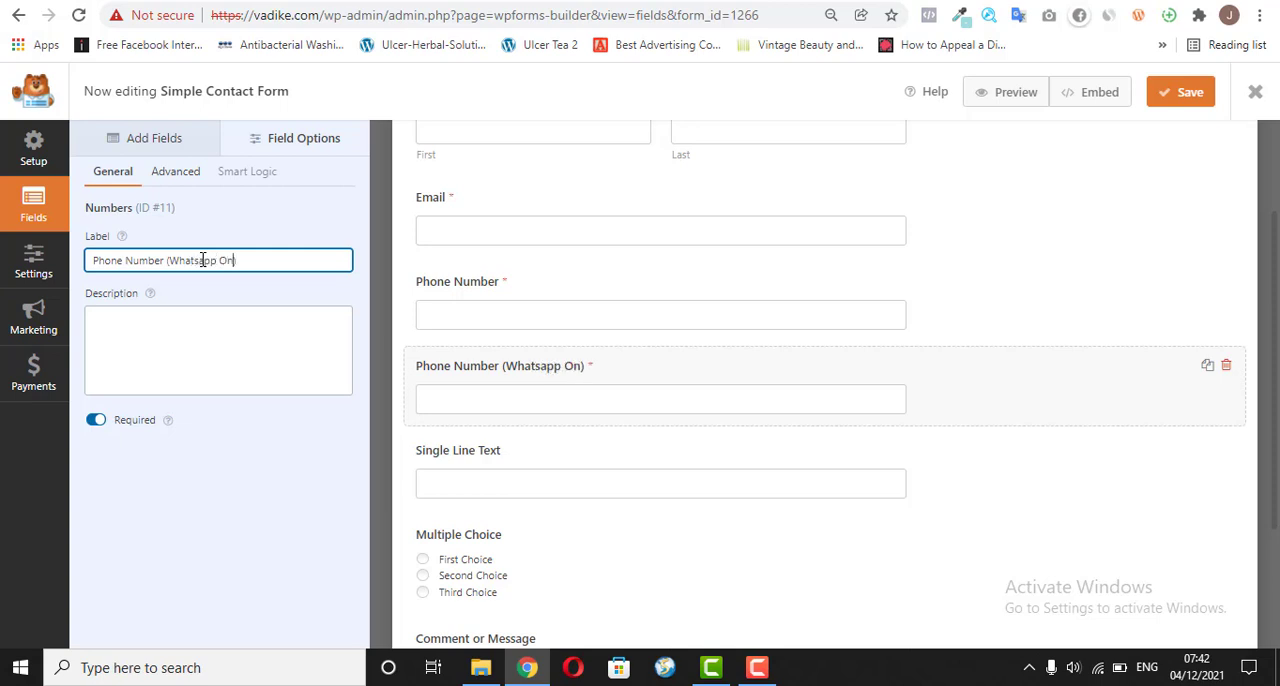
type("ly")
key("Home")
type("Alterna")
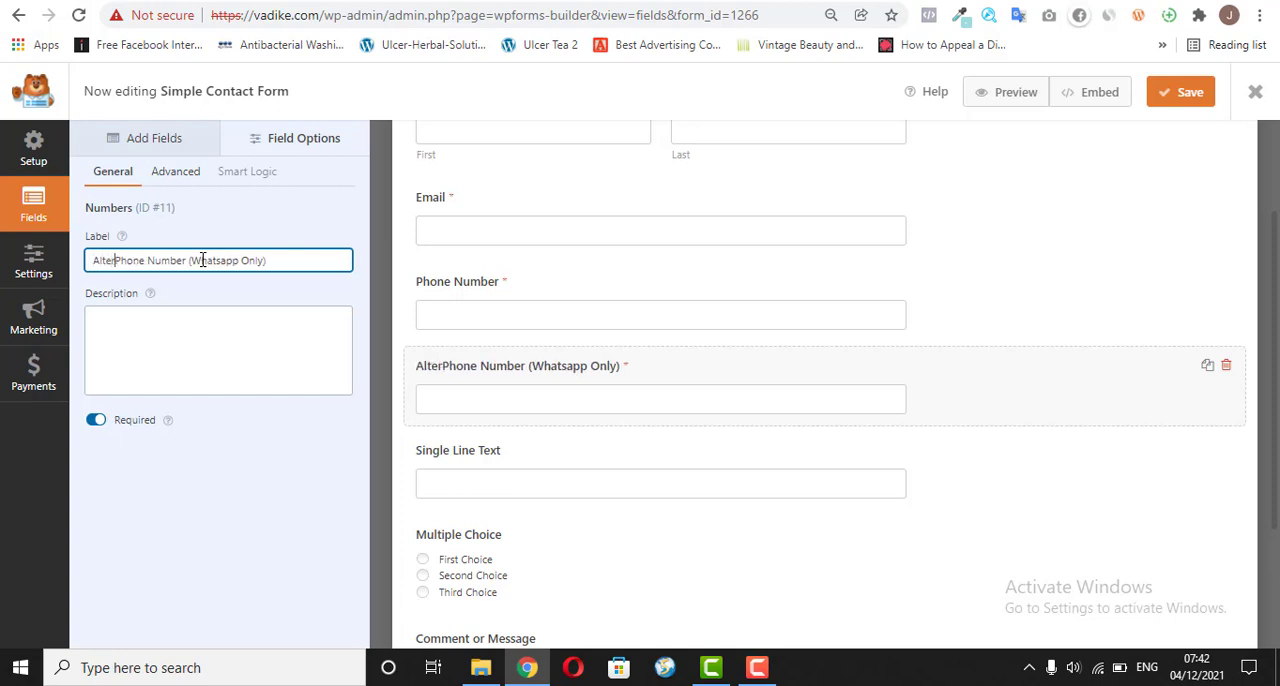
type("tive")
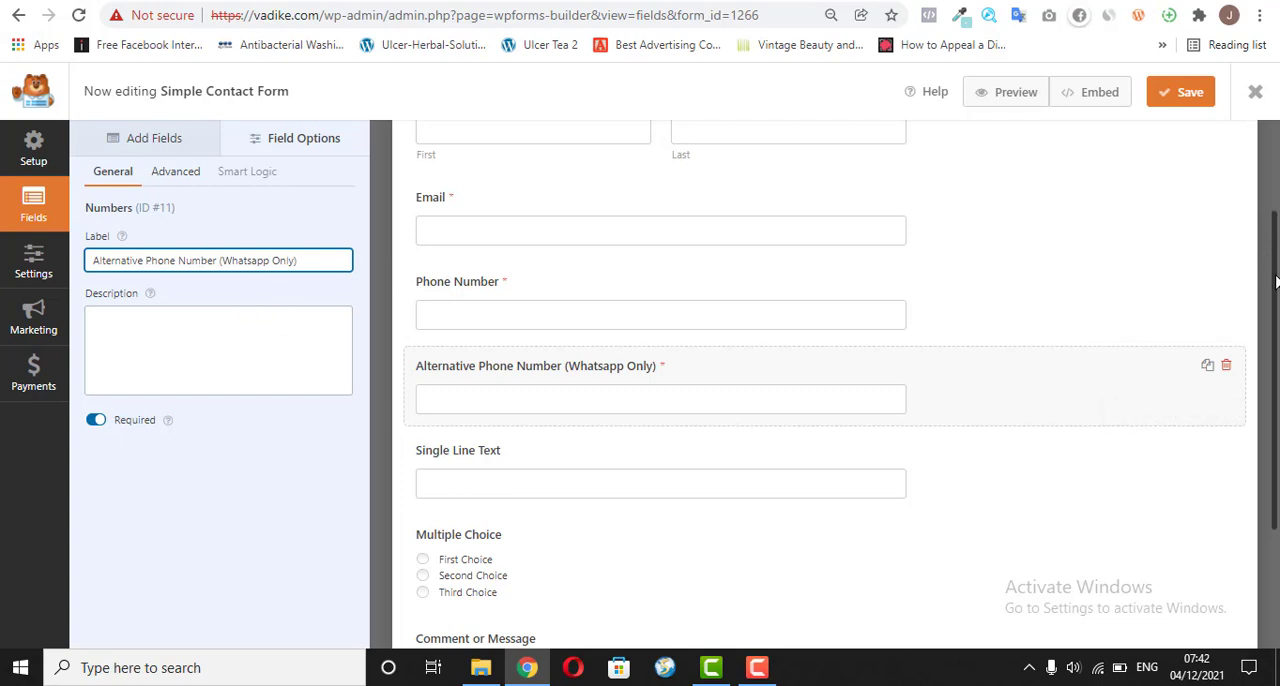
Step: Change the Single Line Text field's label to "Delivery Address" and make the field required
scroll(1237, 334, "down", 1)
left_click(935, 384)
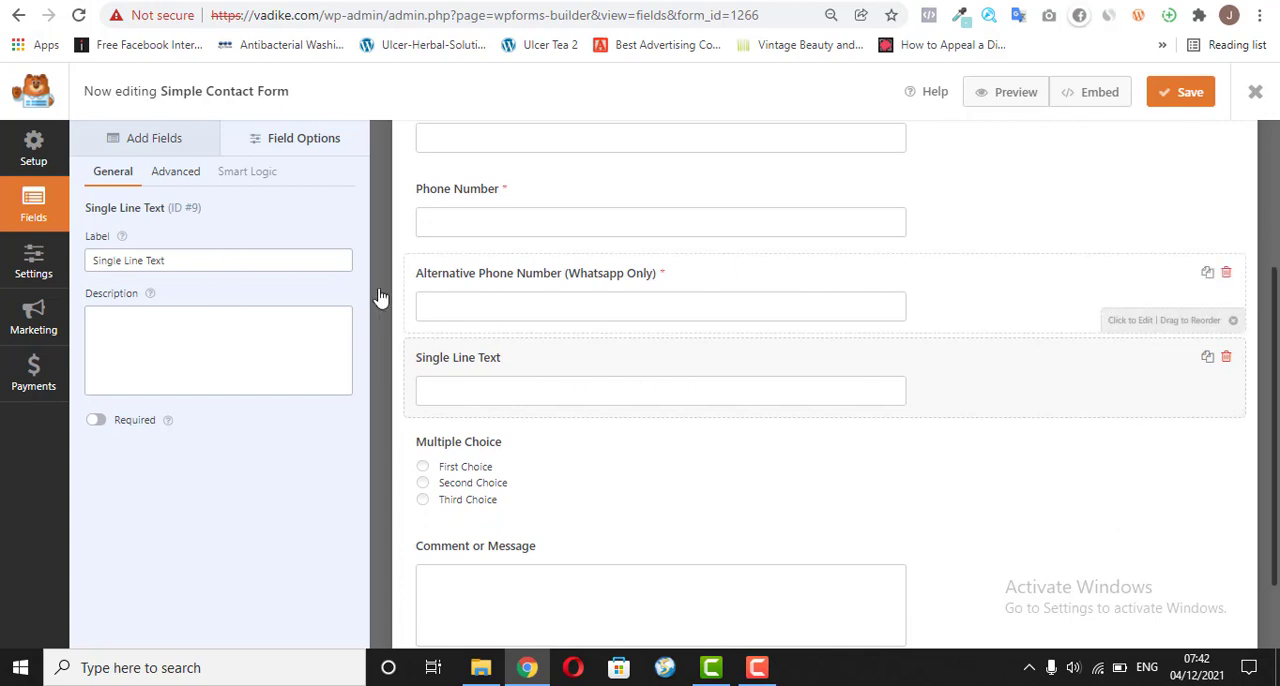
left_click(253, 261)
key("ctrl+shift+Left")
key("ctrl+shift+Left")
key("ctrl+shift+Left")
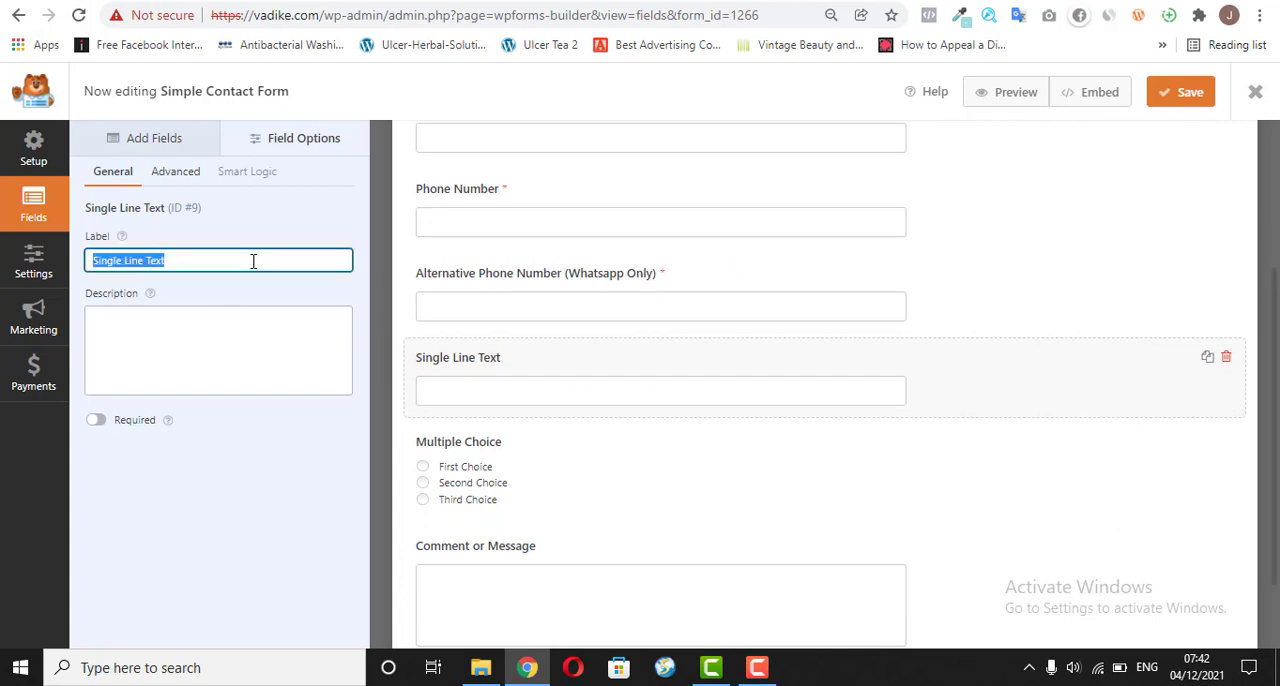
type("Delivery Address")
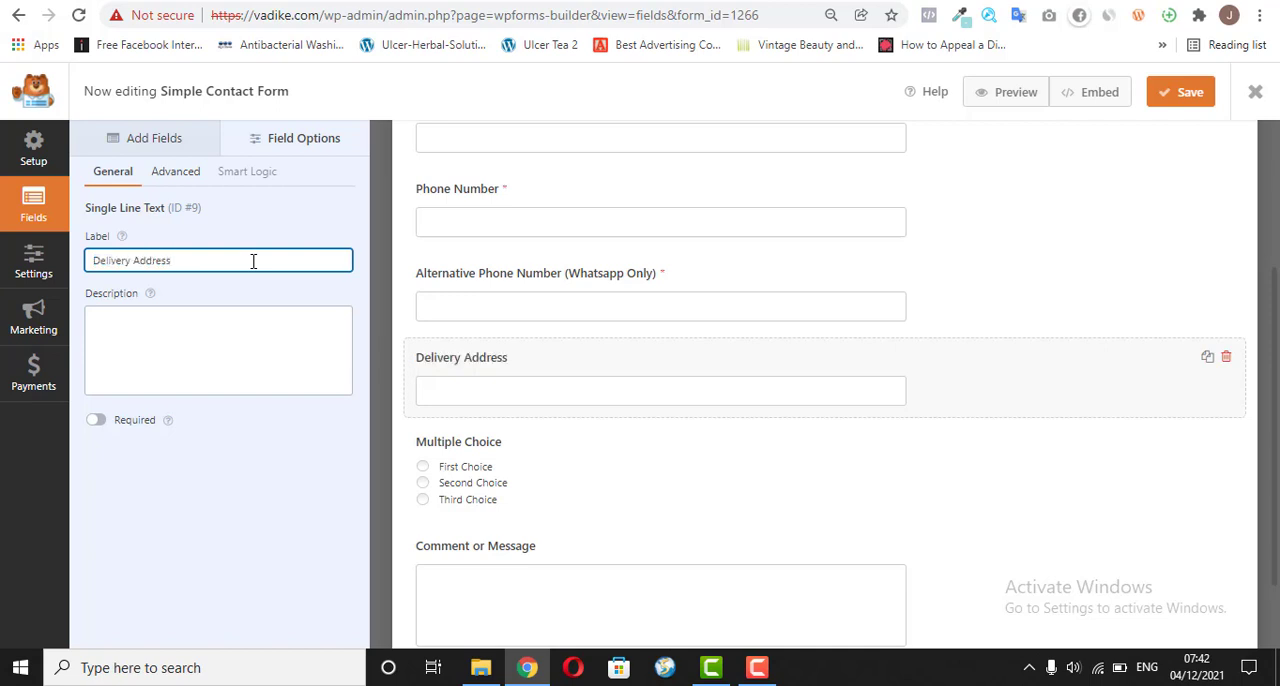
left_click(96, 421)
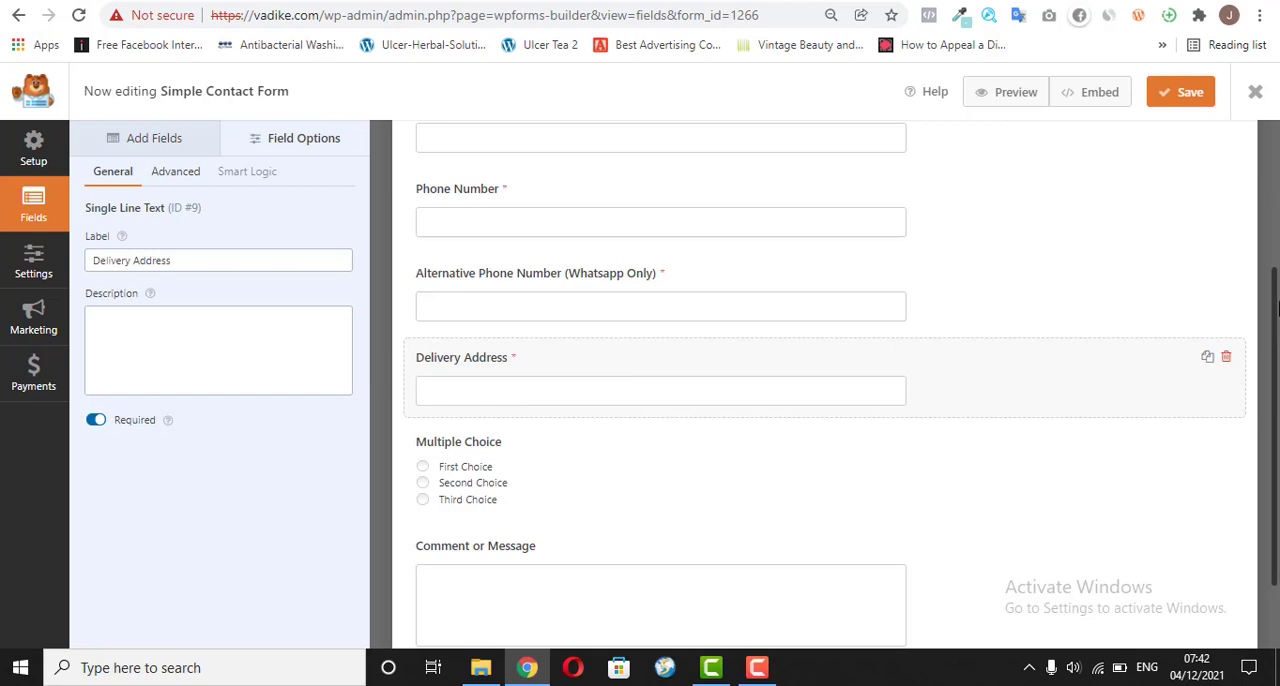
Step: Change the Multiple Choice field's label to "How Many Mini LED Sparkle™ Light Do You Want To Order?"
left_click_drag(1277, 308, 1277, 360)
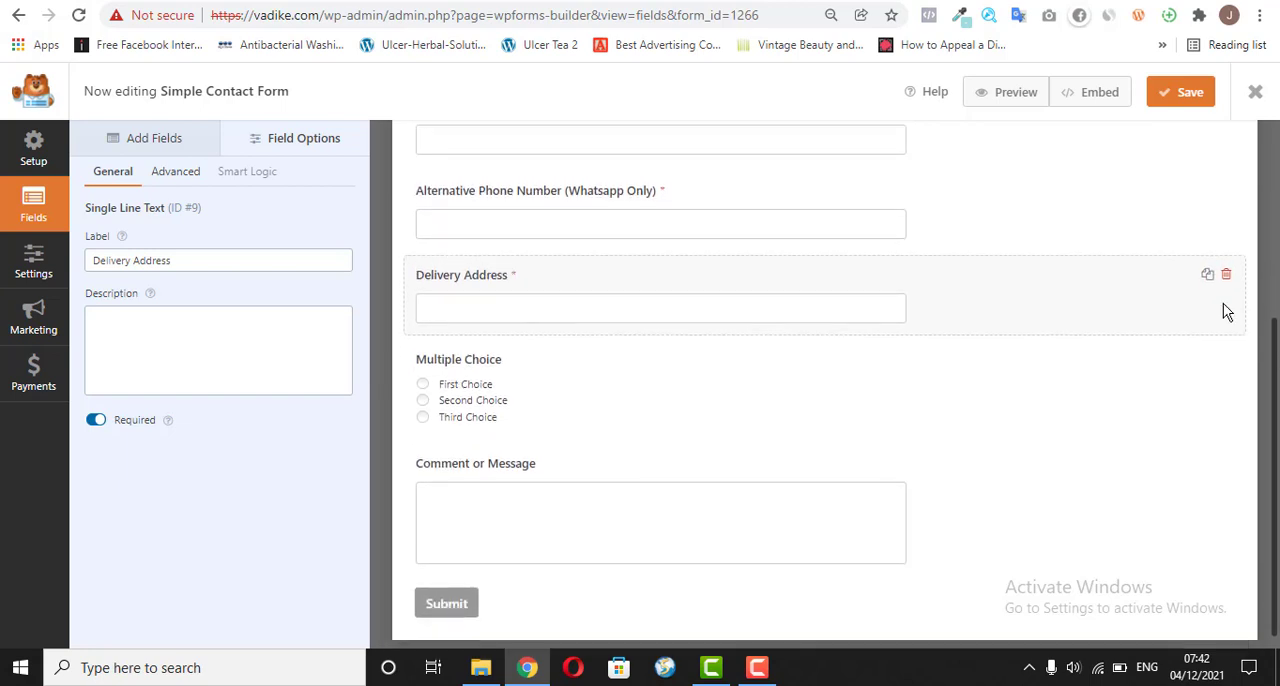
left_click(519, 402)
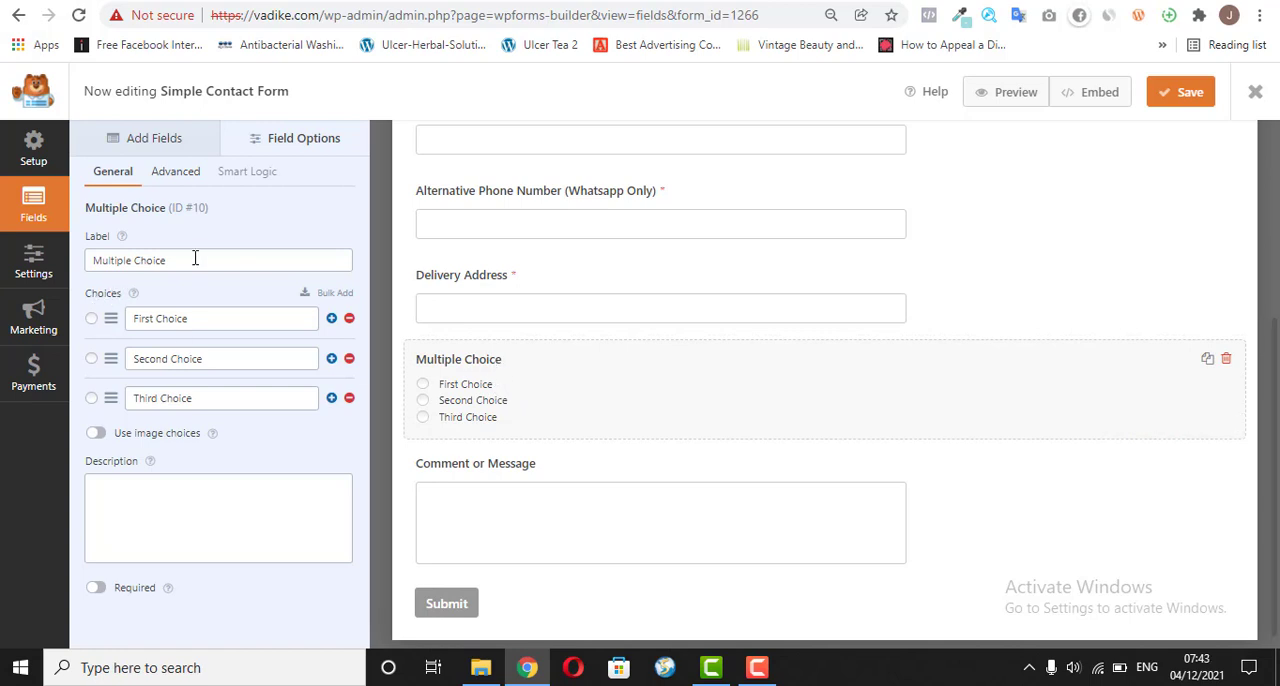
left_click_drag(195, 258, 33, 265)
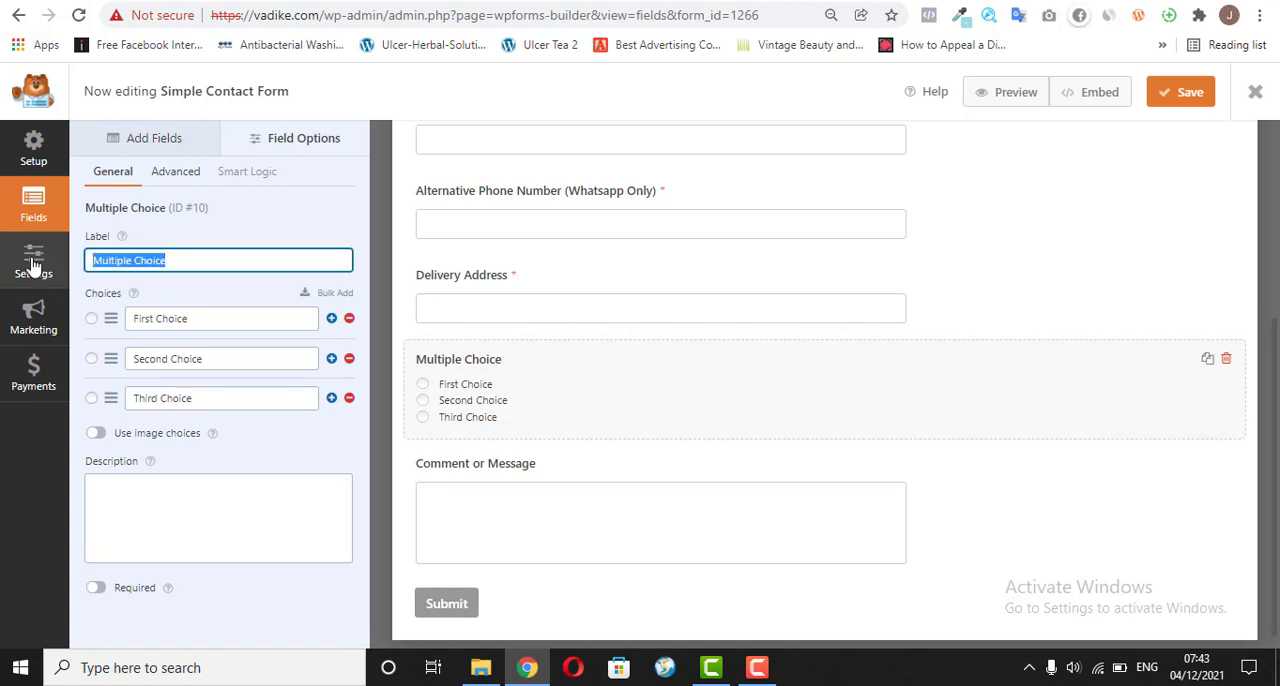
type("How Many")
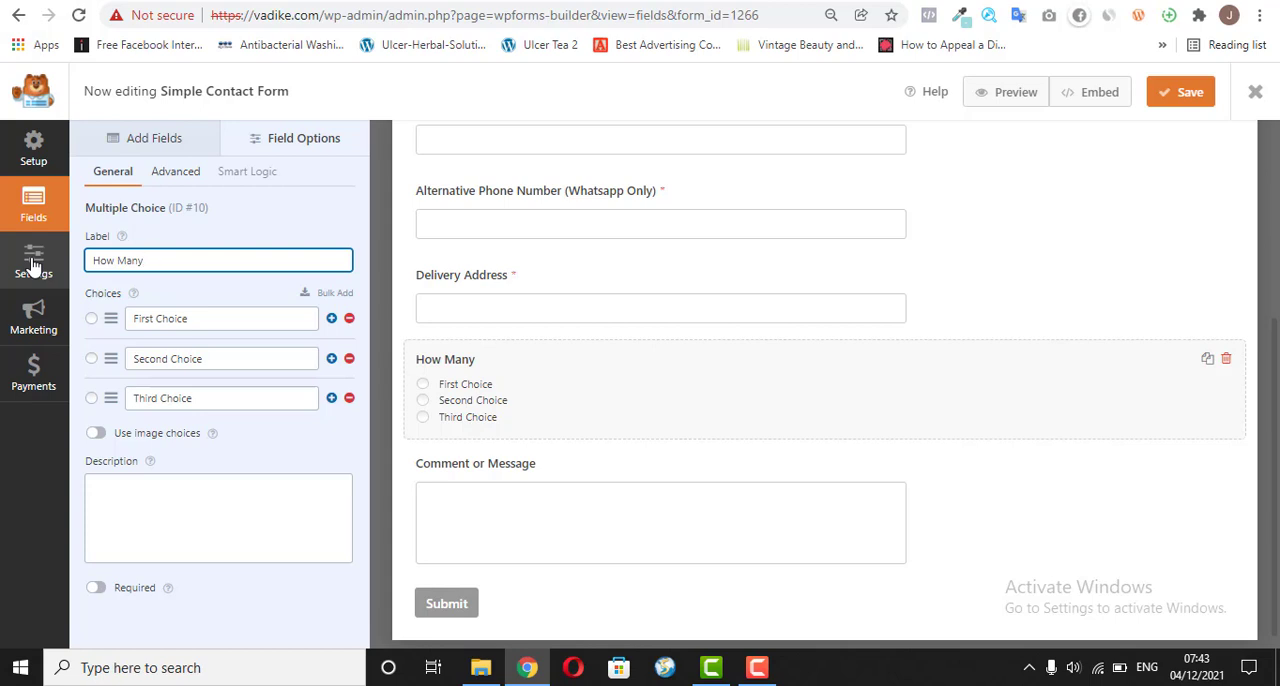
type("2 Mini LED Sparkle™ Light (+1 FREE Light & FREE Delivery) - N25,000")
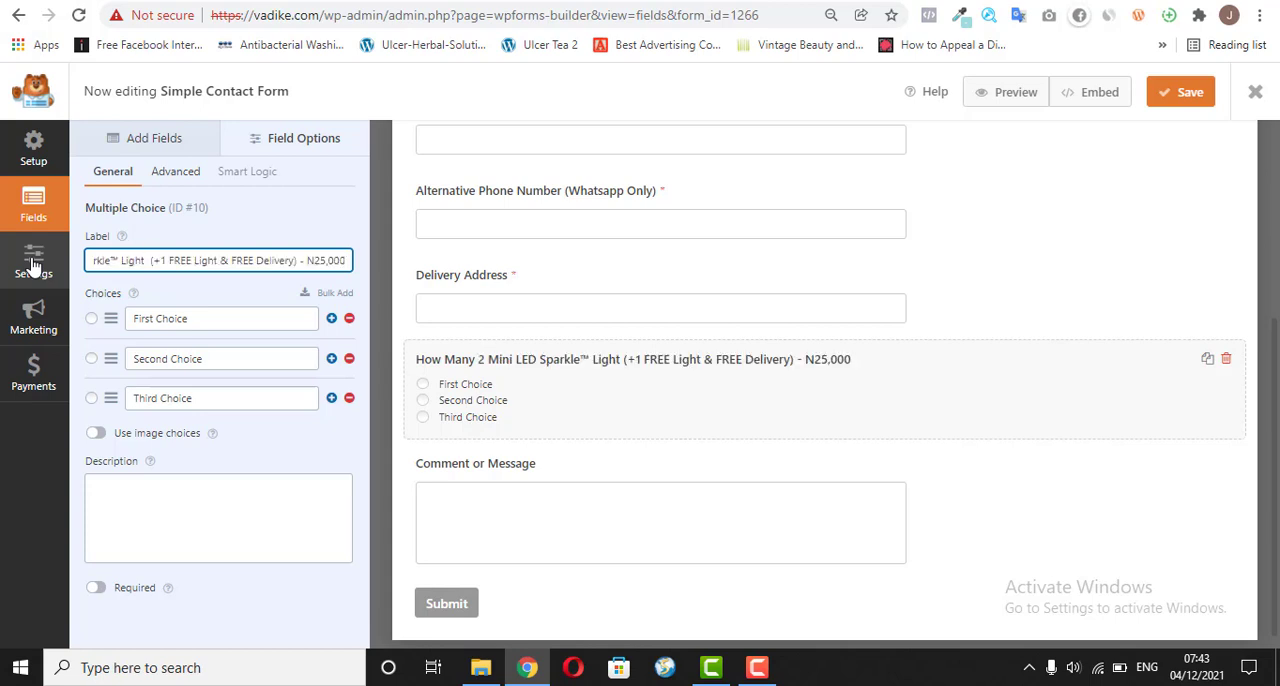
key("shift+Left")
key("shift+Left")
key("shift+Left")
key("shift+Left")
key("shift+Left")
key("shift+Left")
key("shift+Left")
key("shift+Left")
key("shift+Left")
key("shift+Left")
key("shift+Left")
key("shift+Left")
key("shift+Left")
key("shift+Left")
key("shift+Left")
key("shift+Left")
key("shift+Left")
key("shift+Left")
key("shift+Left")
key("shift+Left")
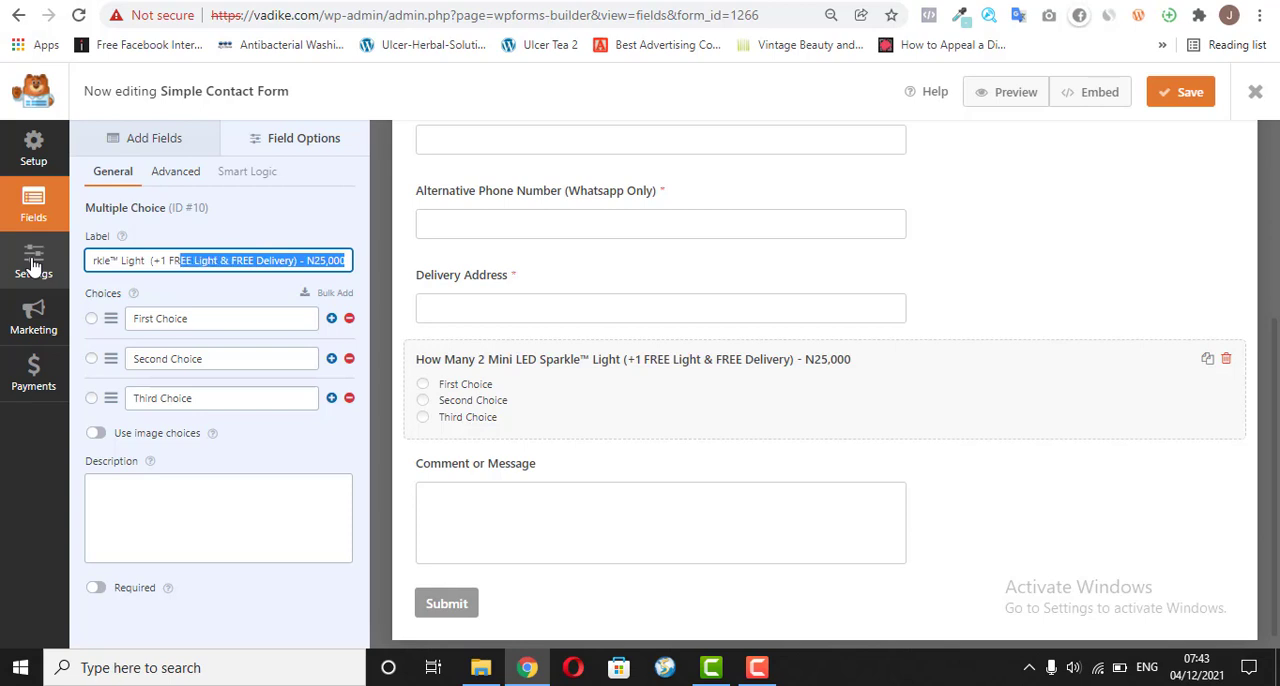
key("shift+Left")
key("shift+Left")
key("shift+Left")
key("shift+Left")
key("BackSpace")
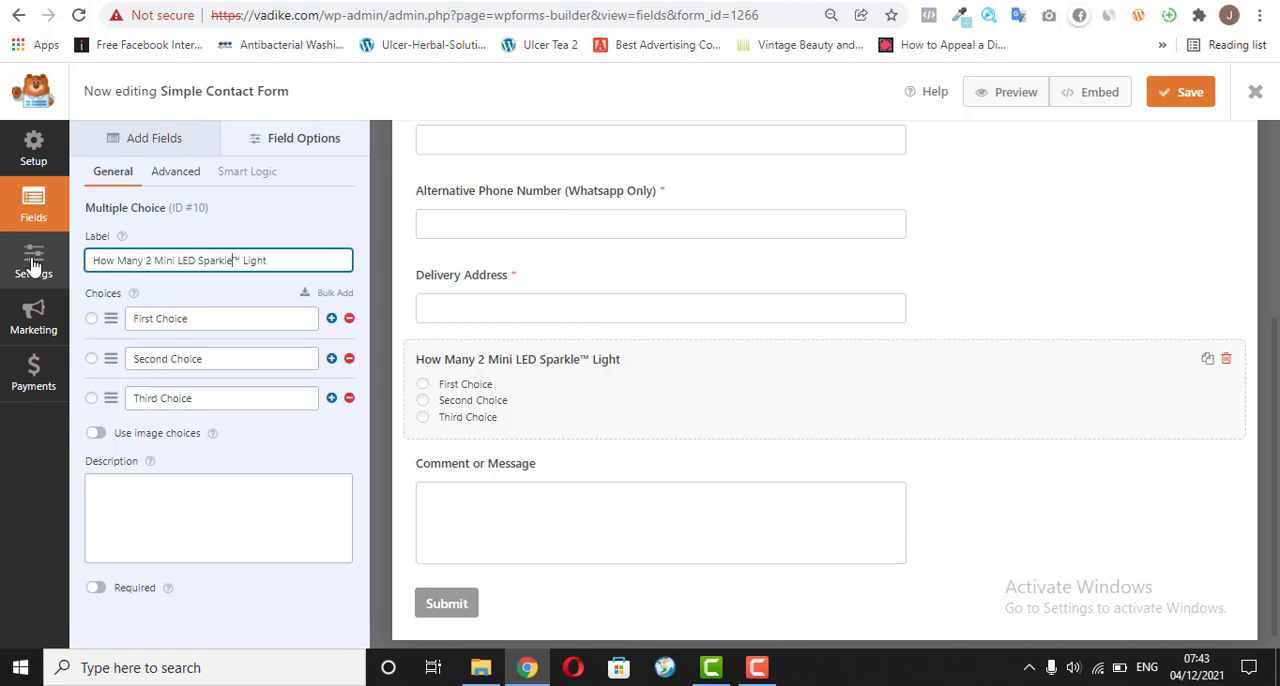
key("BackSpace")
key("BackSpace")
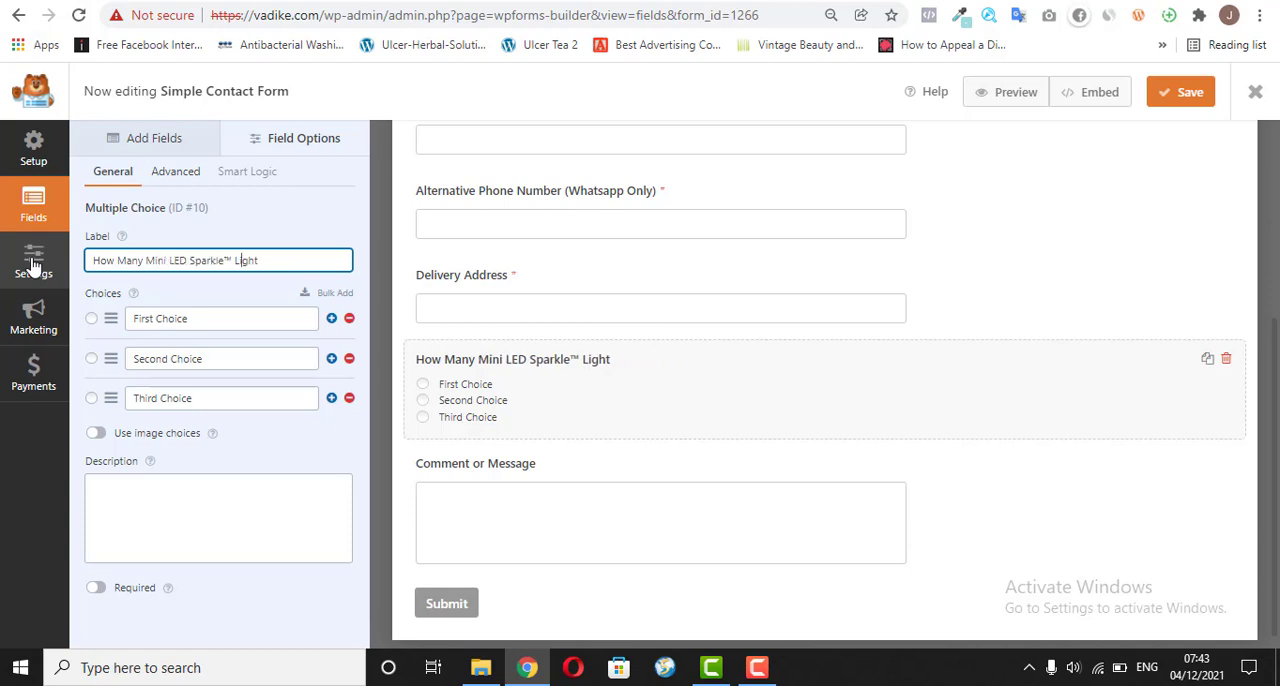
type("Do You Want To")
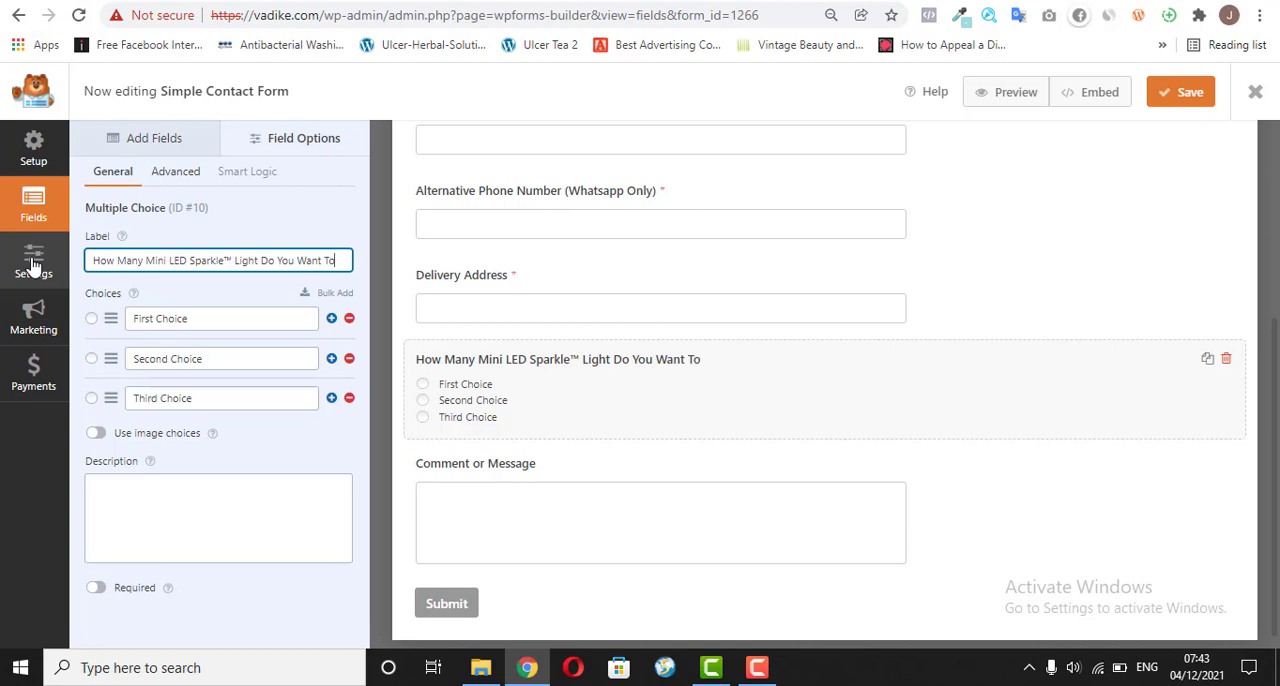
type(" Order?")
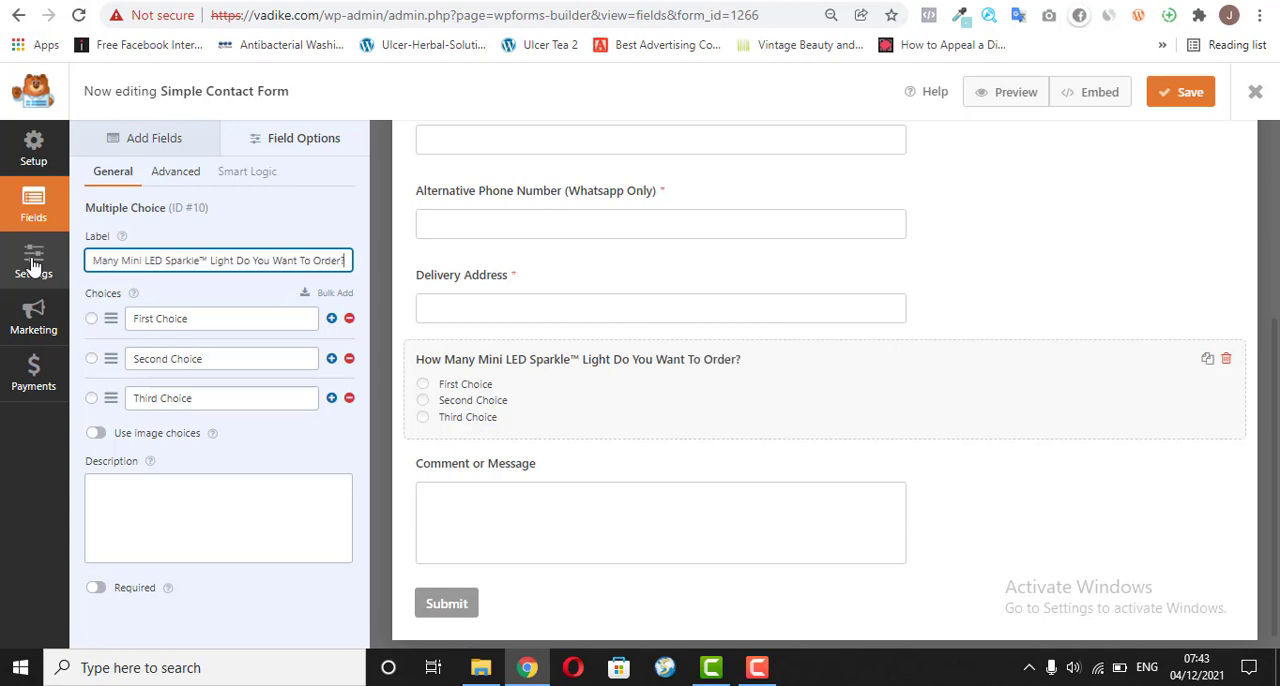
Step: Set the order question's first choice to "One (1) Mini LED Sparkle™ Light (FREE Delivery) - N15,000"
triple_click(229, 318)
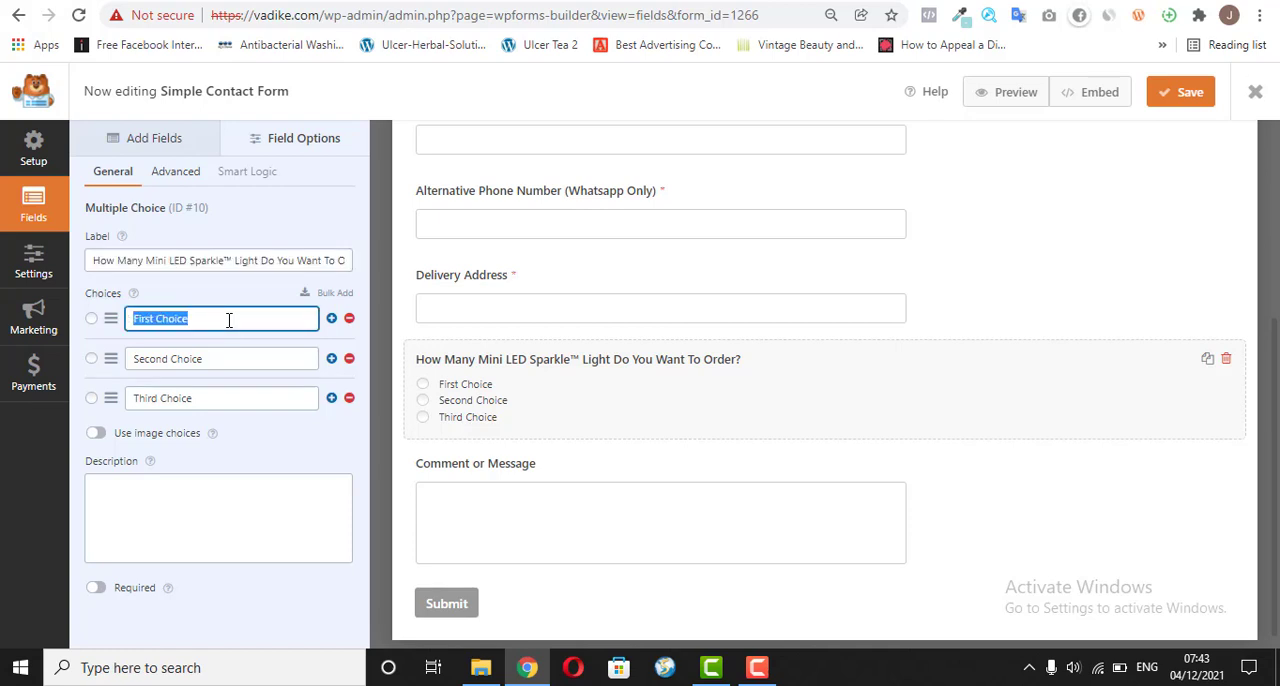
type("2 Mini LED Sparkle™ Light (+1 FREE Light & FREE Delivery) - N25,000")
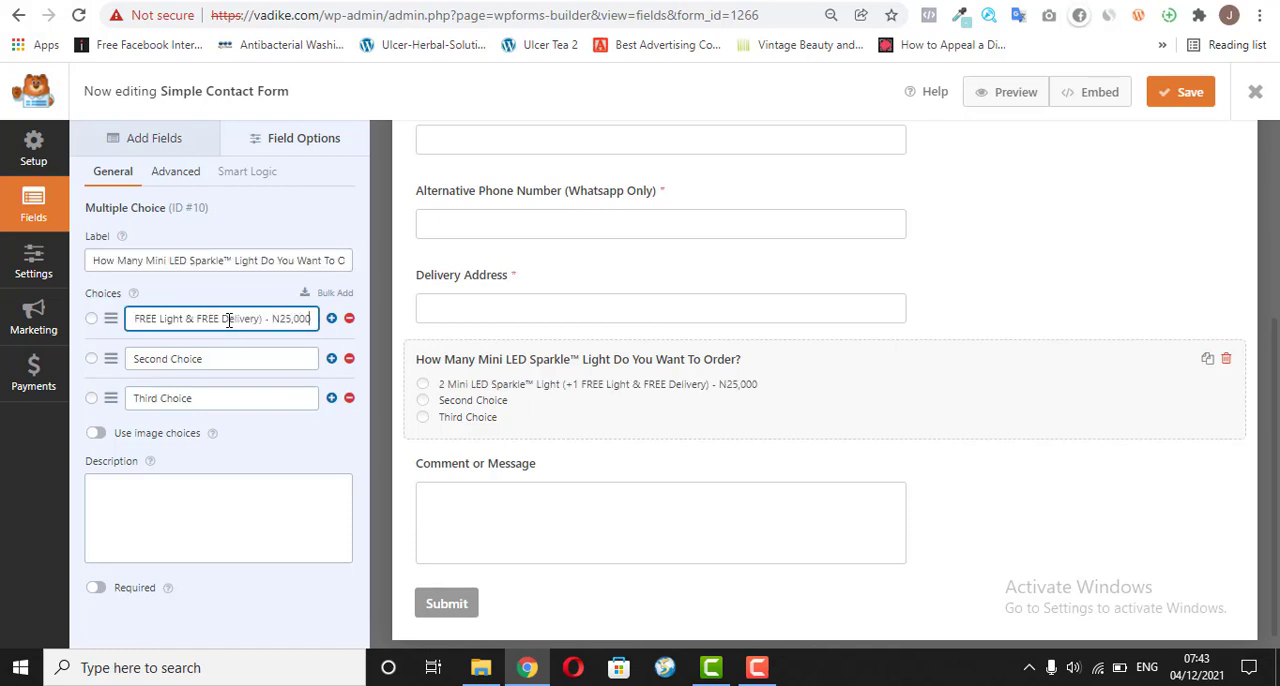
key("BackSpace")
type("1")
key("shift+Left")
key("shift+Left")
key("shift+Left")
key("shift+Left")
key("shift+Left")
key("shift+Left")
key("shift+Left")
key("shift+Left")
key("shift+Left")
key("shift+Left")
key("shift+Left")
key("shift+Left")
key("shift+Left")
key("shift+Left")
key("shift+Left")
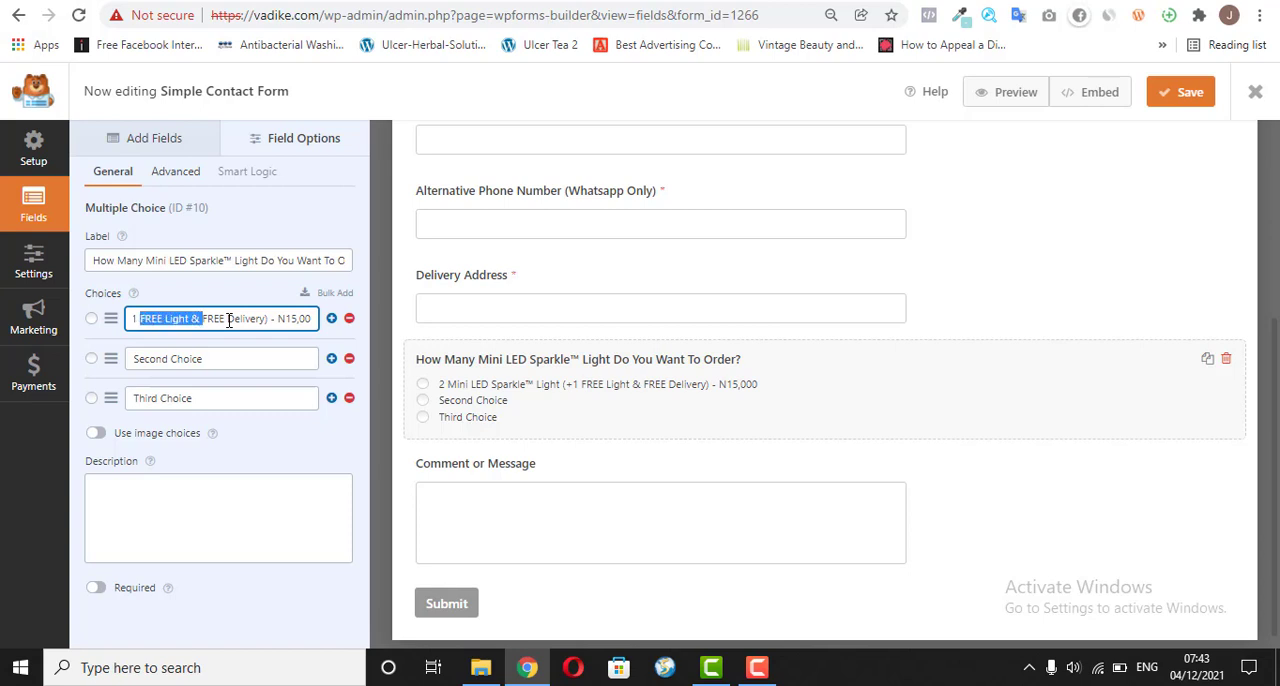
key("shift+Left")
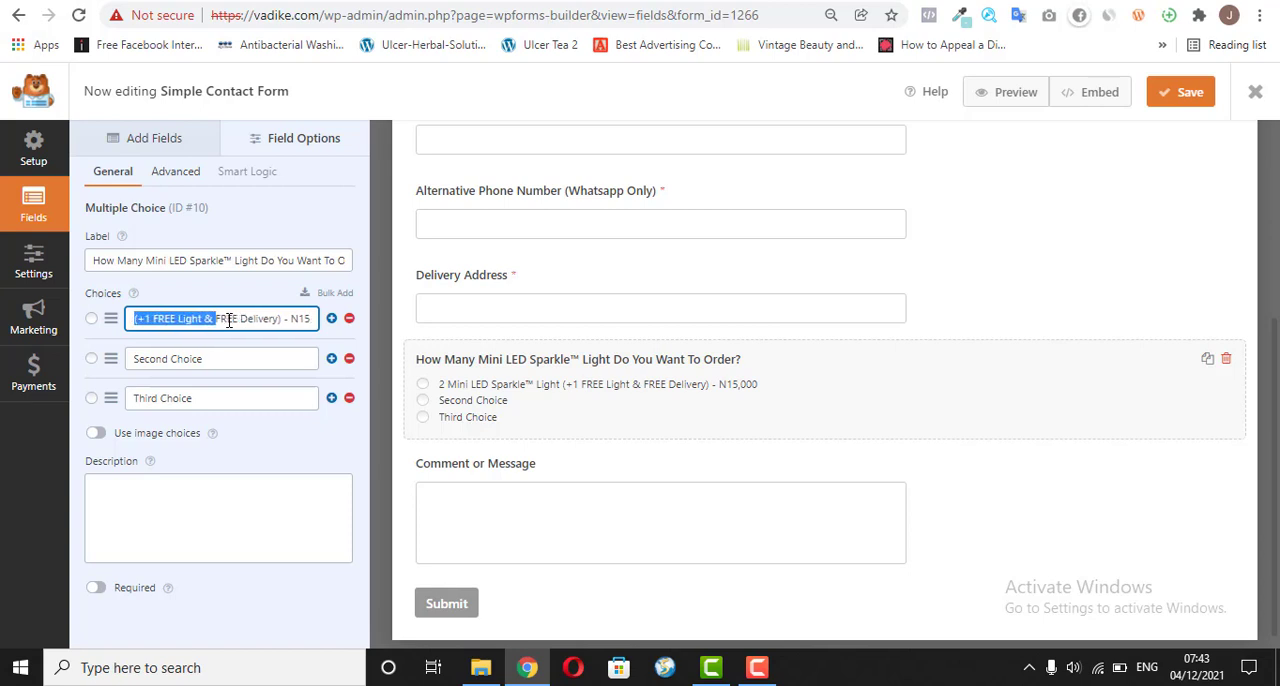
type("(")
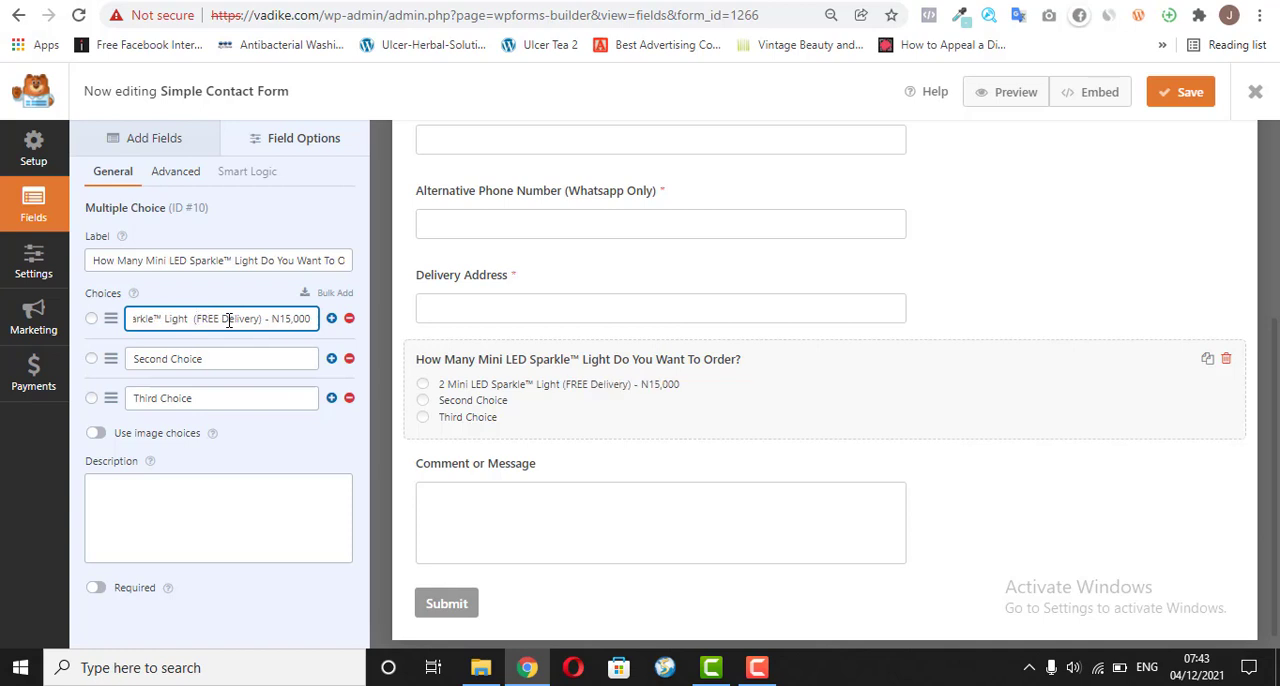
key("Home")
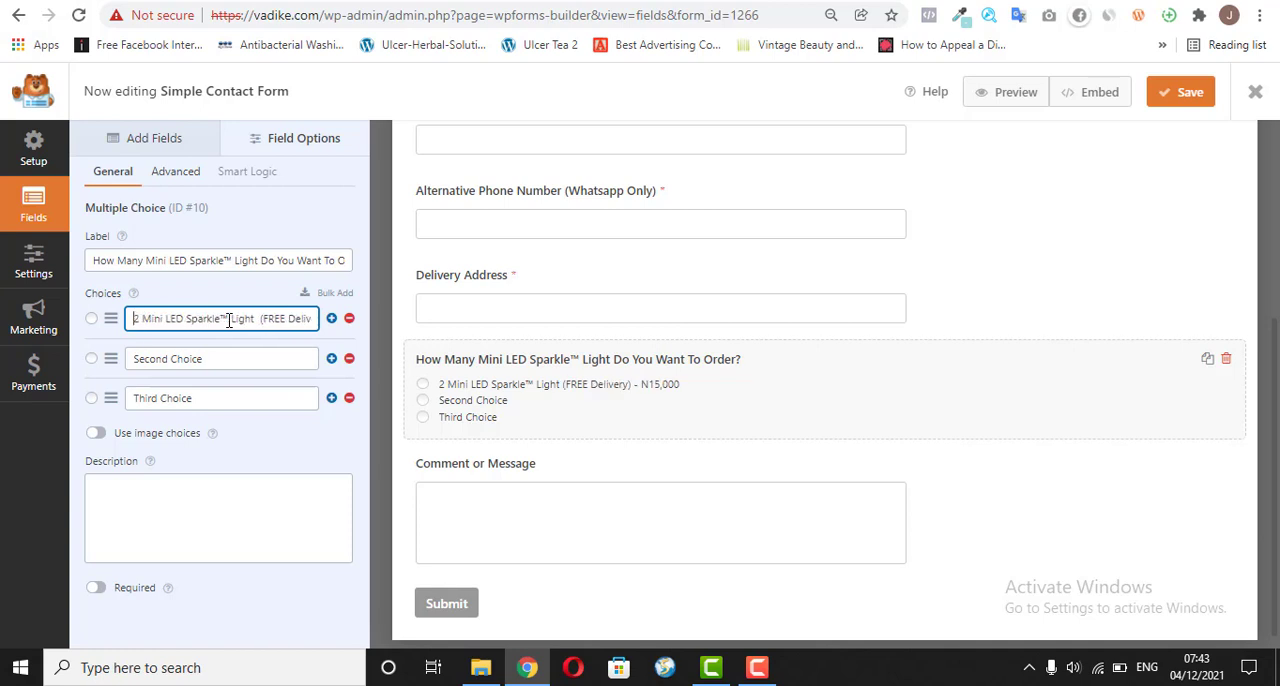
key("Delete")
key("Delete")
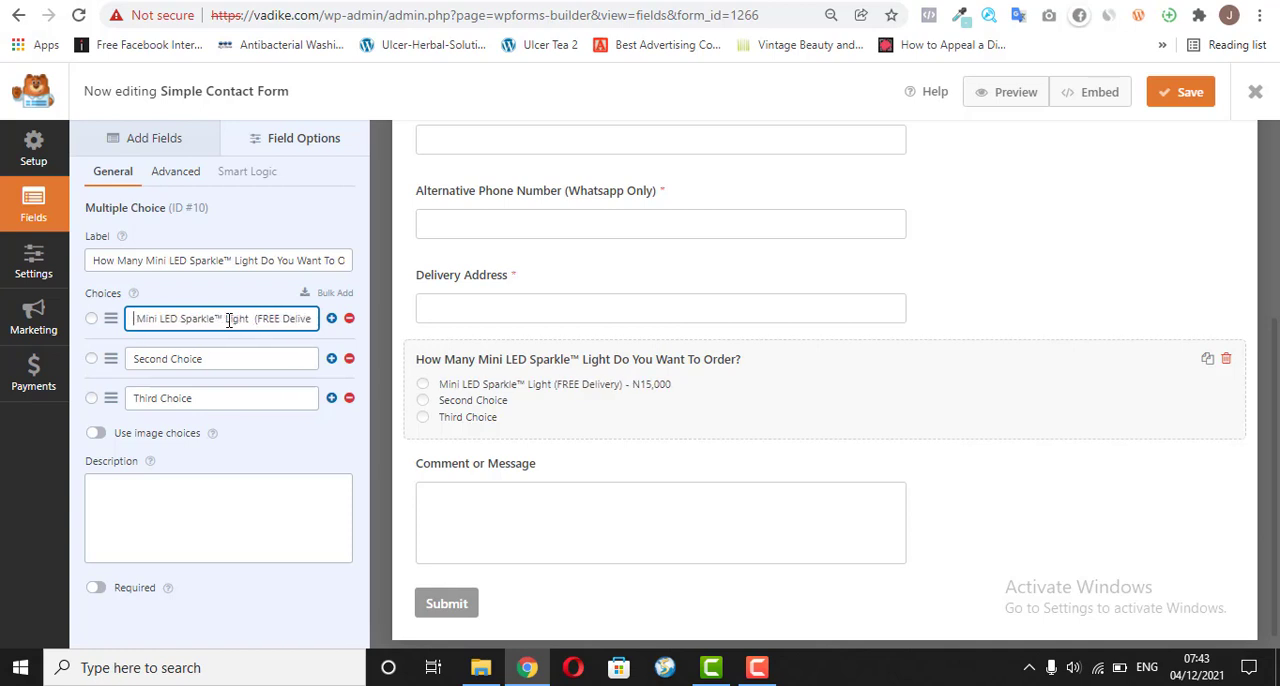
type("One (1)")
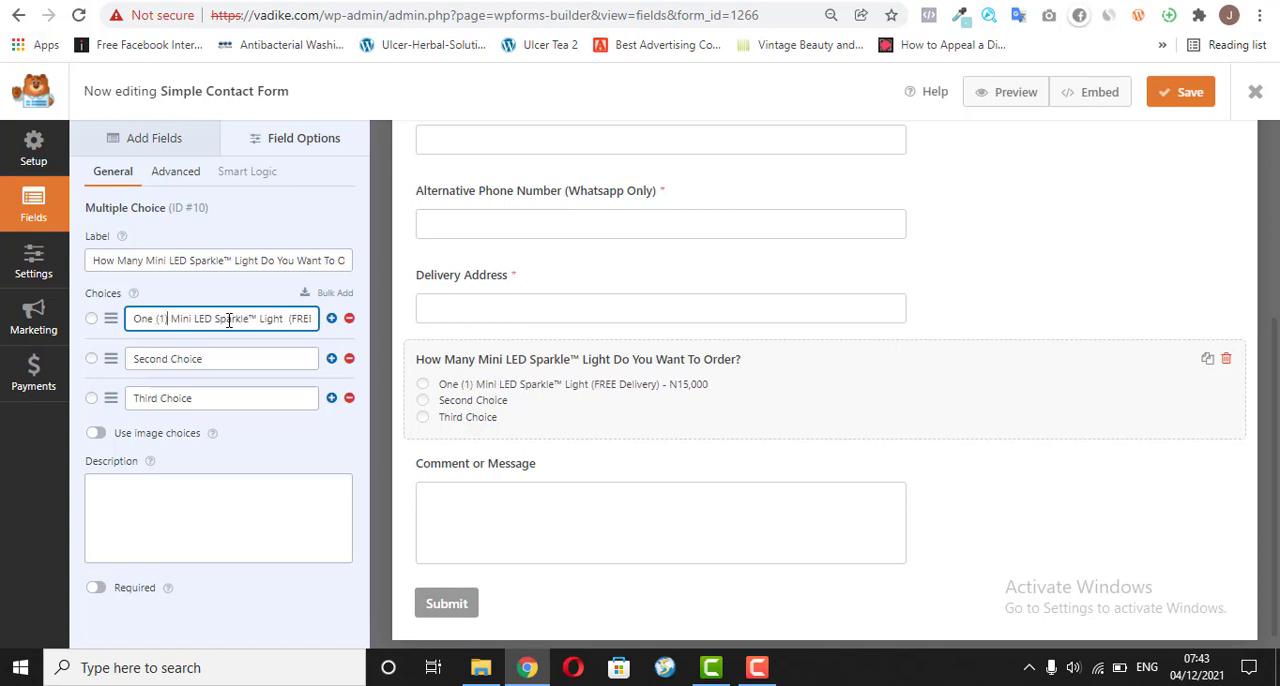
key("Tab")
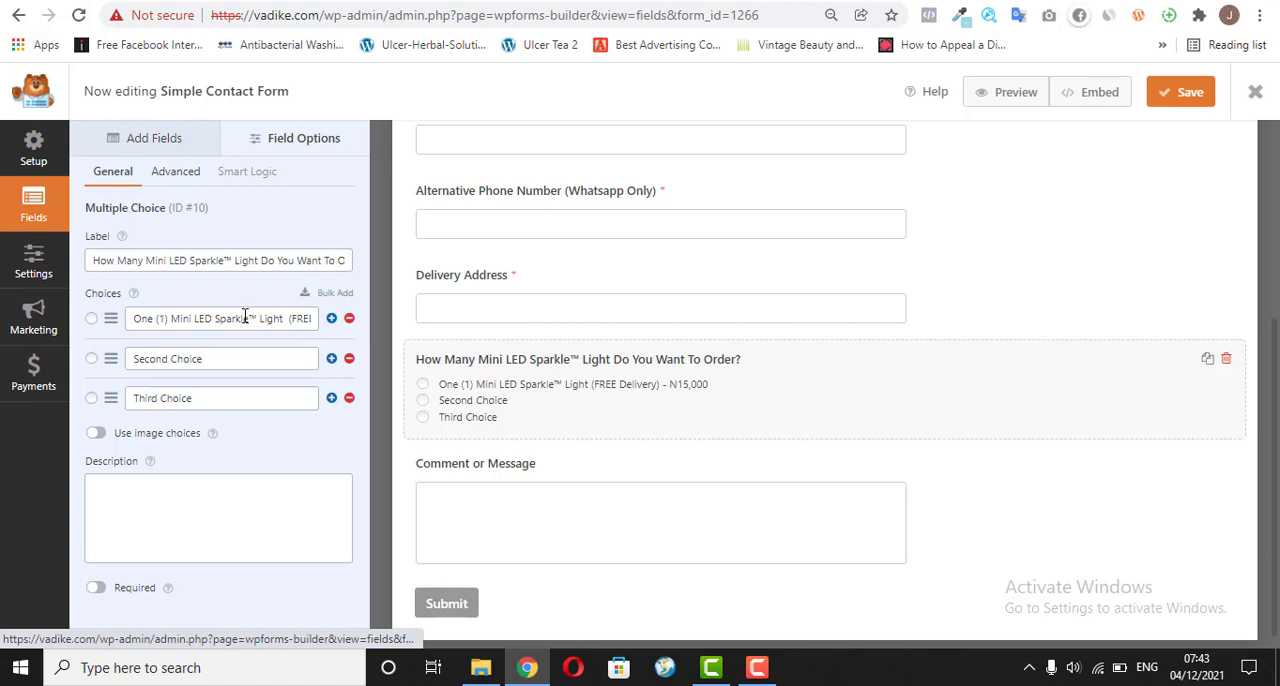
Step: Set the second choice to "One (1) Mini LED Sparkle™ Light (+1 FREE Light & FREE Delivery) - N25,000", based on the first choice's text
triple_click(245, 316)
key("ctrl+c")
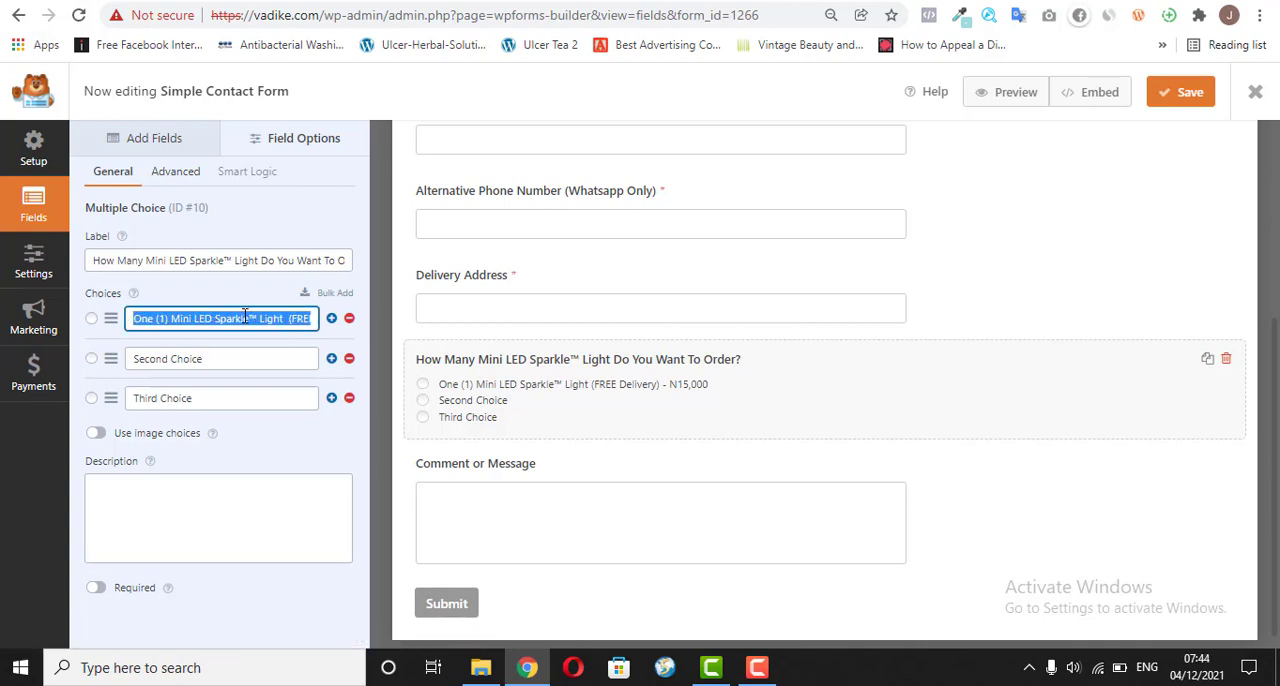
left_click(238, 351)
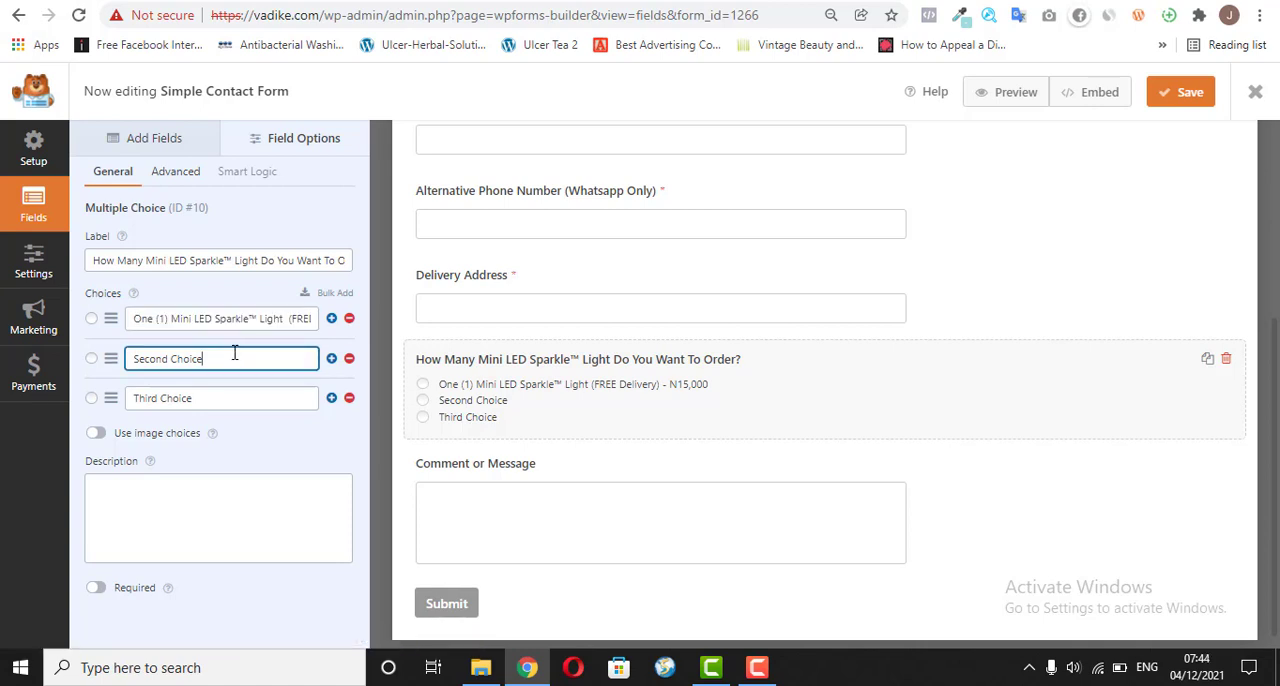
triple_click(234, 352)
key("ctrl+v")
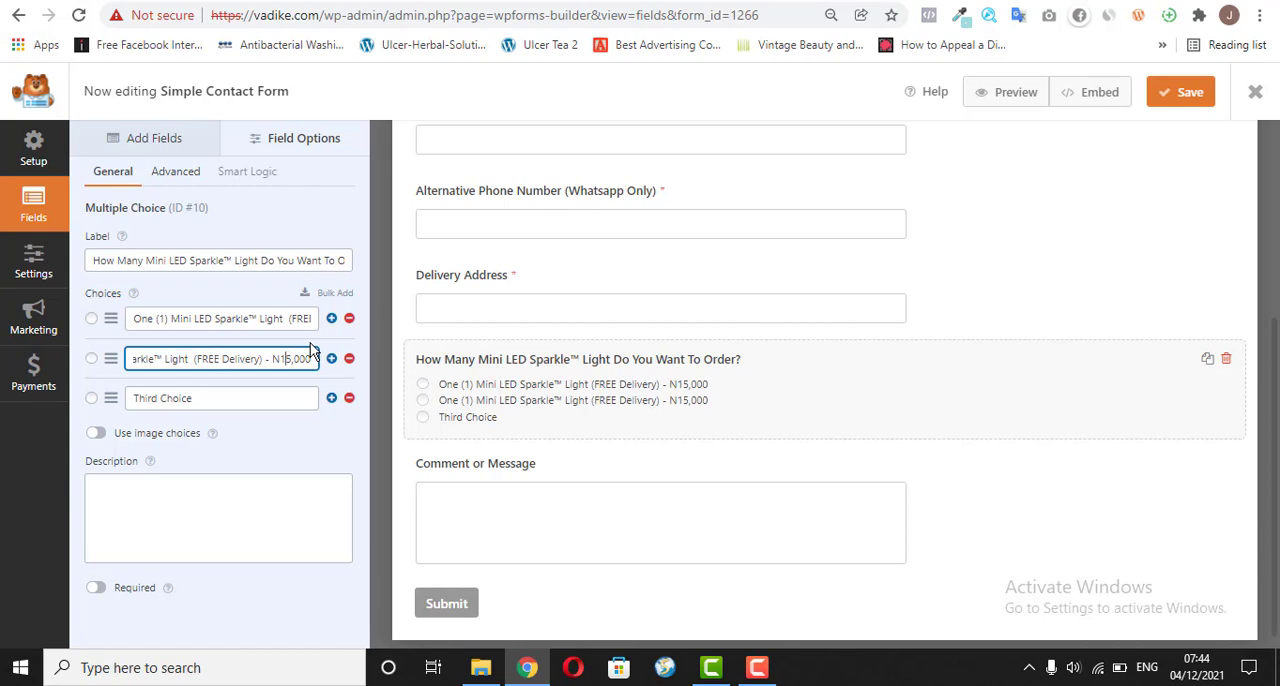
key("BackSpace")
type("2")
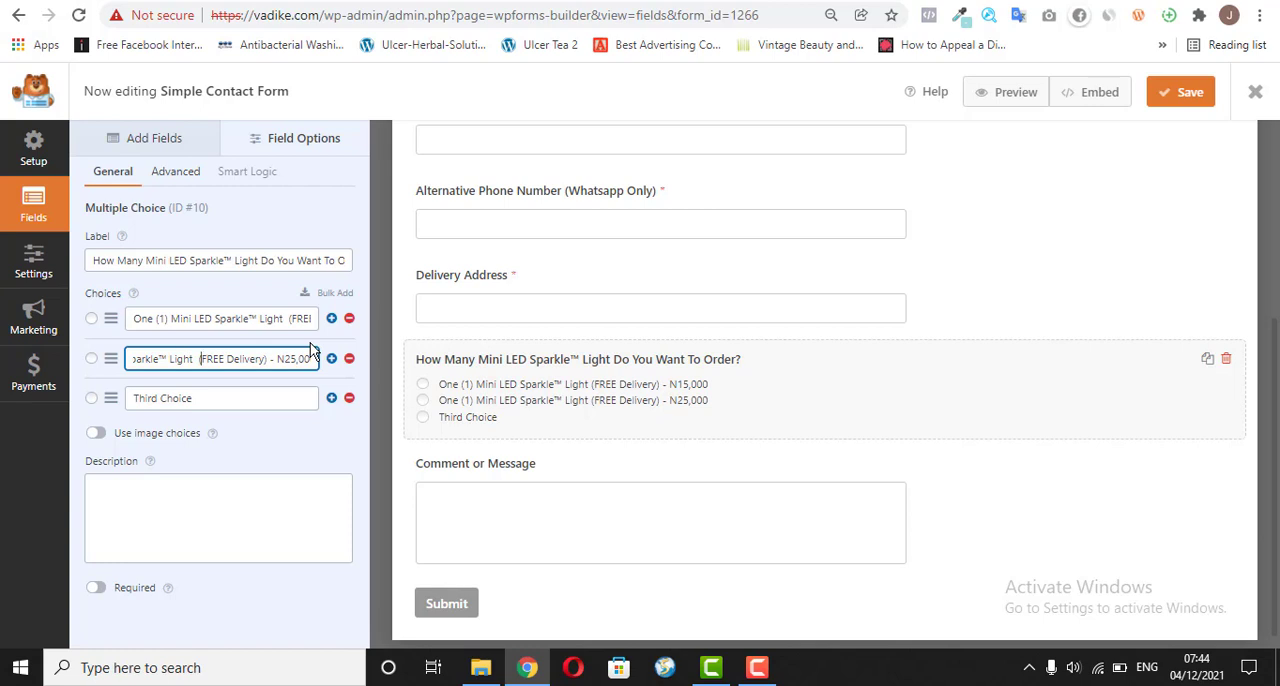
type("+1 FR")
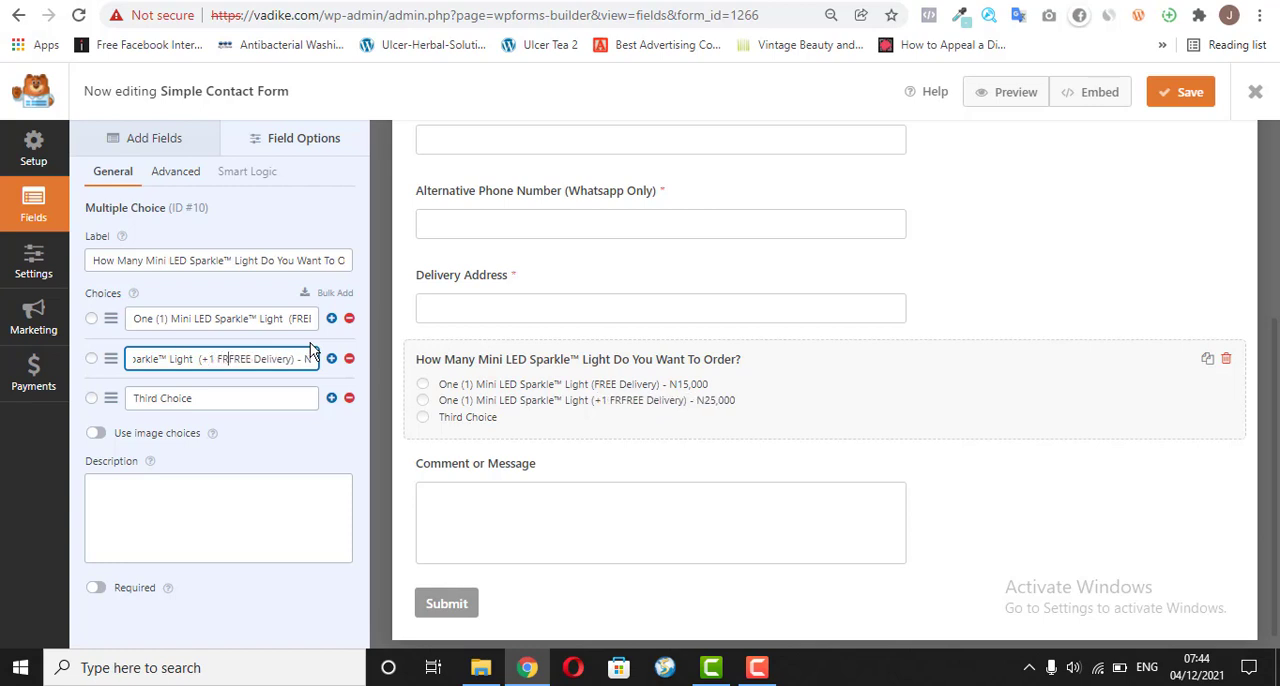
type("EE Ligh")
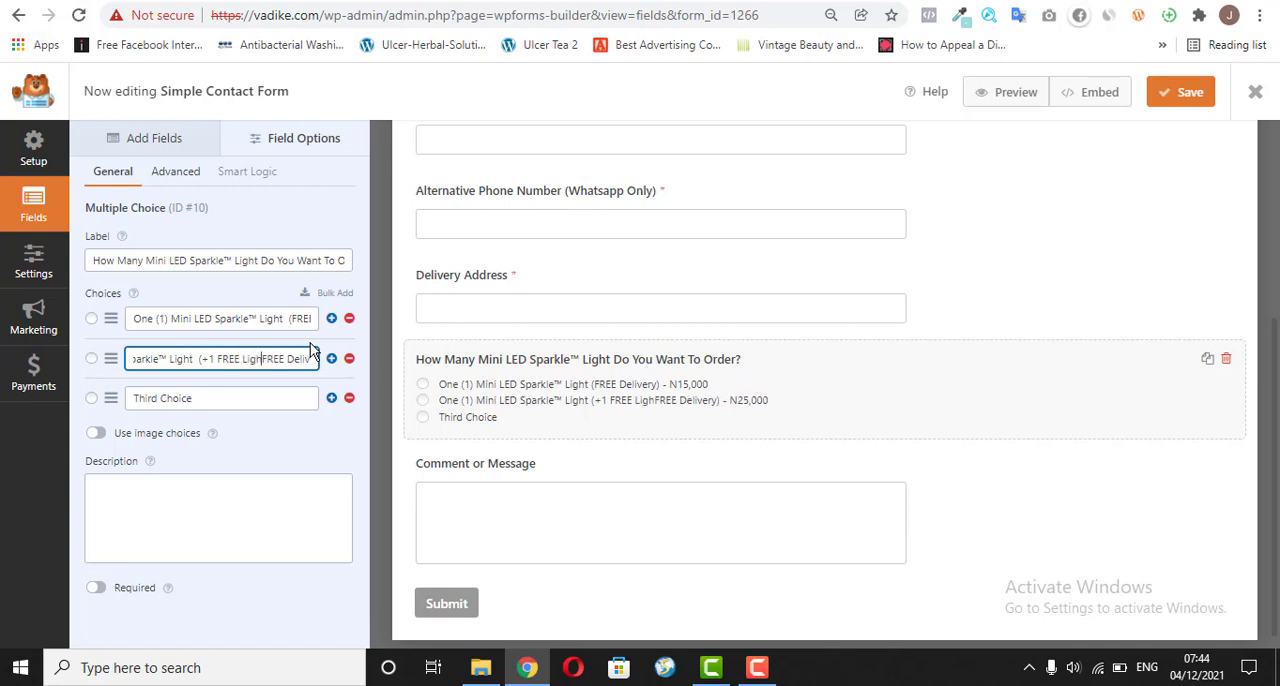
type("t ")
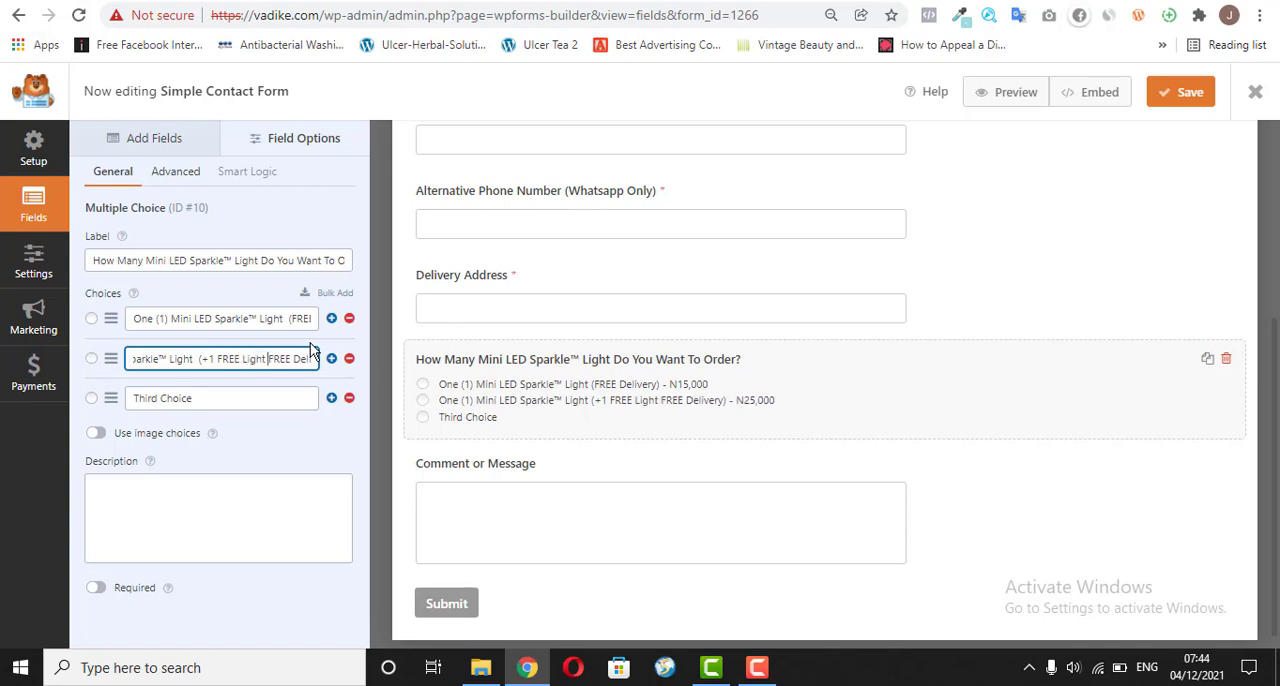
type("&")
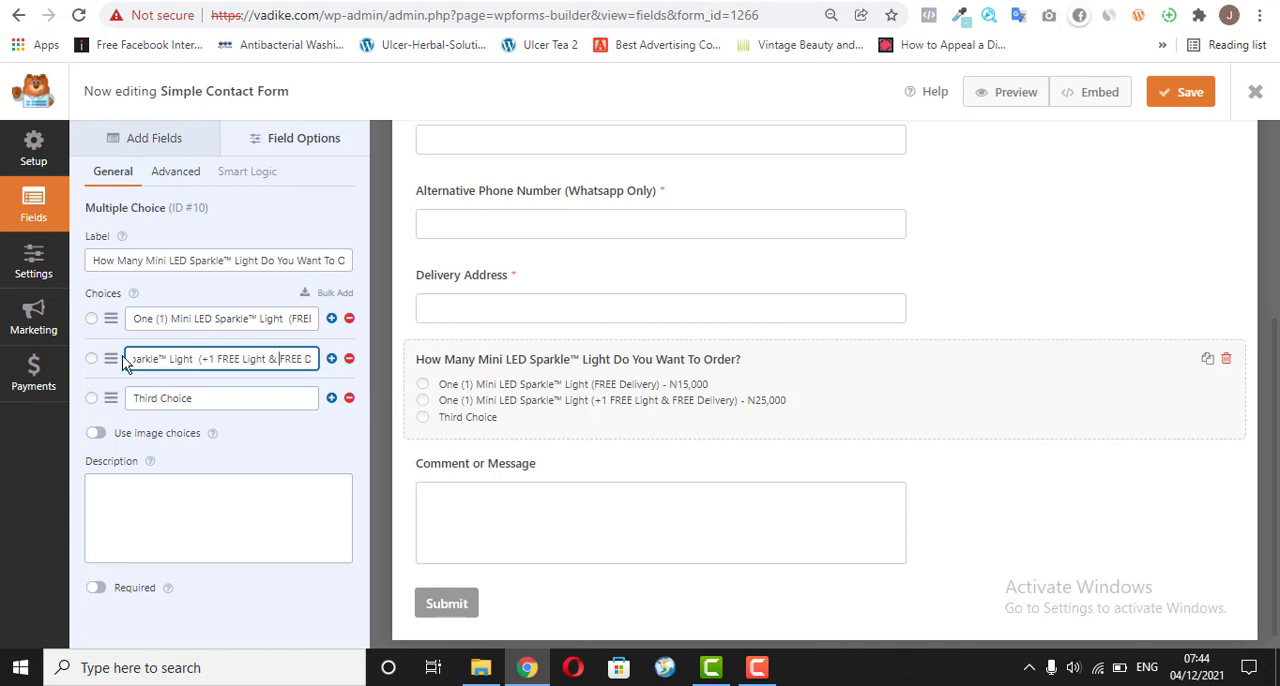
Step: Remove the third choice from the order question and make the field required
left_click(349, 398)
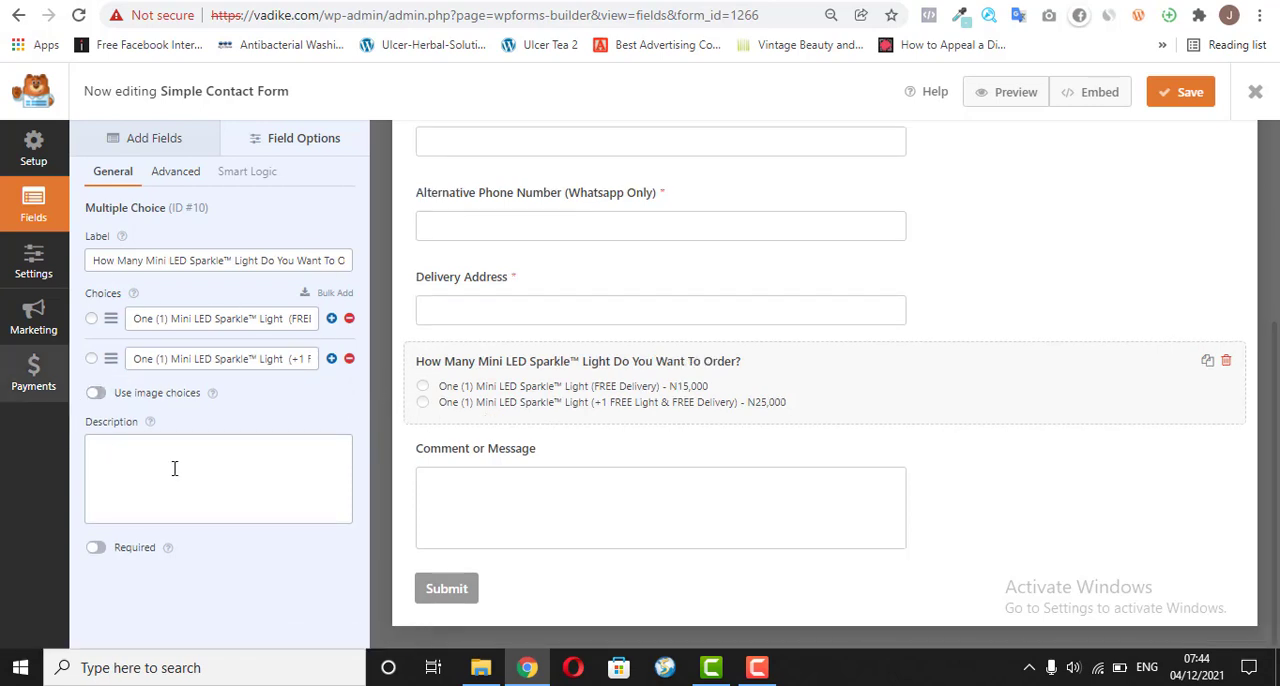
left_click(96, 548)
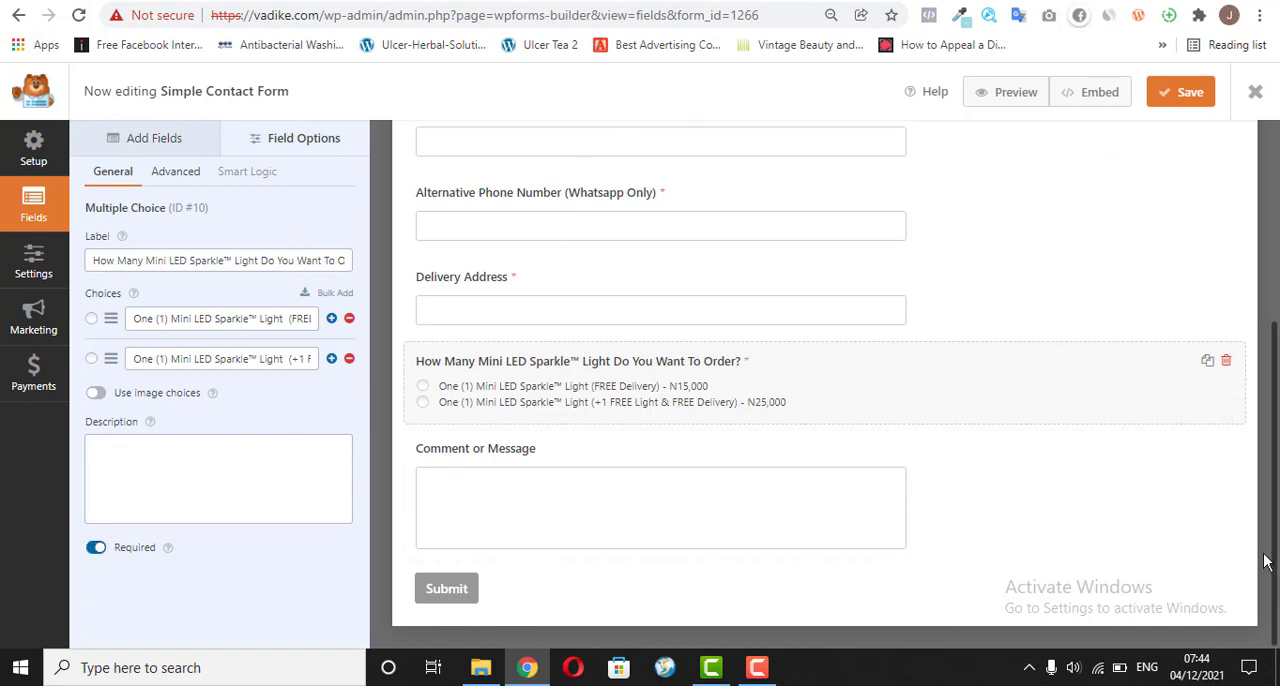
left_click_drag(1274, 565, 1274, 374)
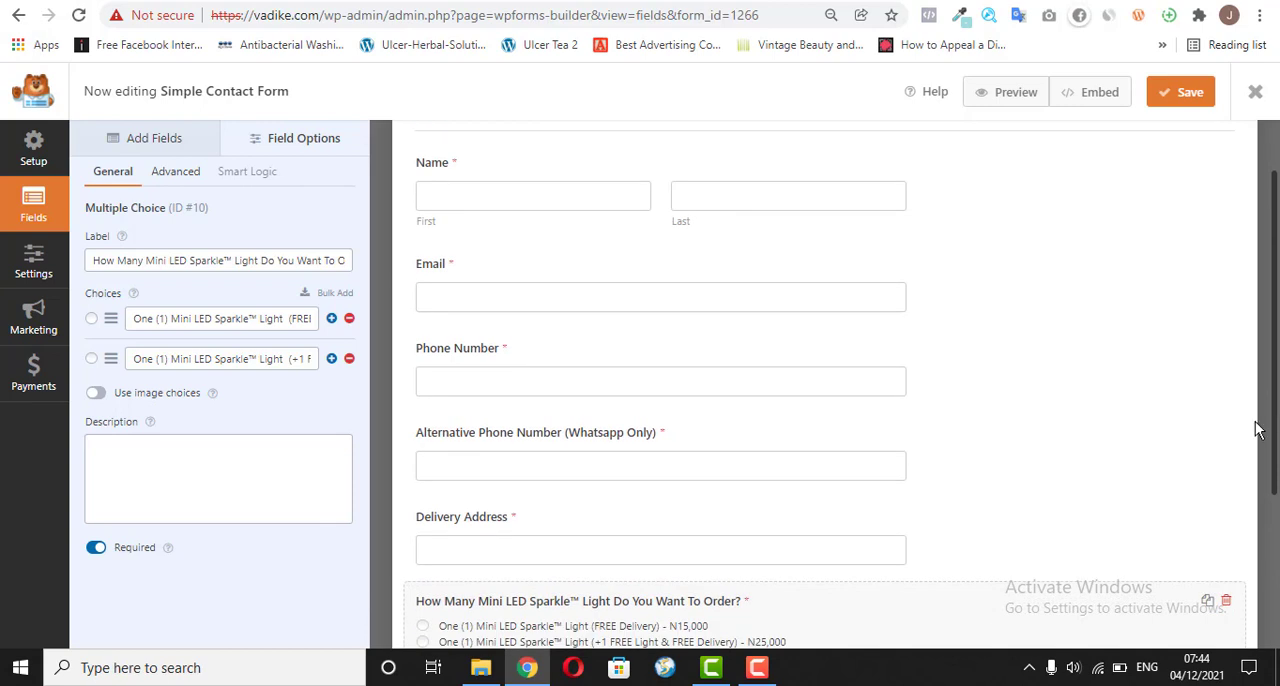
Step: Change the form's submit button text to "SUBMIT" in the general settings, with the advanced options expanded
left_click(25, 262)
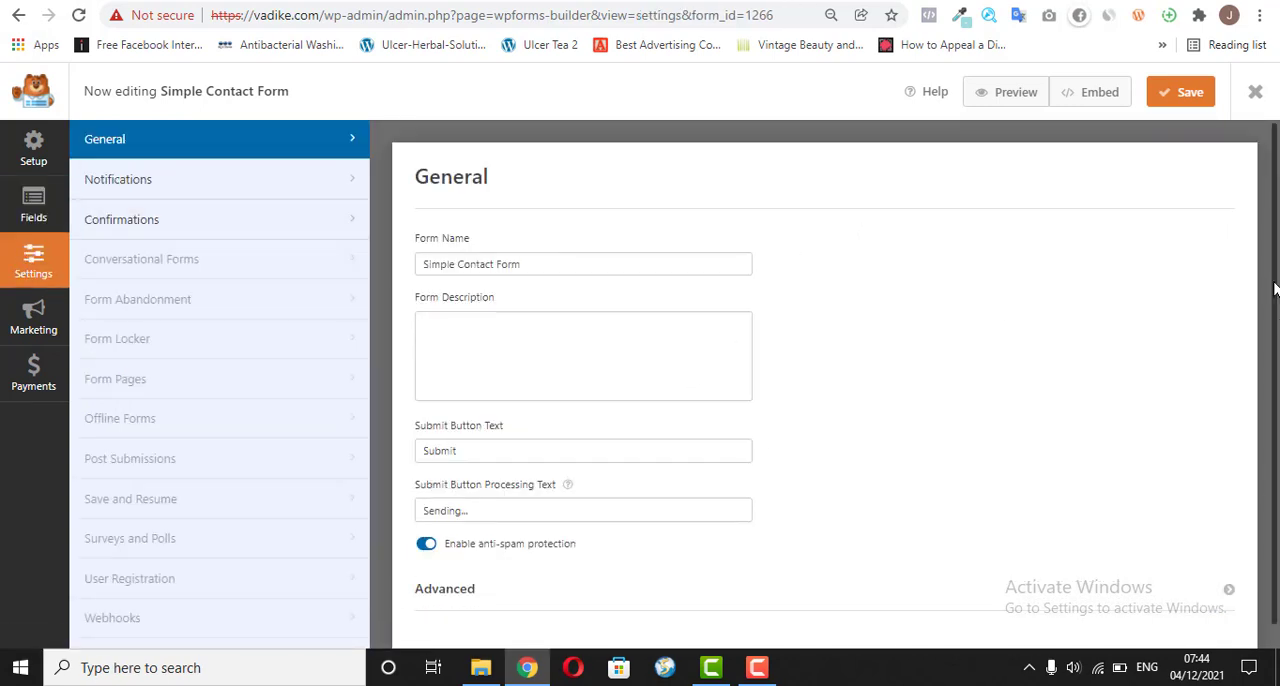
left_click_drag(1273, 289, 1273, 455)
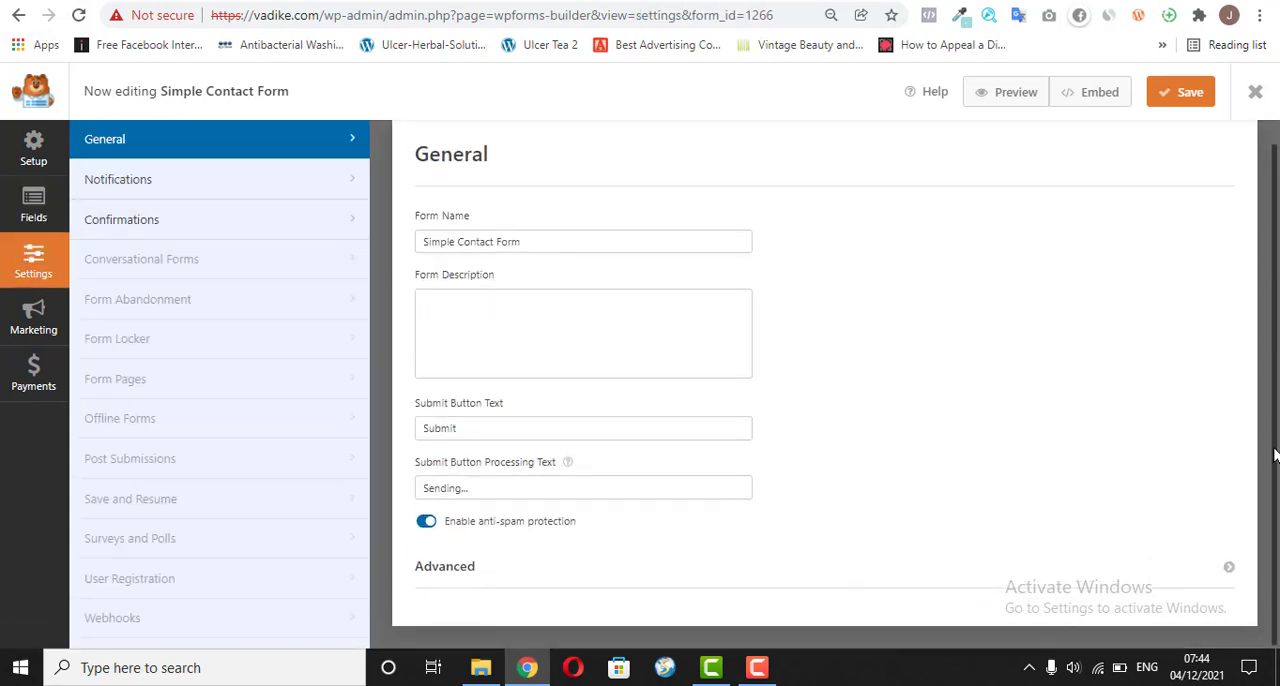
left_click(477, 565)
left_click_drag(1277, 228, 1277, 443)
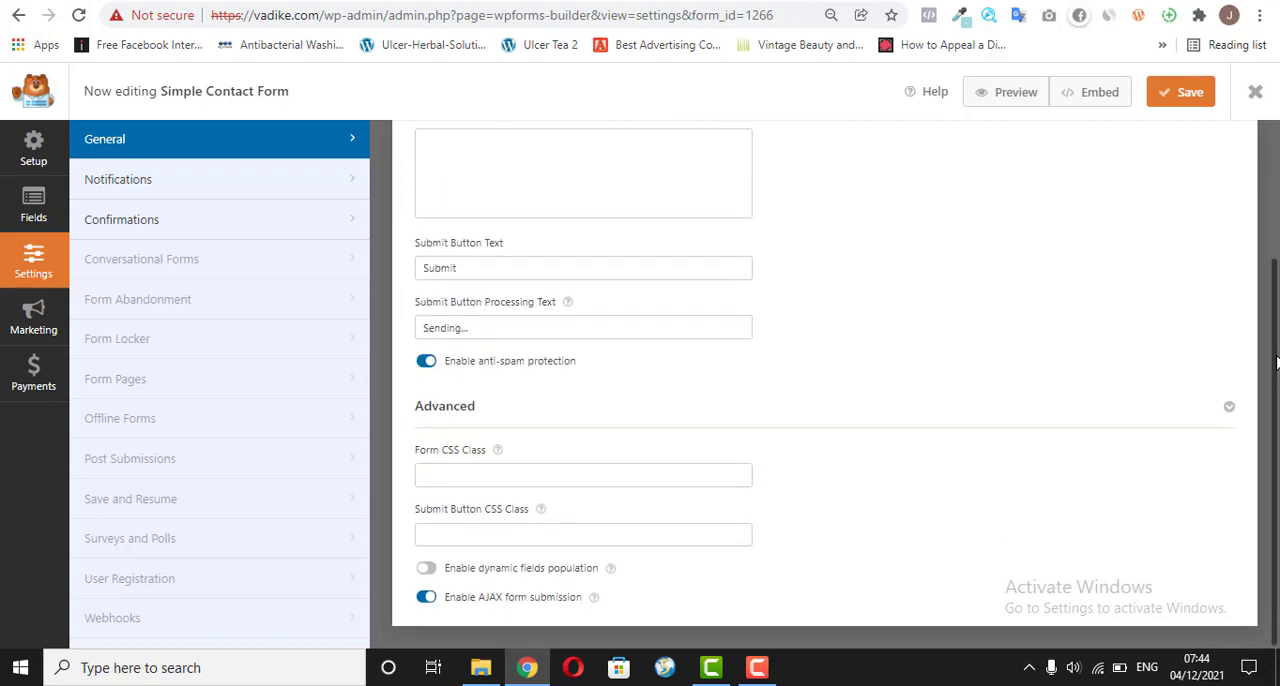
scroll(1277, 383, "up", 1)
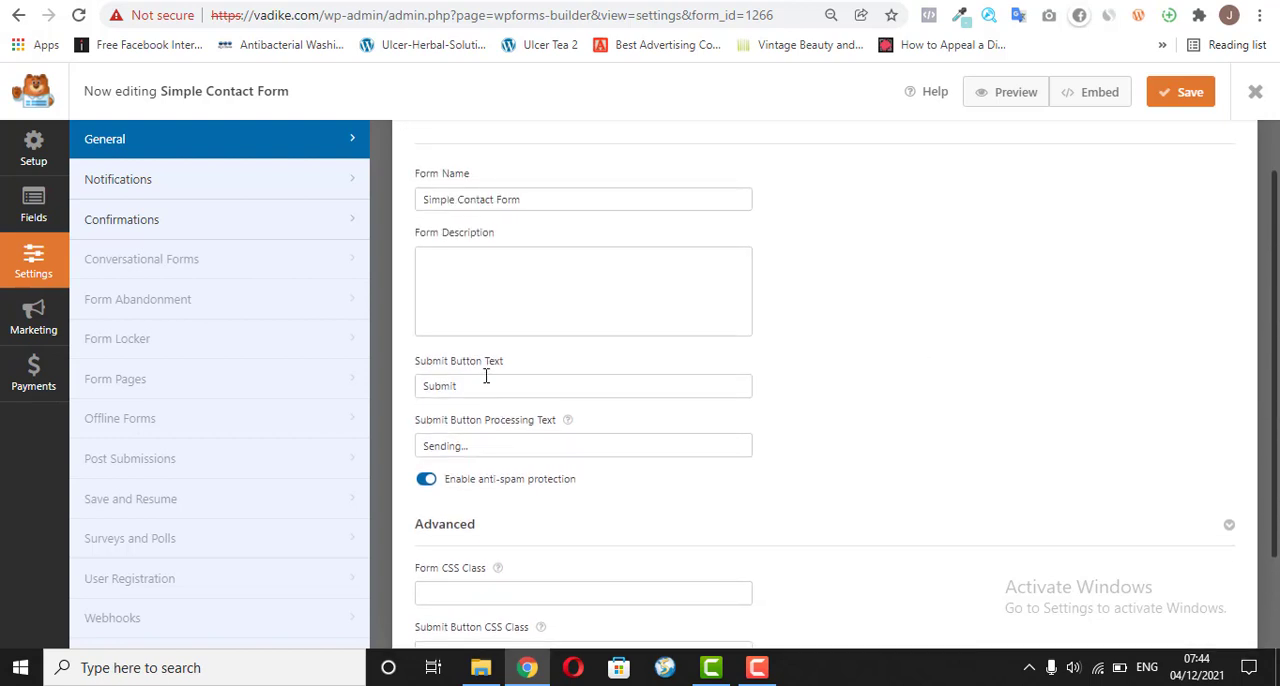
left_click(480, 384)
double_click(480, 384)
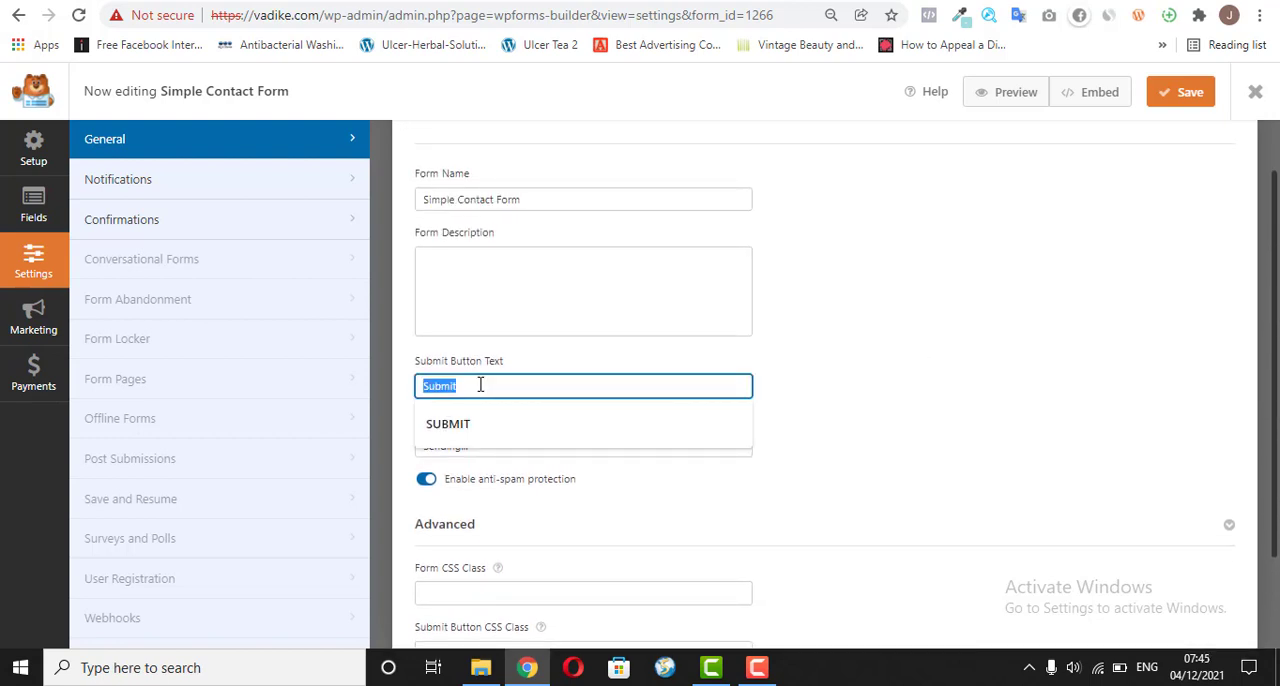
left_click(480, 432)
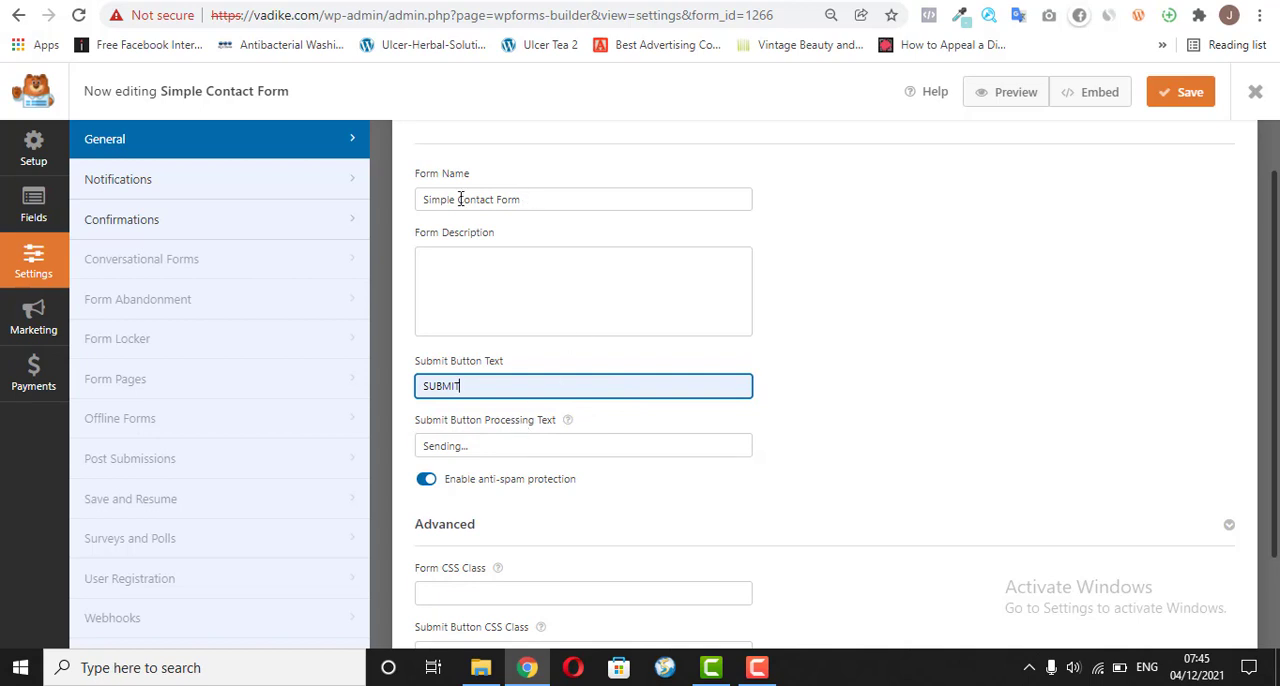
left_click(177, 218)
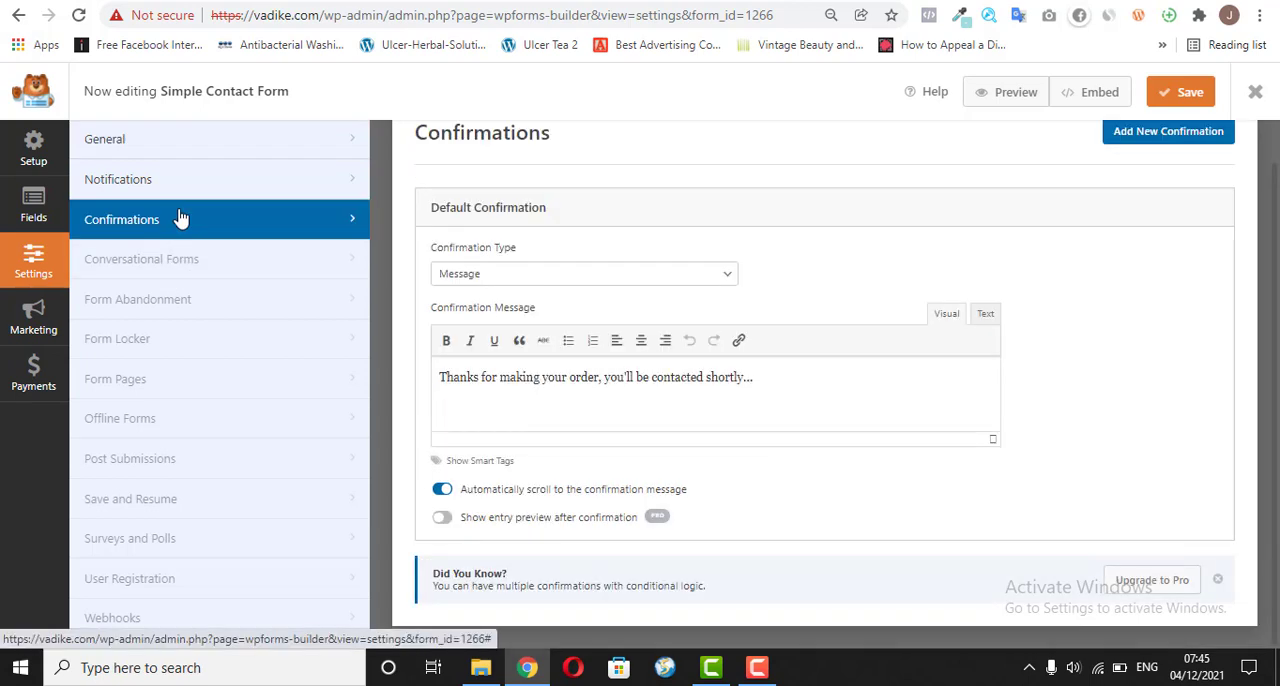
left_click(693, 281)
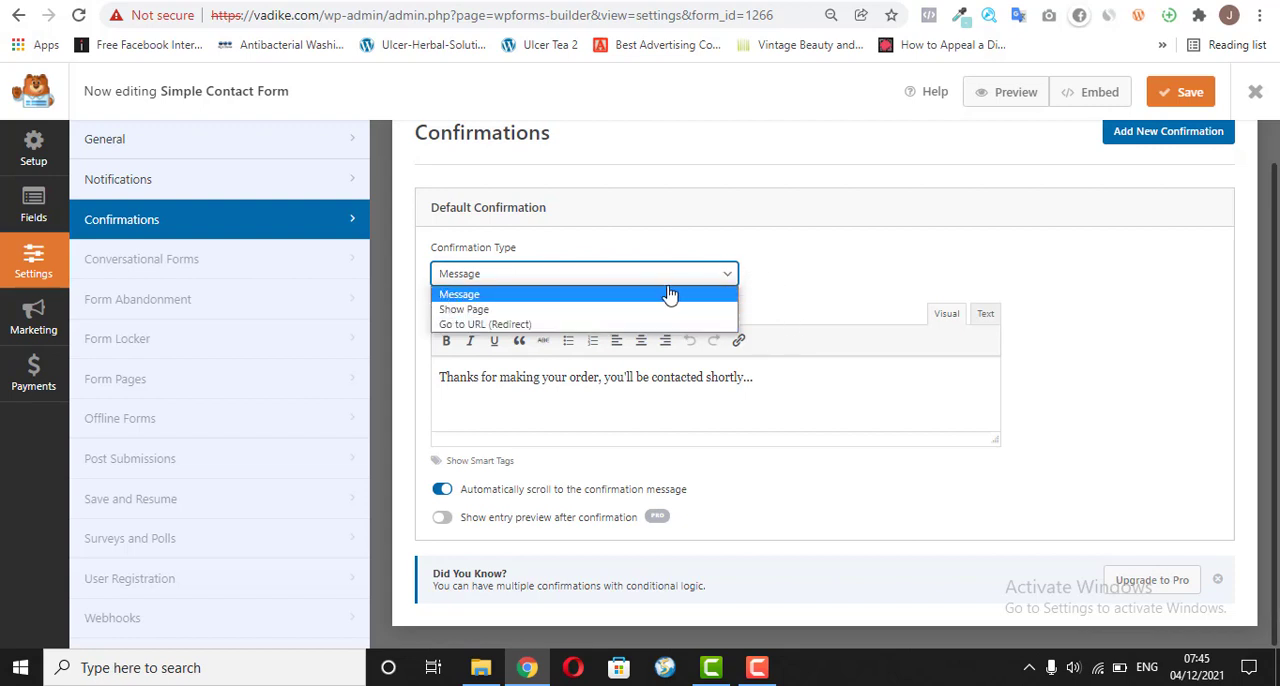
left_click(851, 2)
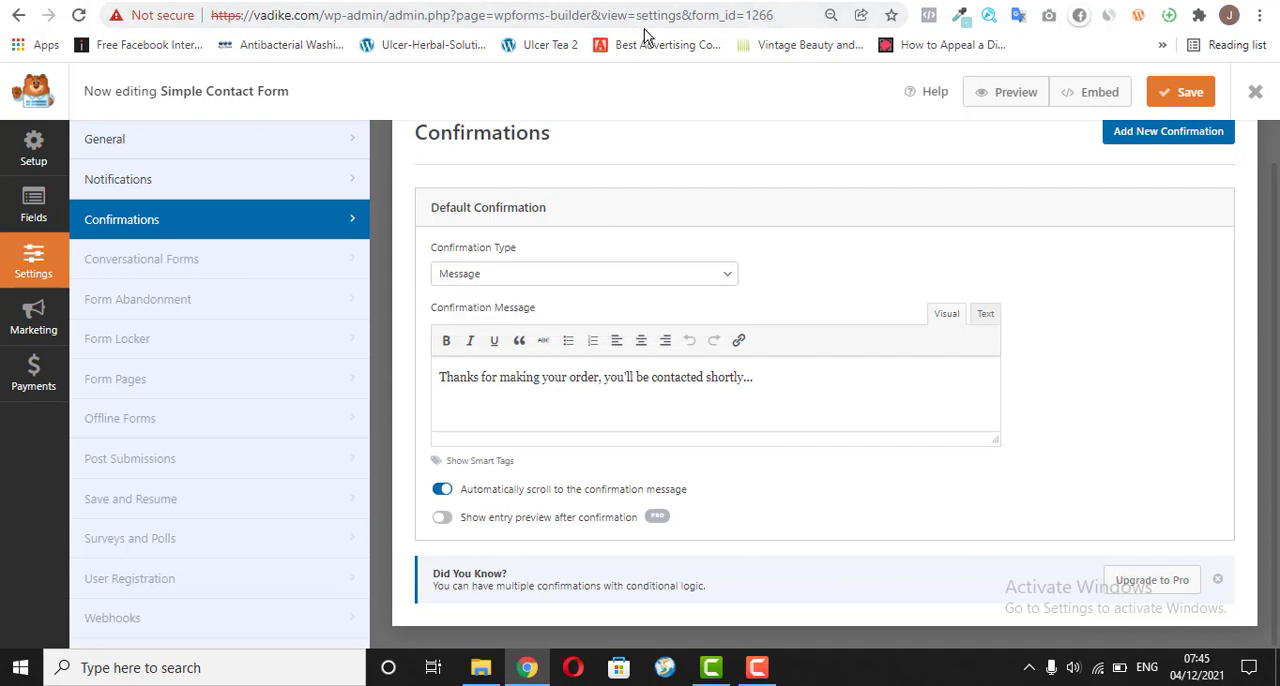
key("ctrl+t")
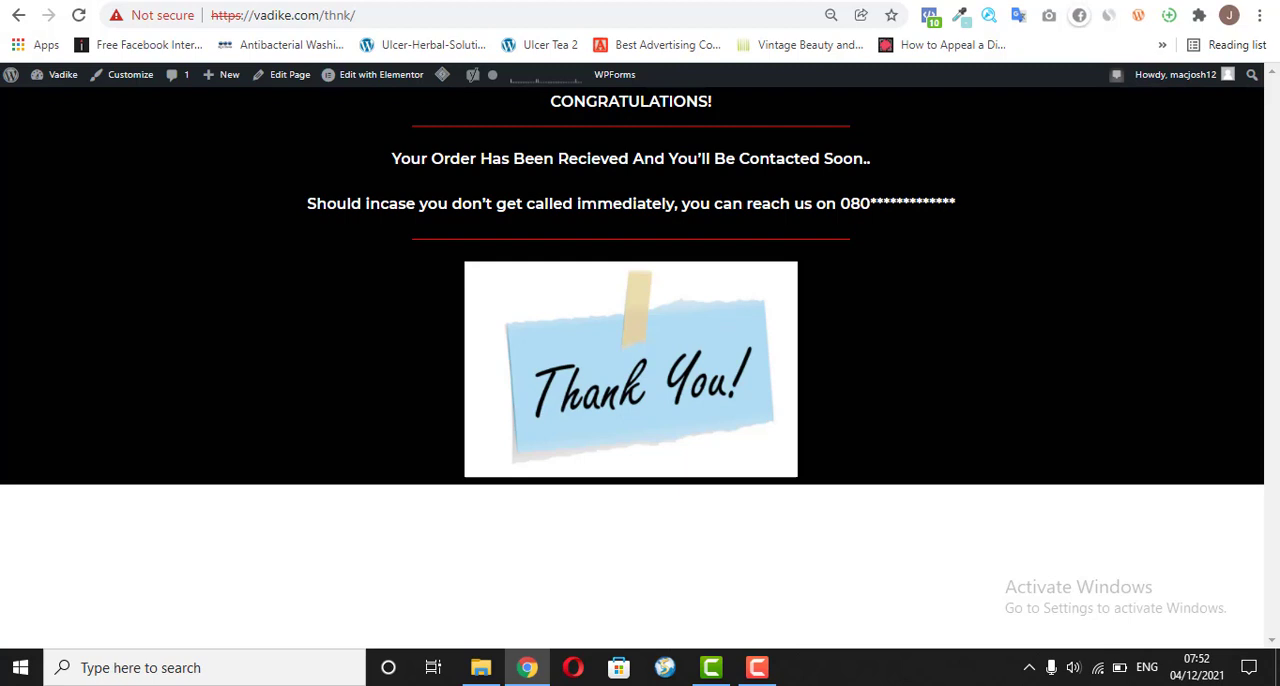
left_click(434, 1)
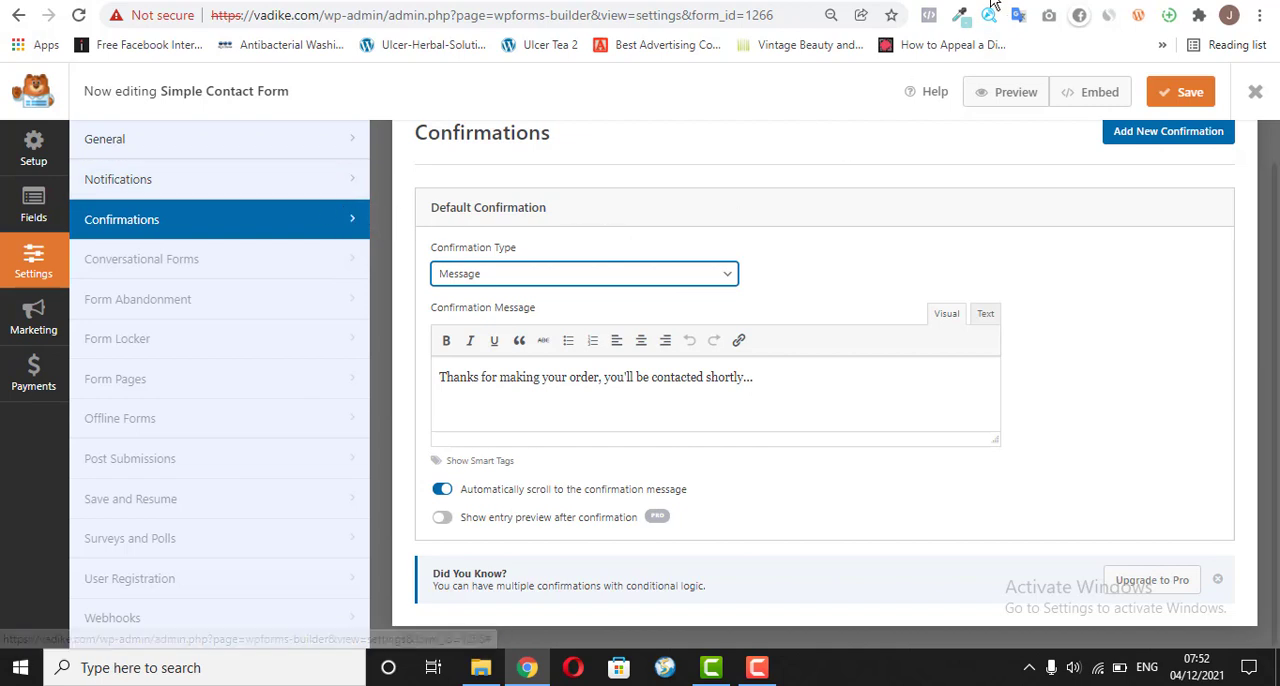
left_click(864, 2)
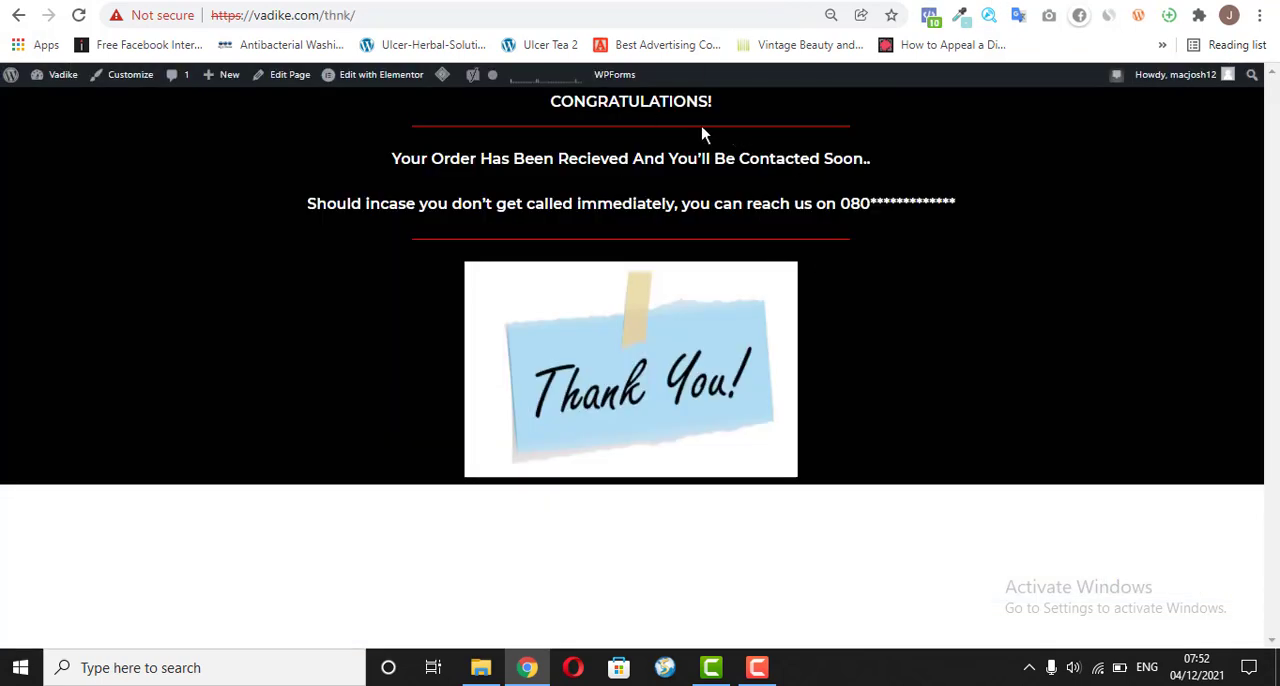
left_click(350, 16)
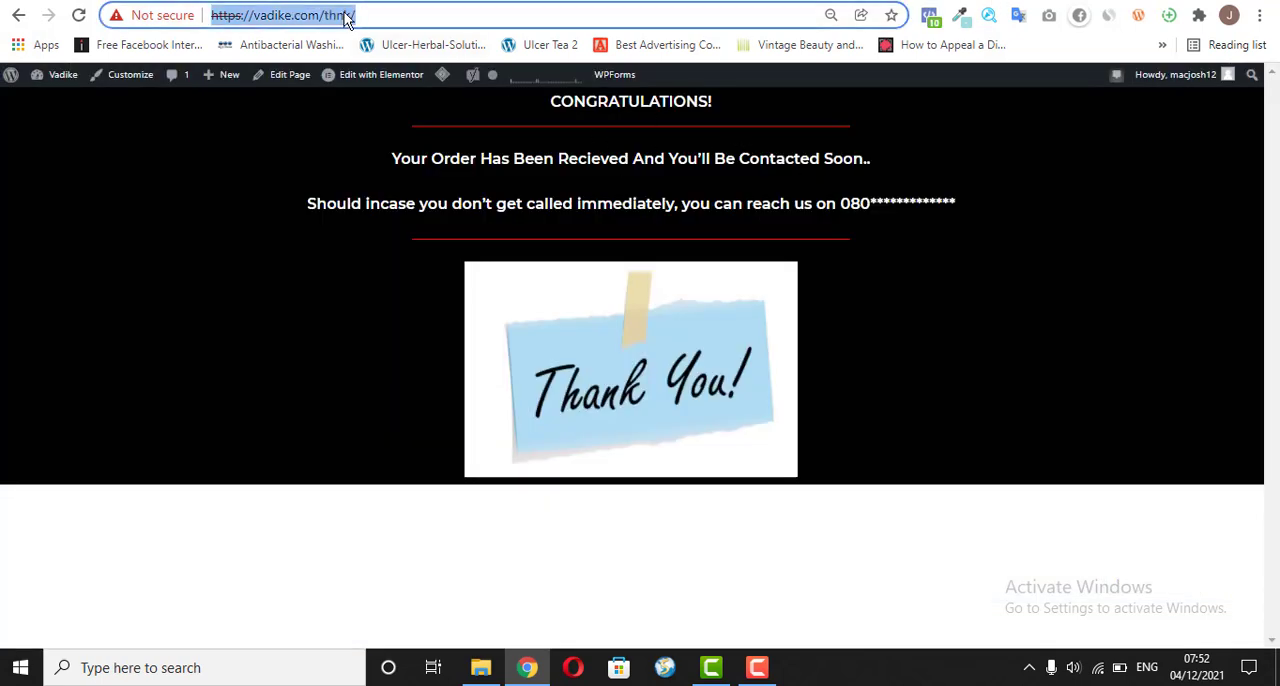
right_click(347, 18)
left_click(426, 143)
key("ctrl+Tab")
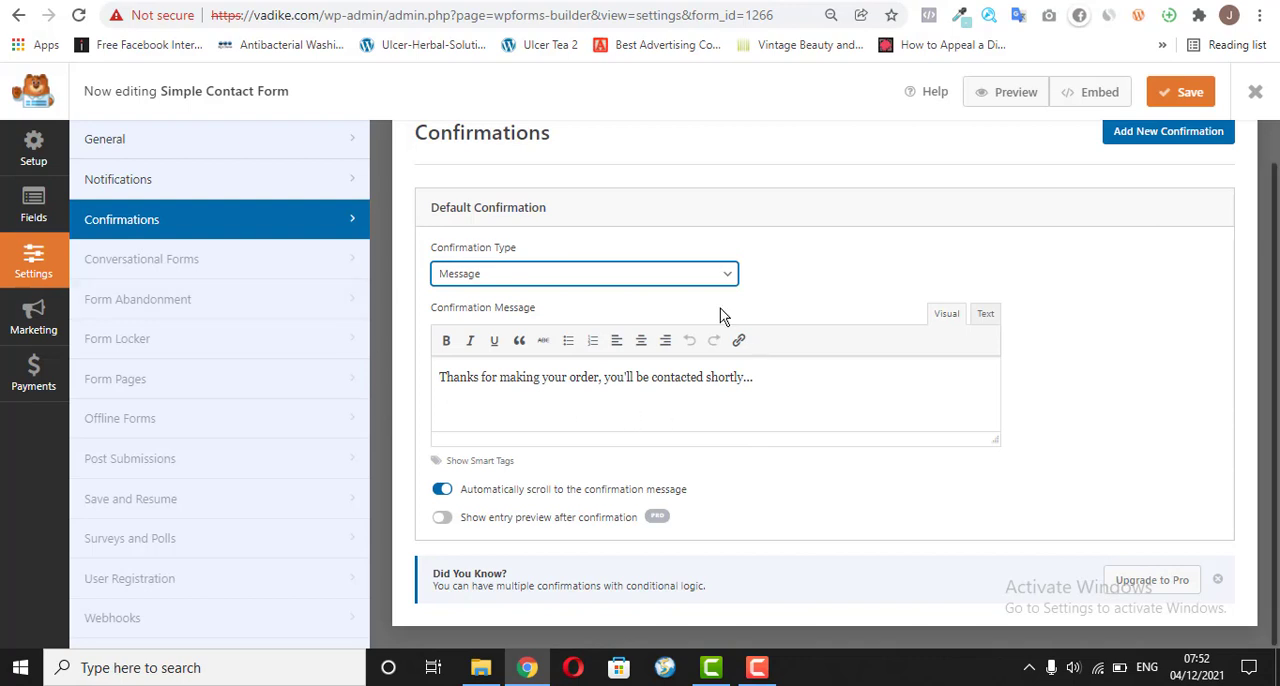
scroll(1276, 264, "up", 1)
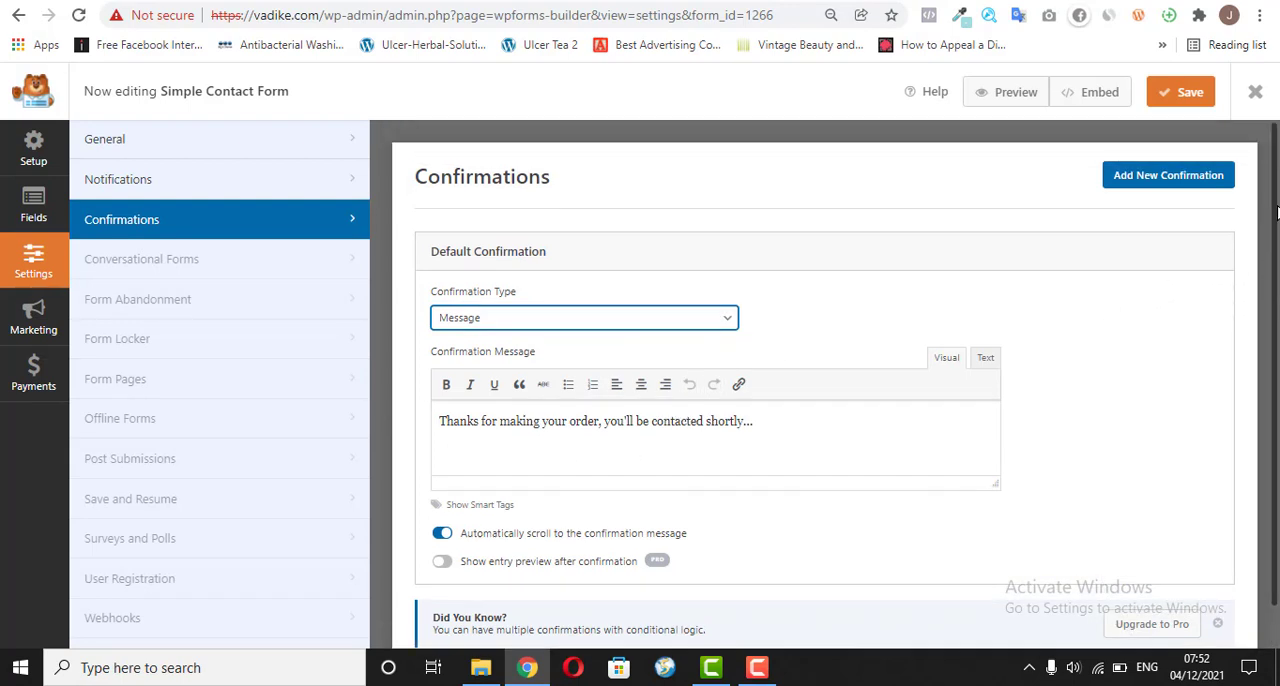
left_click(668, 322)
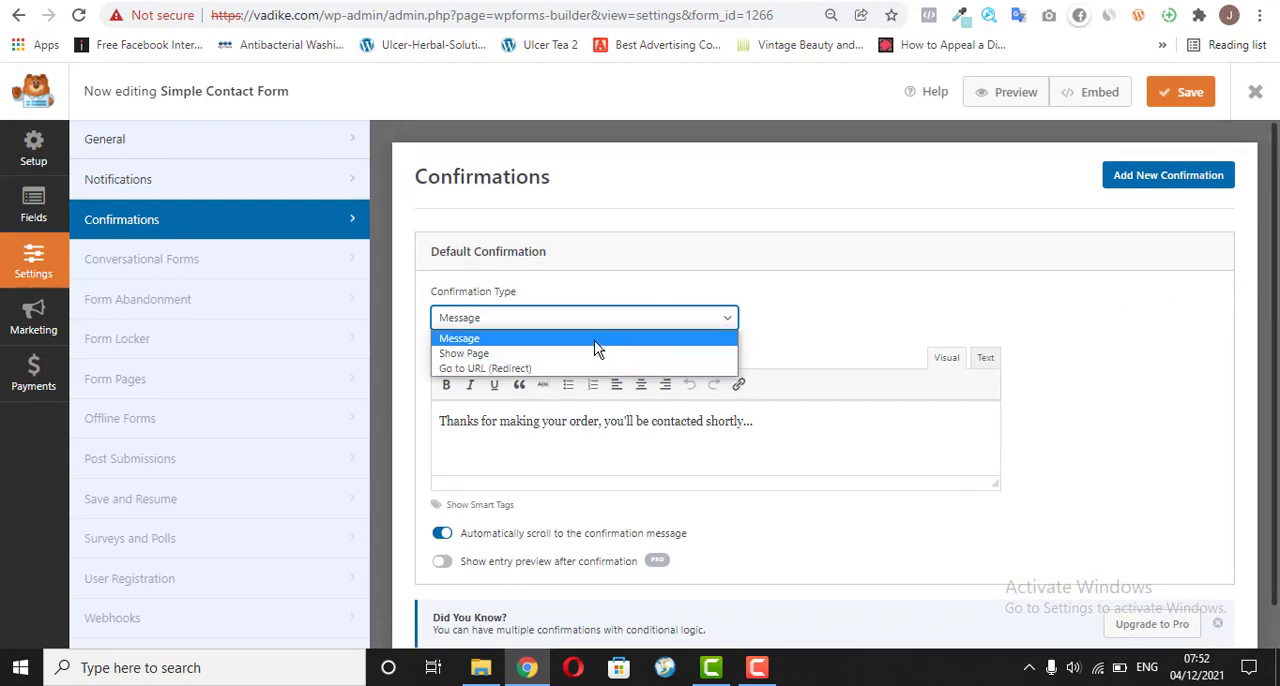
left_click(530, 369)
left_click(547, 379)
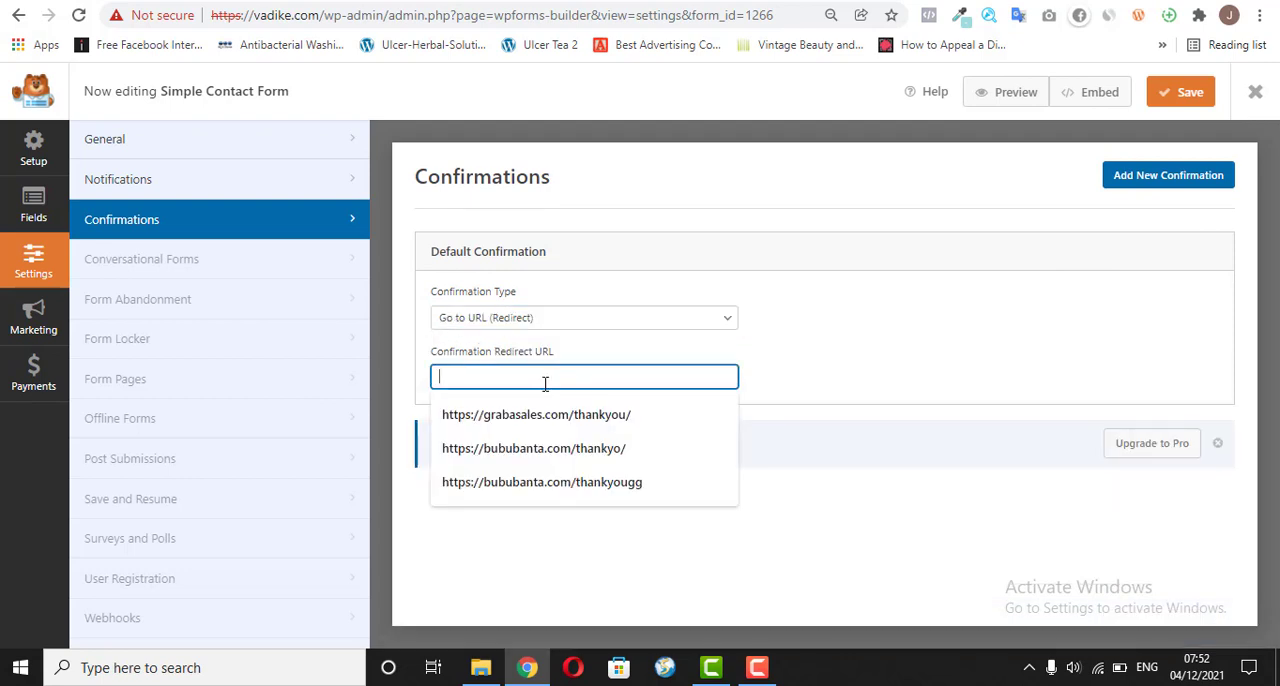
right_click(544, 380)
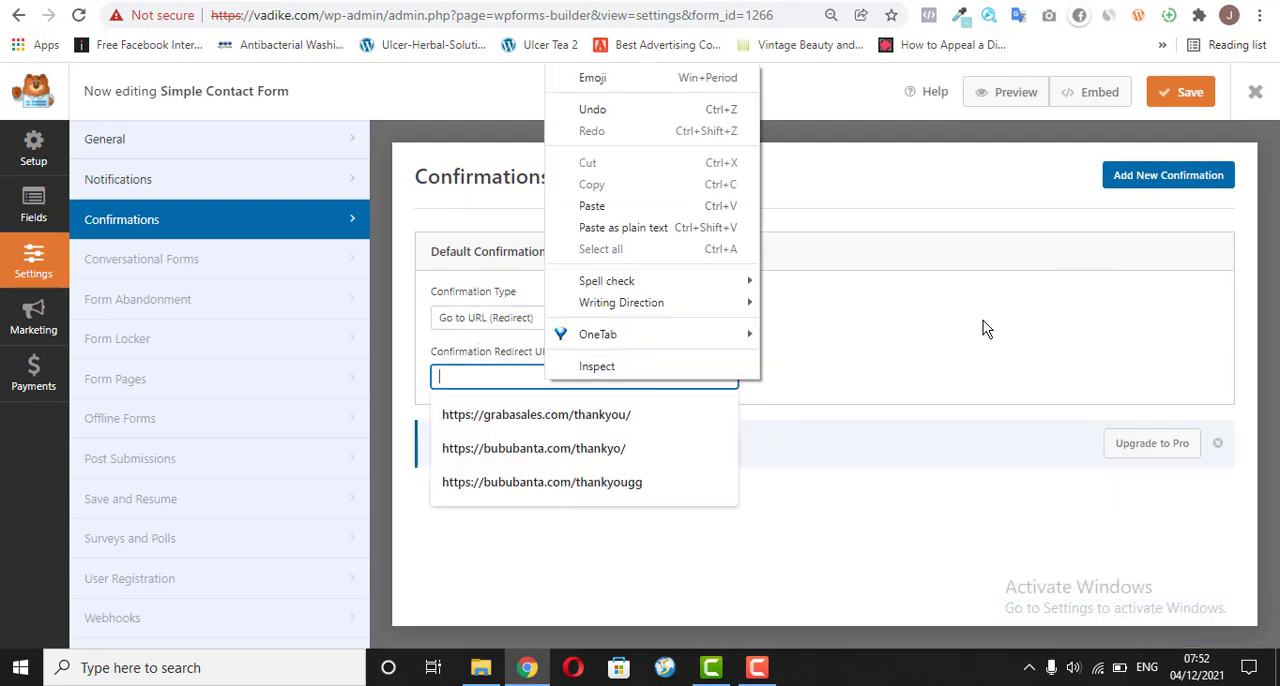
left_click(664, 207)
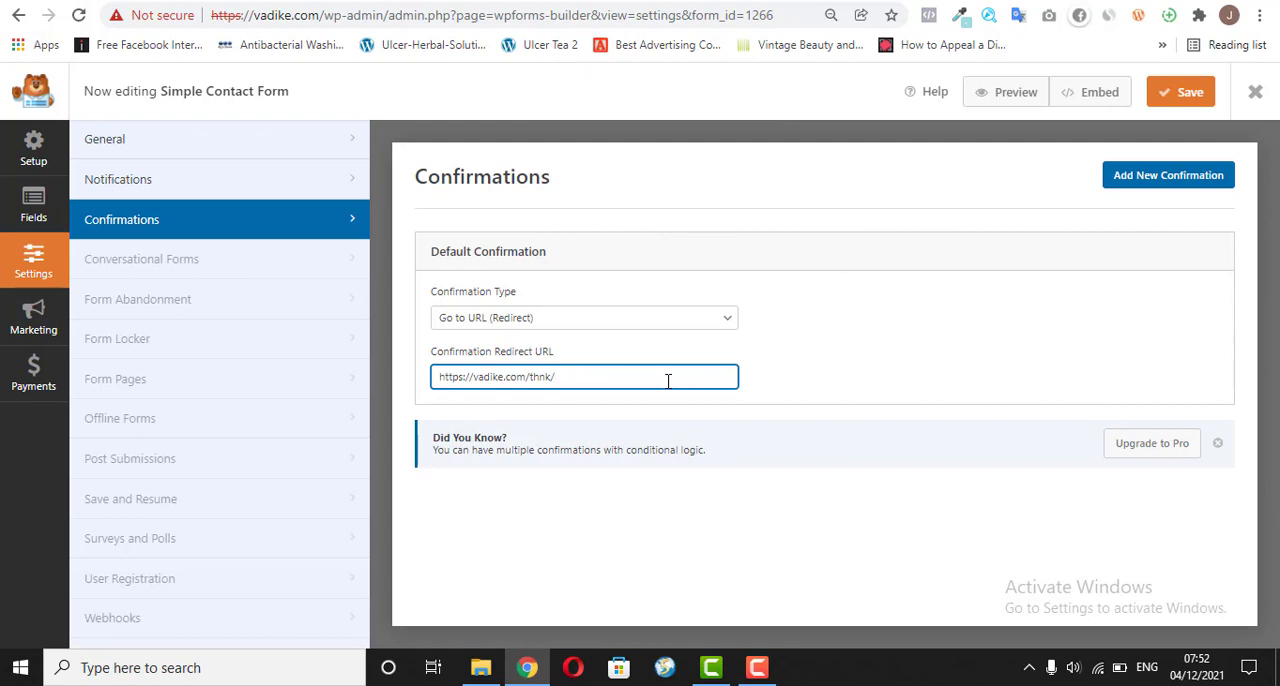
key("ctrl+a")
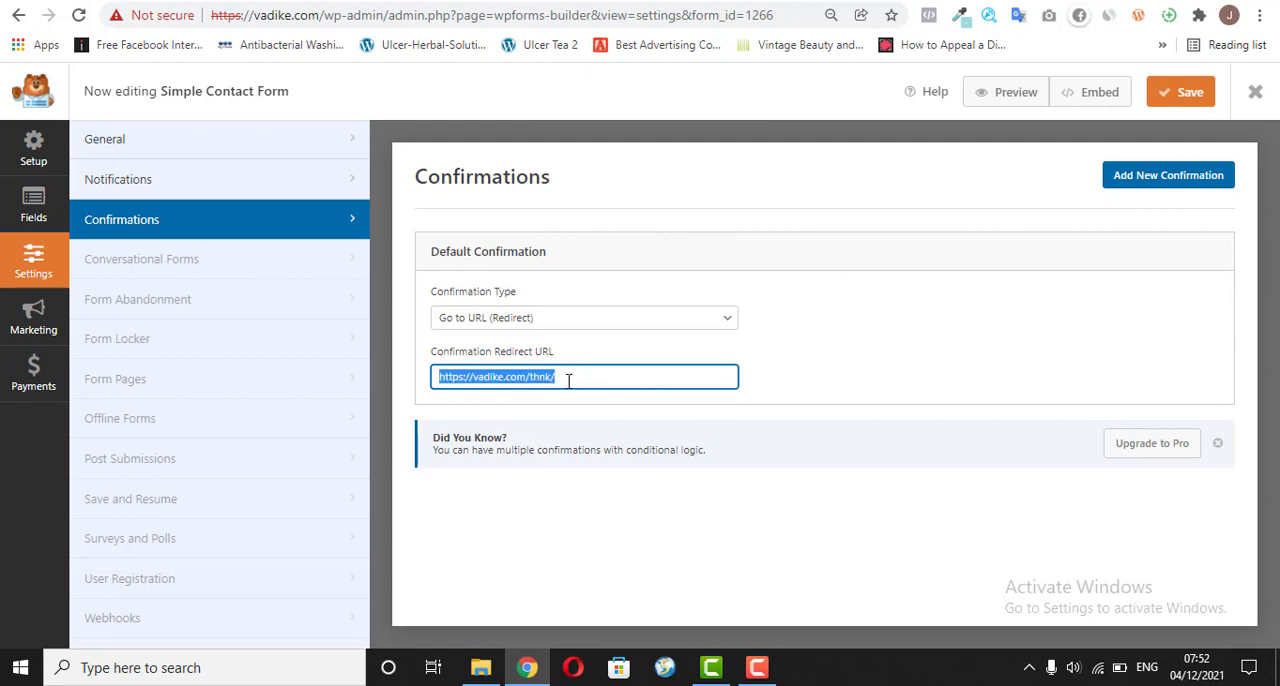
right_click(536, 380)
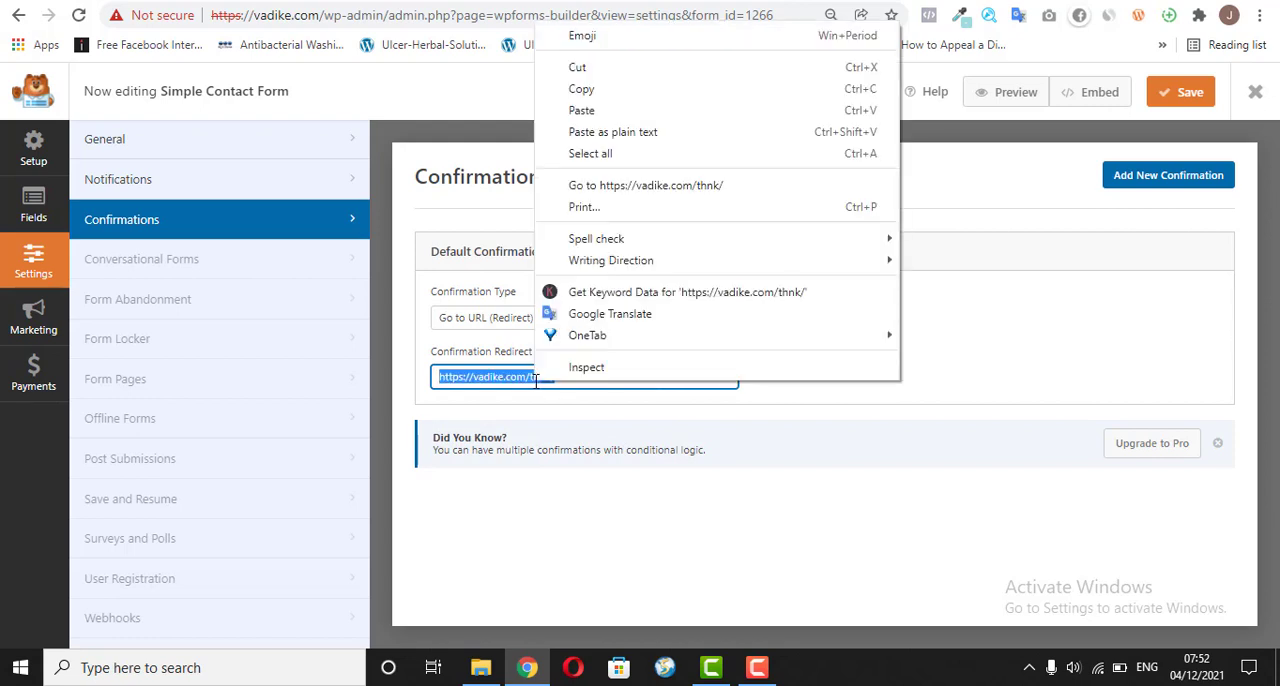
left_click(608, 133)
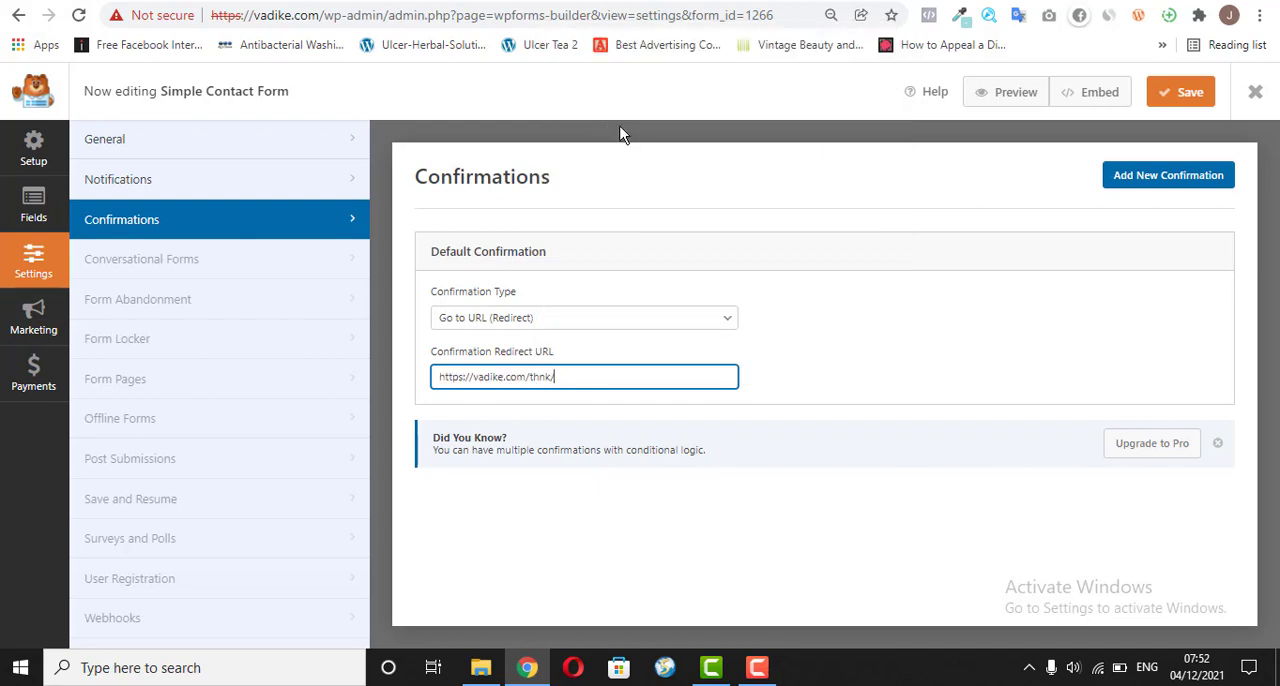
left_click(851, 386)
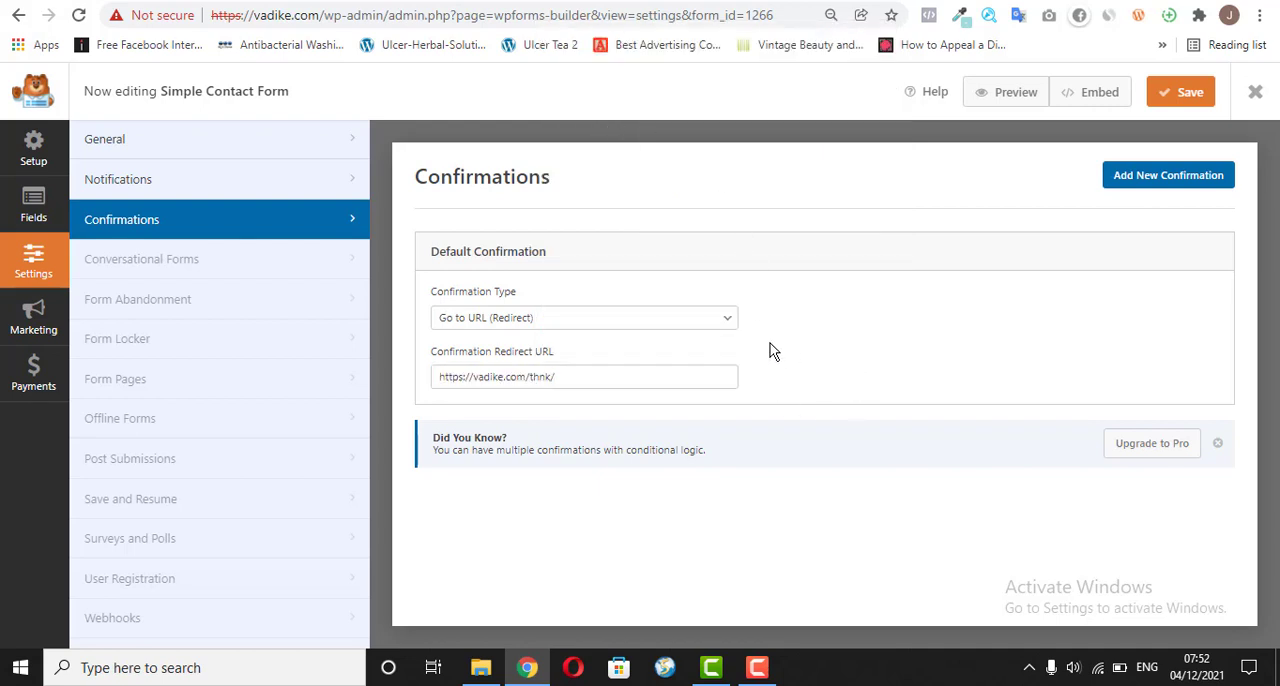
left_click(1165, 96)
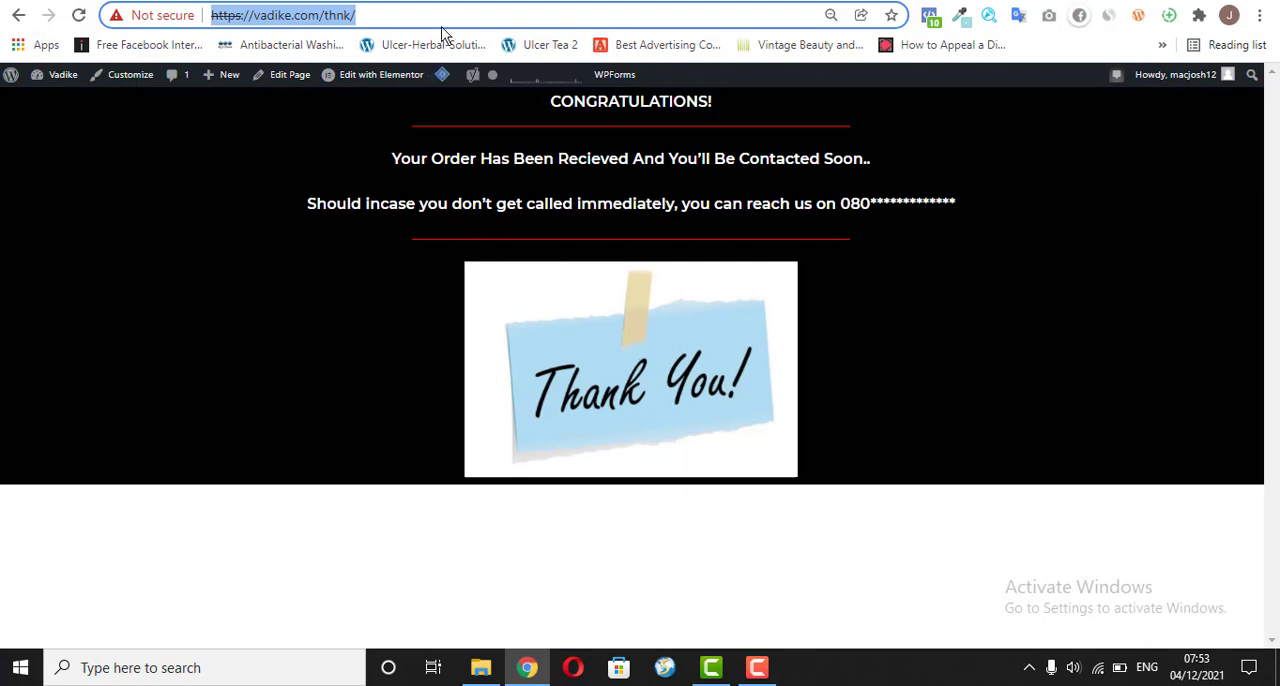
Step: Examine the form's default notification settings, including the recipient addresses, subject line, sender, reply-to and message fields
left_click(460, 2)
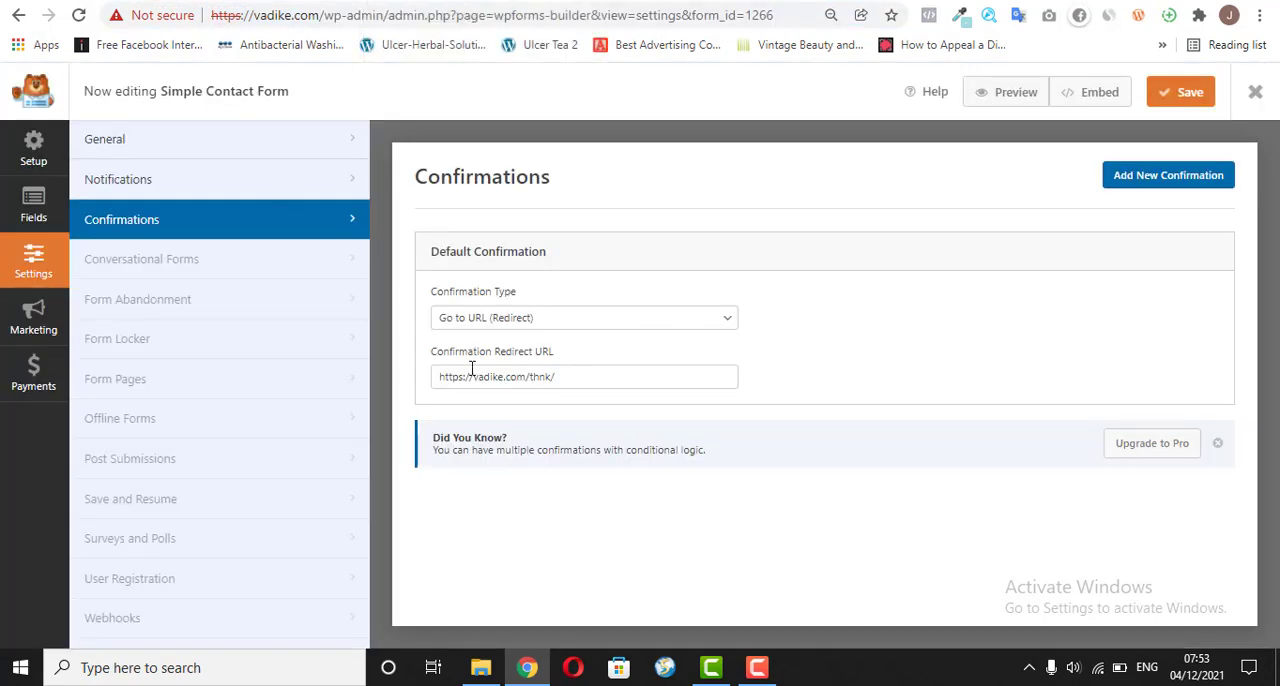
left_click(143, 190)
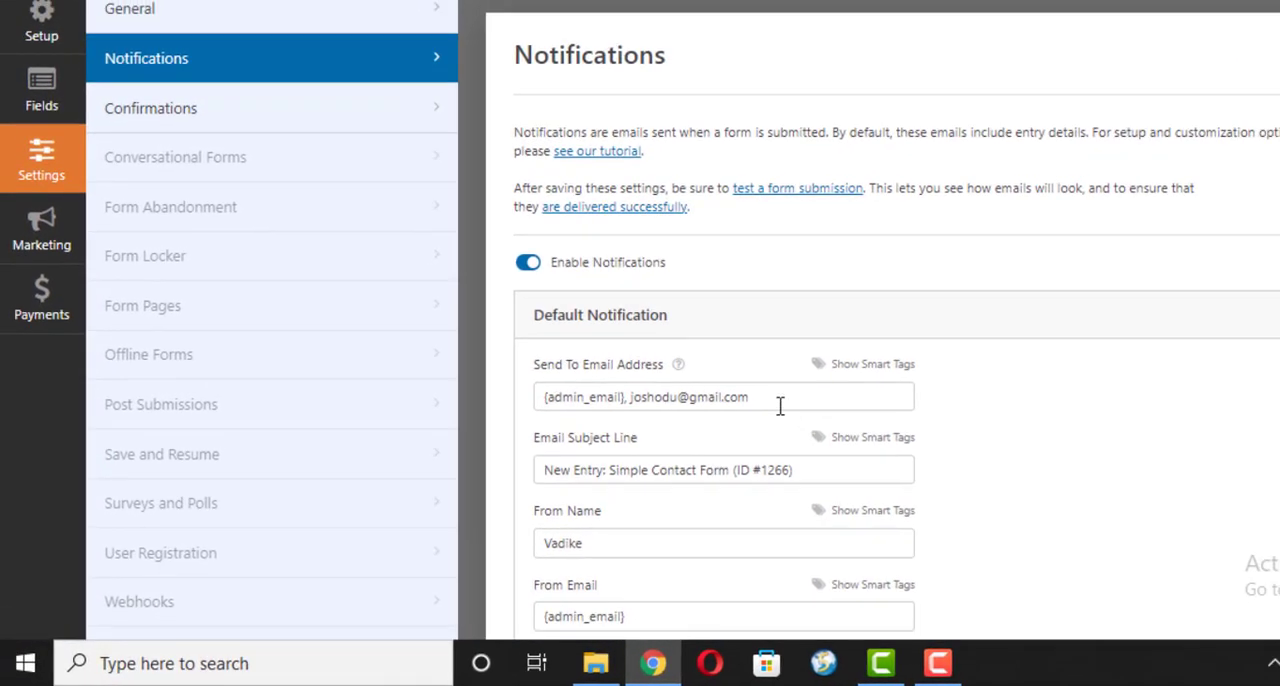
left_click(700, 400)
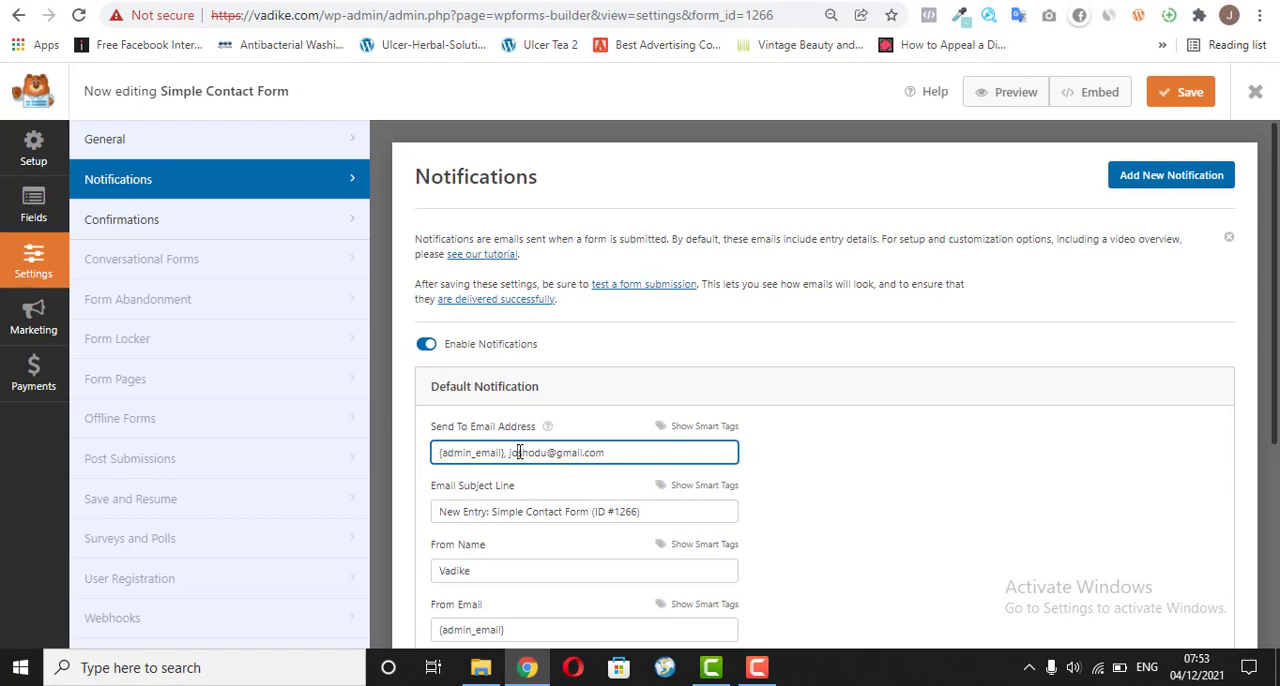
triple_click(519, 452)
left_click(614, 453)
left_click_drag(503, 452, 436, 455)
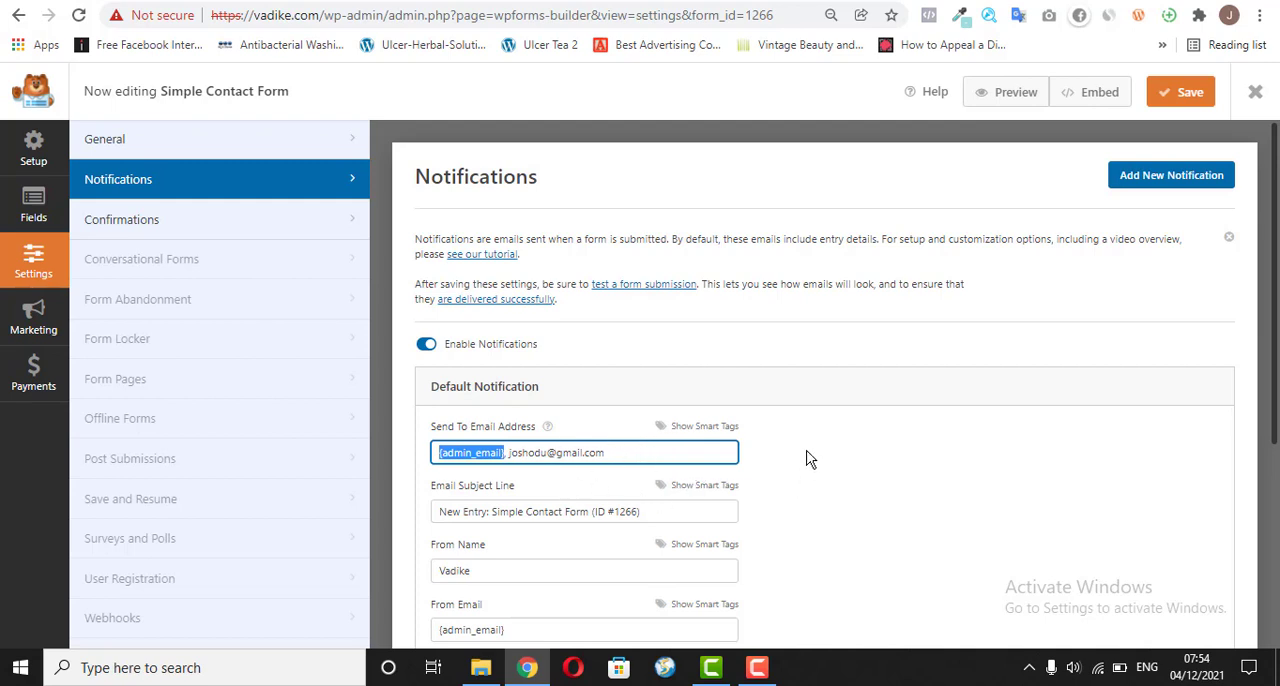
left_click_drag(1276, 241, 1276, 382)
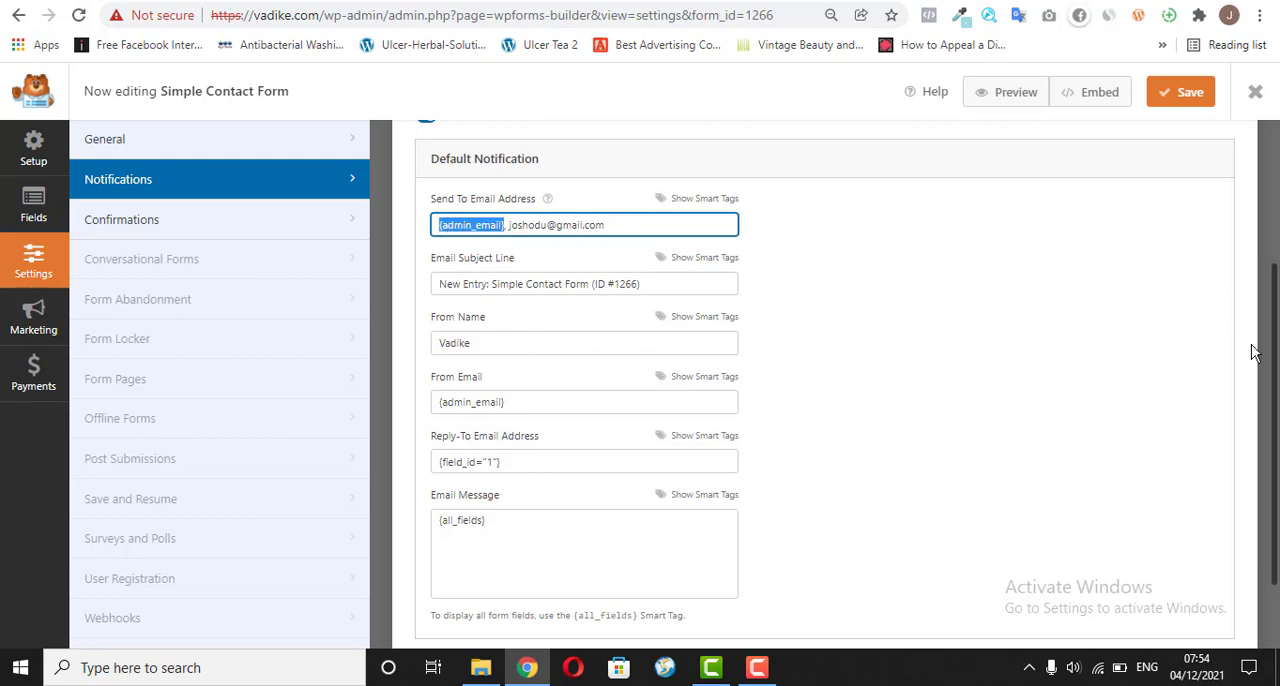
left_click_drag(1265, 411, 1267, 342)
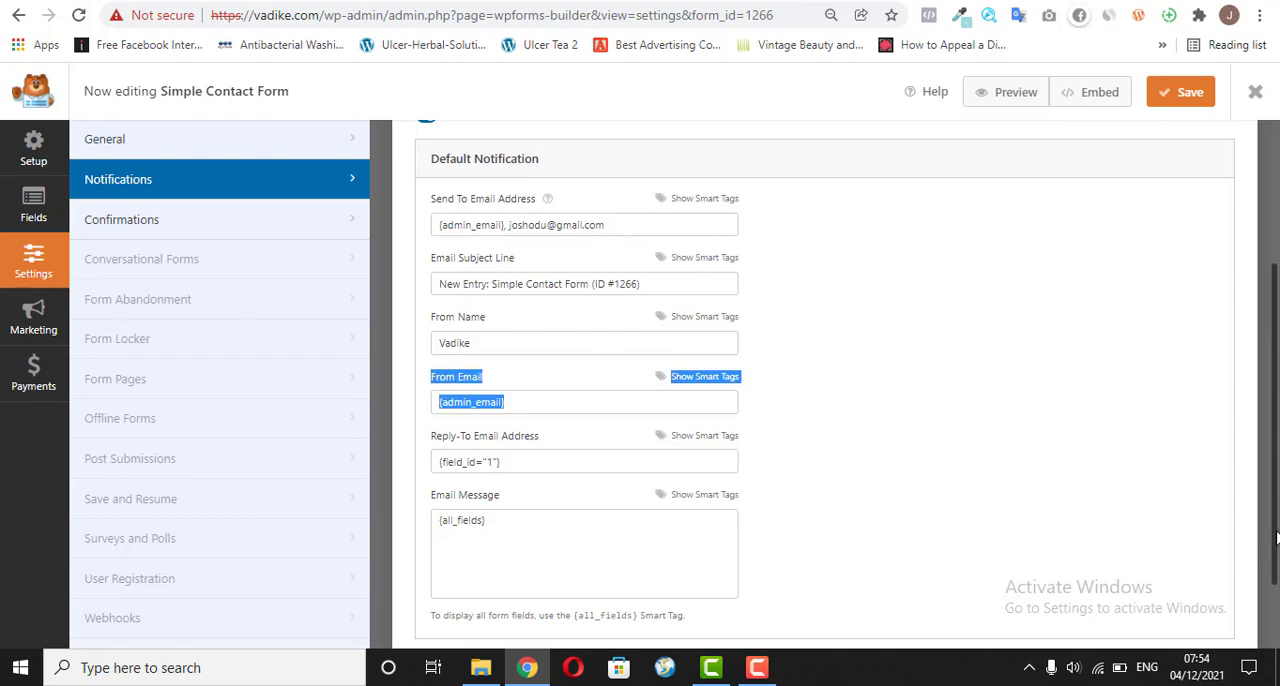
left_click_drag(1276, 538, 1275, 482)
left_click(858, 418)
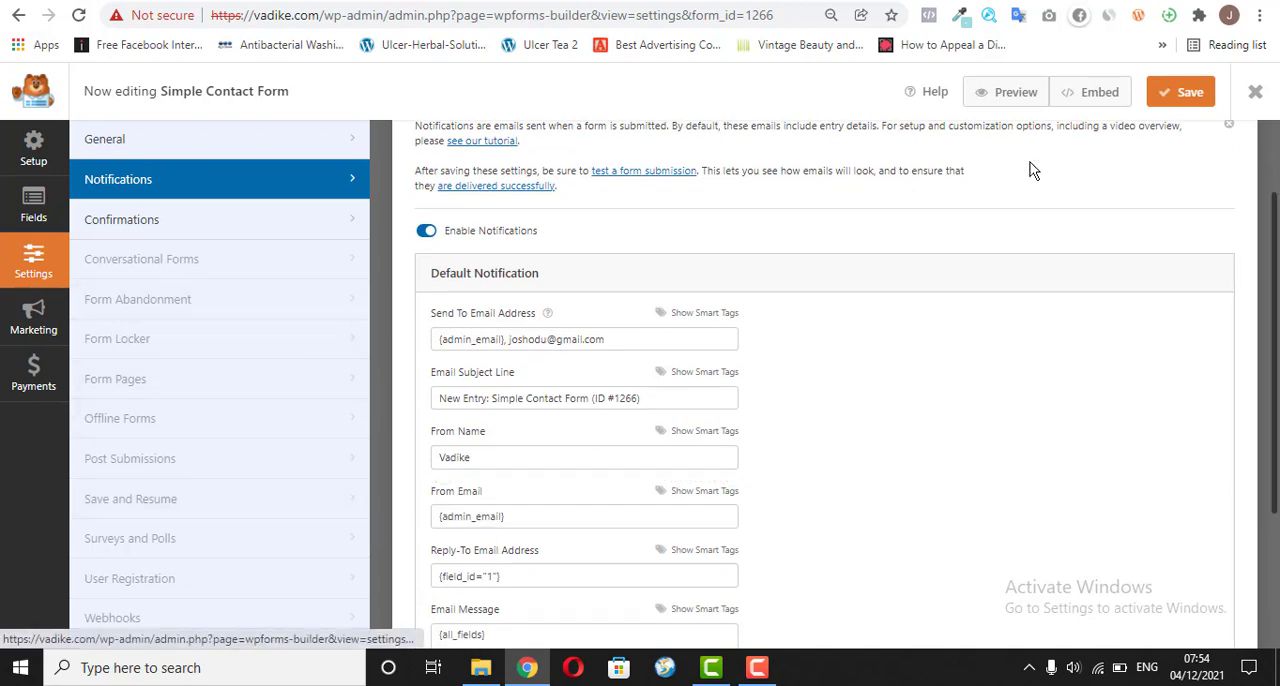
Step: Check the form's general settings, save the form and open its preview page
left_click(195, 141)
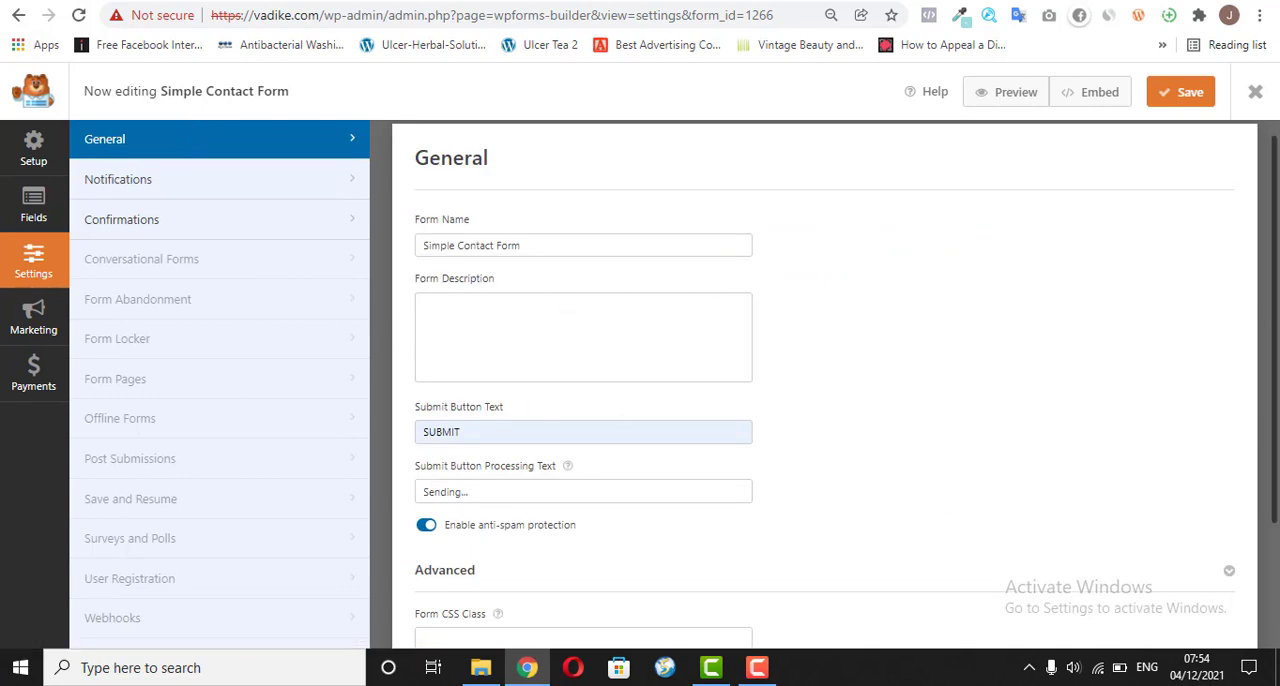
scroll(1275, 375, "down", 2)
left_click_drag(1276, 376, 1276, 445)
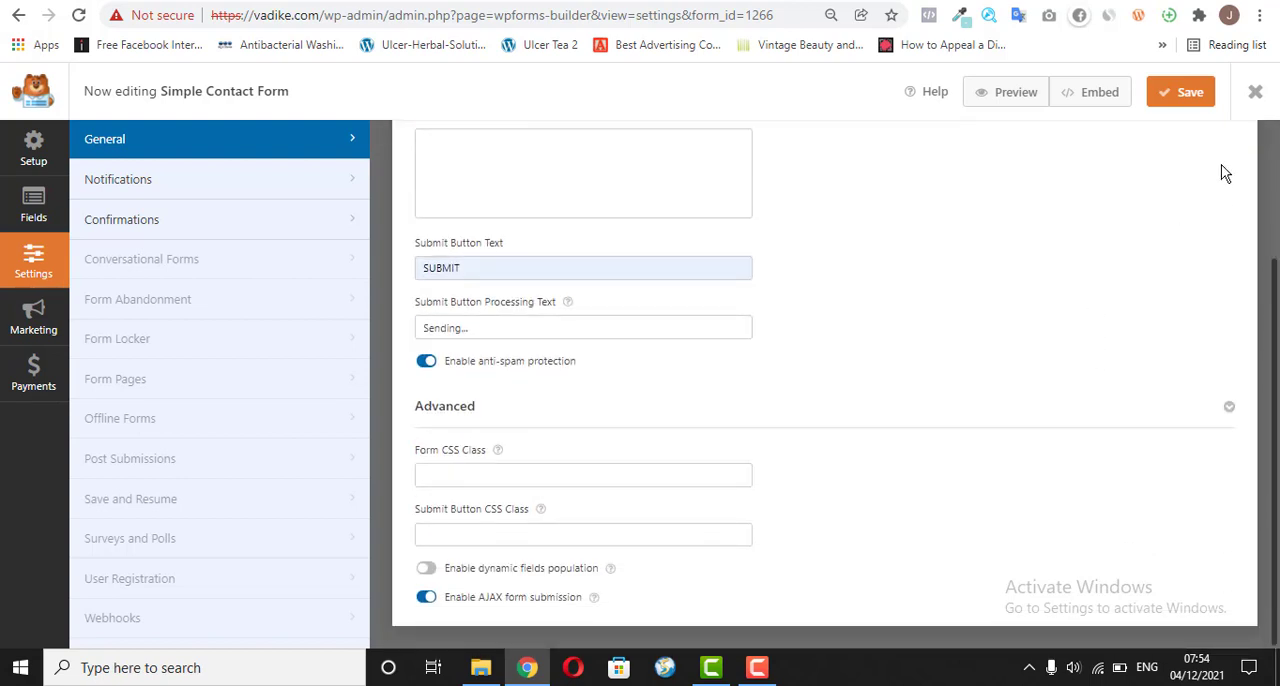
left_click(1188, 100)
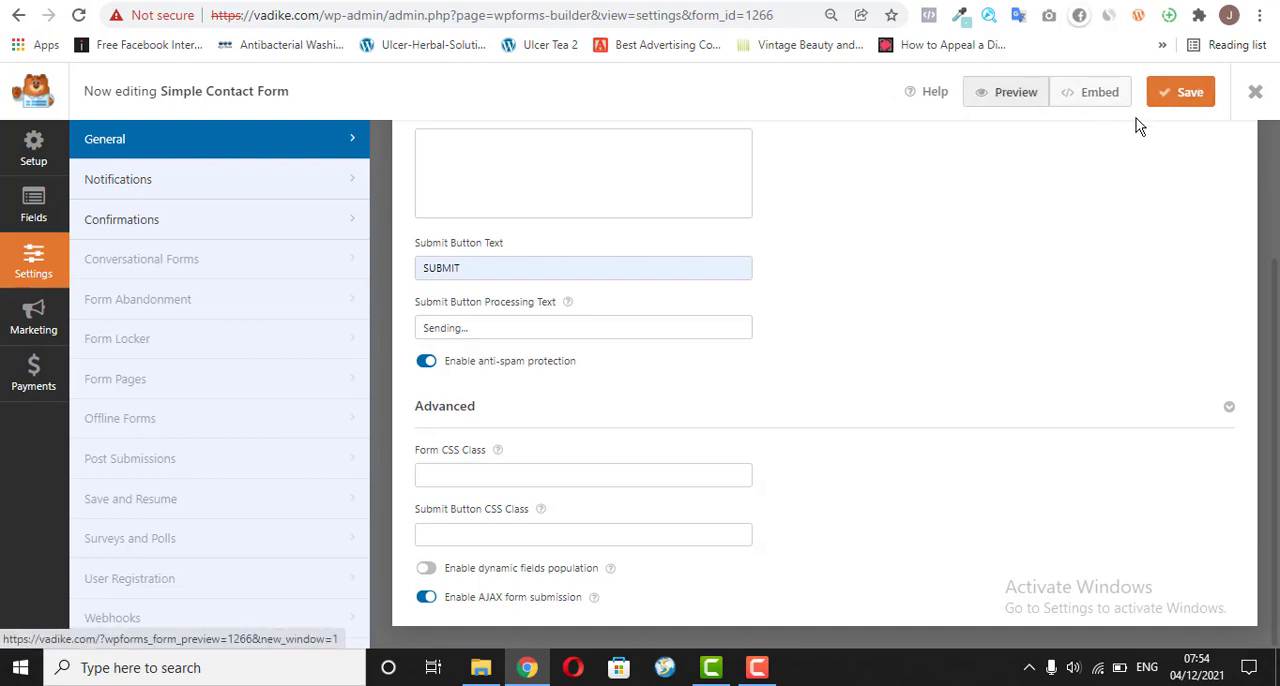
left_click(1008, 103)
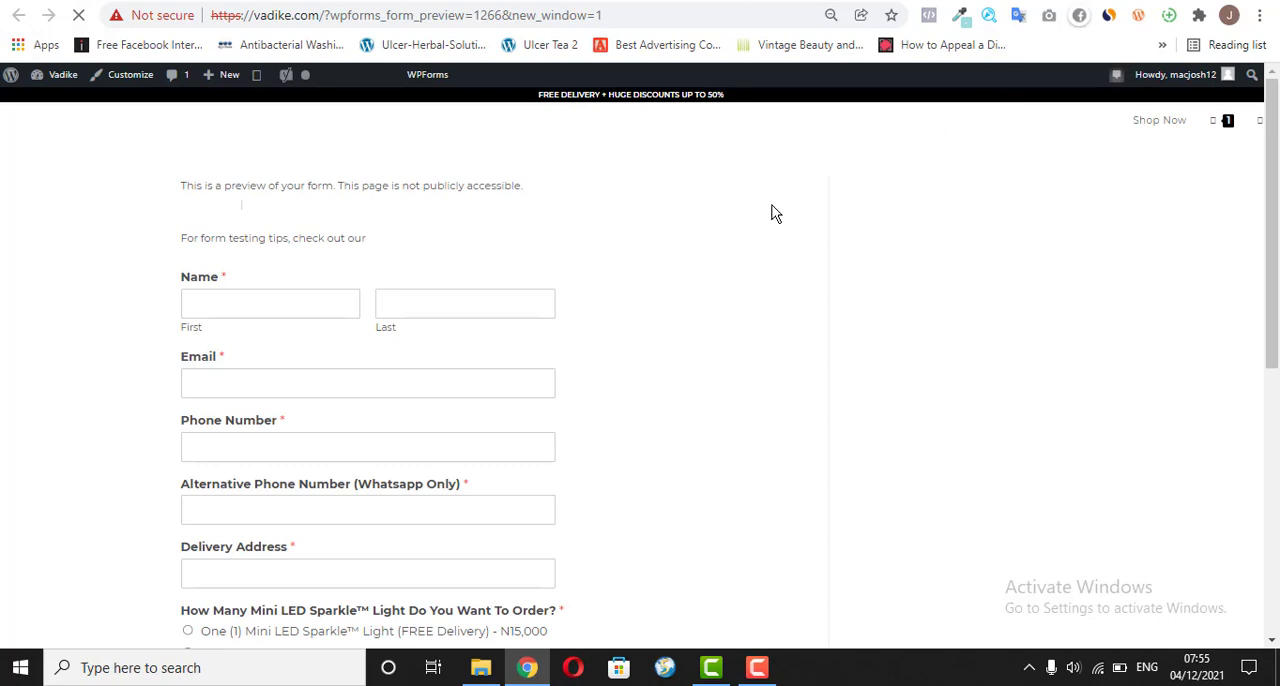
Step: Examine the previewed order form's name, email, phone, WhatsApp number, delivery address, quantity and comment fields
left_click(254, 336)
left_click(472, 338)
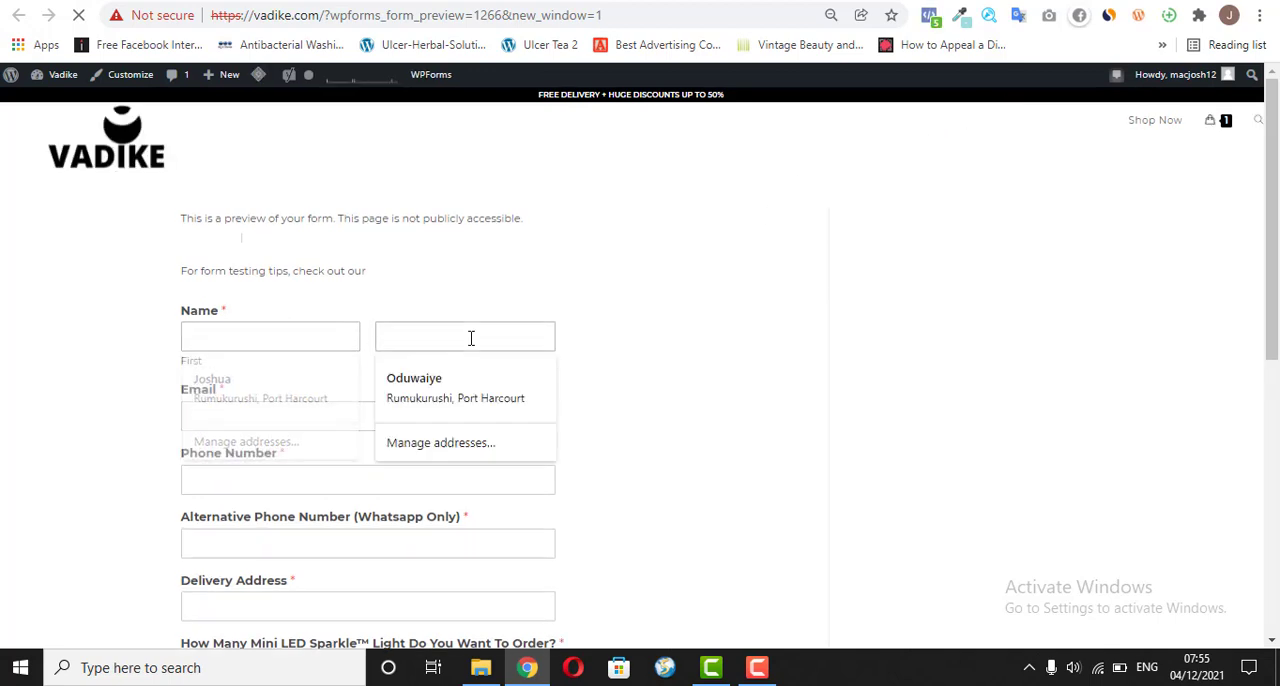
left_click(265, 420)
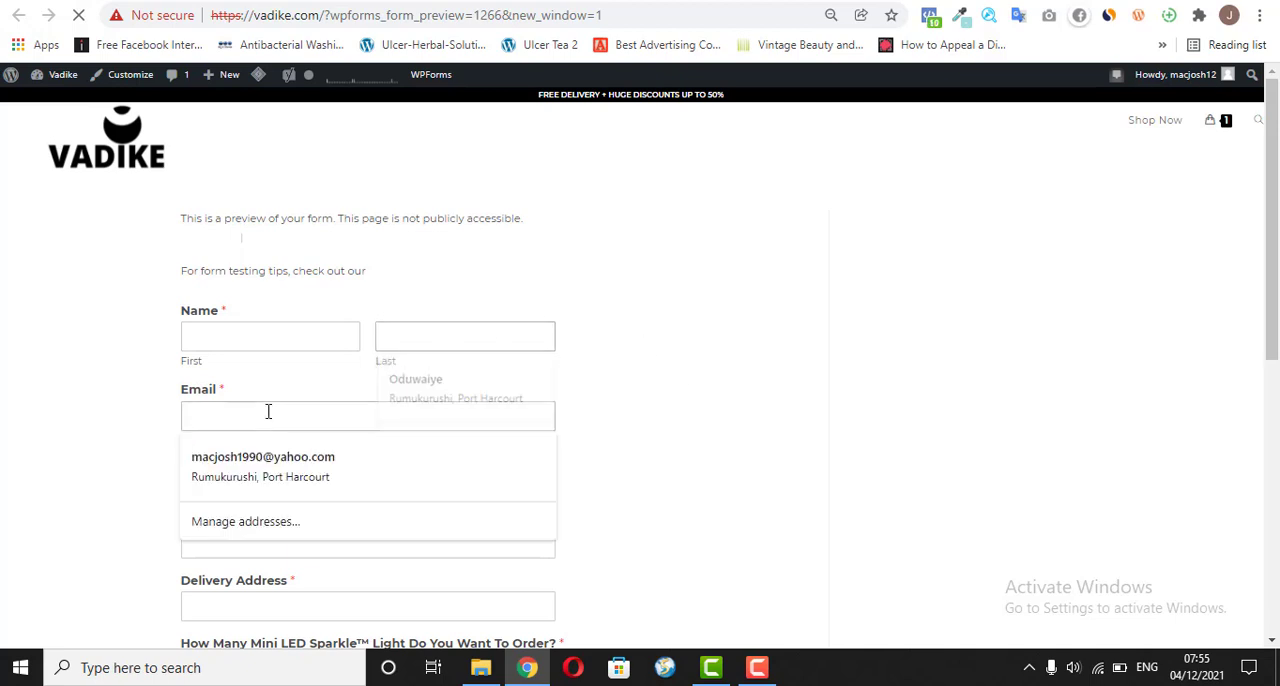
left_click(474, 337)
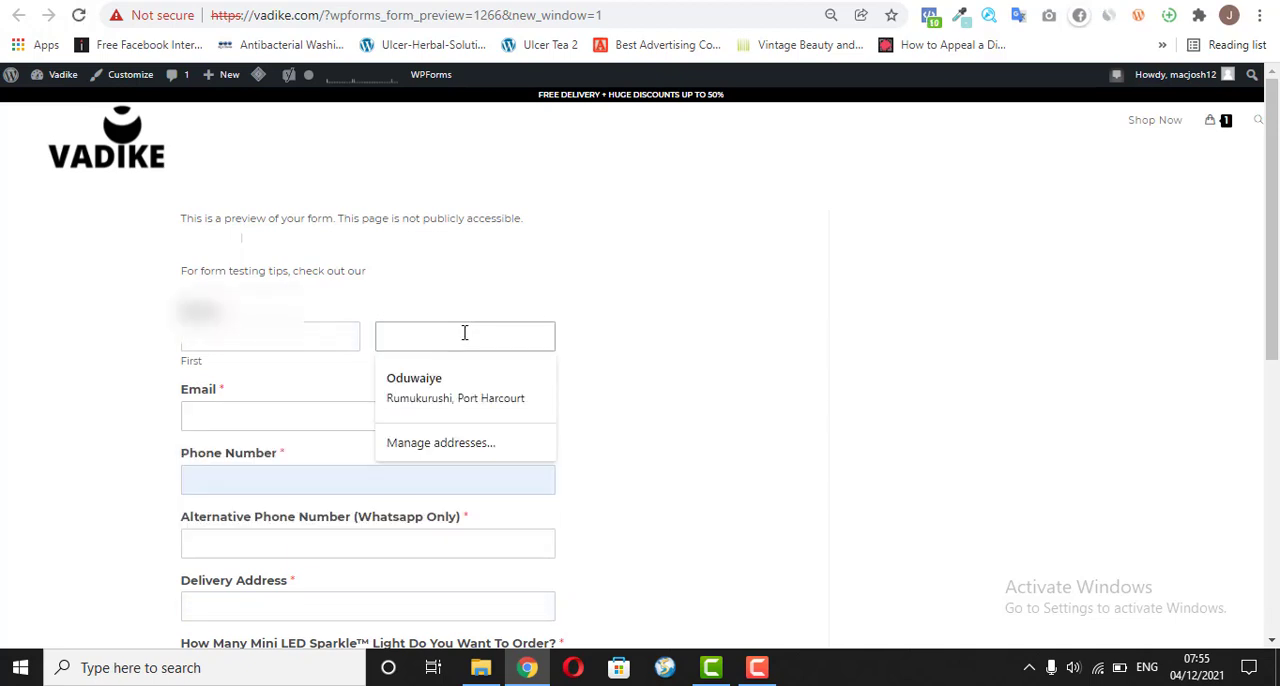
left_click(272, 480)
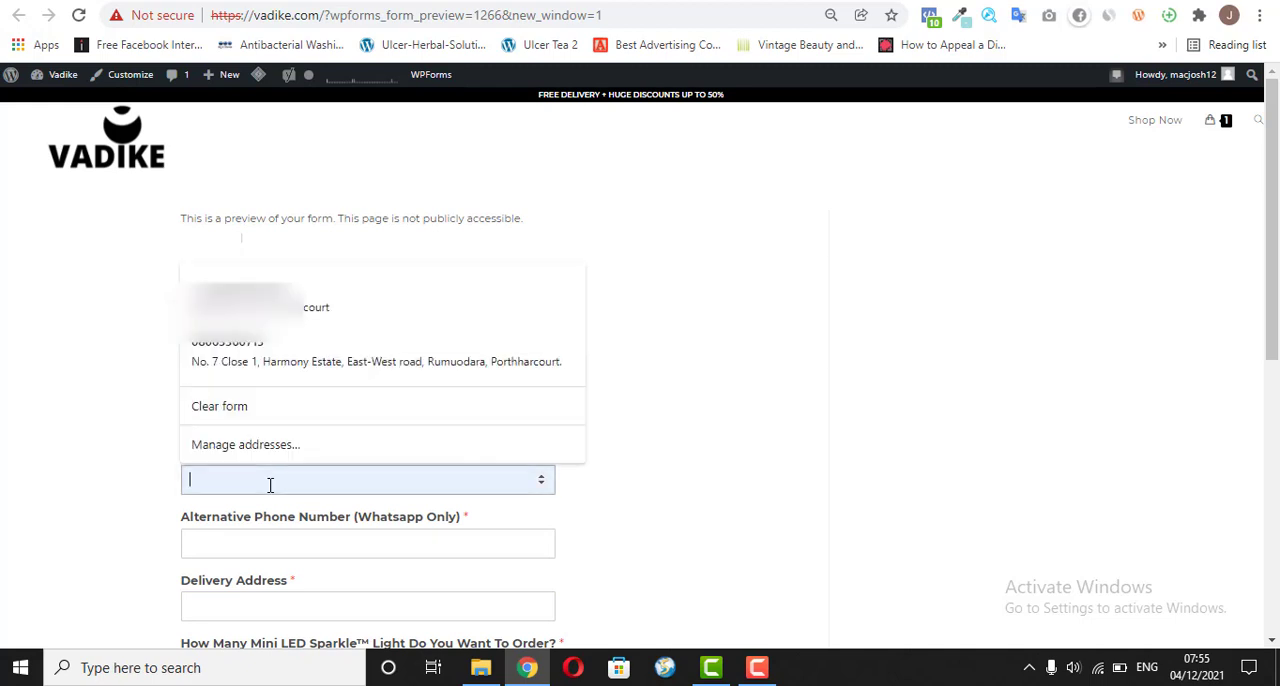
left_click(737, 530)
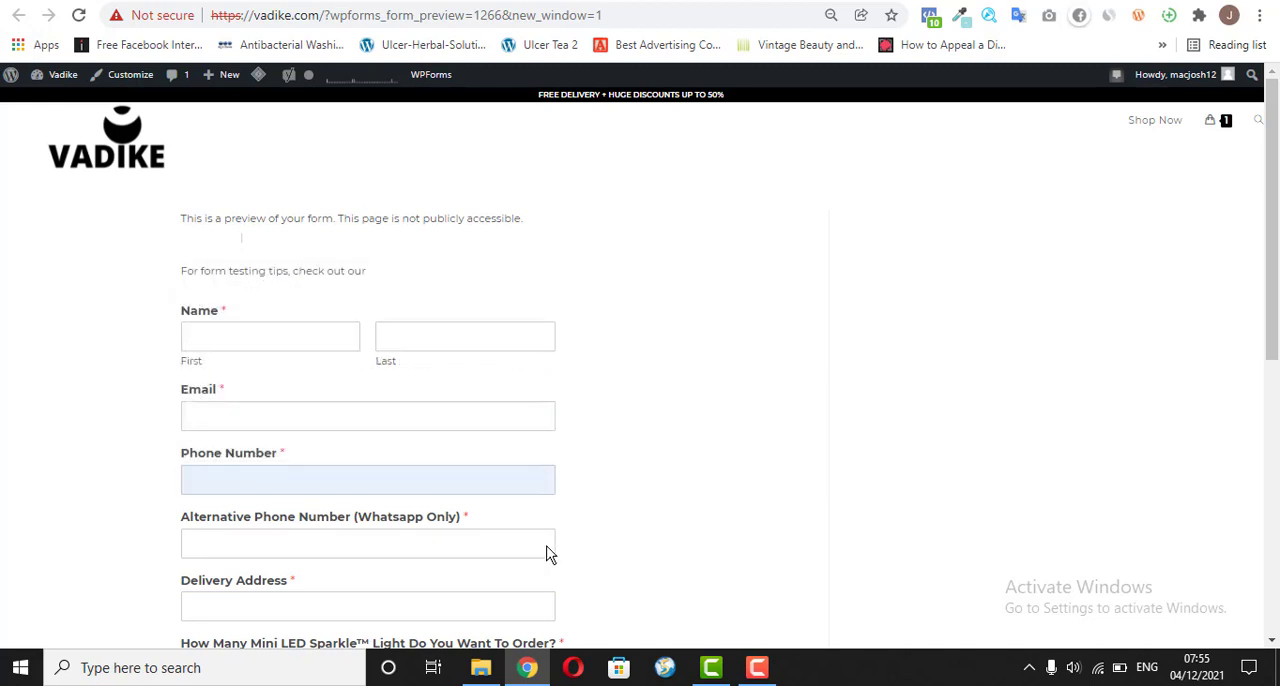
left_click(302, 545)
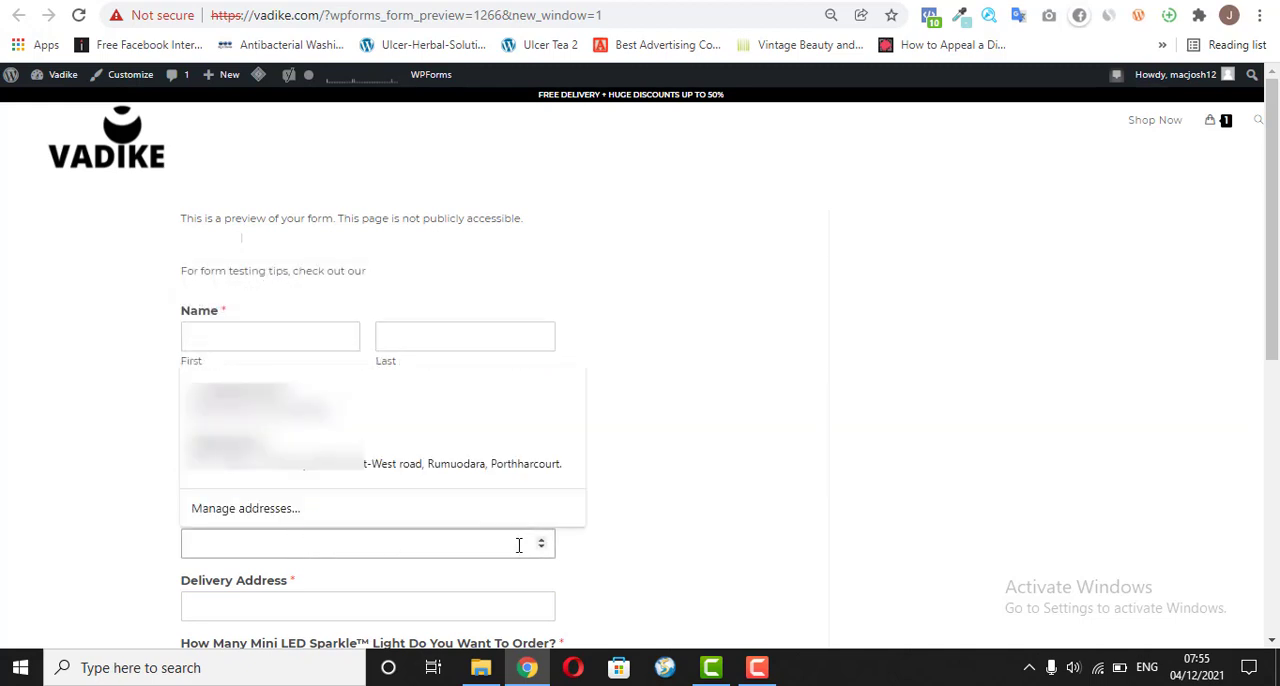
left_click(325, 603)
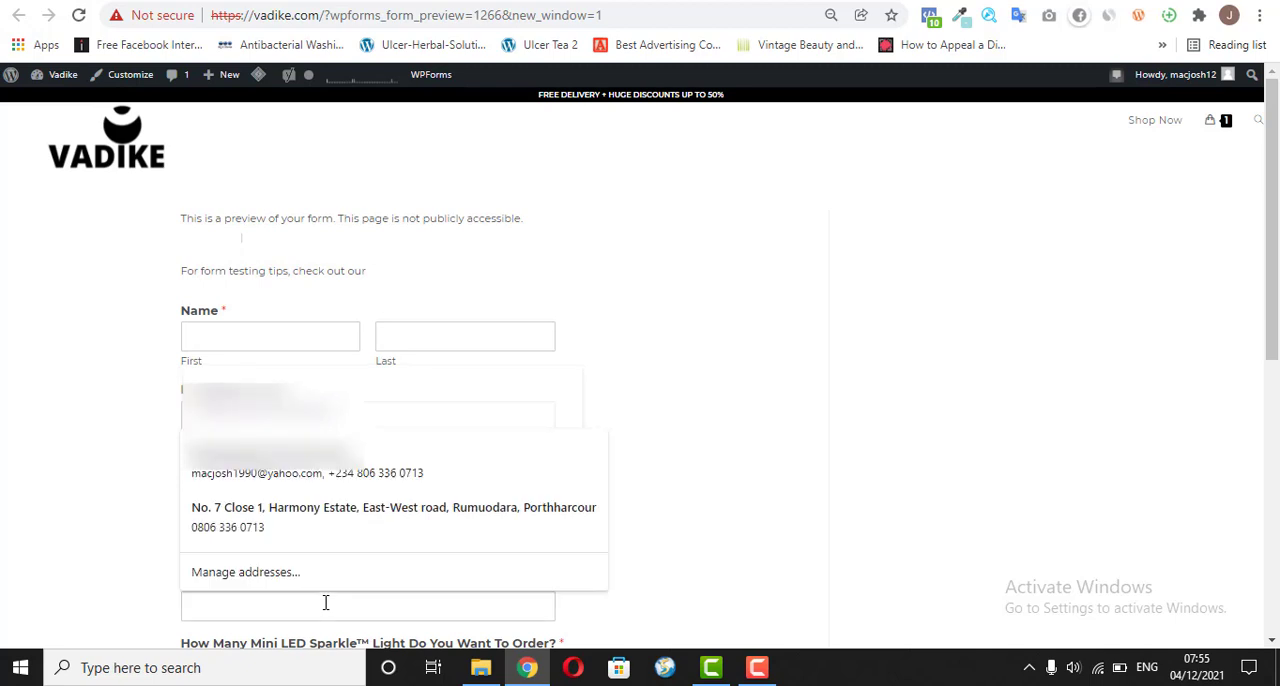
left_click(1005, 514)
left_click_drag(1276, 273, 1276, 365)
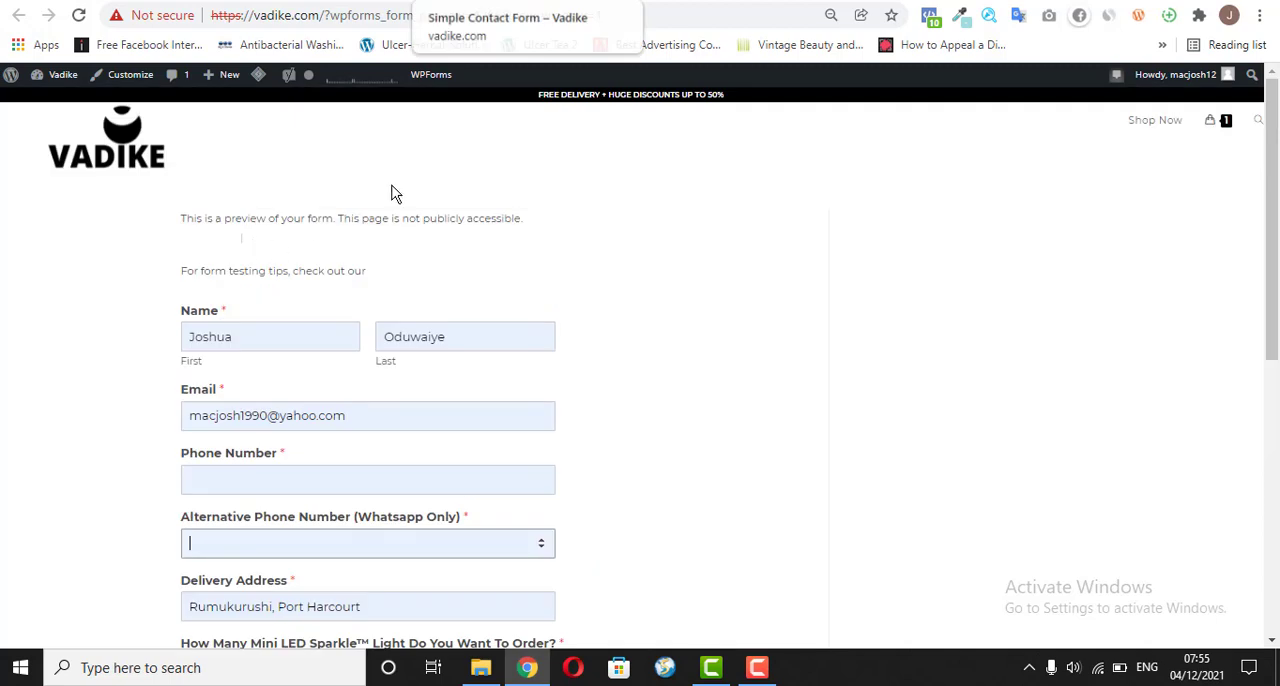
Step: Return to the sales page in Elementor and add a WPForms widget below the "Fill in your information to make your order NOW!" text
left_click(396, 1)
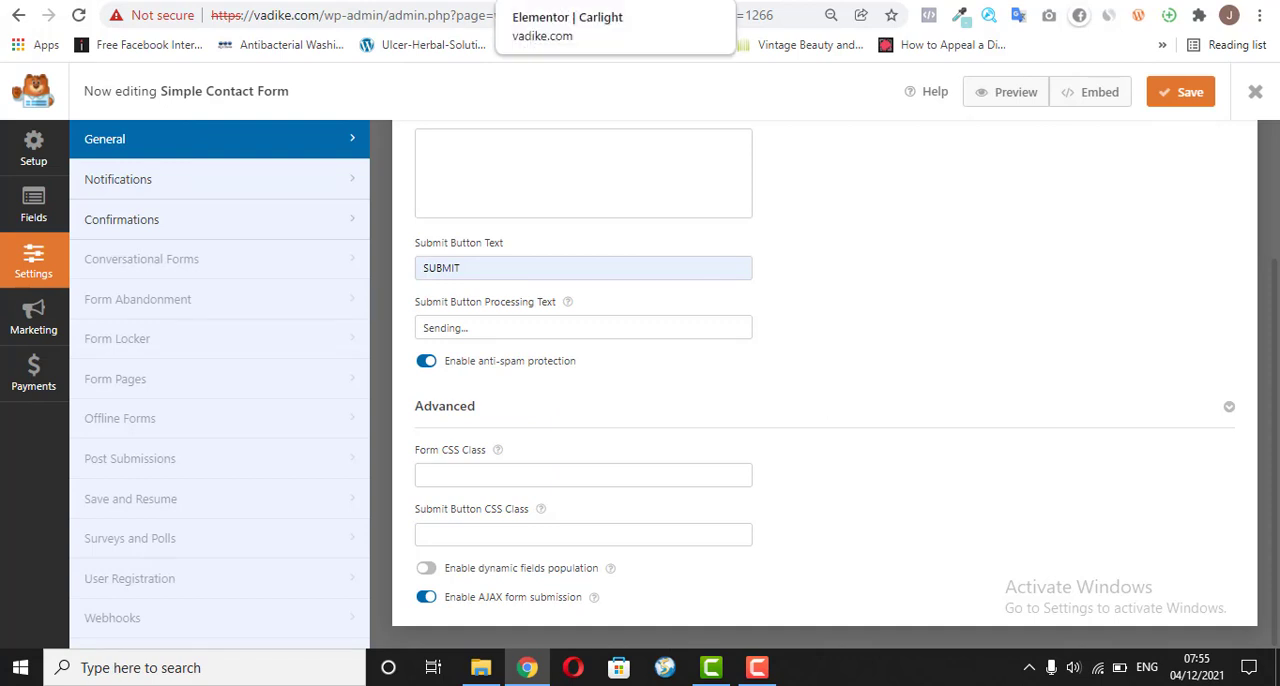
left_click(600, 1)
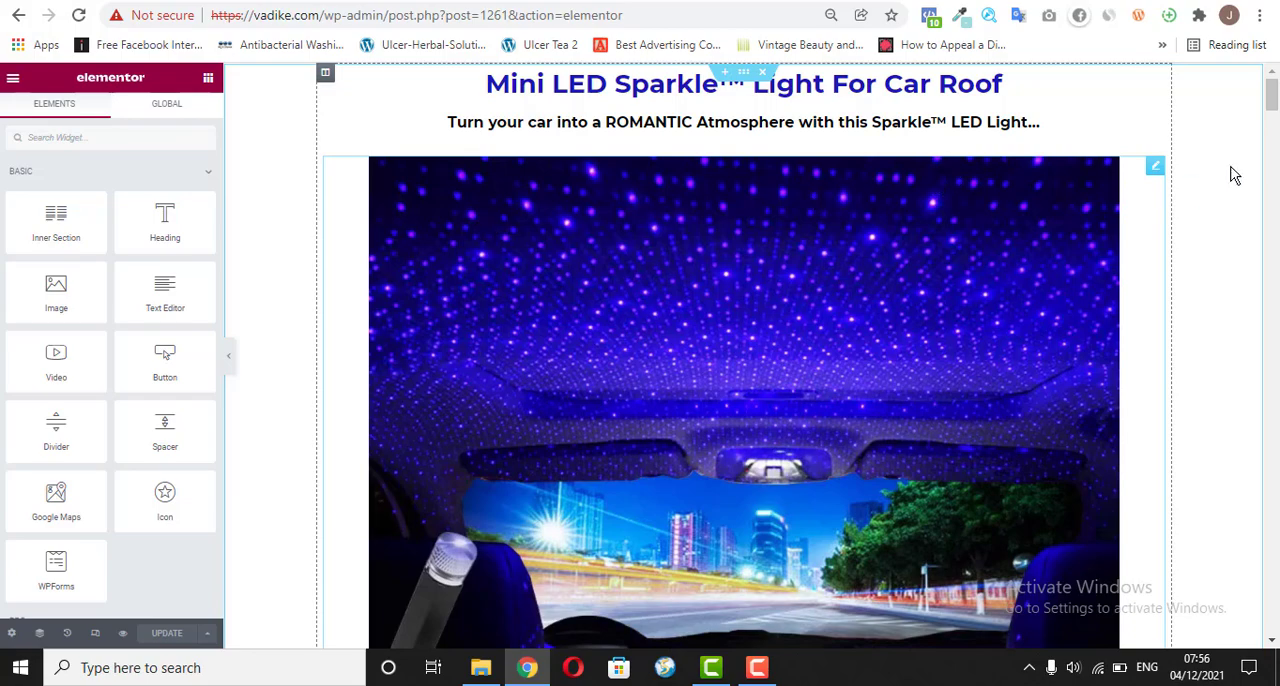
left_click_drag(1270, 95, 1247, 573)
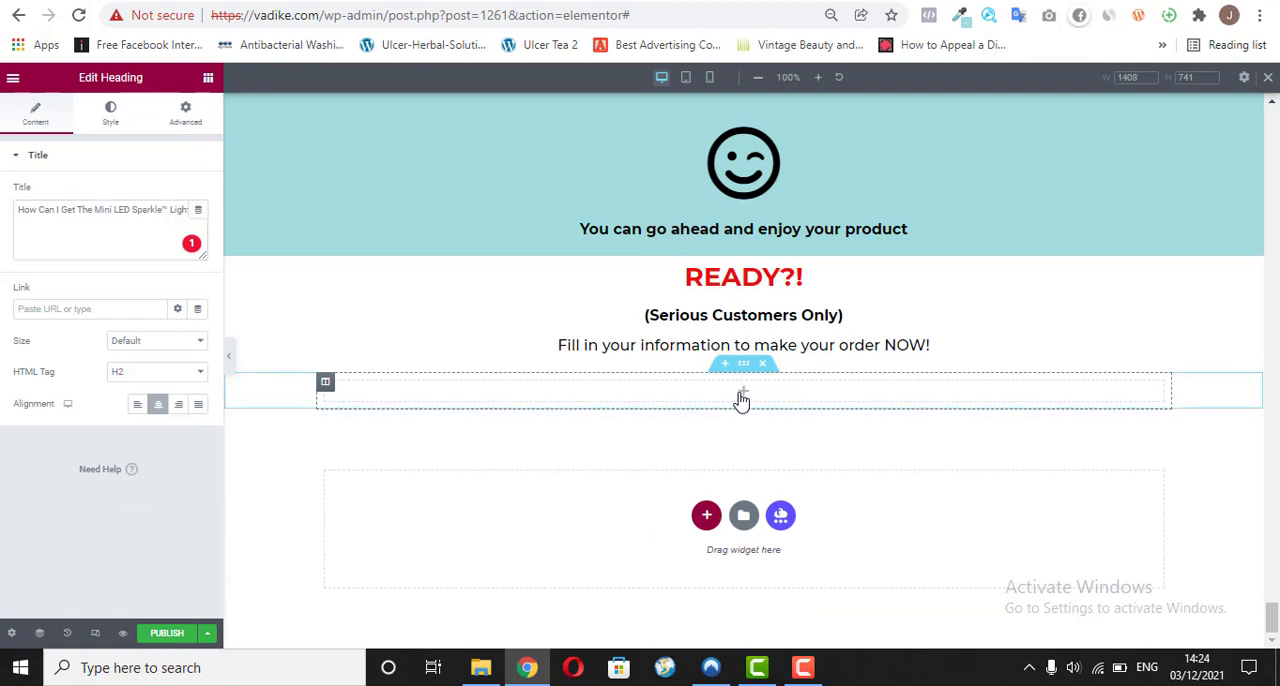
left_click(742, 392)
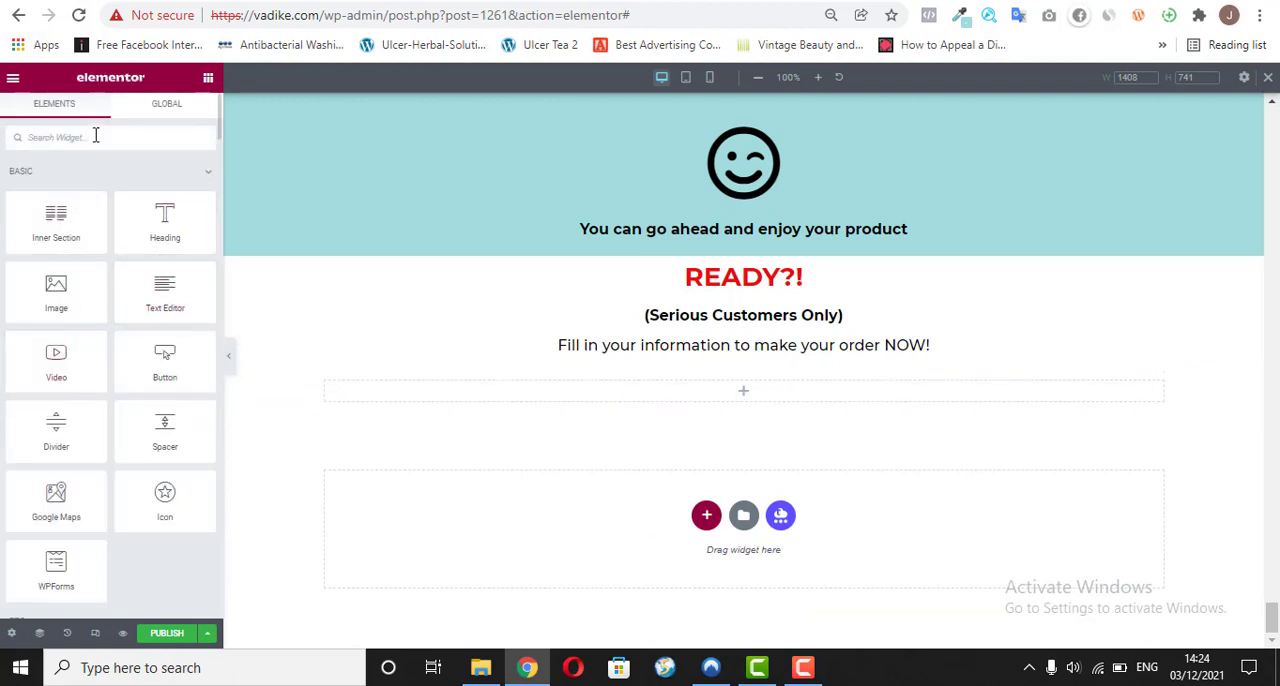
type("wp")
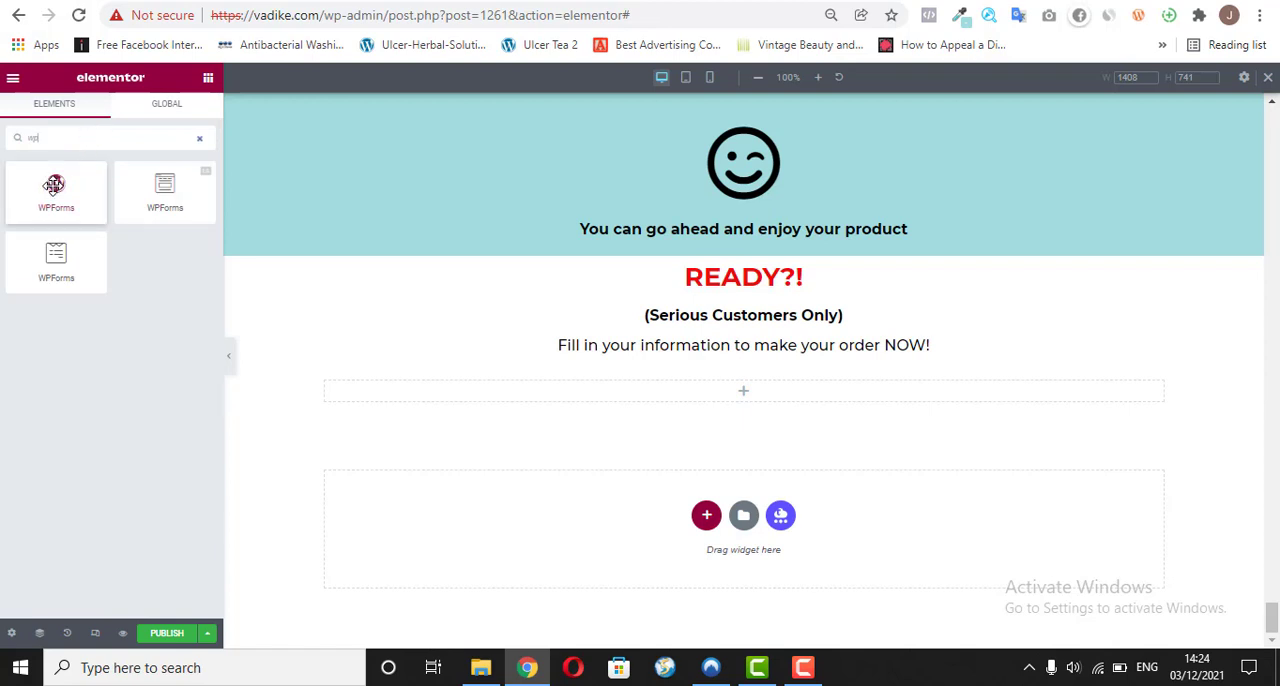
left_click_drag(54, 185, 697, 403)
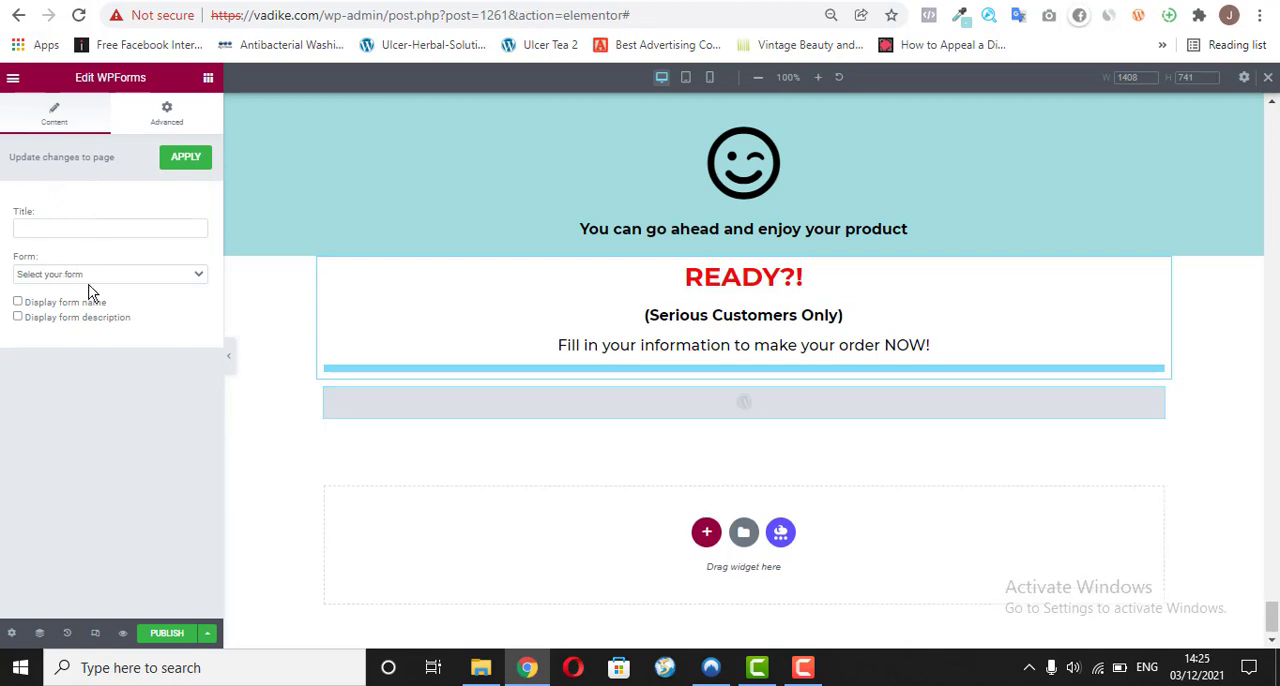
Step: Set the widget's form to the second Simple Contact Form, the Mini LED Sparkle™ Light order form, and save the page as a draft
left_click(93, 280)
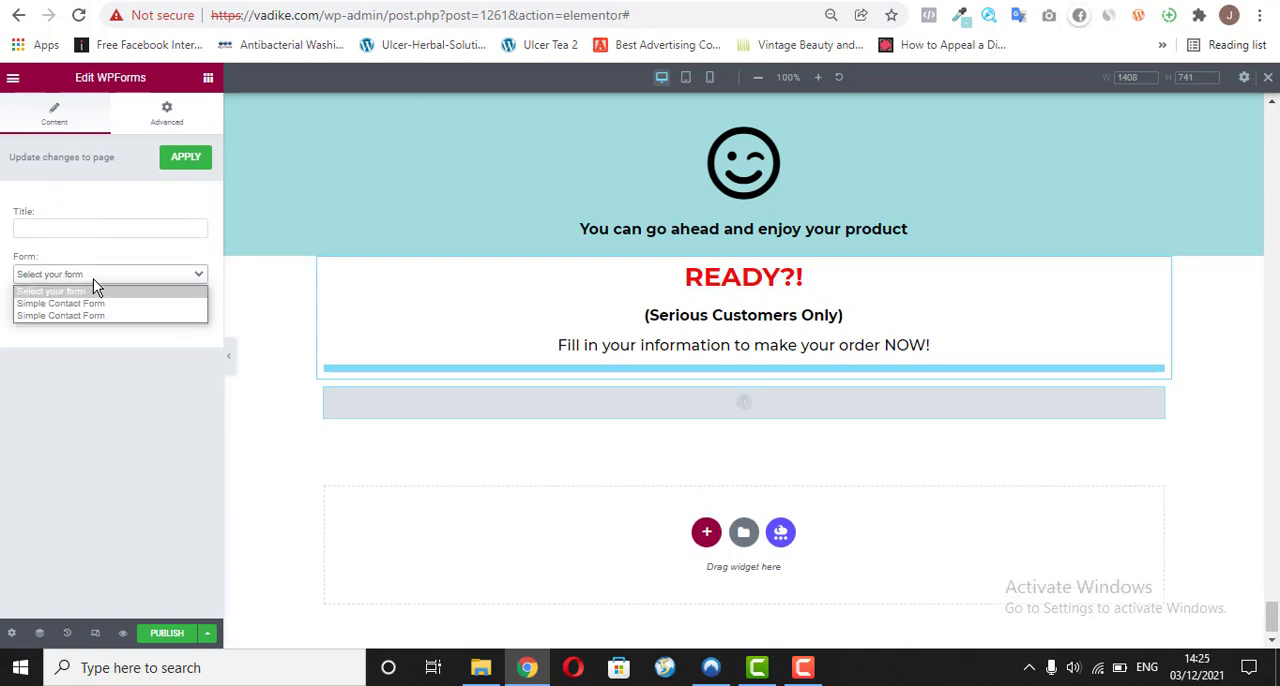
left_click(135, 313)
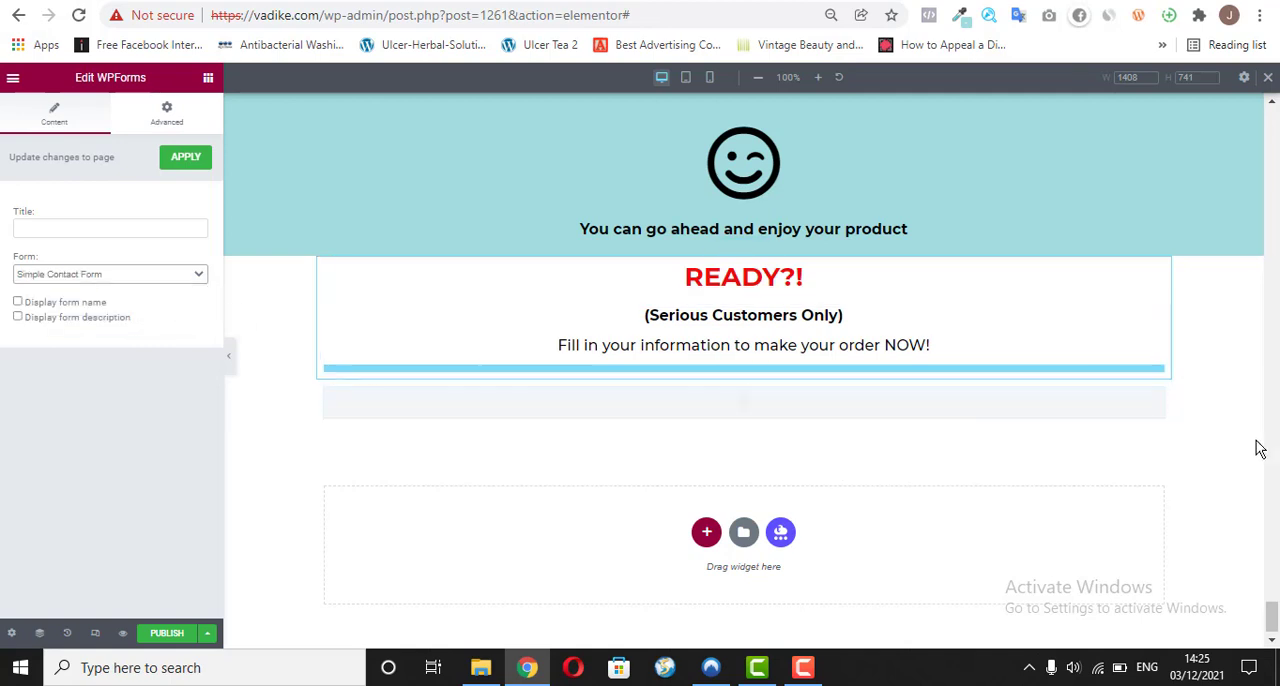
mouse_move(1274, 620)
left_mouse_down()
mouse_move(1274, 595)
mouse_move(1274, 633)
mouse_move(1274, 608)
left_mouse_up()
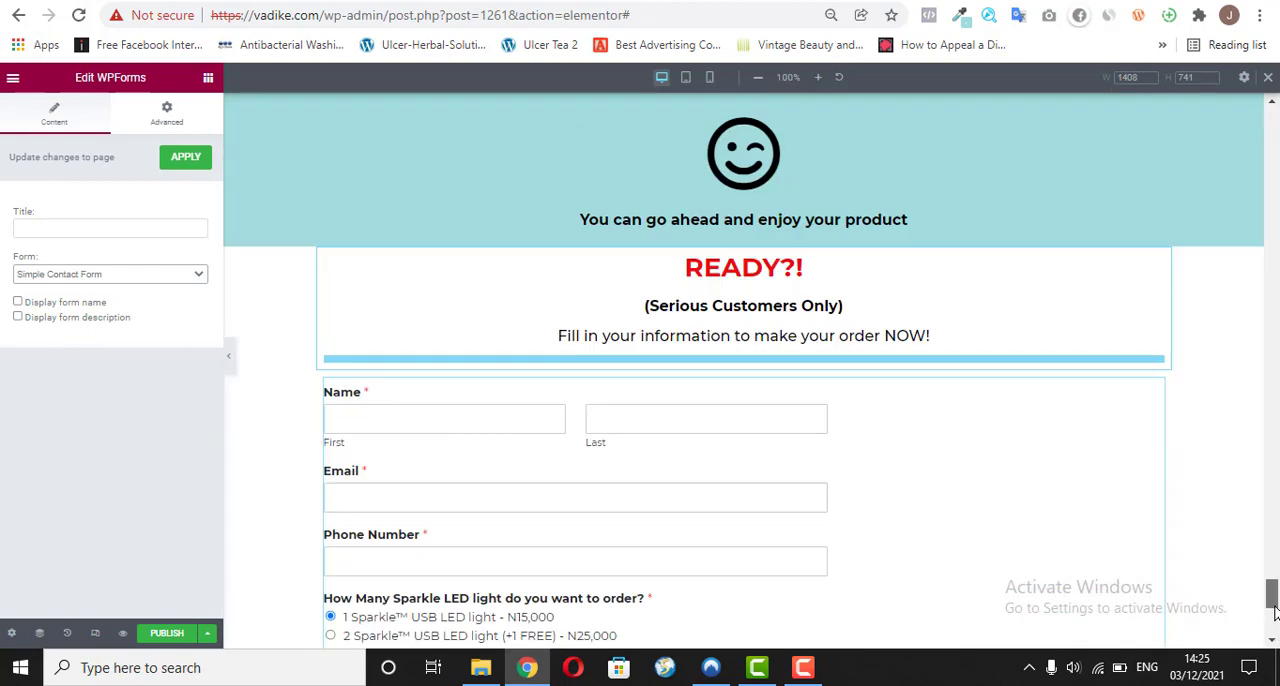
left_click(152, 275)
left_click(125, 316)
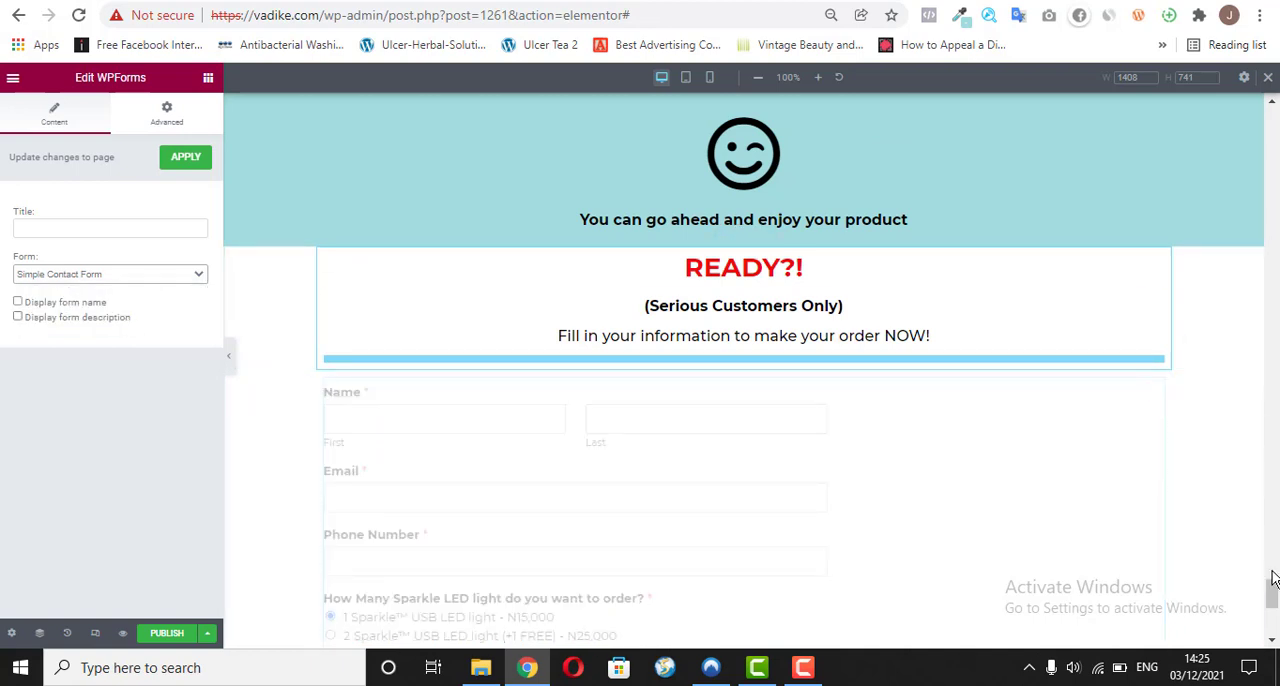
left_click_drag(1274, 593, 1274, 612)
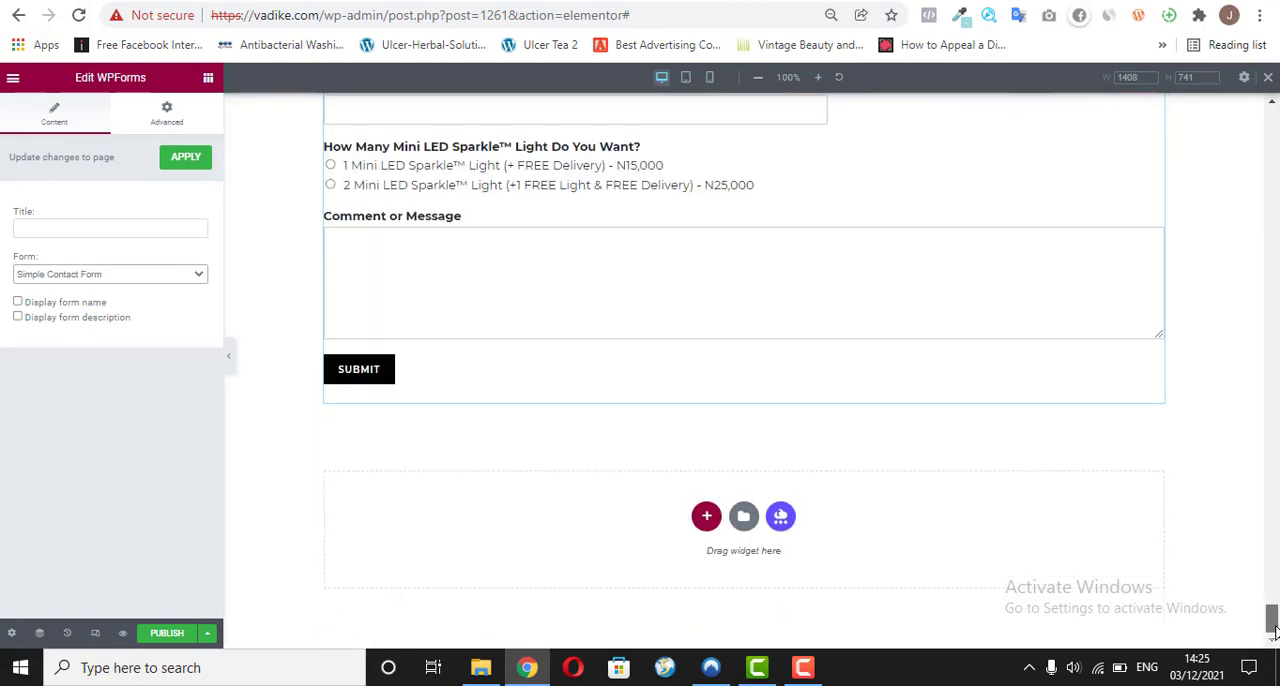
left_click(205, 632)
left_click(143, 570)
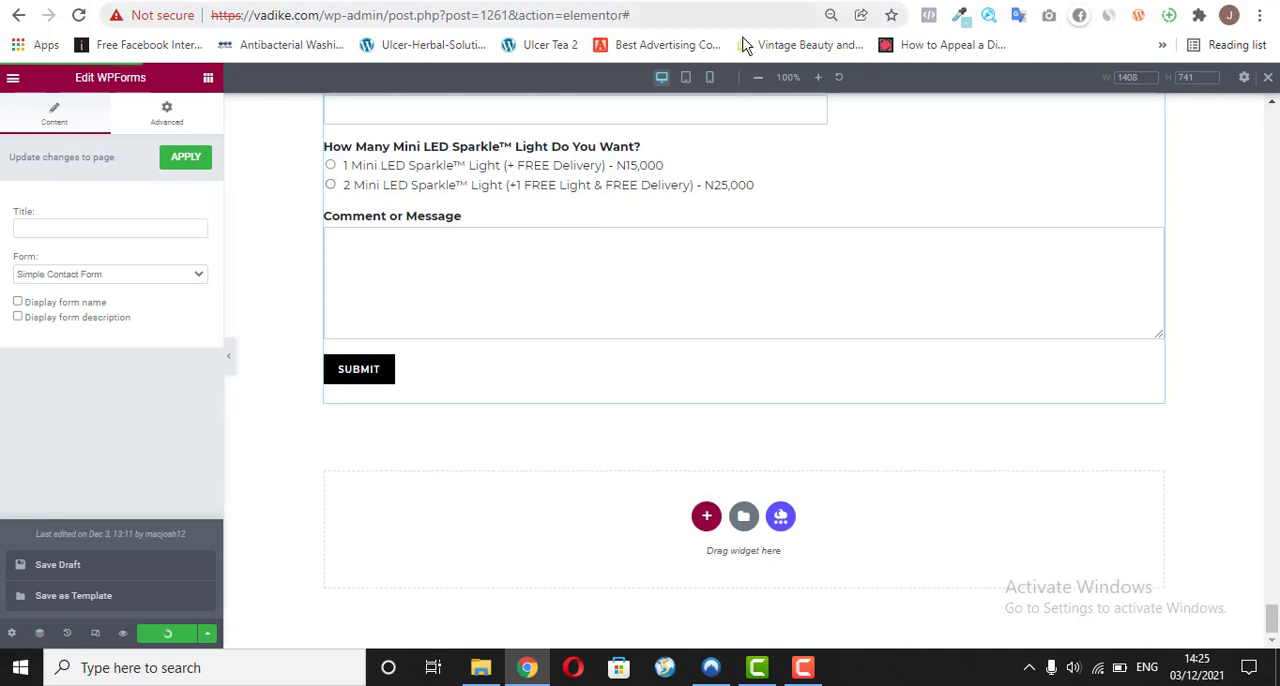
Step: Switch to the mobile view, check the order form's layout in the READY?! section and publish the page
left_click(712, 80)
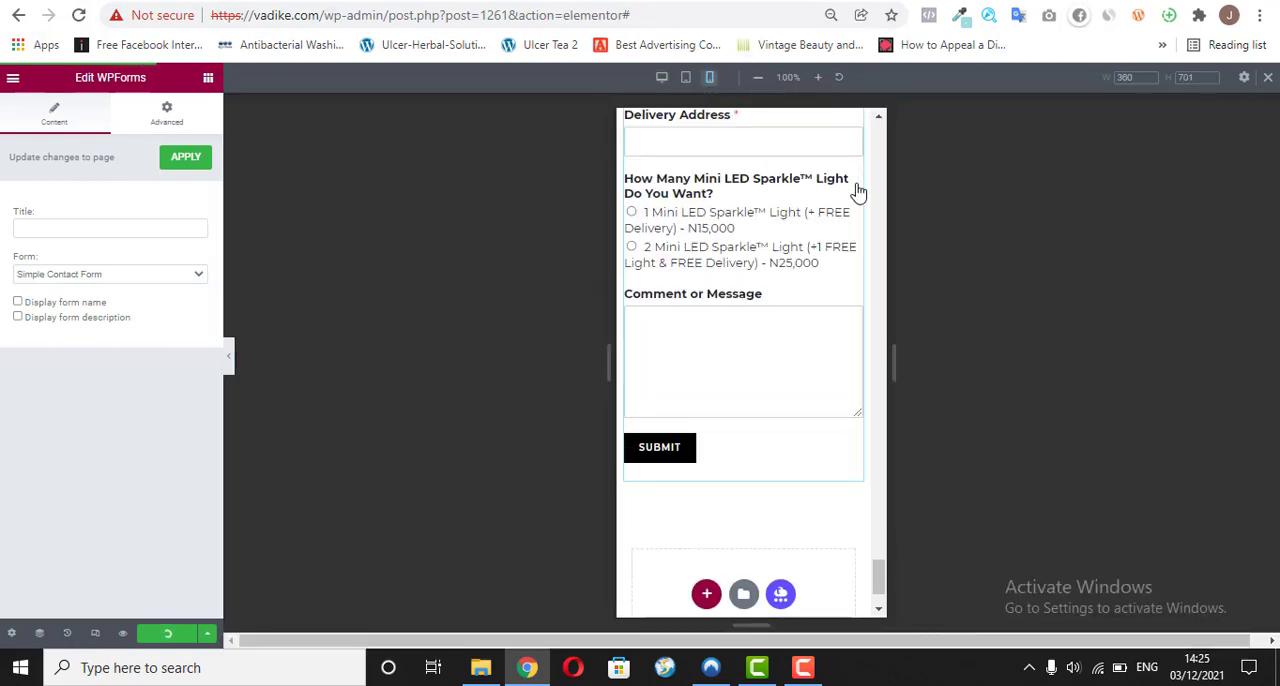
scroll(877, 592, "up", 4)
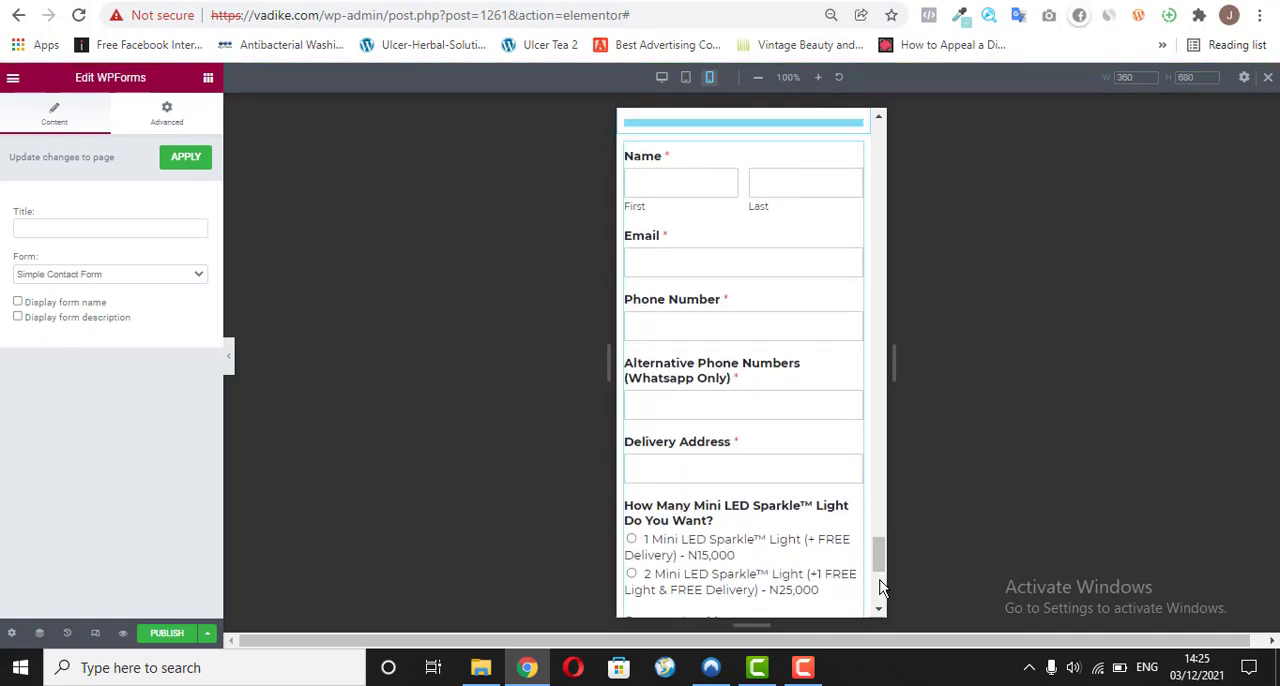
scroll(880, 588, "up", 2)
scroll(875, 541, "up", 1)
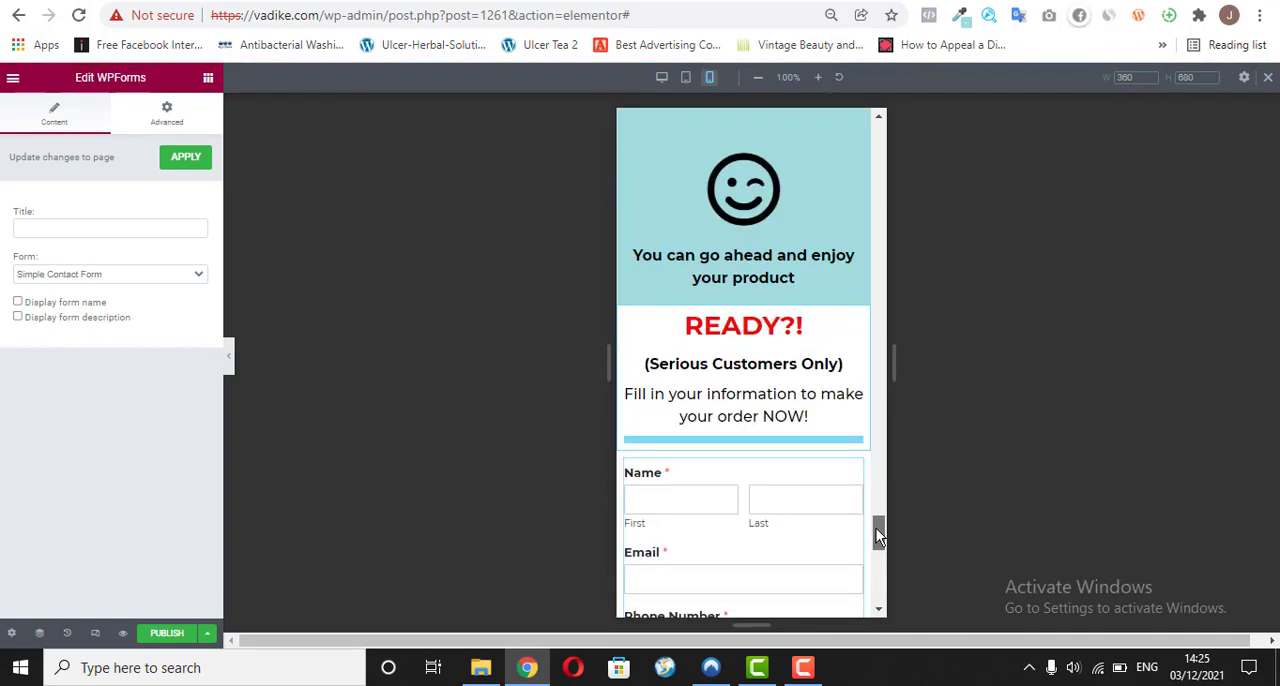
left_click_drag(876, 532, 872, 579)
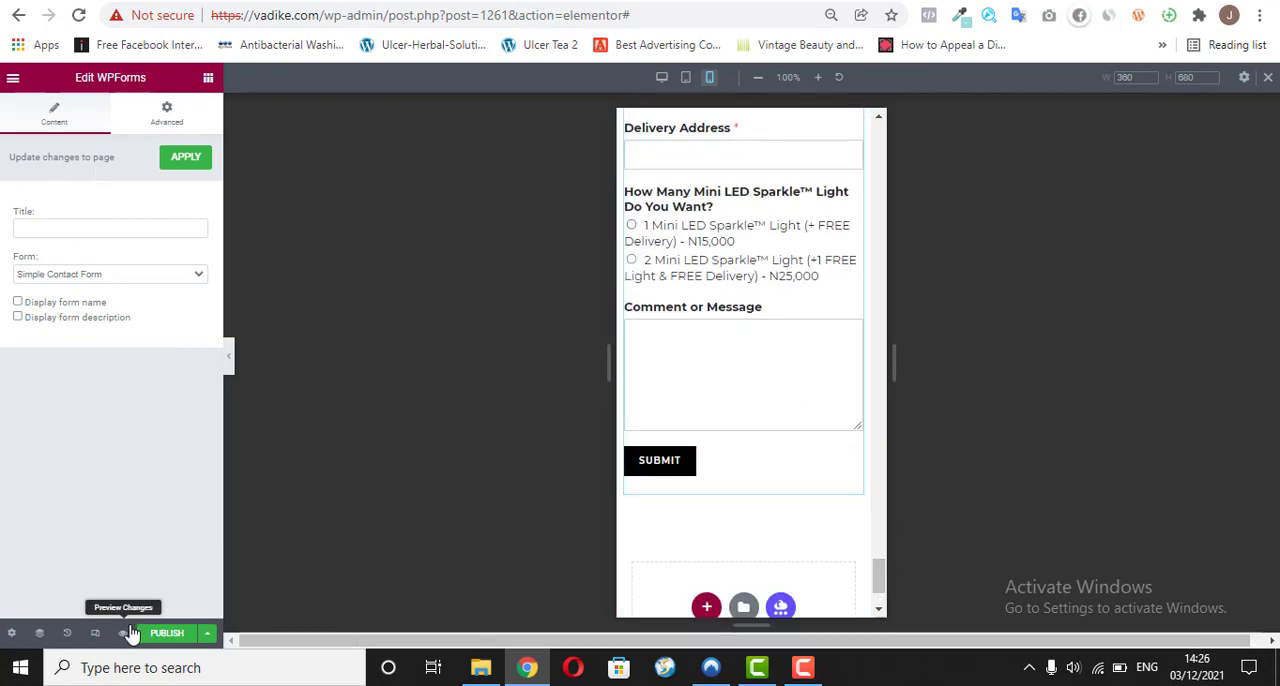
left_click(162, 633)
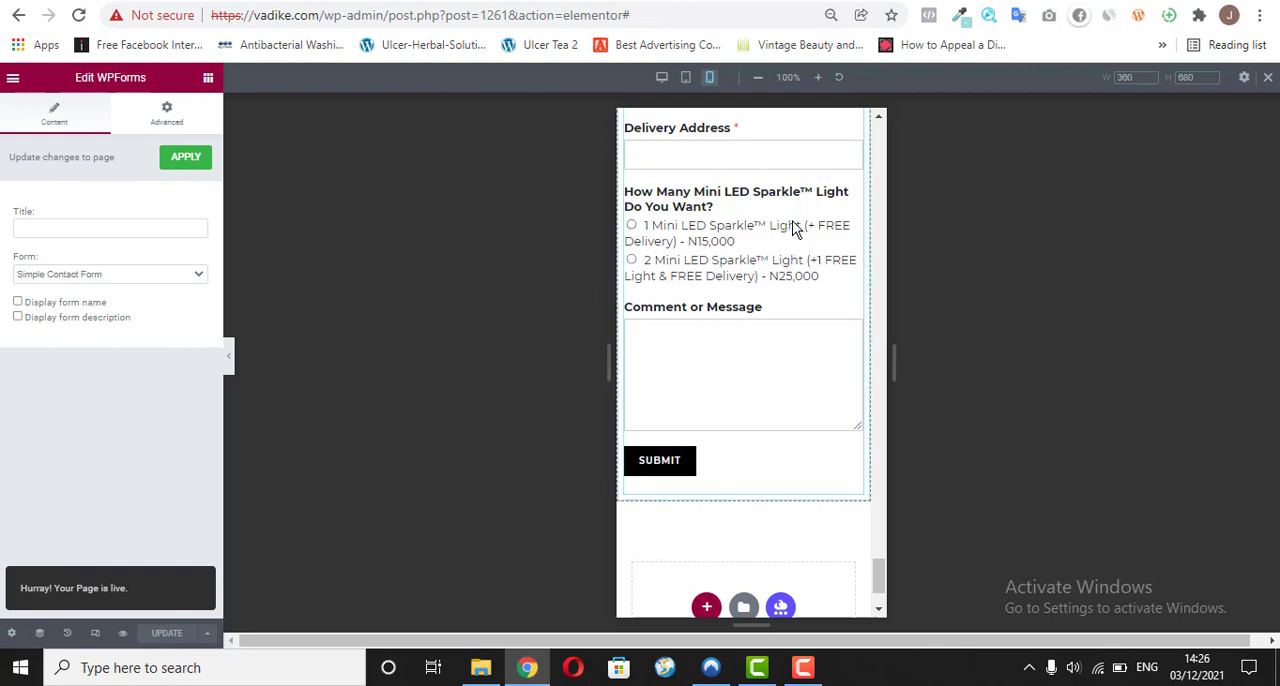
Step: Review the published sales page in mobile view from the order form up to the main headline
scroll(875, 111, "up", 12)
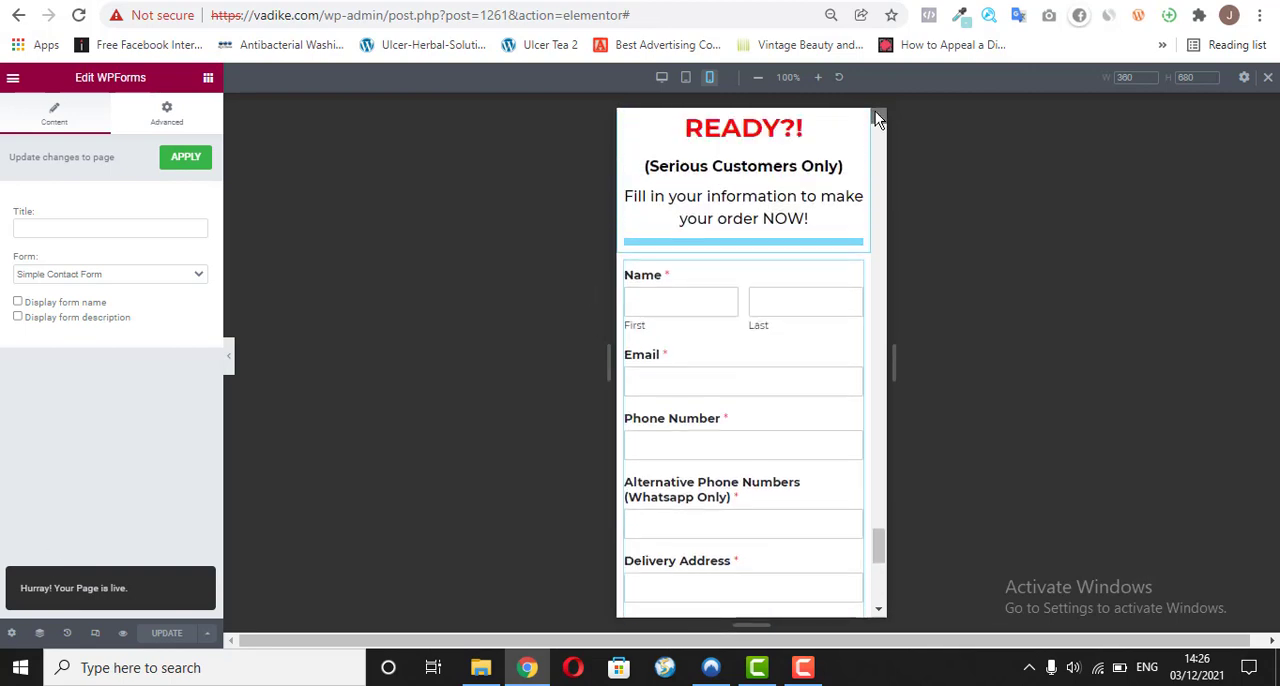
scroll(875, 111, "up", 15)
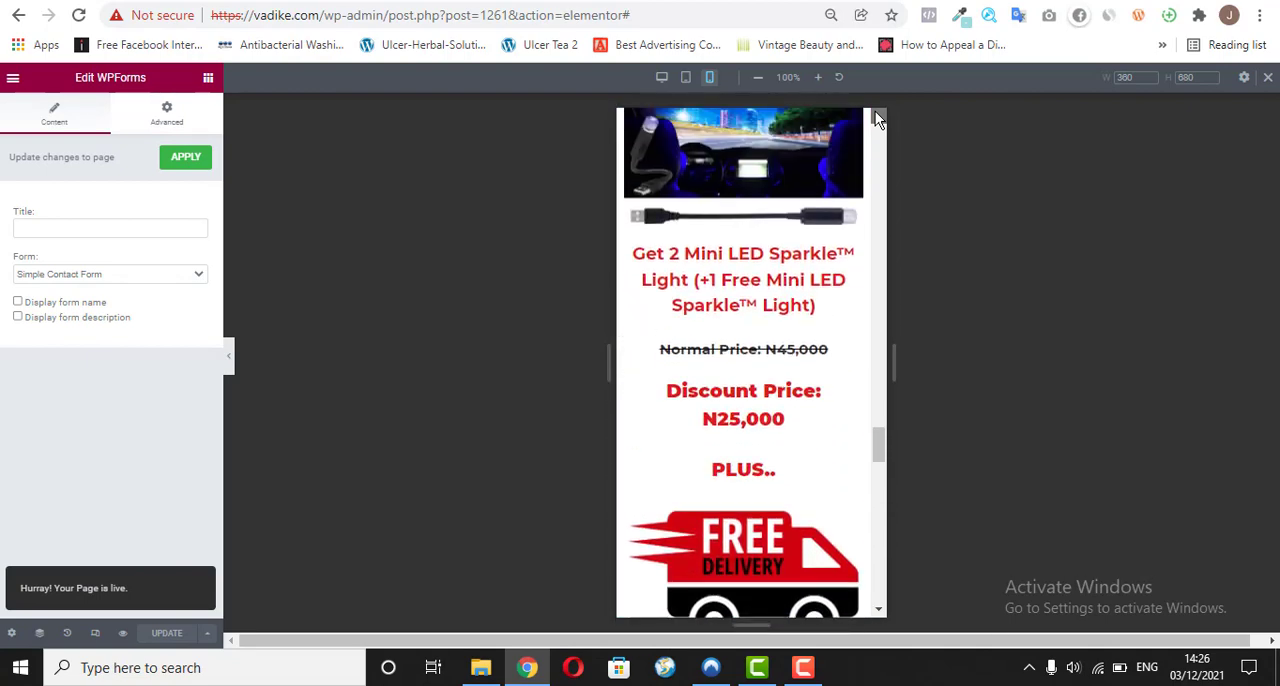
scroll(875, 111, "up", 15)
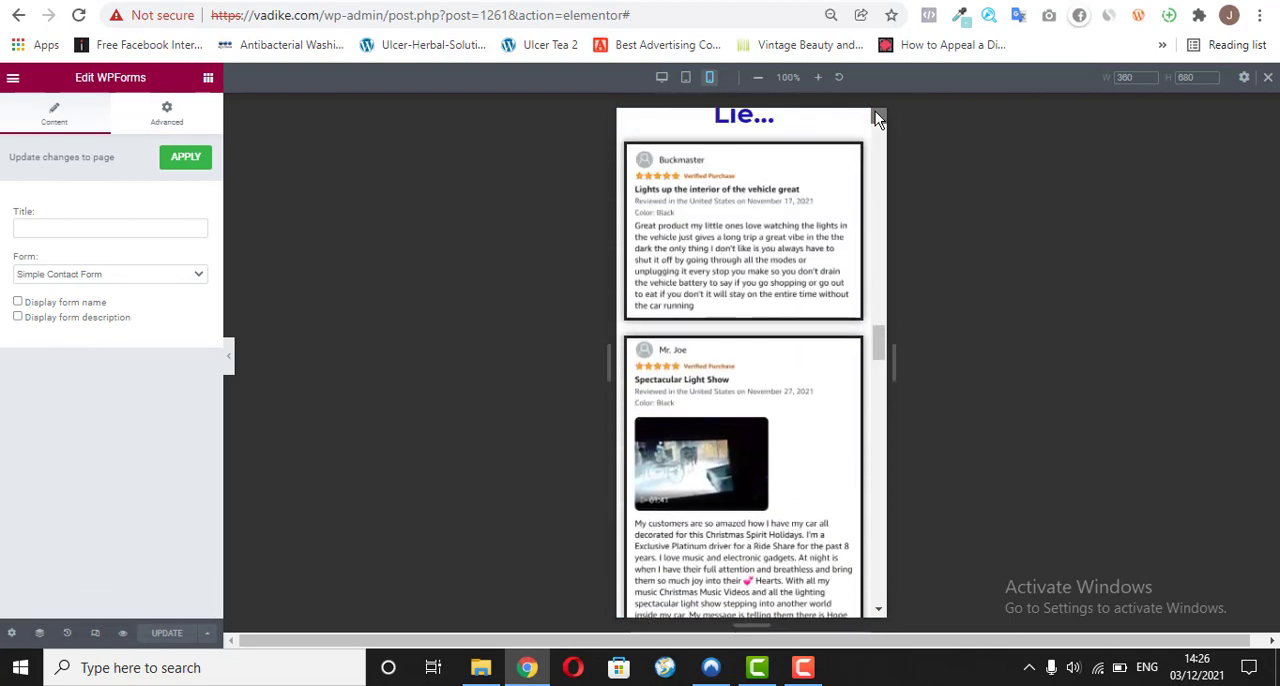
scroll(875, 111, "up", 15)
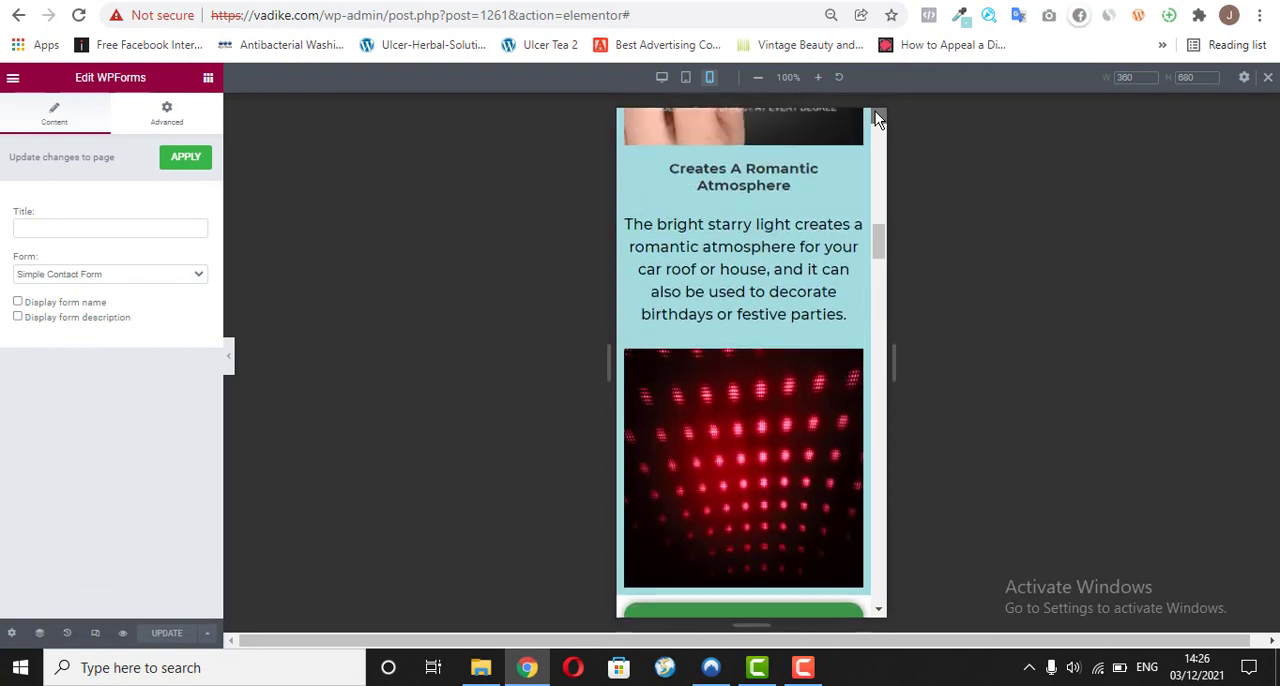
scroll(875, 111, "up", 8)
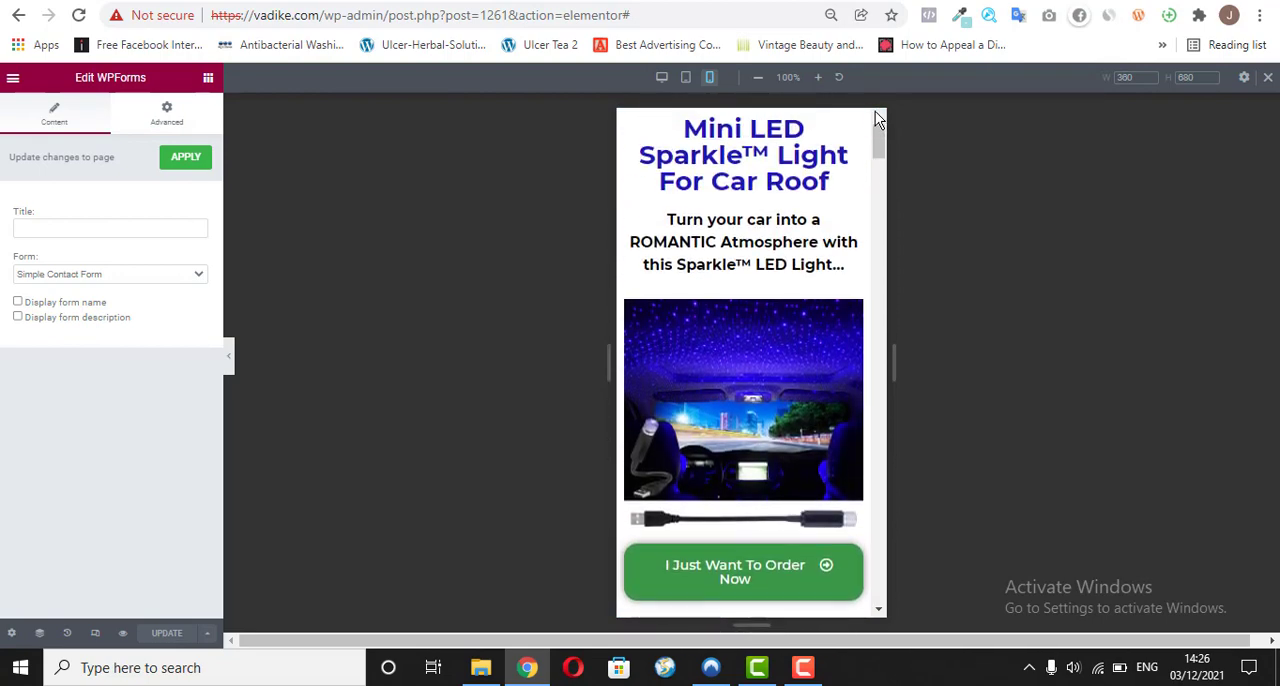